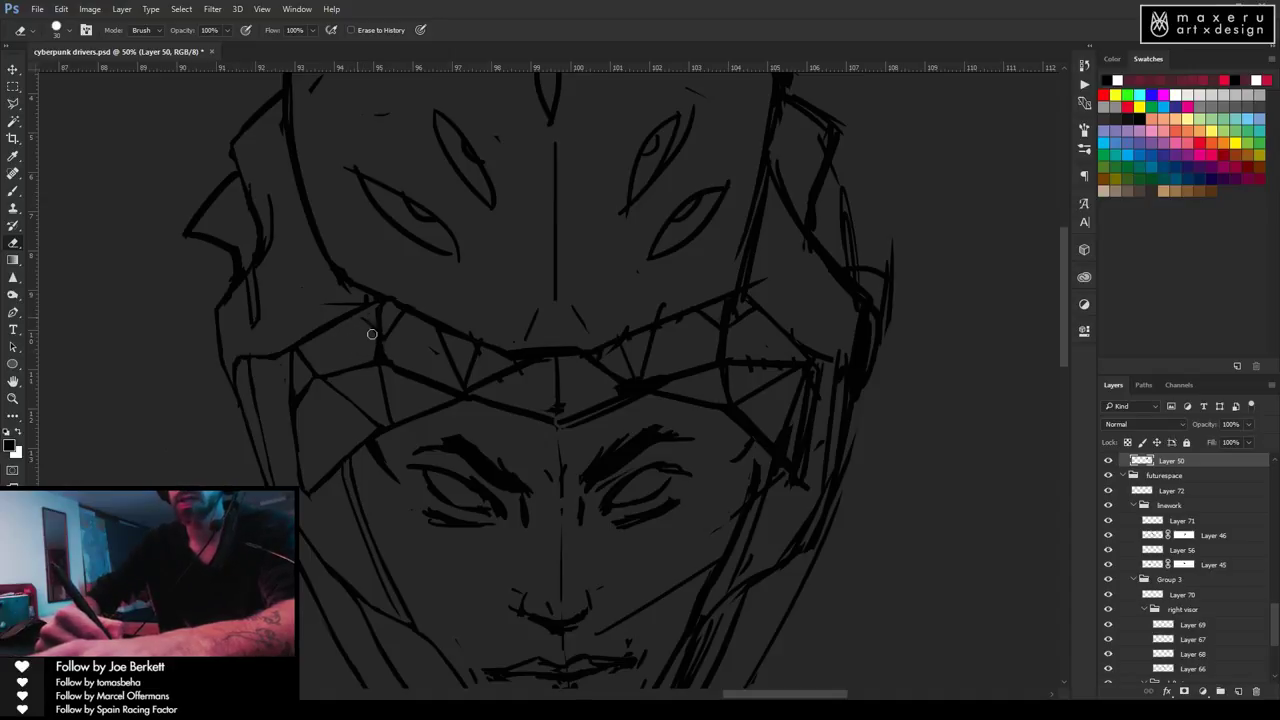
Clean up the facet lines at the upper-left junction of the headband, alternating thin Brush strokes with the Eraser.
{"action": "key", "text": "ctrl+alt"}
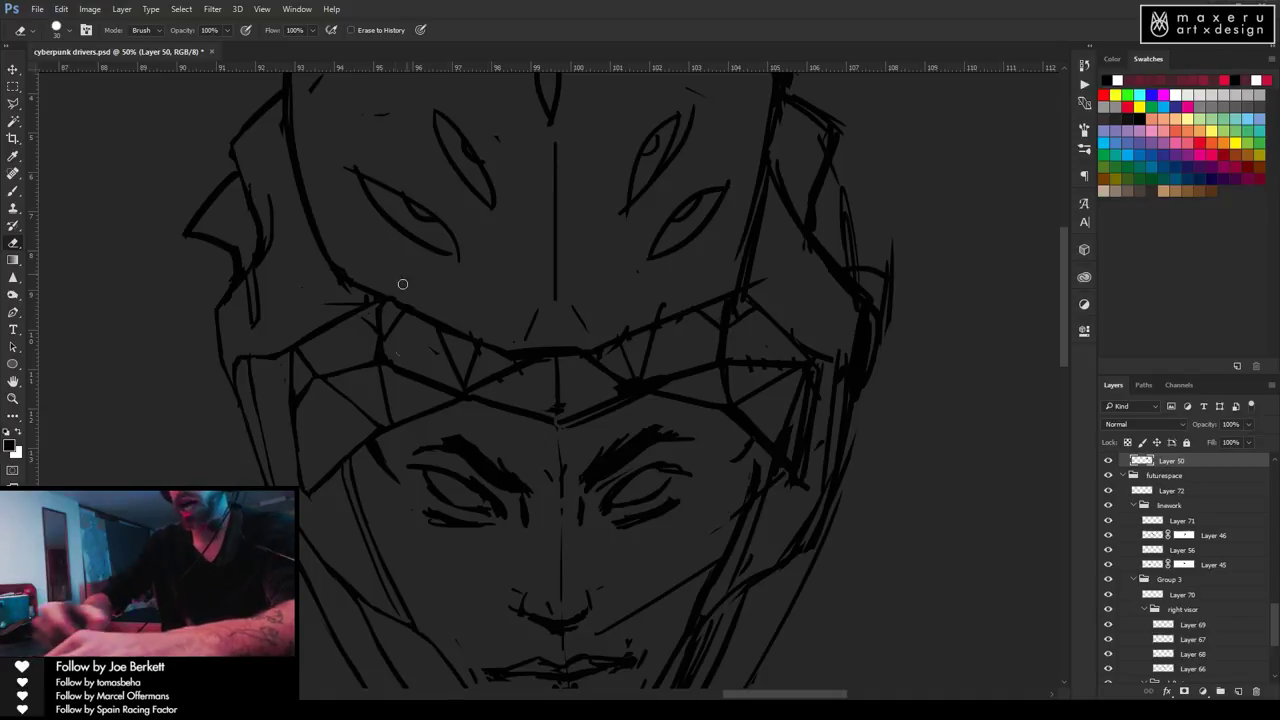
{"action": "key", "text": "b"}
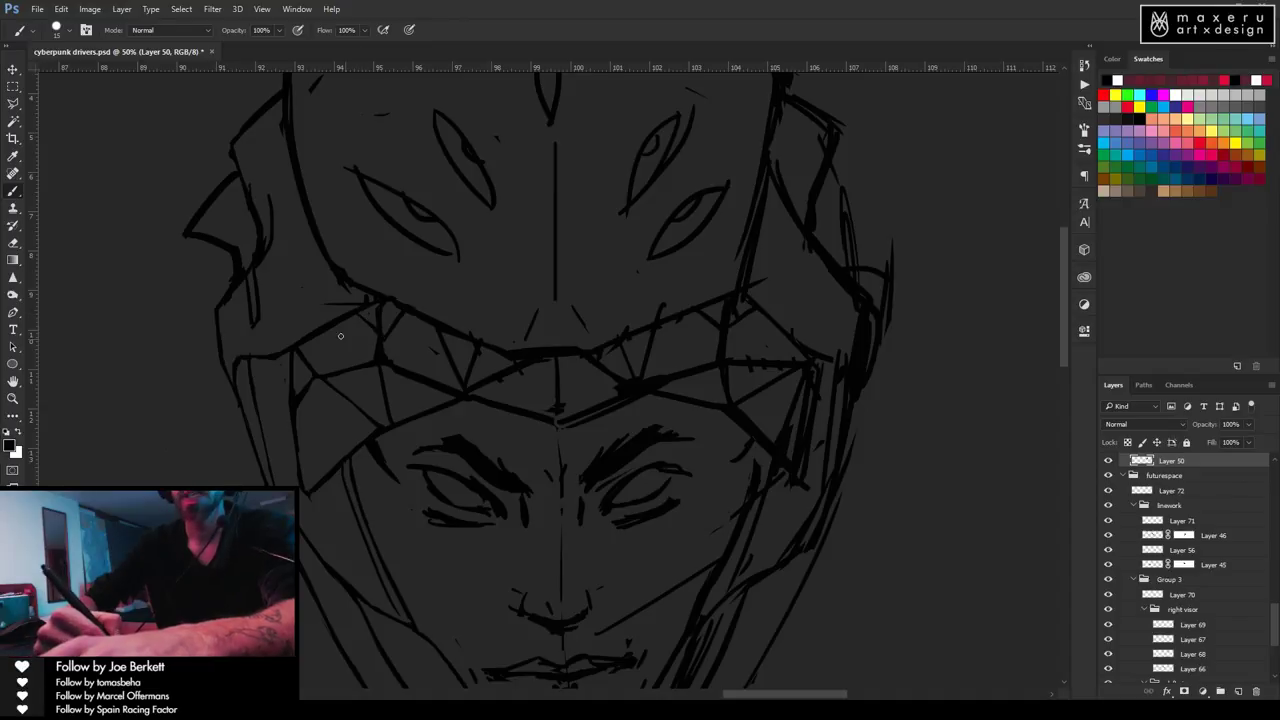
{"action": "key", "text": "e"}
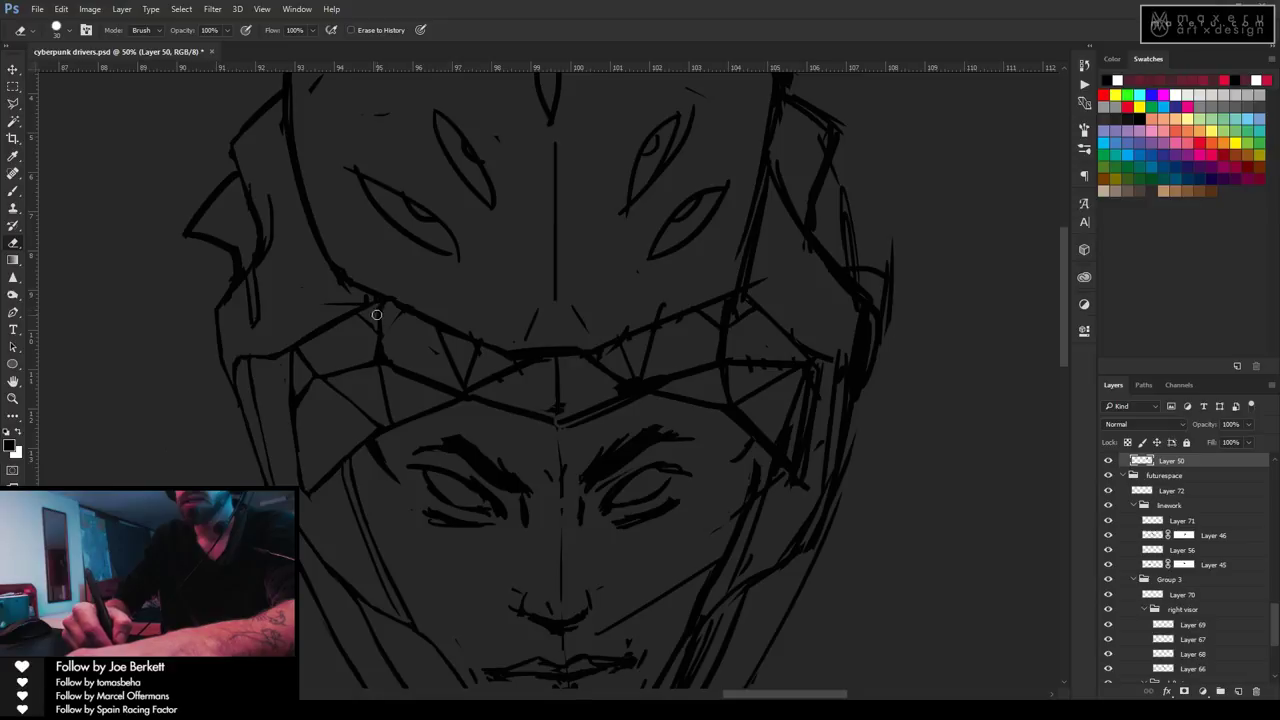
{"action": "key", "text": "b"}
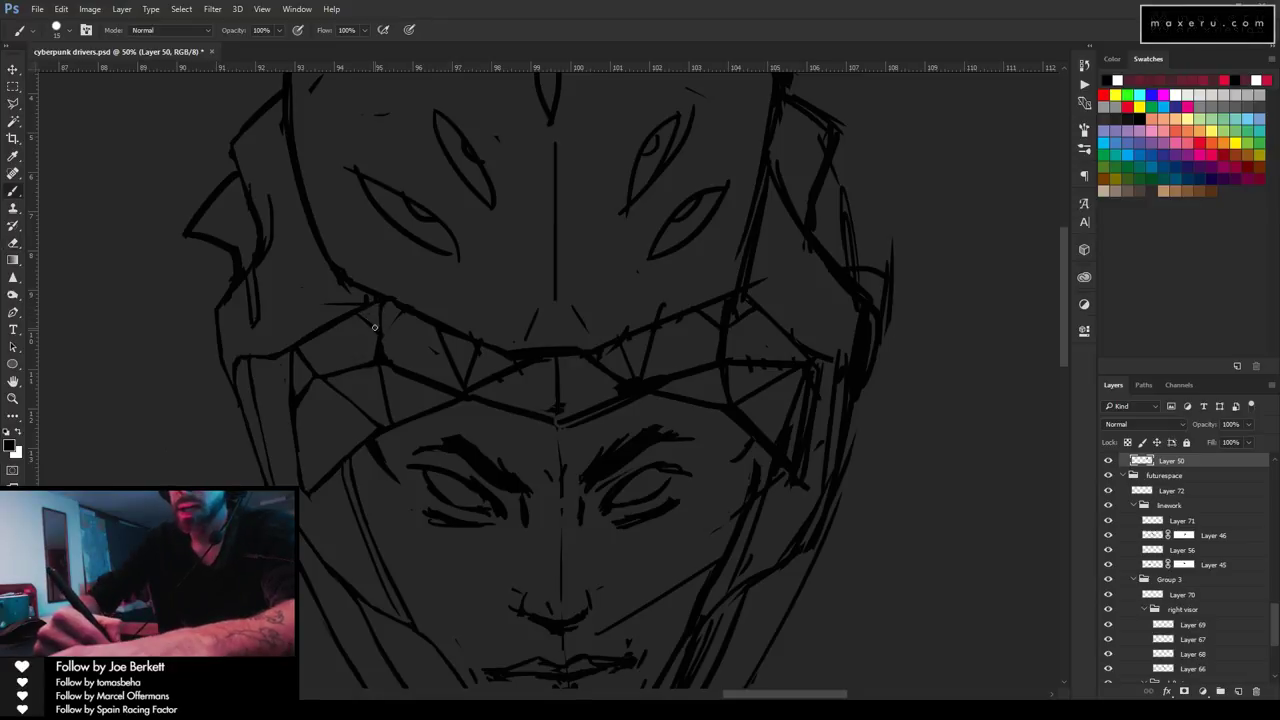
{"action": "key", "text": "e"}
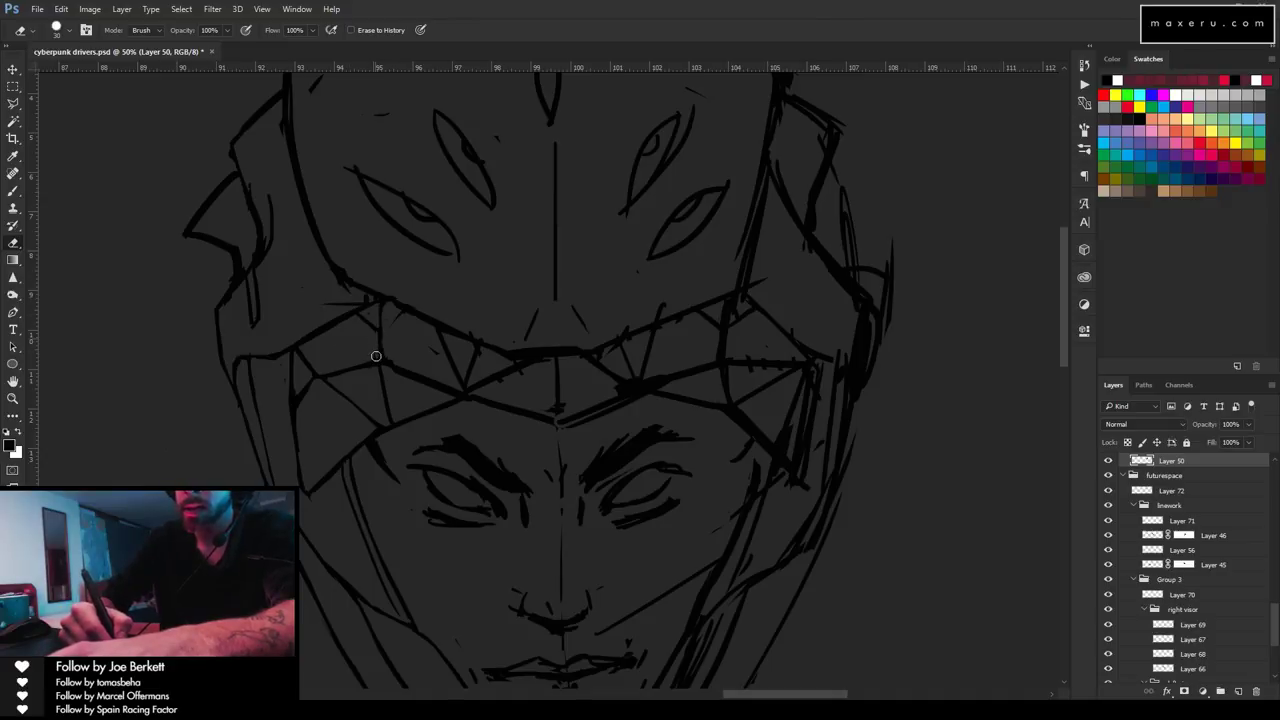
{"action": "key", "text": "b"}
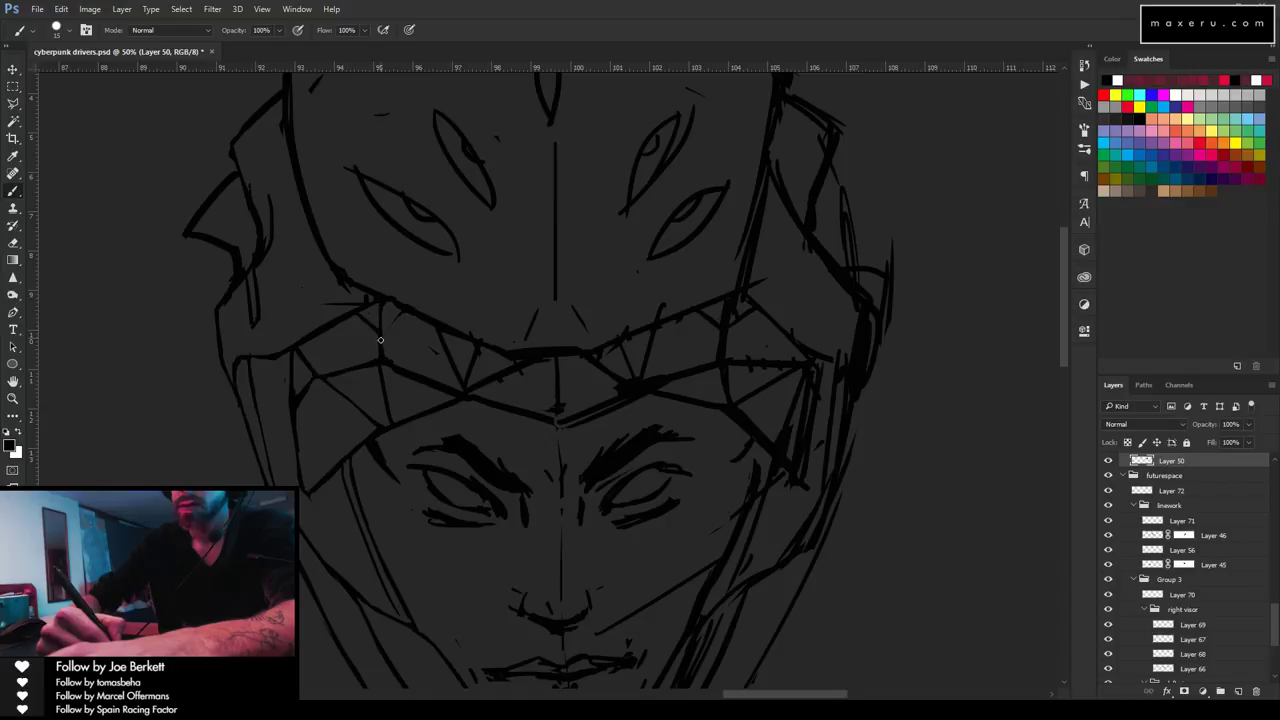
{"action": "key", "text": "e"}
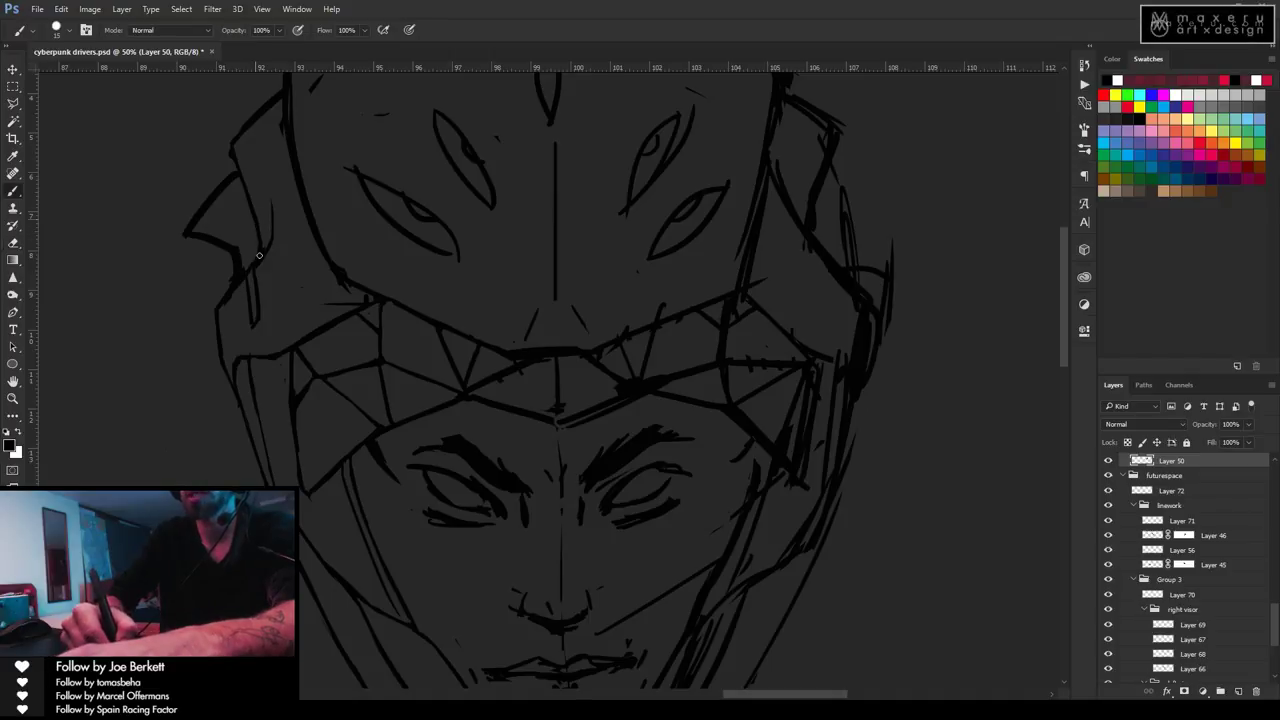
Thin and sharpen the outlines of the pointed fins on the left side of the helmet.
{"action": "key", "text": "b"}
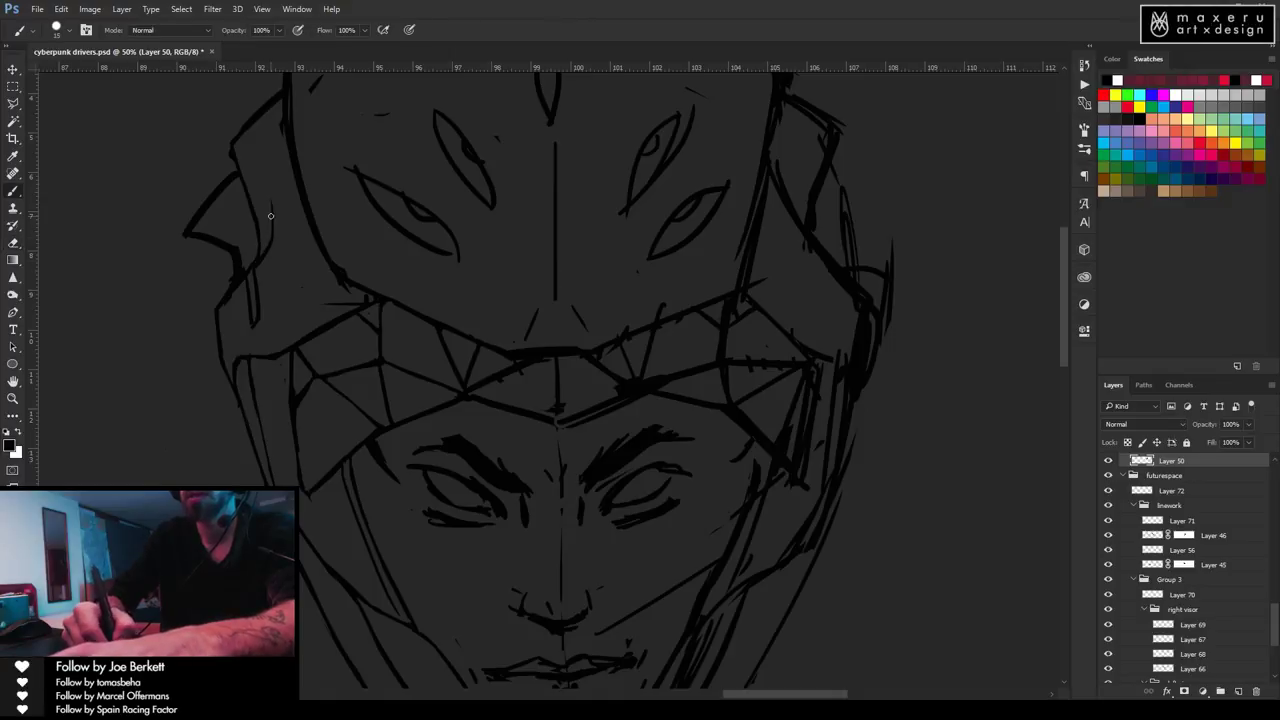
{"action": "key", "text": "e"}
{"action": "left_click_drag", "start_coordinate": [228, 166], "coordinate": [186, 234]}
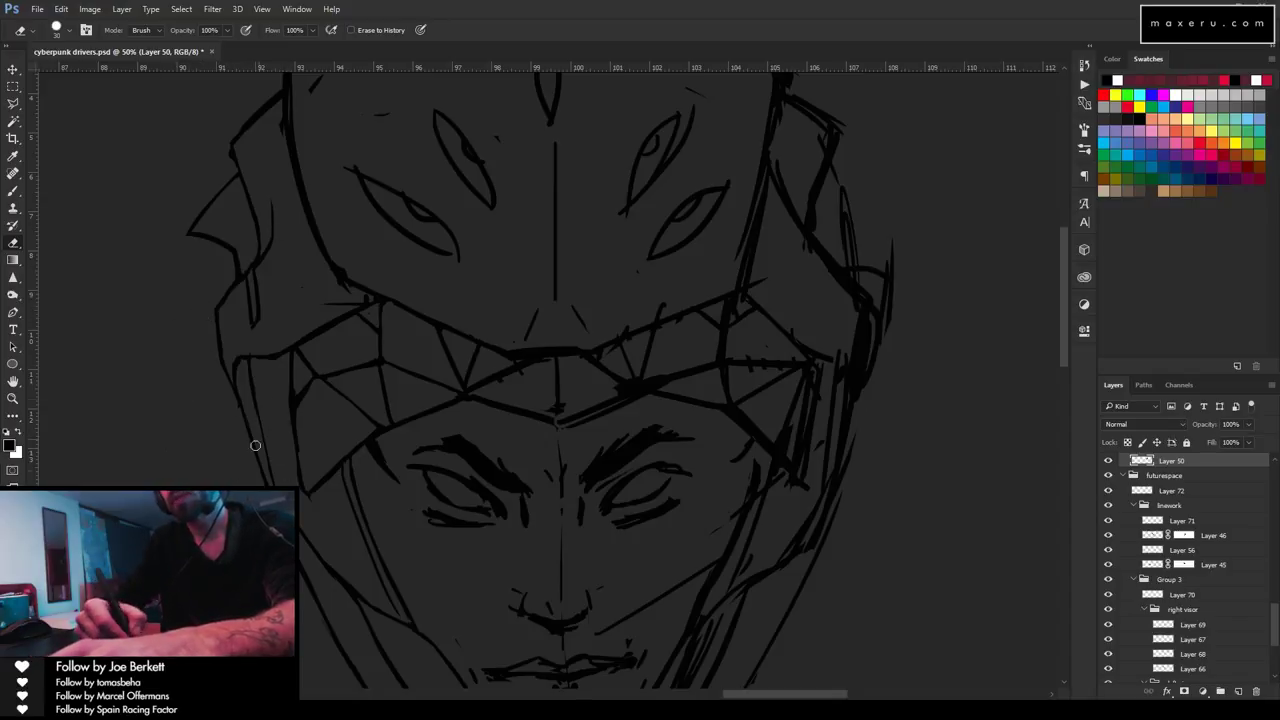
Refine the headband's lower-left point and its outer edge into clean, thin lines.
{"action": "mouse_move", "coordinate": [449, 463]}
{"action": "left_mouse_down"}
{"action": "mouse_move", "coordinate": [449, 329]}
{"action": "mouse_move", "coordinate": [362, 477]}
{"action": "left_mouse_up"}
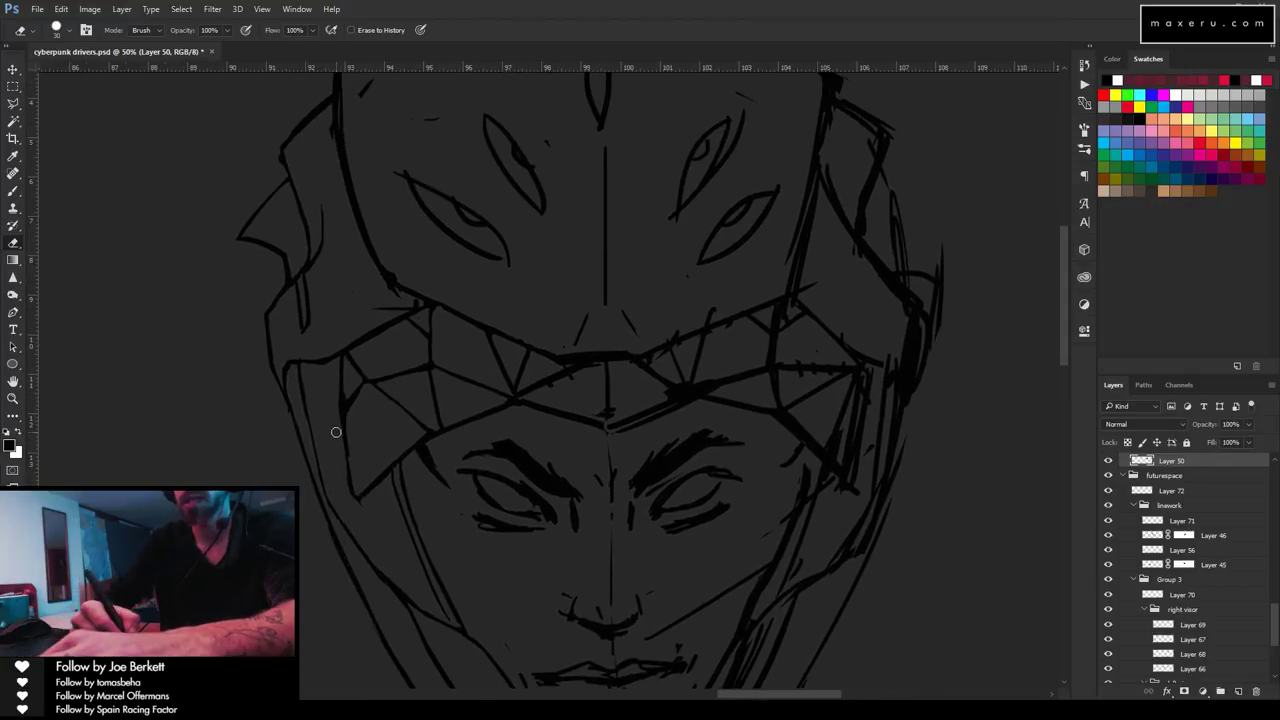
{"action": "key", "text": "b"}
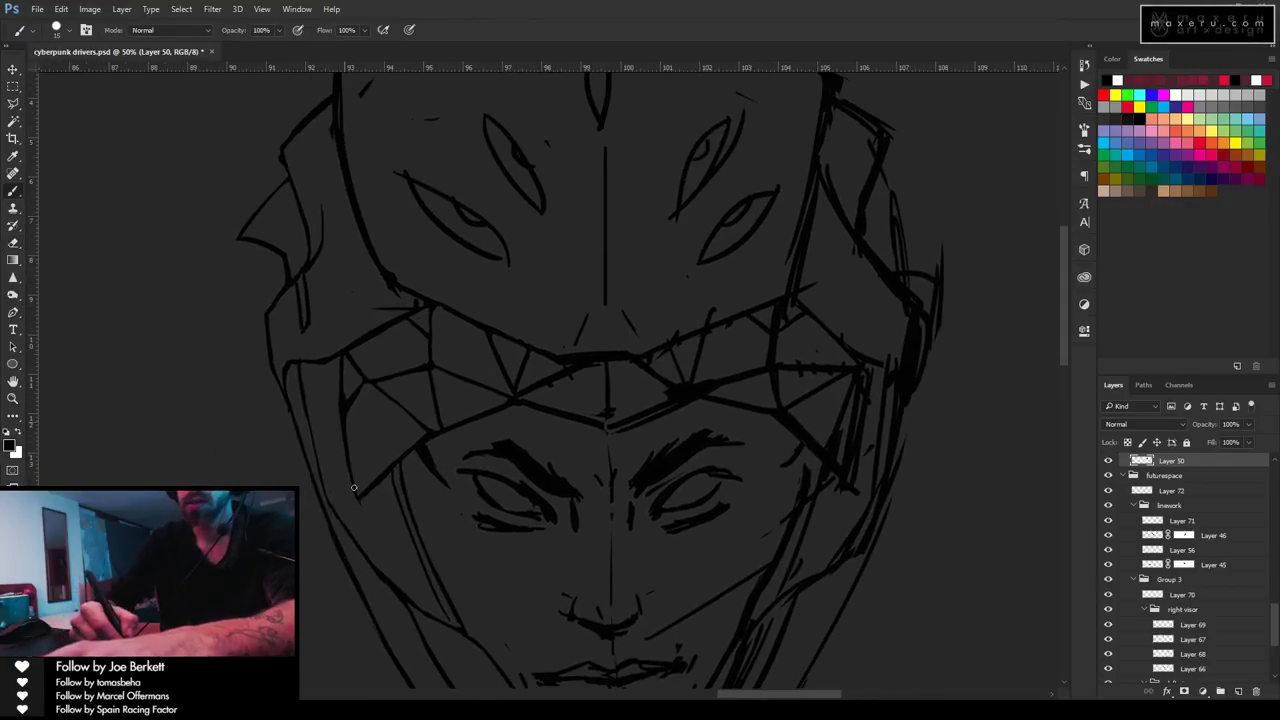
{"action": "key", "text": "e"}
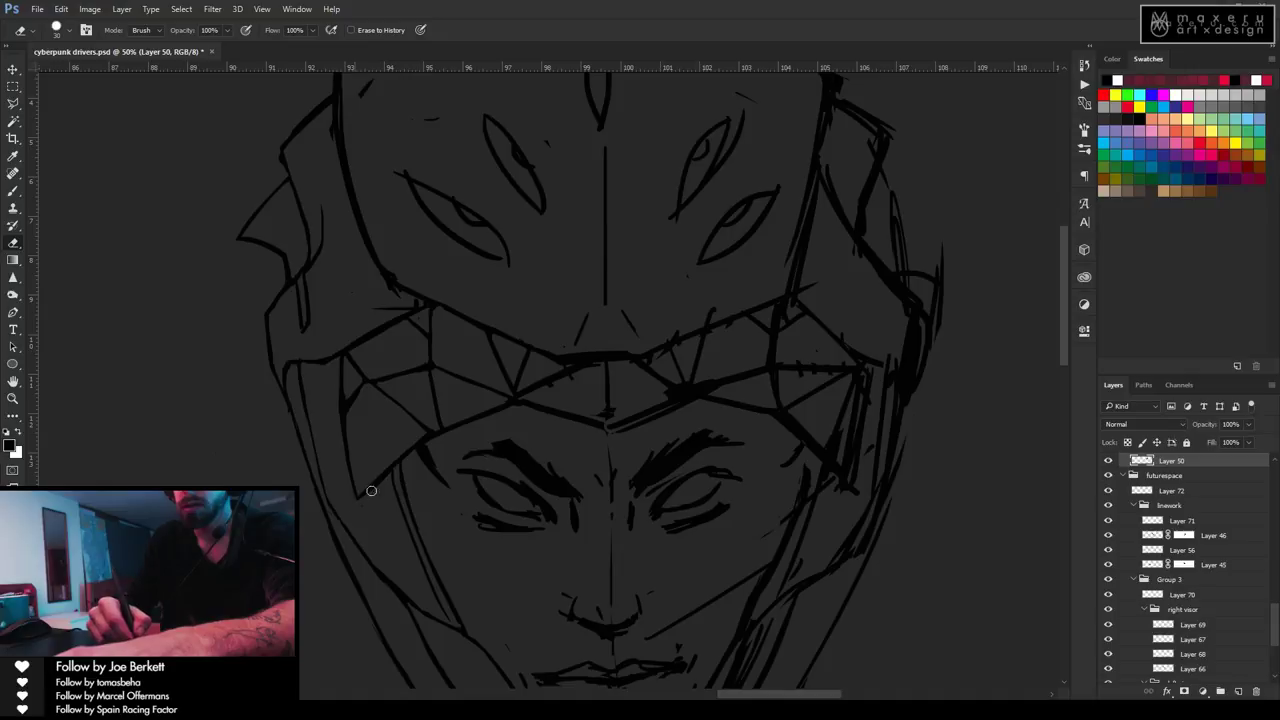
{"action": "key", "text": "b"}
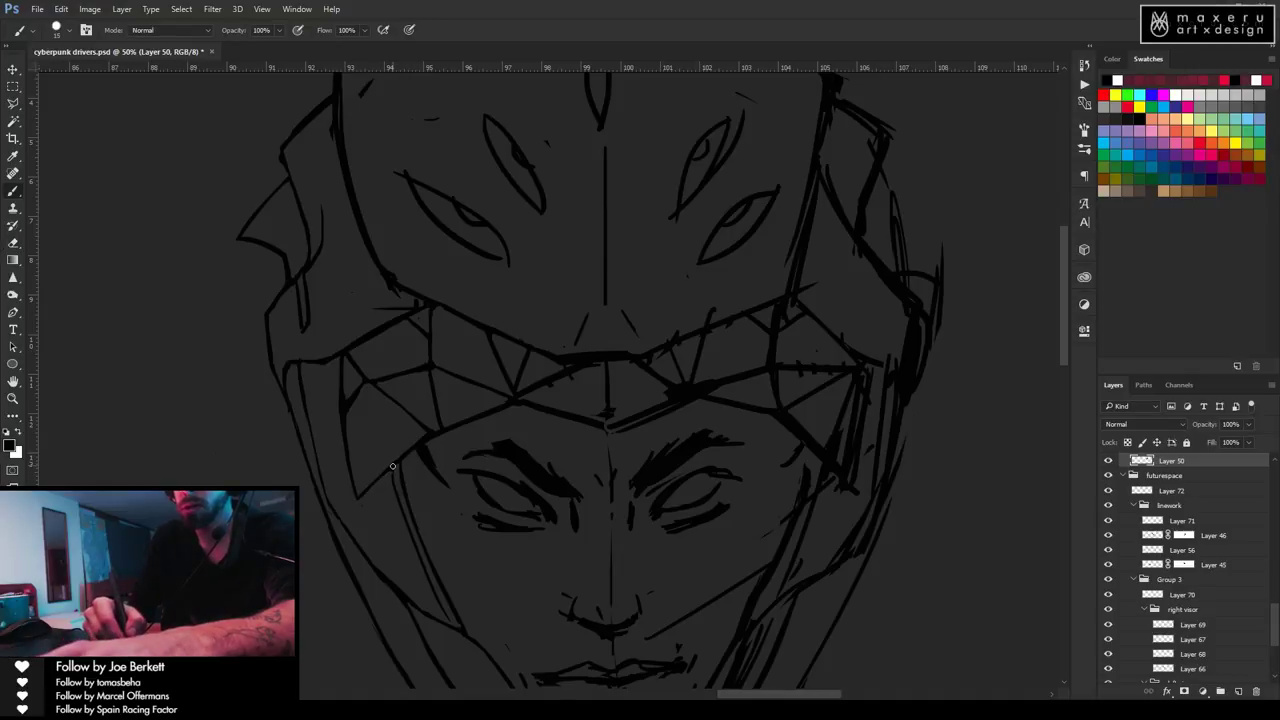
Smooth the left contour of the forehead plate and erase the rough overlapping strokes at its upper-left corner.
{"action": "left_click_drag", "start_coordinate": [337, 269], "coordinate": [287, 406]}
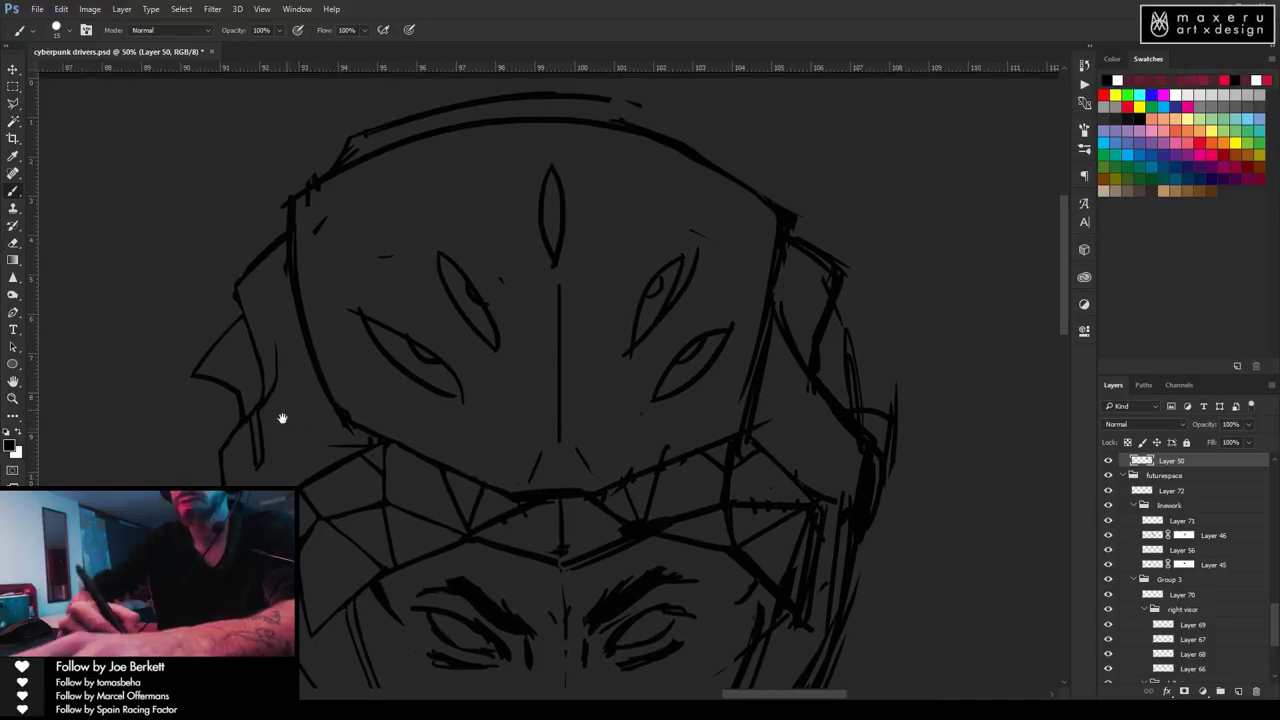
{"action": "key", "text": "e"}
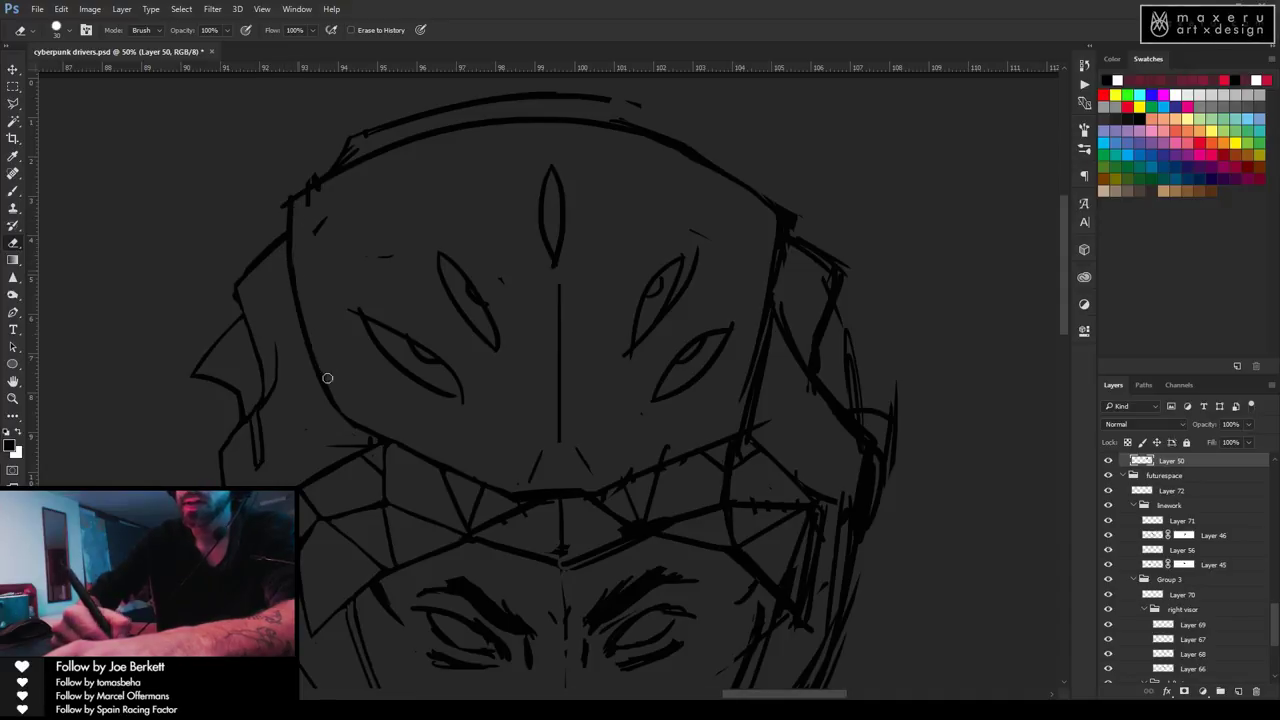
{"action": "left_click_drag", "start_coordinate": [290, 240], "coordinate": [320, 220]}
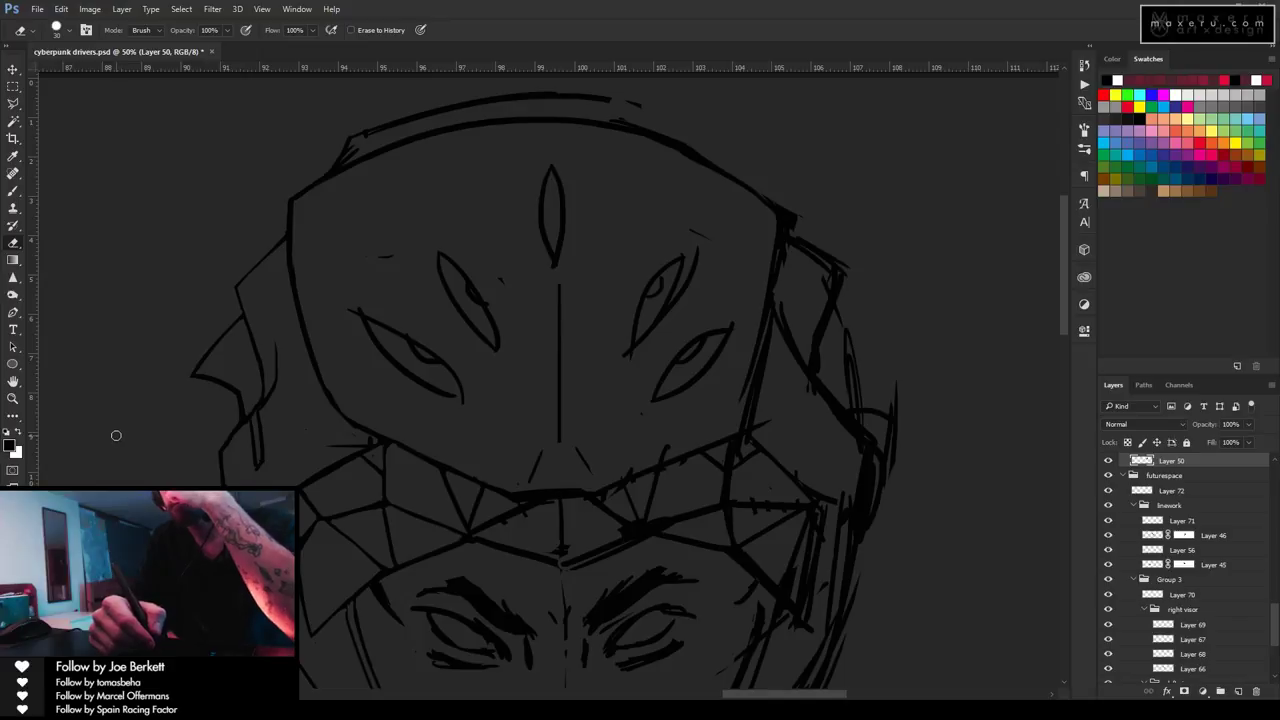
Erase the overshooting tips and tidy the outlines of the two eyes on the forehead plate's left half.
{"action": "left_click_drag", "start_coordinate": [349, 318], "coordinate": [360, 326]}
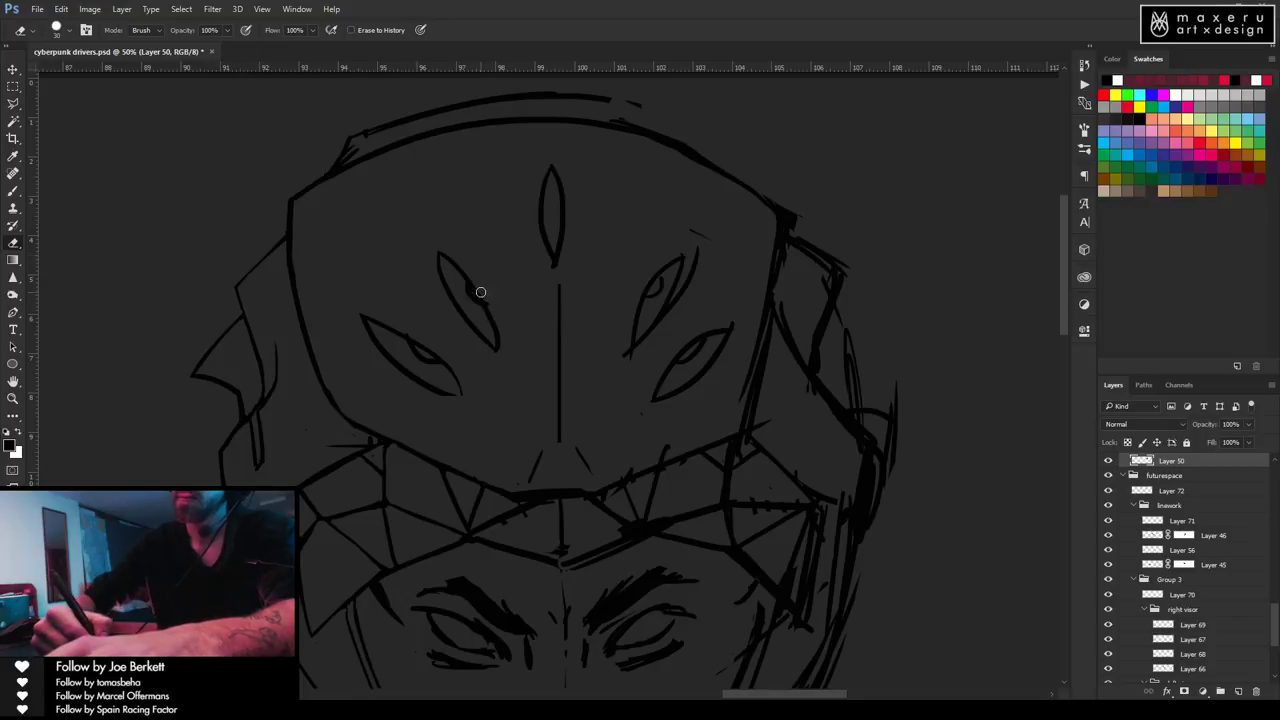
{"action": "key", "text": "b"}
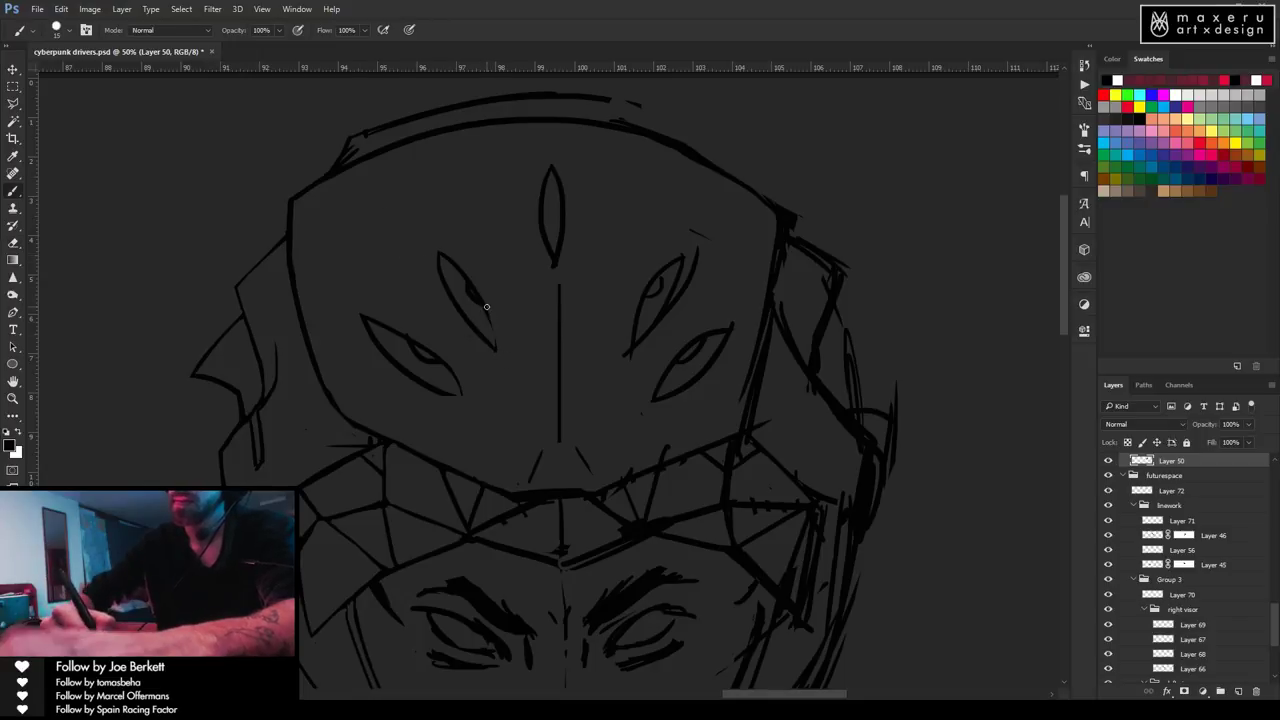
{"action": "key", "text": "e"}
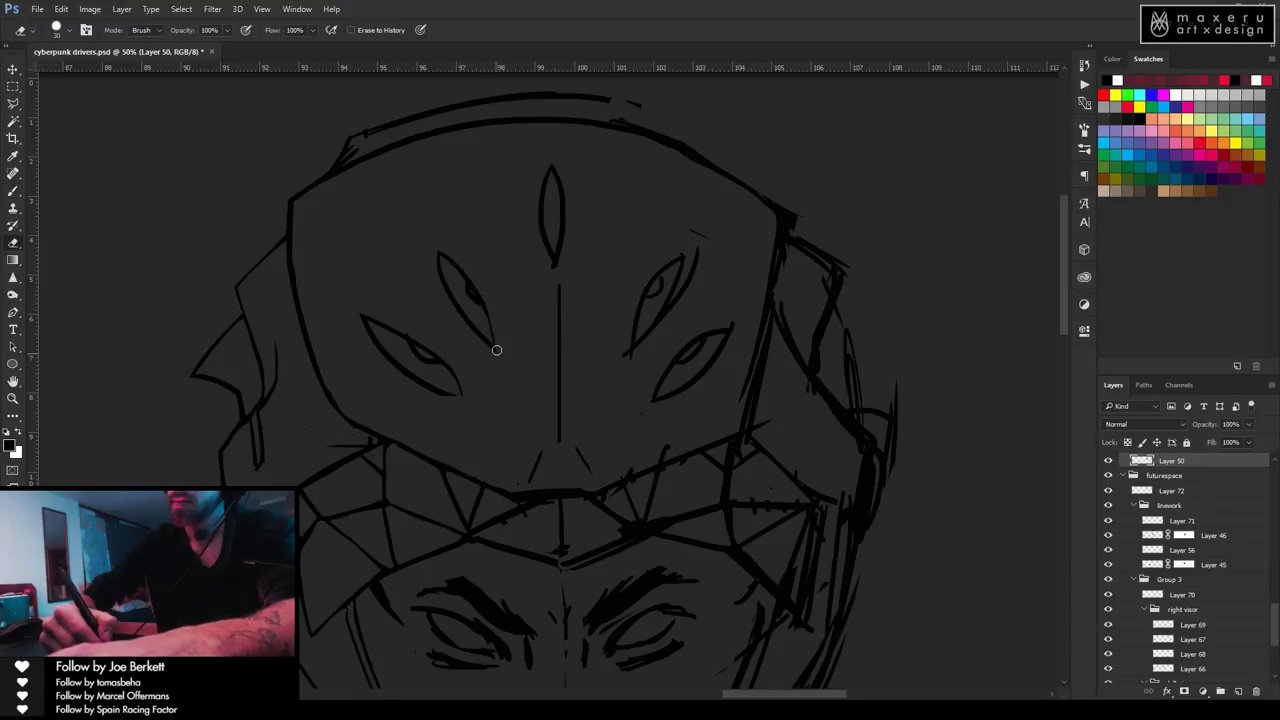
Clean up the outer rim above the forehead plate, removing stray strokes at its left corner and thinning its line.
{"action": "mouse_move", "coordinate": [435, 403]}
{"action": "left_mouse_down"}
{"action": "mouse_move", "coordinate": [734, 380]}
{"action": "mouse_move", "coordinate": [626, 331]}
{"action": "mouse_move", "coordinate": [923, 129]}
{"action": "mouse_move", "coordinate": [730, 220]}
{"action": "left_mouse_up"}
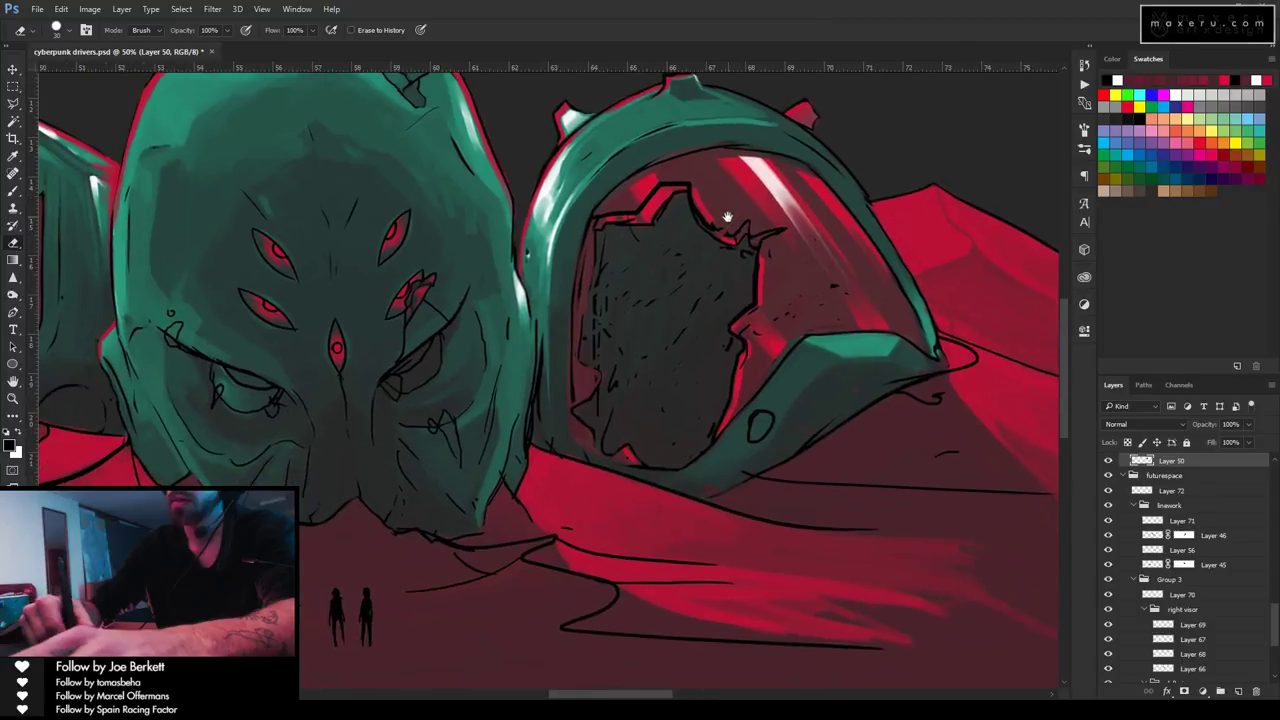
{"action": "mouse_move", "coordinate": [814, 286]}
{"action": "left_mouse_down"}
{"action": "mouse_move", "coordinate": [742, 240]}
{"action": "mouse_move", "coordinate": [554, 340]}
{"action": "mouse_move", "coordinate": [551, 303]}
{"action": "left_mouse_up"}
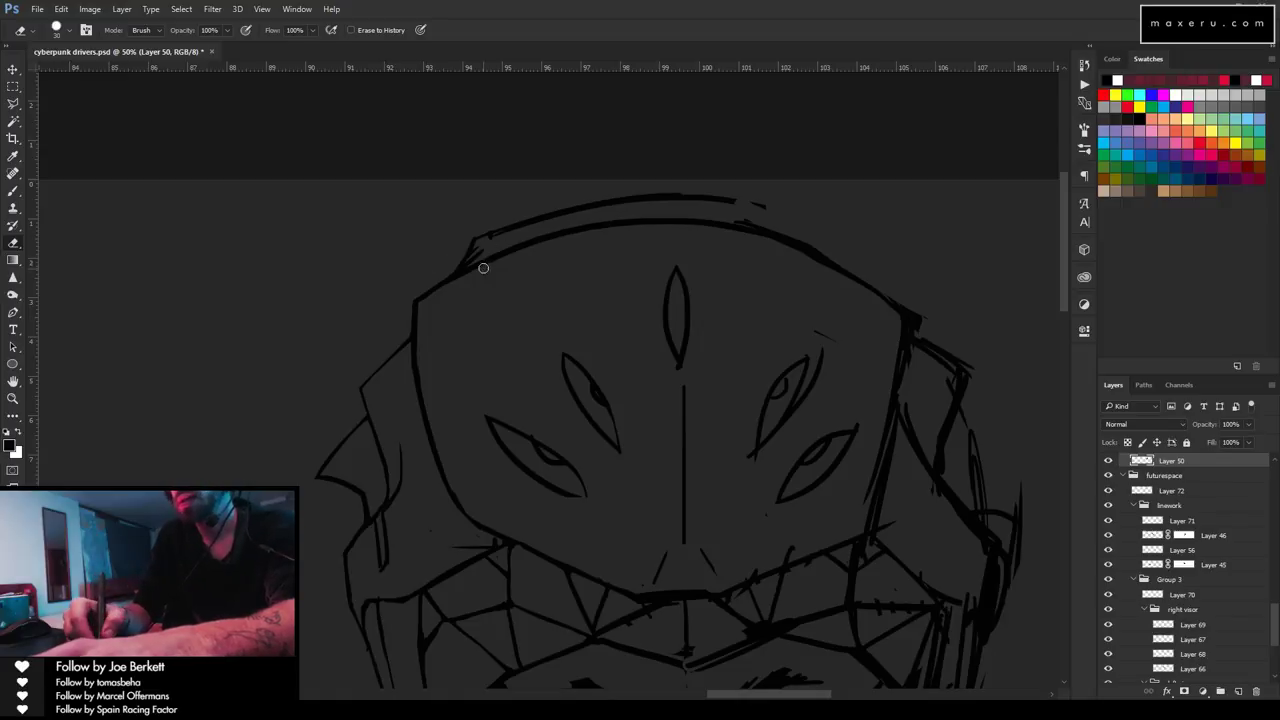
{"action": "mouse_move", "coordinate": [479, 247]}
{"action": "left_mouse_down"}
{"action": "mouse_move", "coordinate": [465, 263]}
{"action": "mouse_move", "coordinate": [496, 245]}
{"action": "left_mouse_up"}
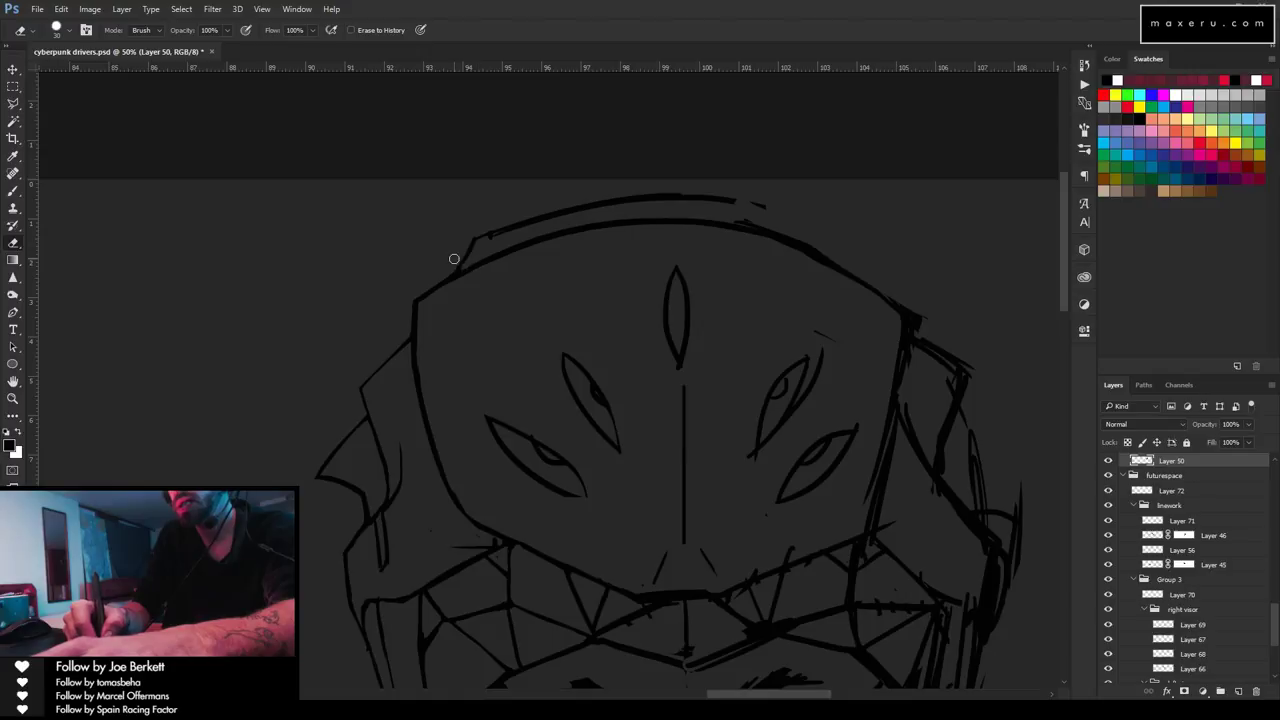
{"action": "key", "text": "b"}
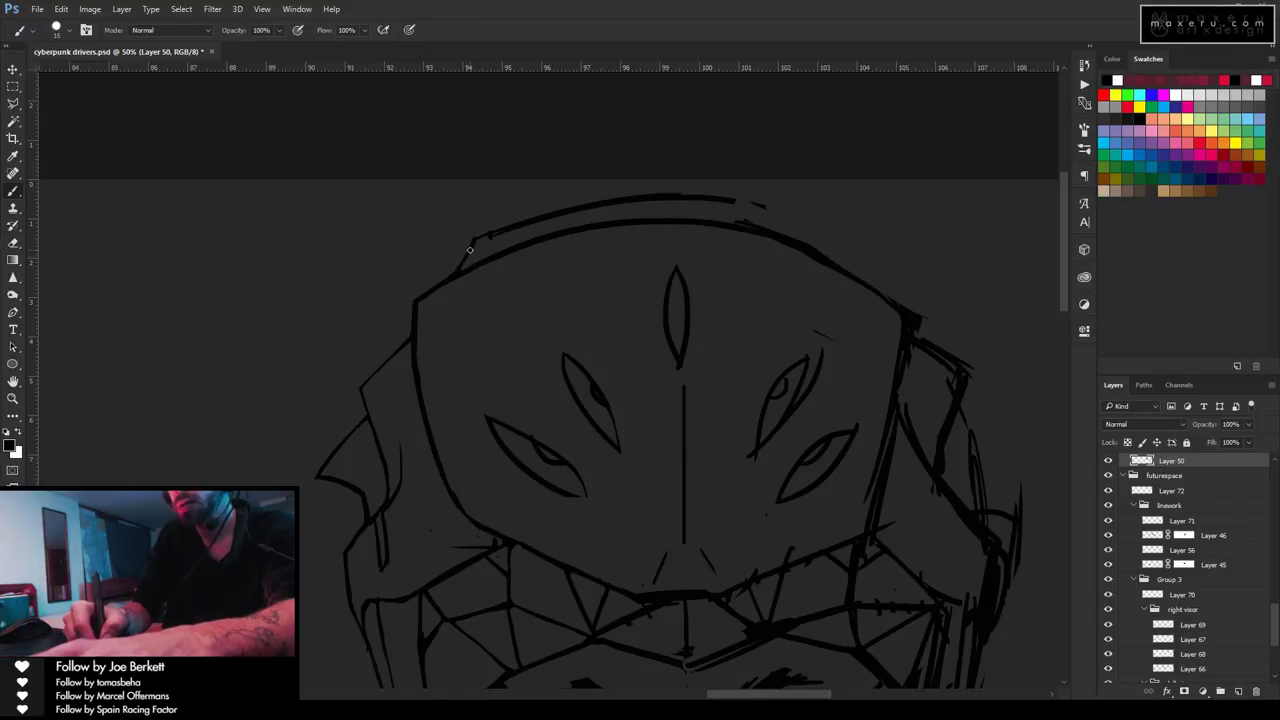
{"action": "key", "text": "e"}
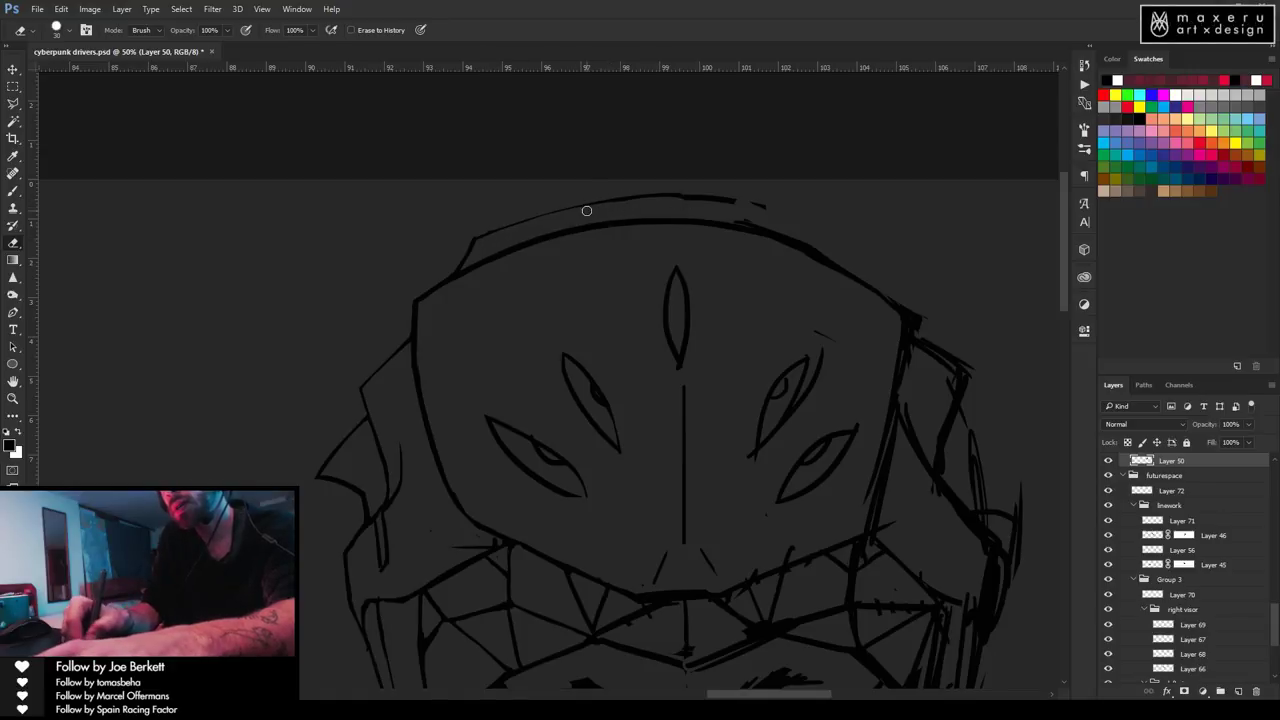
Thin the headband's lower edge and tidy the triangular facet lines just left of its centre.
{"action": "left_click_drag", "start_coordinate": [686, 500], "coordinate": [529, 214]}
{"action": "left_click_drag", "start_coordinate": [535, 338], "coordinate": [540, 278]}
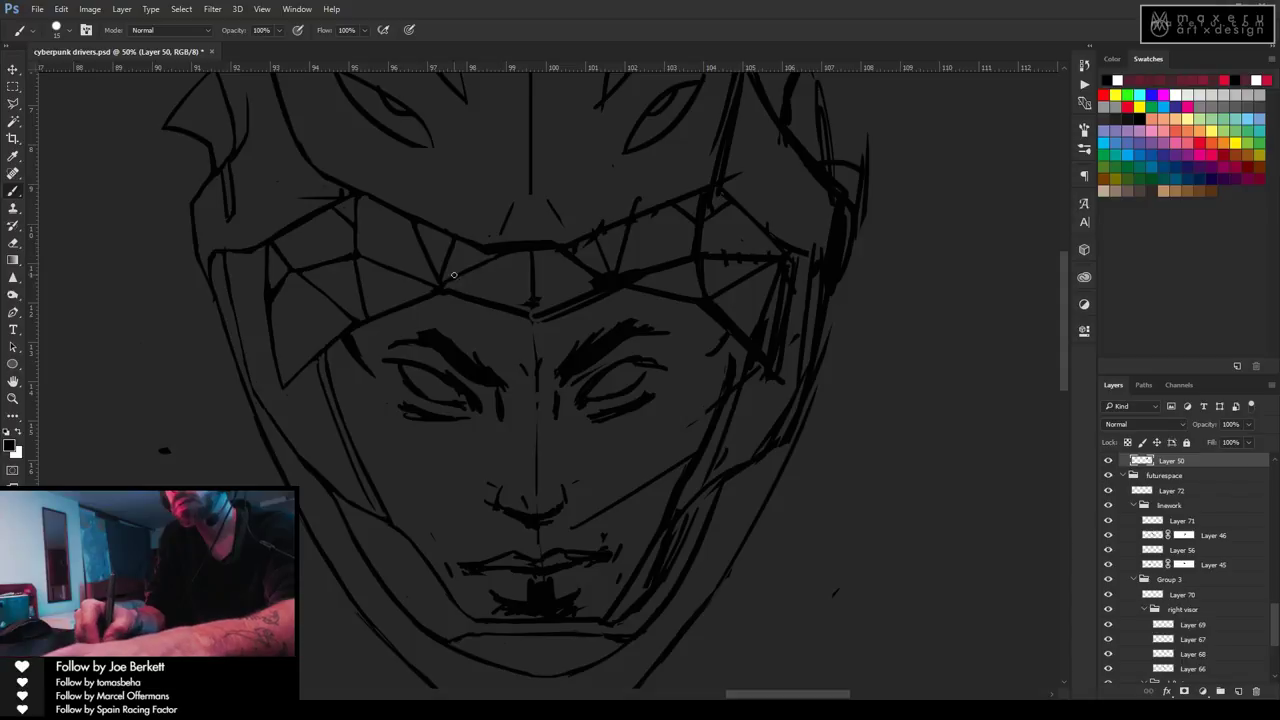
{"action": "key", "text": "e"}
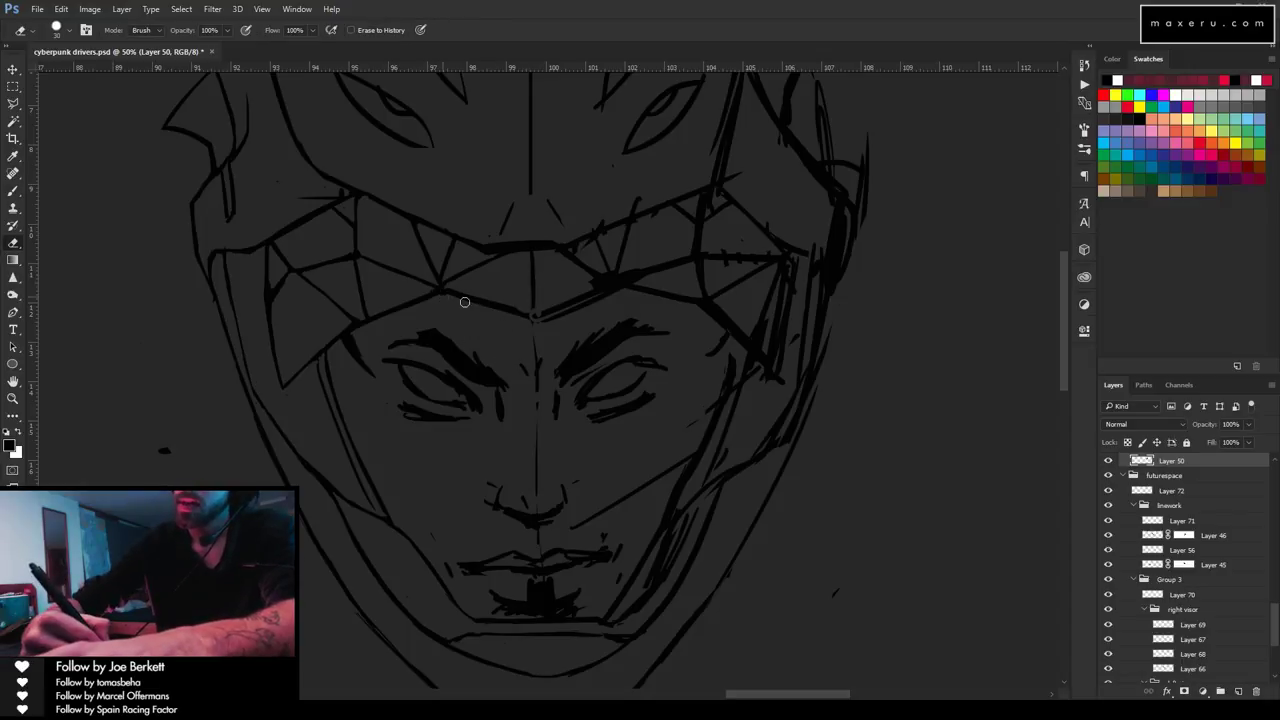
{"action": "key", "text": "b"}
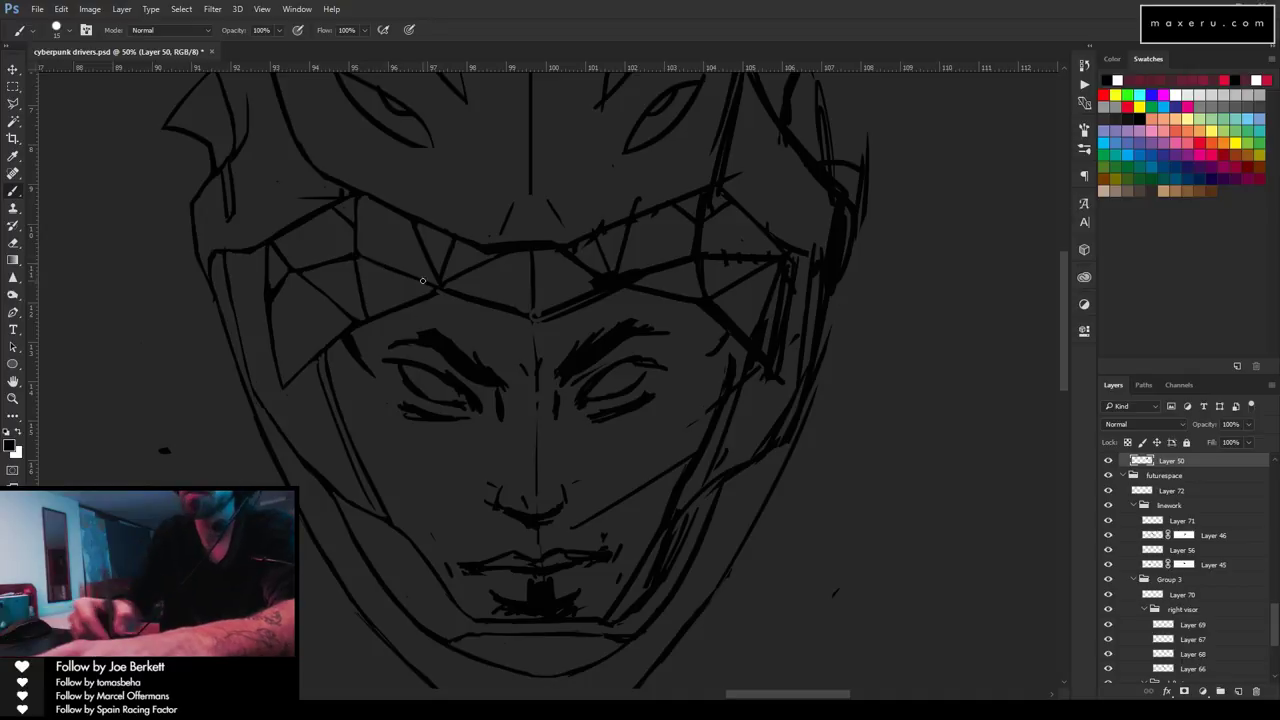
{"action": "key", "text": "e"}
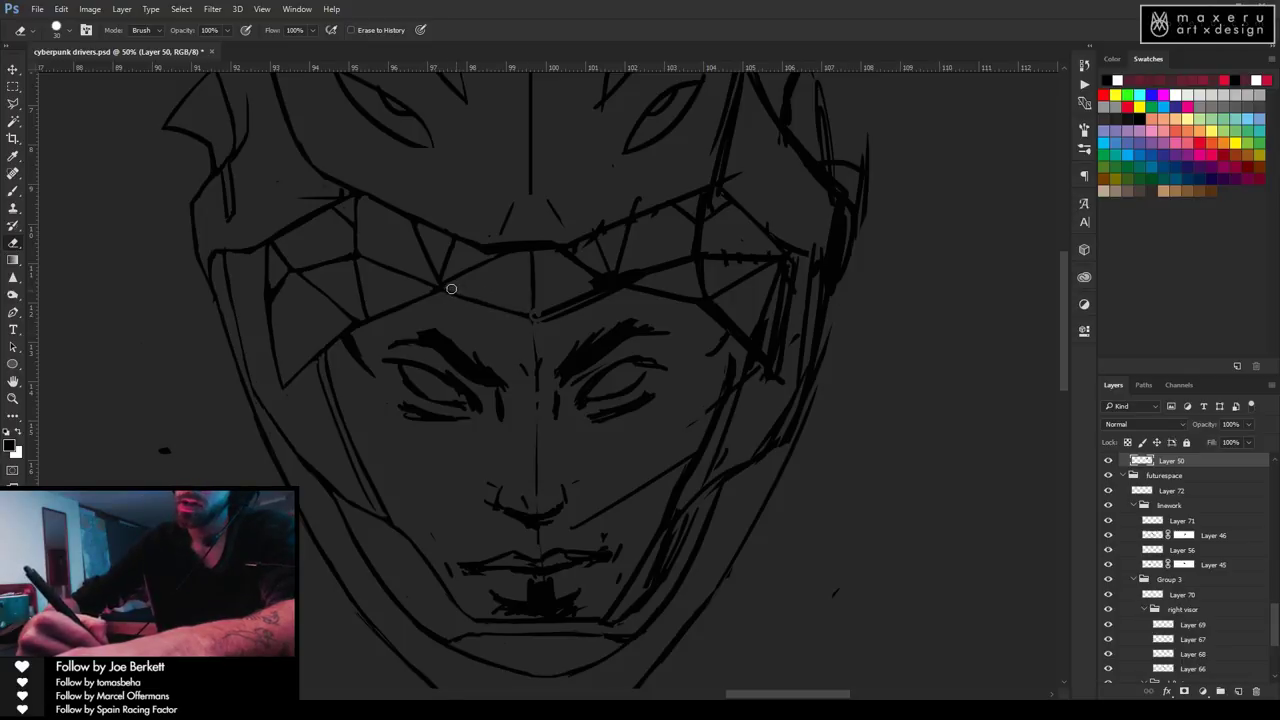
{"action": "key", "text": "b"}
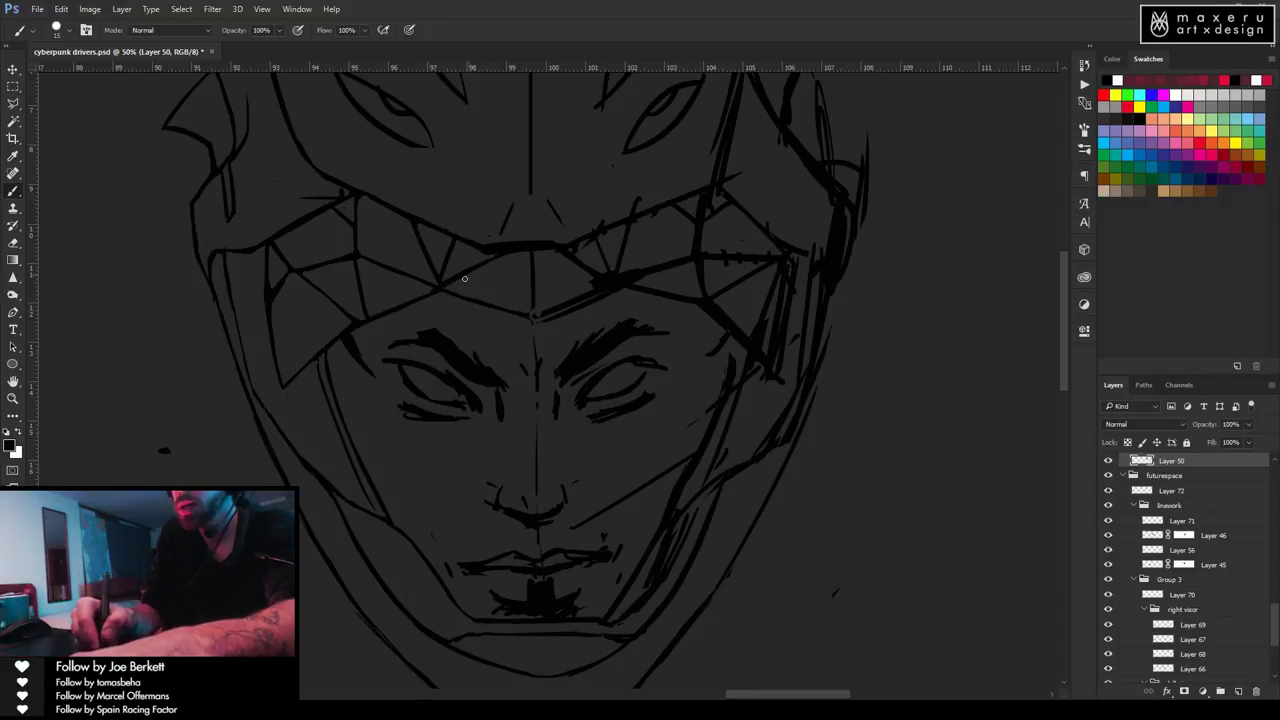
{"action": "key", "text": "e"}
Refine the triangular facet lines and their junctions on the left part of the headband.
{"action": "key", "text": "b"}
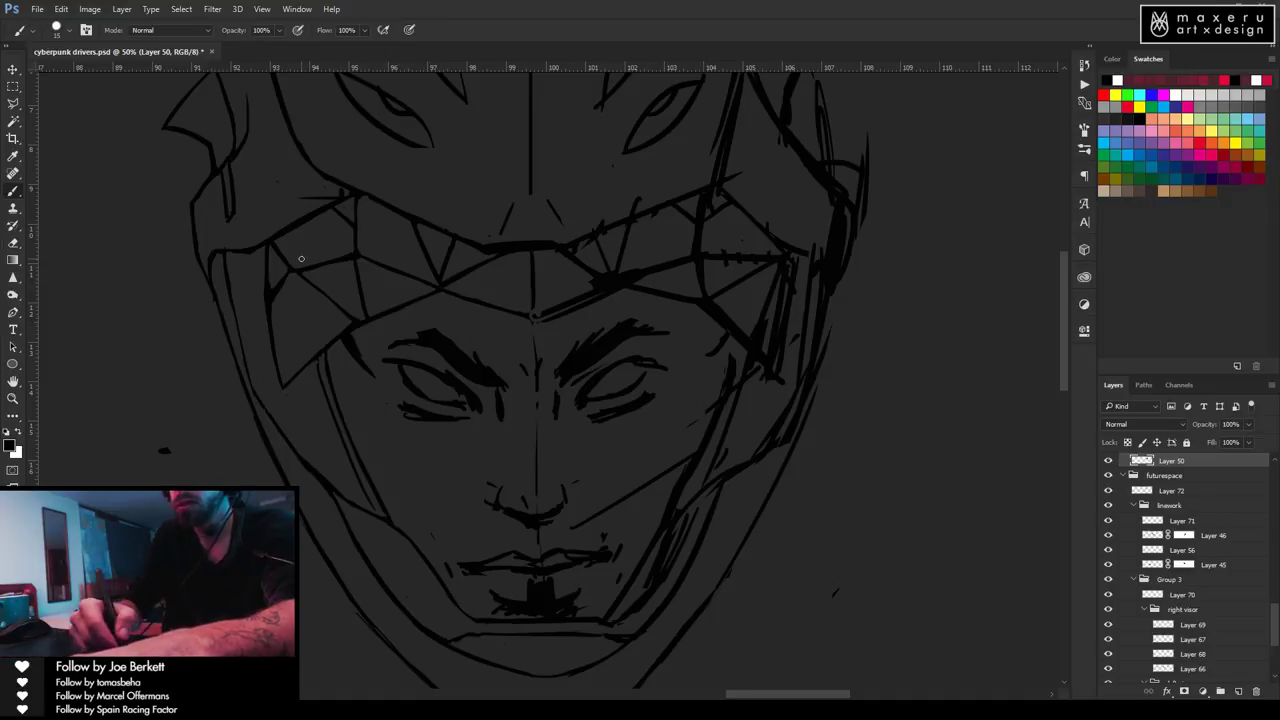
{"action": "key", "text": "e"}
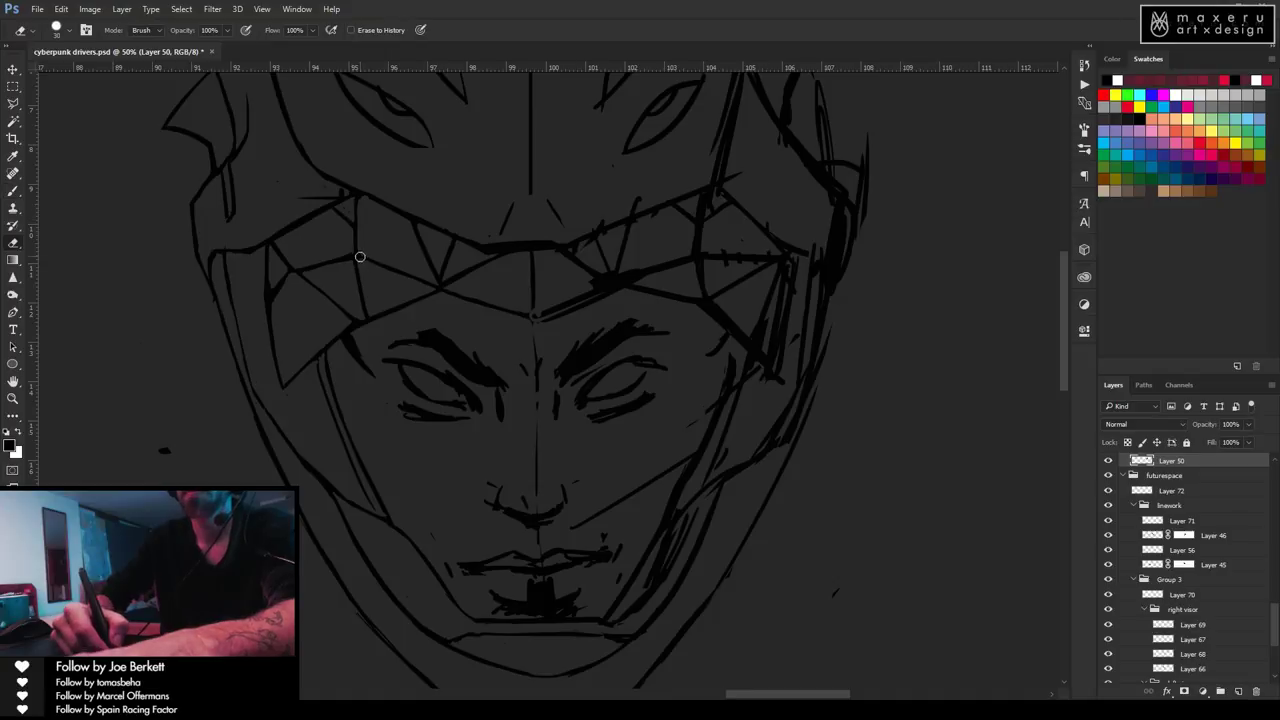
{"action": "key", "text": "b"}
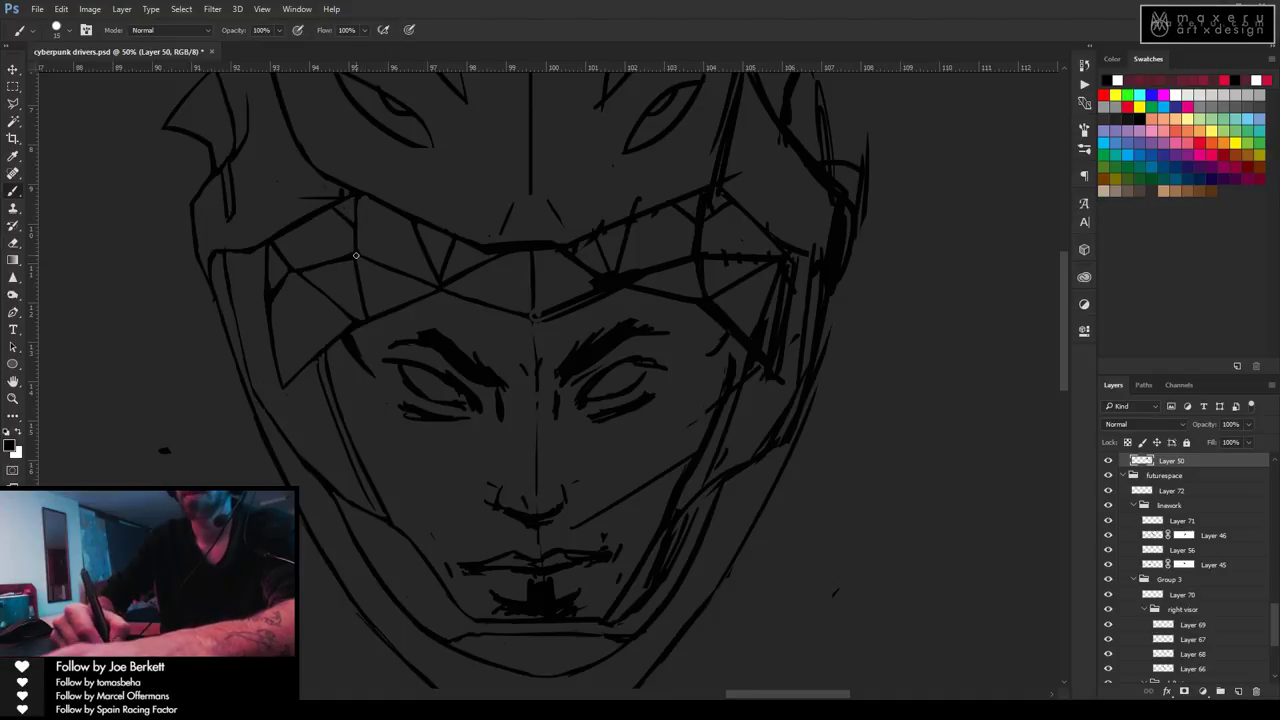
{"action": "key", "text": "e"}
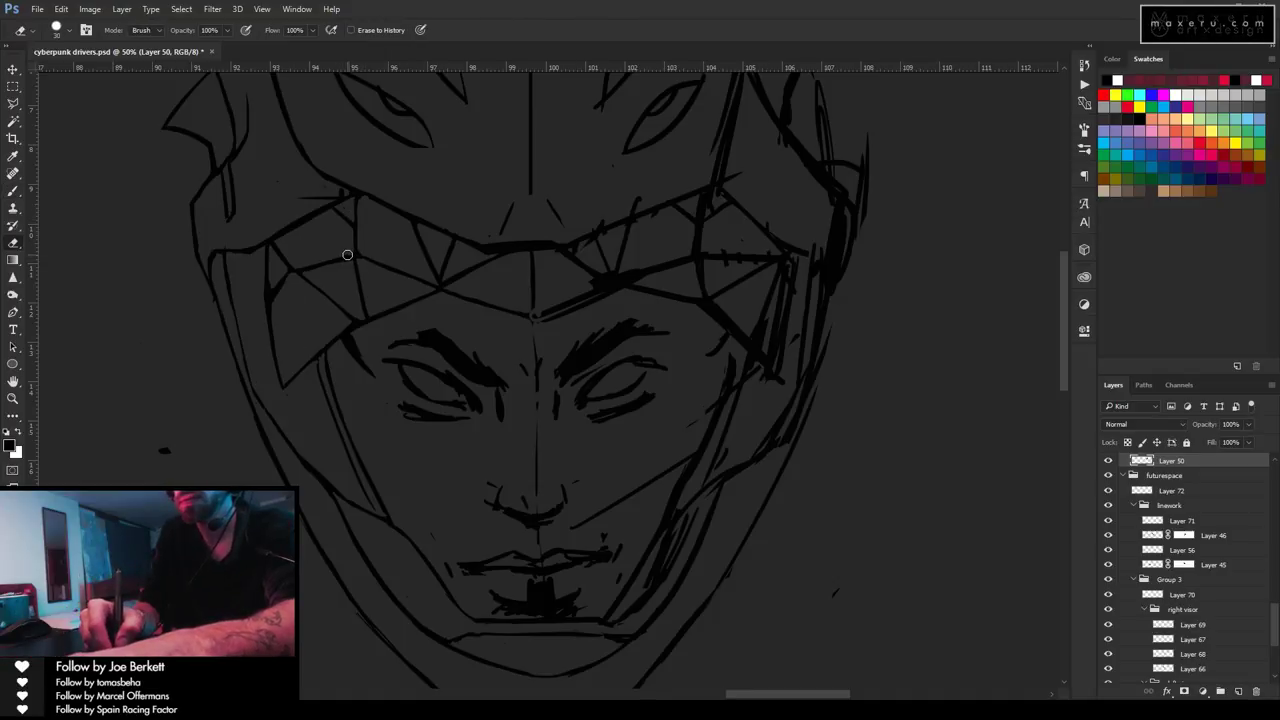
Redraw the headband's vertical centre line and clean up its tip where it meets the lower edge.
{"action": "key", "text": "b"}
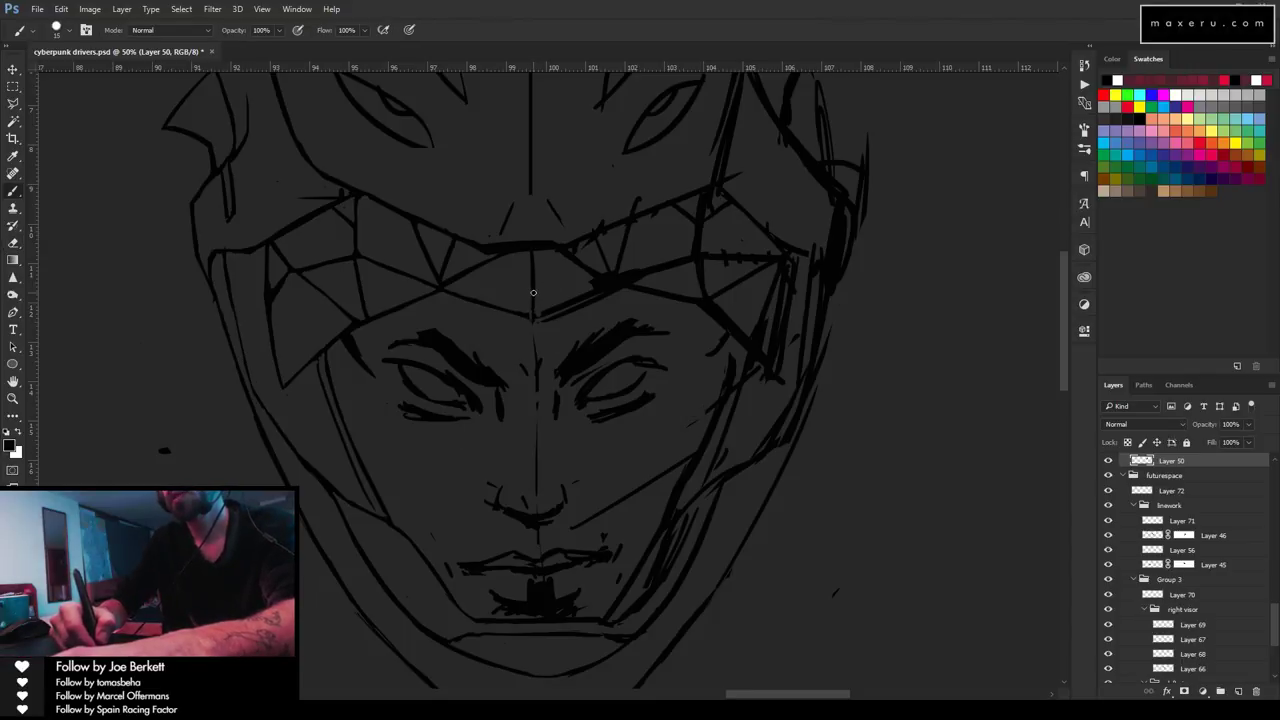
{"action": "key", "text": "e"}
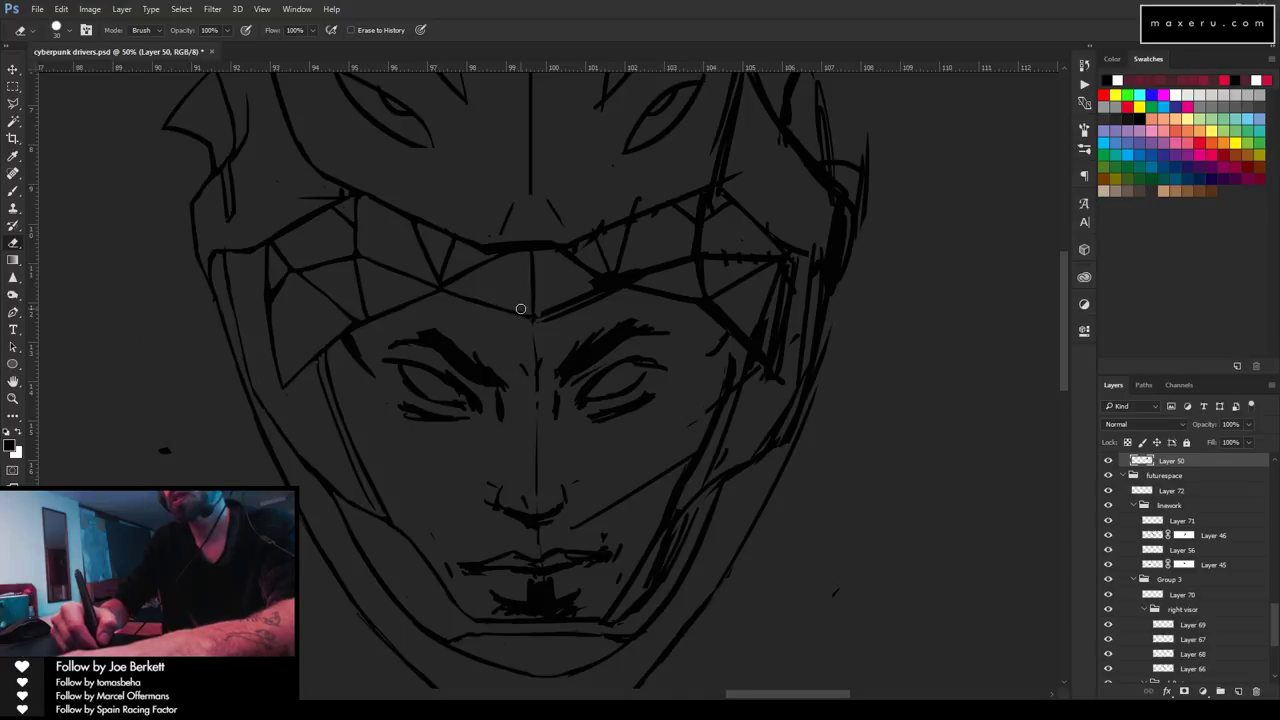
{"action": "key", "text": "b"}
{"action": "key", "text": "e"}
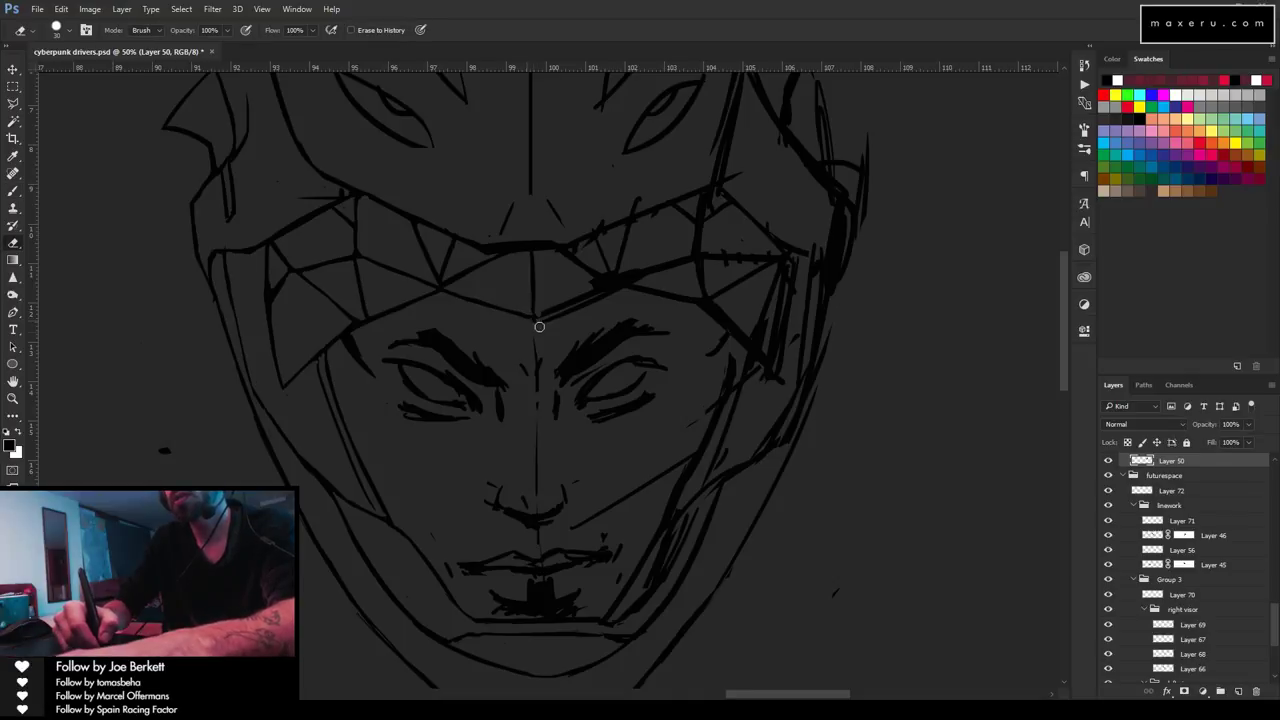
{"action": "key", "text": "b"}
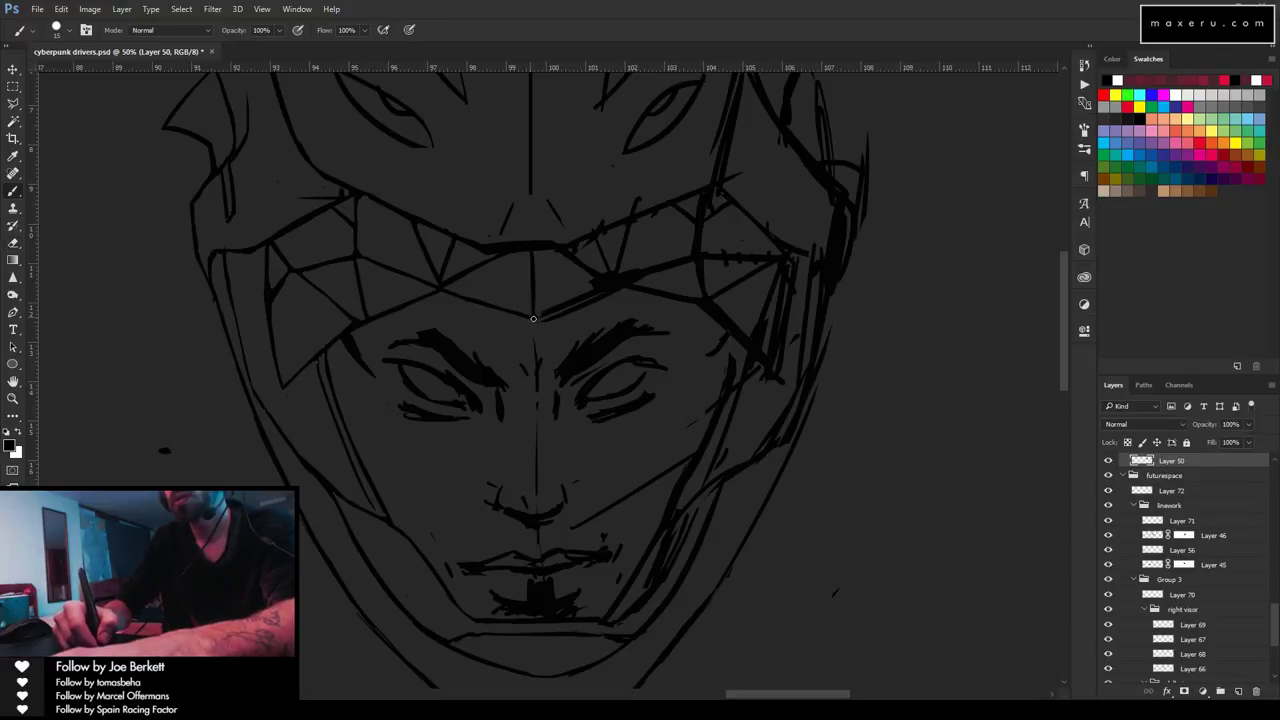
Exit the Logitech Profiler running in the background and return to the drawing.
{"action": "key", "text": "z"}
{"action": "left_click", "coordinate": [500, 449], "text": "alt"}
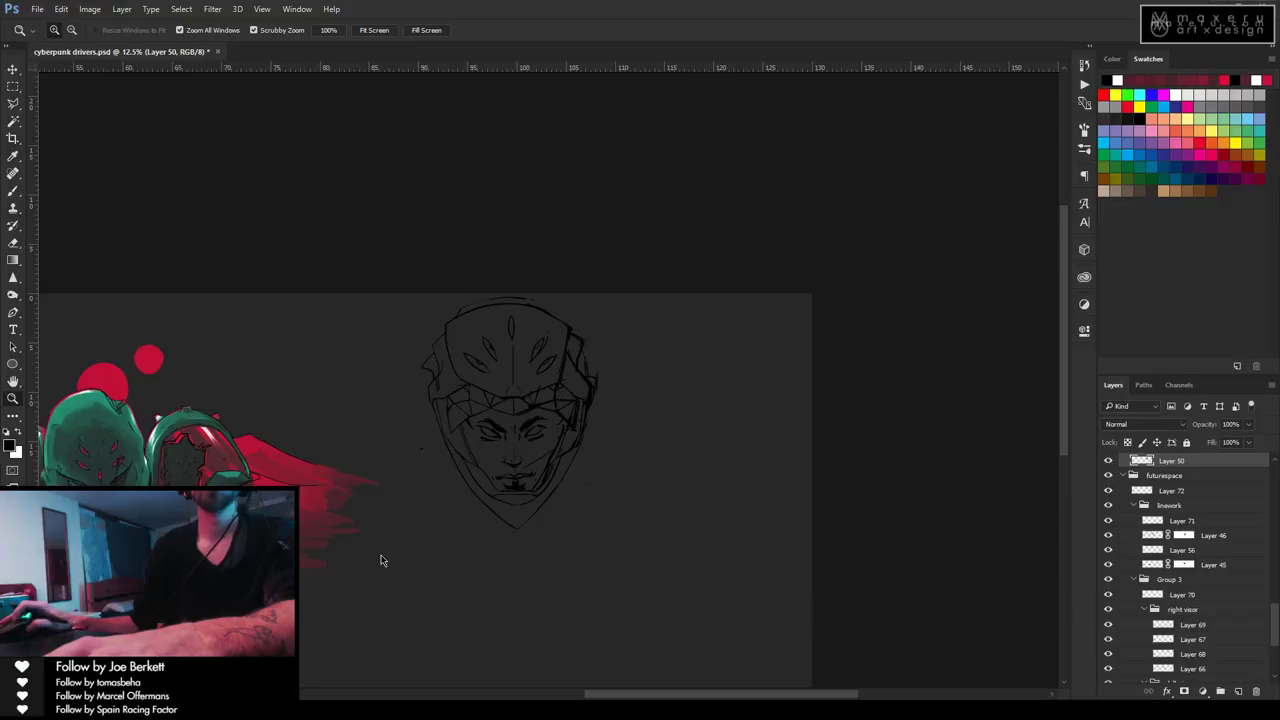
{"action": "left_click", "coordinate": [1117, 719]}
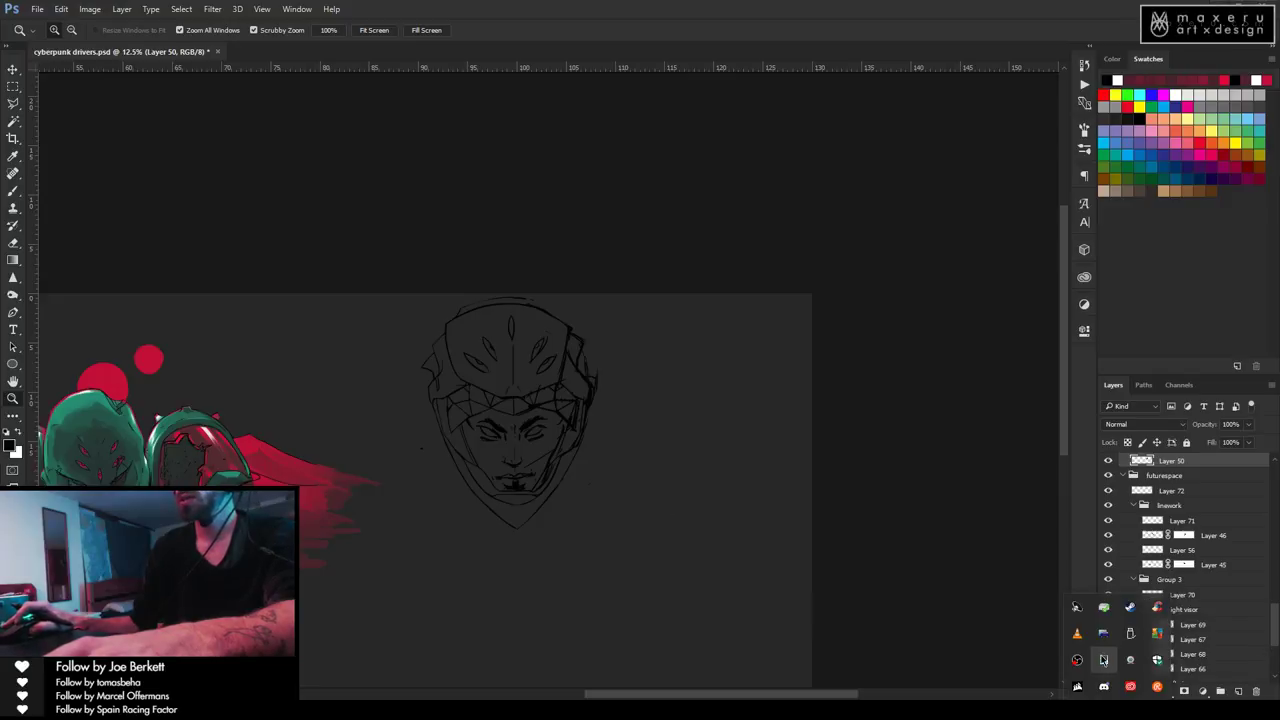
{"action": "right_click", "coordinate": [1157, 688]}
{"action": "left_click", "coordinate": [1173, 605]}
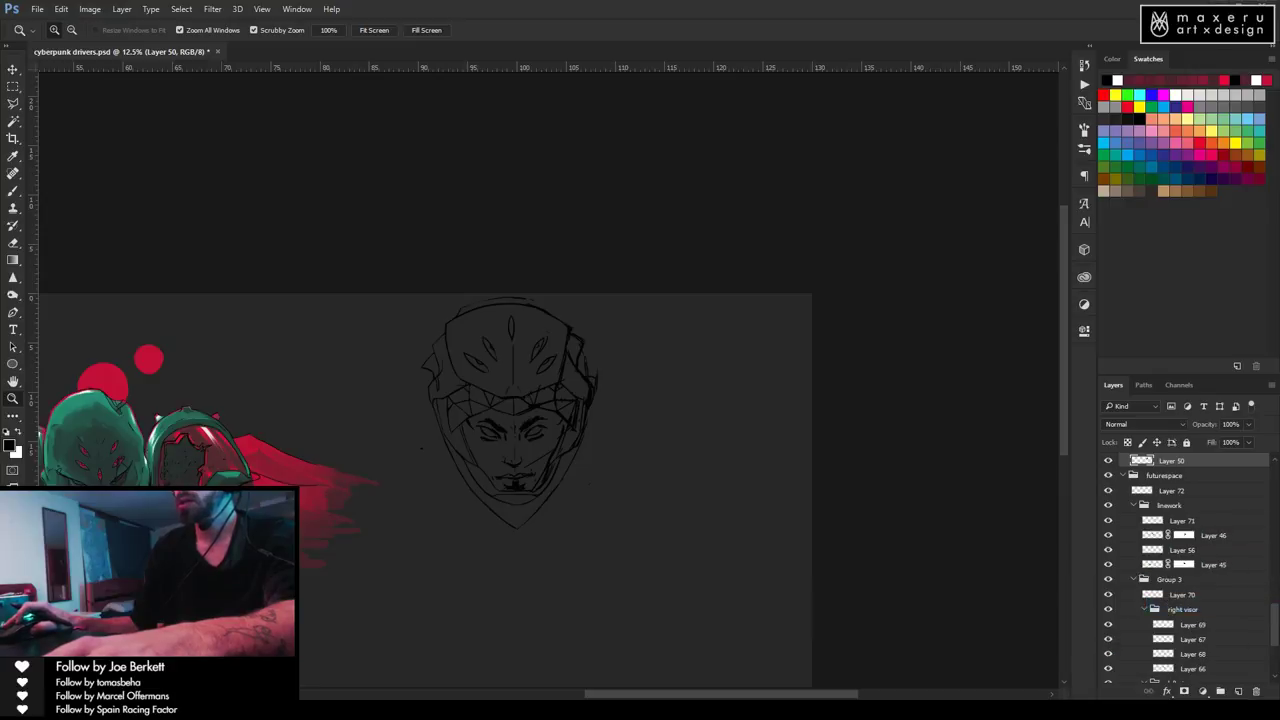
{"action": "right_click", "coordinate": [1077, 635]}
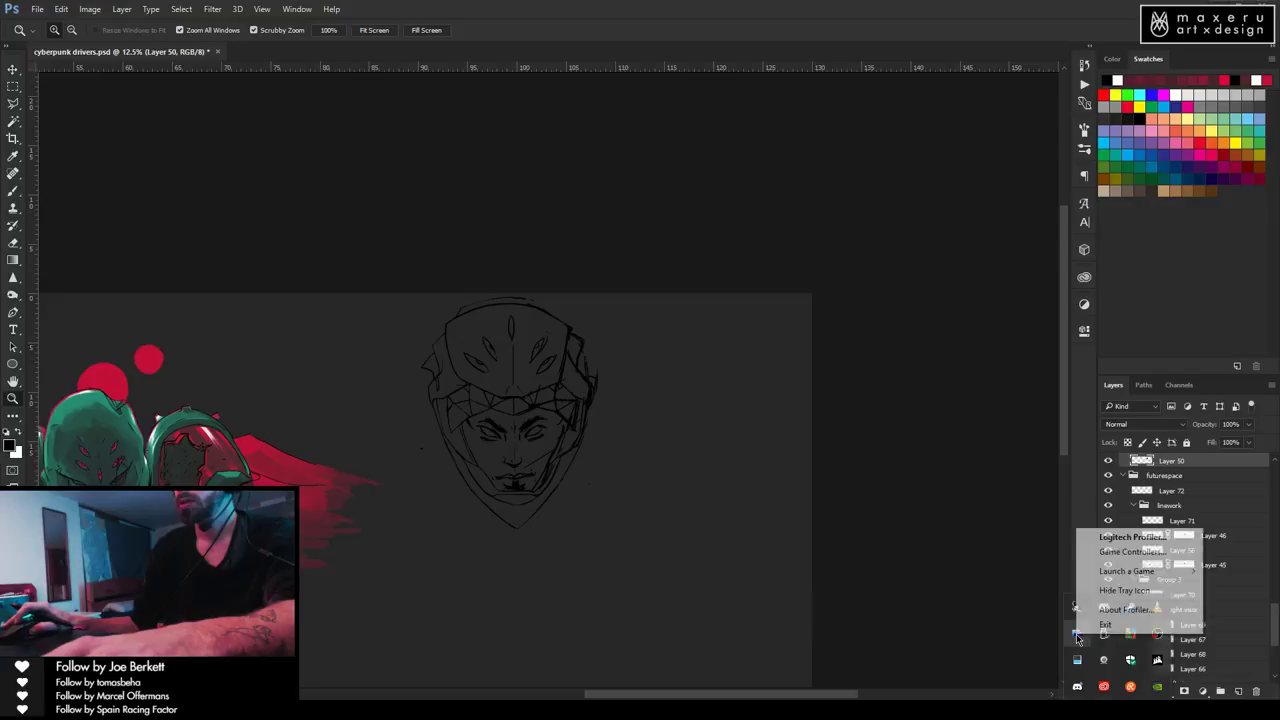
{"action": "left_click", "coordinate": [1105, 624]}
{"action": "left_click", "coordinate": [690, 387]}
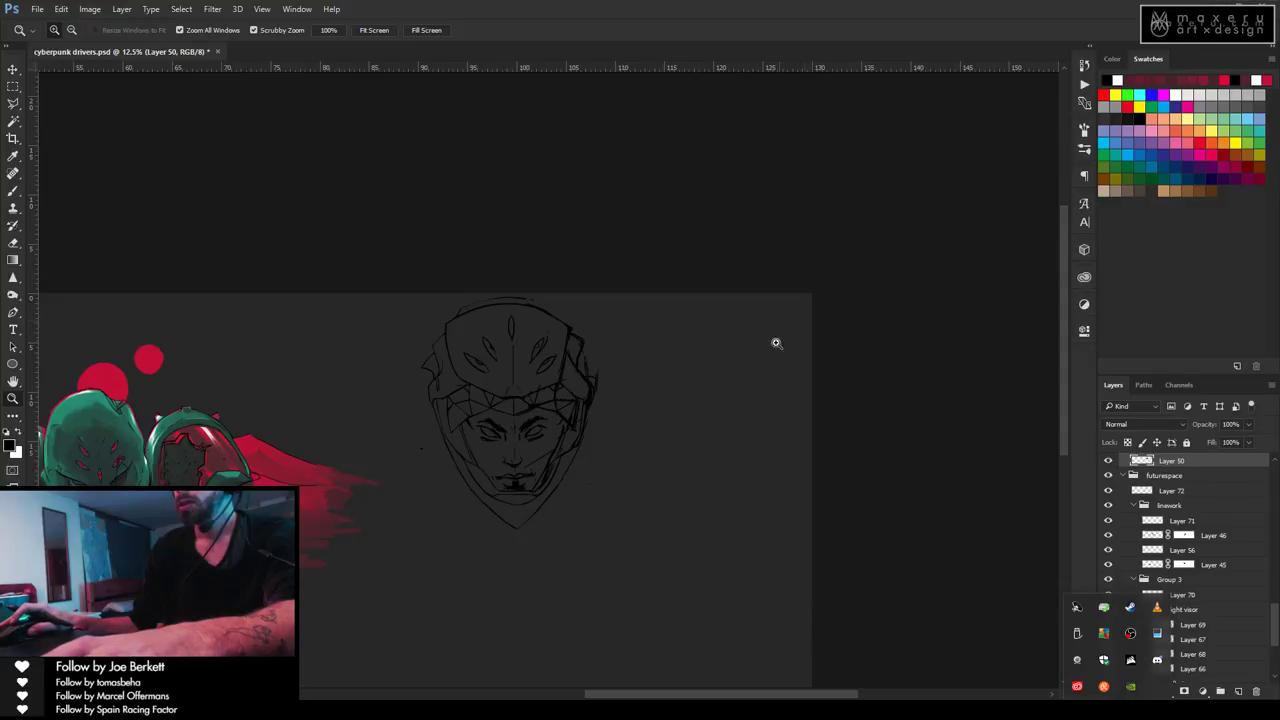
Select the cleaned left half of the helmet with the Polygonal Lasso, cutting along the vertical centreline and leaving out the face.
{"action": "left_click", "coordinate": [566, 322]}
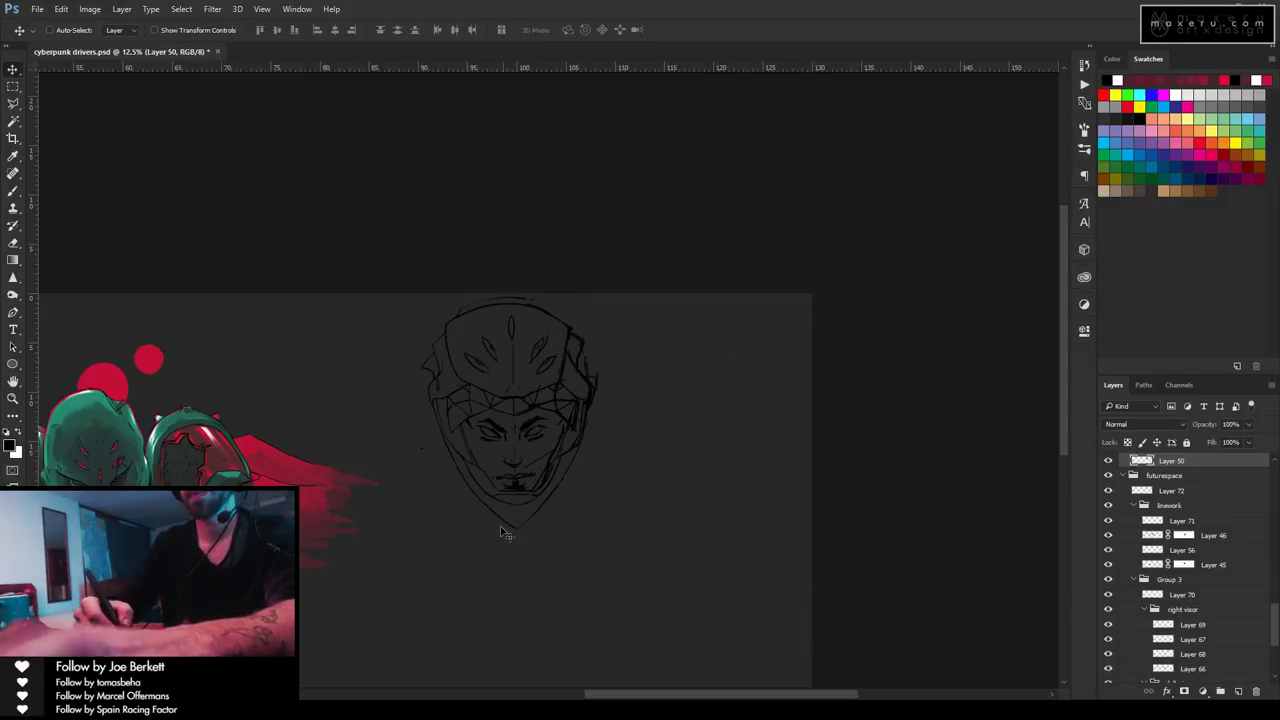
{"action": "left_click", "coordinate": [517, 463]}
{"action": "left_click", "coordinate": [526, 537]}
{"action": "left_click", "coordinate": [526, 537]}
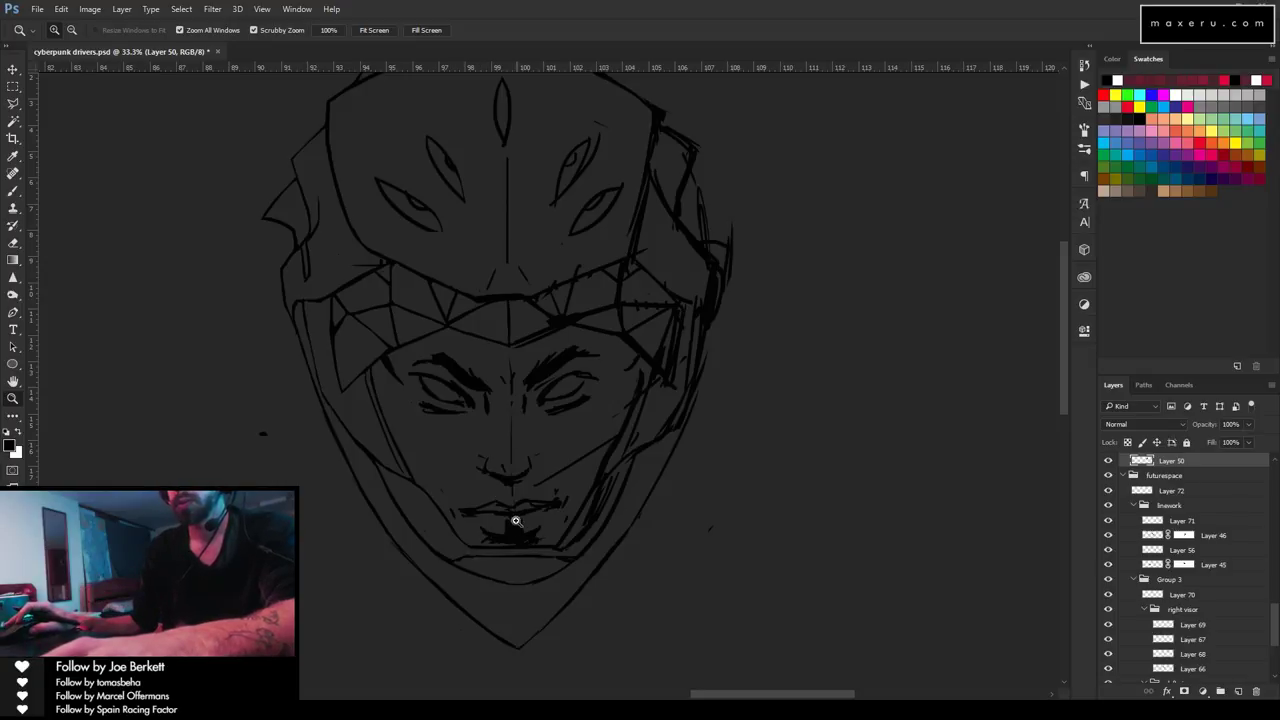
{"action": "scroll", "coordinate": [531, 449], "scroll_direction": "up", "scroll_amount": 3}
{"action": "key", "text": "l"}
{"action": "mouse_move", "coordinate": [509, 127]}
{"action": "left_mouse_down"}
{"action": "mouse_move", "coordinate": [509, 471]}
{"action": "mouse_move", "coordinate": [514, 451]}
{"action": "mouse_move", "coordinate": [514, 462]}
{"action": "left_mouse_up"}
{"action": "left_click_drag", "start_coordinate": [506, 122], "coordinate": [536, 128]}
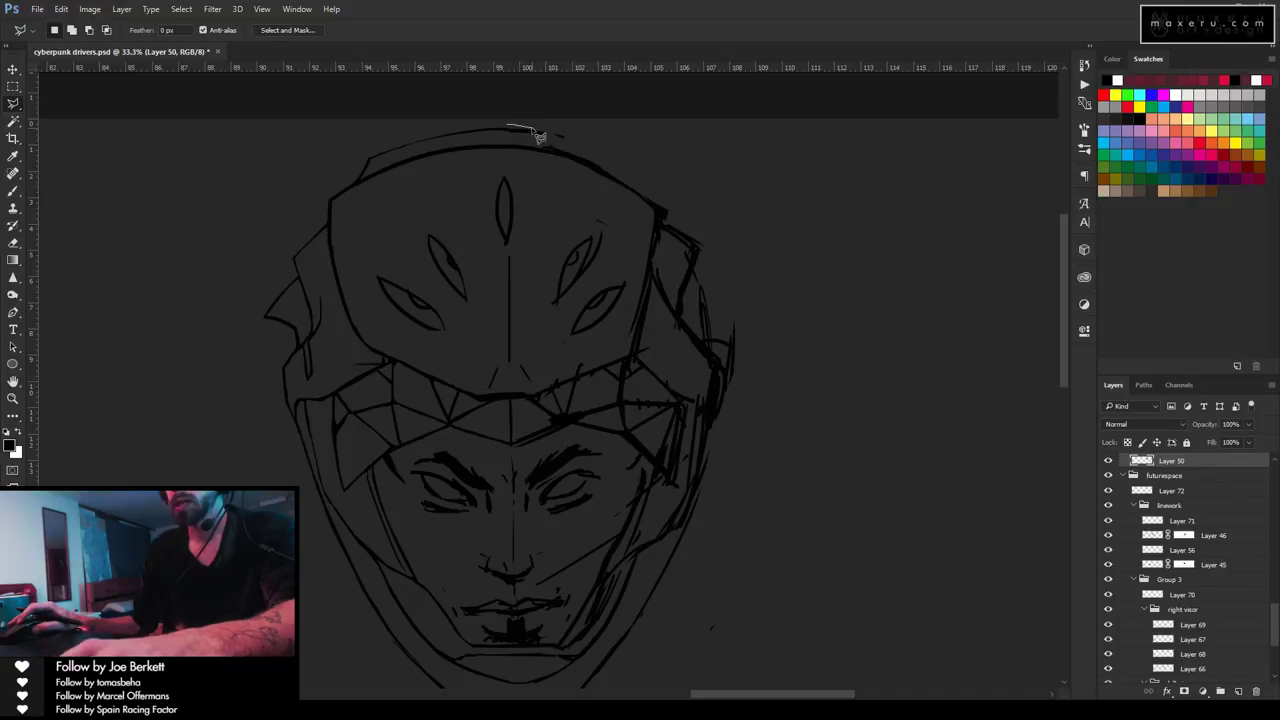
{"action": "mouse_move", "coordinate": [518, 124]}
{"action": "left_mouse_down"}
{"action": "mouse_move", "coordinate": [526, 430]}
{"action": "mouse_move", "coordinate": [519, 452]}
{"action": "mouse_move", "coordinate": [455, 450]}
{"action": "left_mouse_up"}
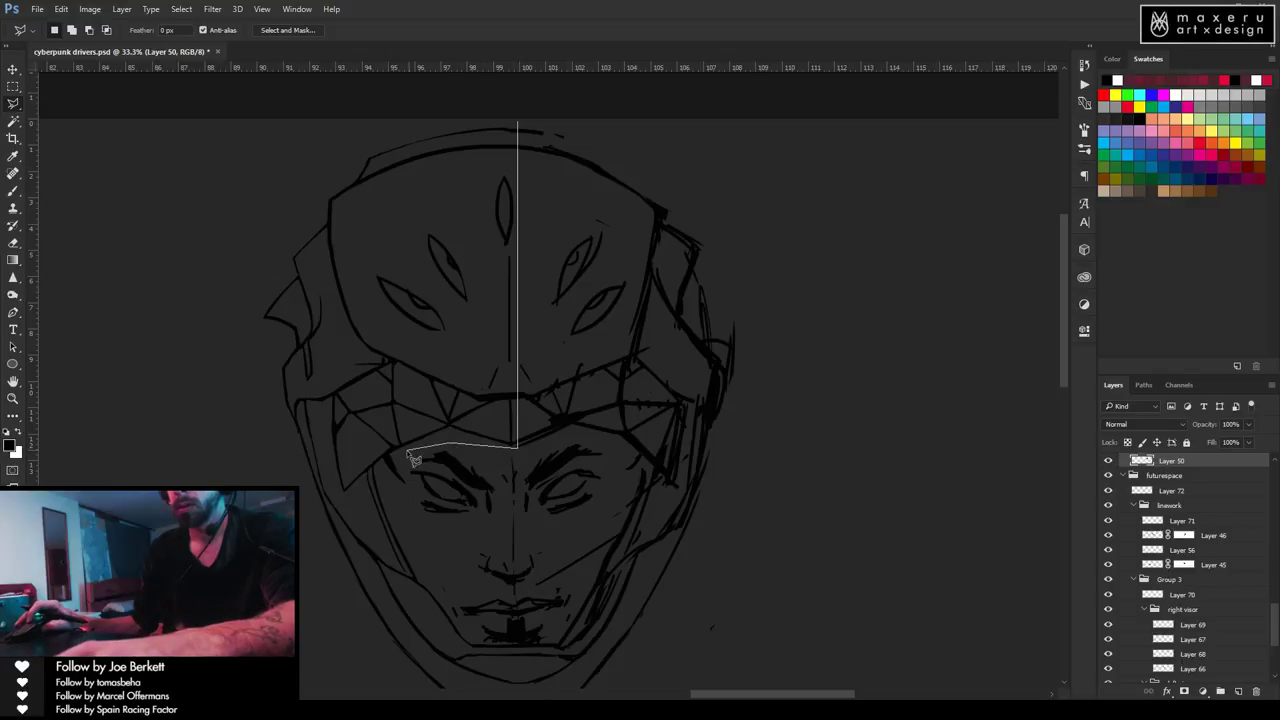
{"action": "left_click_drag", "start_coordinate": [386, 487], "coordinate": [418, 534]}
{"action": "left_click_drag", "start_coordinate": [455, 608], "coordinate": [449, 607]}
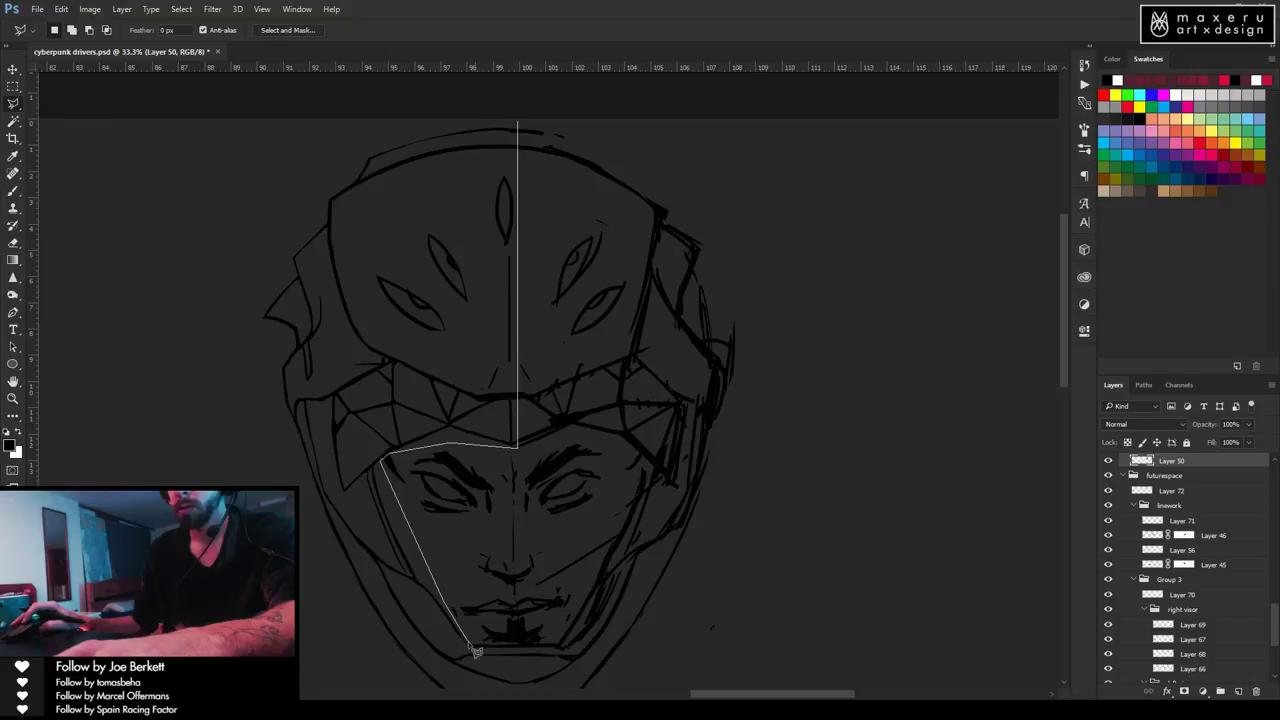
{"action": "mouse_move", "coordinate": [527, 651]}
{"action": "left_mouse_down"}
{"action": "mouse_move", "coordinate": [536, 533]}
{"action": "mouse_move", "coordinate": [540, 645]}
{"action": "mouse_move", "coordinate": [485, 627]}
{"action": "mouse_move", "coordinate": [337, 471]}
{"action": "mouse_move", "coordinate": [240, 284]}
{"action": "mouse_move", "coordinate": [231, 220]}
{"action": "mouse_move", "coordinate": [343, 643]}
{"action": "mouse_move", "coordinate": [369, 590]}
{"action": "mouse_move", "coordinate": [378, 480]}
{"action": "left_mouse_up"}
{"action": "left_click_drag", "start_coordinate": [585, 452], "coordinate": [648, 444]}
{"action": "left_click_drag", "start_coordinate": [594, 508], "coordinate": [537, 366]}
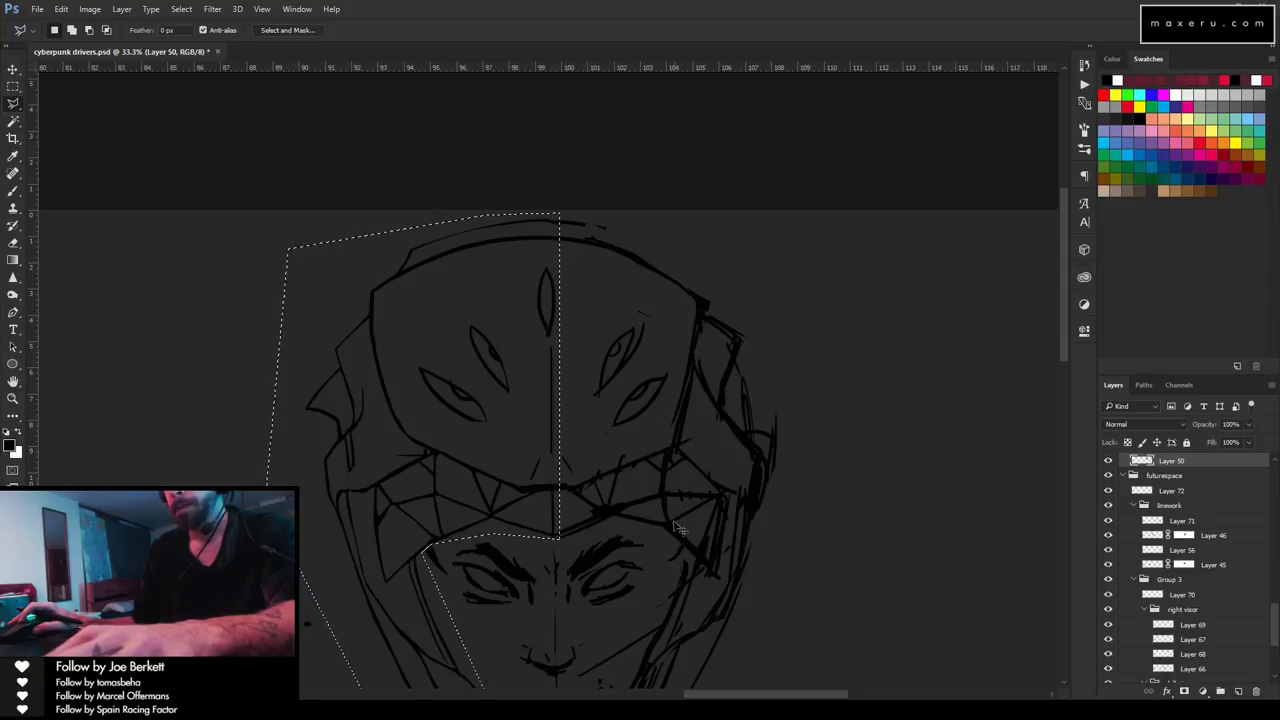
Copy the selected helmet half to a new layer, shift it aside and flip it horizontally.
{"action": "key", "text": "ctrl+j"}
{"action": "left_click_drag", "start_coordinate": [497, 443], "coordinate": [262, 438]}
{"action": "left_click", "coordinate": [61, 9]}
{"action": "mouse_move", "coordinate": [150, 295]}
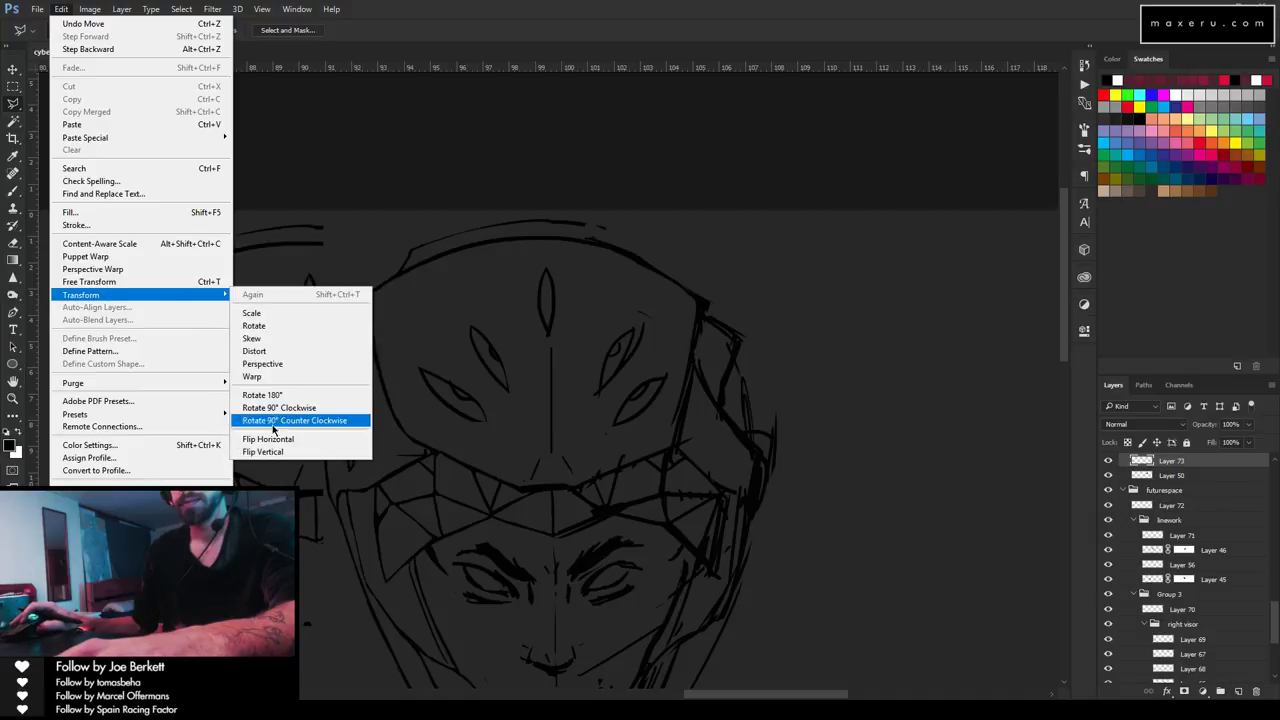
{"action": "left_click", "coordinate": [285, 439]}
Place the mirrored half over the helmet's right side and nudge it until both halves align at the centre line.
{"action": "left_click_drag", "start_coordinate": [306, 428], "coordinate": [640, 401]}
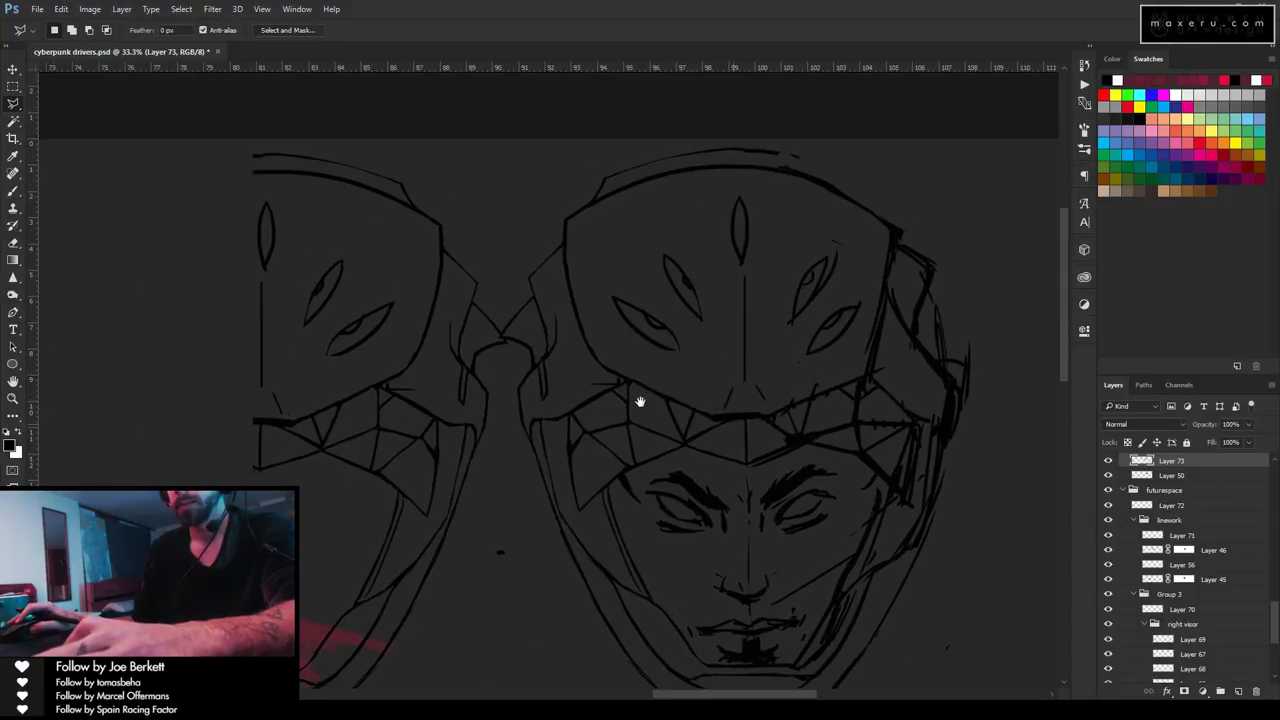
{"action": "left_click_drag", "start_coordinate": [420, 410], "coordinate": [905, 400]}
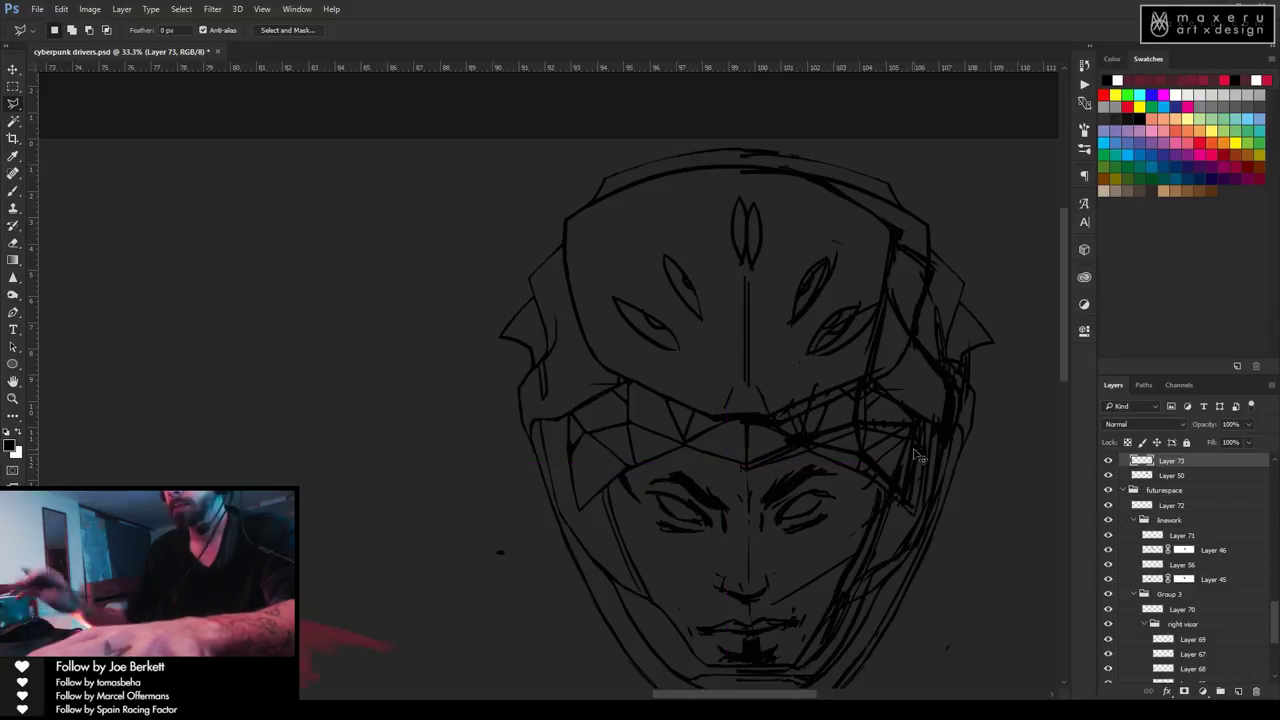
{"action": "key", "text": "Left"}
{"action": "key", "text": "Left"}
{"action": "key", "text": "Left"}
{"action": "key", "text": "Left"}
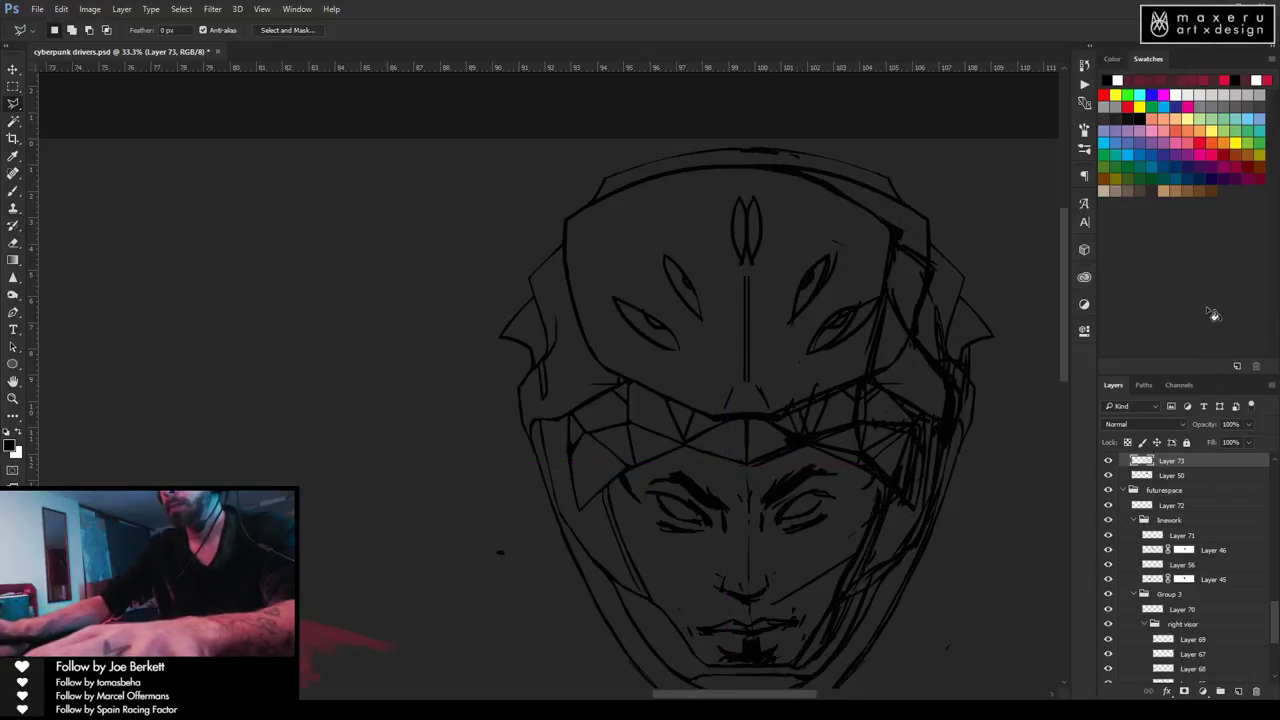
{"action": "key", "text": "Left"}
{"action": "key", "text": "Left"}
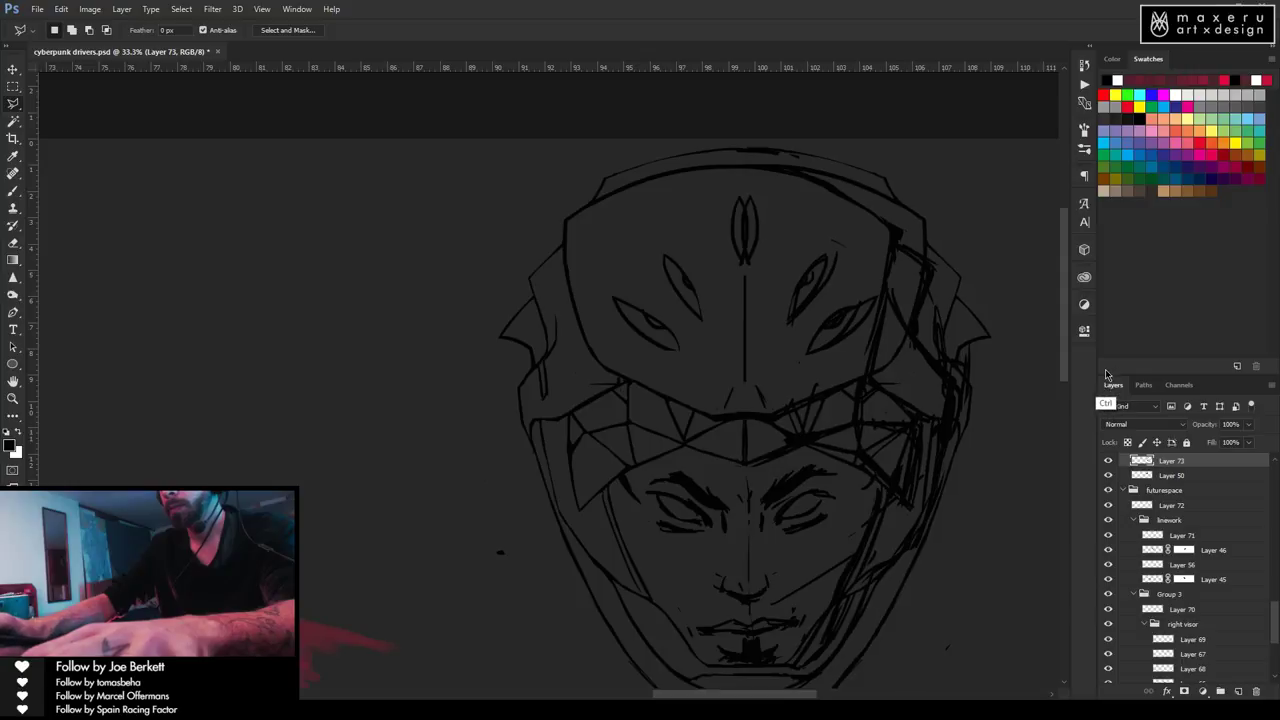
{"action": "key", "text": "Right"}
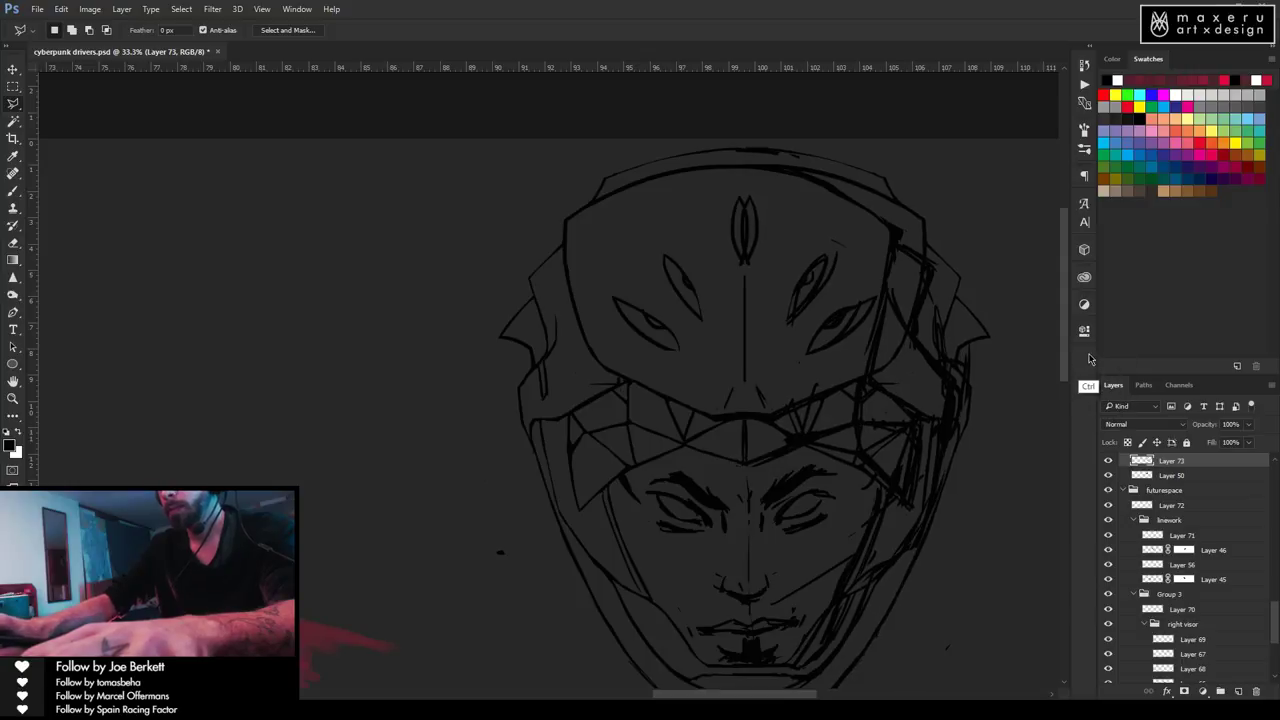
{"action": "key", "text": "Right"}
{"action": "key", "text": "Left"}
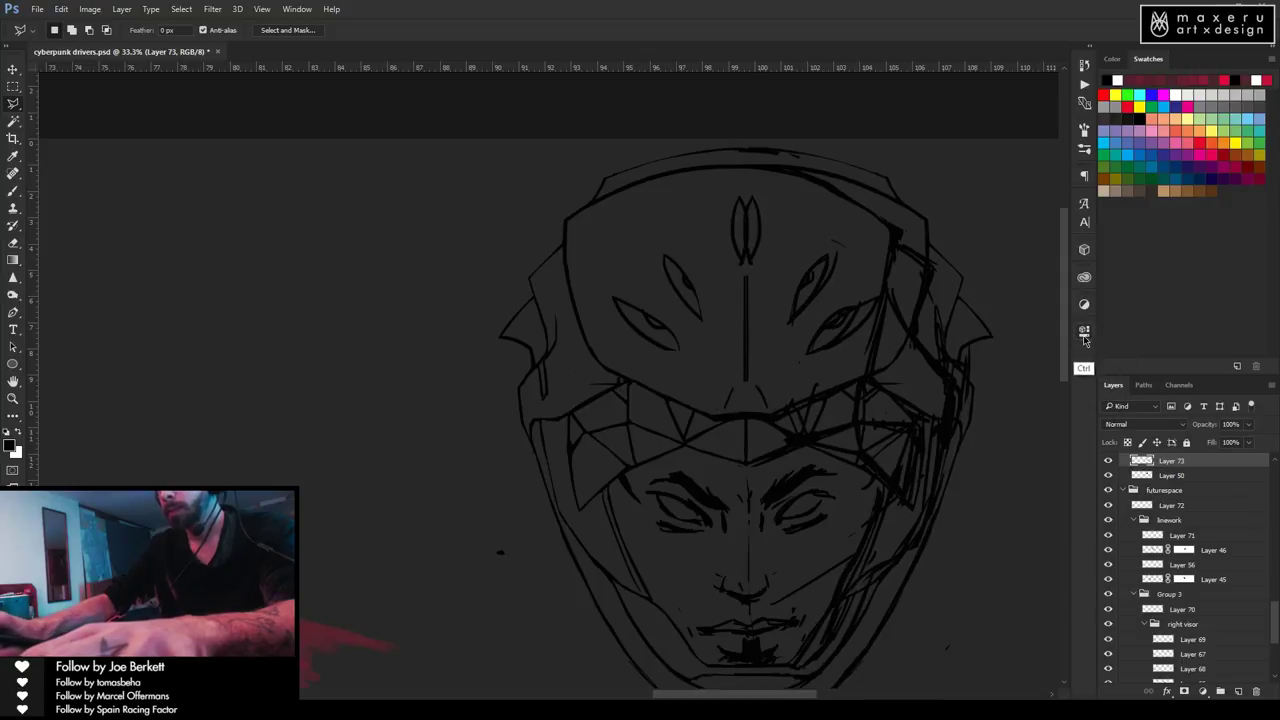
{"action": "key", "text": "Left"}
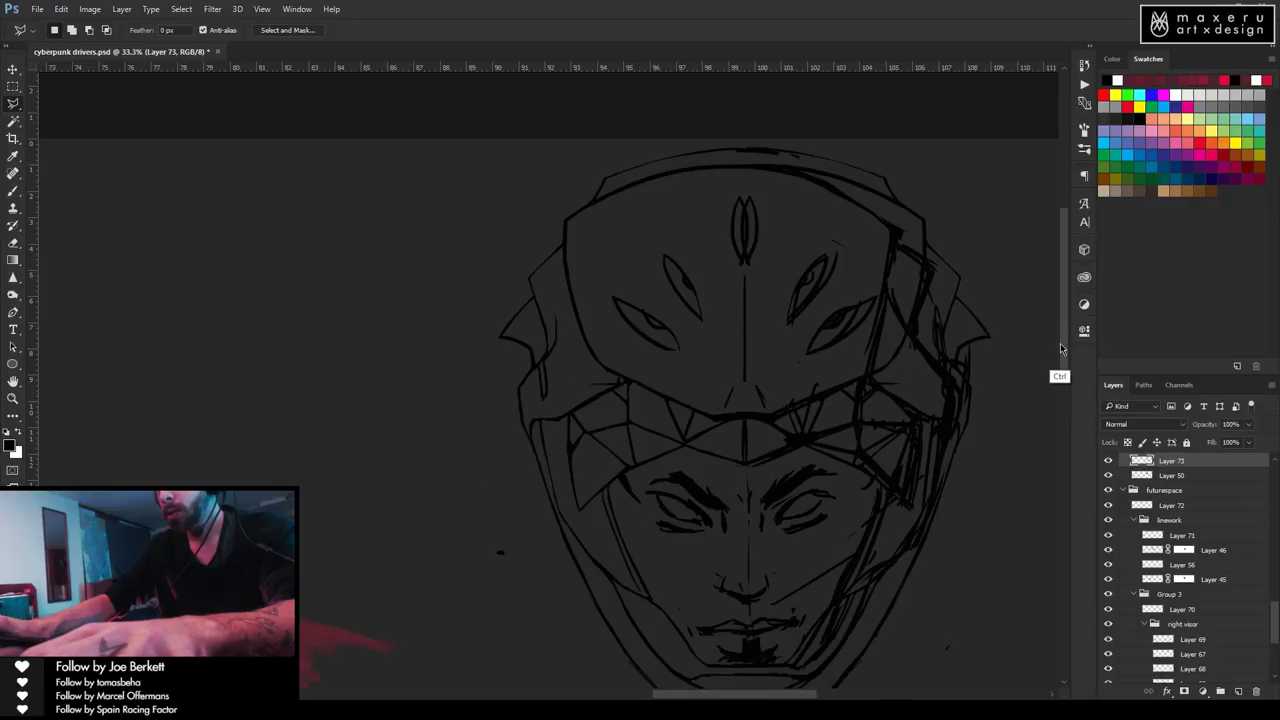
On Layer 50, erase the rough right-side strokes beneath the mirrored forehead plate, headband and top rim with a size 150 eraser.
{"action": "left_click_drag", "start_coordinate": [893, 436], "coordinate": [756, 314]}
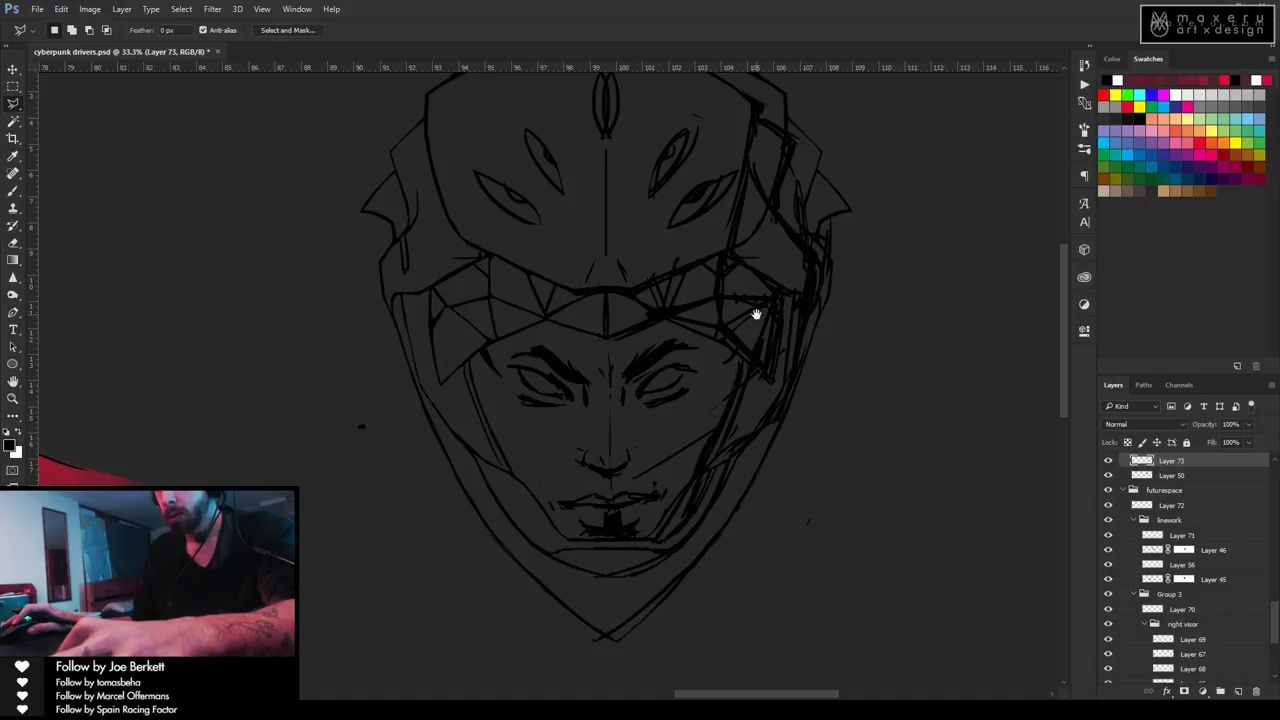
{"action": "key", "text": "e"}
{"action": "key", "text": "alt+bracketleft"}
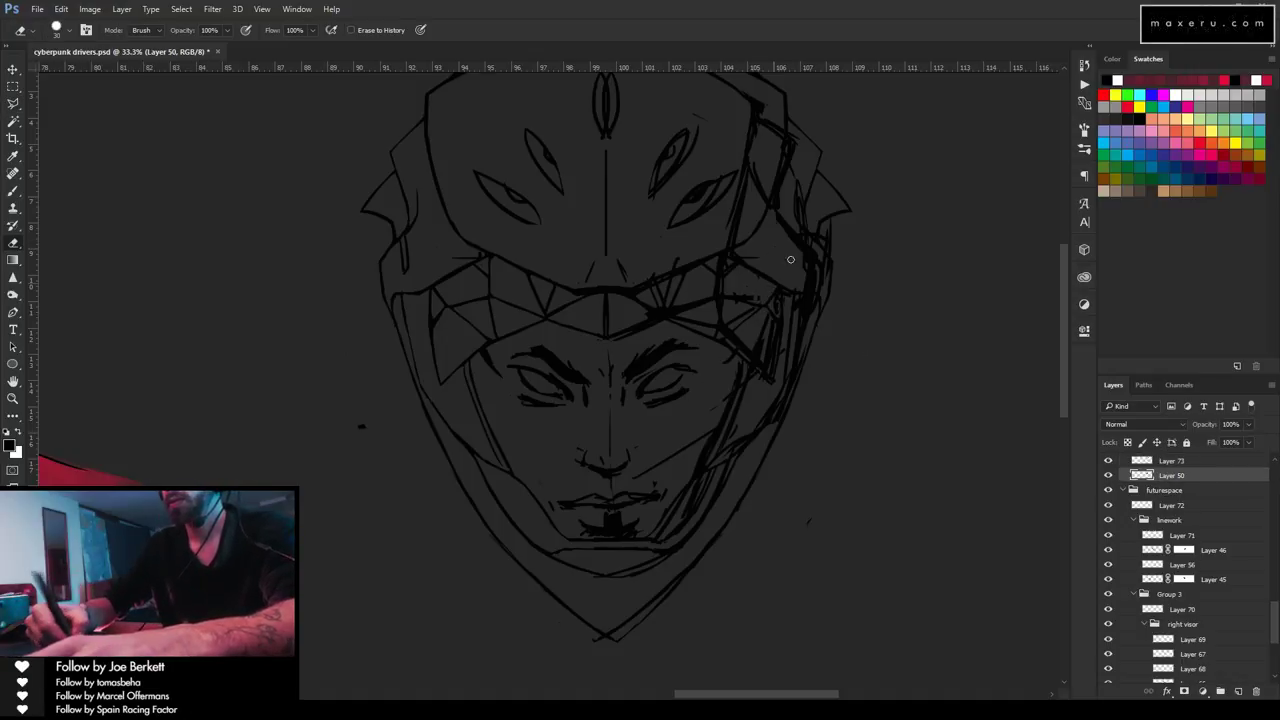
{"action": "key", "text": "bracketright"}
{"action": "key", "text": "bracketright"}
{"action": "key", "text": "bracketright"}
{"action": "key", "text": "bracketright"}
{"action": "key", "text": "bracketright"}
{"action": "key", "text": "bracketright"}
{"action": "key", "text": "bracketright"}
{"action": "key", "text": "bracketright"}
{"action": "key", "text": "bracketright"}
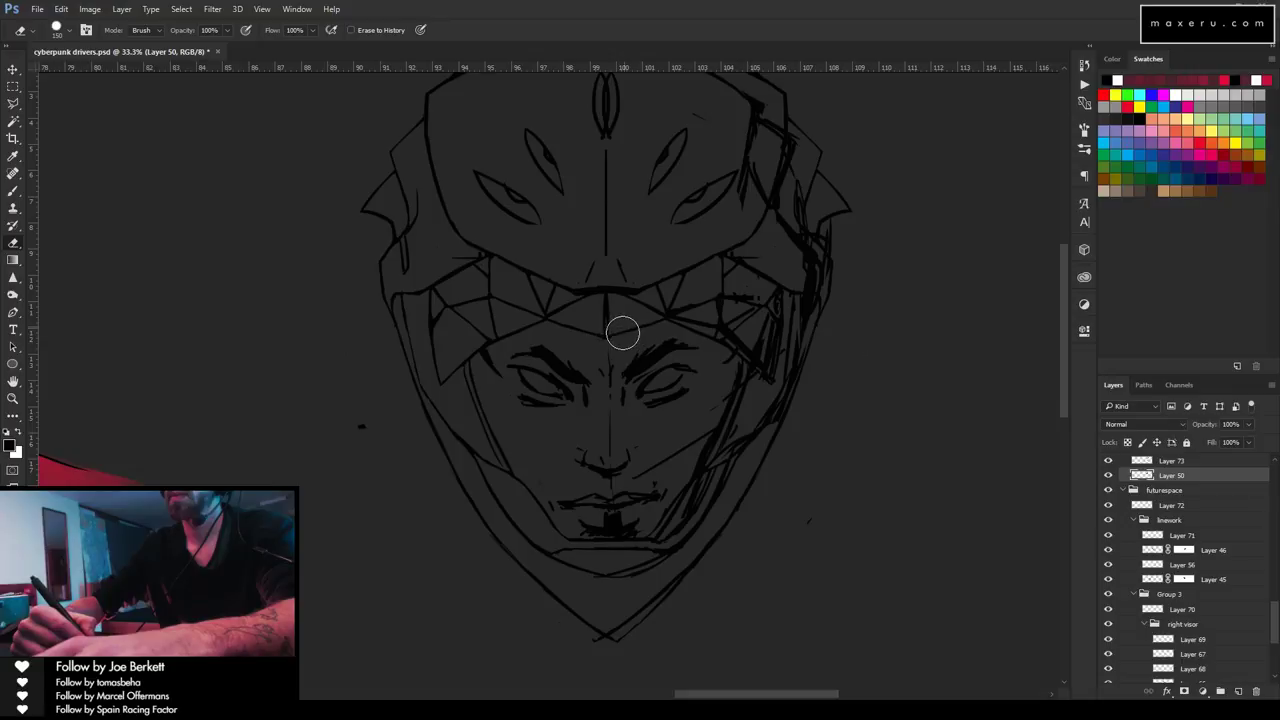
{"action": "mouse_move", "coordinate": [670, 310]}
{"action": "left_mouse_down"}
{"action": "mouse_move", "coordinate": [734, 331]}
{"action": "mouse_move", "coordinate": [776, 323]}
{"action": "mouse_move", "coordinate": [714, 227]}
{"action": "mouse_move", "coordinate": [824, 317]}
{"action": "mouse_move", "coordinate": [760, 123]}
{"action": "left_mouse_up"}
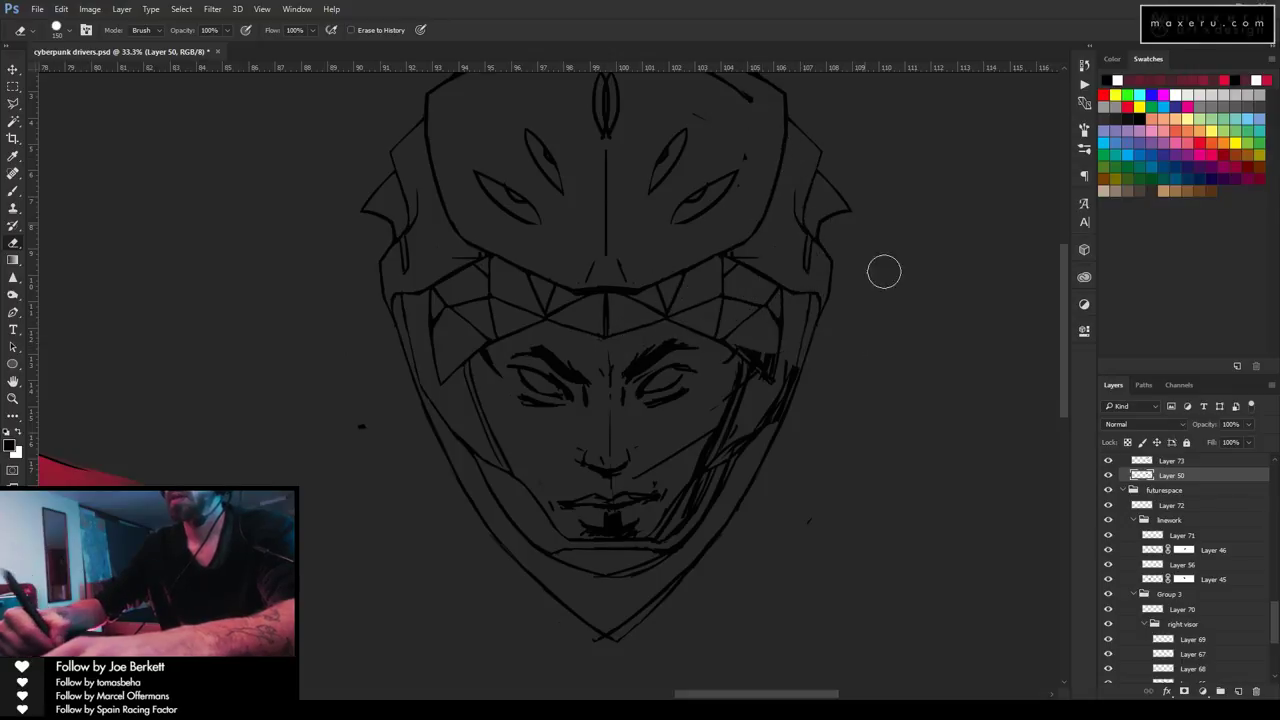
{"action": "scroll", "coordinate": [880, 258], "scroll_direction": "up", "scroll_amount": 3}
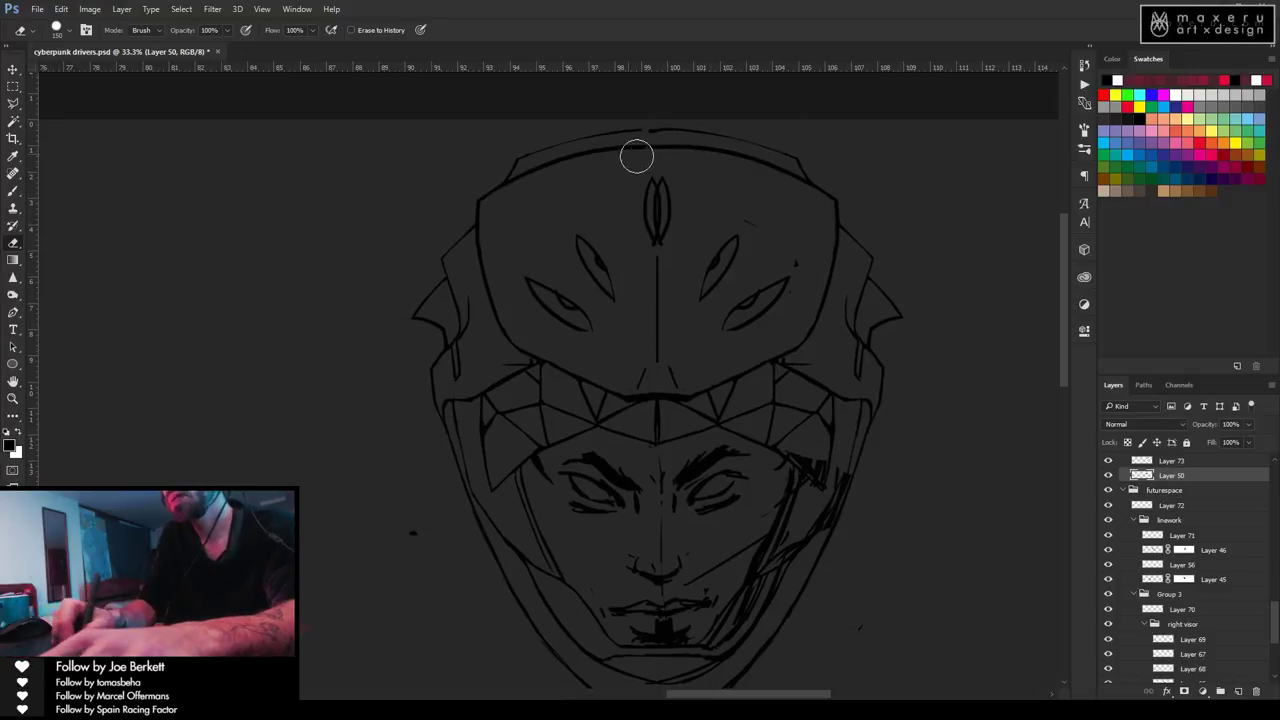
Erase the old rough strokes along the right jaw guard, the chin tip and the right edge of the face opening.
{"action": "mouse_move", "coordinate": [789, 491]}
{"action": "left_mouse_down"}
{"action": "mouse_move", "coordinate": [838, 520]}
{"action": "mouse_move", "coordinate": [822, 522]}
{"action": "mouse_move", "coordinate": [806, 466]}
{"action": "mouse_move", "coordinate": [801, 498]}
{"action": "mouse_move", "coordinate": [801, 448]}
{"action": "mouse_move", "coordinate": [790, 571]}
{"action": "mouse_move", "coordinate": [787, 525]}
{"action": "mouse_move", "coordinate": [810, 533]}
{"action": "mouse_move", "coordinate": [819, 516]}
{"action": "mouse_move", "coordinate": [737, 634]}
{"action": "left_mouse_up"}
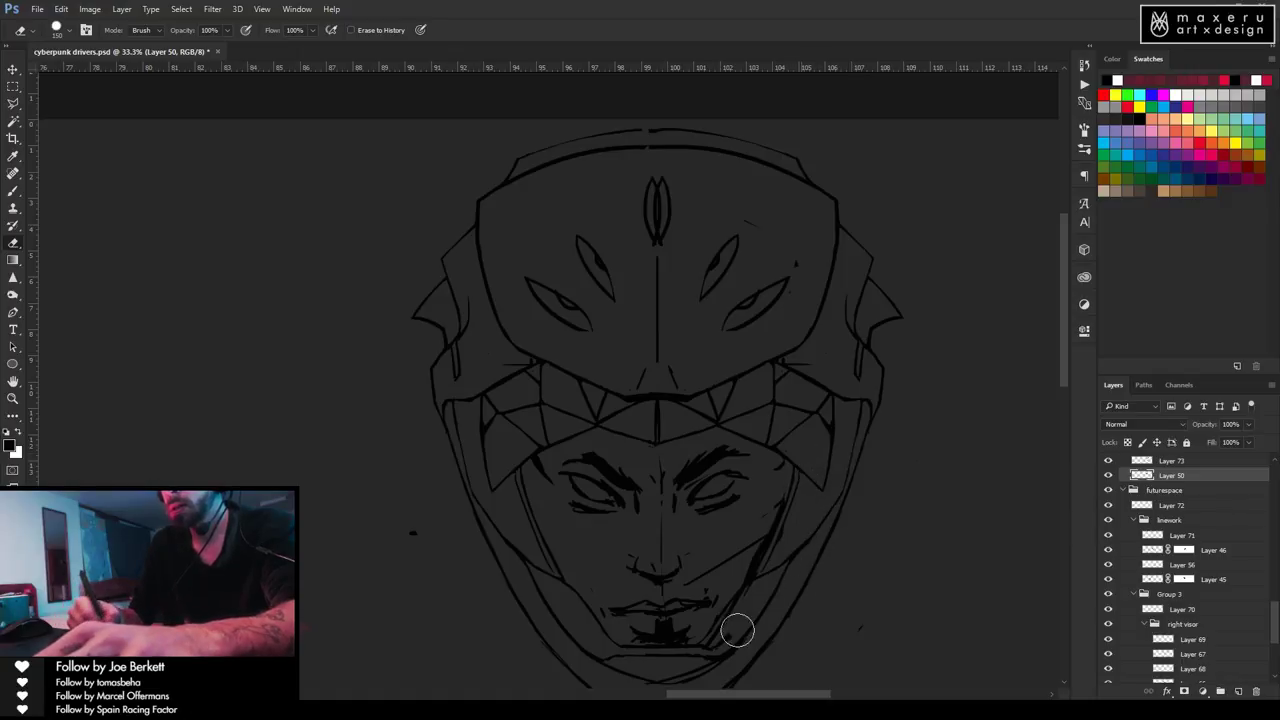
{"action": "left_click_drag", "start_coordinate": [786, 563], "coordinate": [879, 468]}
{"action": "mouse_move", "coordinate": [743, 519]}
{"action": "left_mouse_down"}
{"action": "mouse_move", "coordinate": [780, 514]}
{"action": "mouse_move", "coordinate": [769, 557]}
{"action": "mouse_move", "coordinate": [729, 597]}
{"action": "mouse_move", "coordinate": [820, 523]}
{"action": "left_mouse_up"}
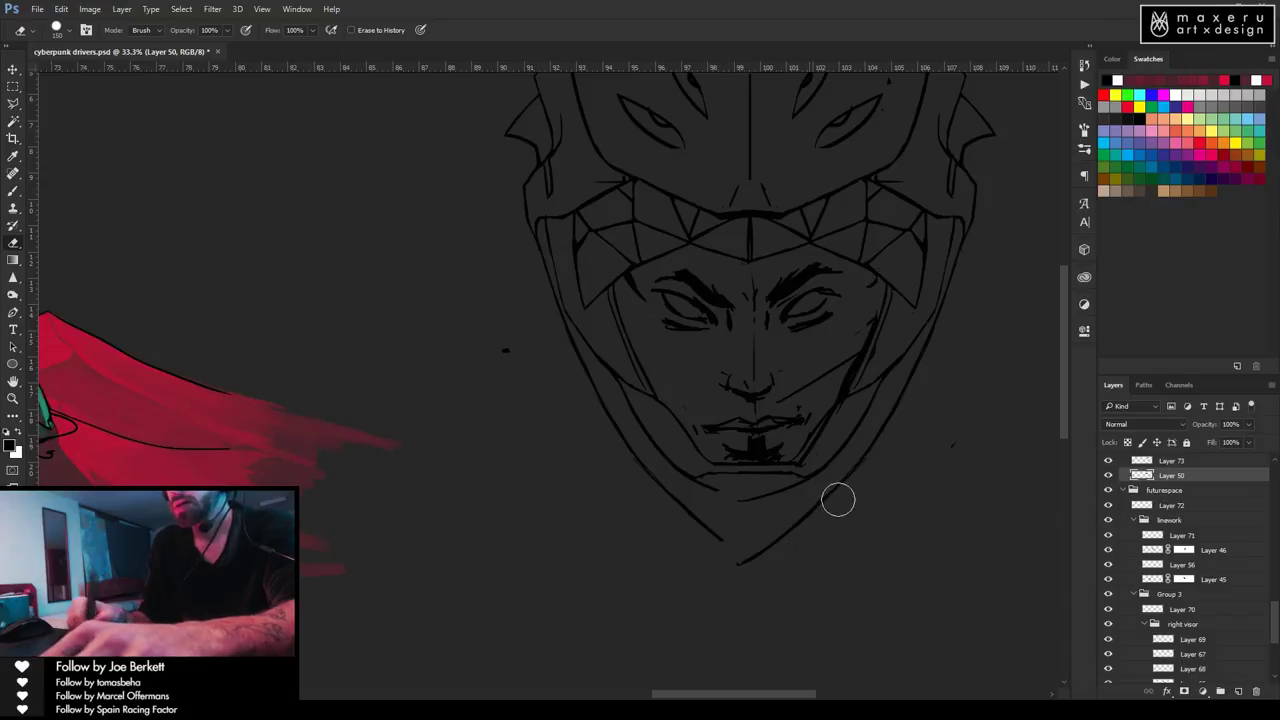
{"action": "mouse_move", "coordinate": [880, 313]}
{"action": "left_mouse_down"}
{"action": "mouse_move", "coordinate": [848, 403]}
{"action": "mouse_move", "coordinate": [866, 349]}
{"action": "mouse_move", "coordinate": [839, 382]}
{"action": "left_mouse_up"}
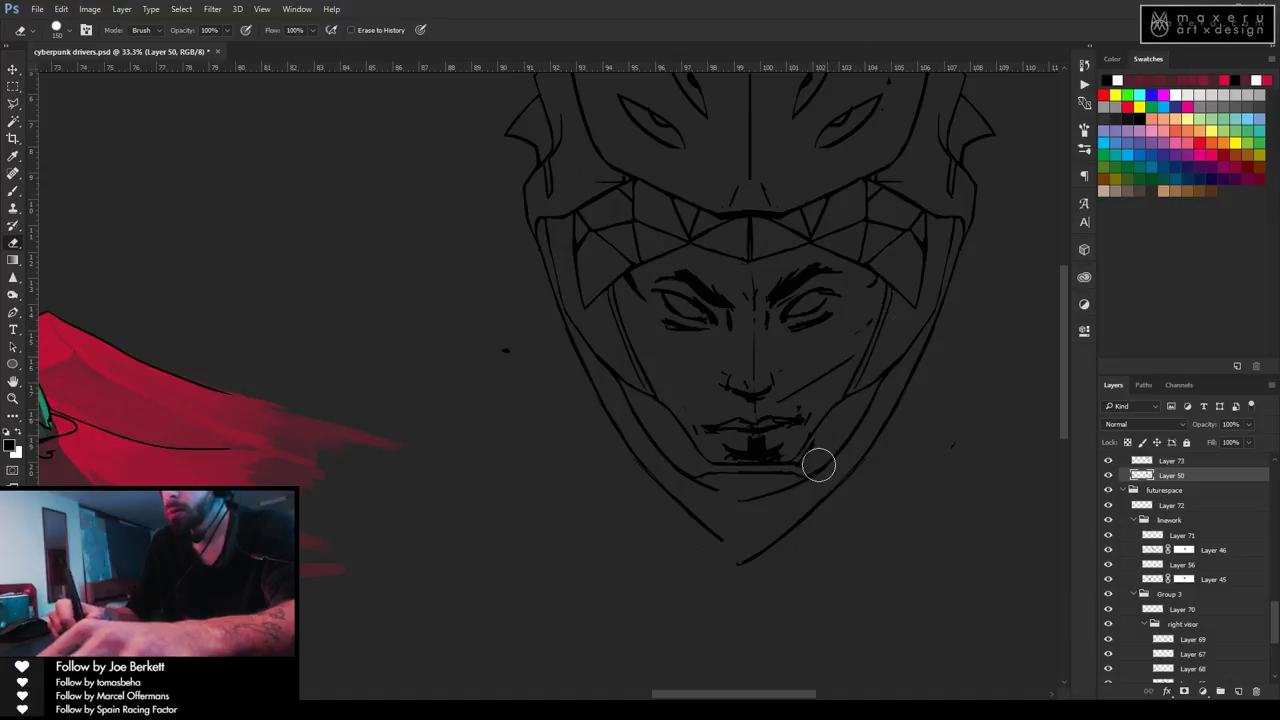
Merge the mirrored helmet half on Layer 73 down into Layer 50.
{"action": "left_click", "coordinate": [1170, 461]}
{"action": "left_click_drag", "start_coordinate": [732, 296], "coordinate": [617, 391]}
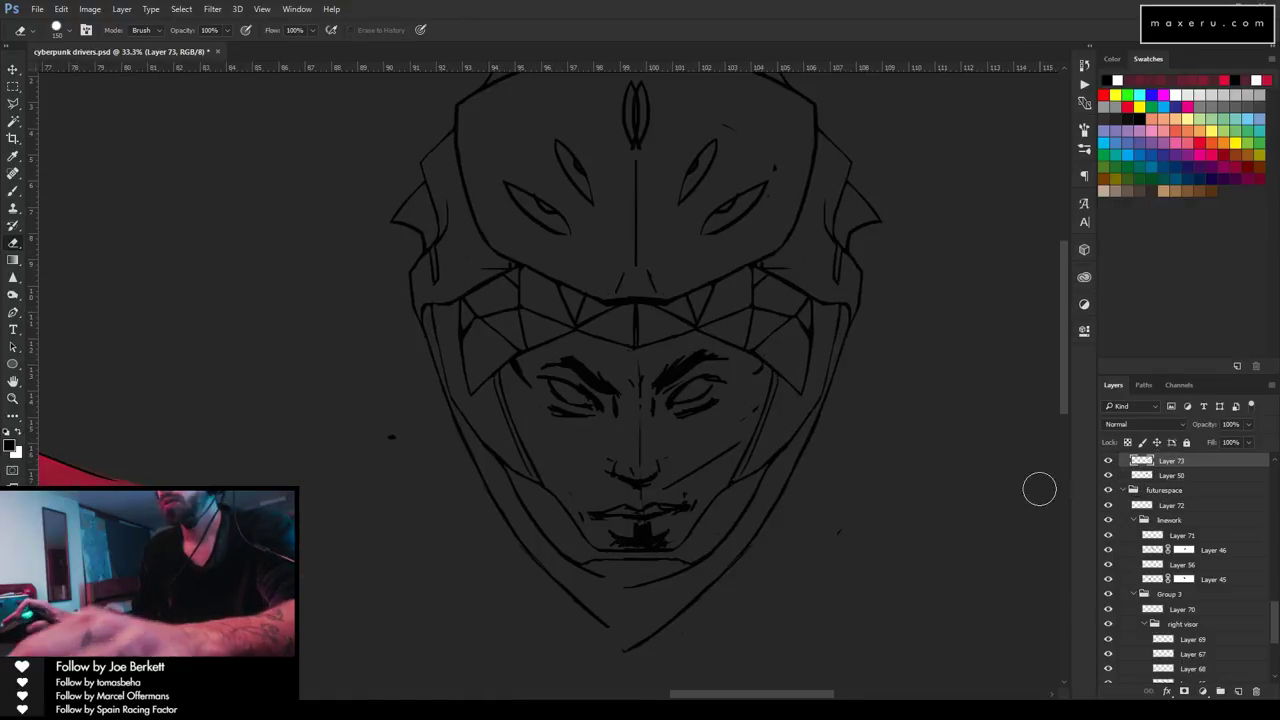
{"action": "left_click_drag", "start_coordinate": [829, 298], "coordinate": [827, 340]}
{"action": "right_click", "coordinate": [1175, 466]}
{"action": "left_click", "coordinate": [997, 487]}
Bridge the gap in the lower chin-guard line so both halves meet beneath the mouth.
{"action": "key", "text": "z"}
{"action": "left_click", "coordinate": [727, 590]}
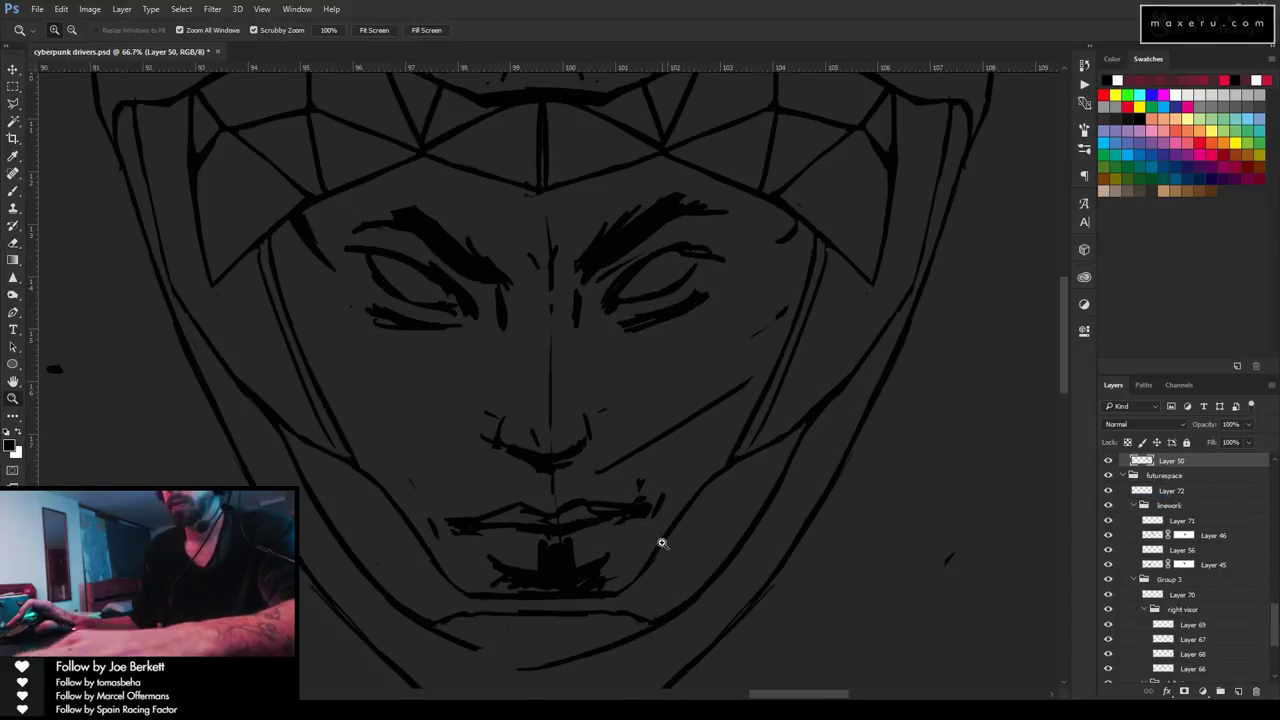
{"action": "key", "text": "b"}
{"action": "mouse_move", "coordinate": [444, 547]}
{"action": "left_mouse_down"}
{"action": "mouse_move", "coordinate": [383, 366]}
{"action": "mouse_move", "coordinate": [405, 380]}
{"action": "left_mouse_up"}
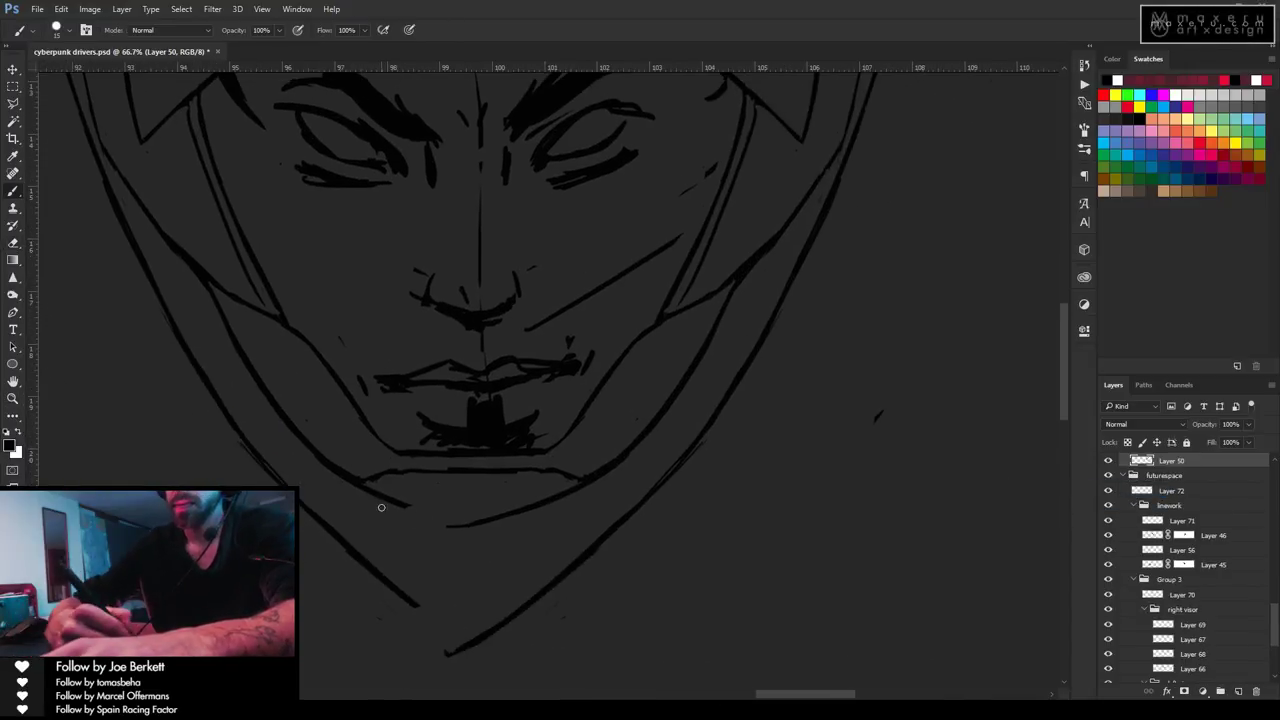
{"action": "left_click_drag", "start_coordinate": [380, 496], "coordinate": [456, 520]}
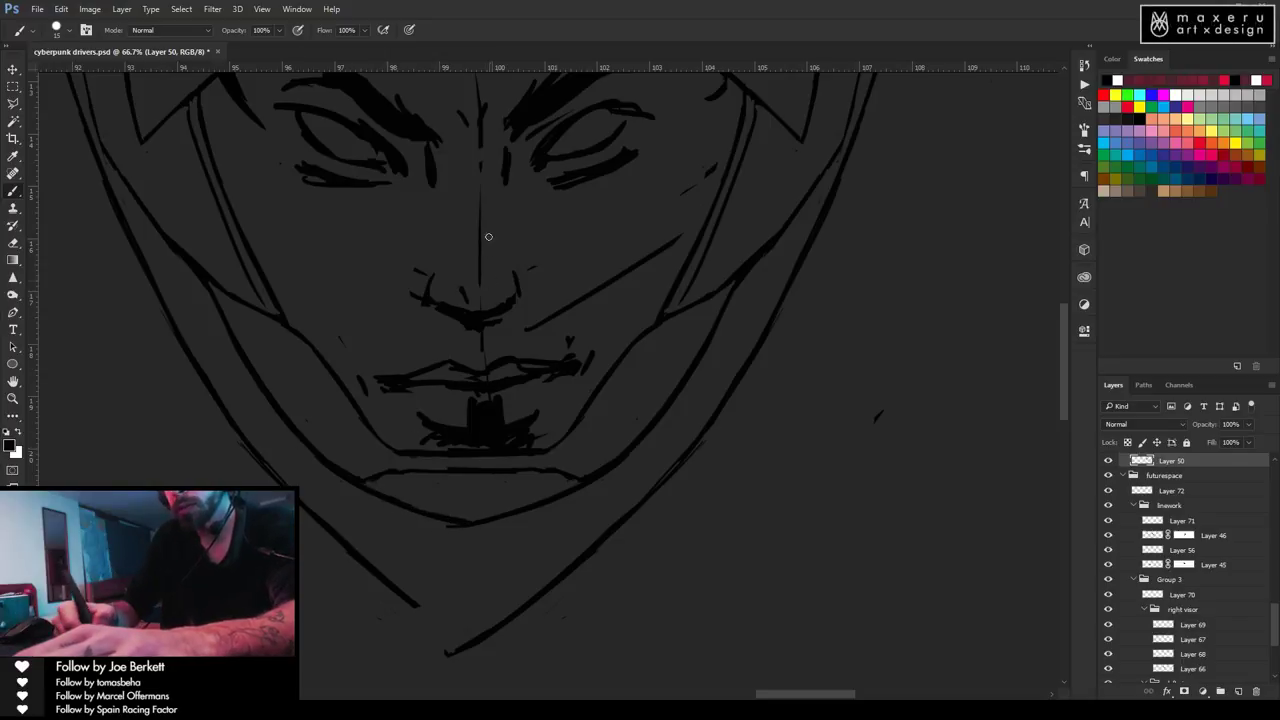
Add a new layer and draw a straight vertical guide line from the forehead down past the chin.
{"action": "key", "text": "z"}
{"action": "left_click", "coordinate": [530, 440], "text": "alt"}
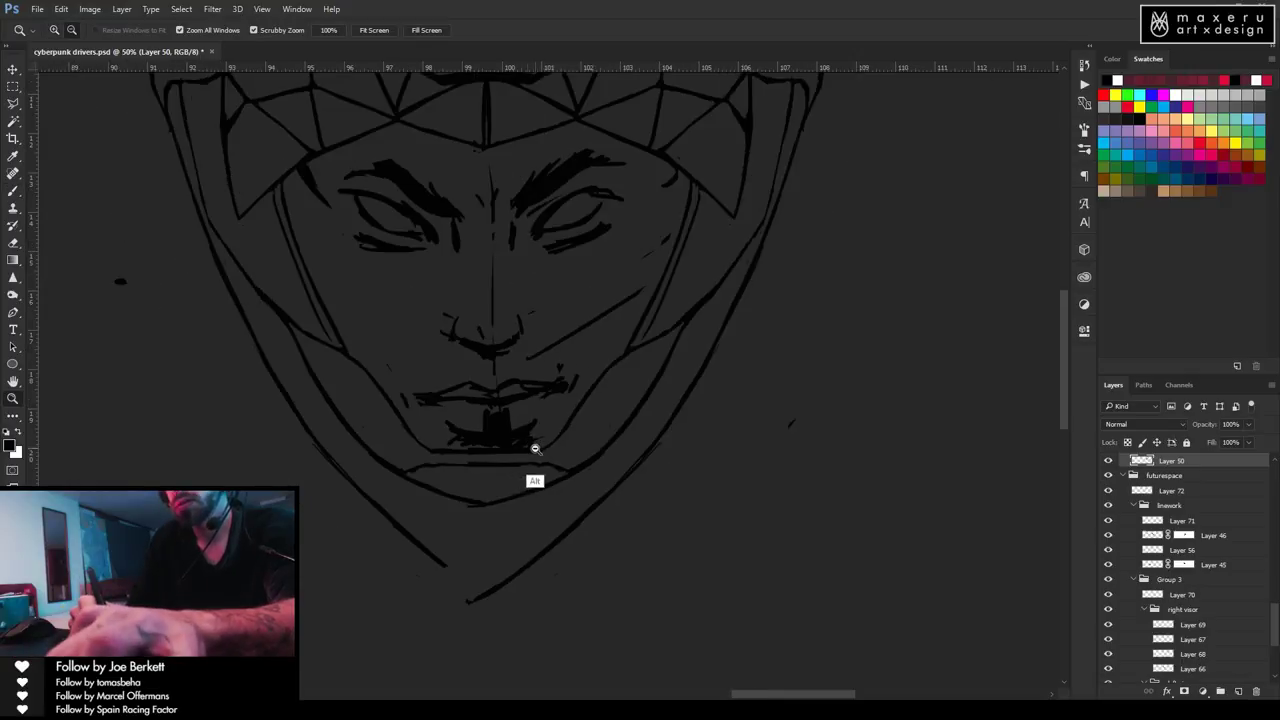
{"action": "left_click", "coordinate": [560, 495], "text": "alt"}
{"action": "left_click", "coordinate": [560, 495], "text": "alt"}
{"action": "key", "text": "b"}
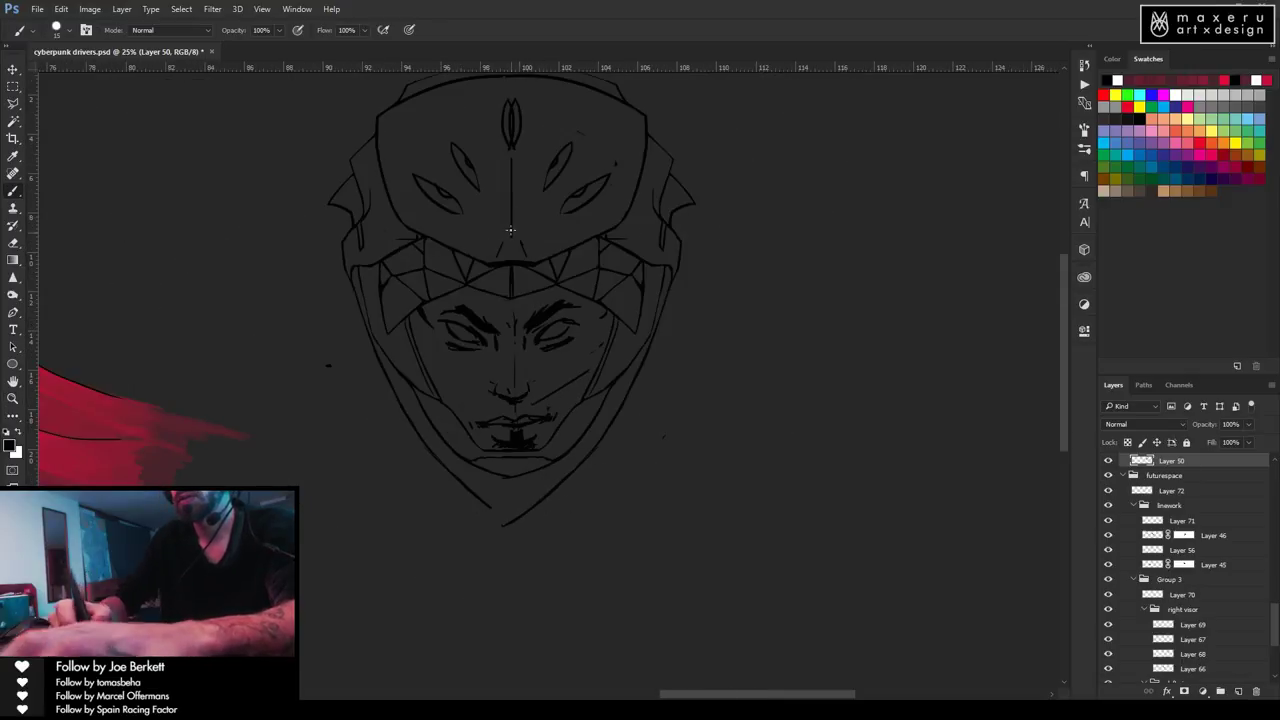
{"action": "left_click", "coordinate": [1240, 691]}
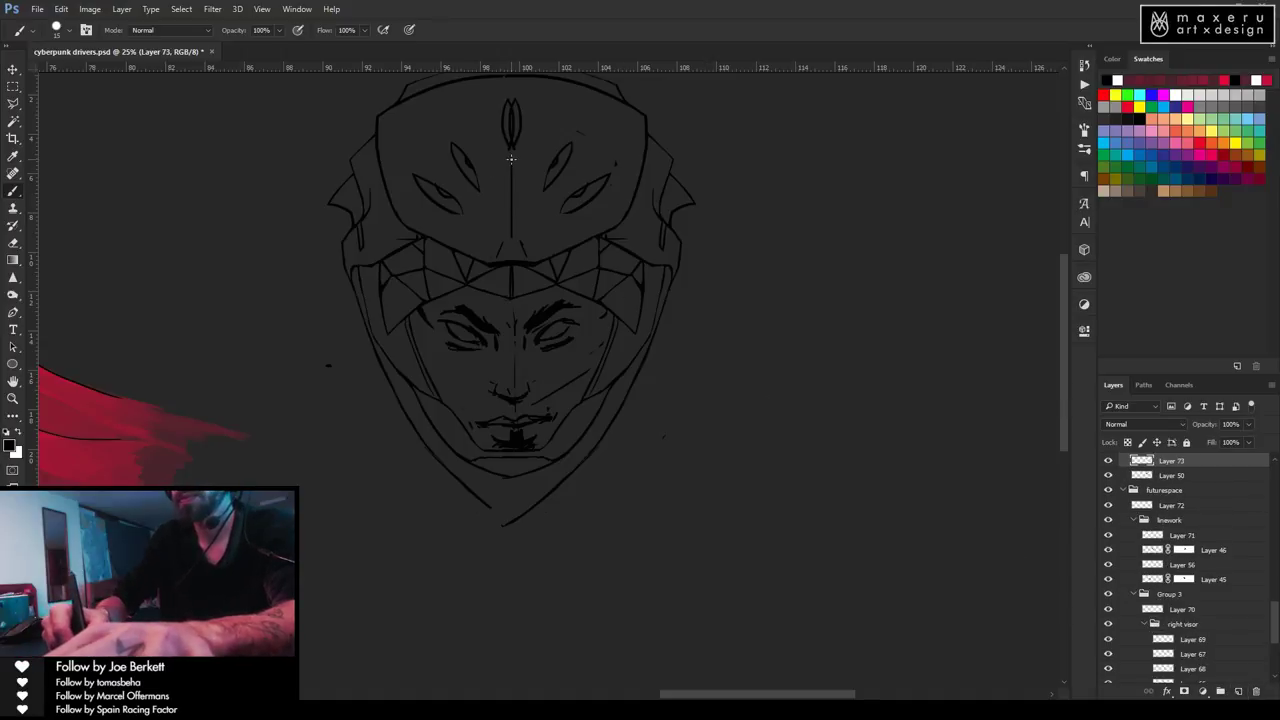
{"action": "left_click_drag", "start_coordinate": [511, 160], "coordinate": [509, 630]}
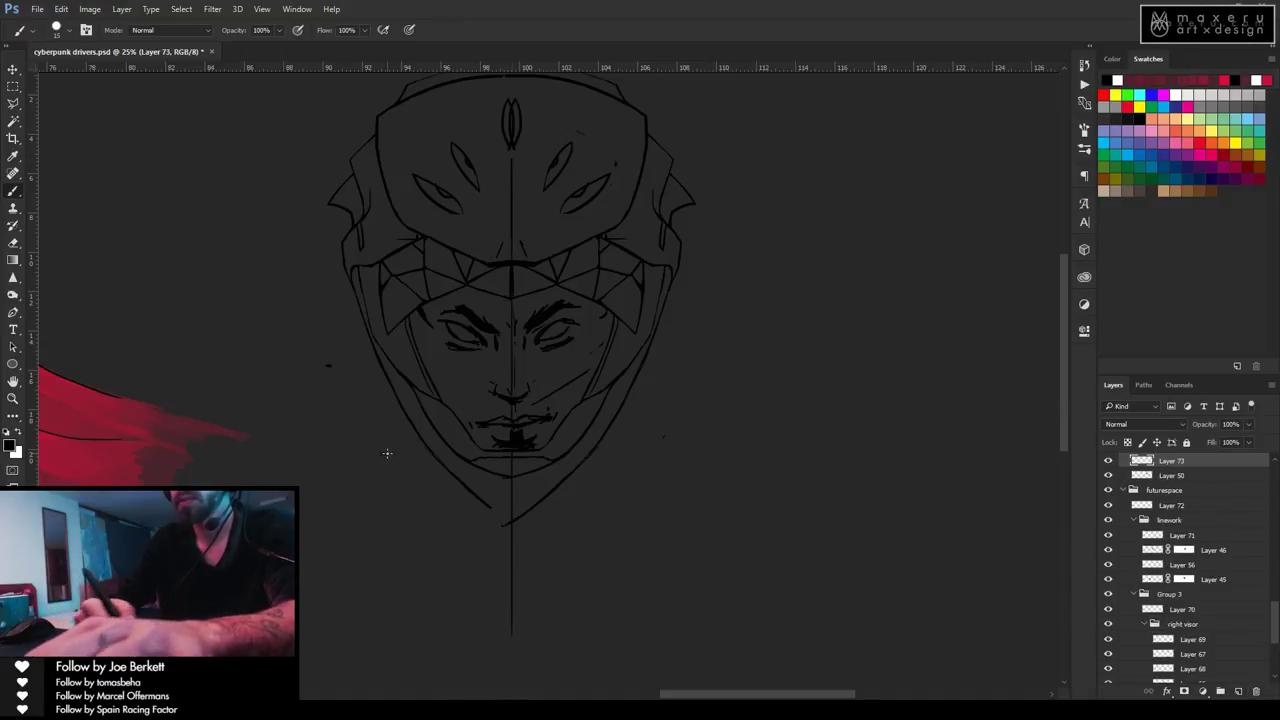
On Layer 50, extend the left outer jaw line to meet the right one at the centre guide.
{"action": "key", "text": "z"}
{"action": "left_click", "coordinate": [510, 534]}
{"action": "left_click", "coordinate": [510, 534]}
{"action": "left_click", "coordinate": [510, 534]}
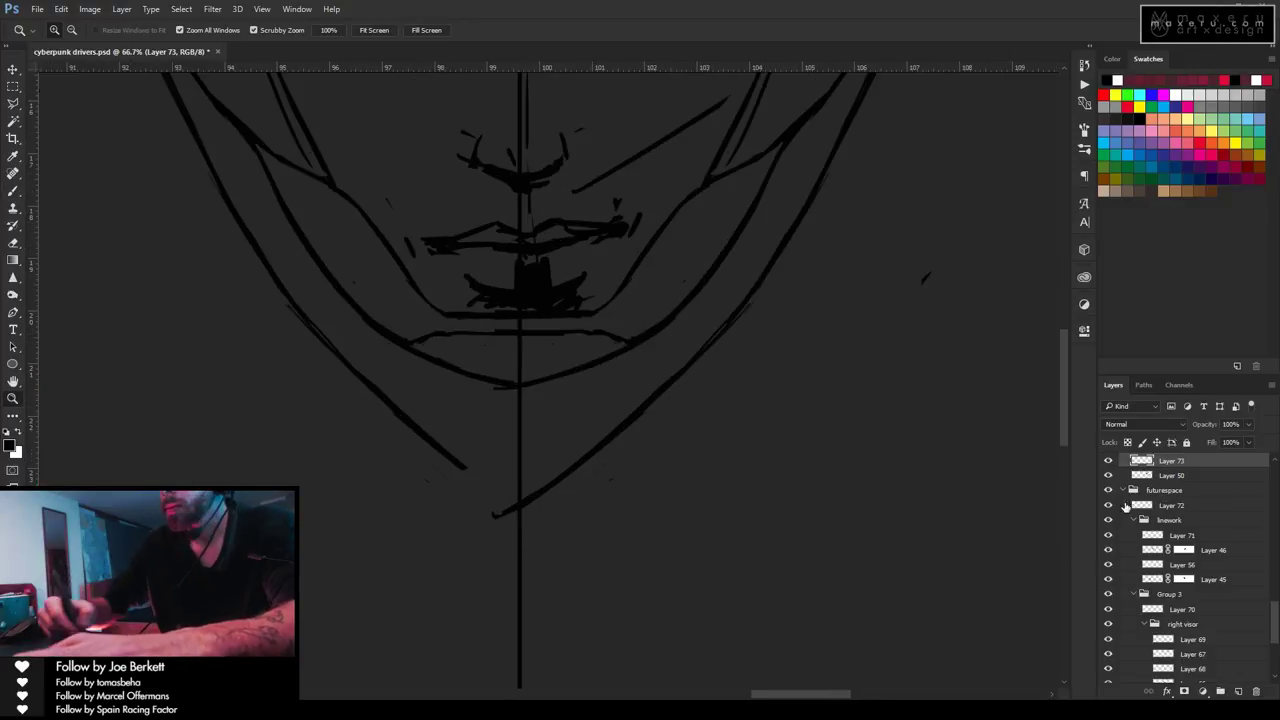
{"action": "left_click", "coordinate": [1186, 473]}
{"action": "key", "text": "b"}
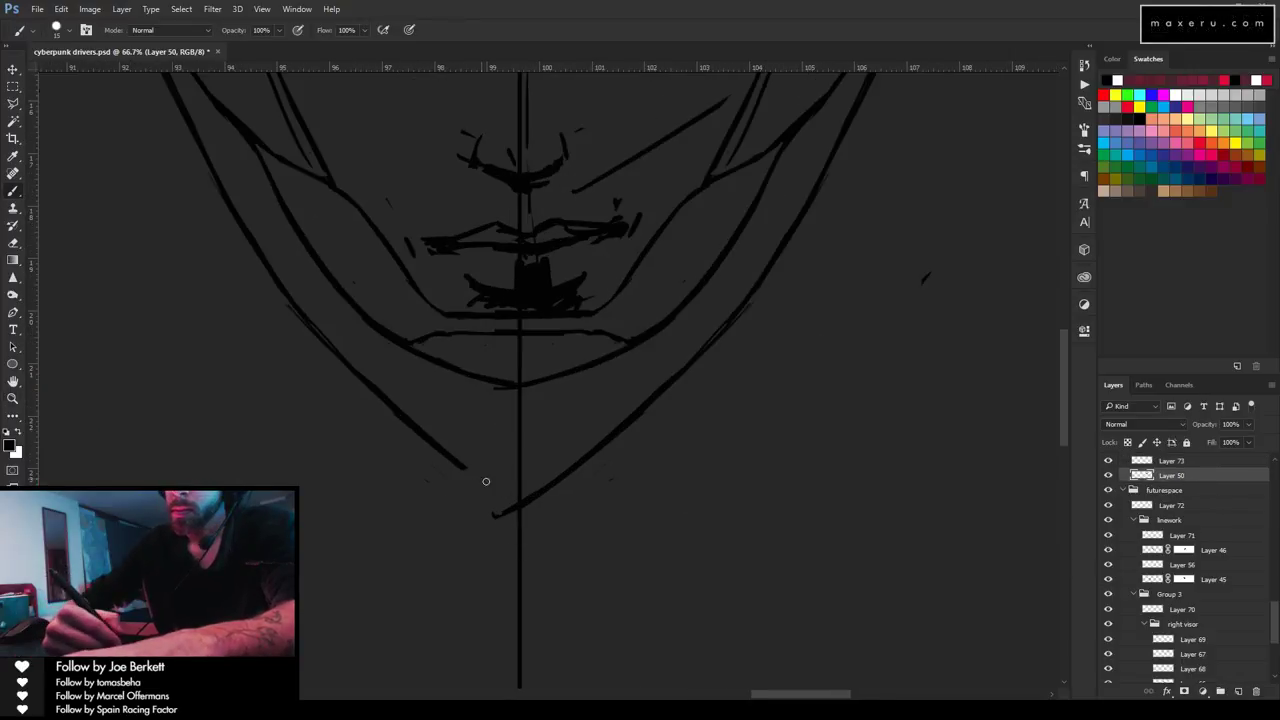
{"action": "left_click_drag", "start_coordinate": [449, 457], "coordinate": [516, 501]}
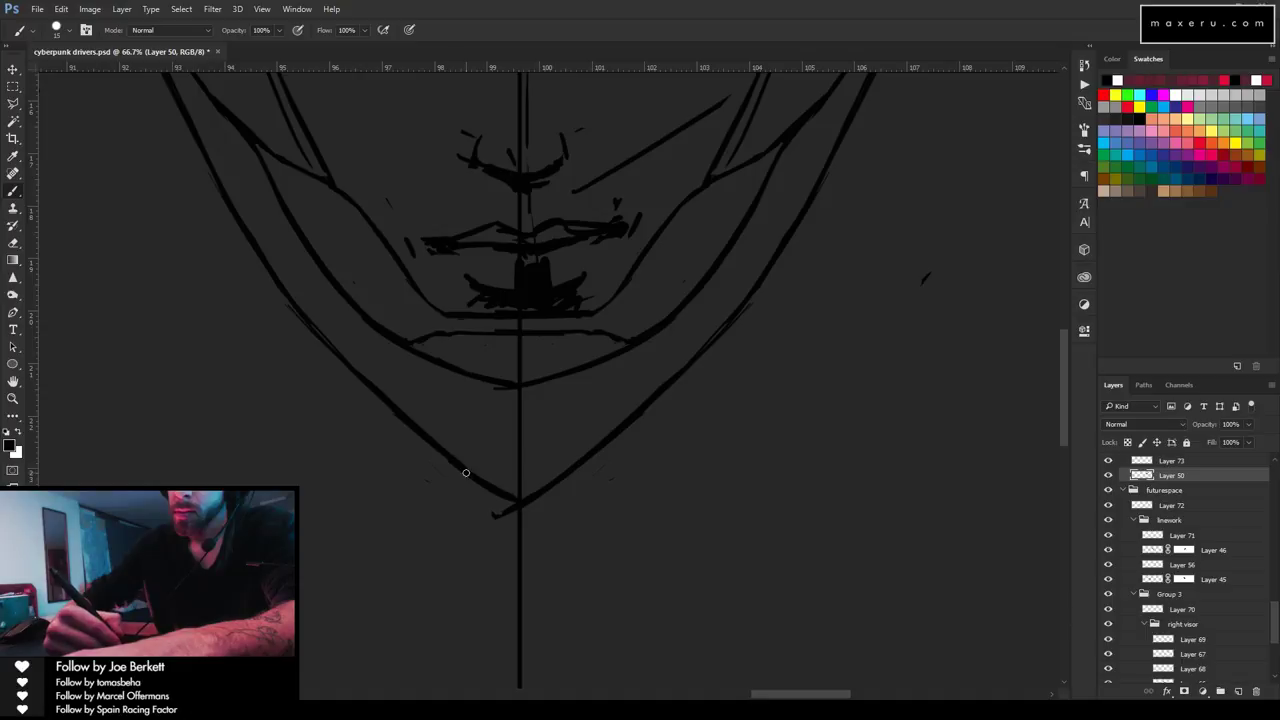
Shrink the eraser and remove the stray stroke ends around the helmet's chin tip.
{"action": "key", "text": "e"}
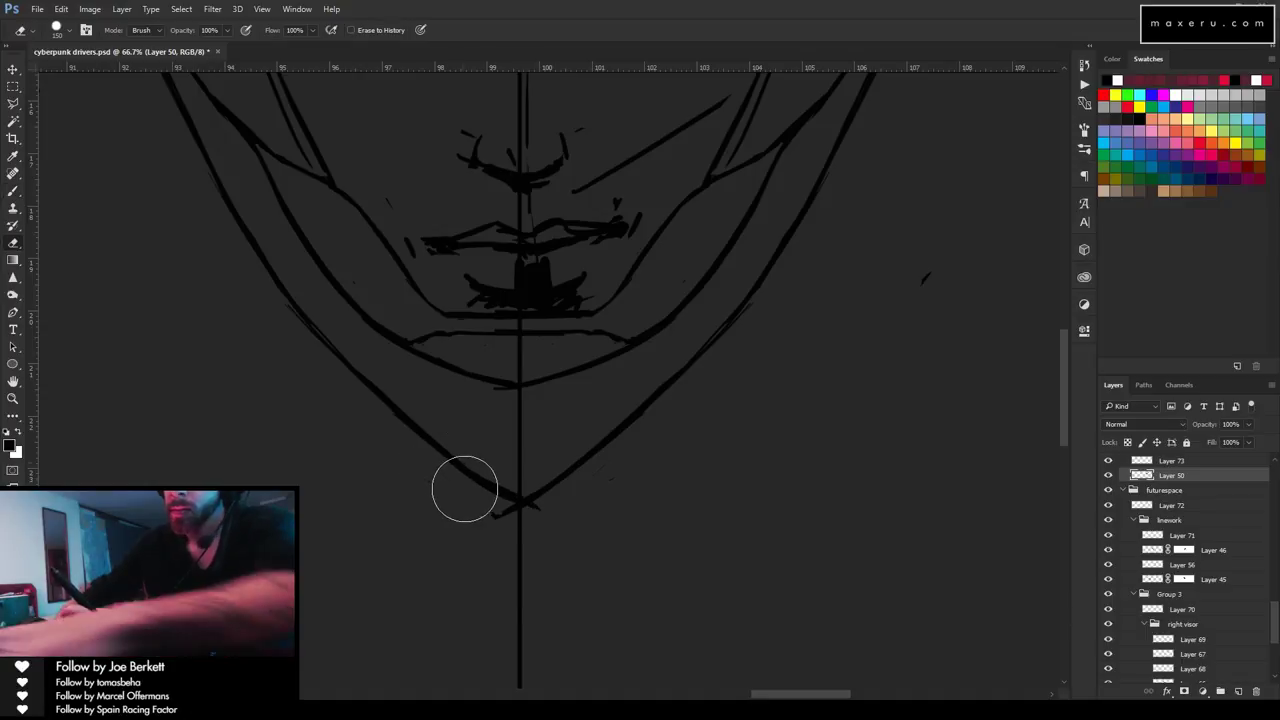
{"action": "key", "text": "["}
{"action": "key", "text": "["}
{"action": "key", "text": "["}
{"action": "key", "text": "["}
{"action": "key", "text": "["}
{"action": "key", "text": "["}
{"action": "key", "text": "["}
{"action": "key", "text": "["}
{"action": "key", "text": "["}
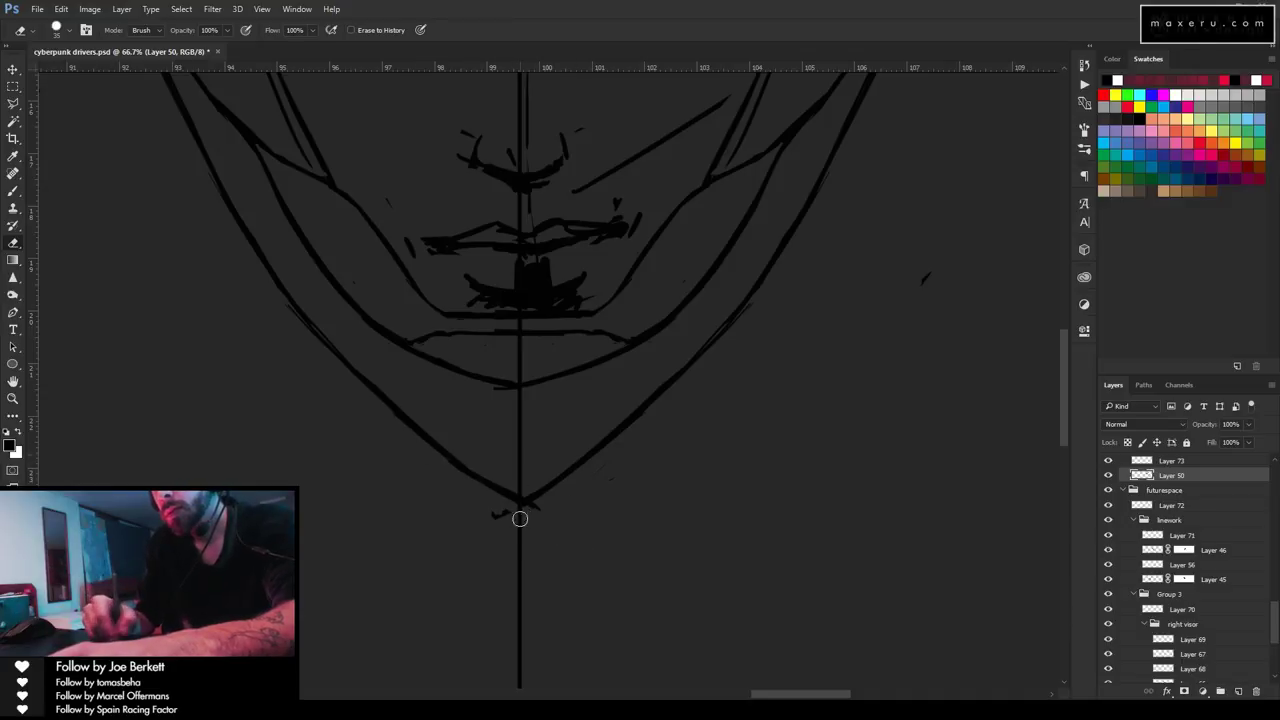
{"action": "left_click_drag", "start_coordinate": [492, 517], "coordinate": [503, 513]}
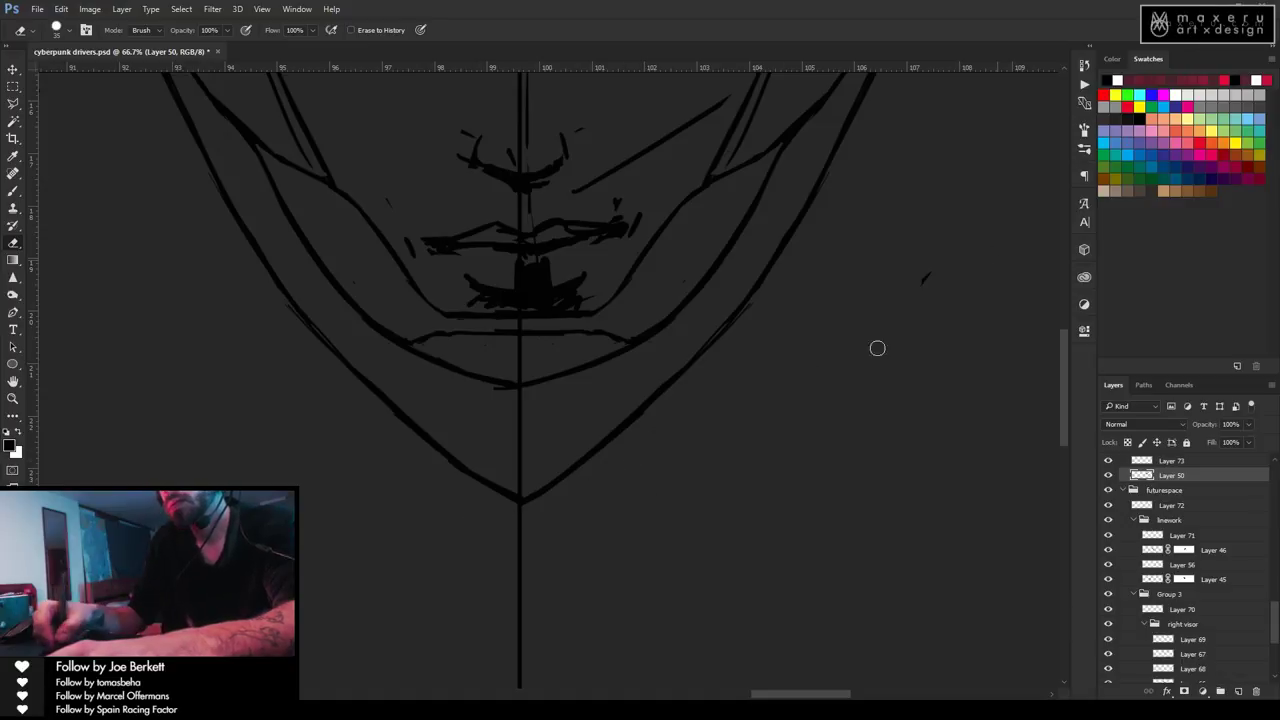
Hide the centre guide layer and turn the headband's doubled centre seam into one clean vertical line.
{"action": "left_click_drag", "start_coordinate": [516, 287], "coordinate": [516, 424]}
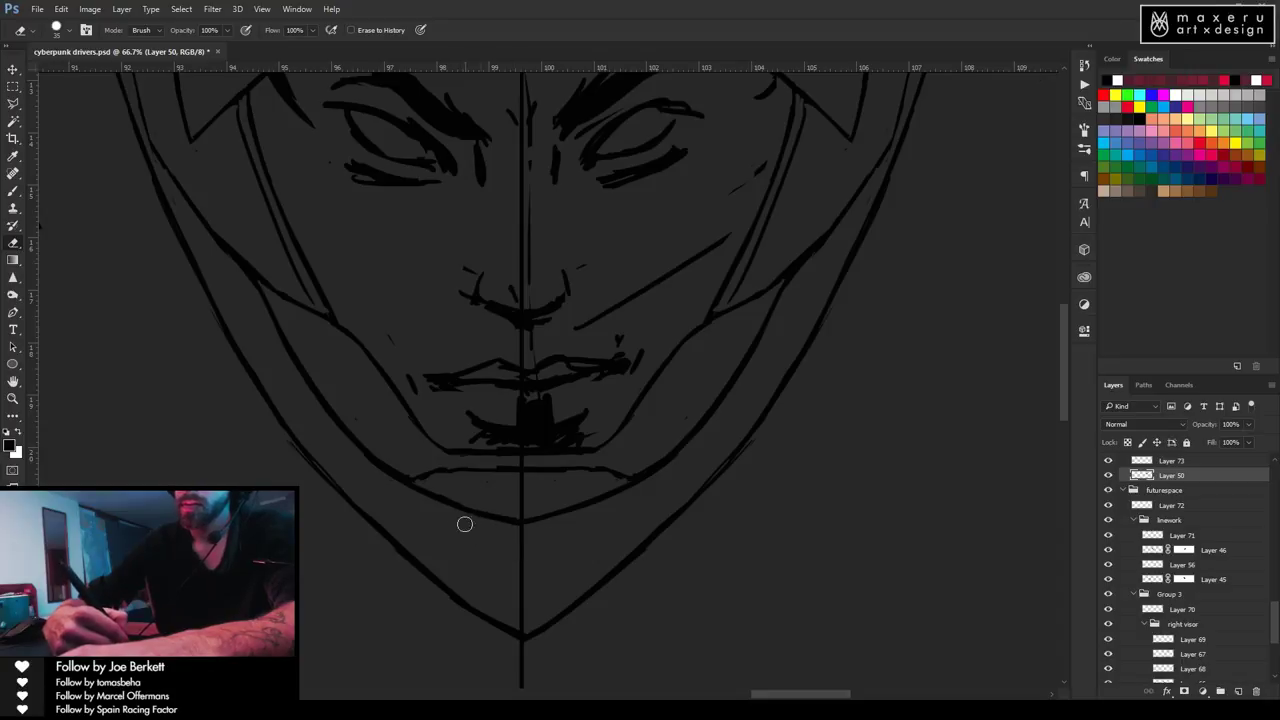
{"action": "left_click_drag", "start_coordinate": [426, 290], "coordinate": [429, 562]}
{"action": "mouse_move", "coordinate": [500, 305]}
{"action": "left_mouse_down"}
{"action": "mouse_move", "coordinate": [506, 360]}
{"action": "mouse_move", "coordinate": [406, 517]}
{"action": "left_mouse_up"}
{"action": "left_click", "coordinate": [1108, 460]}
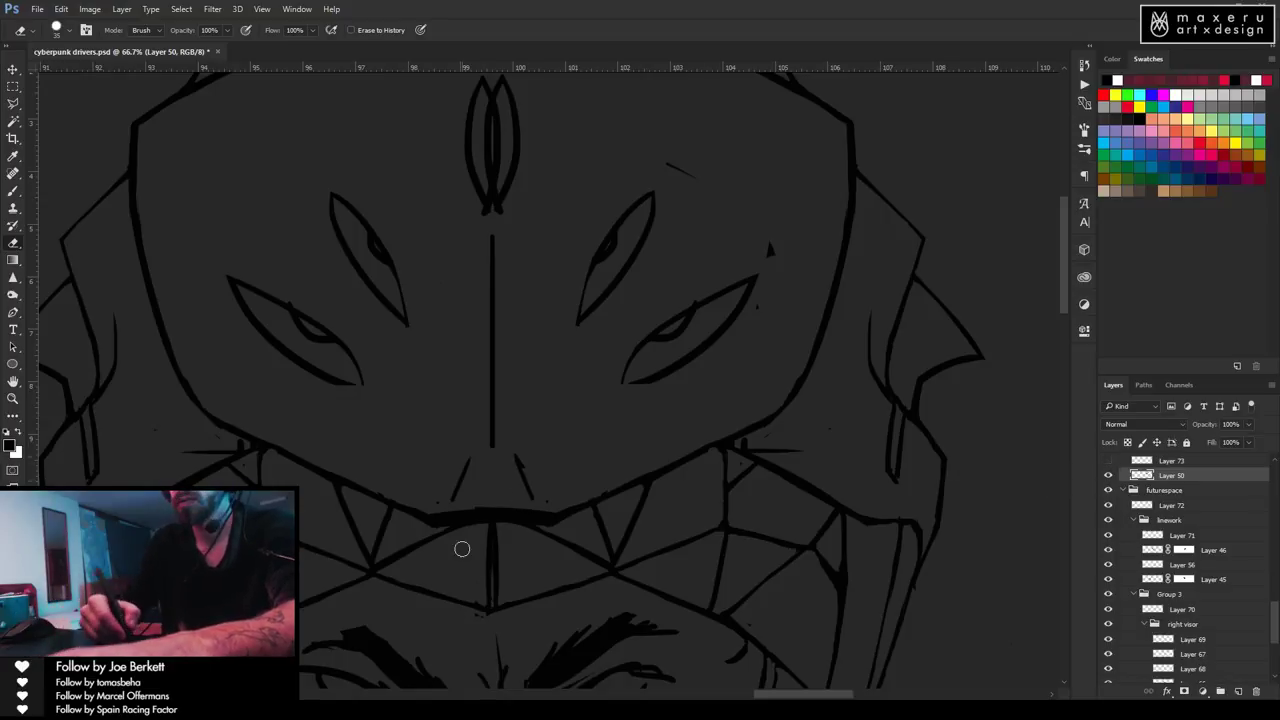
{"action": "key", "text": "b"}
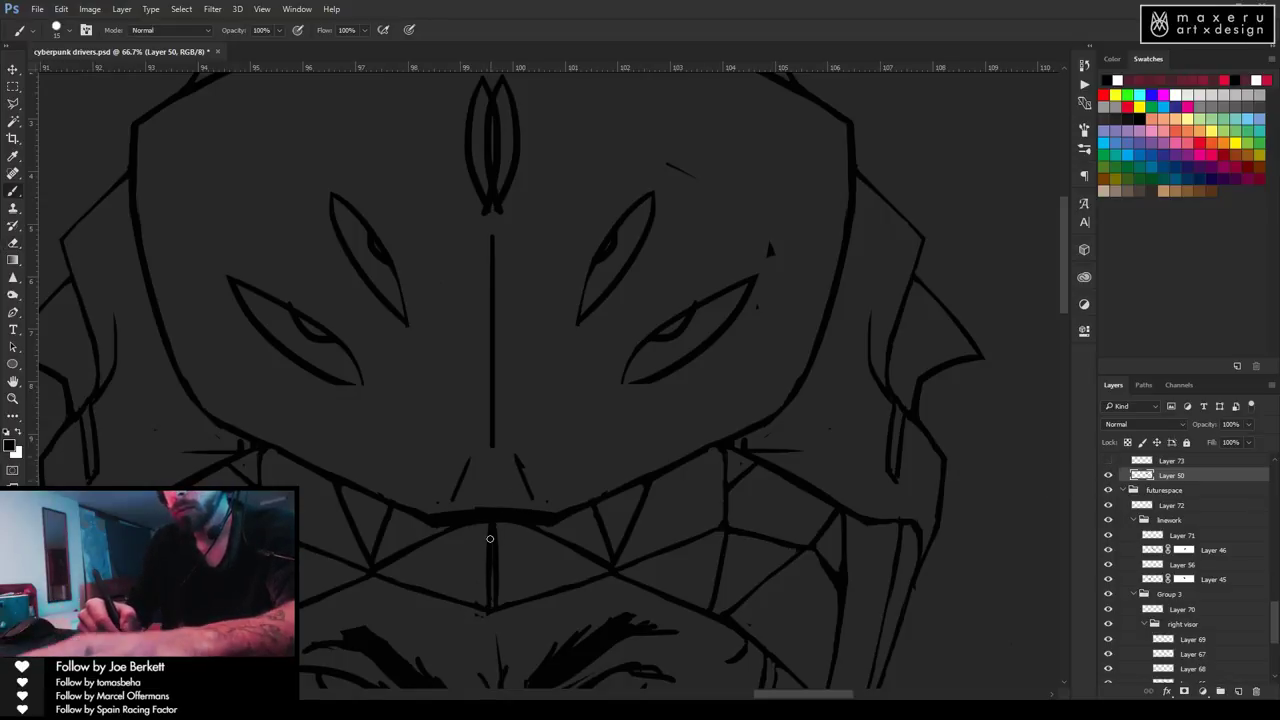
{"action": "left_click_drag", "start_coordinate": [490, 538], "coordinate": [492, 634]}
{"action": "key", "text": "e"}
{"action": "key", "text": "shift"}
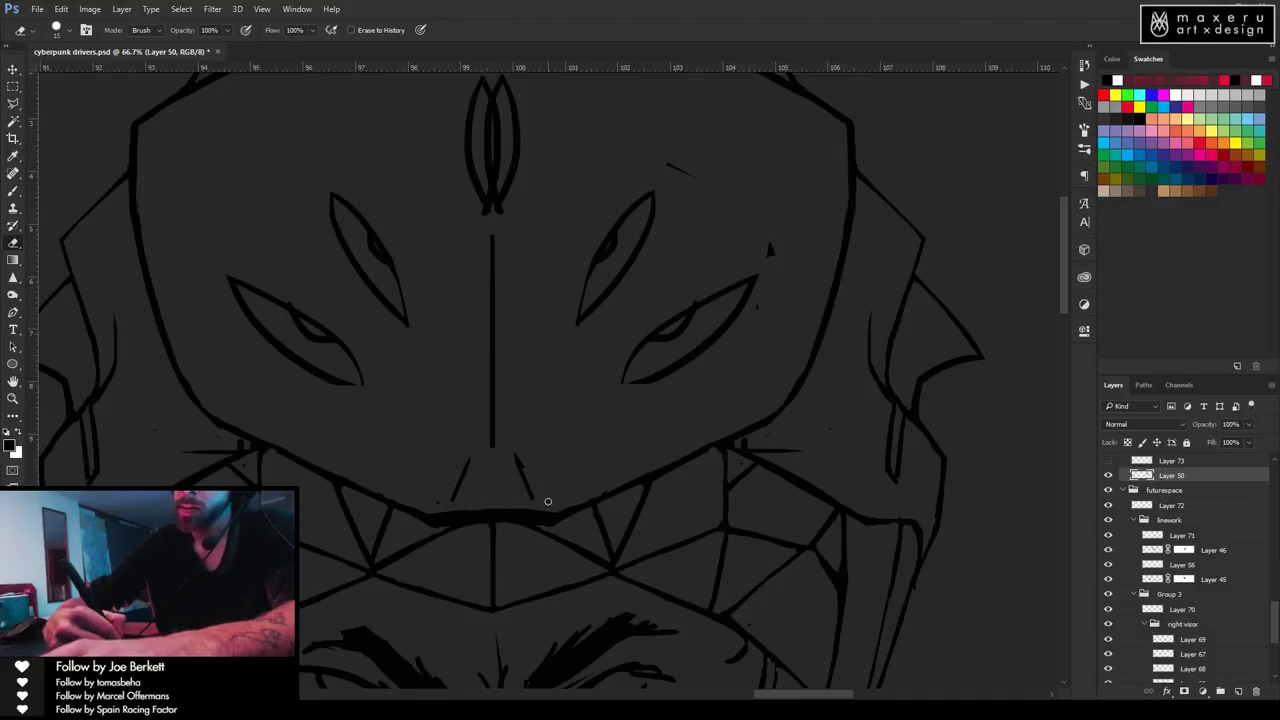
Close the gap at the middle of the helmet's outer top rim line.
{"action": "scroll", "coordinate": [548, 501], "scroll_direction": "up", "scroll_amount": 5}
{"action": "key", "text": "b"}
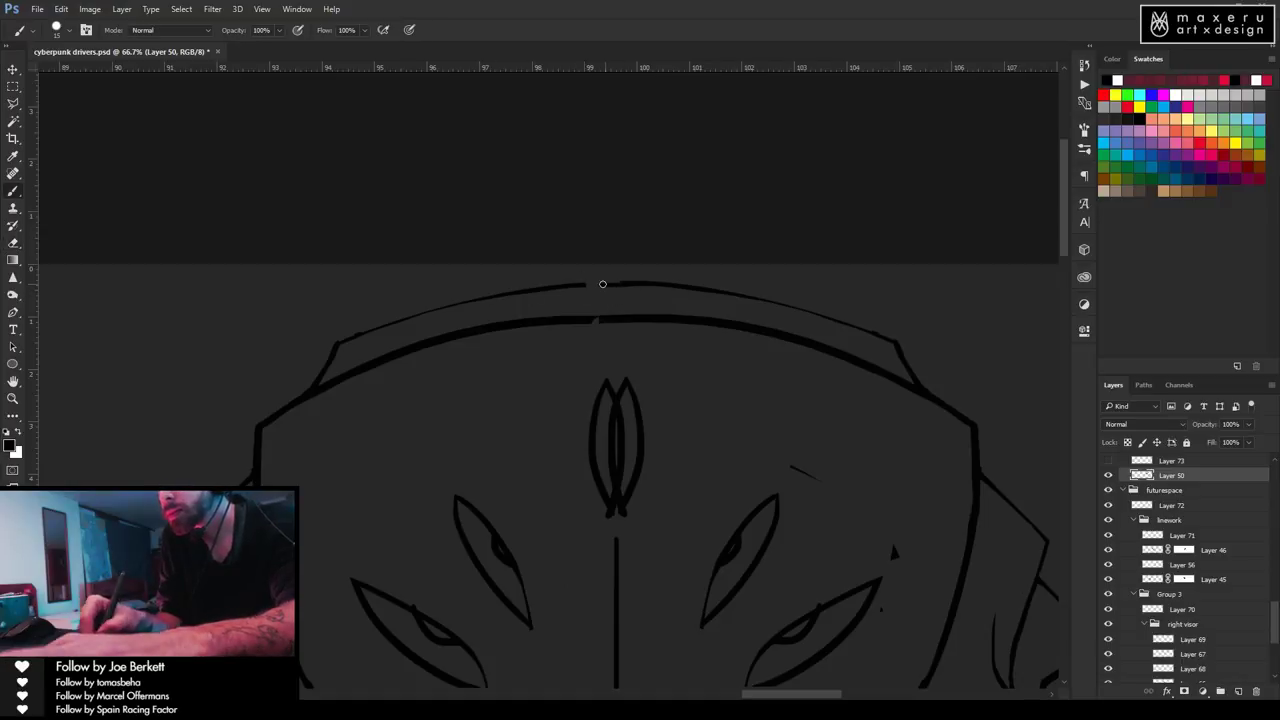
{"action": "key", "text": "e"}
{"action": "key", "text": "b"}
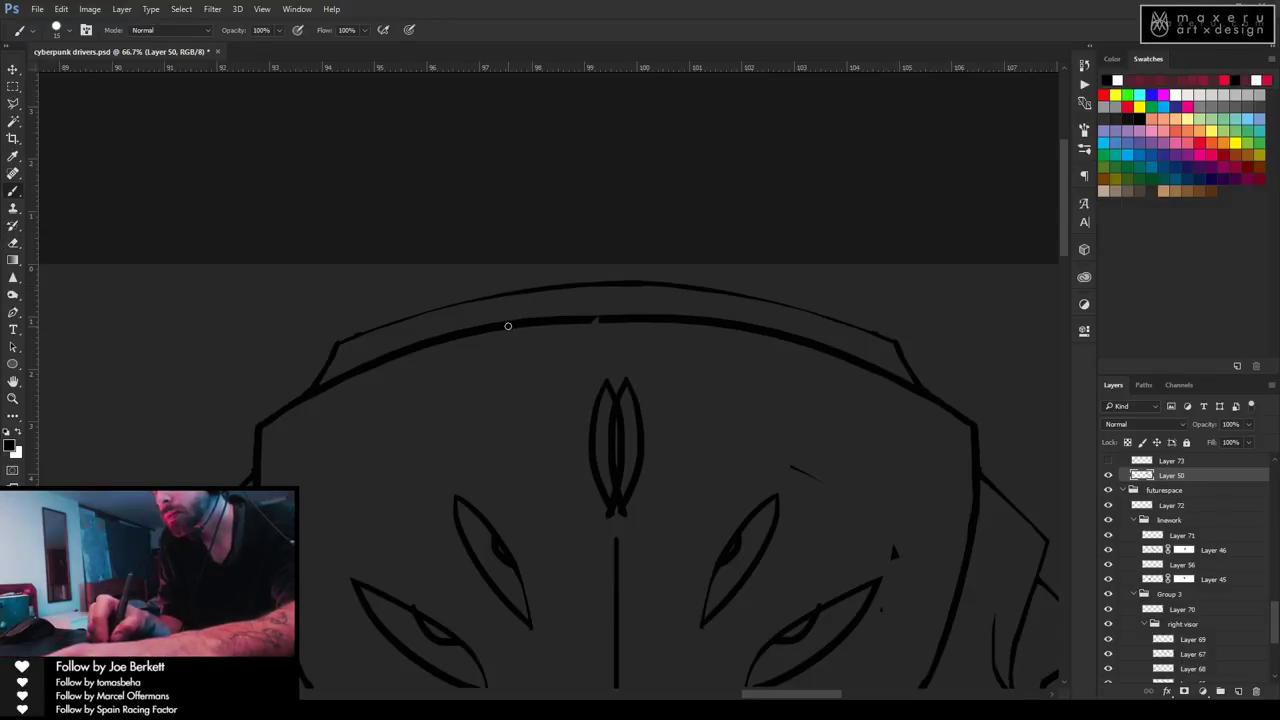
Thicken the middle of the forehead plate's upper edge and trim the excess so both halves join smoothly.
{"action": "mouse_move", "coordinate": [530, 318]}
{"action": "left_mouse_down"}
{"action": "mouse_move", "coordinate": [630, 309]}
{"action": "mouse_move", "coordinate": [571, 314]}
{"action": "left_mouse_up"}
{"action": "left_click_drag", "start_coordinate": [680, 313], "coordinate": [740, 320]}
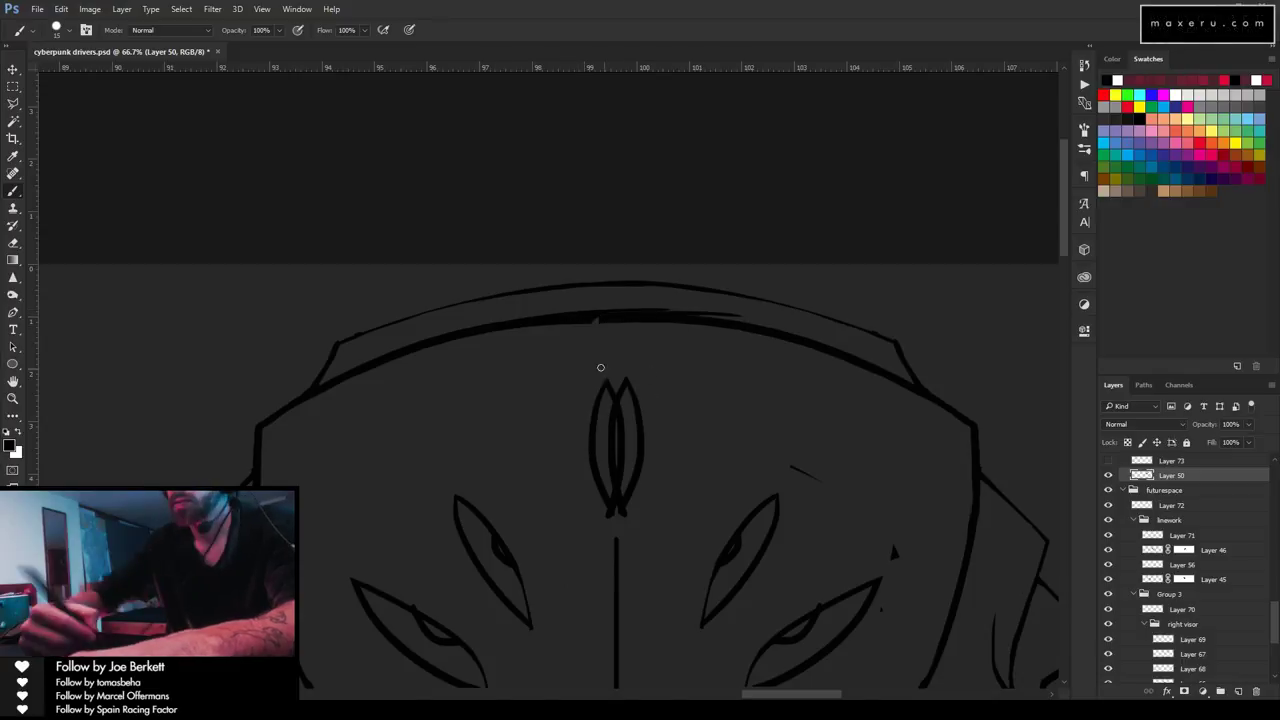
{"action": "key", "text": "e"}
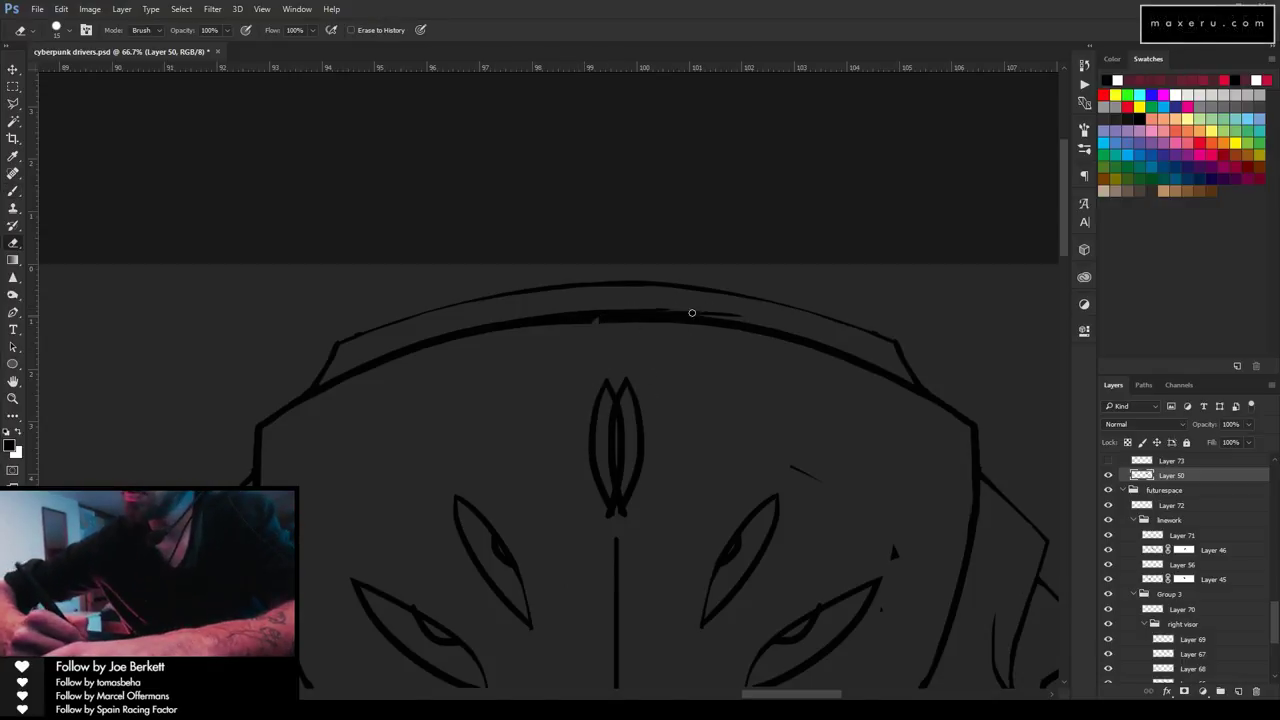
{"action": "left_click_drag", "start_coordinate": [630, 306], "coordinate": [716, 315]}
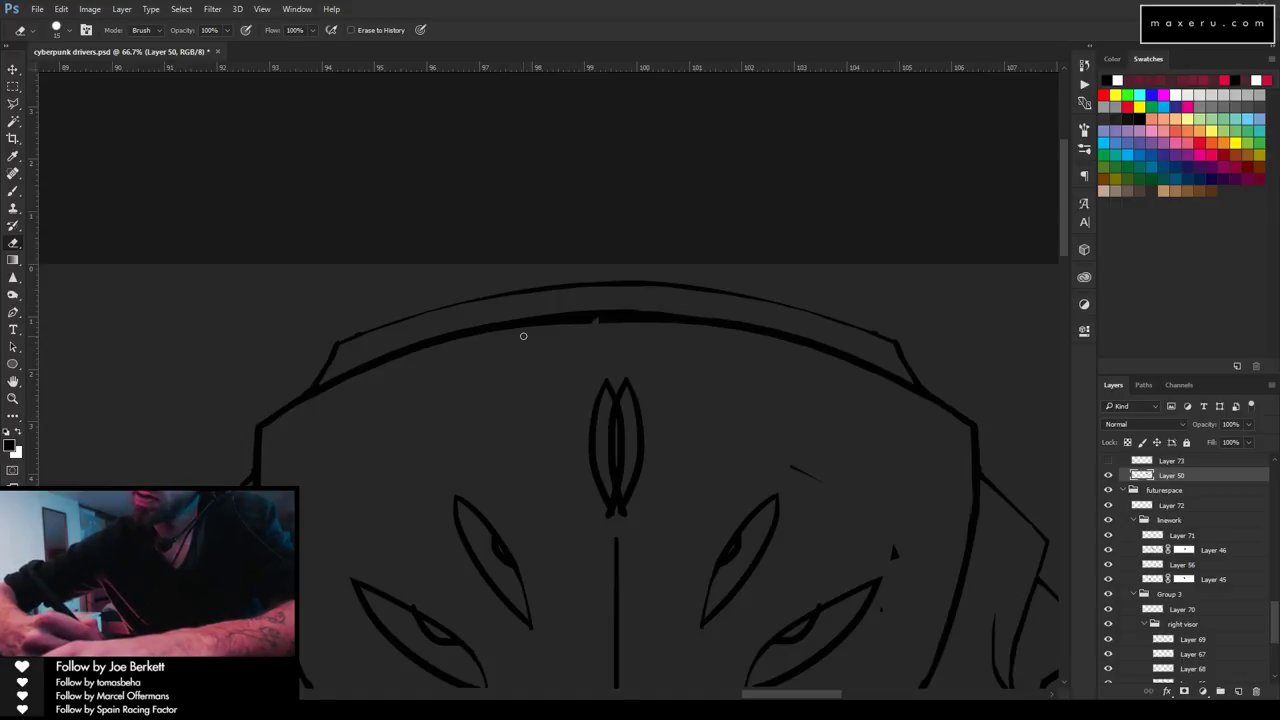
{"action": "left_click_drag", "start_coordinate": [574, 324], "coordinate": [670, 323]}
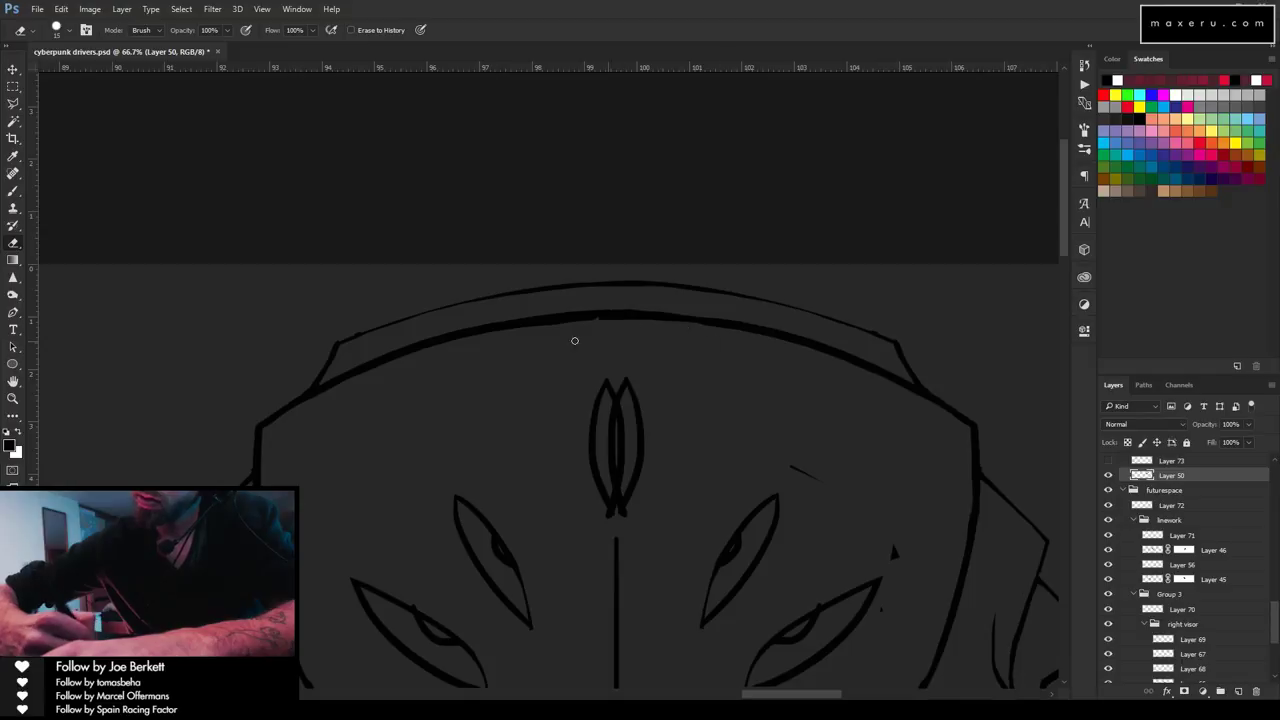
{"action": "key", "text": "b"}
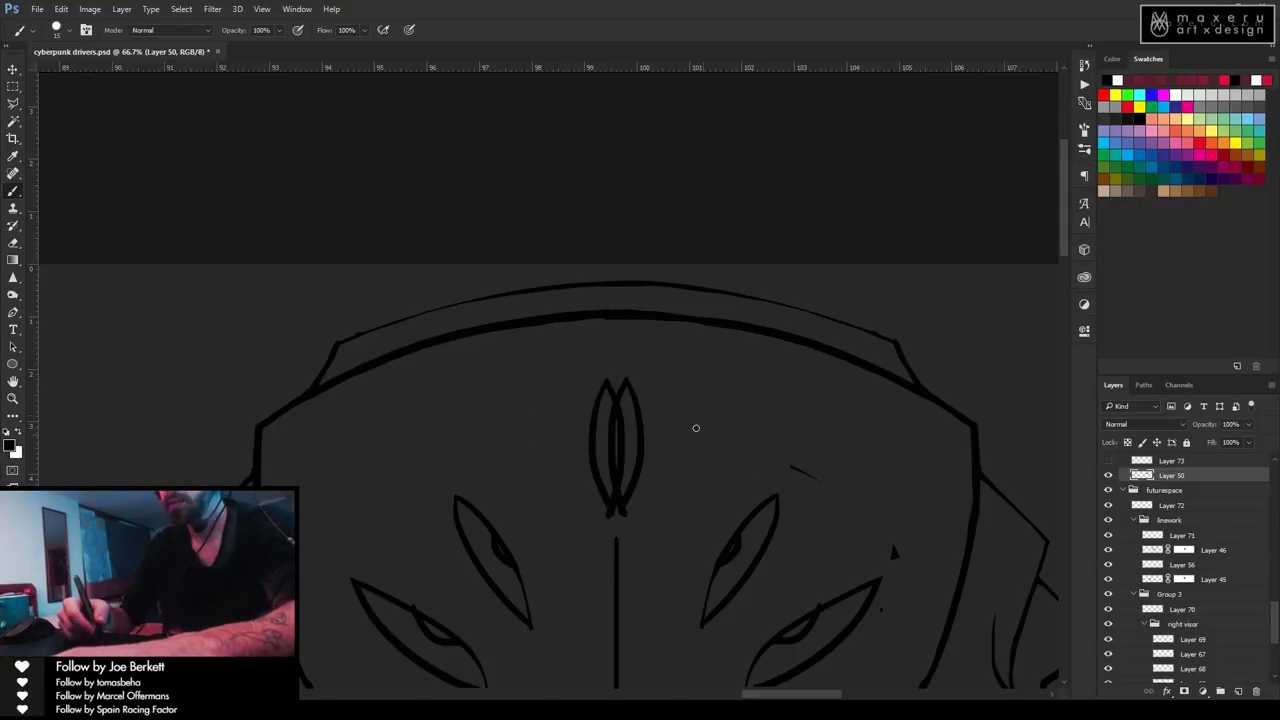
Erase the doubled eye shape at the top centre of the forehead plate and draw a single almond outline.
{"action": "key", "text": "e"}
{"action": "mouse_move", "coordinate": [617, 363]}
{"action": "left_mouse_down"}
{"action": "mouse_move", "coordinate": [586, 457]}
{"action": "mouse_move", "coordinate": [605, 383]}
{"action": "mouse_move", "coordinate": [597, 500]}
{"action": "mouse_move", "coordinate": [598, 413]}
{"action": "mouse_move", "coordinate": [637, 450]}
{"action": "mouse_move", "coordinate": [625, 441]}
{"action": "mouse_move", "coordinate": [605, 480]}
{"action": "mouse_move", "coordinate": [622, 489]}
{"action": "mouse_move", "coordinate": [634, 390]}
{"action": "mouse_move", "coordinate": [631, 446]}
{"action": "left_mouse_up"}
{"action": "key", "text": "b"}
{"action": "left_click_drag", "start_coordinate": [618, 380], "coordinate": [618, 512]}
{"action": "left_click_drag", "start_coordinate": [618, 380], "coordinate": [600, 529]}
{"action": "key", "text": "ctrl+z"}
{"action": "left_click_drag", "start_coordinate": [618, 382], "coordinate": [614, 516]}
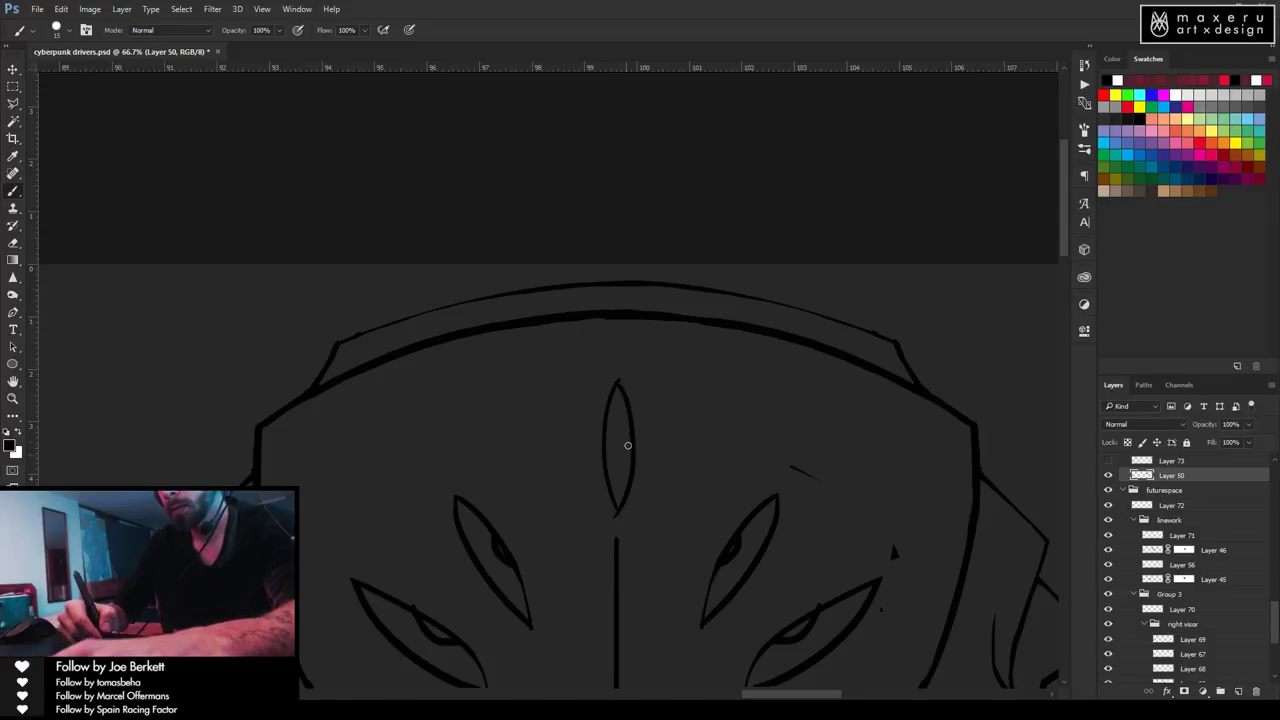
Lasso the centre almond, shift it slightly left, and draw a small round pupil in its upper part.
{"action": "key", "text": "l"}
{"action": "left_click", "coordinate": [614, 358]}
{"action": "left_click", "coordinate": [554, 467]}
{"action": "left_click", "coordinate": [583, 527]}
{"action": "left_click", "coordinate": [636, 527]}
{"action": "left_click", "coordinate": [676, 393]}
{"action": "left_click", "coordinate": [614, 358]}
{"action": "left_click_drag", "start_coordinate": [645, 398], "coordinate": [640, 450]}
{"action": "key", "text": "ctrl+d"}
{"action": "key", "text": "b"}
{"action": "right_click", "coordinate": [607, 441], "text": "alt"}
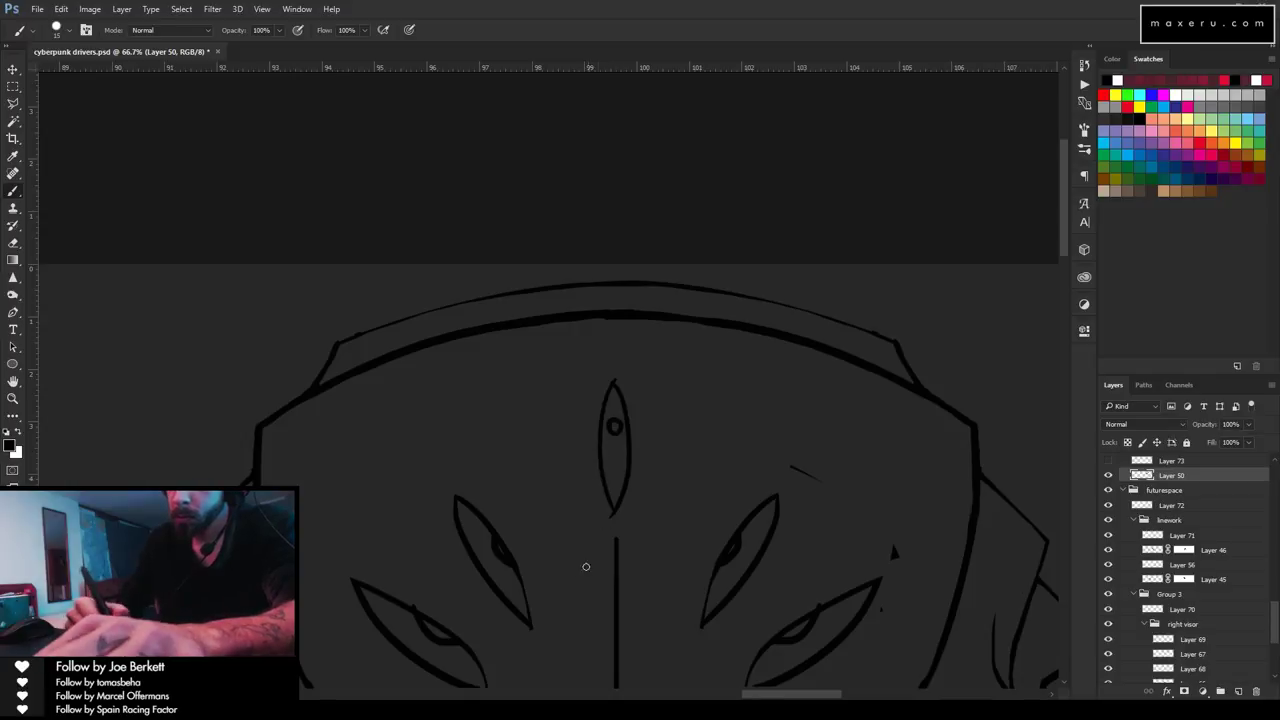
Erase the small centre almond eye and its pupil from the forehead plate.
{"action": "scroll", "coordinate": [605, 596], "scroll_direction": "down", "scroll_amount": 4}
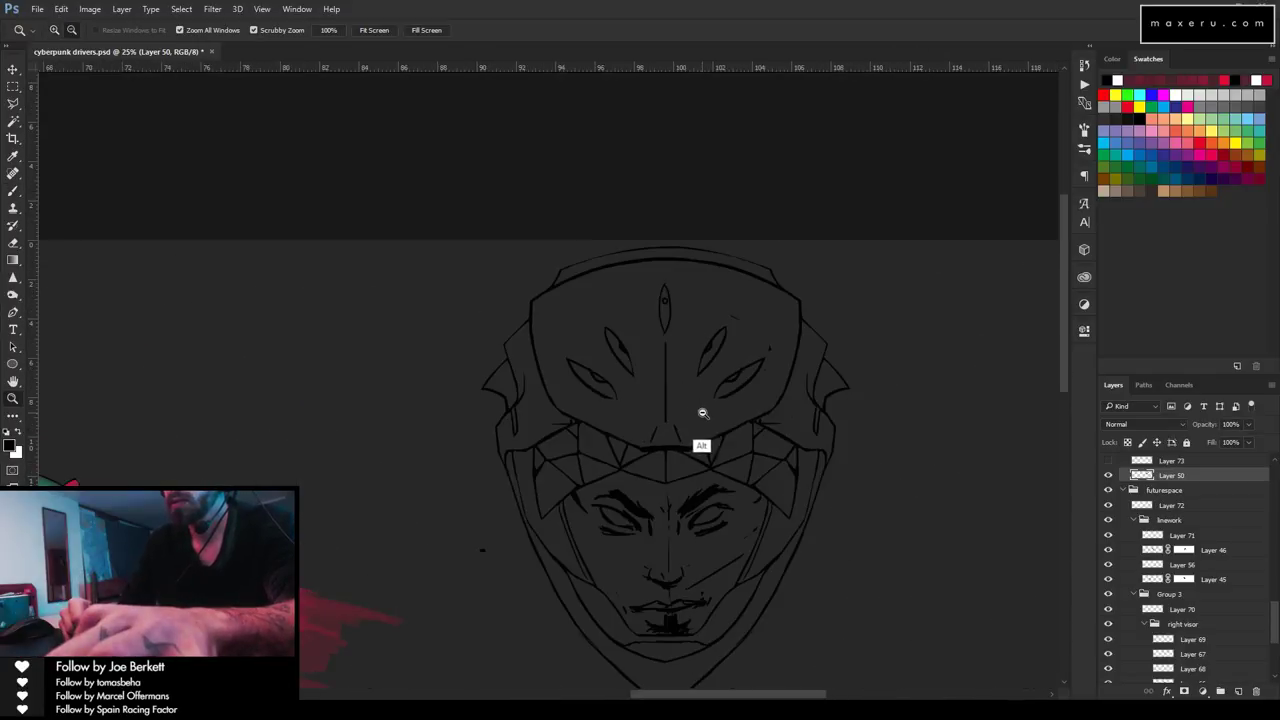
{"action": "scroll", "coordinate": [611, 423], "scroll_direction": "up", "scroll_amount": 1}
{"action": "scroll", "coordinate": [583, 245], "scroll_direction": "up", "scroll_amount": 3}
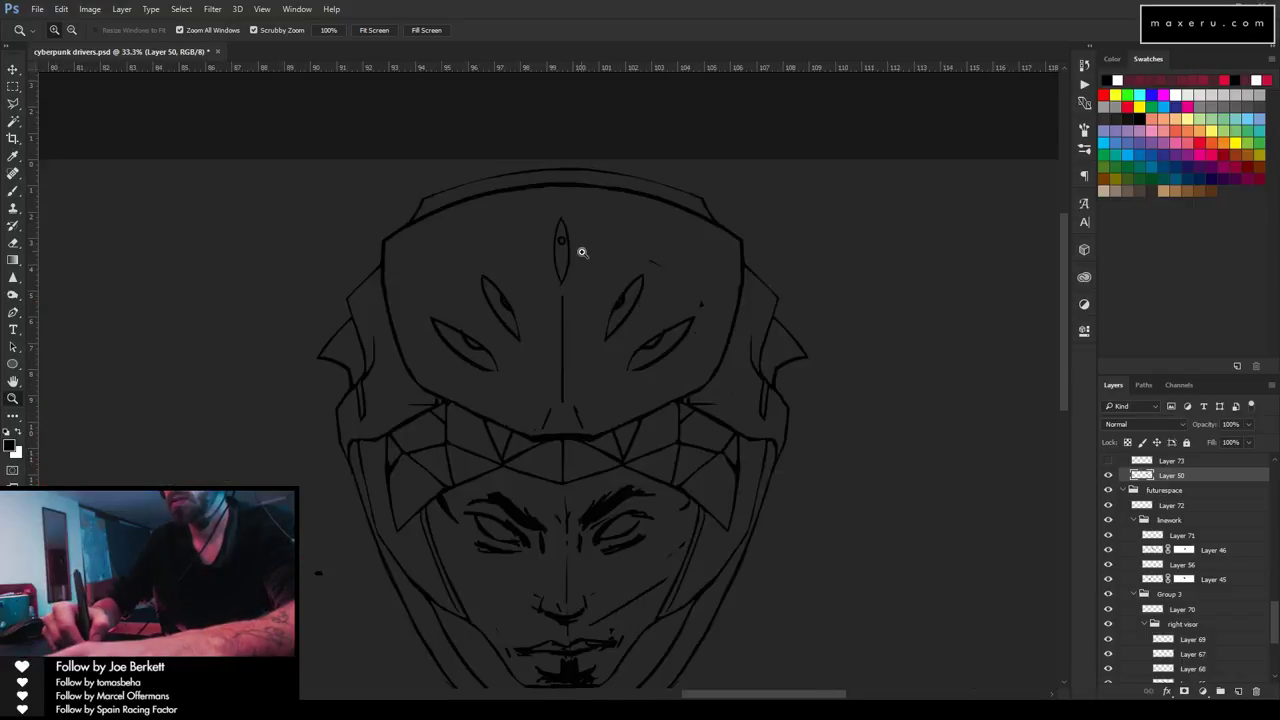
{"action": "key", "text": "b"}
{"action": "key", "text": "e"}
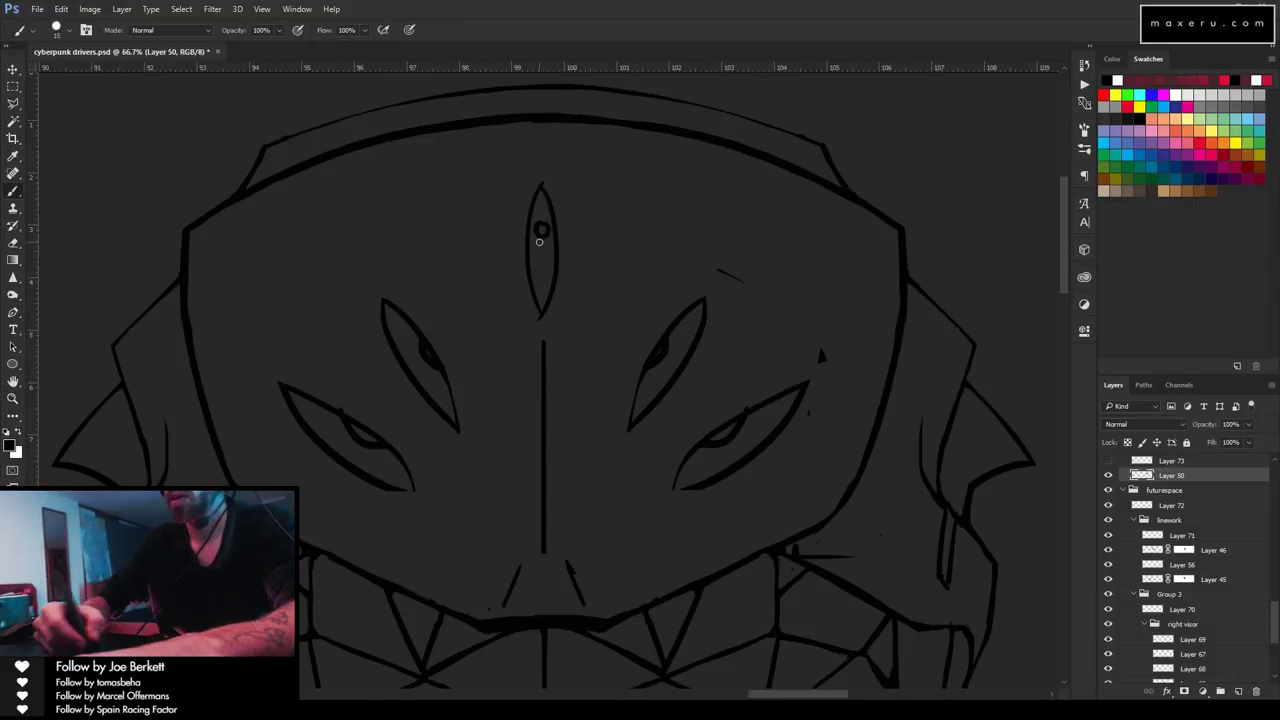
{"action": "left_click_drag", "start_coordinate": [546, 174], "coordinate": [562, 268]}
Redraw the forehead's centre eye as a slightly larger almond outline with a size 20 brush.
{"action": "key", "text": "b"}
{"action": "left_click_drag", "start_coordinate": [544, 171], "coordinate": [547, 272]}
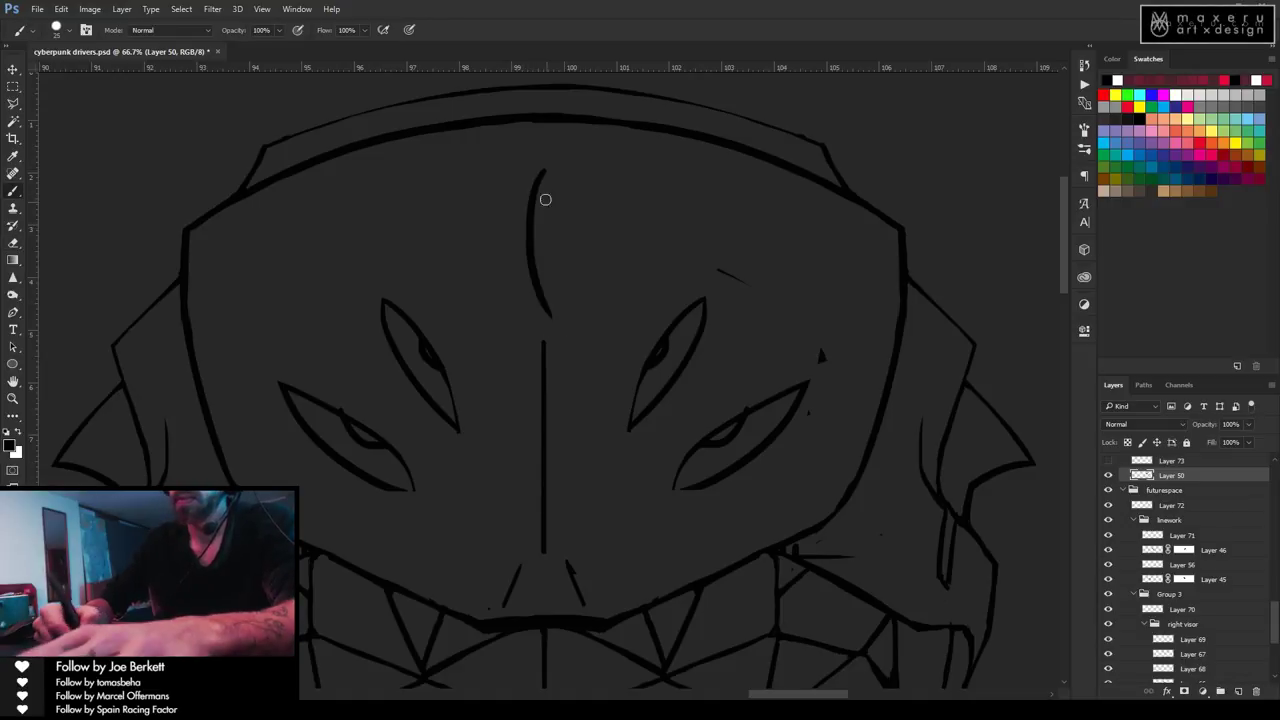
{"action": "key", "text": "ctrl+z"}
{"action": "left_click_drag", "start_coordinate": [542, 173], "coordinate": [536, 314]}
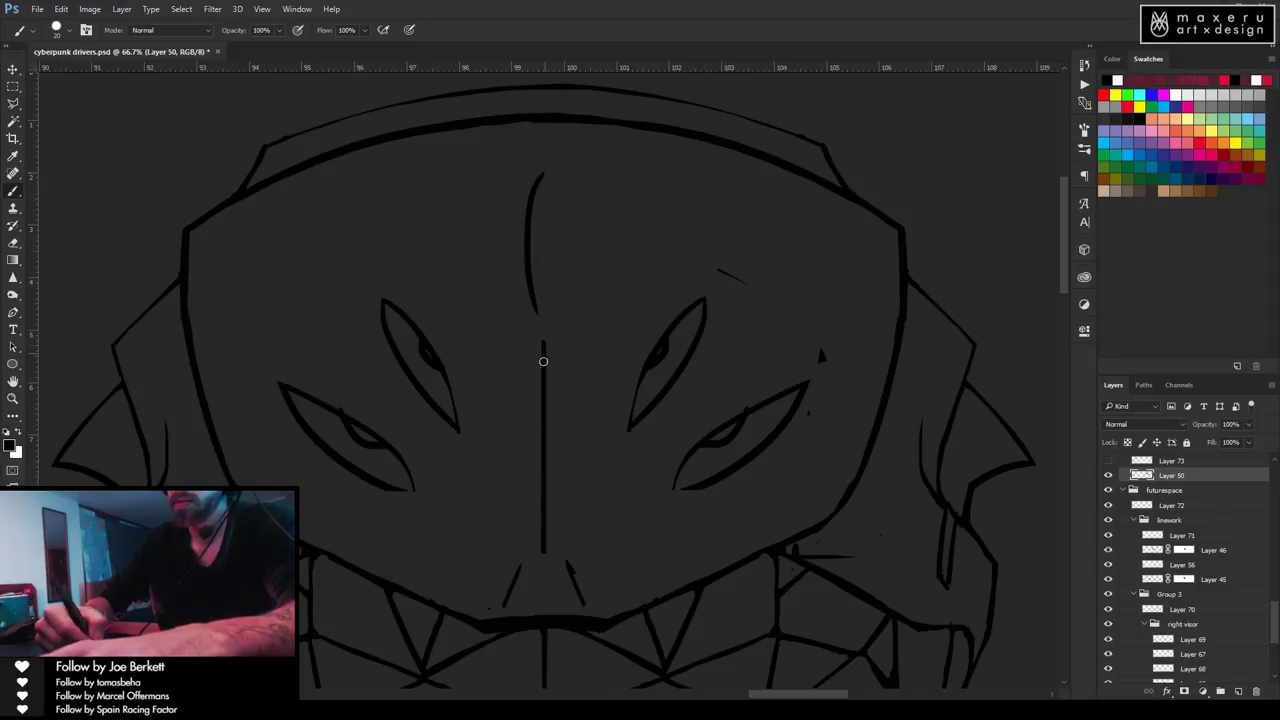
{"action": "key", "text": "ctrl+z"}
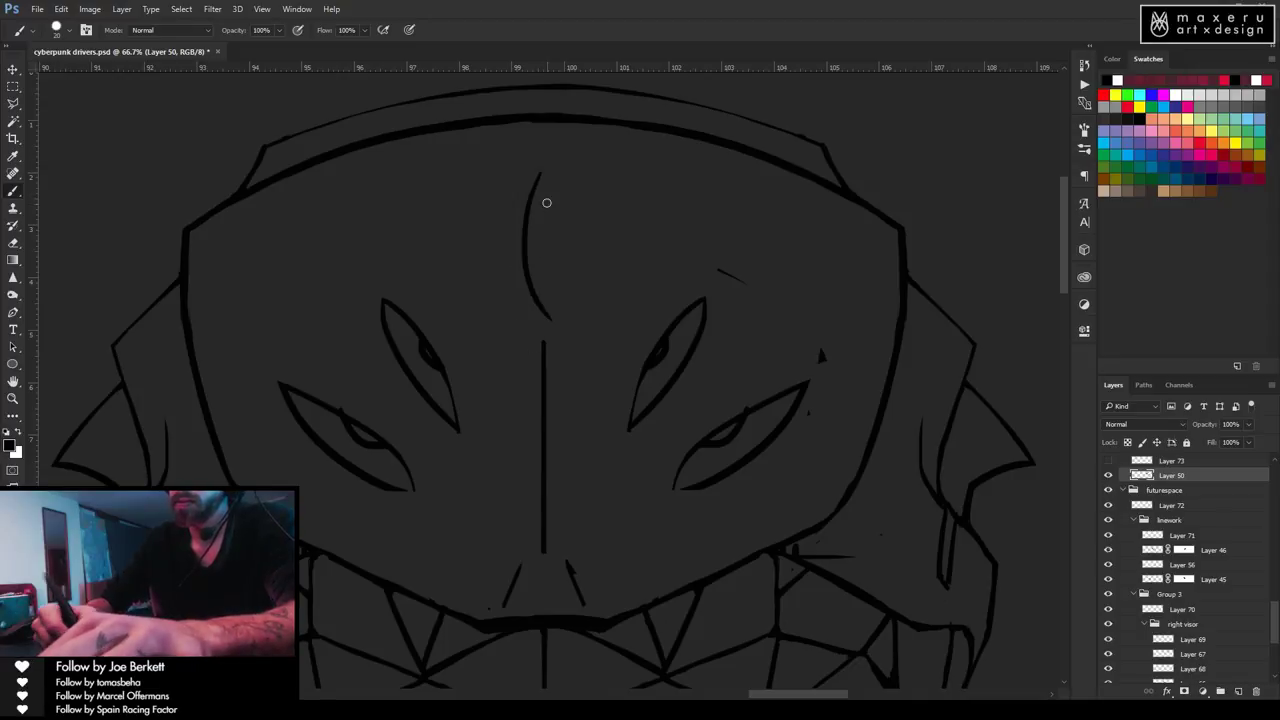
{"action": "left_click_drag", "start_coordinate": [538, 172], "coordinate": [536, 312]}
{"action": "left_click_drag", "start_coordinate": [538, 170], "coordinate": [543, 320]}
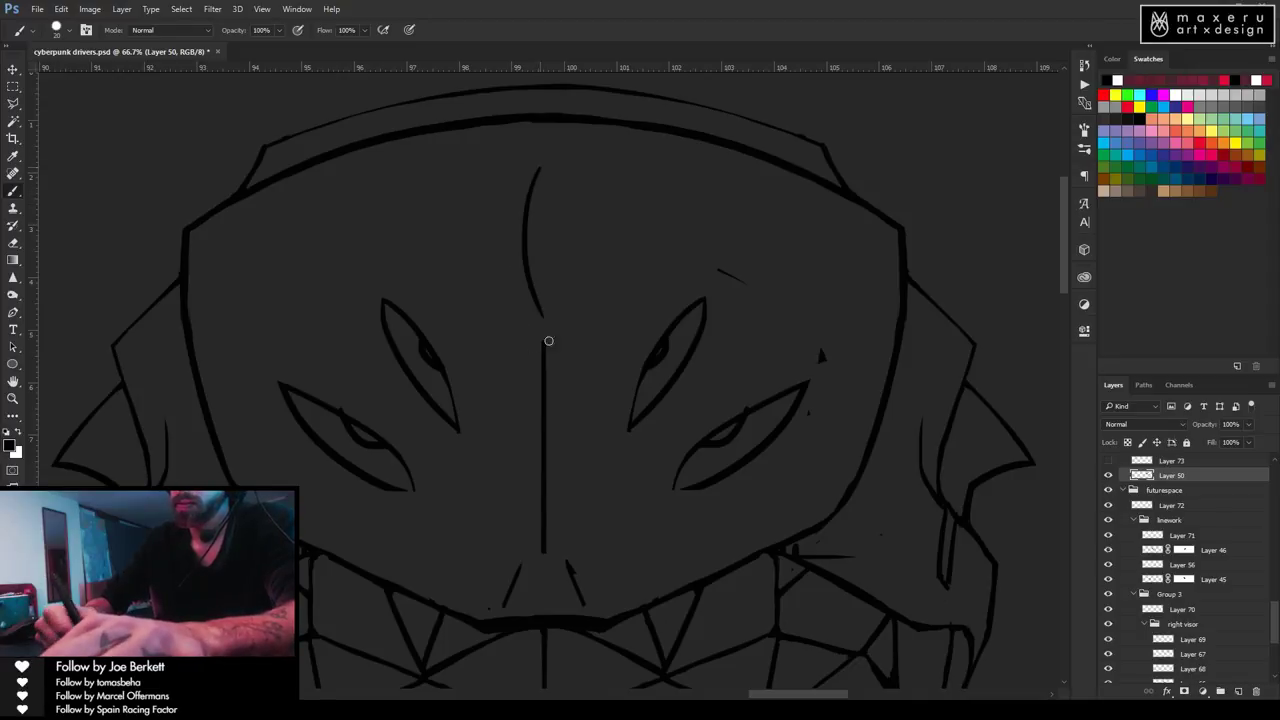
{"action": "mouse_move", "coordinate": [540, 170]}
{"action": "left_mouse_down"}
{"action": "mouse_move", "coordinate": [556, 218]}
{"action": "mouse_move", "coordinate": [540, 318]}
{"action": "left_mouse_up"}
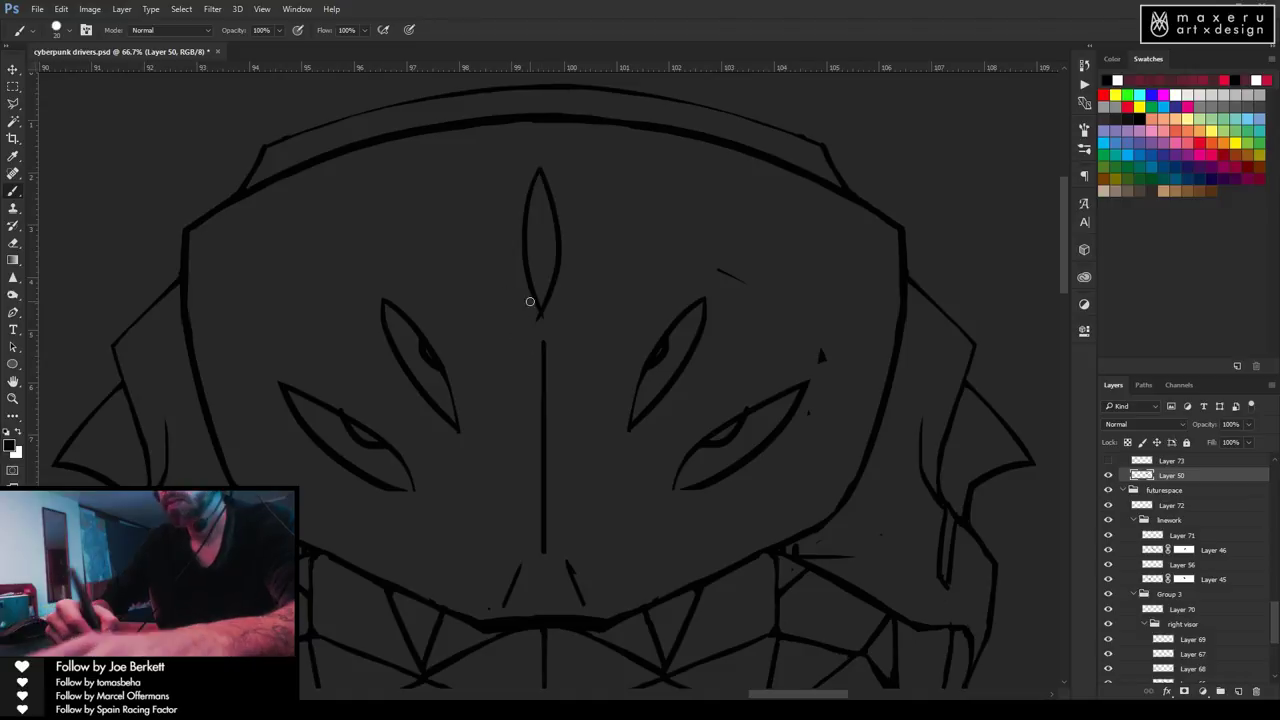
Draw the pupil in the forehead's centre eye and erase the overshoot at its lower tip and the stray marks beside the right eyes.
{"action": "left_click_drag", "start_coordinate": [542, 214], "coordinate": [540, 216]}
{"action": "key", "text": "ctrl+z"}
{"action": "key", "text": "e"}
{"action": "left_click_drag", "start_coordinate": [540, 325], "coordinate": [546, 320]}
{"action": "mouse_move", "coordinate": [806, 302]}
{"action": "left_mouse_down"}
{"action": "mouse_move", "coordinate": [845, 409]}
{"action": "mouse_move", "coordinate": [811, 429]}
{"action": "left_mouse_up"}
Erase along both ends of the forehead plate's vertical centre line so that they taper to thin points.
{"action": "key", "text": "z"}
{"action": "left_click", "coordinate": [650, 503], "text": "alt"}
{"action": "left_click", "coordinate": [660, 592]}
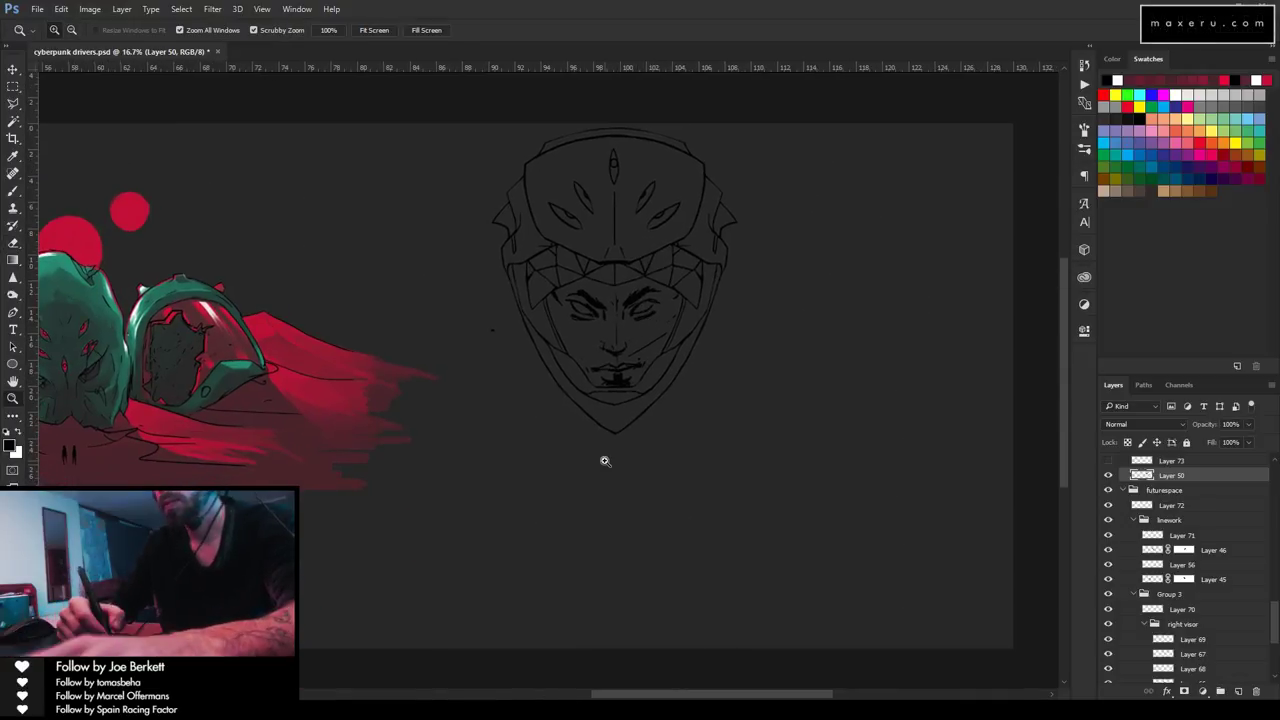
{"action": "left_click", "coordinate": [646, 232]}
{"action": "key", "text": "b"}
{"action": "key", "text": "e"}
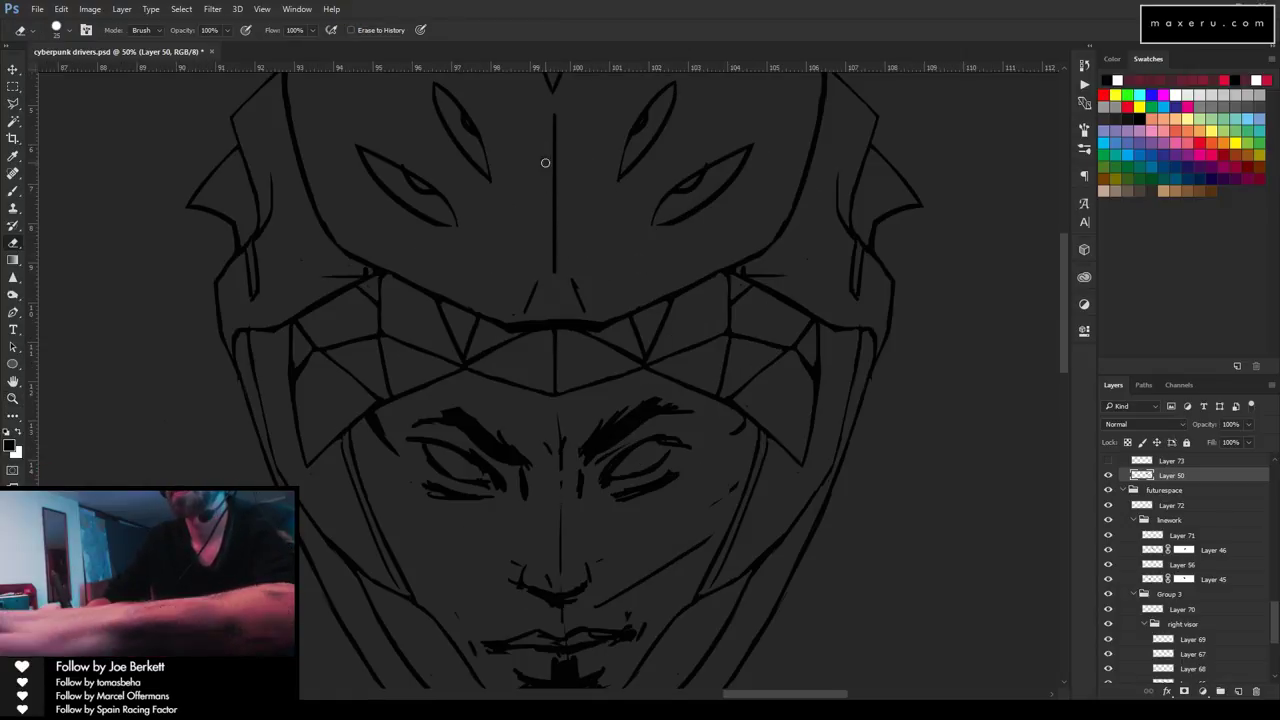
{"action": "left_click_drag", "start_coordinate": [555, 116], "coordinate": [555, 100]}
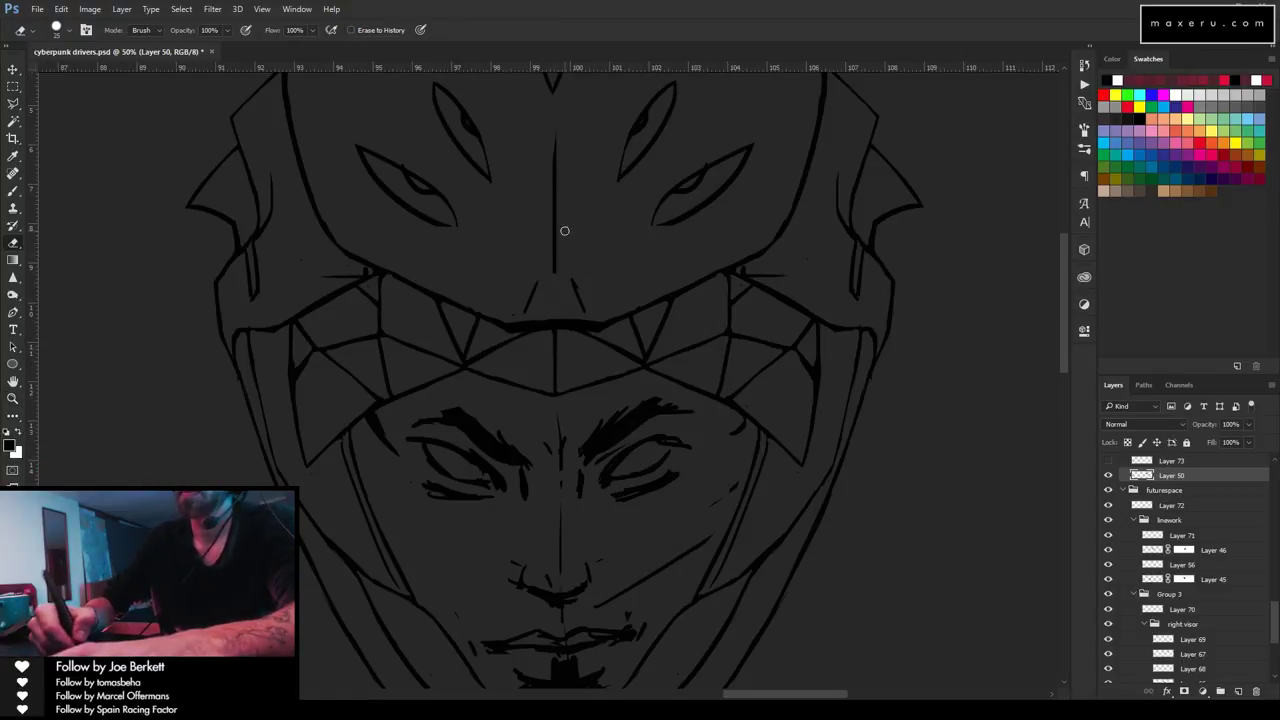
{"action": "left_click_drag", "start_coordinate": [556, 276], "coordinate": [555, 238]}
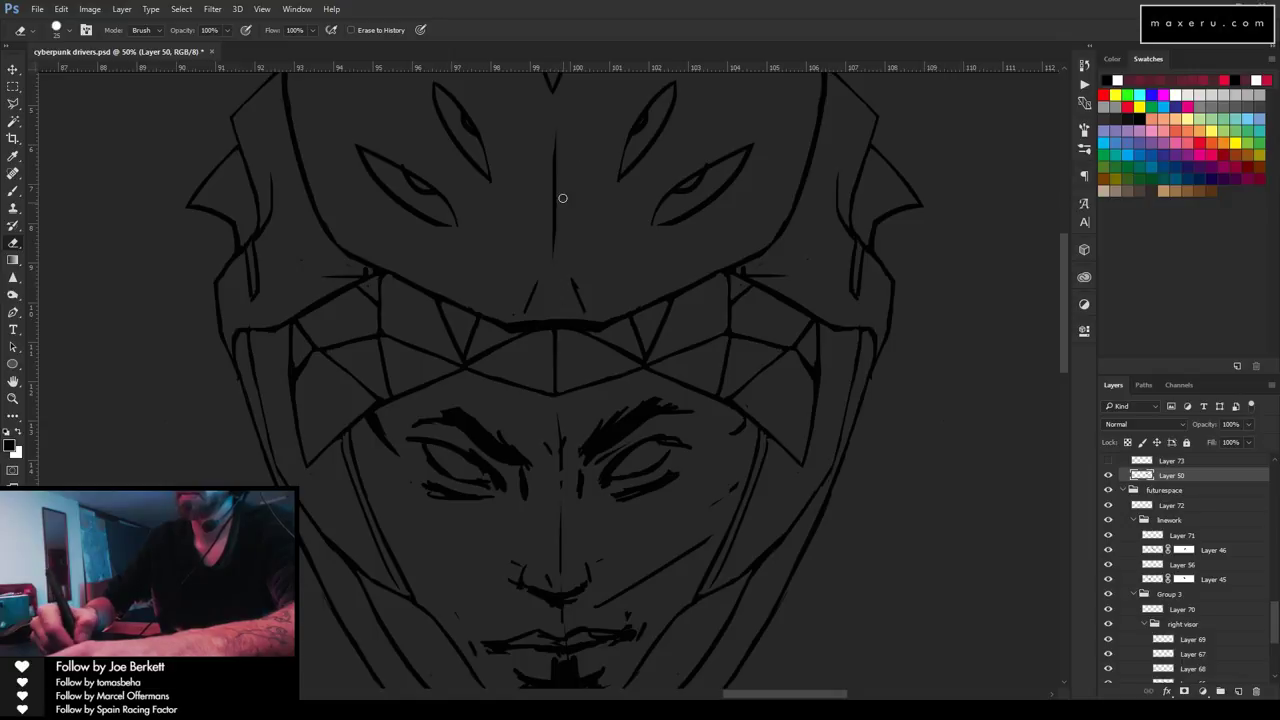
Refine the lower lid of the face's left eye and rework the shading strokes beneath it.
{"action": "scroll", "coordinate": [580, 337], "scroll_direction": "down", "scroll_amount": 3}
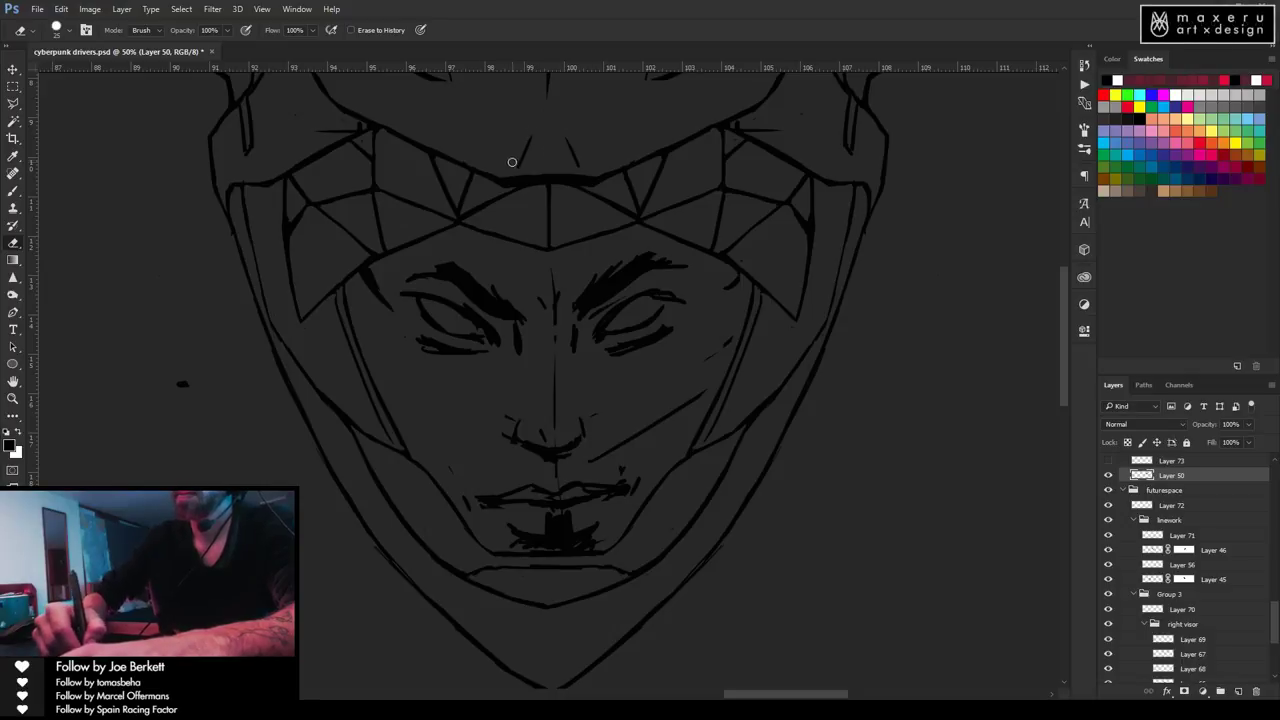
{"action": "left_click", "coordinate": [534, 402], "text": "ctrl+space"}
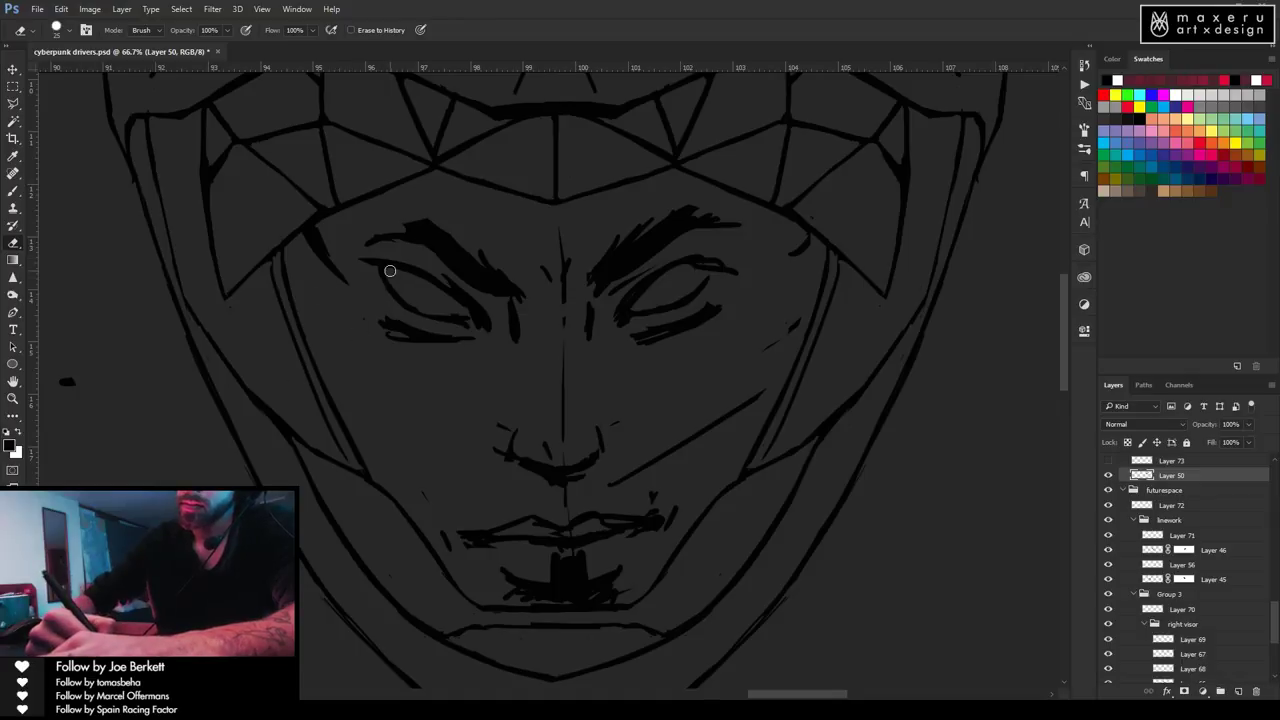
{"action": "key", "text": "b"}
{"action": "left_click_drag", "start_coordinate": [382, 270], "coordinate": [408, 303]}
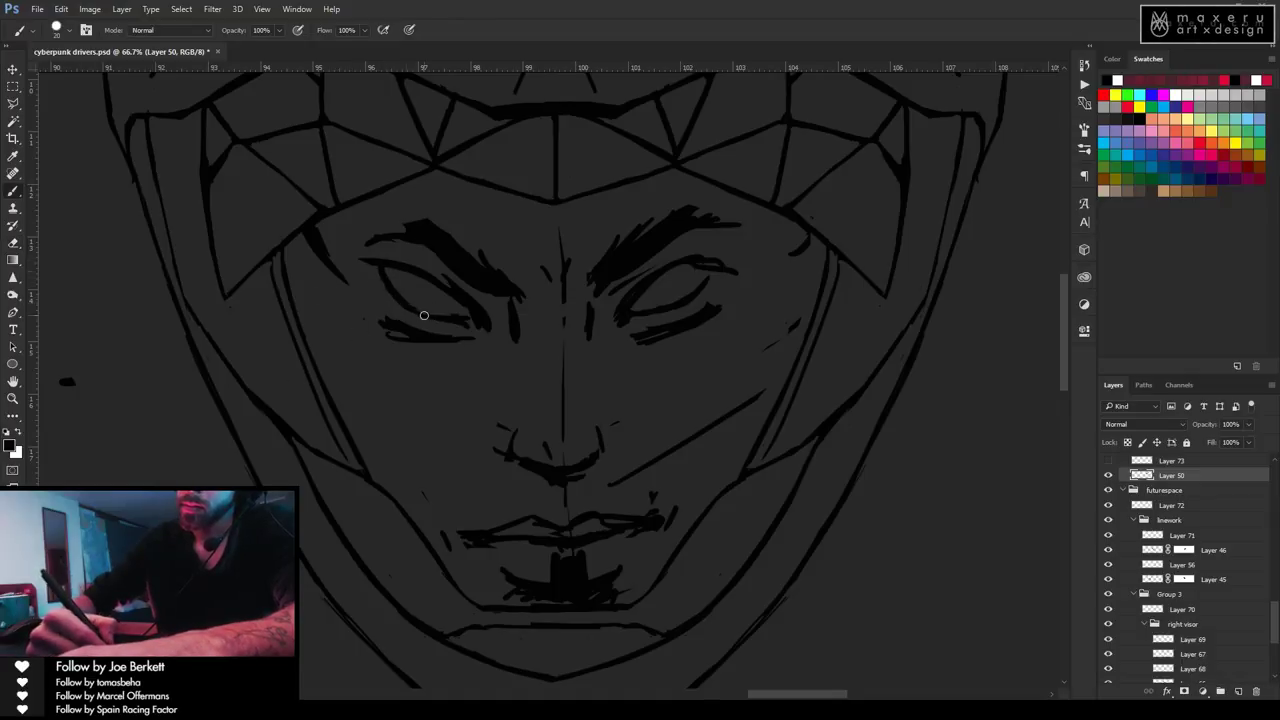
{"action": "key", "text": "e"}
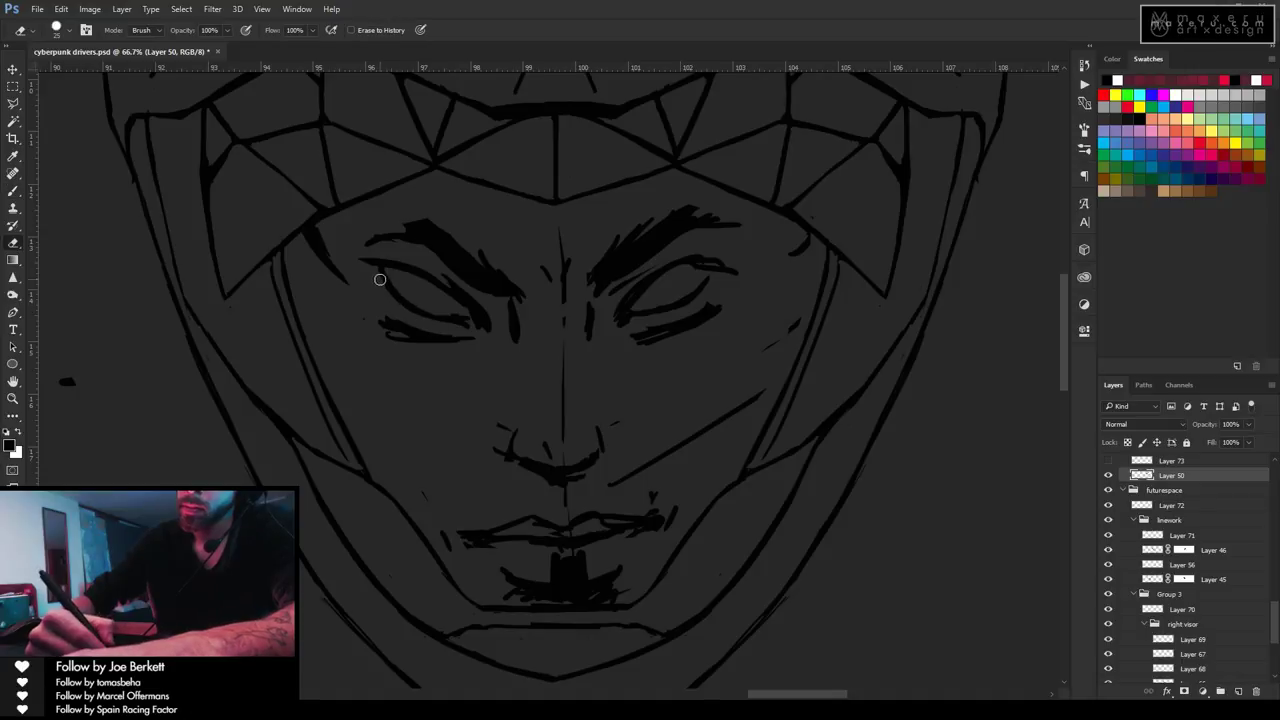
{"action": "mouse_move", "coordinate": [434, 322]}
{"action": "left_mouse_down"}
{"action": "mouse_move", "coordinate": [471, 327]}
{"action": "mouse_move", "coordinate": [438, 325]}
{"action": "left_mouse_up"}
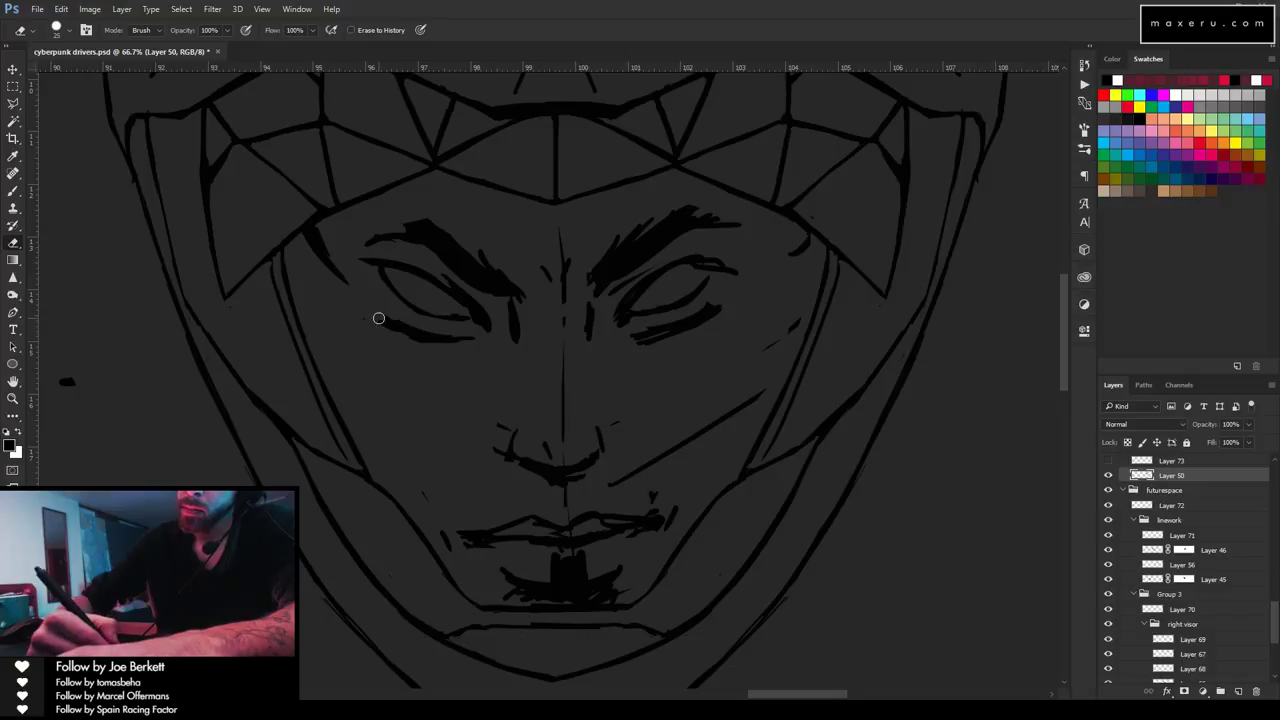
{"action": "key", "text": "b"}
{"action": "mouse_move", "coordinate": [382, 322]}
{"action": "left_mouse_down"}
{"action": "mouse_move", "coordinate": [405, 337]}
{"action": "mouse_move", "coordinate": [393, 338]}
{"action": "mouse_move", "coordinate": [394, 323]}
{"action": "mouse_move", "coordinate": [419, 335]}
{"action": "left_mouse_up"}
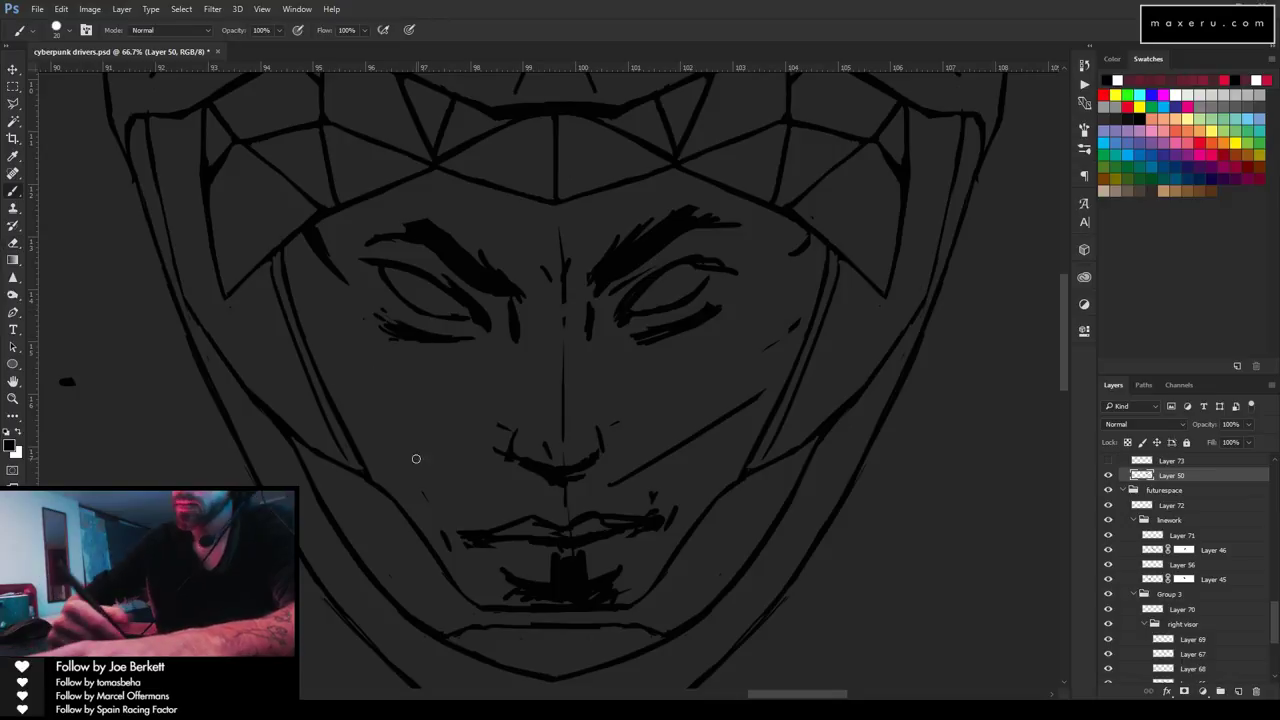
Thin and sharpen the short crease line between the left eye's inner corner and the nose bridge.
{"action": "key", "text": "e"}
{"action": "key", "text": "b"}
{"action": "left_click_drag", "start_coordinate": [510, 297], "coordinate": [517, 343]}
{"action": "key", "text": "b"}
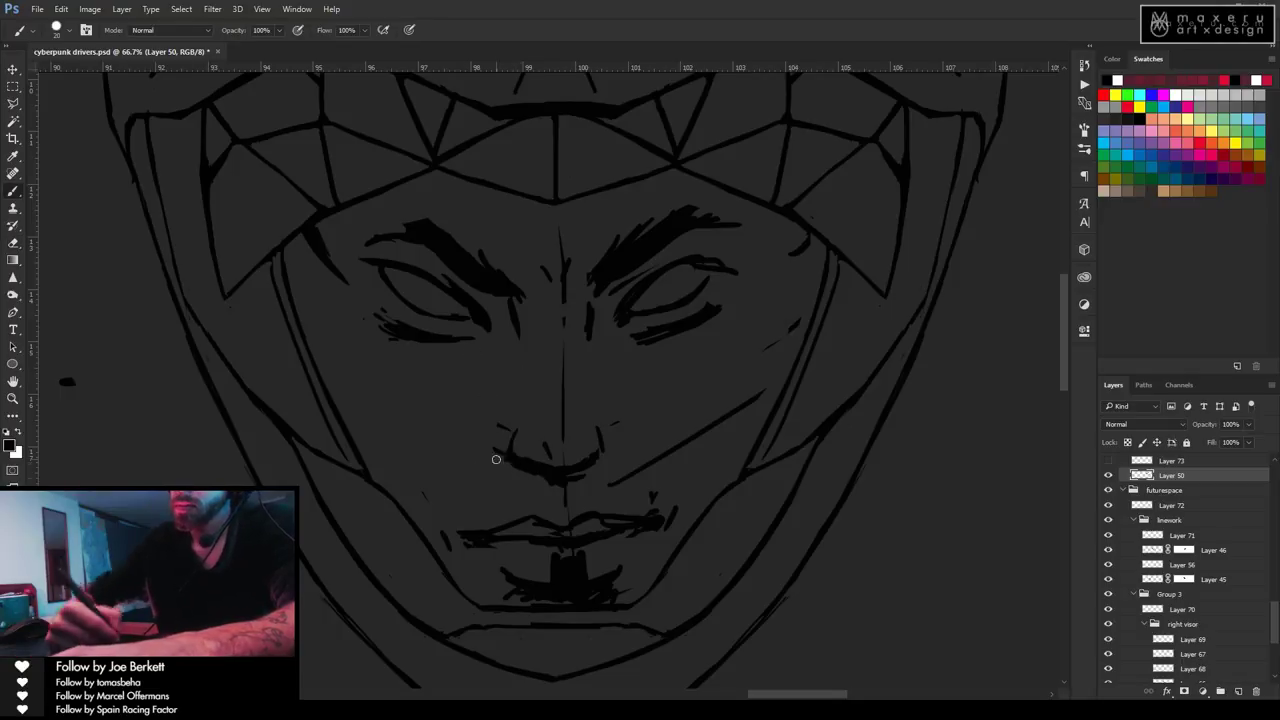
Redraw the nose's underside as one smooth curve, with cleaner left nostril lines and a rounded right wing.
{"action": "key", "text": "e"}
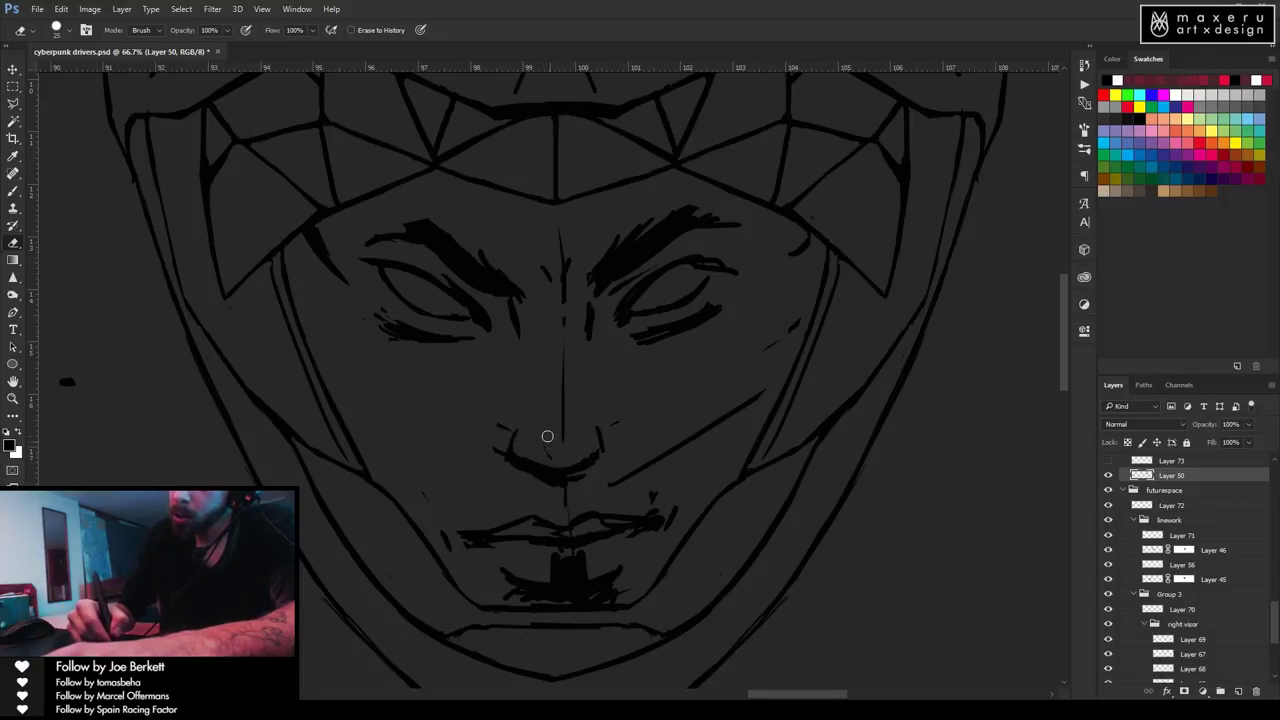
{"action": "key", "text": "b"}
{"action": "key", "text": "e"}
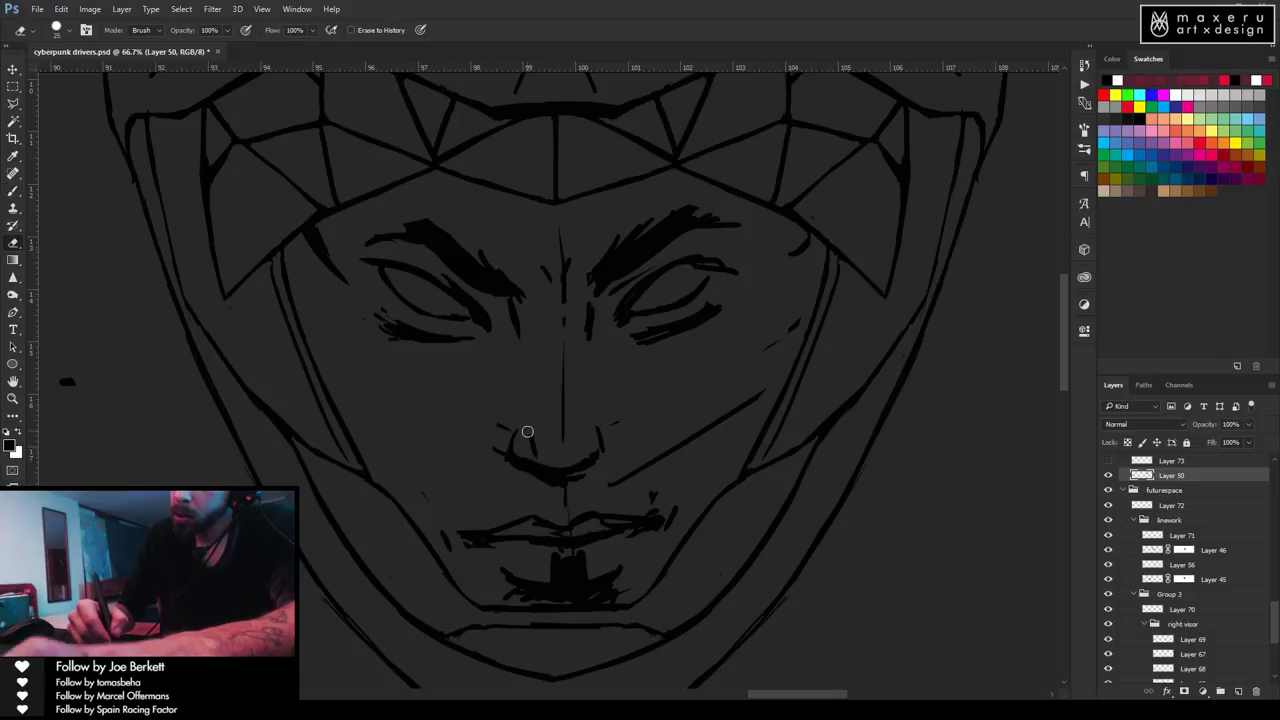
{"action": "key", "text": "b"}
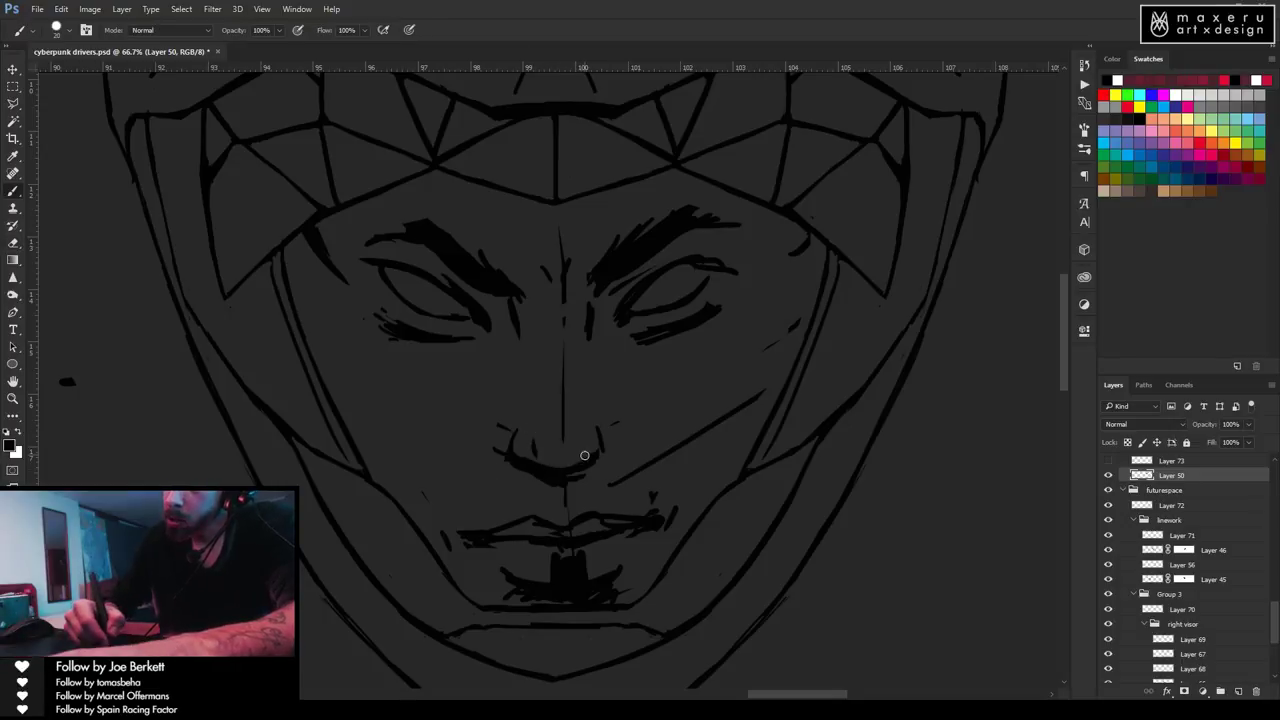
{"action": "key", "text": "e"}
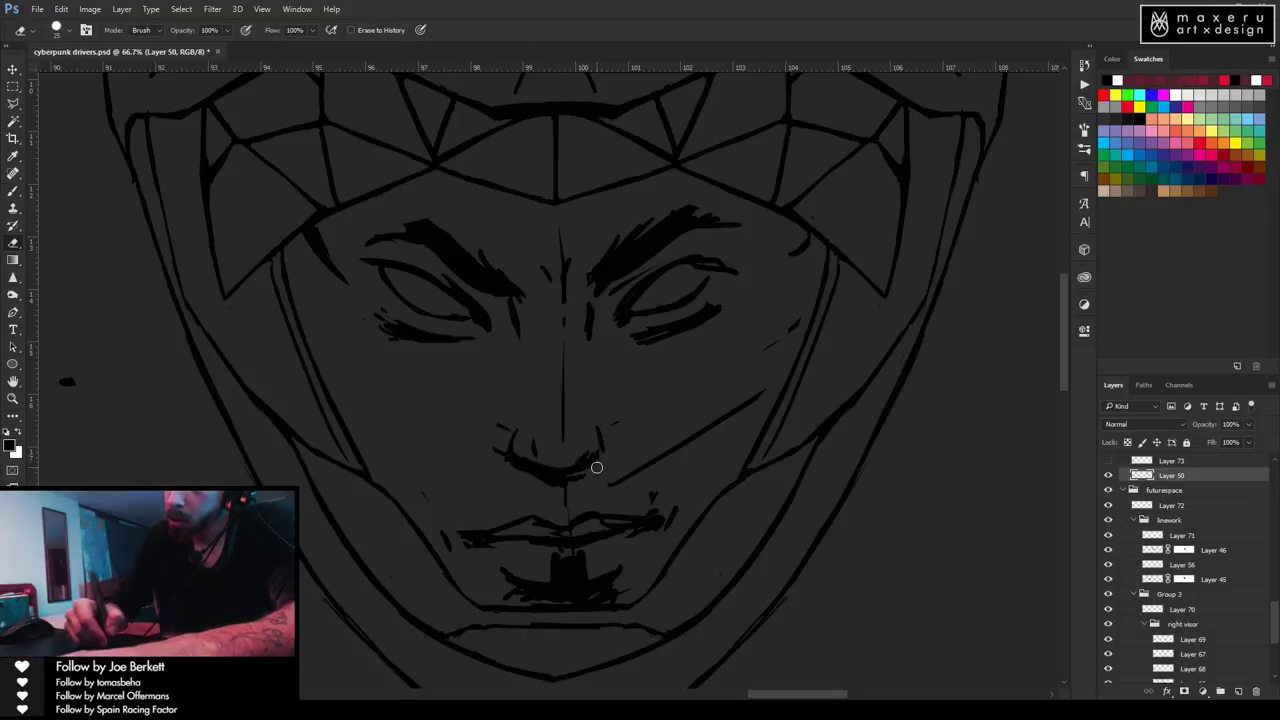
{"action": "key", "text": "b"}
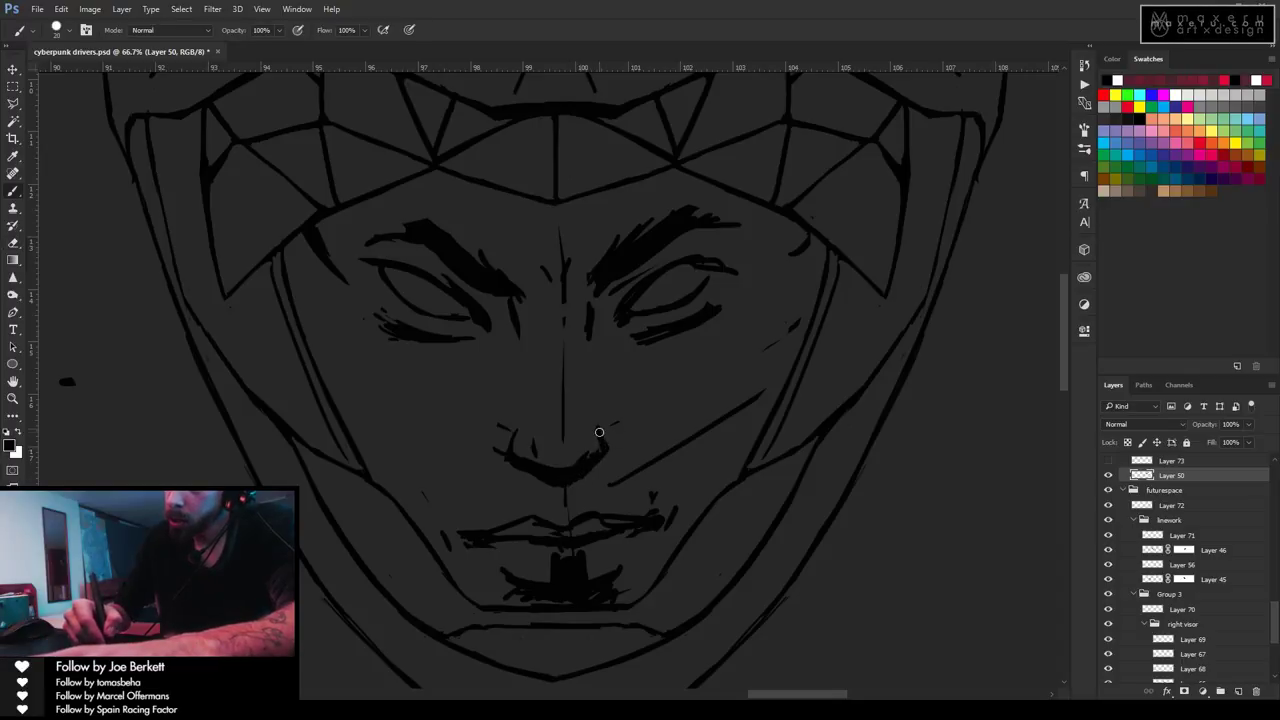
Bring the underside of the nose to a sharp point and erase the diagonal lines across the right cheek.
{"action": "key", "text": "e"}
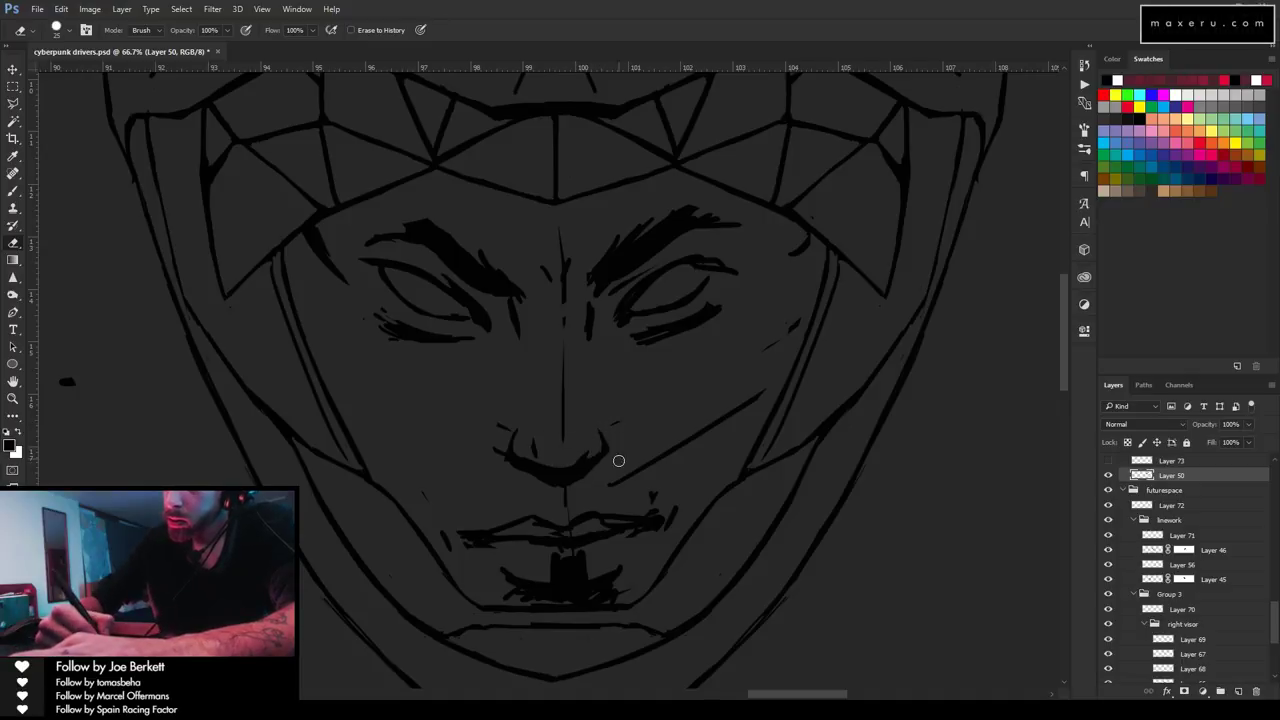
{"action": "key", "text": "b"}
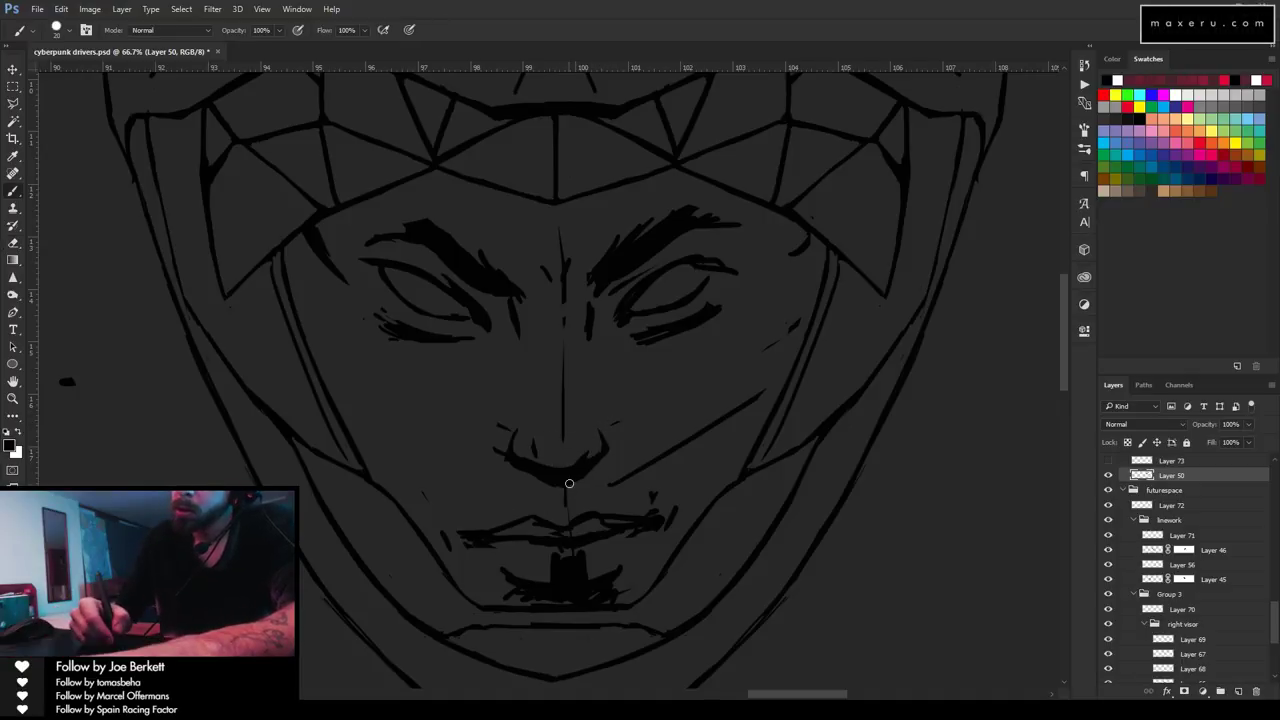
{"action": "key", "text": "e"}
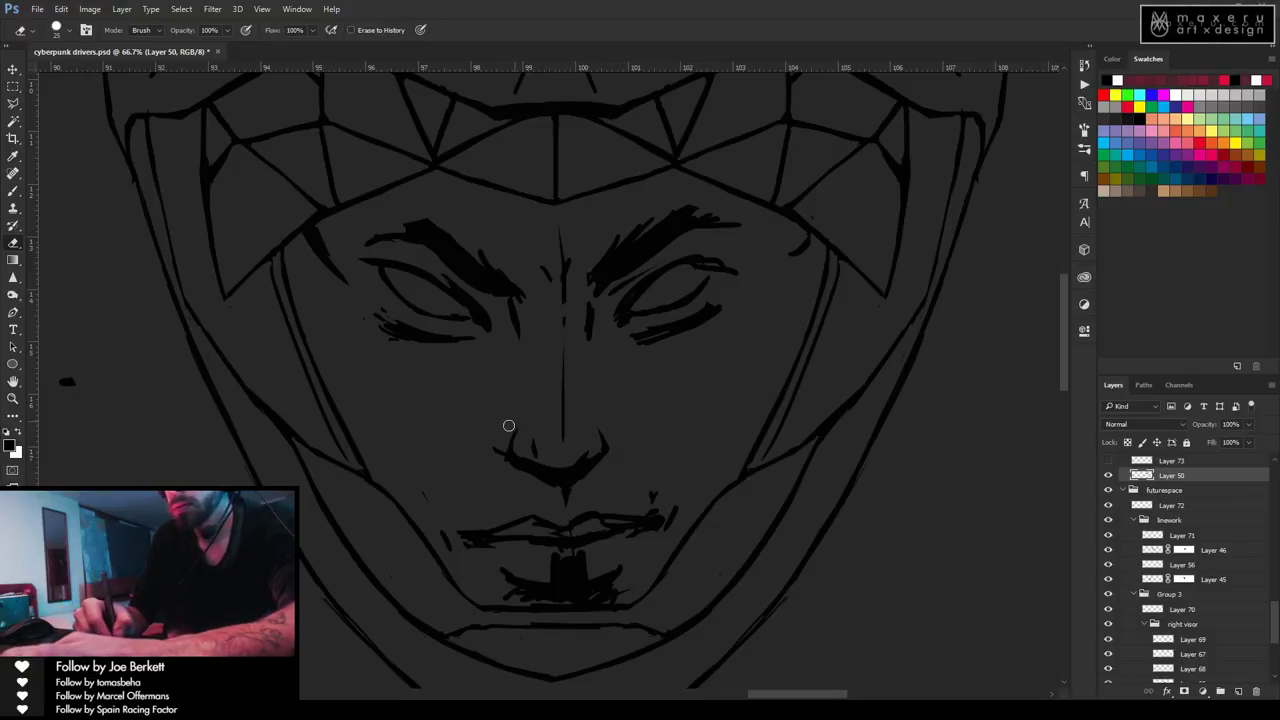
{"action": "key", "text": "b"}
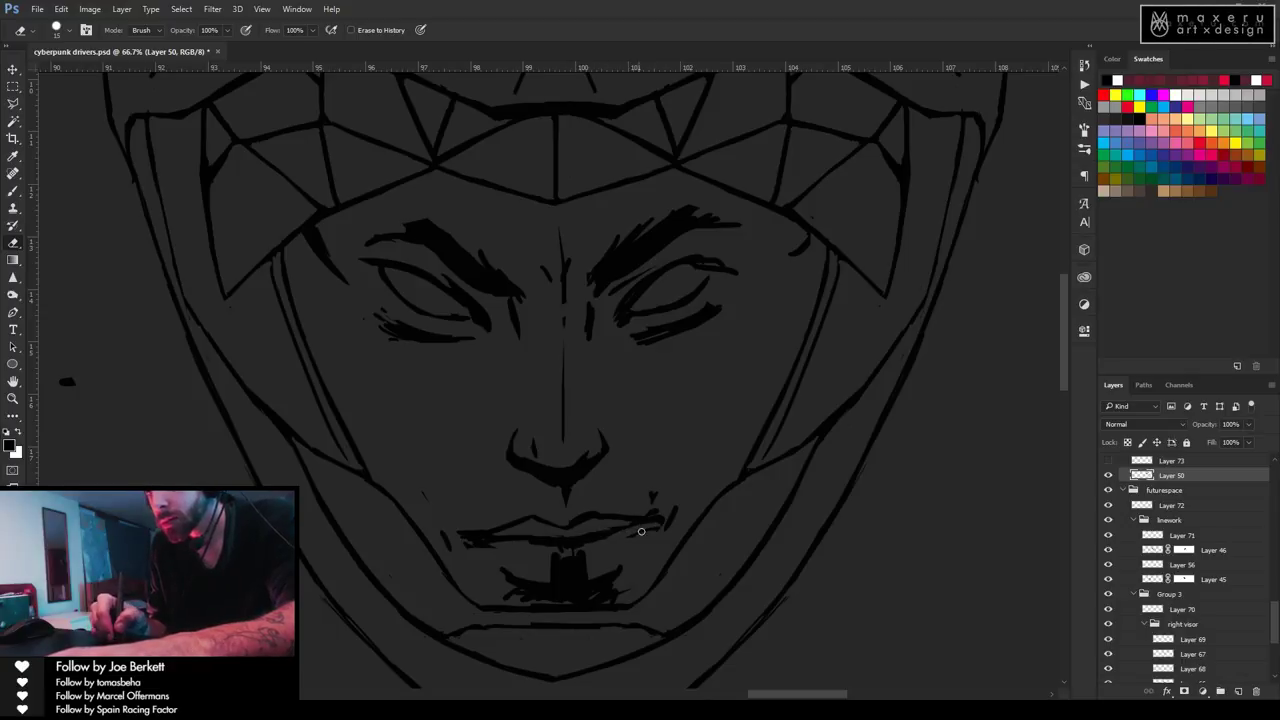
Redraw the mouth line toward the right corner and erase the rough doubled strokes at the left corner.
{"action": "key", "text": "b"}
{"action": "left_click_drag", "start_coordinate": [612, 524], "coordinate": [652, 518]}
{"action": "key", "text": "e"}
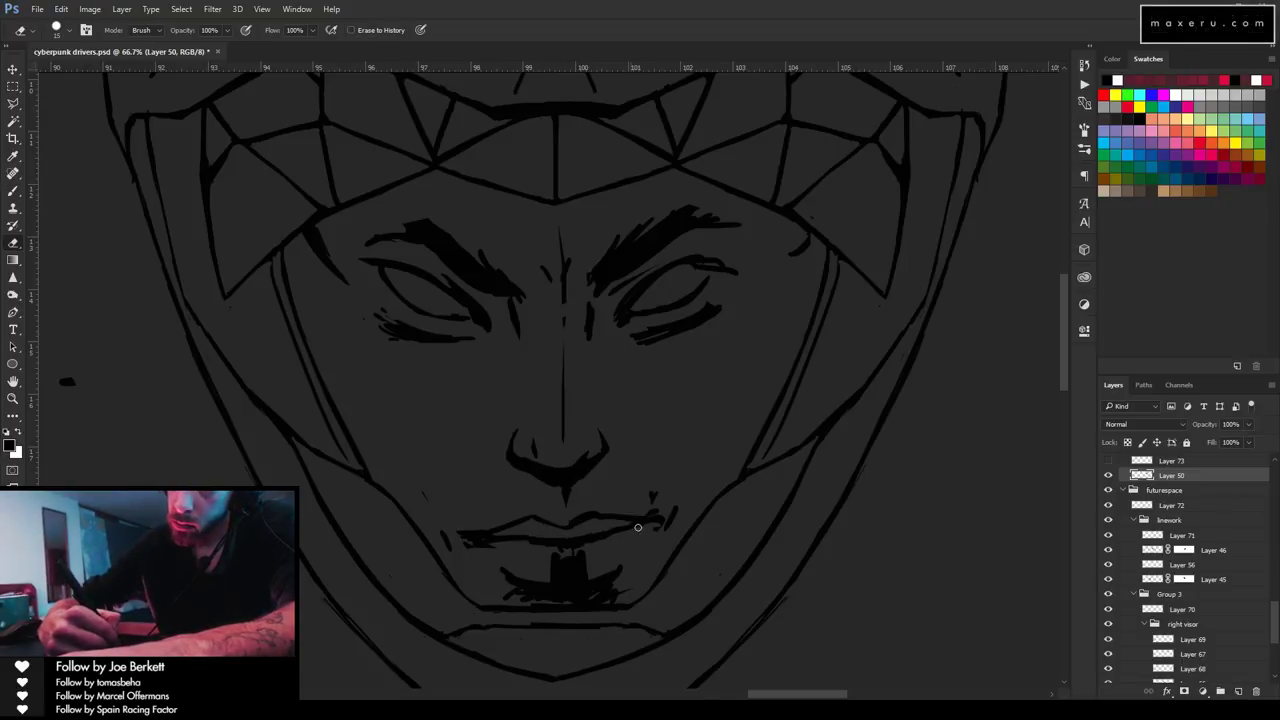
{"action": "left_click_drag", "start_coordinate": [460, 534], "coordinate": [518, 548]}
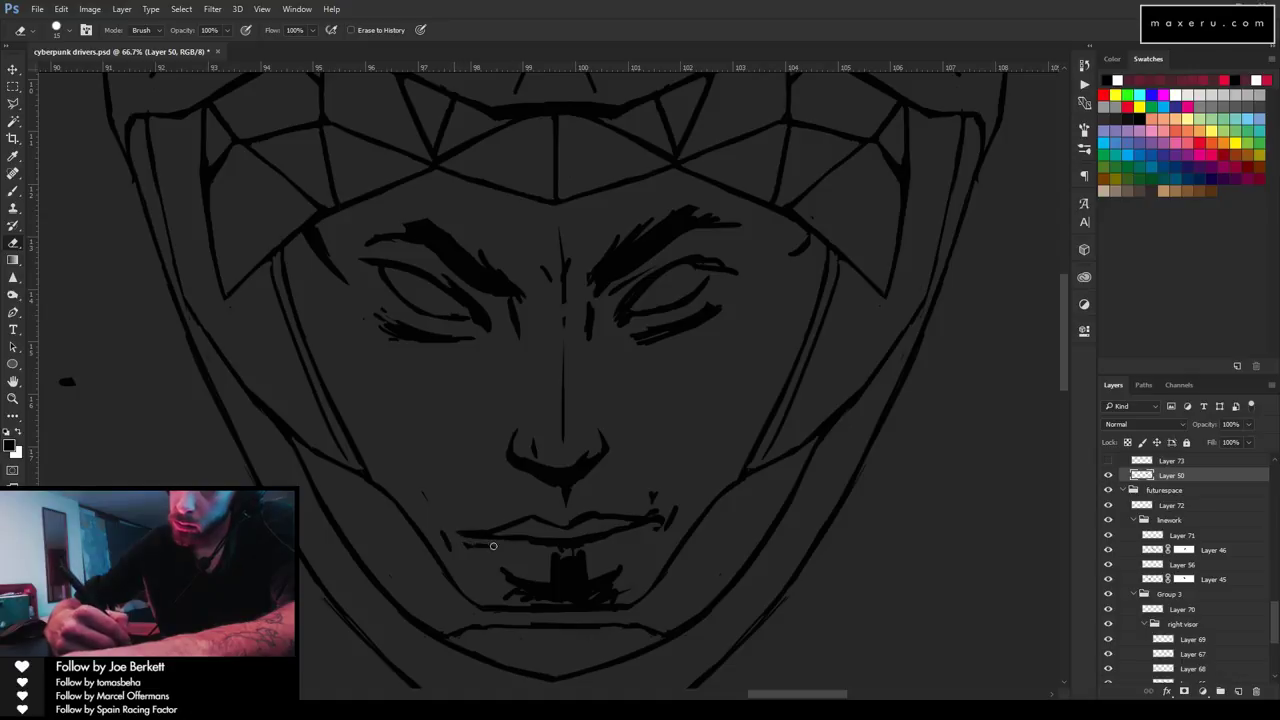
Tidy the lip line and trim the ragged shading below the lower lip into clean tapered strokes.
{"action": "key", "text": "b"}
{"action": "key", "text": "e"}
{"action": "key", "text": "b"}
{"action": "key", "text": "e"}
{"action": "mouse_move", "coordinate": [494, 569]}
{"action": "left_mouse_down"}
{"action": "mouse_move", "coordinate": [540, 595]}
{"action": "mouse_move", "coordinate": [503, 597]}
{"action": "mouse_move", "coordinate": [530, 598]}
{"action": "mouse_move", "coordinate": [510, 584]}
{"action": "left_mouse_up"}
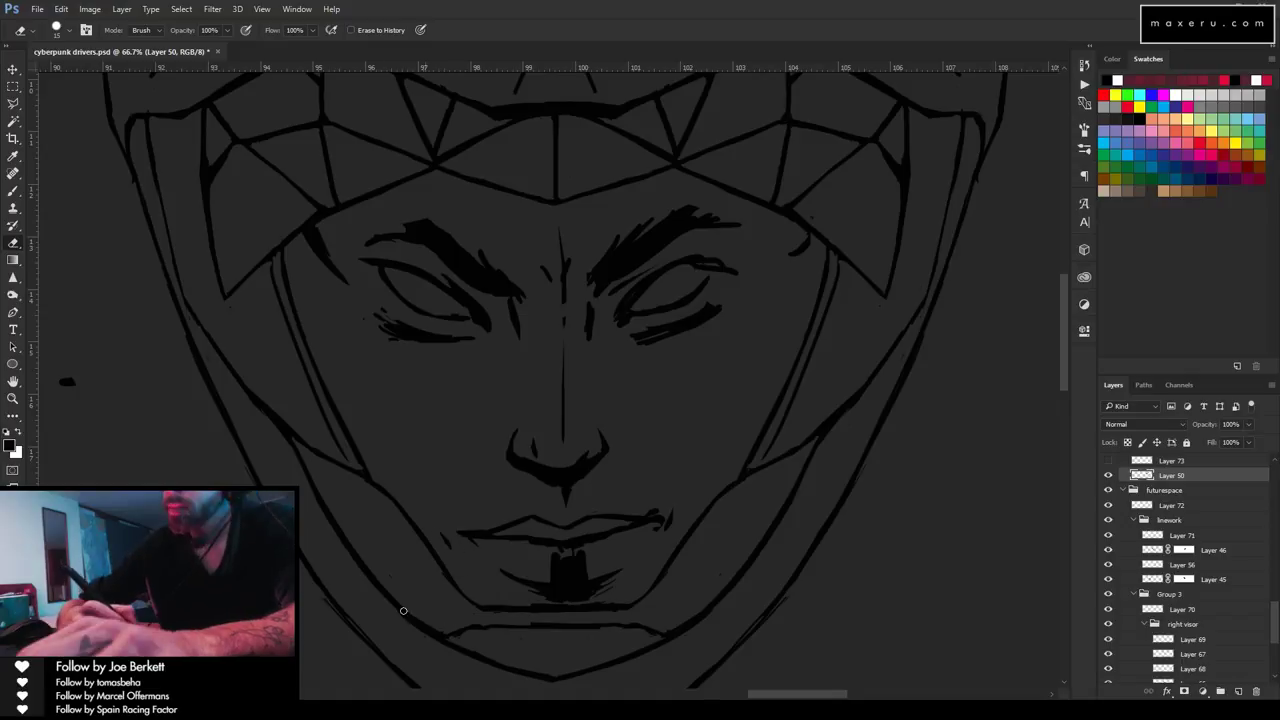
Save the cyberpunk drivers.psd document.
{"action": "key", "text": "z"}
{"action": "left_click", "coordinate": [666, 457], "text": "alt"}
{"action": "left_click", "coordinate": [666, 457], "text": "alt"}
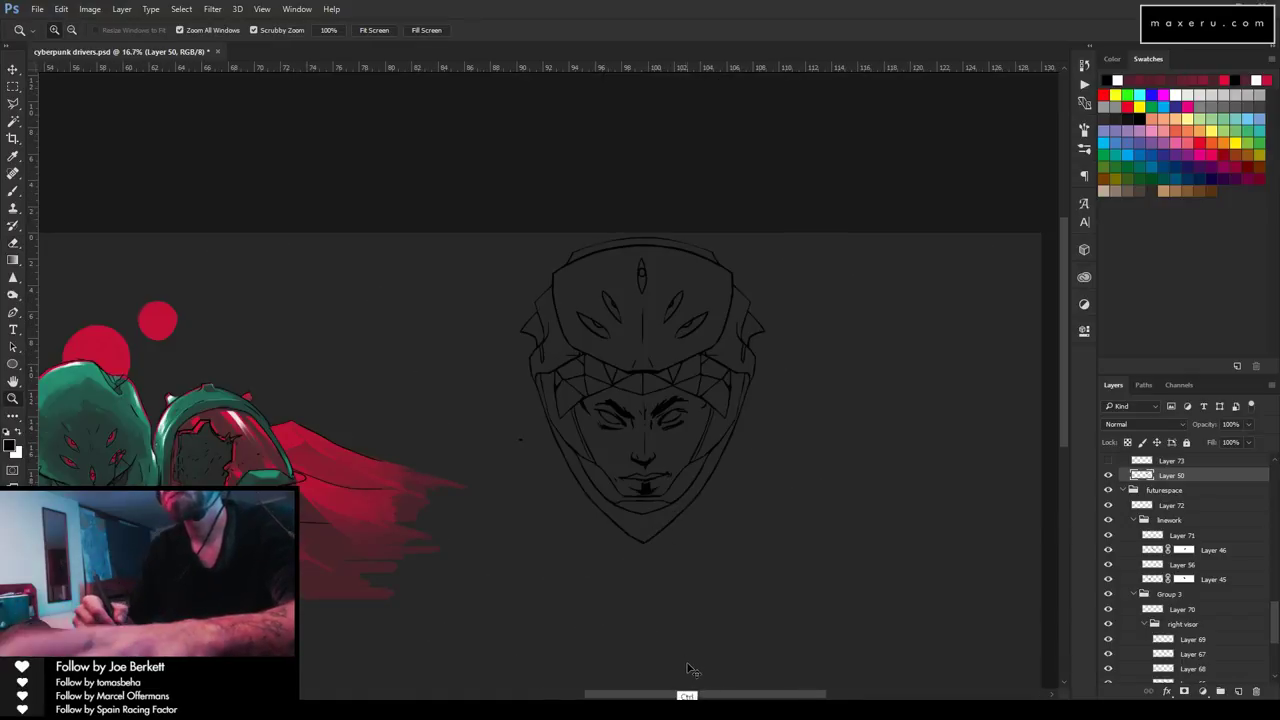
{"action": "key", "text": "ctrl+s"}
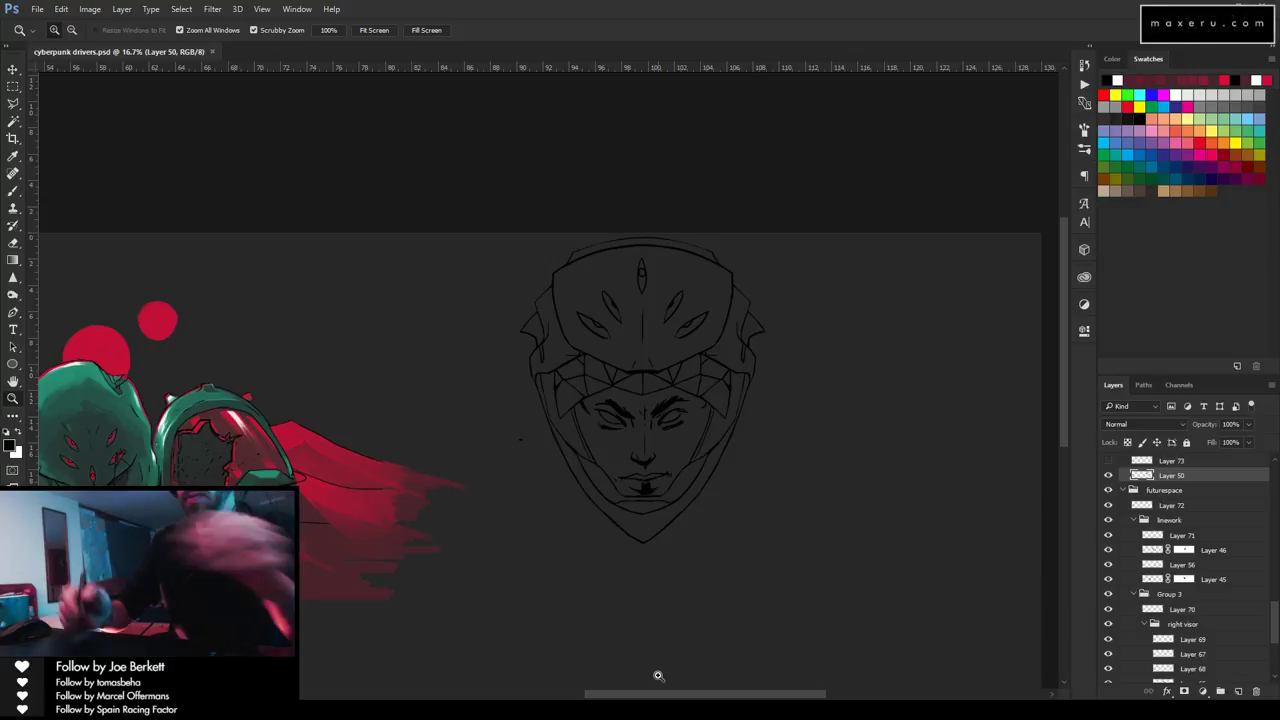
Clean the upper lid of the face's right eye and erase the doubled stroke at its outer corner.
{"action": "left_click", "coordinate": [660, 445]}
{"action": "left_click", "coordinate": [663, 443]}
{"action": "key", "text": "e"}
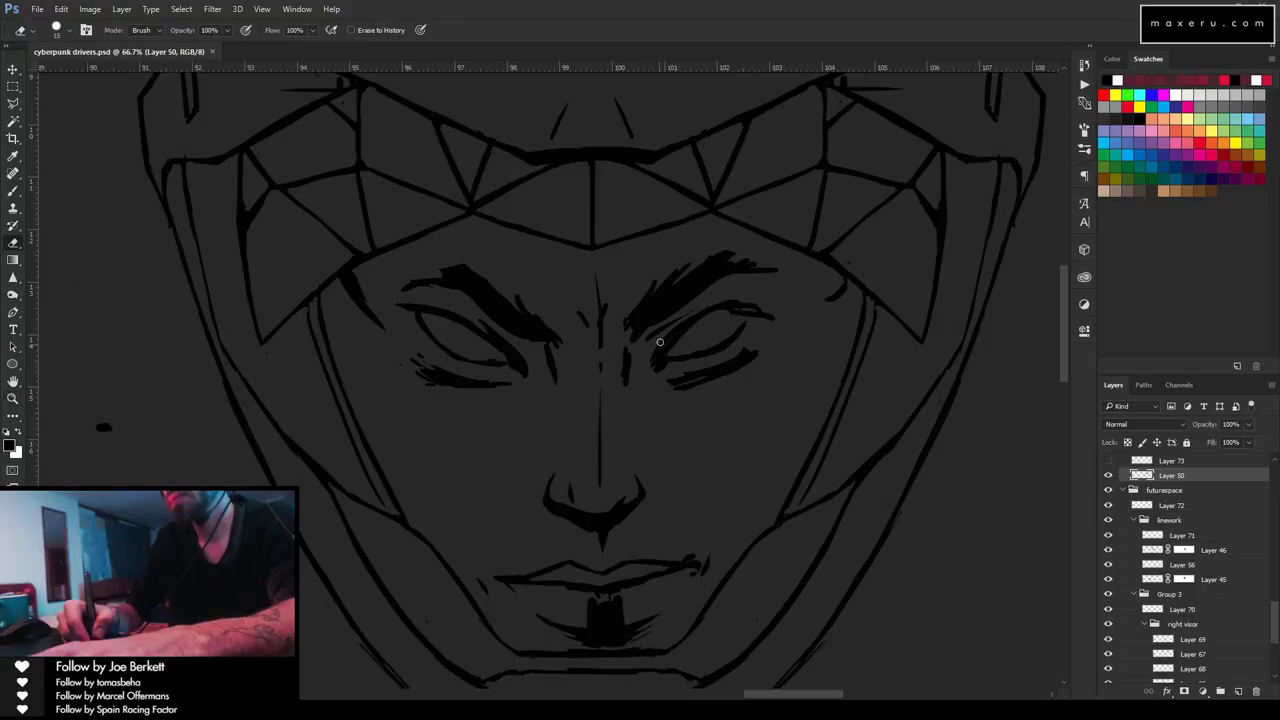
{"action": "key", "text": "b"}
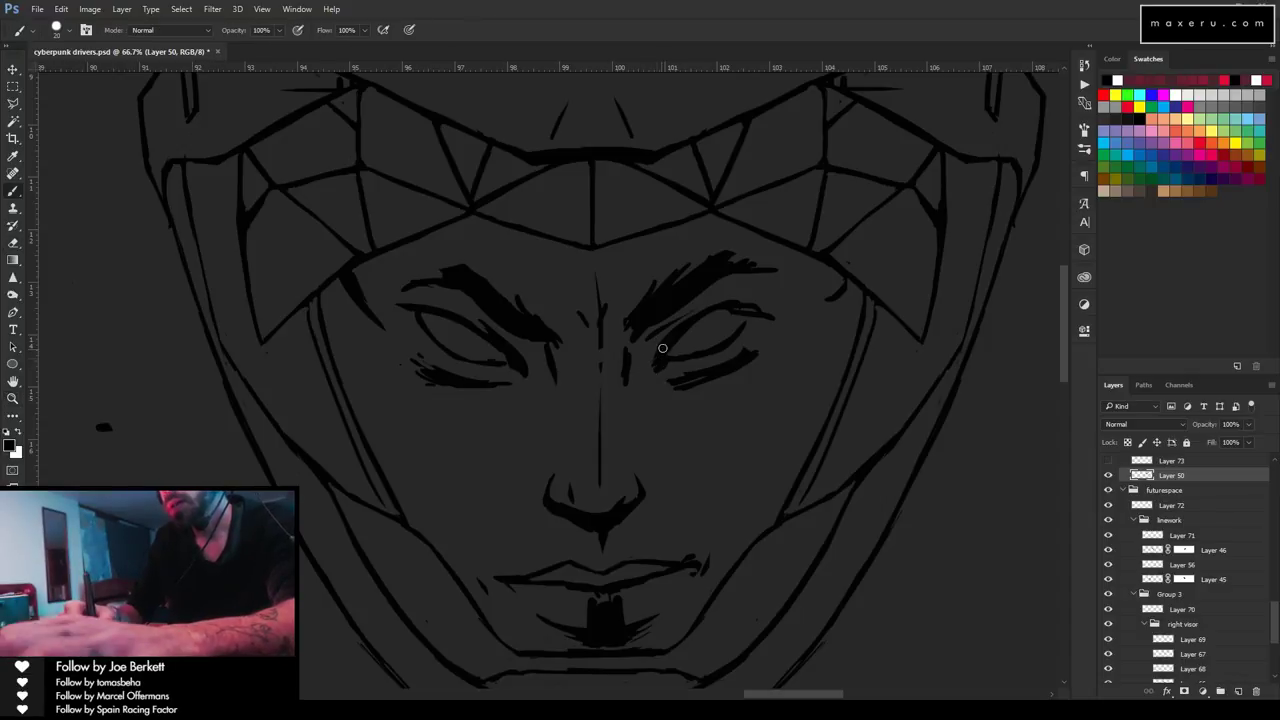
{"action": "key", "text": "e"}
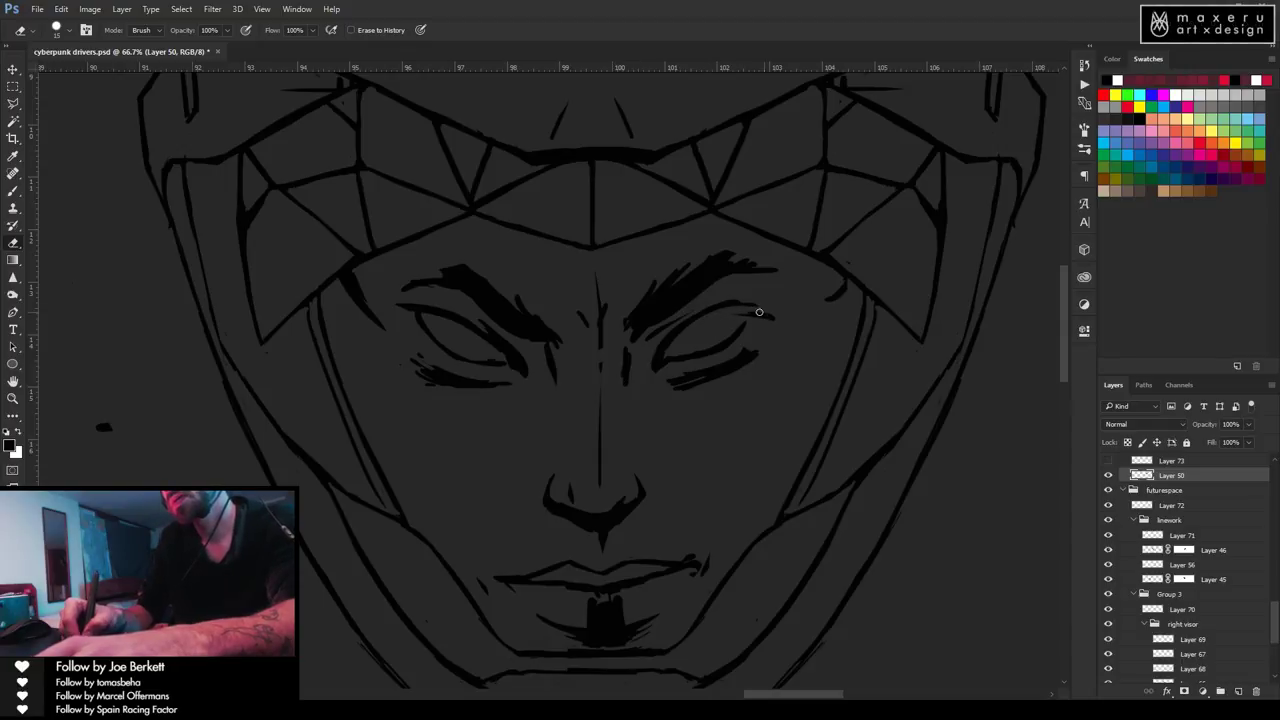
{"action": "key", "text": "b"}
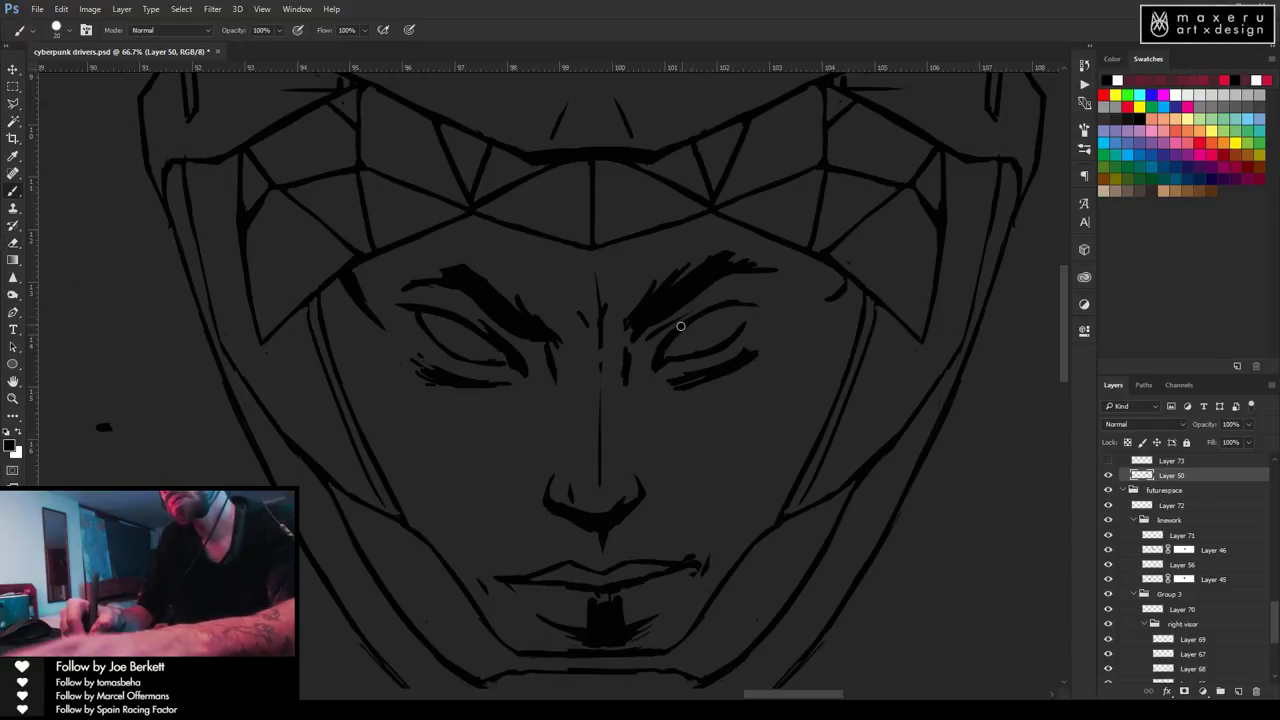
Smooth the right eye's upper lid line and trim the outer end of its lower lid.
{"action": "key", "text": "e"}
{"action": "key", "text": "b"}
{"action": "key", "text": "e"}
{"action": "key", "text": "b"}
{"action": "key", "text": "e"}
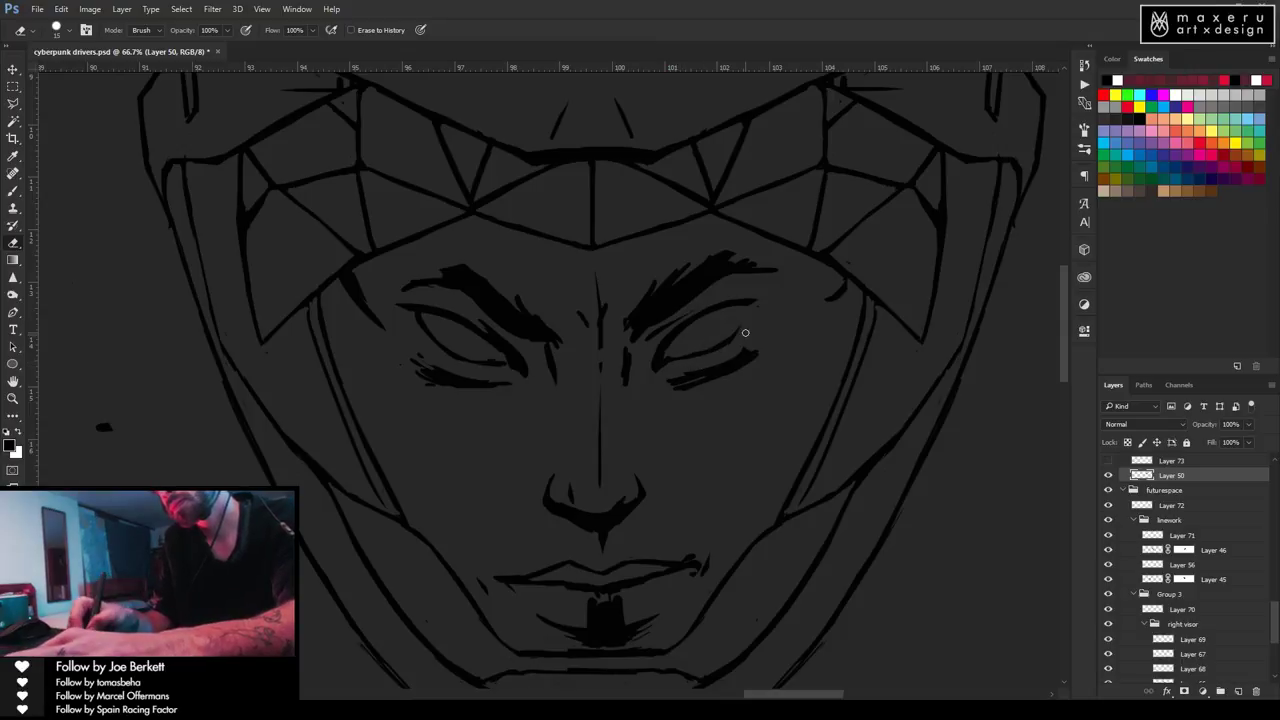
Reshape the shading under the right eye into a slimmer stroke with a feathered, tapered outer end.
{"action": "key", "text": "b"}
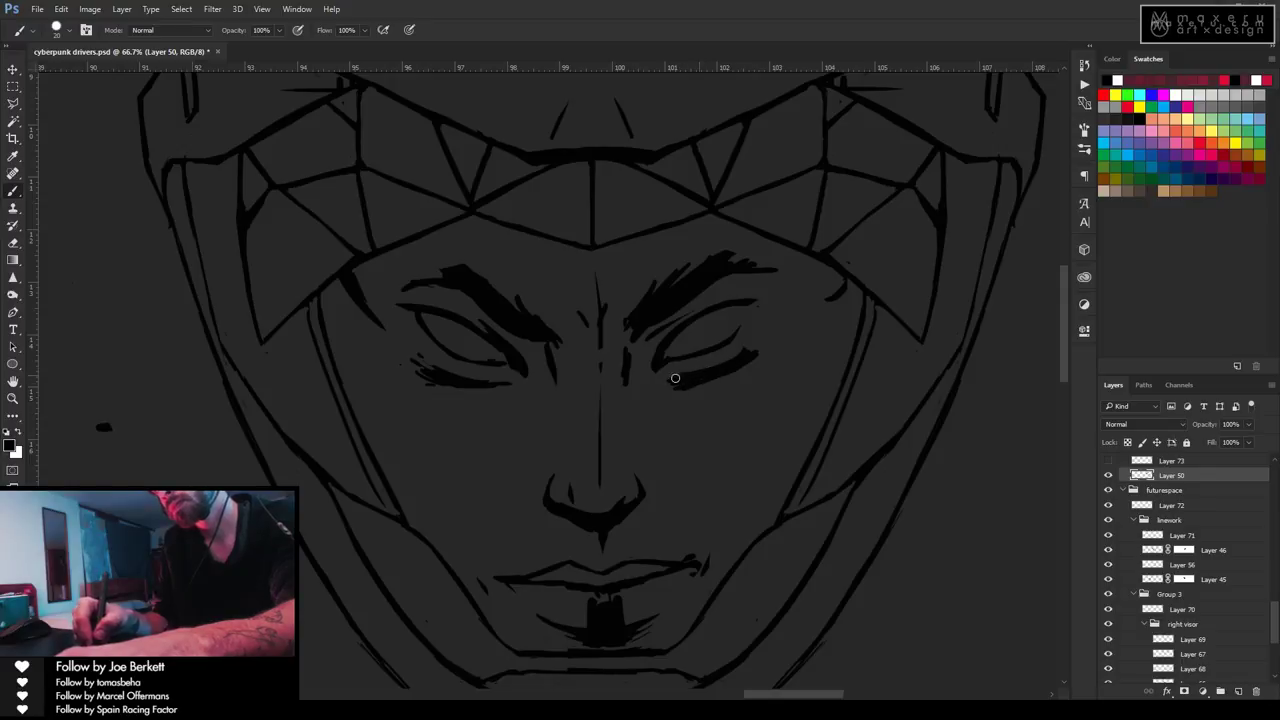
{"action": "key", "text": "e"}
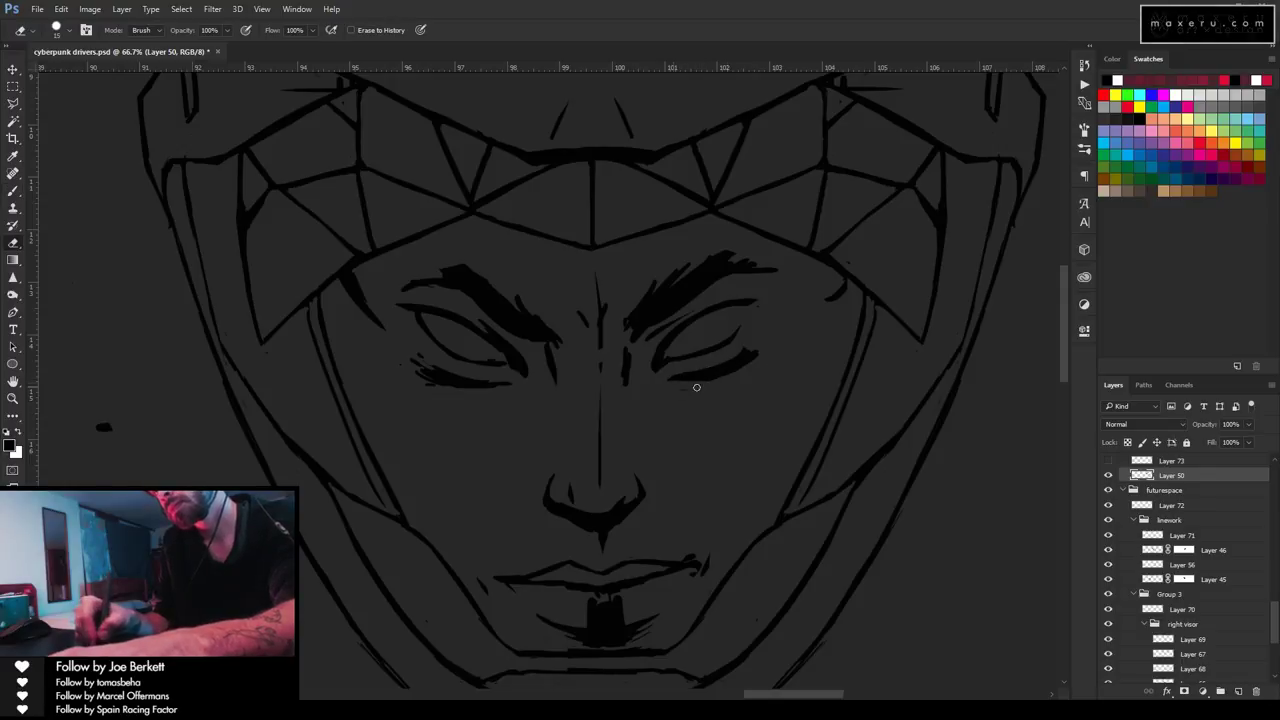
{"action": "key", "text": "b"}
{"action": "left_click_drag", "start_coordinate": [766, 349], "coordinate": [716, 375]}
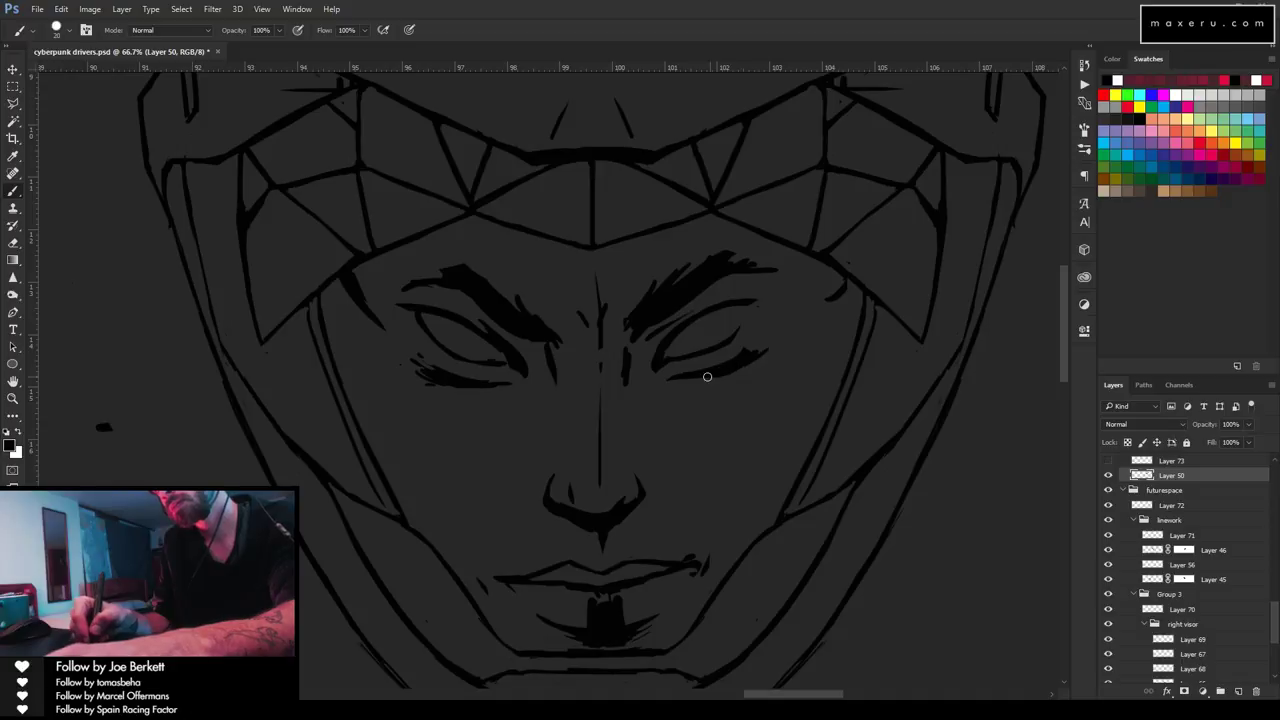
{"action": "key", "text": "e"}
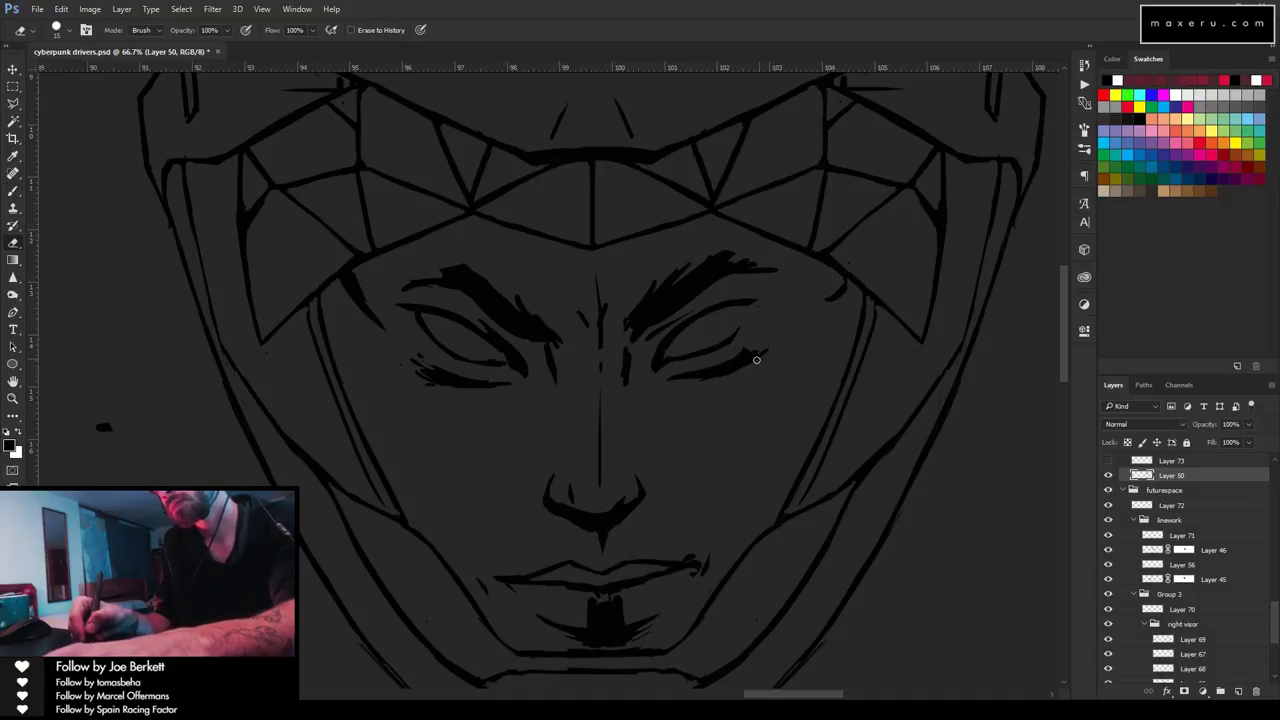
{"action": "key", "text": "b"}
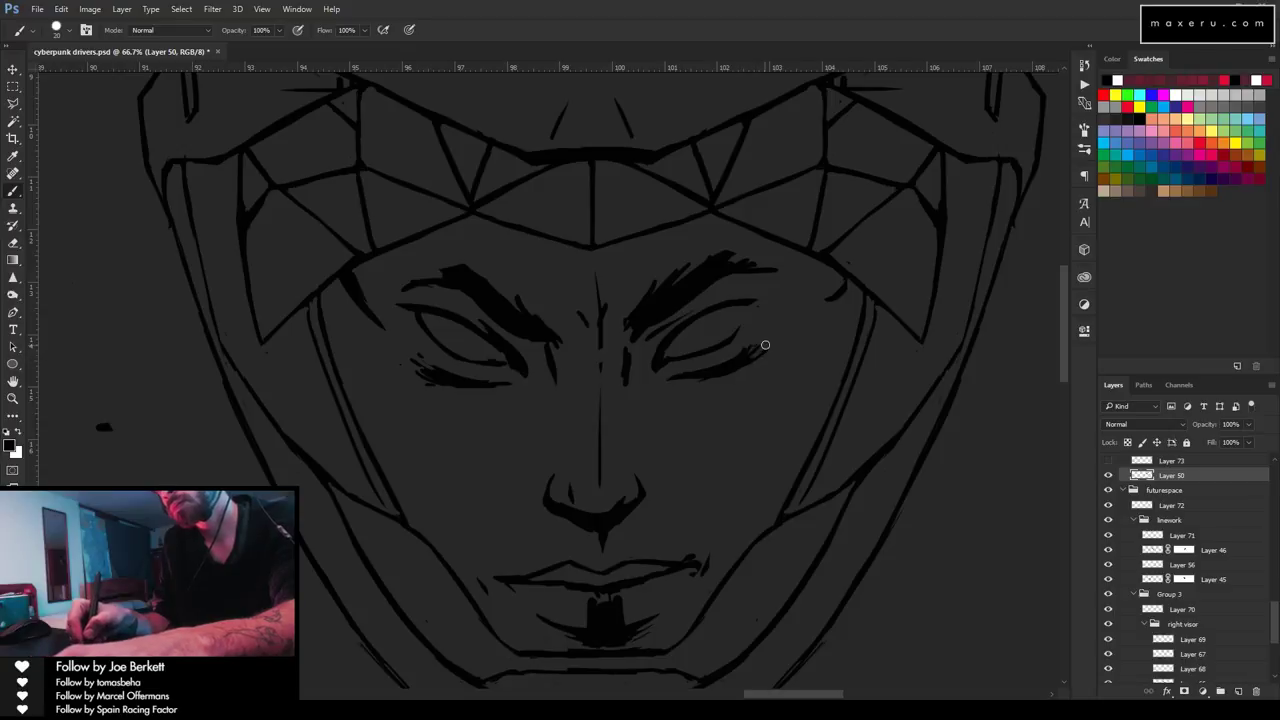
Refine the right eyebrow's edges and taper its outer end into fine, feathered hair strokes.
{"action": "key", "text": "e"}
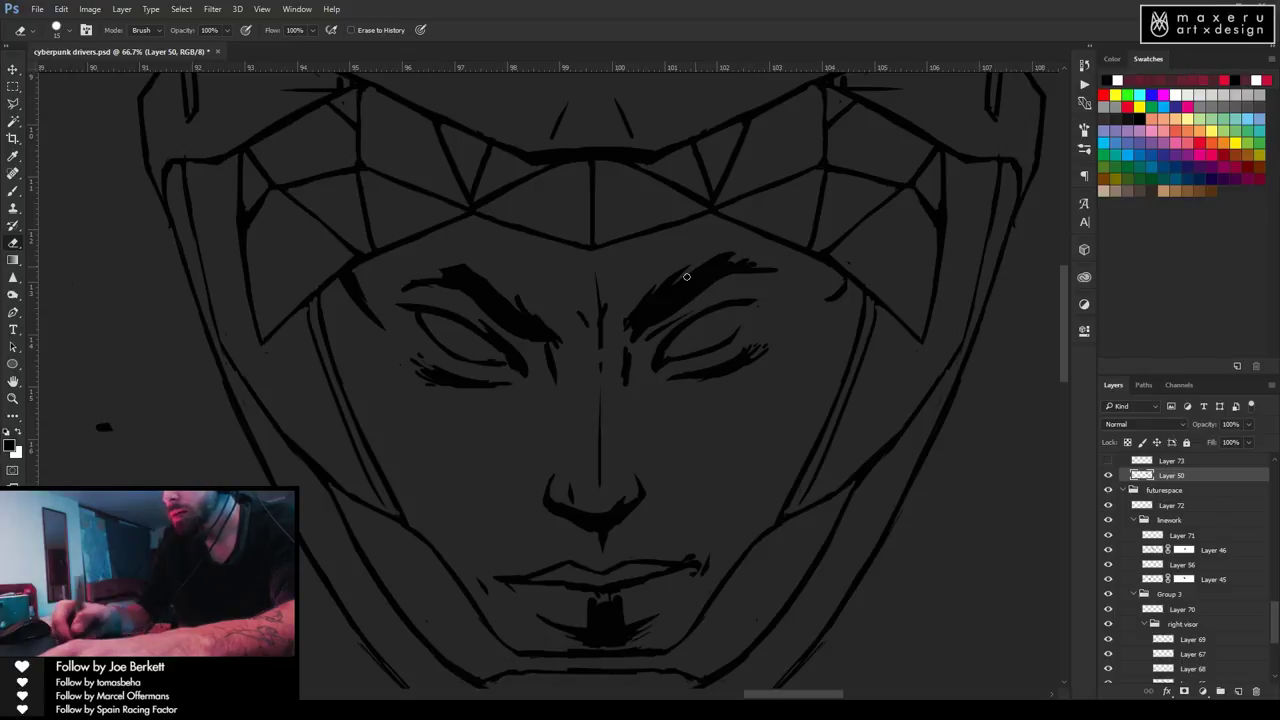
{"action": "key", "text": "b"}
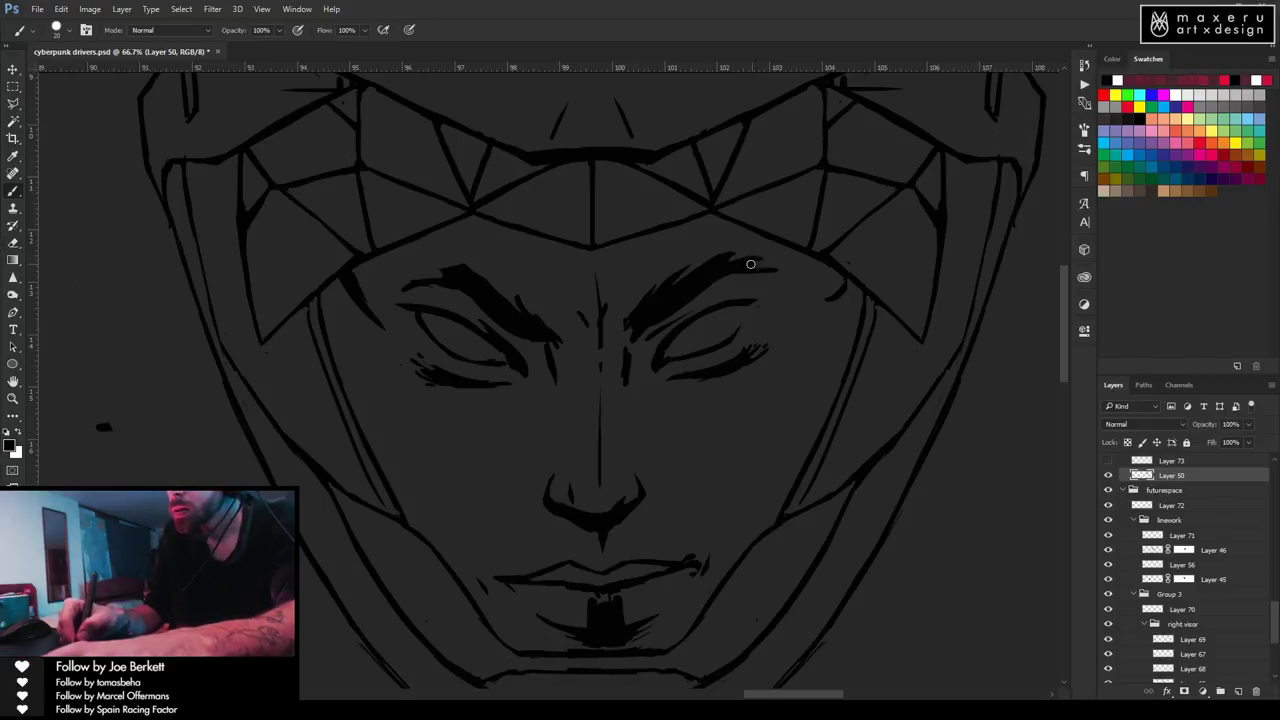
{"action": "key", "text": "e"}
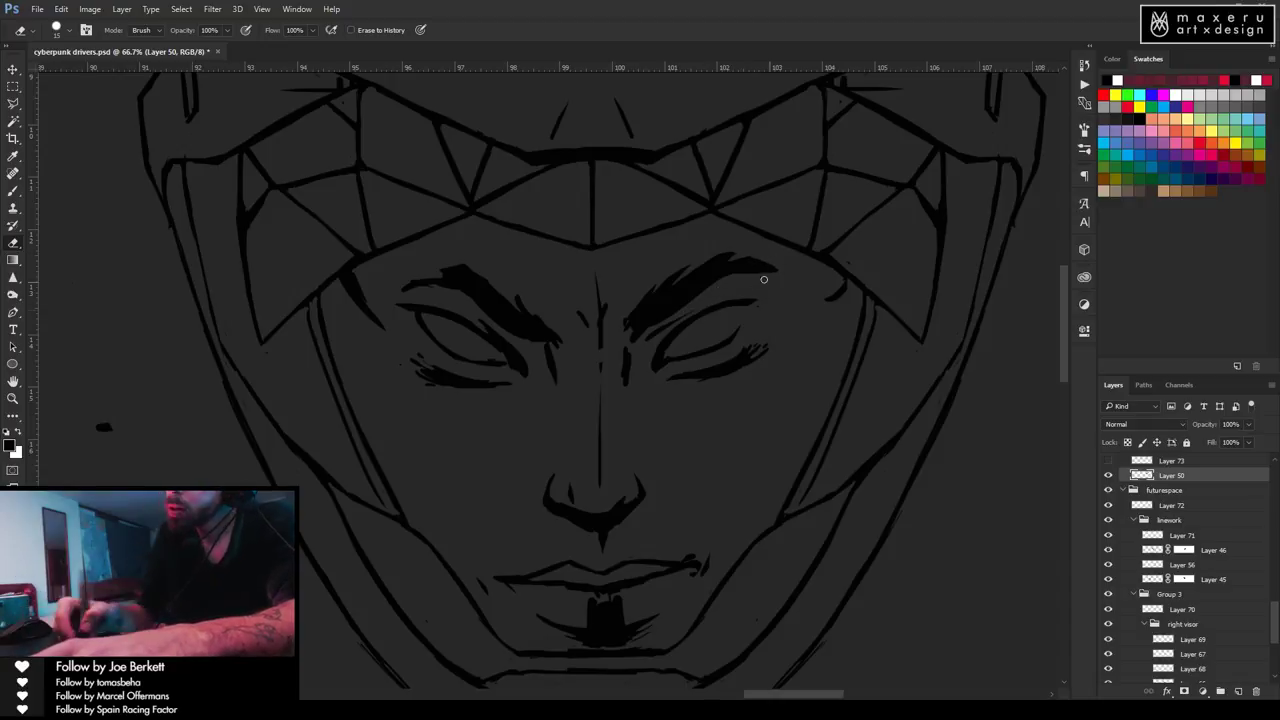
{"action": "key", "text": "b"}
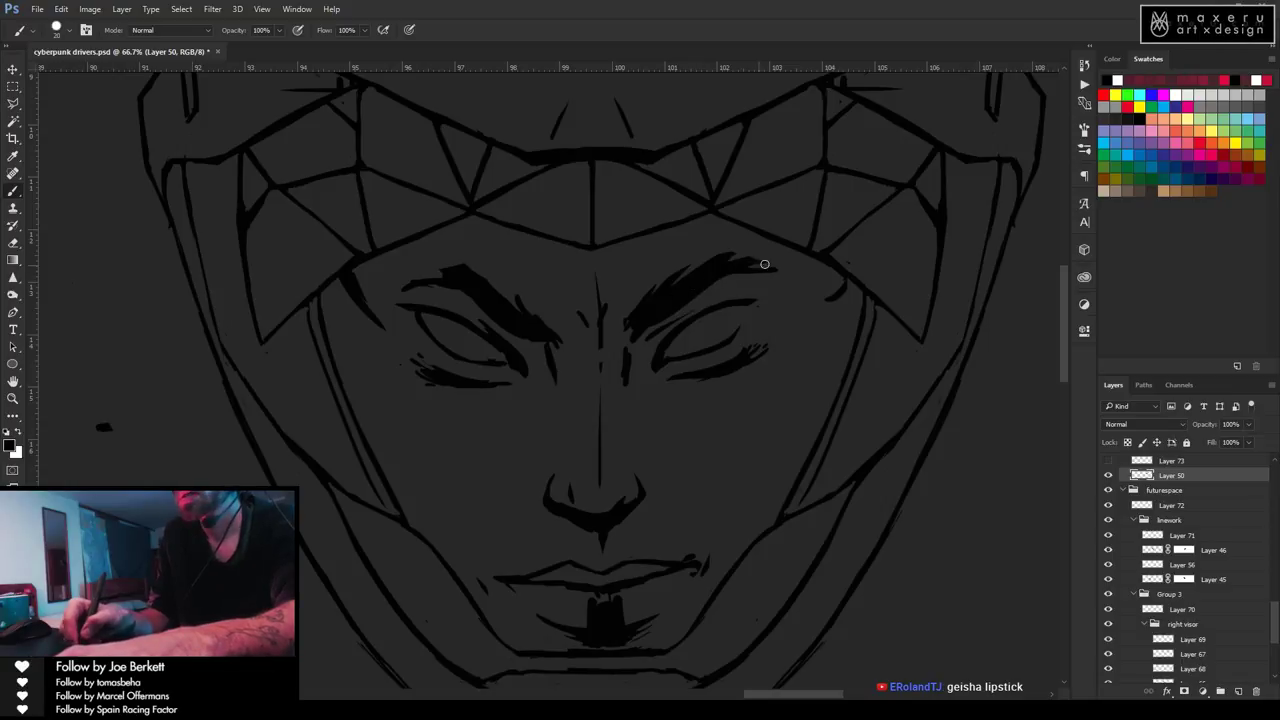
{"action": "key", "text": "e"}
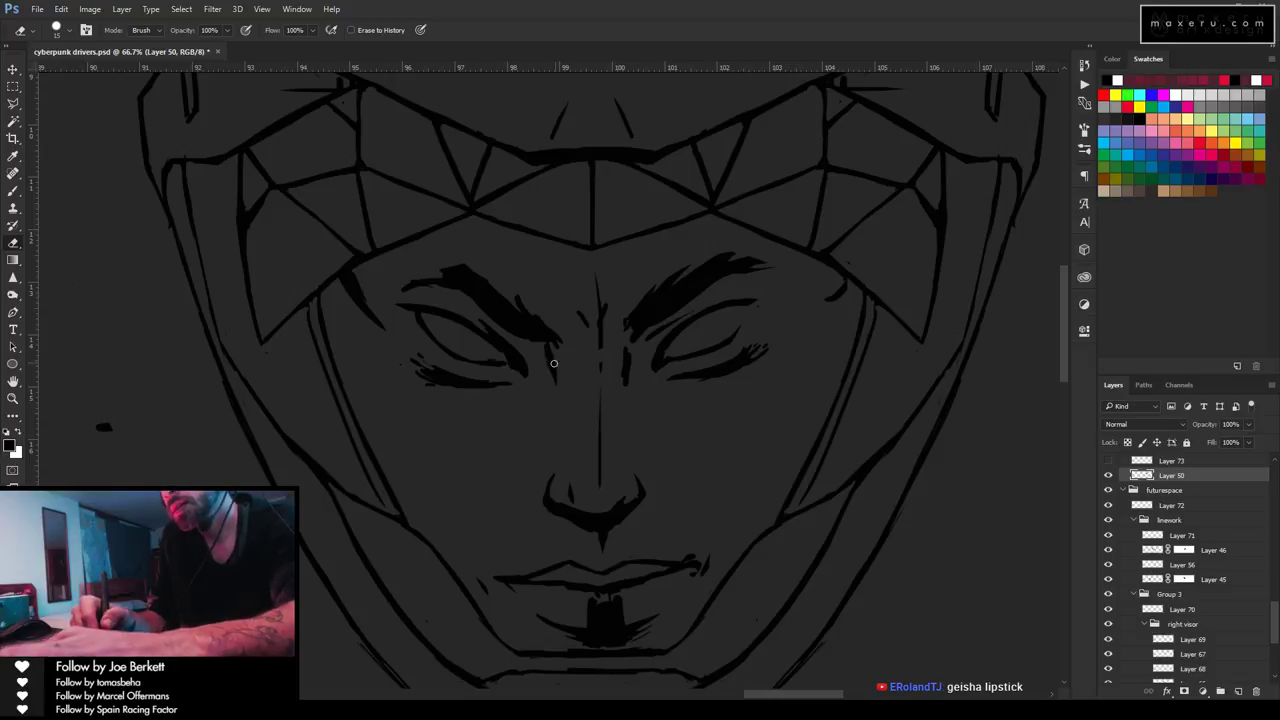
Fill the gaps in the dark block beneath the lower lip so it extends solidly up to the mouth.
{"action": "key", "text": "b"}
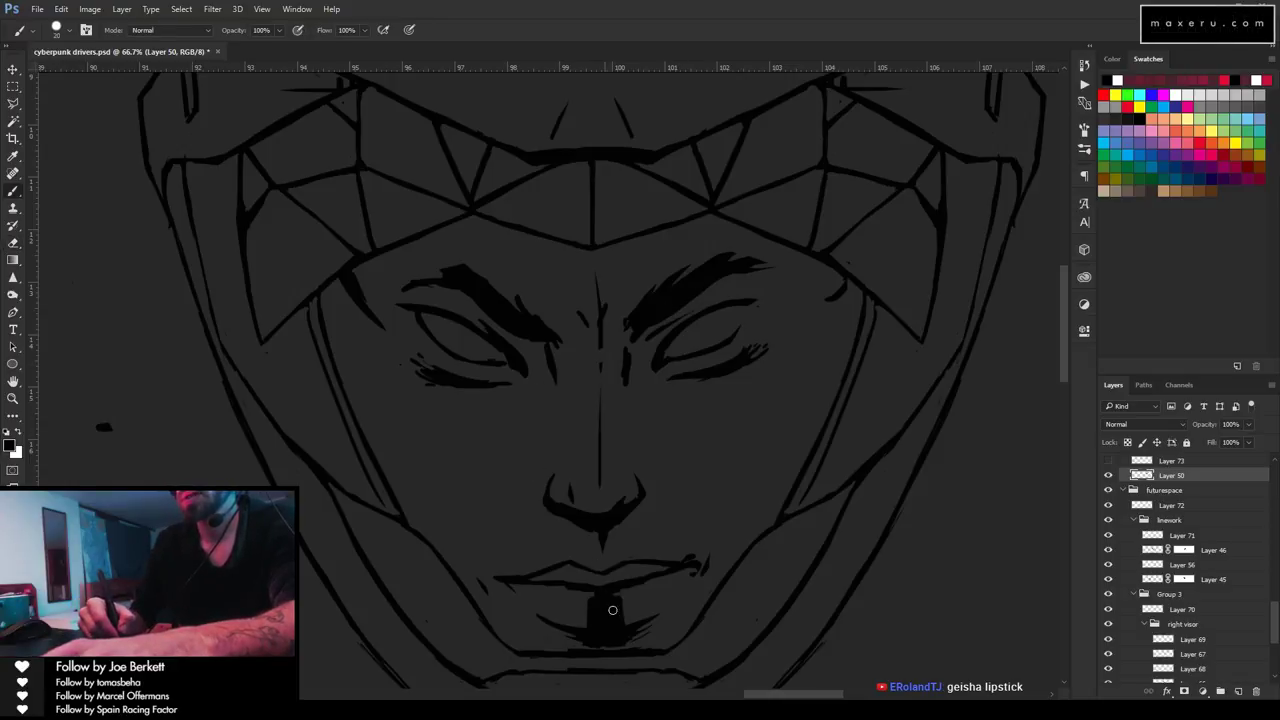
{"action": "left_click_drag", "start_coordinate": [591, 590], "coordinate": [587, 628]}
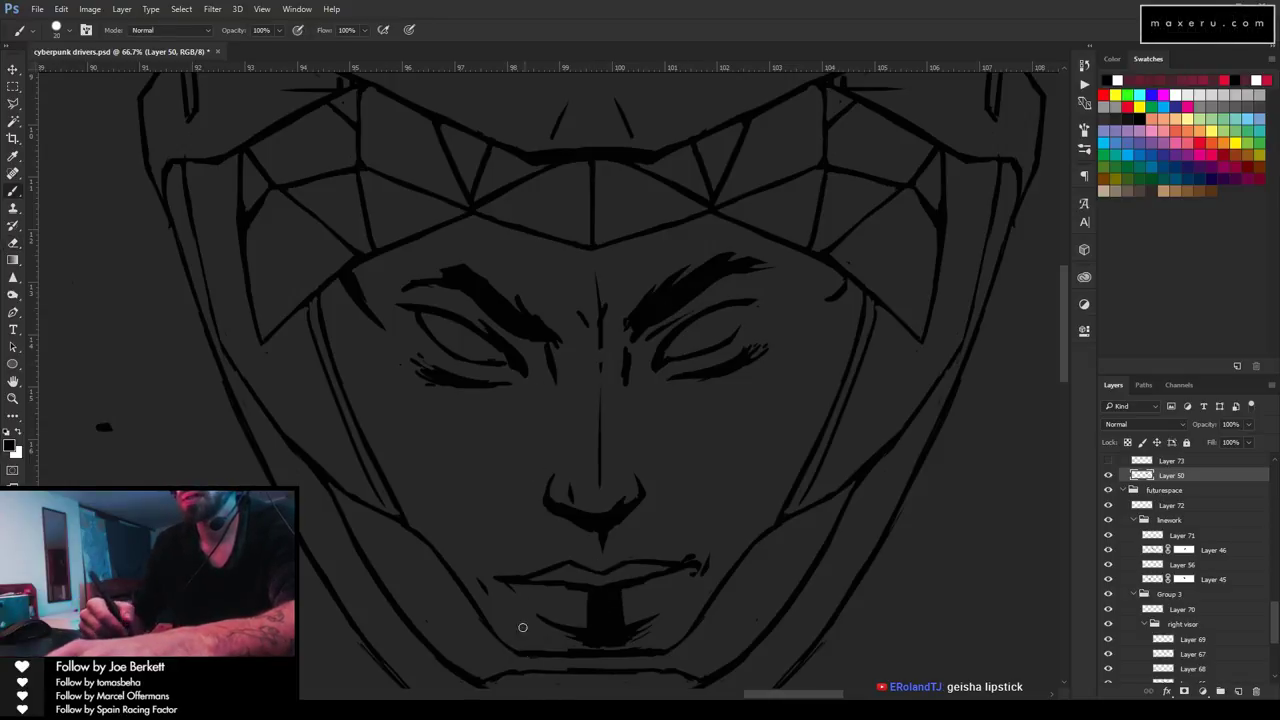
{"action": "key", "text": "e"}
Feather the left eyebrow's upper edge and inner end by alternately erasing and repainting small hair strokes.
{"action": "key", "text": "b"}
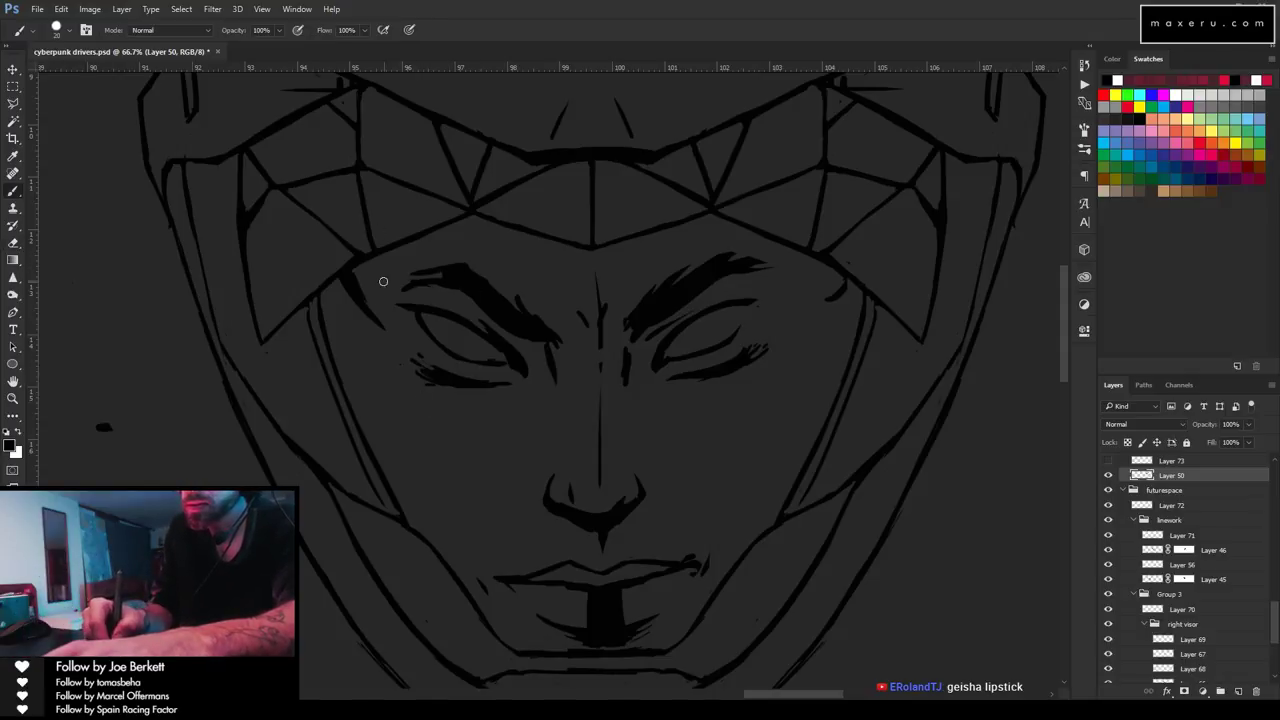
{"action": "key", "text": "e"}
{"action": "key", "text": "b"}
{"action": "key", "text": "e"}
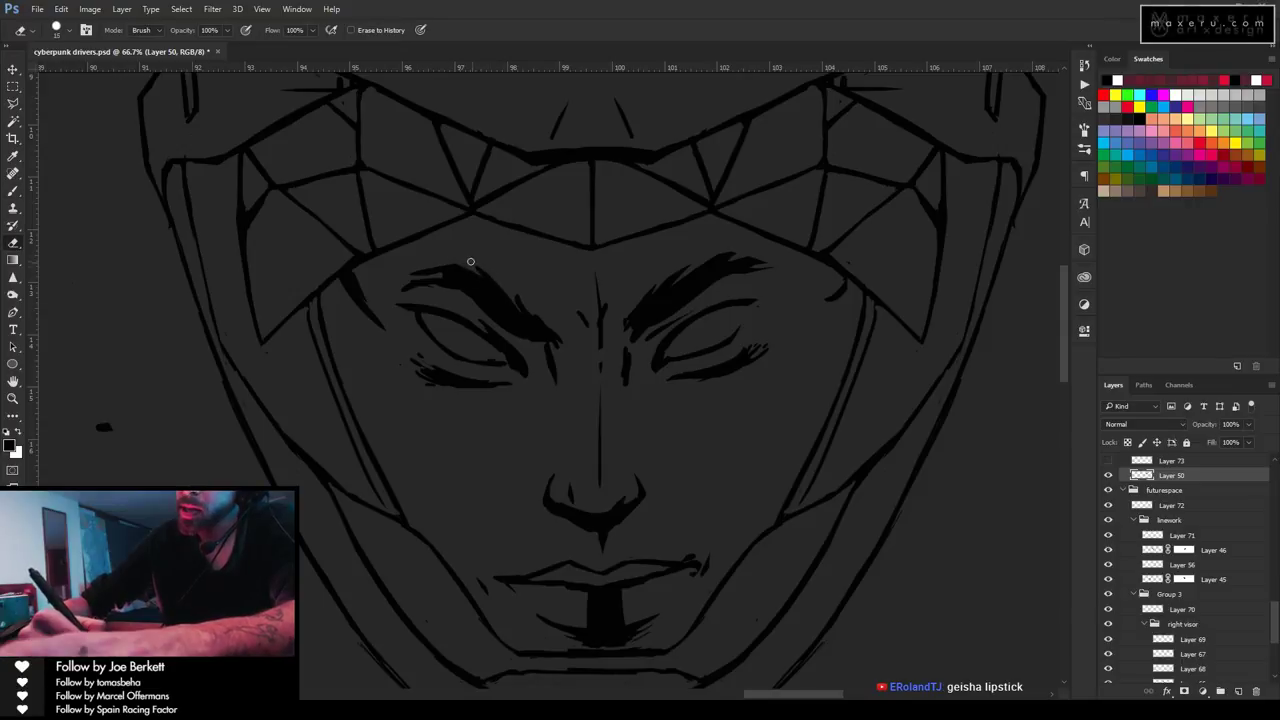
{"action": "key", "text": "b"}
{"action": "key", "text": "e"}
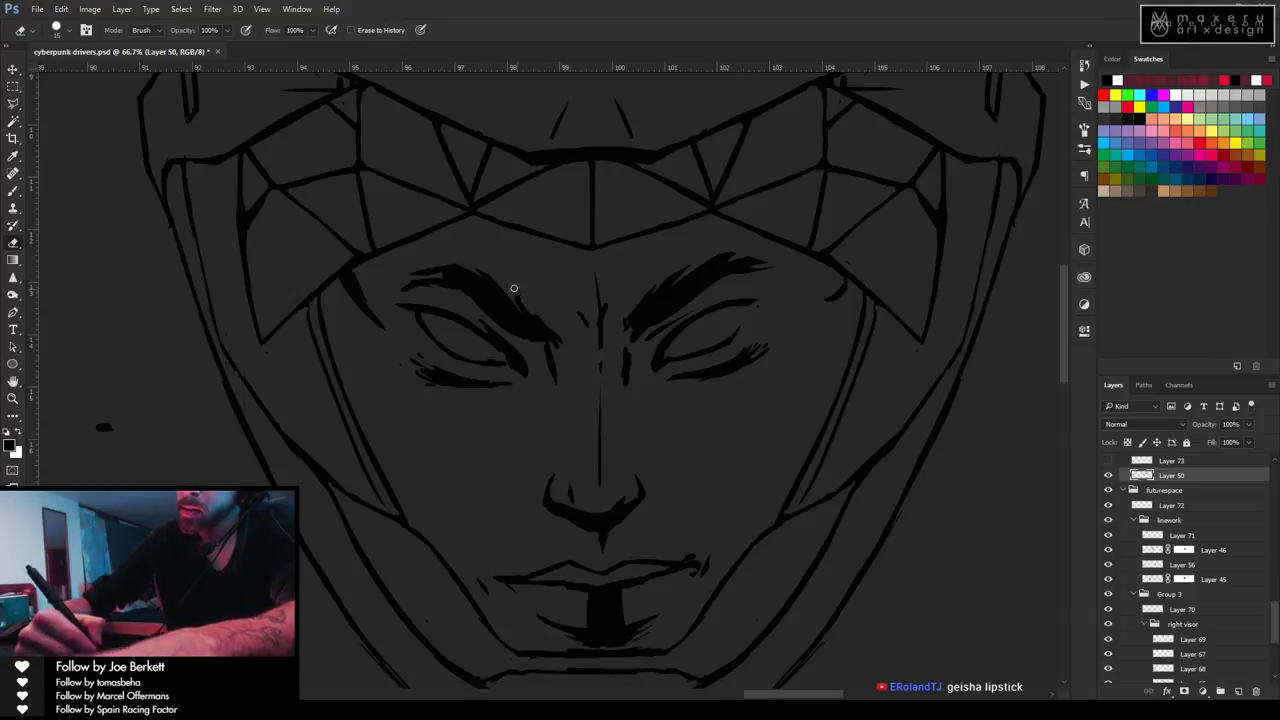
{"action": "key", "text": "b"}
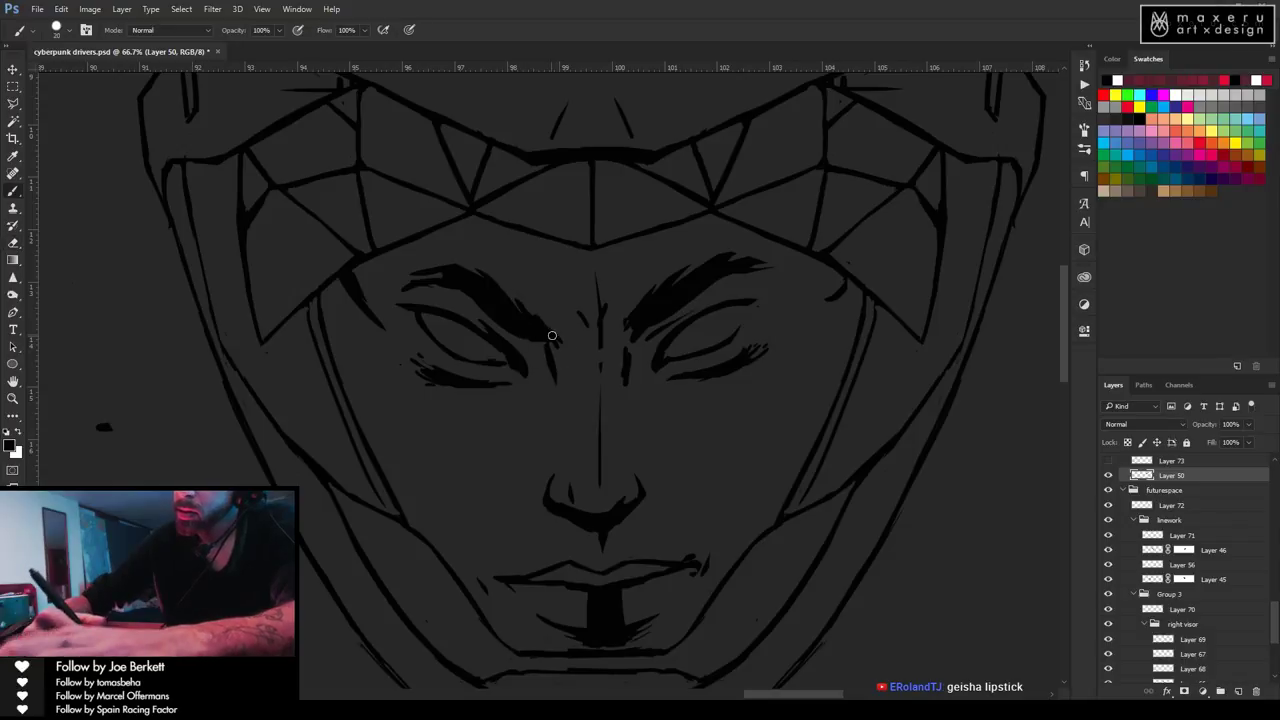
{"action": "key", "text": "e"}
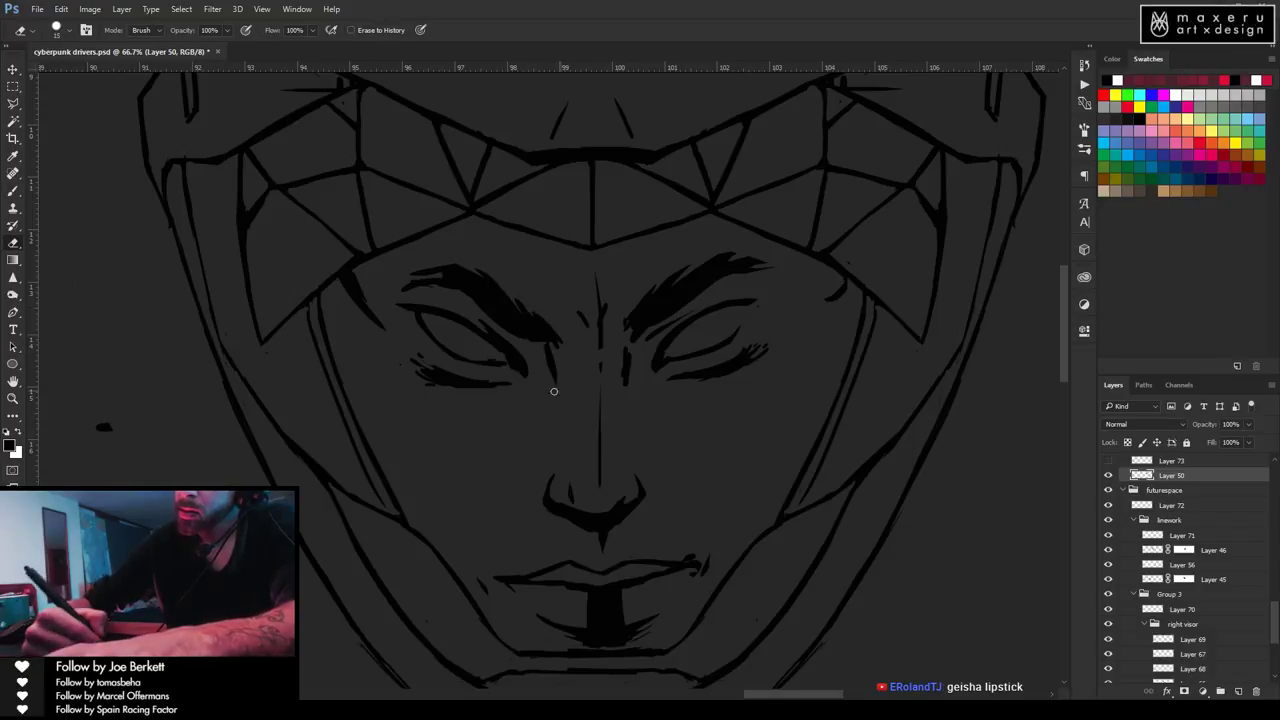
{"action": "key", "text": "b"}
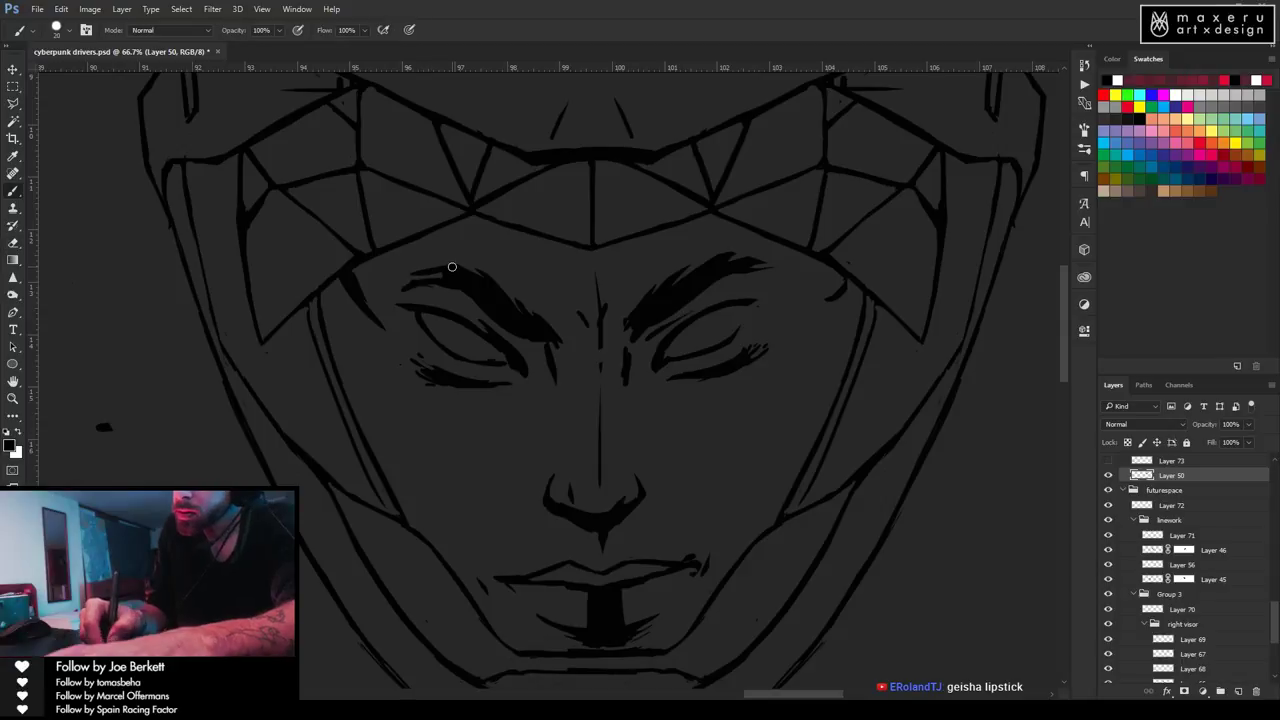
Merge the left eyebrow's split outer end into one tapered shape and add a fine hair stroke above it.
{"action": "key", "text": "e"}
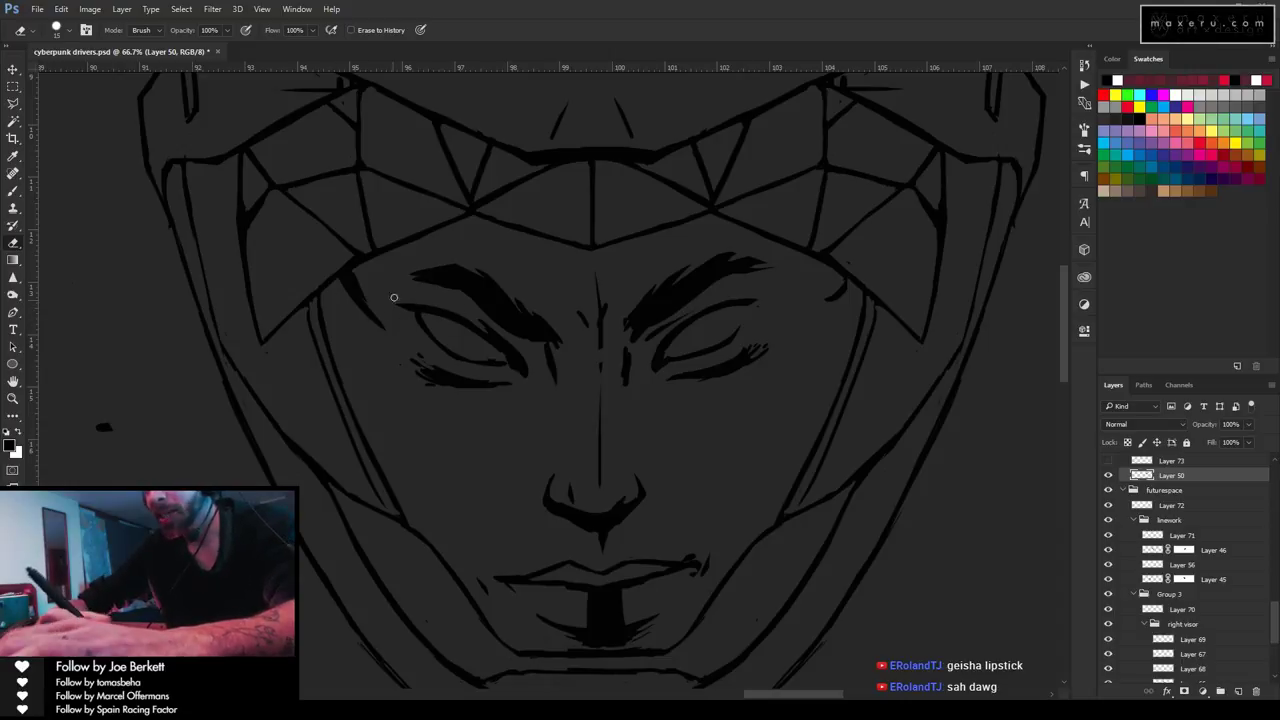
{"action": "key", "text": "b"}
{"action": "mouse_move", "coordinate": [404, 268]}
{"action": "left_mouse_down"}
{"action": "mouse_move", "coordinate": [440, 259]}
{"action": "mouse_move", "coordinate": [416, 265]}
{"action": "left_mouse_up"}
{"action": "key", "text": "e"}
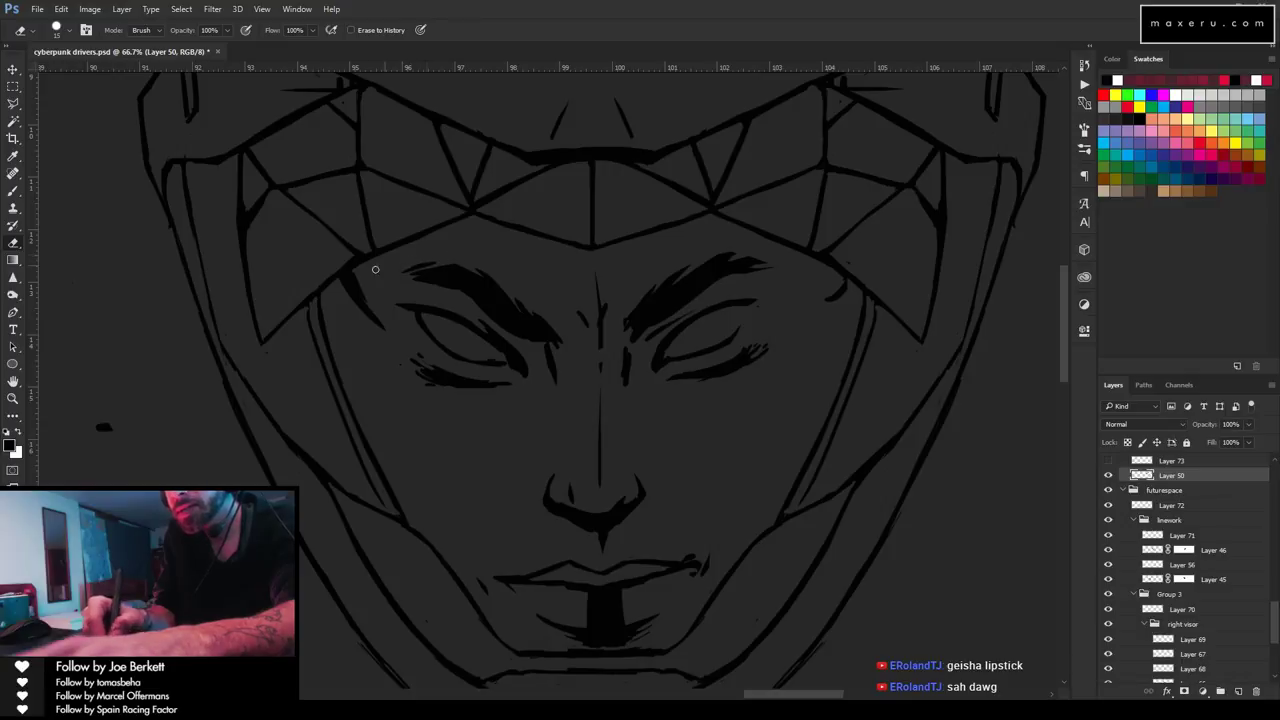
Separate the frown marks between the eyebrows and slim the short shadow stroke beside the right eye's inner corner.
{"action": "key", "text": "z"}
{"action": "left_click_drag", "start_coordinate": [641, 370], "coordinate": [597, 455]}
{"action": "left_click", "coordinate": [674, 368]}
{"action": "left_click", "coordinate": [672, 371]}
{"action": "key", "text": "e"}
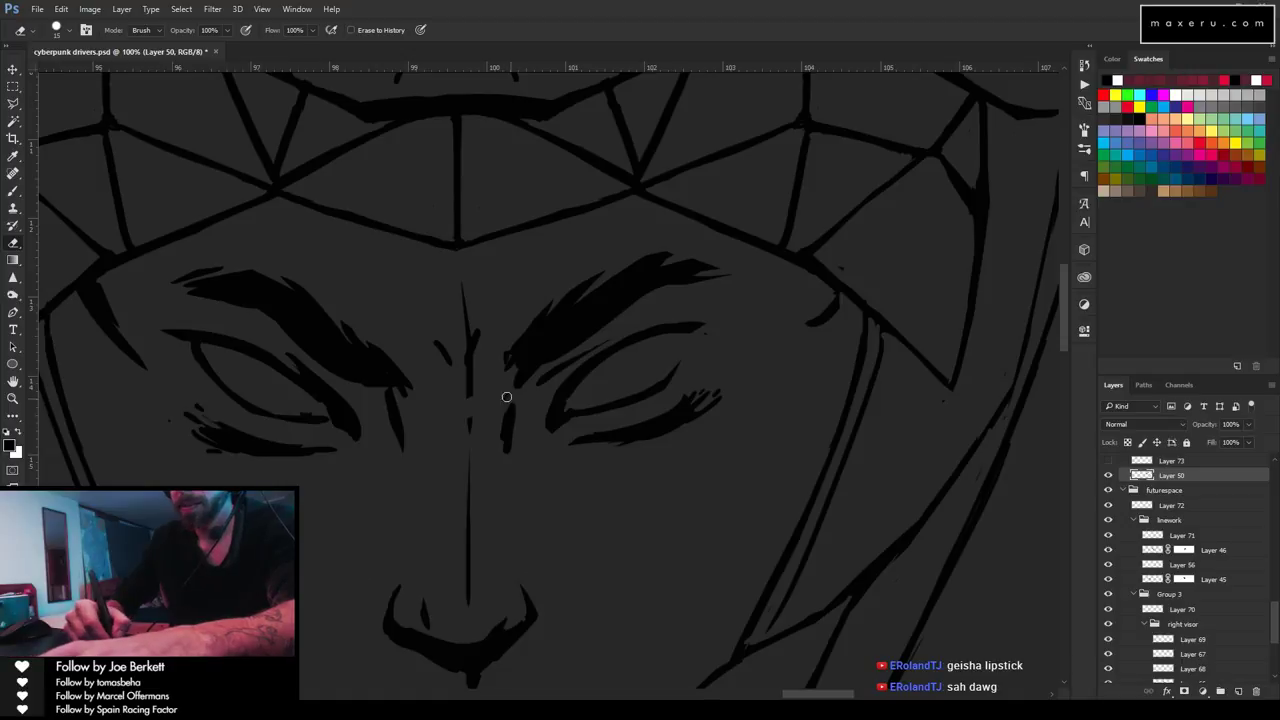
{"action": "key", "text": "b"}
{"action": "key", "text": "e"}
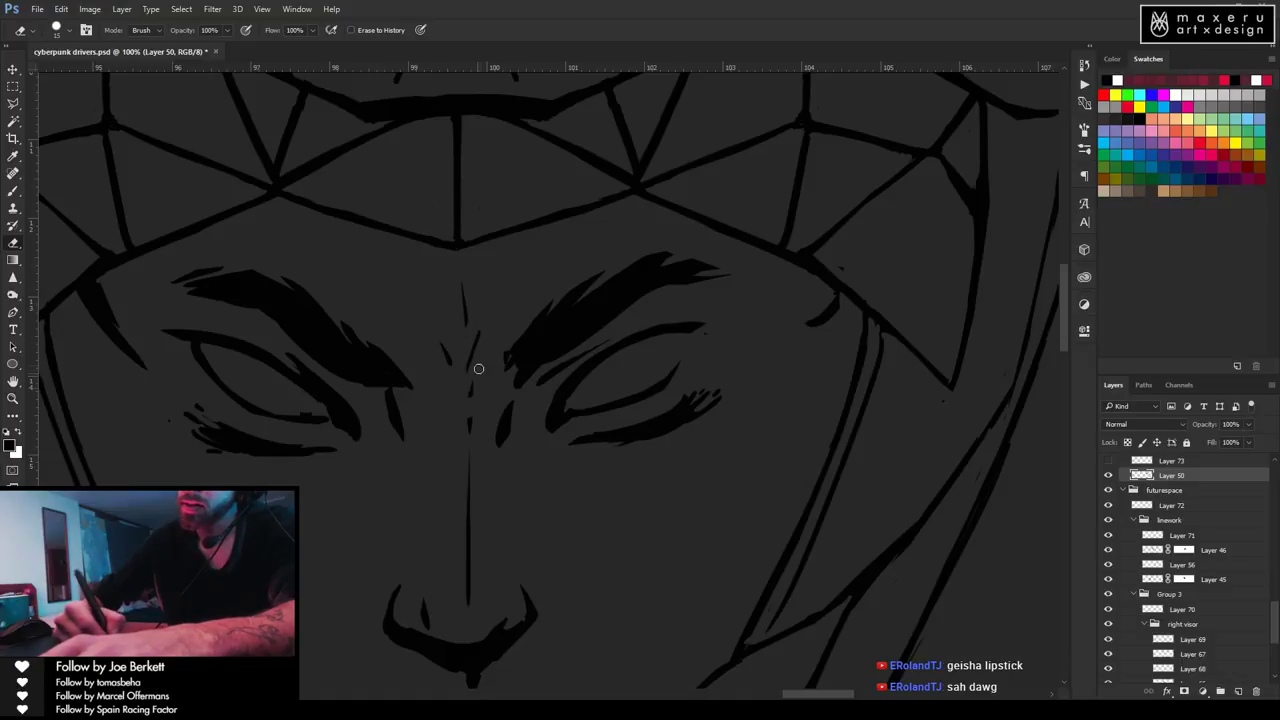
Add a short stroke beside the left eye's inner corner and erase the leftover fragments above the nose line.
{"action": "key", "text": "b"}
{"action": "left_click_drag", "start_coordinate": [408, 400], "coordinate": [425, 430]}
{"action": "key", "text": "e"}
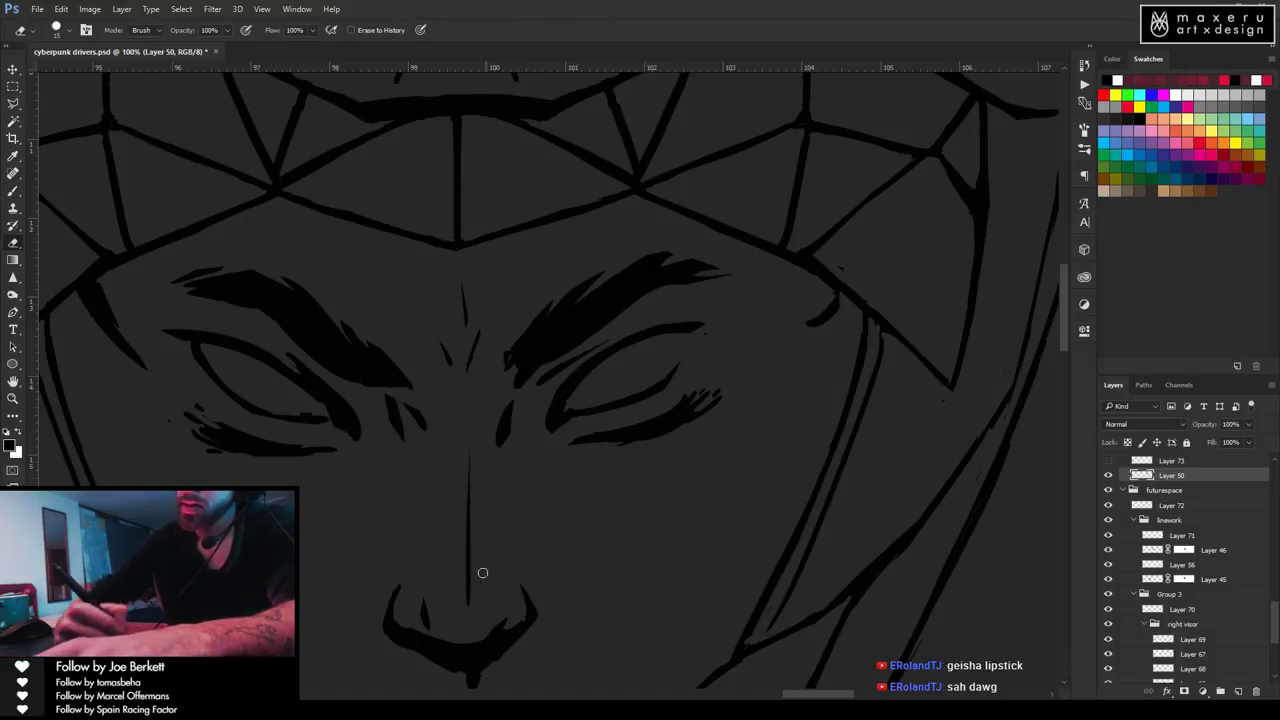
Save the cyberpunk drivers.psd document with the refined eyebrows and nose bridge.
{"action": "key", "text": "z"}
{"action": "left_click", "coordinate": [490, 476], "text": "alt"}
{"action": "left_click", "coordinate": [494, 481], "text": "alt"}
{"action": "left_click", "coordinate": [557, 517], "text": "alt"}
{"action": "left_click", "coordinate": [557, 517], "text": "alt"}
{"action": "key", "text": "ctrl+s"}
Select the left eye and eyebrow with the Polygonal Lasso, shift them slightly toward the nose, and deselect.
{"action": "left_click", "coordinate": [506, 520]}
{"action": "left_click", "coordinate": [511, 521]}
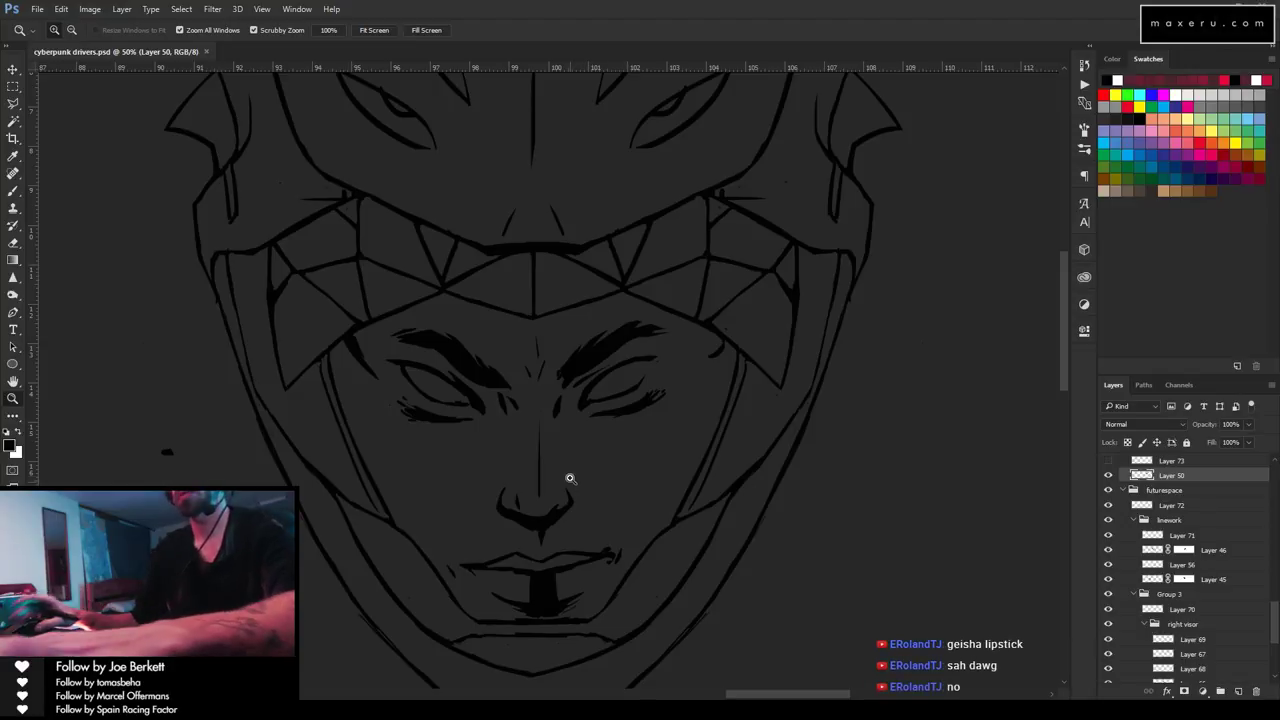
{"action": "key", "text": "l"}
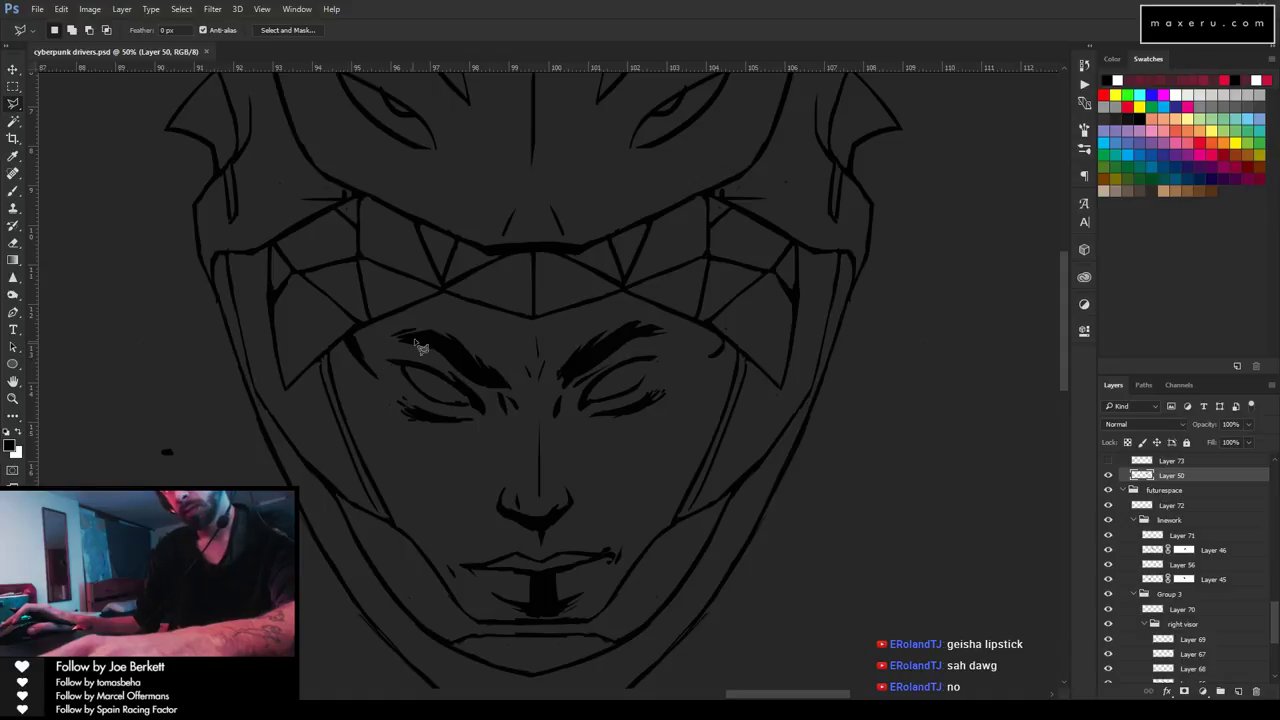
{"action": "left_click", "coordinate": [382, 322]}
{"action": "left_click", "coordinate": [463, 315]}
{"action": "left_click", "coordinate": [526, 390]}
{"action": "left_click", "coordinate": [525, 423]}
{"action": "left_click", "coordinate": [438, 455]}
{"action": "left_click", "coordinate": [386, 425]}
{"action": "double_click", "coordinate": [386, 366]}
{"action": "left_click_drag", "start_coordinate": [457, 380], "coordinate": [461, 383]}
{"action": "key", "text": "ctrl+shift+s"}
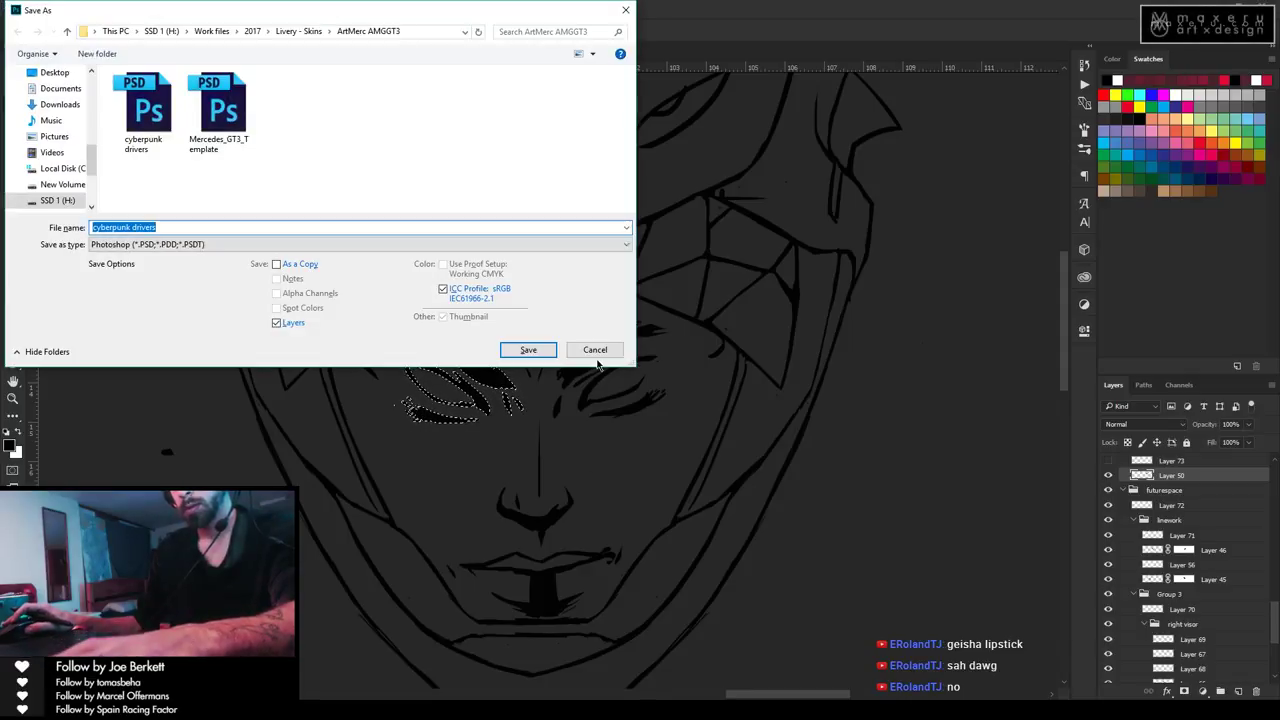
{"action": "left_click", "coordinate": [595, 350]}
{"action": "key", "text": "ctrl+d"}
Check the whole helmeted head at 12.5% zoom and save the document.
{"action": "key", "text": "z"}
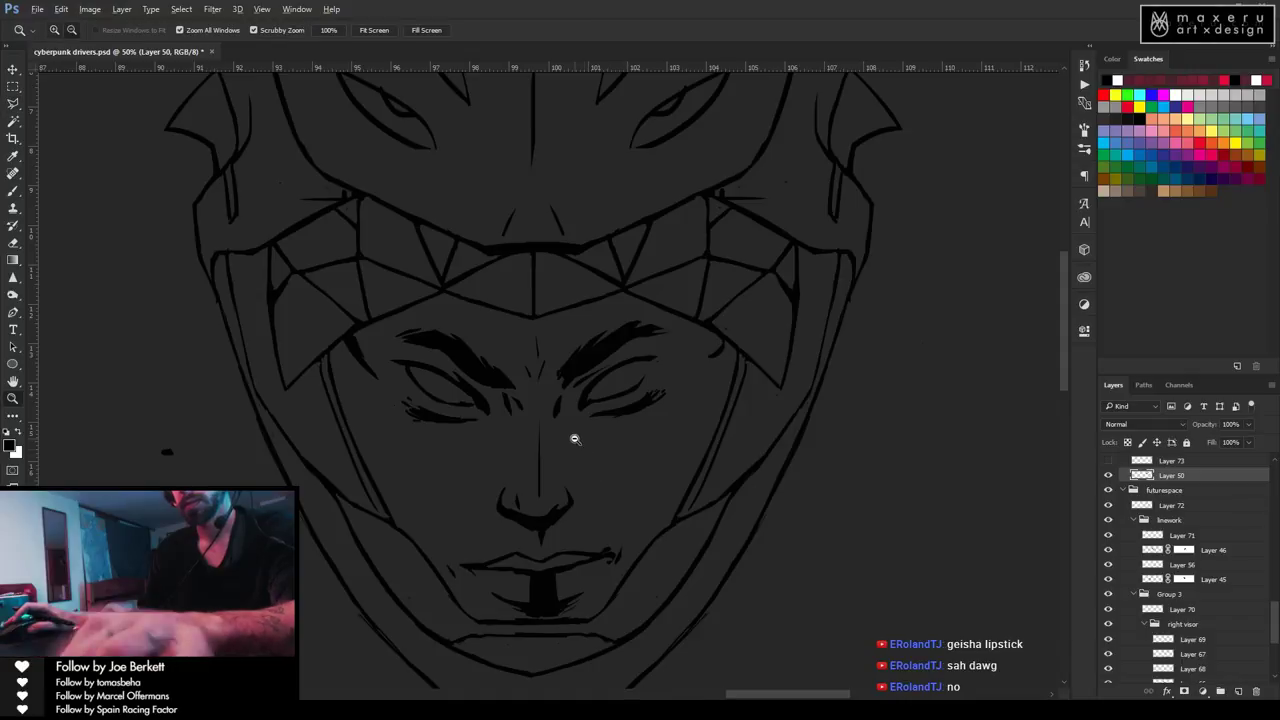
{"action": "left_click", "coordinate": [576, 441], "text": "alt"}
{"action": "left_click", "coordinate": [576, 441], "text": "alt"}
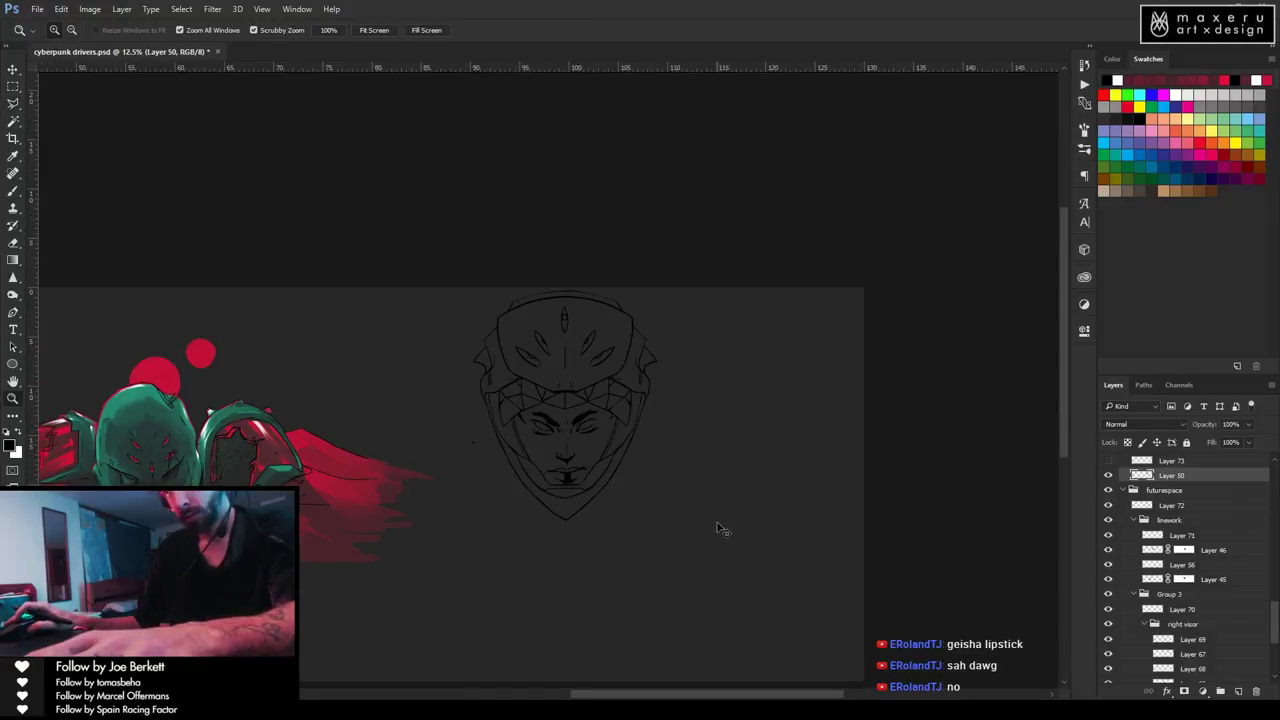
{"action": "key", "text": "ctrl+s"}
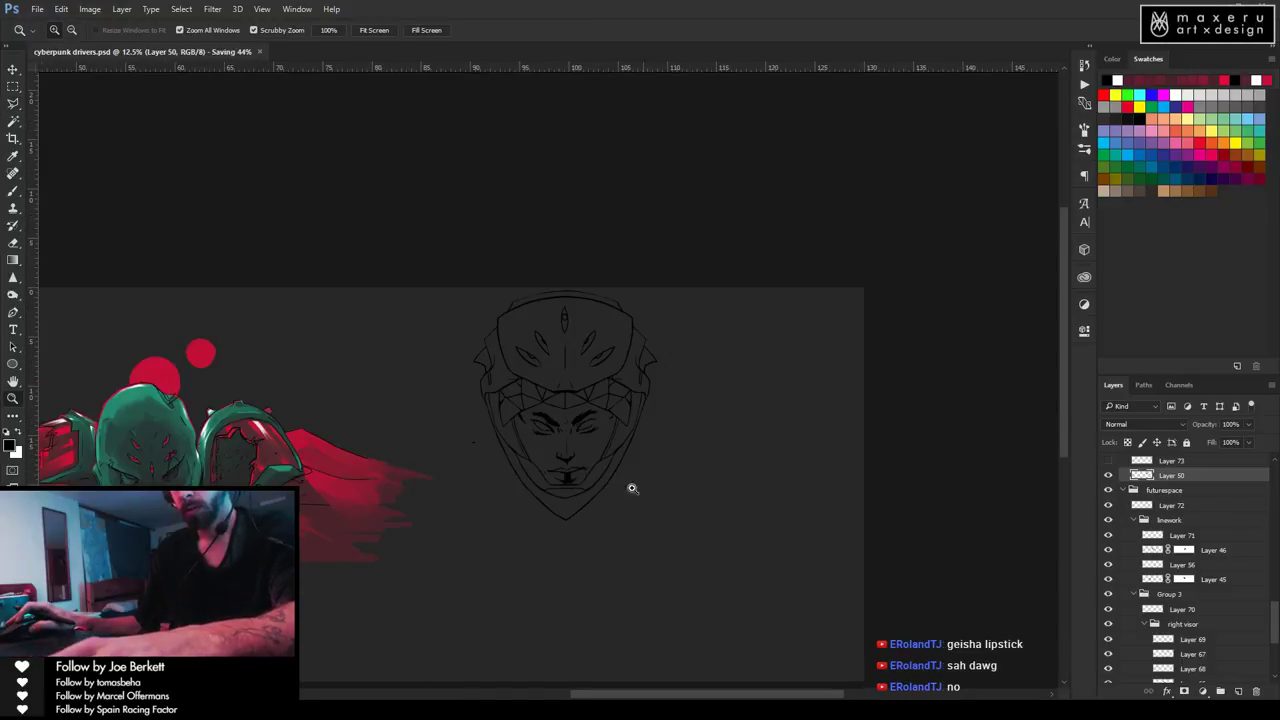
Undo a trial stroke down the right cheek and add a new layer above Layer 50.
{"action": "left_click", "coordinate": [601, 448]}
{"action": "left_click", "coordinate": [601, 449]}
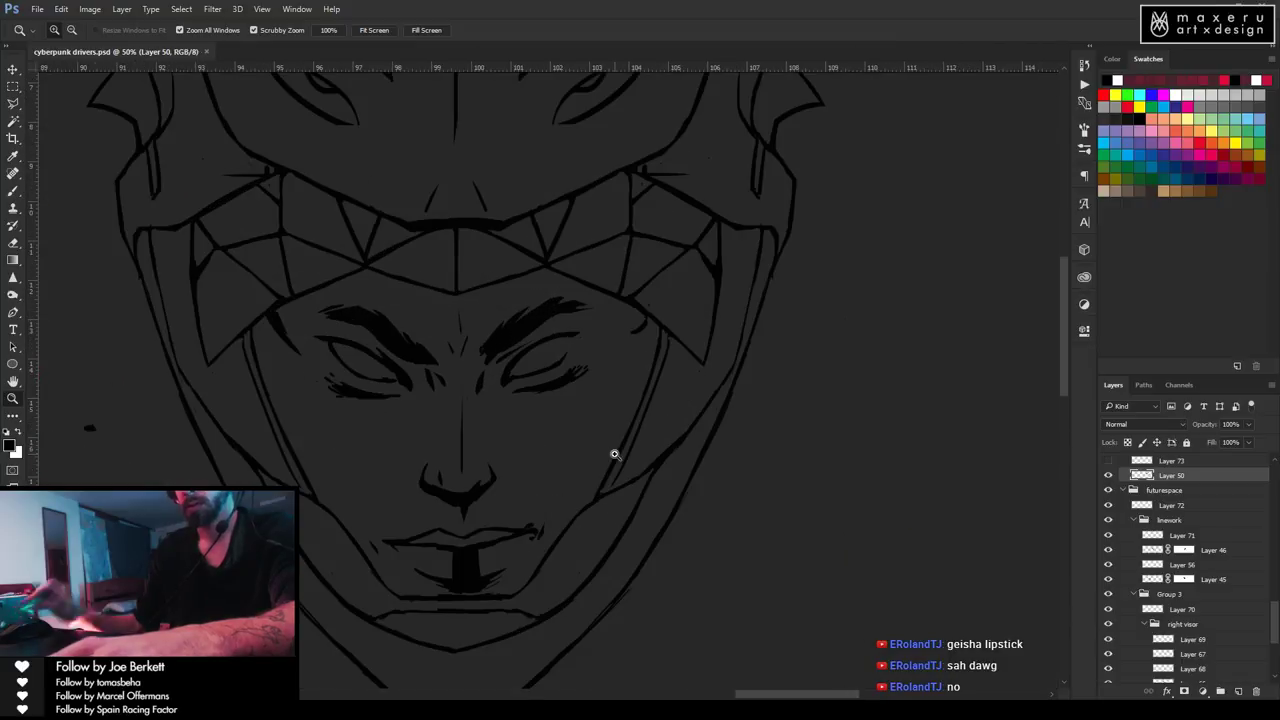
{"action": "key", "text": "b"}
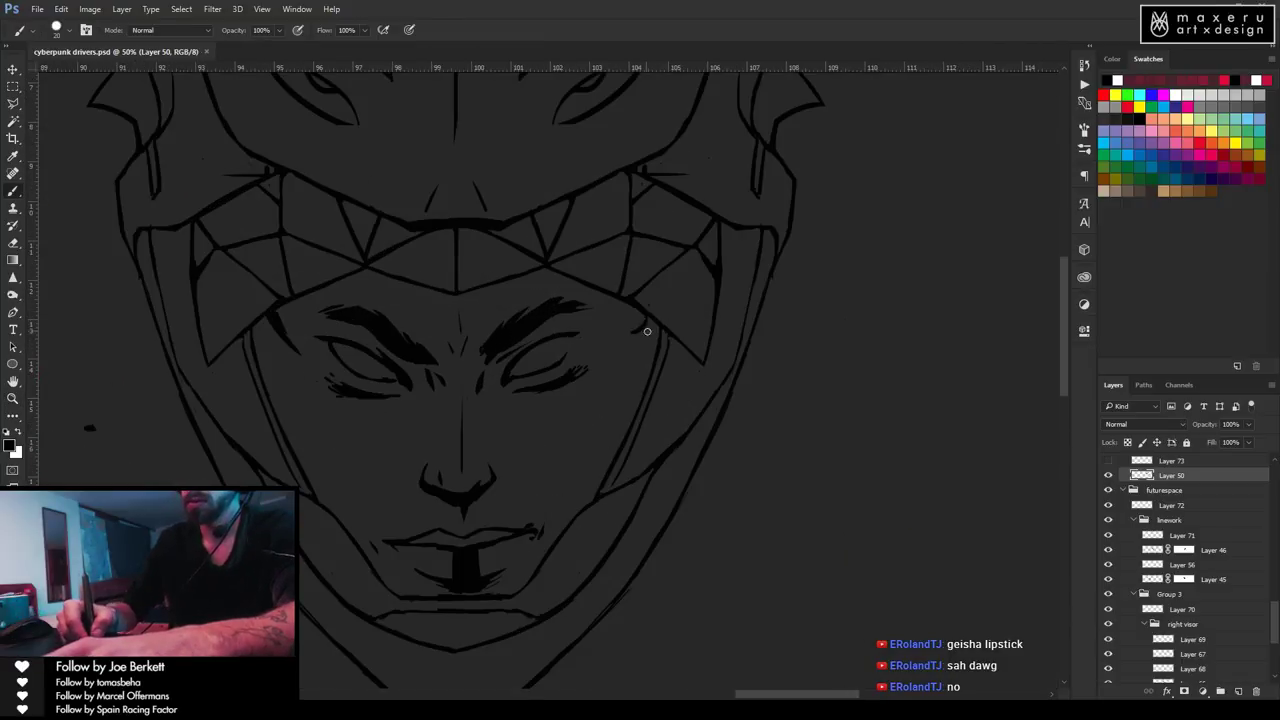
{"action": "left_click_drag", "start_coordinate": [646, 326], "coordinate": [560, 488]}
{"action": "key", "text": "ctrl+z"}
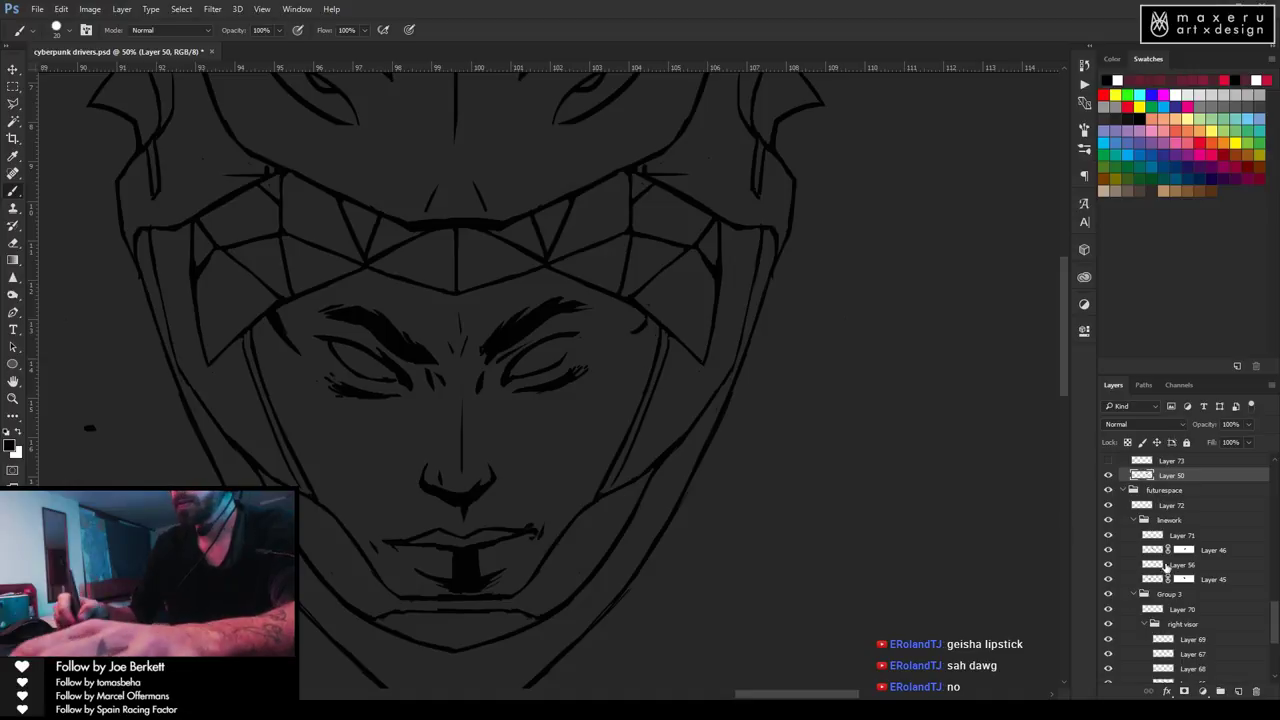
{"action": "left_click", "coordinate": [1238, 691]}
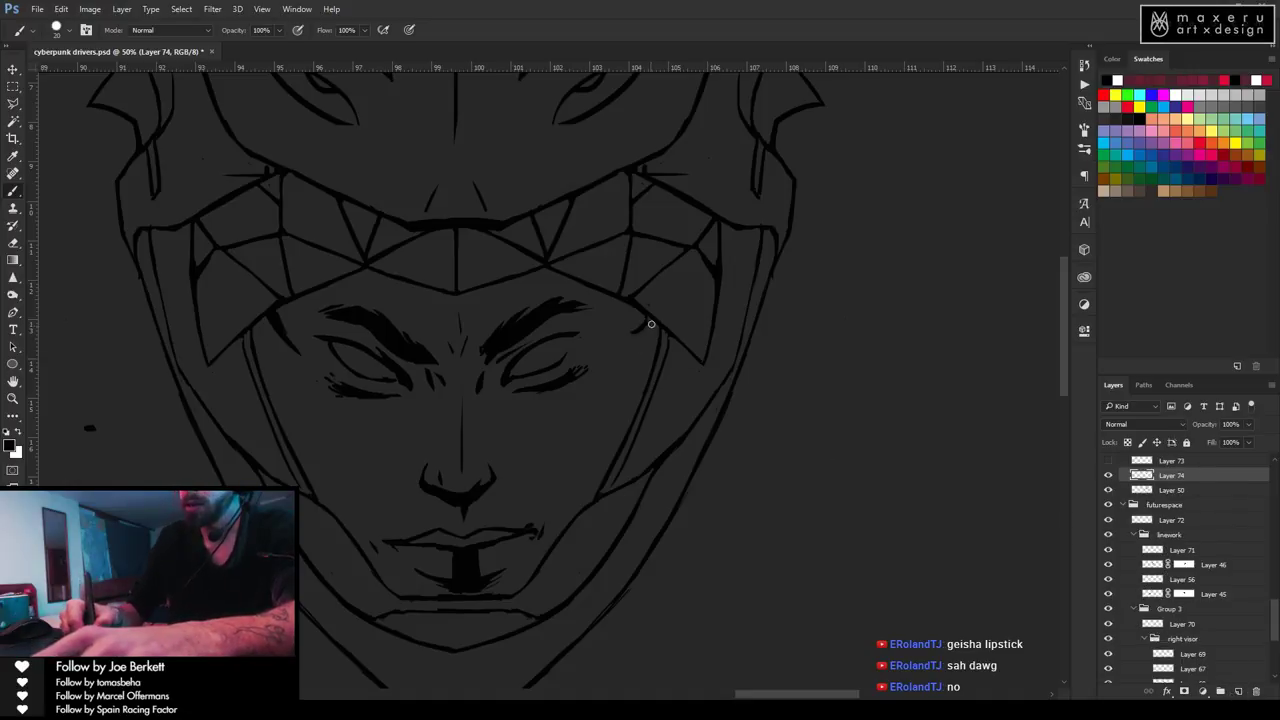
Try sketching long cheek contour strokes on the right side and a temple stroke on the left, and undo them.
{"action": "left_click_drag", "start_coordinate": [620, 380], "coordinate": [545, 490]}
{"action": "left_click_drag", "start_coordinate": [646, 366], "coordinate": [575, 448]}
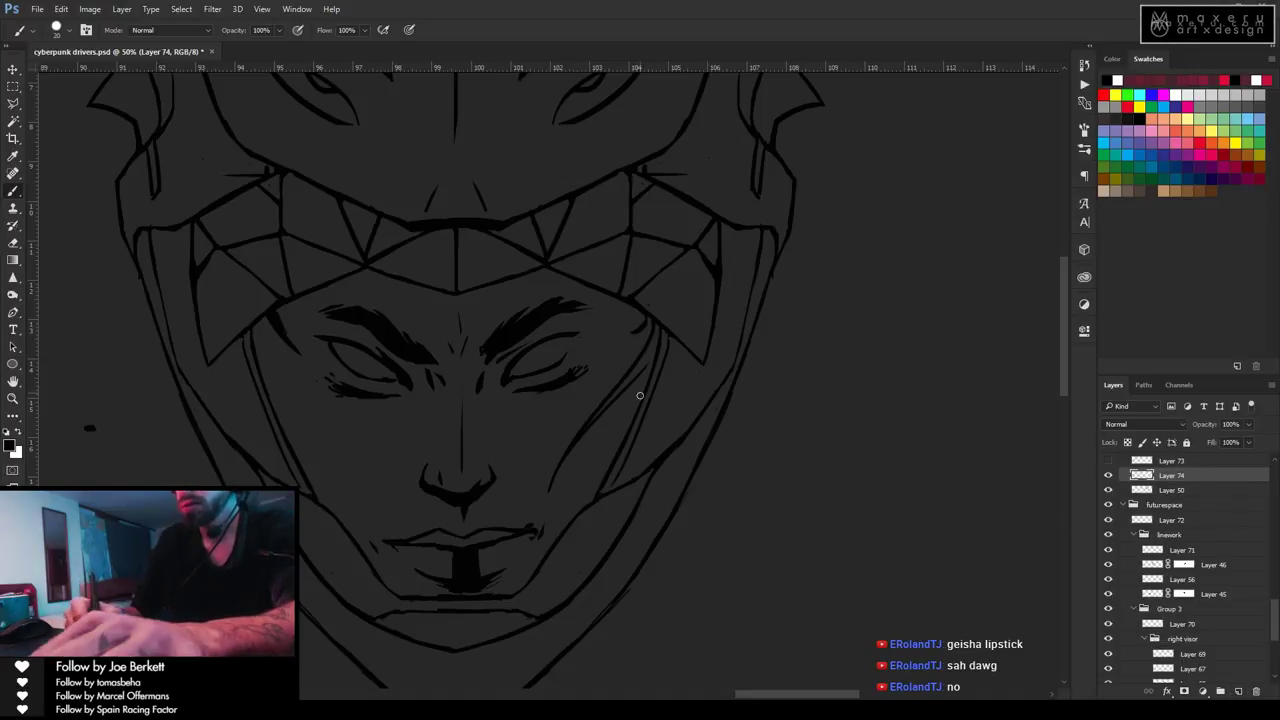
{"action": "mouse_move", "coordinate": [655, 348]}
{"action": "left_mouse_down"}
{"action": "mouse_move", "coordinate": [556, 532]}
{"action": "mouse_move", "coordinate": [606, 449]}
{"action": "mouse_move", "coordinate": [582, 508]}
{"action": "left_mouse_up"}
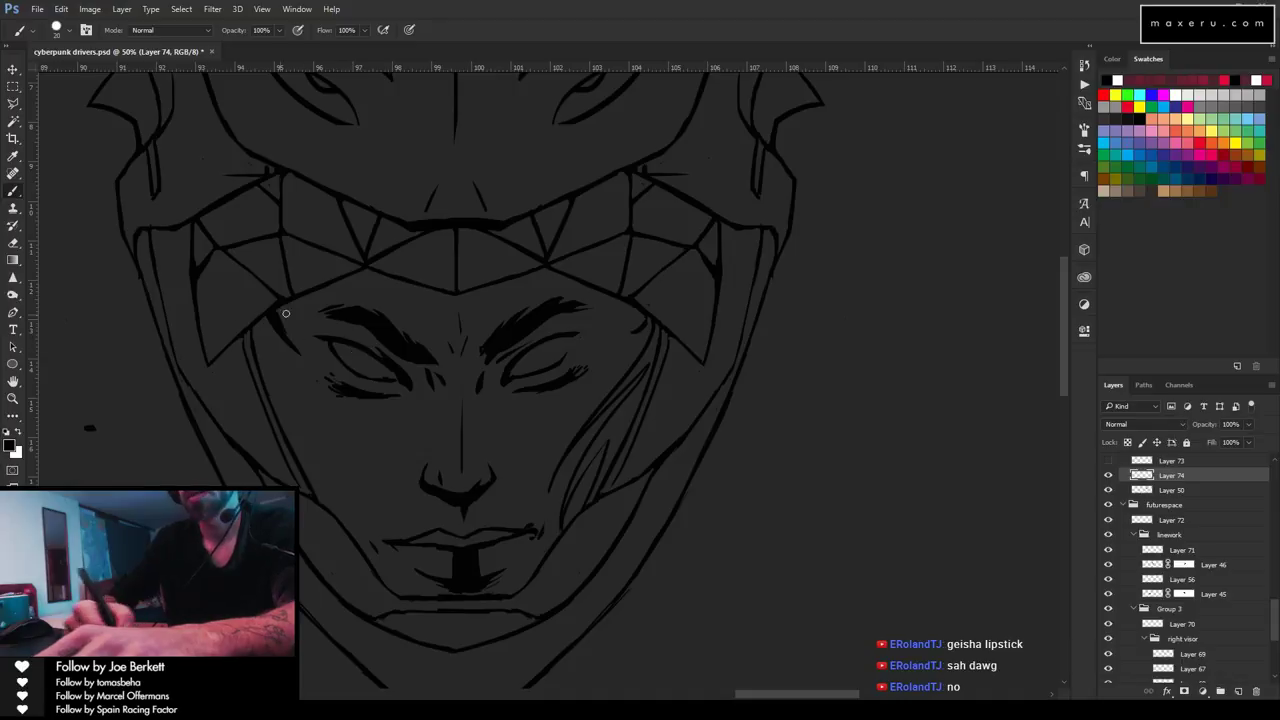
{"action": "left_click_drag", "start_coordinate": [266, 310], "coordinate": [294, 396]}
{"action": "key", "text": "ctrl+alt+z"}
{"action": "key", "text": "ctrl+alt+z"}
{"action": "key", "text": "ctrl+alt+z"}
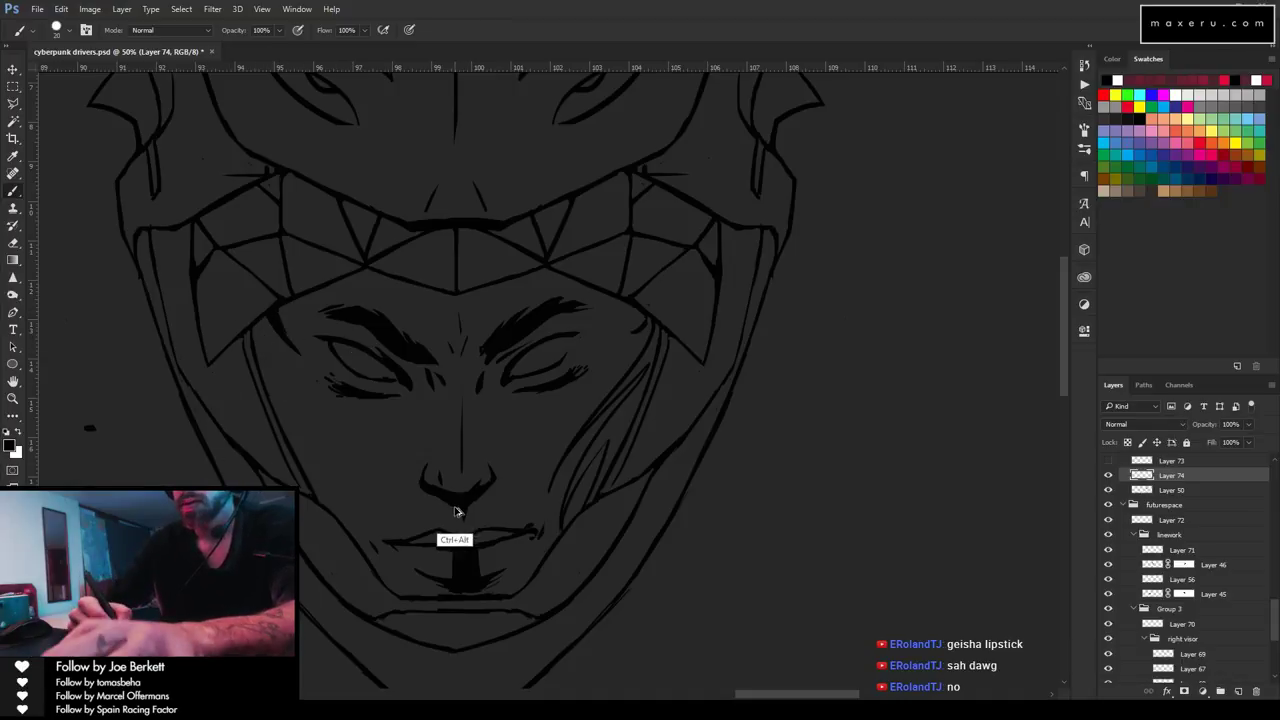
{"action": "key", "text": "ctrl+alt+z"}
{"action": "key", "text": "ctrl+alt+z"}
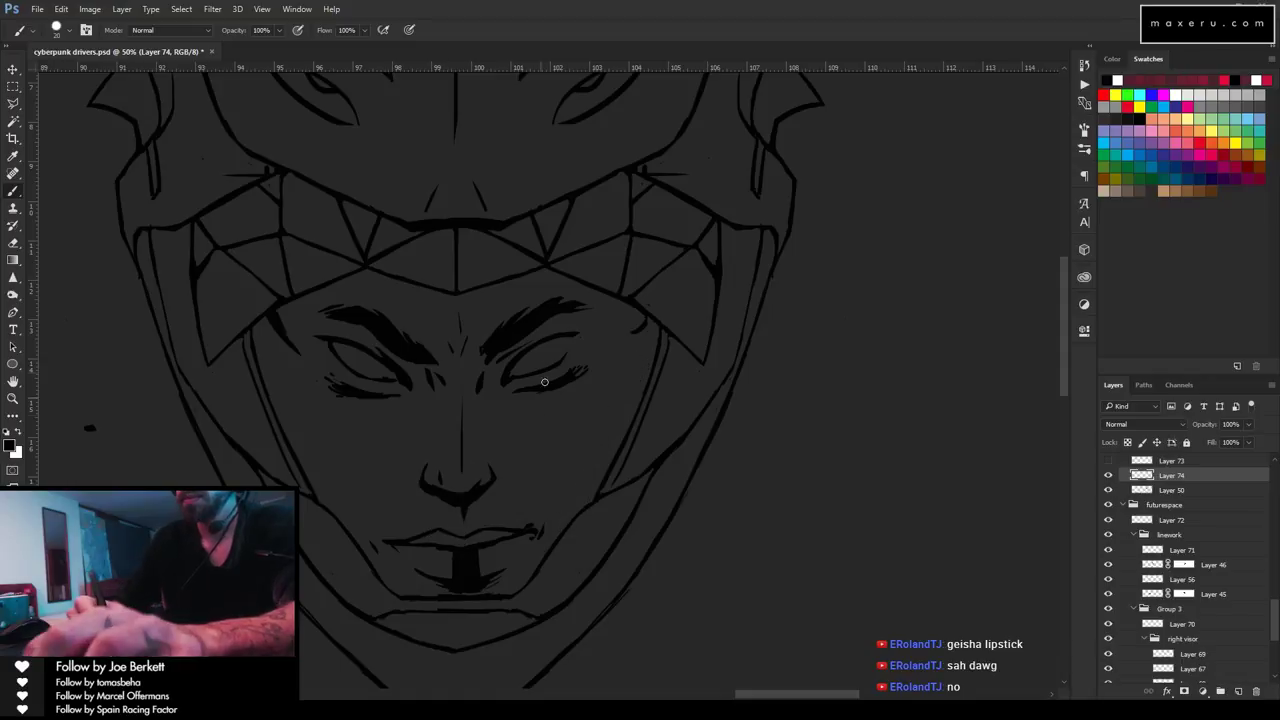
Erase the small hooked stroke at the right temple beneath the visor edge on Layer 50.
{"action": "key", "text": "e"}
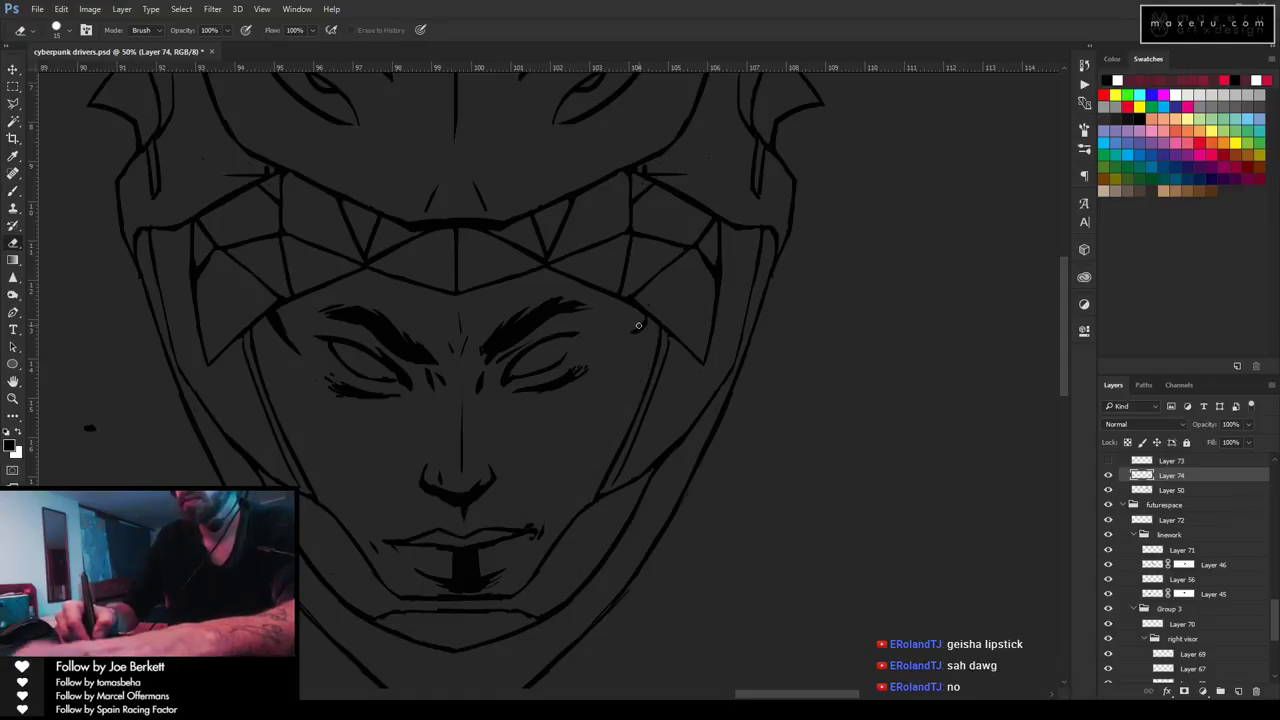
{"action": "key", "text": "alt+bracketleft"}
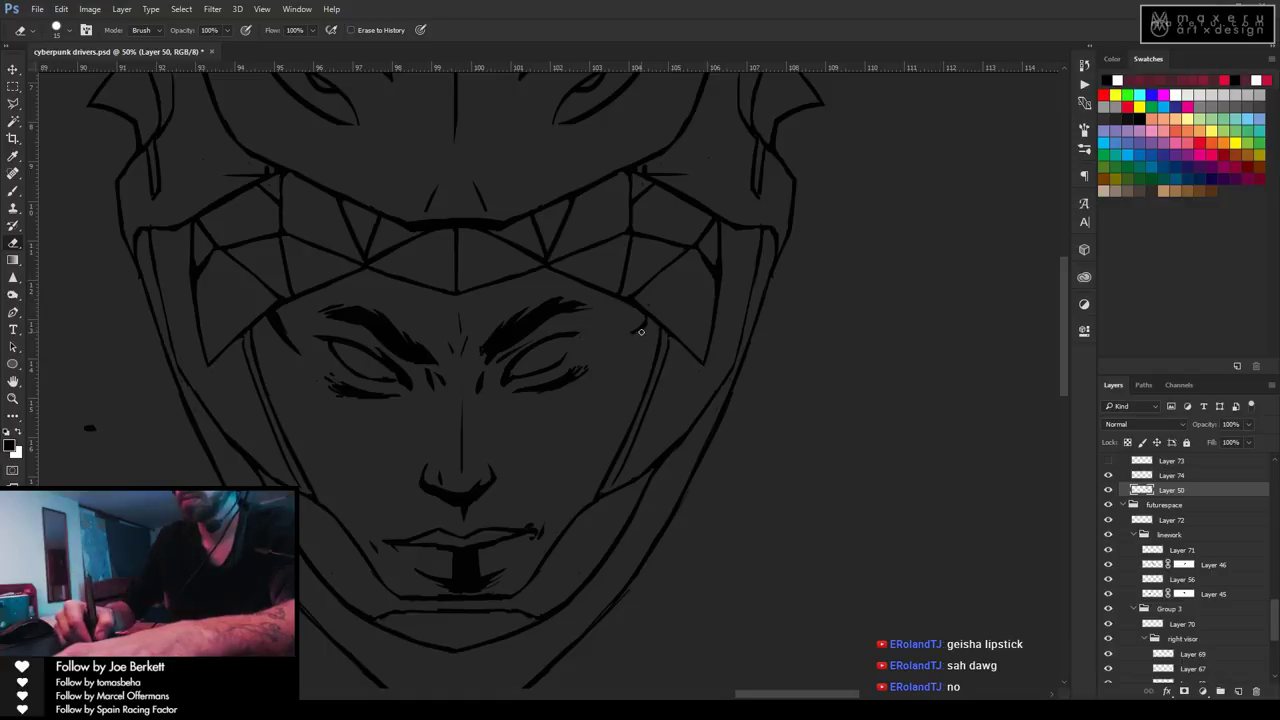
{"action": "key", "text": "b"}
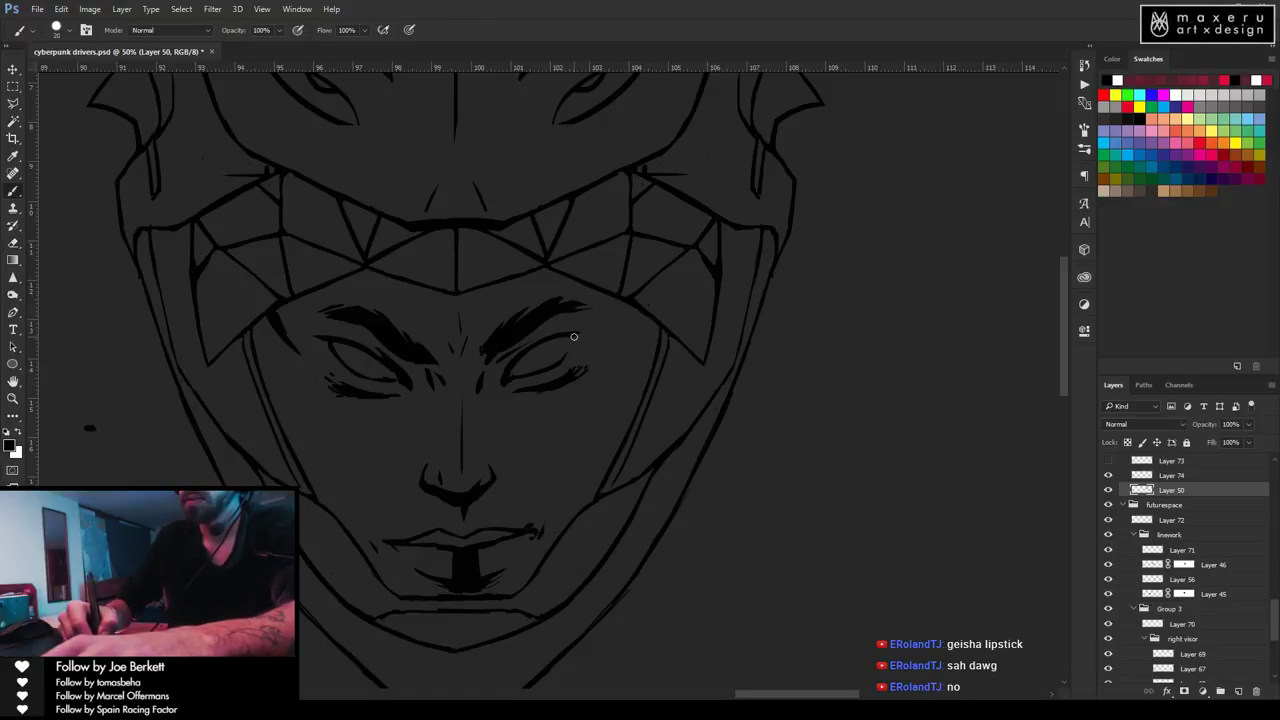
Touch up the line work at the outer corner of the right eye on Layer 50 and save the document.
{"action": "key", "text": "e"}
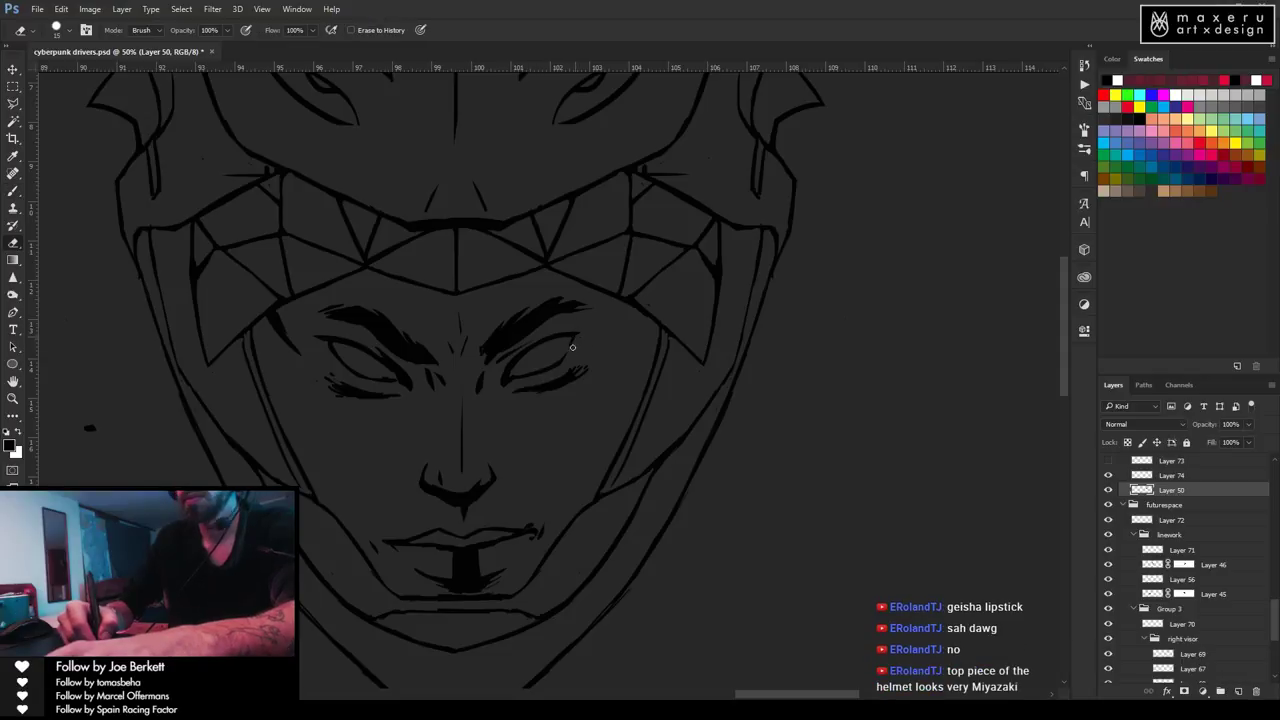
{"action": "key", "text": "z"}
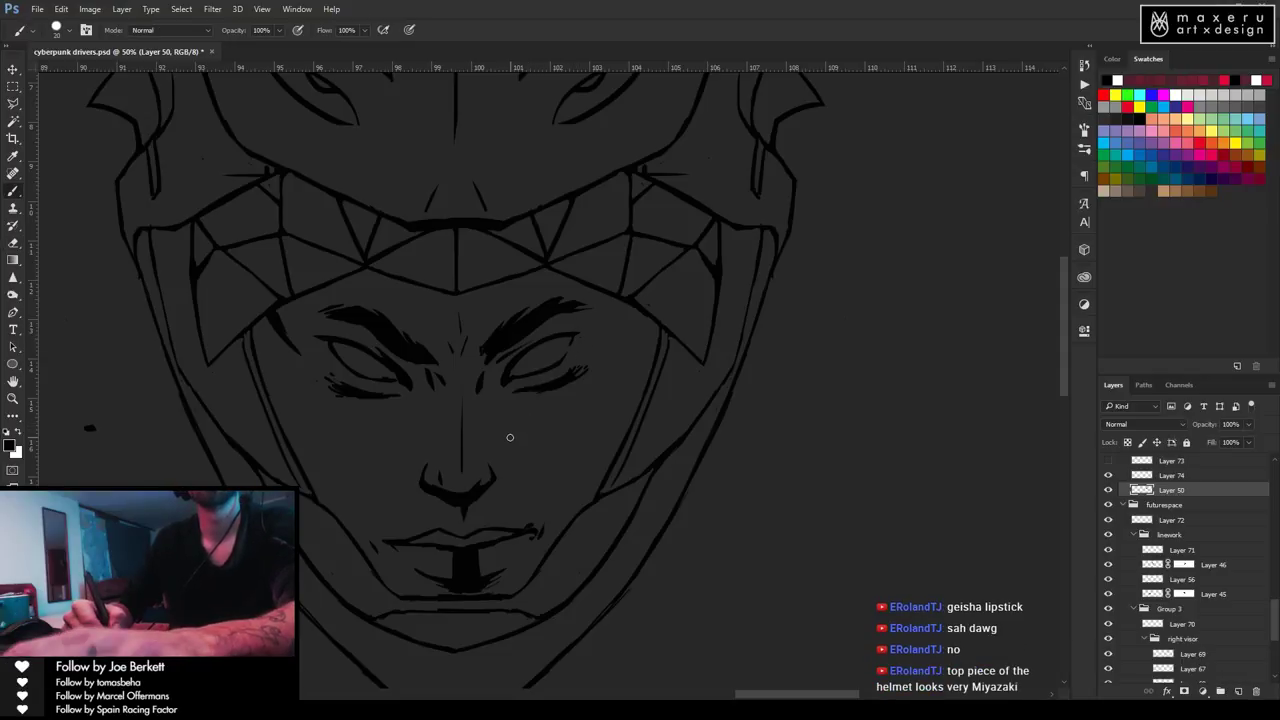
{"action": "left_click", "coordinate": [510, 436], "text": "alt"}
{"action": "left_click", "coordinate": [520, 437], "text": "alt"}
{"action": "left_click", "coordinate": [522, 437], "text": "alt"}
{"action": "key", "text": "ctrl+s"}
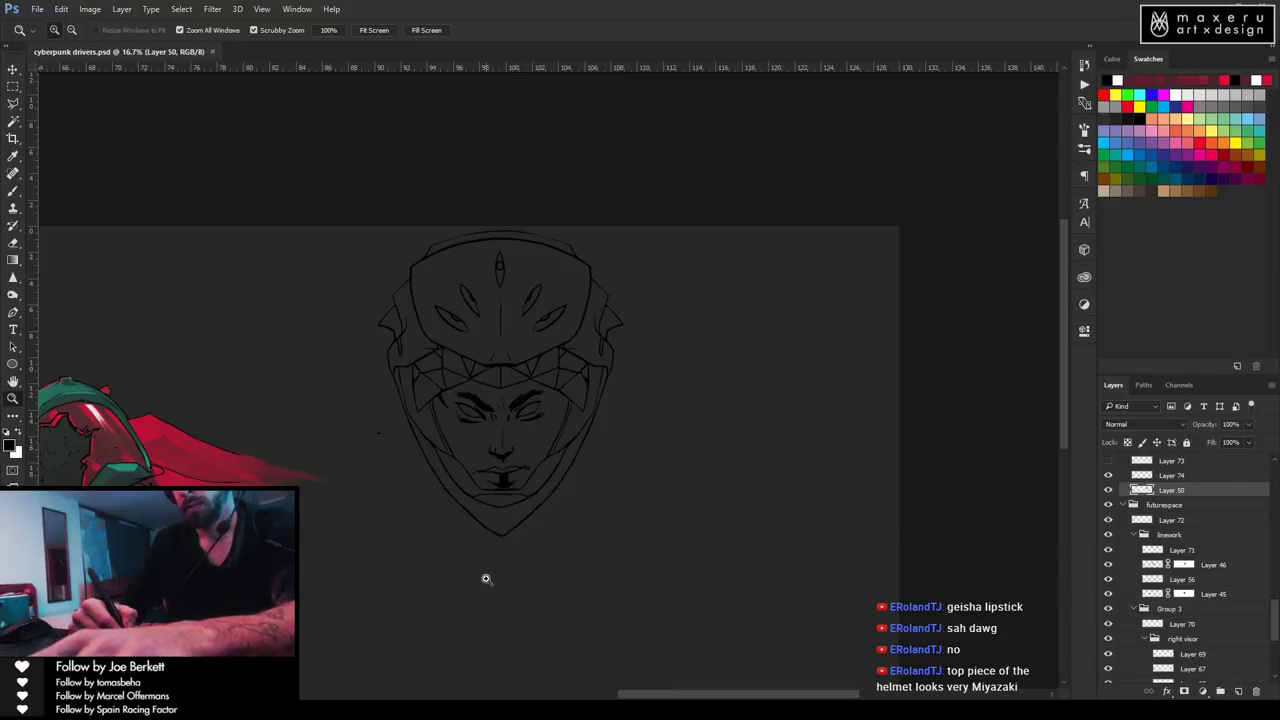
Examine the eyes, nose and mouth line work up close and compare it with the whole helmeted head.
{"action": "left_click", "coordinate": [521, 466]}
{"action": "left_click", "coordinate": [522, 465]}
{"action": "left_click", "coordinate": [521, 466]}
{"action": "left_click", "coordinate": [520, 467]}
{"action": "key", "text": "b"}
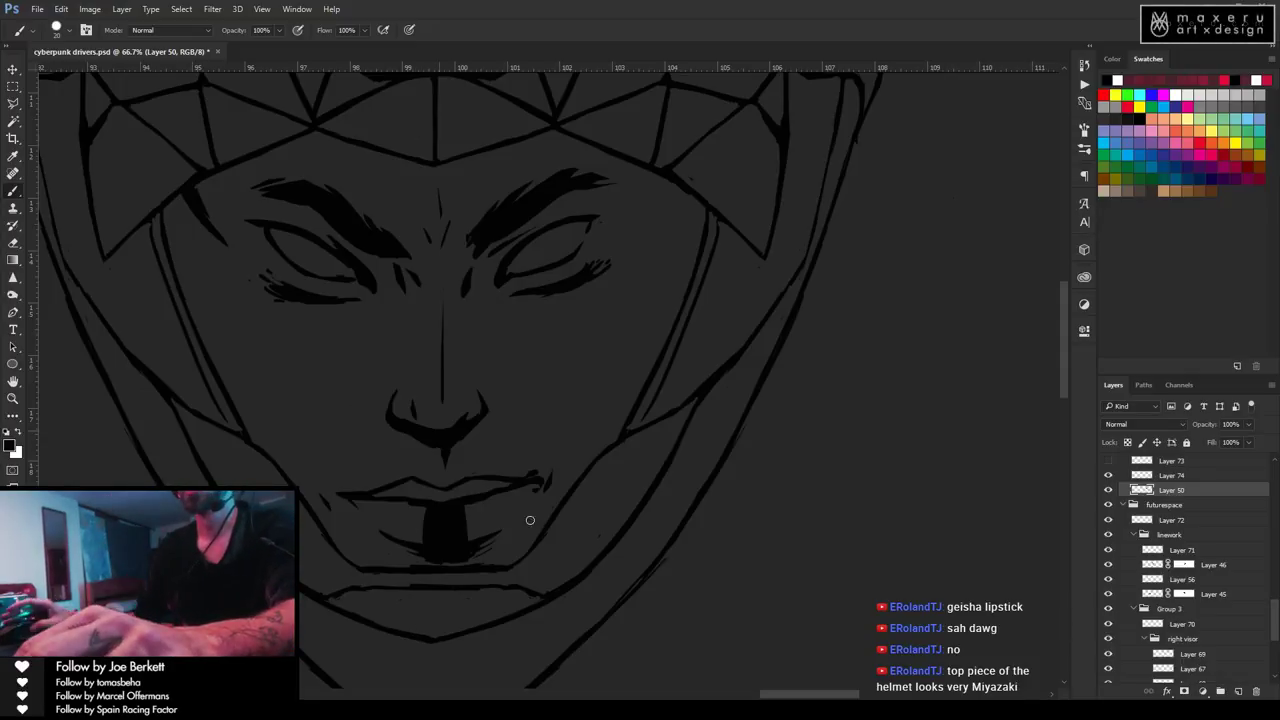
{"action": "key", "text": "z"}
{"action": "left_click", "coordinate": [455, 398], "text": "alt"}
{"action": "left_click", "coordinate": [453, 401], "text": "alt"}
{"action": "left_click", "coordinate": [450, 405], "text": "alt"}
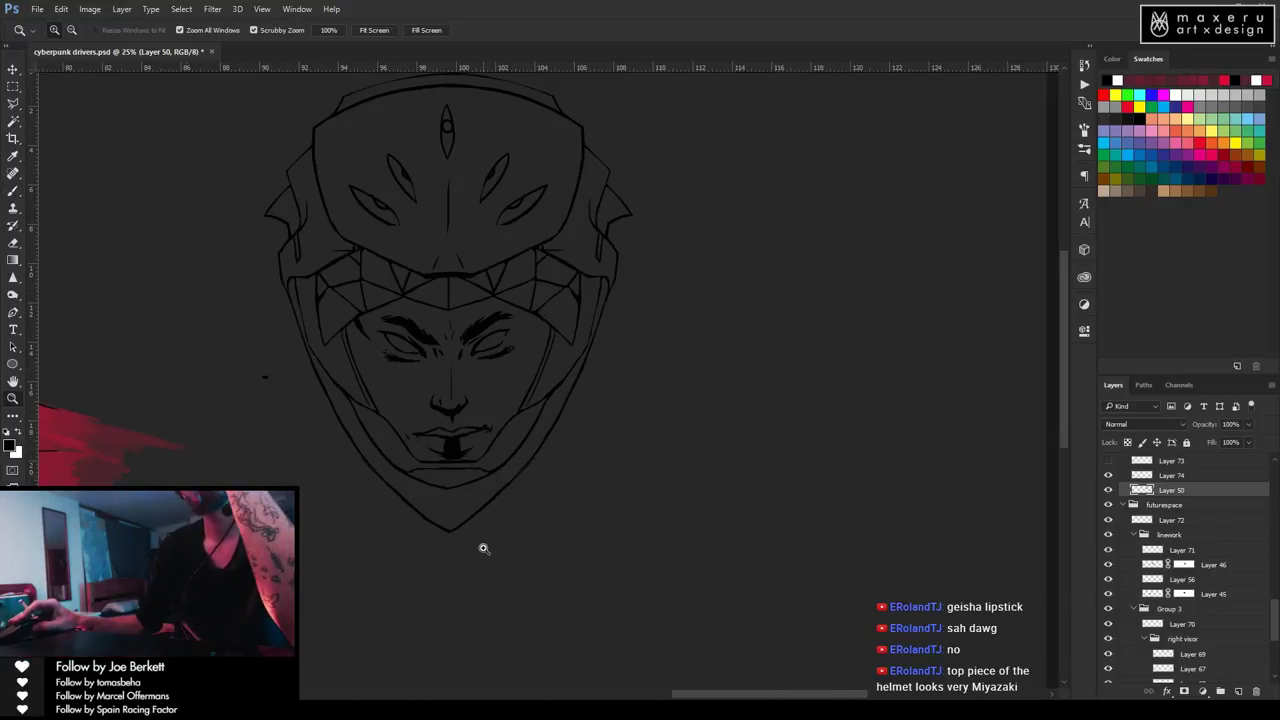
Paint matching long downward strokes inside both side edges of the helmet, beside the outer ends of the visor.
{"action": "left_click", "coordinate": [358, 336]}
{"action": "left_click", "coordinate": [363, 342]}
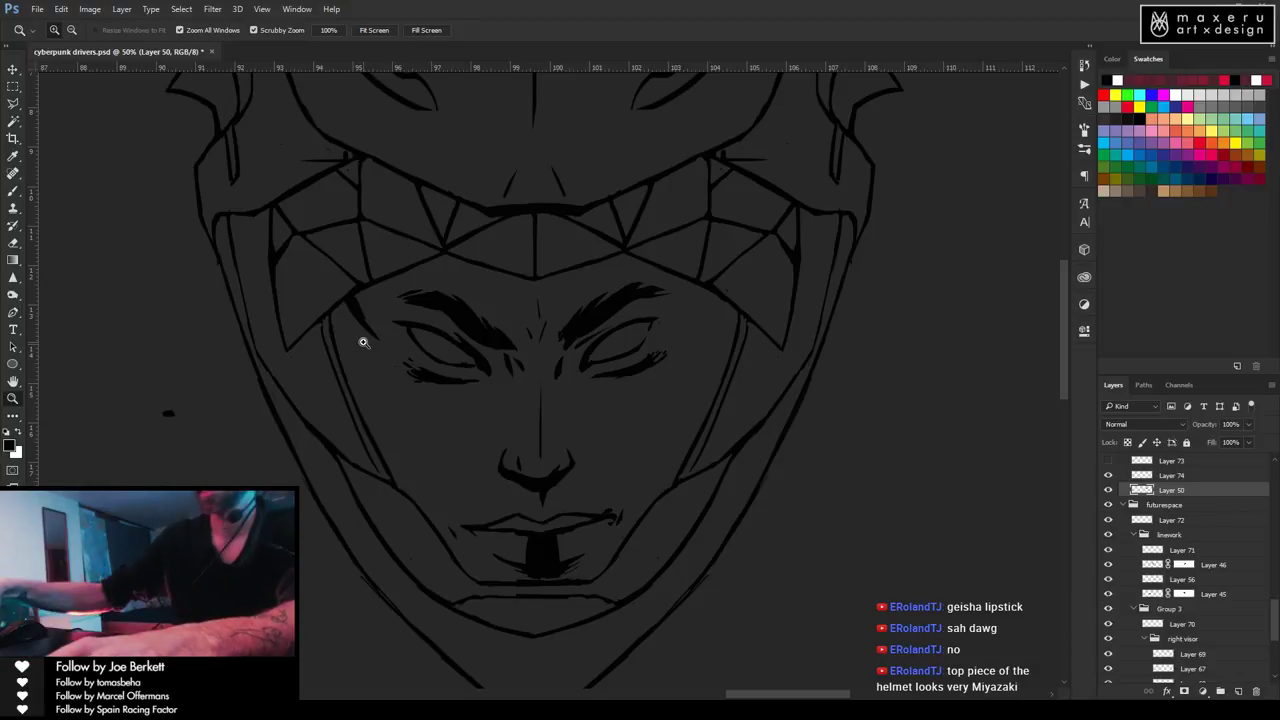
{"action": "key", "text": "b"}
{"action": "left_click_drag", "start_coordinate": [264, 212], "coordinate": [277, 342]}
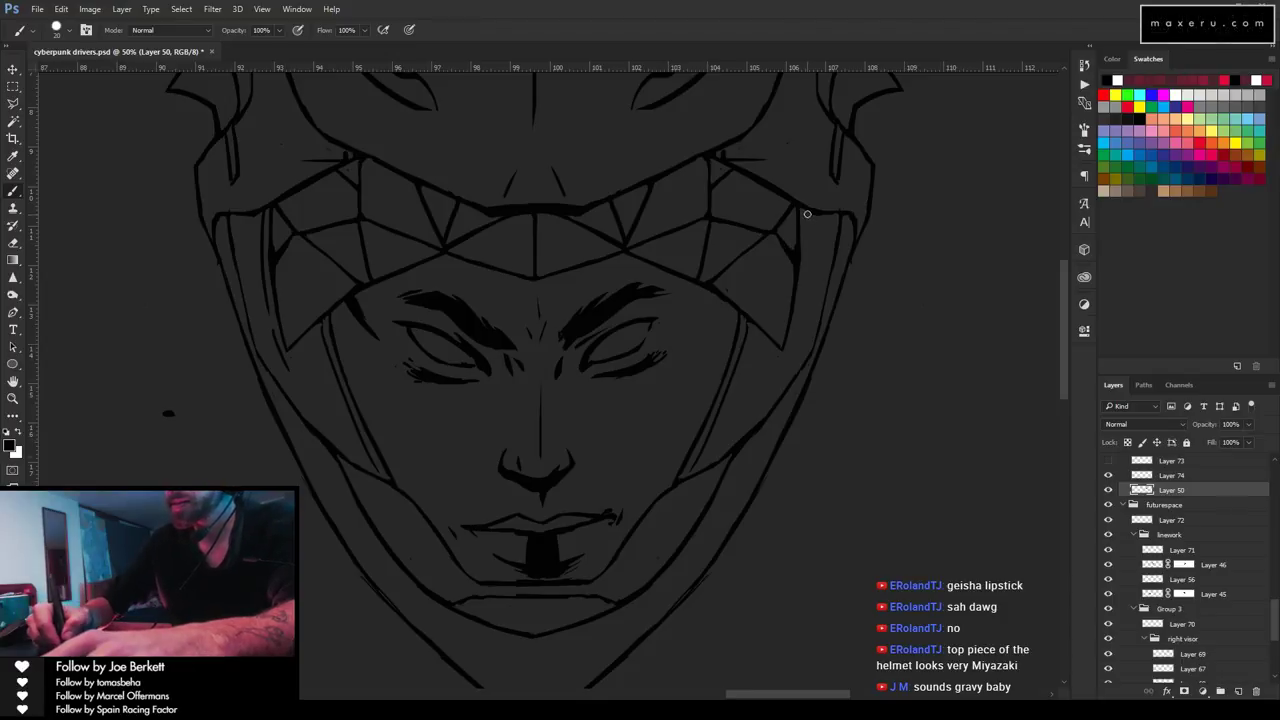
{"action": "mouse_move", "coordinate": [810, 213]}
{"action": "left_mouse_down"}
{"action": "mouse_move", "coordinate": [796, 331]}
{"action": "mouse_move", "coordinate": [787, 360]}
{"action": "left_mouse_up"}
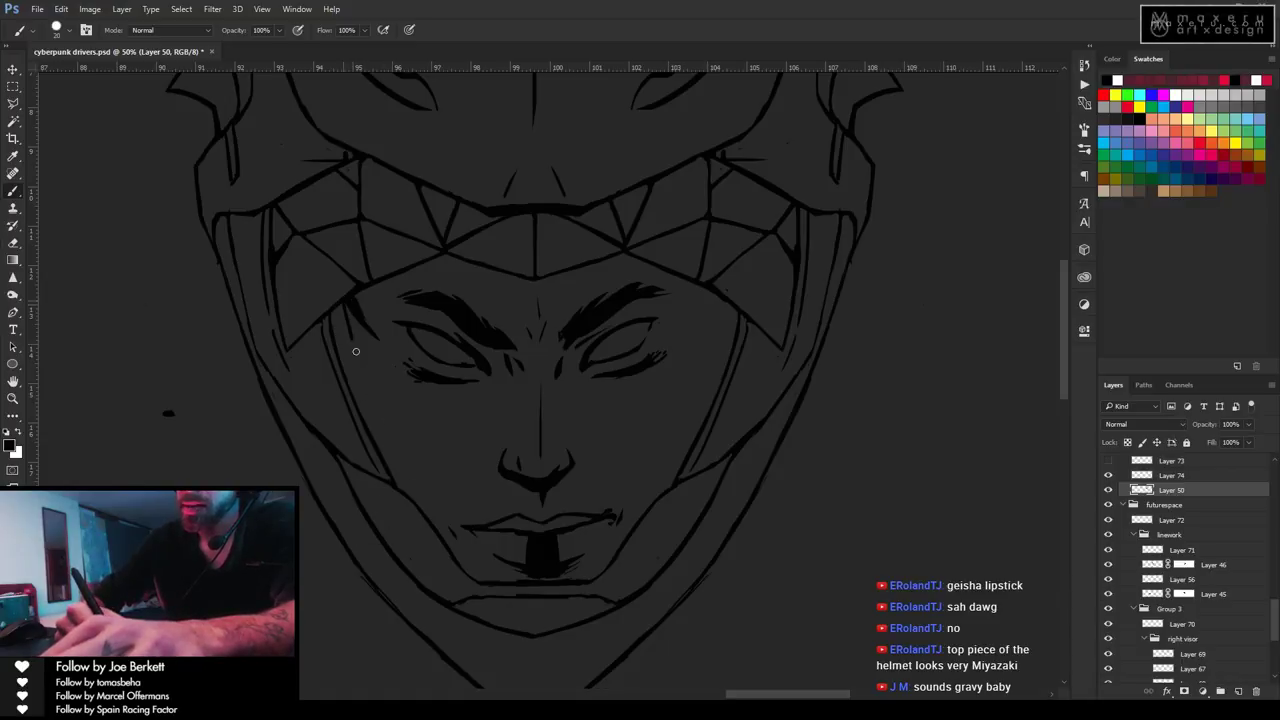
Try painting curved face contours inside both edges of the helmet opening, running from the temples toward the mouth.
{"action": "left_click_drag", "start_coordinate": [348, 314], "coordinate": [424, 495]}
{"action": "left_click_drag", "start_coordinate": [343, 301], "coordinate": [408, 528]}
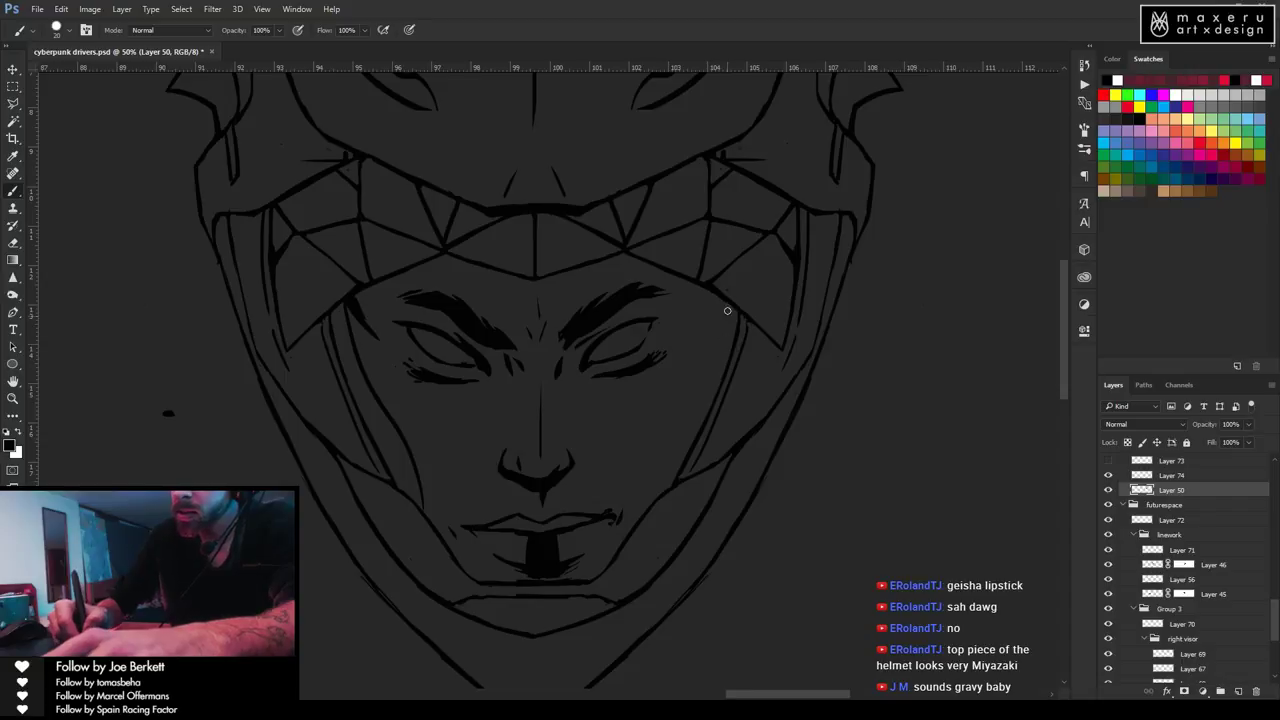
{"action": "left_click_drag", "start_coordinate": [724, 298], "coordinate": [652, 490]}
{"action": "key", "text": "e"}
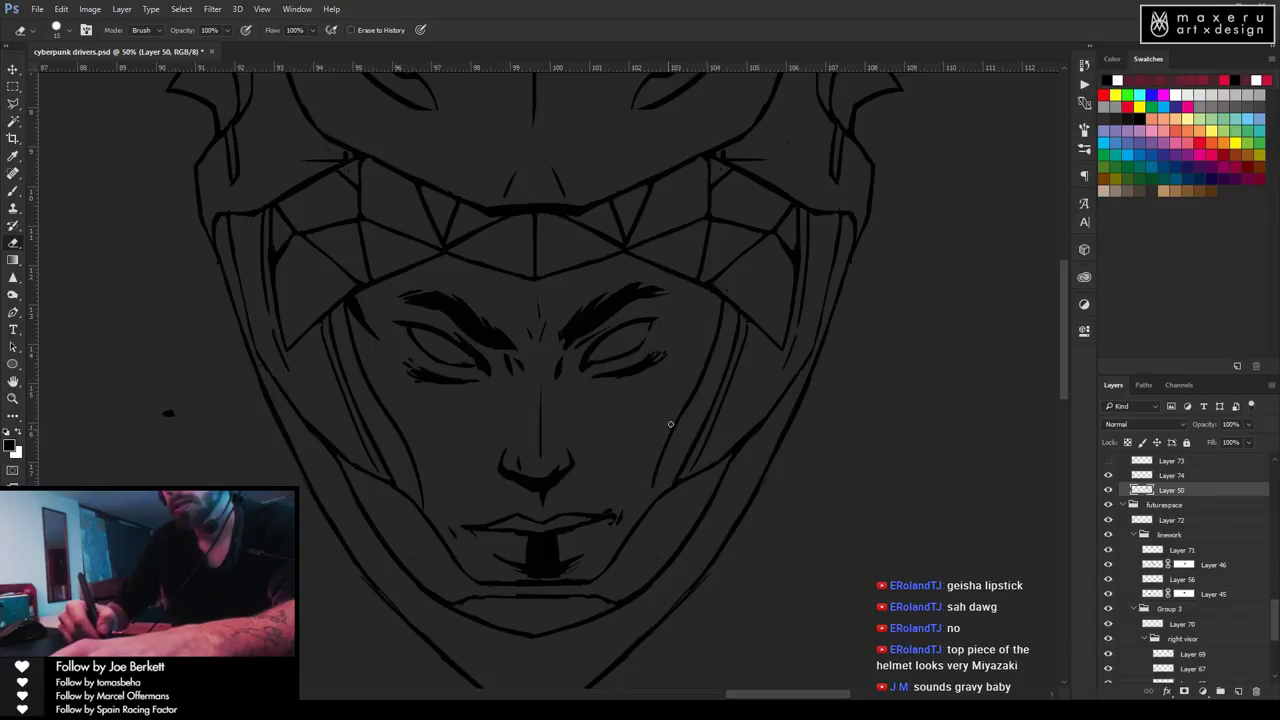
{"action": "key", "text": "b"}
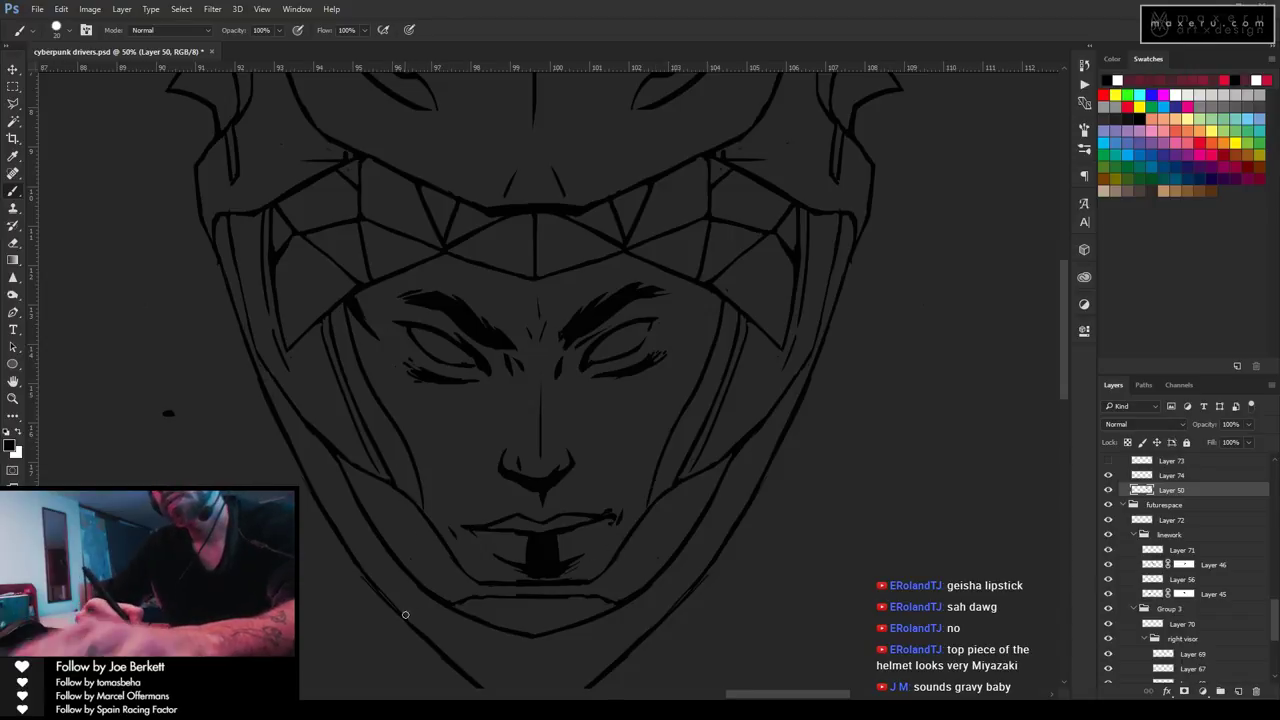
{"action": "key", "text": "z"}
{"action": "left_click", "coordinate": [548, 480], "text": "alt"}
{"action": "left_click", "coordinate": [550, 477], "text": "alt"}
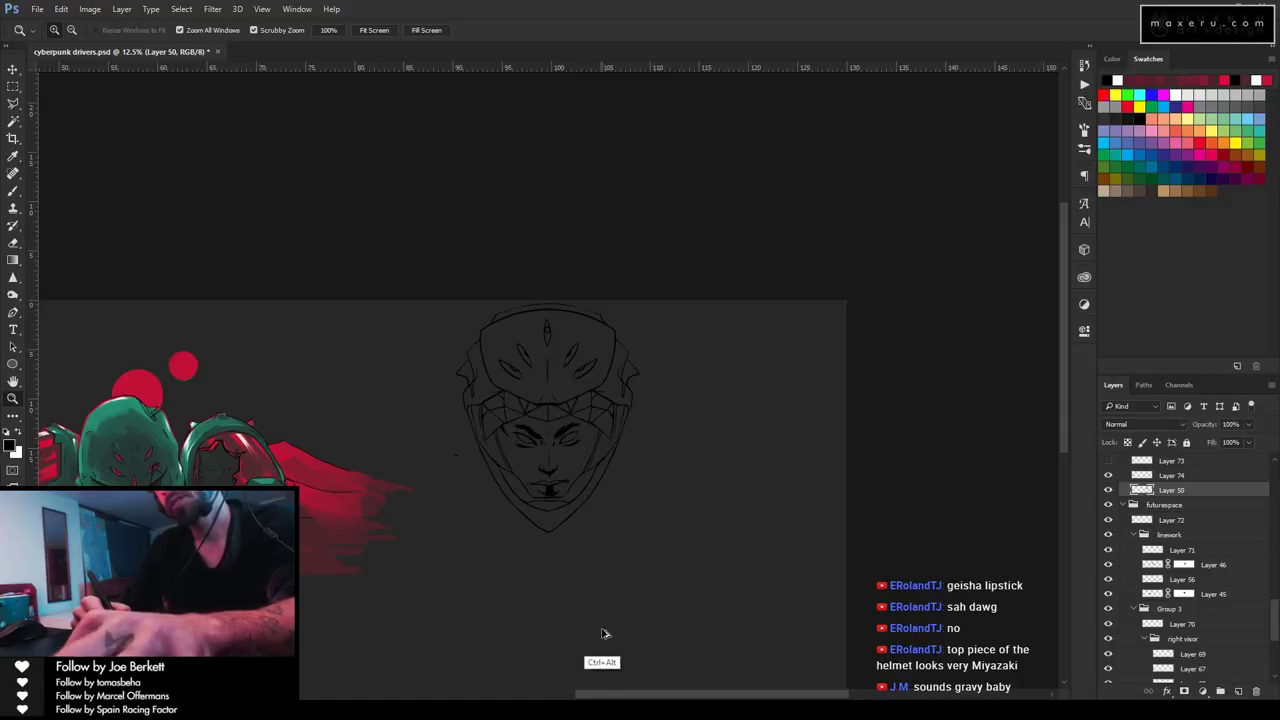
{"action": "scroll", "coordinate": [535, 489], "scroll_direction": "up", "scroll_amount": 3}
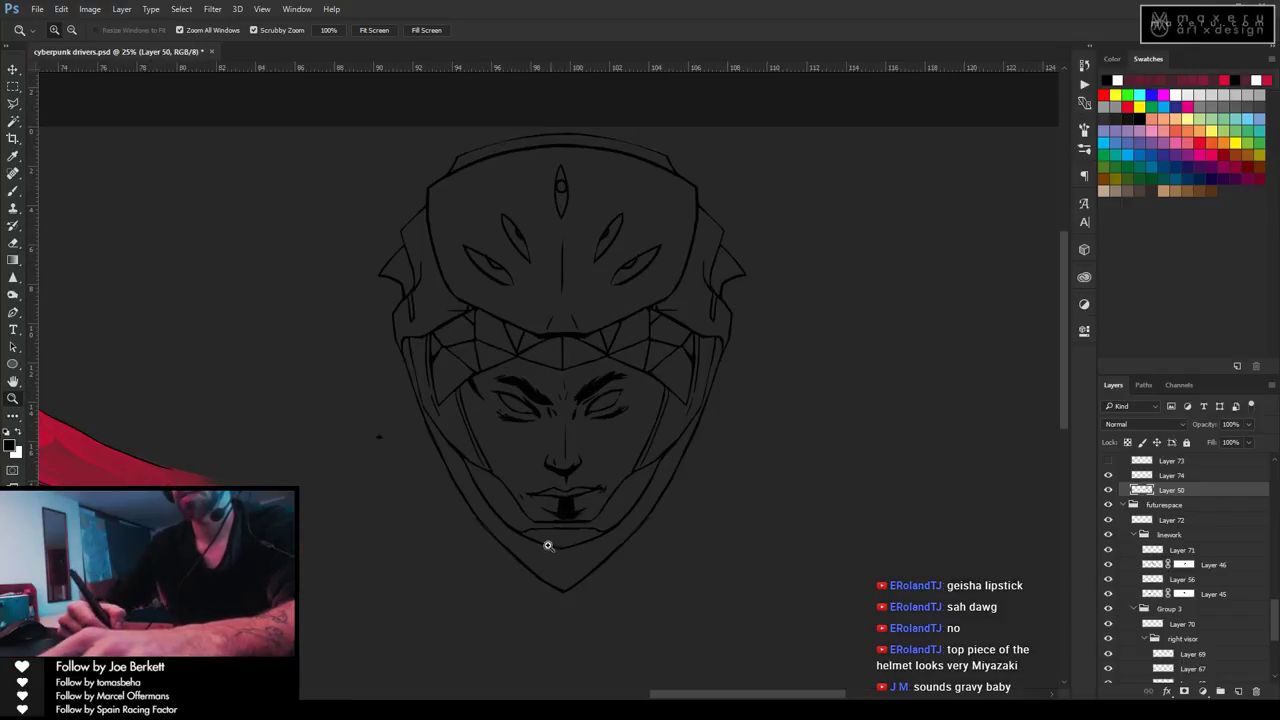
Erase the dark stroke at the left temple beneath the visor edge on Layer 50.
{"action": "key", "text": "b"}
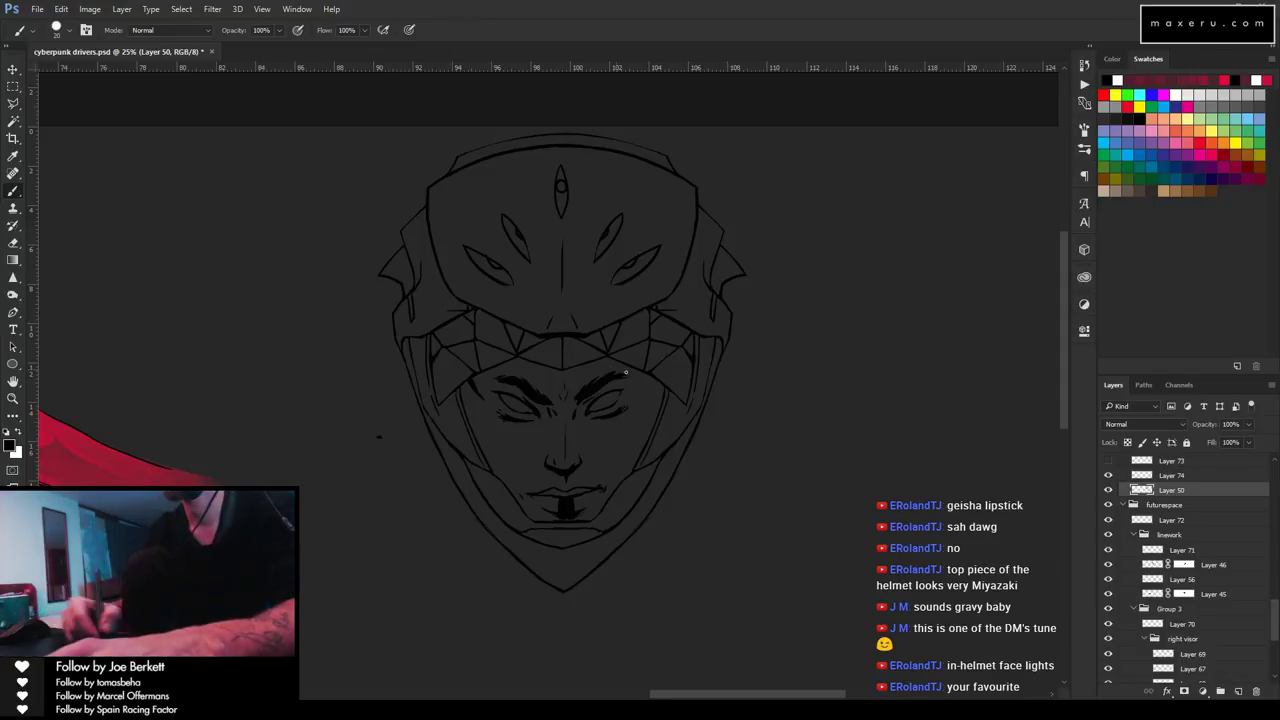
{"action": "scroll", "coordinate": [568, 345], "scroll_direction": "up", "scroll_amount": 1}
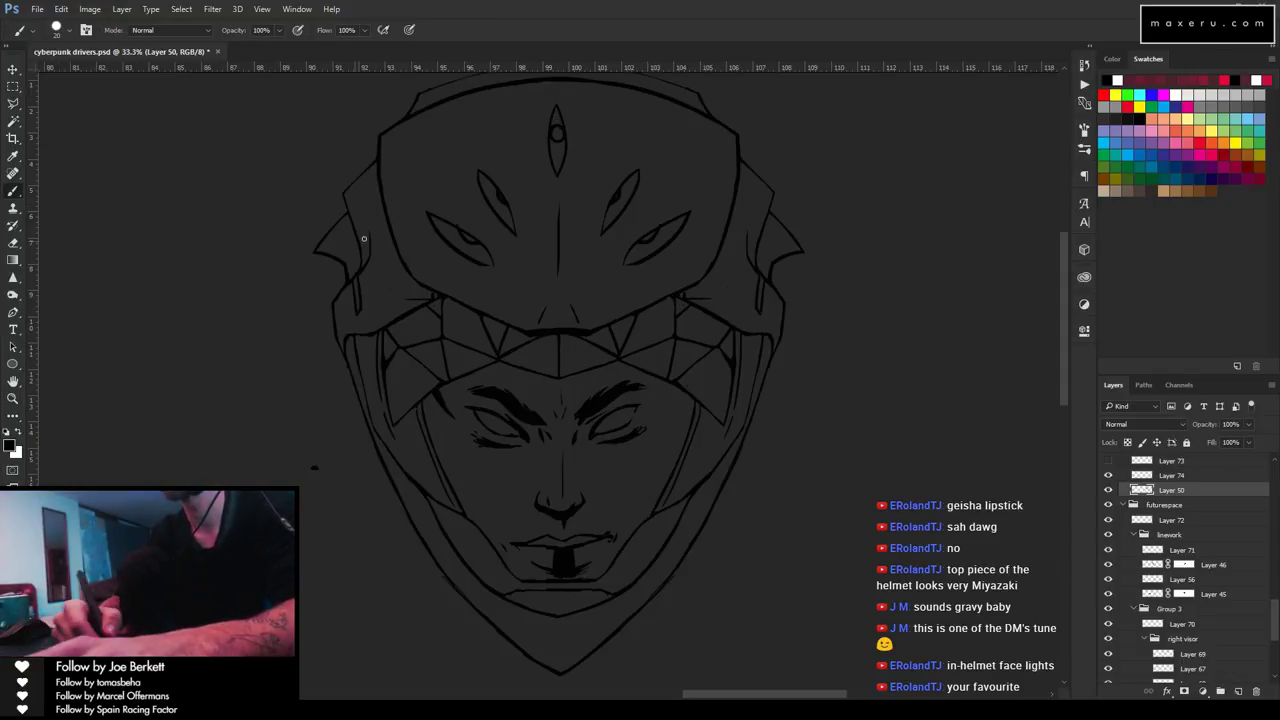
{"action": "left_click_drag", "start_coordinate": [558, 363], "coordinate": [600, 317]}
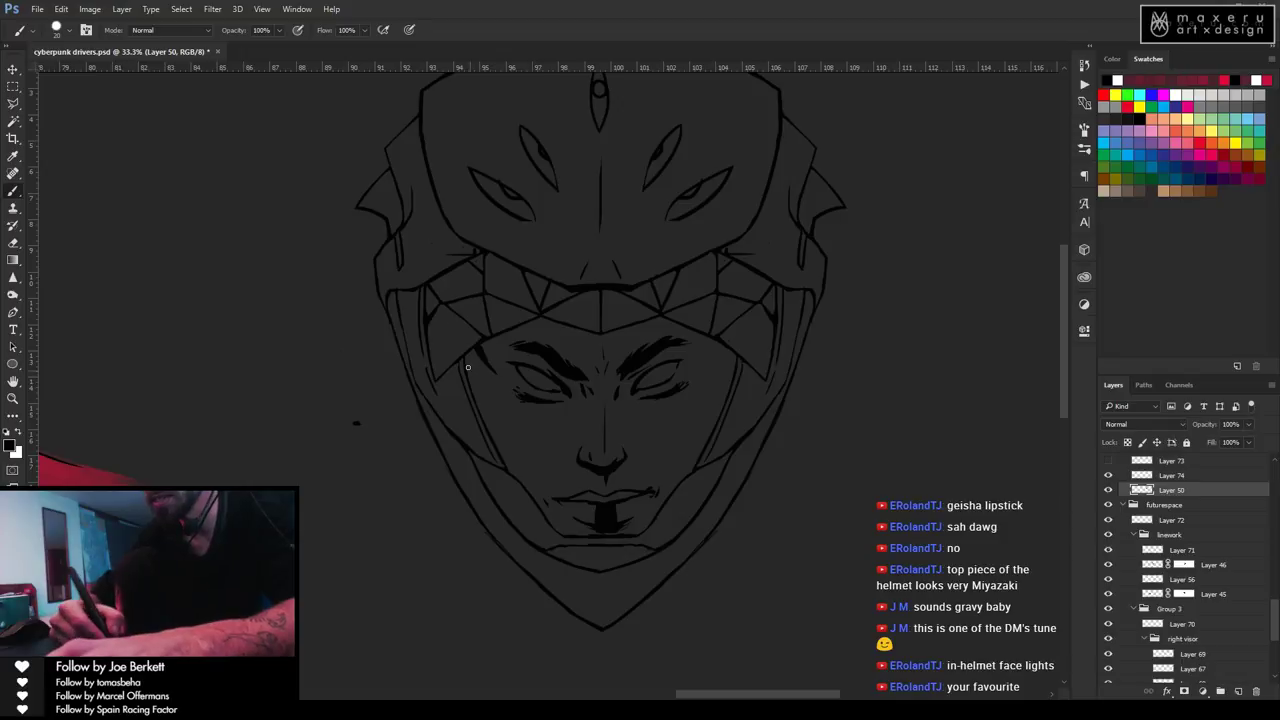
{"action": "key", "text": "e"}
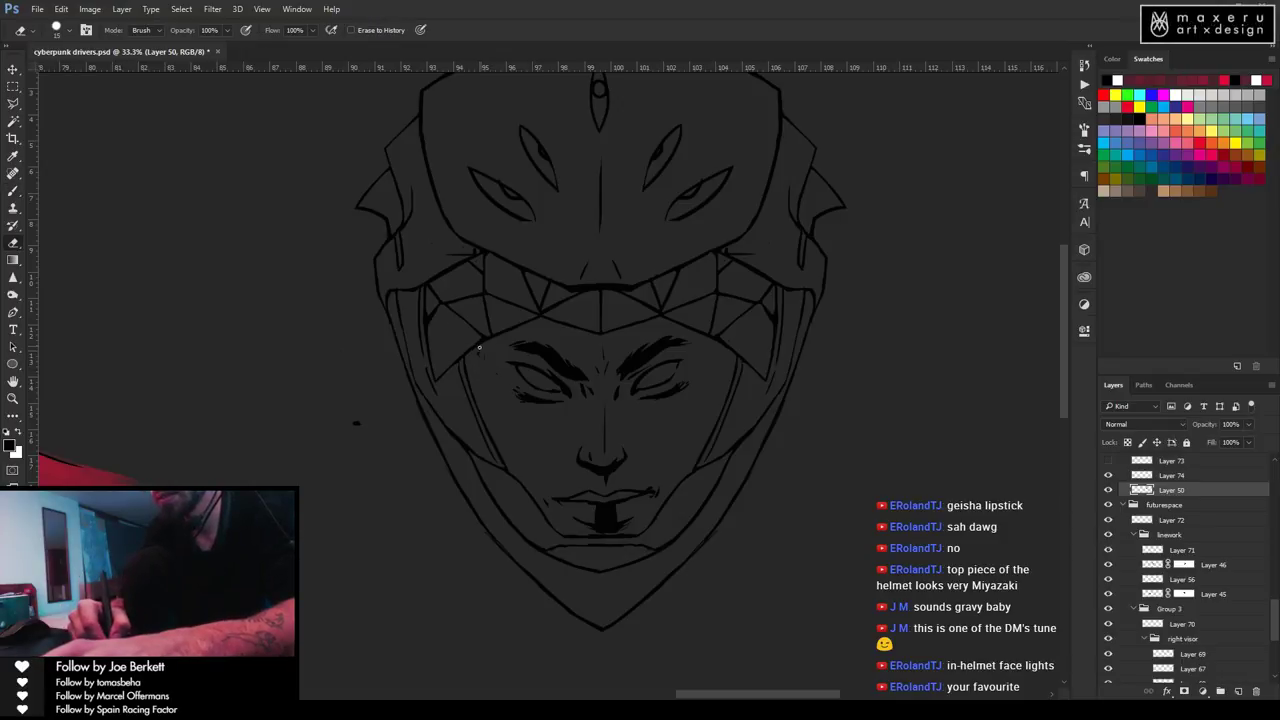
Paint a thin diagonal cheek stroke below the inner corner of the left eye and save the document.
{"action": "key", "text": "b"}
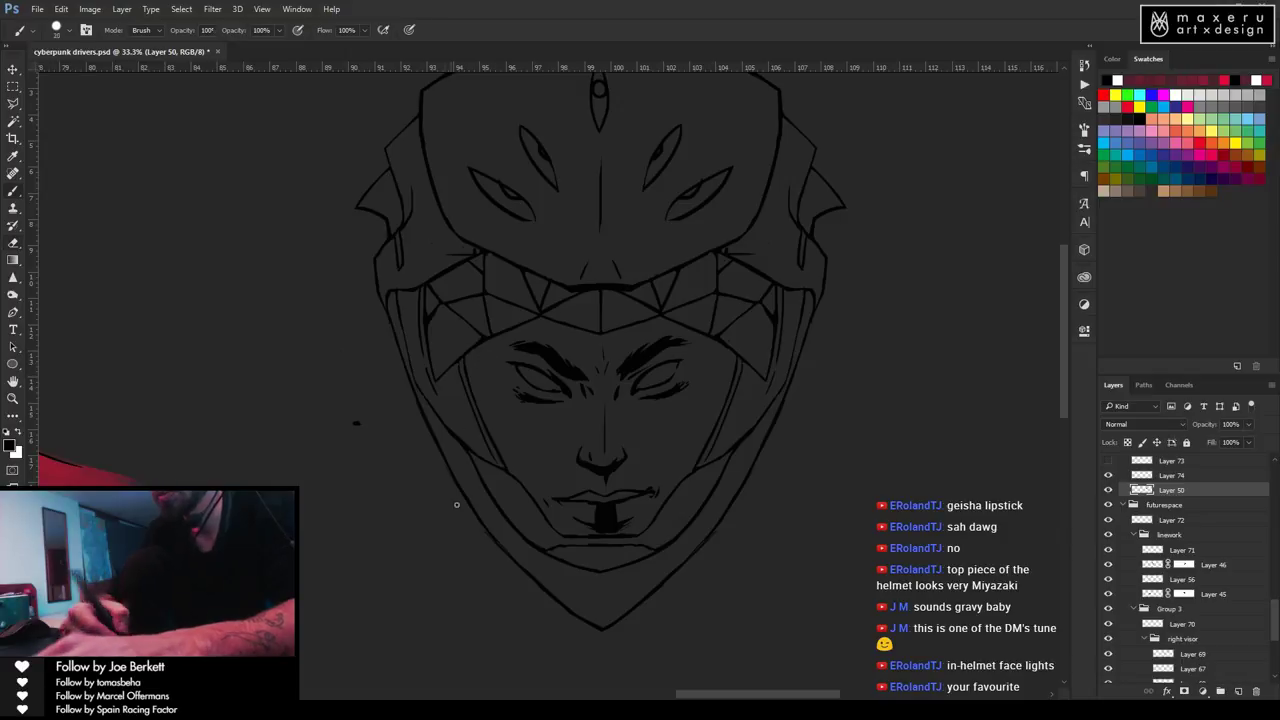
{"action": "left_click_drag", "start_coordinate": [560, 412], "coordinate": [543, 438]}
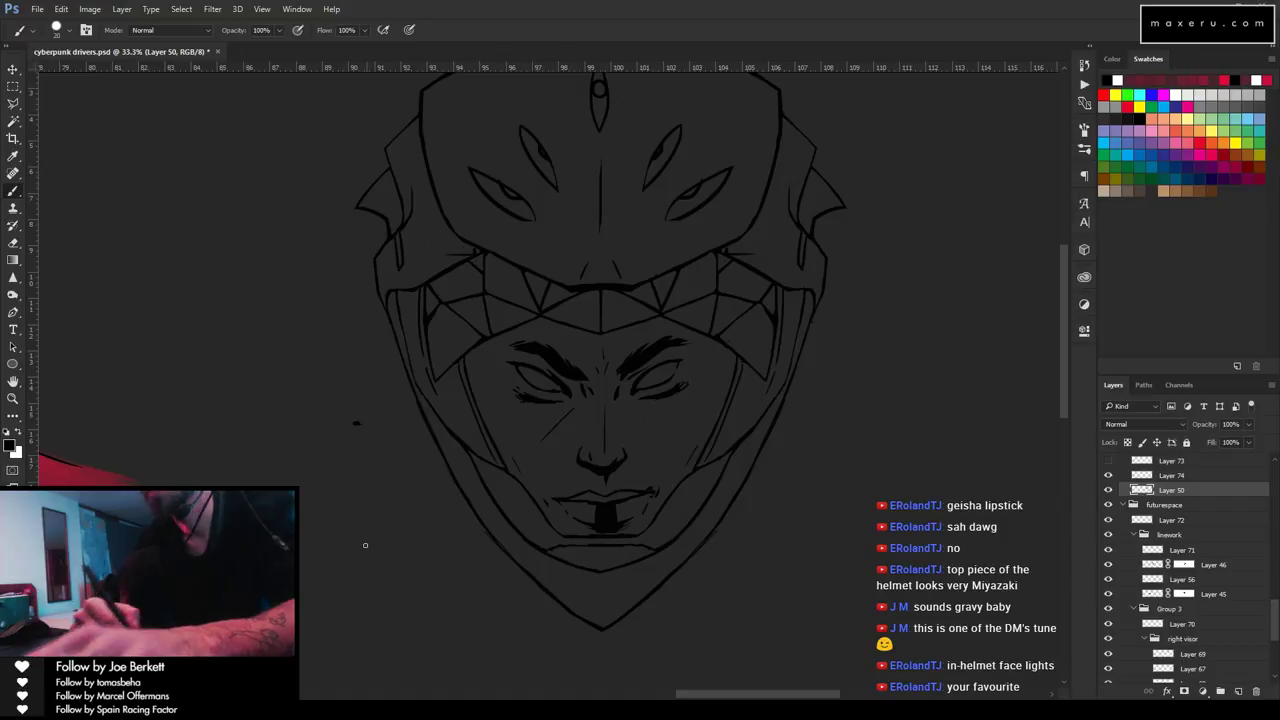
{"action": "left_click", "coordinate": [538, 490], "text": "ctrl+alt"}
{"action": "left_click", "coordinate": [540, 518], "text": "ctrl+alt"}
{"action": "key", "text": "ctrl+s"}
Add small marks around the outer corners of both eyes and save the document.
{"action": "mouse_move", "coordinate": [483, 537]}
{"action": "left_mouse_down"}
{"action": "mouse_move", "coordinate": [519, 454]}
{"action": "mouse_move", "coordinate": [490, 558]}
{"action": "left_mouse_up"}
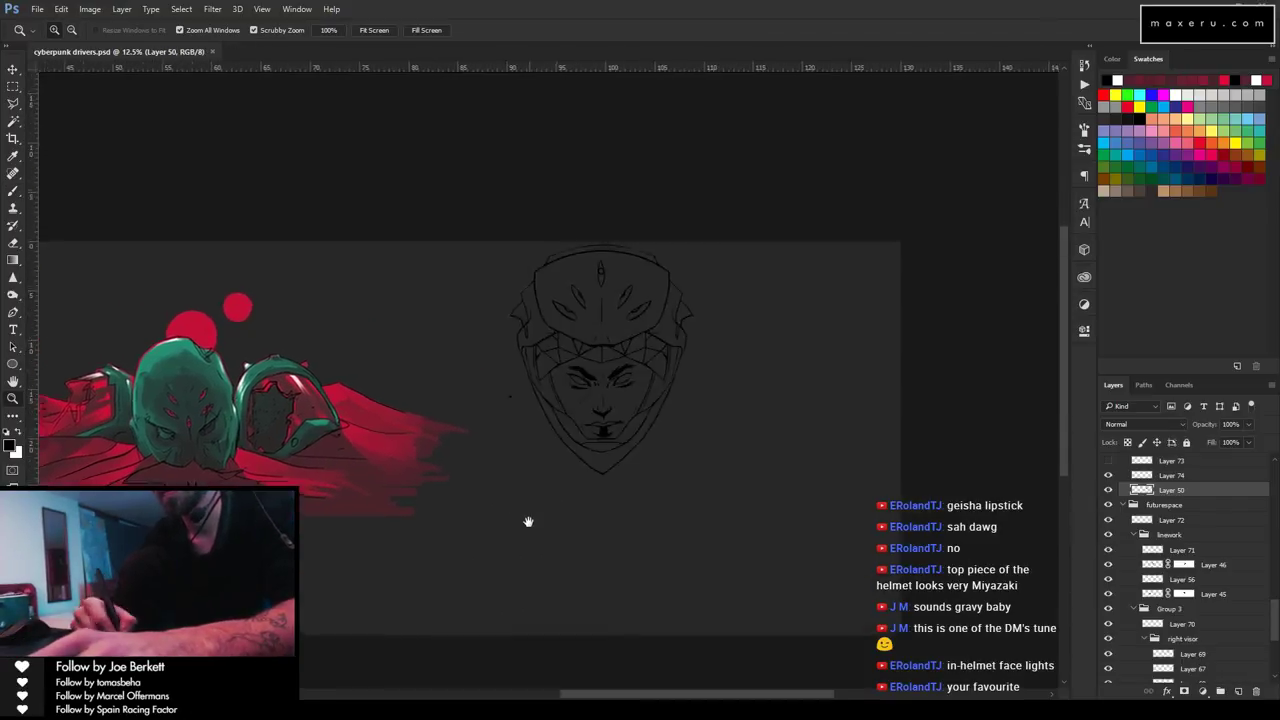
{"action": "left_click", "coordinate": [614, 403]}
{"action": "left_click", "coordinate": [620, 403]}
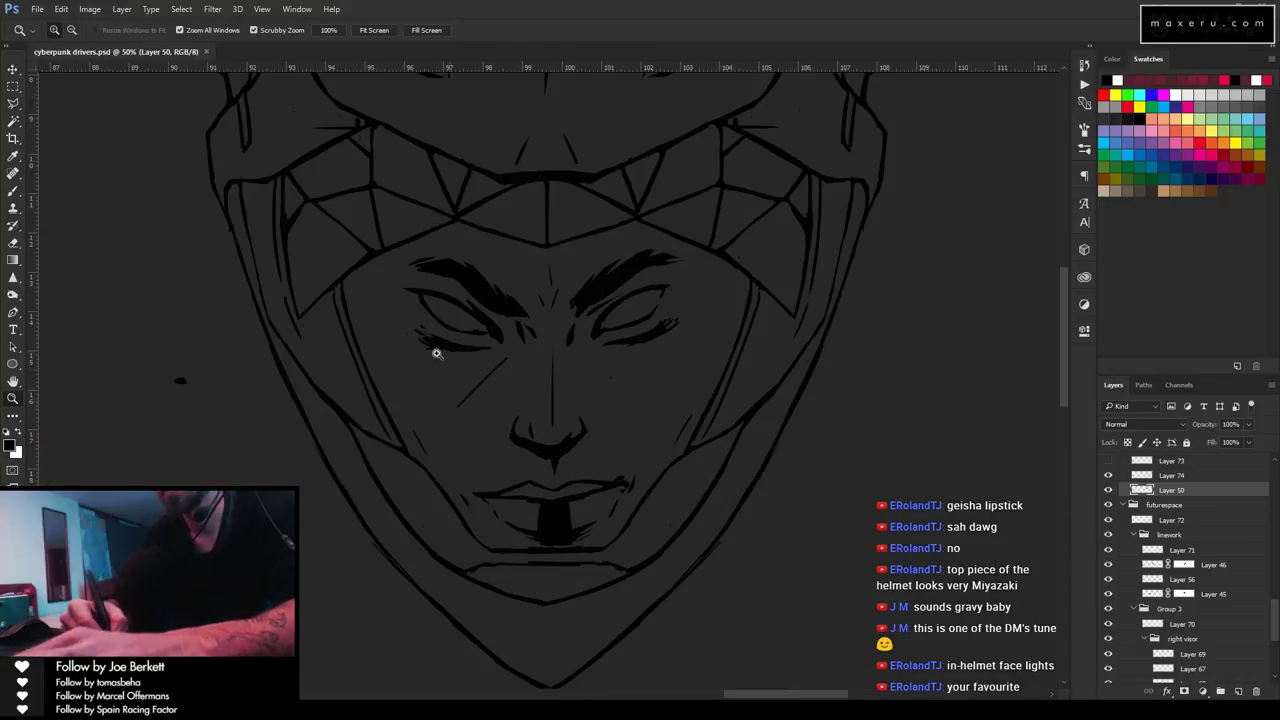
{"action": "key", "text": "b"}
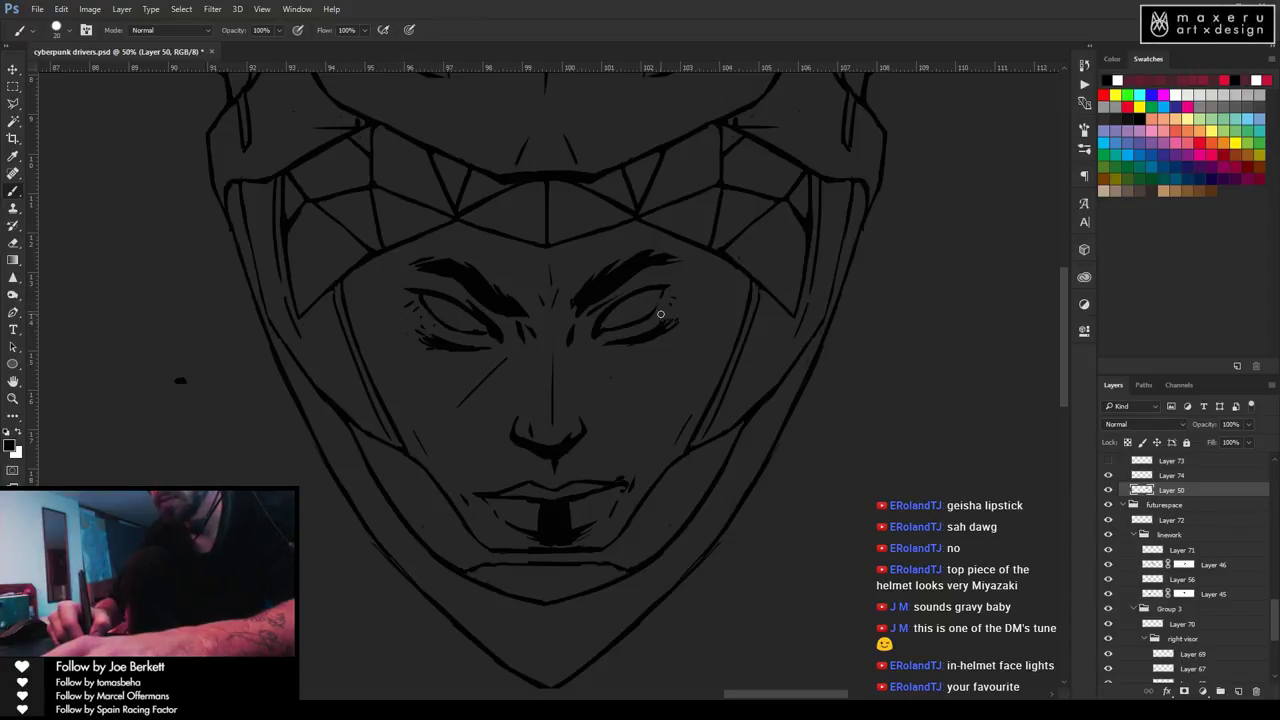
{"action": "key", "text": "ctrl+space"}
{"action": "left_click_drag", "start_coordinate": [608, 466], "coordinate": [557, 623]}
{"action": "key", "text": "ctrl+s"}
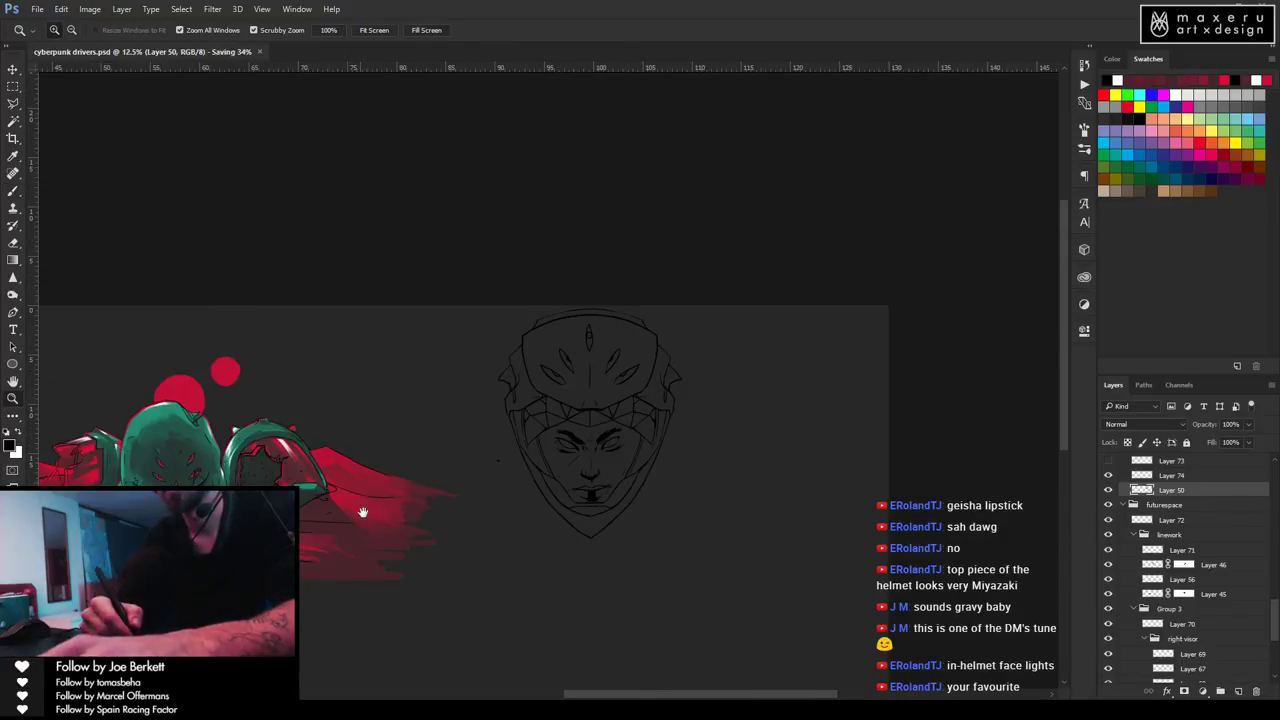
Find the futuredog2 copy group inside the futuredogs group, select it and leave it collapsed.
{"action": "left_click_drag", "start_coordinate": [380, 545], "coordinate": [849, 363]}
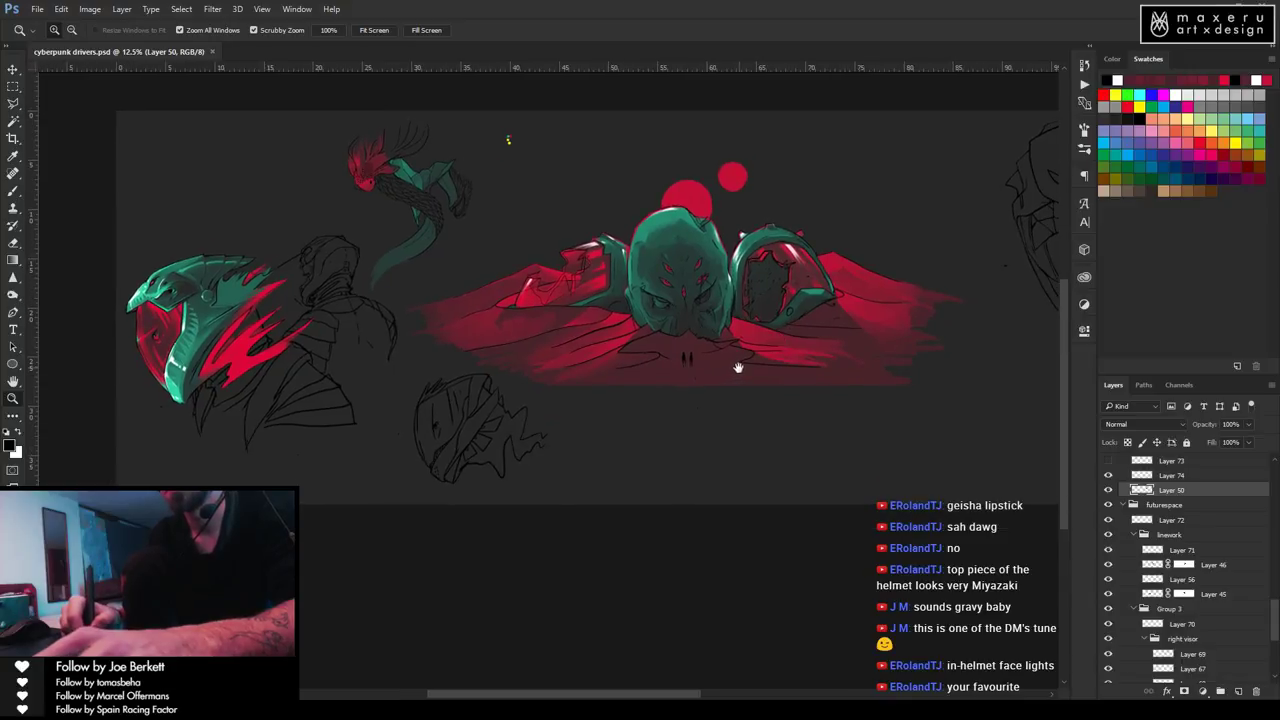
{"action": "scroll", "coordinate": [1170, 620], "scroll_direction": "down", "scroll_amount": 2}
{"action": "scroll", "coordinate": [1170, 620], "scroll_direction": "down", "scroll_amount": 3}
{"action": "scroll", "coordinate": [1177, 651], "scroll_direction": "up", "scroll_amount": 4}
{"action": "scroll", "coordinate": [1190, 615], "scroll_direction": "up", "scroll_amount": 5}
{"action": "scroll", "coordinate": [1192, 628], "scroll_direction": "up", "scroll_amount": 5}
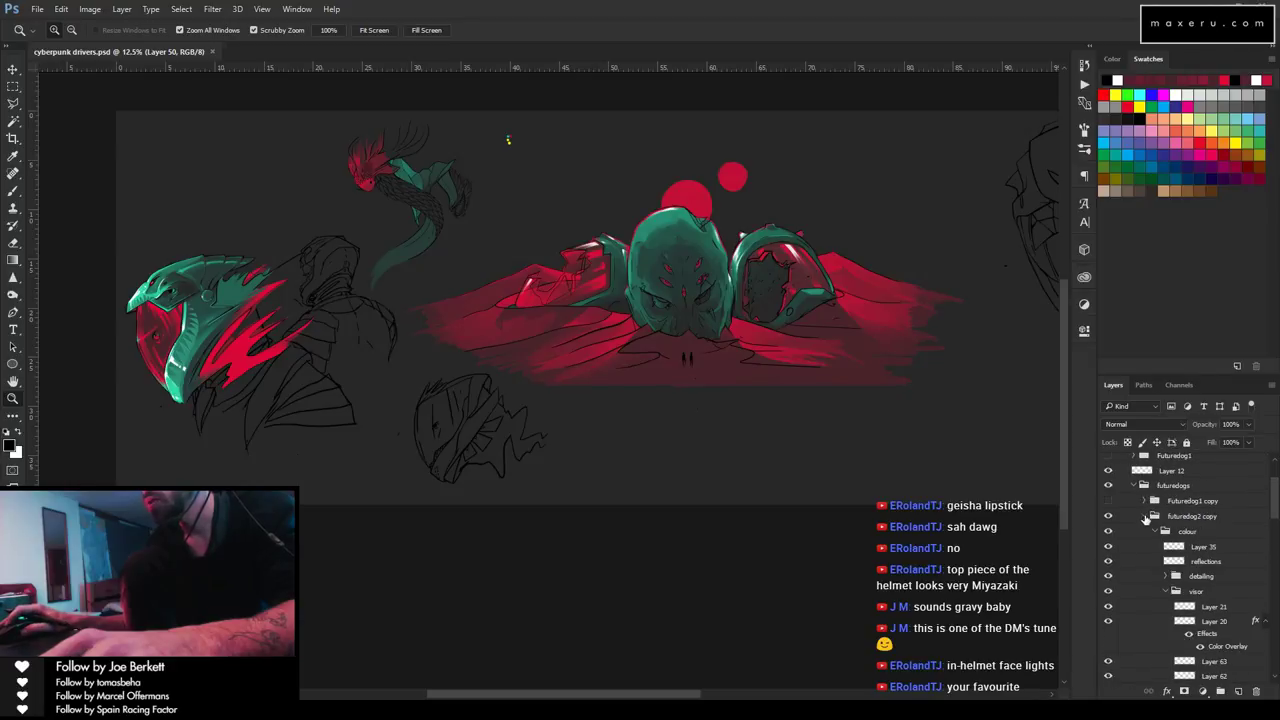
{"action": "left_click", "coordinate": [1145, 517]}
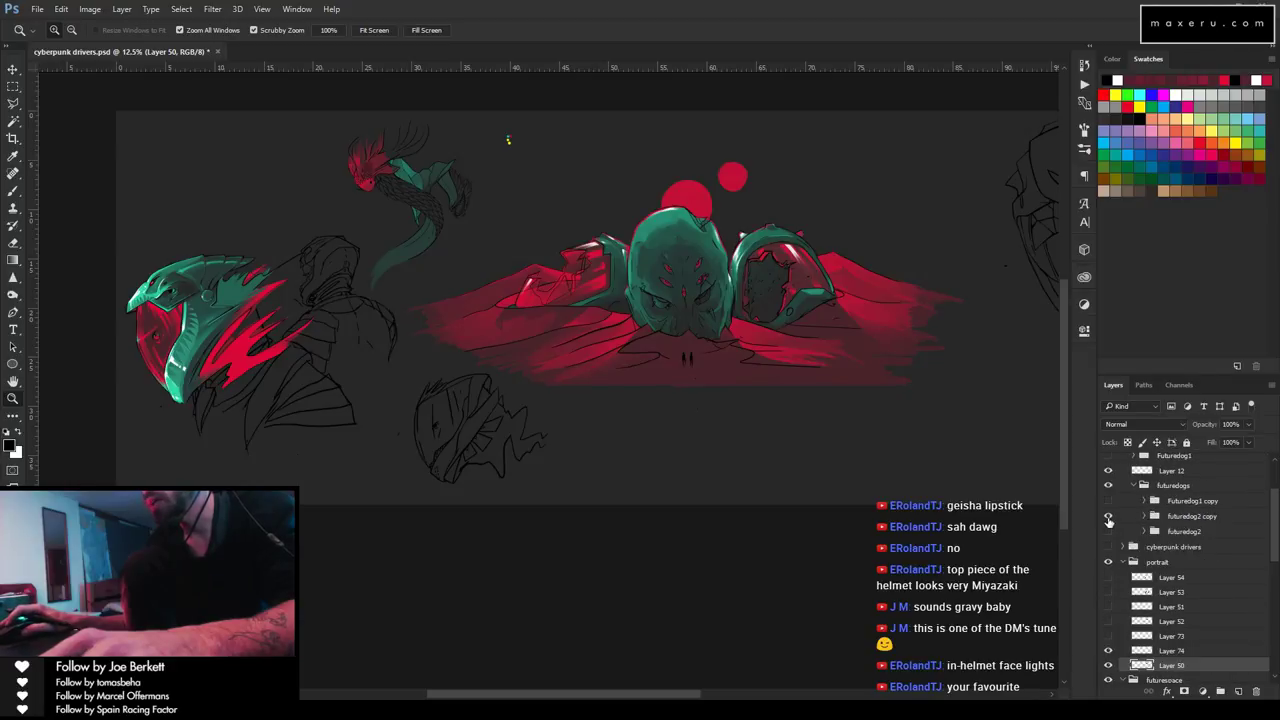
{"action": "left_click", "coordinate": [1166, 518]}
{"action": "left_click", "coordinate": [1147, 517]}
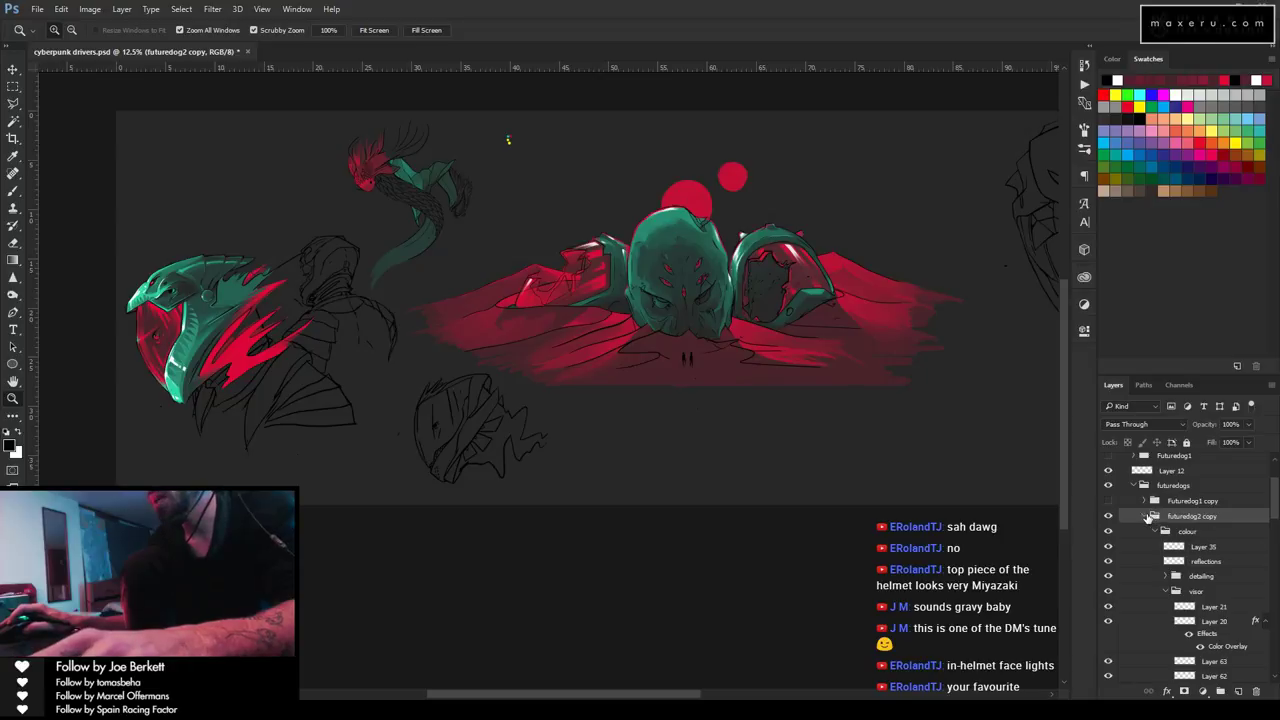
{"action": "left_click", "coordinate": [1149, 517]}
Duplicate the futuredog2 copy group and merge the duplicate into a single layer.
{"action": "left_click_drag", "start_coordinate": [1195, 517], "coordinate": [1238, 691]}
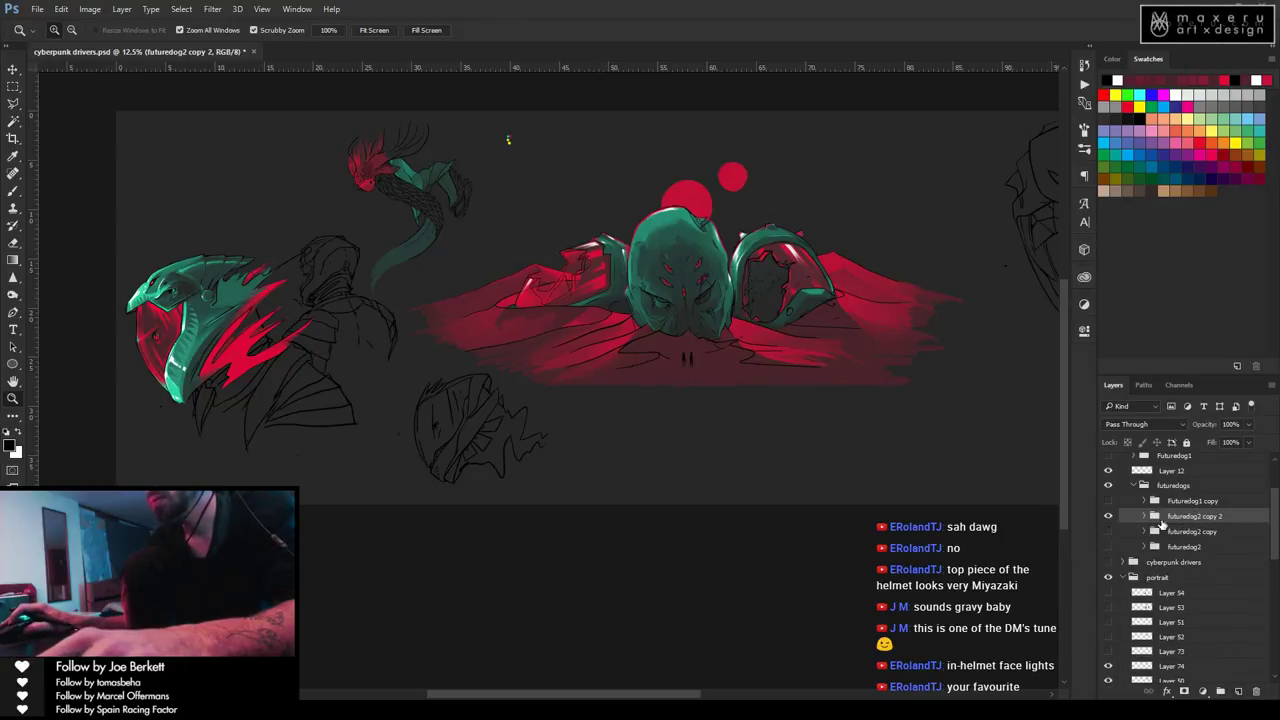
{"action": "right_click", "coordinate": [1157, 527]}
{"action": "left_click", "coordinate": [1140, 390]}
Move the merged helmet artwork copy across the canvas next to the helmeted face, keeping the original group visible.
{"action": "left_click_drag", "start_coordinate": [280, 347], "coordinate": [846, 362]}
{"action": "key", "text": "ctrl+z"}
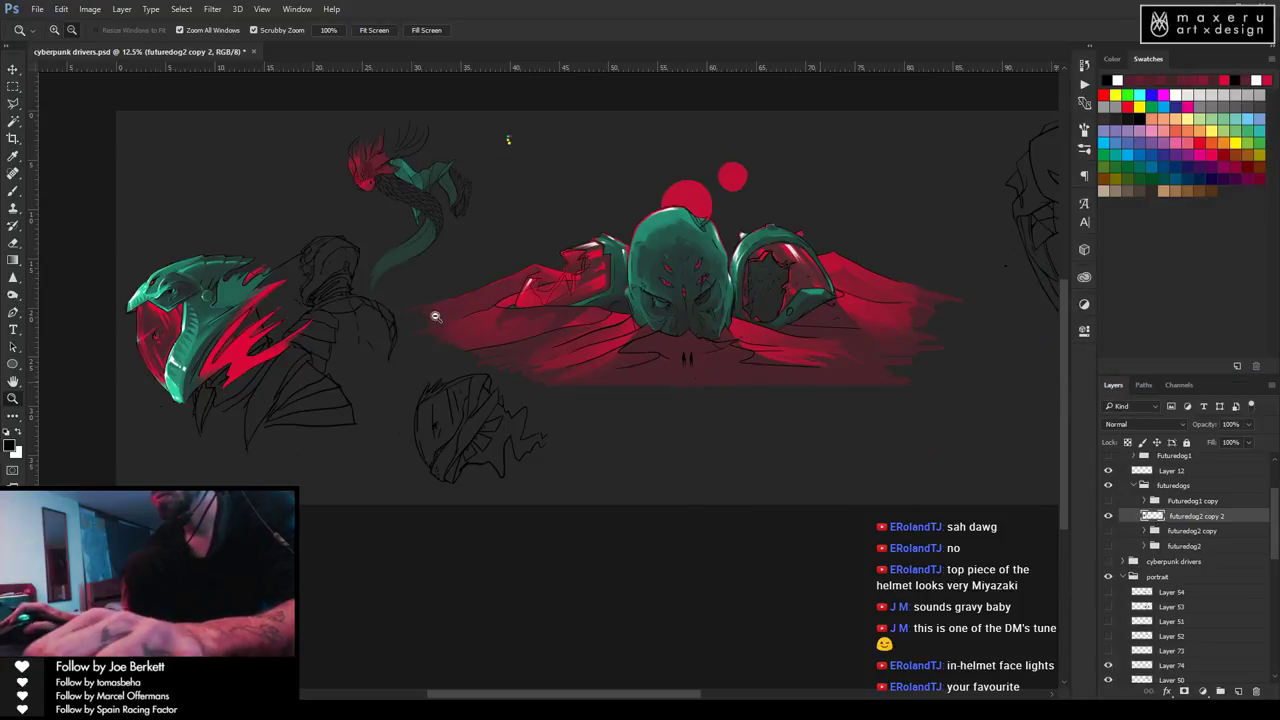
{"action": "left_click_drag", "start_coordinate": [748, 339], "coordinate": [530, 414]}
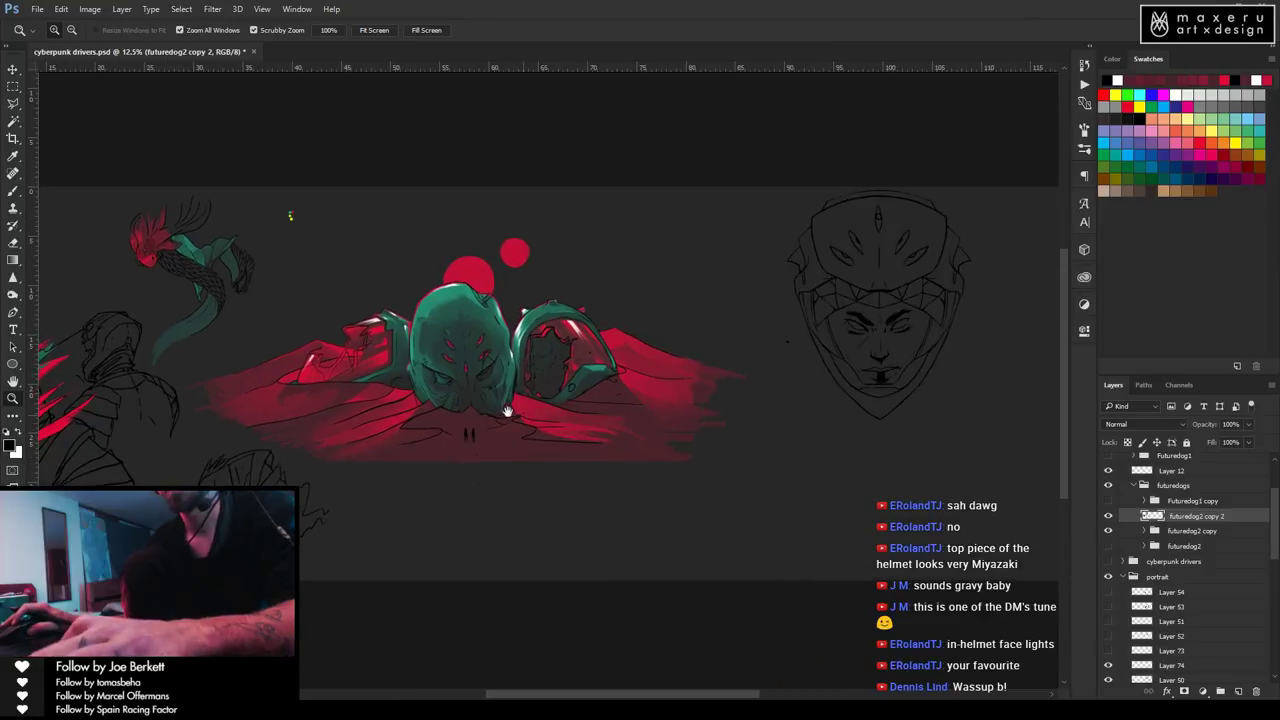
{"action": "left_click_drag", "start_coordinate": [194, 366], "coordinate": [912, 432]}
{"action": "left_click_drag", "start_coordinate": [831, 360], "coordinate": [576, 332]}
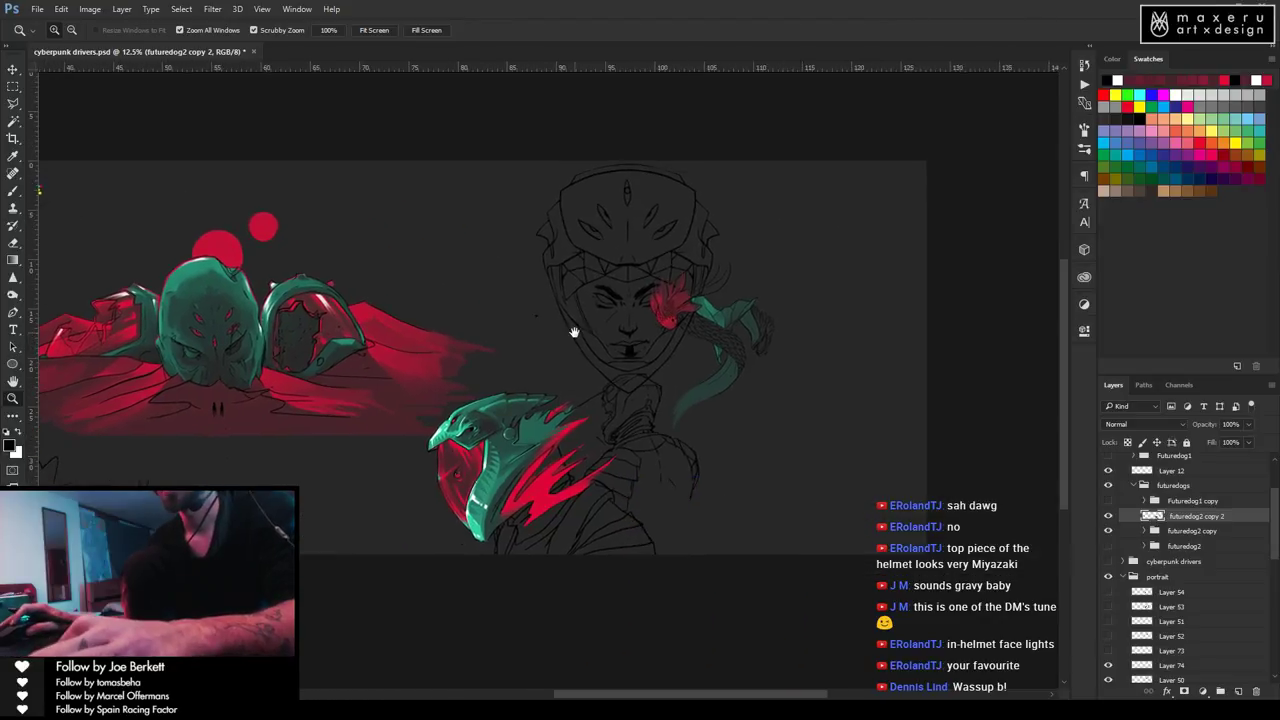
{"action": "left_click_drag", "start_coordinate": [566, 449], "coordinate": [765, 430]}
Rotate the merged artwork copy to -14.30° and position it beside and below the helmeted face.
{"action": "key", "text": "ctrl+t"}
{"action": "left_click_drag", "start_coordinate": [1007, 223], "coordinate": [940, 180]}
{"action": "left_click_drag", "start_coordinate": [885, 336], "coordinate": [885, 296]}
{"action": "left_click_drag", "start_coordinate": [1012, 222], "coordinate": [1044, 214]}
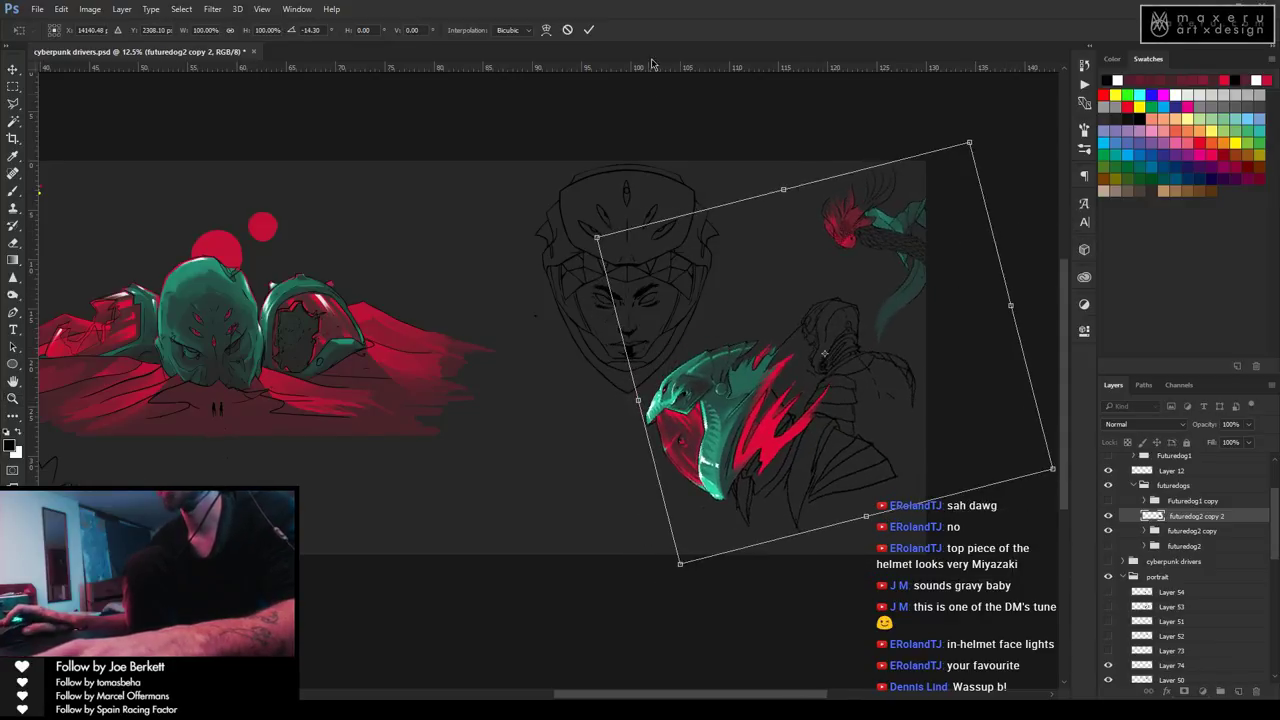
{"action": "left_click", "coordinate": [588, 29]}
Compare the rotated artwork copy with the helmeted face and move it back over the central desert scene.
{"action": "key", "text": "z"}
{"action": "mouse_move", "coordinate": [659, 265]}
{"action": "left_mouse_down"}
{"action": "mouse_move", "coordinate": [677, 340]}
{"action": "mouse_move", "coordinate": [646, 289]}
{"action": "mouse_move", "coordinate": [657, 251]}
{"action": "mouse_move", "coordinate": [672, 321]}
{"action": "left_mouse_up"}
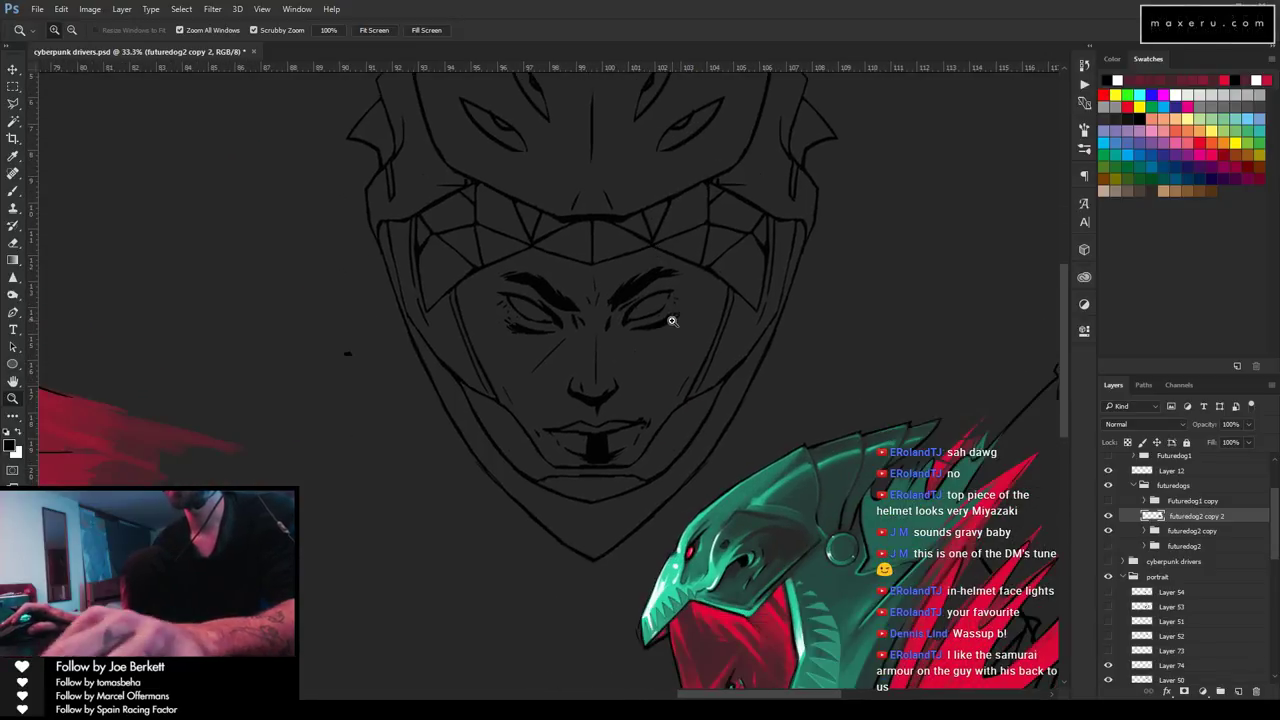
{"action": "left_click", "coordinate": [672, 321], "text": "alt"}
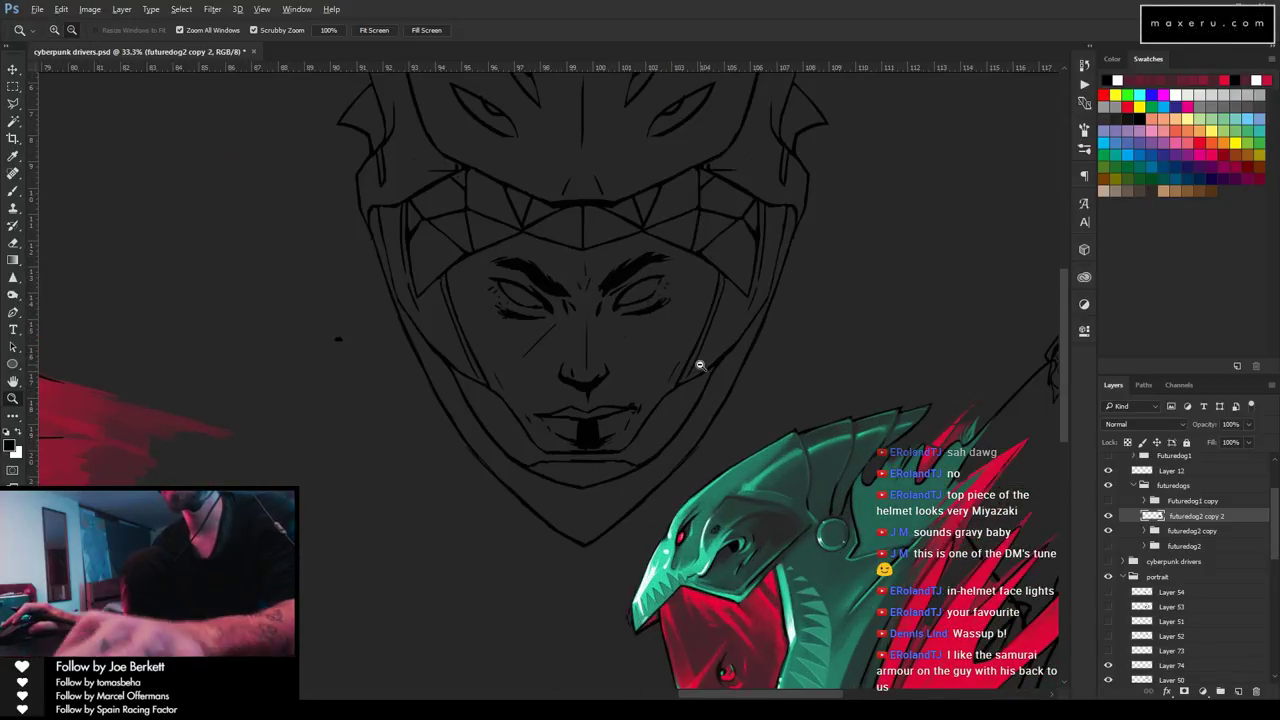
{"action": "left_click", "coordinate": [700, 363], "text": "alt"}
{"action": "left_click_drag", "start_coordinate": [398, 442], "coordinate": [904, 347]}
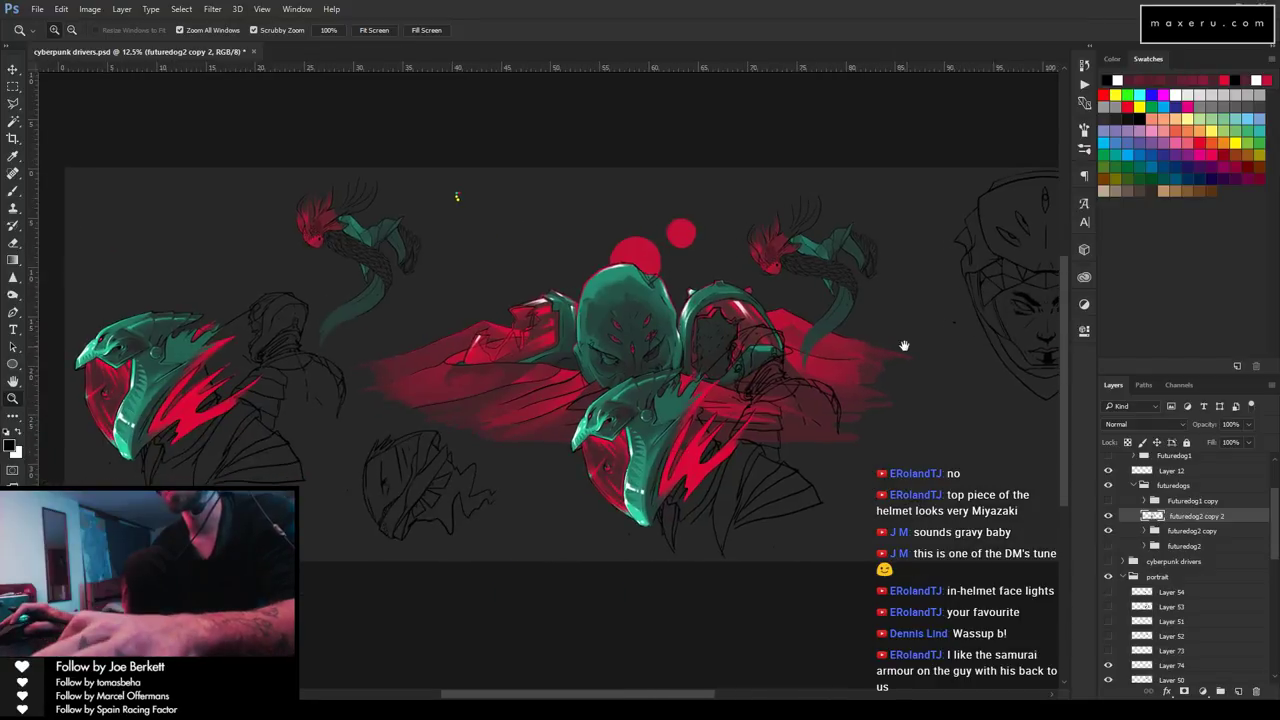
Hide the merged futuredog2 copy 2 layer and collapse the futuredogs group.
{"action": "left_click", "coordinate": [1108, 516]}
{"action": "left_click", "coordinate": [1108, 531]}
{"action": "left_click", "coordinate": [1145, 486]}
{"action": "left_click", "coordinate": [1133, 486]}
Look through the portrait and futurespace layers and compare the desert scene and other drawings with the helmeted face.
{"action": "scroll", "coordinate": [1213, 604], "scroll_direction": "down", "scroll_amount": 6}
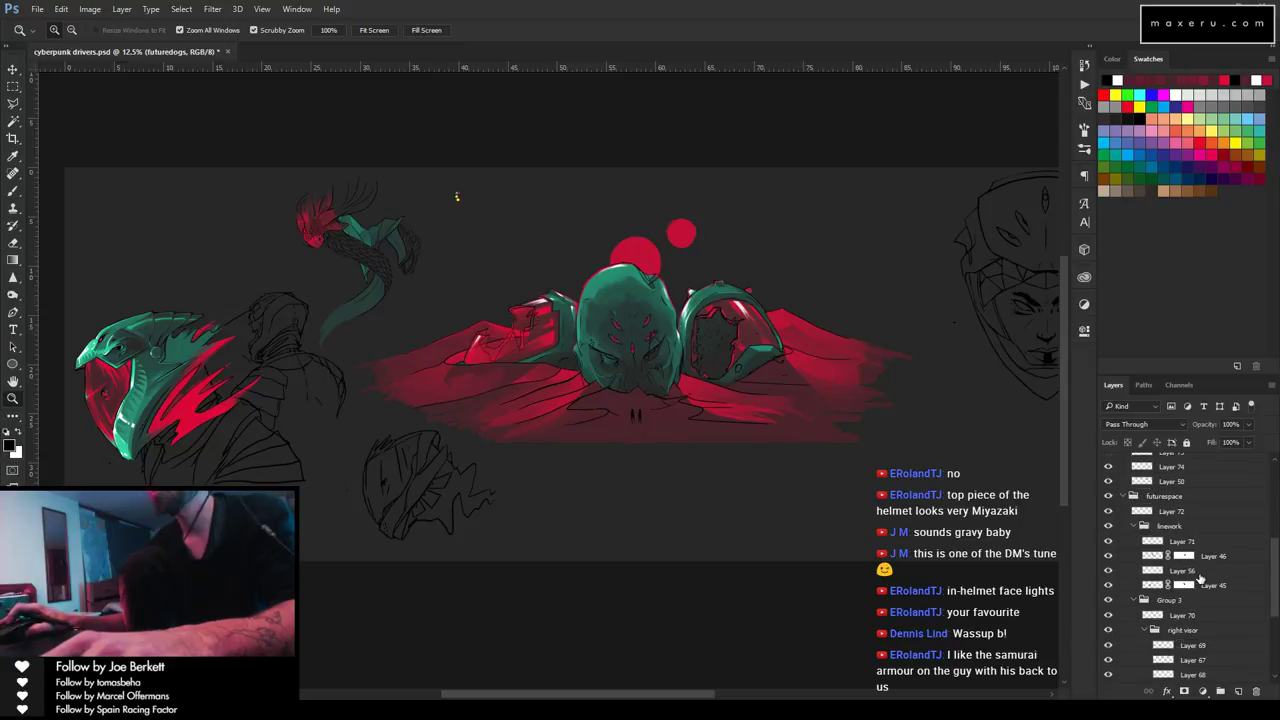
{"action": "scroll", "coordinate": [1205, 608], "scroll_direction": "up", "scroll_amount": 6}
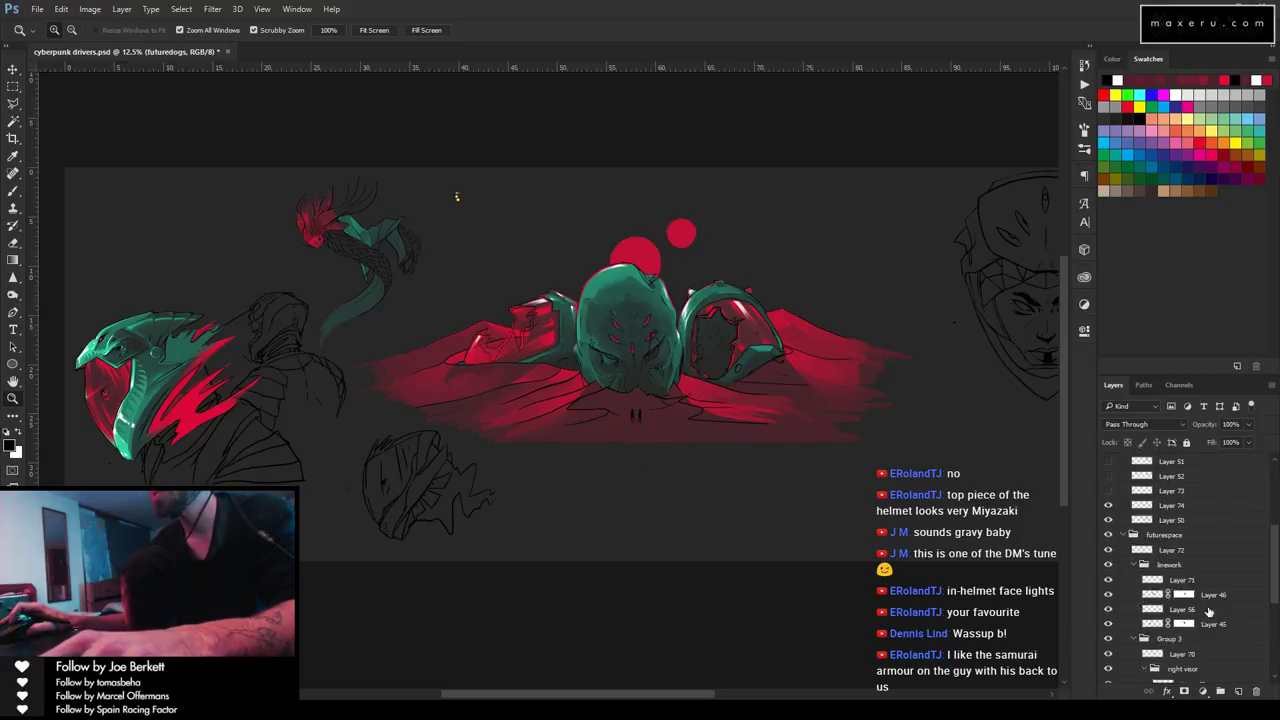
{"action": "scroll", "coordinate": [1150, 611], "scroll_direction": "up", "scroll_amount": 1}
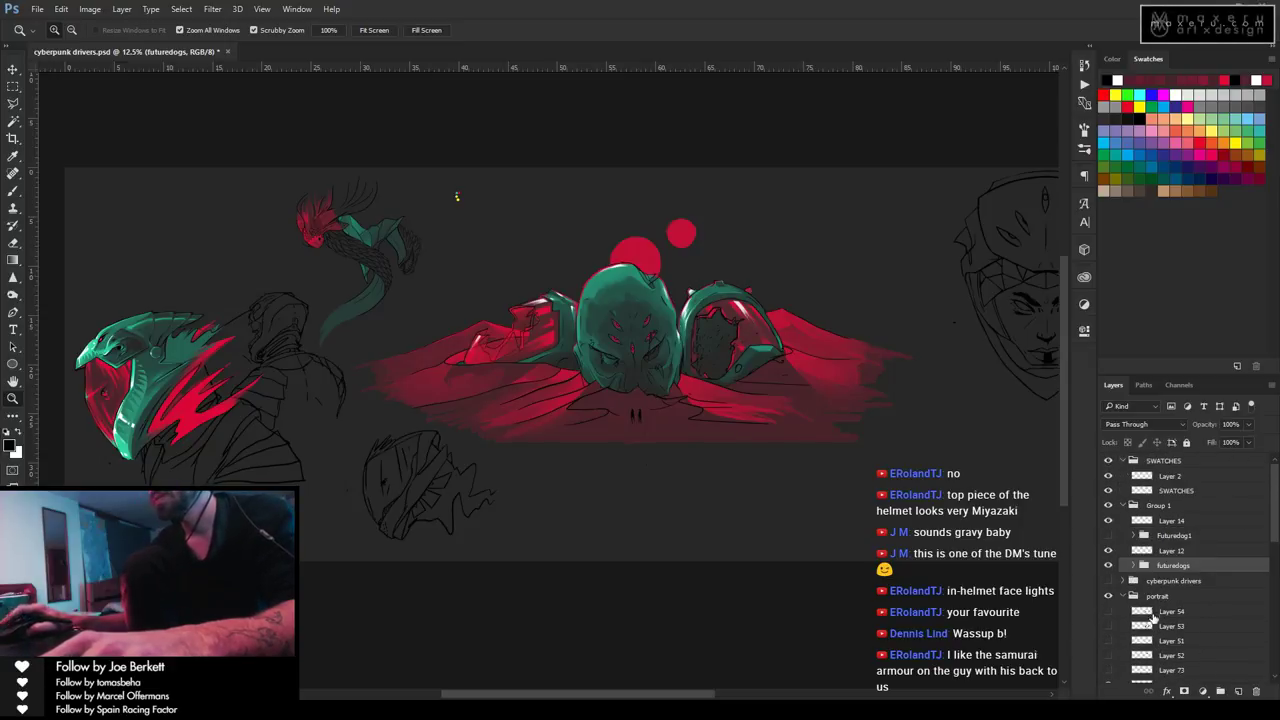
{"action": "scroll", "coordinate": [1148, 628], "scroll_direction": "down", "scroll_amount": 5}
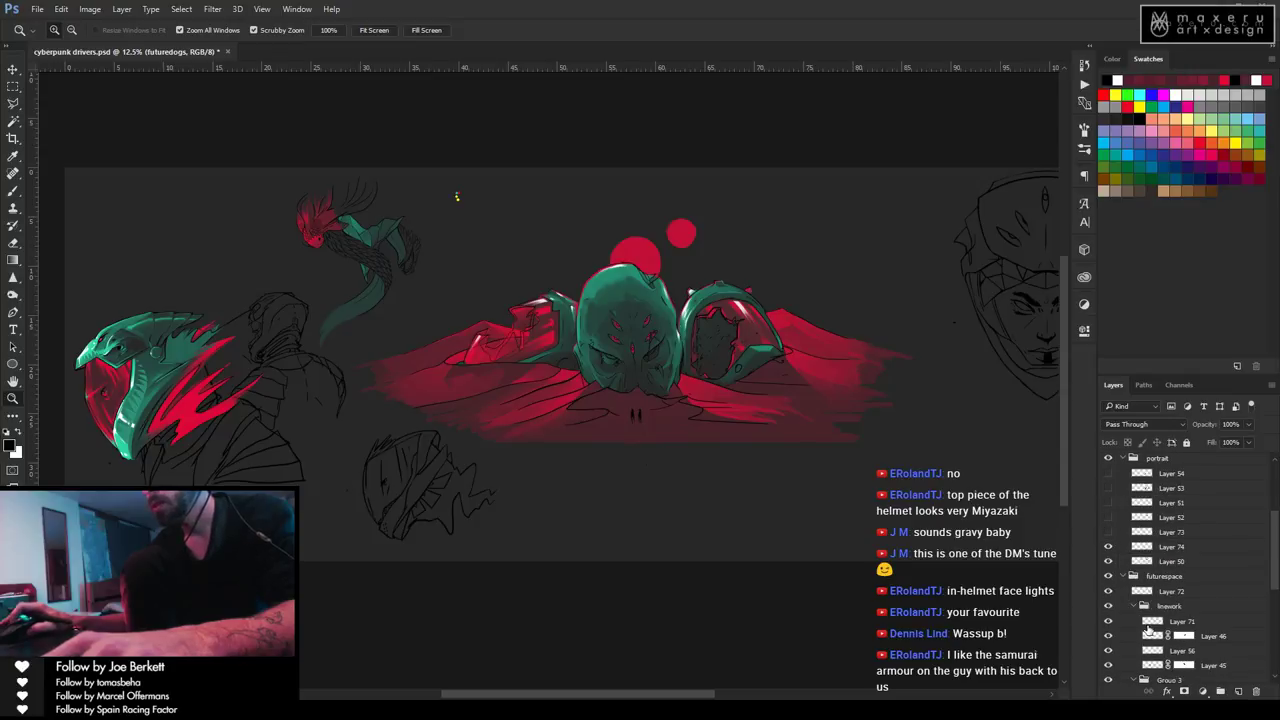
{"action": "left_click", "coordinate": [1145, 621]}
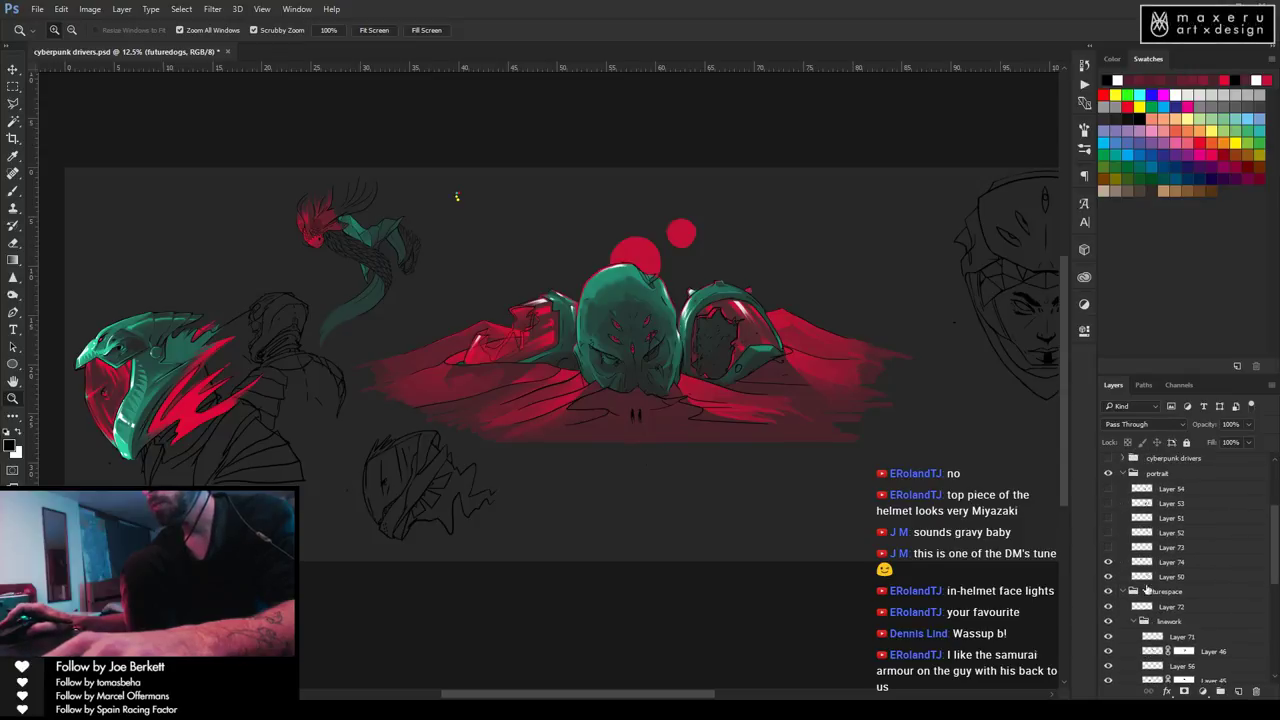
{"action": "left_click", "coordinate": [1108, 547]}
{"action": "left_click_drag", "start_coordinate": [978, 457], "coordinate": [620, 457]}
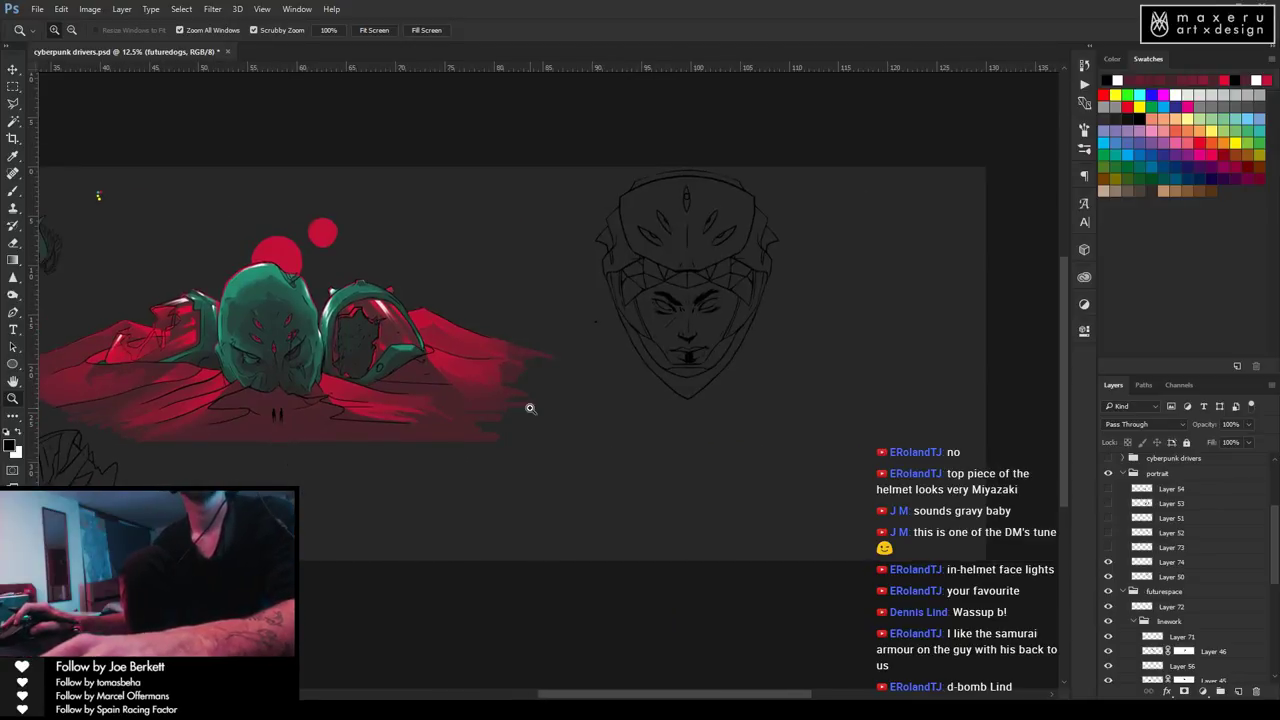
{"action": "scroll", "coordinate": [413, 363], "scroll_direction": "left", "scroll_amount": 5}
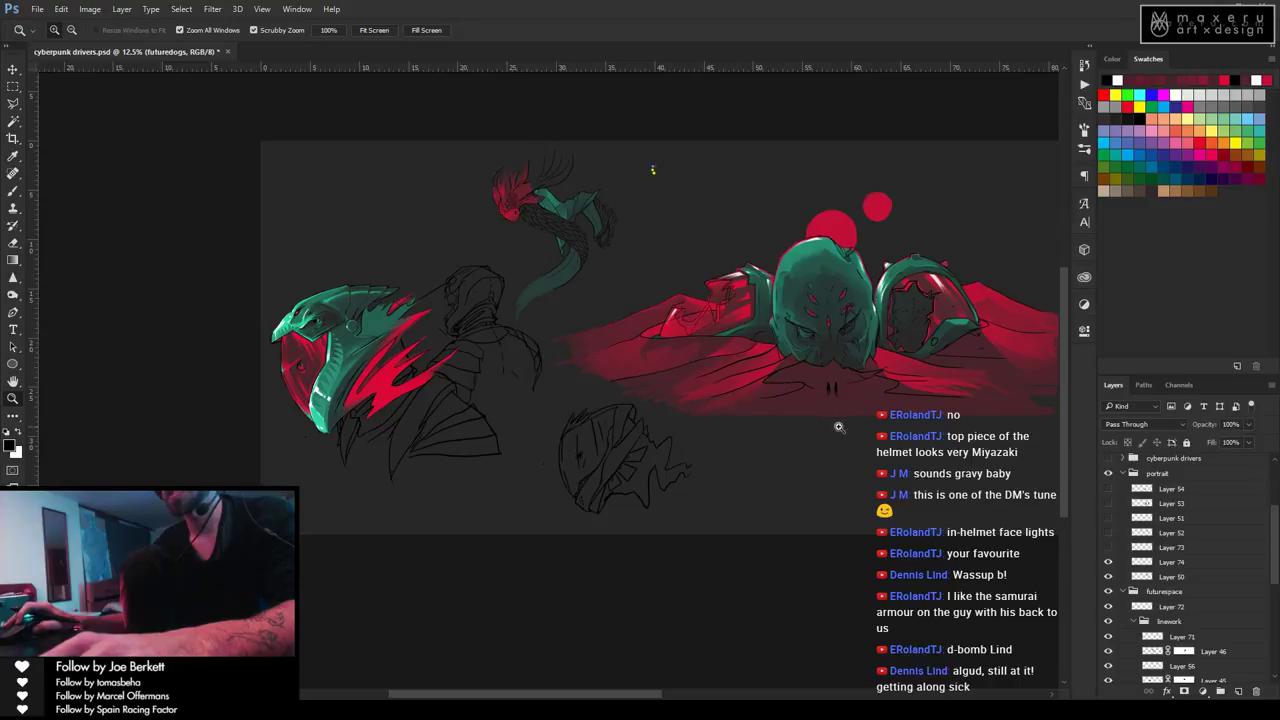
{"action": "left_click_drag", "start_coordinate": [775, 438], "coordinate": [422, 427]}
{"action": "scroll", "coordinate": [660, 397], "scroll_direction": "right", "scroll_amount": 3}
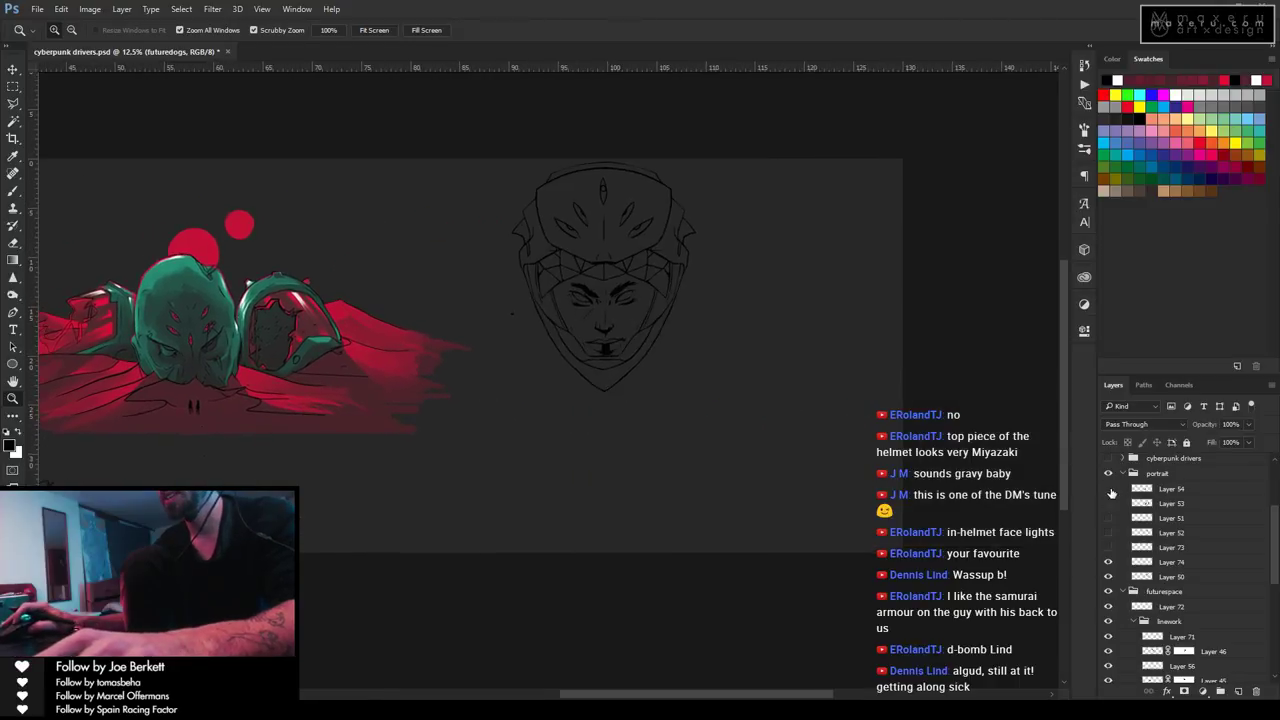
Show the shoulders and torso sketch on Layer 54 beneath the helmeted face, previewing the feathered collar on Layer 53.
{"action": "left_click", "coordinate": [1107, 488]}
{"action": "left_click", "coordinate": [1107, 503]}
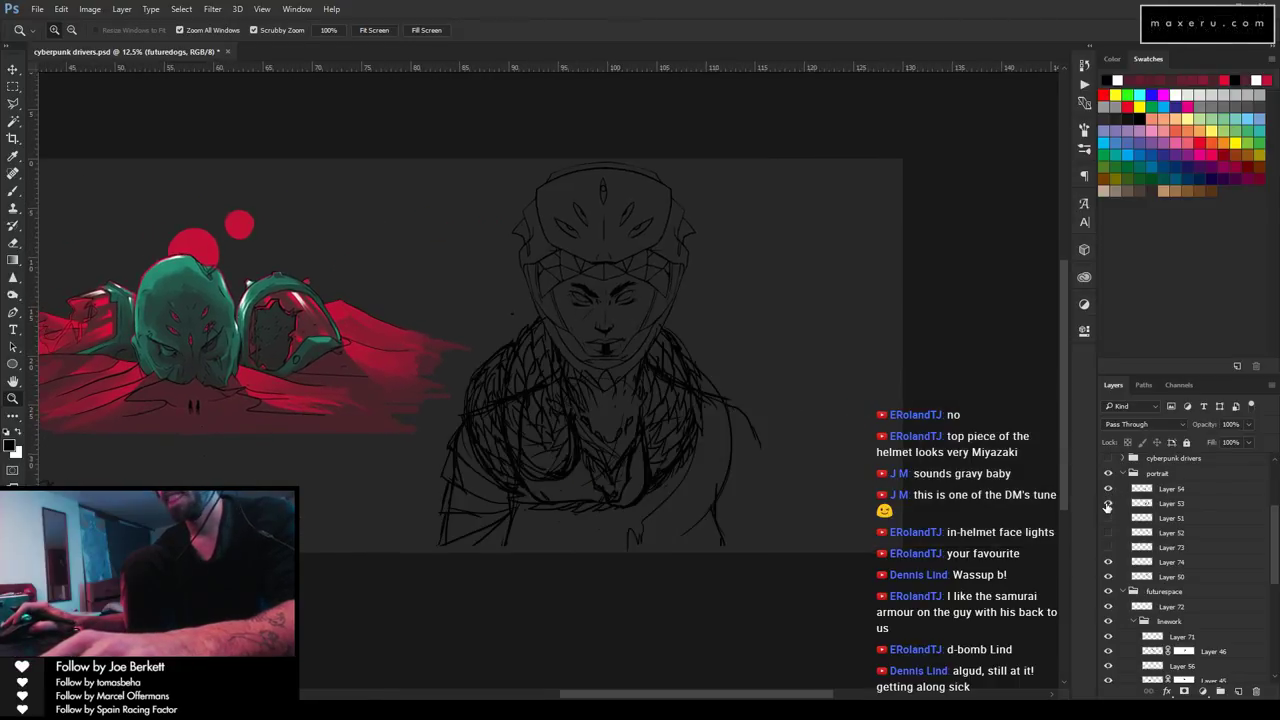
{"action": "left_click", "coordinate": [1107, 504]}
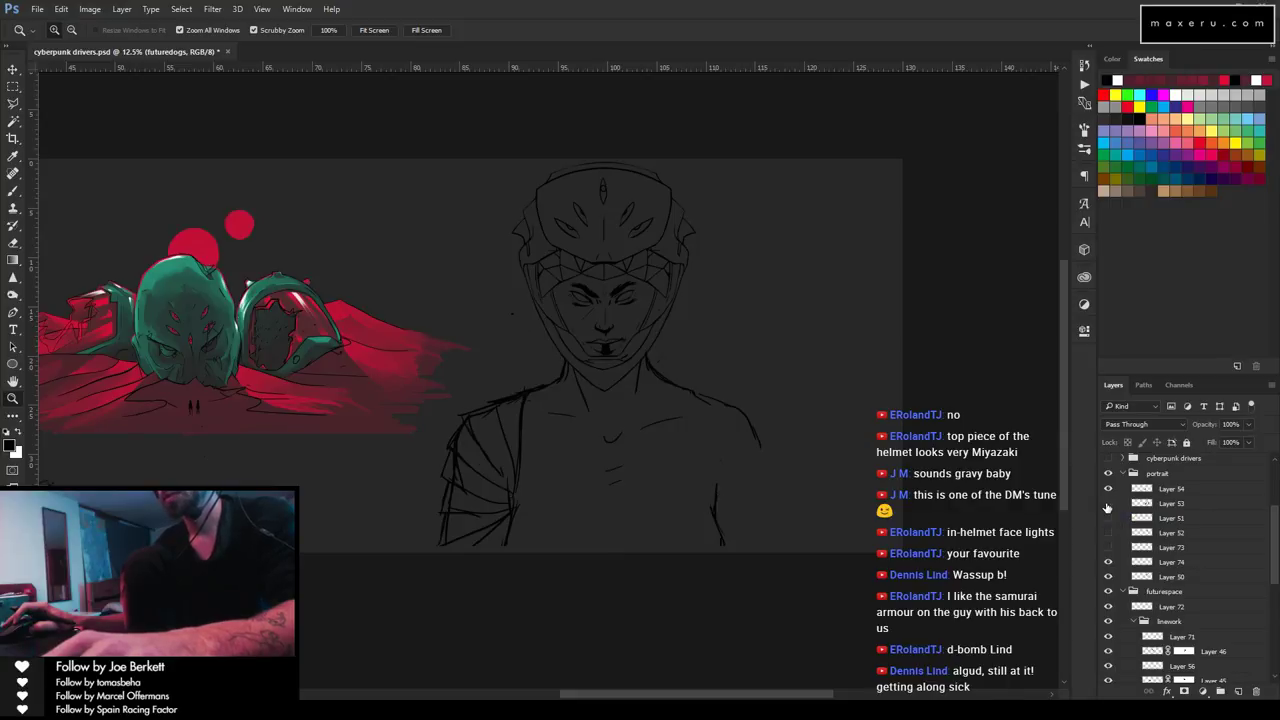
{"action": "left_click", "coordinate": [1108, 505]}
{"action": "left_click", "coordinate": [1108, 505]}
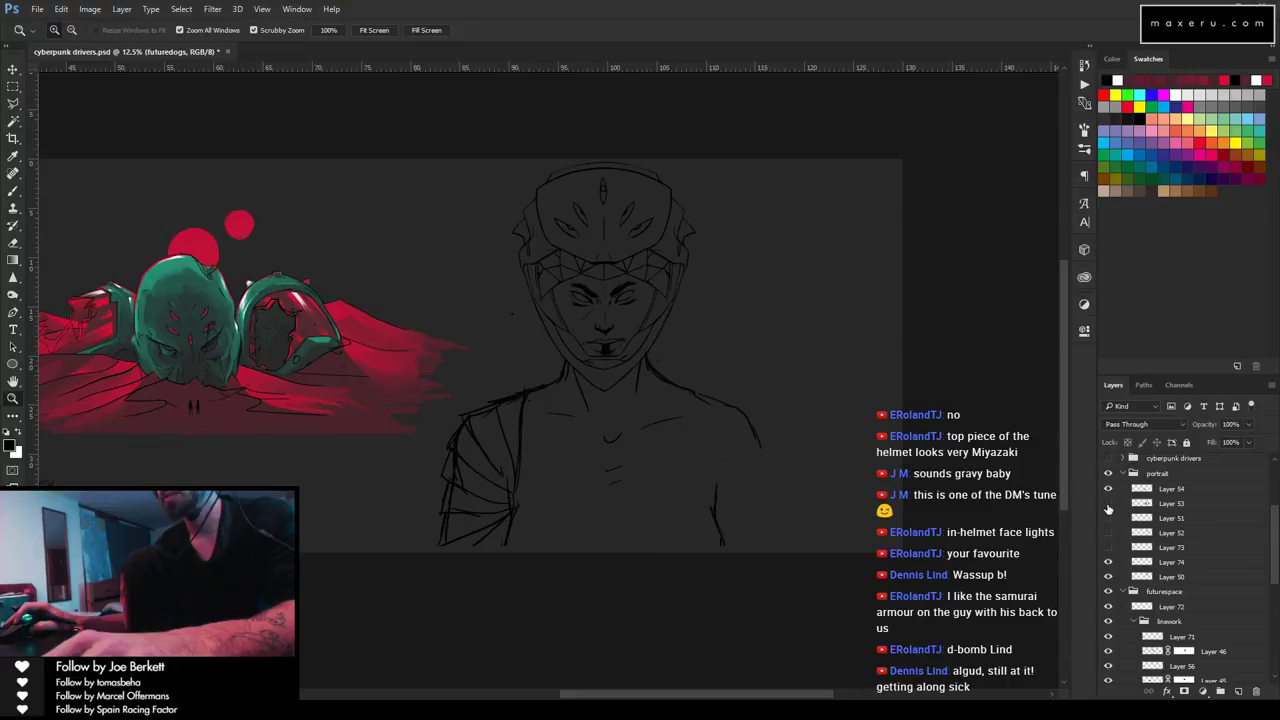
Compare the portrait with Layers 51, 53 and 52 shown and hidden in turn, leaving all three hidden.
{"action": "left_click", "coordinate": [1108, 518]}
{"action": "left_click", "coordinate": [1108, 518]}
{"action": "left_click", "coordinate": [1108, 504]}
{"action": "left_click", "coordinate": [1108, 504]}
{"action": "left_click", "coordinate": [1108, 504]}
{"action": "left_click", "coordinate": [1108, 504]}
{"action": "left_click", "coordinate": [1108, 518]}
{"action": "left_click", "coordinate": [1108, 518]}
{"action": "left_click", "coordinate": [1108, 535]}
{"action": "left_click", "coordinate": [1108, 535]}
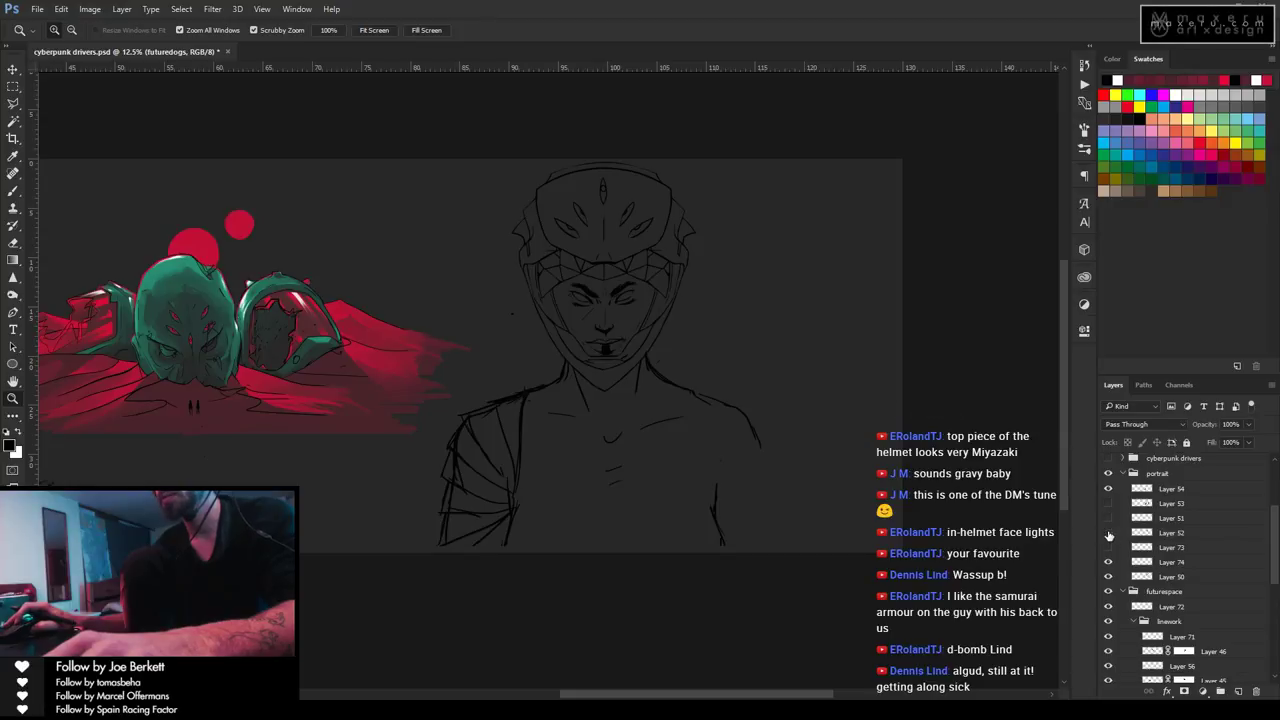
Examine up close how the feathered collar on Layer 53 meets the helmet and neck, and hide that layer again.
{"action": "left_click", "coordinate": [580, 381]}
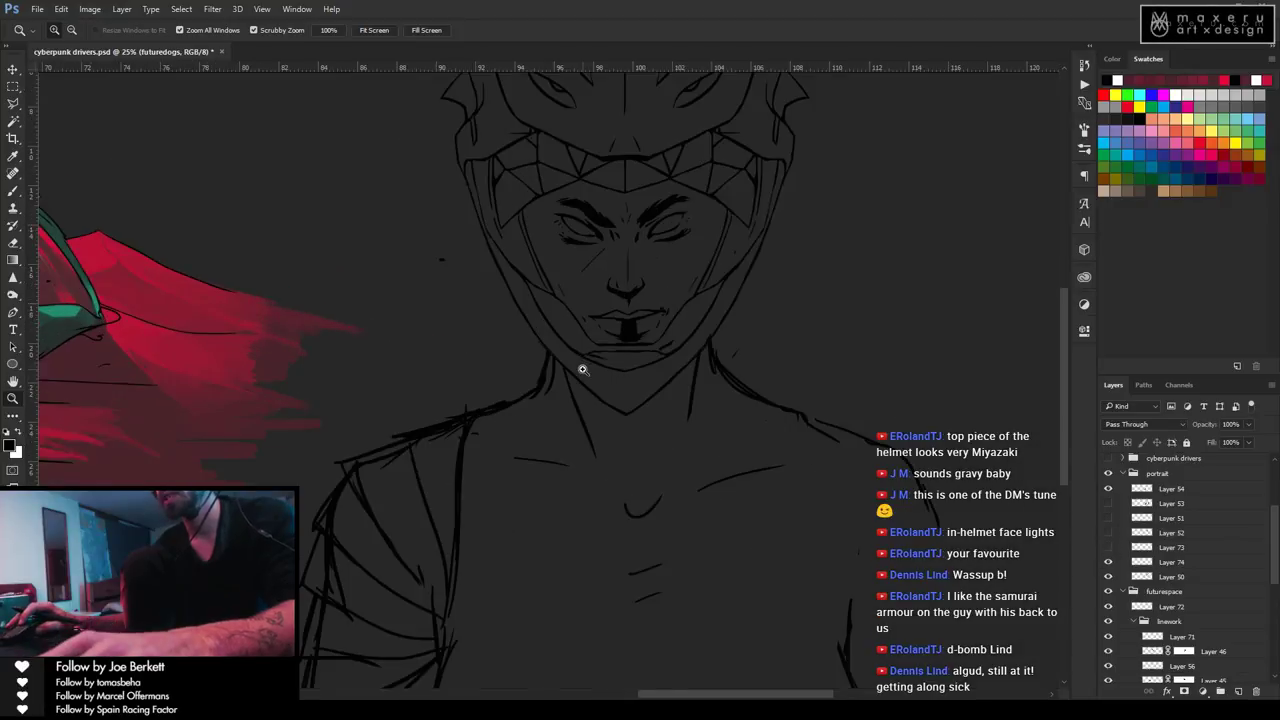
{"action": "left_click", "coordinate": [580, 381]}
{"action": "left_click", "coordinate": [1108, 504]}
{"action": "left_click_drag", "start_coordinate": [671, 320], "coordinate": [683, 360]}
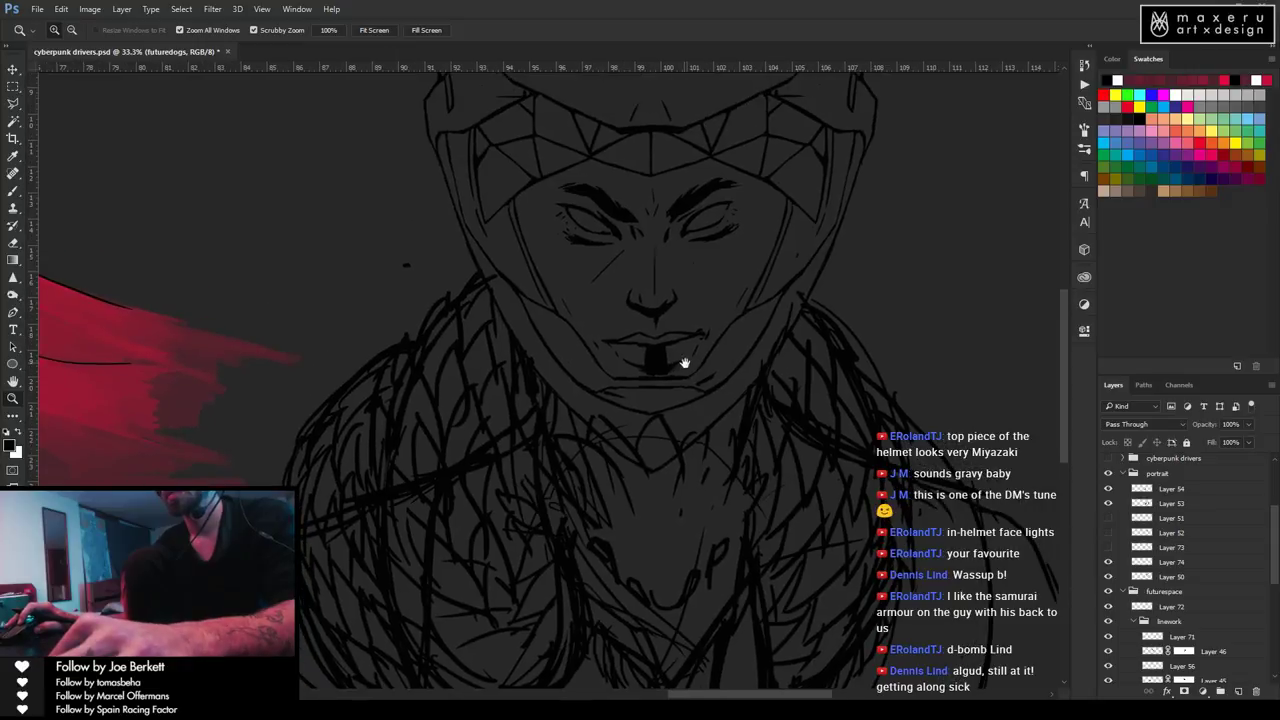
{"action": "left_click", "coordinate": [1130, 503]}
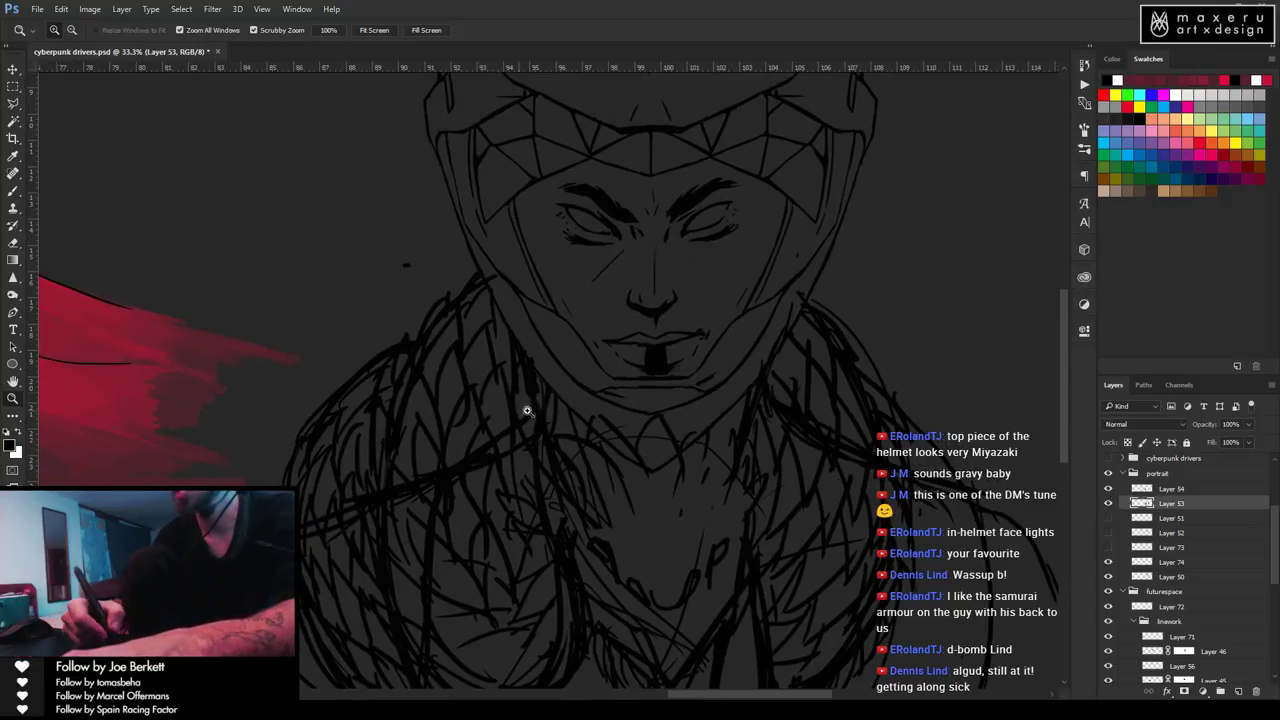
{"action": "key", "text": "e"}
{"action": "left_click", "coordinate": [1108, 504]}
{"action": "left_click", "coordinate": [1108, 504]}
{"action": "left_click", "coordinate": [1108, 506]}
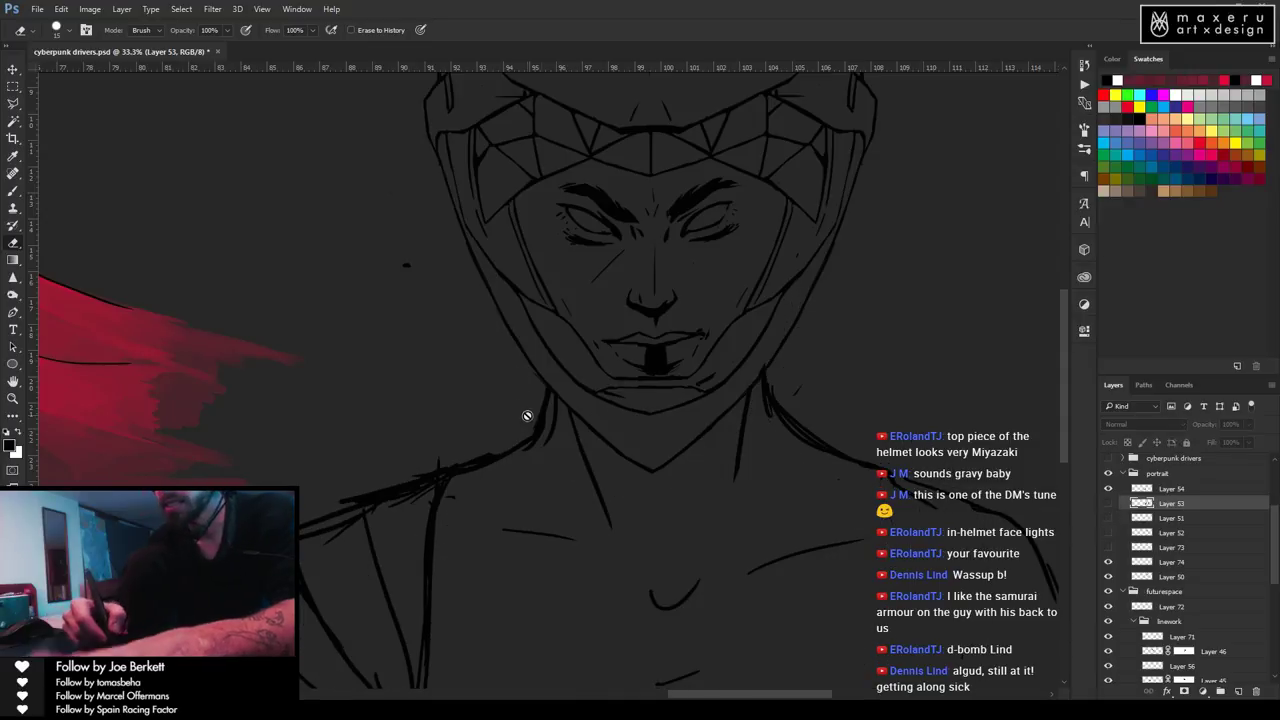
Clean up the line from the neck to the armoured shoulder on Layer 54 by alternately erasing and redrawing it.
{"action": "left_click", "coordinate": [1166, 490]}
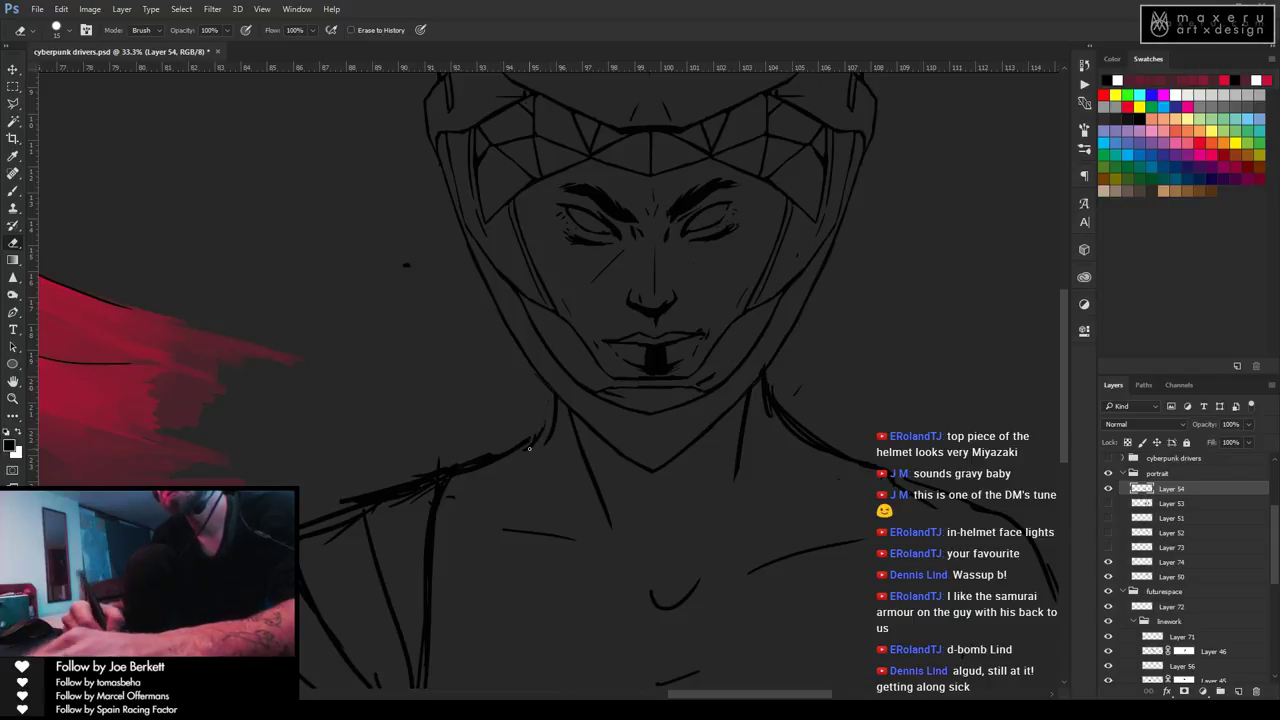
{"action": "key", "text": "b"}
{"action": "key", "text": "e"}
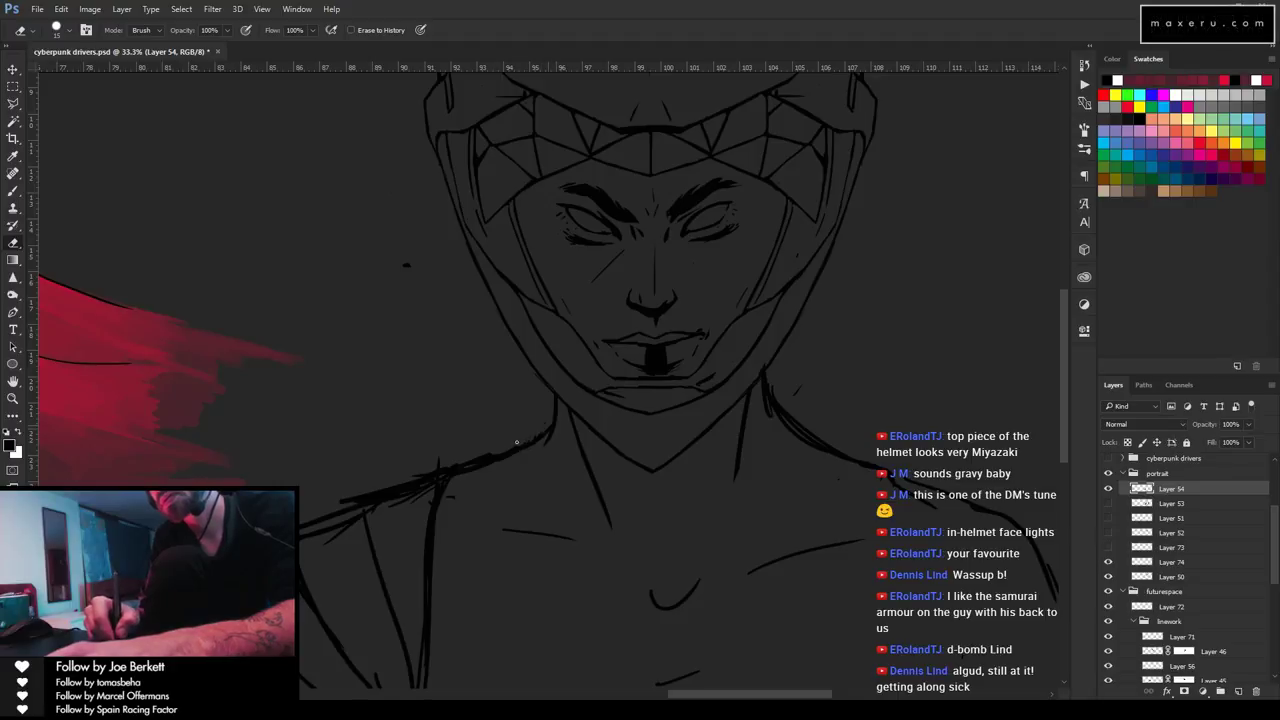
{"action": "key", "text": "b"}
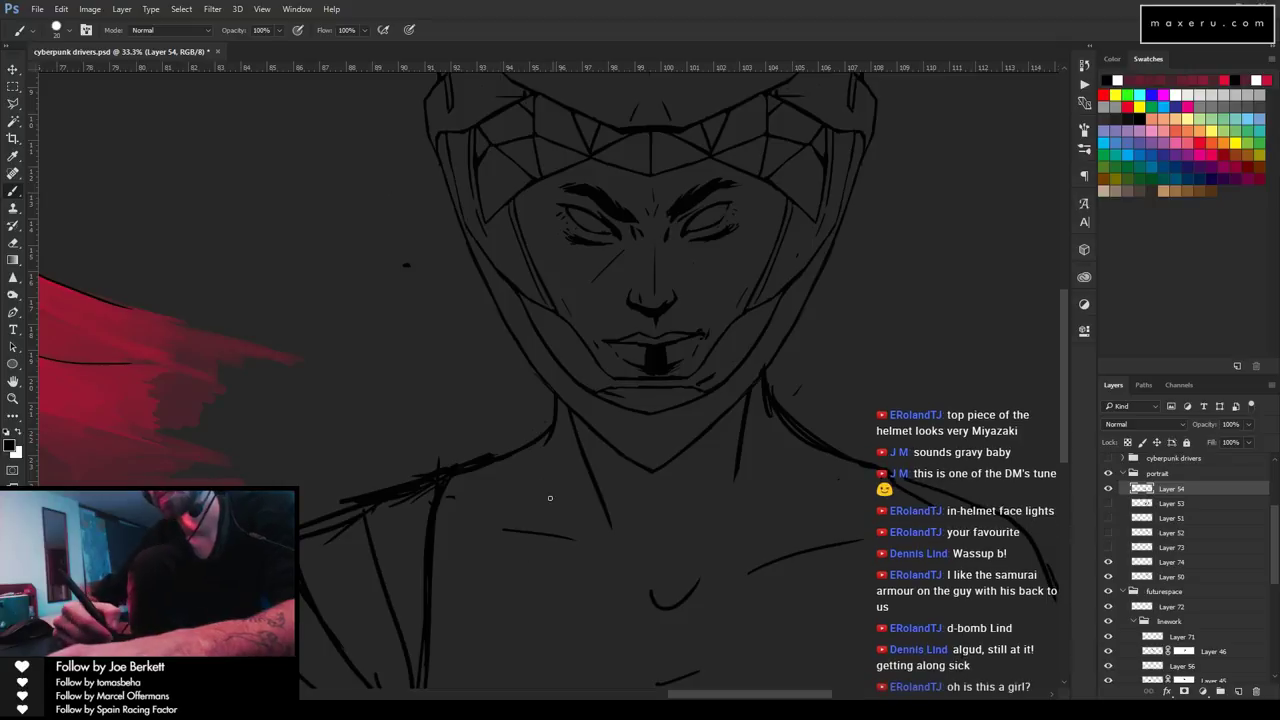
{"action": "key", "text": "e"}
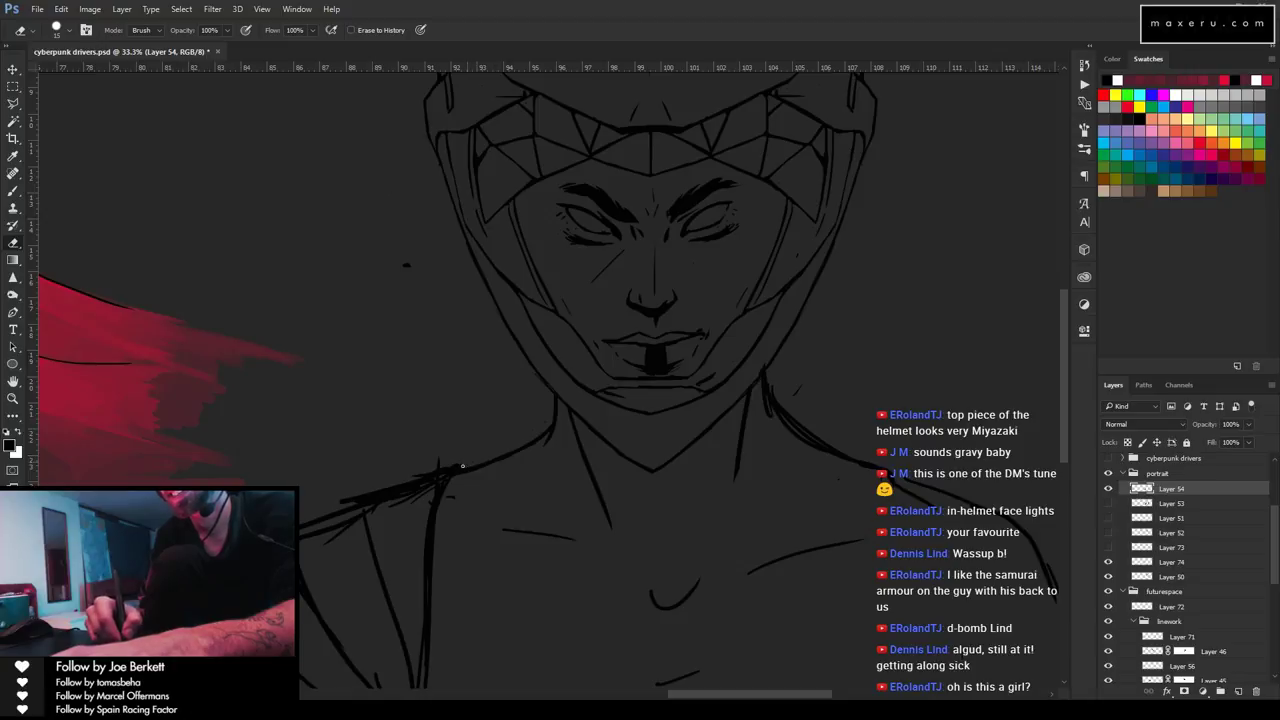
{"action": "key", "text": "b"}
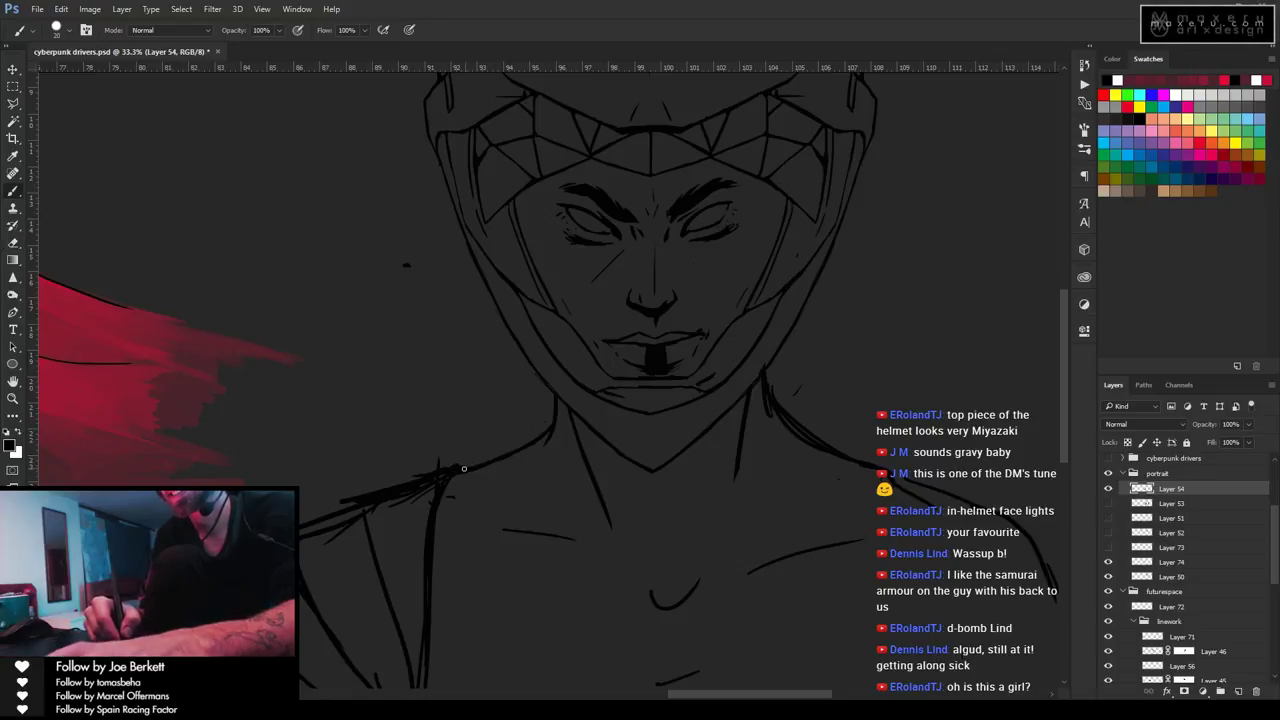
Erase stray sketch lines along the top of the shoulder armour and redraw the upper edges of its first two plates.
{"action": "key", "text": "e"}
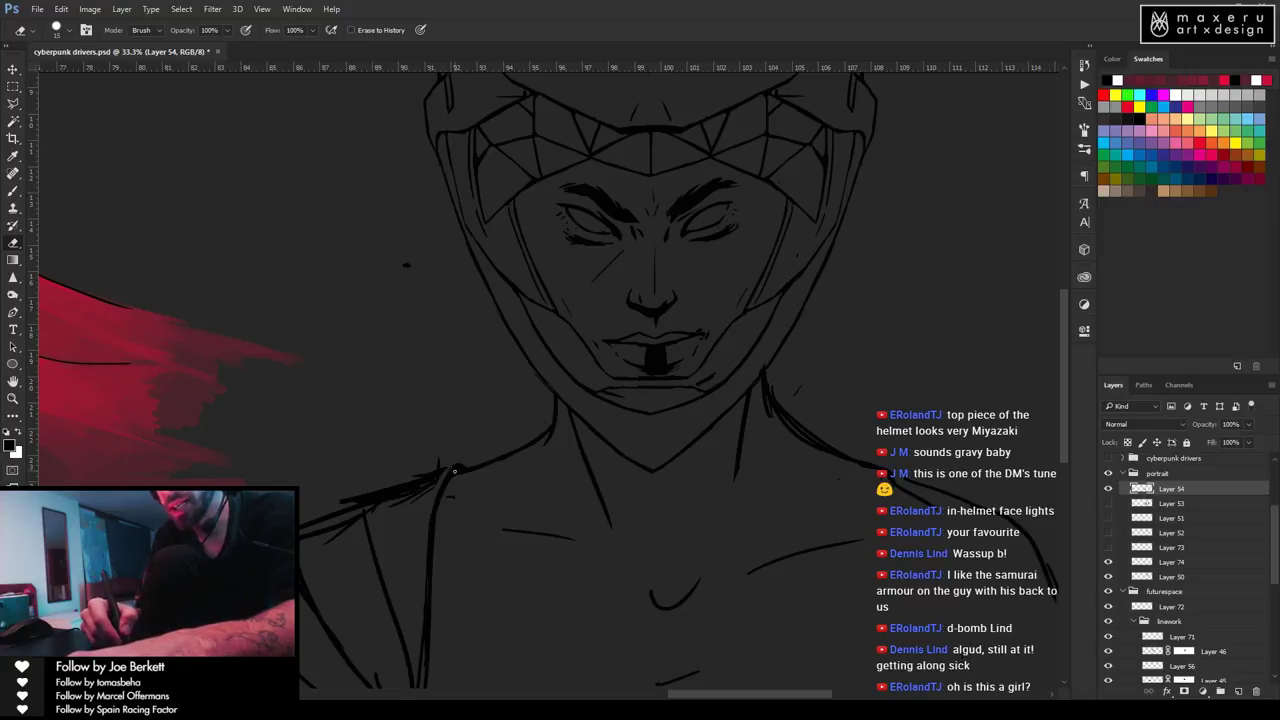
{"action": "left_click_drag", "start_coordinate": [416, 612], "coordinate": [492, 372]}
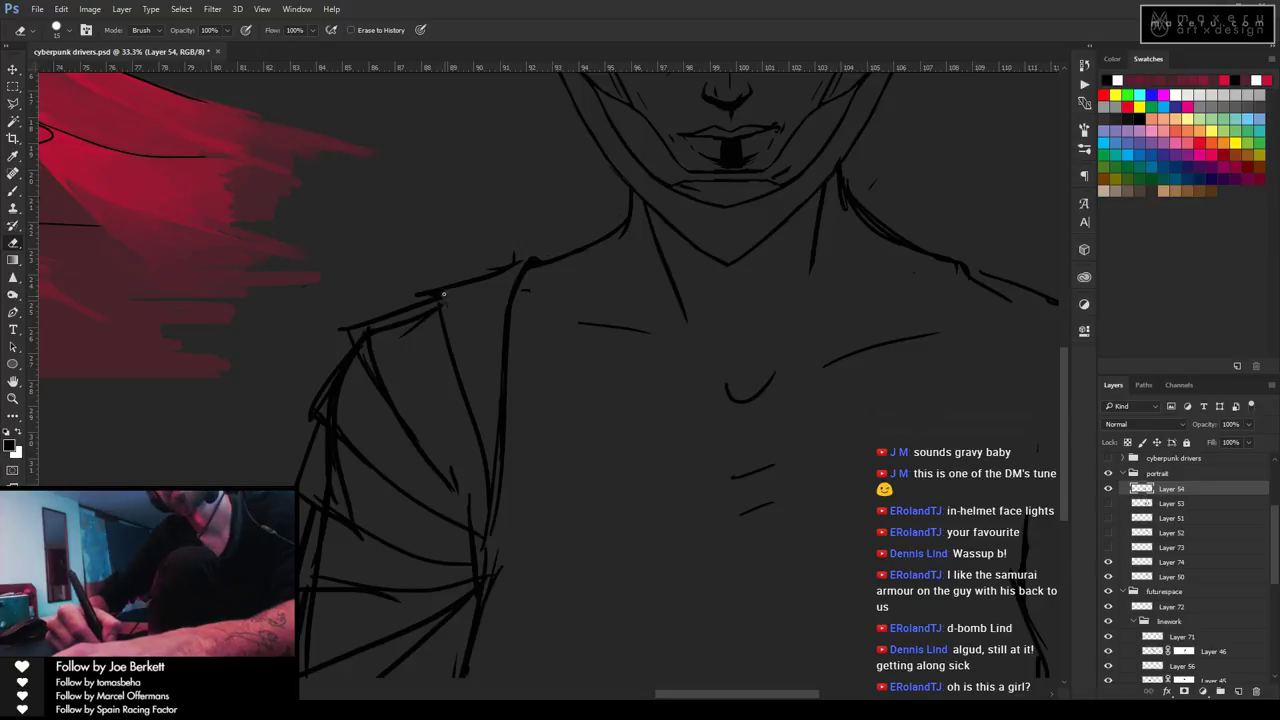
{"action": "key", "text": "b"}
{"action": "key", "text": "e"}
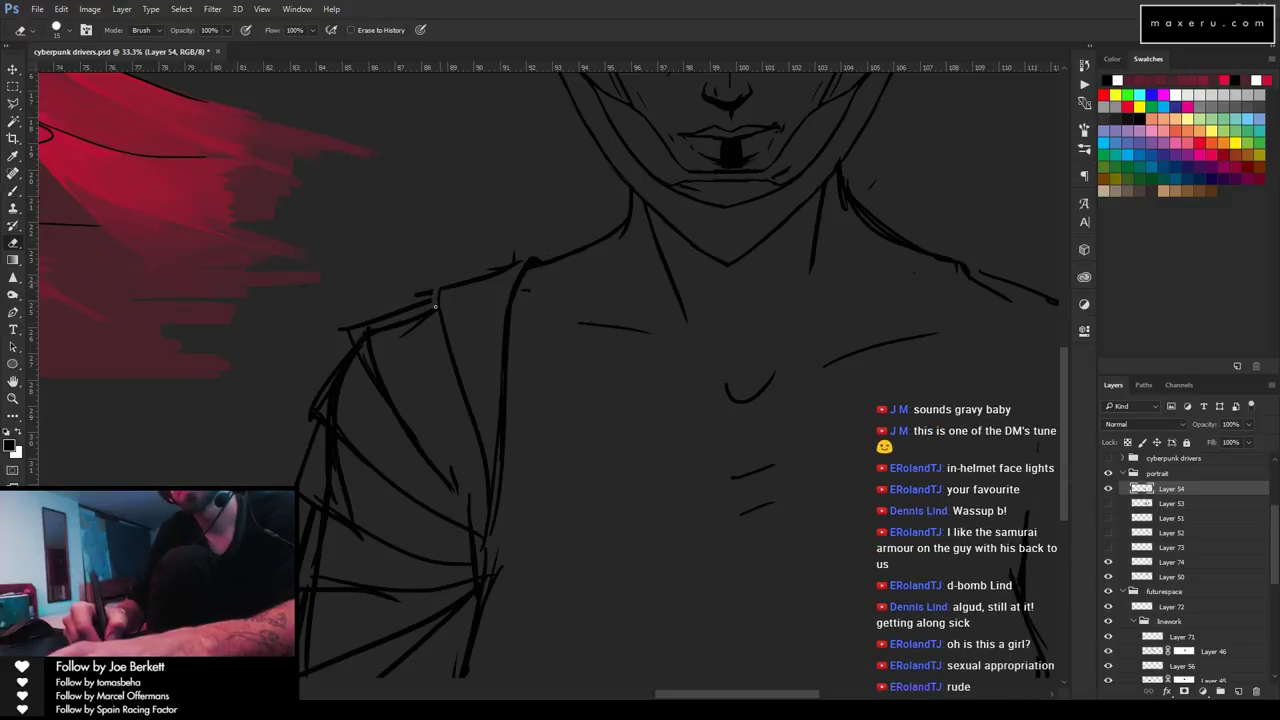
{"action": "left_click_drag", "start_coordinate": [418, 304], "coordinate": [411, 298]}
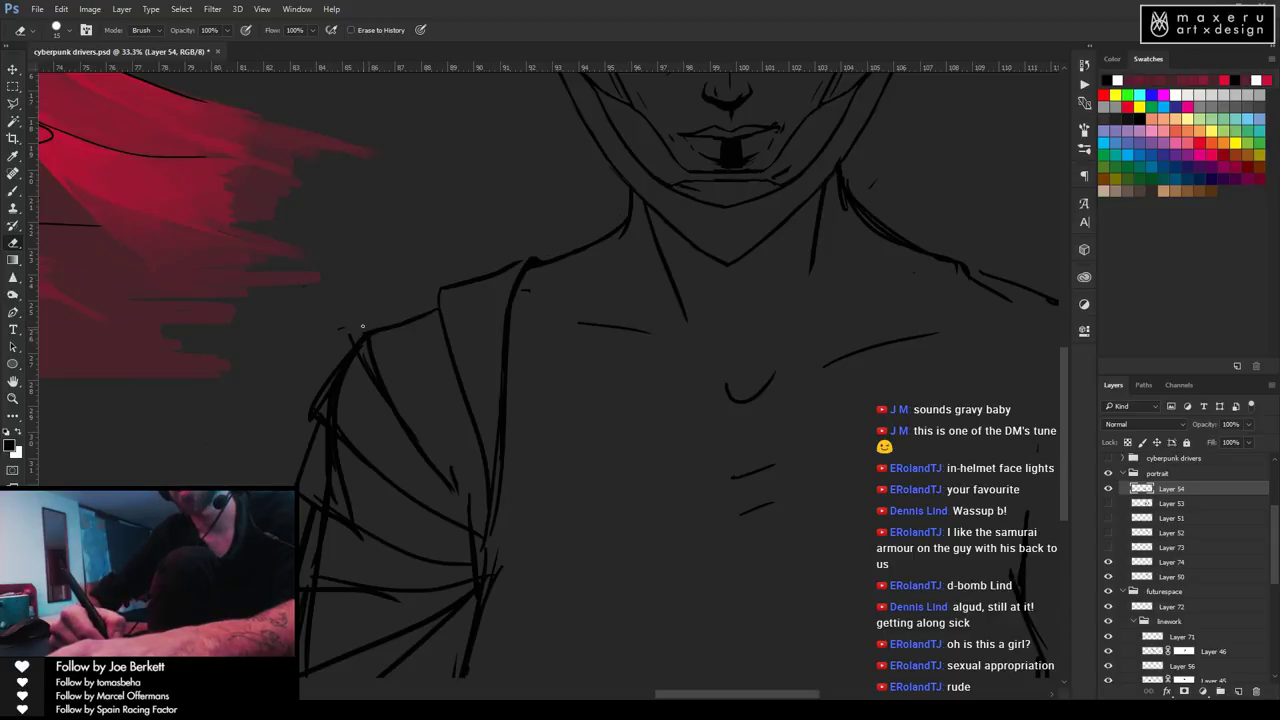
Refine the second armour plate's outer corner and redraw its long dividing line down to the armpit as one thin stroke.
{"action": "key", "text": "b"}
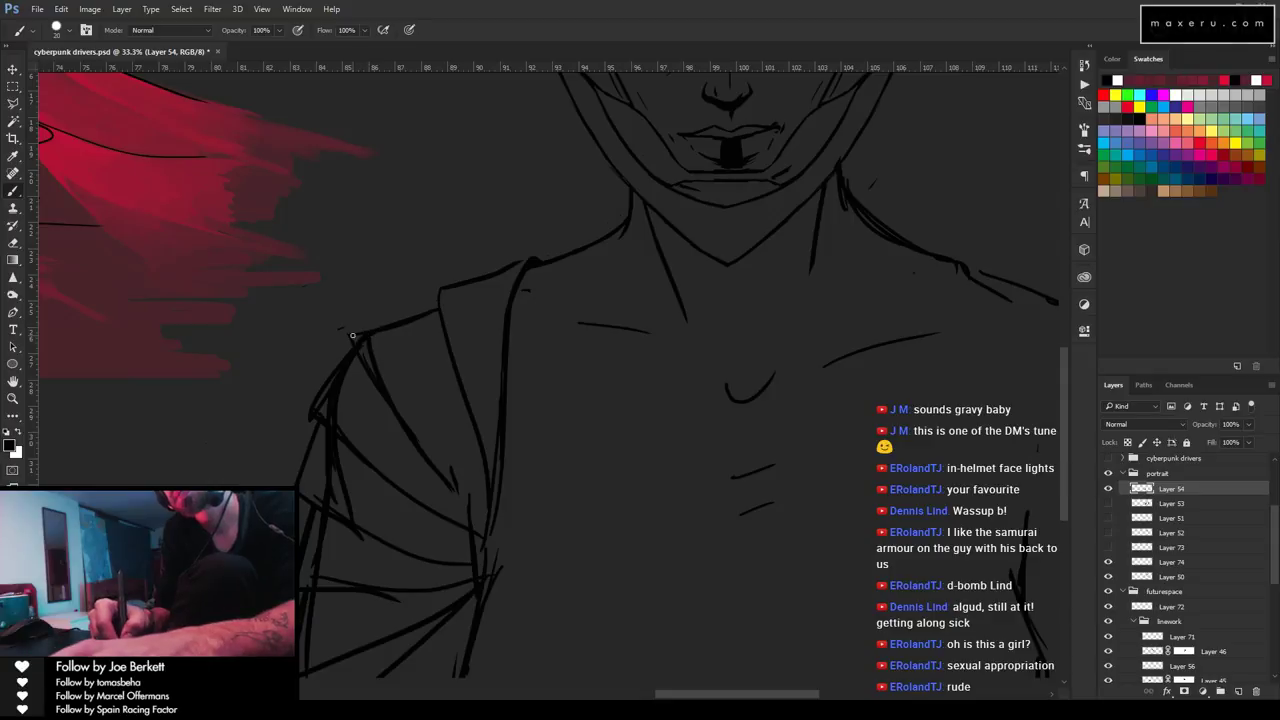
{"action": "key", "text": "e"}
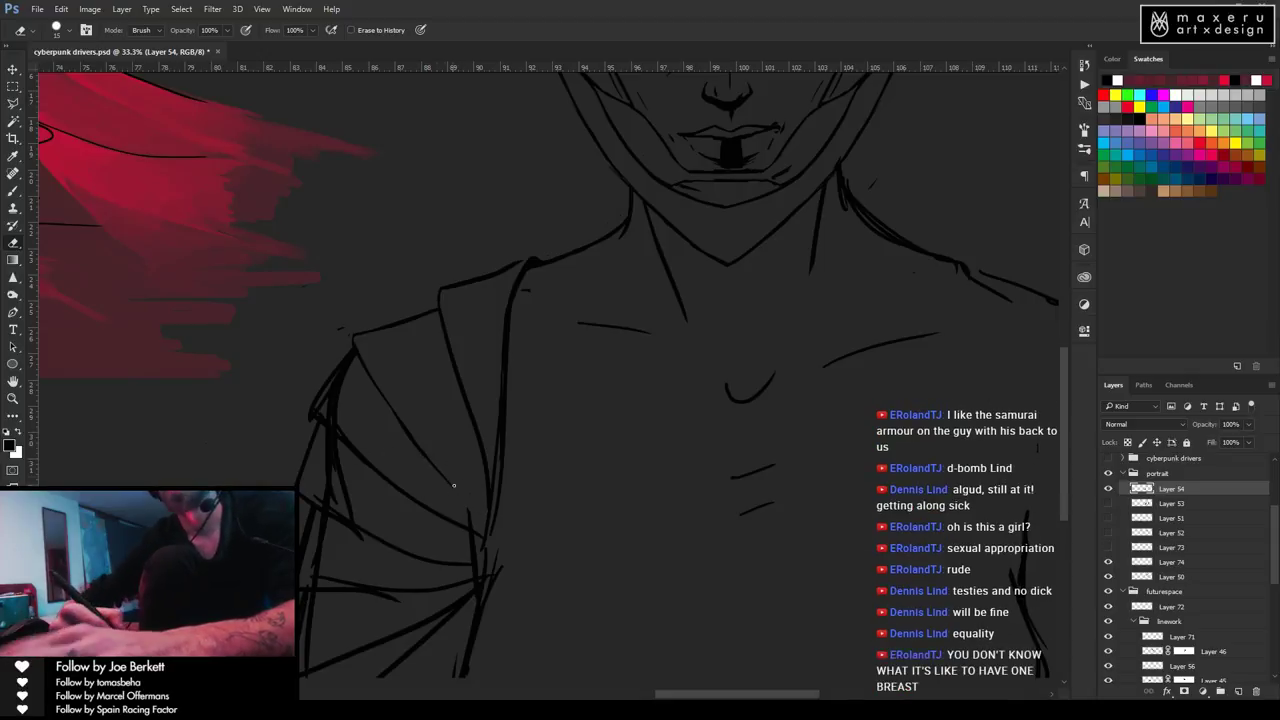
{"action": "key", "text": "b"}
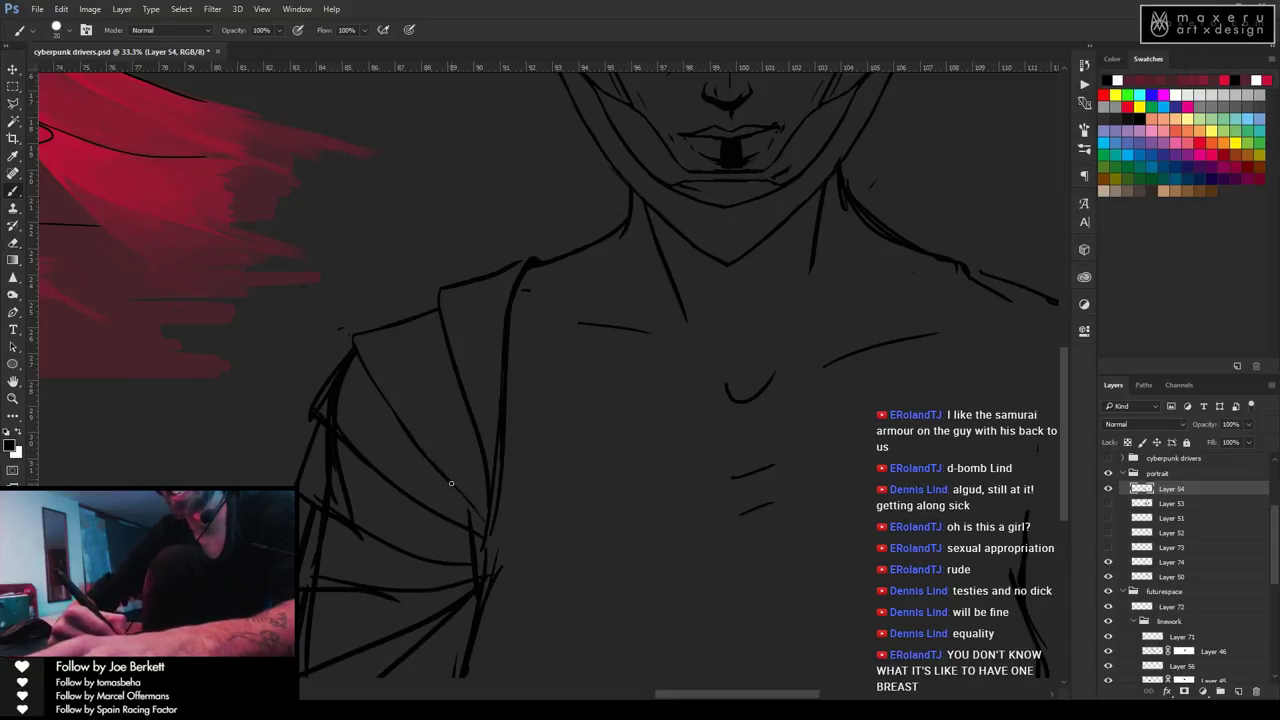
{"action": "key", "text": "e"}
{"action": "key", "text": "b"}
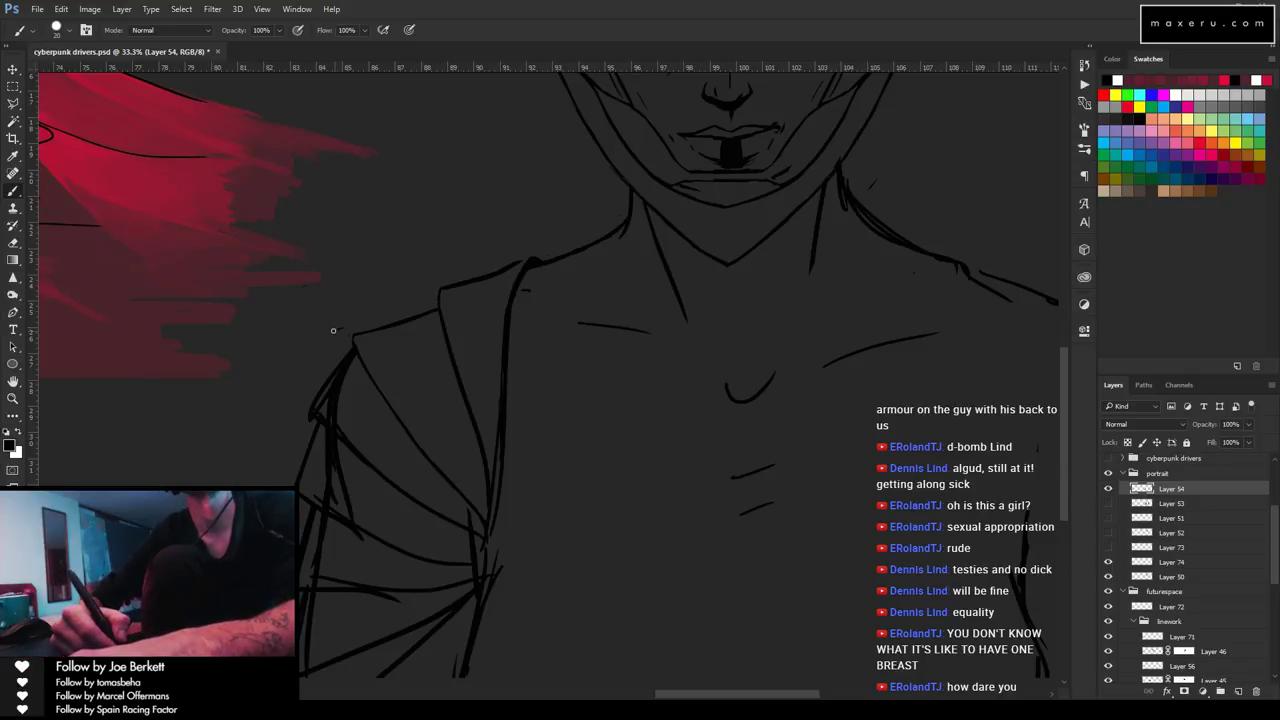
Clean up the third armour plate's outer edge and sharpen its corner on the outside of the shoulder.
{"action": "key", "text": "e"}
{"action": "key", "text": "b"}
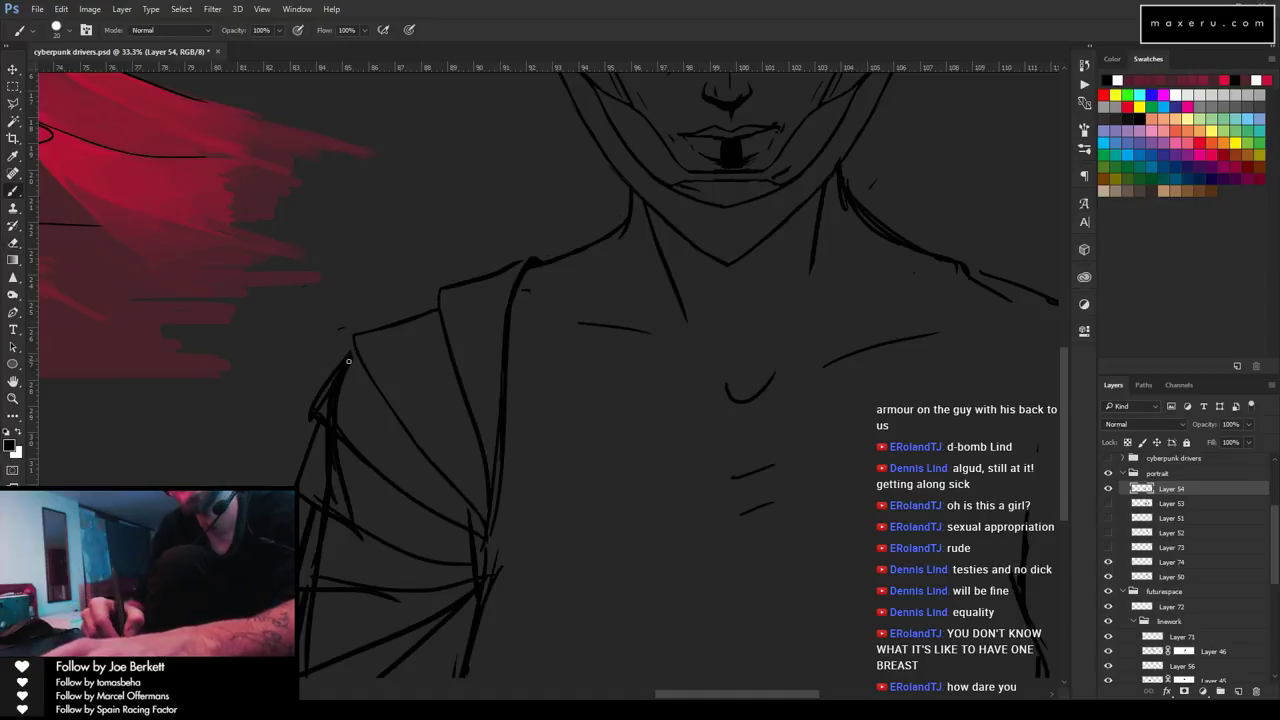
{"action": "key", "text": "e"}
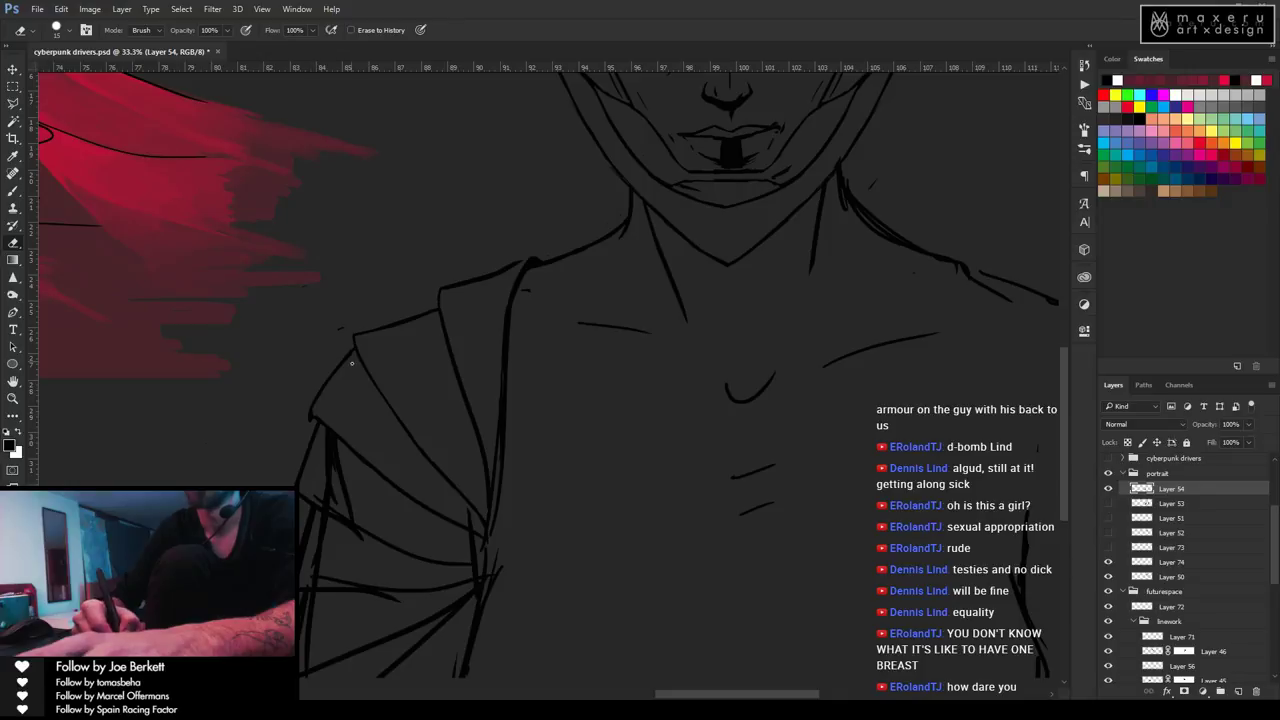
{"action": "key", "text": "b"}
{"action": "key", "text": "e"}
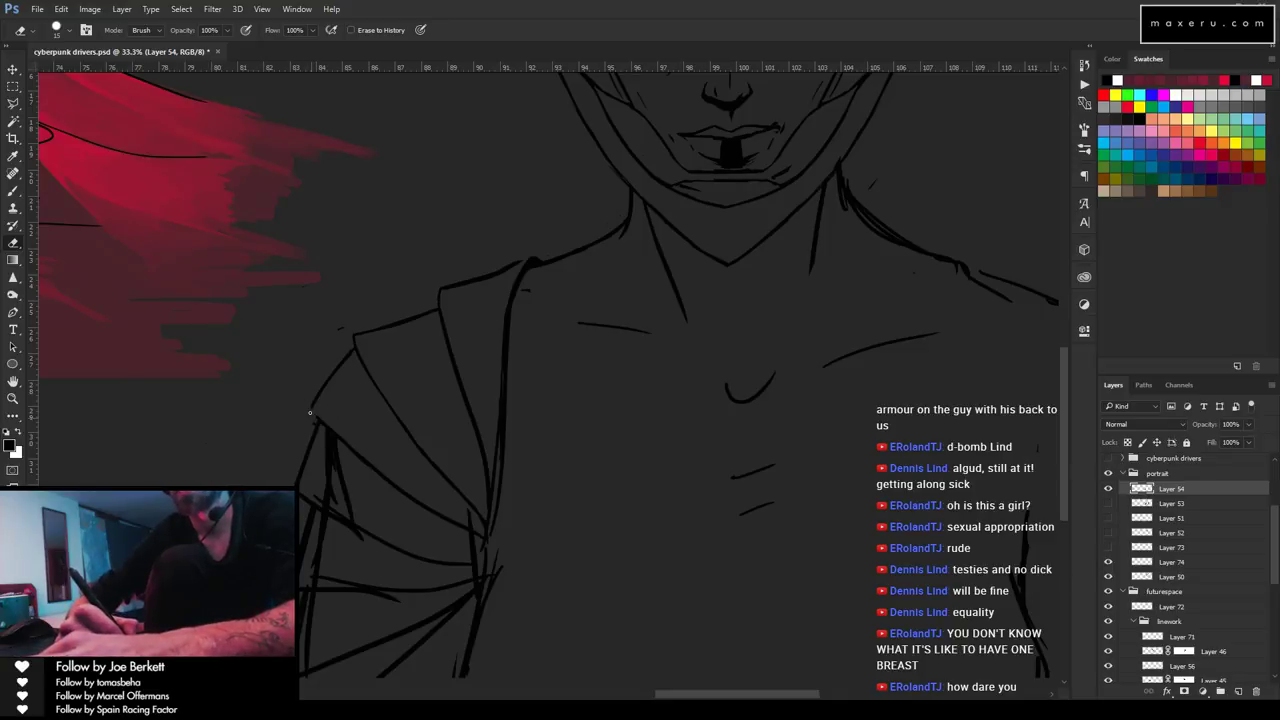
{"action": "key", "text": "b"}
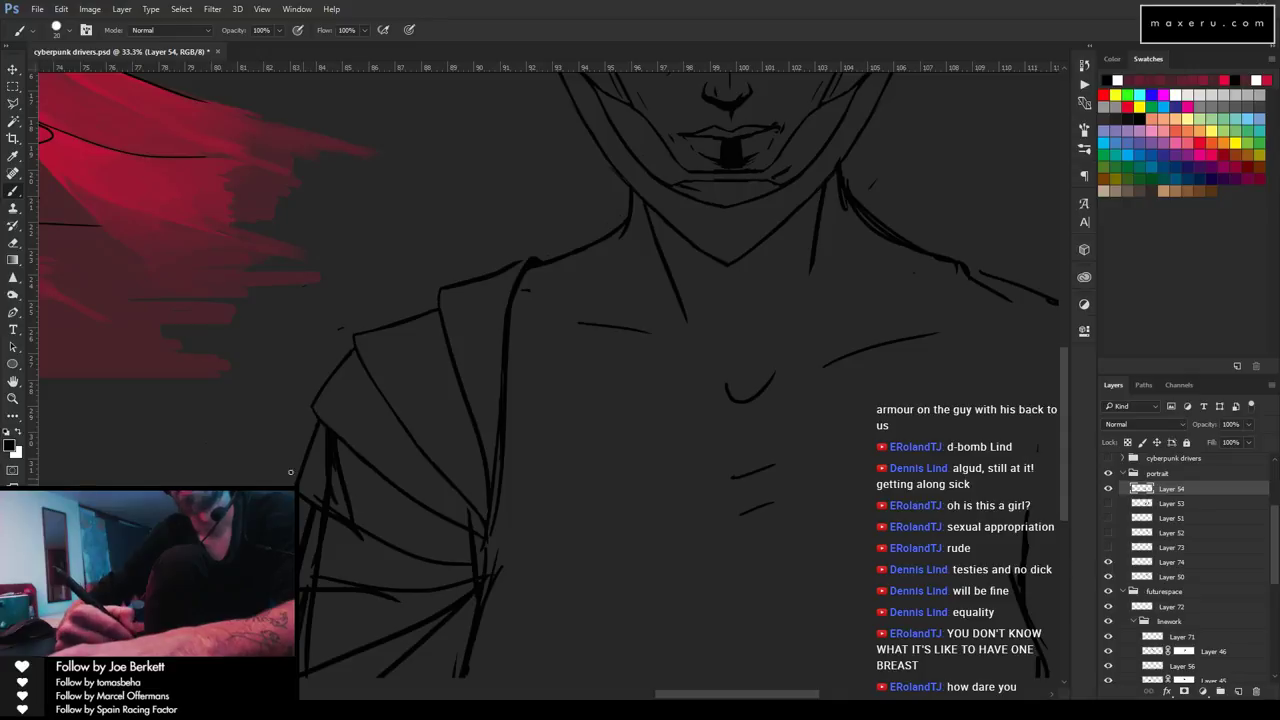
Thin the first armour plate's long inner edge from the shoulder down to the armpit by erasing along its sides on Layer 54.
{"action": "key", "text": "z"}
{"action": "scroll", "coordinate": [471, 449], "scroll_direction": "down", "scroll_amount": 4}
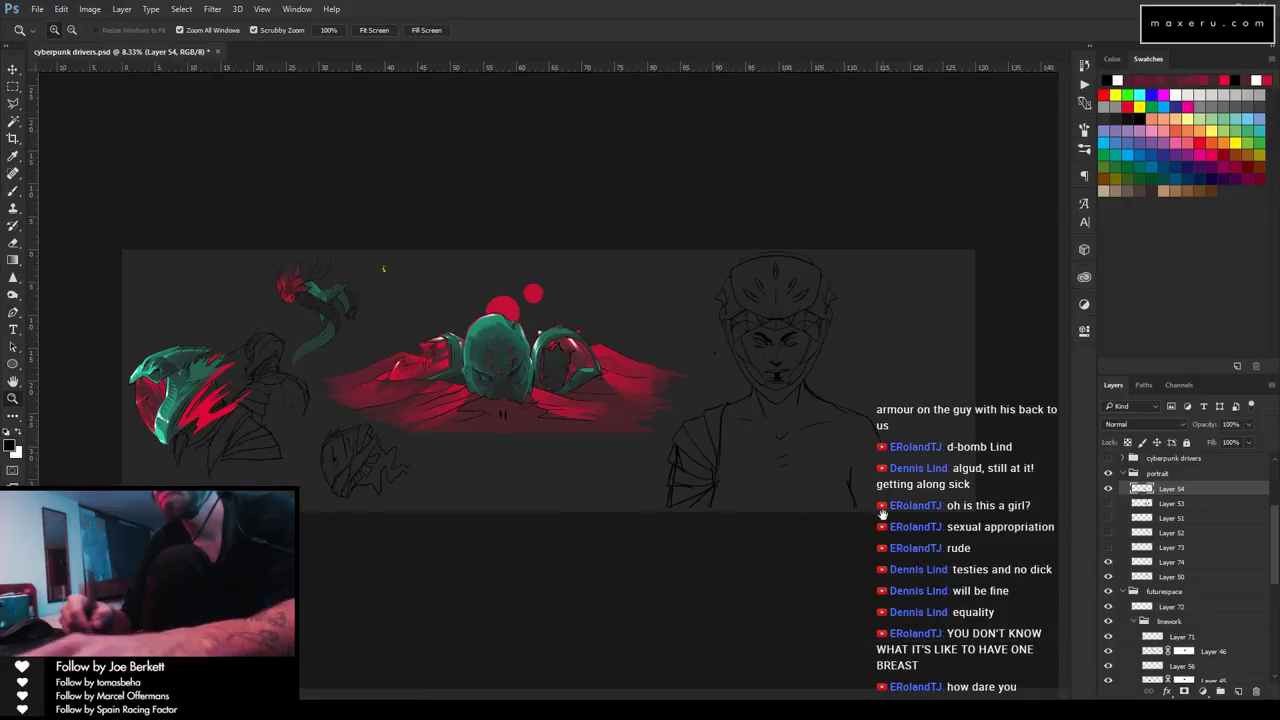
{"action": "scroll", "coordinate": [786, 509], "scroll_direction": "up", "scroll_amount": 3}
{"action": "mouse_move", "coordinate": [457, 317]}
{"action": "left_mouse_down"}
{"action": "mouse_move", "coordinate": [694, 429]}
{"action": "mouse_move", "coordinate": [780, 263]}
{"action": "left_mouse_up"}
{"action": "scroll", "coordinate": [529, 466], "scroll_direction": "up", "scroll_amount": 2}
{"action": "key", "text": "e"}
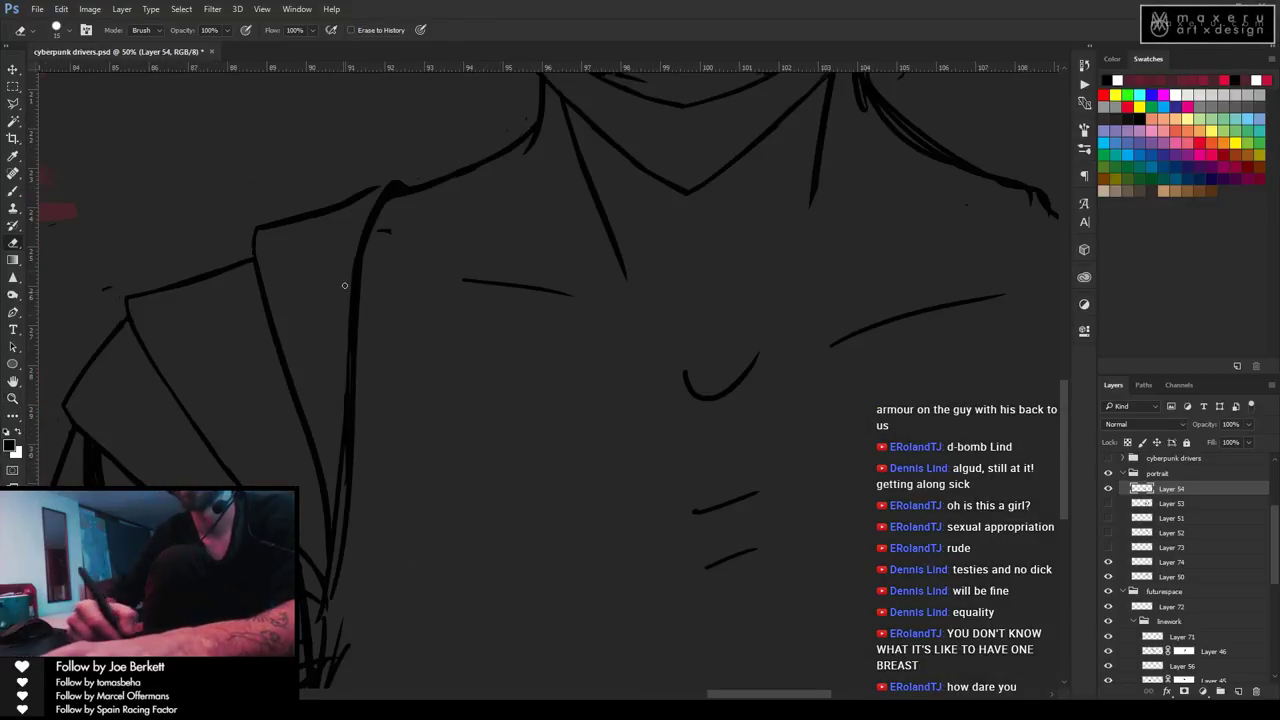
{"action": "mouse_move", "coordinate": [353, 231]}
{"action": "left_mouse_down"}
{"action": "mouse_move", "coordinate": [344, 376]}
{"action": "mouse_move", "coordinate": [314, 396]}
{"action": "mouse_move", "coordinate": [343, 318]}
{"action": "mouse_move", "coordinate": [342, 424]}
{"action": "left_mouse_up"}
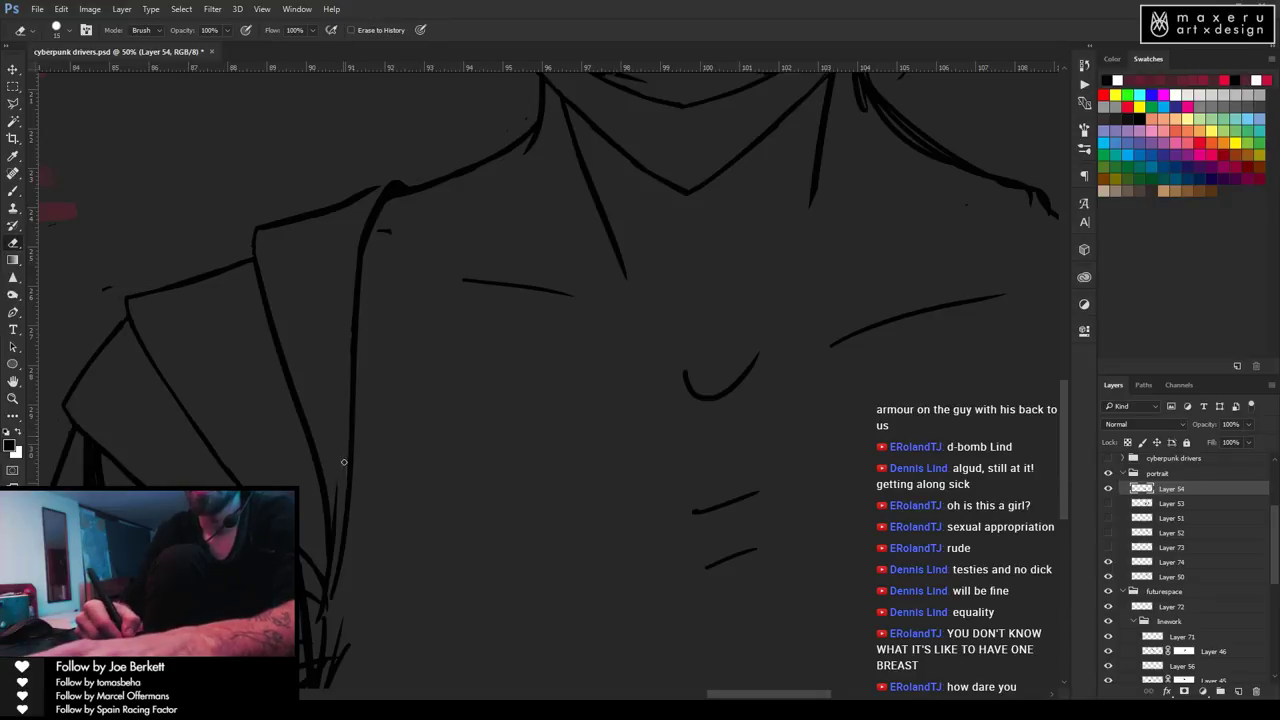
{"action": "left_click_drag", "start_coordinate": [337, 455], "coordinate": [332, 477]}
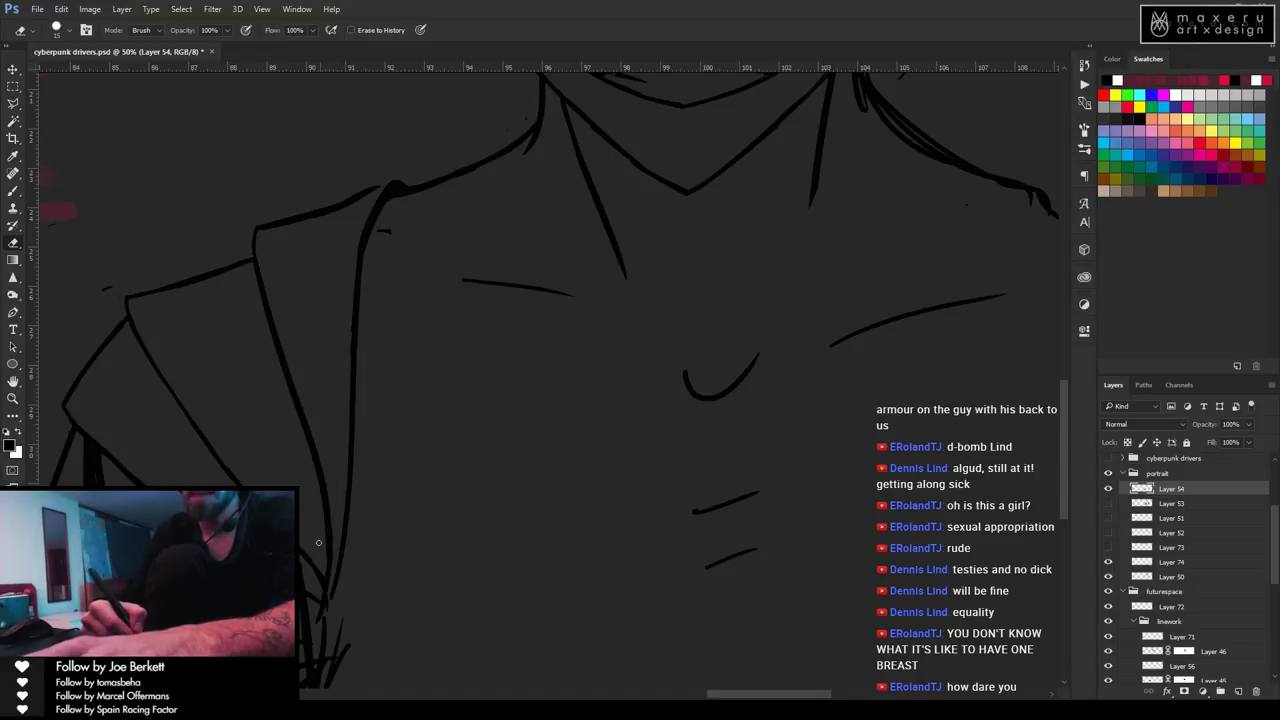
{"action": "key", "text": "b"}
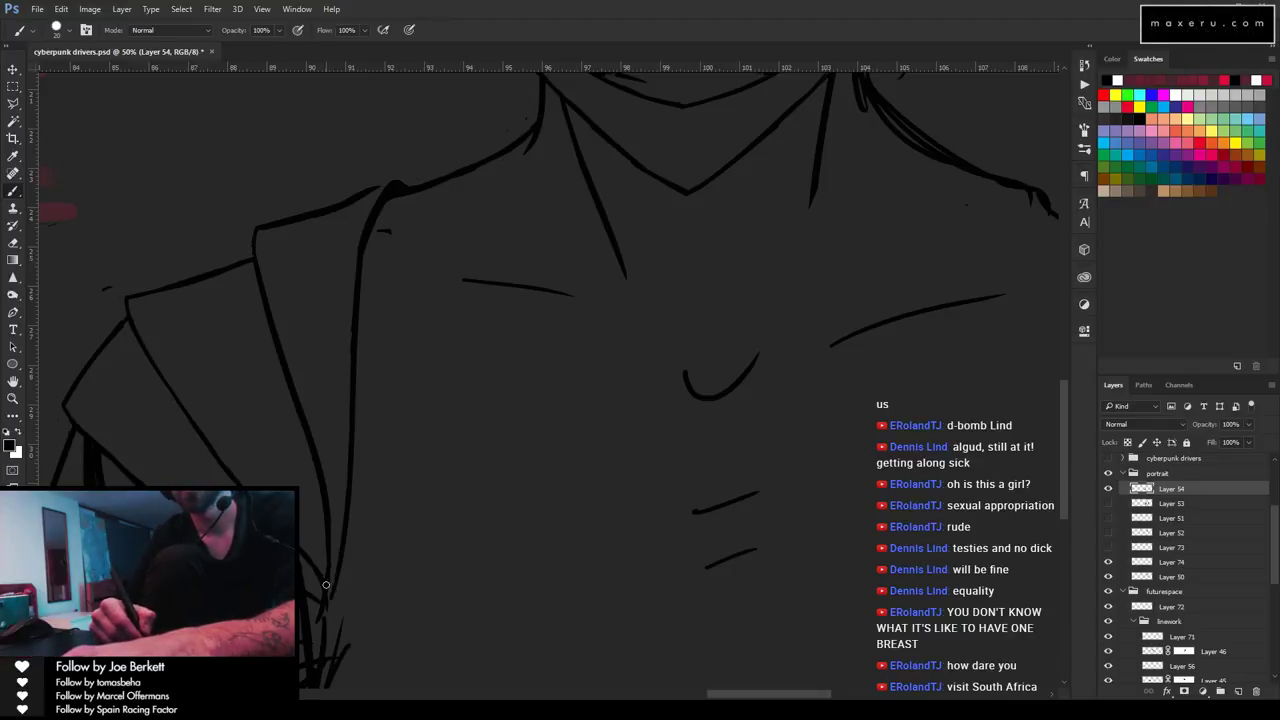
Erase the stray sketch strokes inside the fourth armour plate and touch up its upper outer corner.
{"action": "mouse_move", "coordinate": [371, 509]}
{"action": "left_mouse_down"}
{"action": "mouse_move", "coordinate": [517, 343]}
{"action": "mouse_move", "coordinate": [478, 427]}
{"action": "left_mouse_up"}
{"action": "key", "text": "e"}
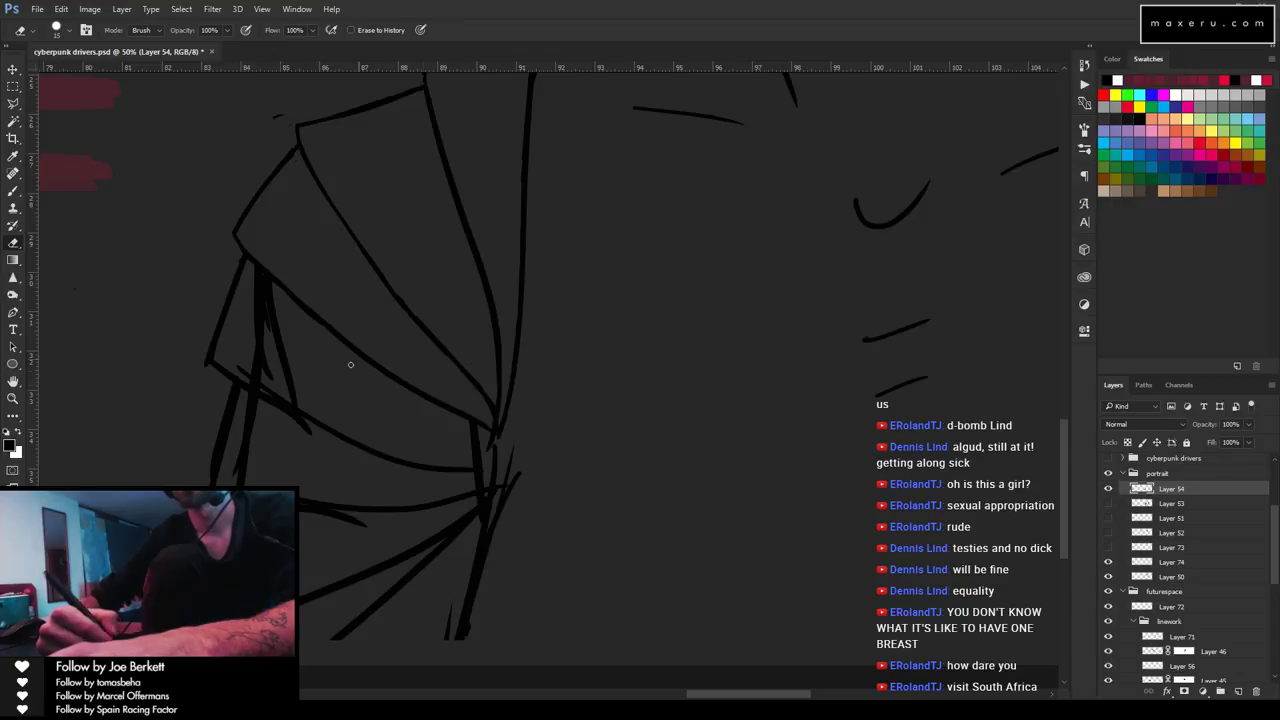
{"action": "mouse_move", "coordinate": [240, 370]}
{"action": "left_mouse_down"}
{"action": "mouse_move", "coordinate": [316, 412]}
{"action": "mouse_move", "coordinate": [244, 368]}
{"action": "mouse_move", "coordinate": [283, 379]}
{"action": "mouse_move", "coordinate": [250, 340]}
{"action": "mouse_move", "coordinate": [291, 366]}
{"action": "mouse_move", "coordinate": [252, 324]}
{"action": "mouse_move", "coordinate": [284, 341]}
{"action": "mouse_move", "coordinate": [253, 298]}
{"action": "mouse_move", "coordinate": [286, 321]}
{"action": "mouse_move", "coordinate": [250, 281]}
{"action": "mouse_move", "coordinate": [281, 300]}
{"action": "mouse_move", "coordinate": [249, 266]}
{"action": "left_mouse_up"}
{"action": "key", "text": "b"}
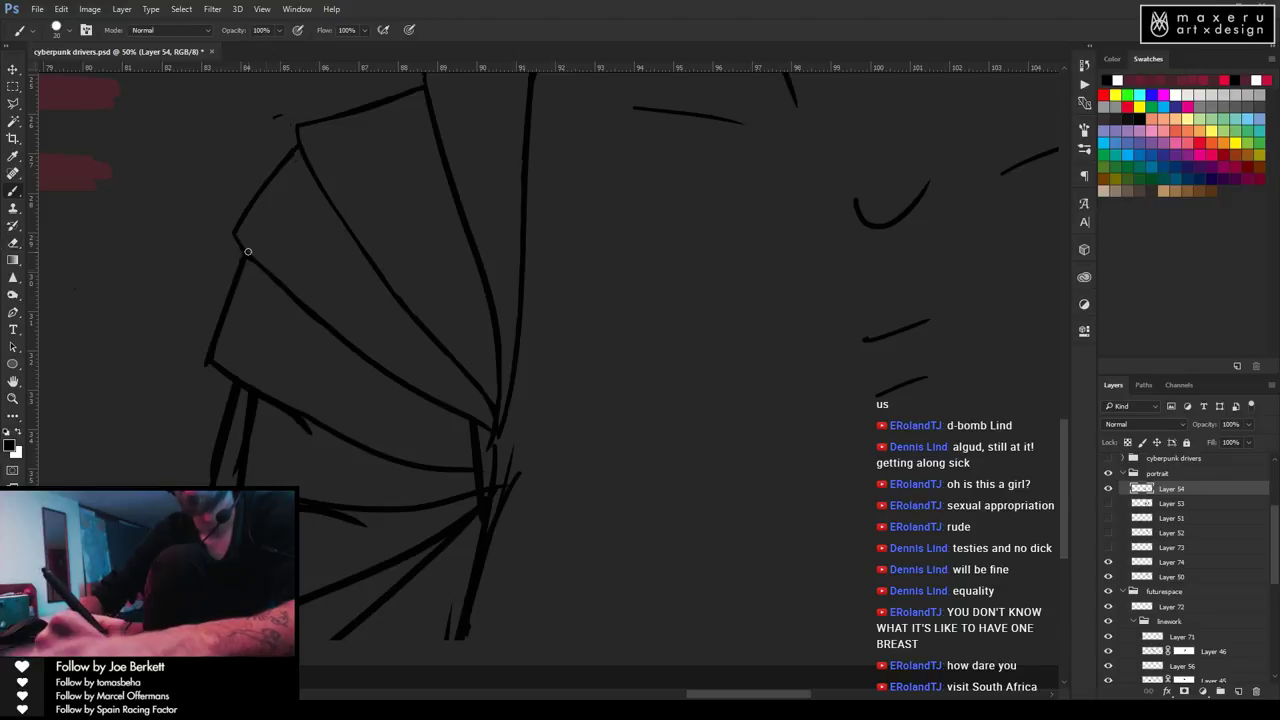
Thin the fifth armour plate's outer edge and erase the leftover sketch strokes inside the plate and along its lower line.
{"action": "key", "text": "e"}
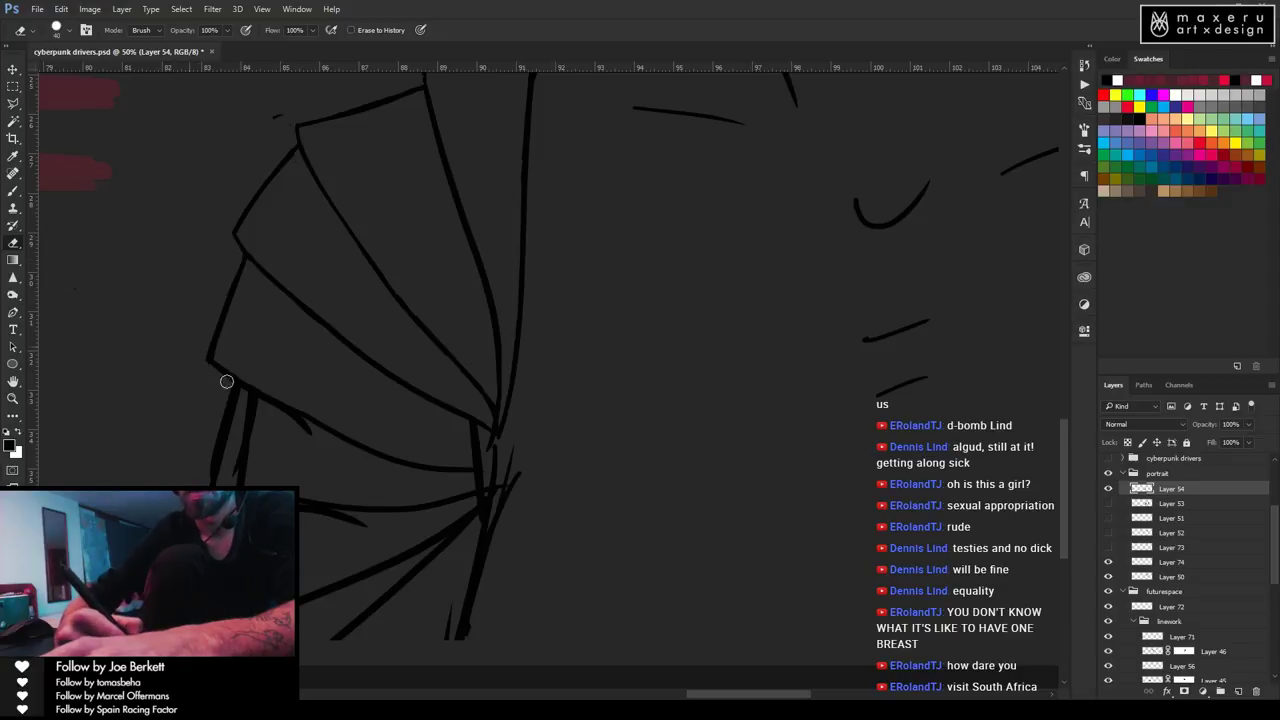
{"action": "left_click_drag", "start_coordinate": [223, 390], "coordinate": [218, 460]}
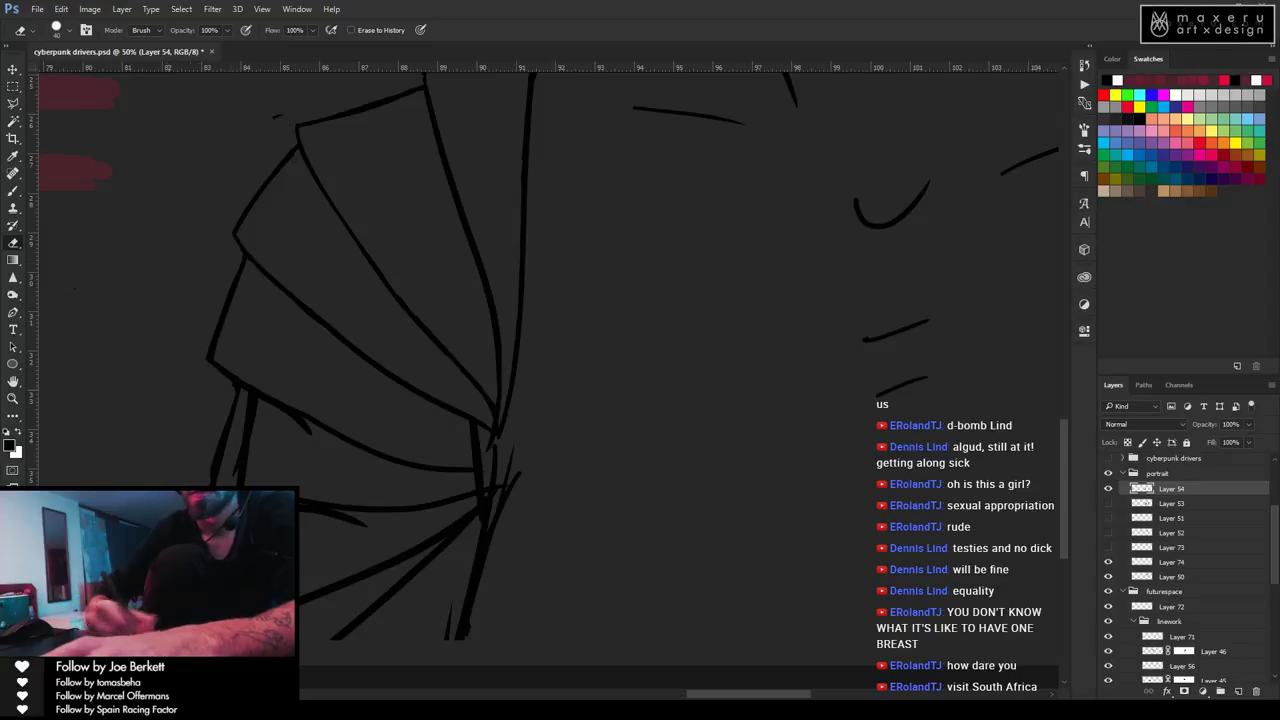
{"action": "left_click_drag", "start_coordinate": [223, 408], "coordinate": [218, 478]}
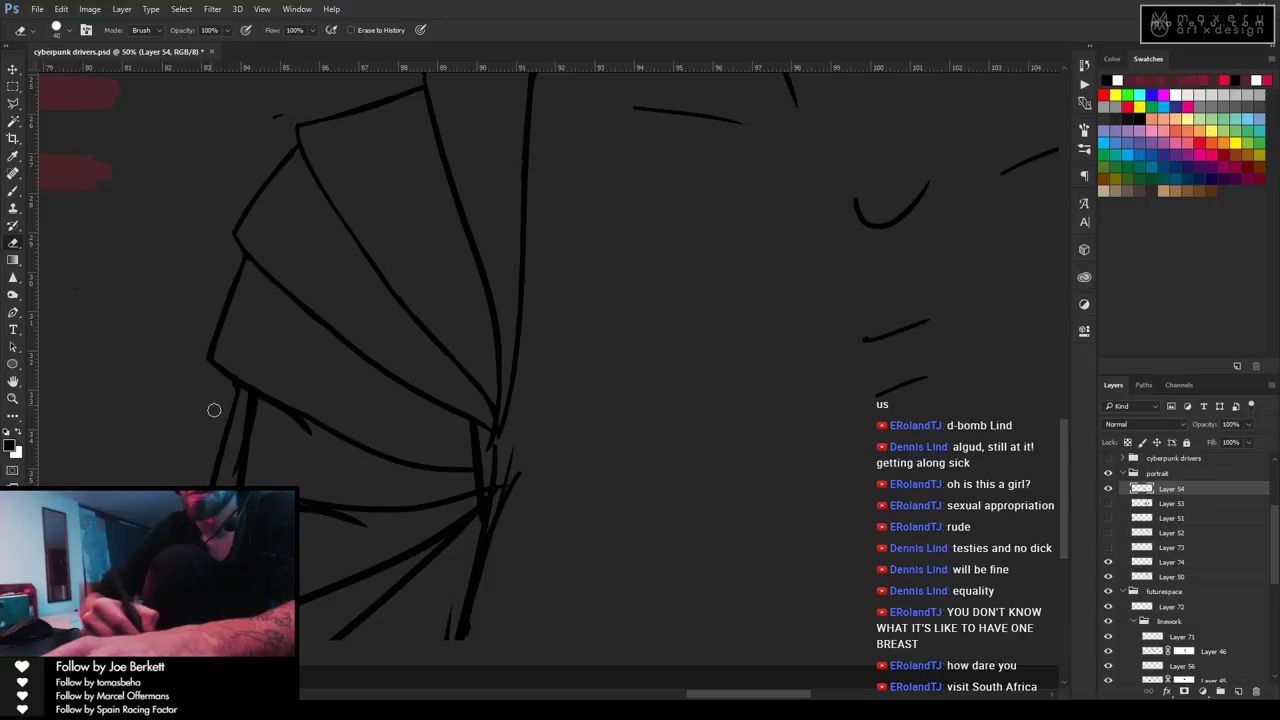
{"action": "mouse_move", "coordinate": [250, 430]}
{"action": "left_mouse_down"}
{"action": "mouse_move", "coordinate": [243, 474]}
{"action": "mouse_move", "coordinate": [246, 463]}
{"action": "left_mouse_up"}
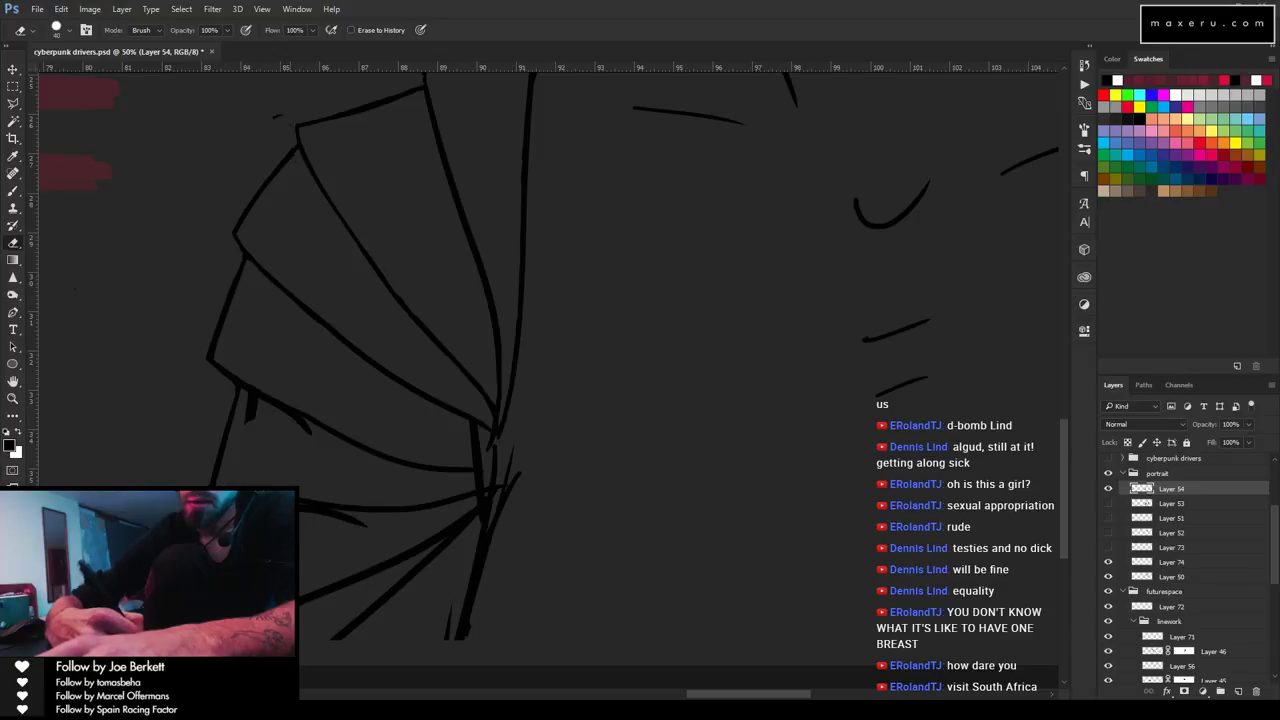
{"action": "key", "text": "b"}
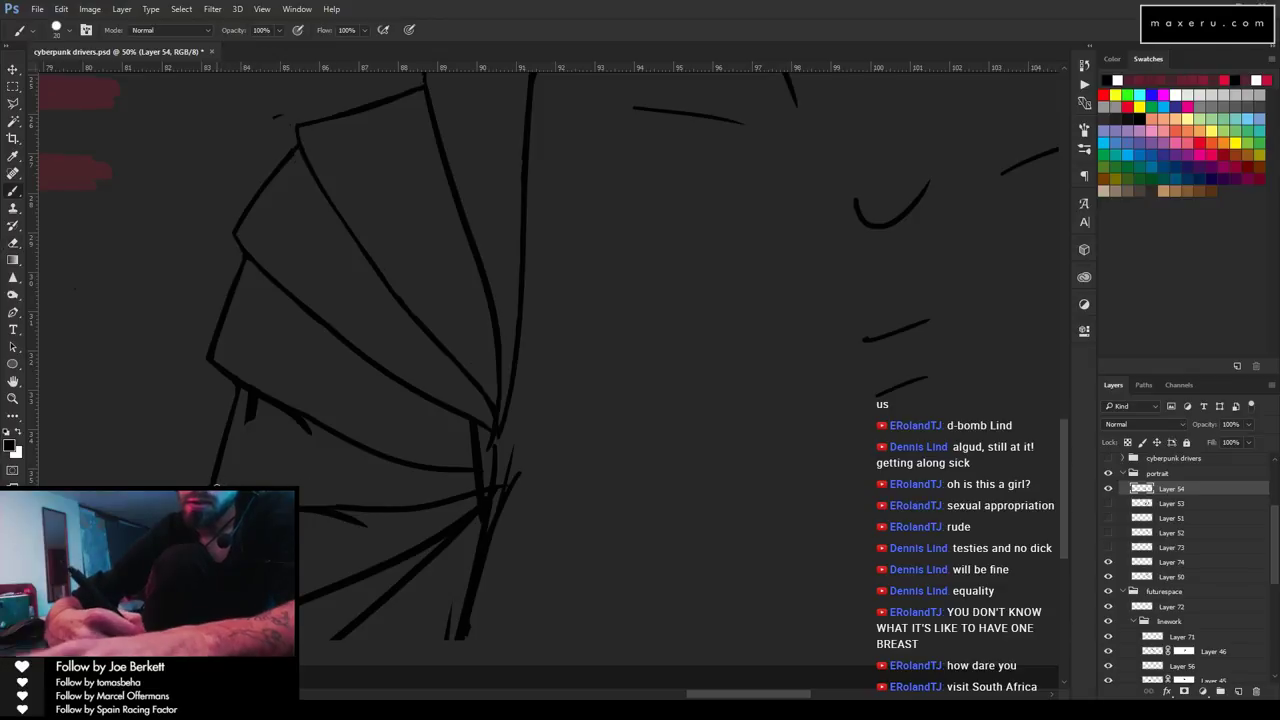
{"action": "key", "text": "e"}
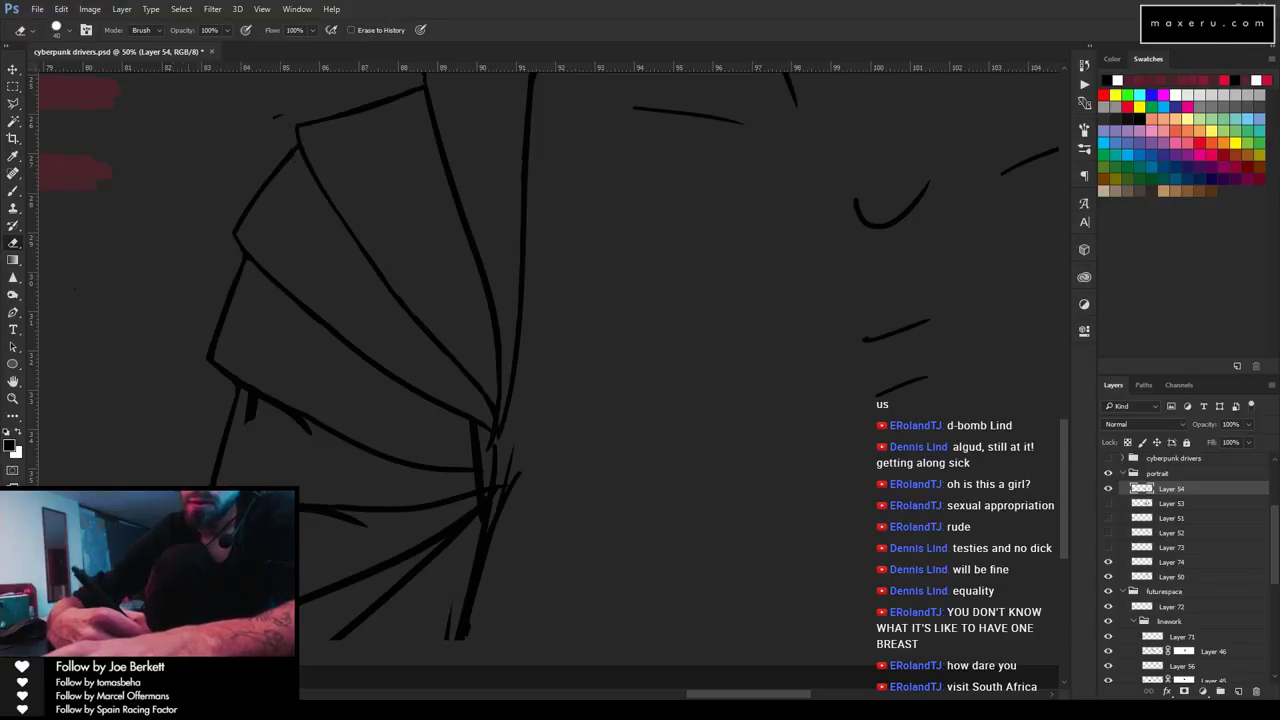
{"action": "mouse_move", "coordinate": [305, 516]}
{"action": "left_mouse_down"}
{"action": "mouse_move", "coordinate": [389, 523]}
{"action": "mouse_move", "coordinate": [312, 520]}
{"action": "left_mouse_up"}
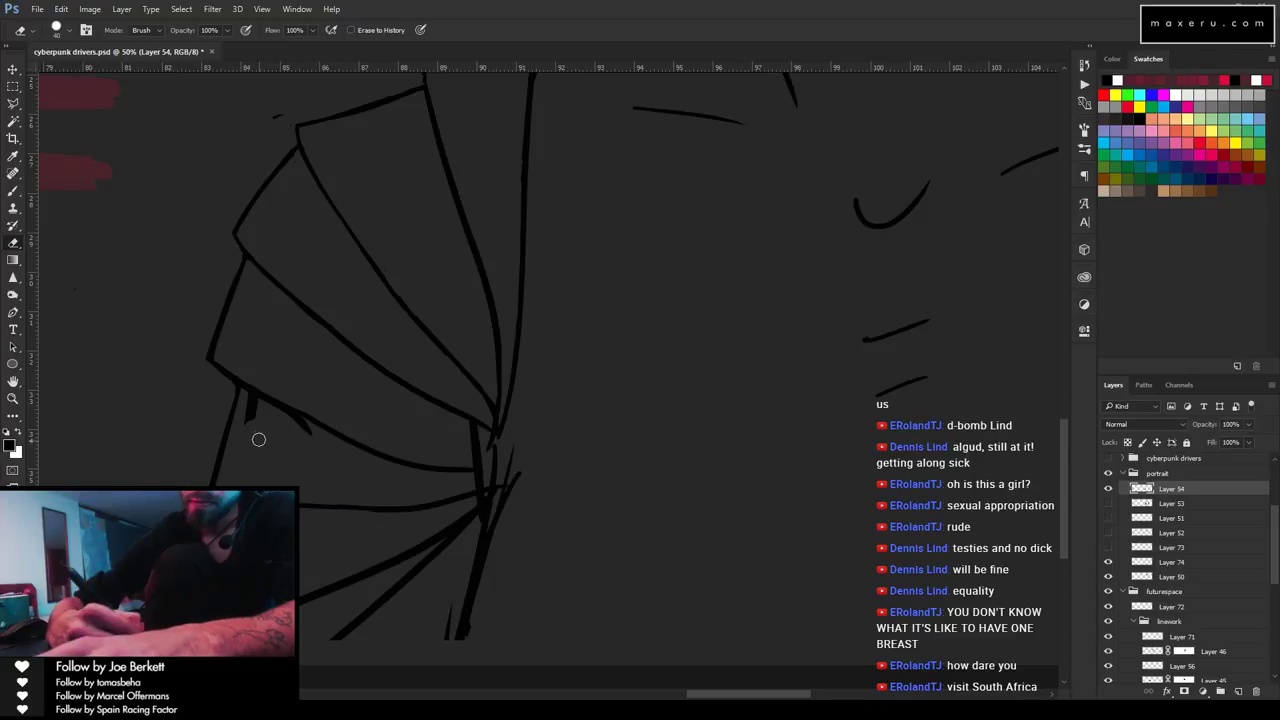
{"action": "left_click_drag", "start_coordinate": [251, 414], "coordinate": [246, 400]}
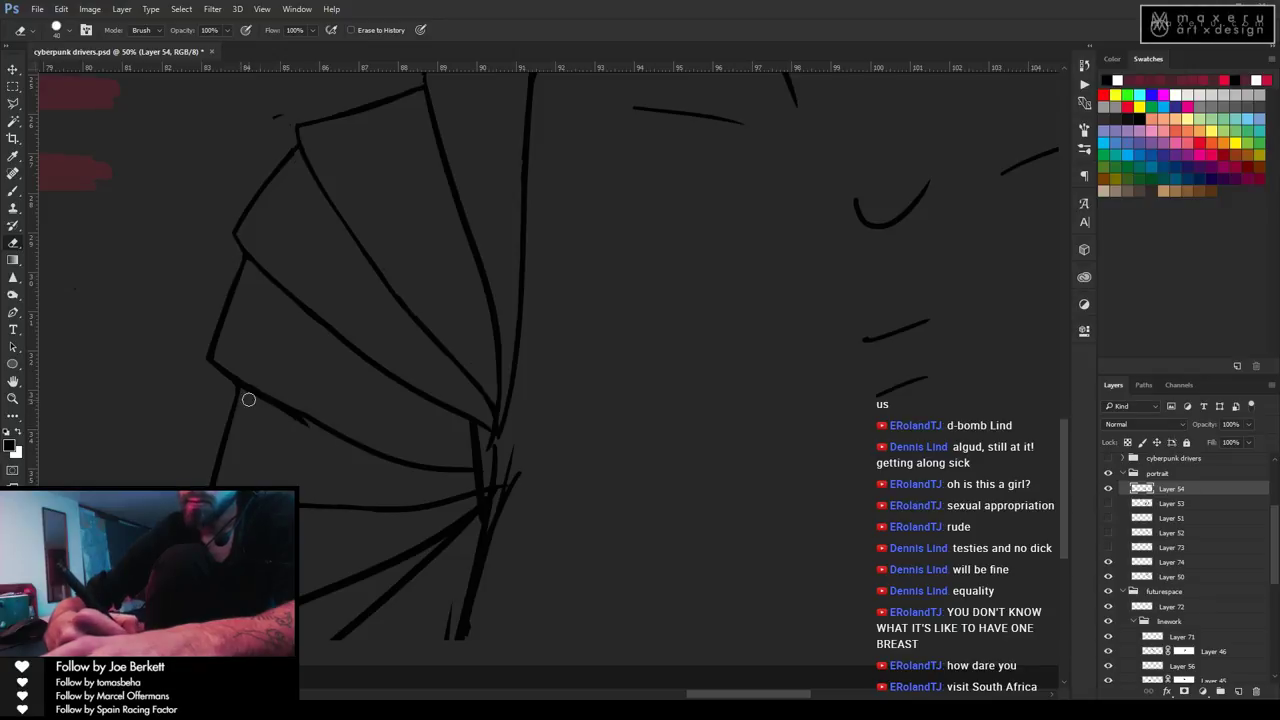
Erase the rough part of the dividing line between the fourth and fifth armour plates and redraw it as one smooth curve.
{"action": "mouse_move", "coordinate": [323, 420]}
{"action": "left_mouse_down"}
{"action": "mouse_move", "coordinate": [264, 385]}
{"action": "mouse_move", "coordinate": [362, 443]}
{"action": "left_mouse_up"}
{"action": "key", "text": "b"}
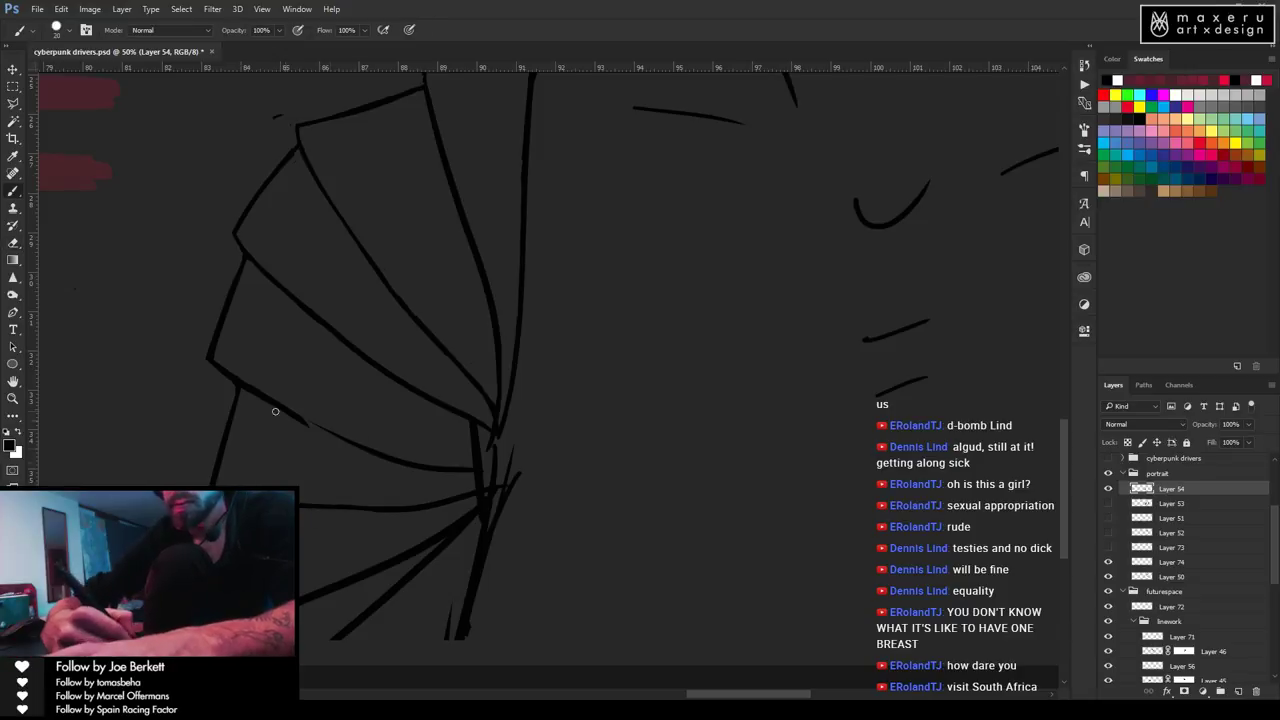
{"action": "left_click_drag", "start_coordinate": [282, 407], "coordinate": [376, 458]}
{"action": "key", "text": "e"}
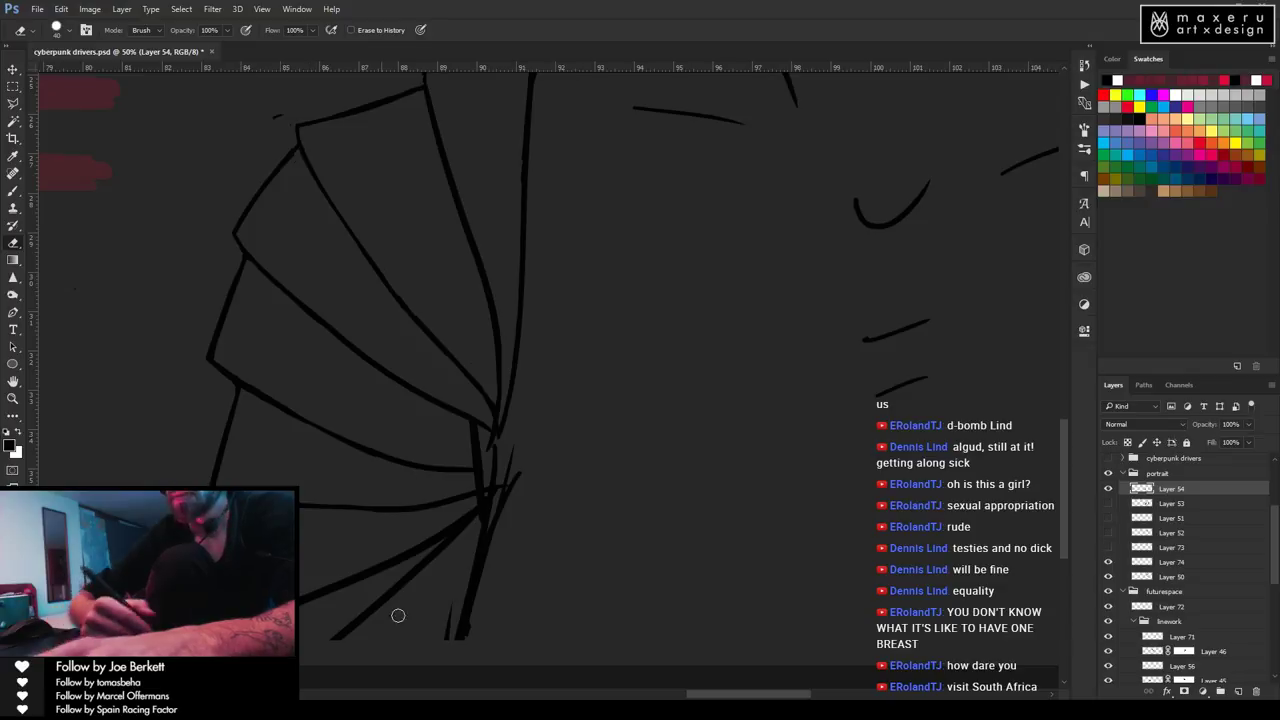
{"action": "key", "text": "b"}
Erase the rough, doubled sketch strokes along the outer edge of the lowest armour plate.
{"action": "scroll", "coordinate": [257, 423], "scroll_direction": "down", "scroll_amount": 5}
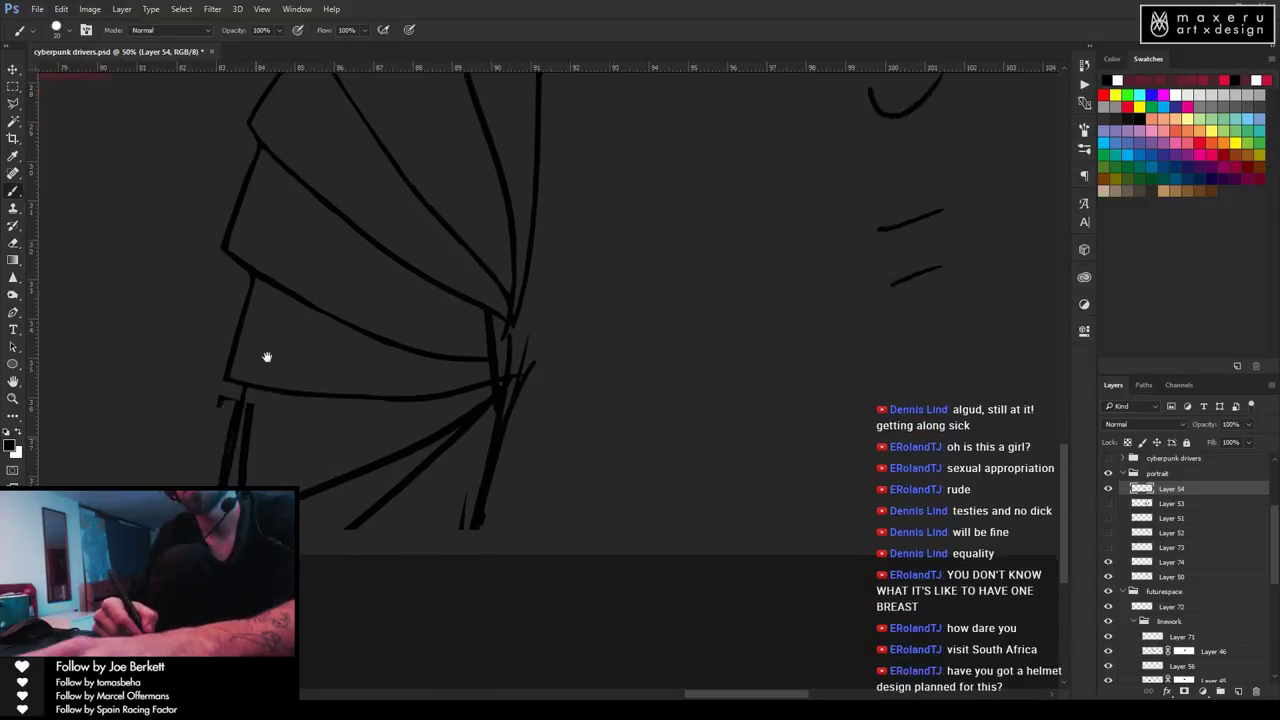
{"action": "key", "text": "e"}
{"action": "left_click_drag", "start_coordinate": [234, 280], "coordinate": [232, 286]}
{"action": "mouse_move", "coordinate": [222, 338]}
{"action": "left_mouse_down"}
{"action": "mouse_move", "coordinate": [251, 270]}
{"action": "mouse_move", "coordinate": [216, 393]}
{"action": "left_mouse_up"}
{"action": "left_click_drag", "start_coordinate": [238, 338], "coordinate": [217, 403]}
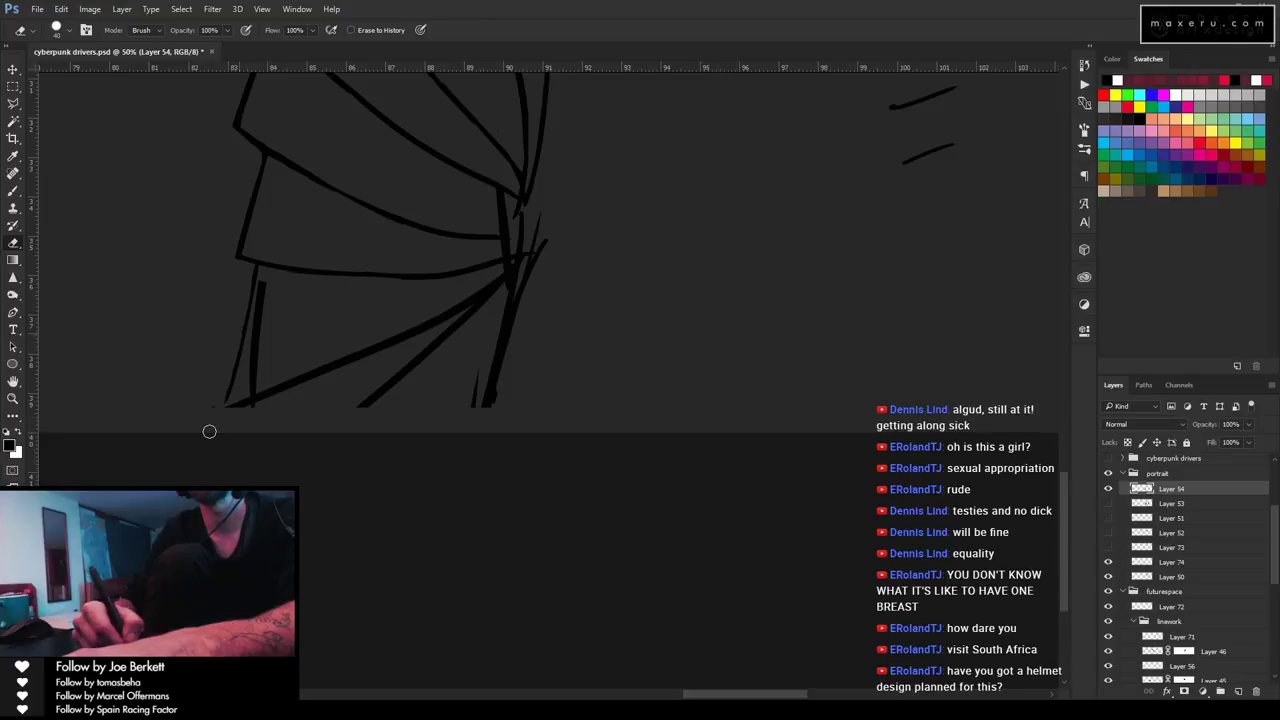
Redraw the lowest armour plate's outer edge as a clean straight stroke, undoing and repeating it as needed.
{"action": "key", "text": "b"}
{"action": "left_click_drag", "start_coordinate": [252, 282], "coordinate": [214, 424]}
{"action": "key", "text": "ctrl+z"}
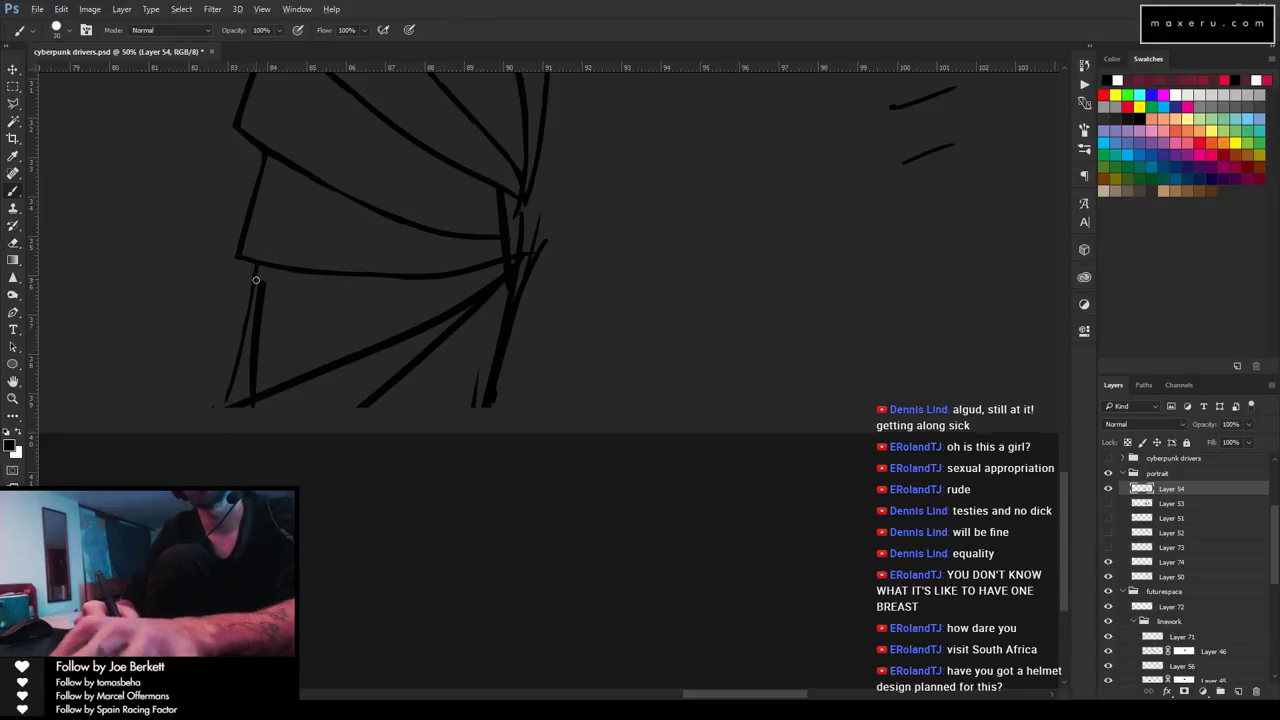
{"action": "left_click_drag", "start_coordinate": [253, 289], "coordinate": [223, 395]}
{"action": "left_click_drag", "start_coordinate": [251, 284], "coordinate": [213, 415]}
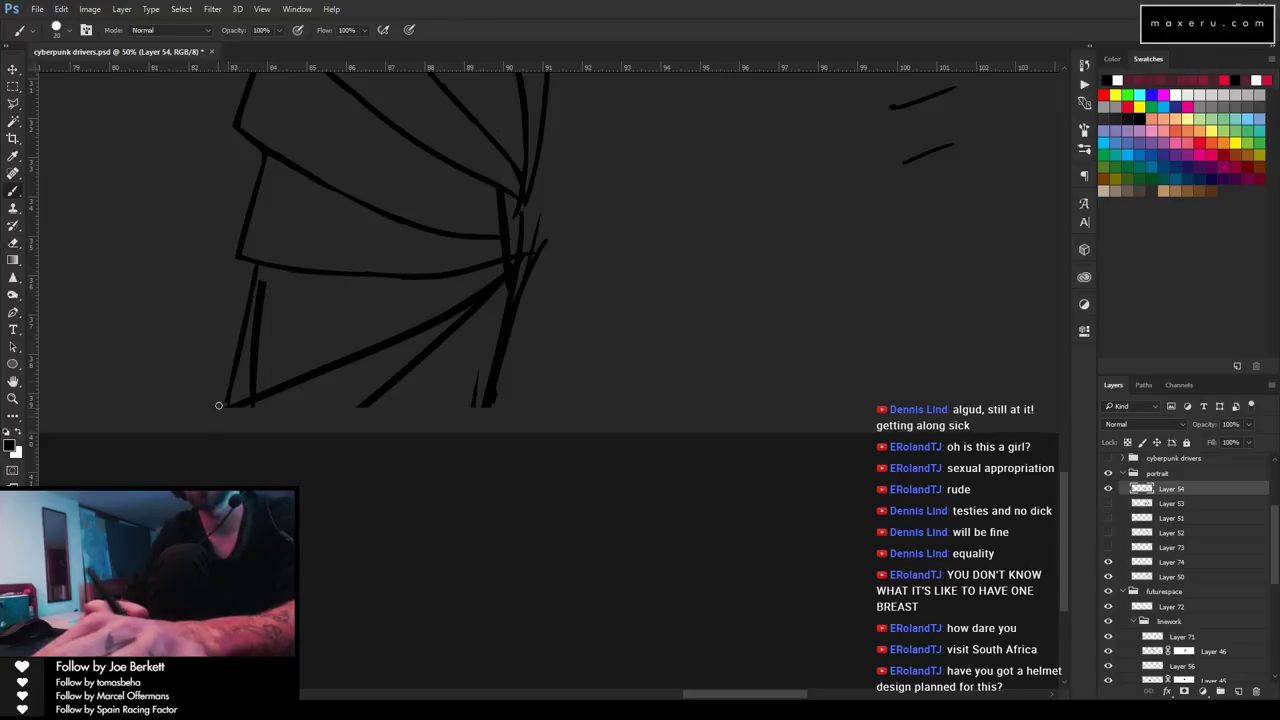
Erase the spare vertical stroke inside the lowest armour plate and sharpen the plate's lower outer corner.
{"action": "key", "text": "e"}
{"action": "mouse_move", "coordinate": [258, 272]}
{"action": "left_mouse_down"}
{"action": "mouse_move", "coordinate": [260, 386]}
{"action": "mouse_move", "coordinate": [249, 383]}
{"action": "left_mouse_up"}
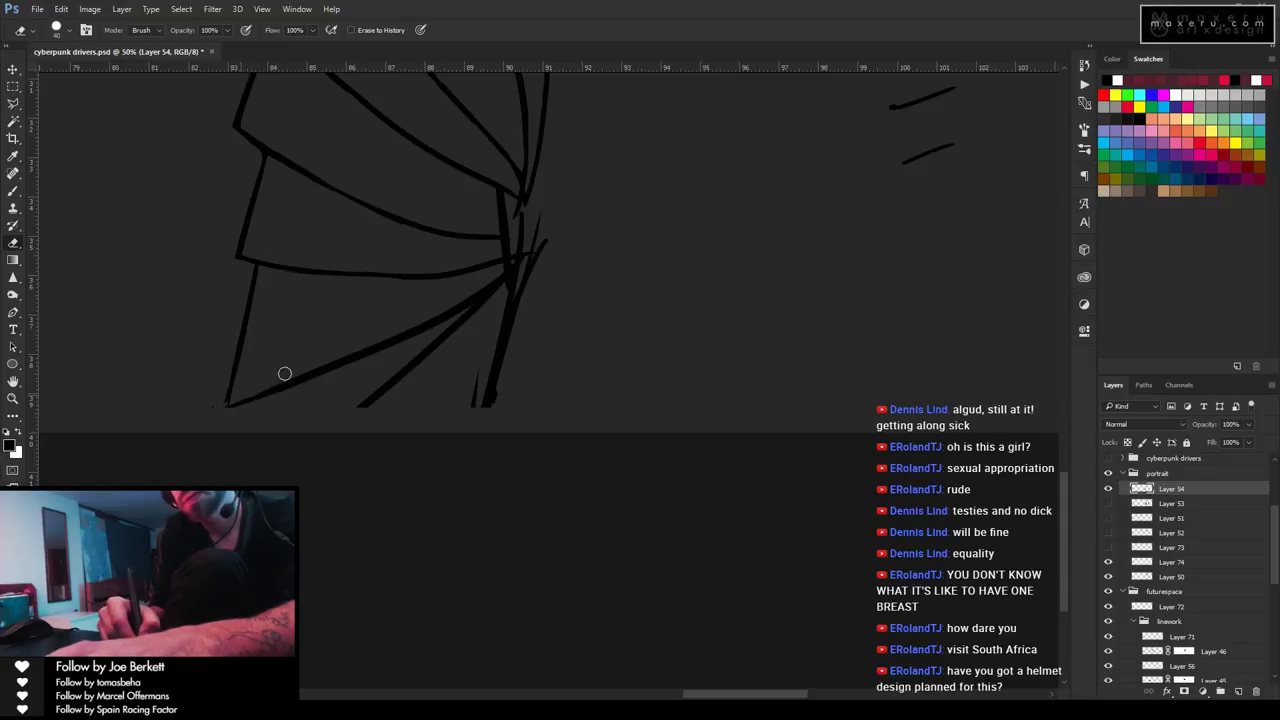
{"action": "key", "text": "b"}
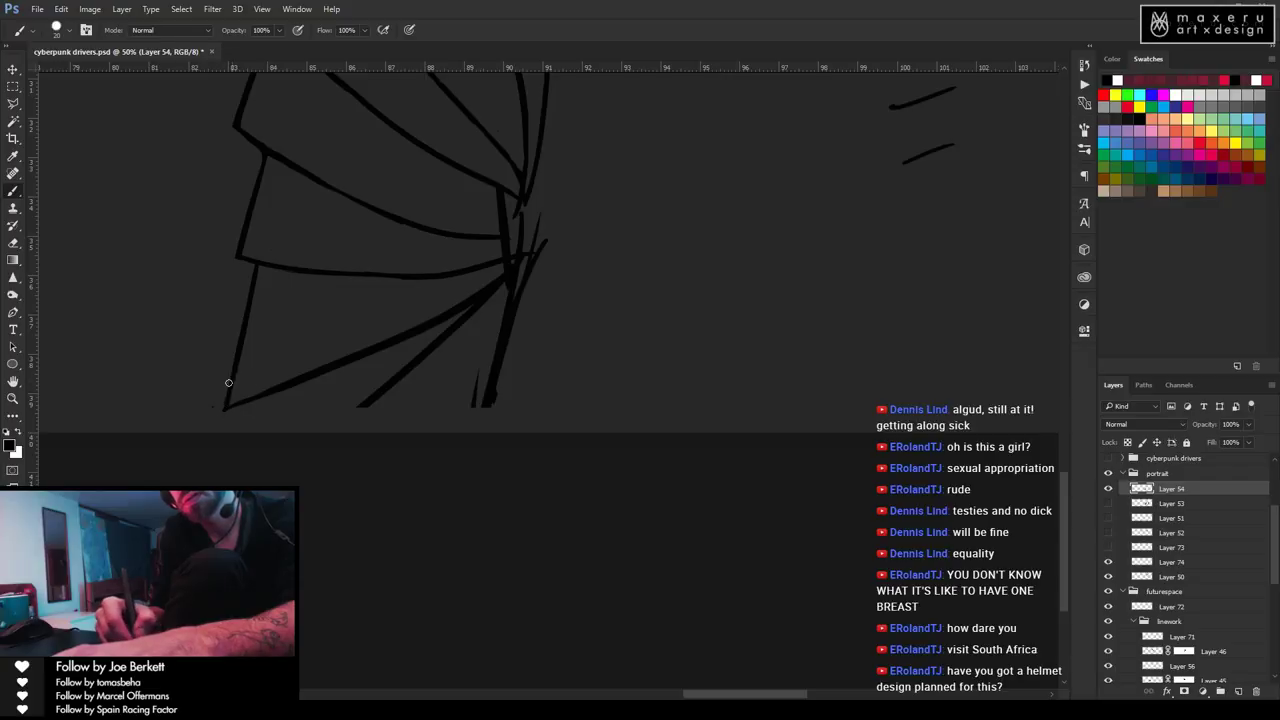
{"action": "key", "text": "e"}
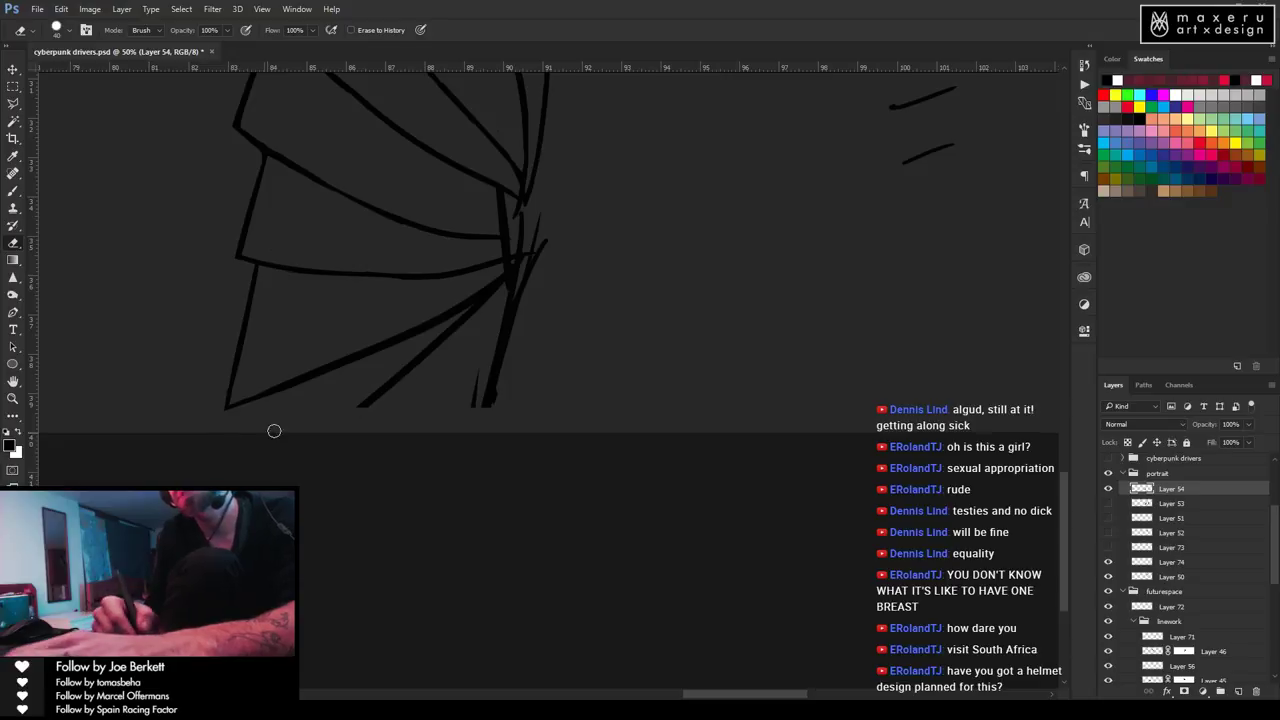
Check the cleaned armour against the whole canvas and save the document.
{"action": "key", "text": "z"}
{"action": "left_click", "coordinate": [694, 357], "text": "alt"}
{"action": "left_click", "coordinate": [709, 366], "text": "alt"}
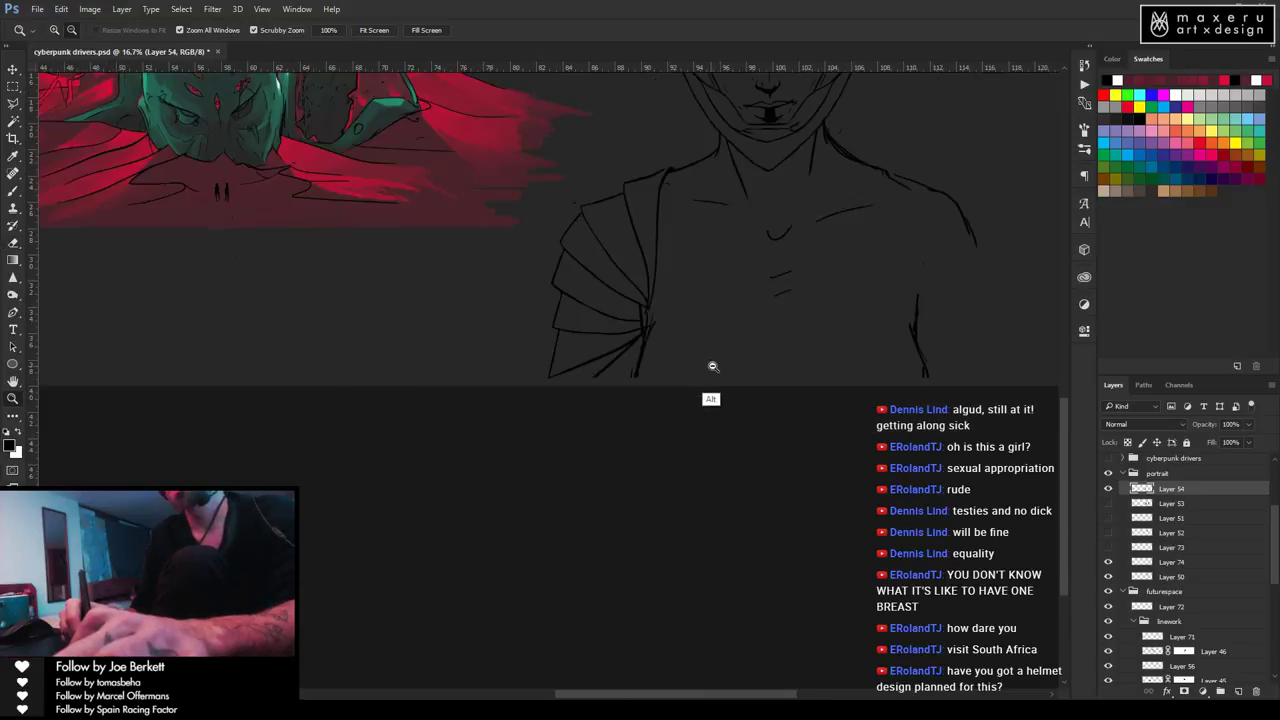
{"action": "left_click", "coordinate": [714, 371], "text": "alt"}
{"action": "key", "text": "ctrl+s"}
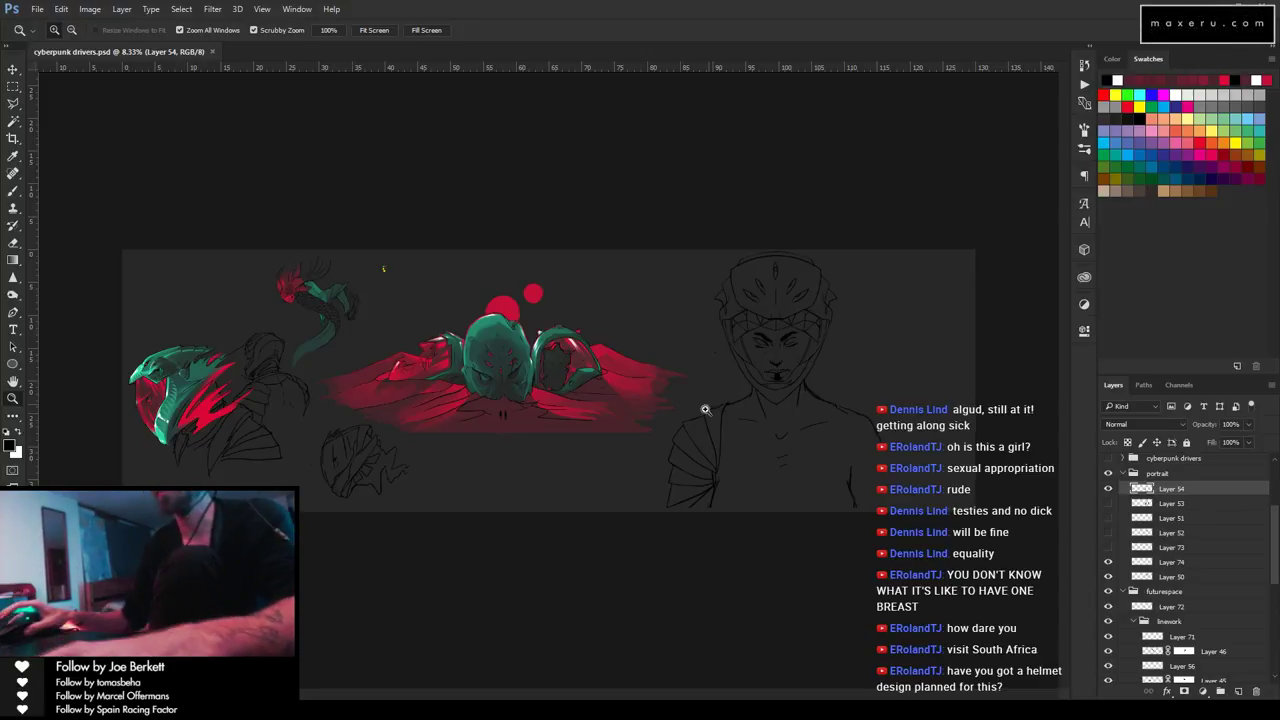
Clean up the junction of the neck and the shoulder line on the armoured side by alternately redrawing and erasing it.
{"action": "scroll", "coordinate": [845, 425], "scroll_direction": "up", "scroll_amount": 3}
{"action": "left_click_drag", "start_coordinate": [341, 337], "coordinate": [923, 340]}
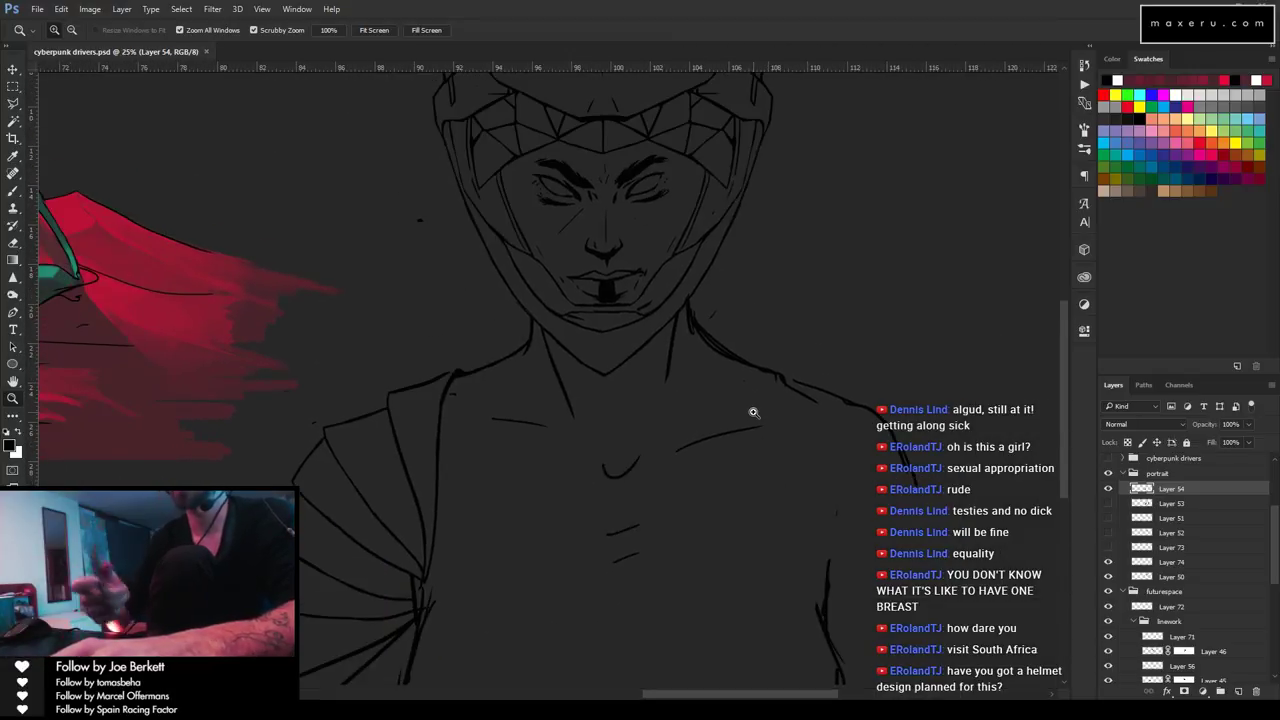
{"action": "key", "text": "b"}
{"action": "left_click", "coordinate": [500, 432]}
{"action": "key", "text": "e"}
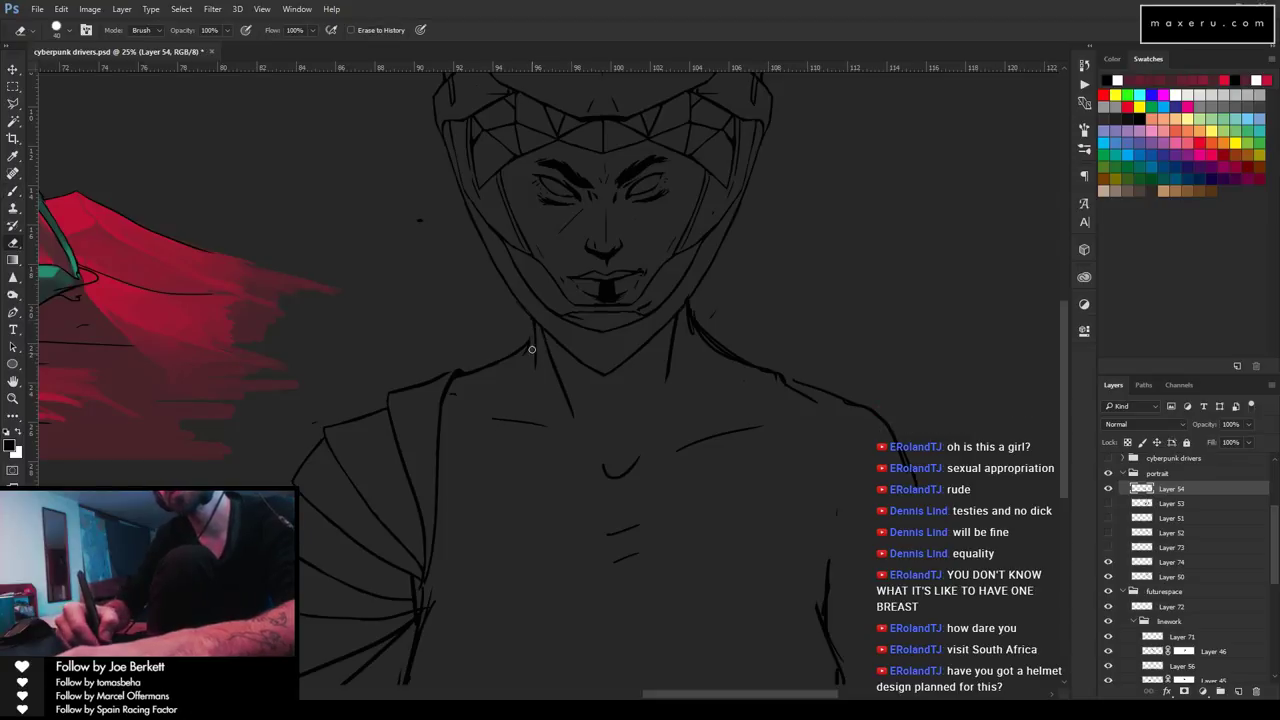
{"action": "key", "text": "b"}
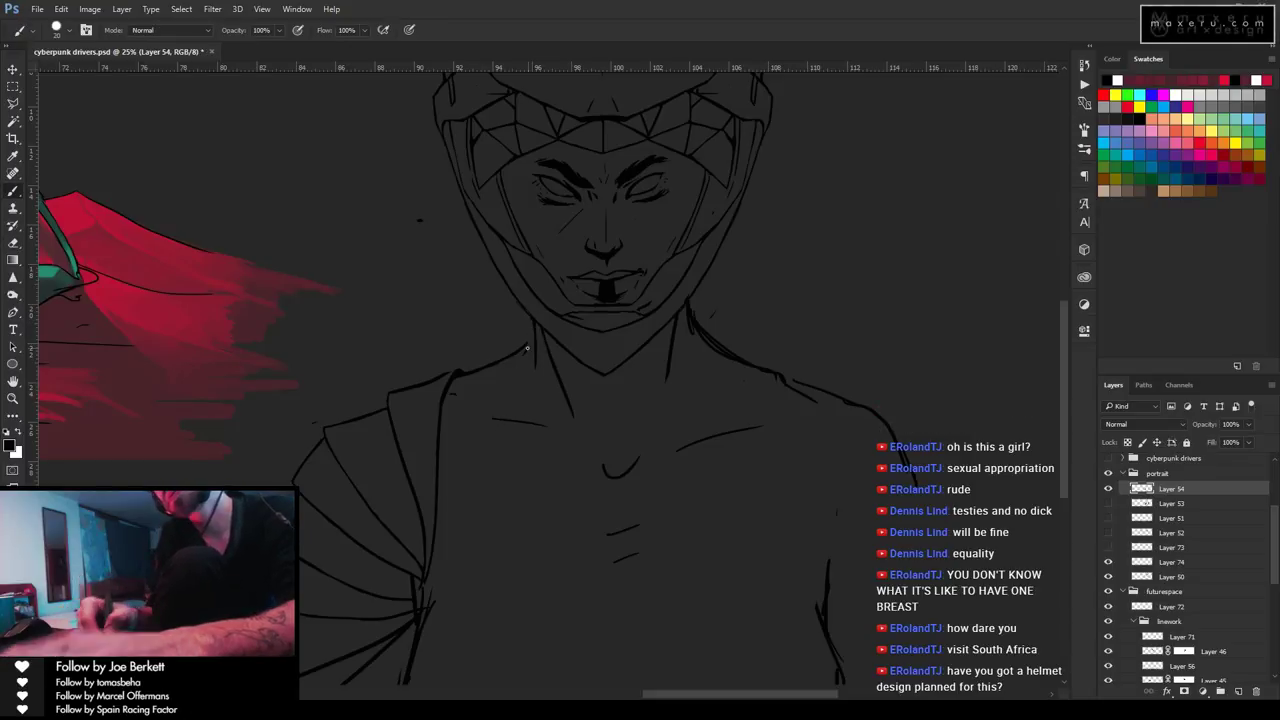
{"action": "key", "text": "e"}
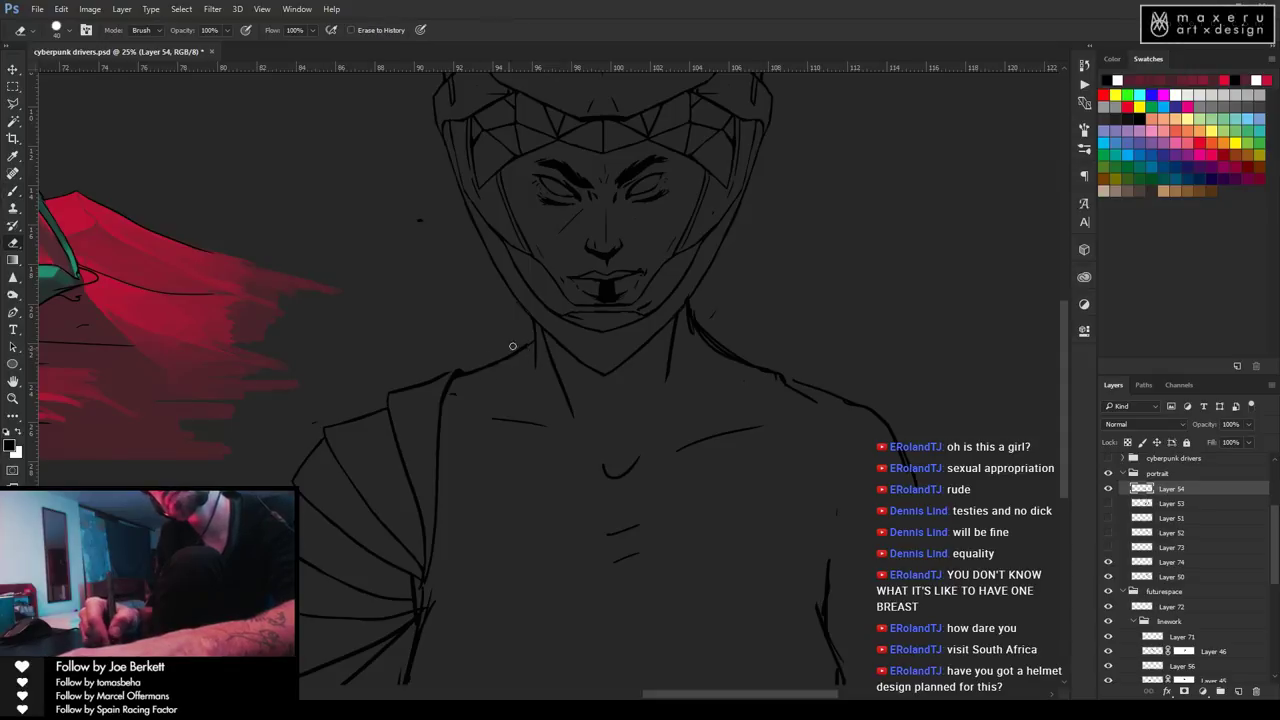
Erase the thick sketch lines between the neck and the unarmoured shoulder and redraw the neck edge and shoulder slope as thin lines.
{"action": "key", "text": "b"}
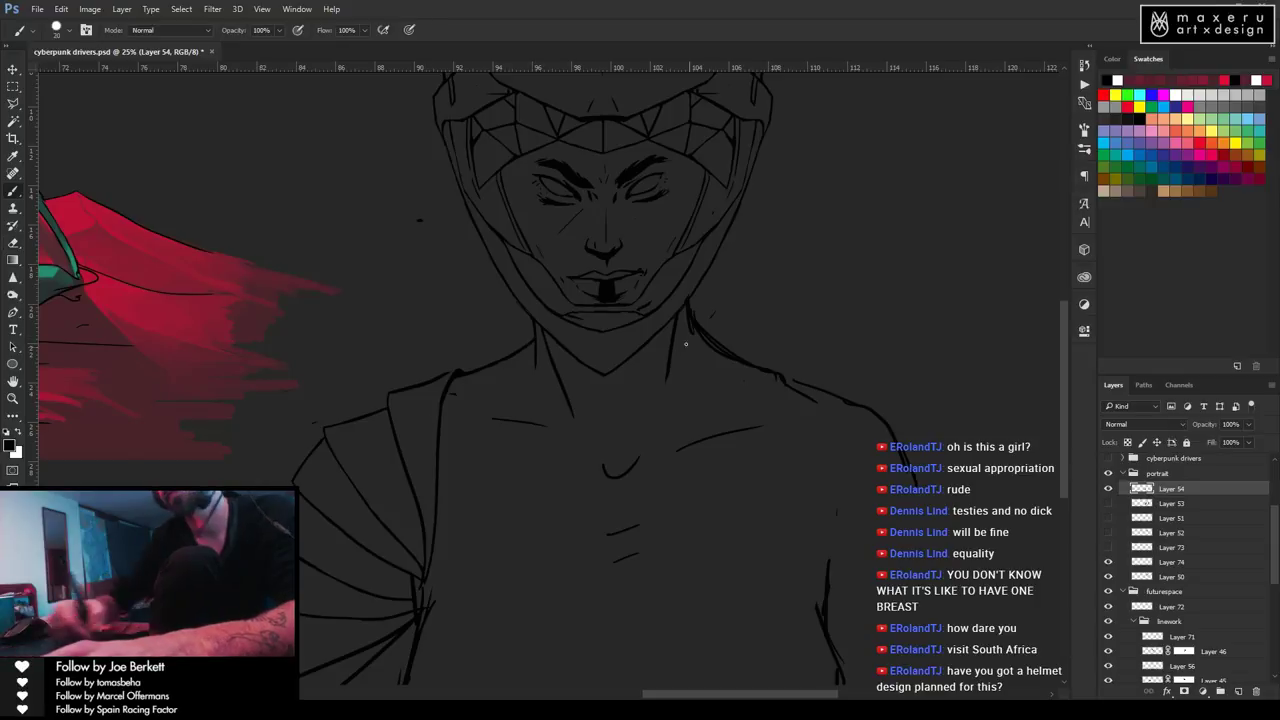
{"action": "key", "text": "e"}
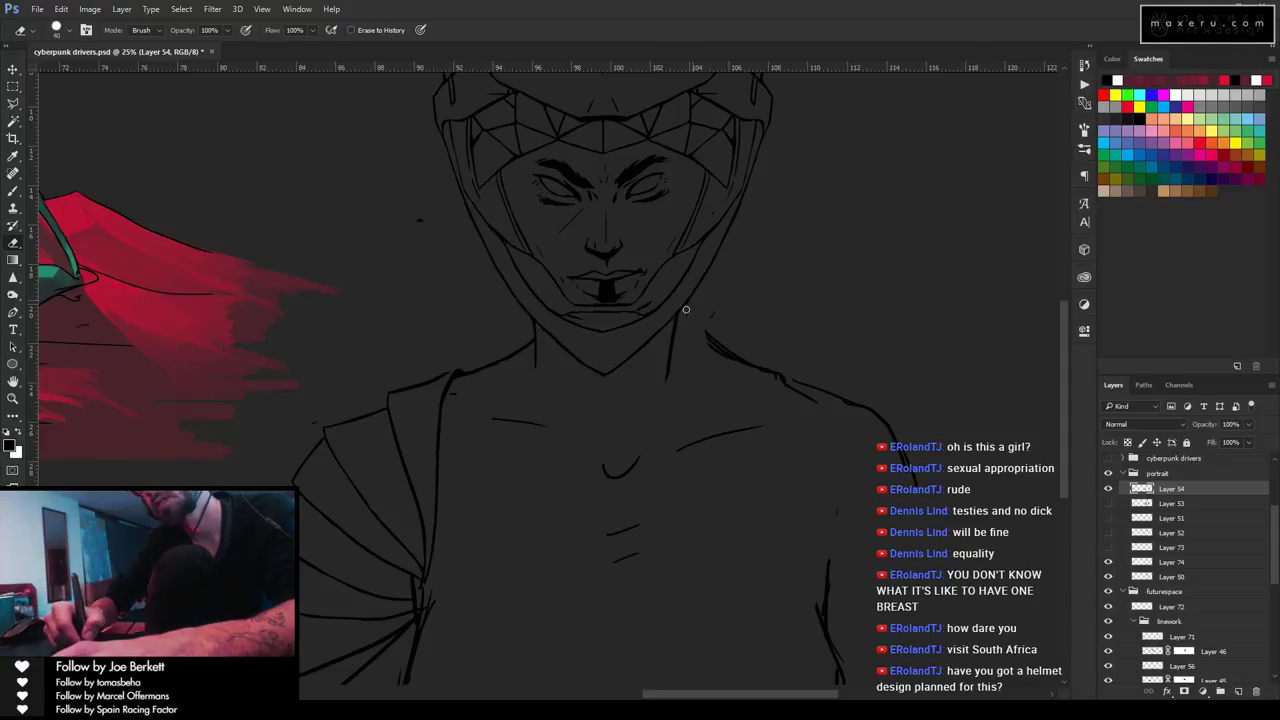
{"action": "key", "text": "b"}
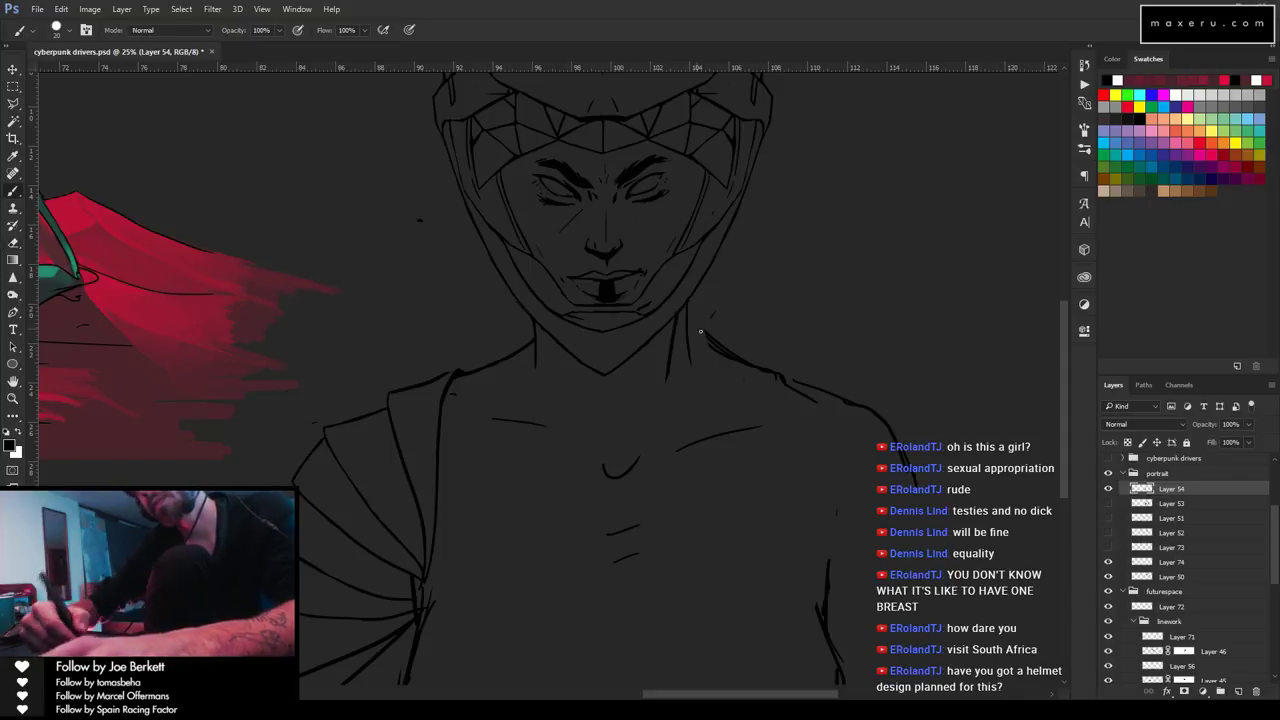
{"action": "mouse_move", "coordinate": [687, 318]}
{"action": "left_mouse_down"}
{"action": "mouse_move", "coordinate": [689, 390]}
{"action": "mouse_move", "coordinate": [675, 391]}
{"action": "mouse_move", "coordinate": [660, 364]}
{"action": "mouse_move", "coordinate": [676, 358]}
{"action": "mouse_move", "coordinate": [686, 318]}
{"action": "left_mouse_up"}
{"action": "key", "text": "ctrl+z"}
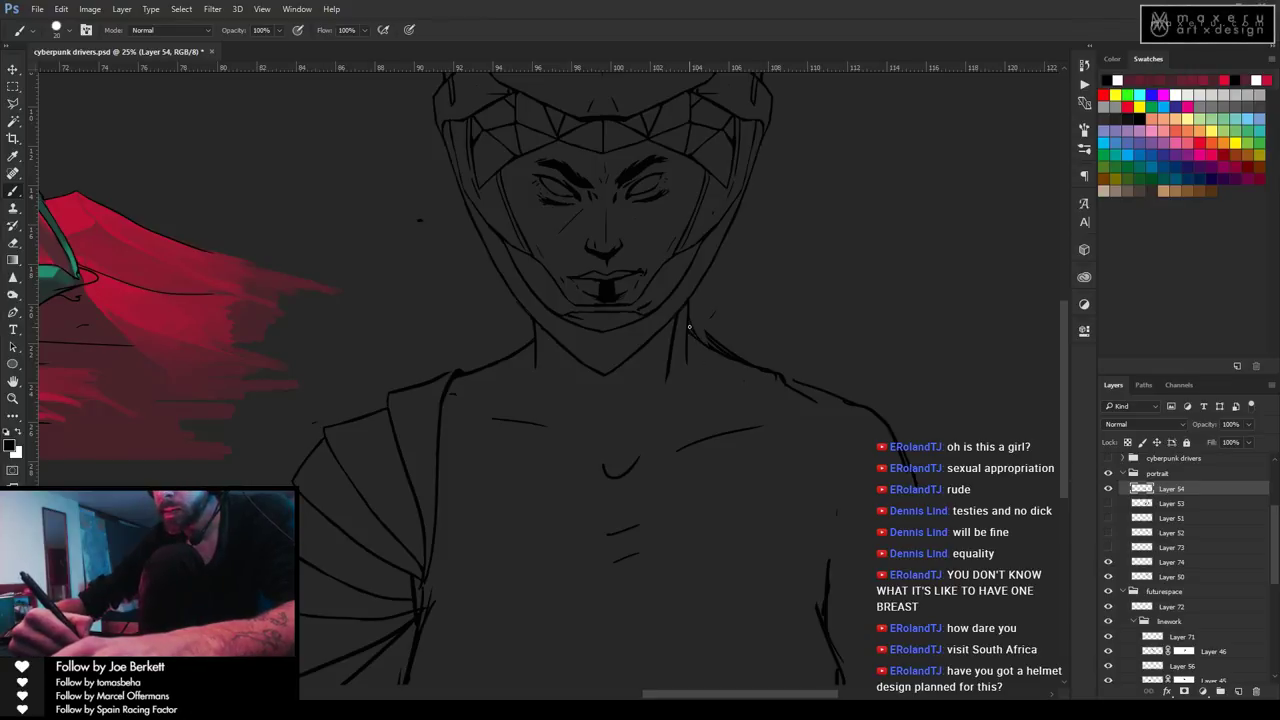
{"action": "key", "text": "e"}
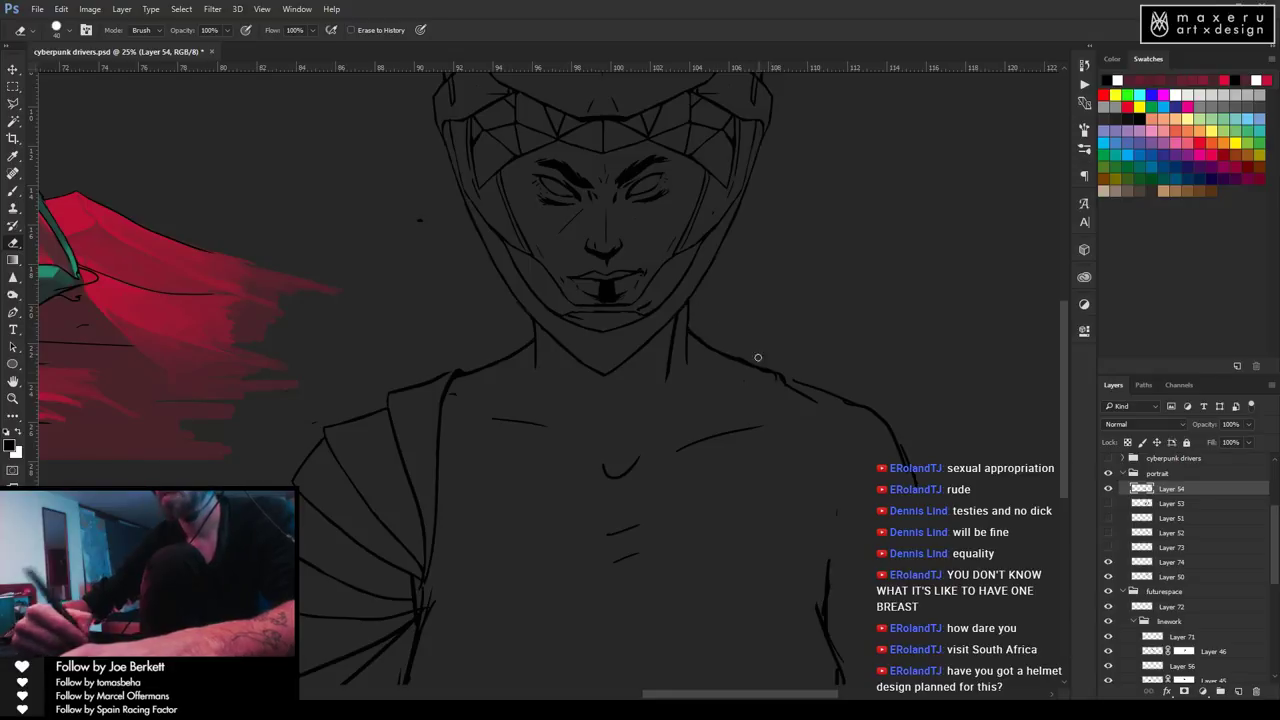
Erase the thick middle stretch of the unarmoured shoulder line and show the scaled creature sketch on Layer 53.
{"action": "left_click_drag", "start_coordinate": [714, 340], "coordinate": [785, 386]}
{"action": "left_click_drag", "start_coordinate": [738, 350], "coordinate": [766, 381]}
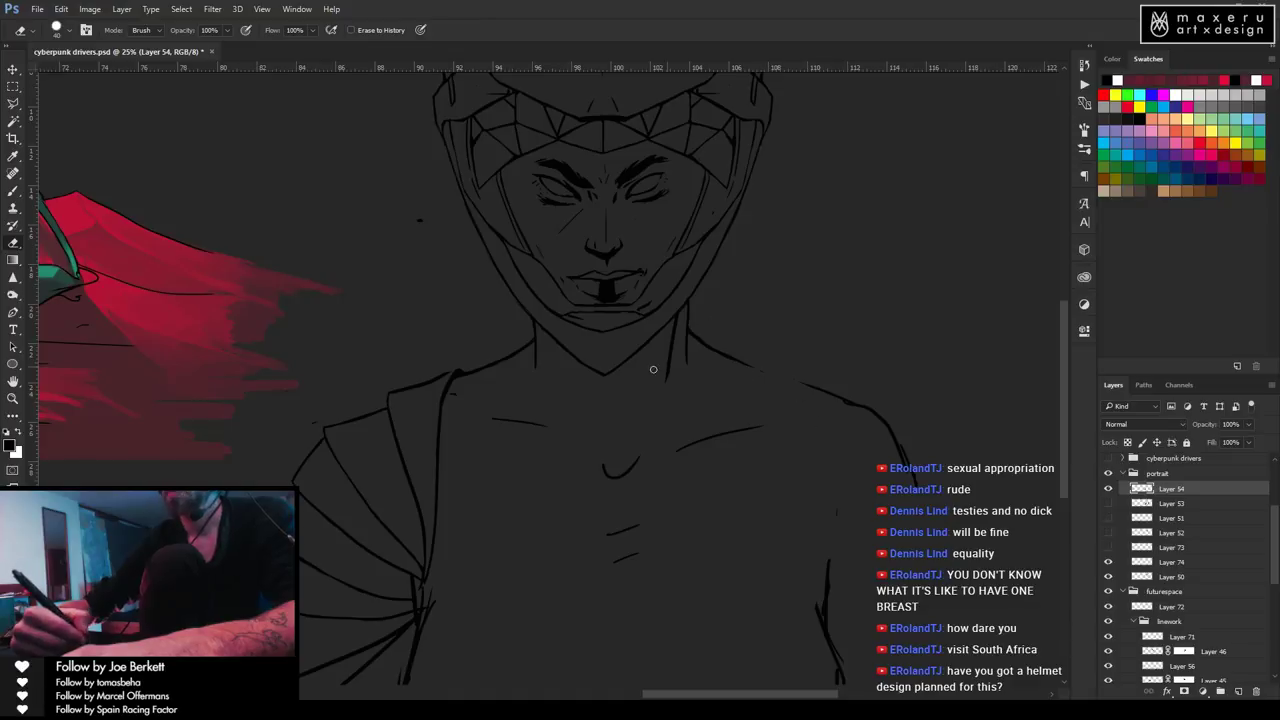
{"action": "left_click", "coordinate": [1106, 517]}
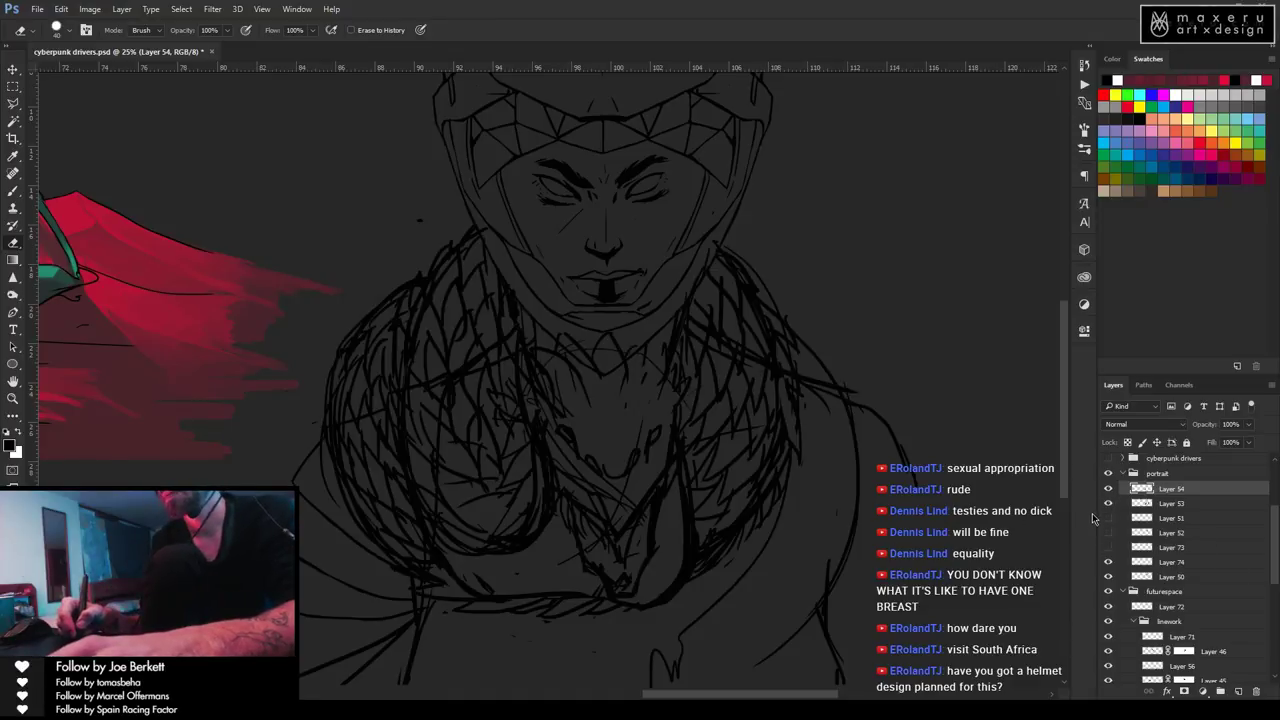
Check the creature sketch against the whole canvas and compare Layers 54 and 53 by toggling each layer's visibility.
{"action": "key", "text": "z"}
{"action": "left_click", "coordinate": [812, 457], "text": "alt"}
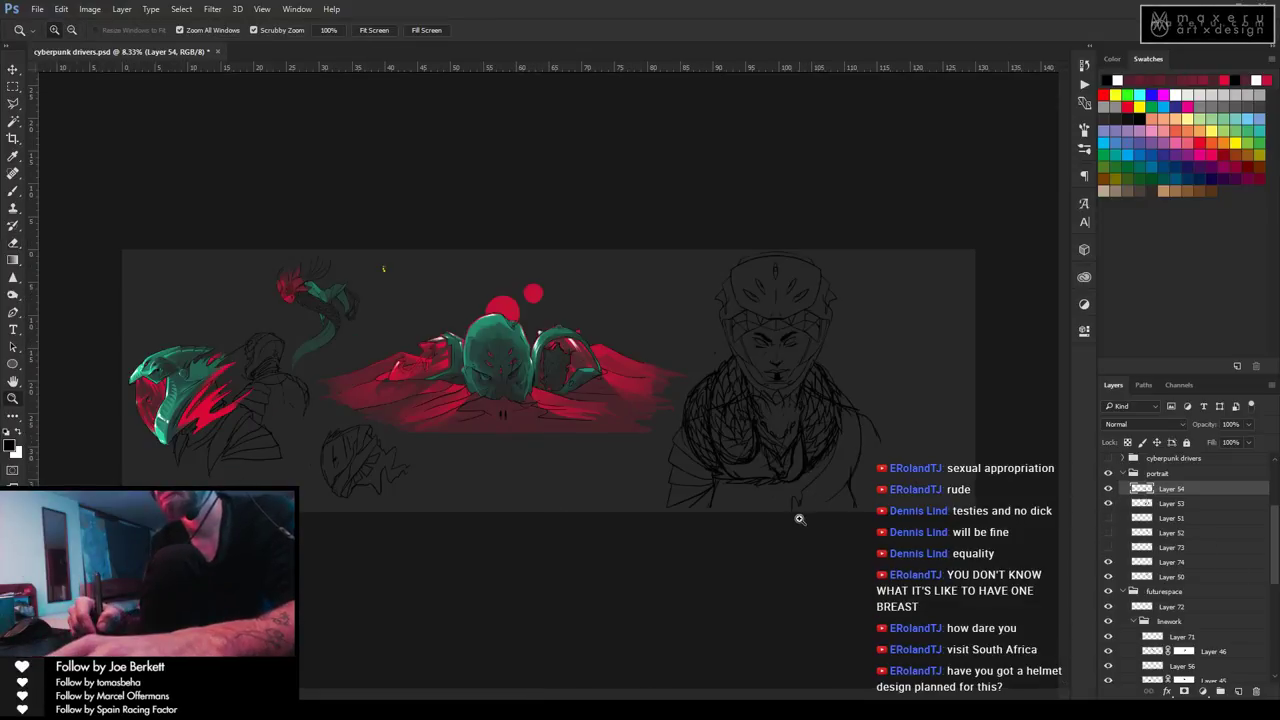
{"action": "left_click_drag", "start_coordinate": [787, 414], "coordinate": [871, 417]}
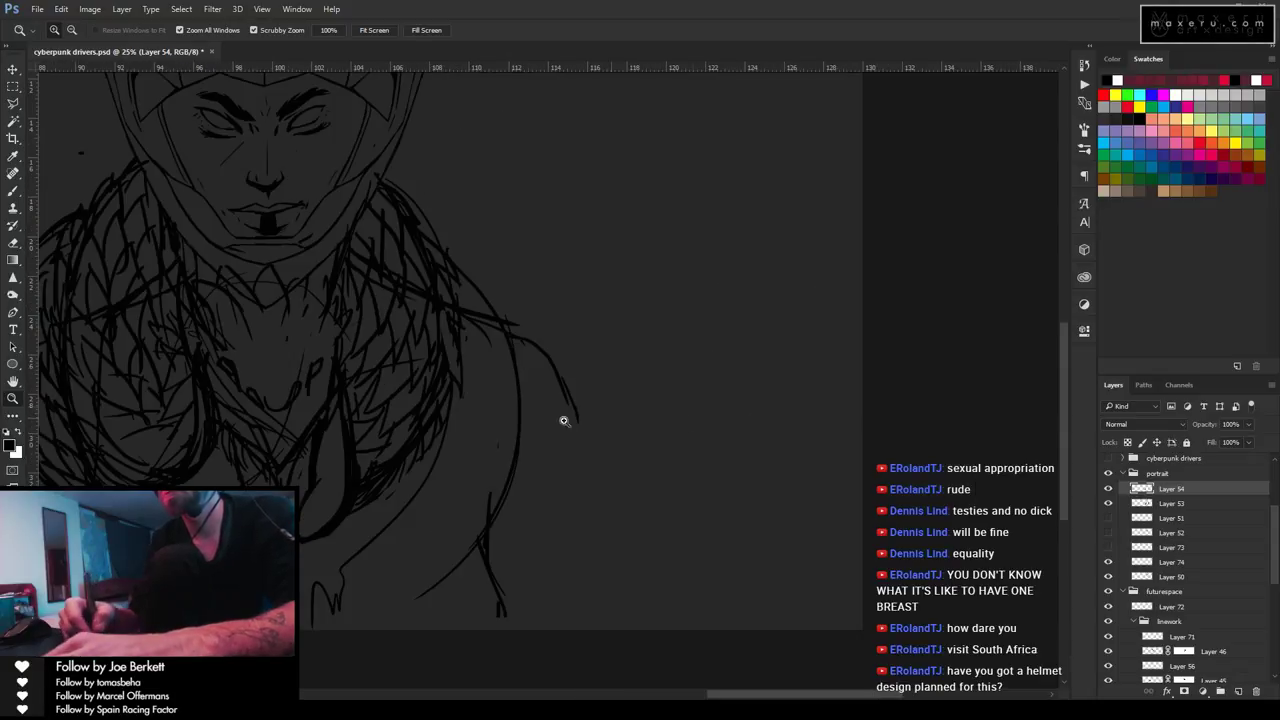
{"action": "left_click_drag", "start_coordinate": [429, 286], "coordinate": [791, 366]}
{"action": "key", "text": "e"}
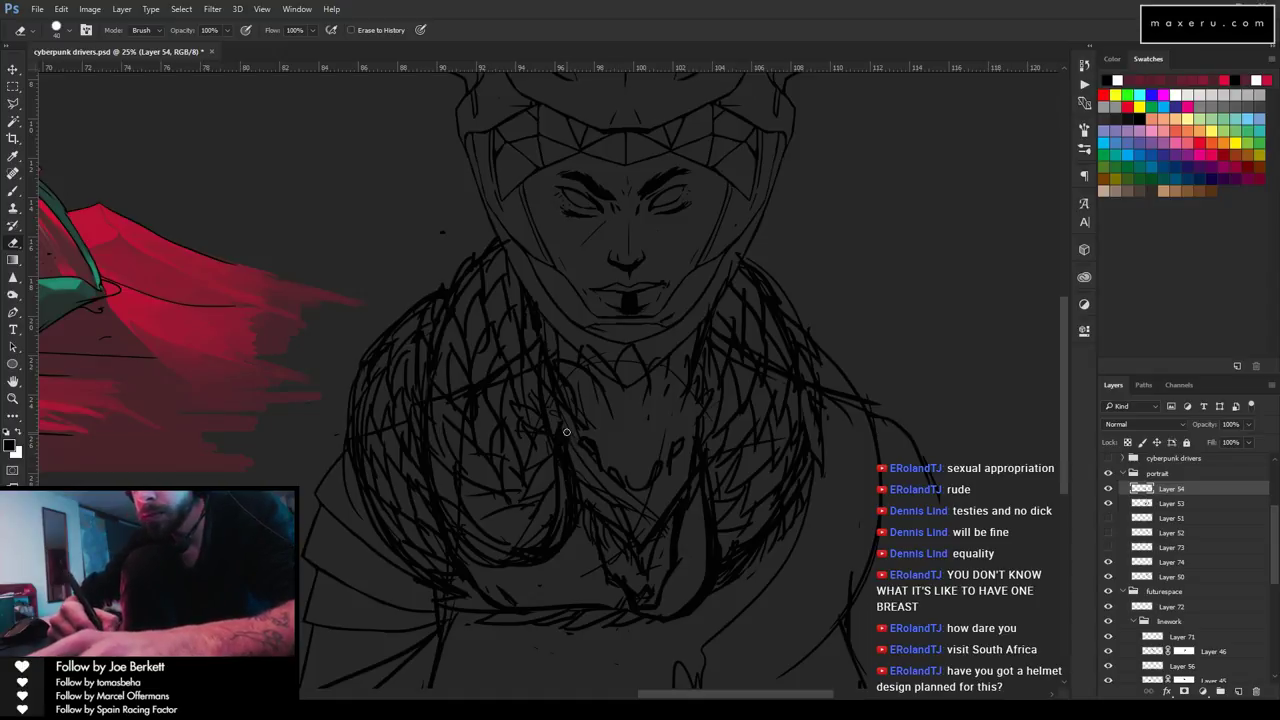
{"action": "left_click", "coordinate": [1108, 489]}
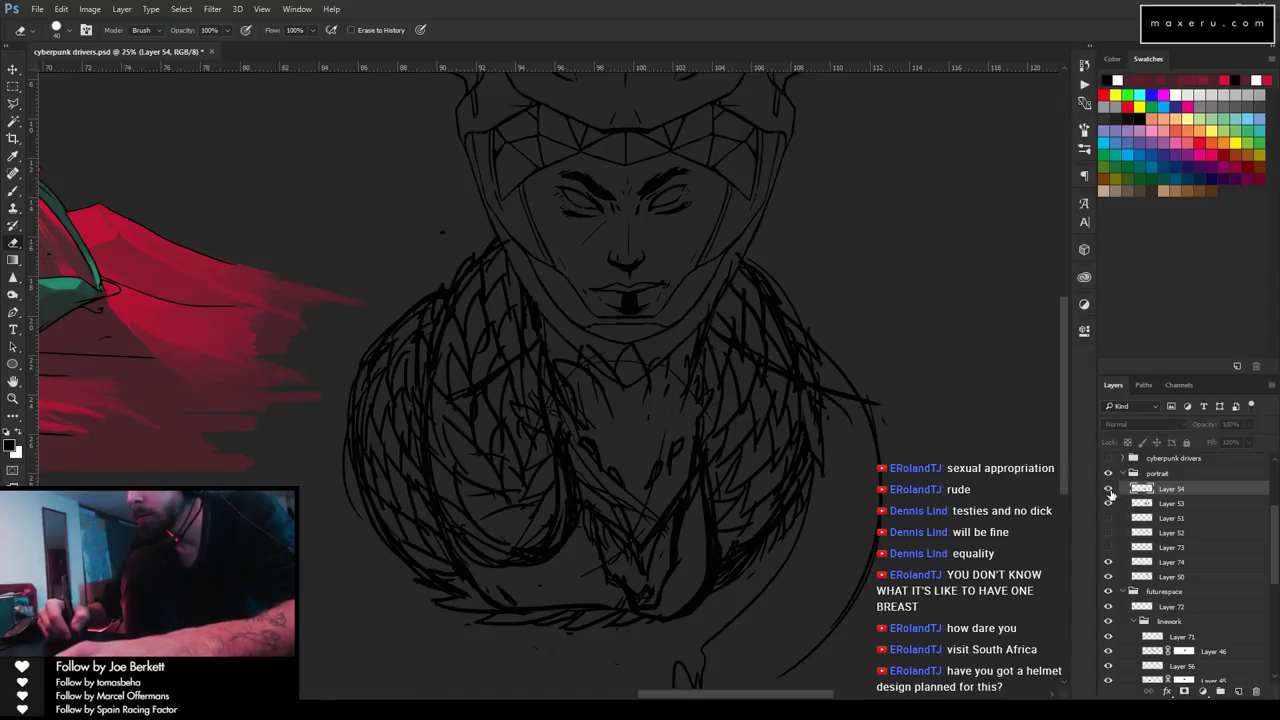
{"action": "left_click", "coordinate": [1108, 489]}
{"action": "left_click", "coordinate": [1108, 503]}
{"action": "left_click", "coordinate": [1108, 503]}
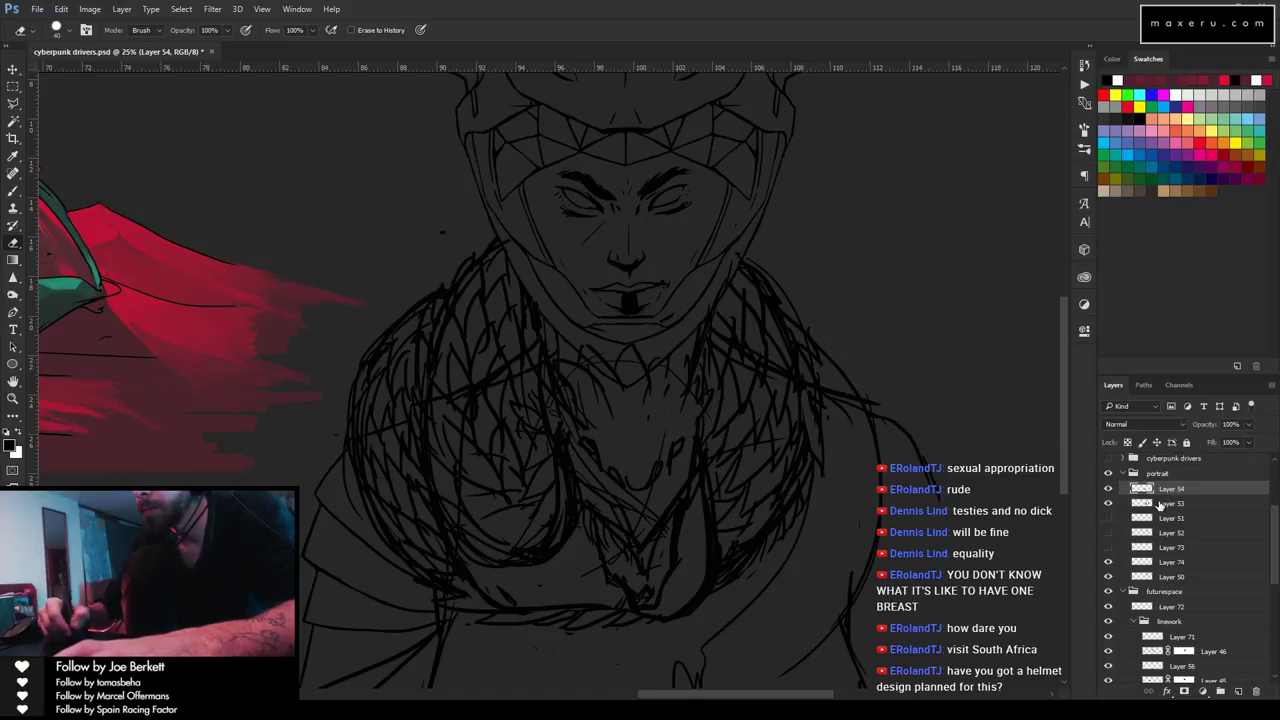
On Layer 53, erase the crossing strokes and old nose curve on the creature's snout and redraw its mouth line.
{"action": "left_click", "coordinate": [1157, 505]}
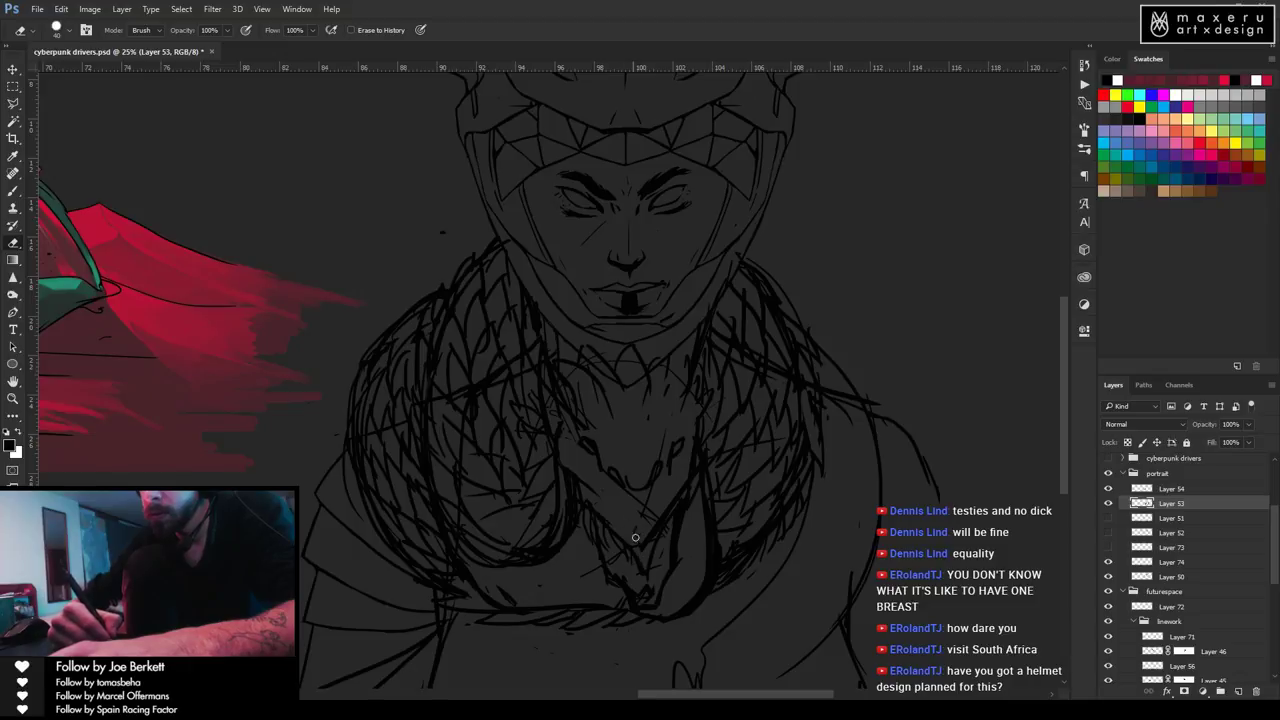
{"action": "left_click_drag", "start_coordinate": [658, 535], "coordinate": [689, 482]}
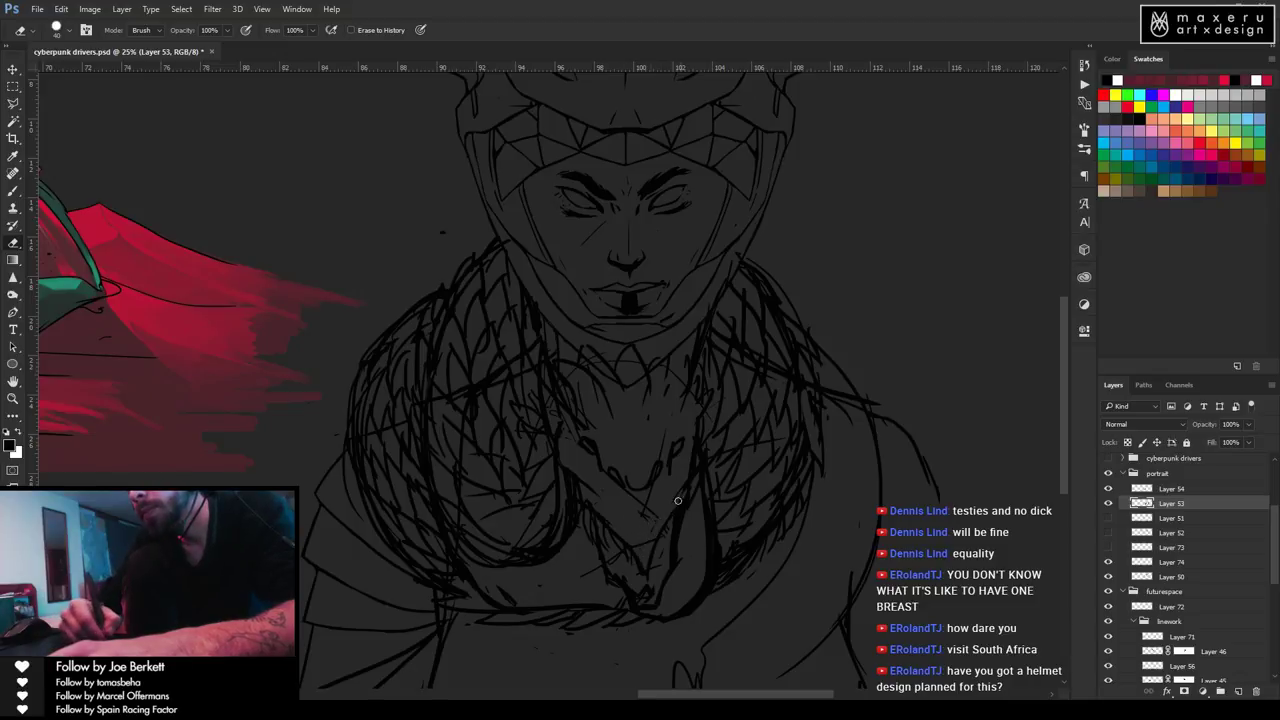
{"action": "key", "text": "b"}
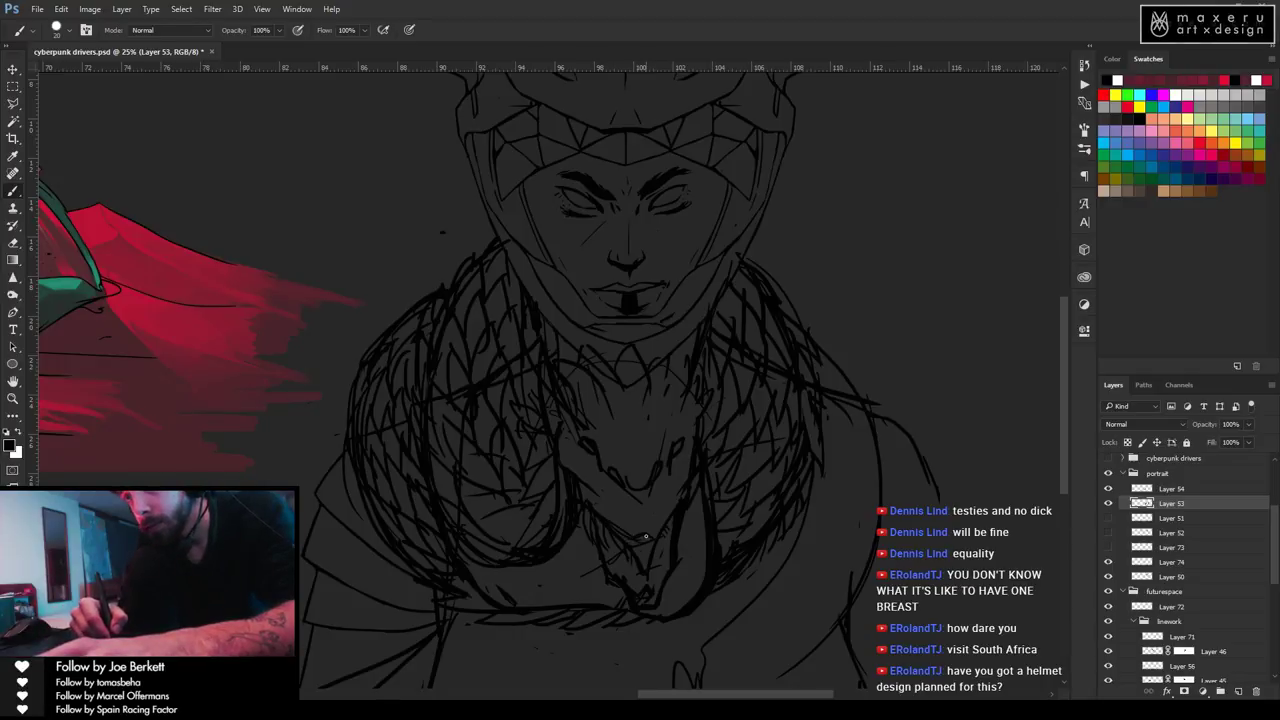
{"action": "key", "text": "e"}
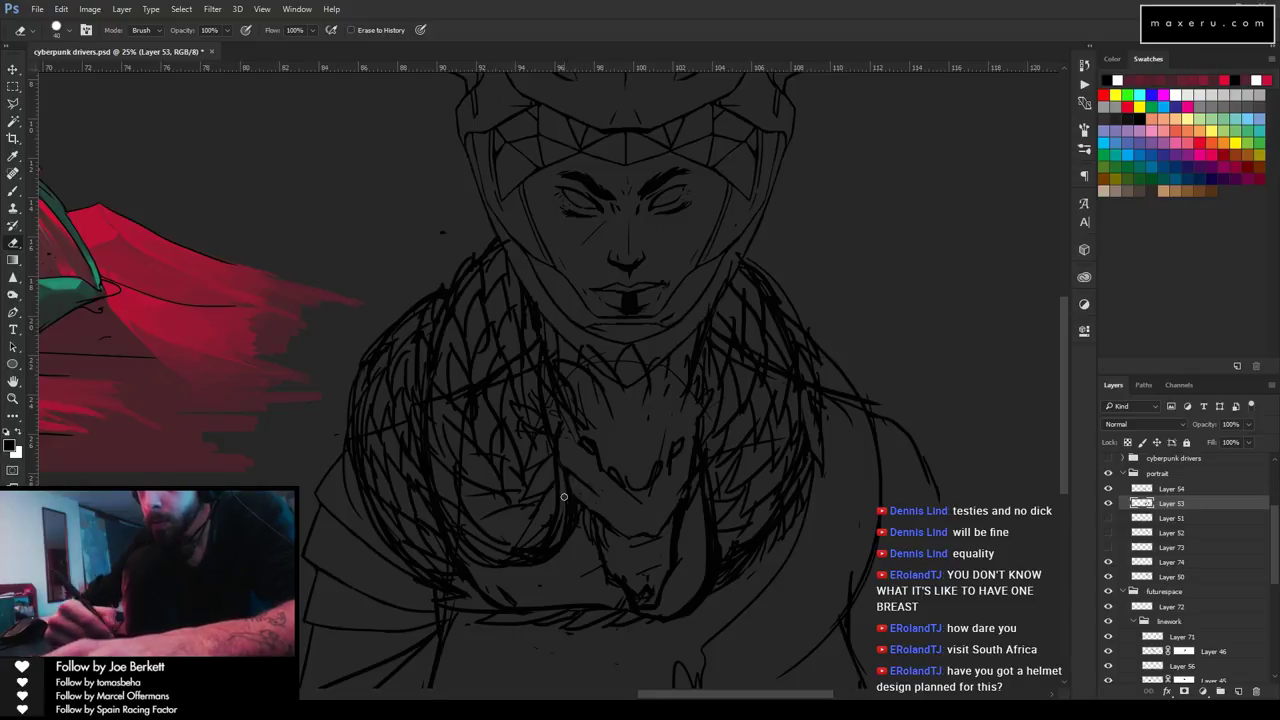
{"action": "key", "text": "b"}
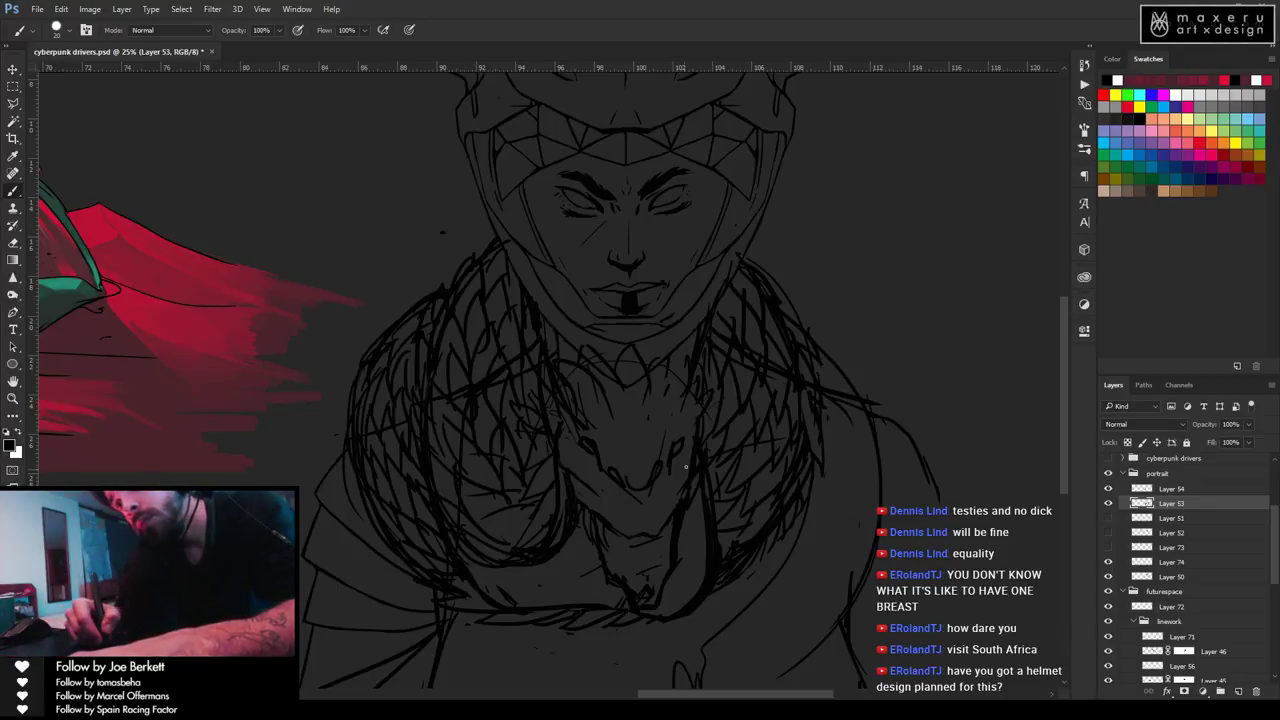
{"action": "key", "text": "e"}
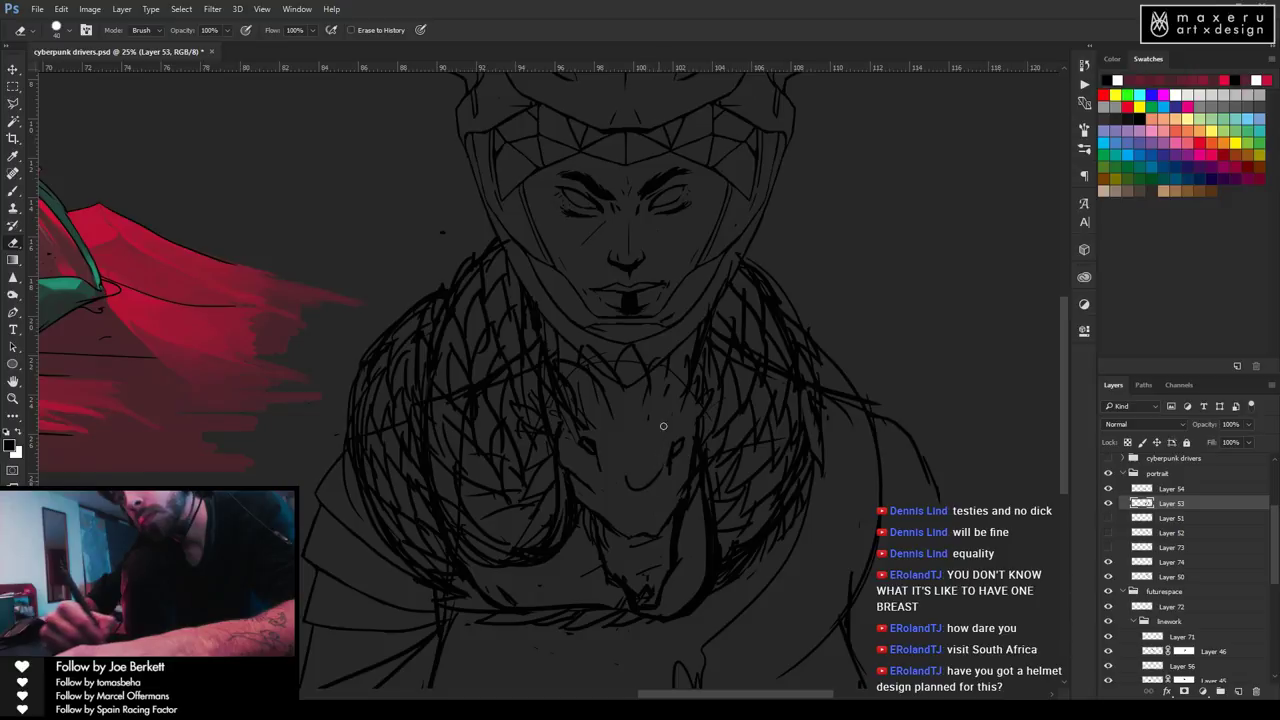
Clear the remaining nose marks on Layer 53 and draw two short lines running down the sides of the creature's snout.
{"action": "left_click", "coordinate": [1172, 489]}
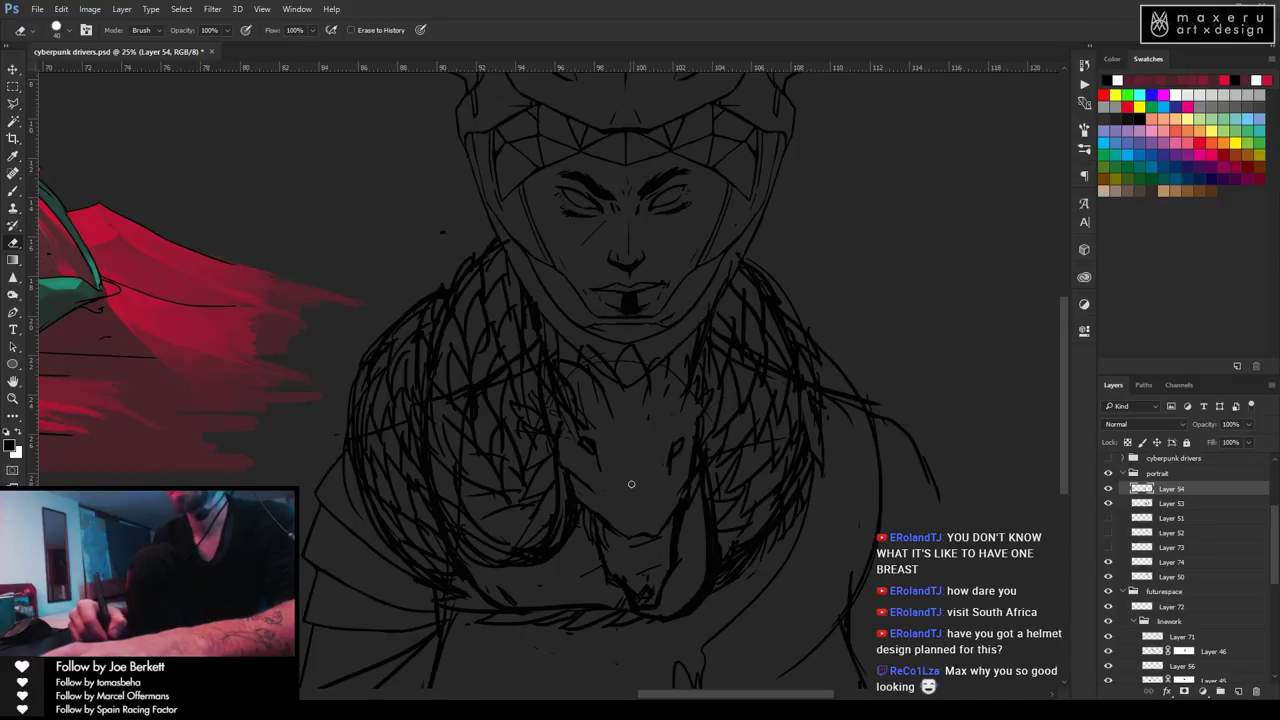
{"action": "key", "text": "alt+bracketleft"}
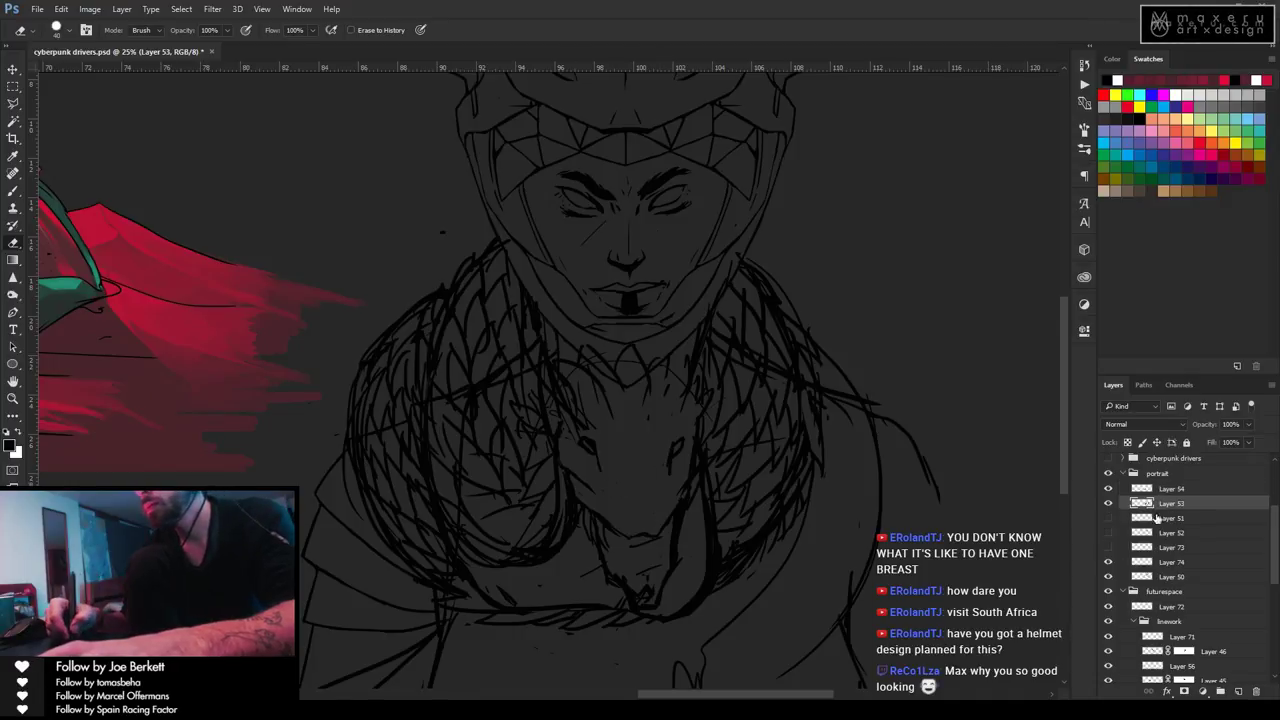
{"action": "key", "text": "b"}
{"action": "left_click_drag", "start_coordinate": [612, 480], "coordinate": [626, 524]}
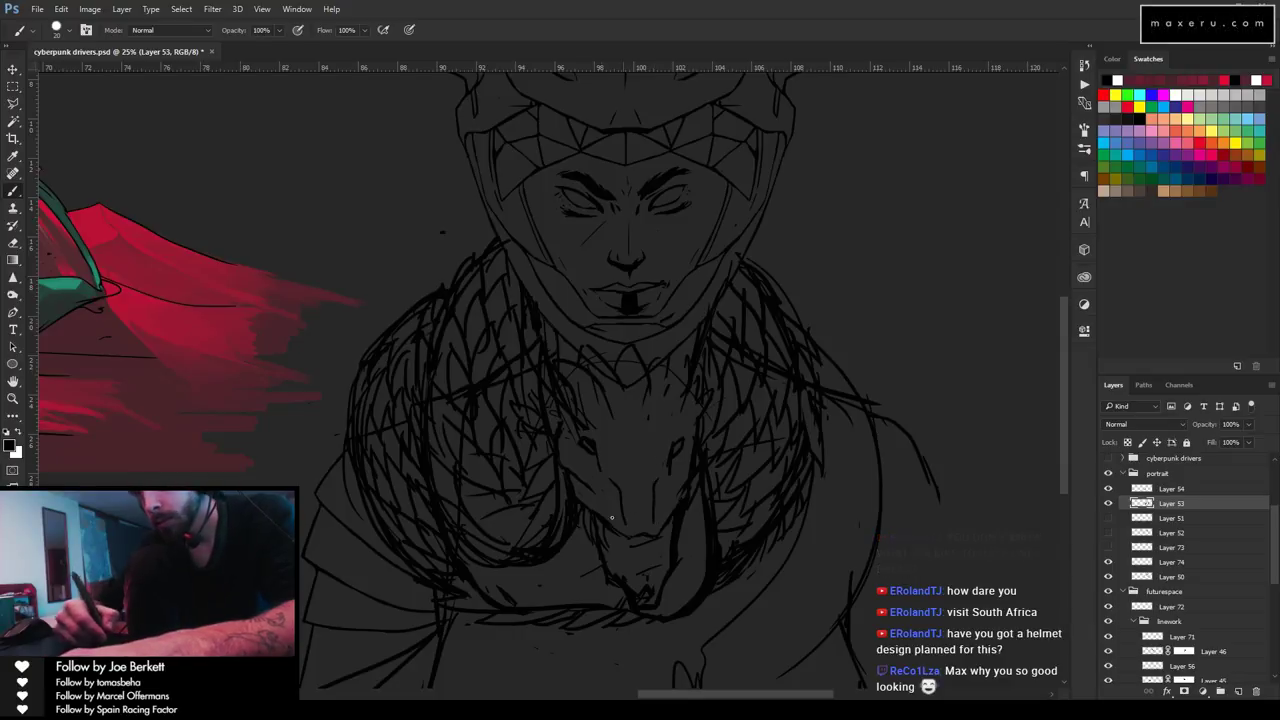
Reshape both of the creature's eyes into solid dark slanted shapes by alternately erasing and redrawing them.
{"action": "key", "text": "e"}
{"action": "key", "text": "b"}
{"action": "key", "text": "e"}
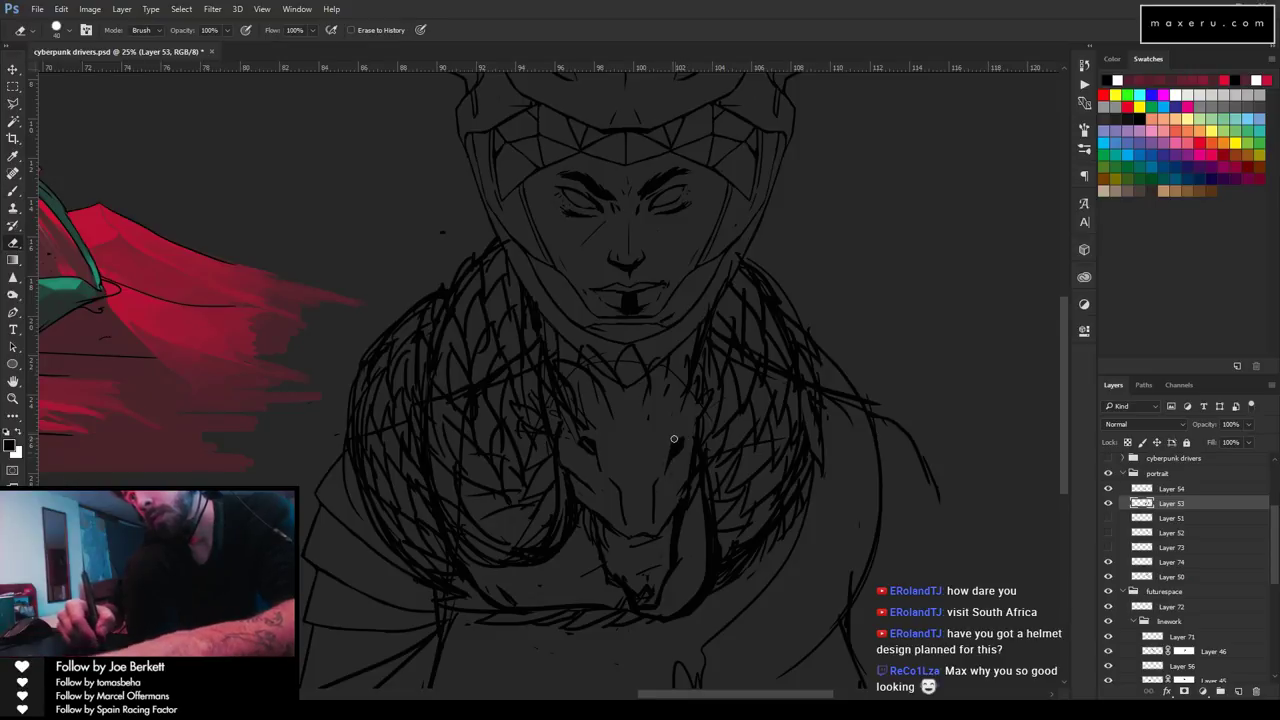
{"action": "key", "text": "b"}
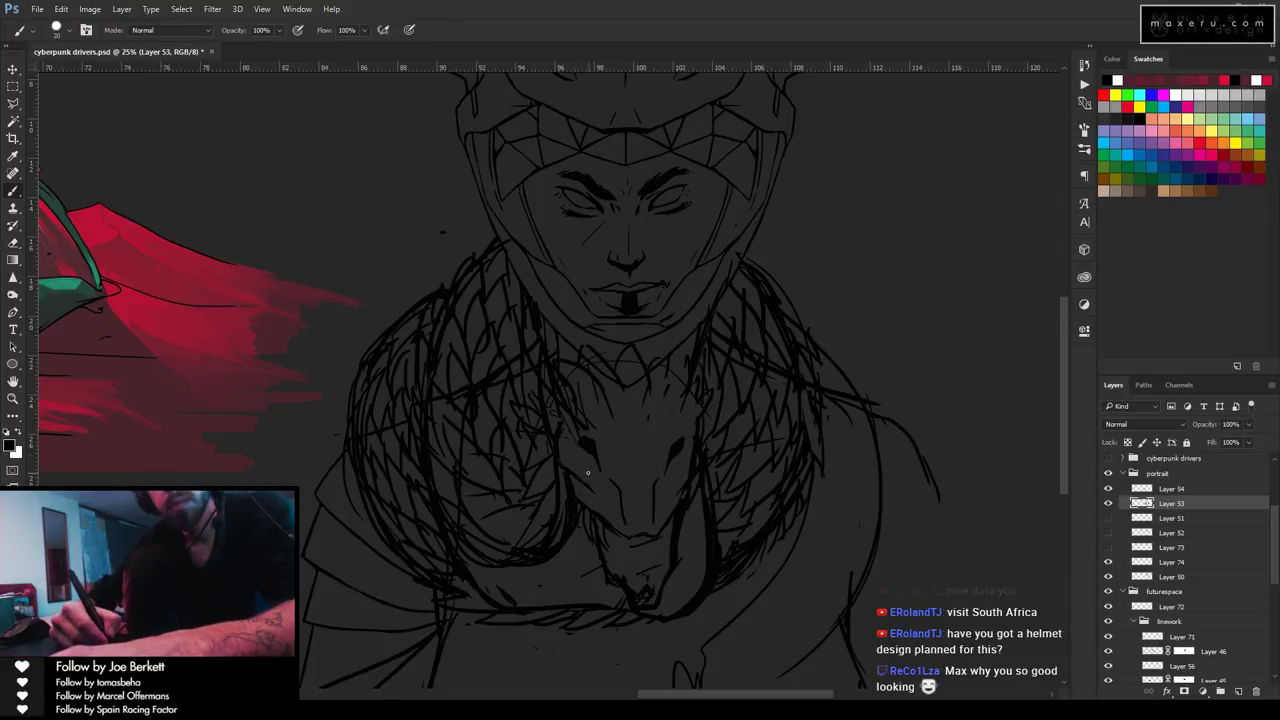
{"action": "key", "text": "e"}
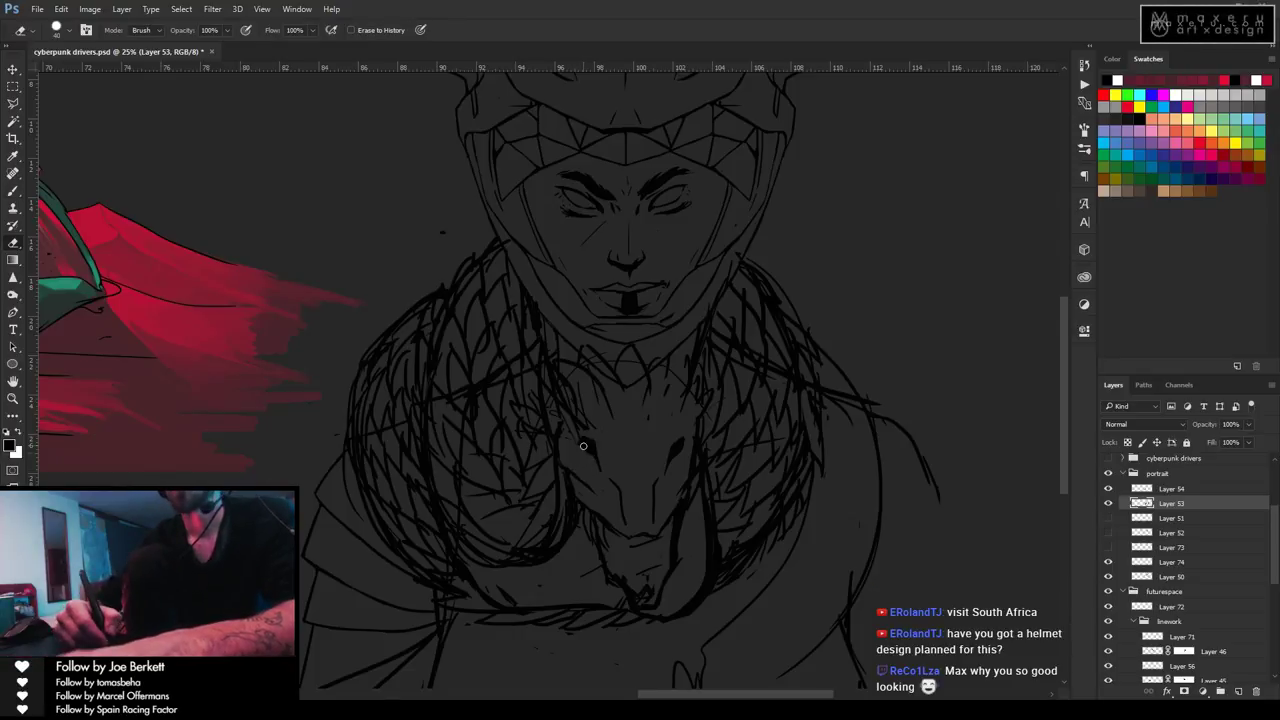
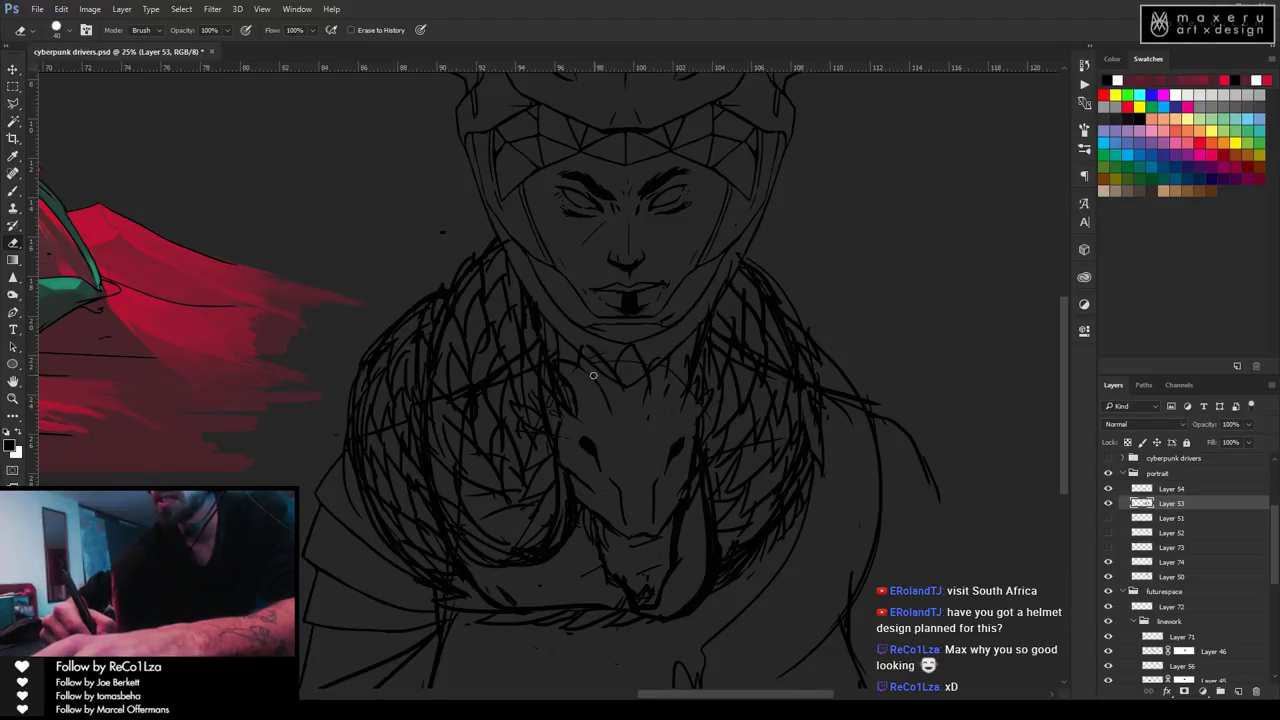
Redraw the pointed central scale on top of the creature's head as a clean leaf shape, erasing the rough strokes around it.
{"action": "key", "text": "b"}
{"action": "key", "text": "e"}
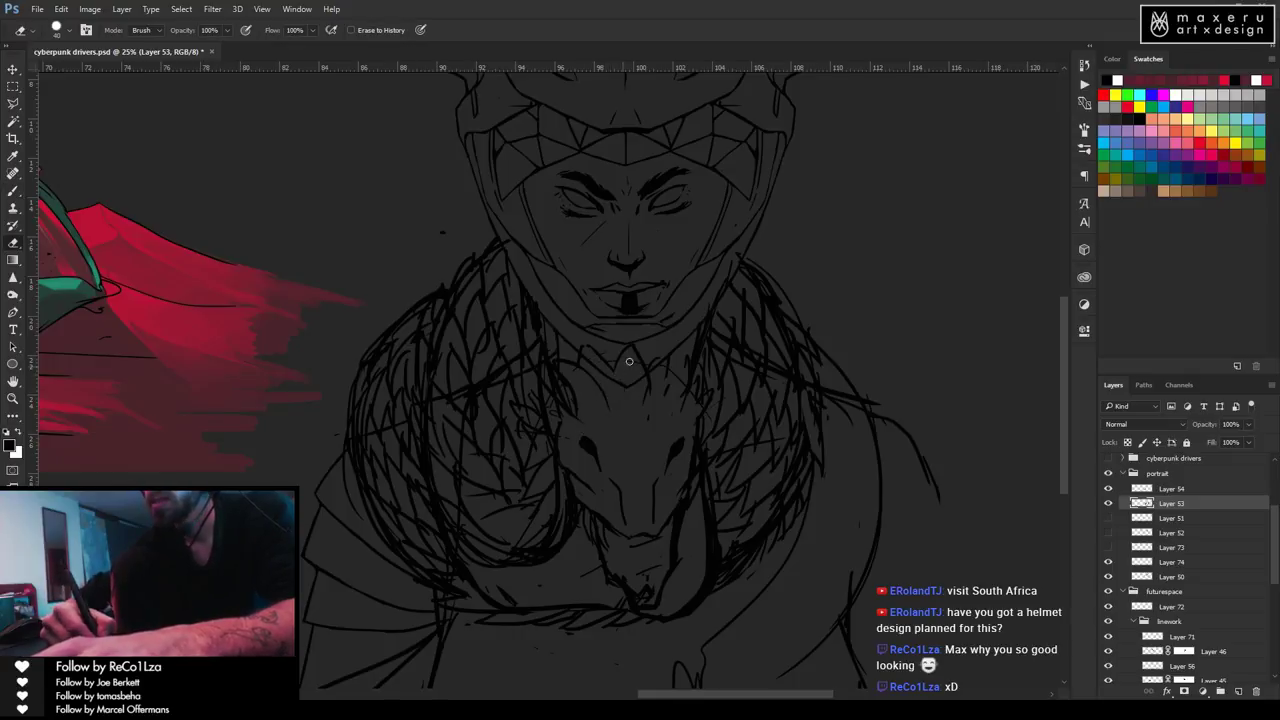
{"action": "key", "text": "b"}
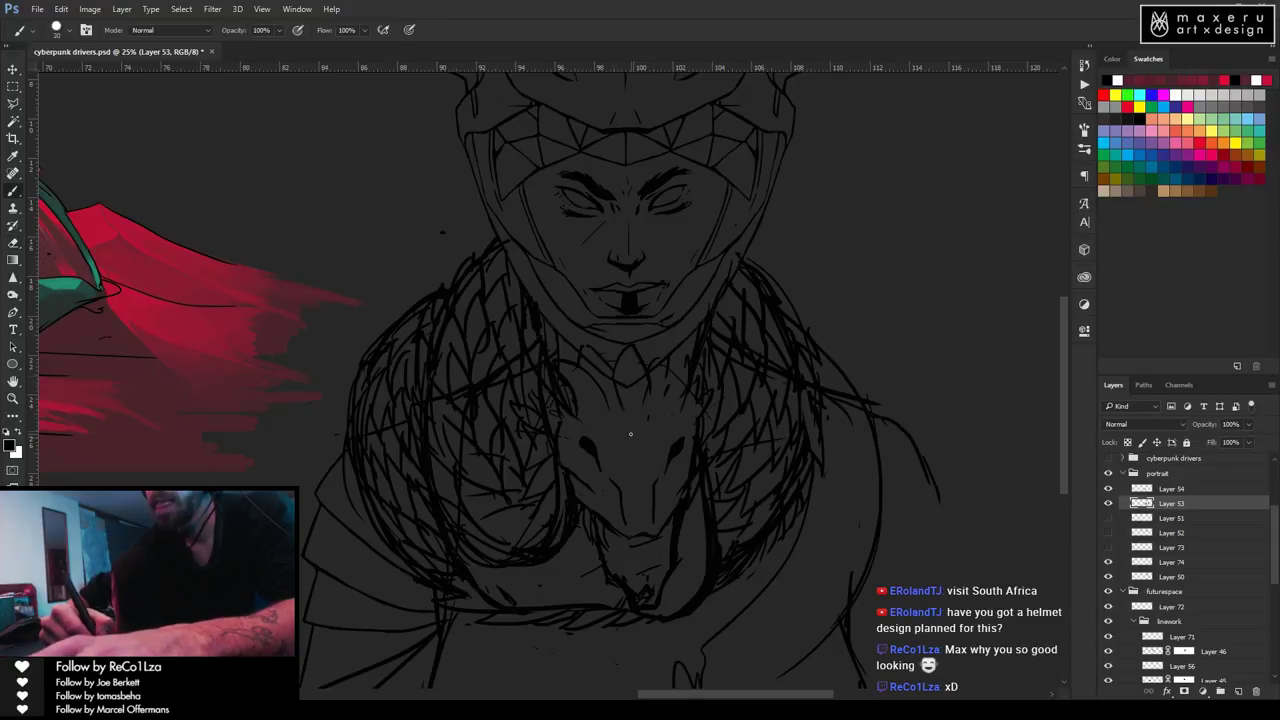
{"action": "key", "text": "e"}
{"action": "key", "text": "b"}
{"action": "key", "text": "e"}
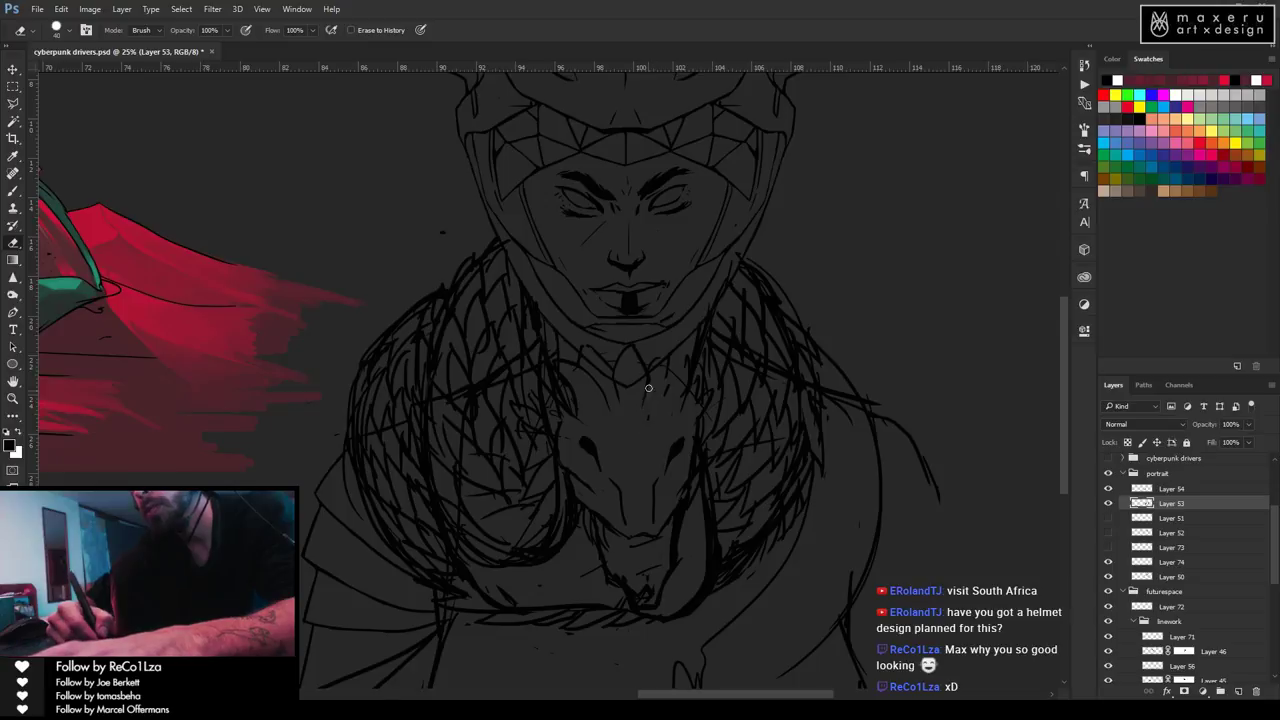
{"action": "key", "text": "b"}
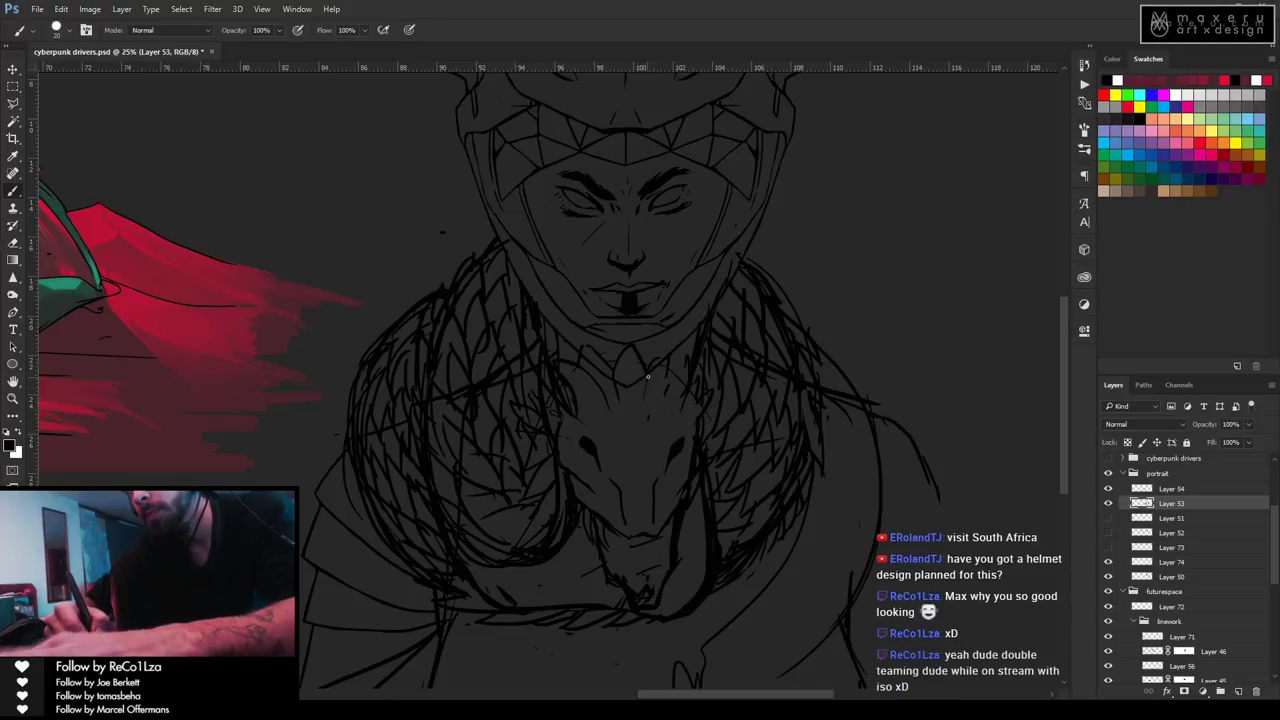
{"action": "key", "text": "e"}
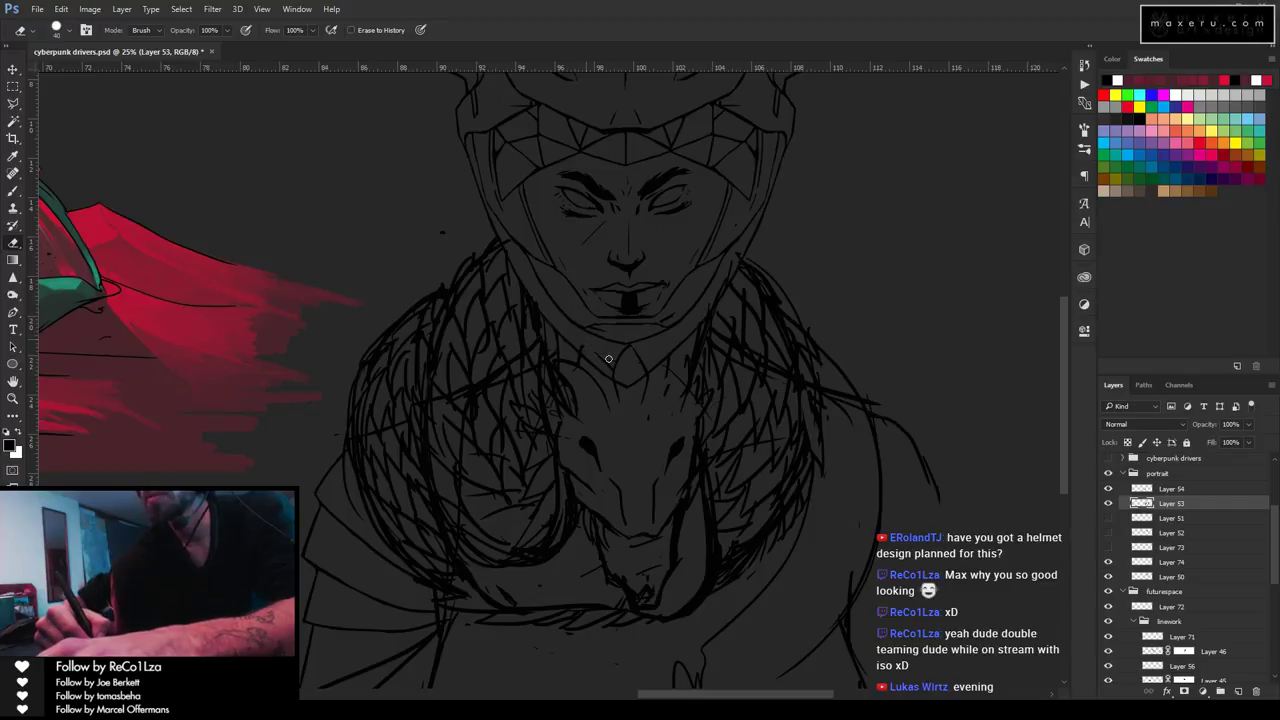
Refine the head scale beside the central one on the armoured side with thin angular lines, trimming the excess strokes.
{"action": "key", "text": "b"}
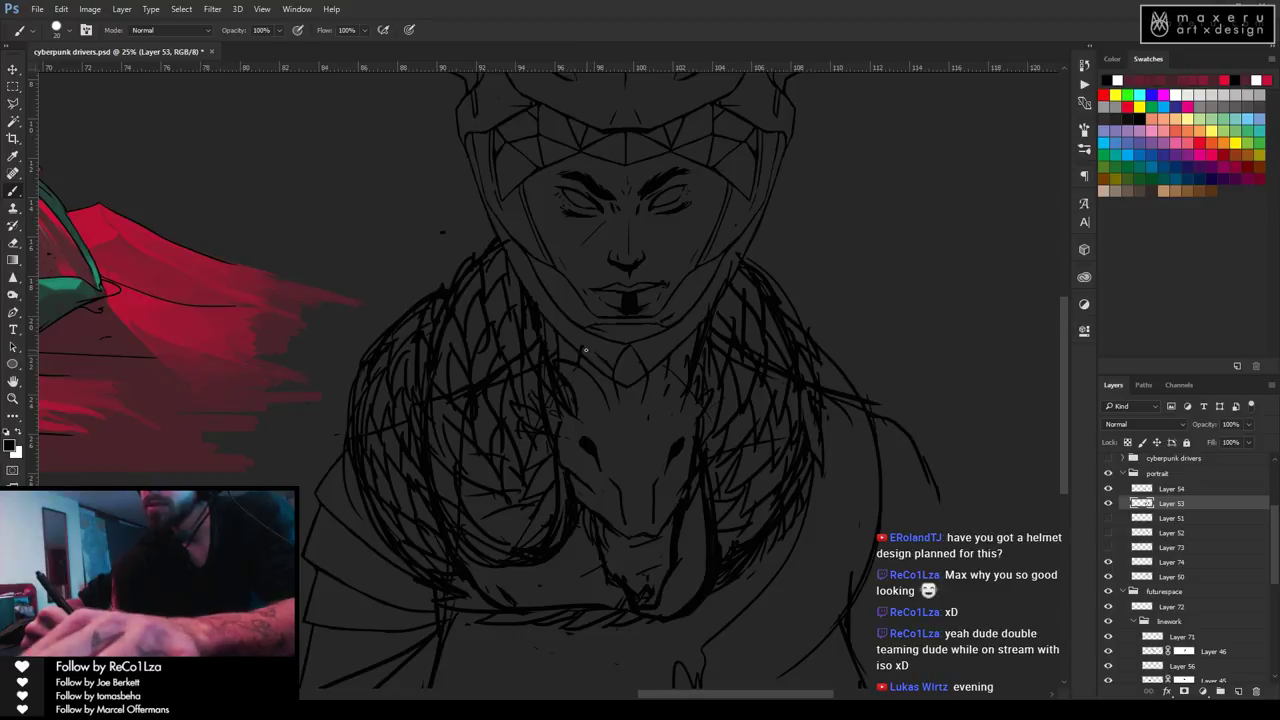
{"action": "key", "text": "e"}
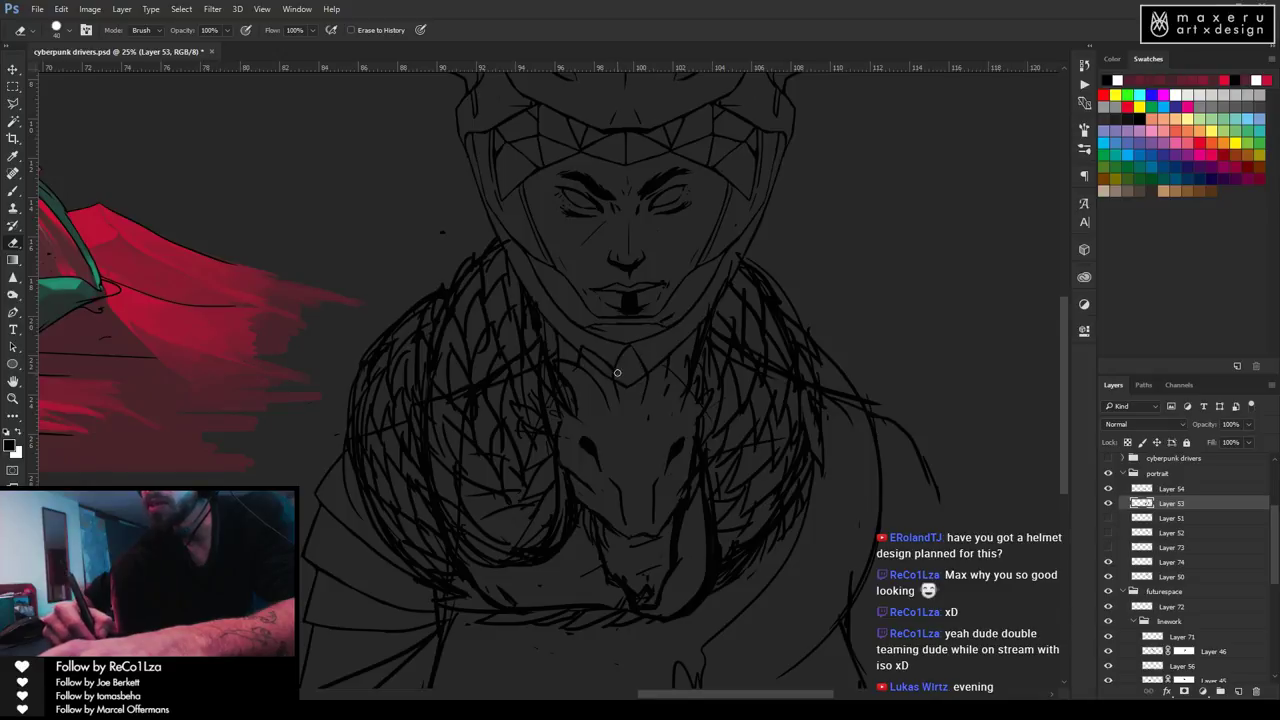
{"action": "key", "text": "b"}
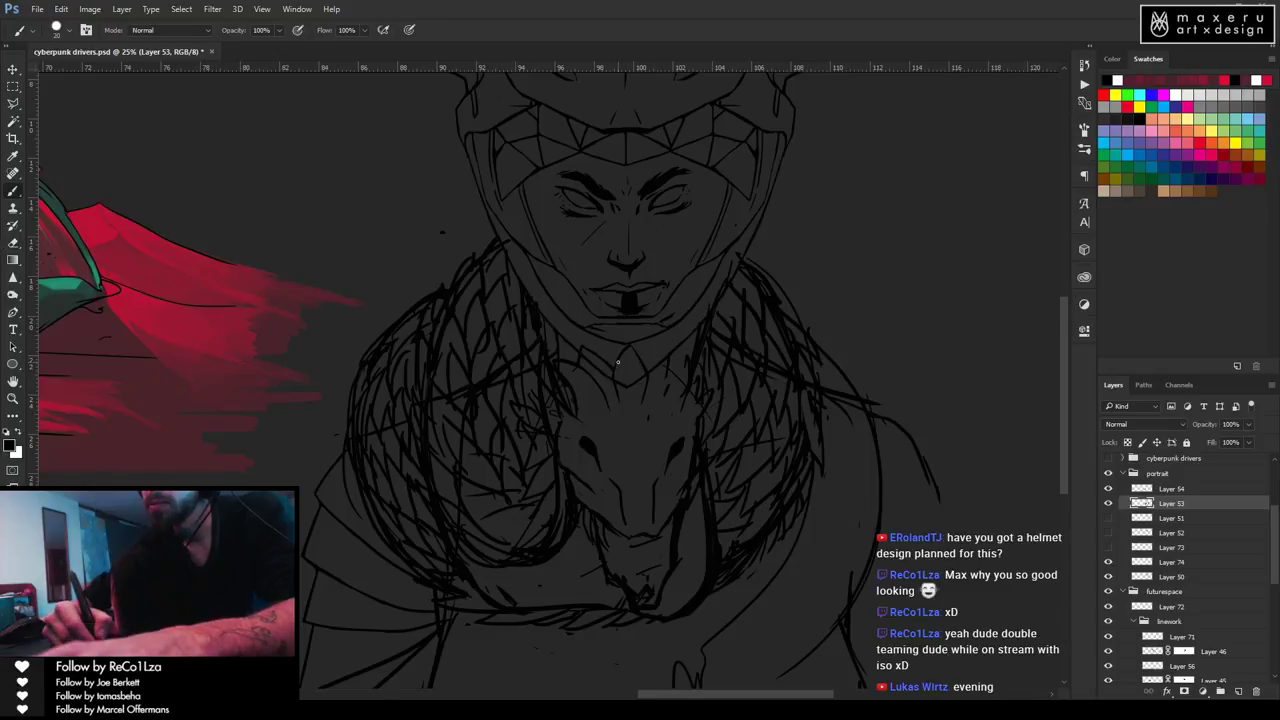
{"action": "key", "text": "e"}
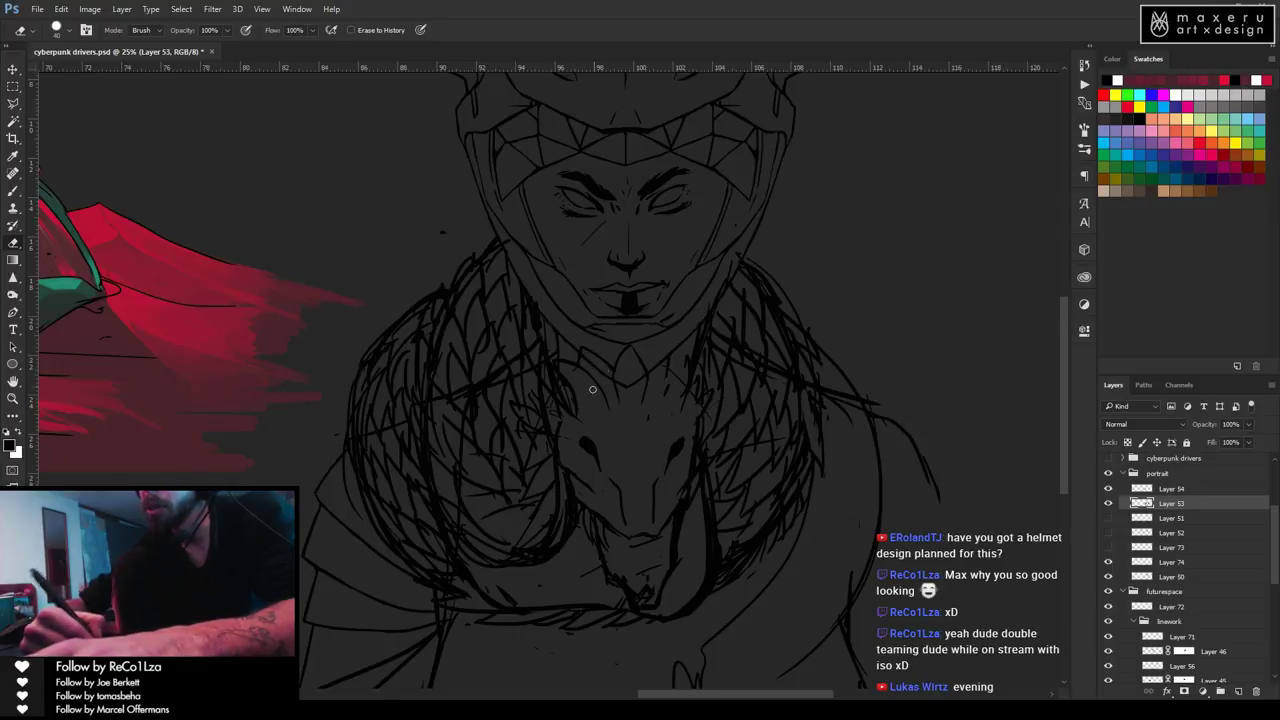
Draw the matching head scale on the unarmoured side and erase stray strokes along the top of the creature's head.
{"action": "key", "text": "b"}
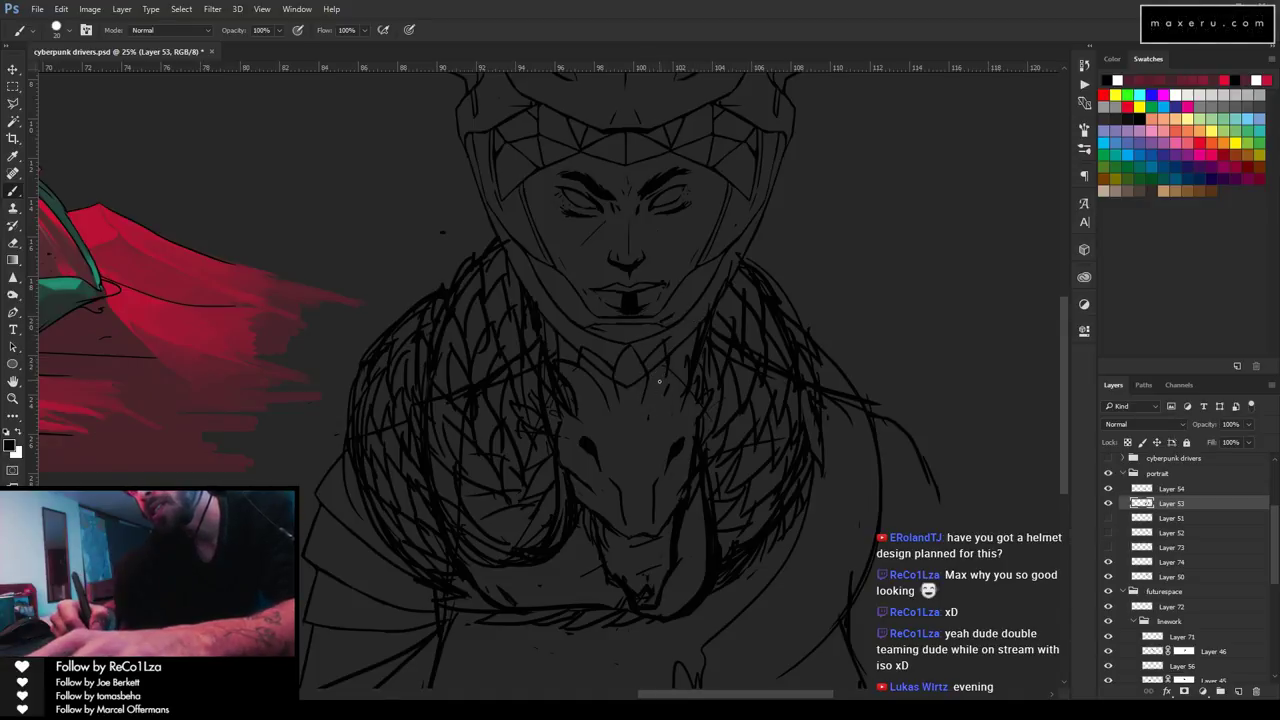
{"action": "key", "text": "e"}
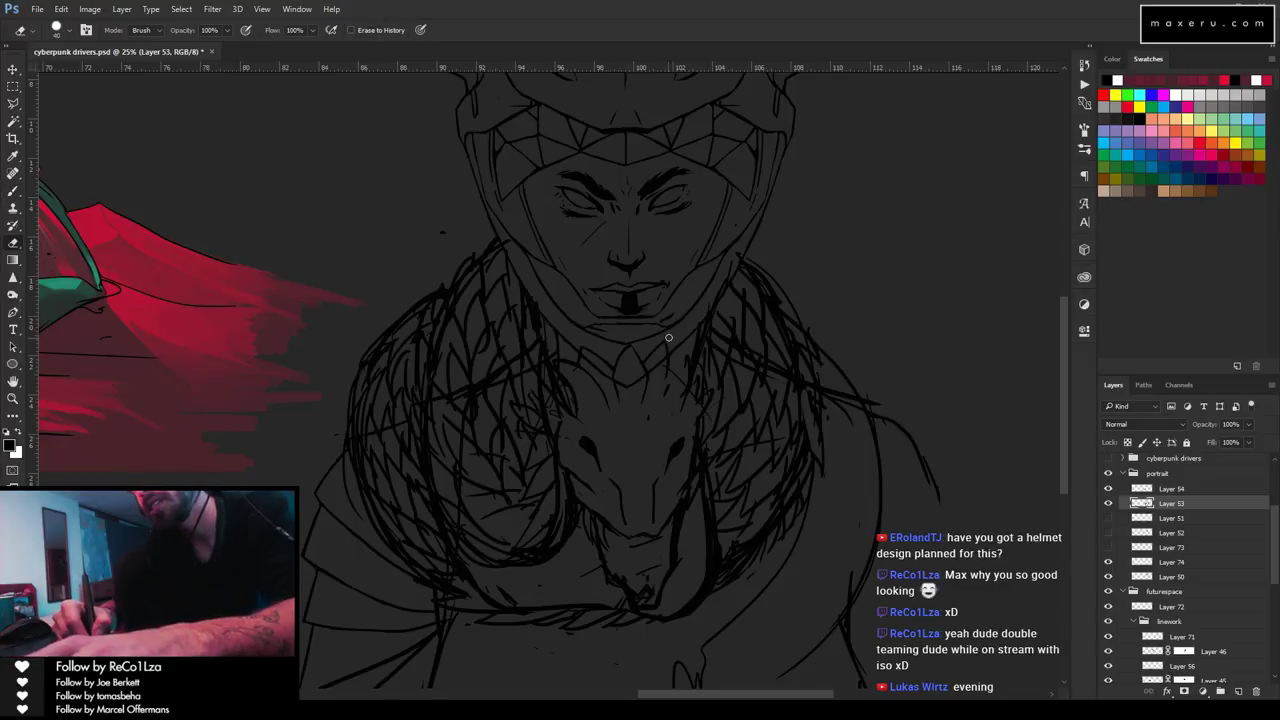
{"action": "key", "text": "b"}
{"action": "key", "text": "e"}
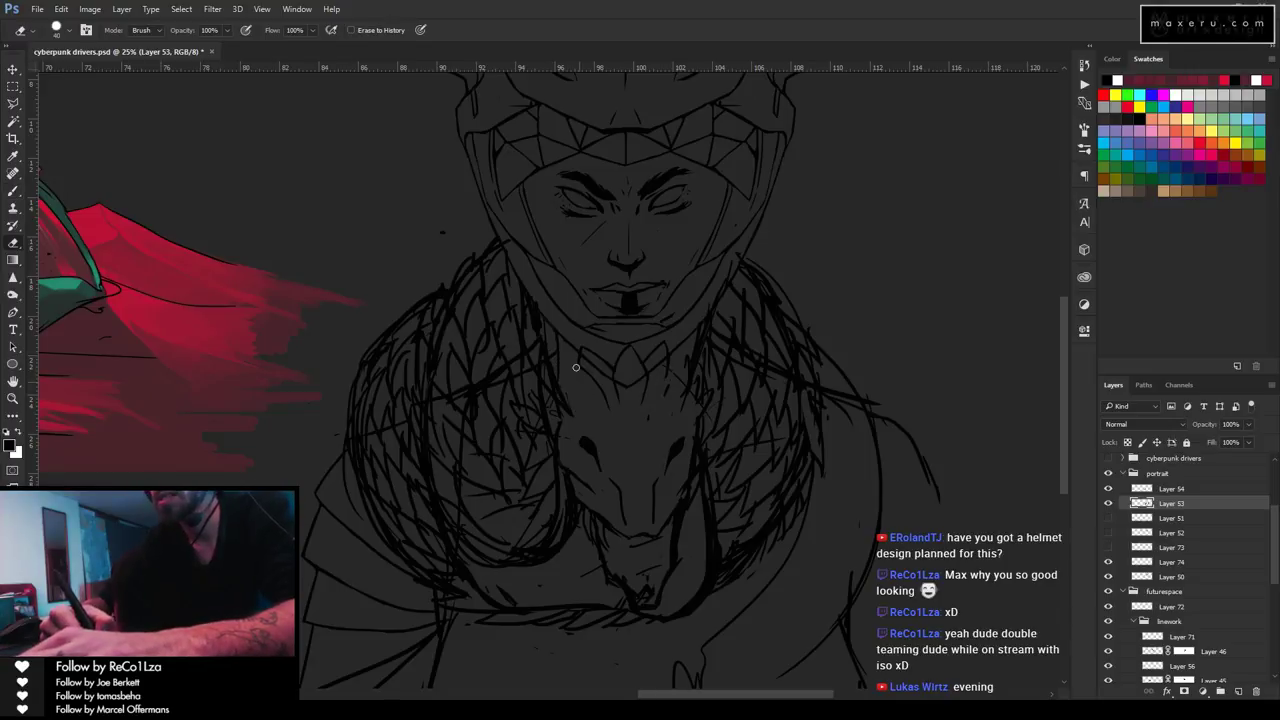
Draw the outermost head scale on the creature's unarmoured side with thin lines, erasing rough strokes around the row of scales.
{"action": "key", "text": "b"}
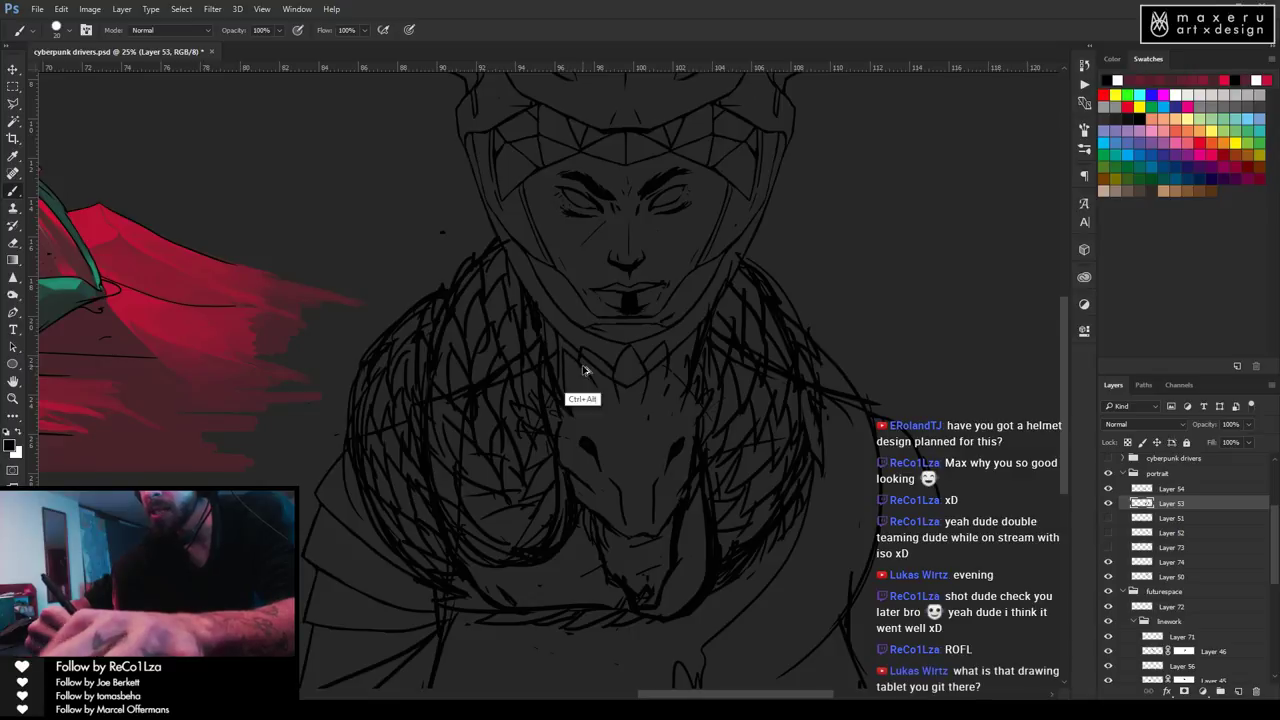
{"action": "key", "text": "ctrl+s"}
{"action": "key", "text": "e"}
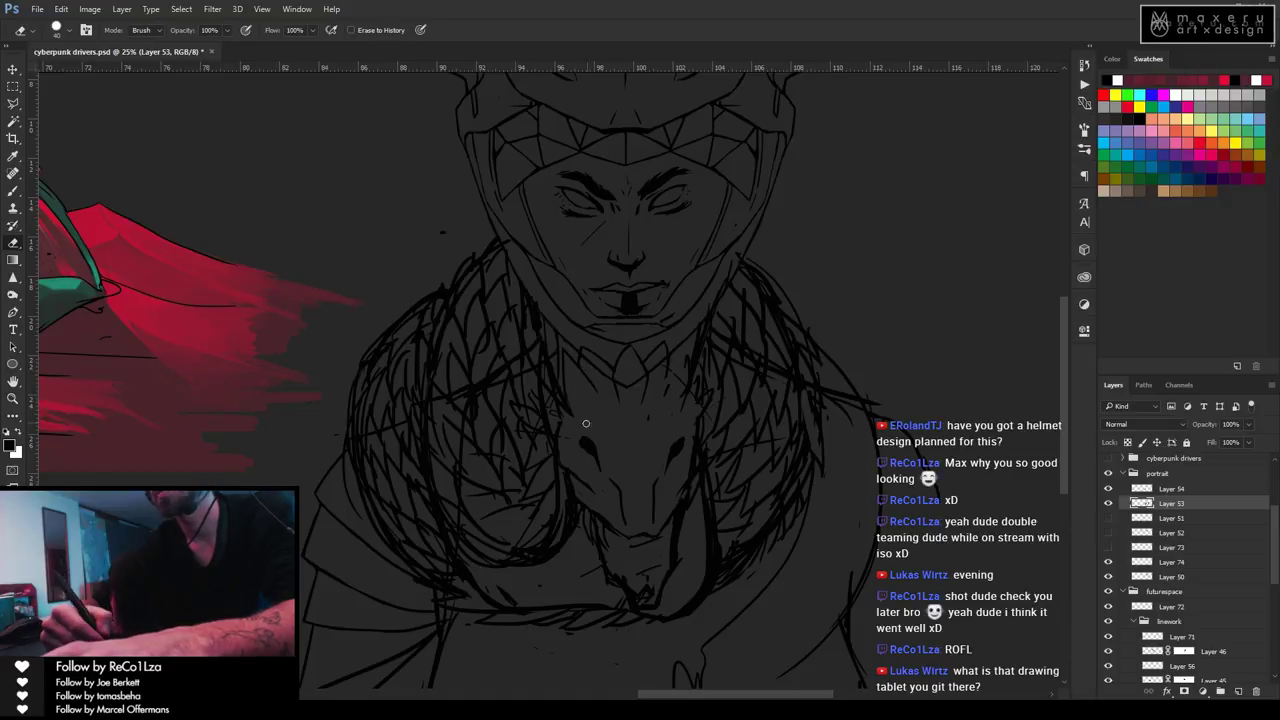
{"action": "key", "text": "b"}
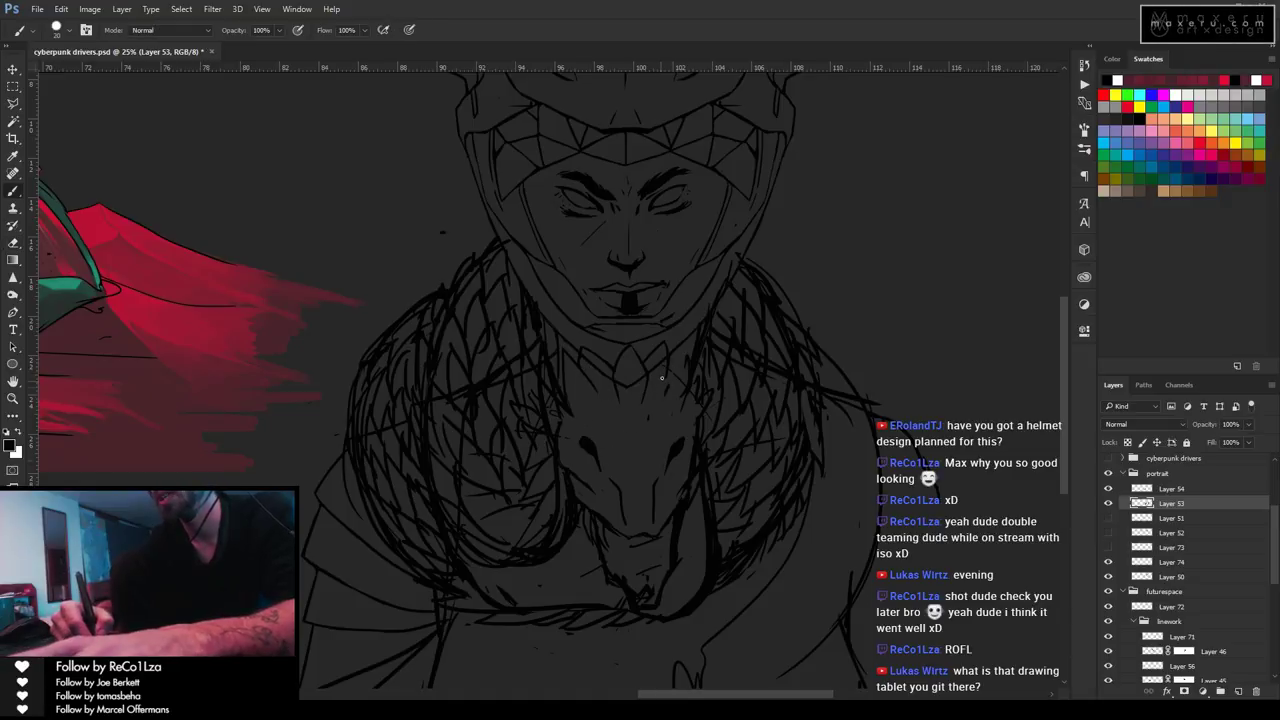
{"action": "left_click_drag", "start_coordinate": [658, 392], "coordinate": [696, 345]}
{"action": "key", "text": "e"}
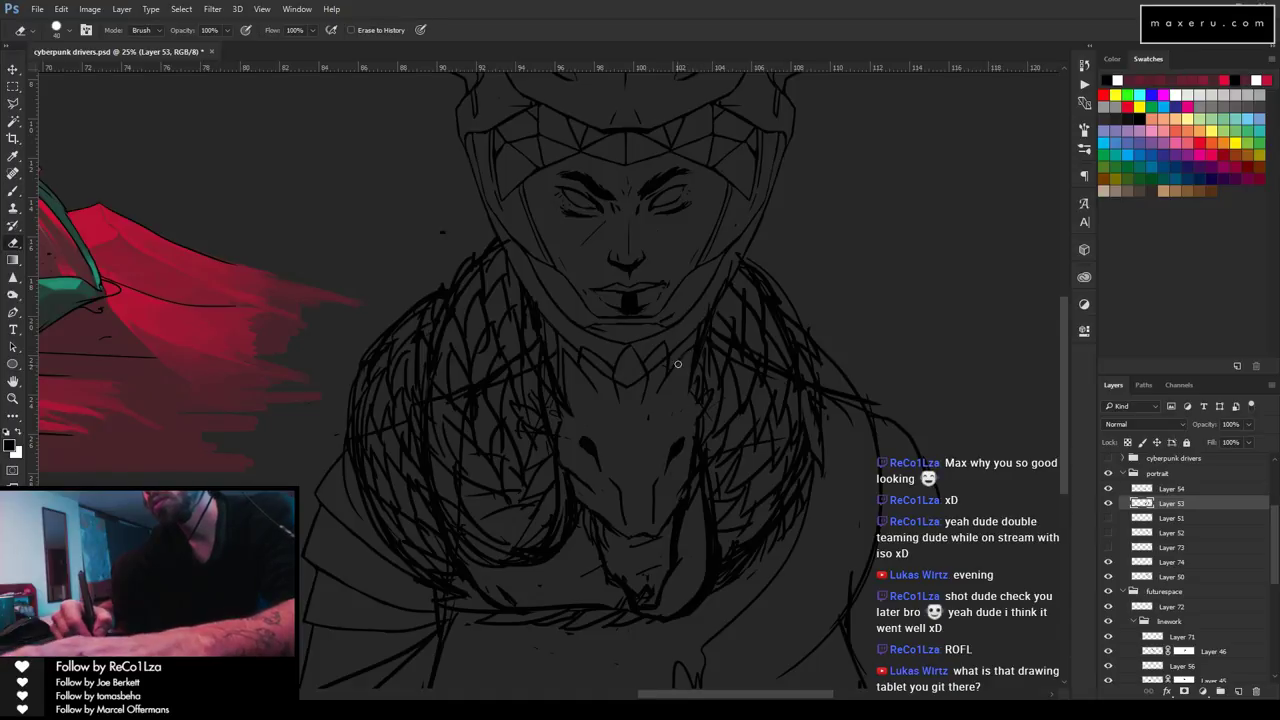
{"action": "key", "text": "b"}
{"action": "key", "text": "e"}
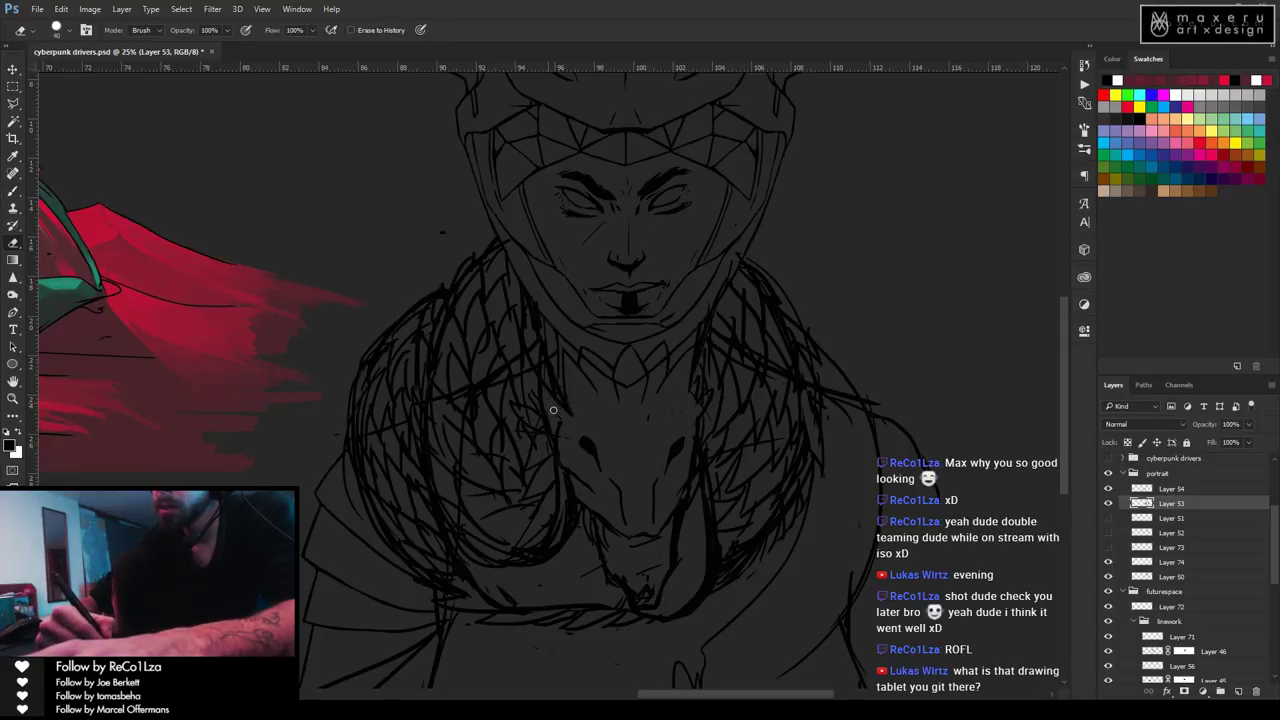
Touch up the creature's head contour and the lines around its eyes, erasing stray marks on its forehead.
{"action": "key", "text": "b"}
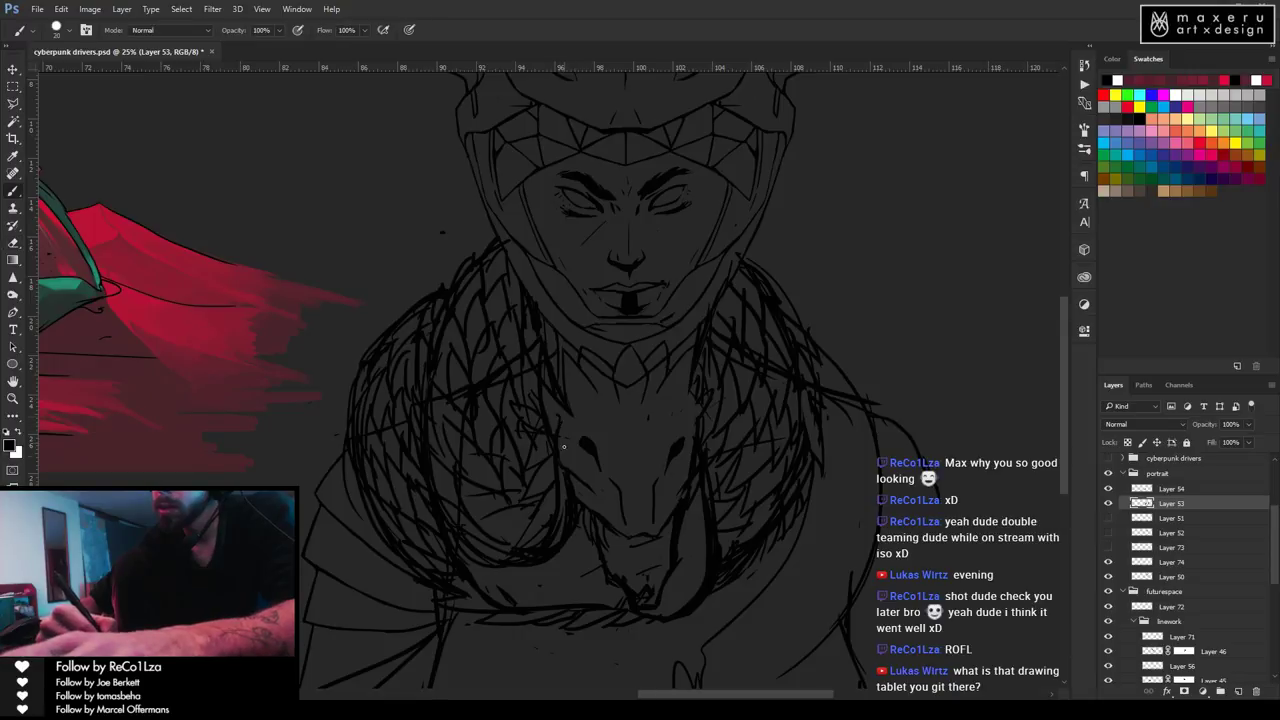
{"action": "key", "text": "e"}
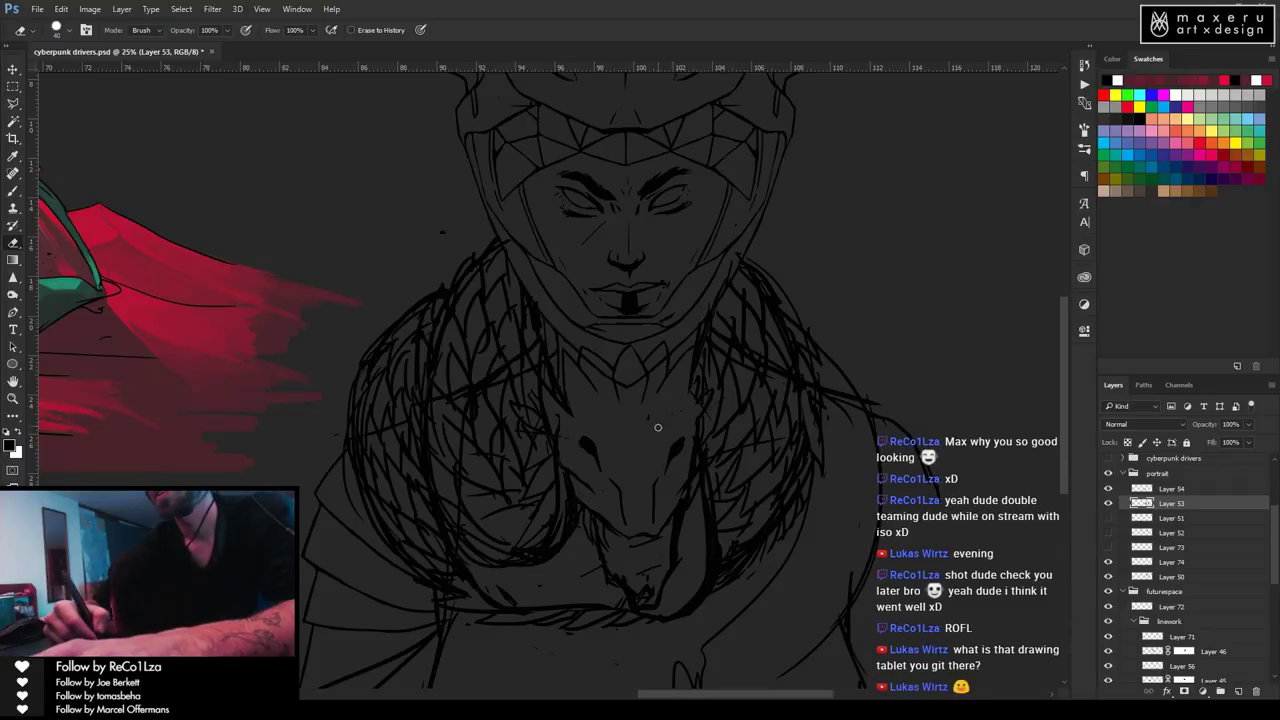
{"action": "key", "text": "b"}
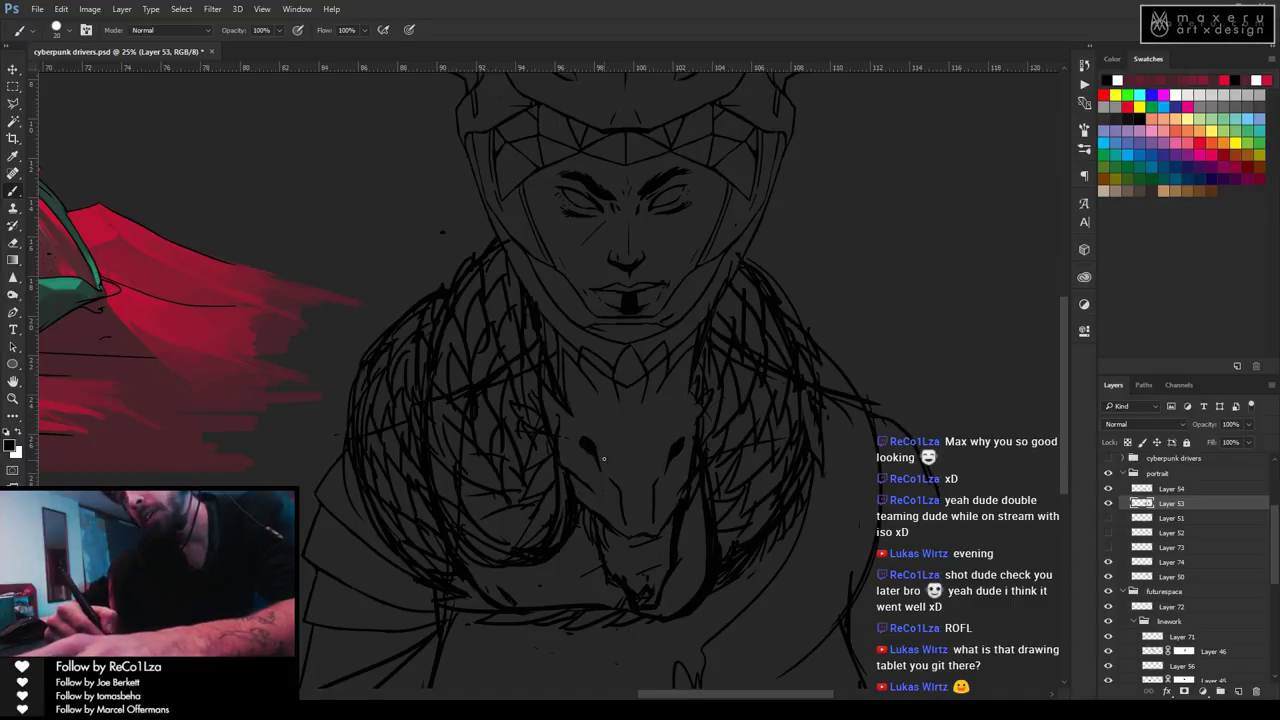
{"action": "key", "text": "e"}
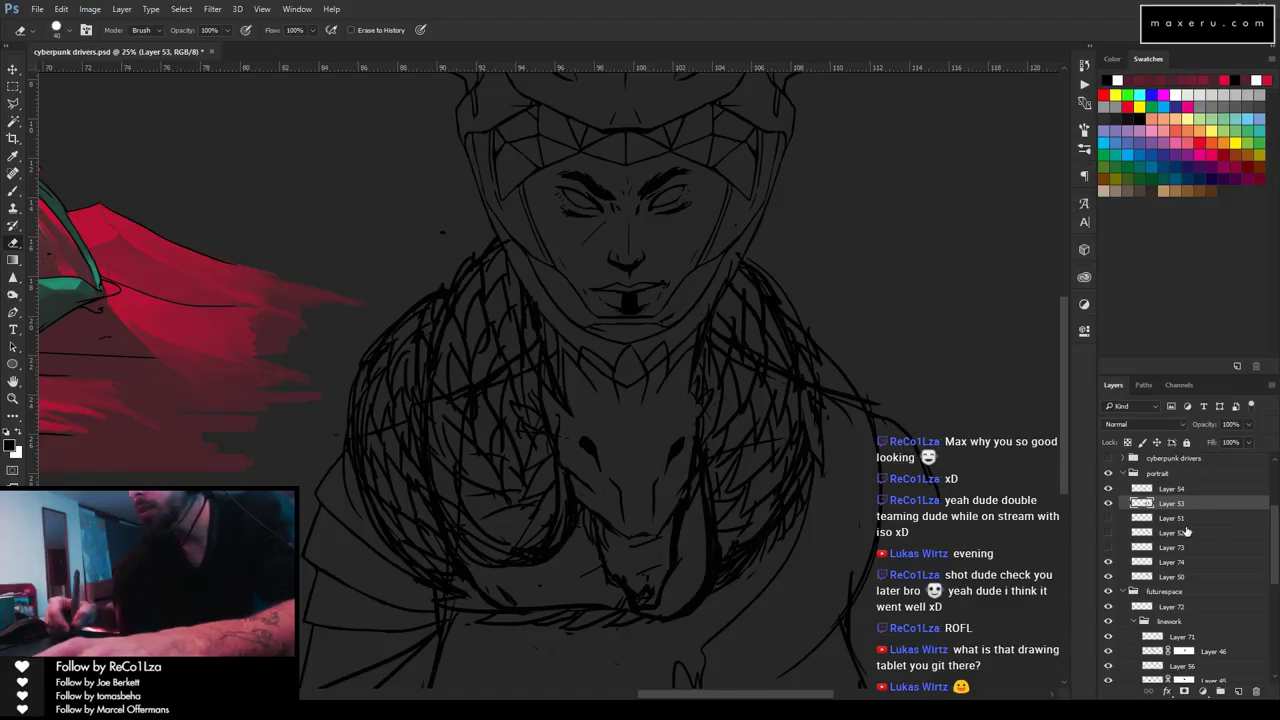
Erase the two stray chest strokes on Layer 54 while the creature's Layer 53 is temporarily hidden.
{"action": "left_click", "coordinate": [1107, 490]}
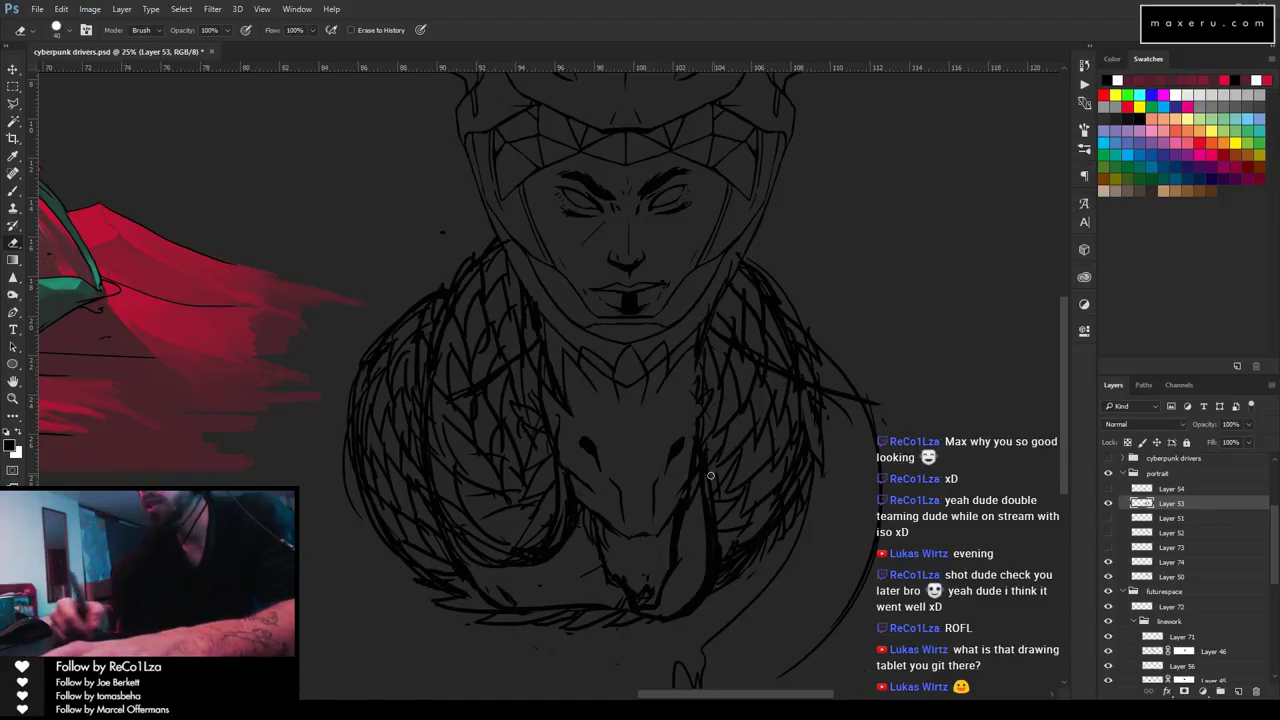
{"action": "left_click", "coordinate": [1107, 490]}
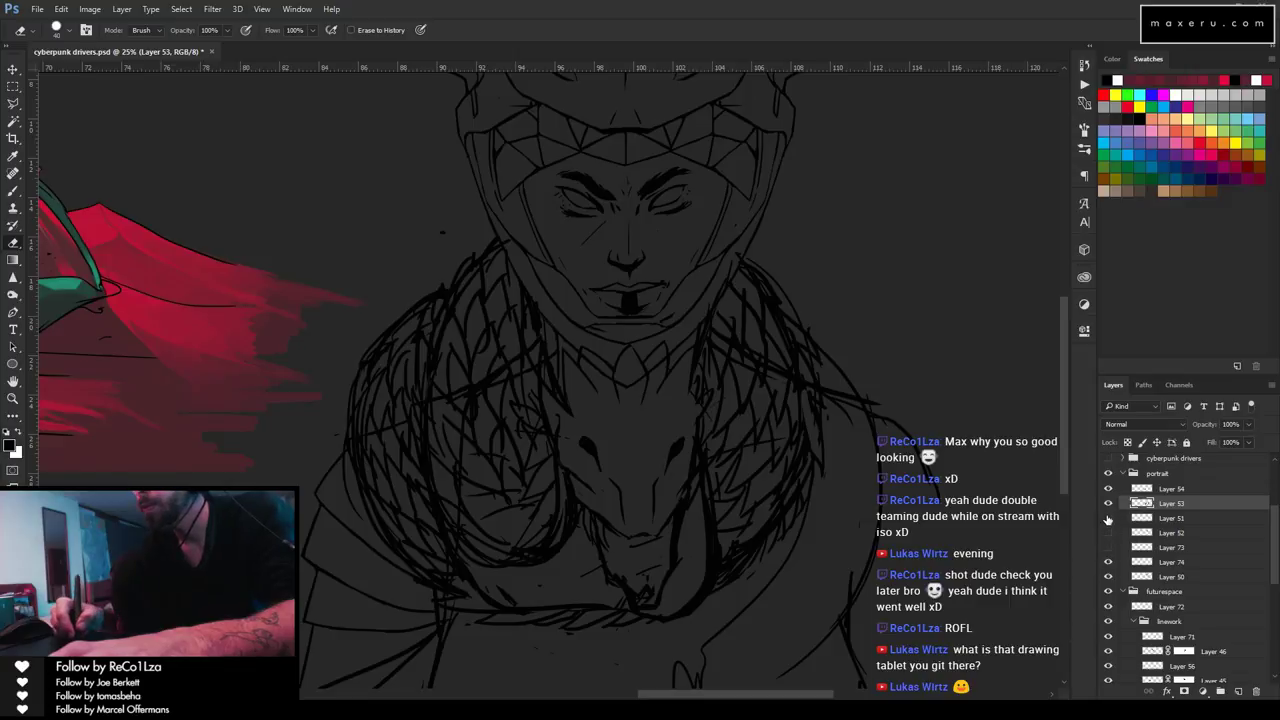
{"action": "left_click", "coordinate": [1108, 505]}
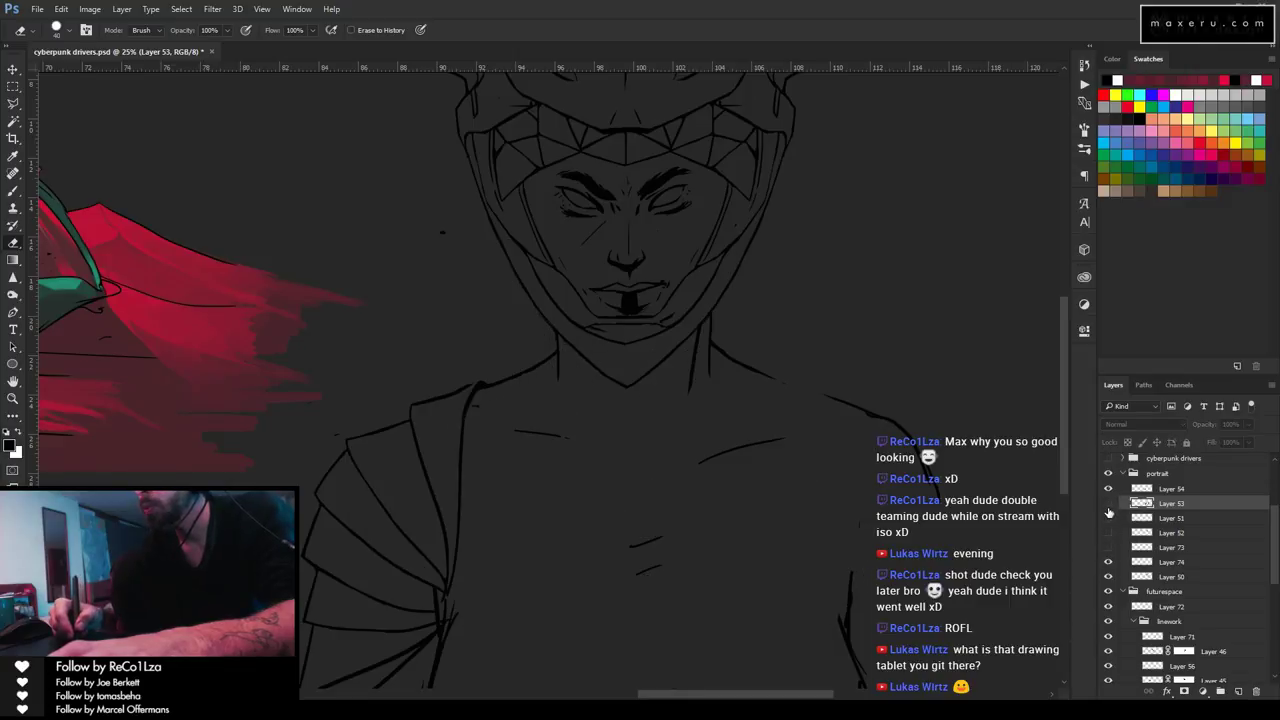
{"action": "left_click", "coordinate": [1150, 490]}
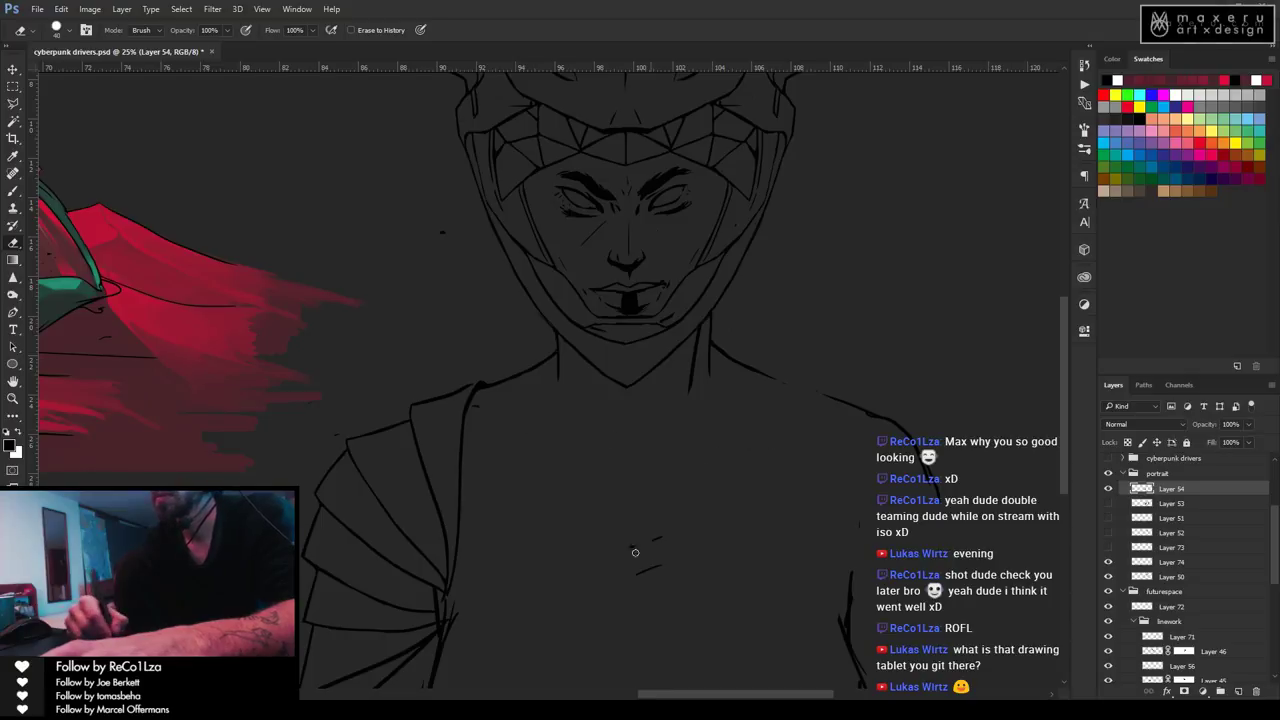
{"action": "left_click_drag", "start_coordinate": [630, 572], "coordinate": [684, 557]}
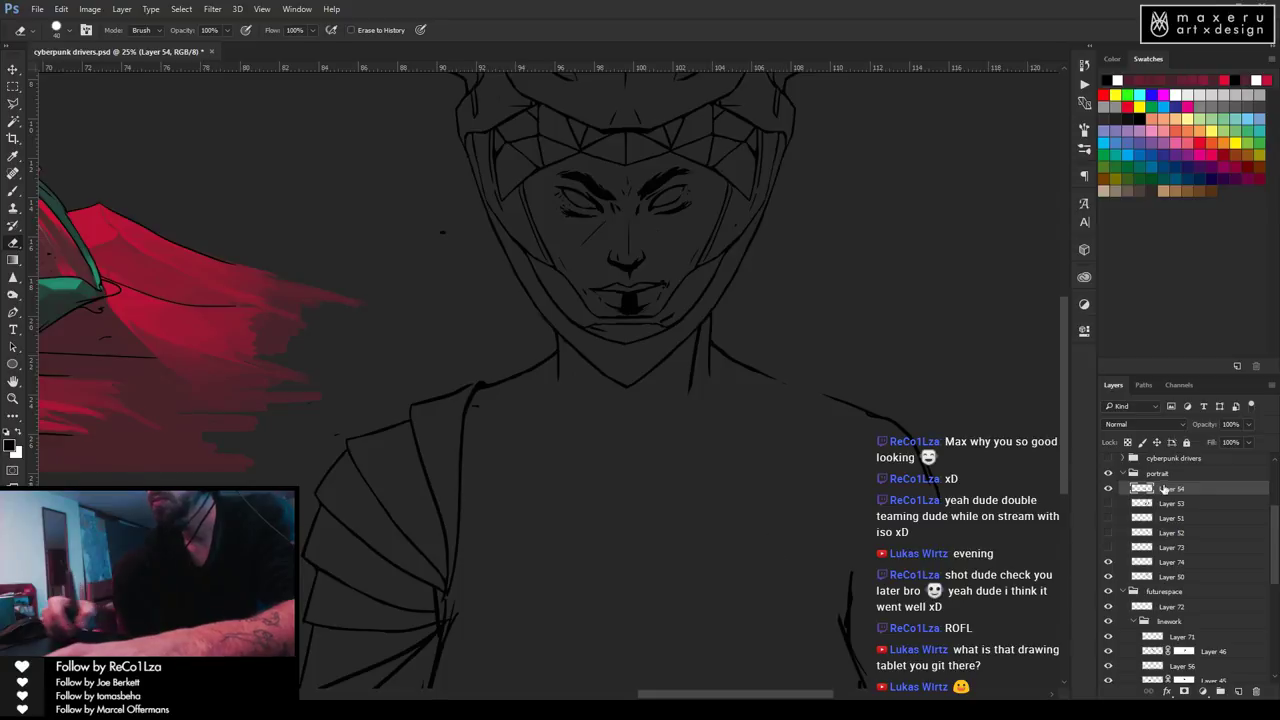
{"action": "left_click", "coordinate": [1107, 503]}
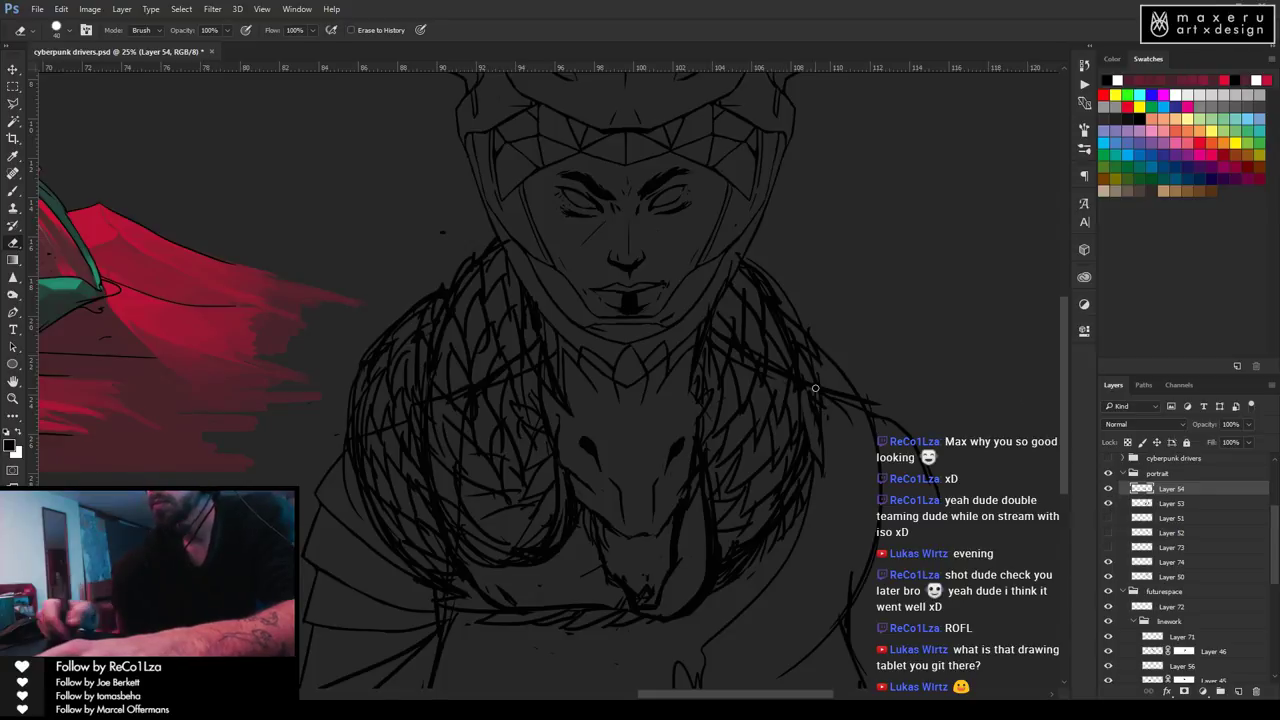
Thin the heavy edge of the coil beside the creature's jaw on the unarmoured side on Layer 53.
{"action": "left_click", "coordinate": [1178, 508]}
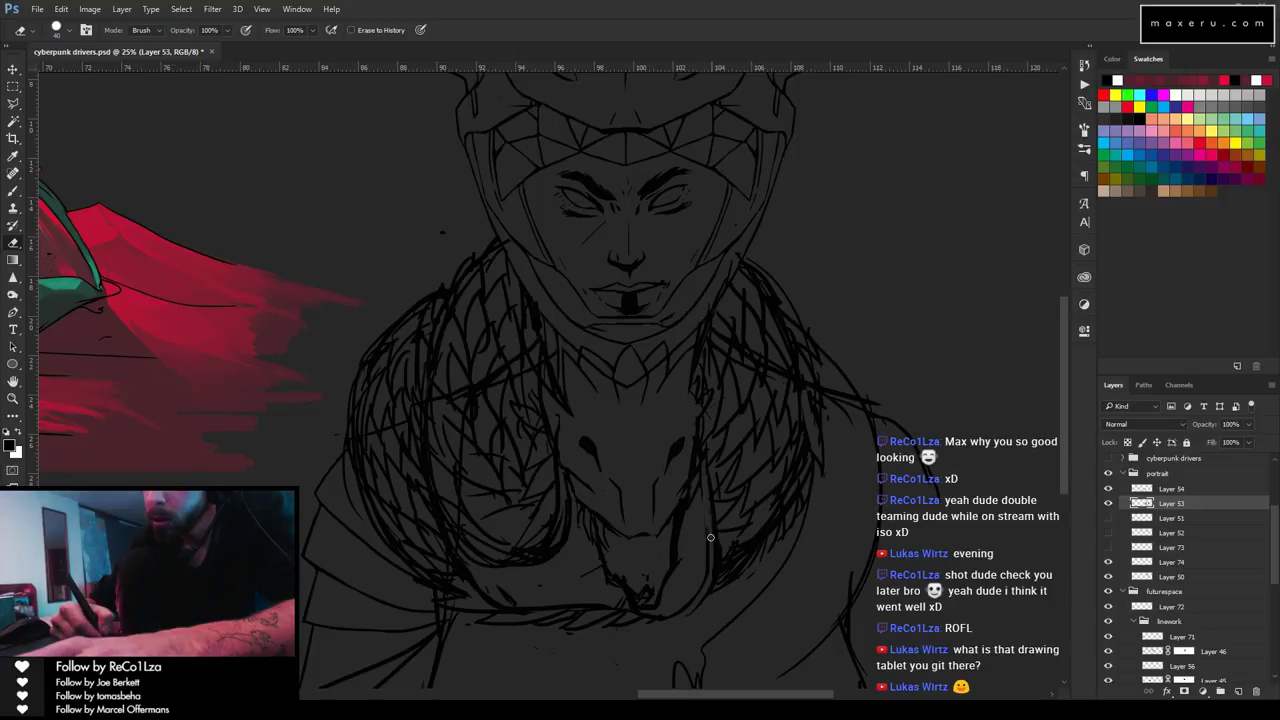
{"action": "key", "text": "b"}
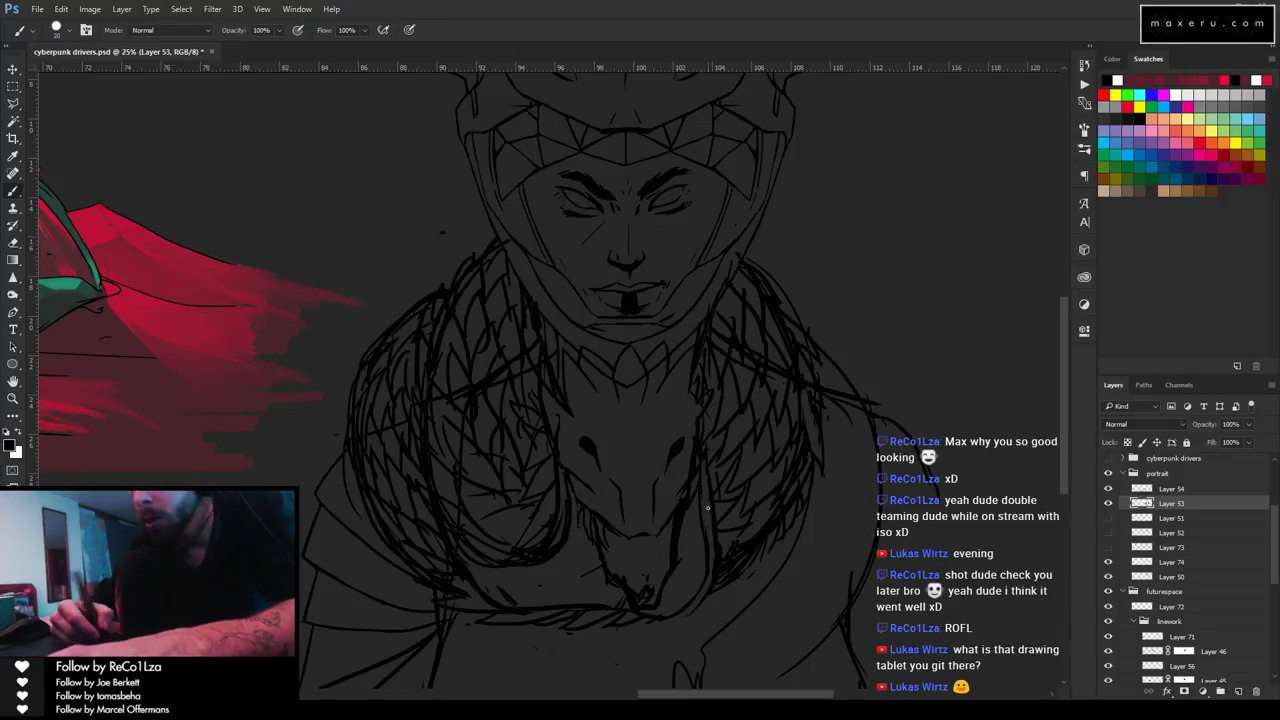
{"action": "key", "text": "e"}
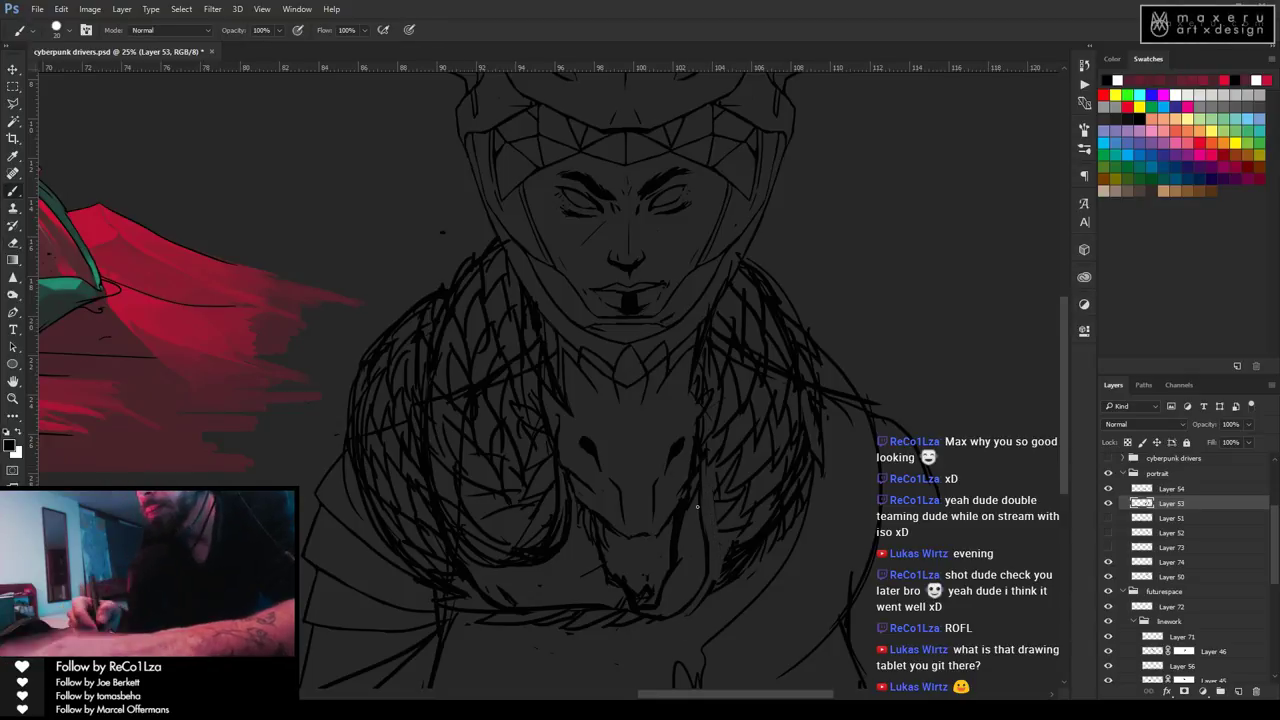
{"action": "key", "text": "alt+e"}
{"action": "key", "text": "Escape"}
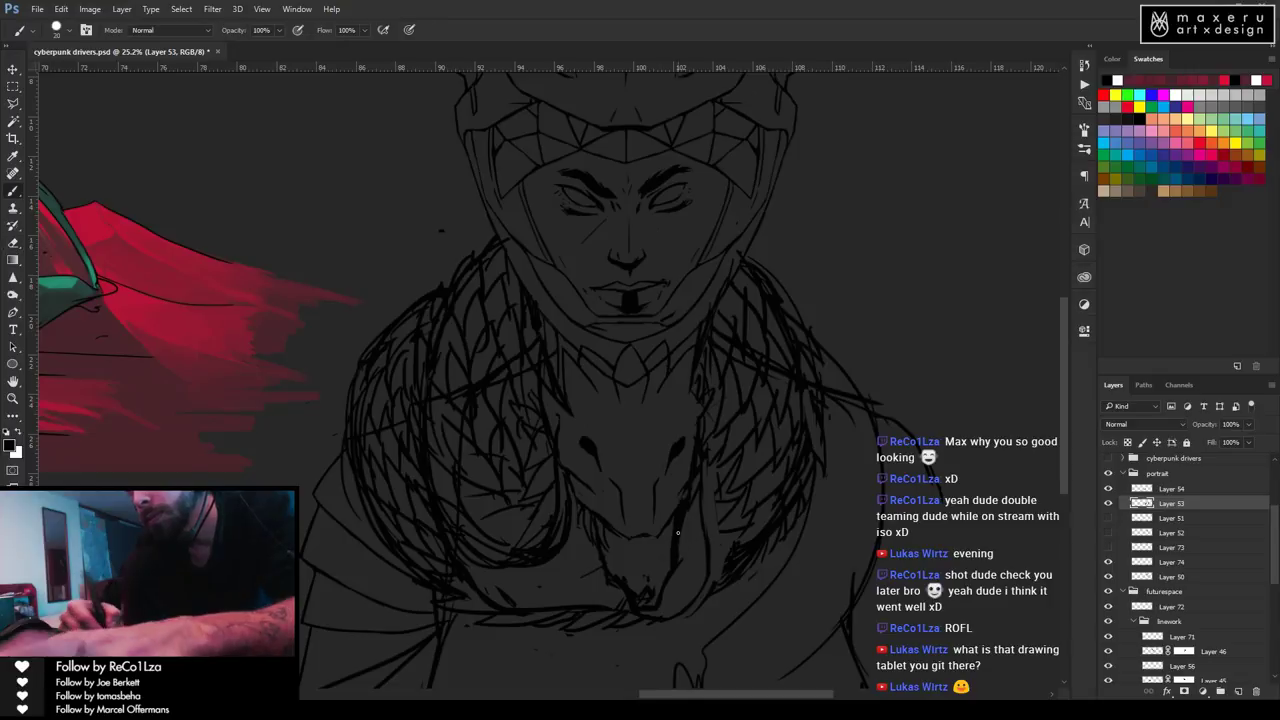
Redraw the creature's jaw and snout outline as clean thin lines, erasing the thick rough strokes around the mouth.
{"action": "key", "text": "b"}
{"action": "key", "text": "e"}
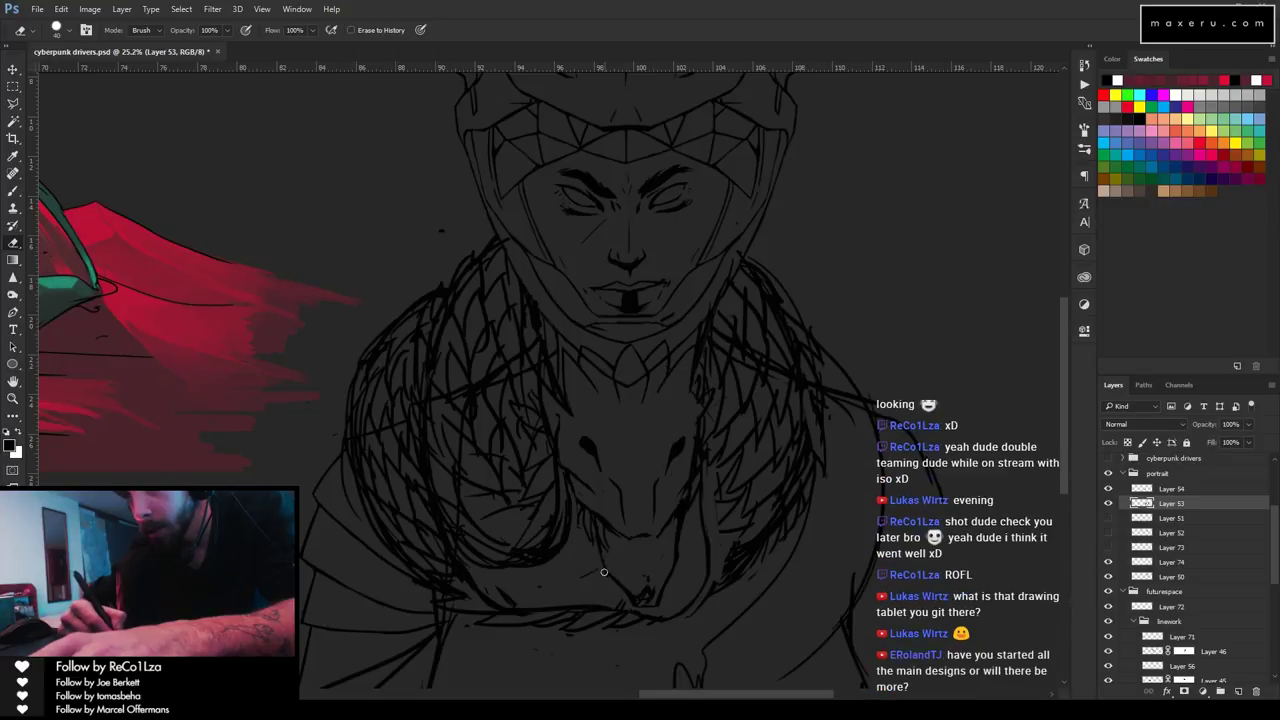
{"action": "key", "text": "b"}
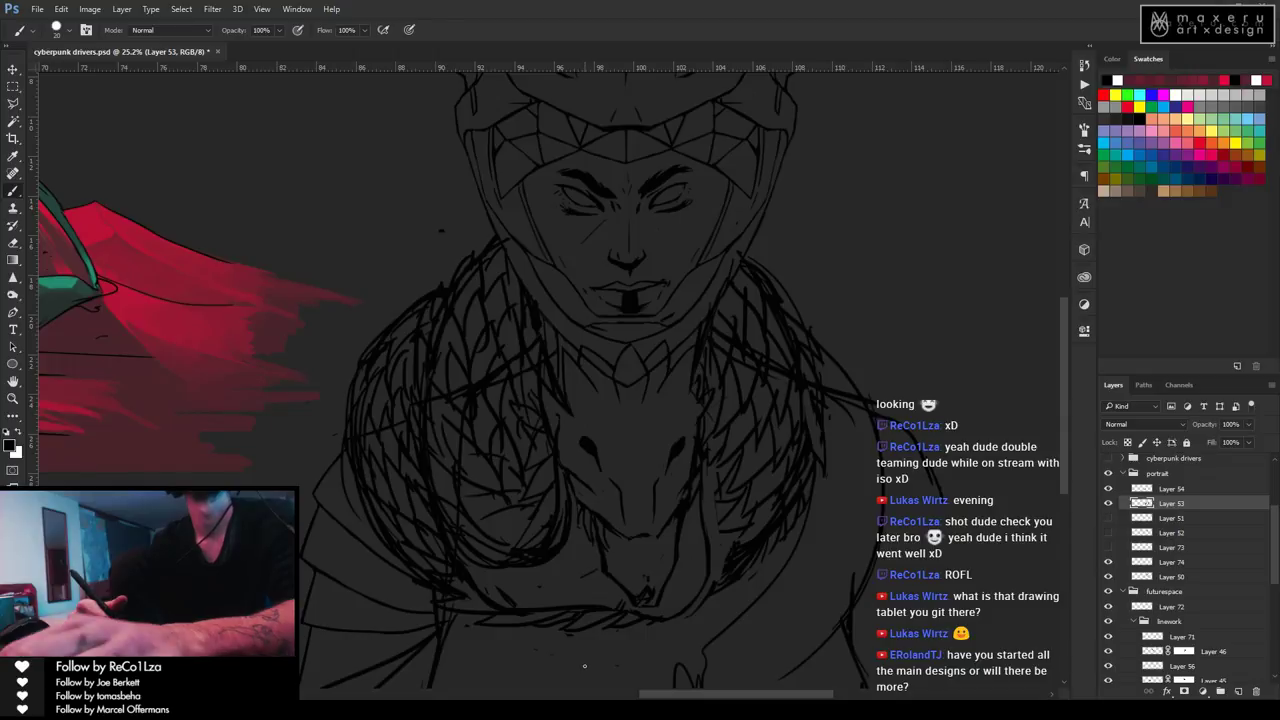
Examine the other artwork on the canvas, including the red and green scaled creature and the masked head sketch.
{"action": "key", "text": "z"}
{"action": "left_click", "coordinate": [612, 540], "text": "alt"}
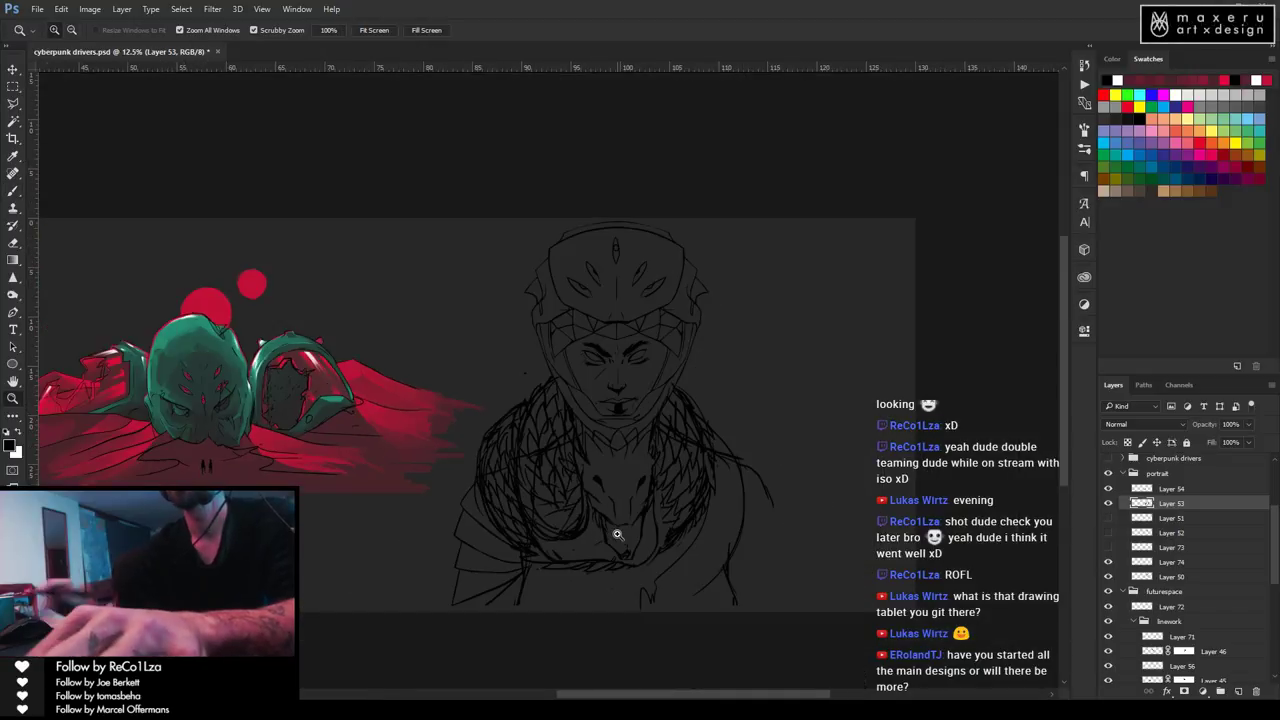
{"action": "left_click", "coordinate": [561, 450], "text": "alt"}
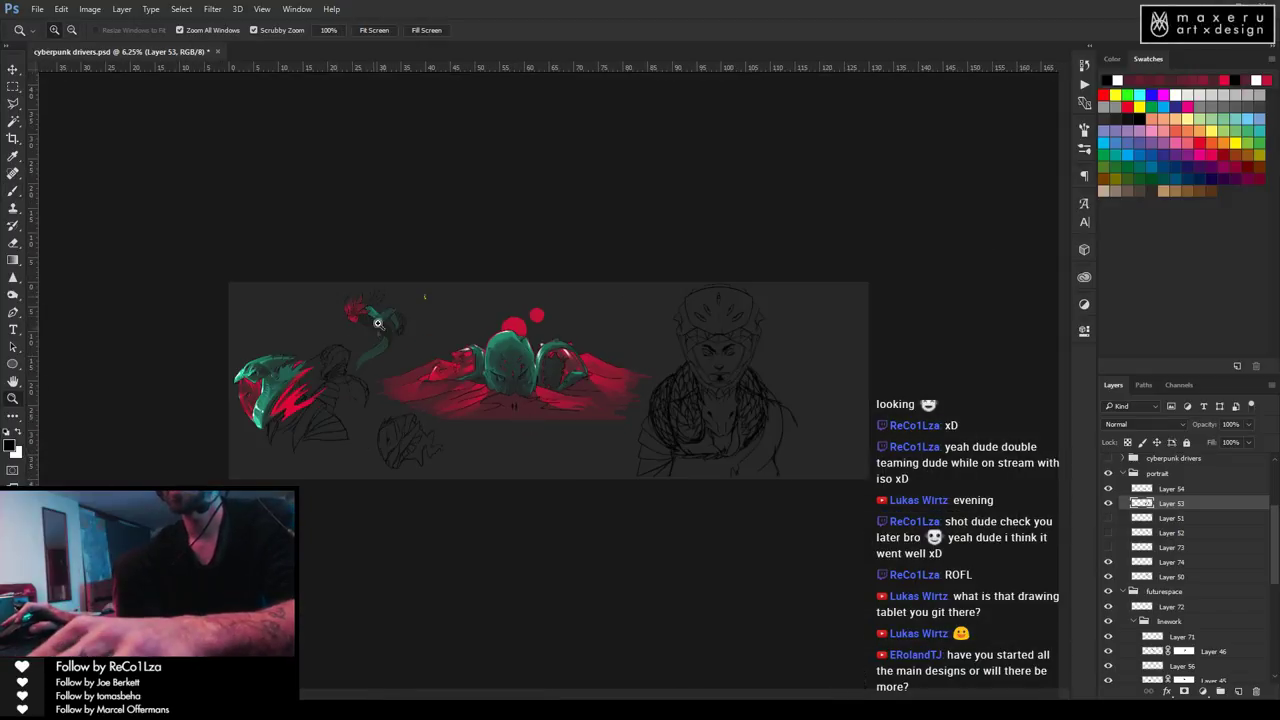
{"action": "left_click", "coordinate": [395, 315]}
{"action": "left_click", "coordinate": [380, 320]}
{"action": "left_click", "coordinate": [390, 344]}
{"action": "left_click", "coordinate": [547, 410]}
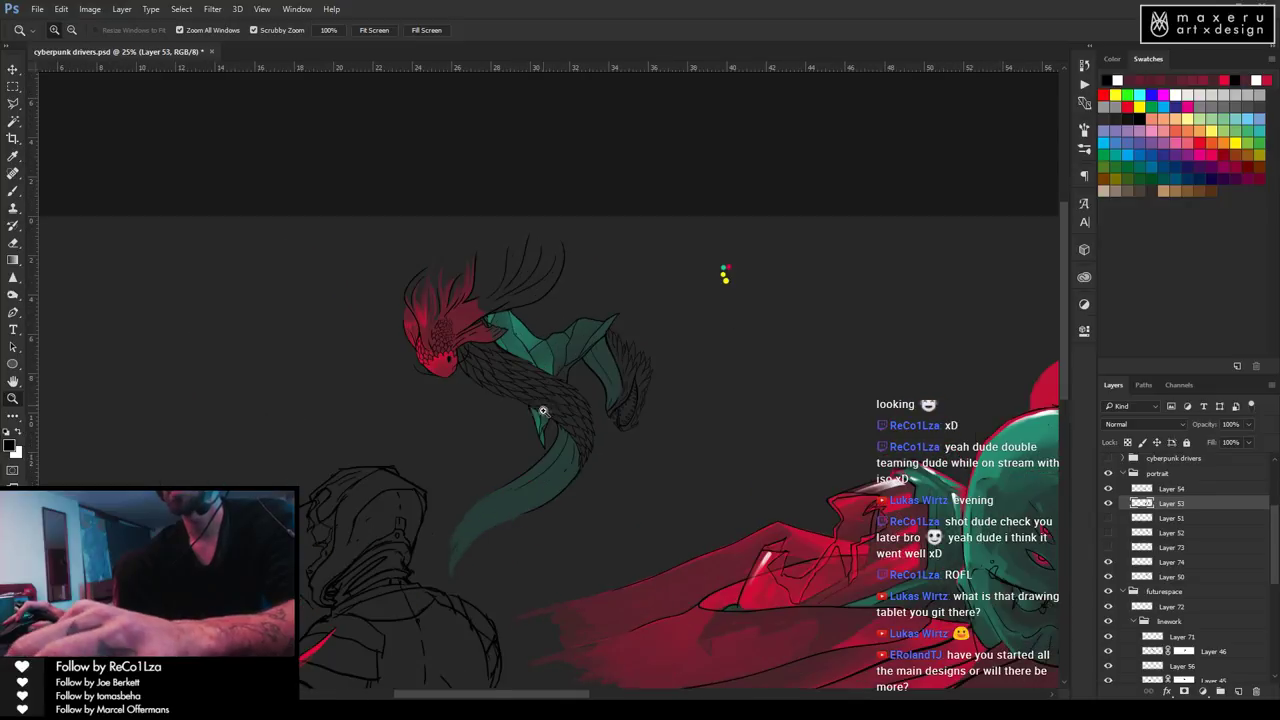
{"action": "left_click_drag", "start_coordinate": [655, 556], "coordinate": [634, 437]}
{"action": "key", "text": "b"}
{"action": "left_click_drag", "start_coordinate": [614, 551], "coordinate": [587, 257]}
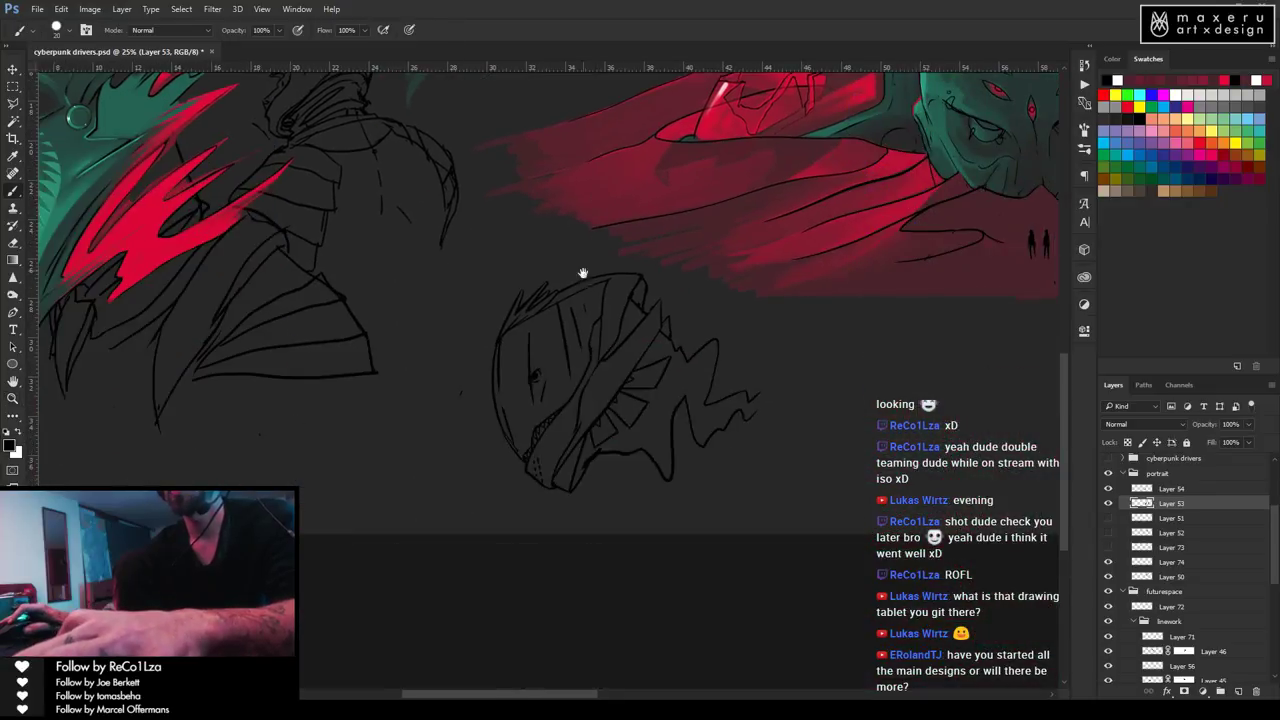
Clean up the rough strokes where the coil meets the creature's head on the unarmoured side and redraw a pointed scale edge.
{"action": "key", "text": "z"}
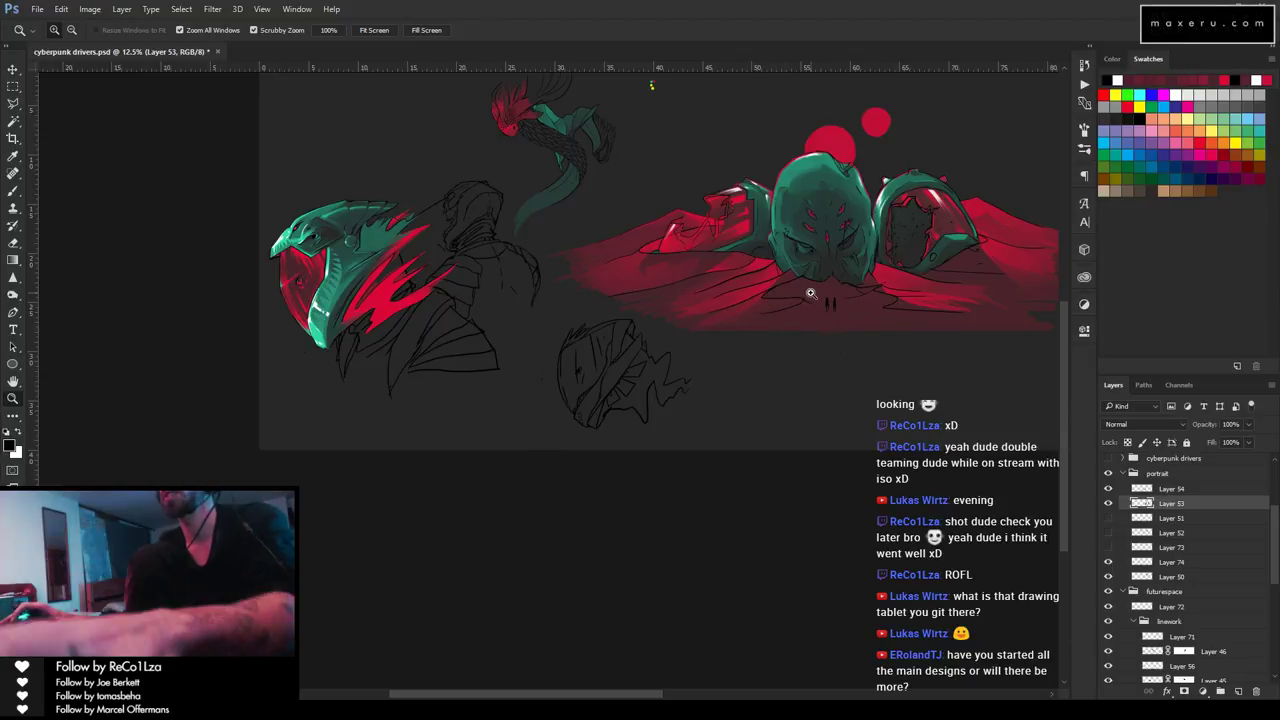
{"action": "mouse_move", "coordinate": [797, 345]}
{"action": "left_mouse_down"}
{"action": "mouse_move", "coordinate": [808, 331]}
{"action": "mouse_move", "coordinate": [680, 320]}
{"action": "mouse_move", "coordinate": [830, 288]}
{"action": "mouse_move", "coordinate": [800, 268]}
{"action": "mouse_move", "coordinate": [749, 374]}
{"action": "mouse_move", "coordinate": [537, 344]}
{"action": "mouse_move", "coordinate": [286, 363]}
{"action": "left_mouse_up"}
{"action": "left_click", "coordinate": [715, 379]}
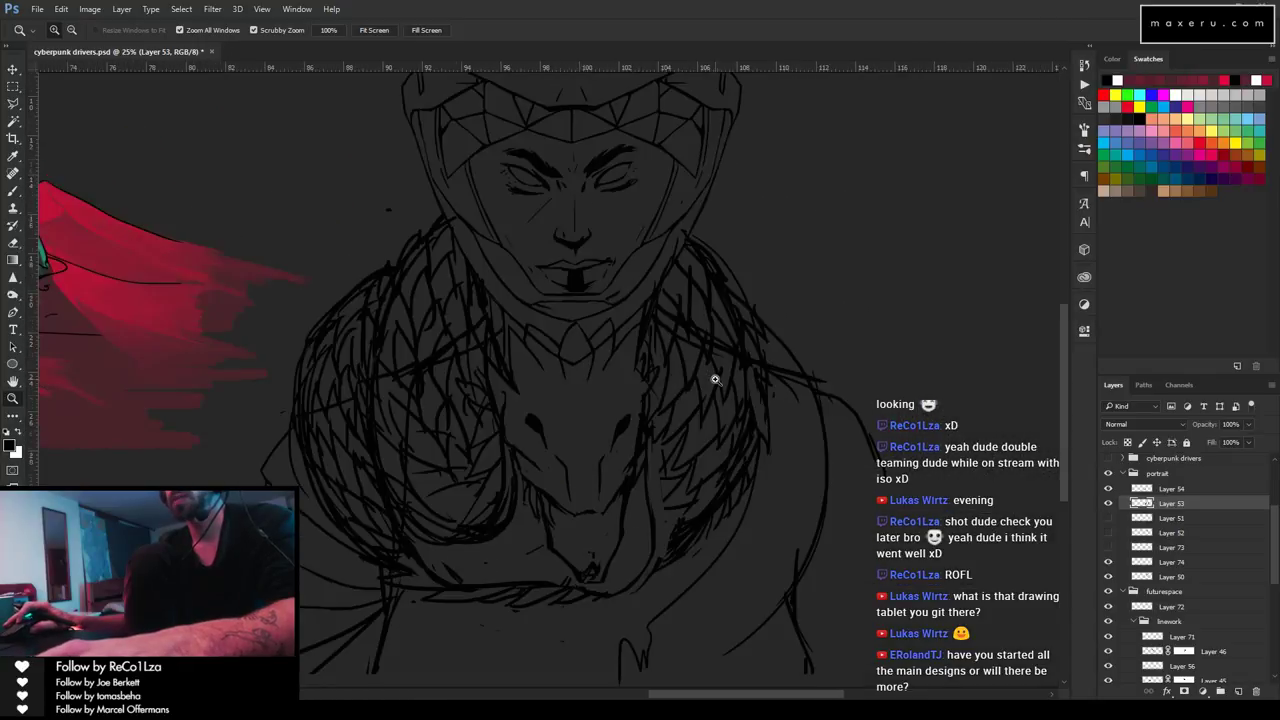
{"action": "left_click", "coordinate": [715, 379]}
{"action": "key", "text": "e"}
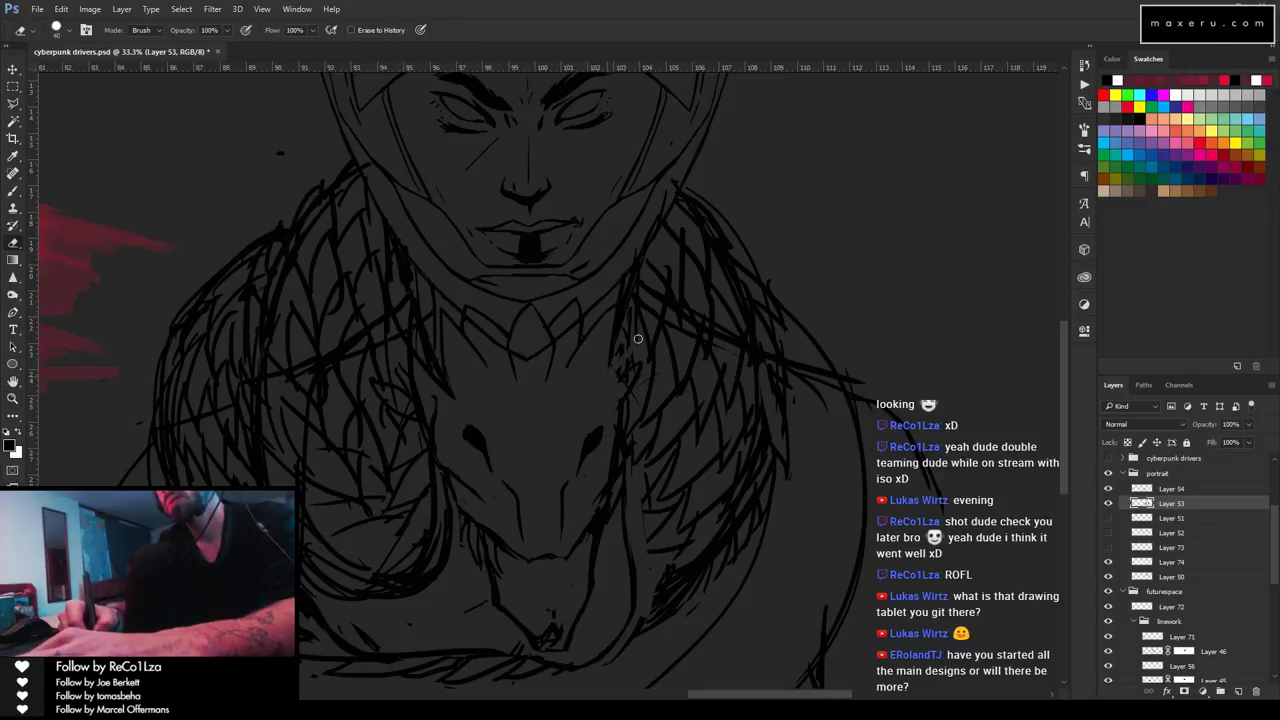
{"action": "key", "text": "b"}
{"action": "left_click_drag", "start_coordinate": [610, 366], "coordinate": [636, 334]}
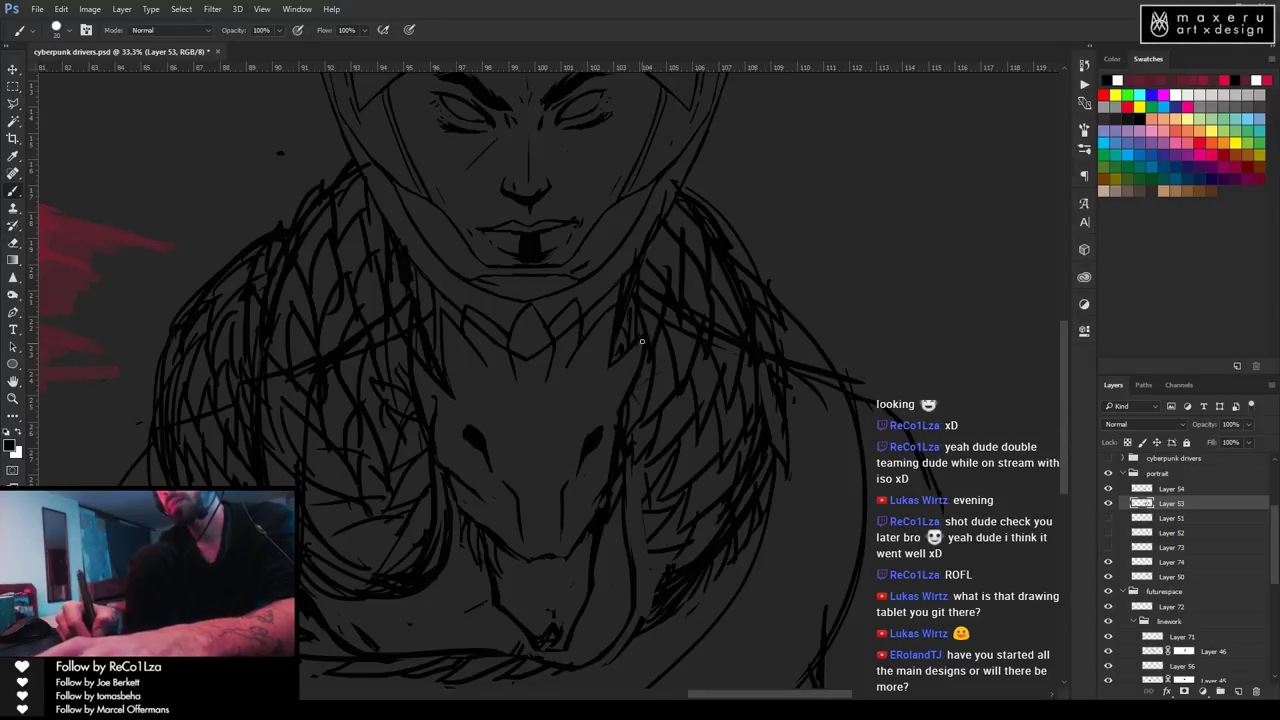
{"action": "key", "text": "e"}
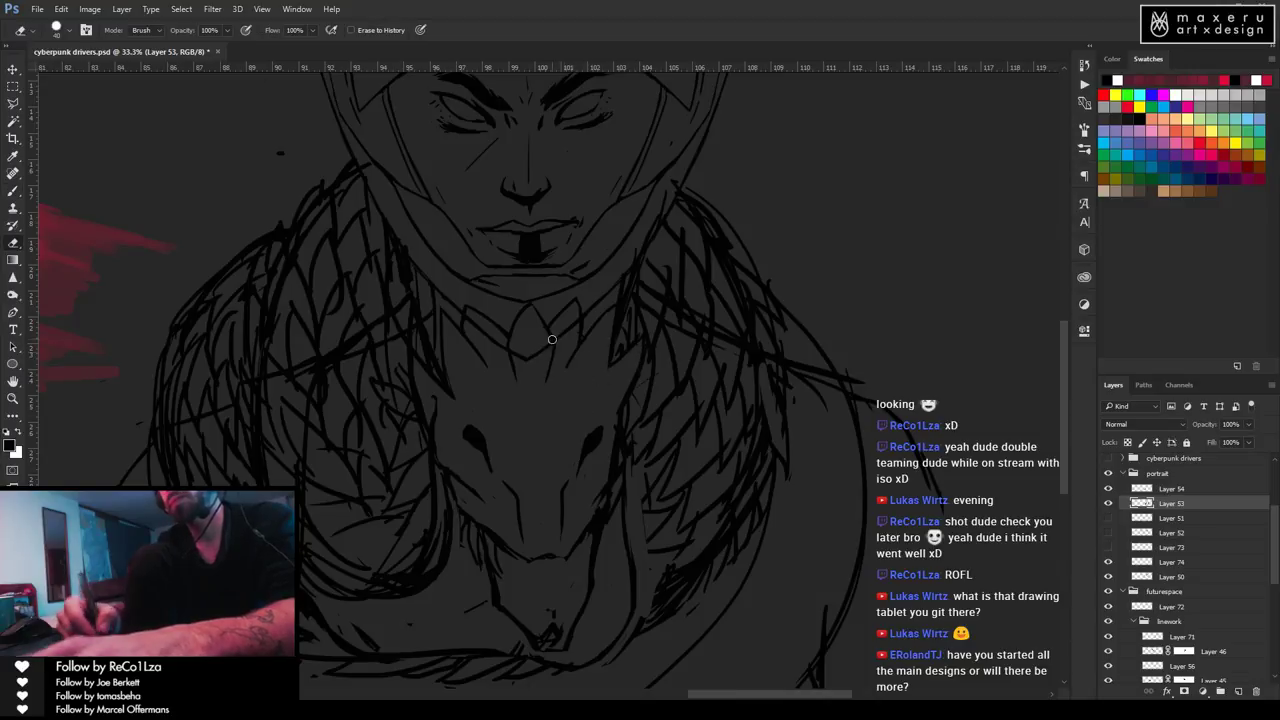
Redraw the lower edge of the animal head's muzzle in cleaner lines on Layer 53 and erase the rough marks at the jaw tip.
{"action": "key", "text": "b"}
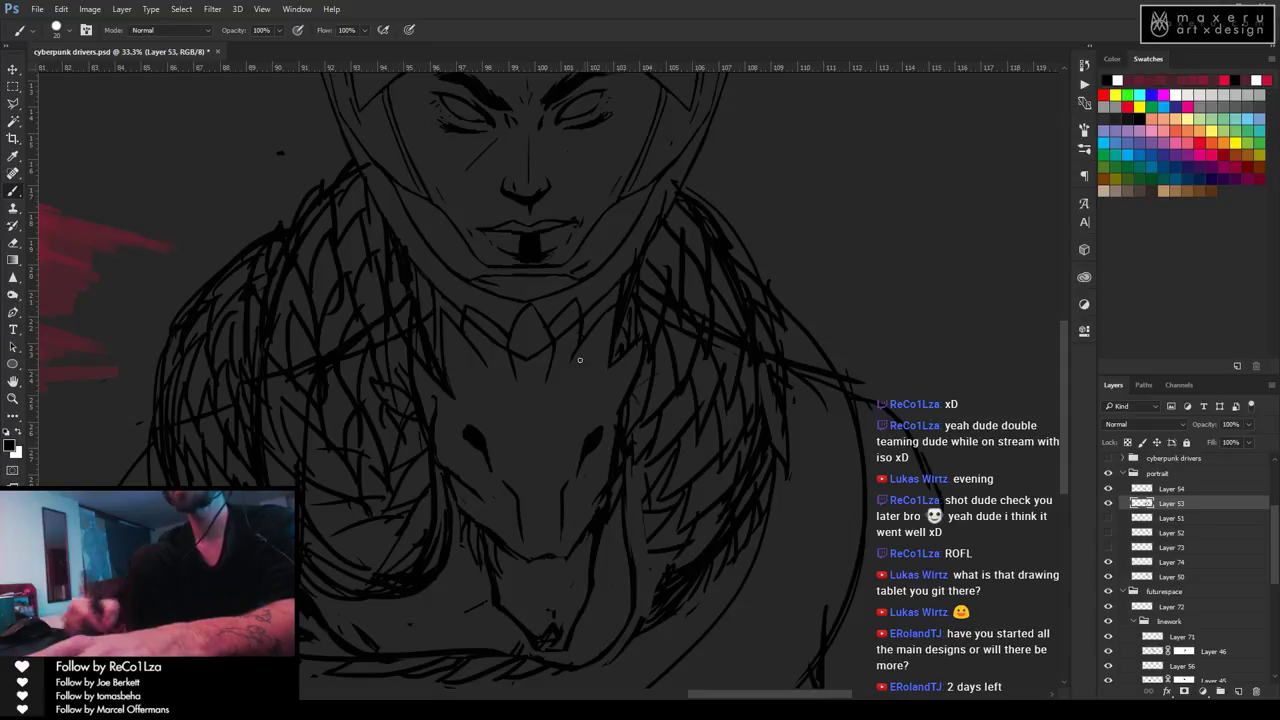
{"action": "key", "text": "e"}
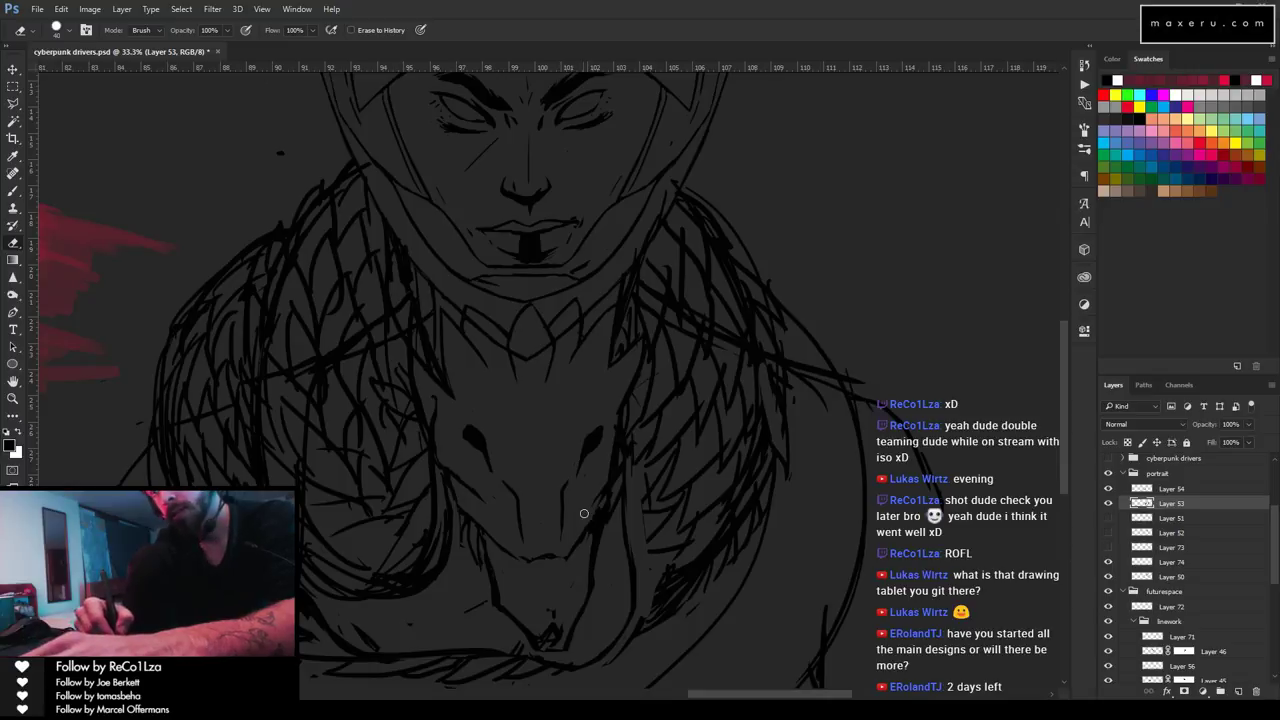
{"action": "key", "text": "b"}
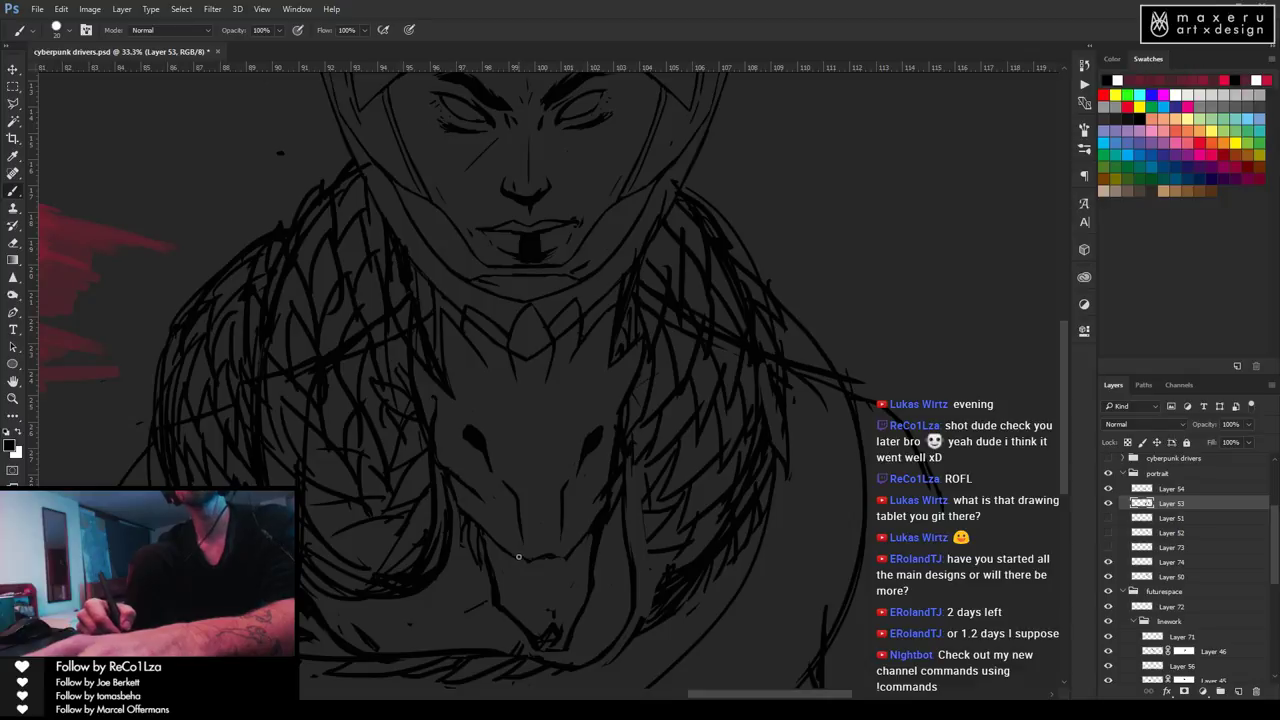
{"action": "key", "text": "e"}
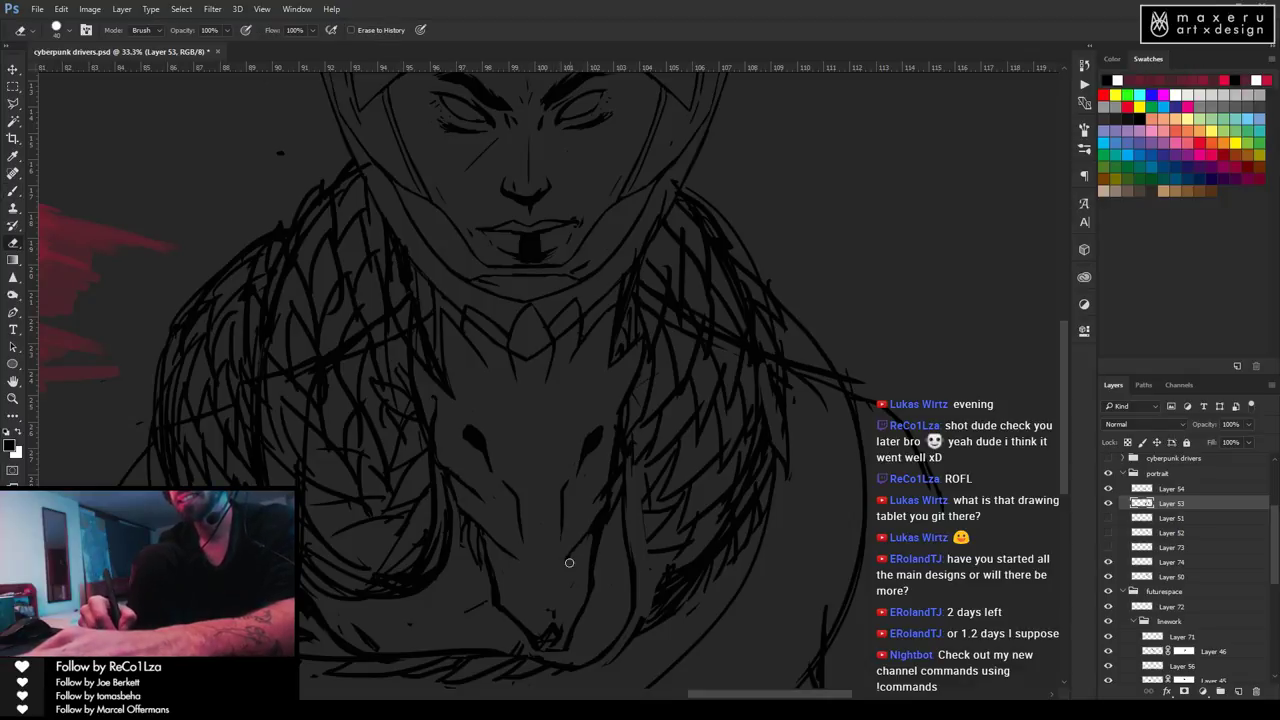
{"action": "key", "text": "b"}
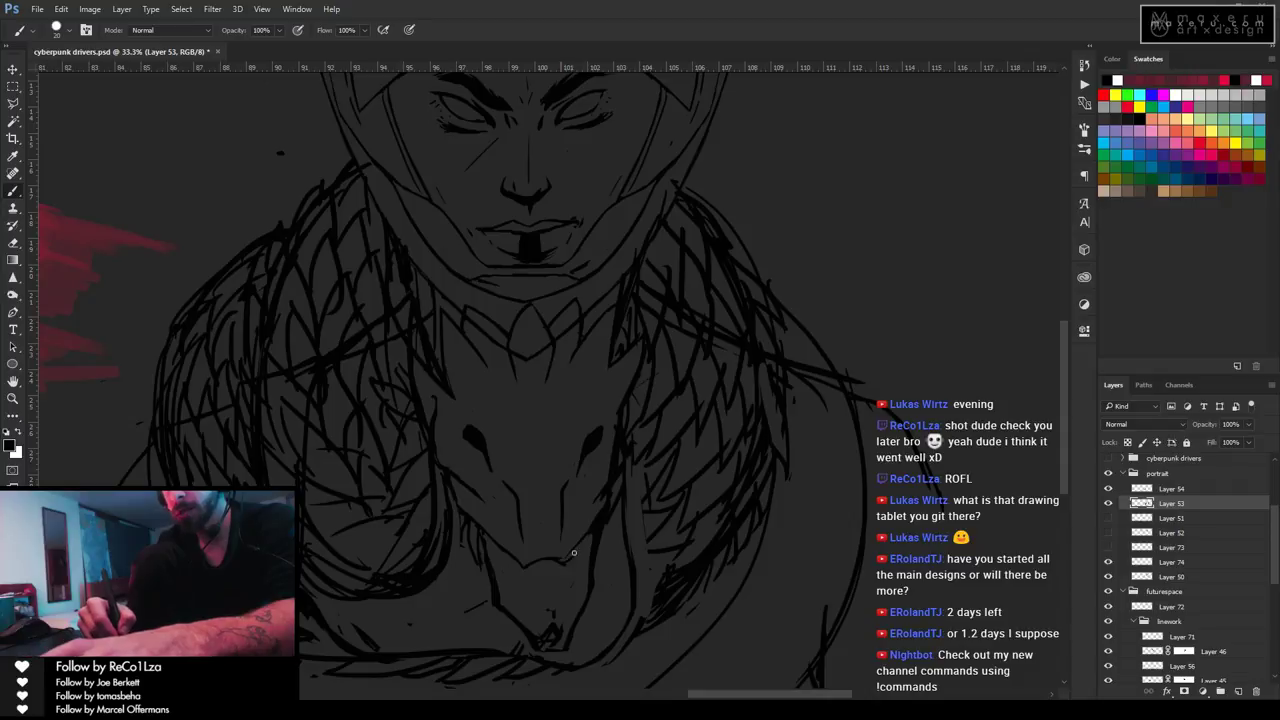
{"action": "key", "text": "e"}
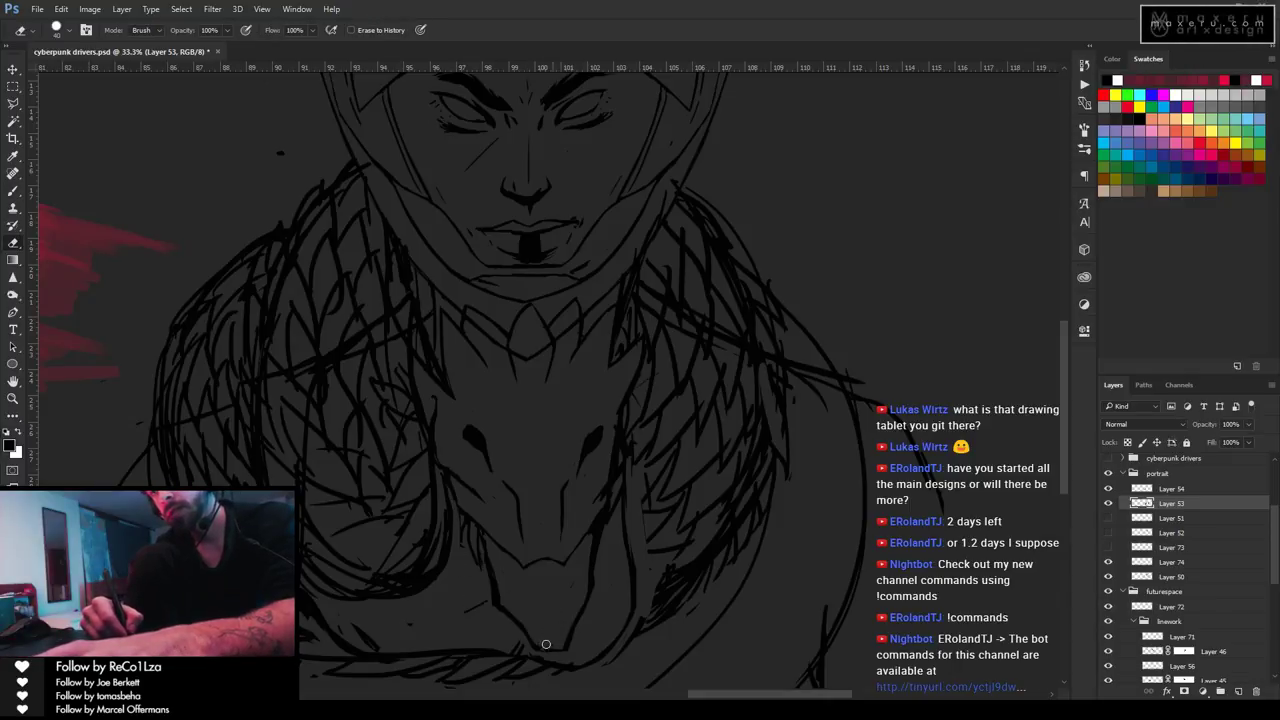
Draw a jagged inner mouth contour along both sides of the animal's open lower jaw.
{"action": "key", "text": "b"}
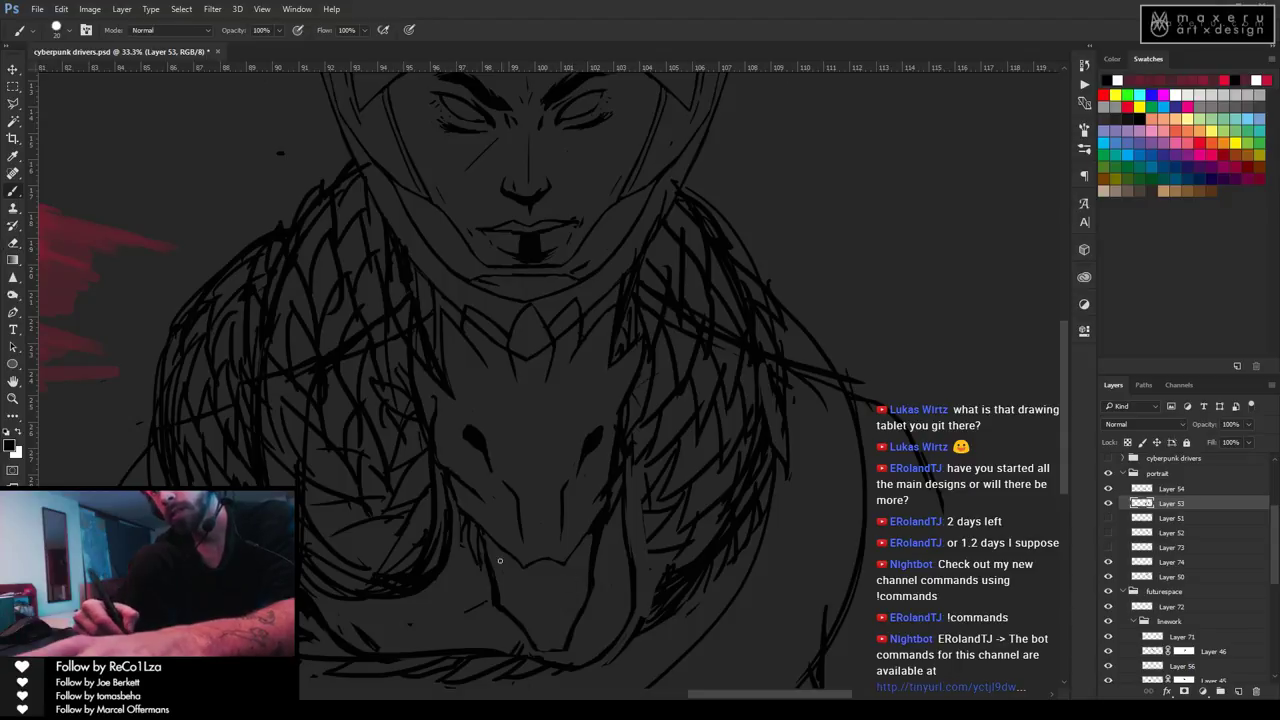
{"action": "left_click_drag", "start_coordinate": [494, 542], "coordinate": [504, 580]}
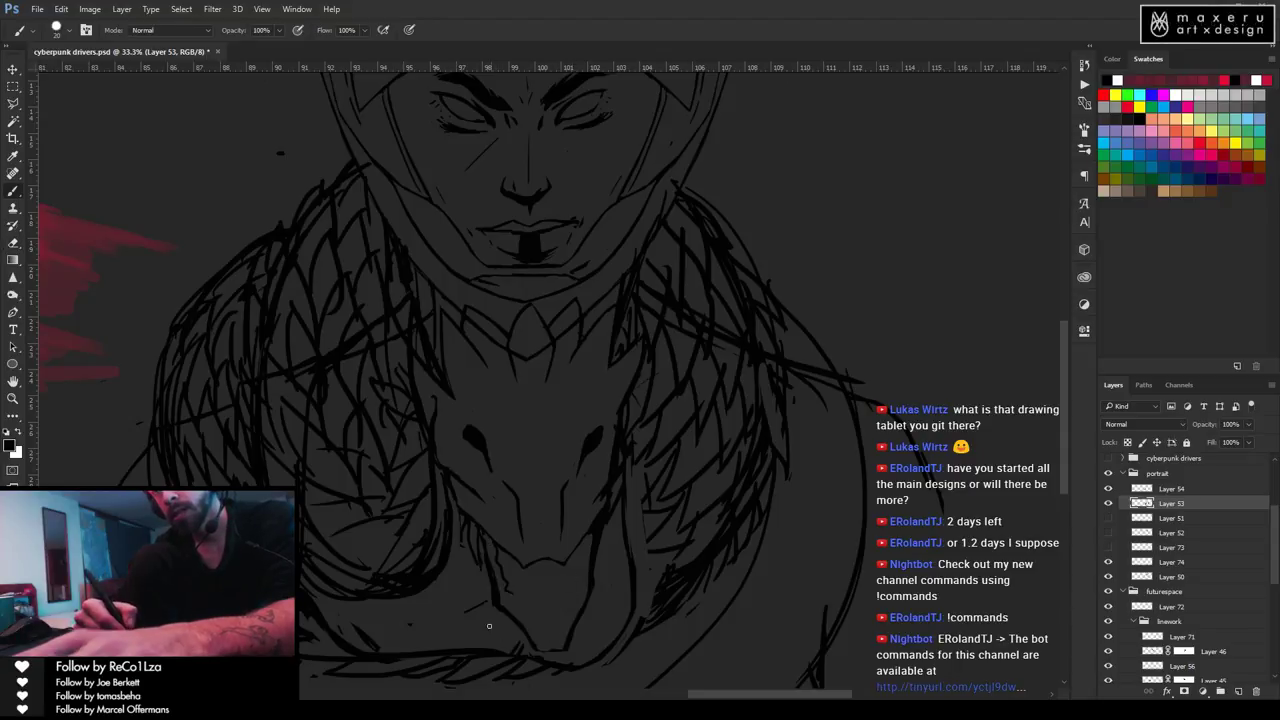
{"action": "mouse_move", "coordinate": [588, 530]}
{"action": "left_mouse_down"}
{"action": "mouse_move", "coordinate": [565, 619]}
{"action": "mouse_move", "coordinate": [505, 616]}
{"action": "mouse_move", "coordinate": [523, 608]}
{"action": "mouse_move", "coordinate": [511, 593]}
{"action": "mouse_move", "coordinate": [541, 634]}
{"action": "left_mouse_up"}
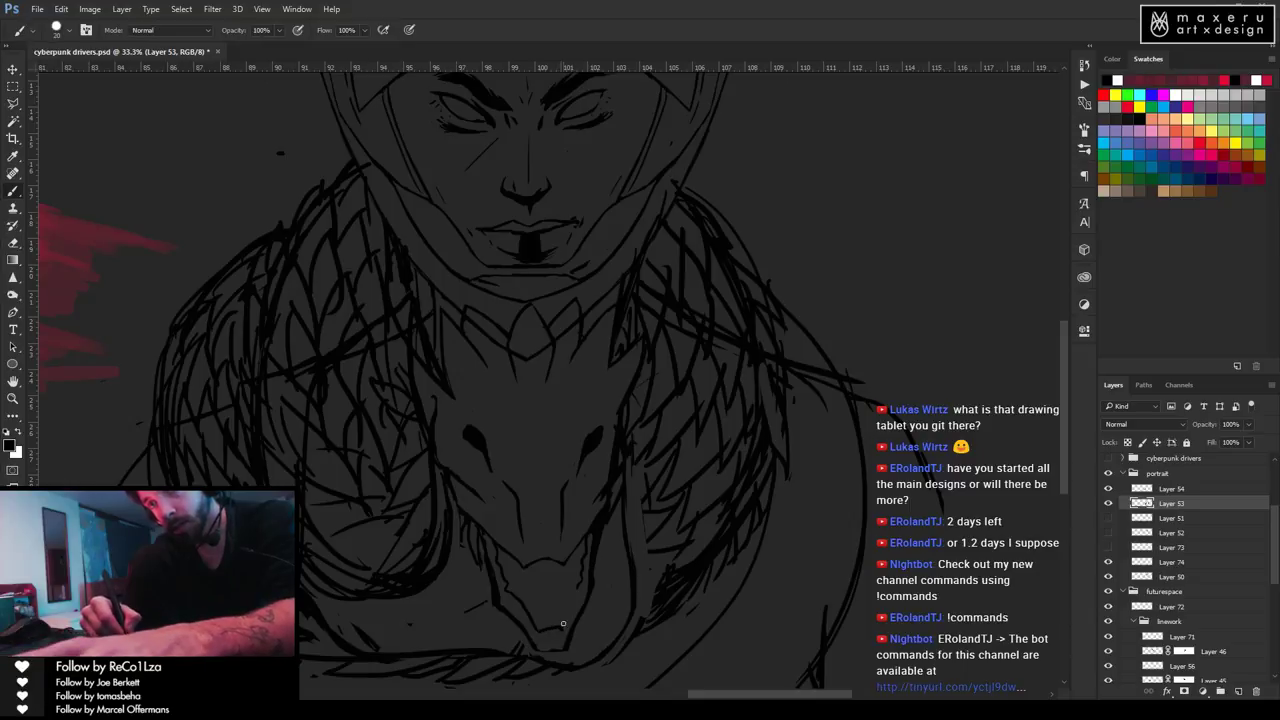
Draw pointed teeth around the front and sides of the animal's lower jaw, cleaning their edges with the eraser.
{"action": "left_click_drag", "start_coordinate": [535, 626], "coordinate": [538, 601]}
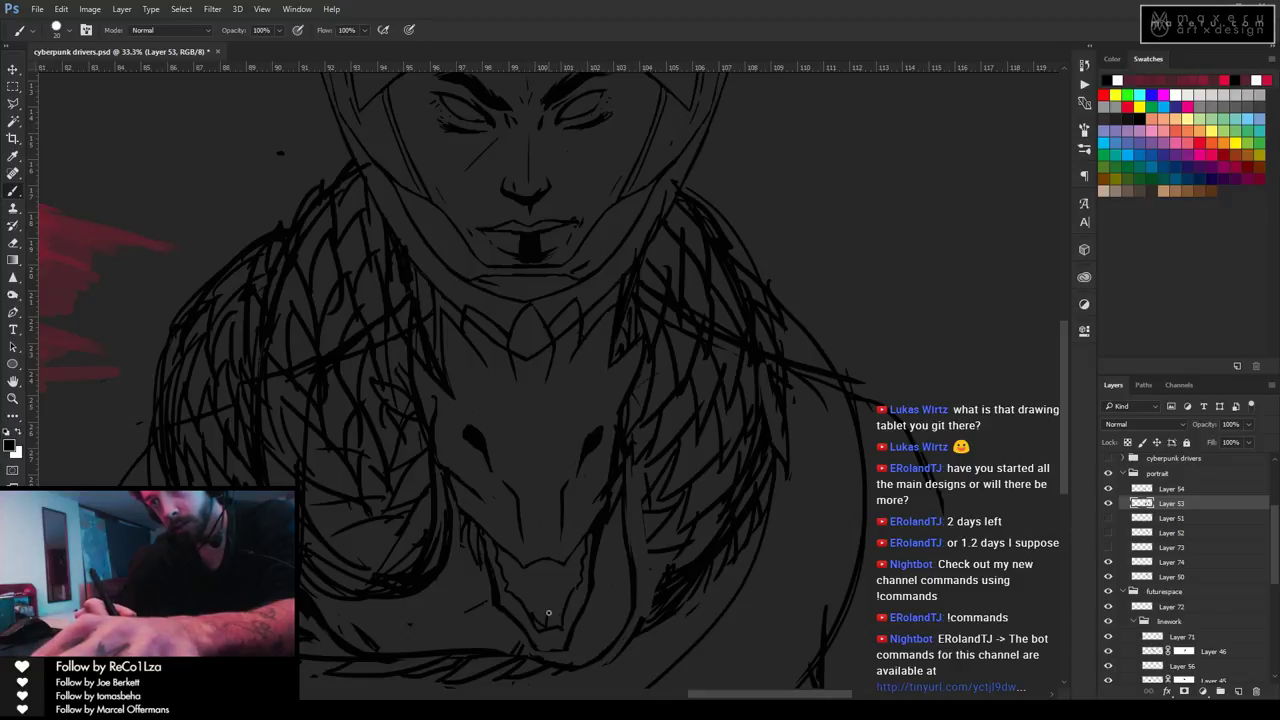
{"action": "left_click_drag", "start_coordinate": [556, 626], "coordinate": [559, 613]}
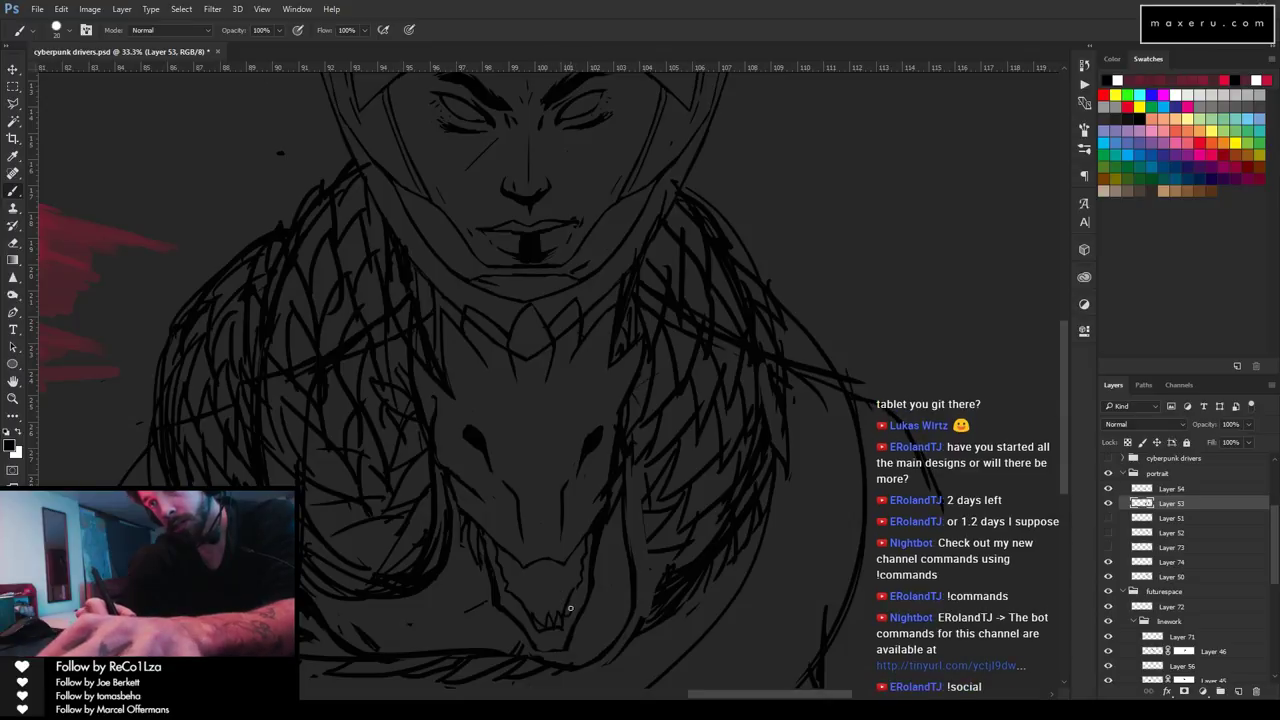
{"action": "key", "text": "e"}
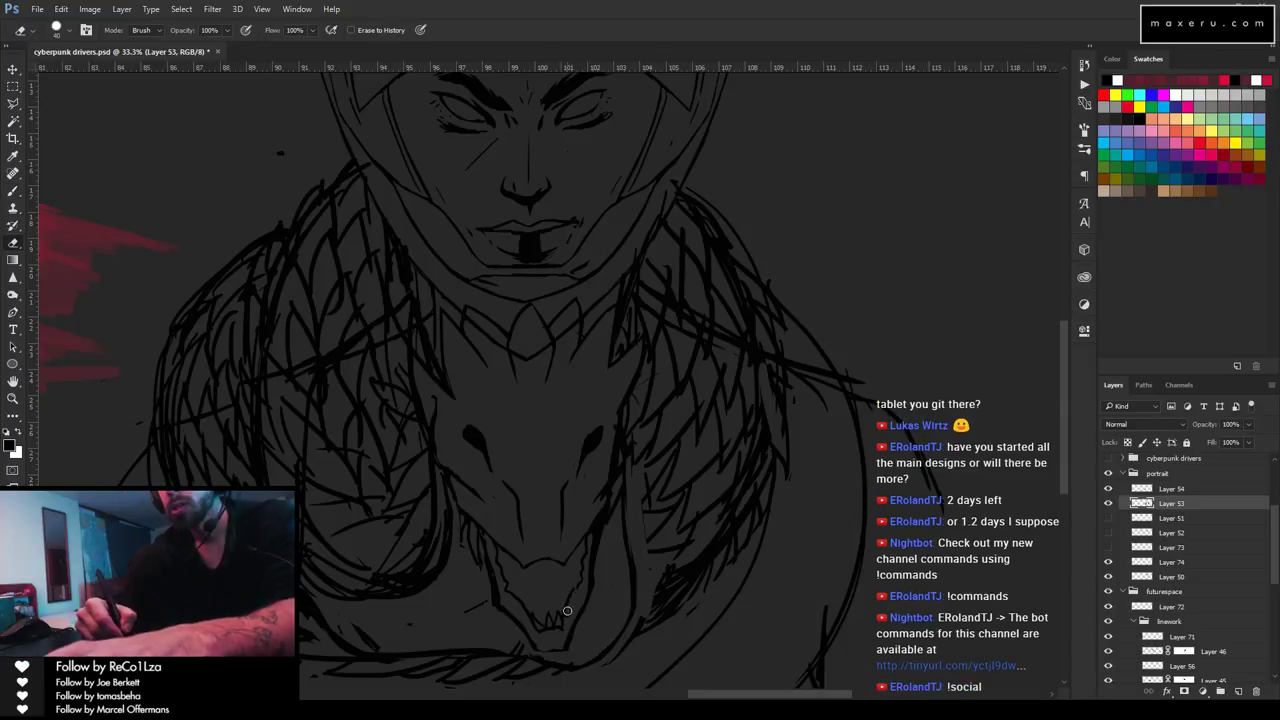
{"action": "key", "text": "b"}
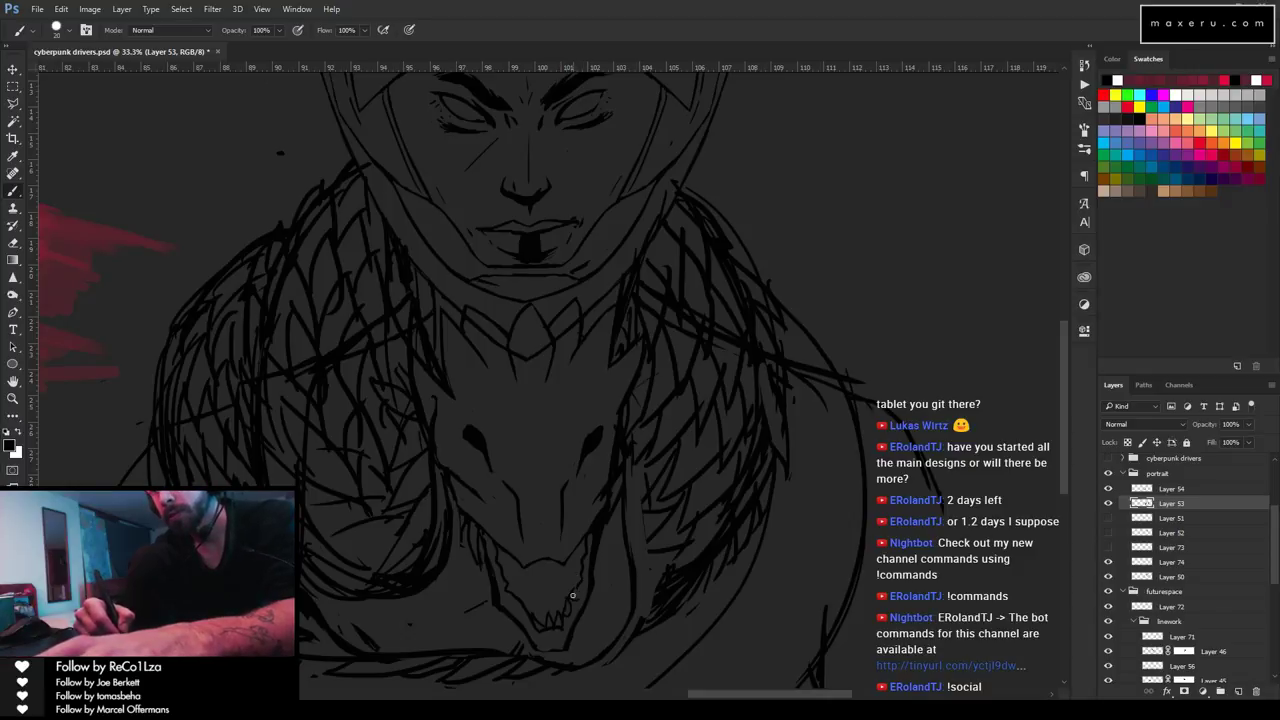
{"action": "key", "text": "e"}
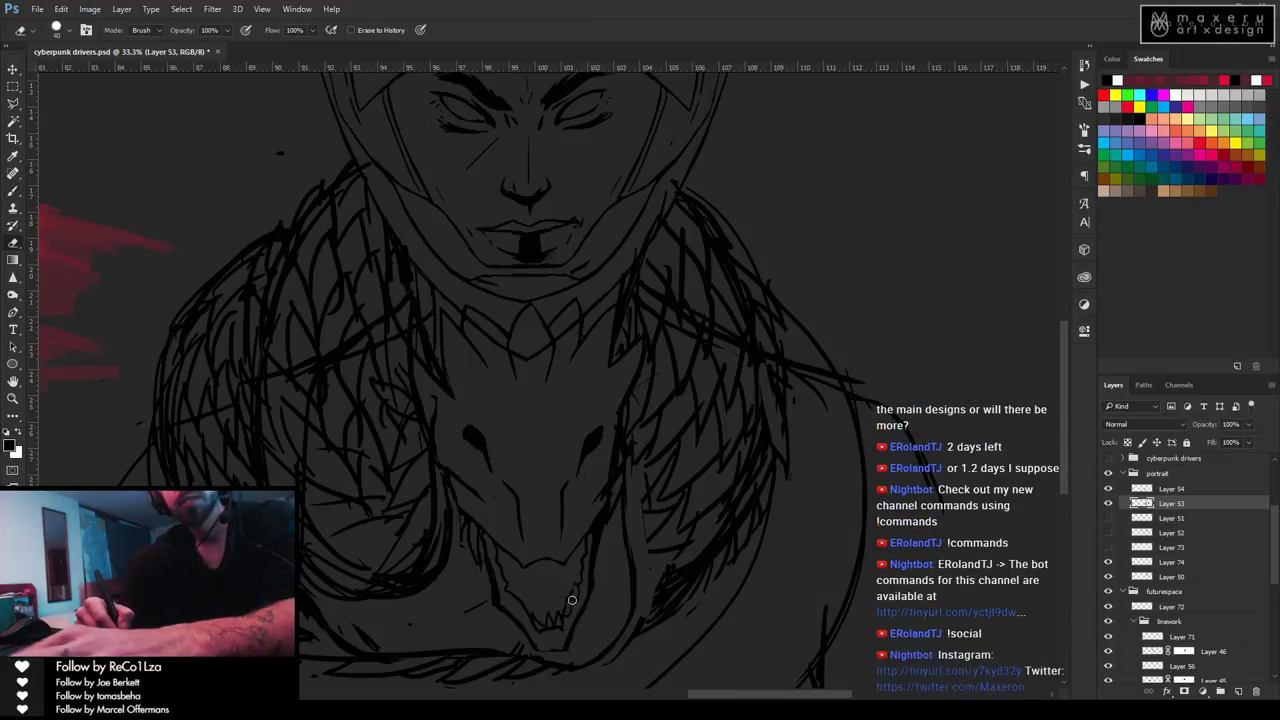
{"action": "key", "text": "b"}
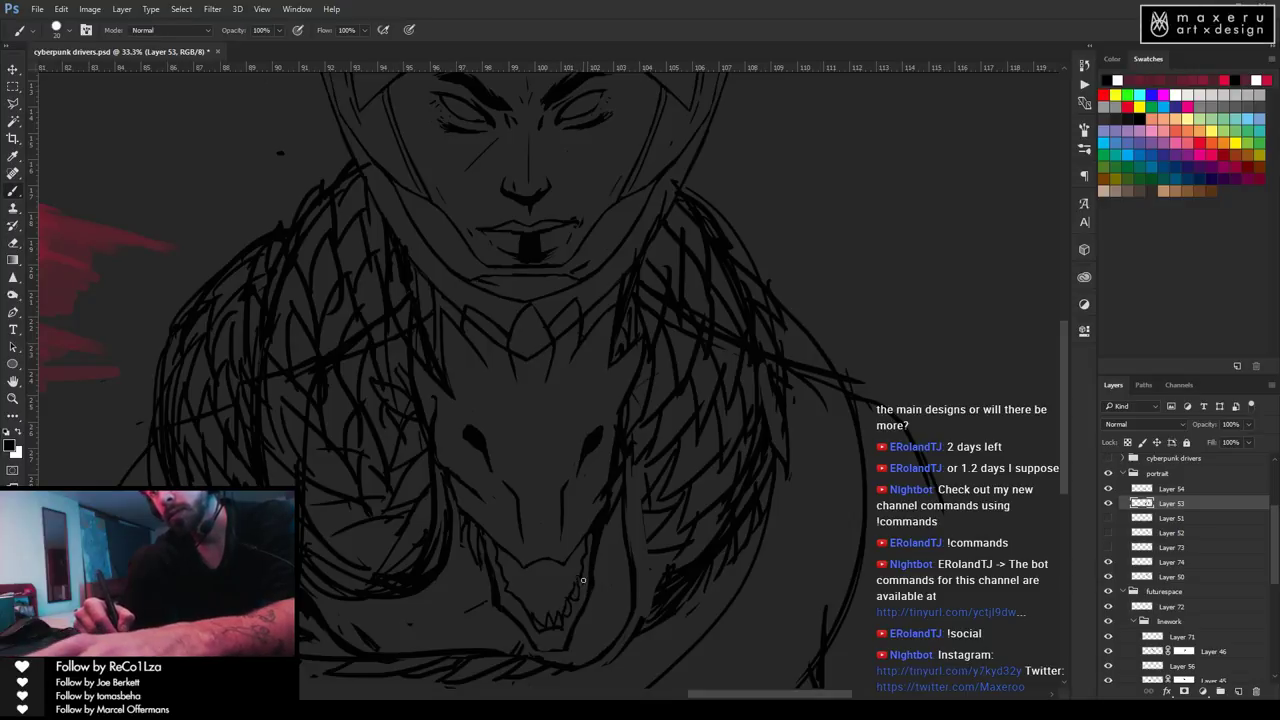
{"action": "mouse_move", "coordinate": [578, 586]}
{"action": "left_mouse_down"}
{"action": "mouse_move", "coordinate": [580, 564]}
{"action": "mouse_move", "coordinate": [571, 606]}
{"action": "mouse_move", "coordinate": [534, 606]}
{"action": "mouse_move", "coordinate": [540, 626]}
{"action": "mouse_move", "coordinate": [515, 594]}
{"action": "left_mouse_up"}
Erase the teeth and inner mouth lines, and refine the lower jaw into a thinner outline.
{"action": "key", "text": "e"}
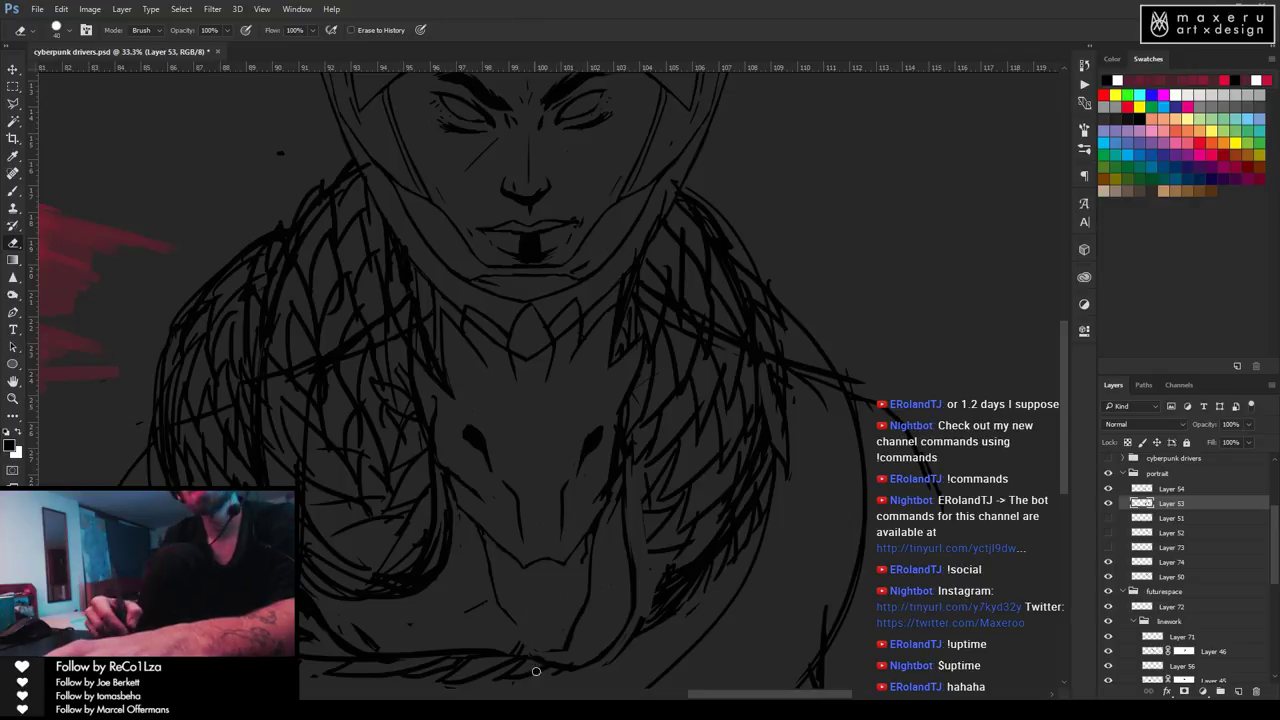
{"action": "key", "text": "b"}
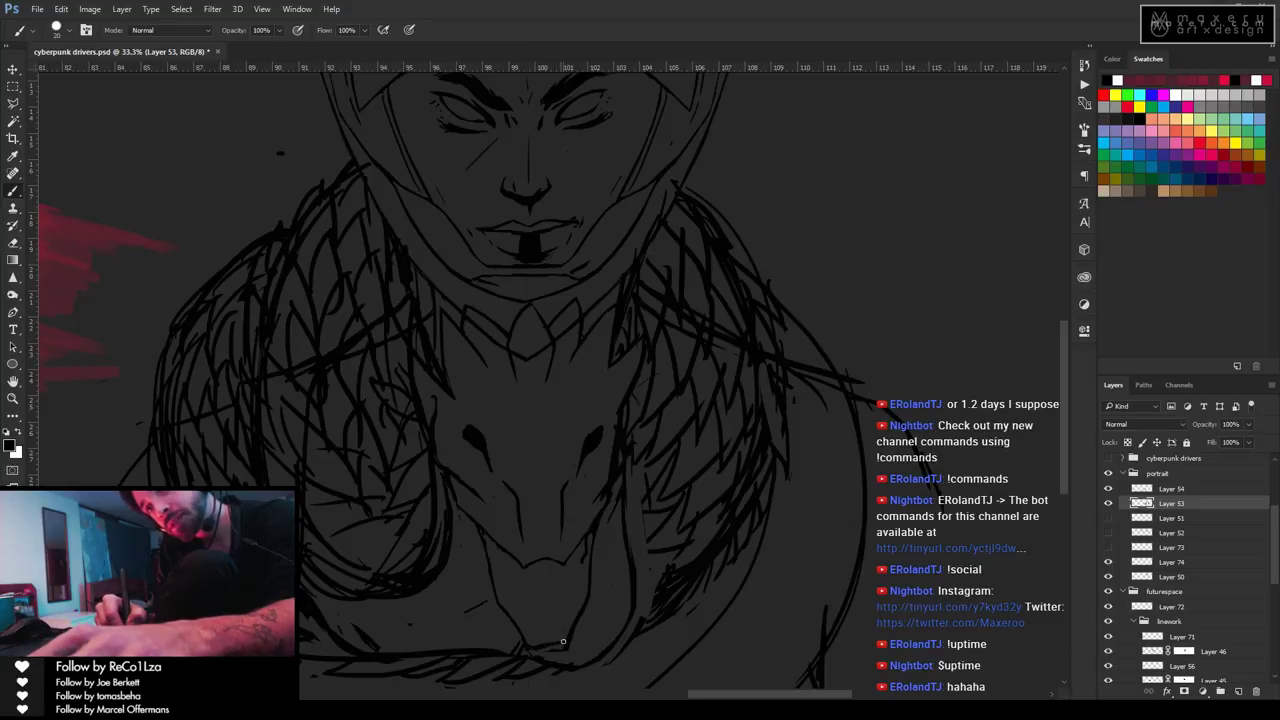
{"action": "key", "text": "e"}
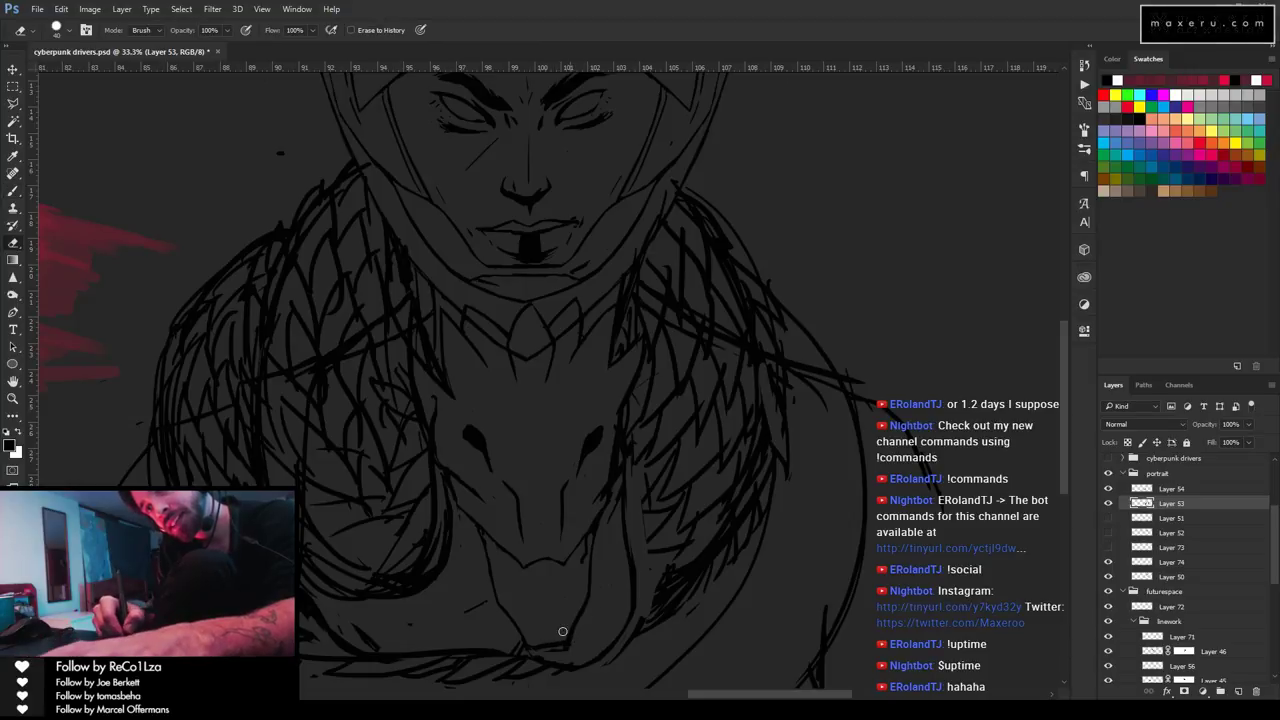
{"action": "left_click_drag", "start_coordinate": [588, 604], "coordinate": [559, 650]}
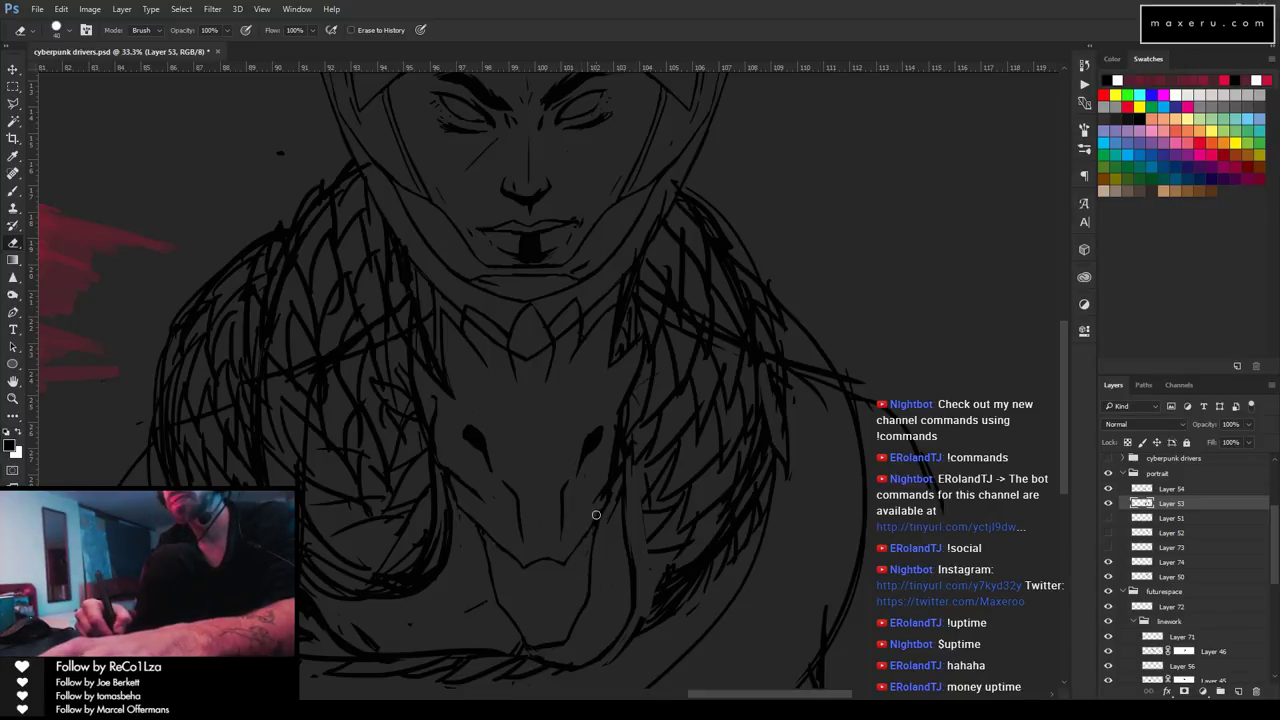
{"action": "key", "text": "b"}
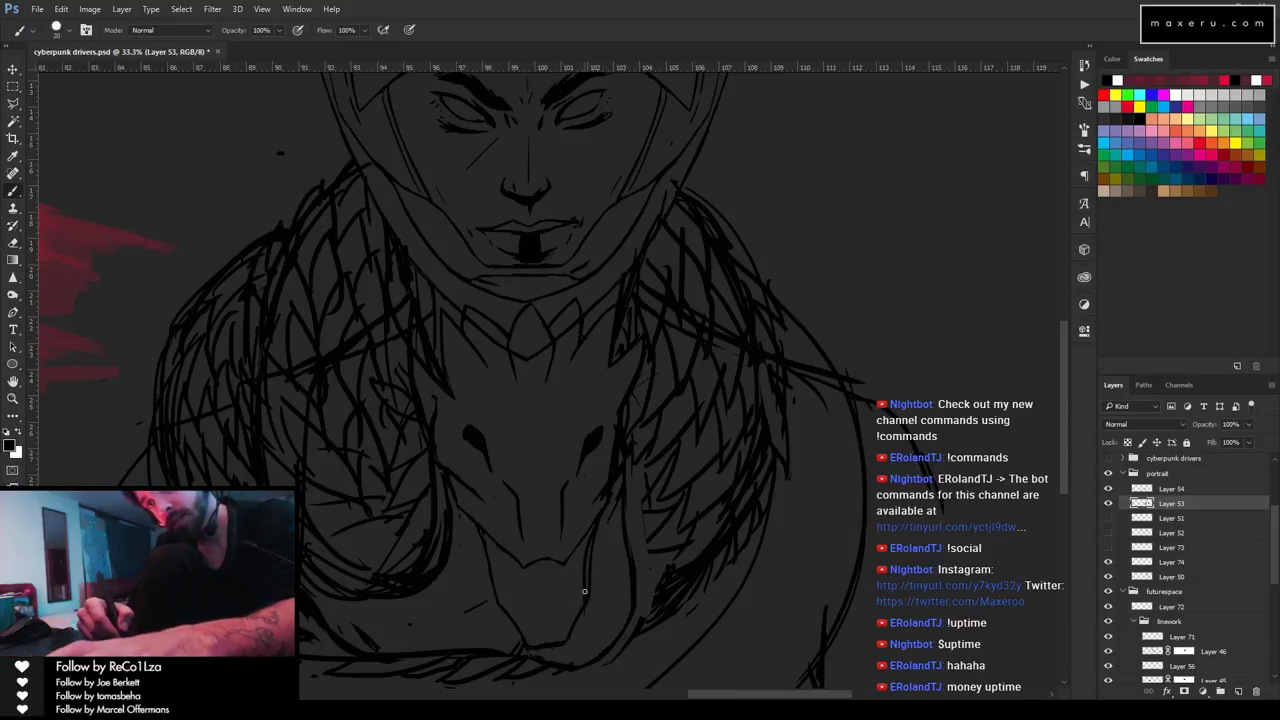
Erase the whole lower jaw outline beneath the animal's muzzle.
{"action": "key", "text": "e"}
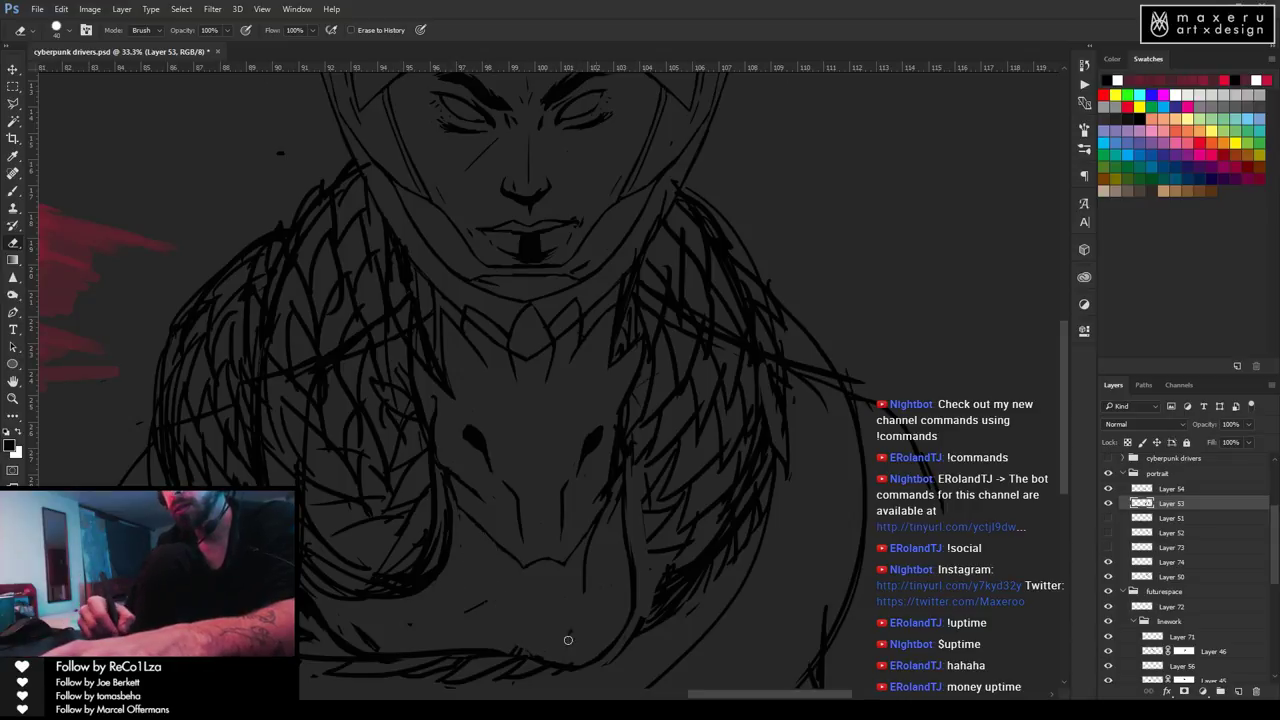
{"action": "key", "text": "b"}
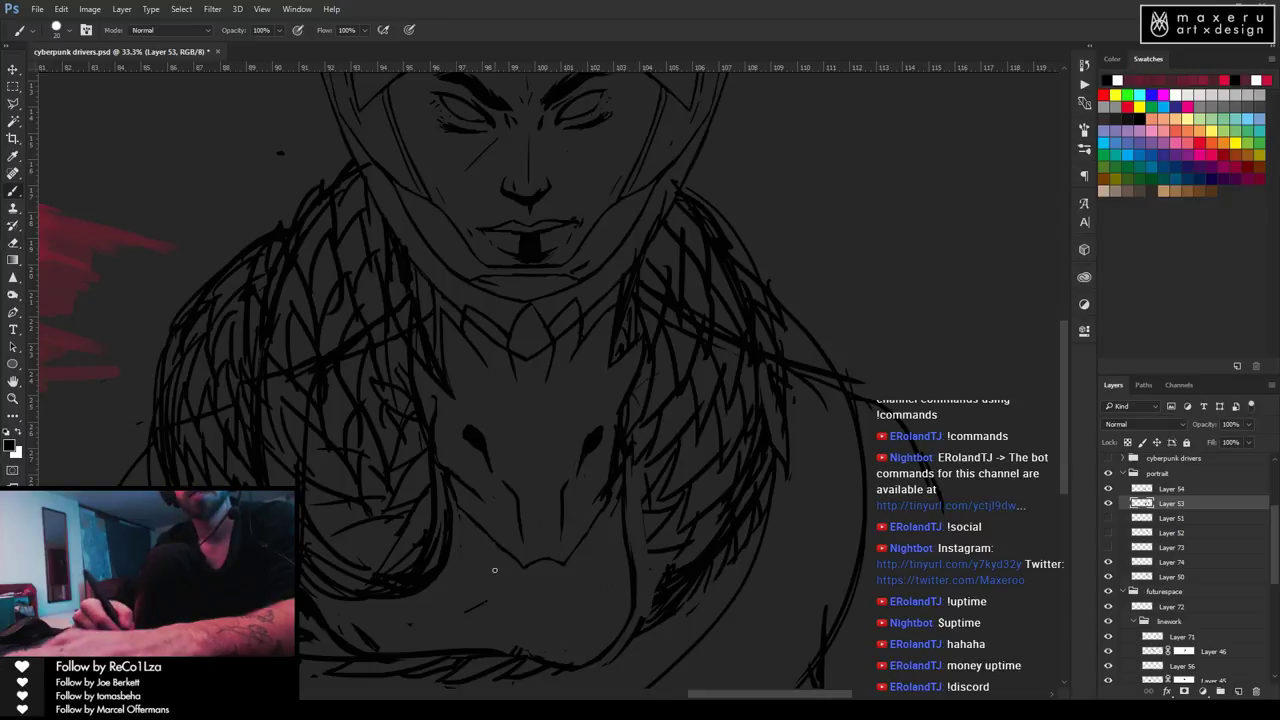
{"action": "key", "text": "e"}
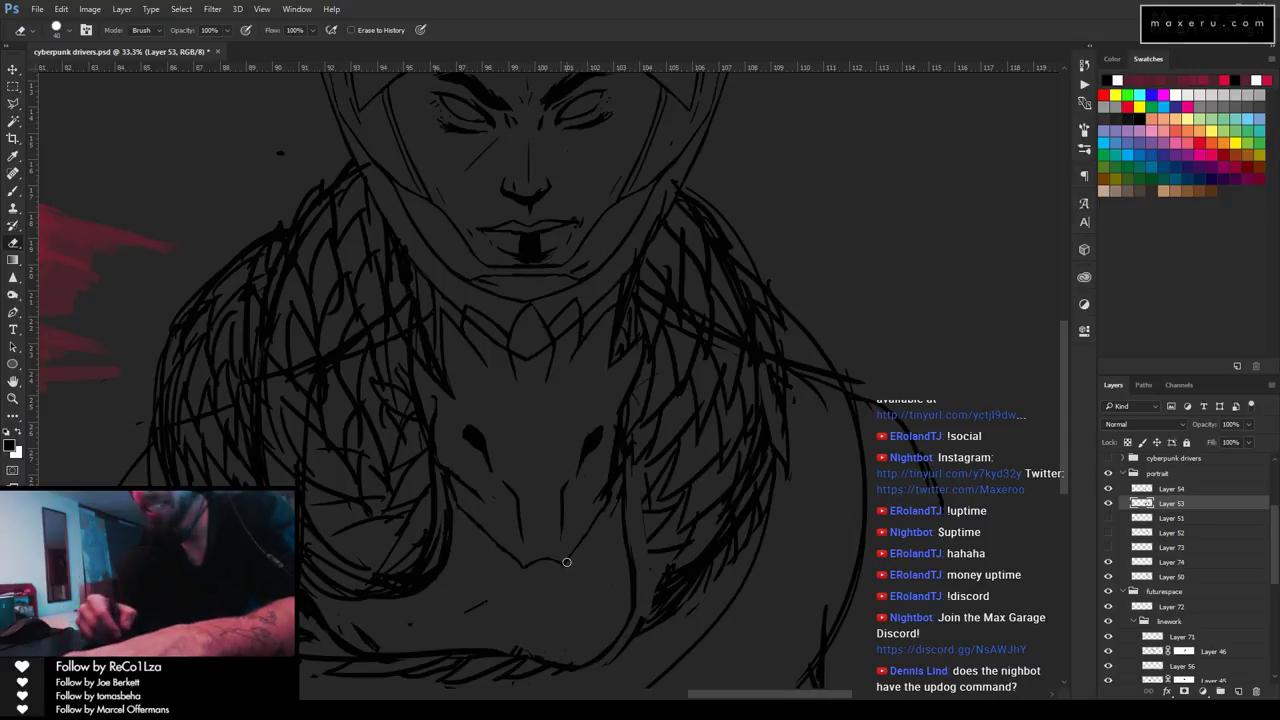
Lasso the muzzle's lower edge line, rotate it about 1.5° with Free Transform, nudge it into alignment, and deselect.
{"action": "key", "text": "l"}
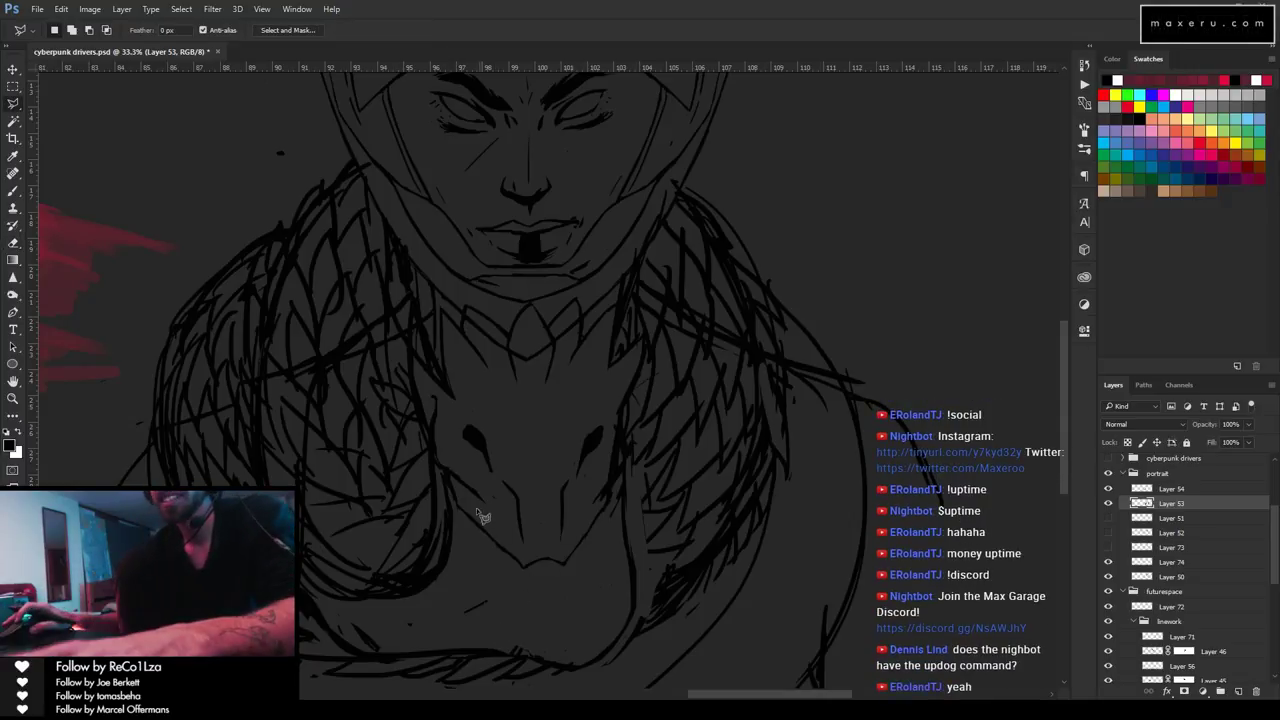
{"action": "mouse_move", "coordinate": [462, 500]}
{"action": "left_mouse_down"}
{"action": "mouse_move", "coordinate": [500, 590]}
{"action": "mouse_move", "coordinate": [576, 578]}
{"action": "mouse_move", "coordinate": [573, 591]}
{"action": "mouse_move", "coordinate": [613, 514]}
{"action": "mouse_move", "coordinate": [604, 503]}
{"action": "mouse_move", "coordinate": [564, 521]}
{"action": "mouse_move", "coordinate": [562, 548]}
{"action": "mouse_move", "coordinate": [509, 531]}
{"action": "left_mouse_up"}
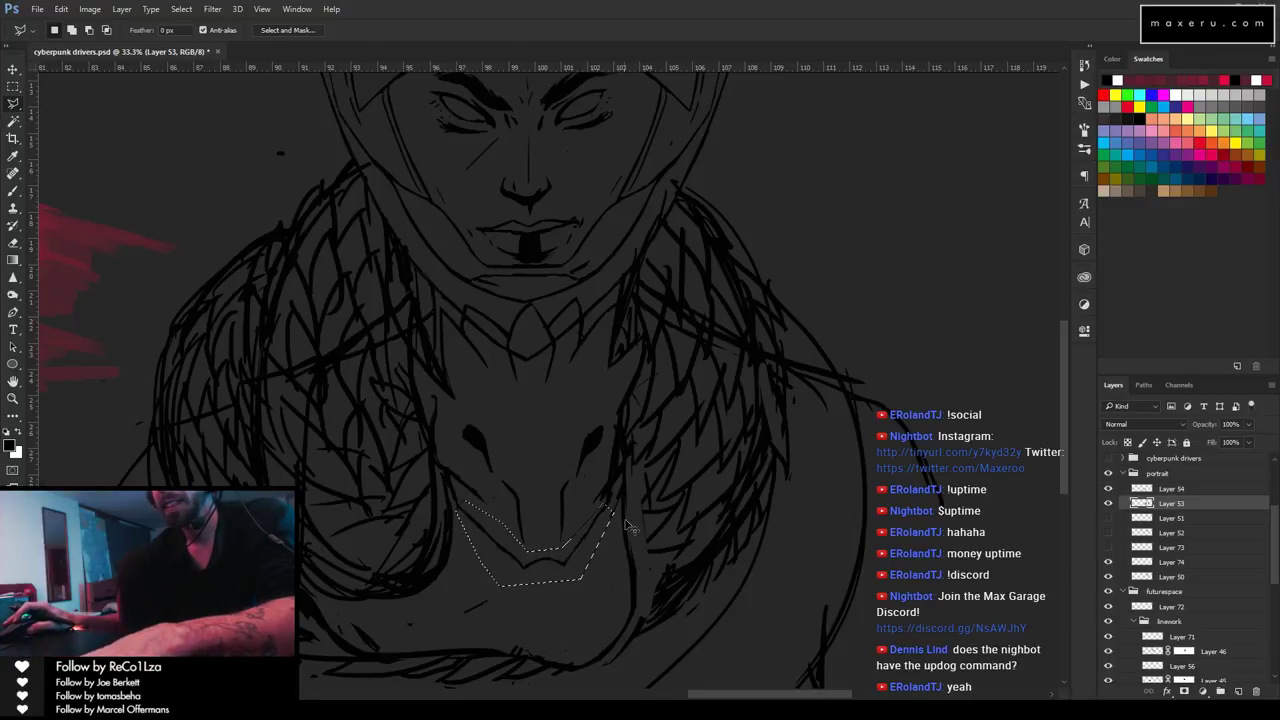
{"action": "key", "text": "ctrl+t"}
{"action": "left_click_drag", "start_coordinate": [686, 466], "coordinate": [692, 478]}
{"action": "left_click_drag", "start_coordinate": [593, 540], "coordinate": [589, 539]}
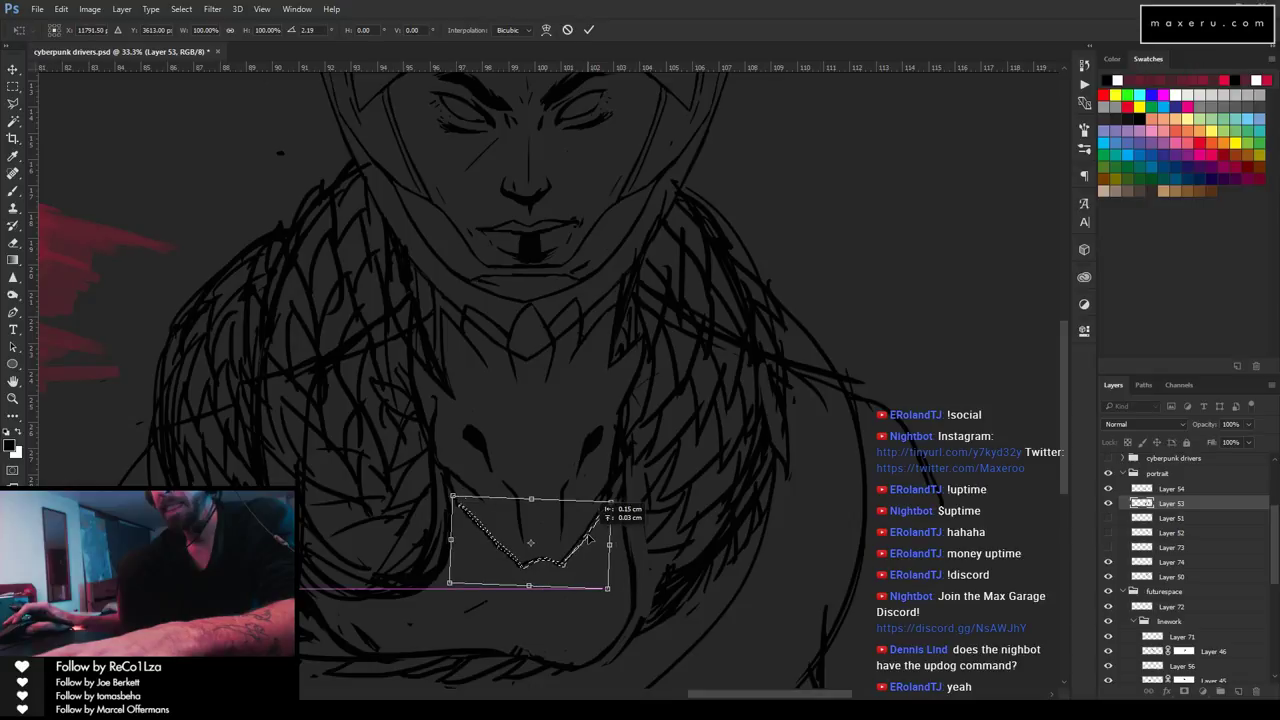
{"action": "left_click_drag", "start_coordinate": [639, 481], "coordinate": [639, 480]}
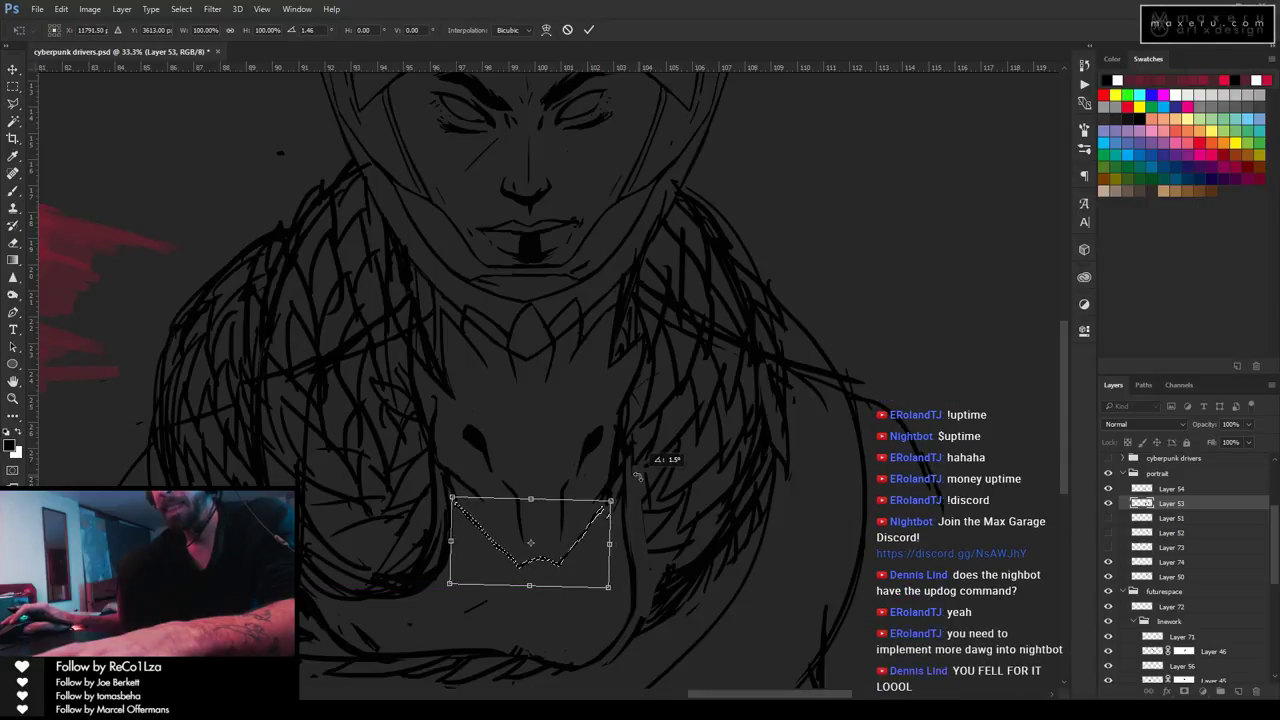
{"action": "left_click", "coordinate": [589, 30]}
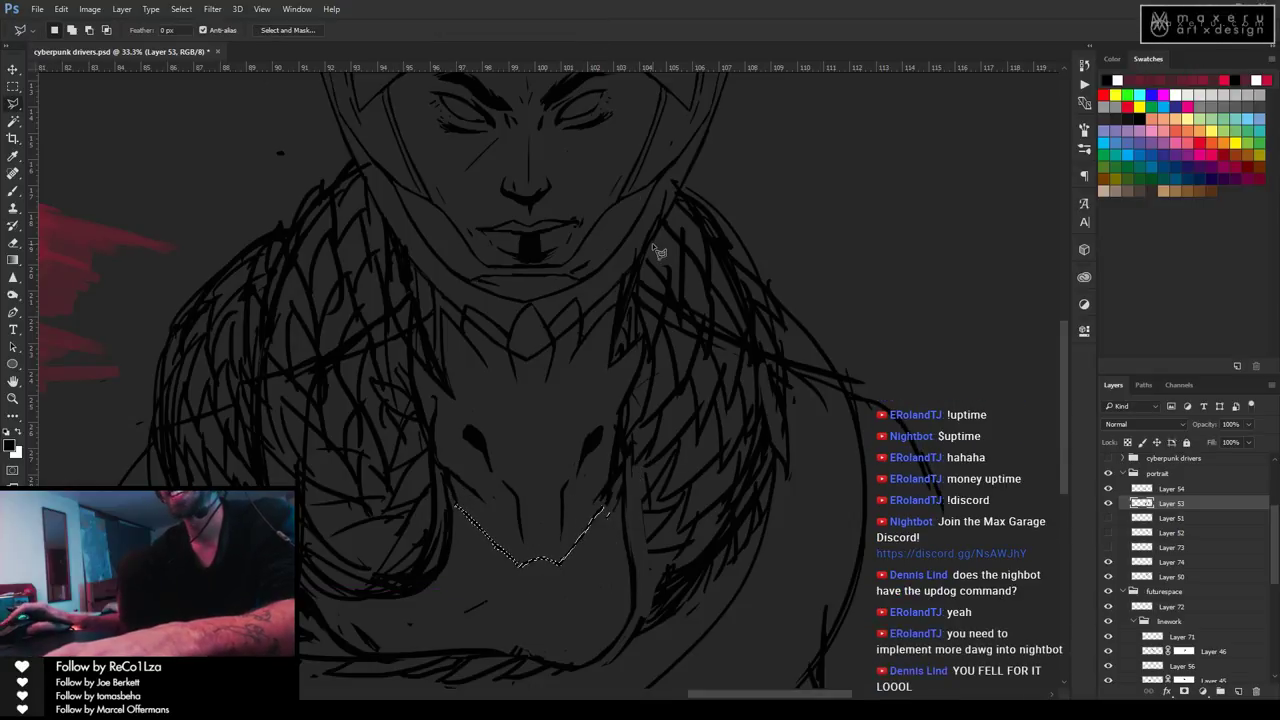
{"action": "key", "text": "ctrl+d"}
Redraw the lower jaw beneath the muzzle as a thin outline, with both sides tapering to a narrow blunt chin.
{"action": "key", "text": "b"}
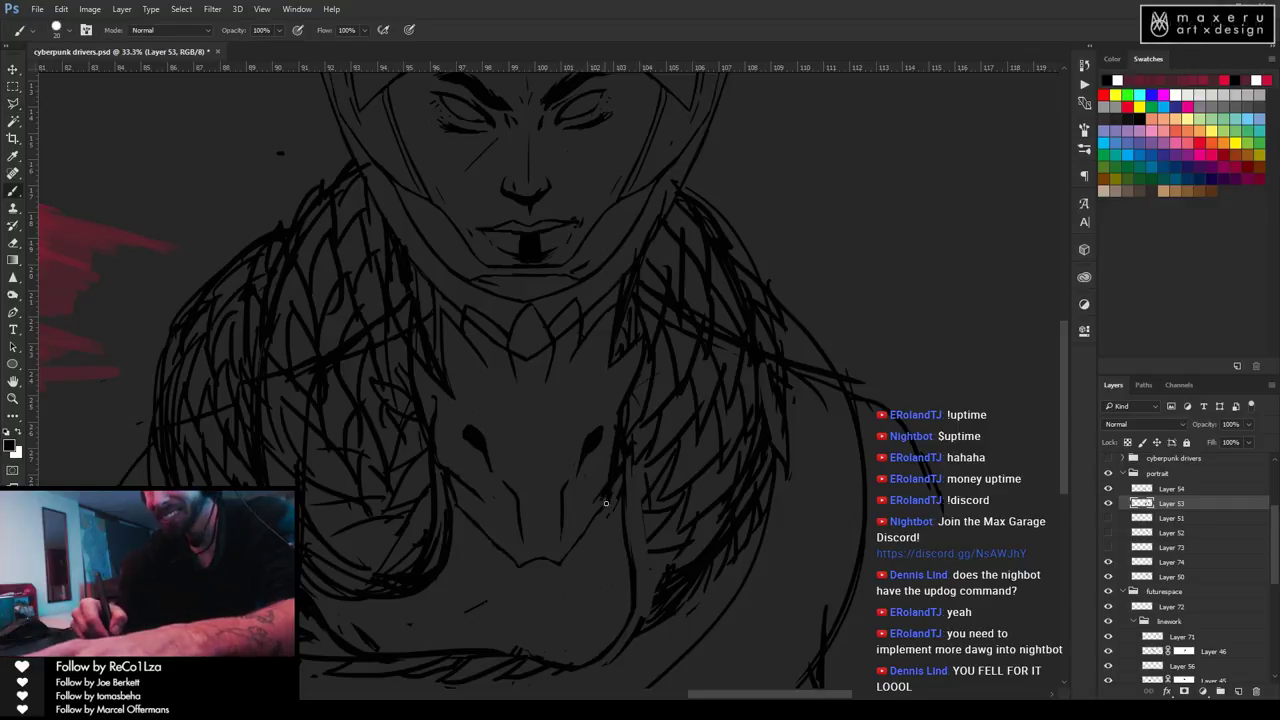
{"action": "key", "text": "e"}
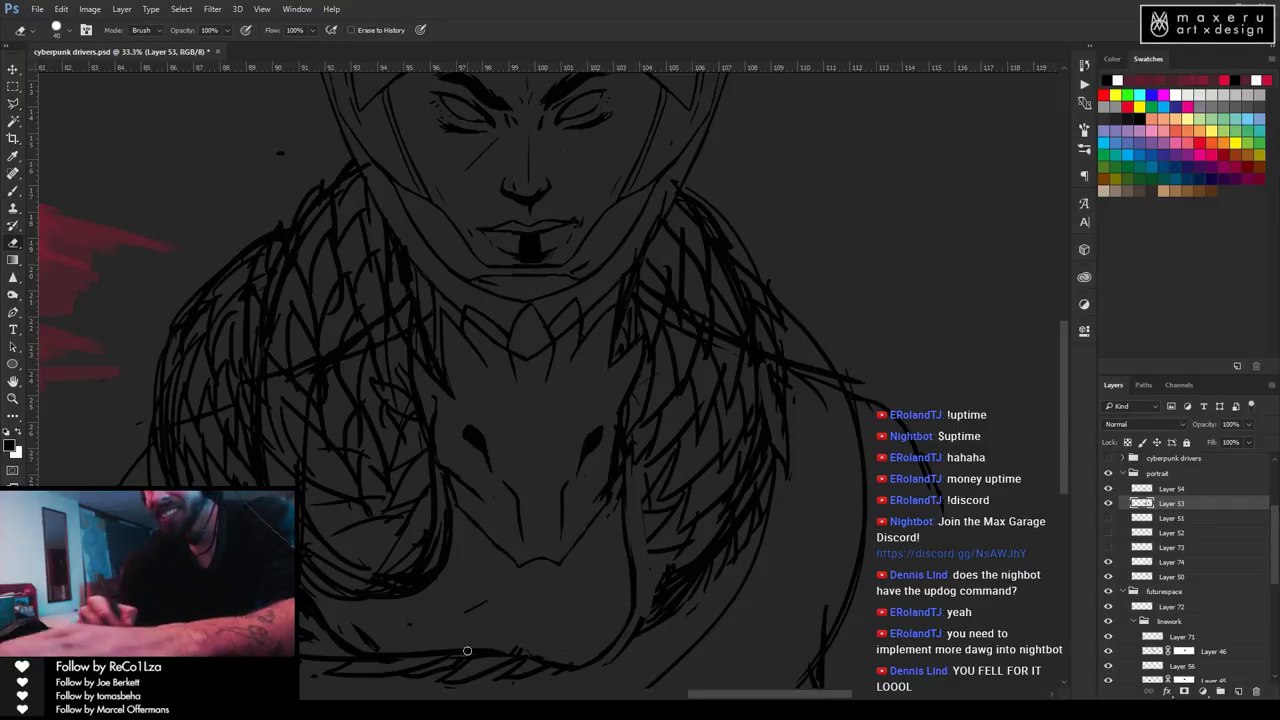
{"action": "key", "text": "b"}
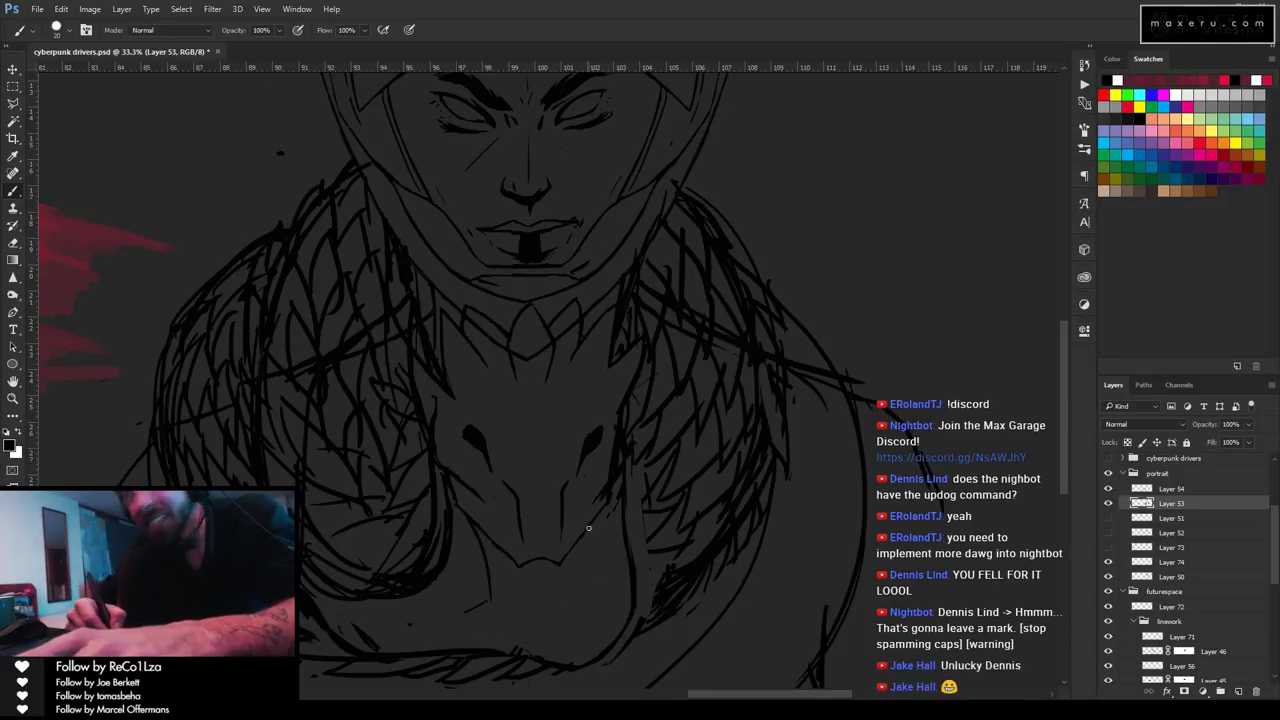
{"action": "left_click_drag", "start_coordinate": [596, 518], "coordinate": [584, 600]}
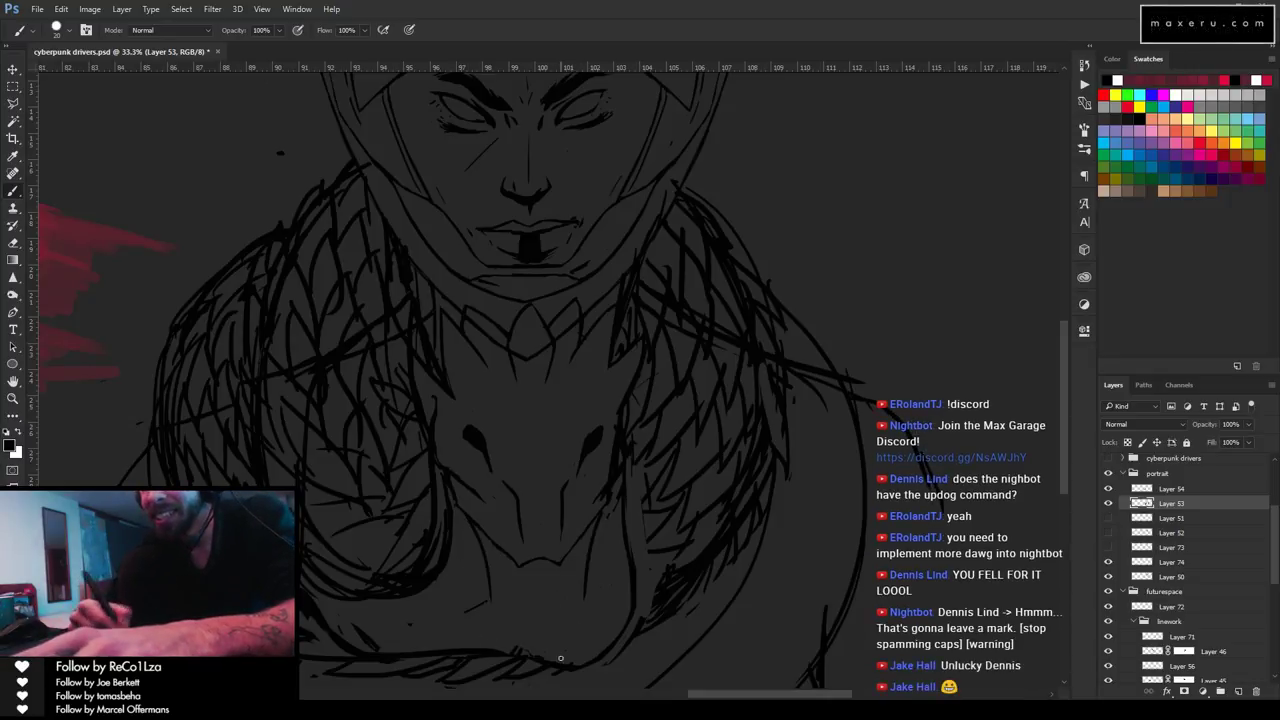
{"action": "key", "text": "ctrl+z"}
{"action": "mouse_move", "coordinate": [598, 510]}
{"action": "left_mouse_down"}
{"action": "mouse_move", "coordinate": [575, 607]}
{"action": "mouse_move", "coordinate": [596, 514]}
{"action": "mouse_move", "coordinate": [583, 580]}
{"action": "left_mouse_up"}
{"action": "key", "text": "ctrl+z"}
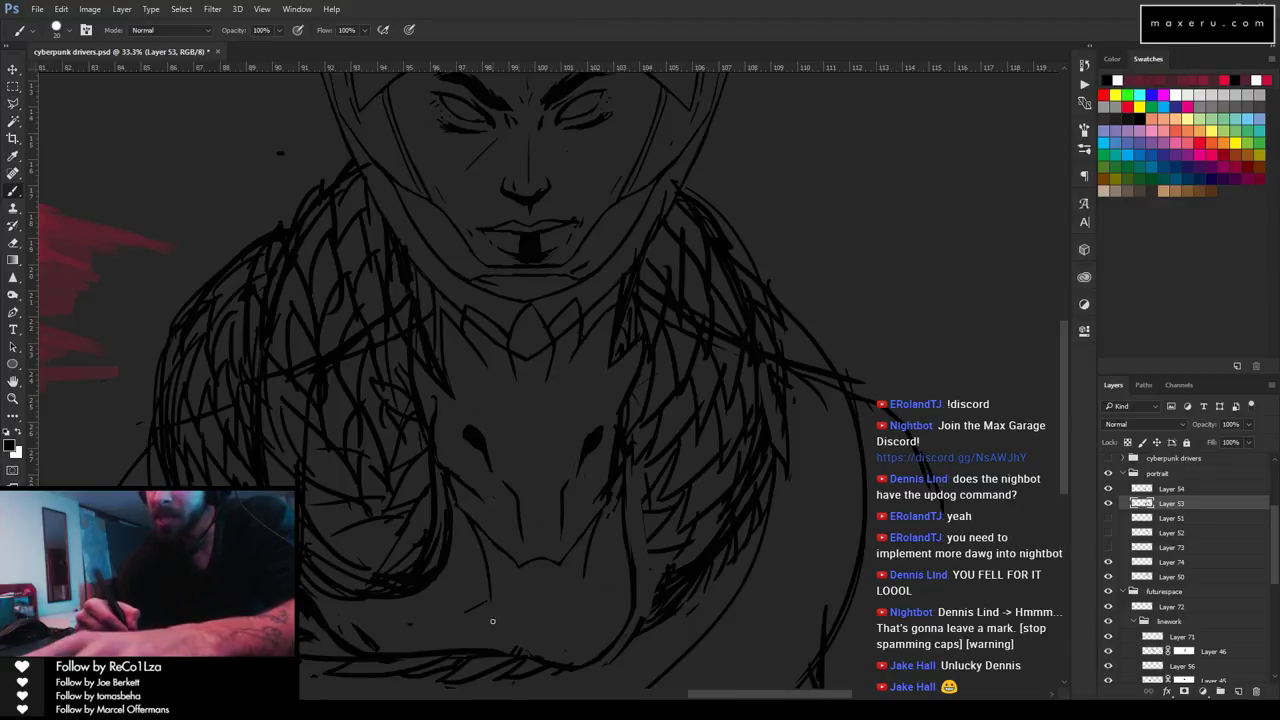
{"action": "left_click_drag", "start_coordinate": [491, 602], "coordinate": [517, 645]}
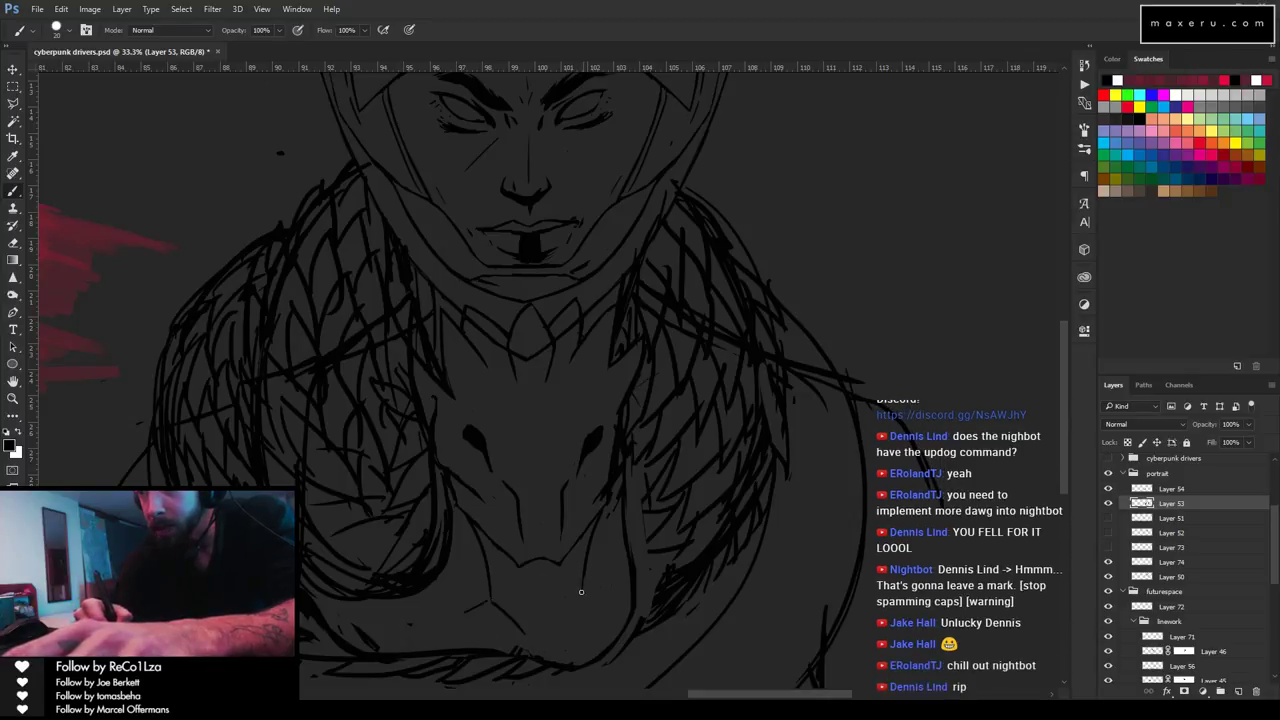
{"action": "left_click_drag", "start_coordinate": [578, 597], "coordinate": [550, 645]}
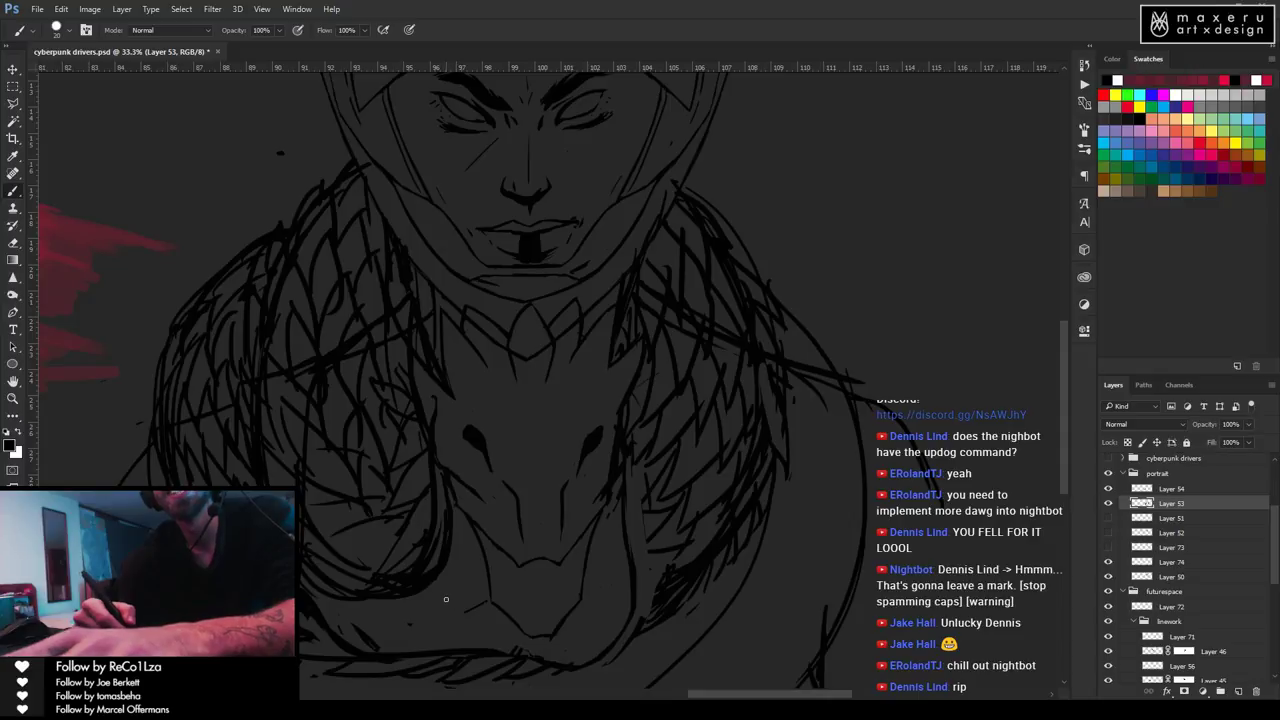
Draw a row of pointed lower teeth along the inside of the animal's lower jaw, up to both mouth corners.
{"action": "mouse_move", "coordinate": [524, 626]}
{"action": "left_mouse_down"}
{"action": "mouse_move", "coordinate": [540, 591]}
{"action": "mouse_move", "coordinate": [526, 628]}
{"action": "mouse_move", "coordinate": [557, 616]}
{"action": "mouse_move", "coordinate": [544, 629]}
{"action": "mouse_move", "coordinate": [545, 590]}
{"action": "mouse_move", "coordinate": [549, 630]}
{"action": "mouse_move", "coordinate": [577, 596]}
{"action": "left_mouse_up"}
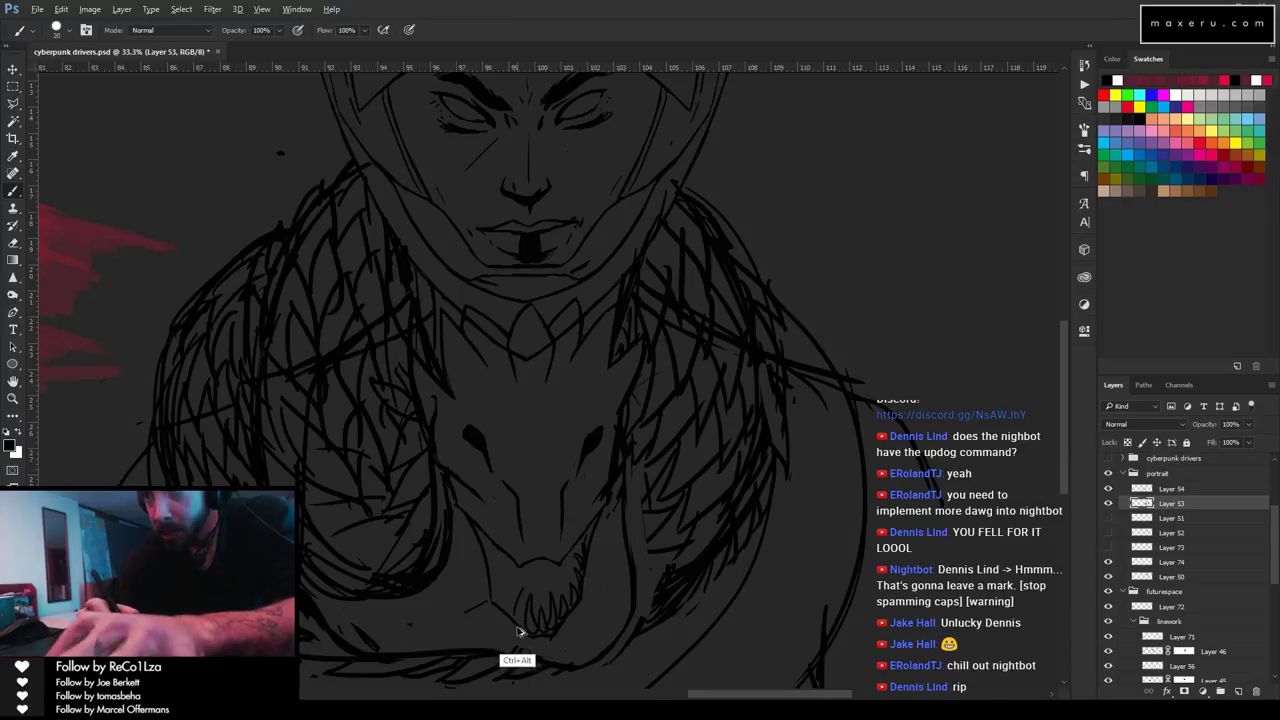
{"action": "mouse_move", "coordinate": [519, 590]}
{"action": "left_mouse_down"}
{"action": "mouse_move", "coordinate": [523, 622]}
{"action": "mouse_move", "coordinate": [512, 618]}
{"action": "left_mouse_up"}
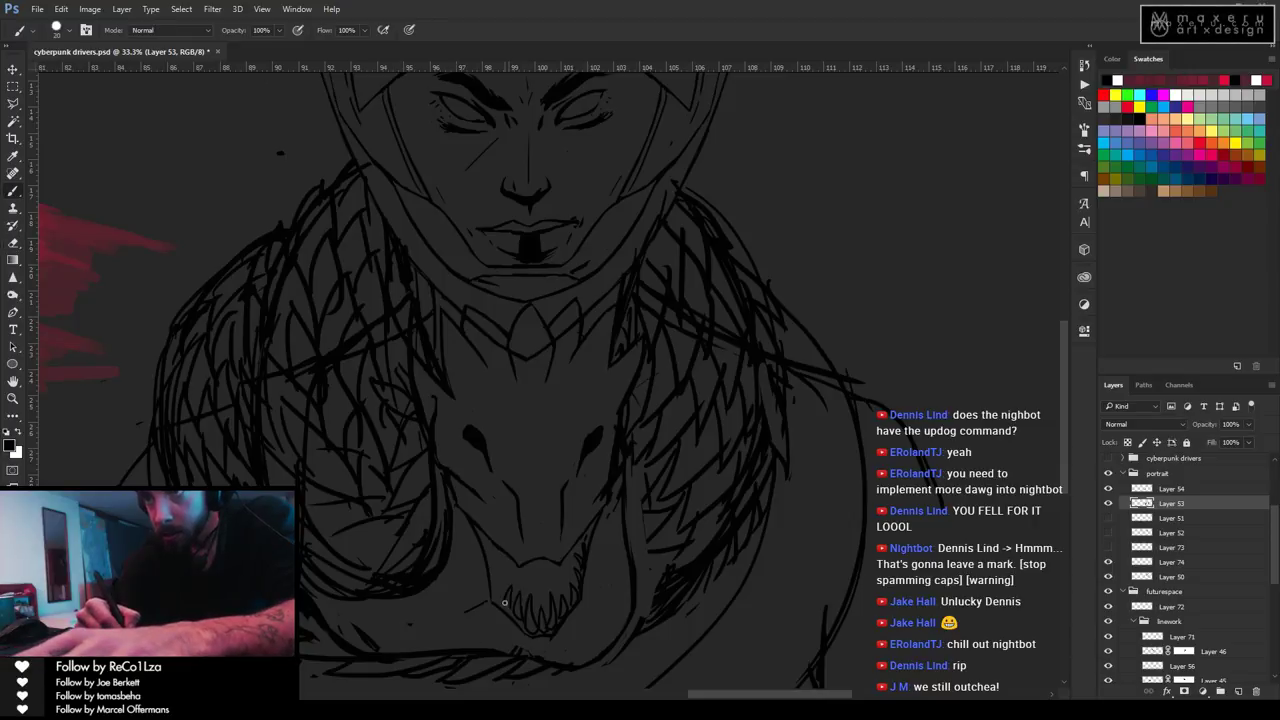
{"action": "mouse_move", "coordinate": [502, 580]}
{"action": "left_mouse_down"}
{"action": "mouse_move", "coordinate": [495, 602]}
{"action": "mouse_move", "coordinate": [496, 575]}
{"action": "left_mouse_up"}
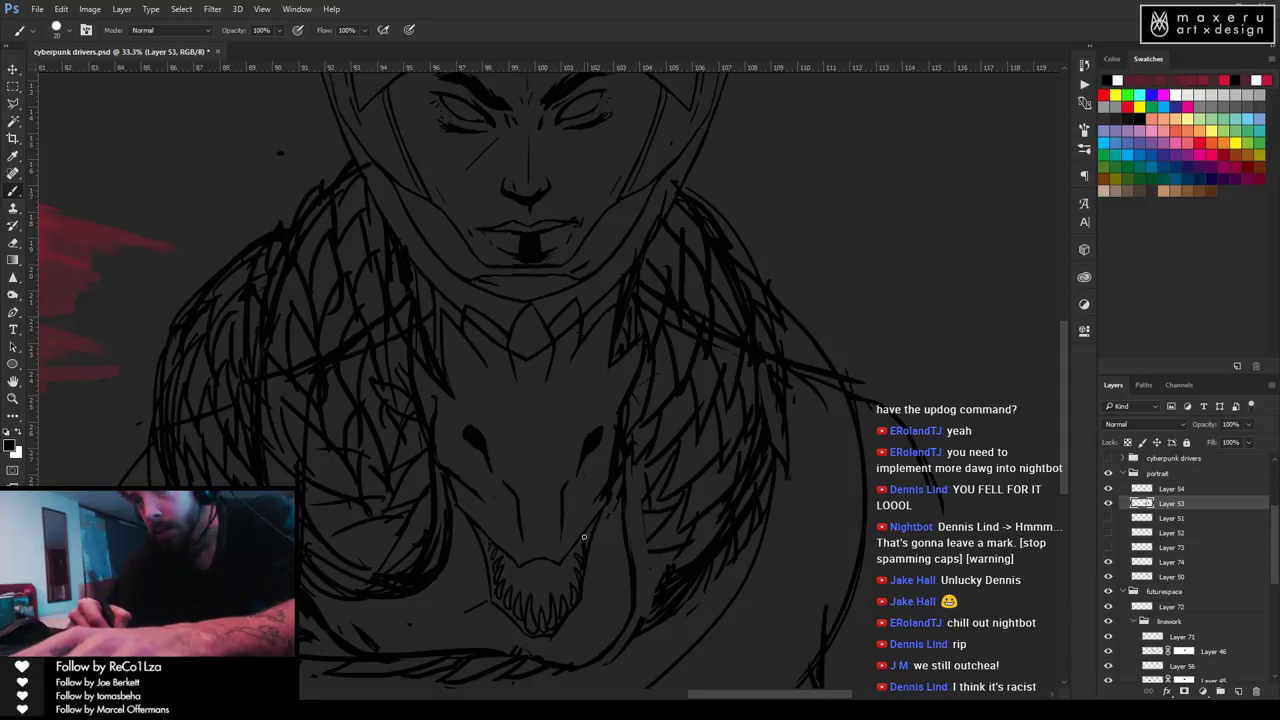
Clean up the mouth corners and draw pointed upper teeth along the muzzle's lower edge and both sides of the mouth.
{"action": "key", "text": "e"}
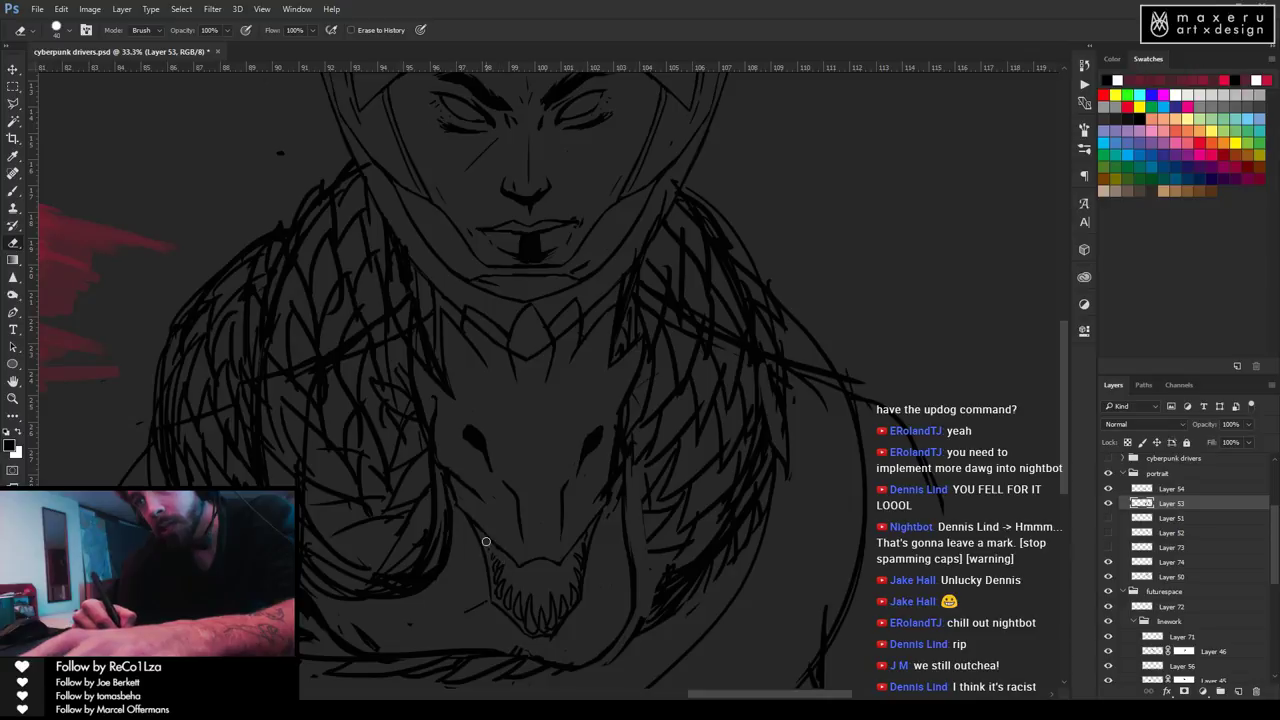
{"action": "key", "text": "b"}
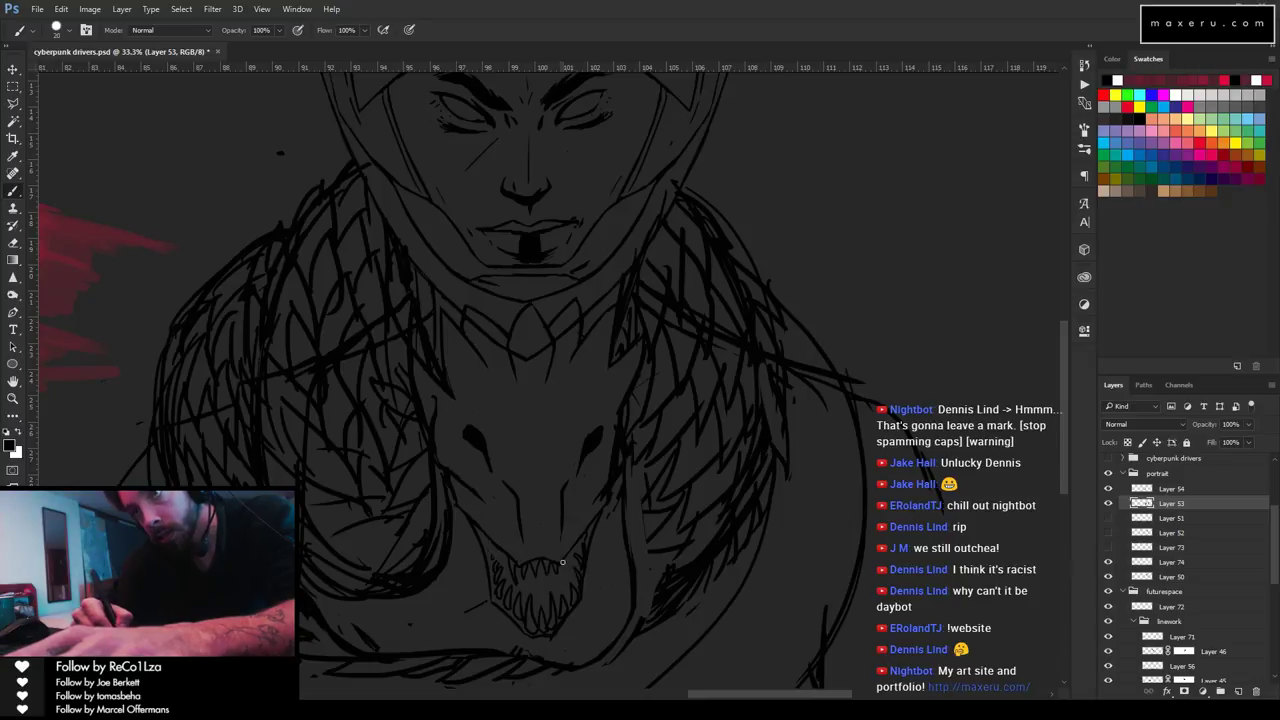
{"action": "left_click_drag", "start_coordinate": [567, 554], "coordinate": [569, 579]}
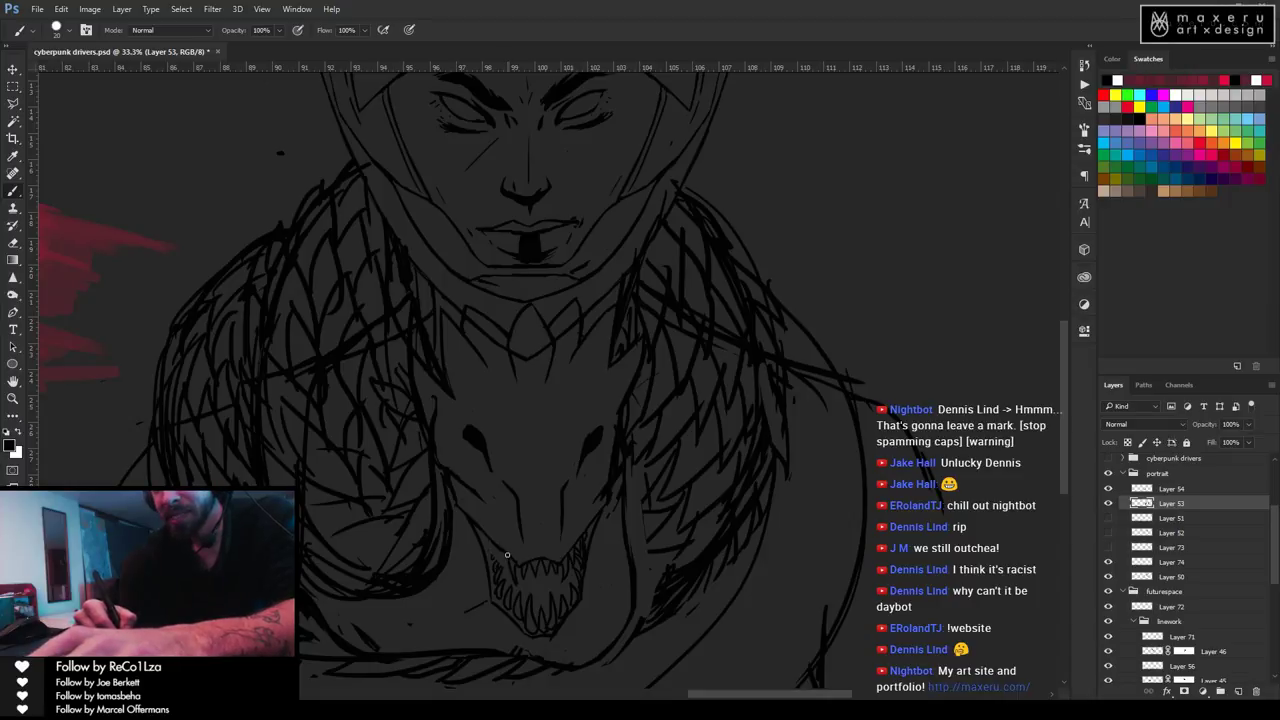
{"action": "key", "text": "e"}
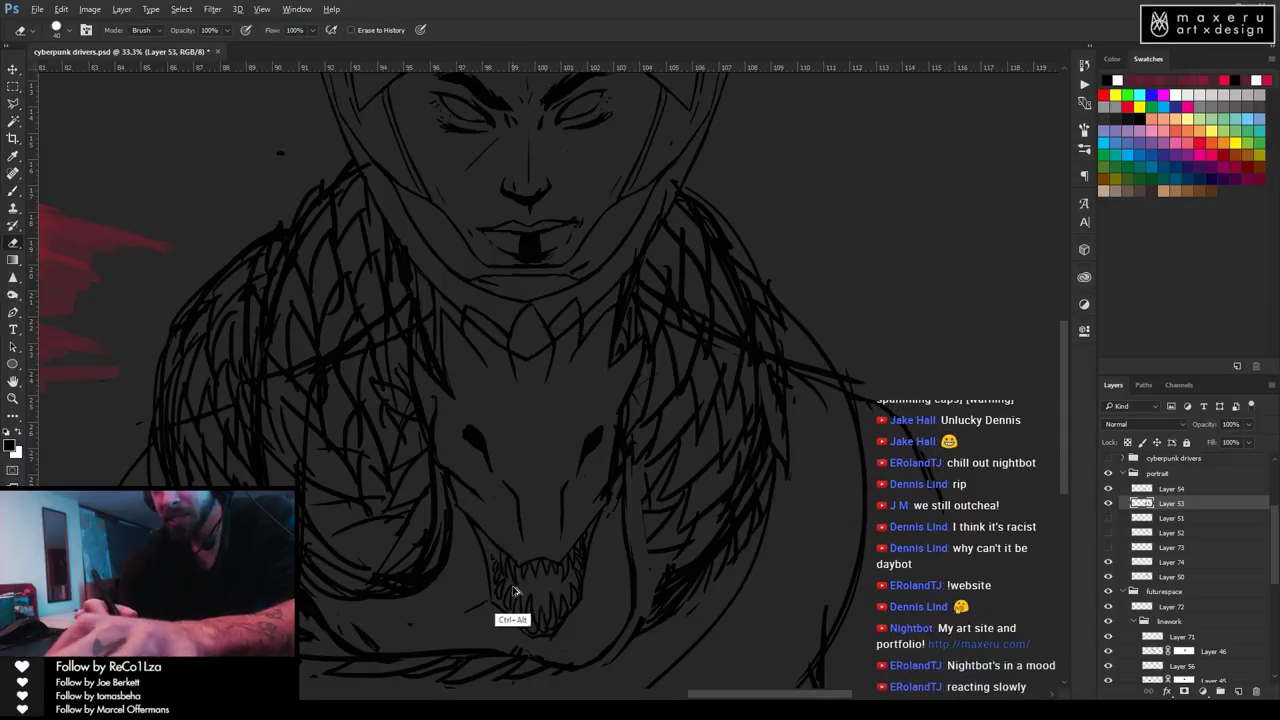
{"action": "key", "text": "b"}
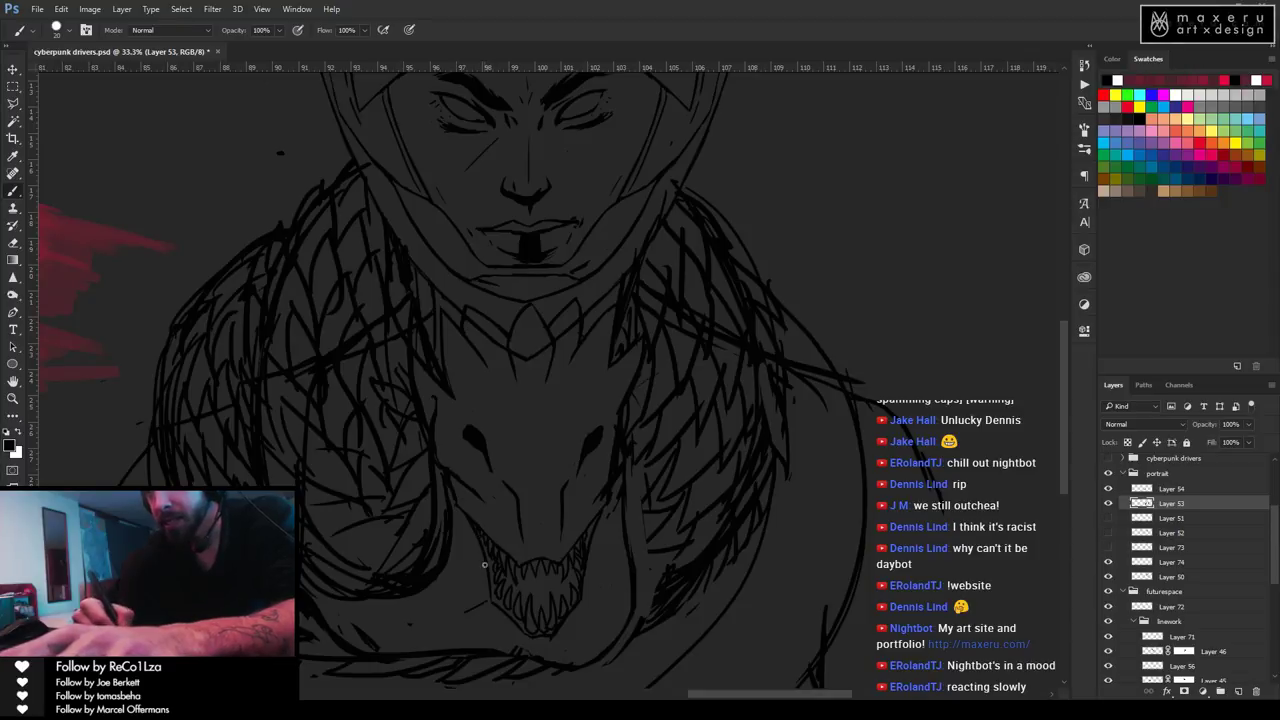
Check the whole canvas and save the document.
{"action": "key", "text": "z"}
{"action": "left_click", "coordinate": [598, 515], "text": "alt"}
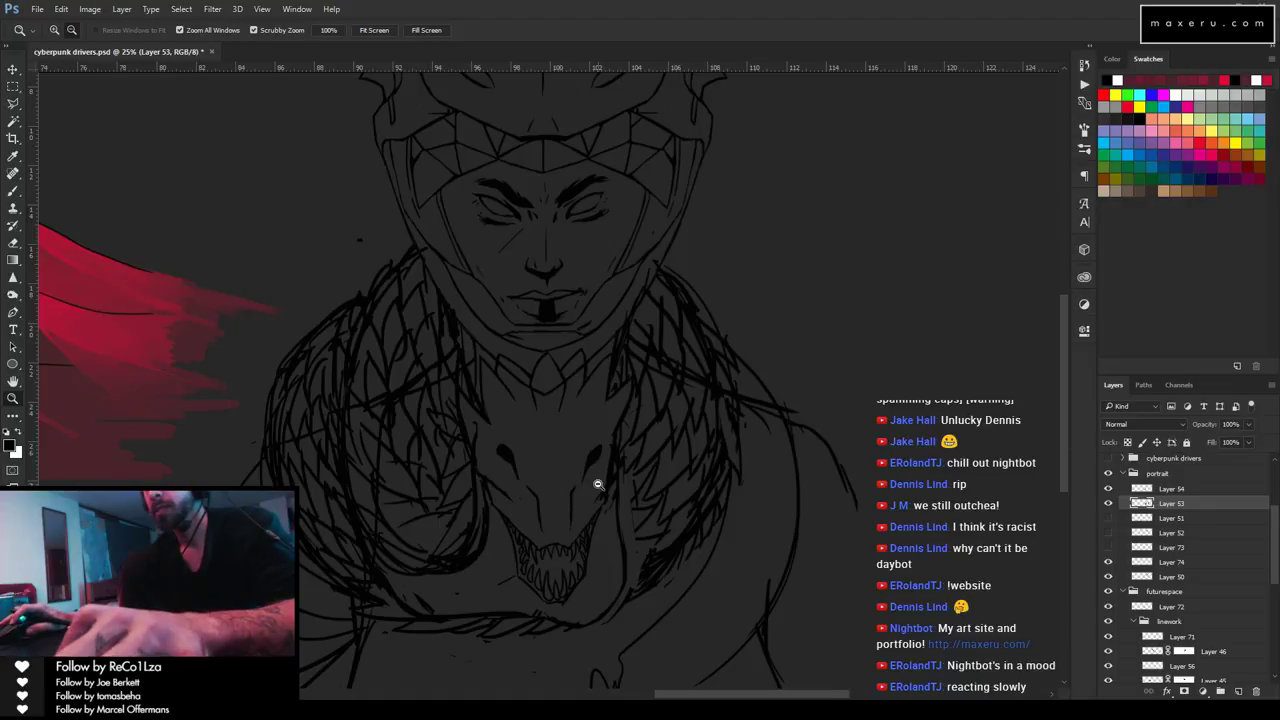
{"action": "left_click", "coordinate": [690, 496], "text": "alt"}
{"action": "key", "text": "ctrl+s"}
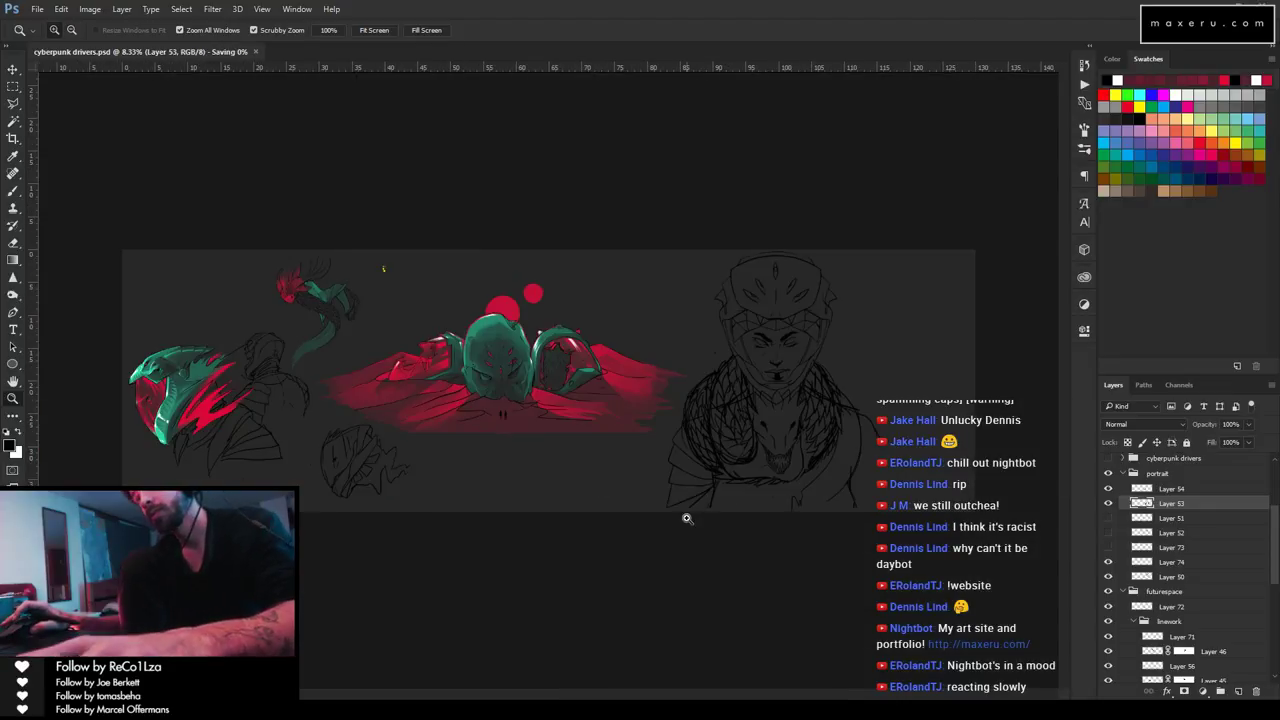
Erase and redraw the cheek lines on both sides of the animal's head, between the eyes and the mouth corners.
{"action": "left_click", "coordinate": [829, 434]}
{"action": "left_click", "coordinate": [486, 349]}
{"action": "left_click", "coordinate": [537, 420]}
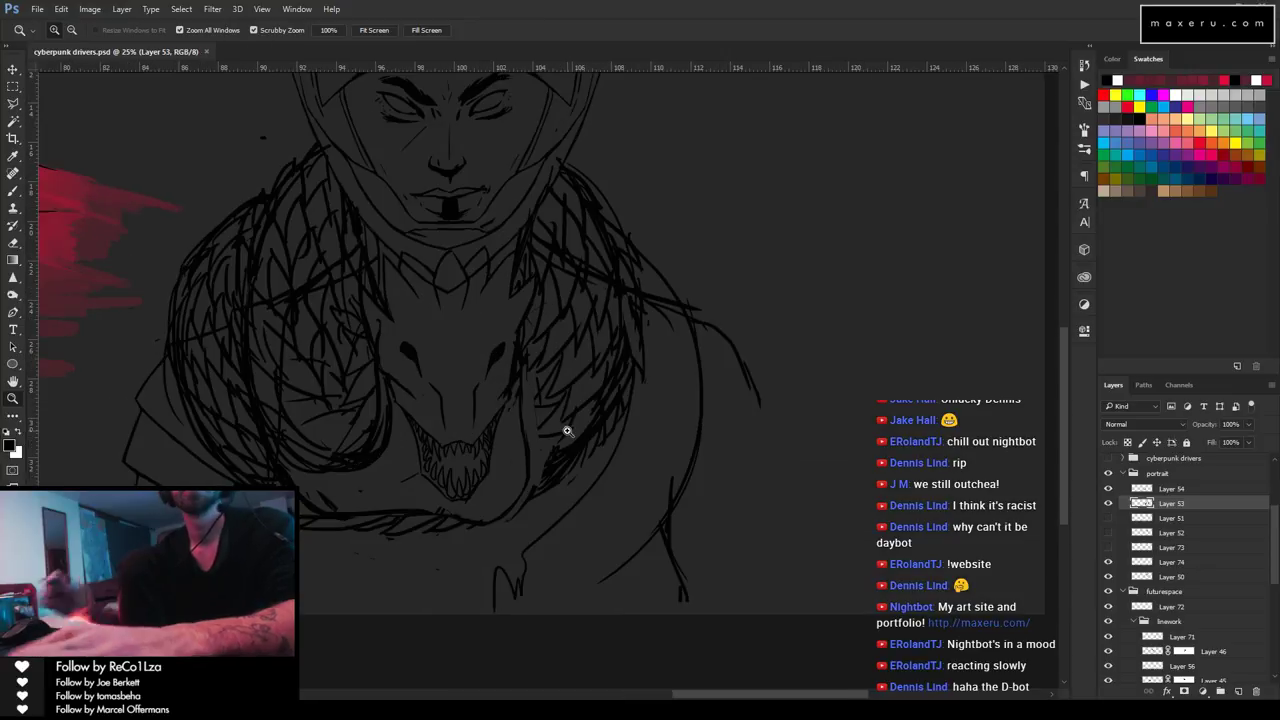
{"action": "key", "text": "b"}
{"action": "key", "text": "e"}
{"action": "left_click_drag", "start_coordinate": [512, 352], "coordinate": [513, 327]}
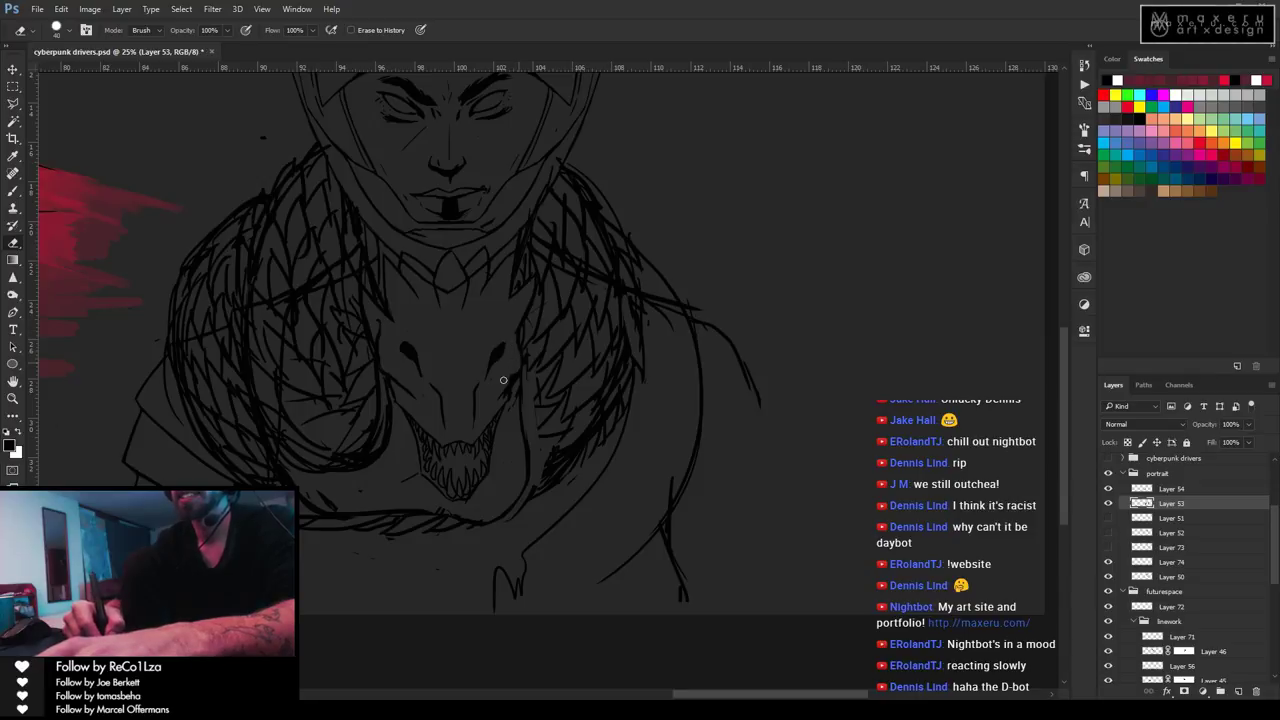
{"action": "key", "text": "b"}
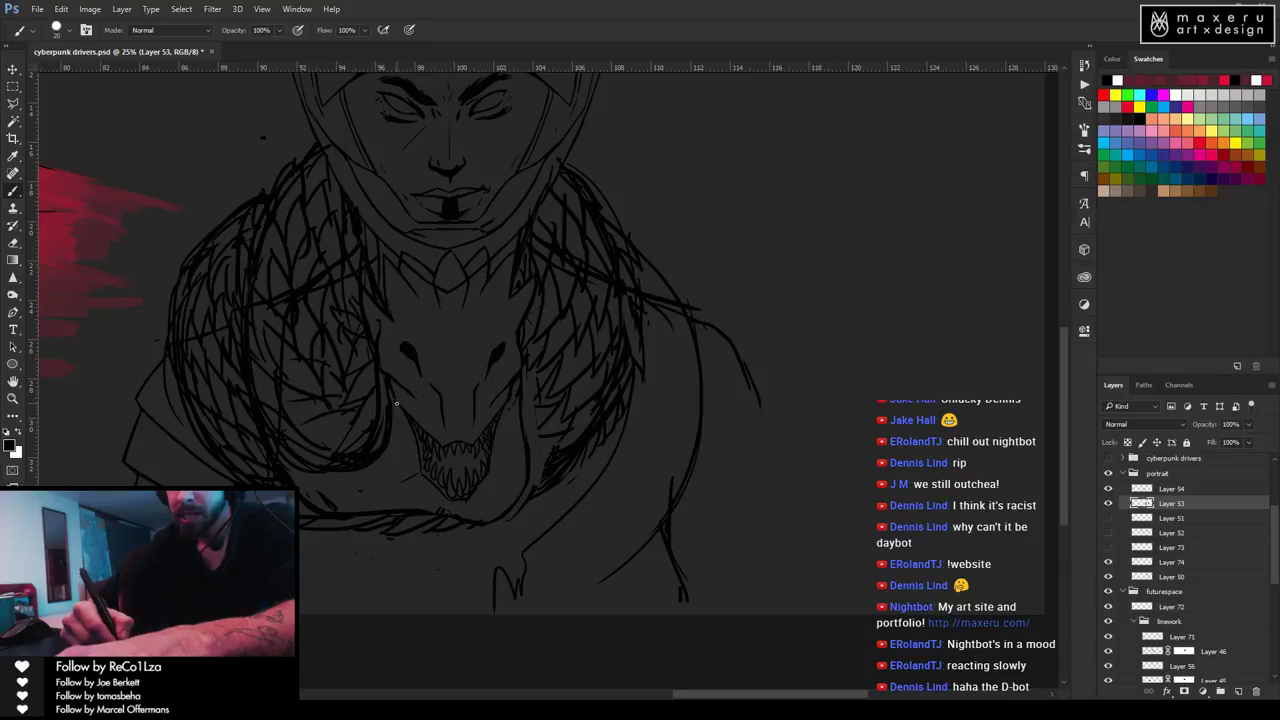
{"action": "key", "text": "e"}
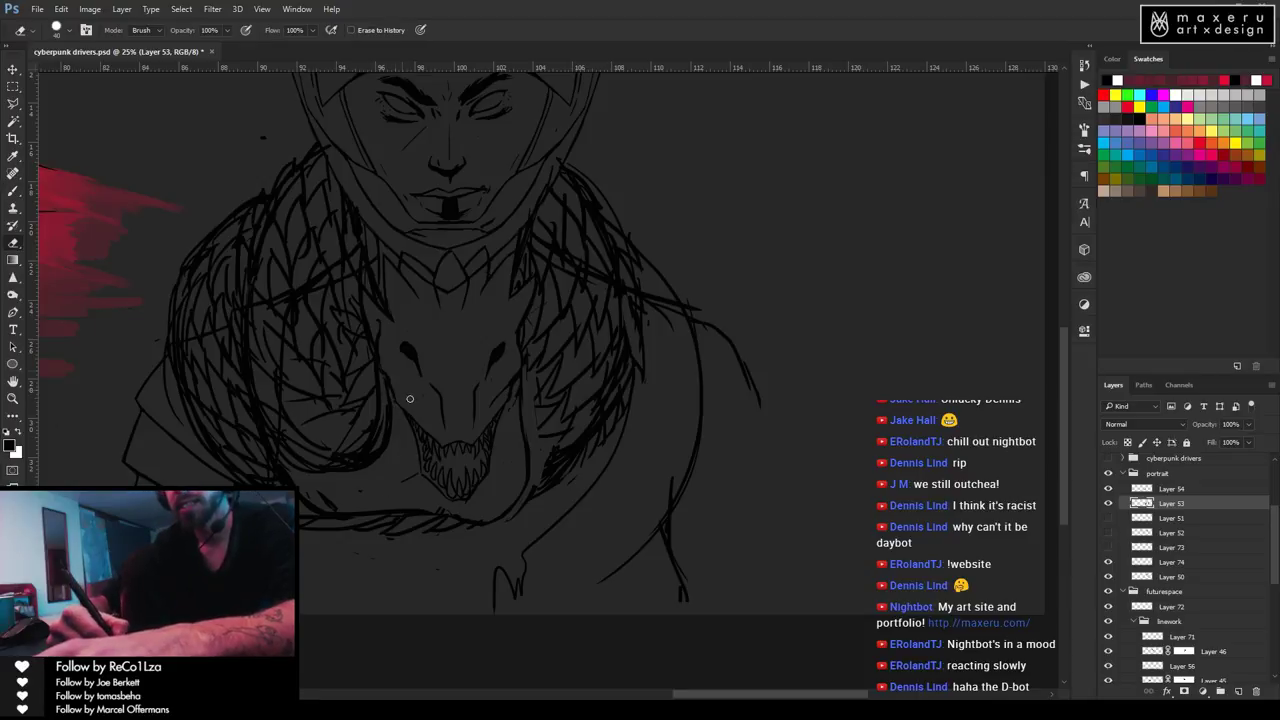
{"action": "key", "text": "b"}
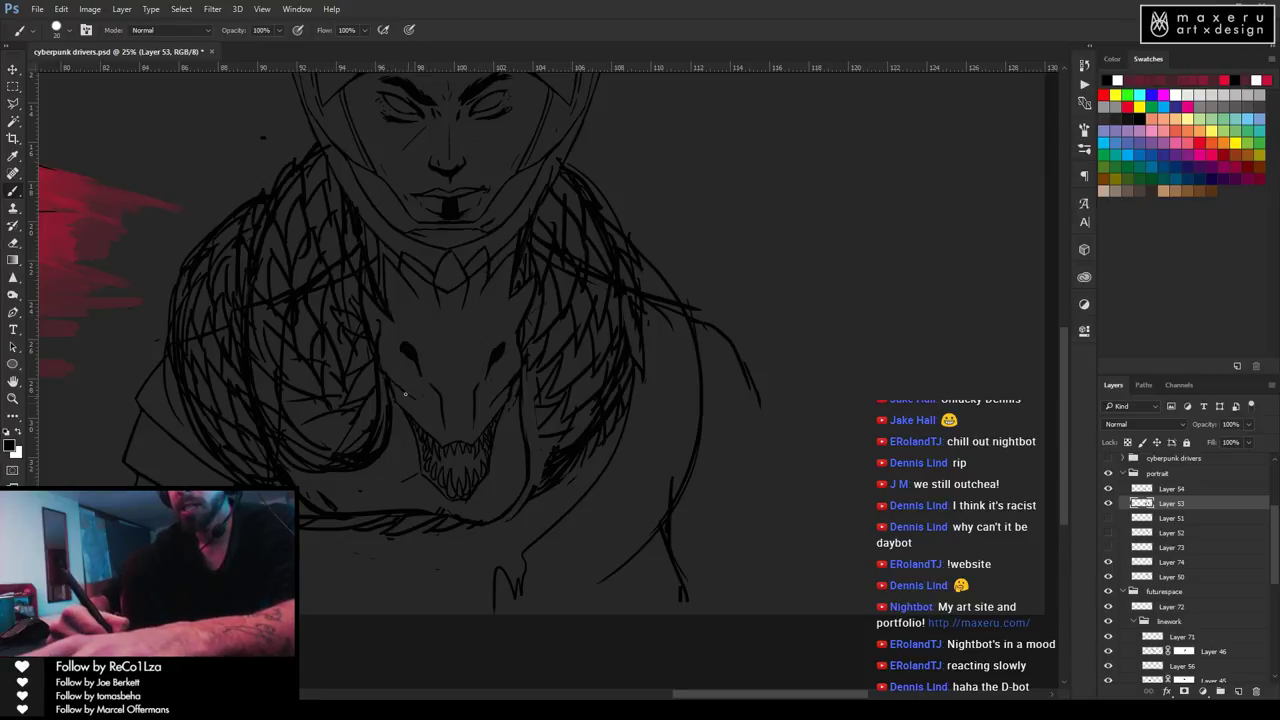
Erase and redraw the head's outline beside the right-hand eye, where it meets the feathers.
{"action": "key", "text": "e"}
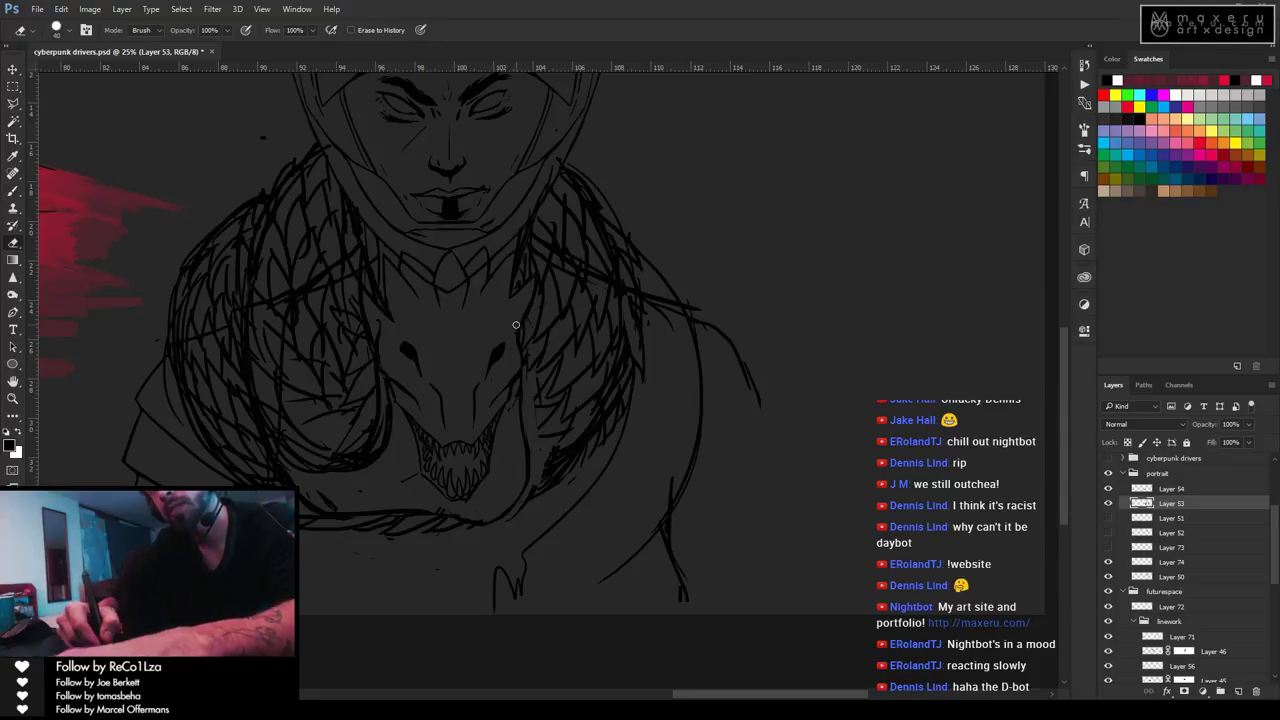
{"action": "key", "text": "b"}
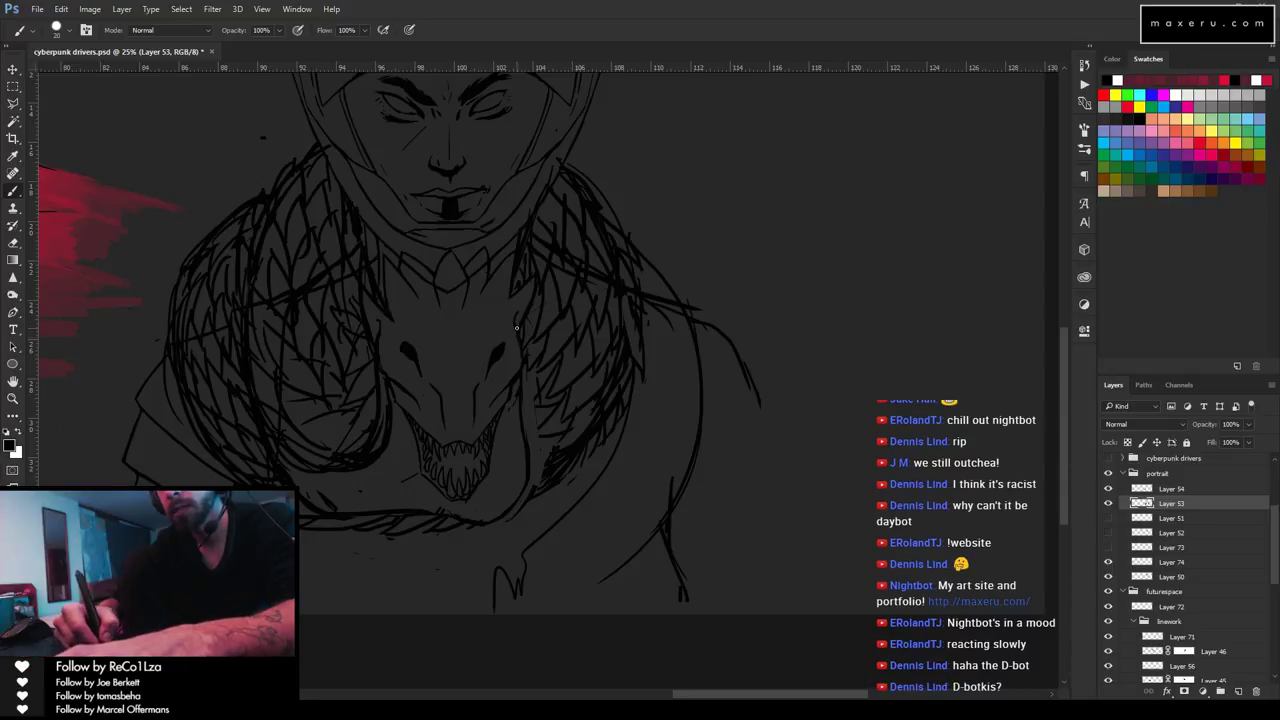
{"action": "key", "text": "e"}
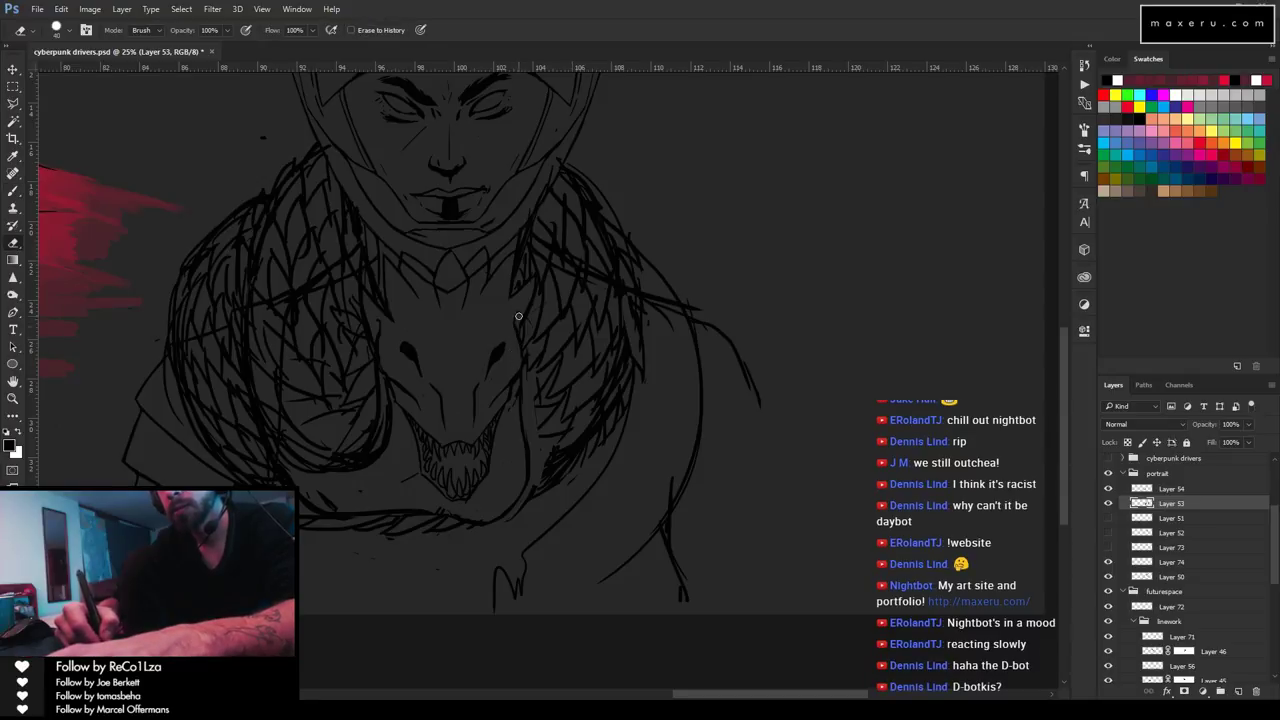
{"action": "key", "text": "b"}
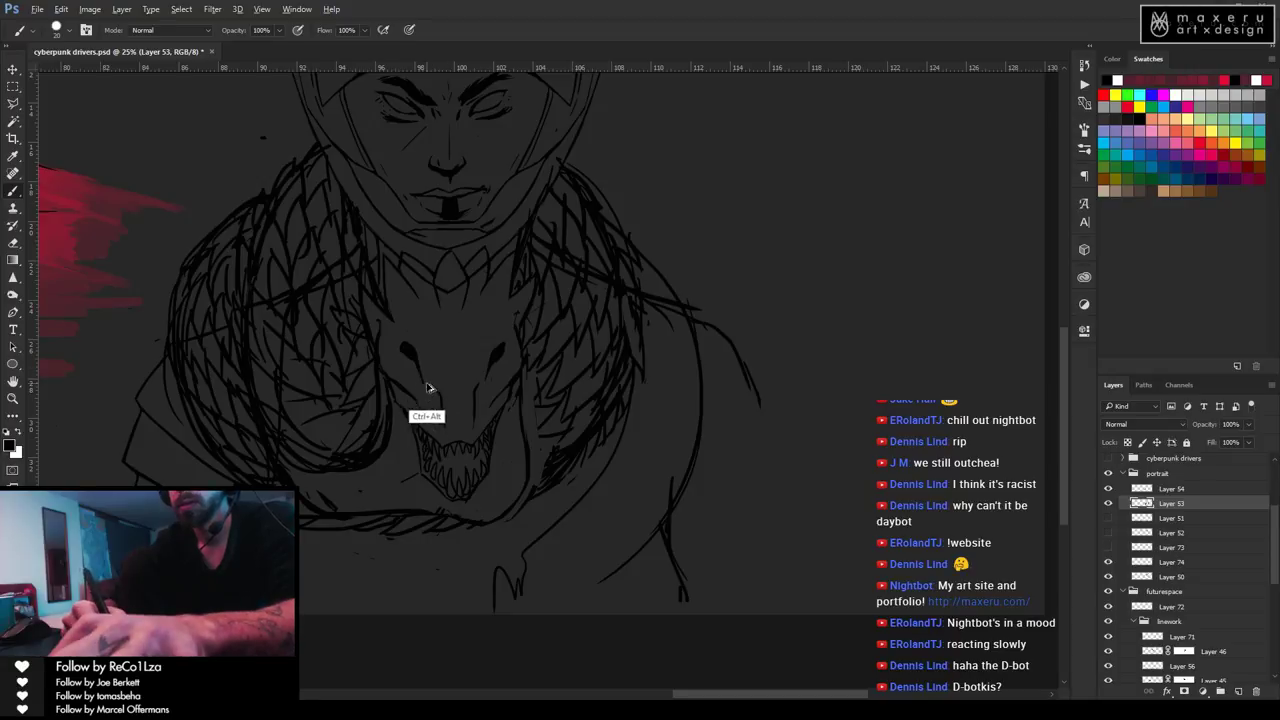
Reshape the animal's left-hand eye and the snout line running down from it with eraser and brush touch-ups.
{"action": "key", "text": "e"}
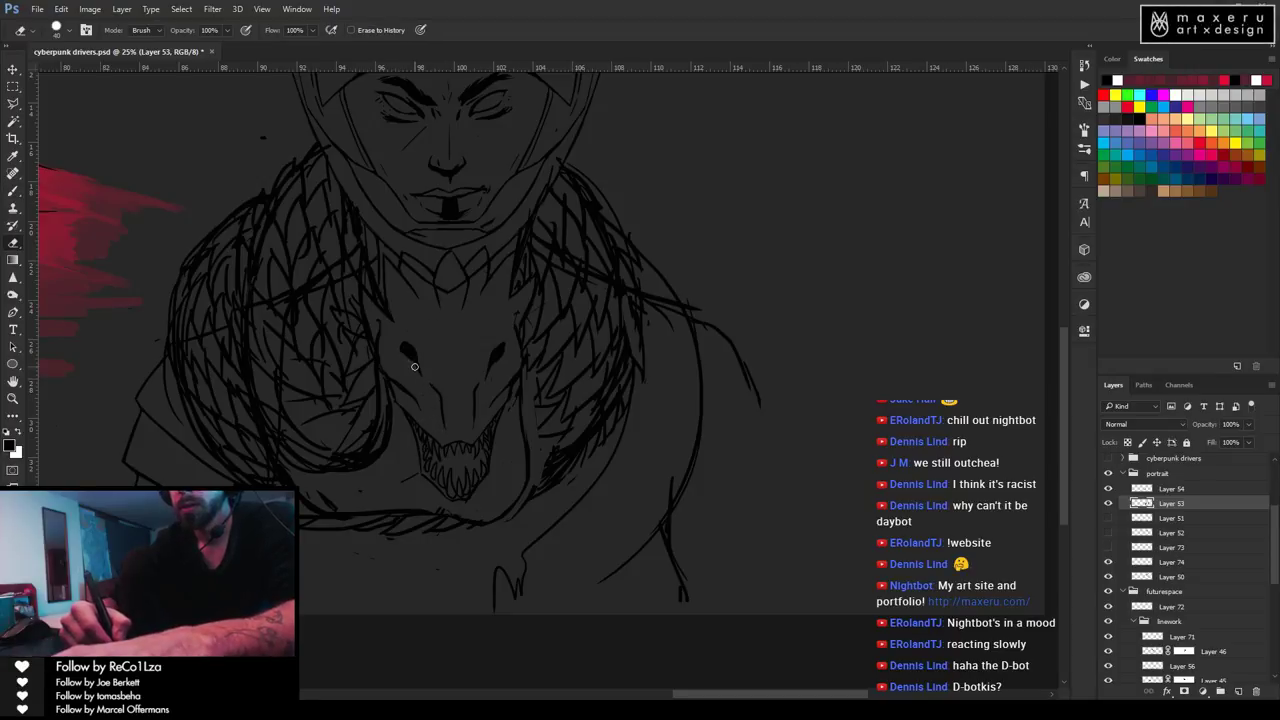
{"action": "key", "text": "b"}
{"action": "key", "text": "e"}
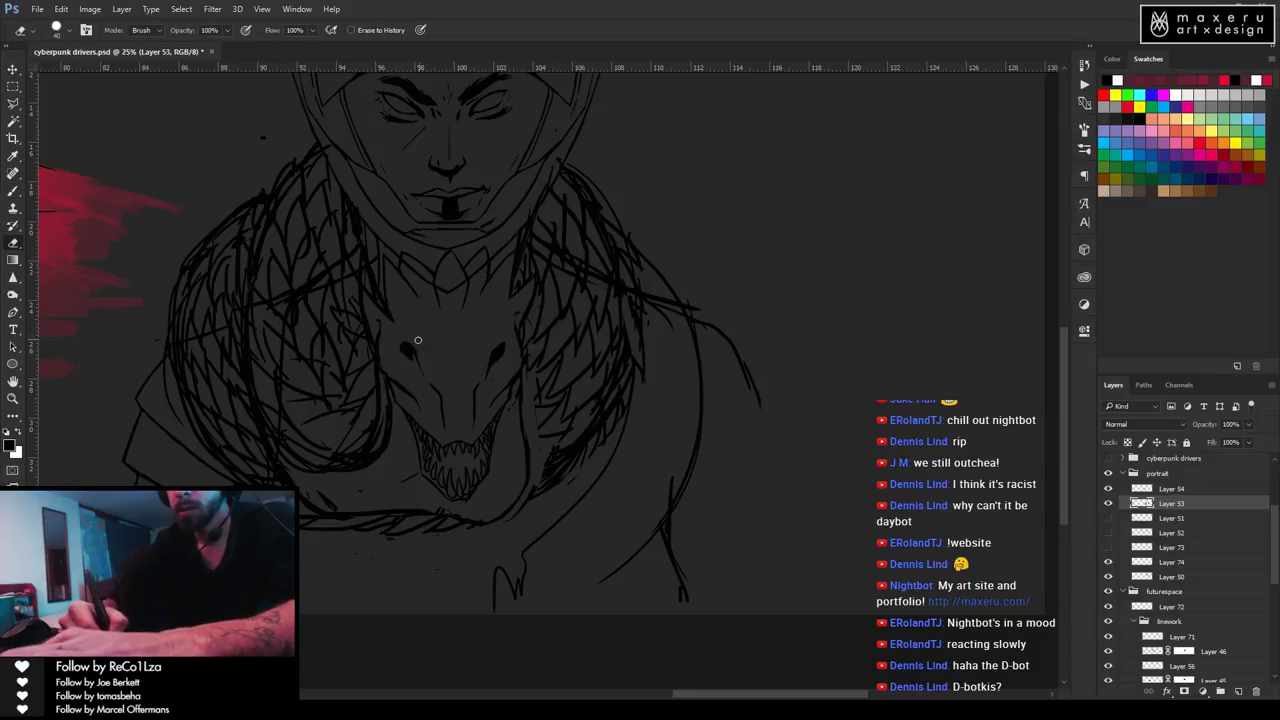
{"action": "key", "text": "b"}
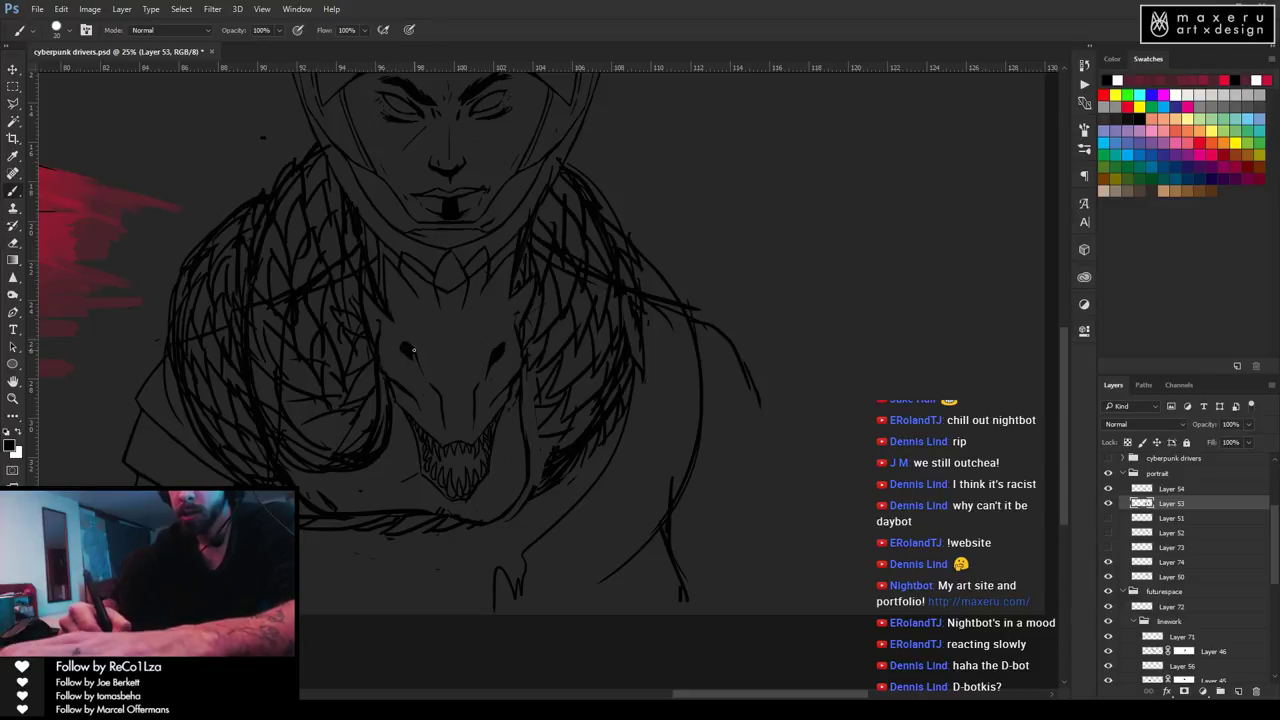
{"action": "key", "text": "e"}
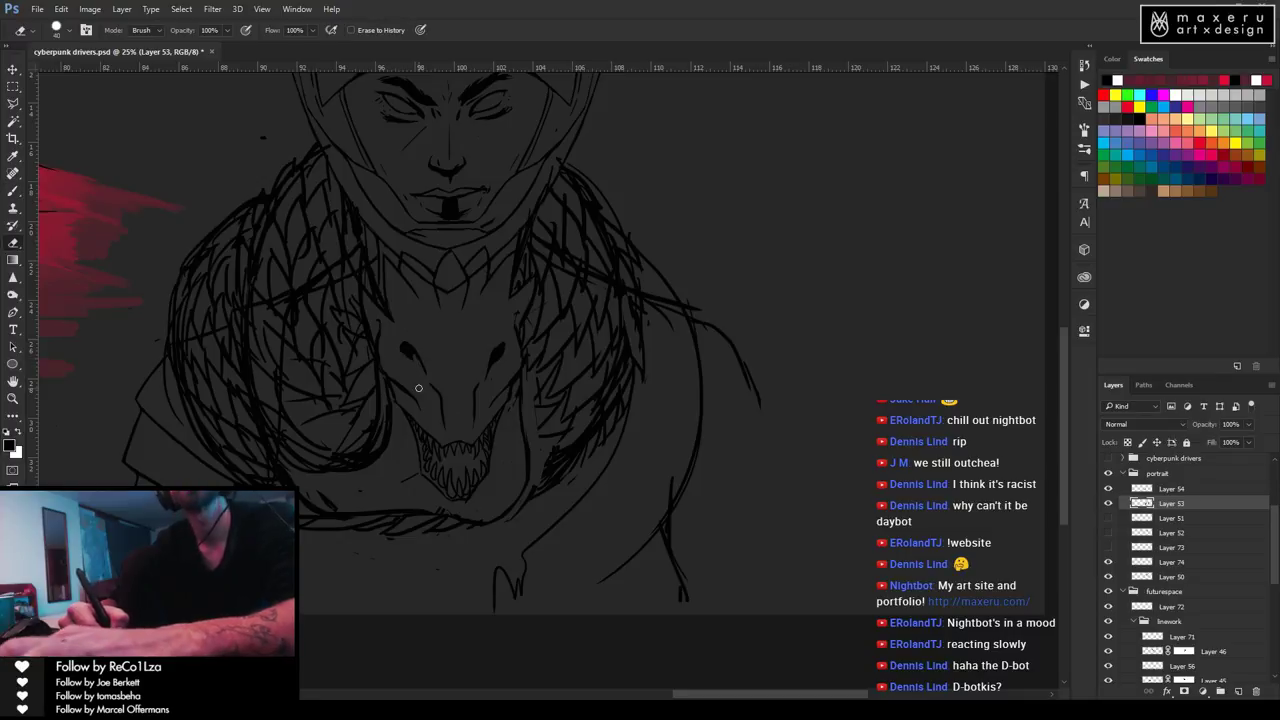
{"action": "key", "text": "b"}
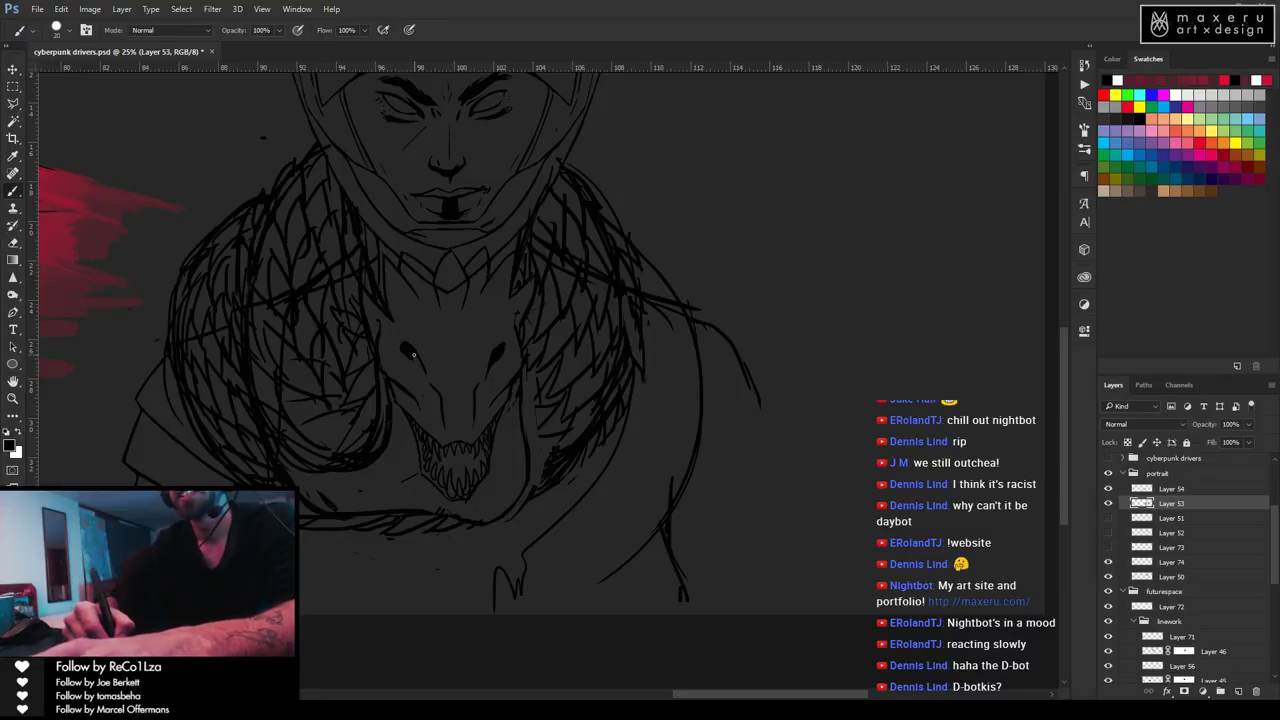
Reshape the animal's right-hand eye and the short line beneath it to match the other side.
{"action": "key", "text": "e"}
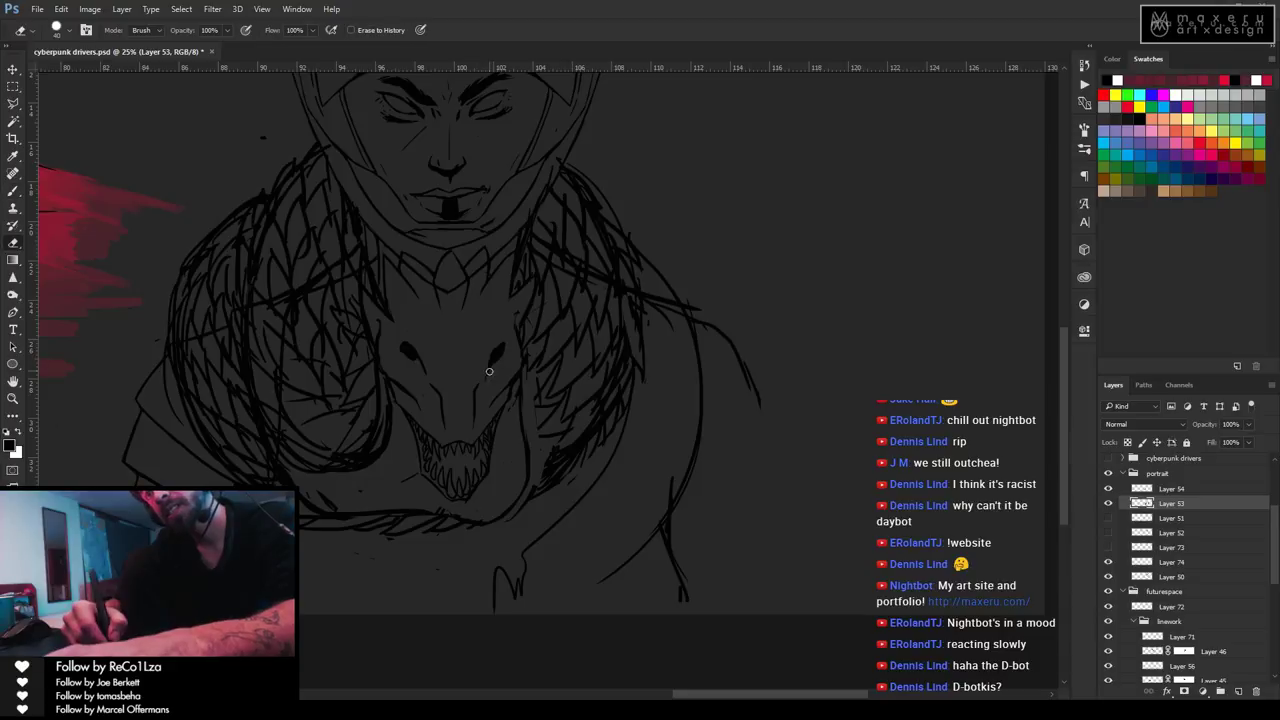
{"action": "key", "text": "b"}
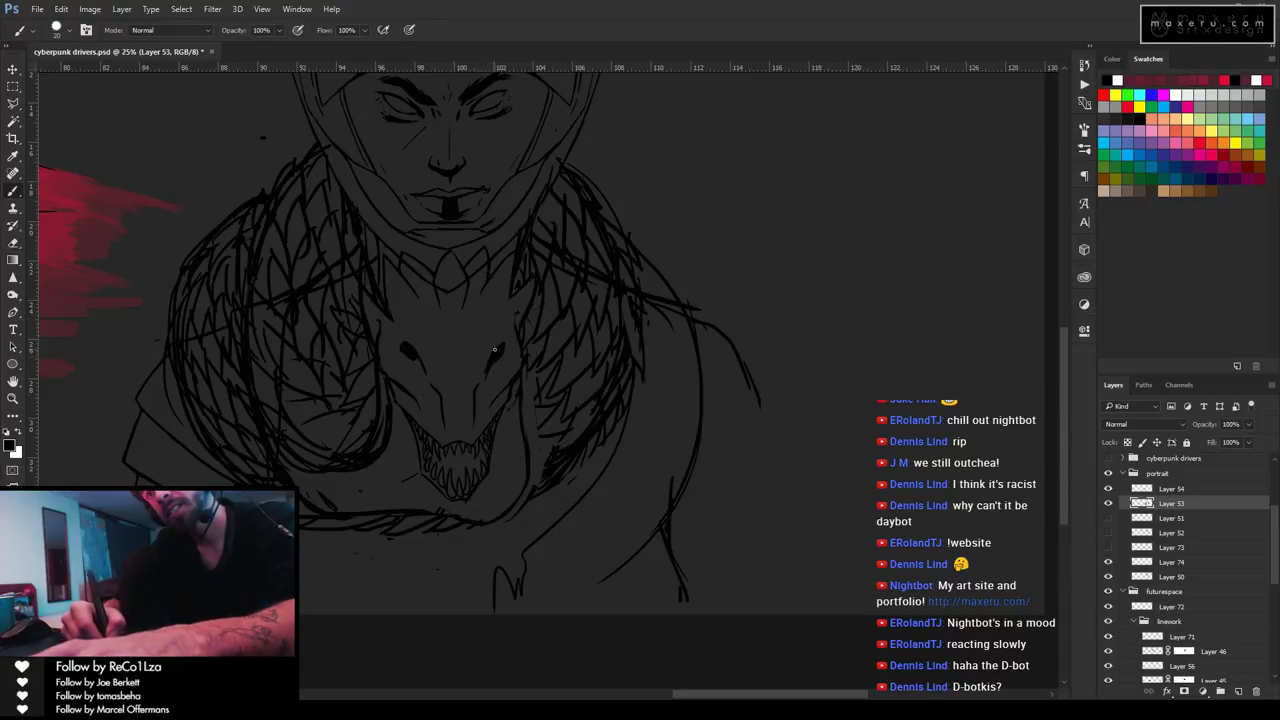
{"action": "key", "text": "e"}
{"action": "key", "text": "b"}
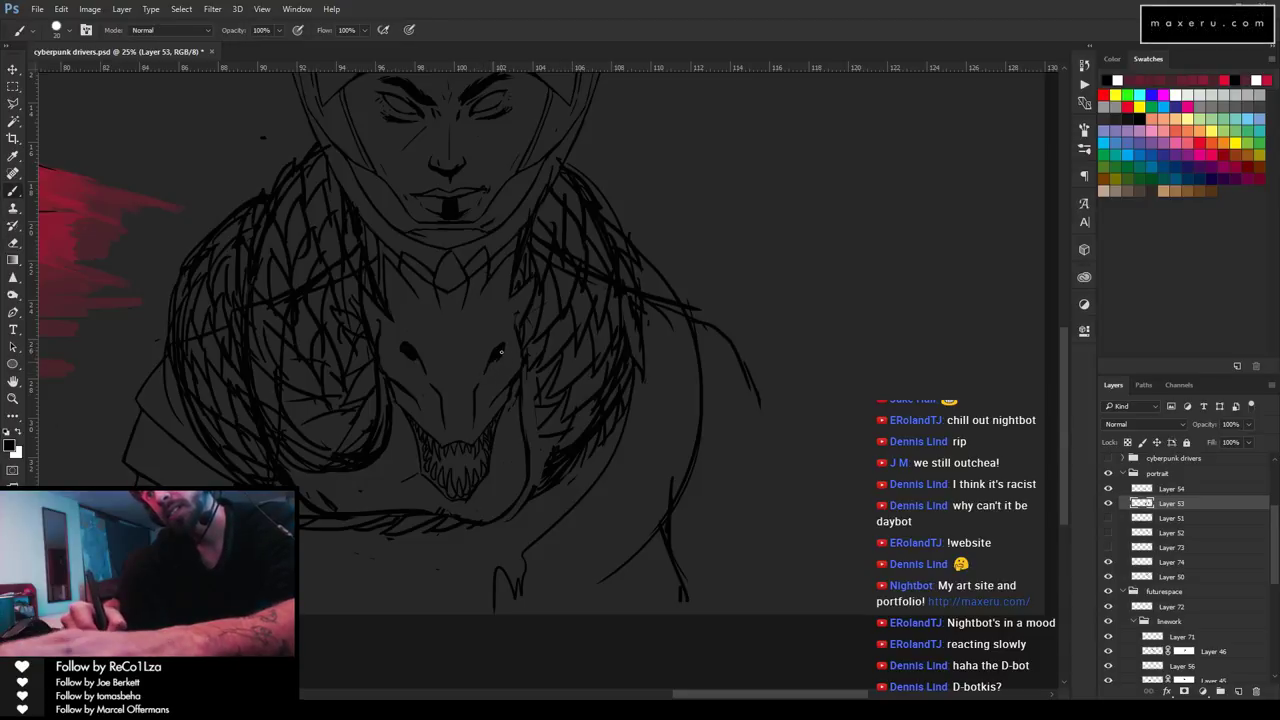
Save the document again with the whole canvas in view.
{"action": "key", "text": "z"}
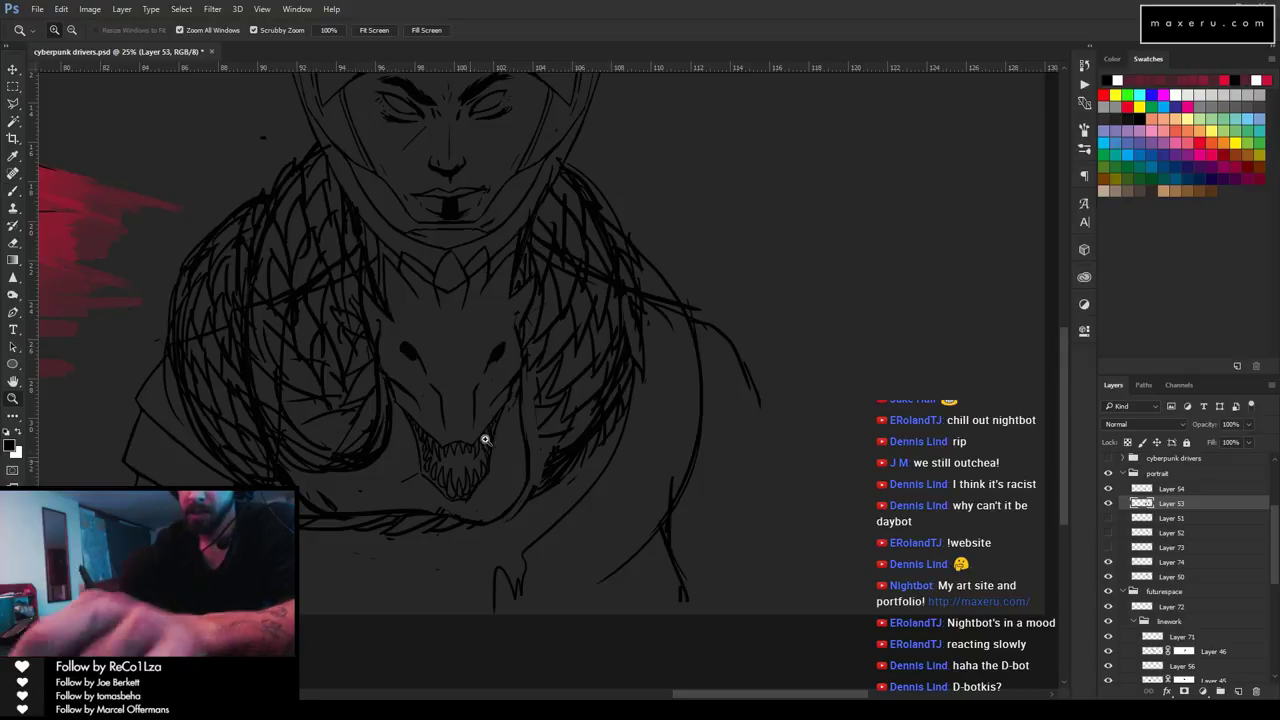
{"action": "key", "text": "ctrl+minus"}
{"action": "key", "text": "ctrl+minus"}
{"action": "key", "text": "ctrl+minus"}
{"action": "key", "text": "ctrl+s"}
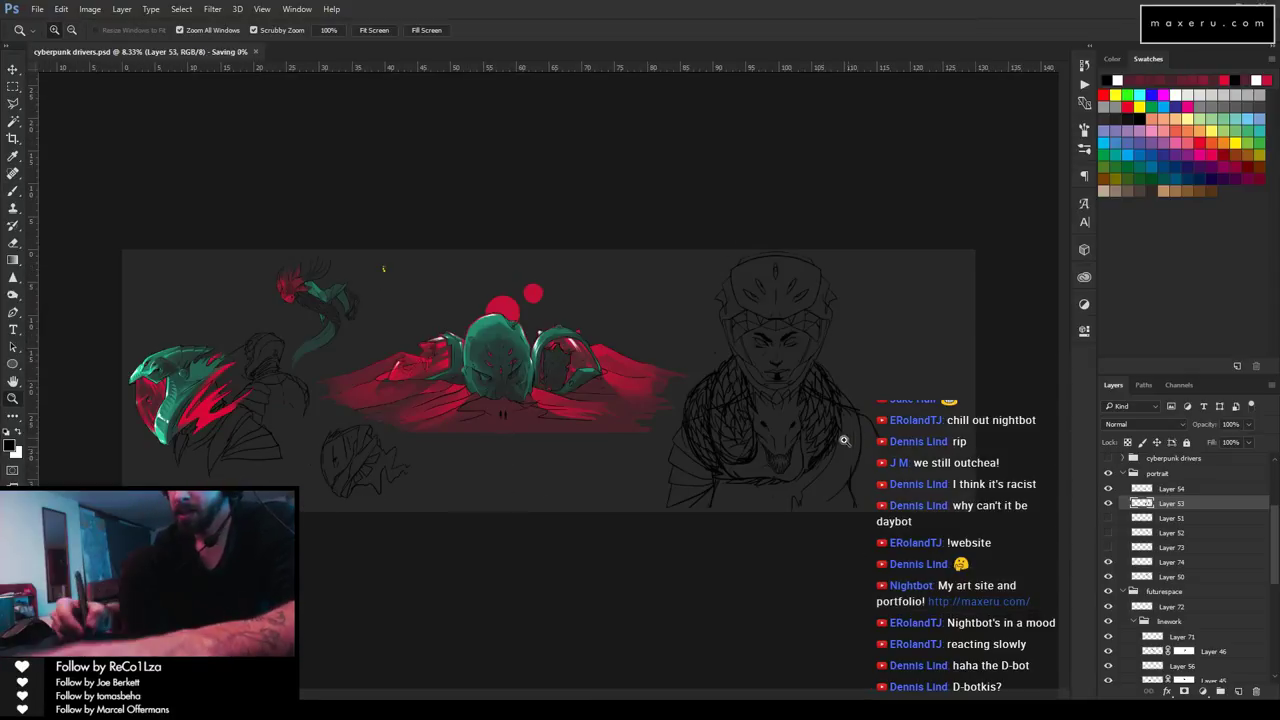
Draw an outer contour around the toothed lower jaw, running from both cheeks down to the chin with small angular points.
{"action": "left_click", "coordinate": [803, 455]}
{"action": "left_click", "coordinate": [243, 375]}
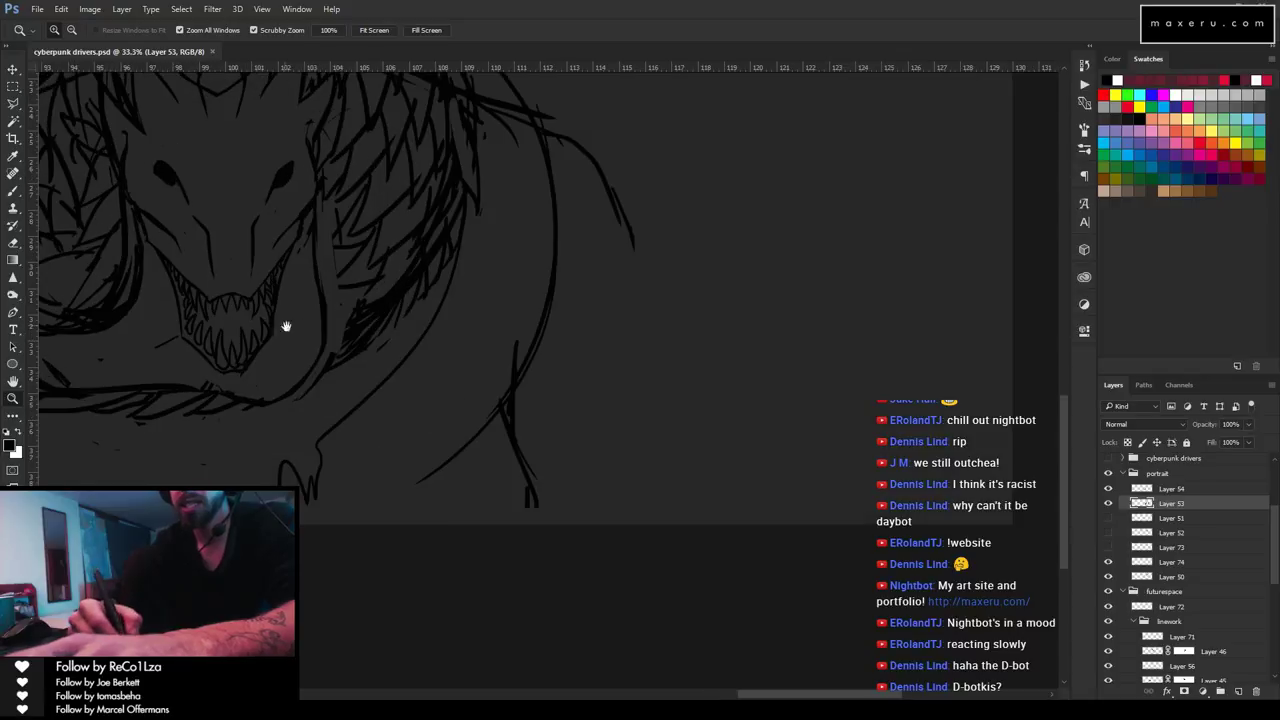
{"action": "left_click_drag", "start_coordinate": [283, 323], "coordinate": [394, 429]}
{"action": "key", "text": "b"}
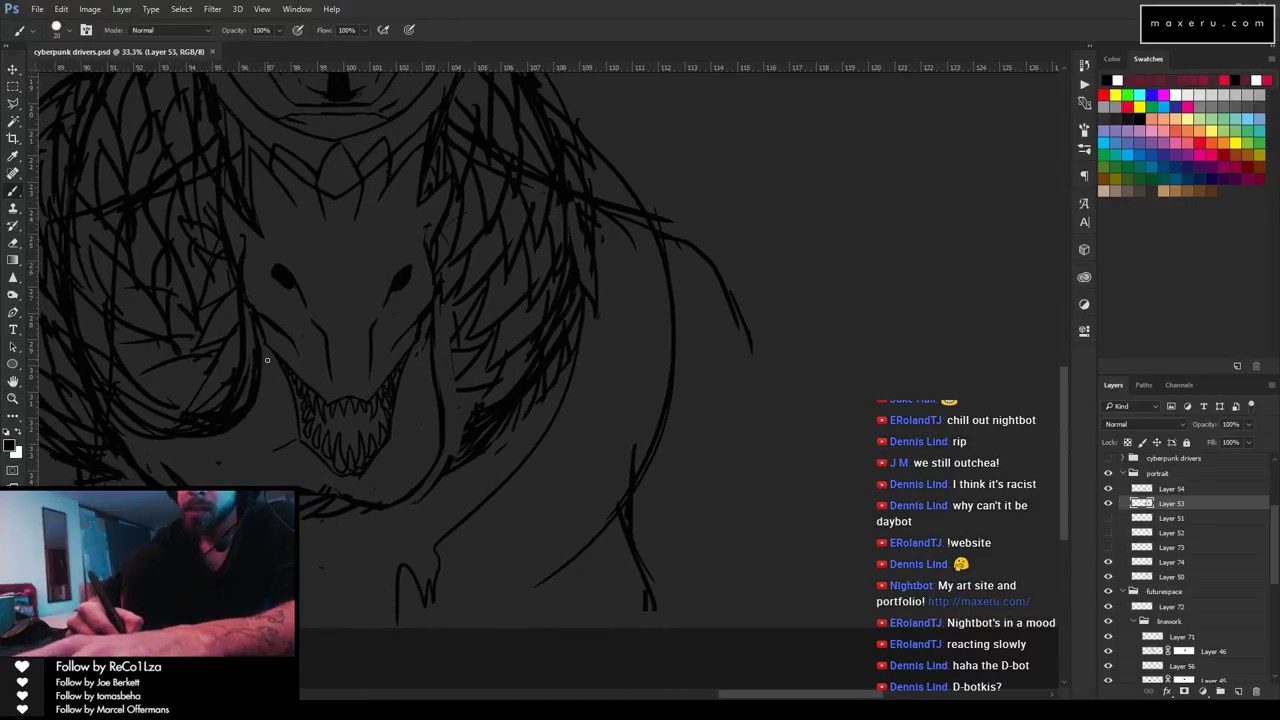
{"action": "left_click_drag", "start_coordinate": [260, 337], "coordinate": [292, 431]}
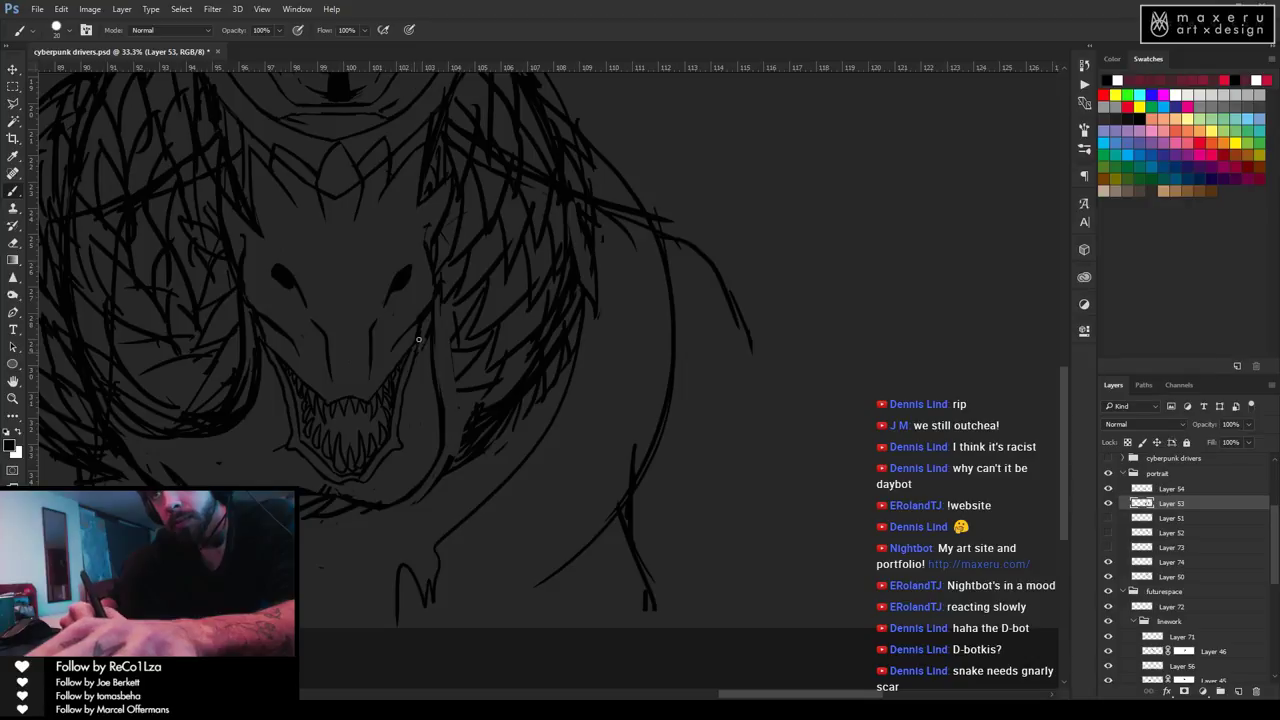
Draw a diagonal scar line across the animal's snout up past the right-hand eye and letter "GNARLY SCAR" along it.
{"action": "mouse_move", "coordinate": [380, 247]}
{"action": "left_mouse_down"}
{"action": "mouse_move", "coordinate": [430, 357]}
{"action": "mouse_move", "coordinate": [449, 371]}
{"action": "mouse_move", "coordinate": [471, 323]}
{"action": "mouse_move", "coordinate": [490, 329]}
{"action": "left_mouse_up"}
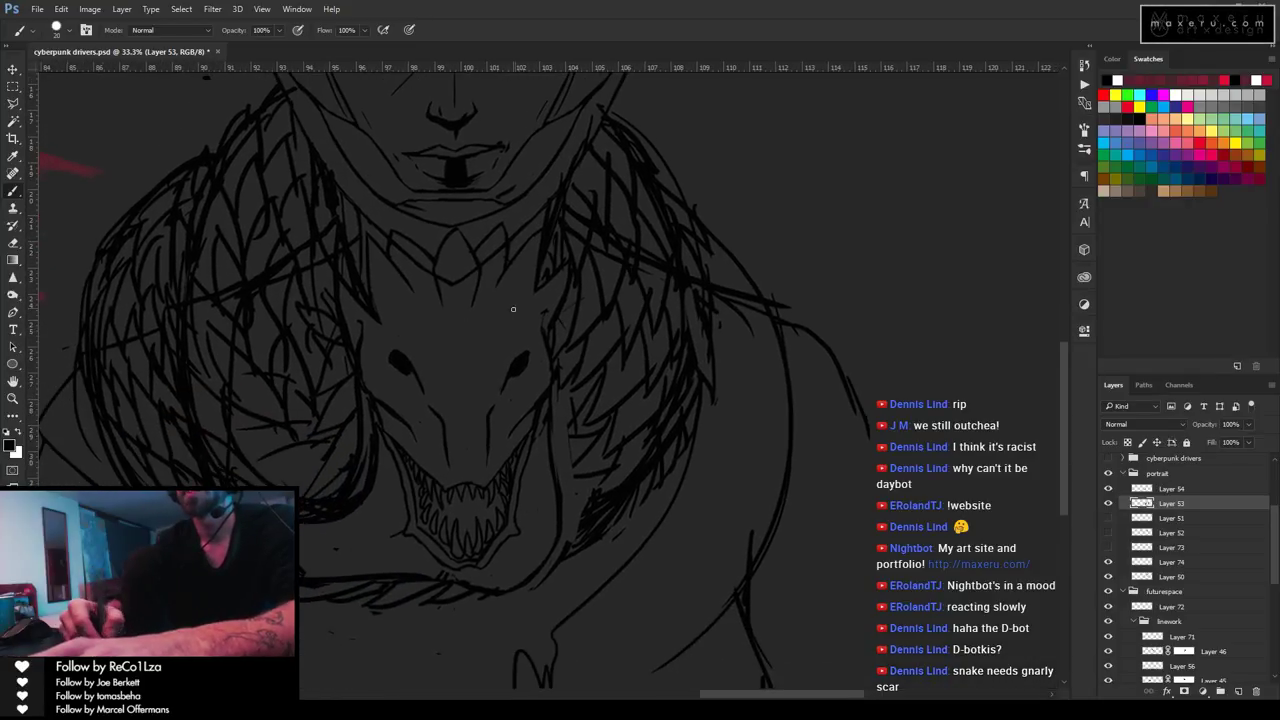
{"action": "mouse_move", "coordinate": [440, 425]}
{"action": "left_mouse_down"}
{"action": "mouse_move", "coordinate": [410, 448]}
{"action": "mouse_move", "coordinate": [496, 364]}
{"action": "mouse_move", "coordinate": [530, 300]}
{"action": "left_mouse_up"}
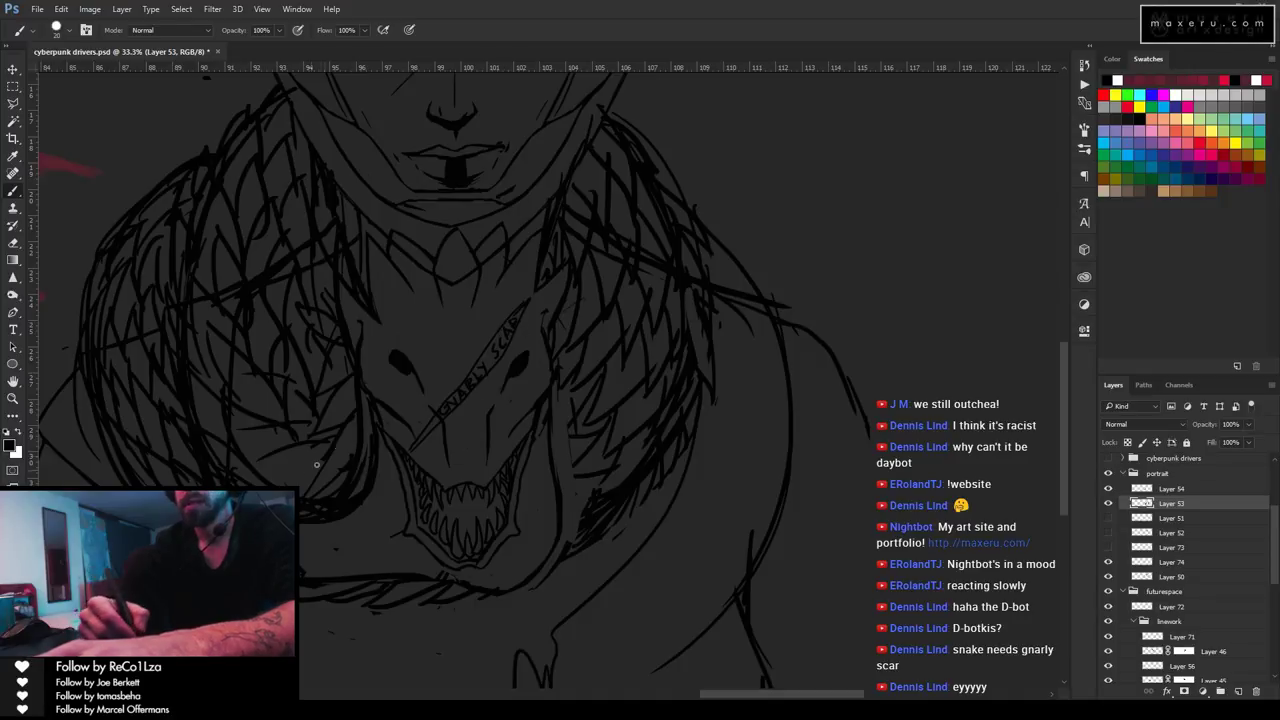
{"action": "left_click_drag", "start_coordinate": [386, 363], "coordinate": [500, 400]}
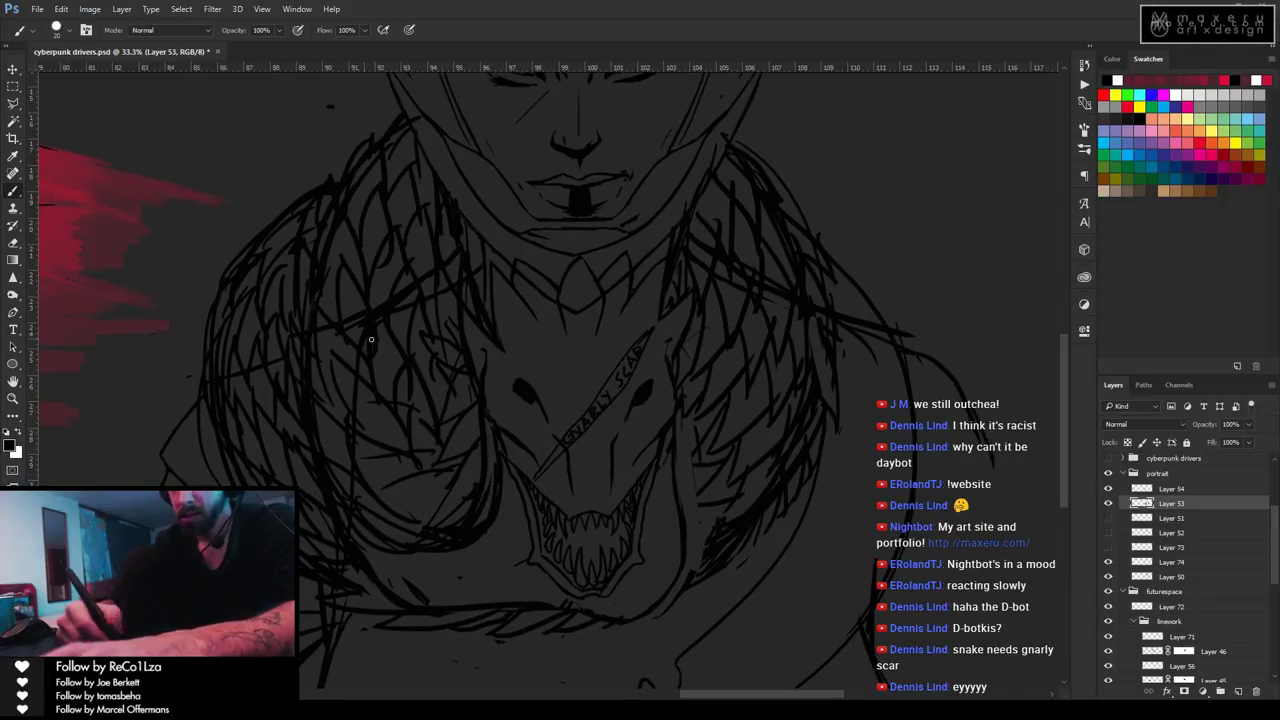
Clean up the collar's lower edge line just beneath the animal's chin on Layer 53, alternating between erasing and redrawing.
{"action": "left_click_drag", "start_coordinate": [559, 398], "coordinate": [434, 386]}
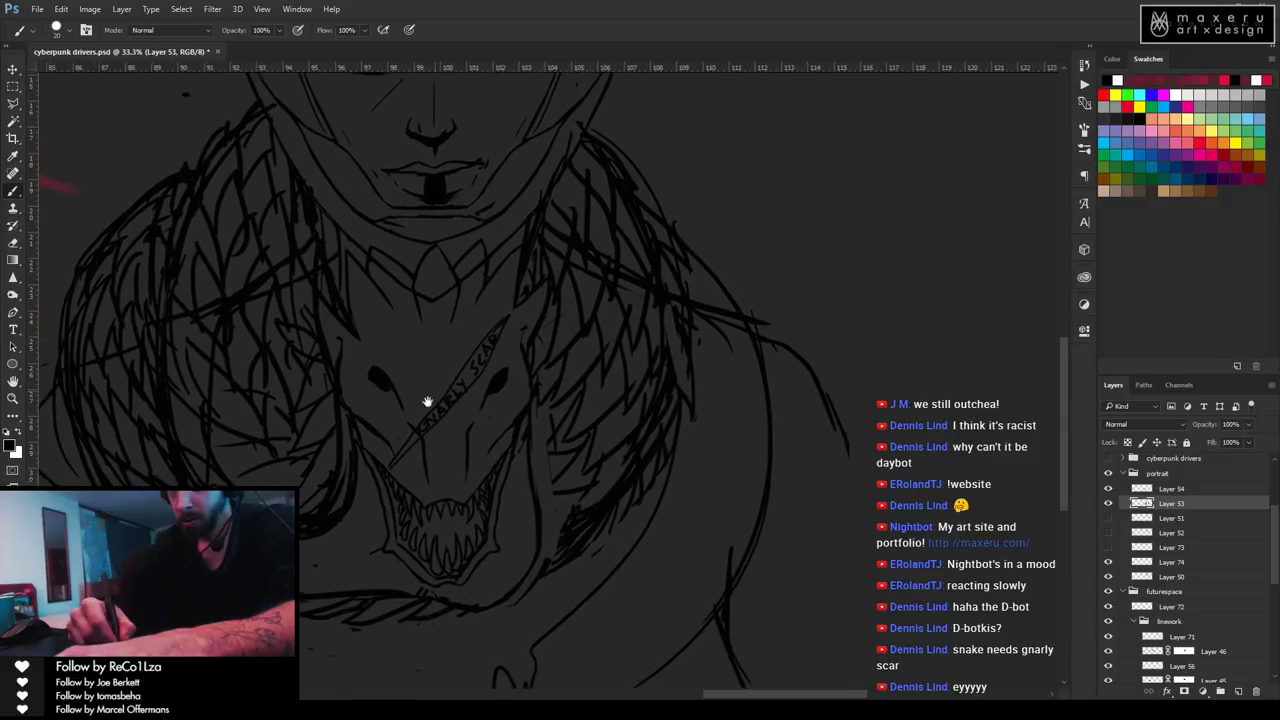
{"action": "key", "text": "e"}
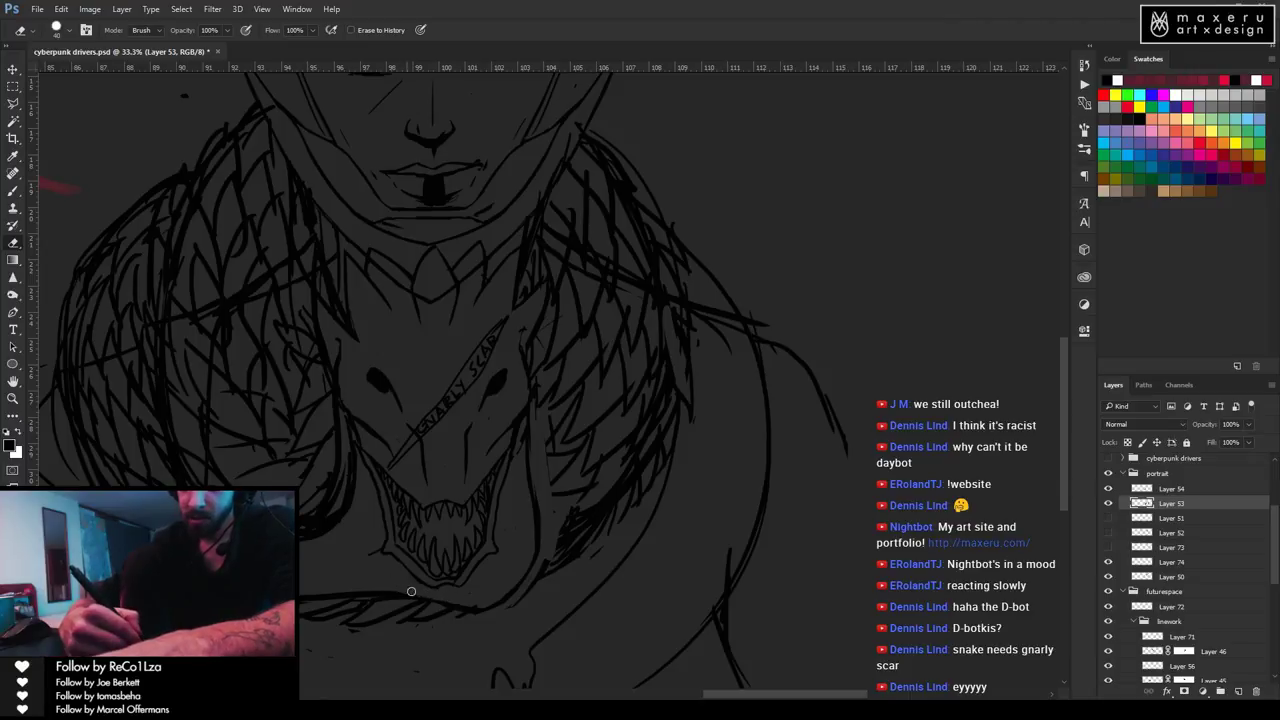
{"action": "key", "text": "b"}
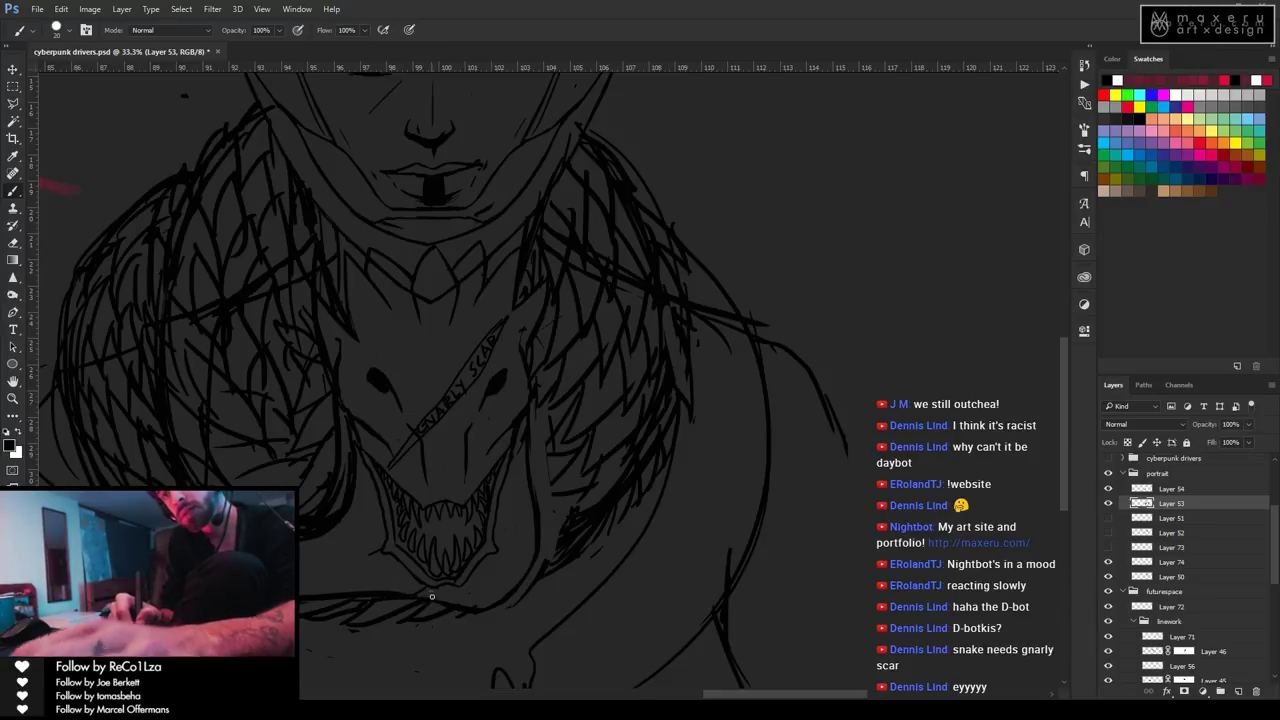
{"action": "key", "text": "e"}
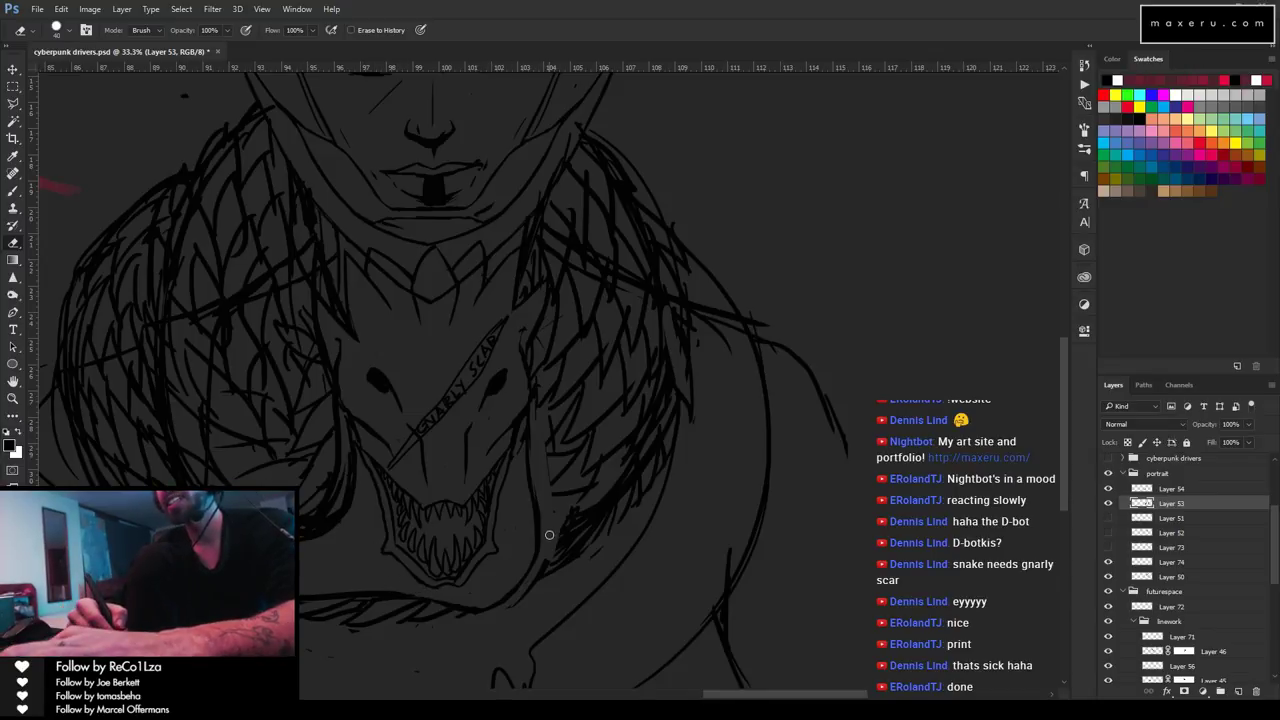
Rework the feather lines in the middle of the collar's left-hand side with alternating eraser and brush strokes.
{"action": "mouse_move", "coordinate": [557, 434]}
{"action": "left_mouse_down"}
{"action": "mouse_move", "coordinate": [777, 494]}
{"action": "mouse_move", "coordinate": [623, 280]}
{"action": "mouse_move", "coordinate": [617, 561]}
{"action": "mouse_move", "coordinate": [843, 500]}
{"action": "mouse_move", "coordinate": [790, 510]}
{"action": "left_mouse_up"}
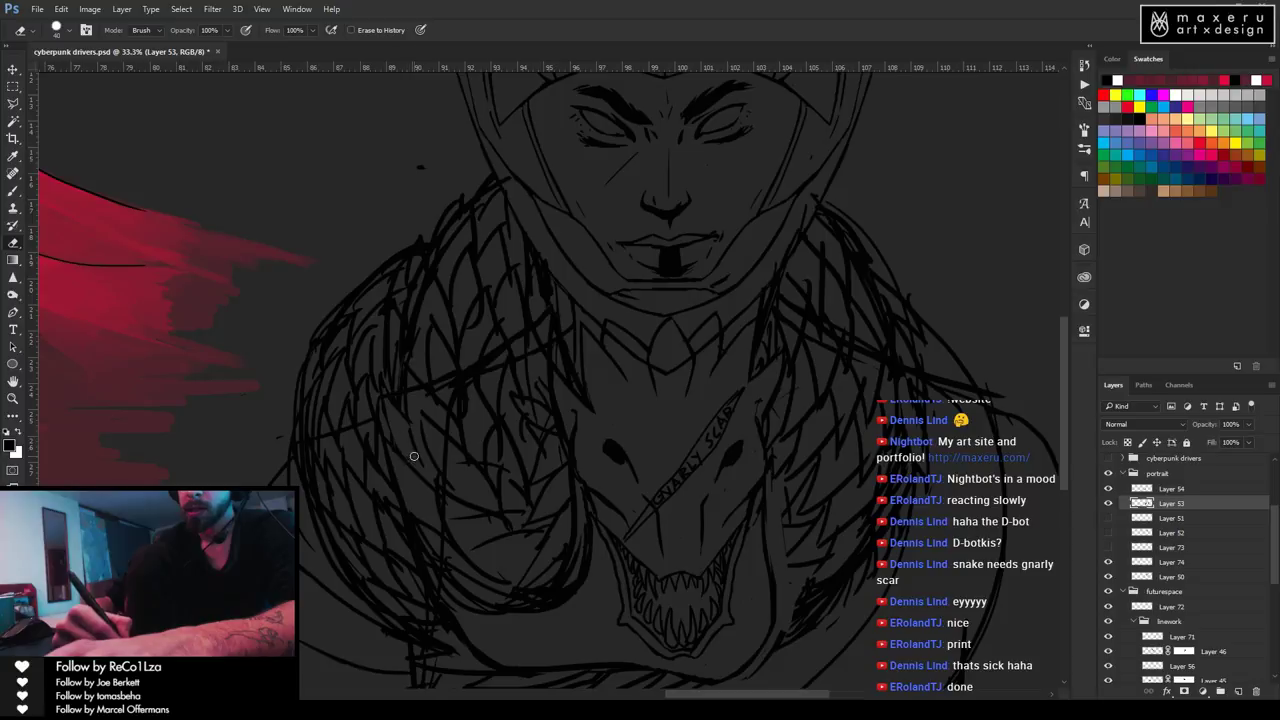
{"action": "key", "text": "b"}
{"action": "key", "text": "e"}
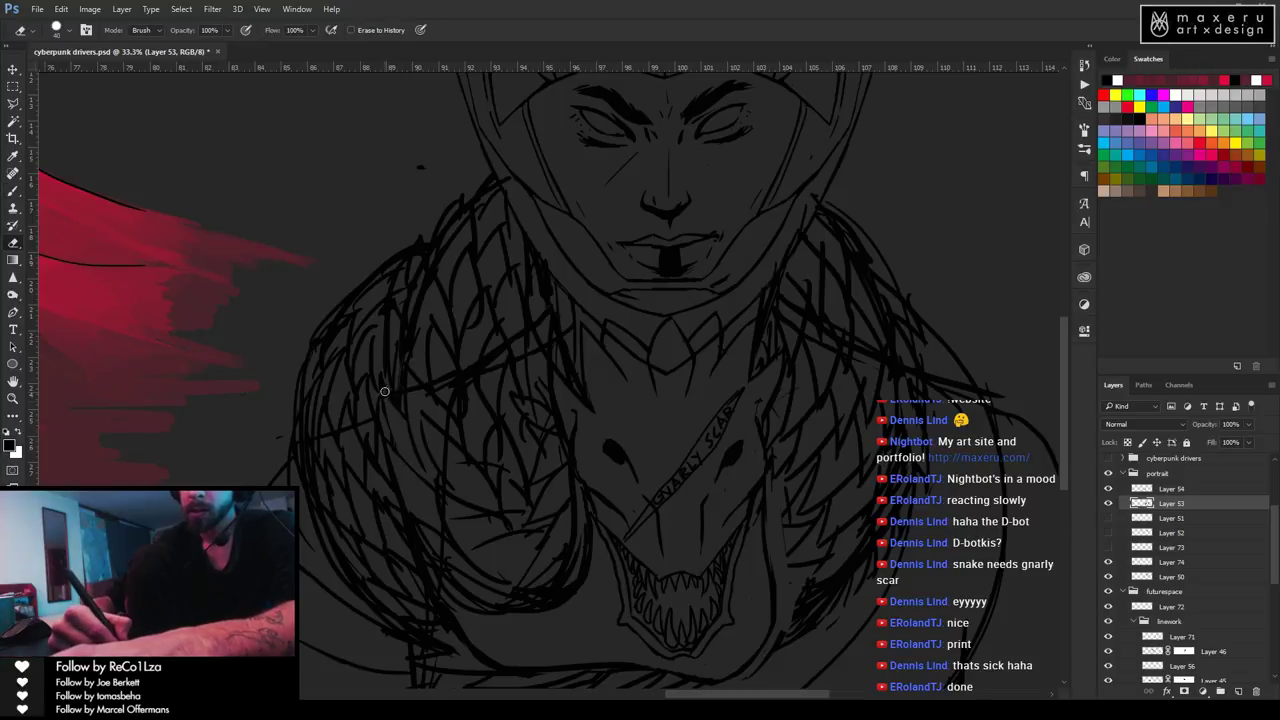
{"action": "key", "text": "b"}
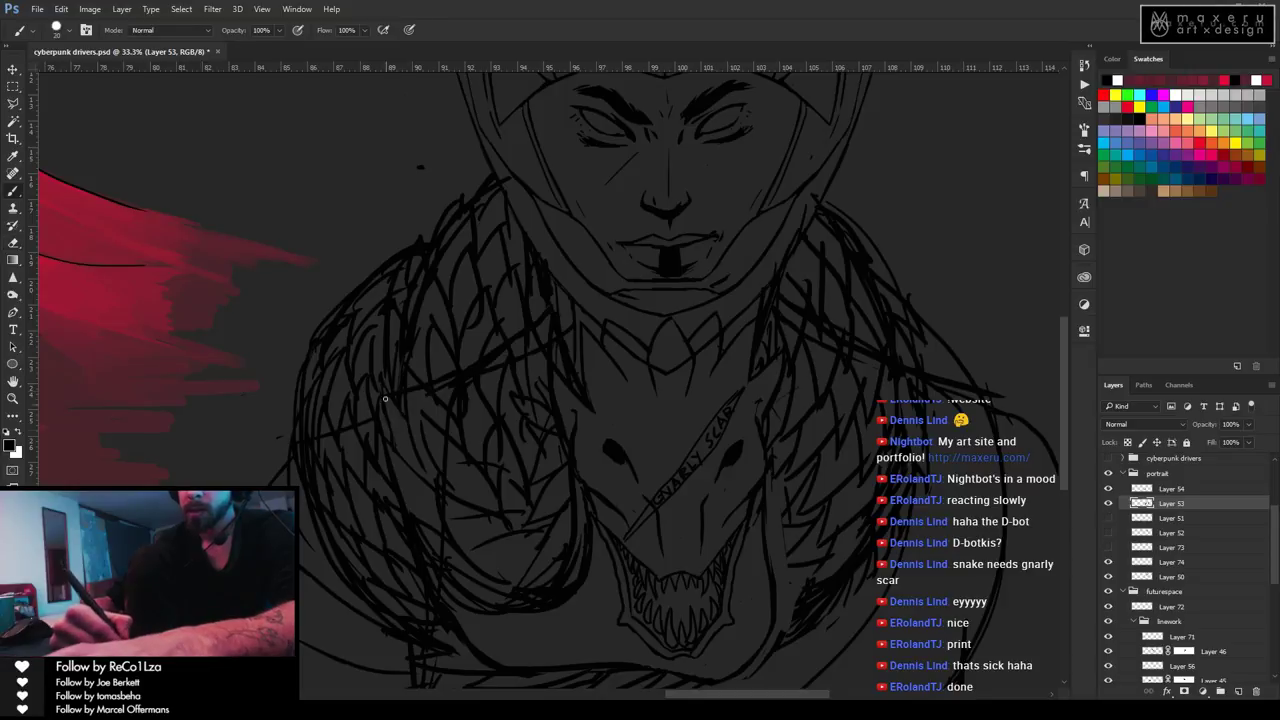
{"action": "key", "text": "e"}
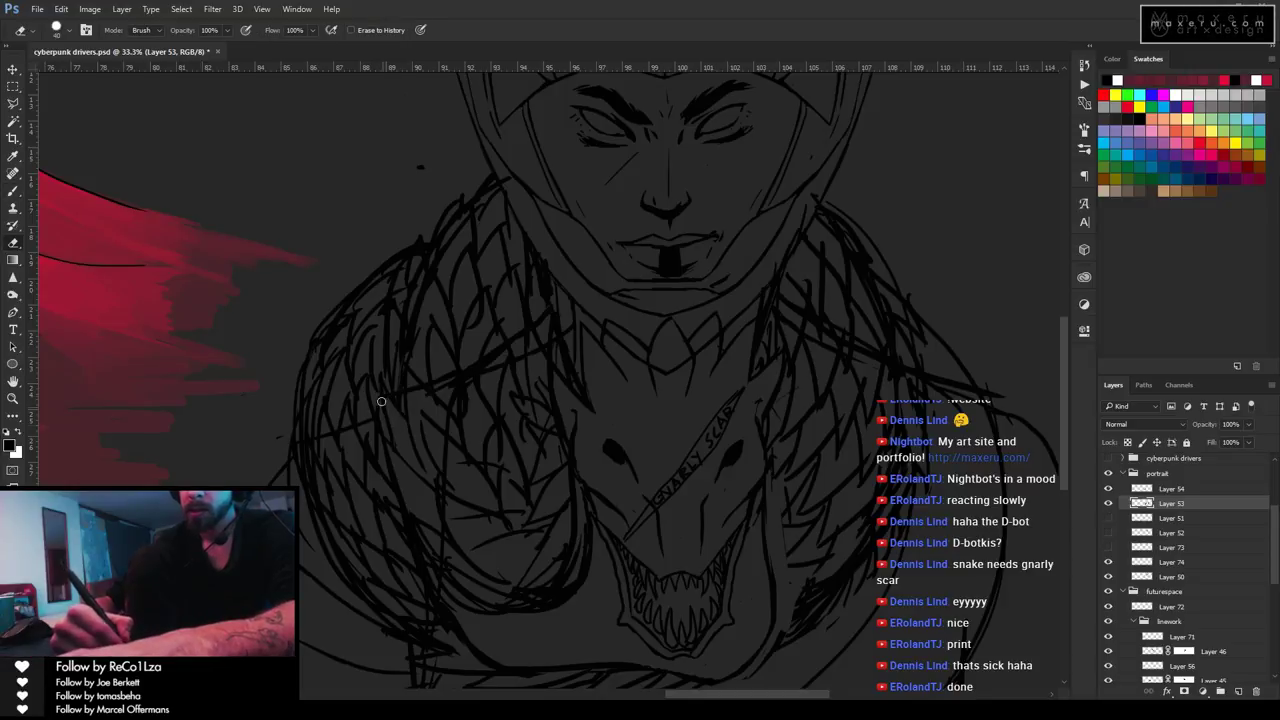
{"action": "key", "text": "b"}
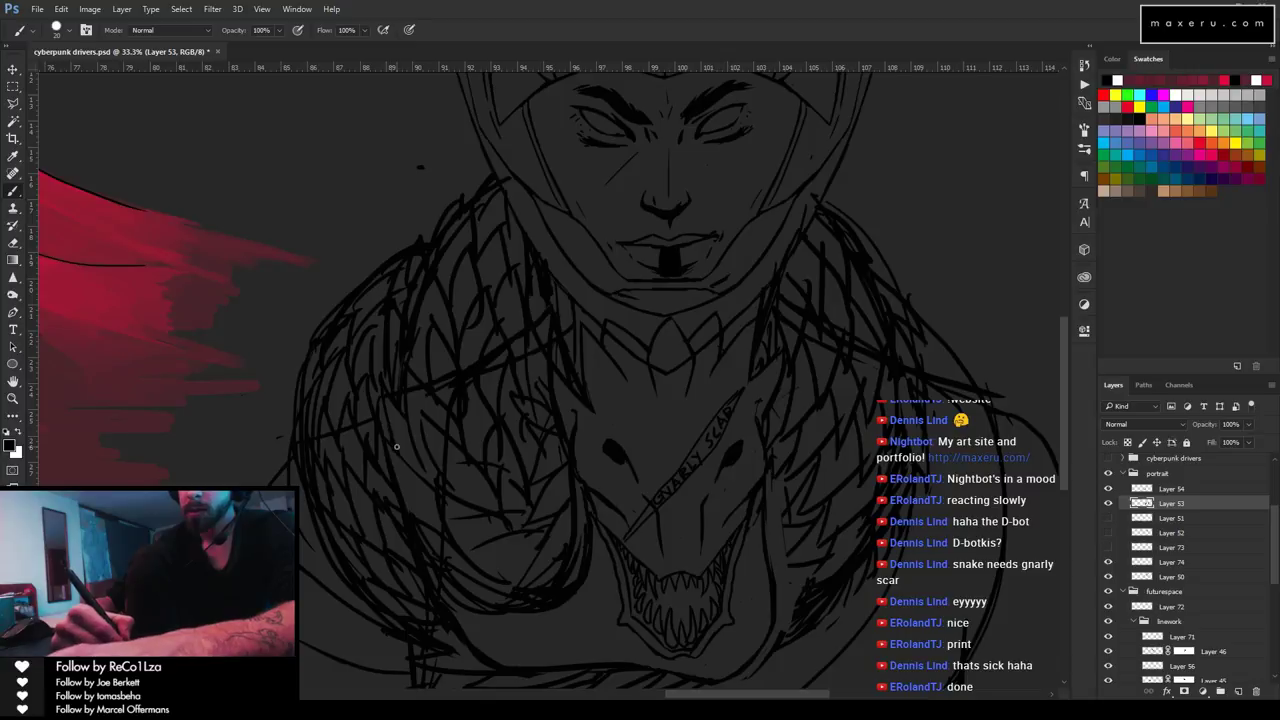
{"action": "key", "text": "e"}
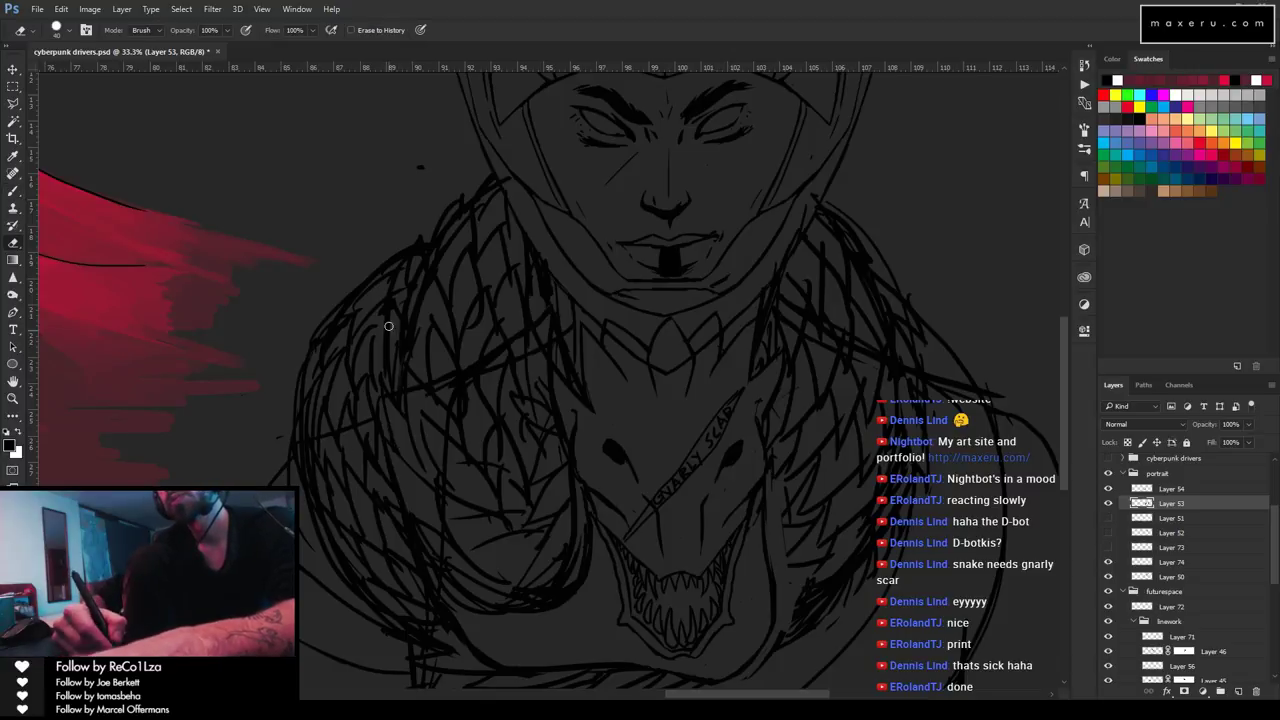
Thin the heavy feather lines on the upper left-hand shoulder and redraw them as long, clean feather edges.
{"action": "mouse_move", "coordinate": [413, 298]}
{"action": "left_mouse_down"}
{"action": "mouse_move", "coordinate": [410, 339]}
{"action": "mouse_move", "coordinate": [426, 271]}
{"action": "mouse_move", "coordinate": [440, 315]}
{"action": "mouse_move", "coordinate": [410, 305]}
{"action": "left_mouse_up"}
{"action": "key", "text": "b"}
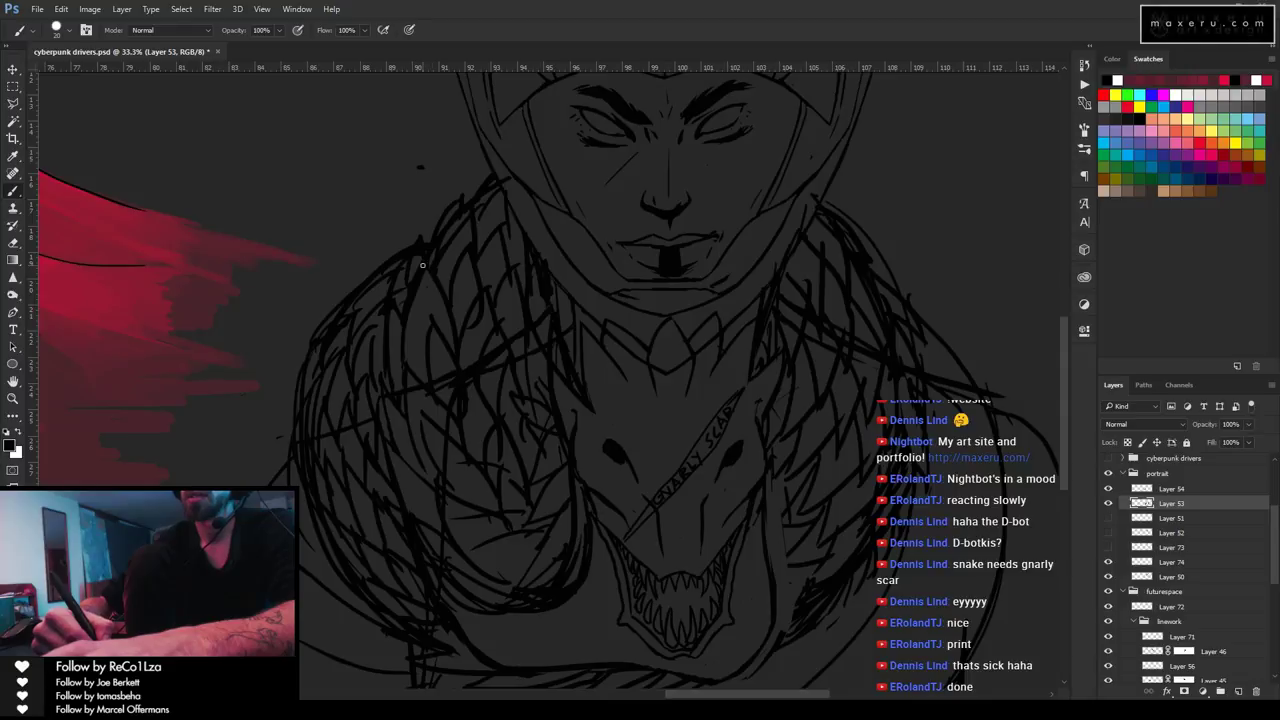
{"action": "key", "text": "e"}
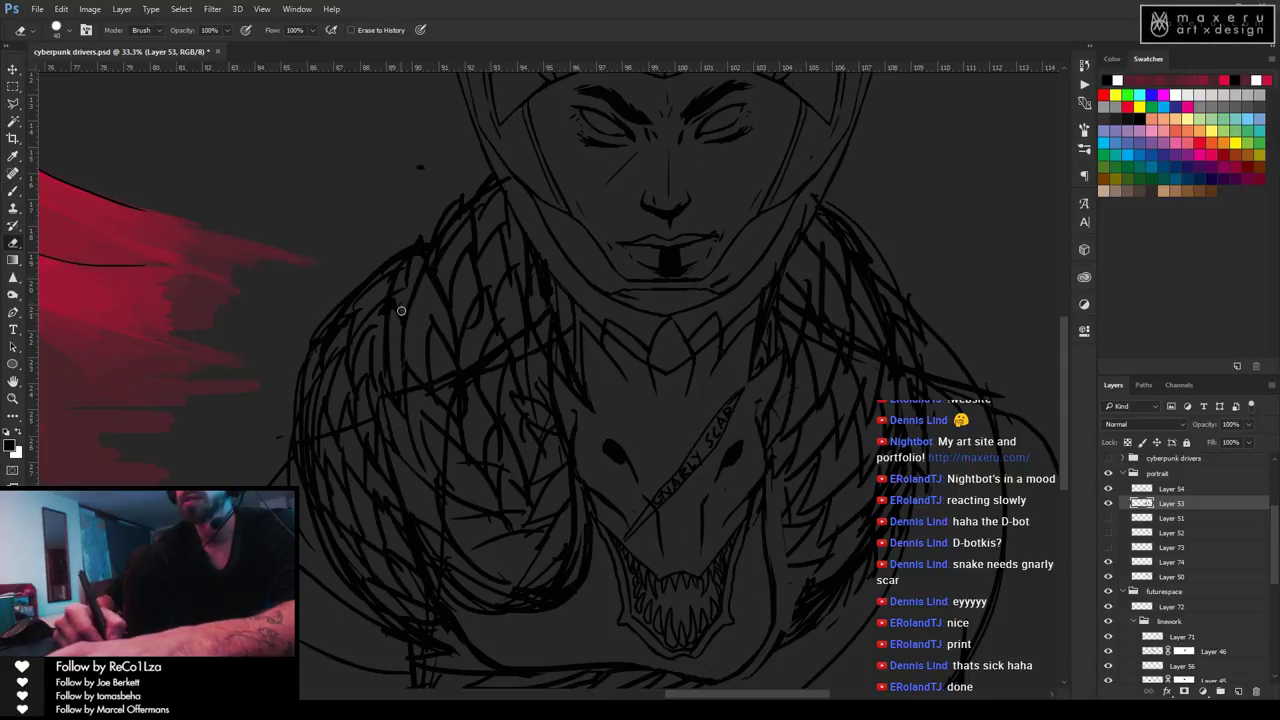
{"action": "key", "text": "b"}
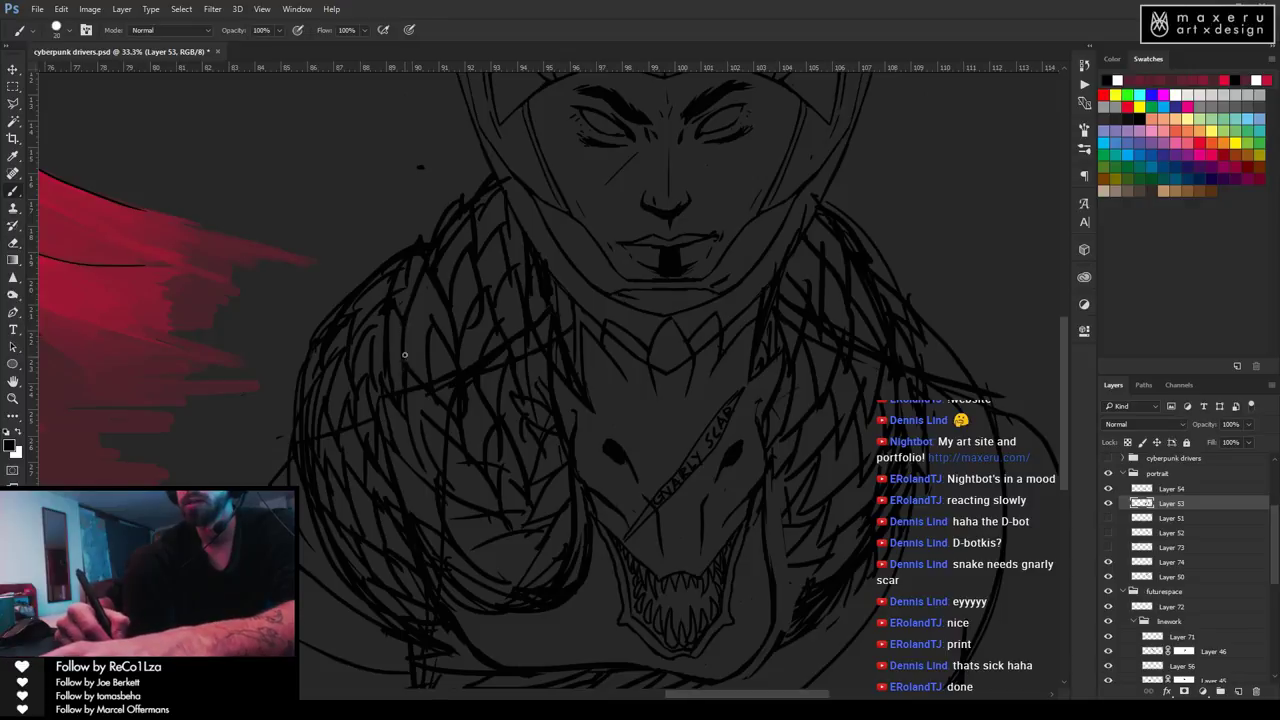
{"action": "key", "text": "e"}
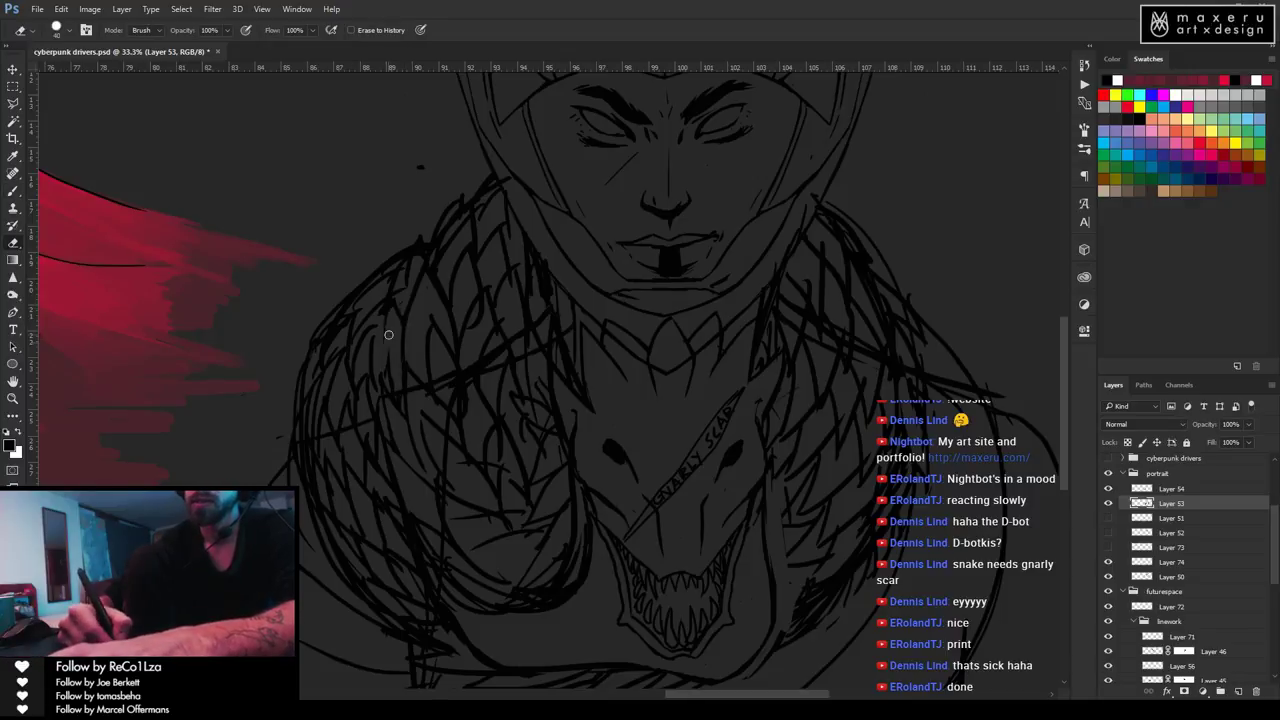
{"action": "key", "text": "b"}
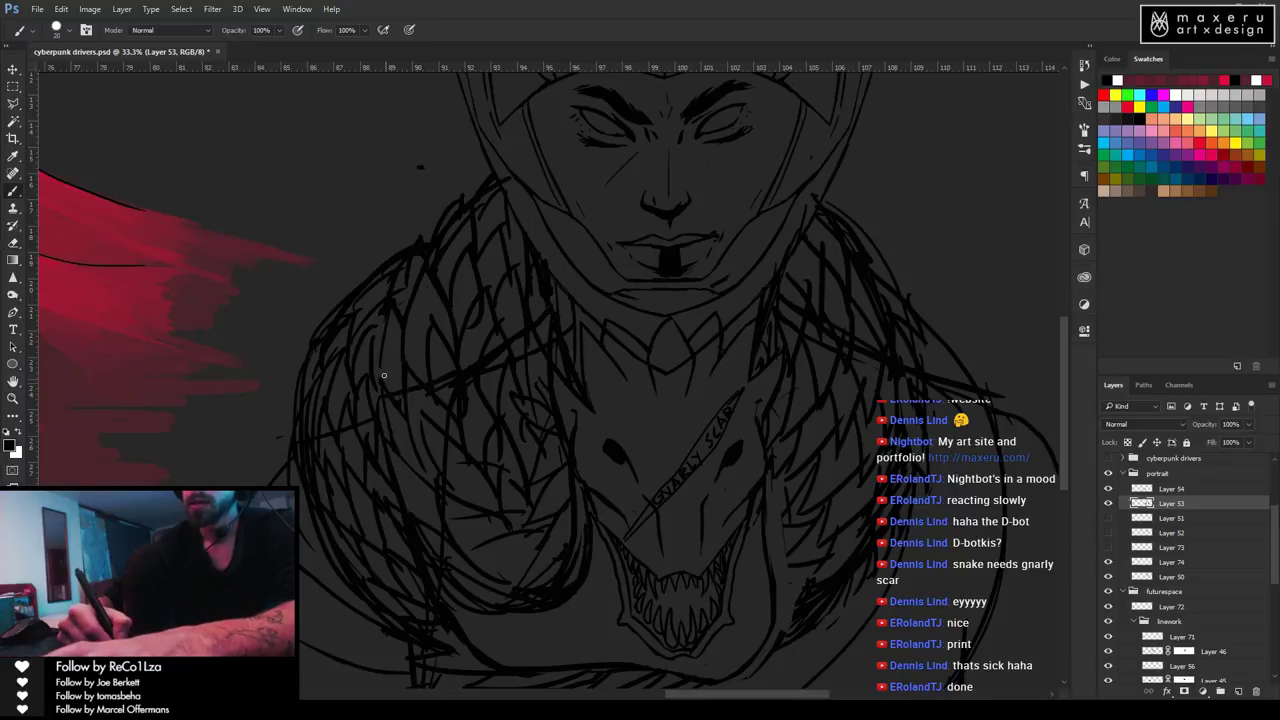
{"action": "key", "text": "e"}
{"action": "key", "text": "b"}
{"action": "key", "text": "e"}
{"action": "key", "text": "b"}
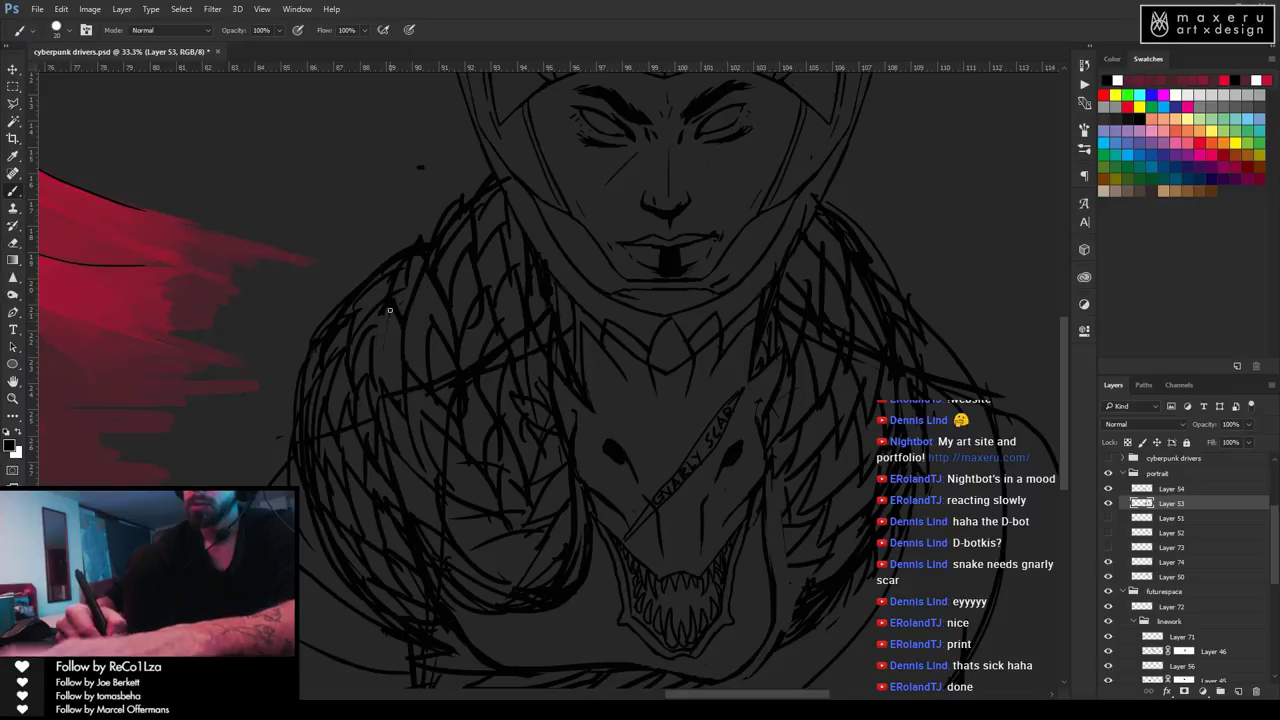
Set the eraser size to 25, clear the cluttered strokes inside the left-hand shoulder, and sketch a pointed feather there.
{"action": "key", "text": "e"}
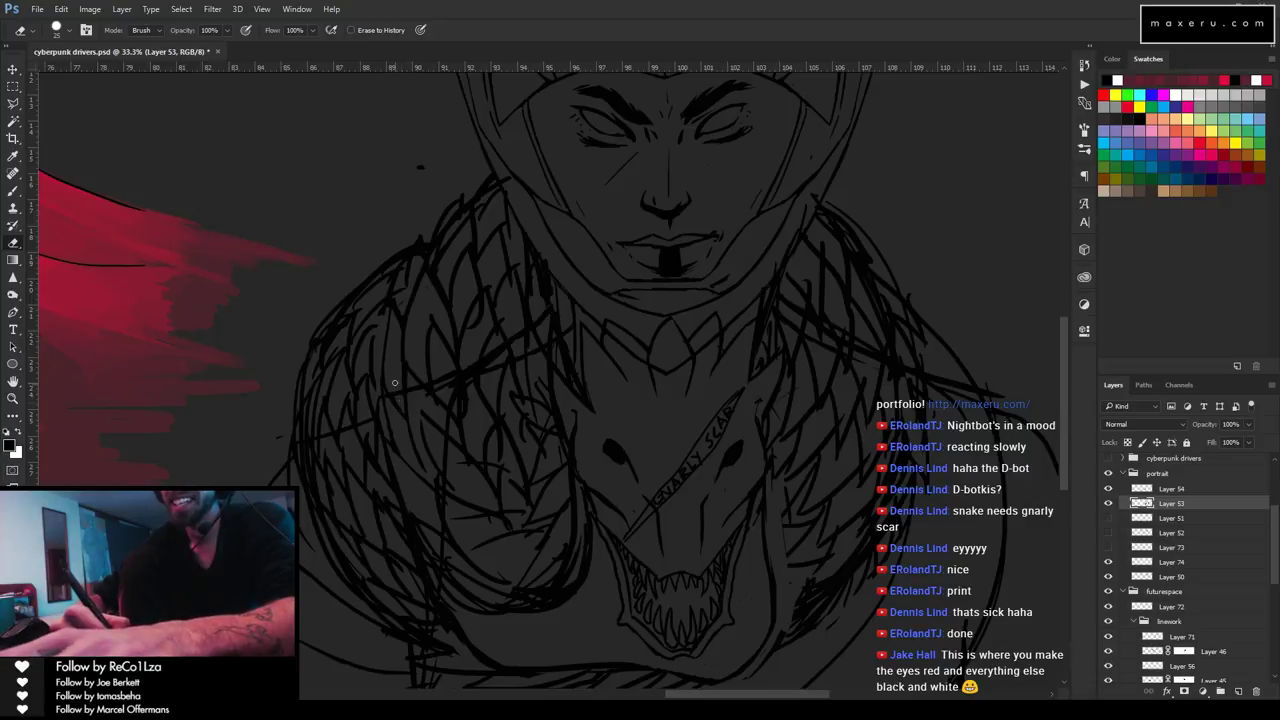
{"action": "mouse_move", "coordinate": [399, 414]}
{"action": "left_mouse_down"}
{"action": "mouse_move", "coordinate": [680, 414]}
{"action": "mouse_move", "coordinate": [657, 514]}
{"action": "mouse_move", "coordinate": [829, 534]}
{"action": "left_mouse_up"}
{"action": "left_click_drag", "start_coordinate": [685, 543], "coordinate": [409, 480]}
{"action": "mouse_move", "coordinate": [1010, 450]}
{"action": "left_mouse_down"}
{"action": "mouse_move", "coordinate": [703, 443]}
{"action": "mouse_move", "coordinate": [735, 435]}
{"action": "left_mouse_up"}
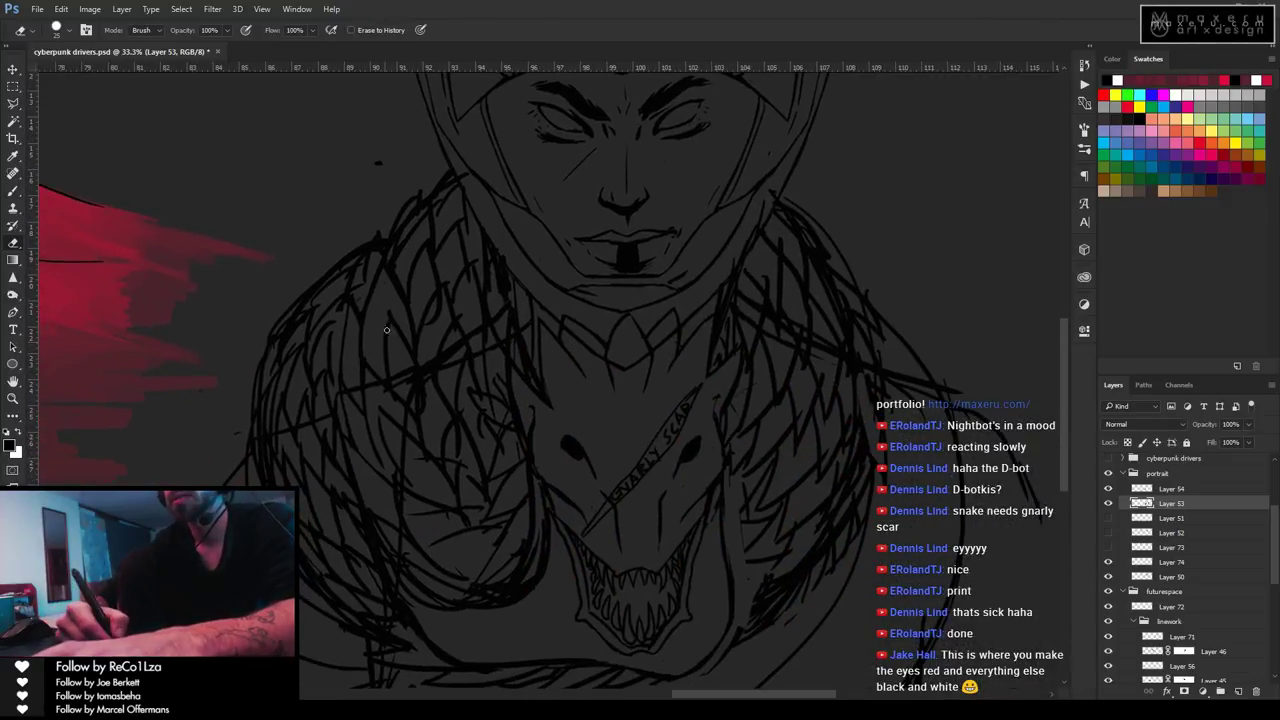
{"action": "left_click_drag", "start_coordinate": [390, 312], "coordinate": [393, 400]}
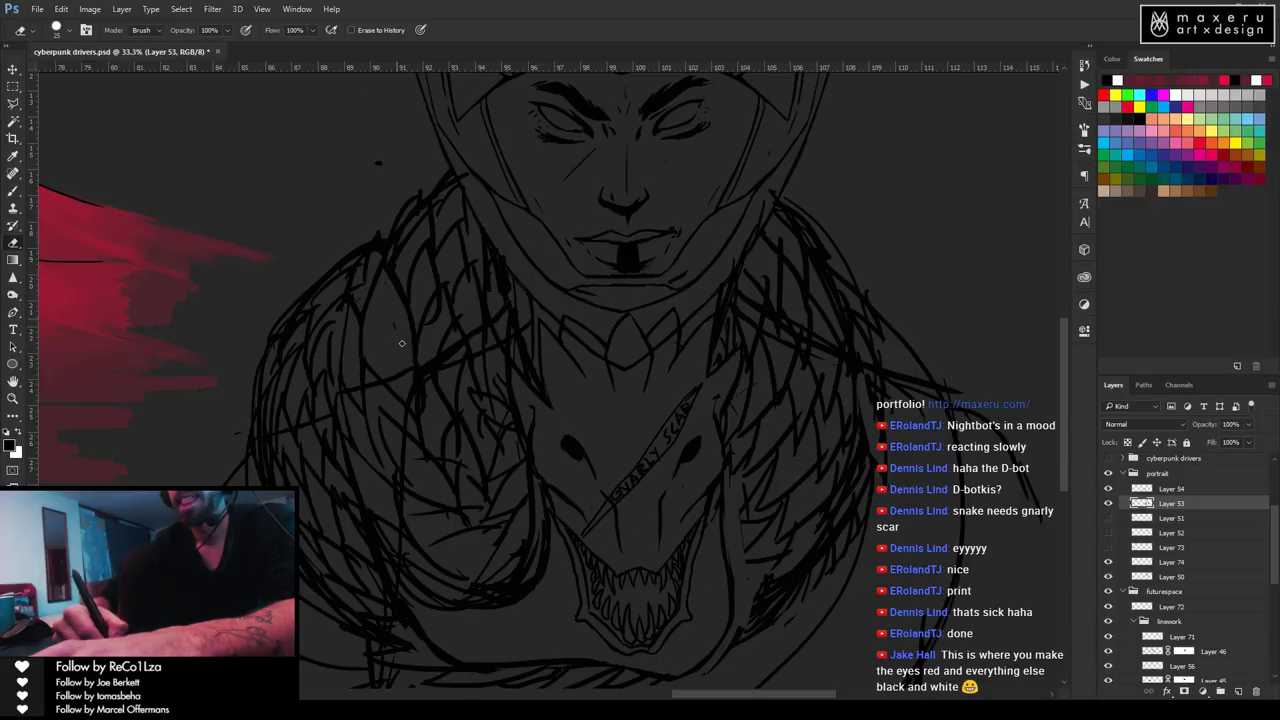
{"action": "key", "text": "b"}
{"action": "mouse_move", "coordinate": [378, 369]}
{"action": "left_mouse_down"}
{"action": "mouse_move", "coordinate": [385, 312]}
{"action": "mouse_move", "coordinate": [365, 305]}
{"action": "mouse_move", "coordinate": [399, 387]}
{"action": "mouse_move", "coordinate": [388, 345]}
{"action": "left_mouse_up"}
{"action": "key", "text": "e"}
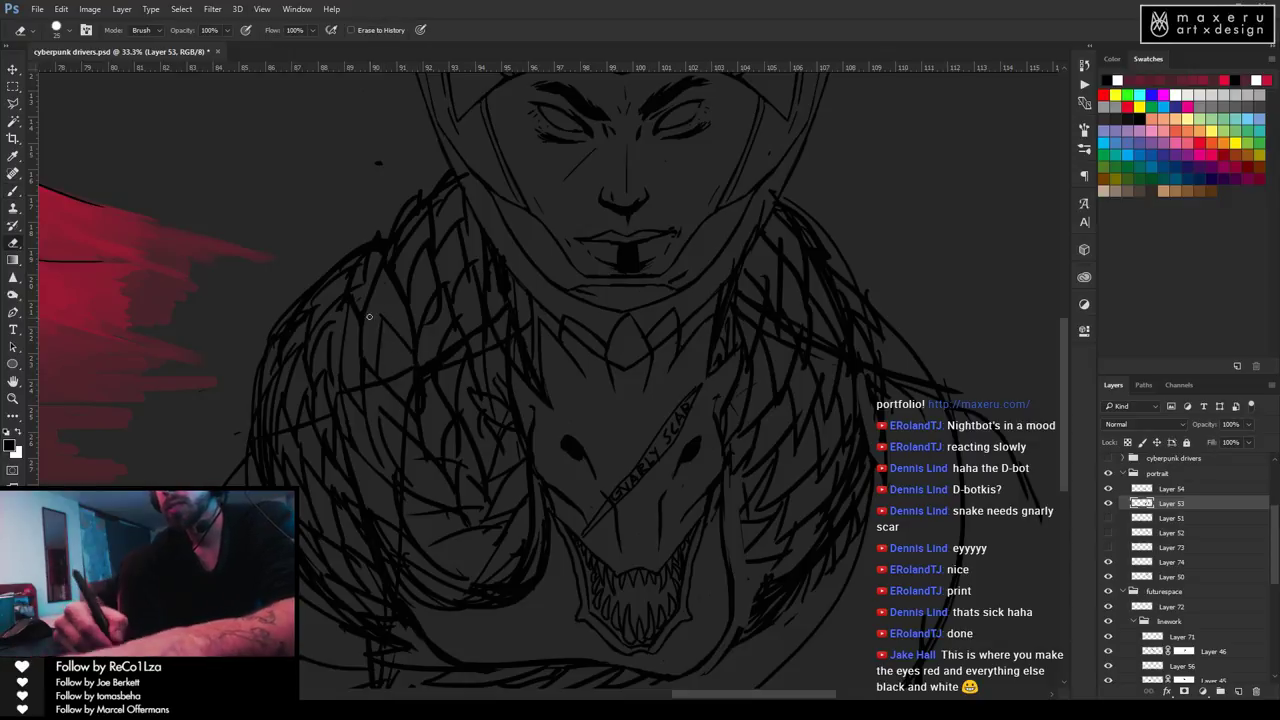
Hide Layer 54 and continue the overlapping pointed feathers down the inner left-hand side of the collar on Layer 53.
{"action": "left_click", "coordinate": [1107, 489]}
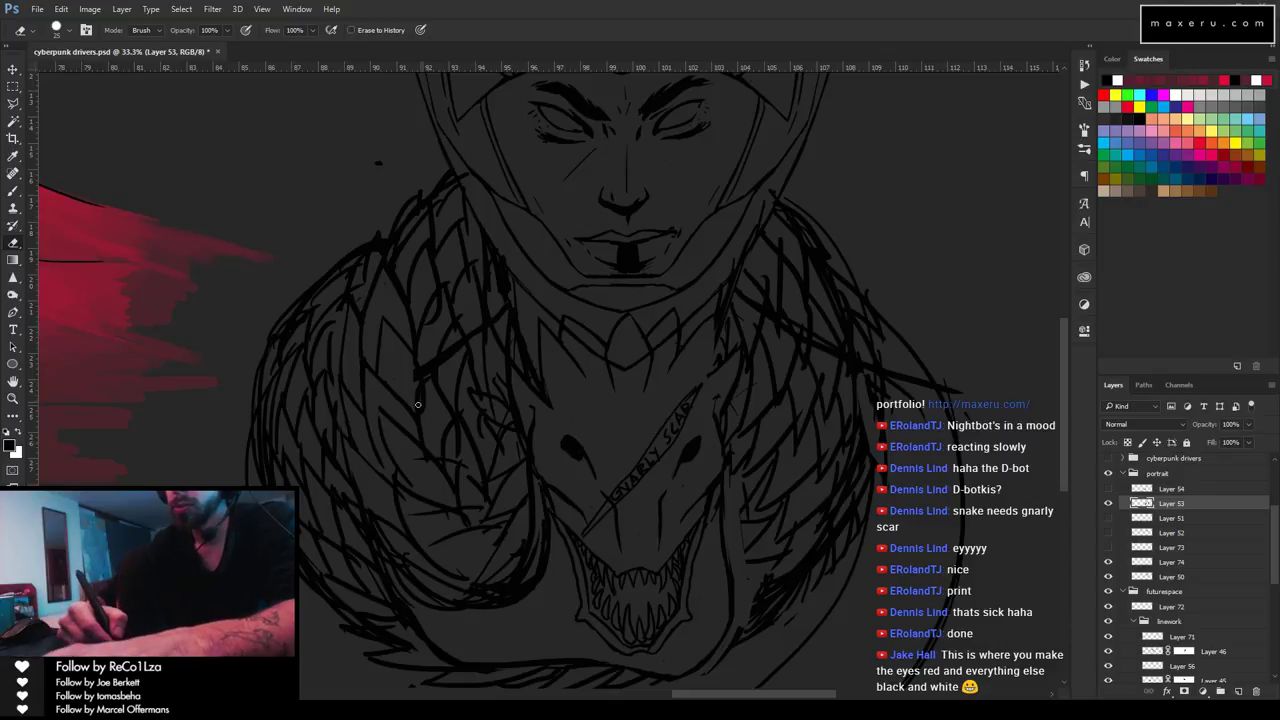
{"action": "key", "text": "b"}
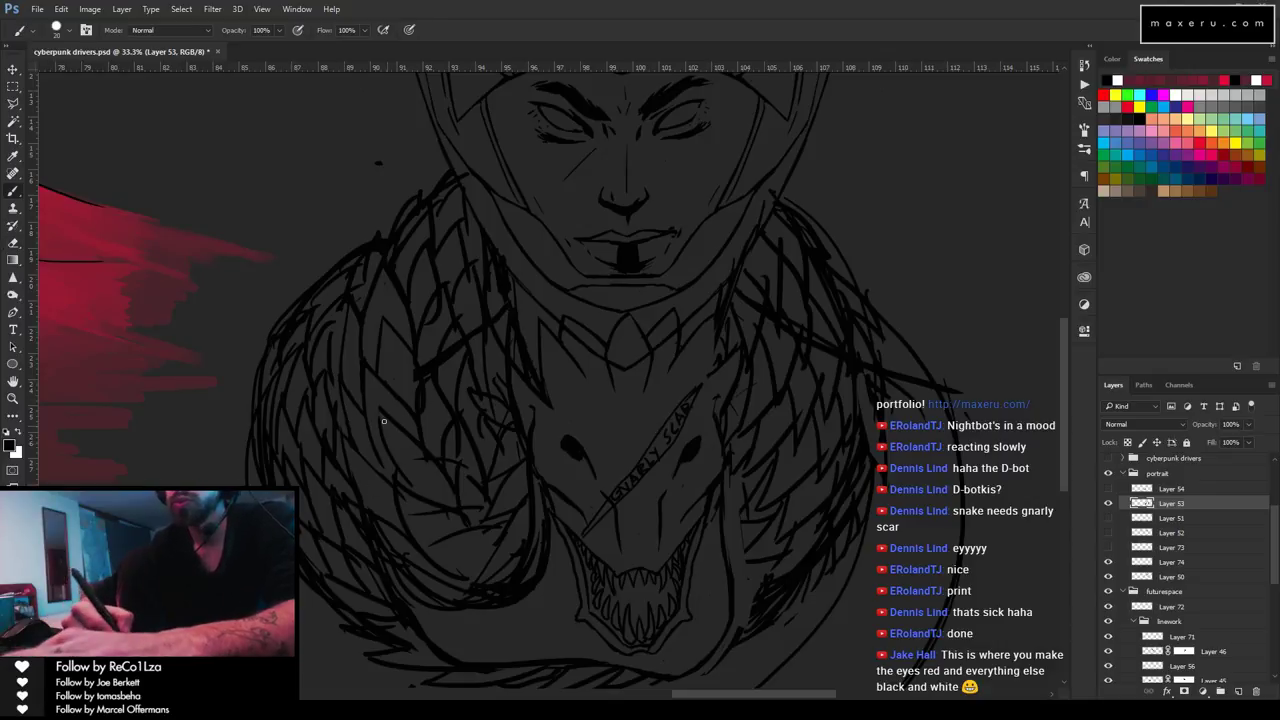
{"action": "key", "text": "e"}
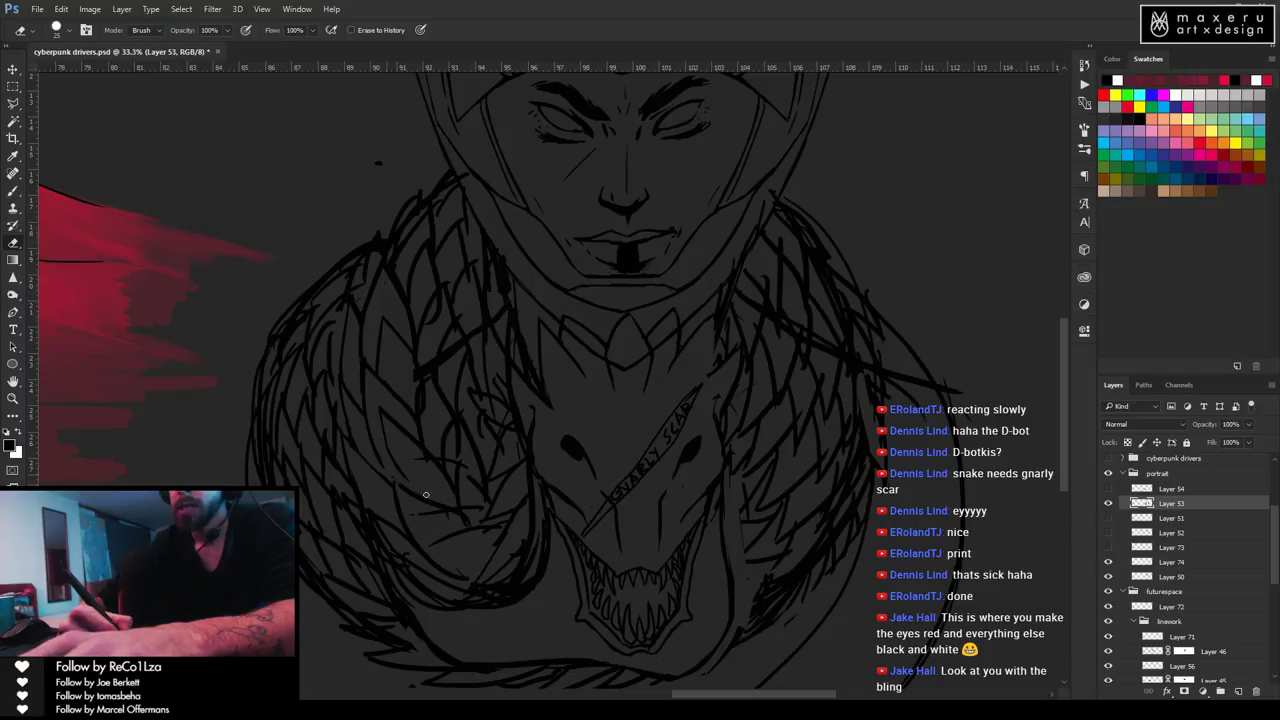
{"action": "key", "text": "b"}
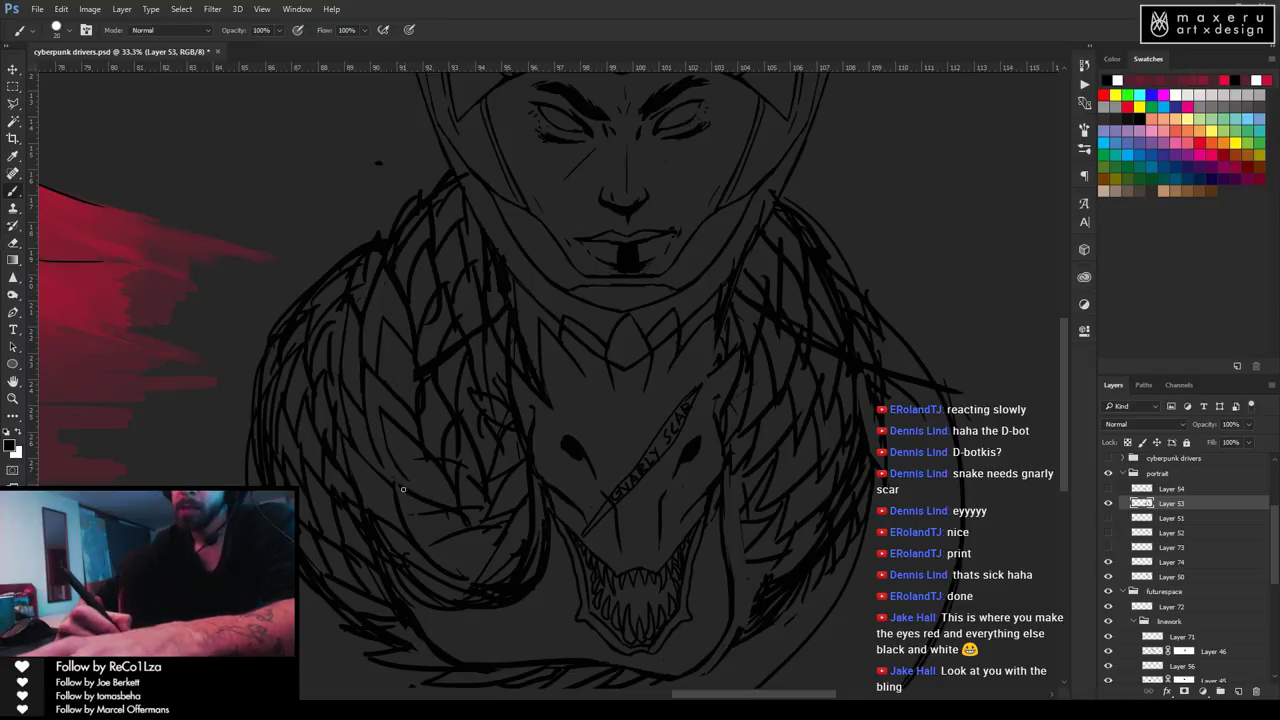
{"action": "key", "text": "e"}
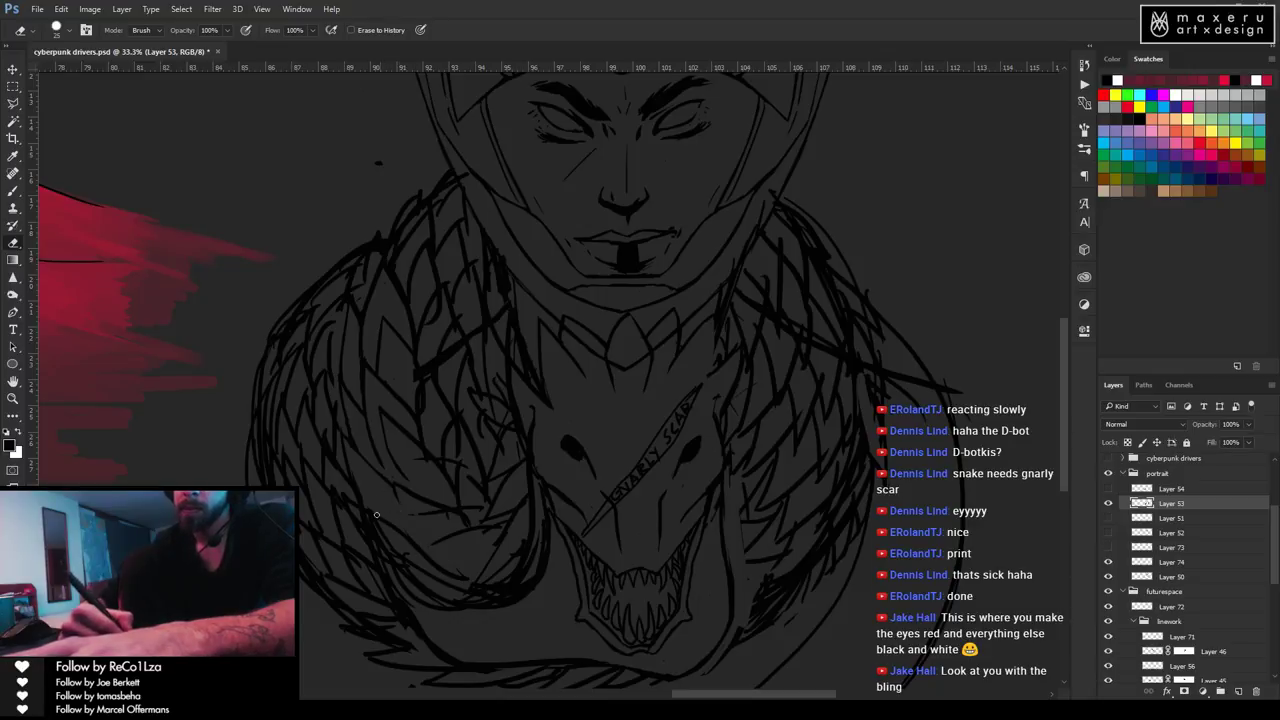
{"action": "key", "text": "b"}
{"action": "key", "text": "e"}
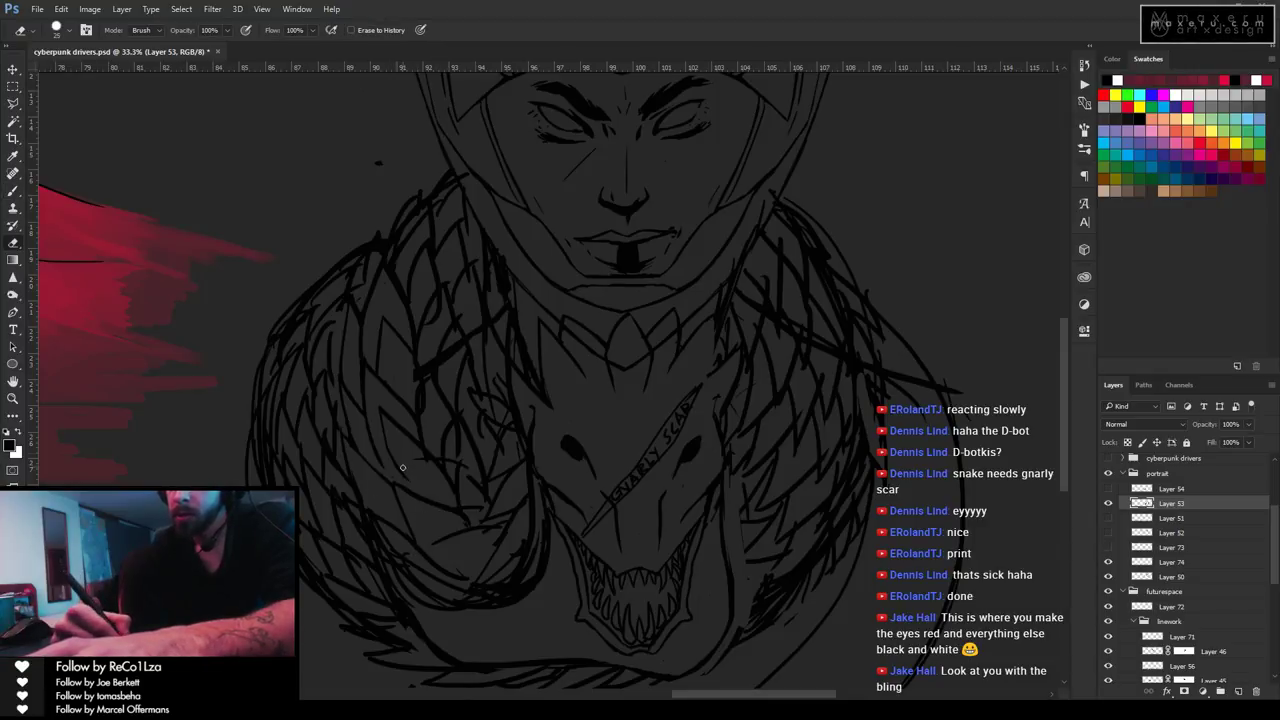
{"action": "key", "text": "b"}
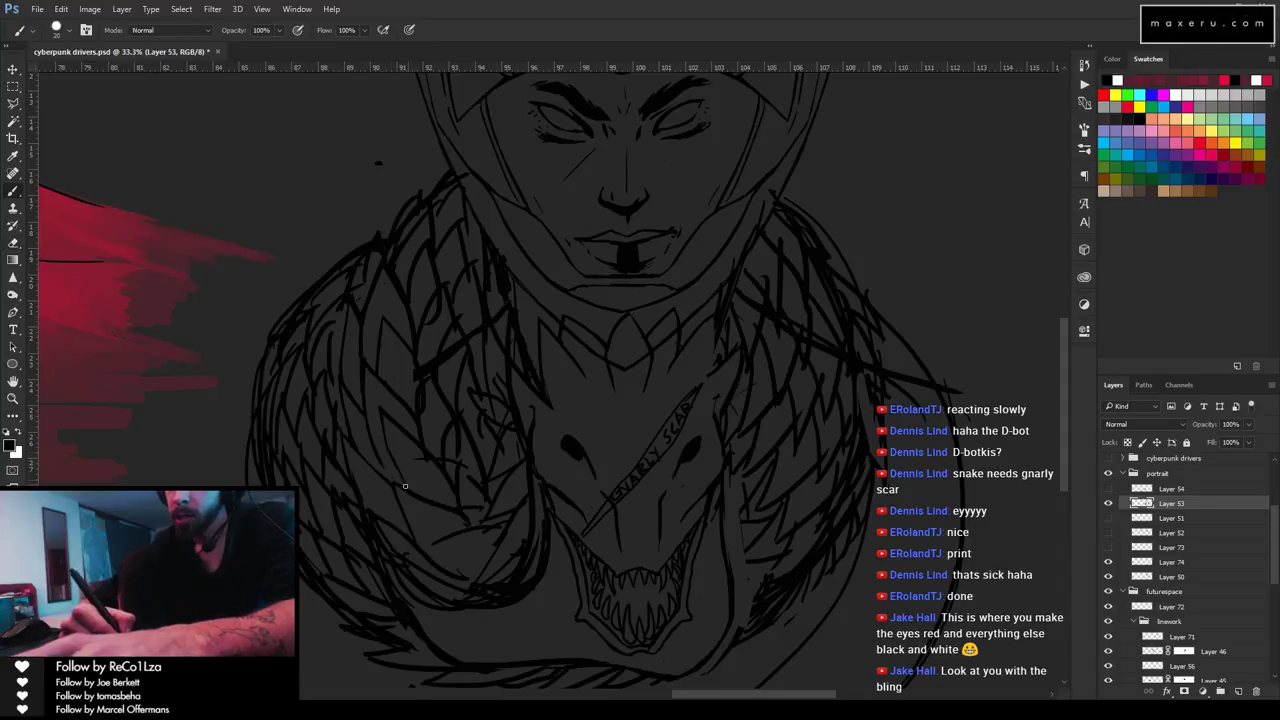
Refine the feather outlines inside the collar's lower left-hand curl, erasing stray lines and redrawing the edges.
{"action": "key", "text": "e"}
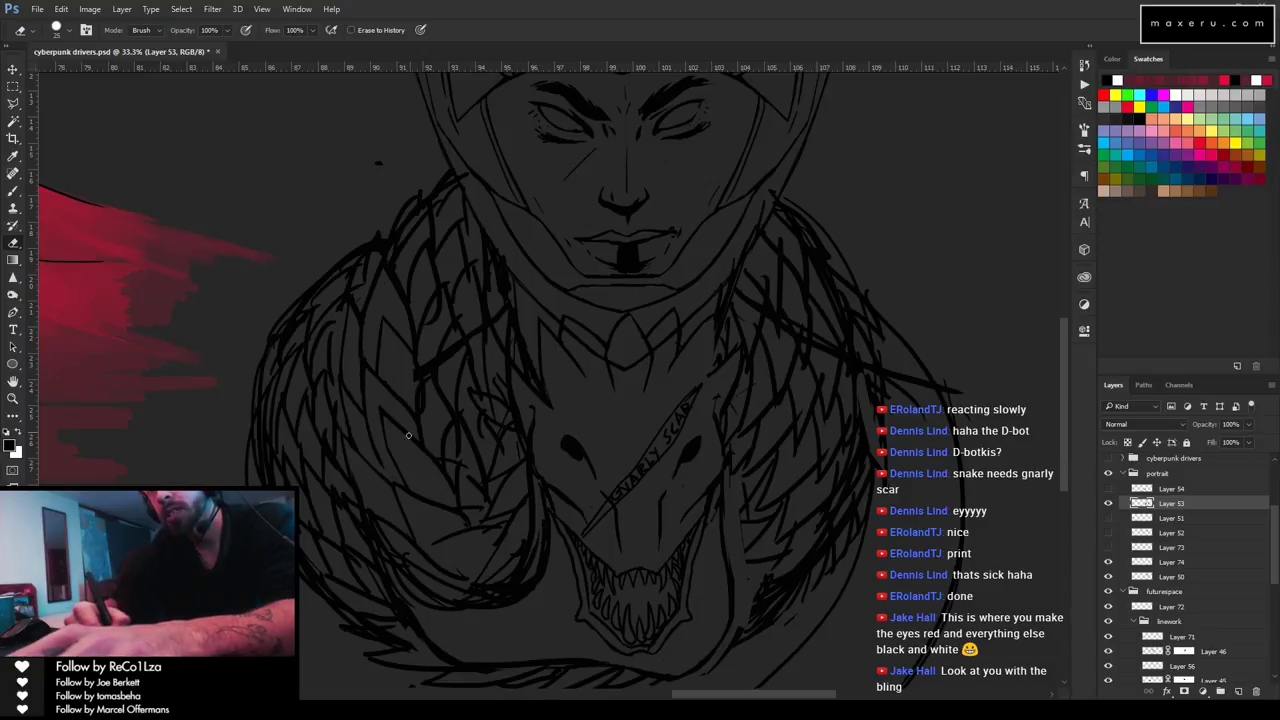
{"action": "left_click_drag", "start_coordinate": [470, 460], "coordinate": [476, 360]}
{"action": "key", "text": "b"}
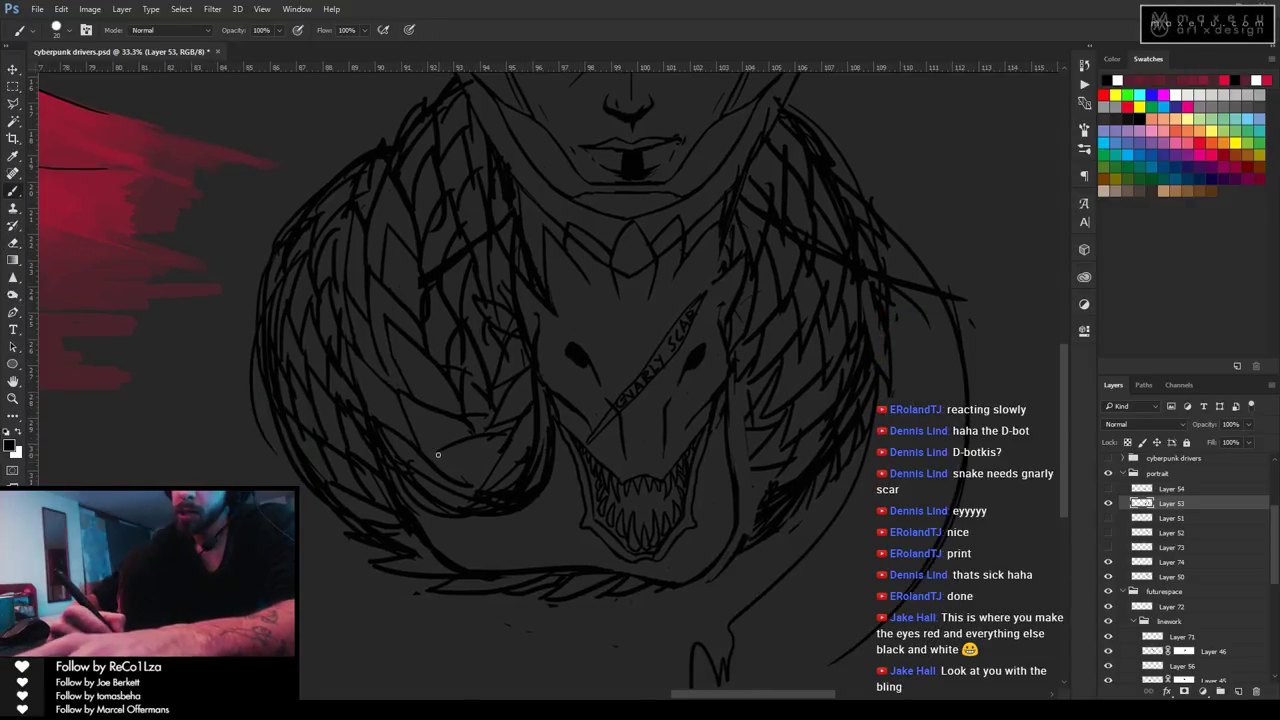
{"action": "key", "text": "alt"}
{"action": "left_click_drag", "start_coordinate": [437, 454], "coordinate": [470, 496]}
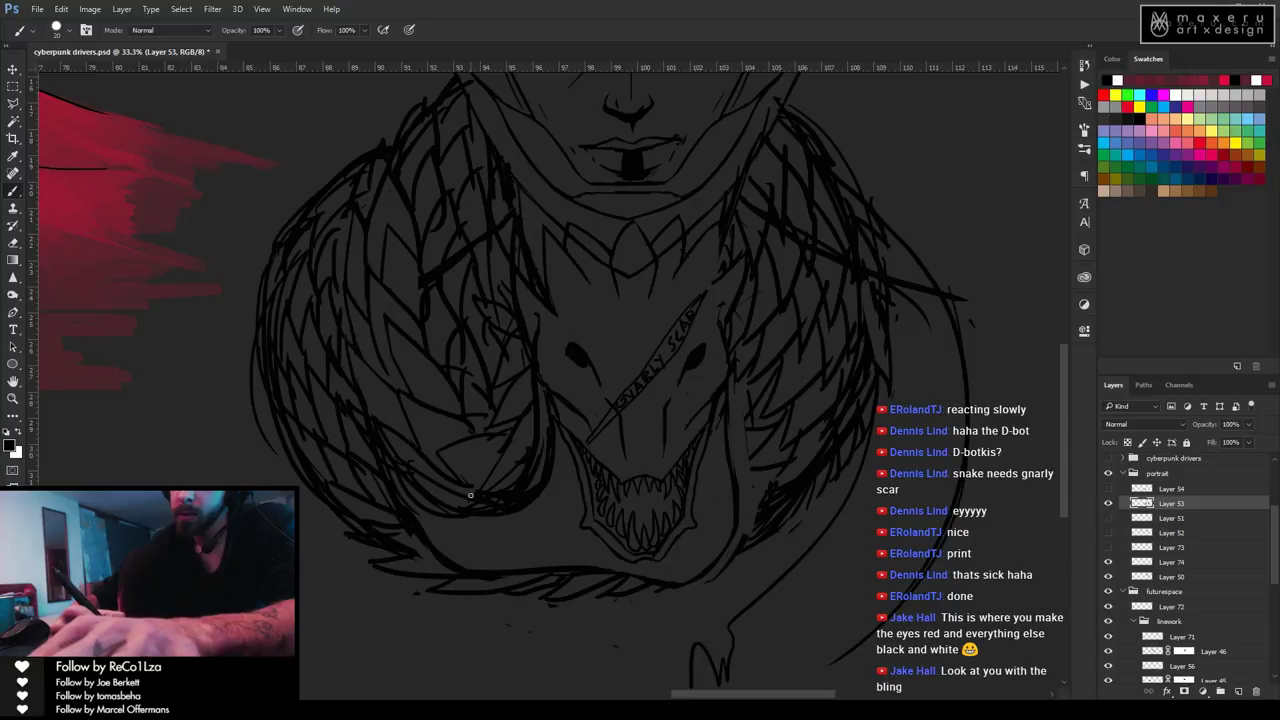
{"action": "key", "text": "e"}
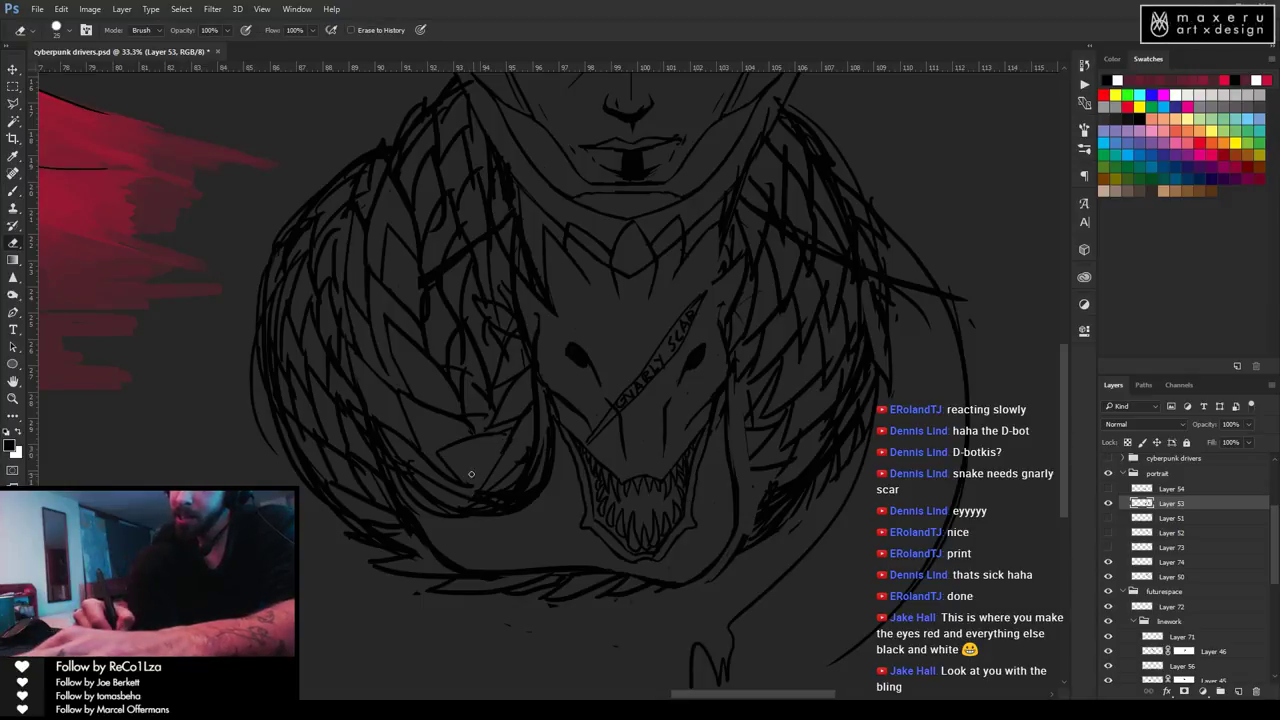
{"action": "key", "text": "b"}
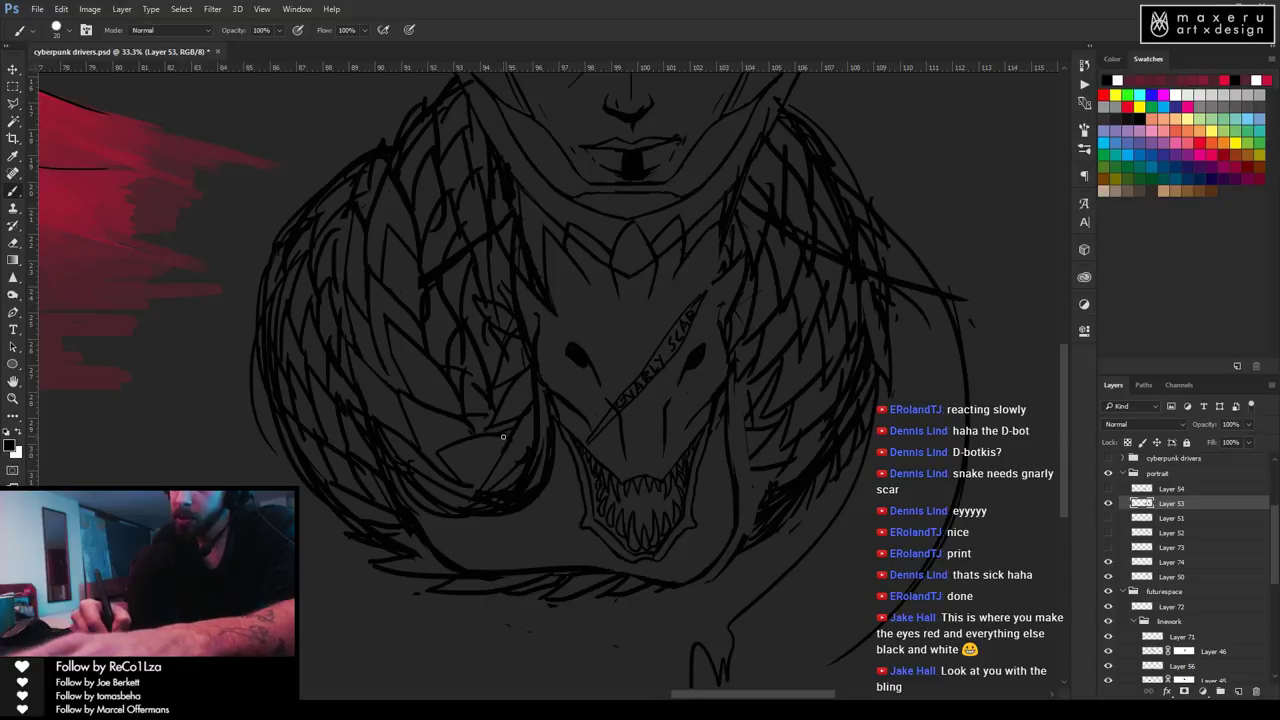
Save the document with the whole portrait in view.
{"action": "key", "text": "z"}
{"action": "scroll", "coordinate": [583, 514], "scroll_direction": "down", "scroll_amount": 3}
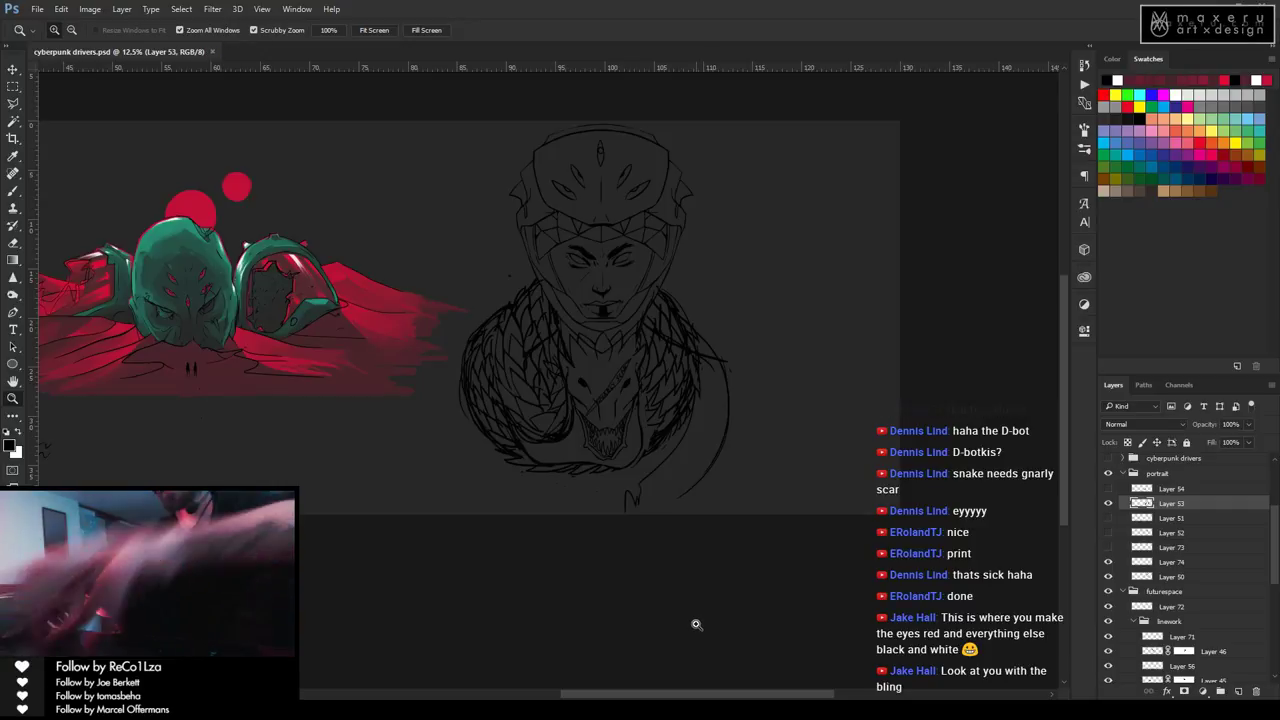
Erase overlapping strokes in the middle of the left-hand collar on Layer 53 and redraw the pointed feather edges there.
{"action": "left_click", "coordinate": [549, 398]}
{"action": "left_click", "coordinate": [555, 410]}
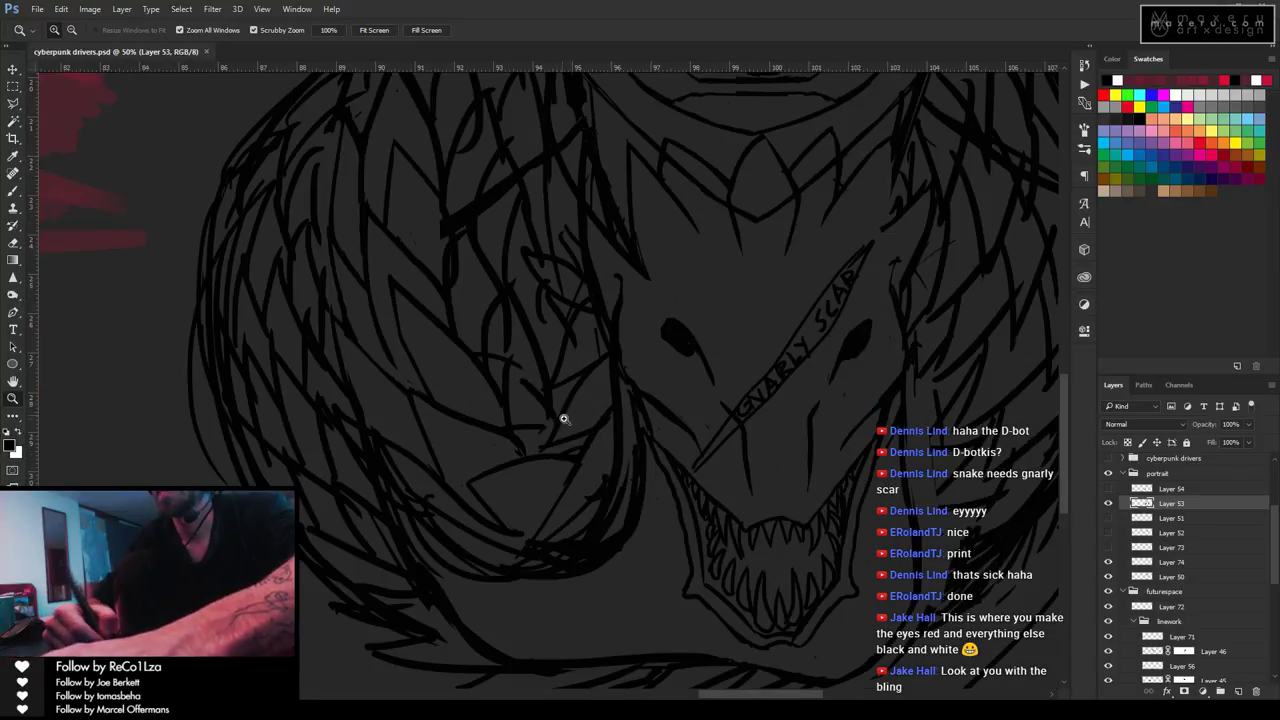
{"action": "left_click_drag", "start_coordinate": [466, 403], "coordinate": [551, 301]}
{"action": "key", "text": "e"}
{"action": "left_click_drag", "start_coordinate": [490, 388], "coordinate": [468, 342]}
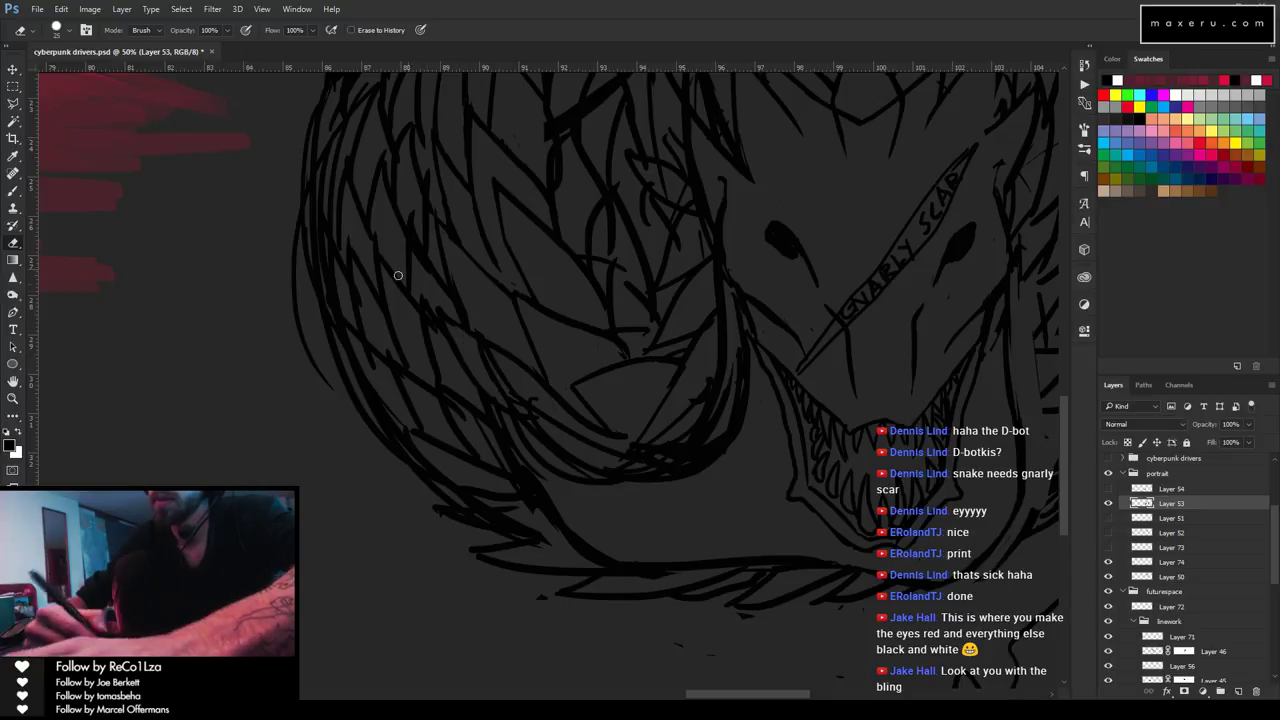
{"action": "key", "text": "b"}
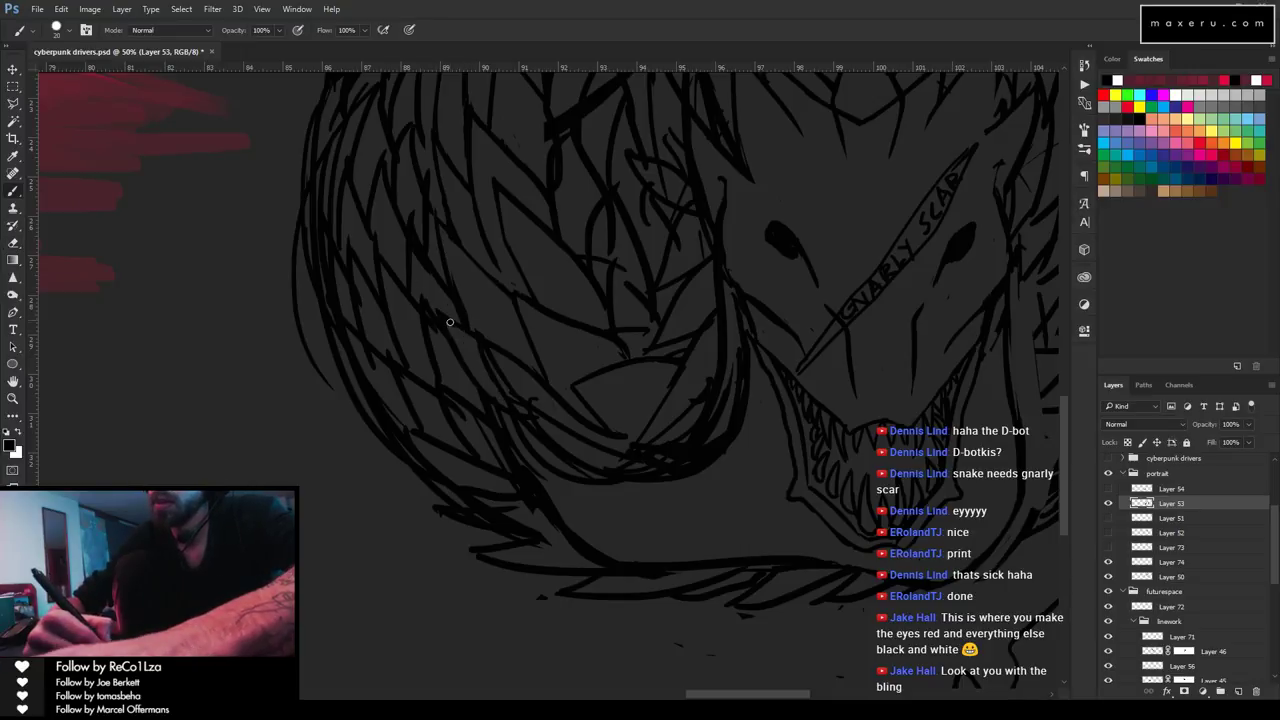
{"action": "key", "text": "e"}
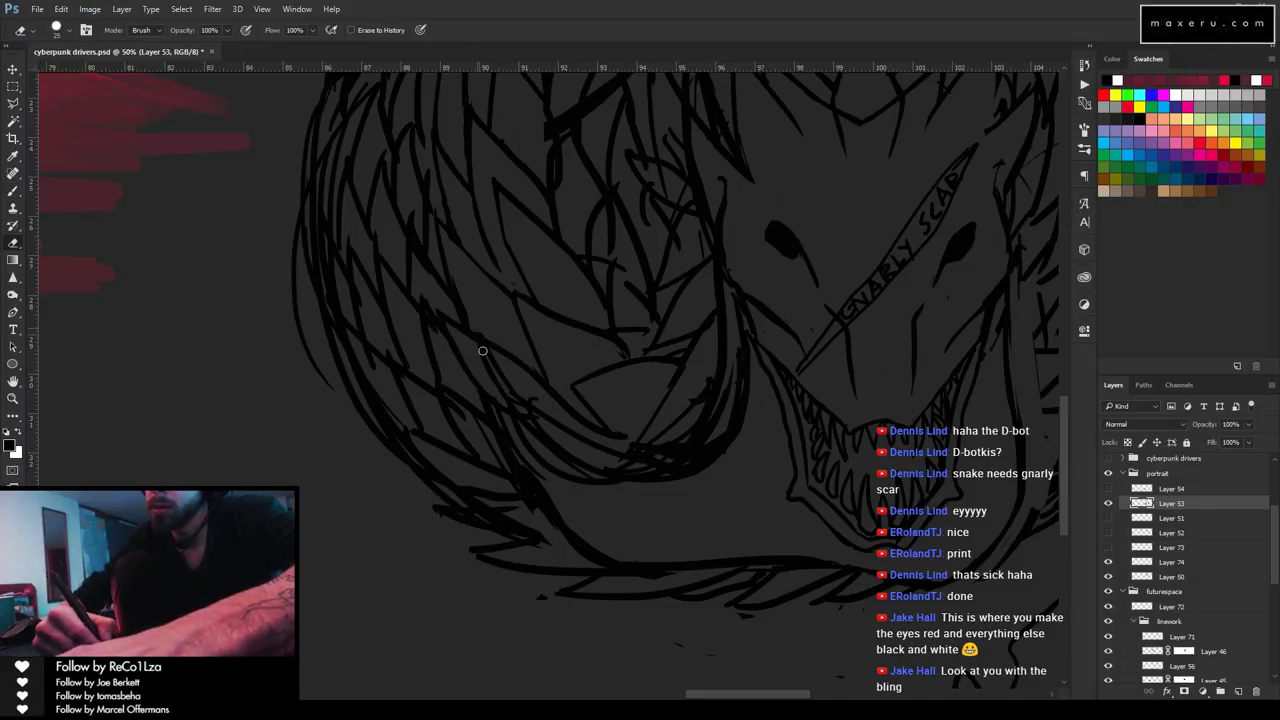
{"action": "key", "text": "b"}
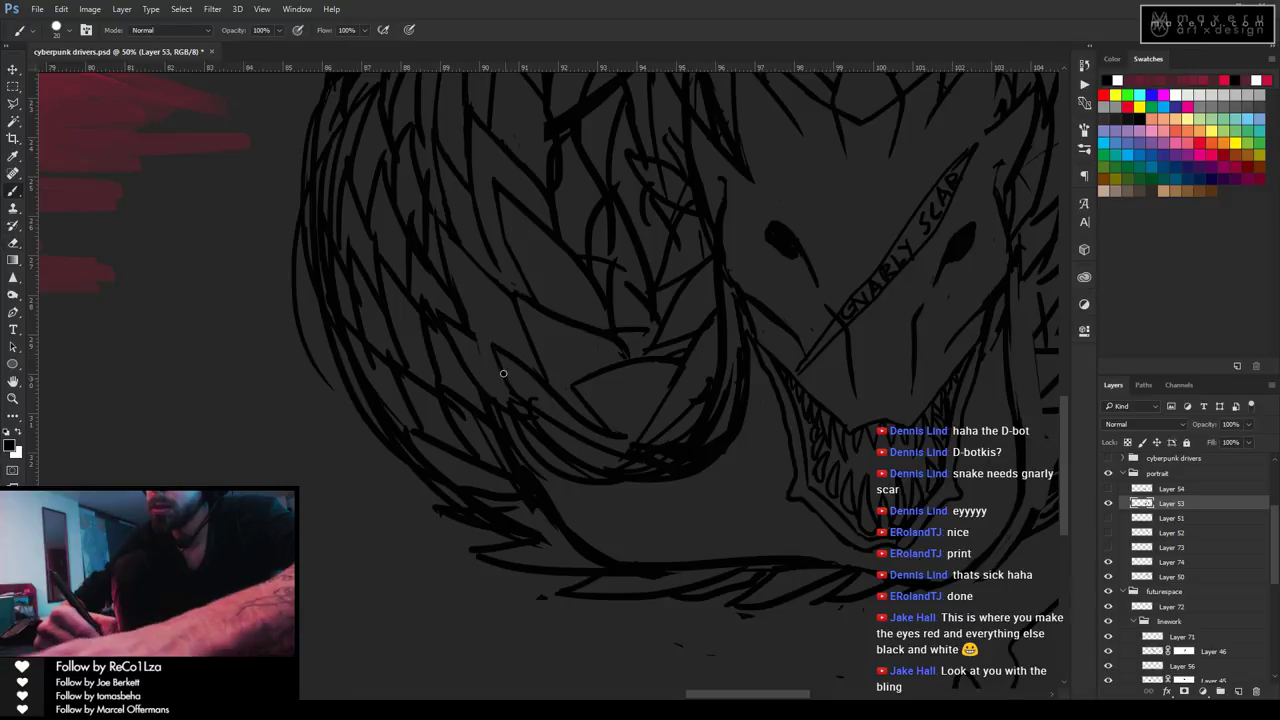
Clear the long diagonal line above the lower left-hand curl and redraw the edge of the pointed feather there.
{"action": "key", "text": "e"}
{"action": "key", "text": "b"}
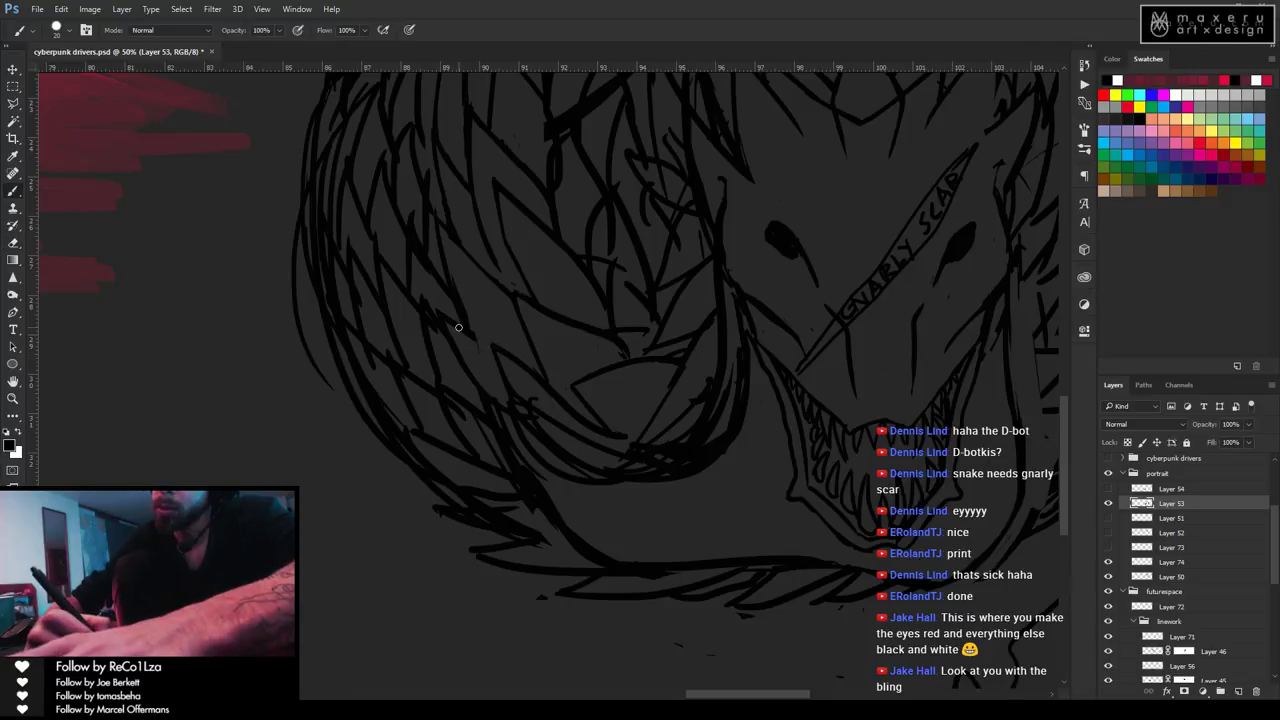
{"action": "key", "text": "e"}
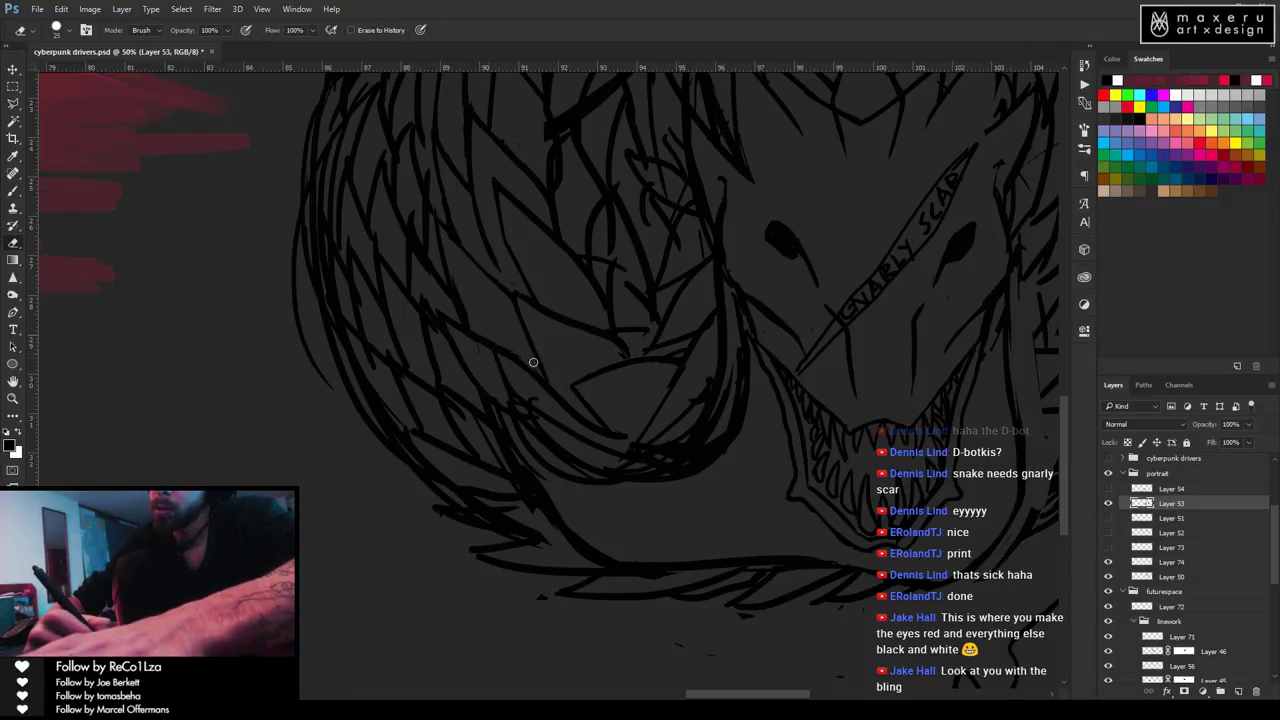
{"action": "key", "text": "b"}
{"action": "key", "text": "e"}
{"action": "left_click_drag", "start_coordinate": [498, 341], "coordinate": [578, 412]}
{"action": "key", "text": "b"}
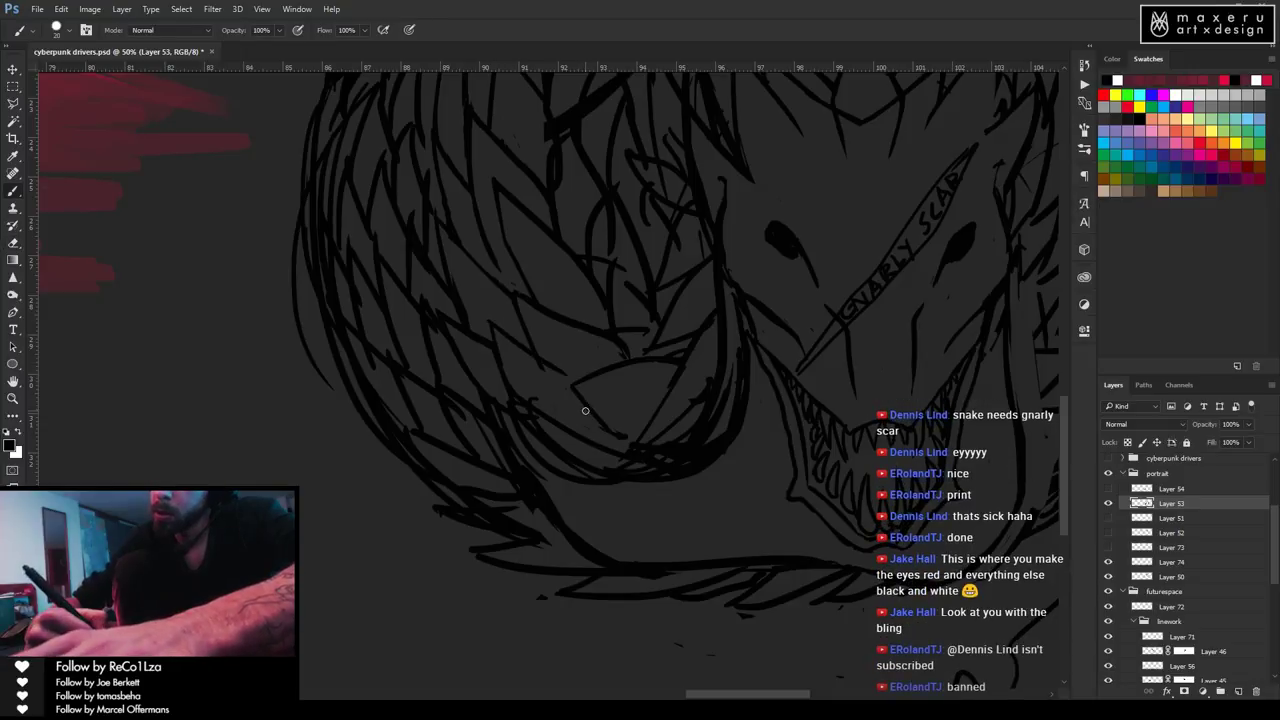
Sharpen the feather tips midway down the left-hand collar, alternating erased overlaps with new outline strokes.
{"action": "key", "text": "e"}
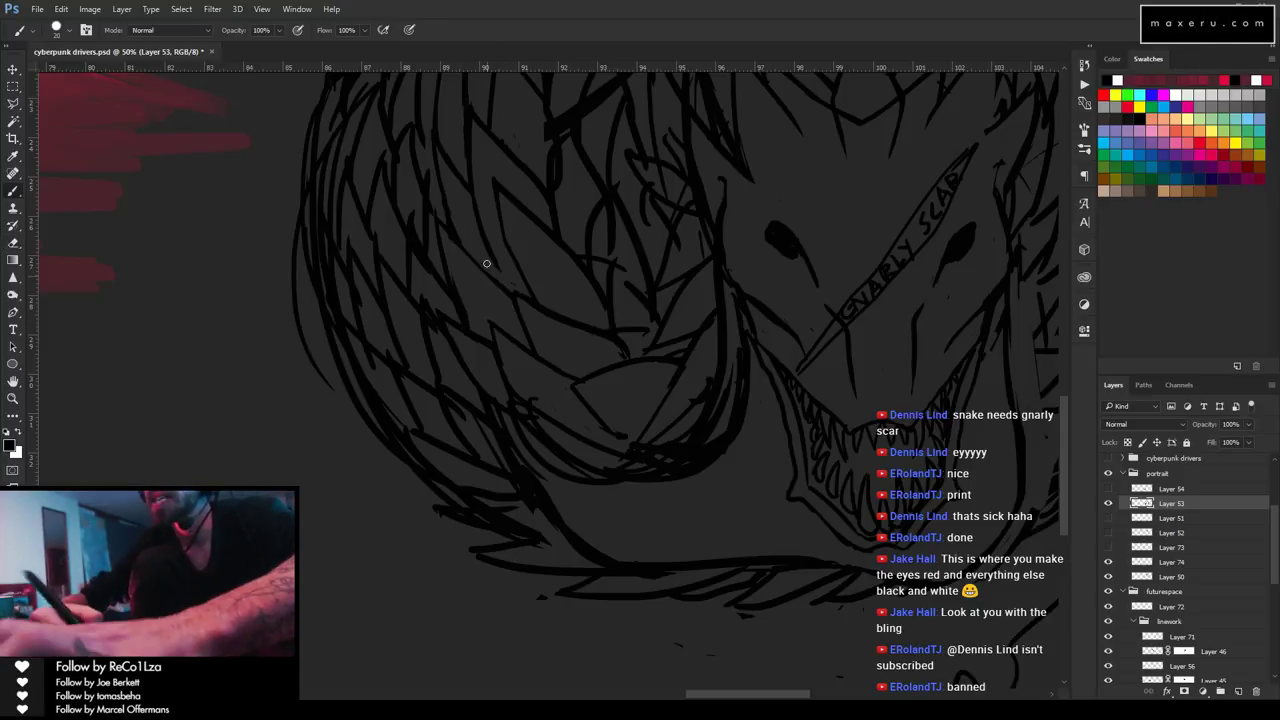
{"action": "key", "text": "b"}
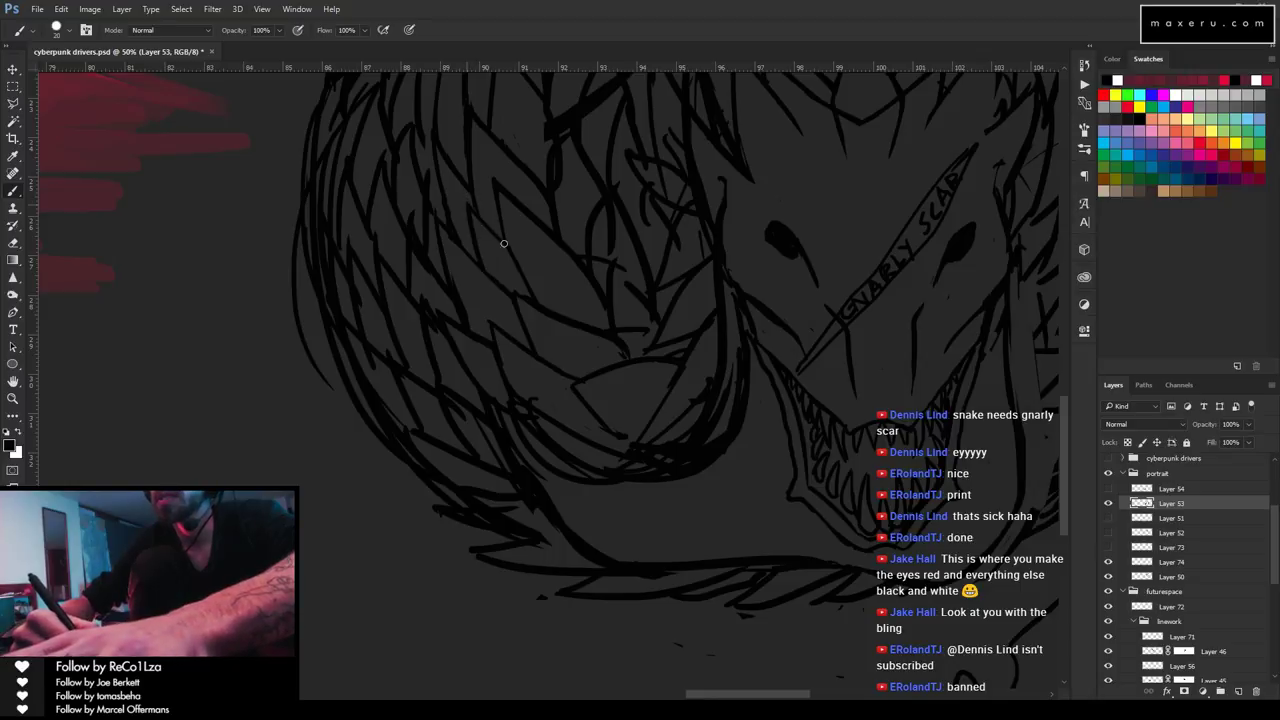
{"action": "key", "text": "e"}
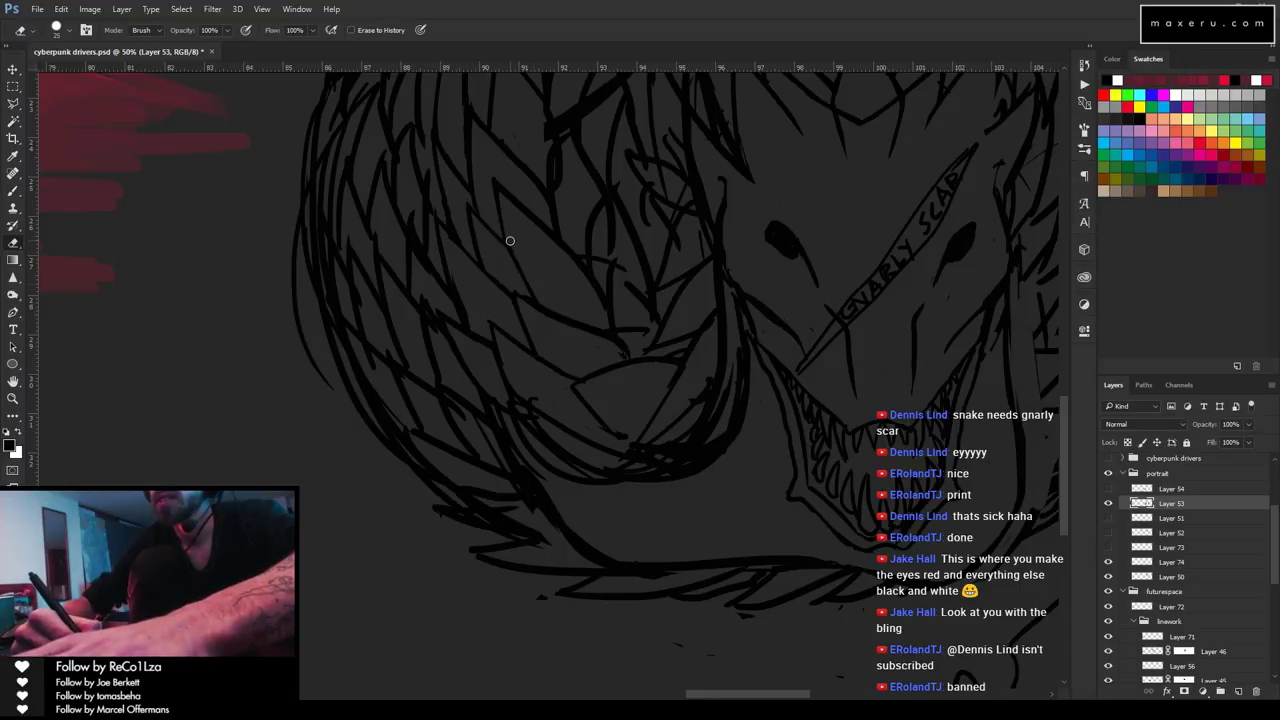
{"action": "key", "text": "b"}
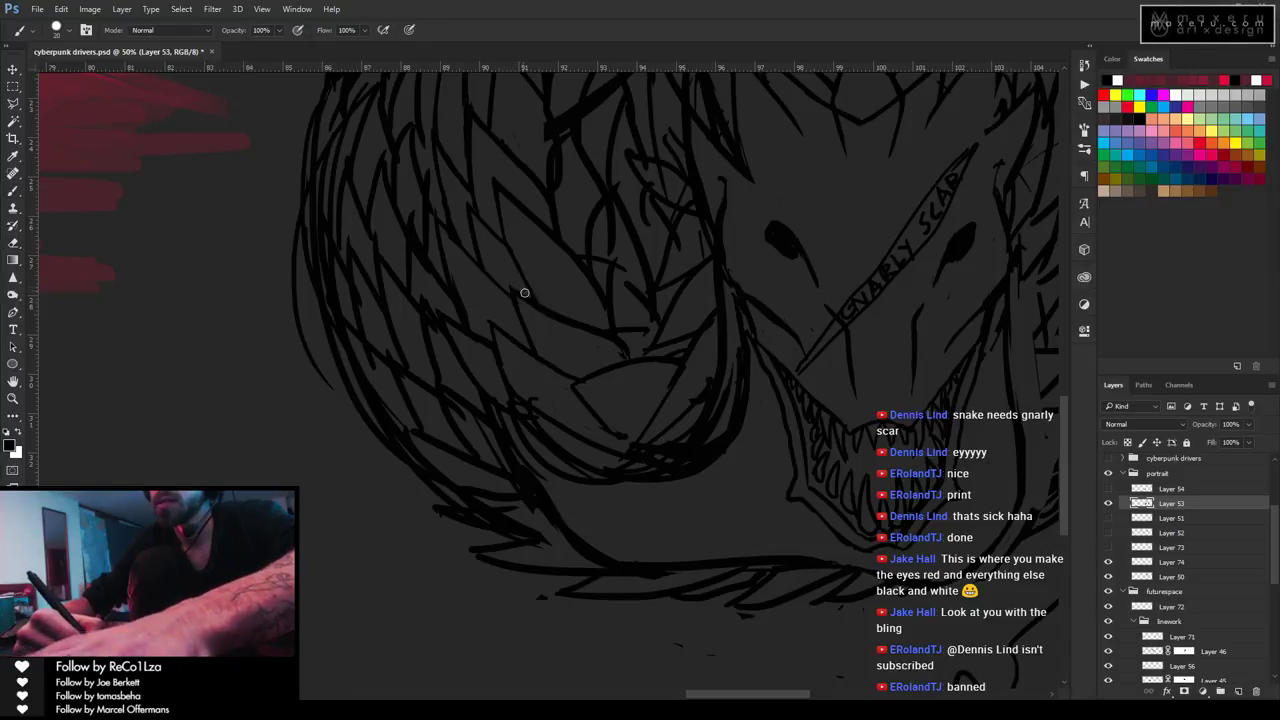
{"action": "key", "text": "e"}
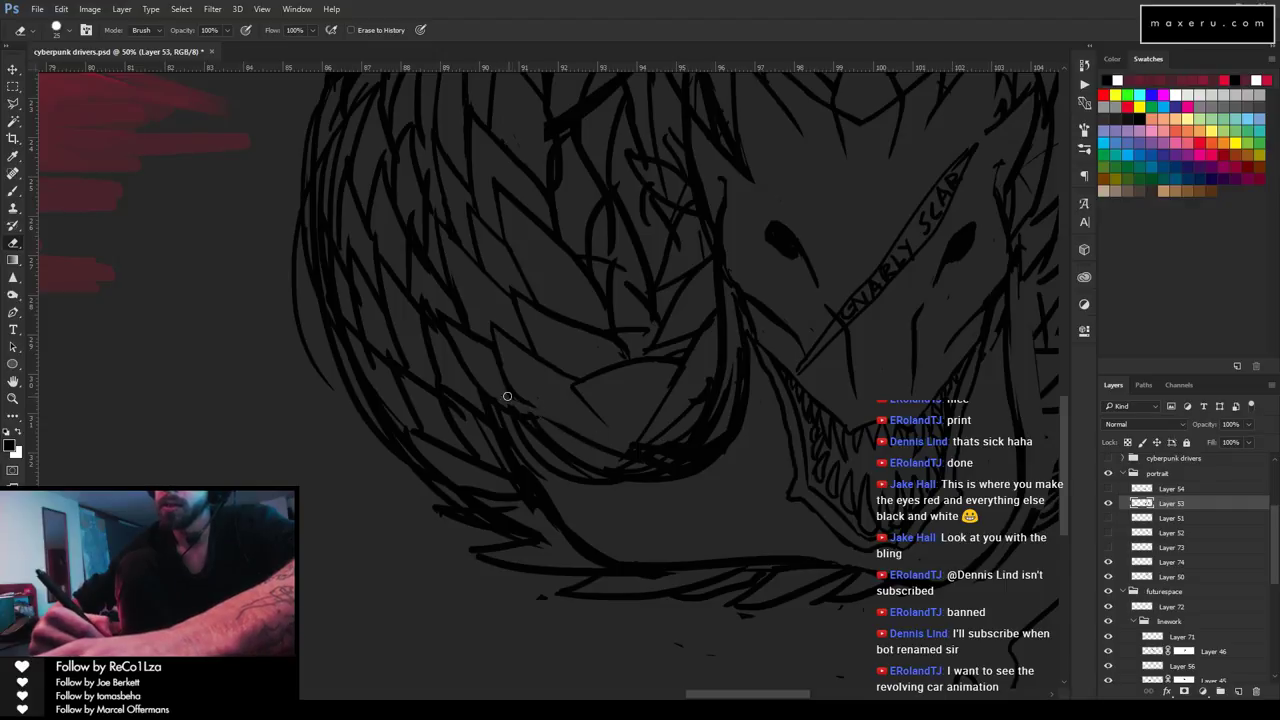
Redraw the long feather edges inside the collar's lower left-hand curl and erase the leftover lines around them.
{"action": "key", "text": "b"}
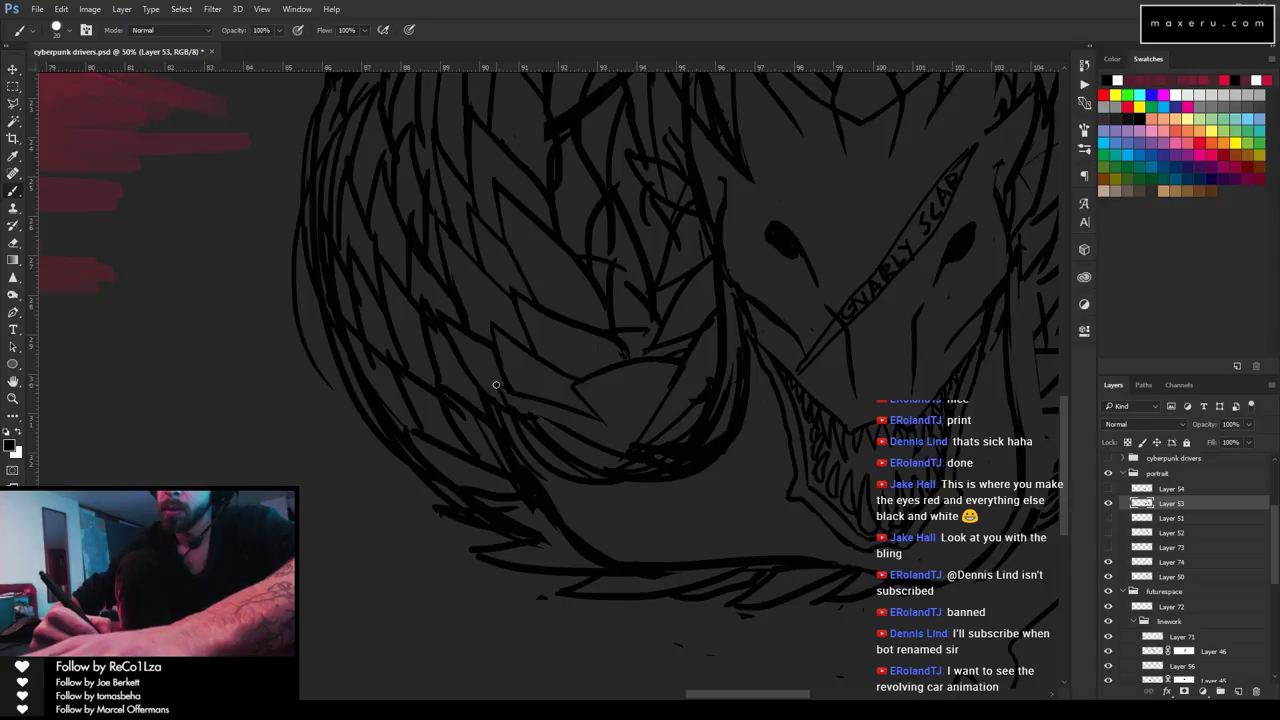
{"action": "key", "text": "e"}
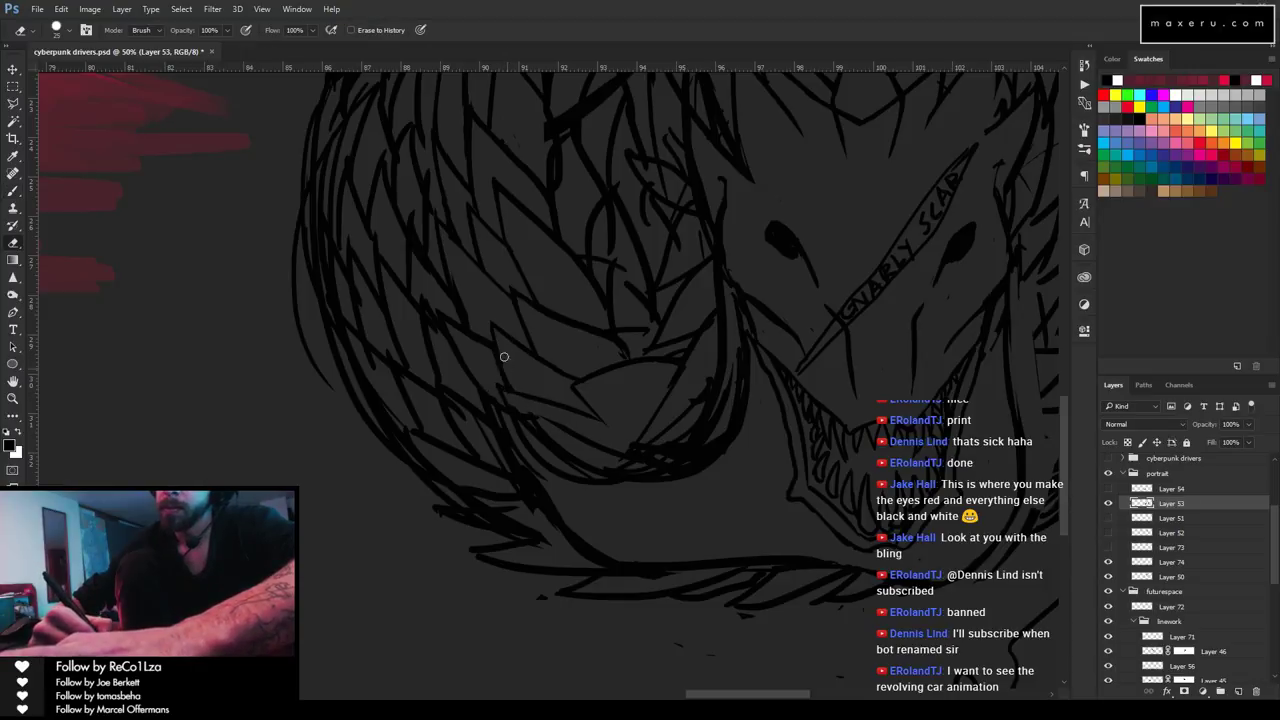
{"action": "key", "text": "b"}
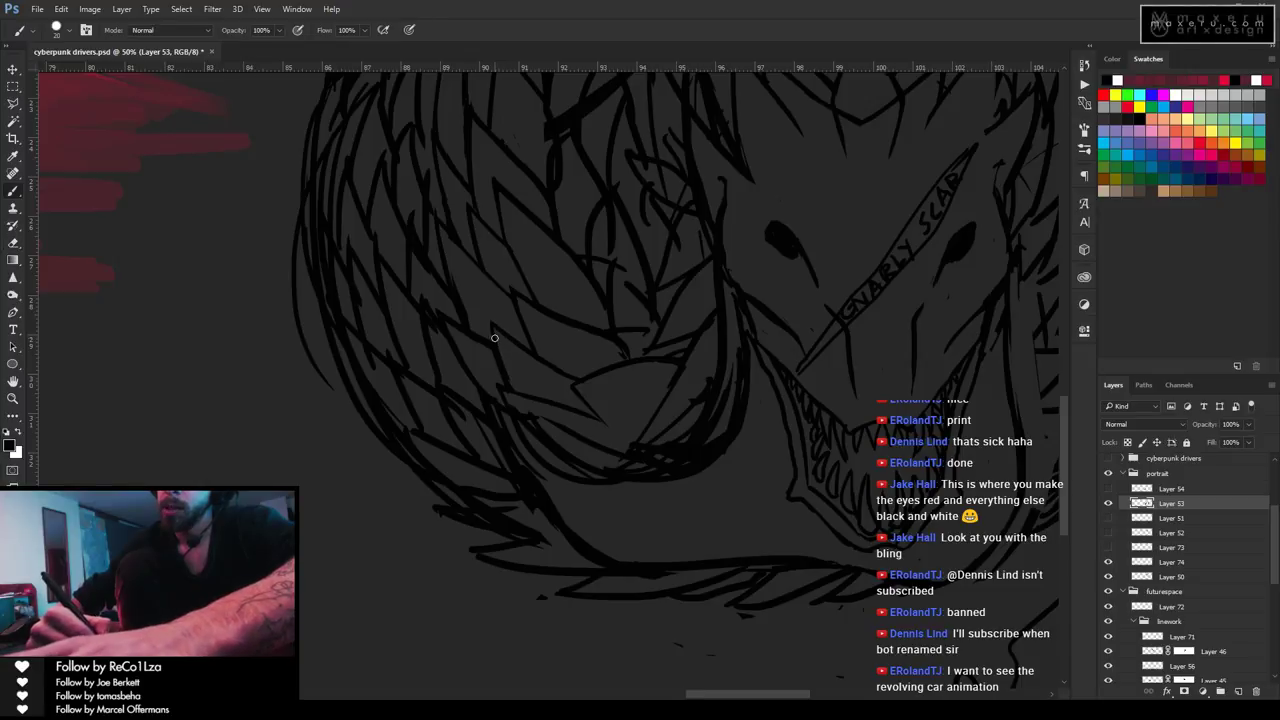
{"action": "key", "text": "e"}
{"action": "key", "text": "b"}
{"action": "mouse_move", "coordinate": [600, 448]}
{"action": "left_mouse_down"}
{"action": "mouse_move", "coordinate": [543, 314]}
{"action": "mouse_move", "coordinate": [571, 449]}
{"action": "left_mouse_up"}
Clean up the feathers just below the thick diagonal stroke on the left-hand collar, erasing overlaps and redrawing their pointed edges.
{"action": "key", "text": "e"}
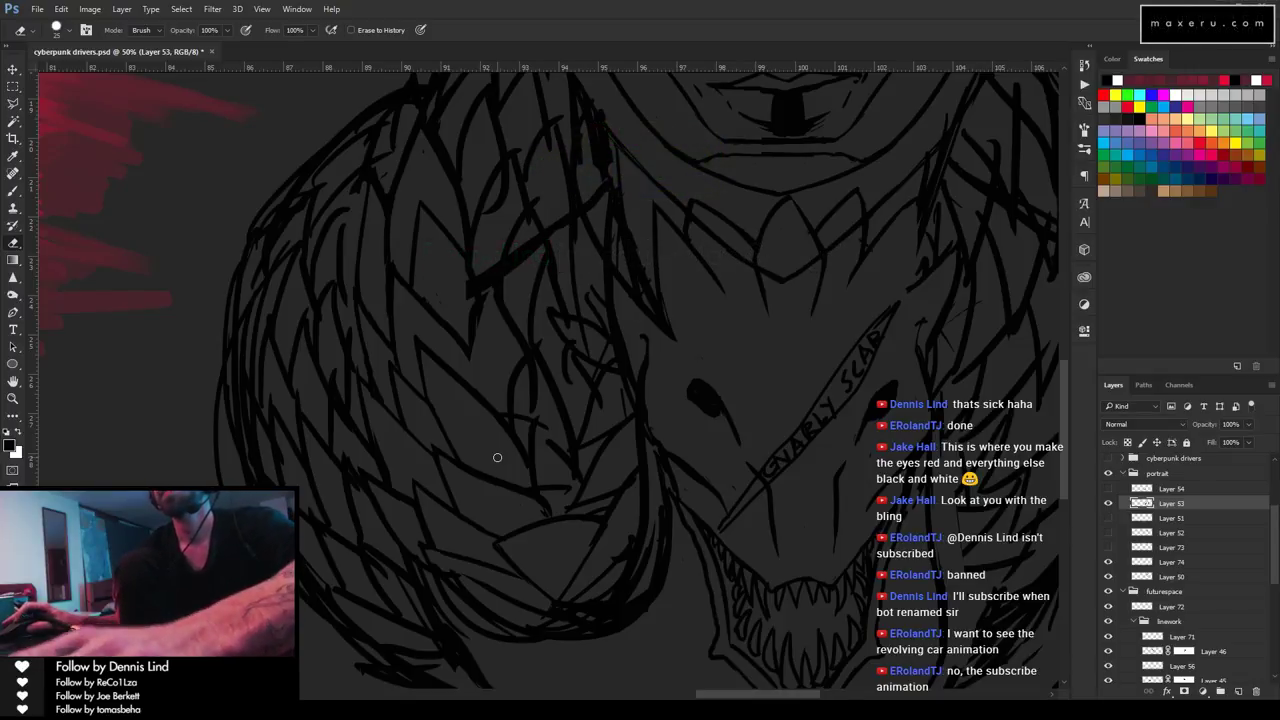
{"action": "key", "text": "b"}
{"action": "key", "text": "e"}
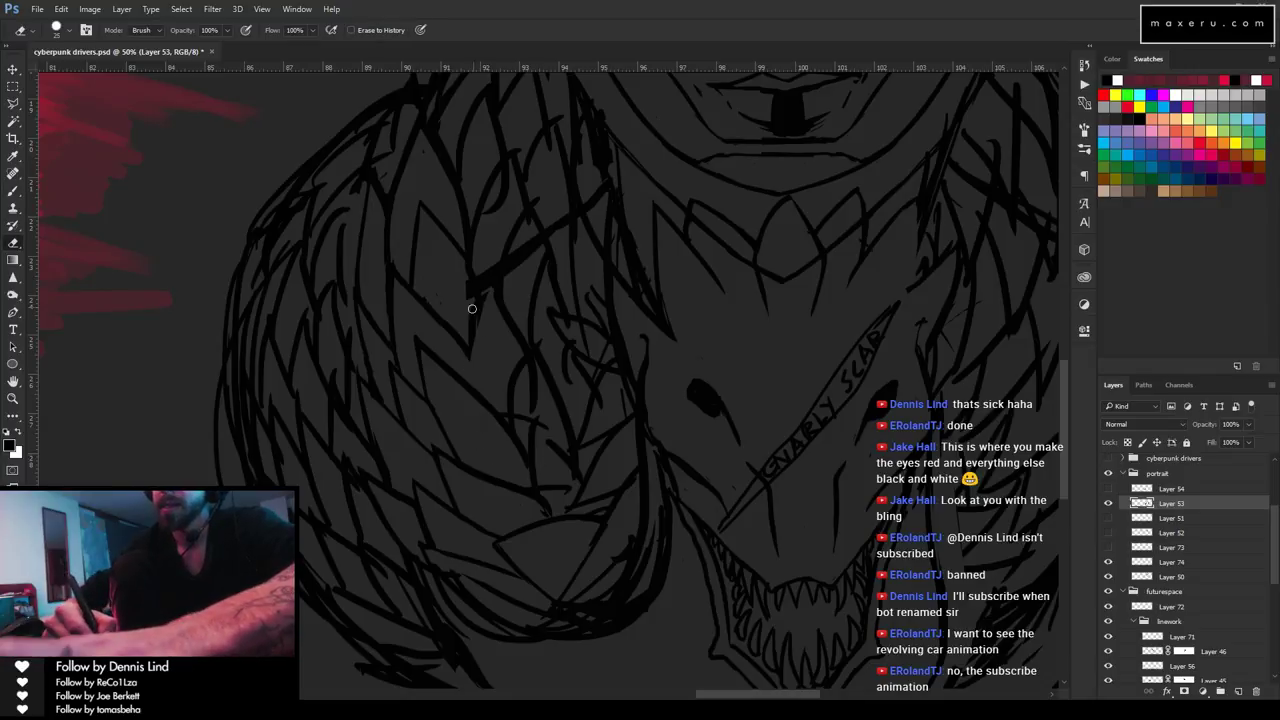
{"action": "key", "text": "b"}
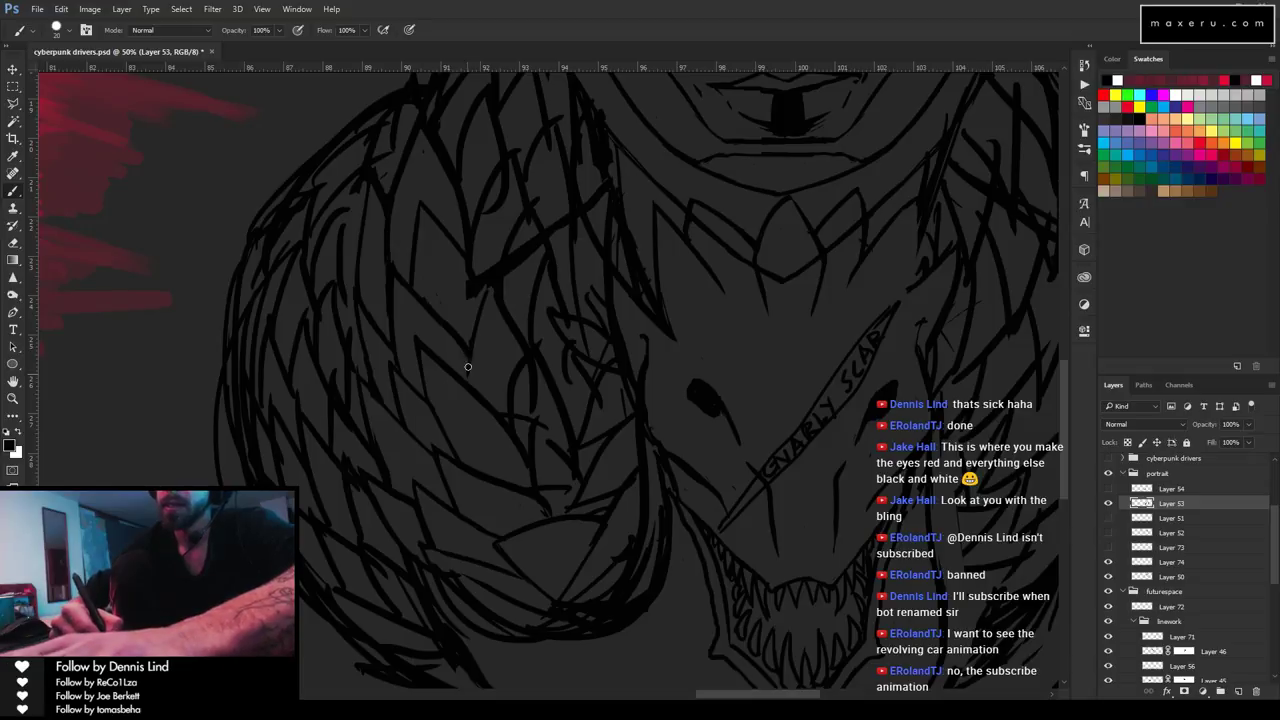
{"action": "key", "text": "e"}
{"action": "key", "text": "b"}
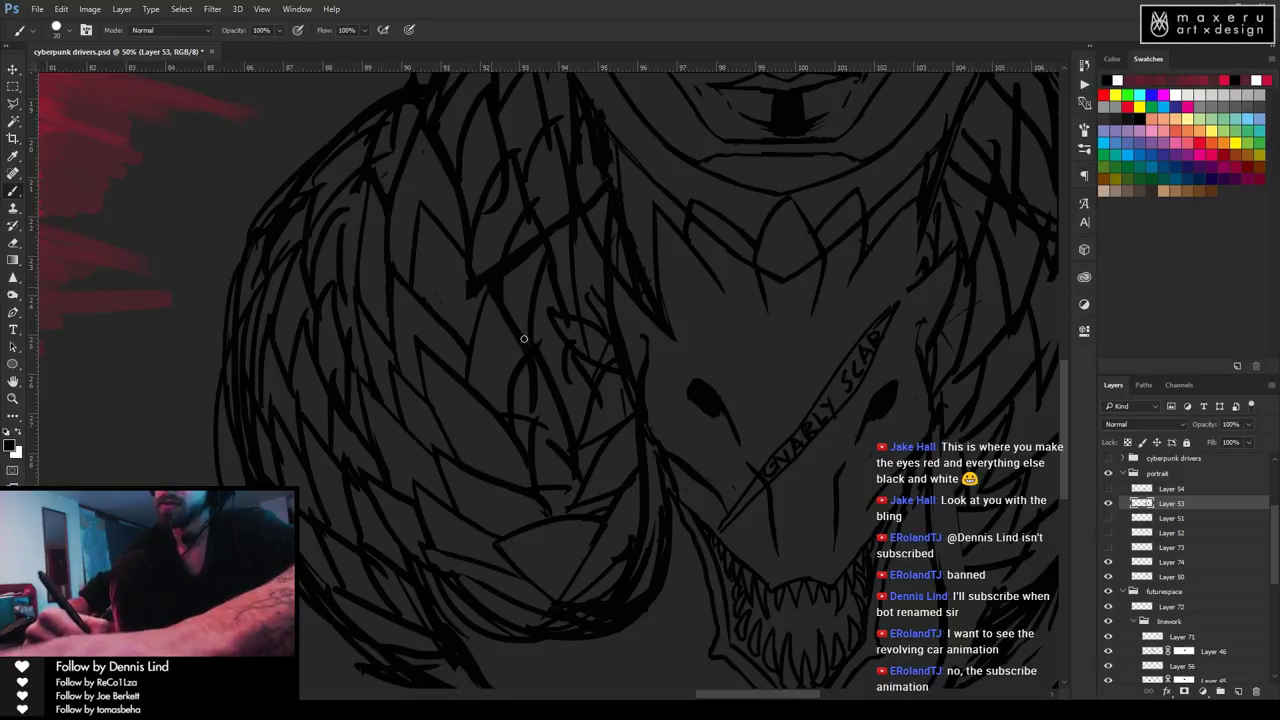
Remove the crossing scribbles between the collar feathers and the animal head, and outline small pointed feathers above the lower curl.
{"action": "key", "text": "e"}
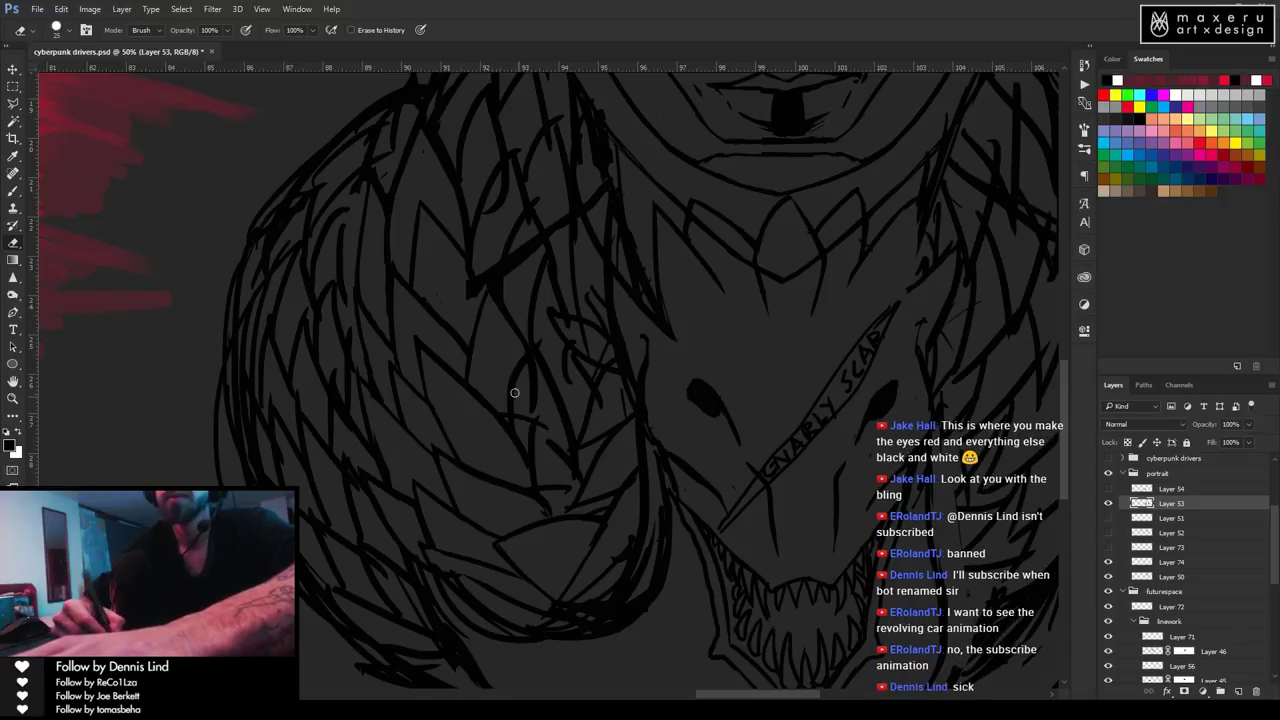
{"action": "key", "text": "b"}
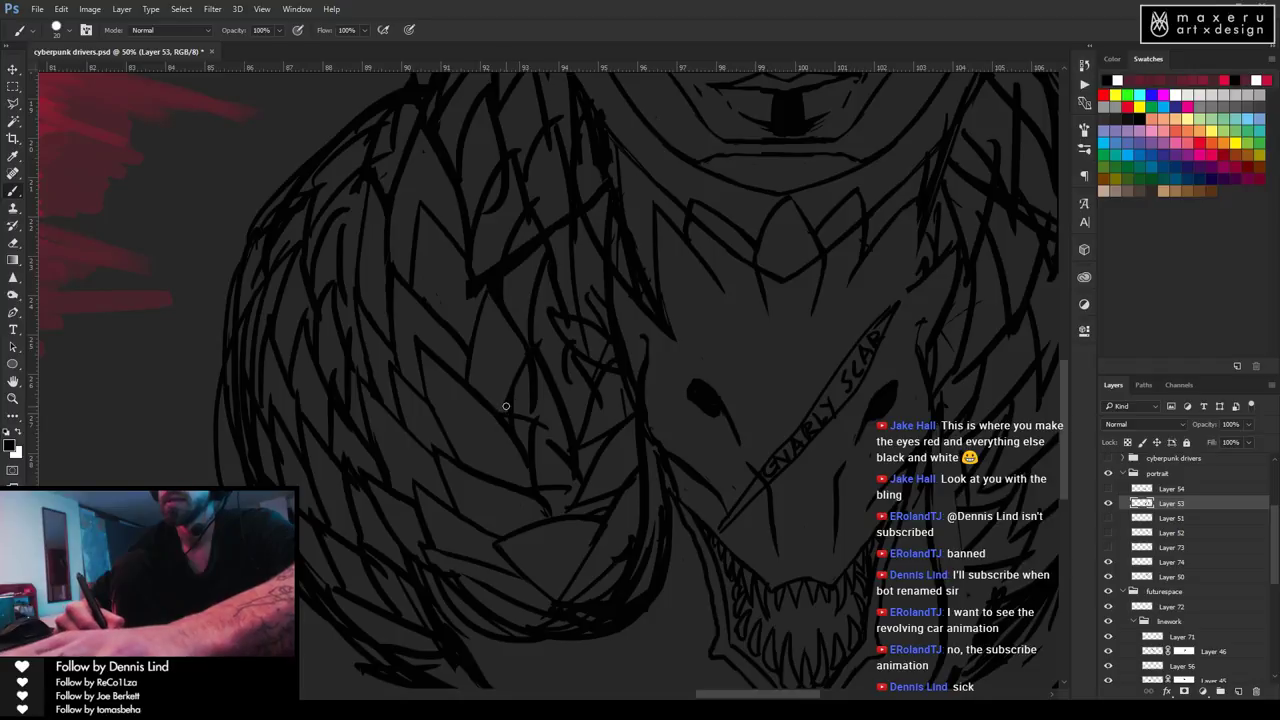
{"action": "key", "text": "e"}
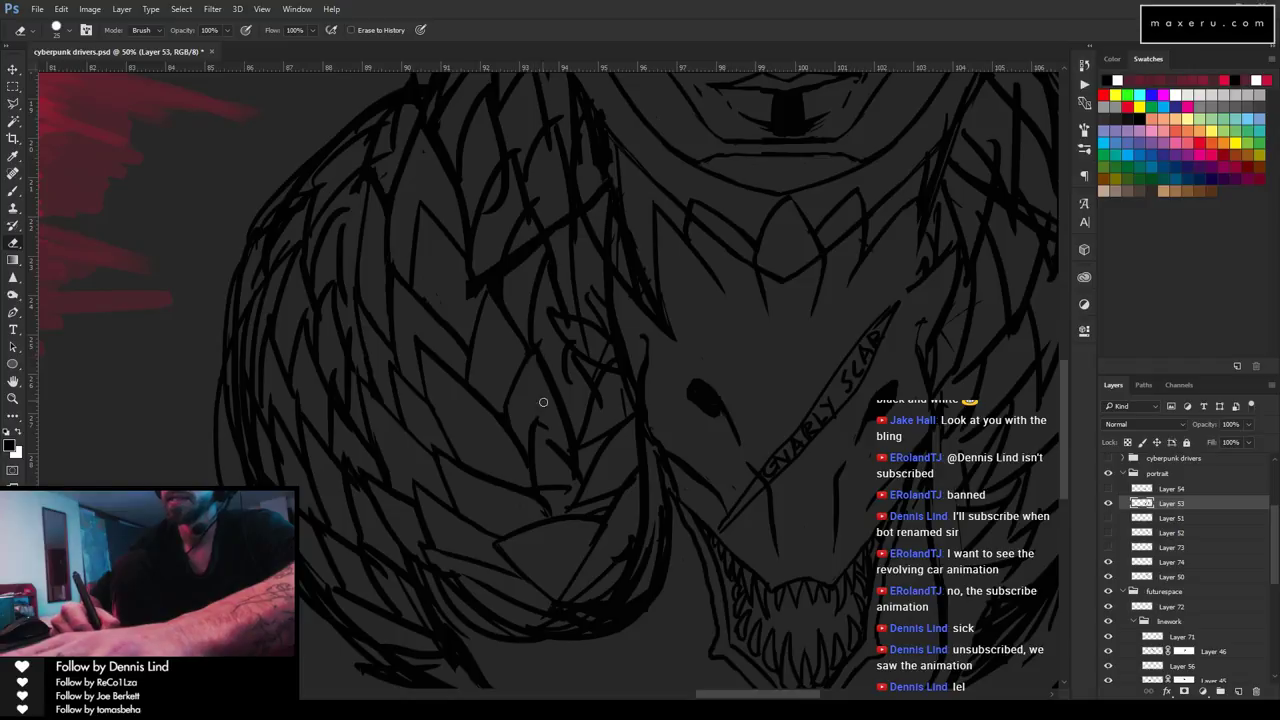
{"action": "key", "text": "b"}
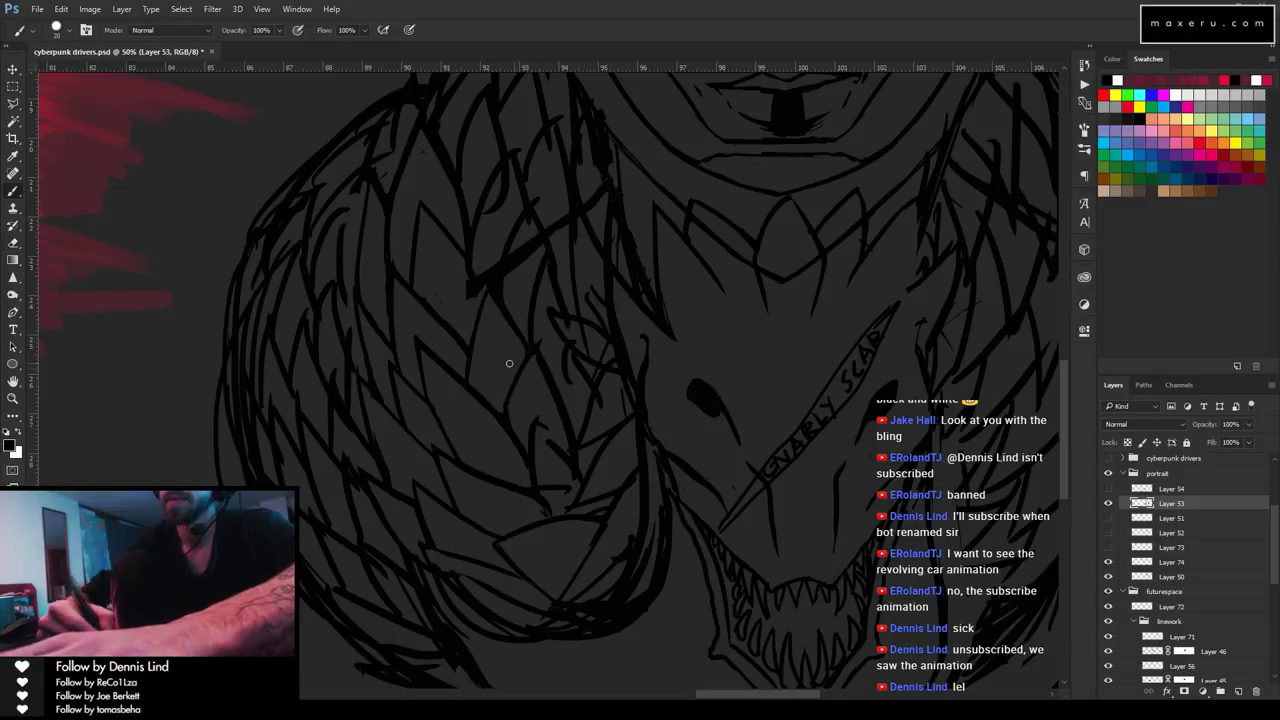
{"action": "key", "text": "e"}
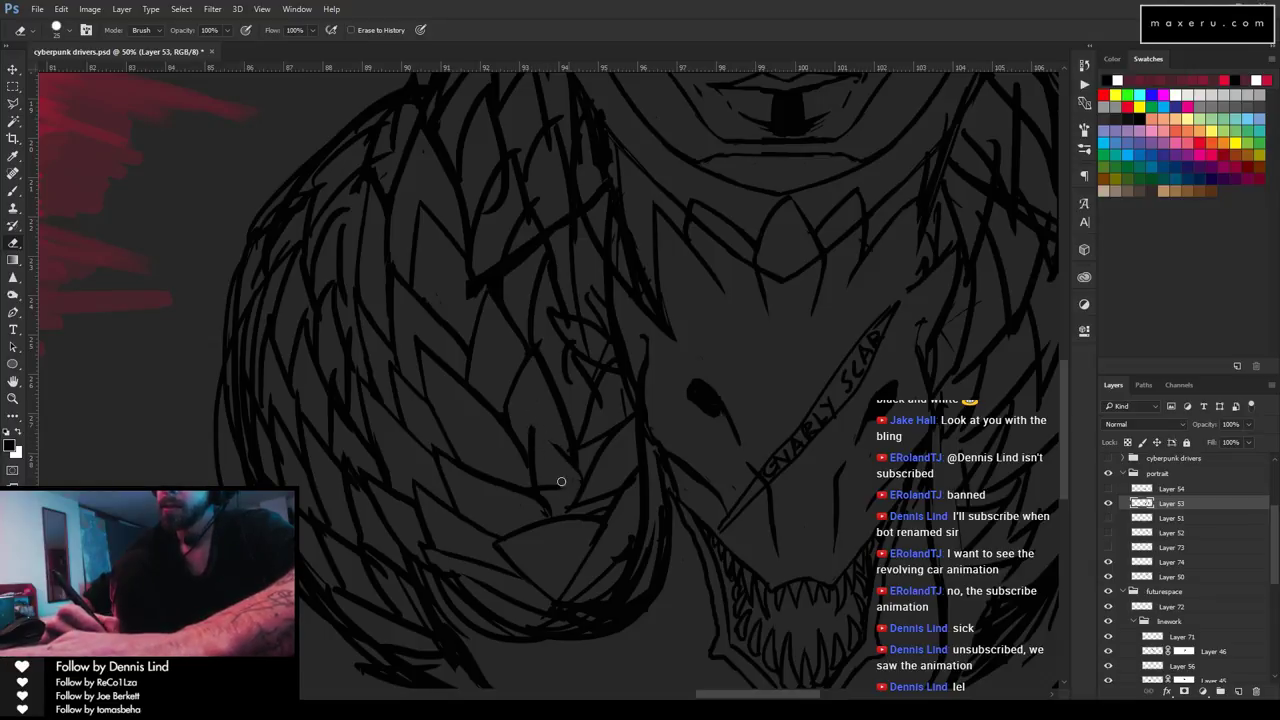
{"action": "key", "text": "b"}
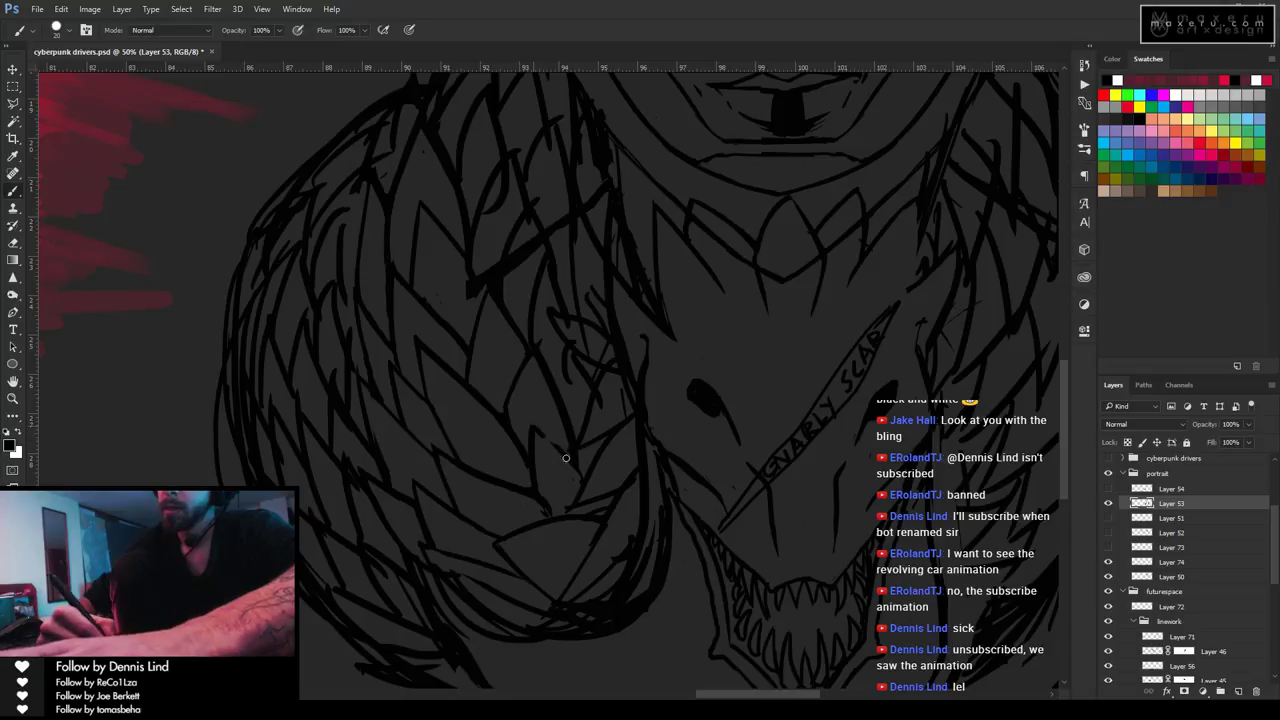
{"action": "key", "text": "e"}
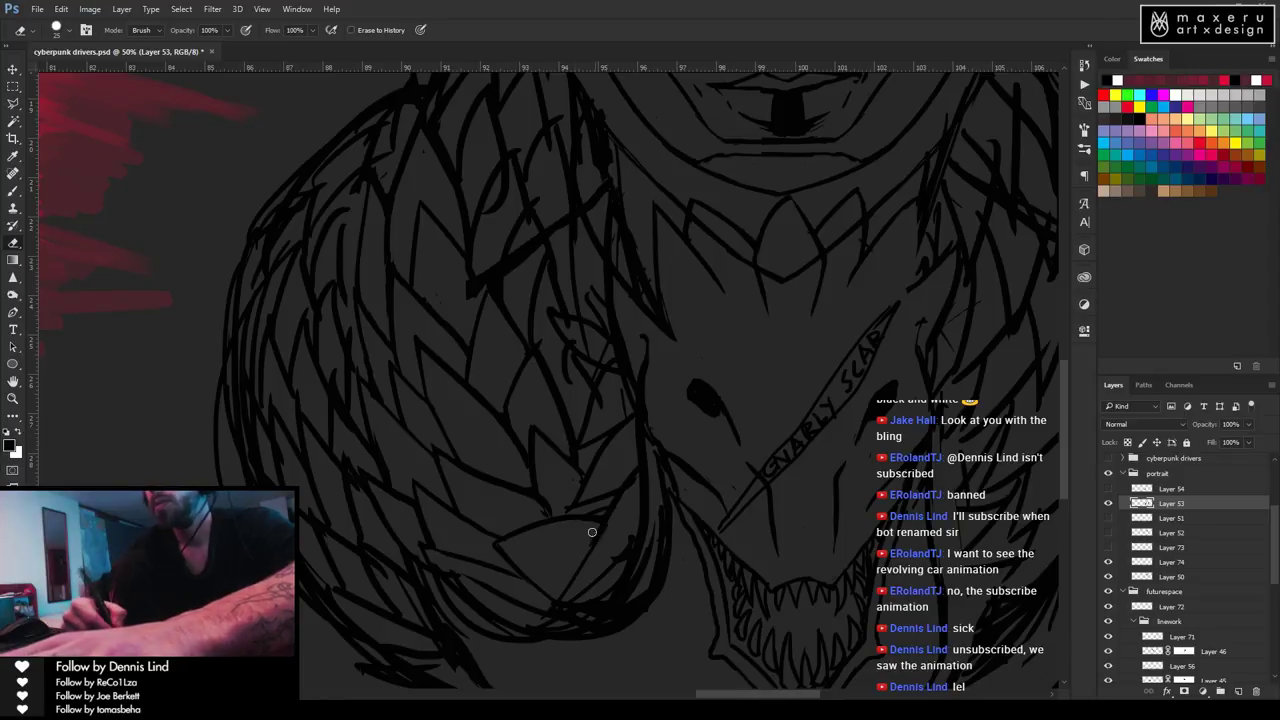
Erase the left part of the thick diagonal stroke across the upper left-hand collar and draw a pointed feather in its place.
{"action": "left_click_drag", "start_coordinate": [630, 442], "coordinate": [650, 607]}
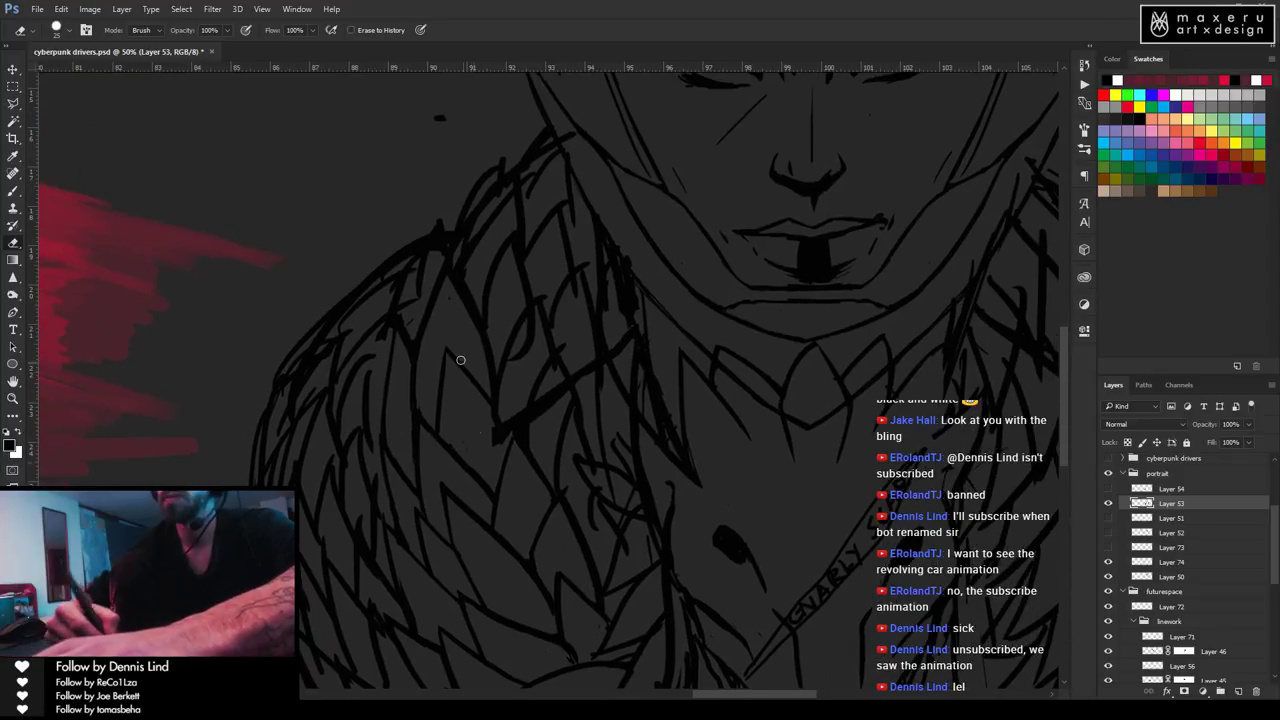
{"action": "key", "text": "b"}
{"action": "key", "text": "e"}
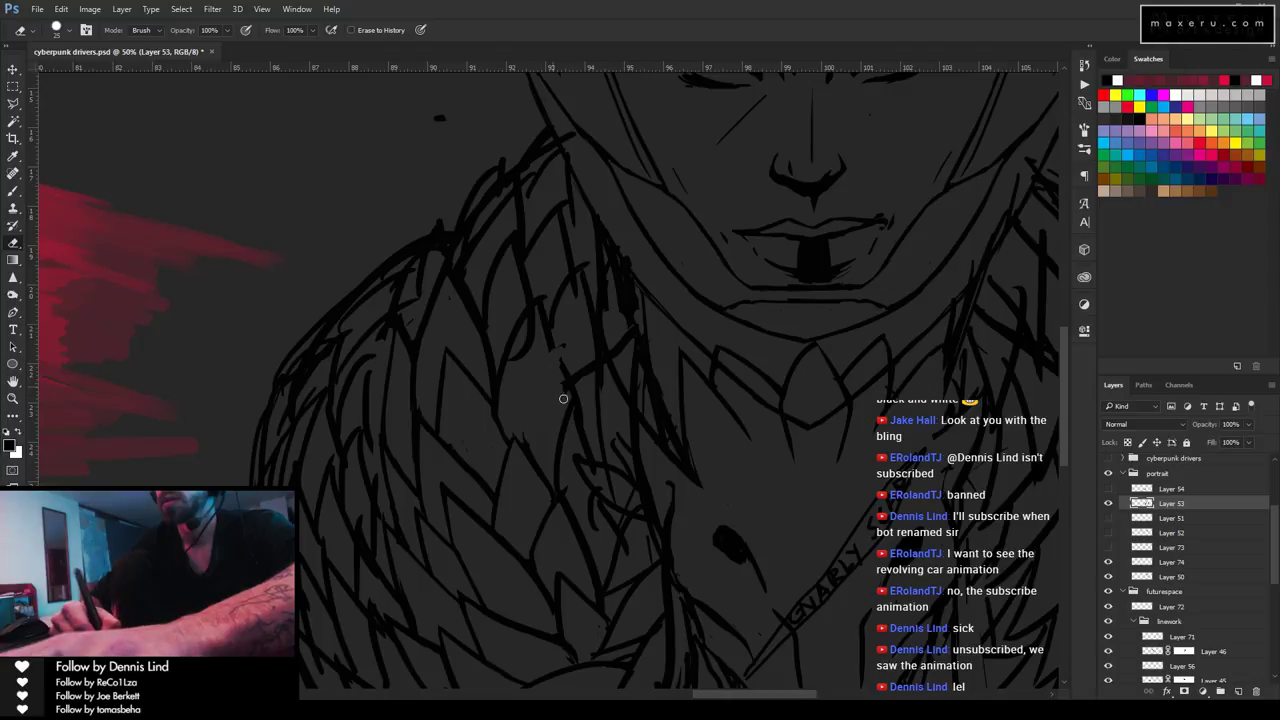
{"action": "key", "text": "b"}
{"action": "key", "text": "e"}
{"action": "key", "text": "b"}
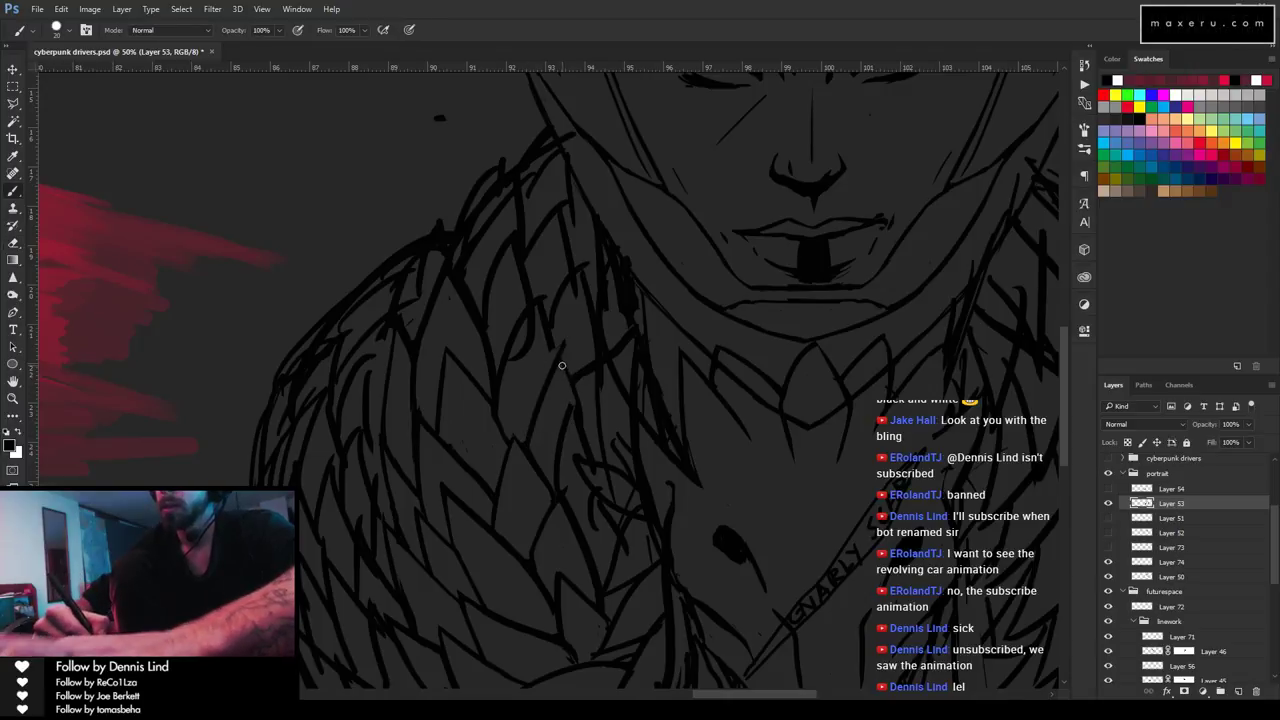
Tidy the joins around the new upper collar feather and extend the neighbouring feather's edge down to meet it.
{"action": "key", "text": "e"}
{"action": "key", "text": "b"}
{"action": "key", "text": "e"}
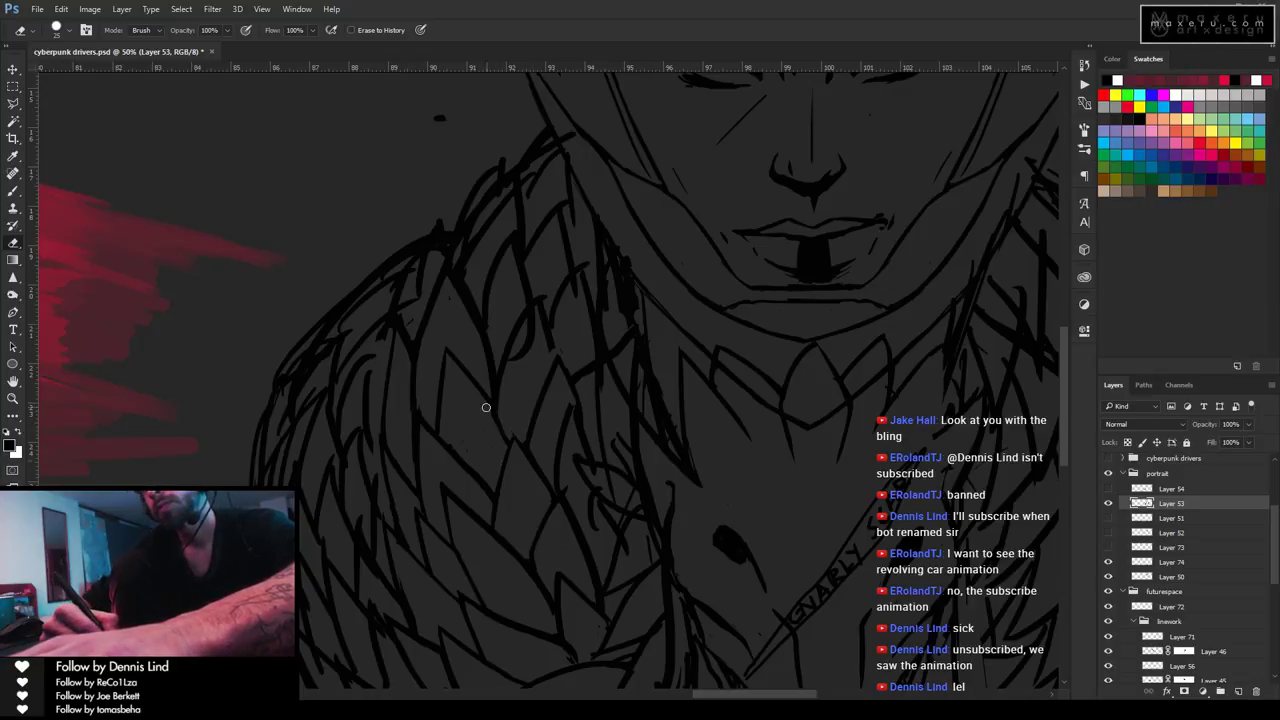
{"action": "key", "text": "b"}
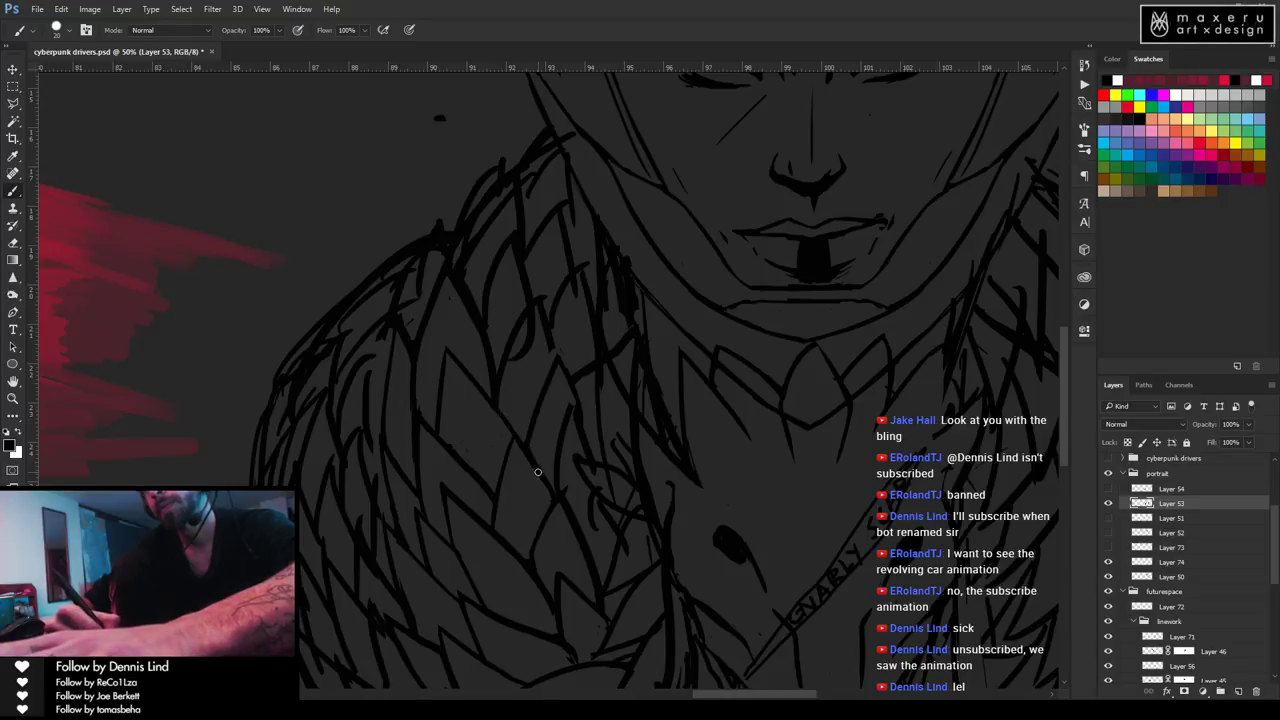
Erase the hooked stroke and short stray line below the upper left-hand shoulder feathers, and redraw the feather edge there.
{"action": "key", "text": "e"}
{"action": "left_click_drag", "start_coordinate": [520, 347], "coordinate": [530, 349]}
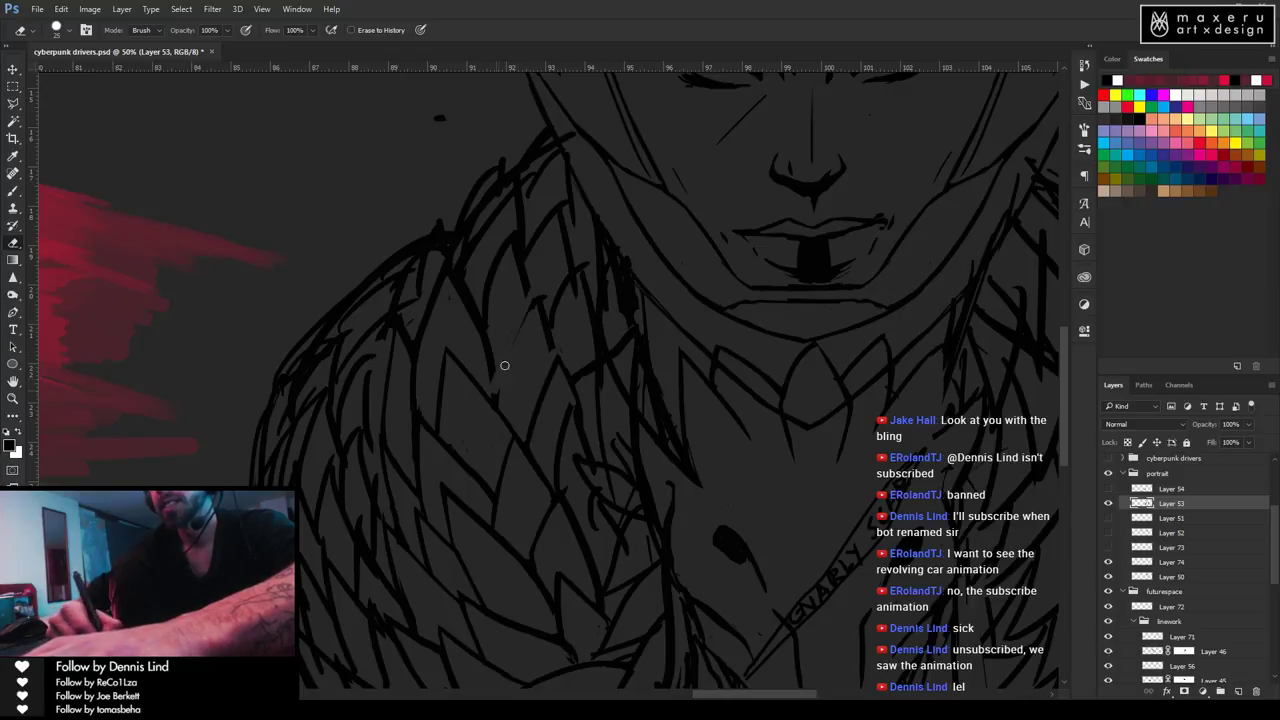
{"action": "left_click_drag", "start_coordinate": [543, 286], "coordinate": [547, 321]}
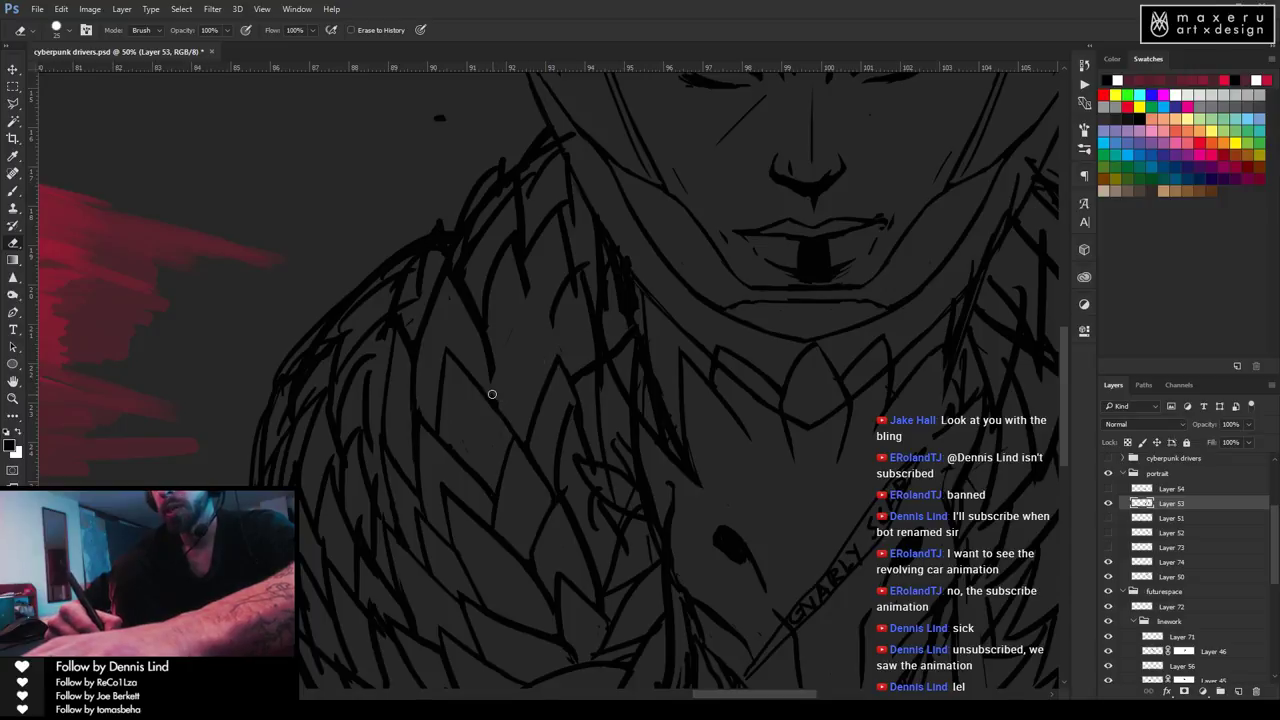
{"action": "key", "text": "b"}
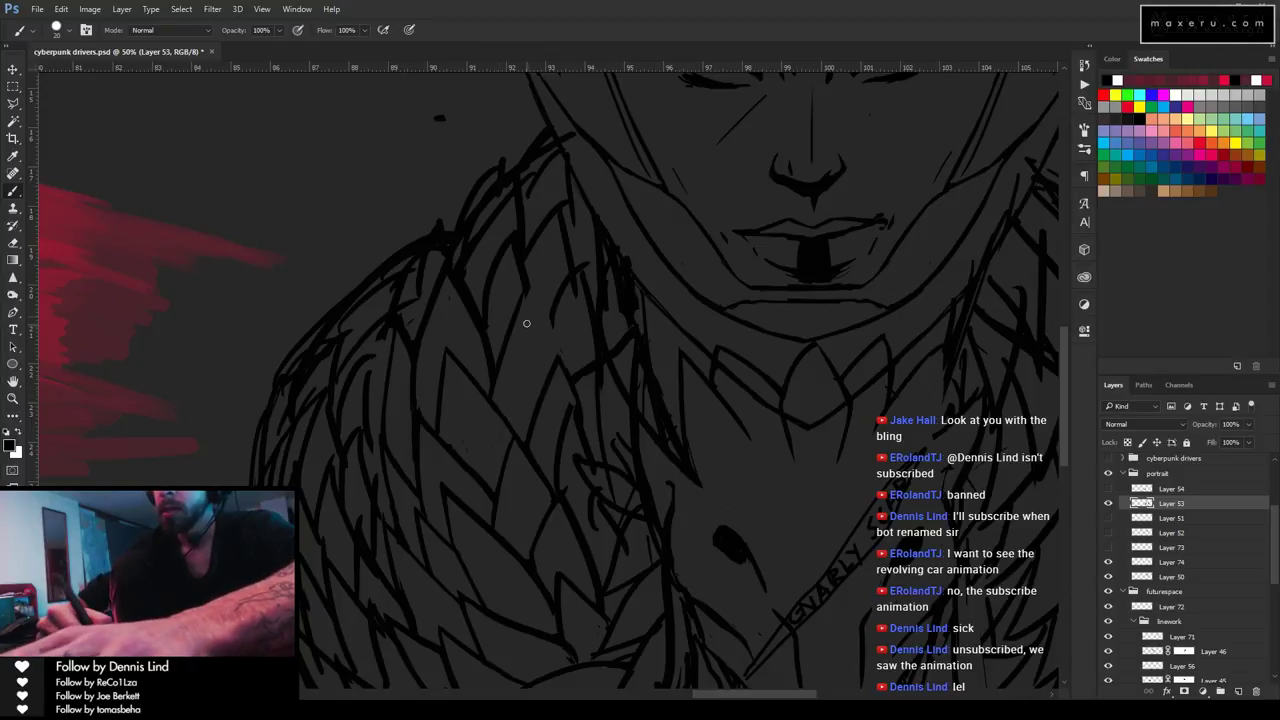
Erase the stray line ends in the middle of the left-hand collar and outline a pointed feather there, joining it to its neighbours.
{"action": "key", "text": "e"}
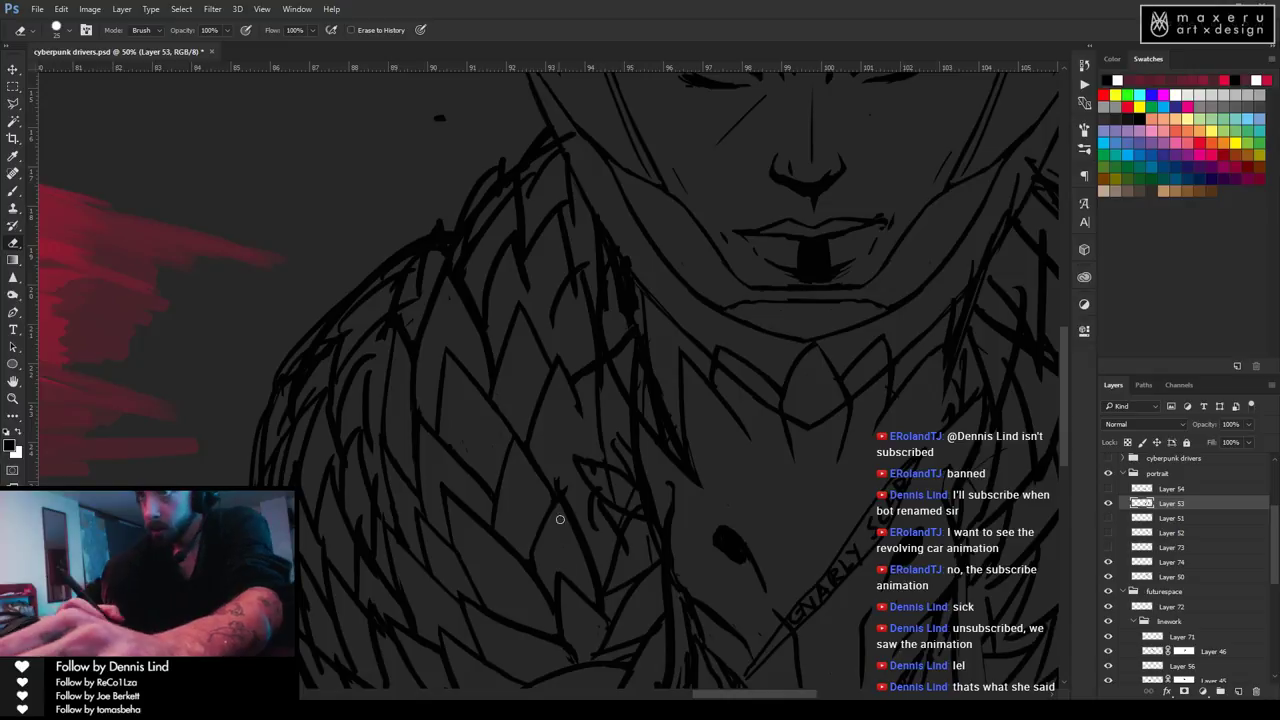
{"action": "key", "text": "b"}
{"action": "left_click_drag", "start_coordinate": [559, 492], "coordinate": [562, 386]}
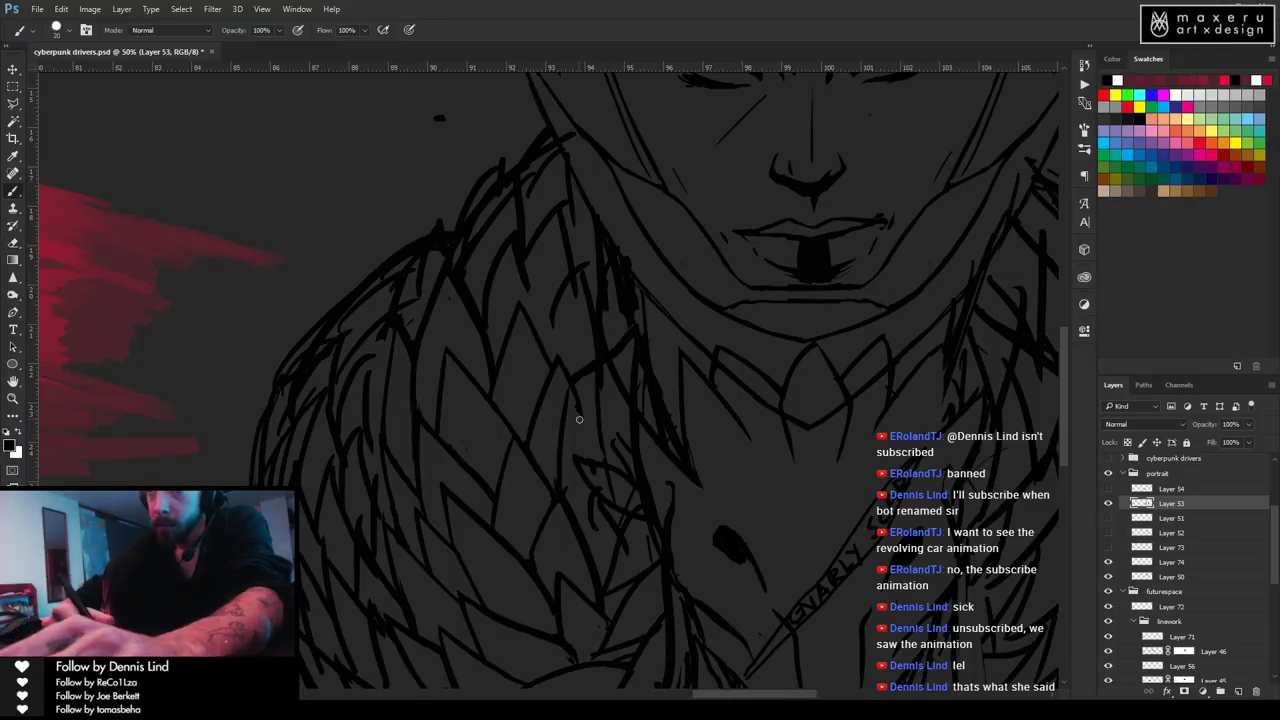
{"action": "key", "text": "e"}
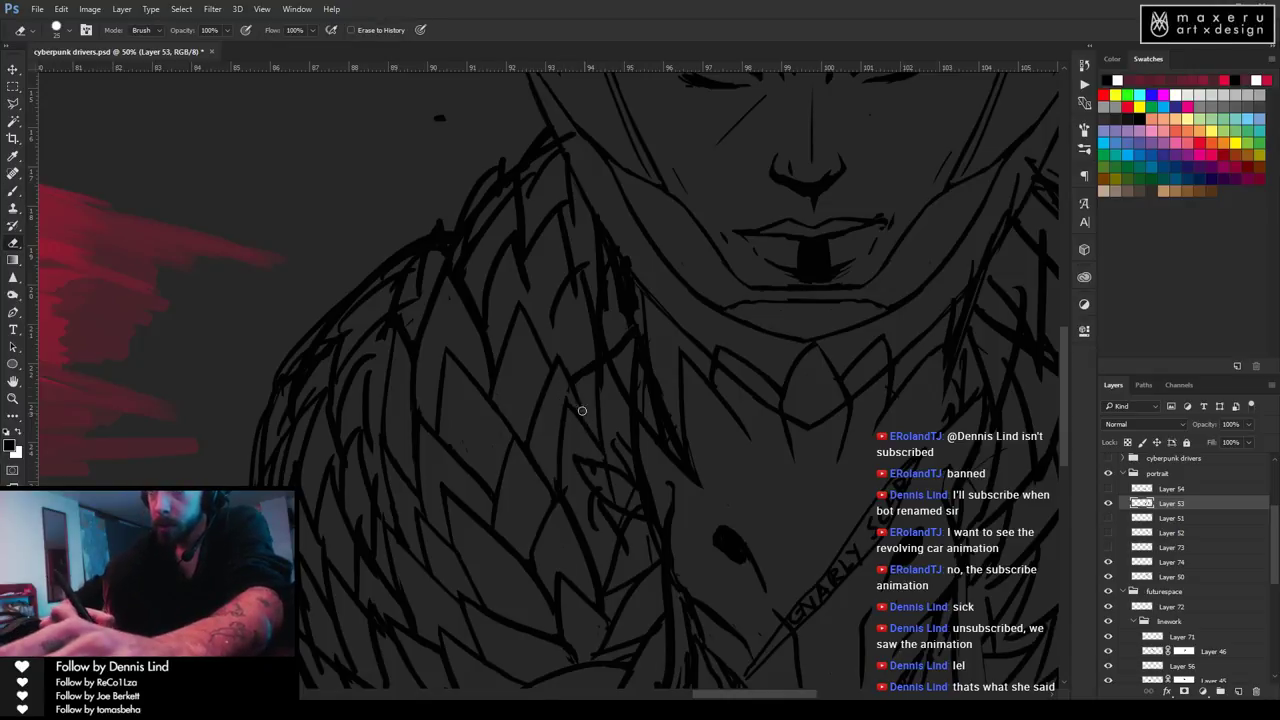
{"action": "key", "text": "b"}
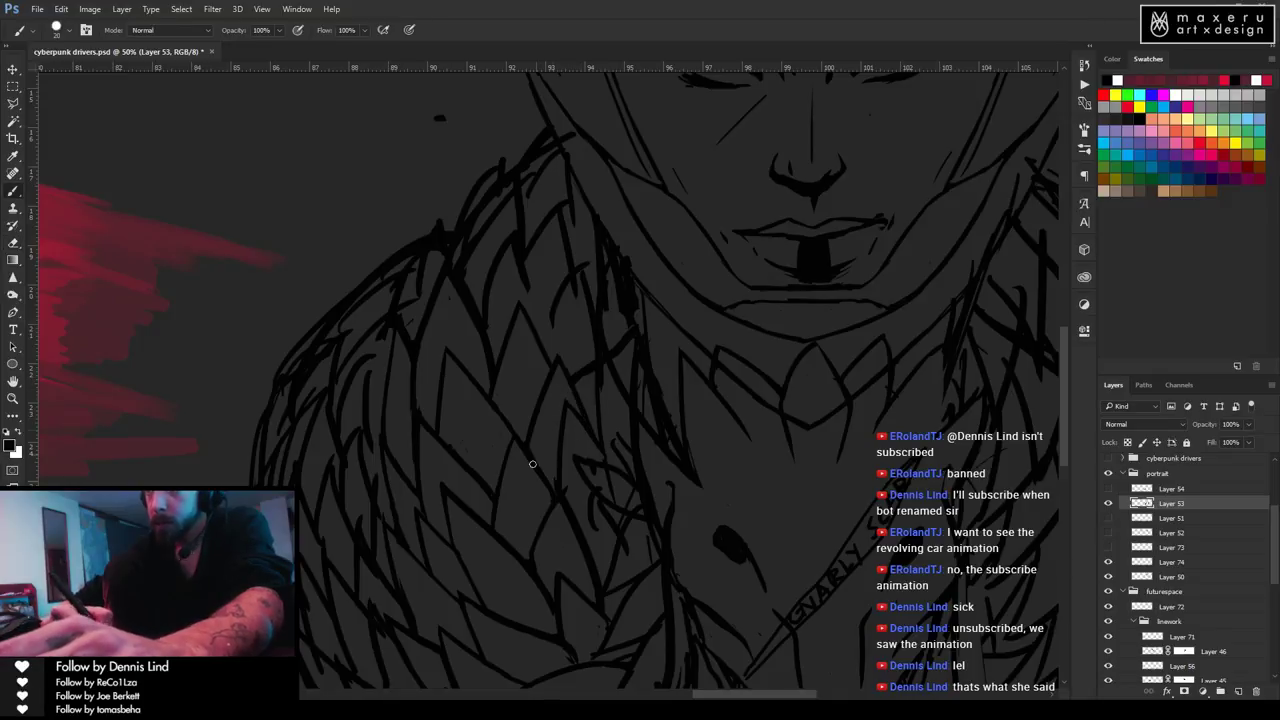
{"action": "scroll", "coordinate": [568, 531], "scroll_direction": "down", "scroll_amount": 1}
{"action": "key", "text": "alt+e"}
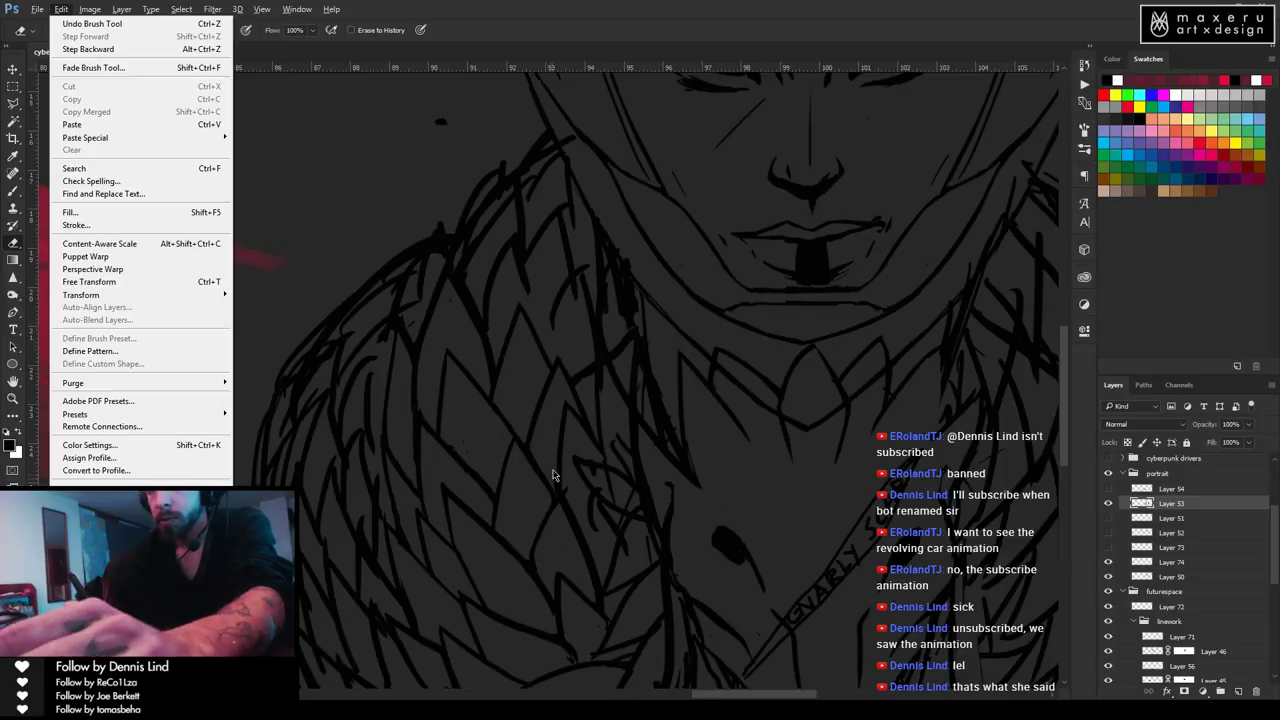
{"action": "key", "text": "Escape"}
{"action": "key", "text": "e"}
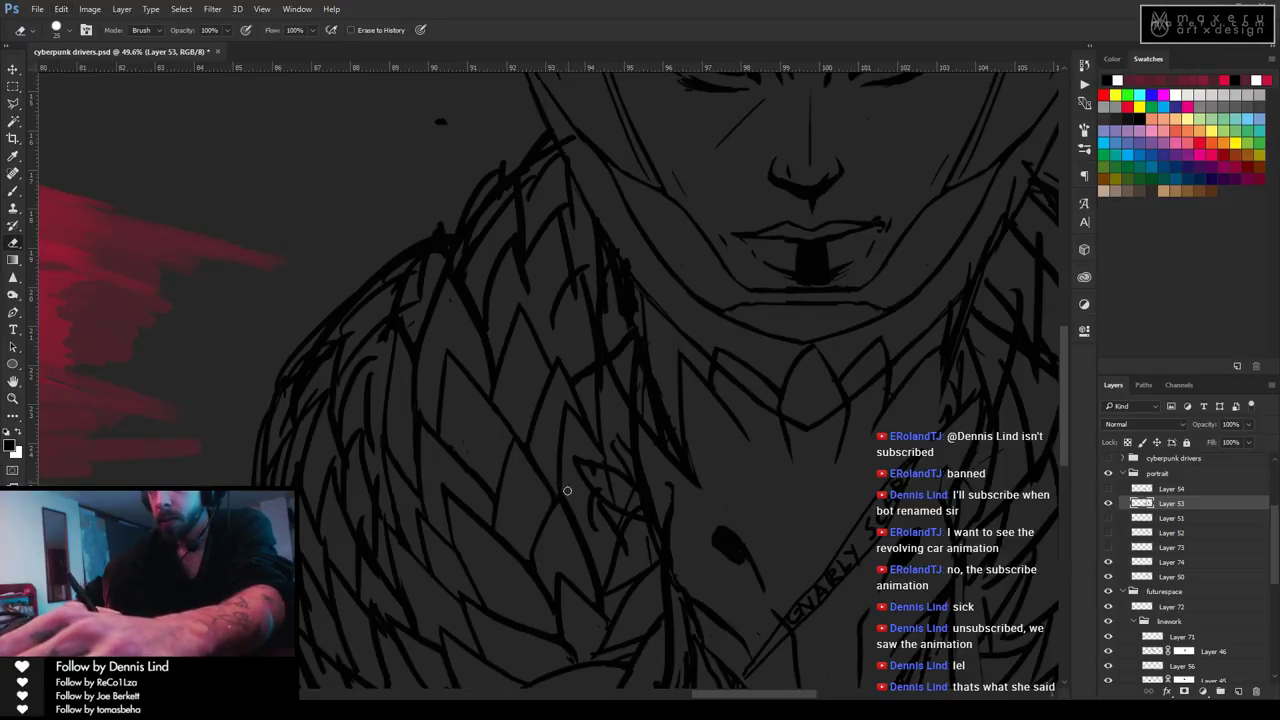
Erase the heavy overlapping strokes along the side of the lower collar curl nearest the animal head.
{"action": "left_click_drag", "start_coordinate": [603, 523], "coordinate": [638, 265]}
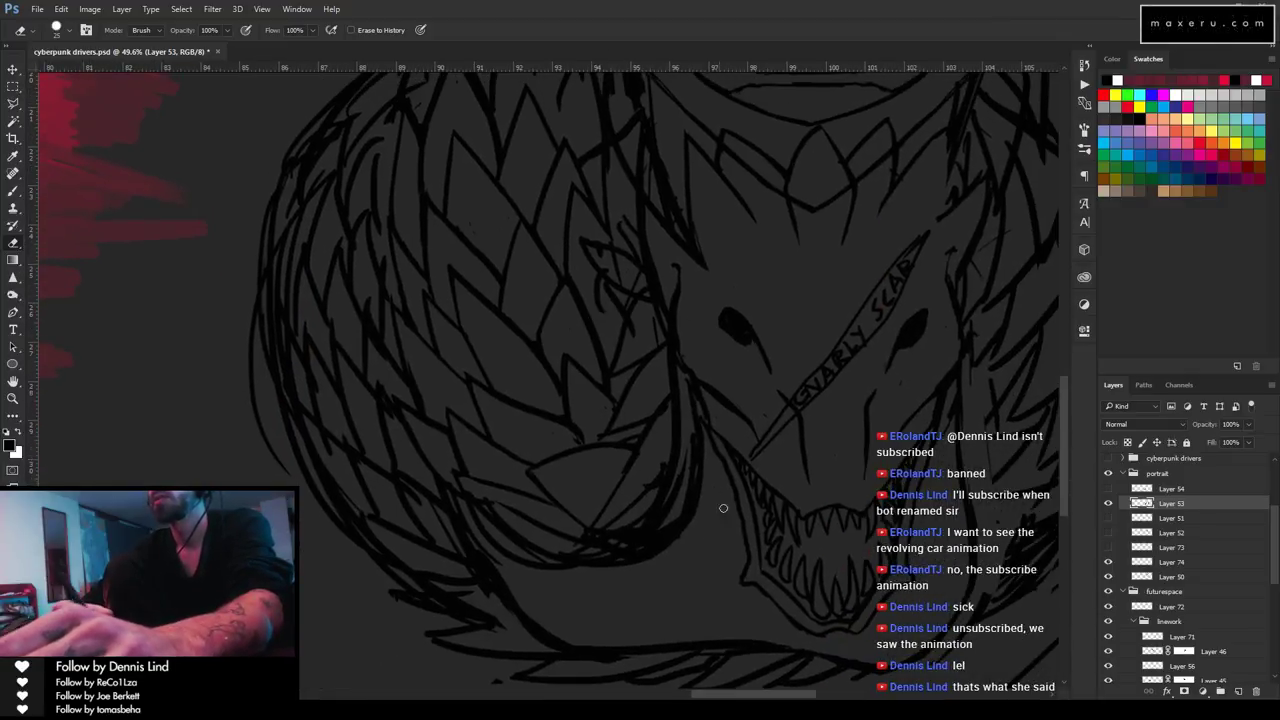
{"action": "key", "text": "b"}
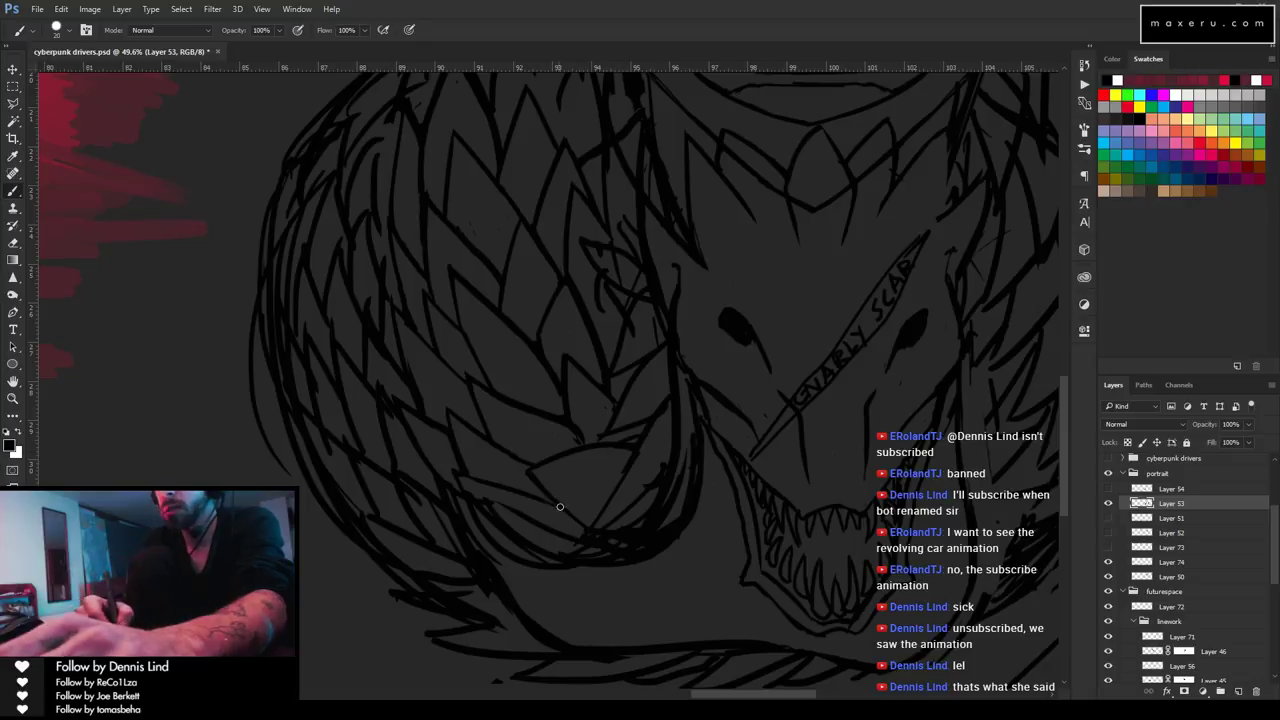
{"action": "key", "text": "e"}
{"action": "mouse_move", "coordinate": [676, 332]}
{"action": "left_mouse_down"}
{"action": "mouse_move", "coordinate": [678, 524]}
{"action": "mouse_move", "coordinate": [683, 431]}
{"action": "mouse_move", "coordinate": [380, 314]}
{"action": "mouse_move", "coordinate": [506, 391]}
{"action": "mouse_move", "coordinate": [673, 244]}
{"action": "left_mouse_up"}
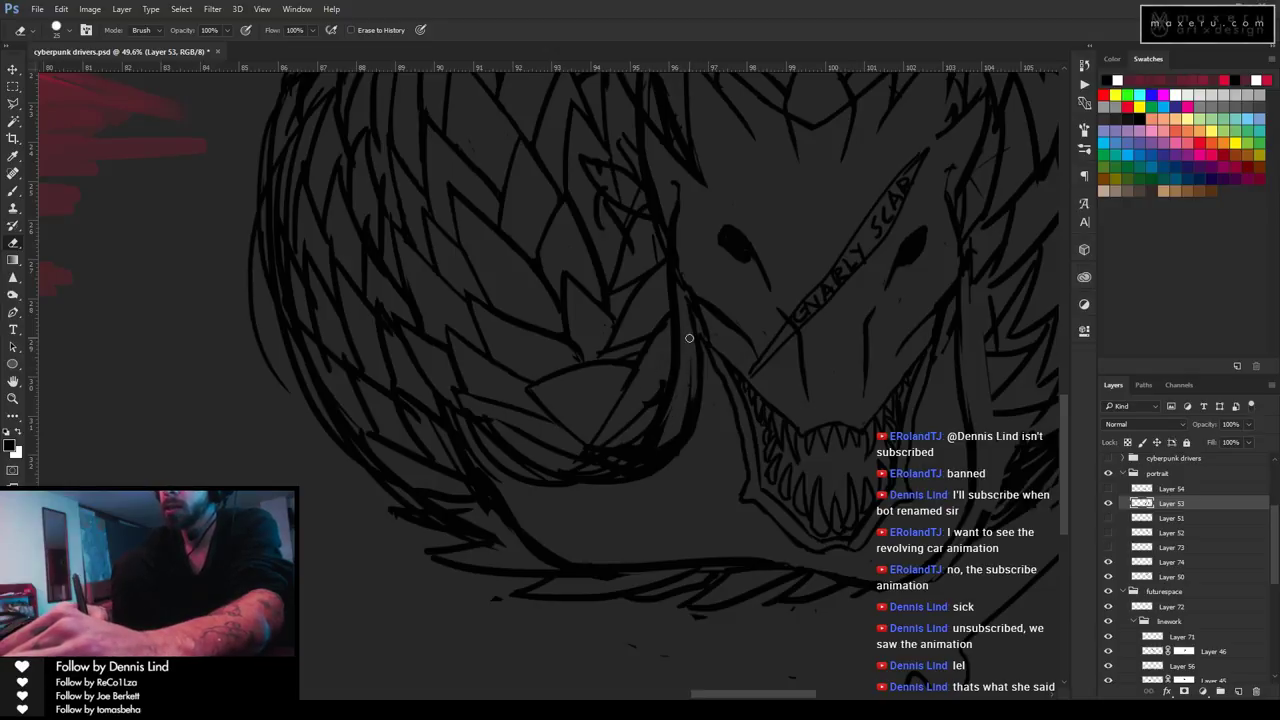
{"action": "mouse_move", "coordinate": [695, 382]}
{"action": "left_mouse_down"}
{"action": "mouse_move", "coordinate": [651, 434]}
{"action": "mouse_move", "coordinate": [665, 445]}
{"action": "left_mouse_up"}
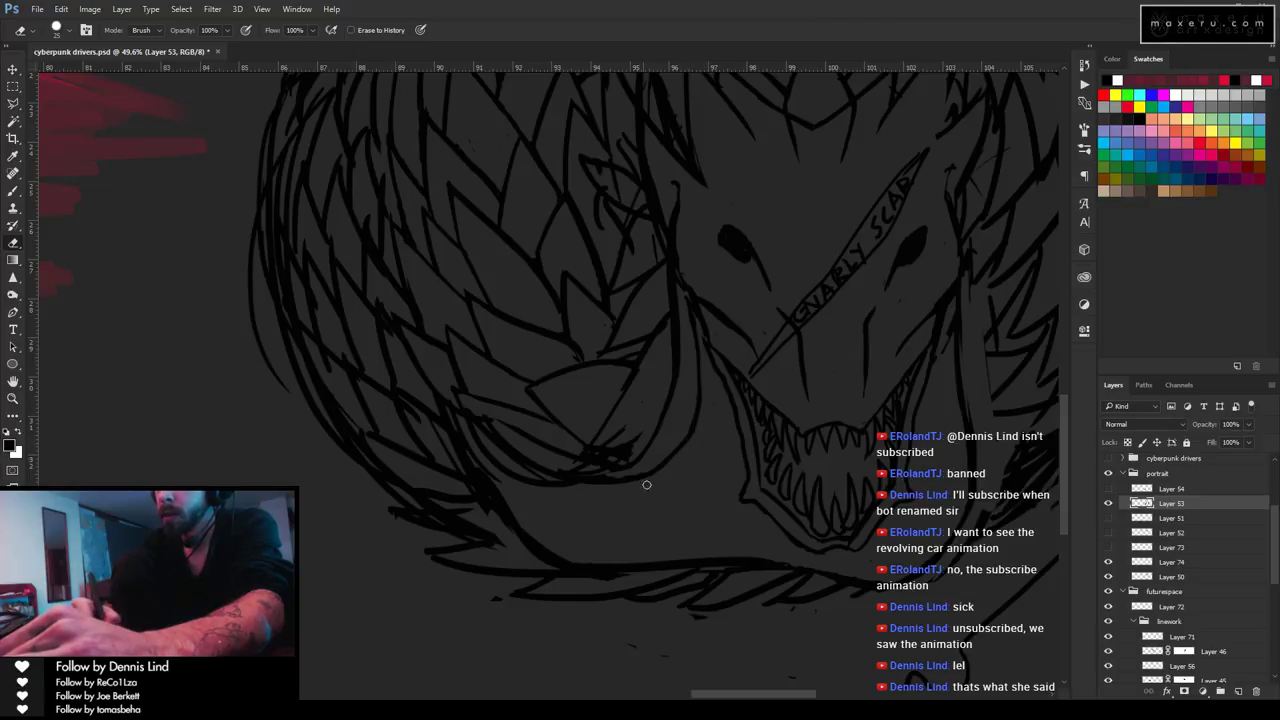
Redraw the inner edge of the lower curl beside the animal's jaw and add small pointed feather tips along it.
{"action": "key", "text": "b"}
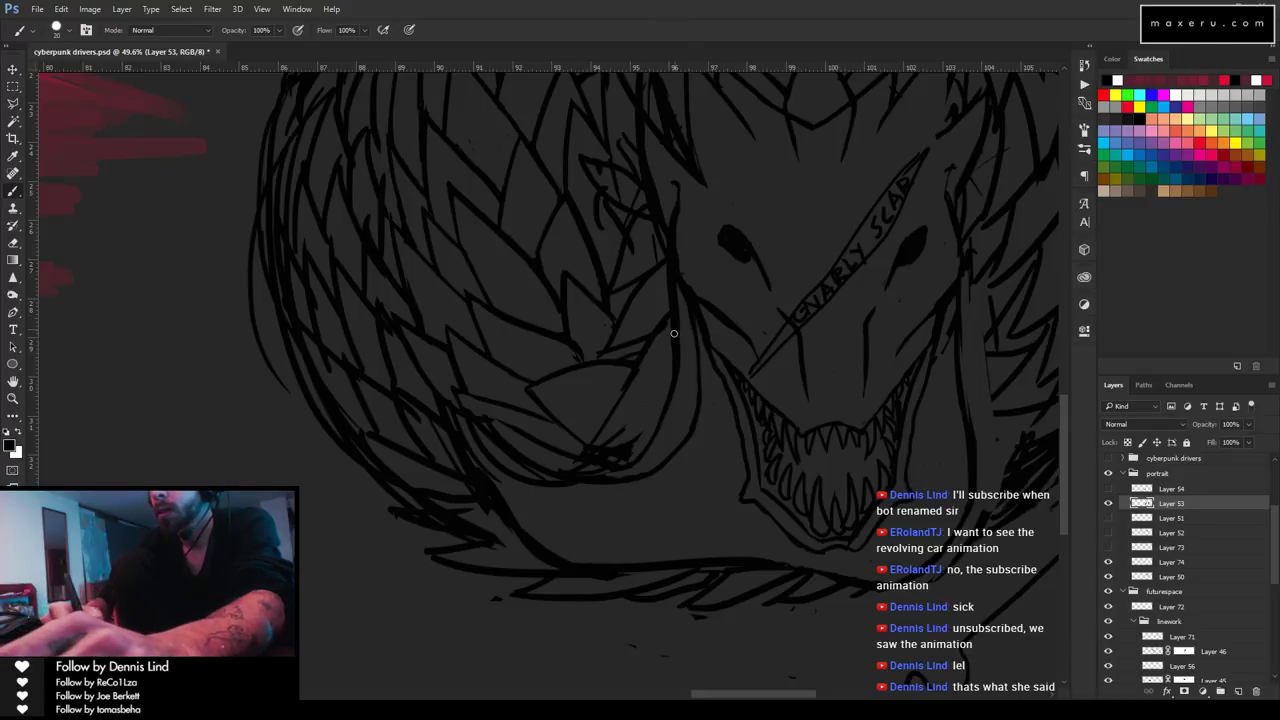
{"action": "key", "text": "ctrl+plus"}
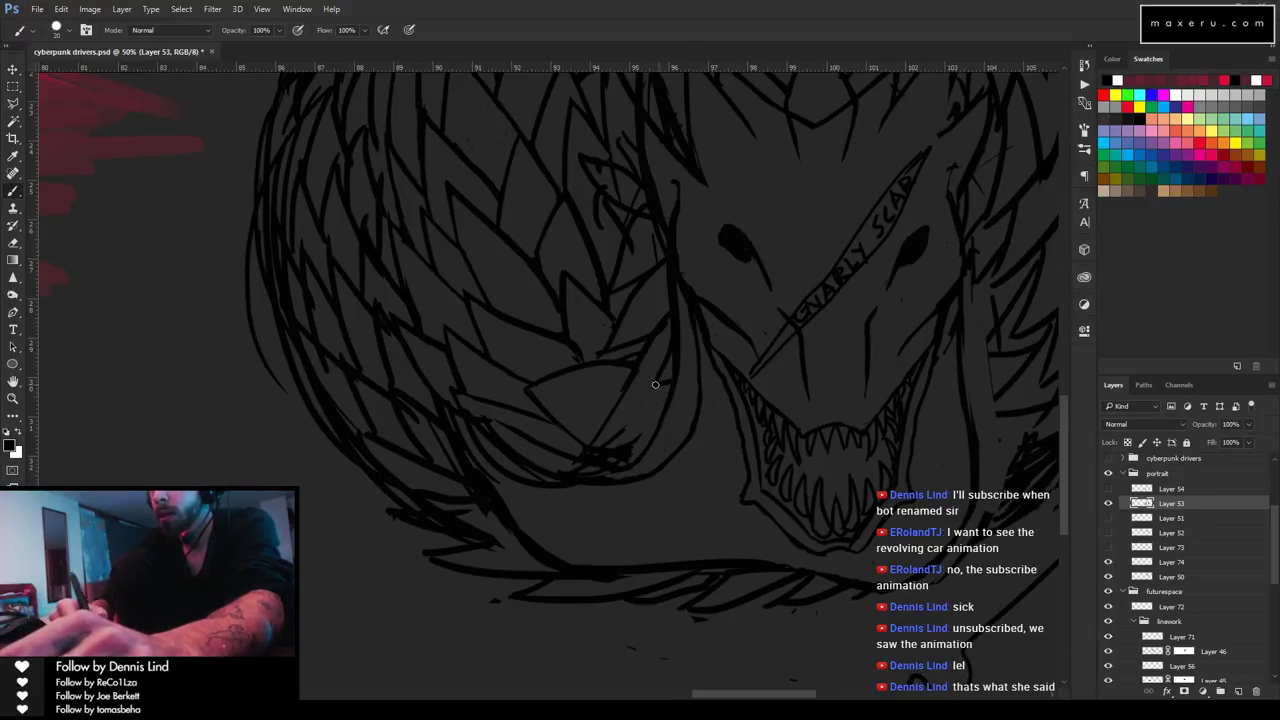
{"action": "scroll", "coordinate": [663, 391], "scroll_direction": "down", "scroll_amount": 1}
{"action": "scroll", "coordinate": [663, 400], "scroll_direction": "up", "scroll_amount": 1}
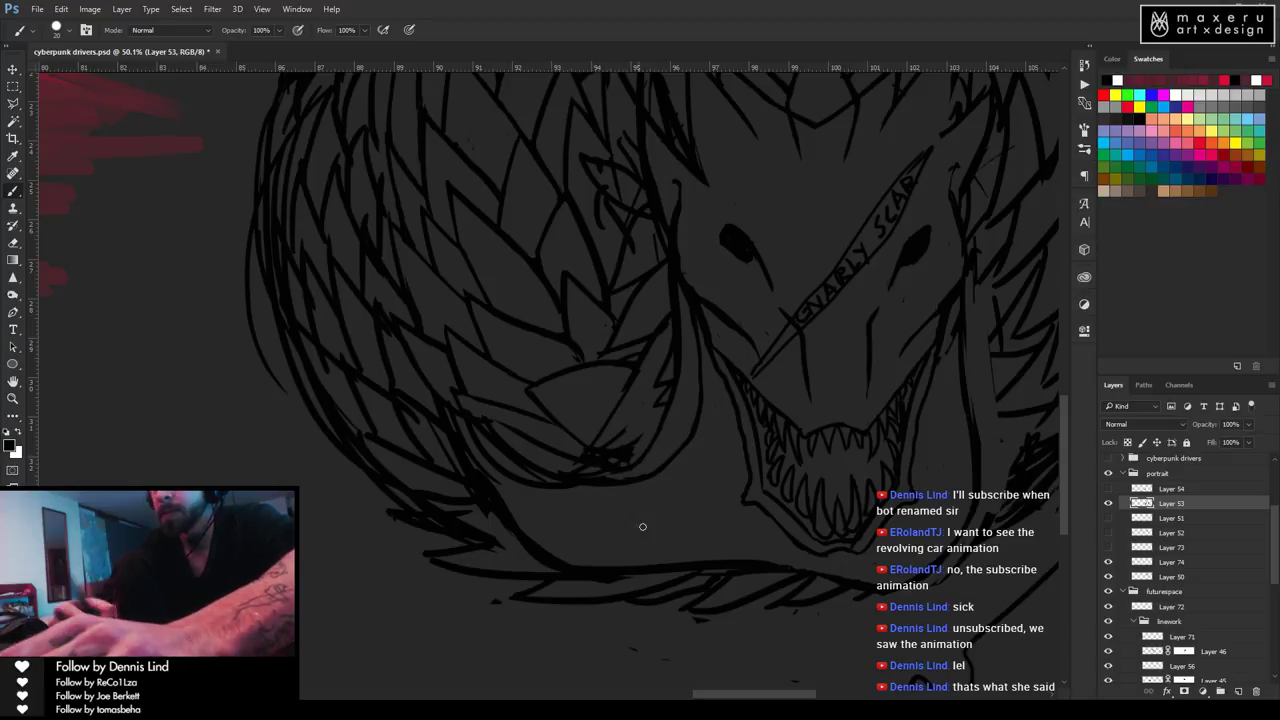
Clean up the lines at the top of the lower curl beside the animal head and redraw the feather edge there.
{"action": "key", "text": "e"}
{"action": "mouse_move", "coordinate": [570, 368]}
{"action": "left_mouse_down"}
{"action": "mouse_move", "coordinate": [557, 391]}
{"action": "mouse_move", "coordinate": [580, 471]}
{"action": "left_mouse_up"}
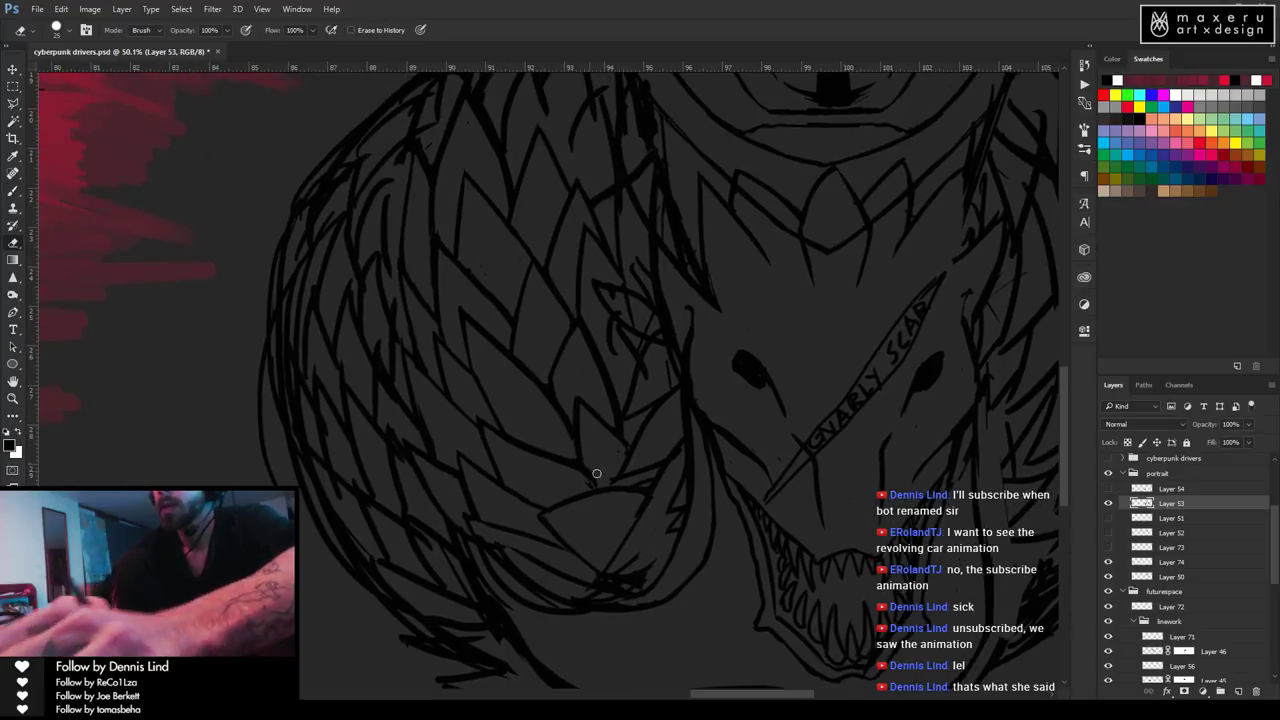
{"action": "left_click_drag", "start_coordinate": [674, 472], "coordinate": [613, 542]}
{"action": "left_click_drag", "start_coordinate": [682, 454], "coordinate": [611, 528]}
{"action": "key", "text": "b"}
{"action": "left_click_drag", "start_coordinate": [676, 456], "coordinate": [618, 532]}
{"action": "key", "text": "ctrl+alt+z"}
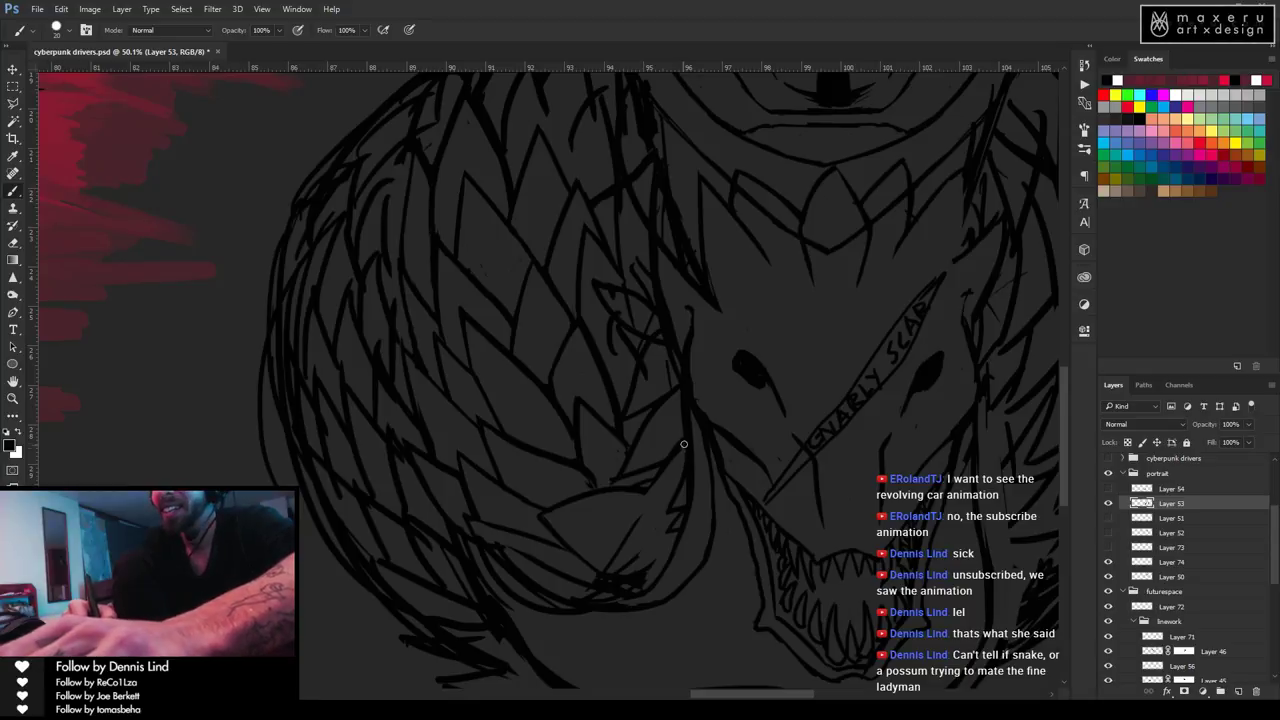
{"action": "key", "text": "e"}
{"action": "key", "text": "b"}
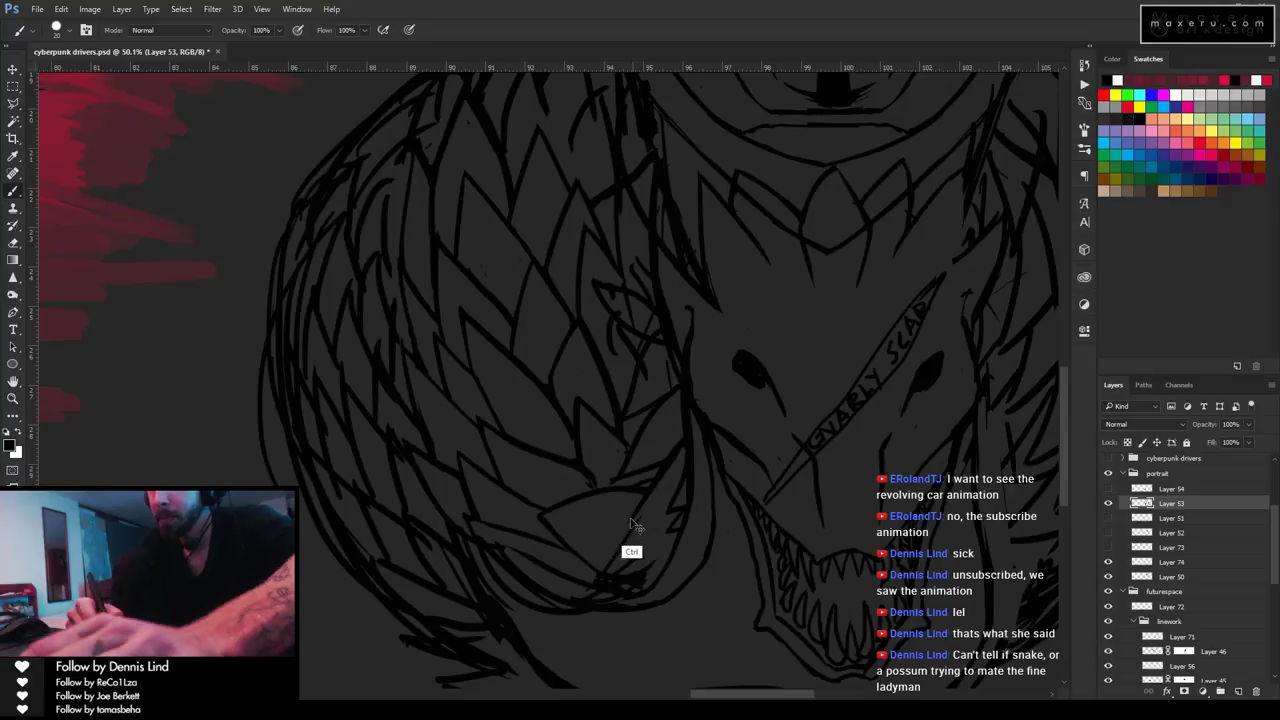
Replace the straight diagonal line inside the lower curl with a jagged row of pointed feather tips.
{"action": "mouse_move", "coordinate": [638, 498]}
{"action": "left_mouse_down"}
{"action": "mouse_move", "coordinate": [624, 516]}
{"action": "mouse_move", "coordinate": [648, 514]}
{"action": "left_mouse_up"}
{"action": "key", "text": "e"}
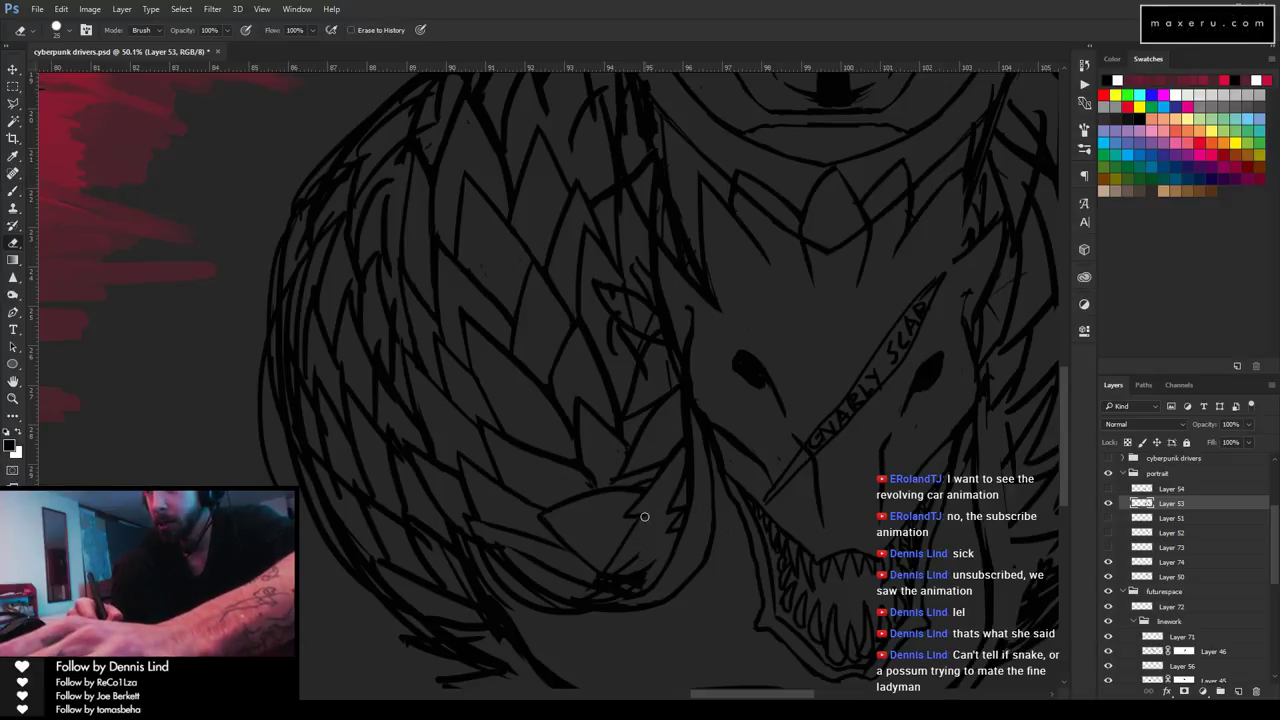
{"action": "key", "text": "b"}
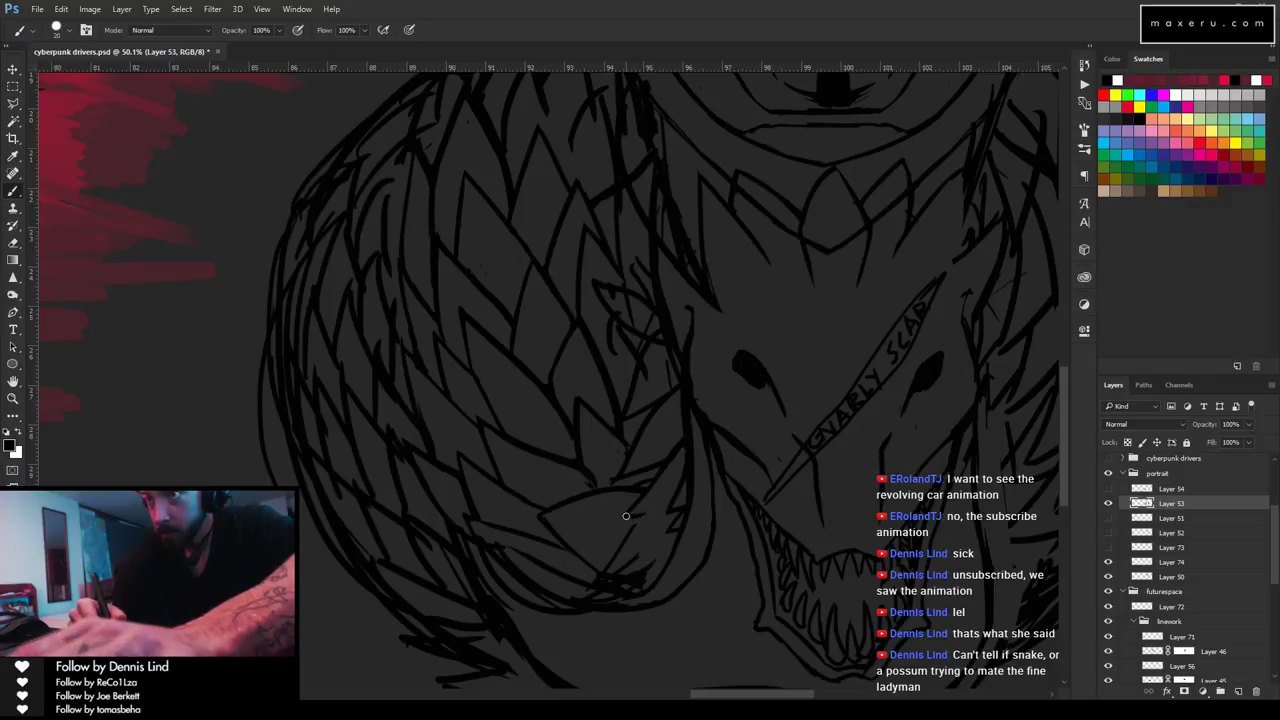
{"action": "key", "text": "e"}
{"action": "key", "text": "b"}
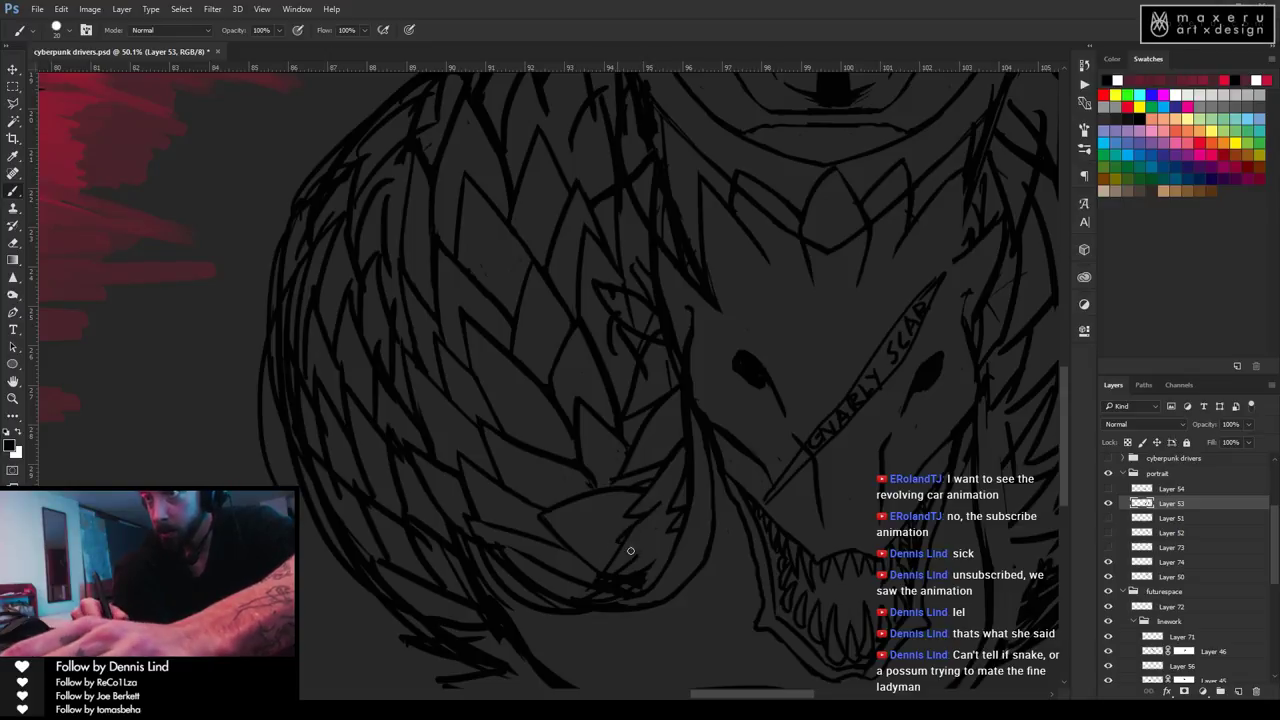
{"action": "key", "text": "e"}
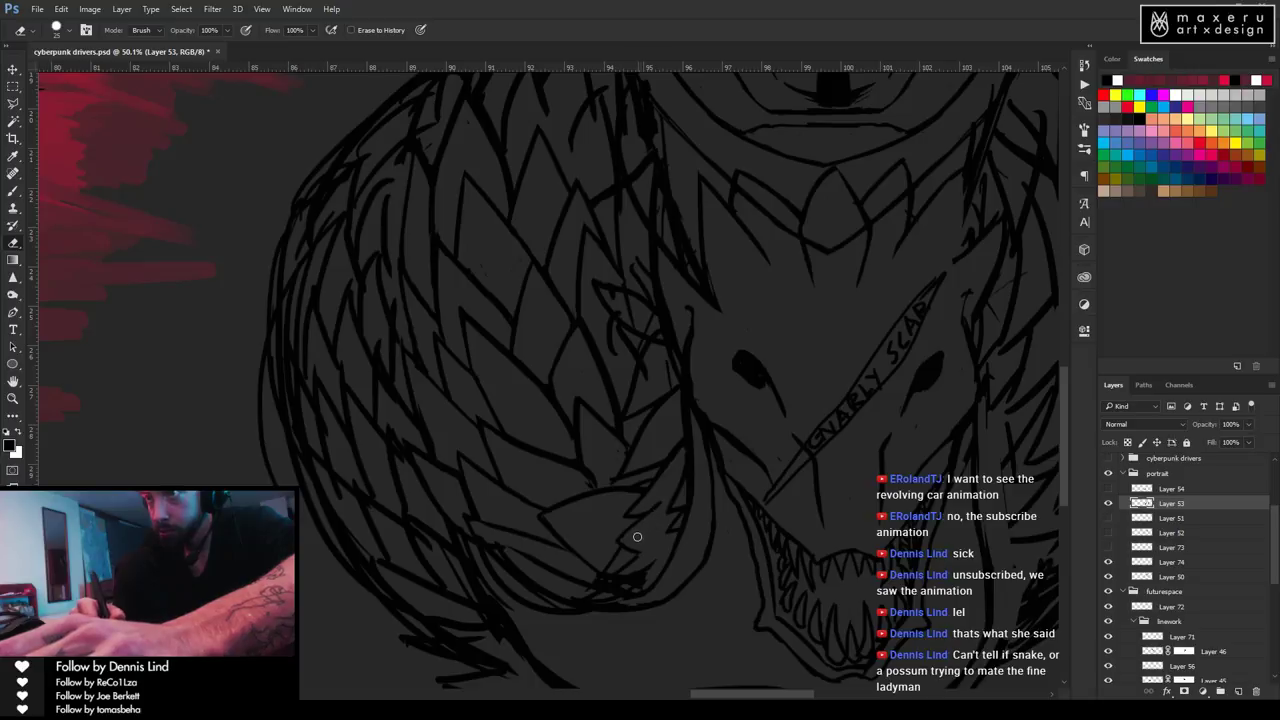
{"action": "key", "text": "b"}
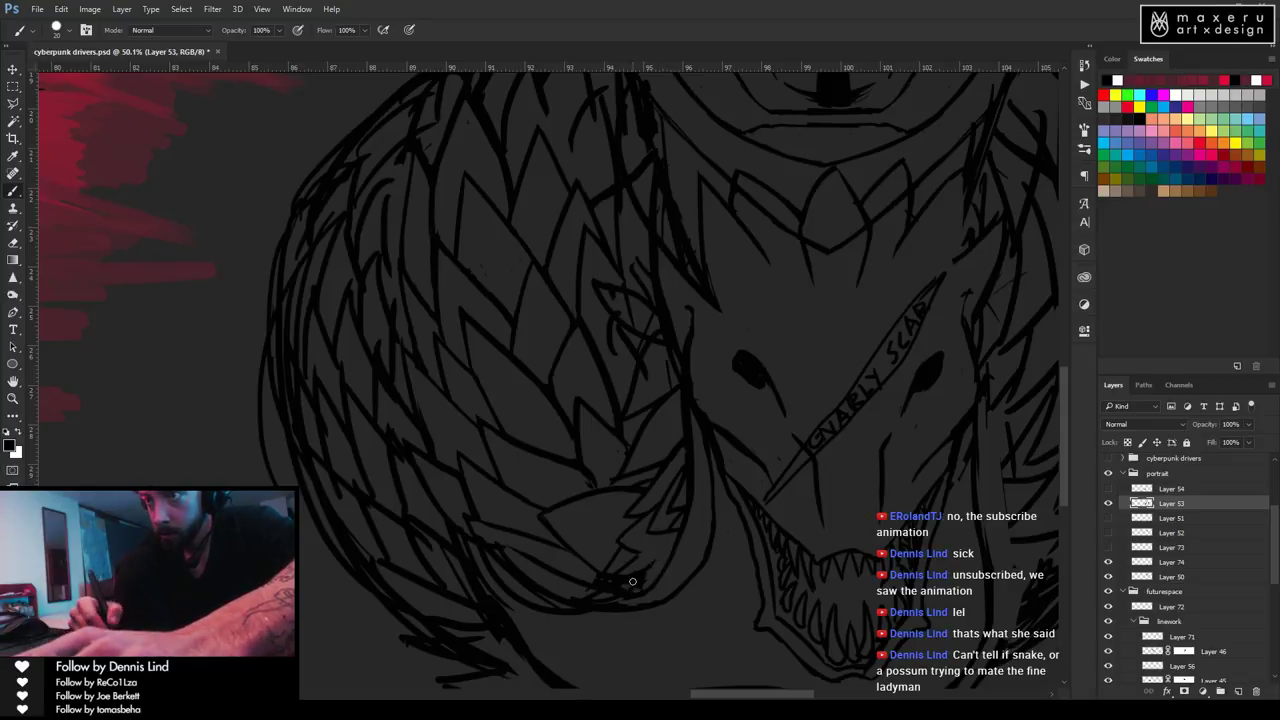
Erase the dark scribble at the bottom of the lower curl, leaving its outline clean.
{"action": "key", "text": "e"}
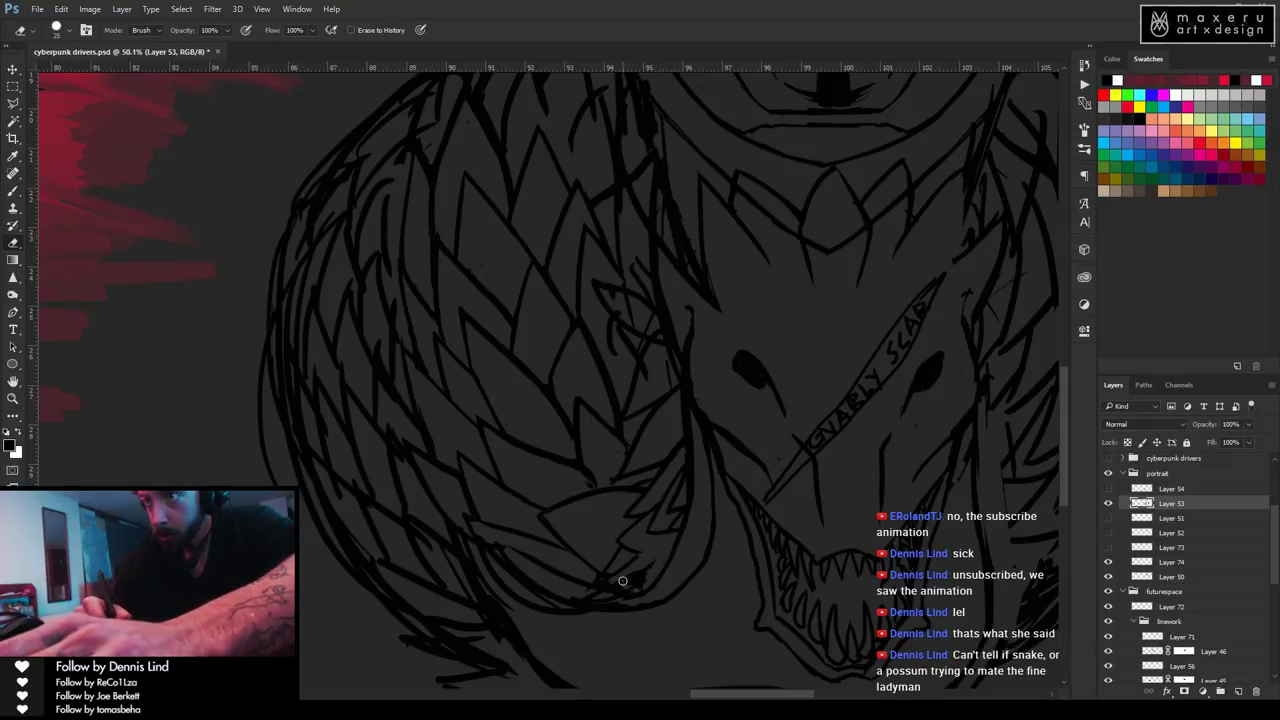
{"action": "left_click_drag", "start_coordinate": [652, 570], "coordinate": [619, 591]}
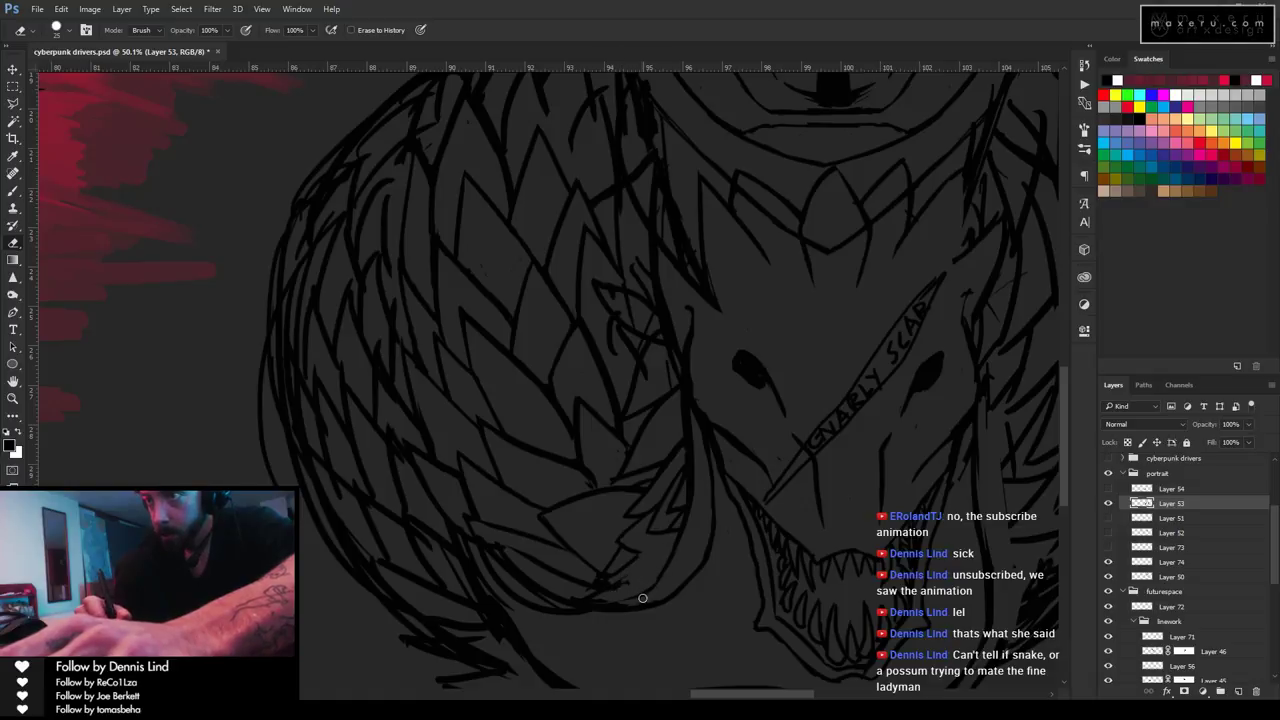
{"action": "key", "text": "b"}
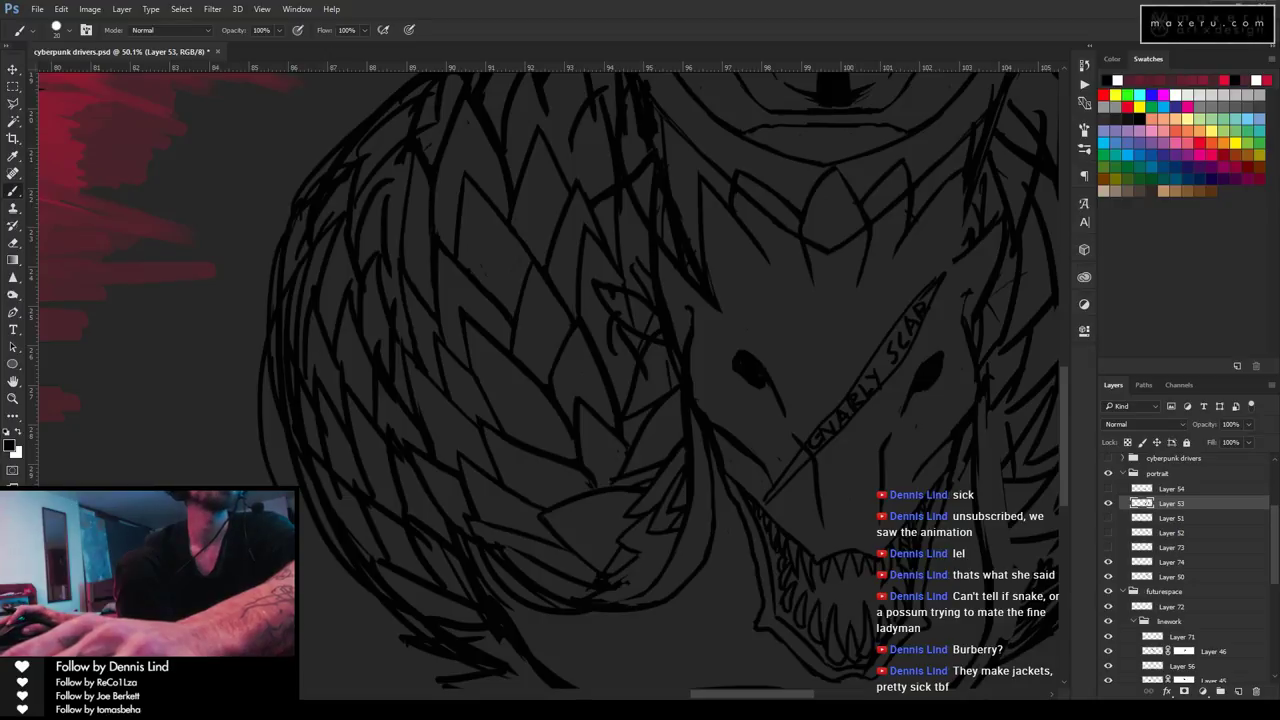
Switch to Chrome and look through the Burberry image results, viewing the street photo of four men in black at full size.
{"action": "key", "text": "alt+Tab"}
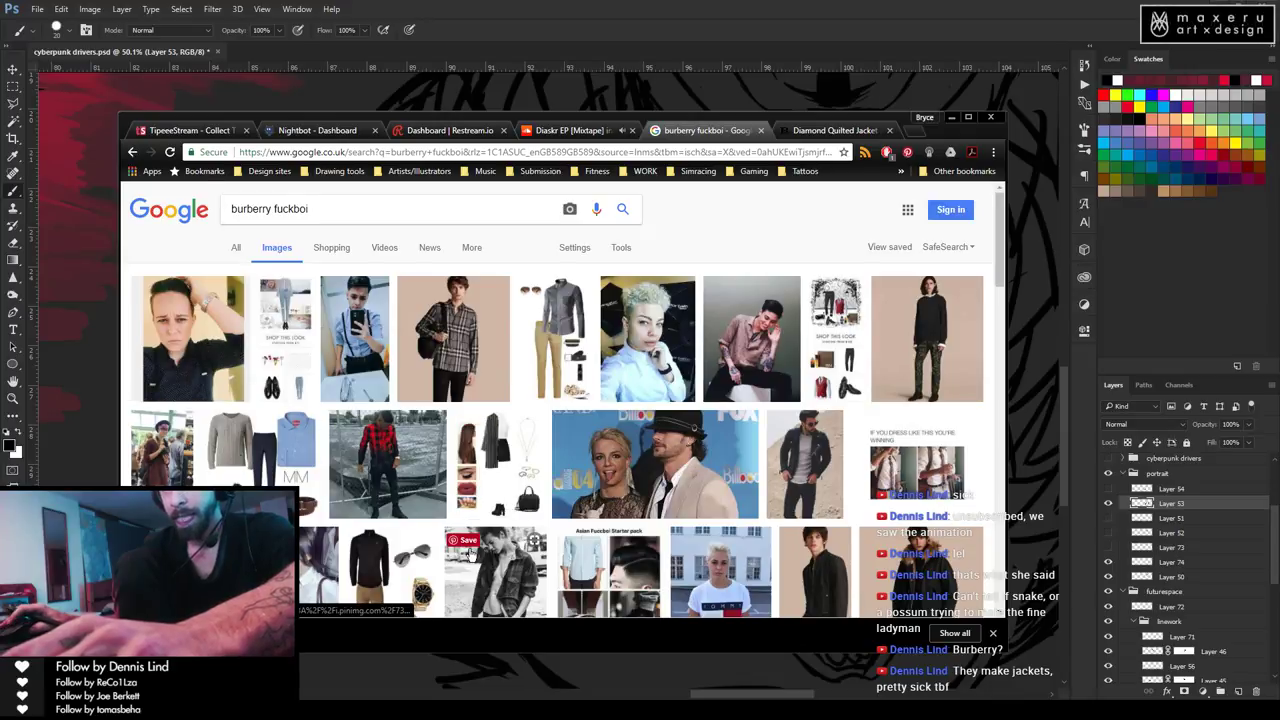
{"action": "scroll", "coordinate": [470, 553], "scroll_direction": "down", "scroll_amount": 3}
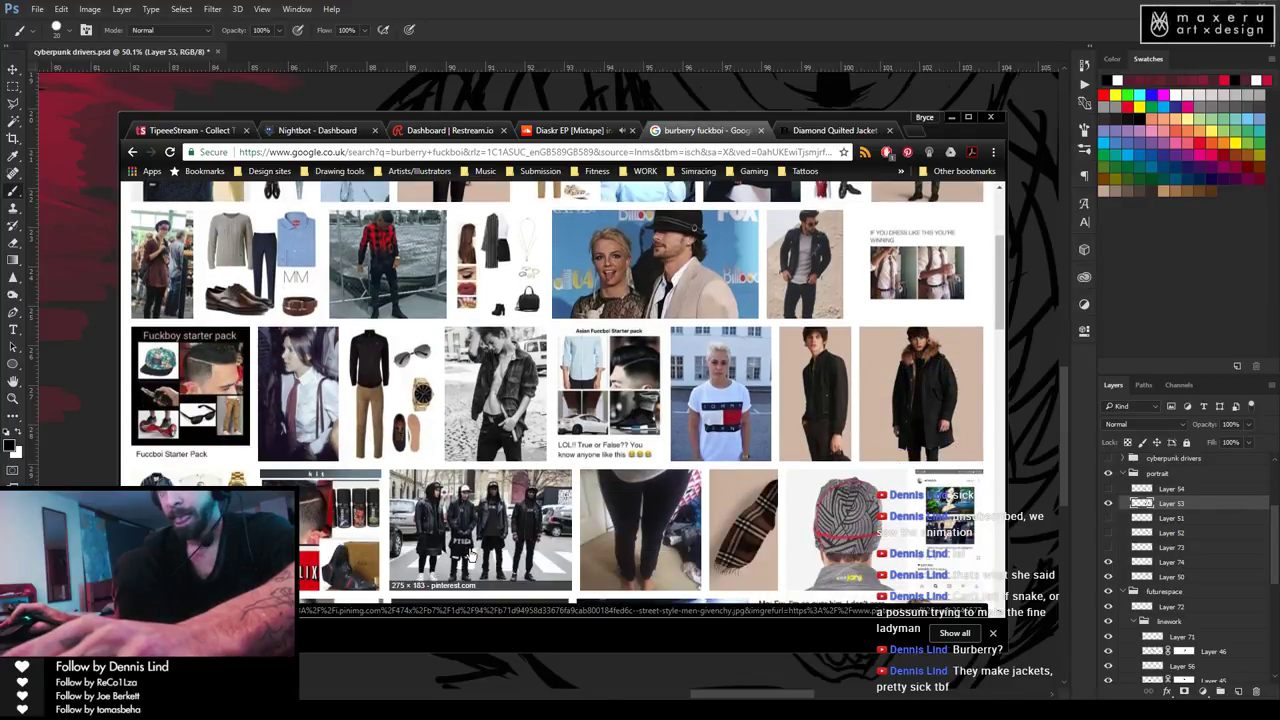
{"action": "scroll", "coordinate": [470, 553], "scroll_direction": "down", "scroll_amount": 1}
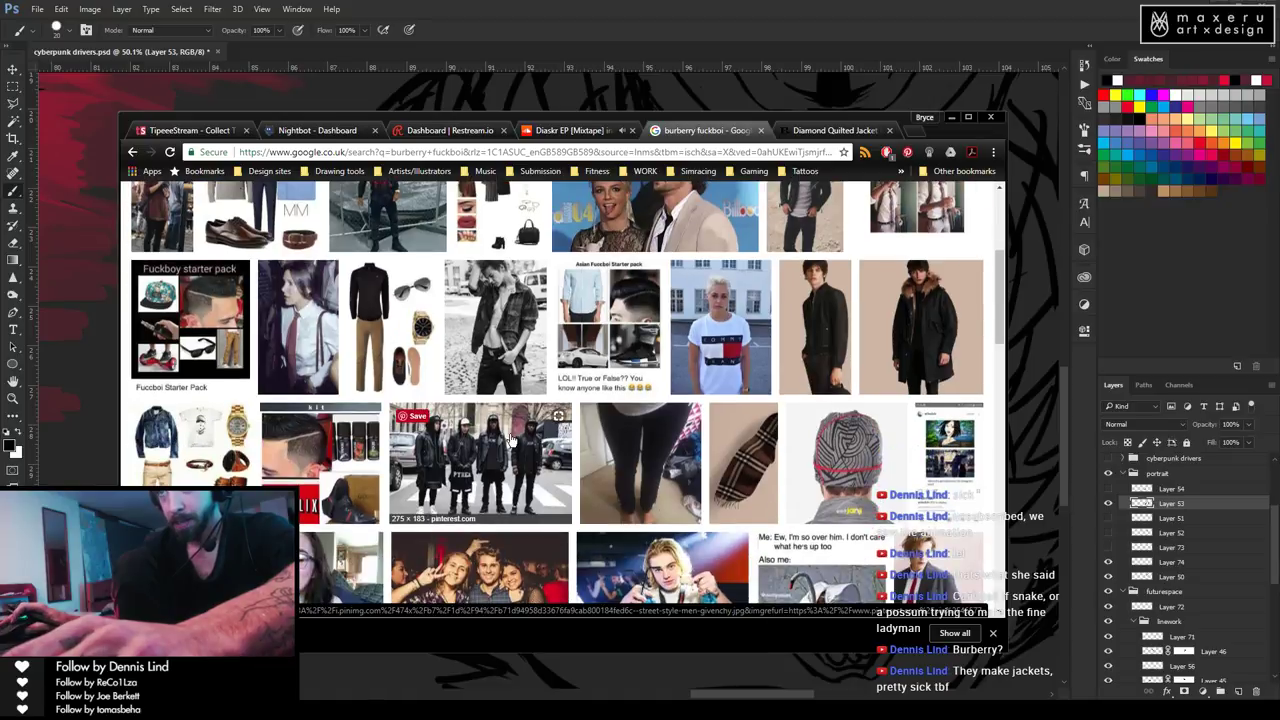
{"action": "left_click", "coordinate": [510, 440]}
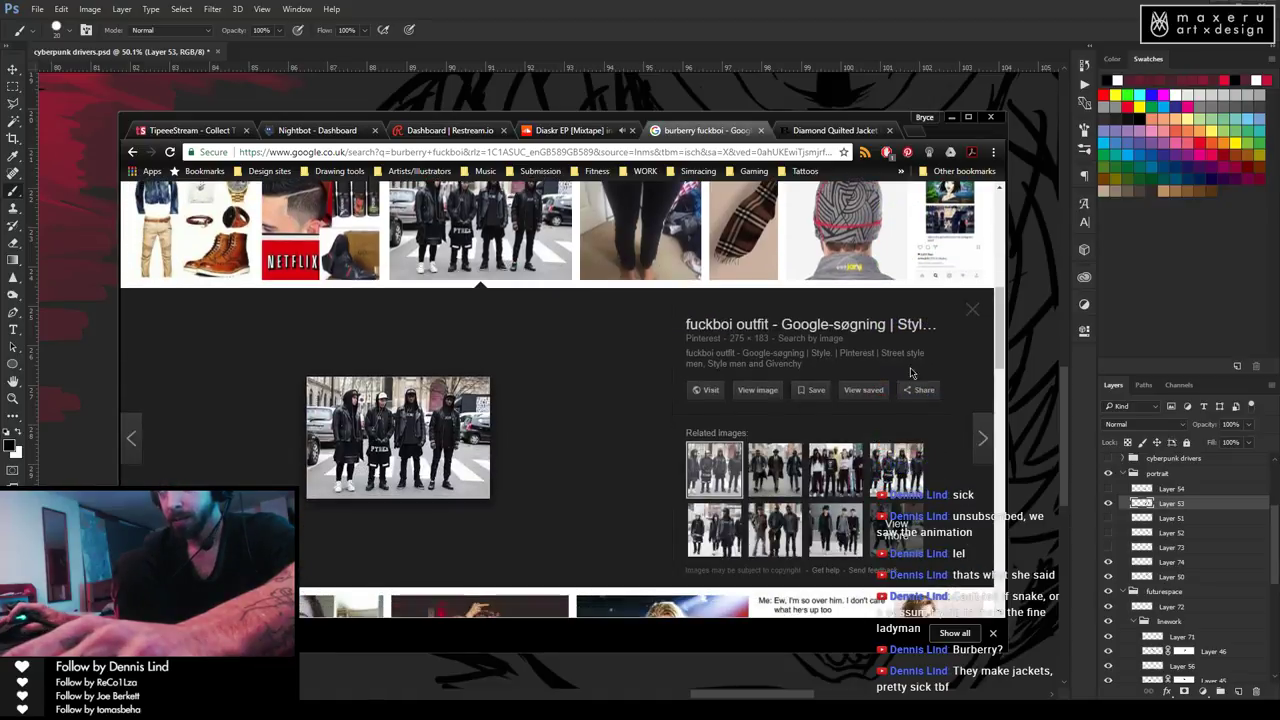
{"action": "left_click", "coordinate": [757, 389]}
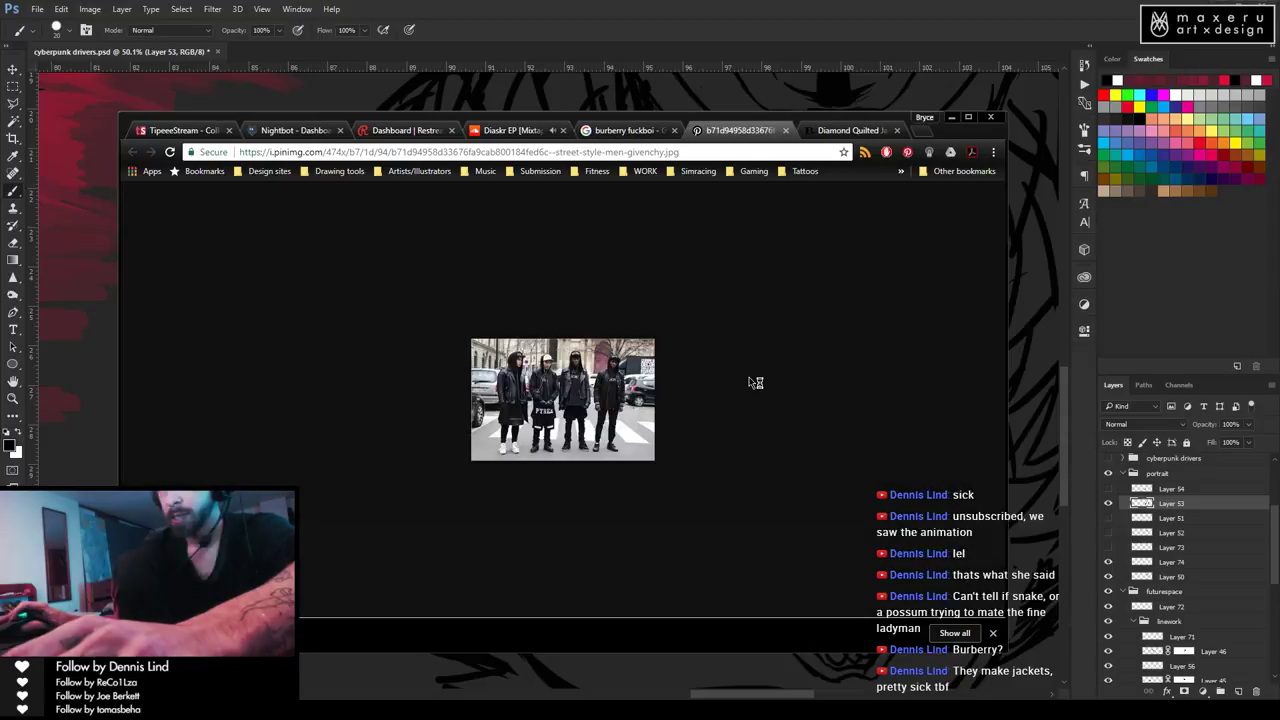
{"action": "left_click", "coordinate": [785, 130]}
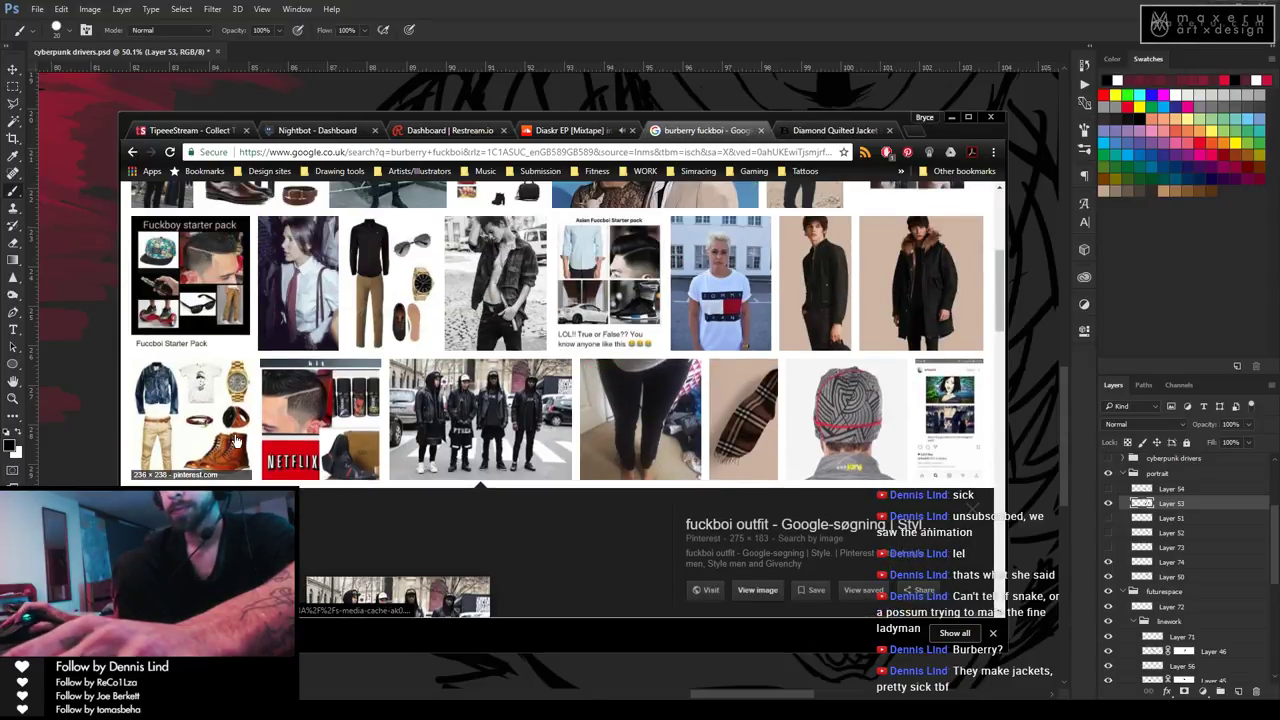
{"action": "scroll", "coordinate": [678, 418], "scroll_direction": "up", "scroll_amount": 5}
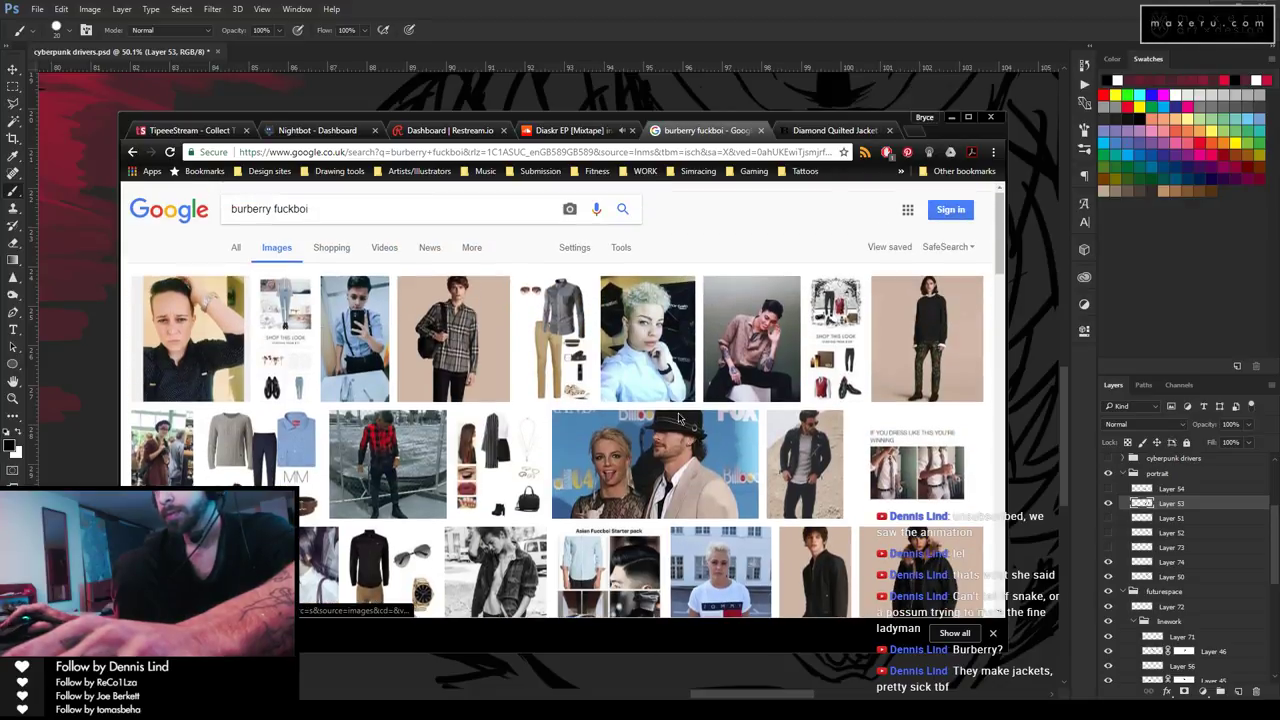
Search Google Images for "fuckboi" and look through the results.
{"action": "left_click_drag", "start_coordinate": [312, 209], "coordinate": [212, 200]}
{"action": "type", "text": "fuckboi"}
{"action": "key", "text": "Return"}
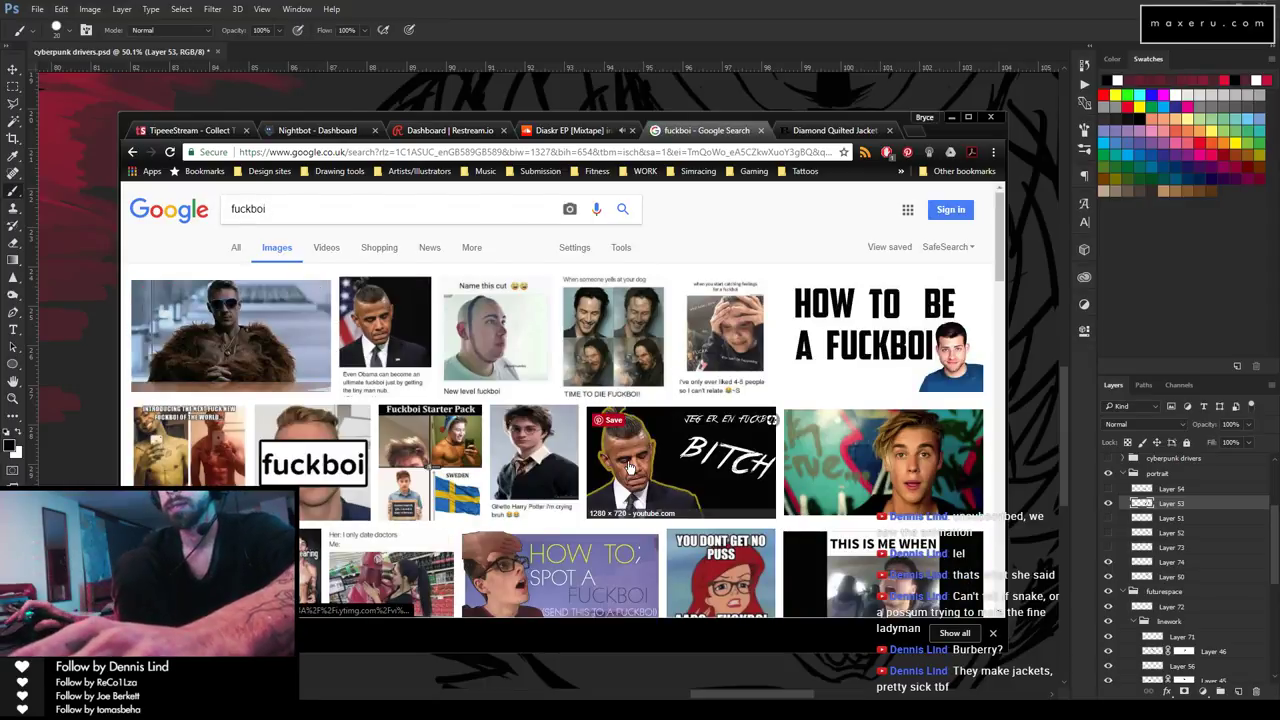
{"action": "scroll", "coordinate": [690, 555], "scroll_direction": "down", "scroll_amount": 2}
{"action": "scroll", "coordinate": [690, 555], "scroll_direction": "up", "scroll_amount": 1}
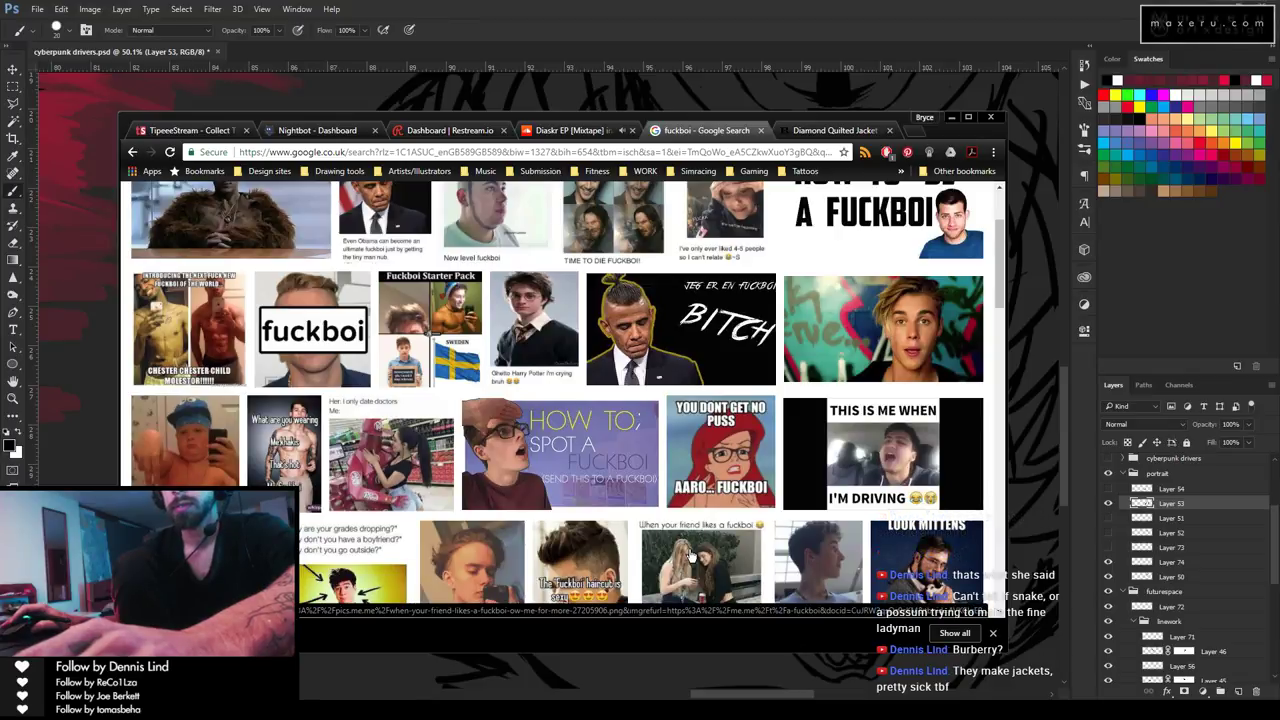
{"action": "scroll", "coordinate": [690, 555], "scroll_direction": "down", "scroll_amount": 1}
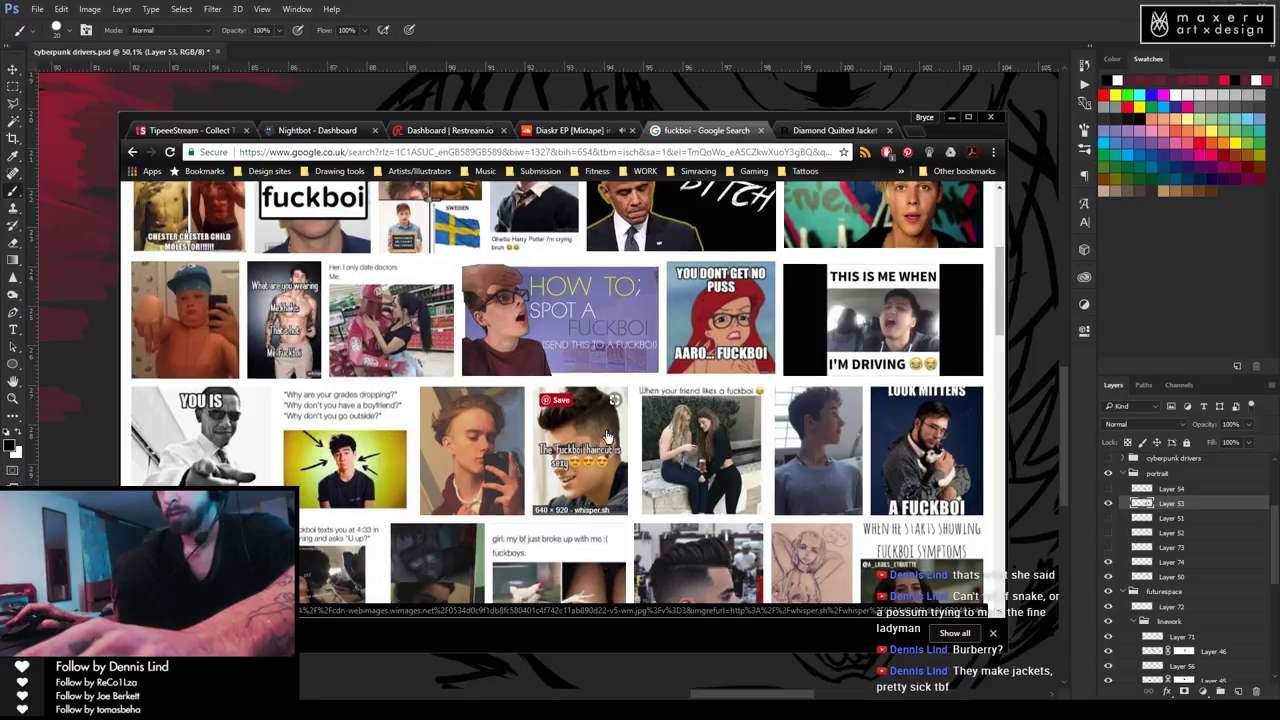
{"action": "scroll", "coordinate": [608, 437], "scroll_direction": "down", "scroll_amount": 3}
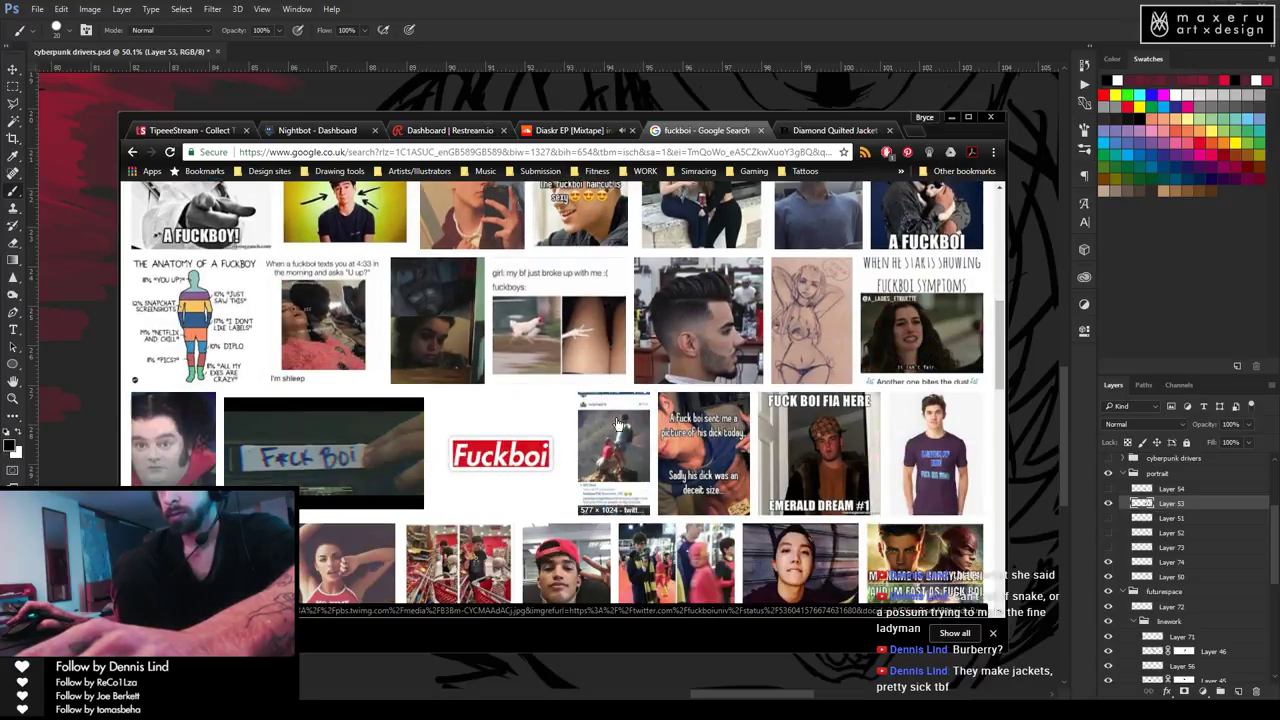
View the profile photo of the bearded man with a swept-back undercut, and return to the portrait sketch in Photoshop.
{"action": "left_click", "coordinate": [715, 347]}
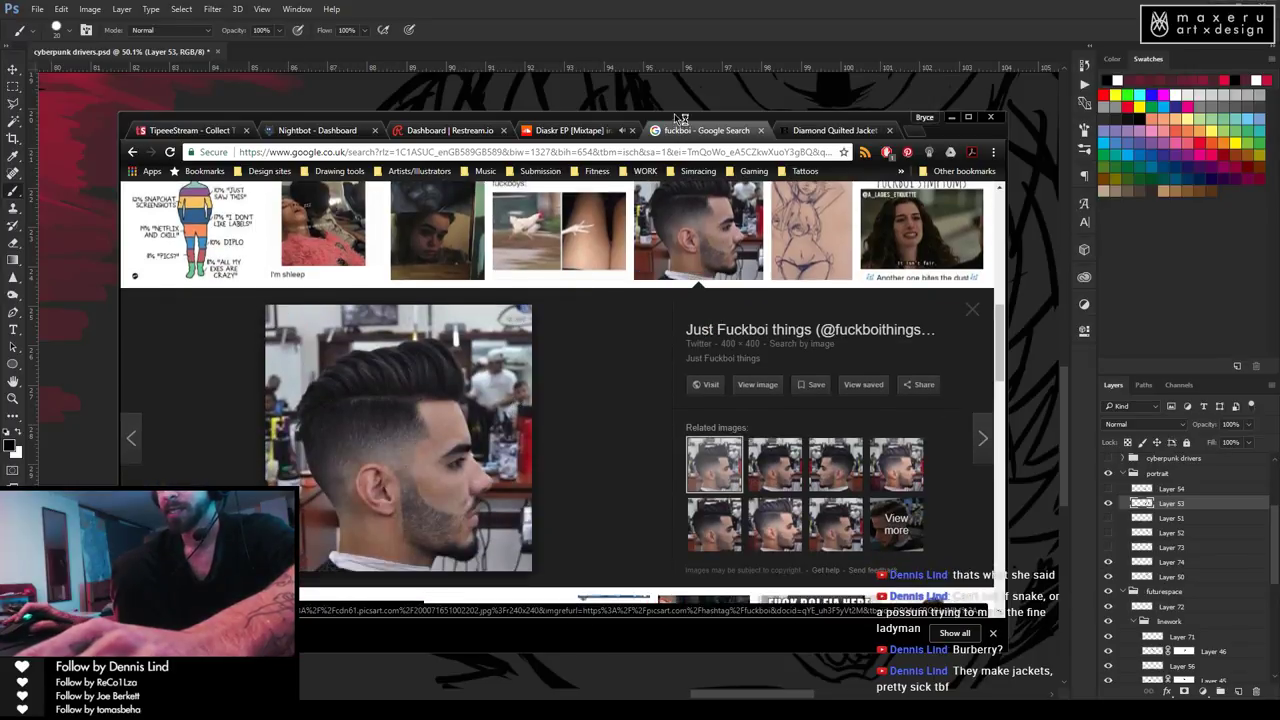
{"action": "left_click_drag", "start_coordinate": [674, 118], "coordinate": [709, 59]}
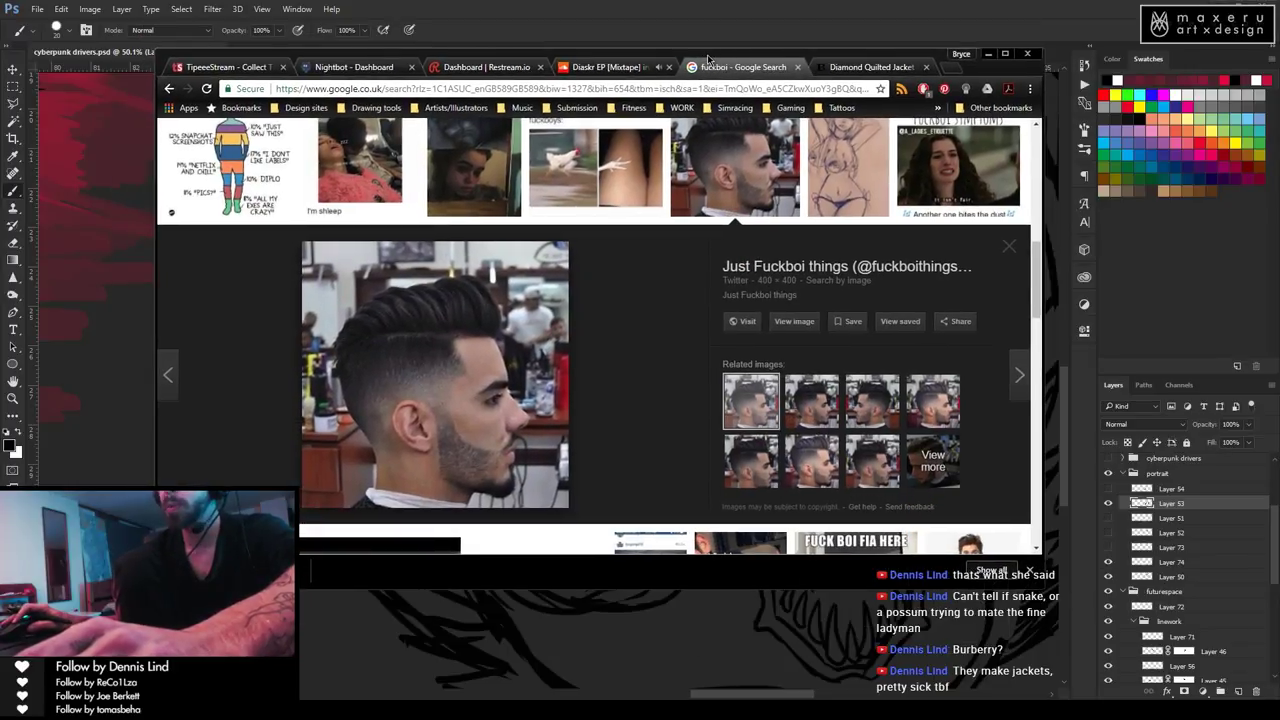
{"action": "left_click", "coordinate": [988, 53]}
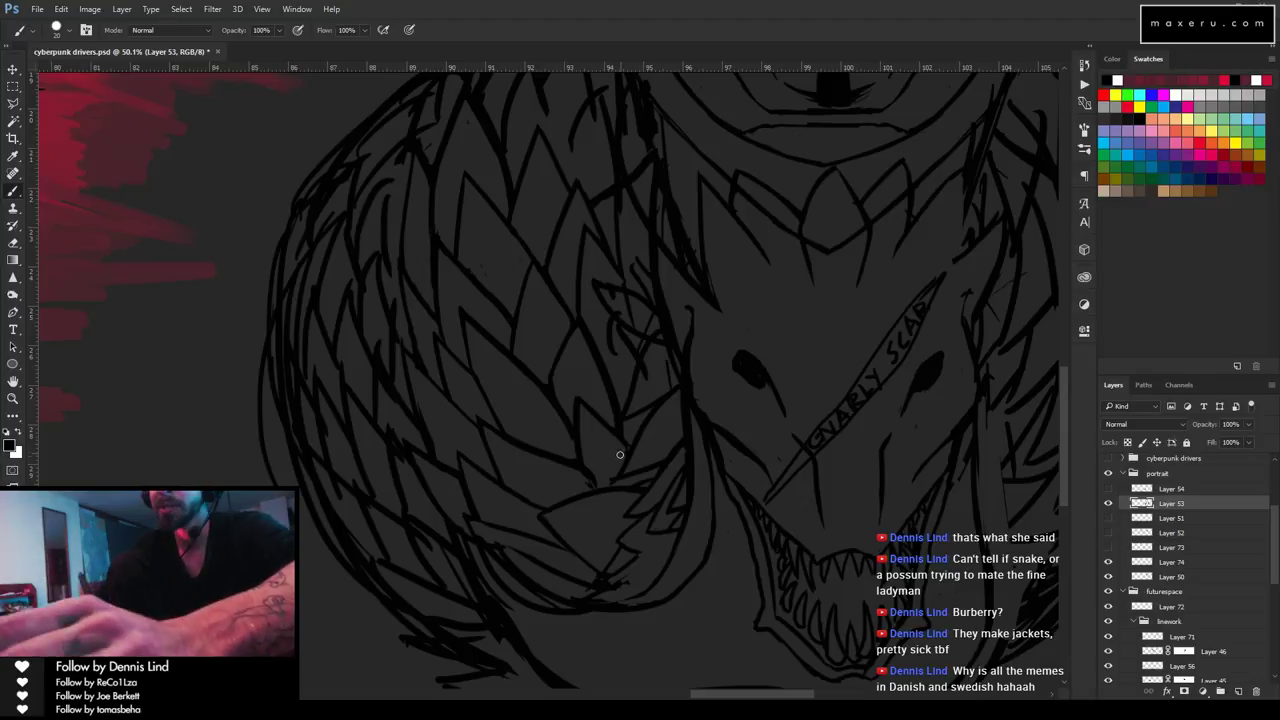
Clean up and redraw the pointed feather lines just above the lower curl, beside the animal's cheek.
{"action": "key", "text": "e"}
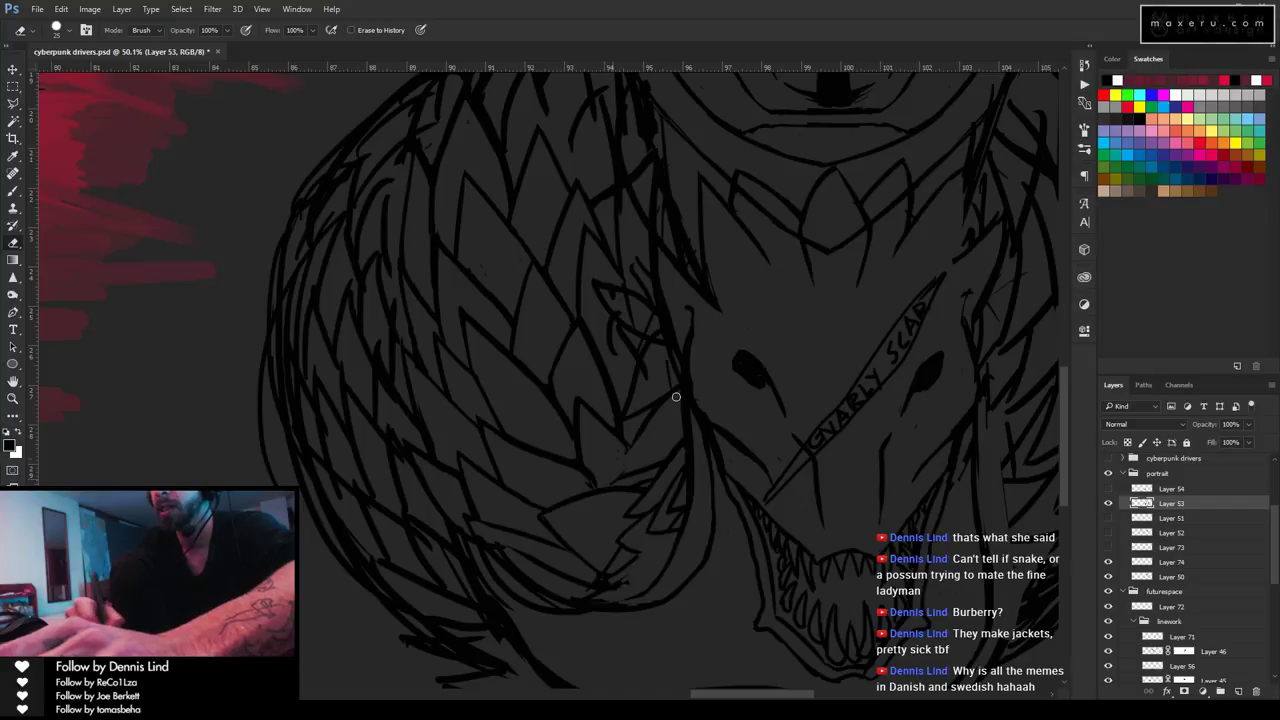
{"action": "key", "text": "b"}
{"action": "mouse_move", "coordinate": [645, 424]}
{"action": "left_mouse_down"}
{"action": "mouse_move", "coordinate": [619, 473]}
{"action": "mouse_move", "coordinate": [654, 437]}
{"action": "mouse_move", "coordinate": [632, 472]}
{"action": "left_mouse_up"}
{"action": "key", "text": "r"}
{"action": "key", "text": "e"}
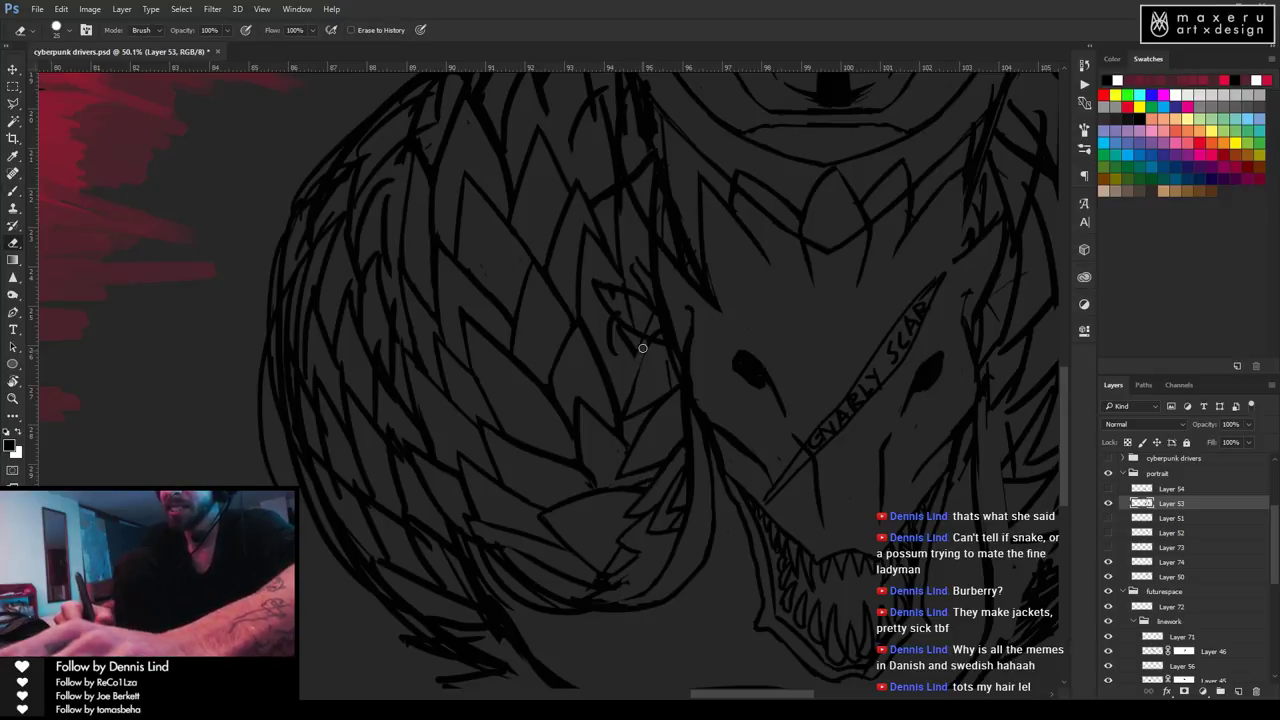
{"action": "key", "text": "b"}
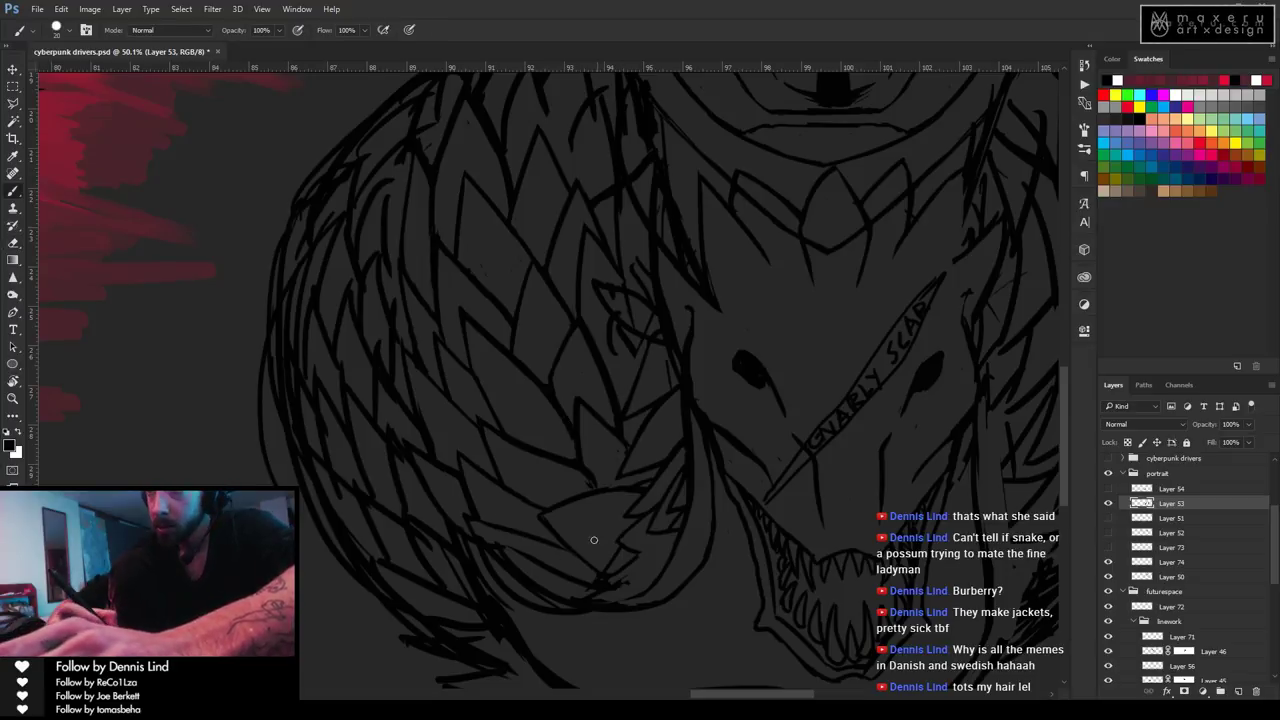
Add more pointed feather strokes inside the lower curl, filling it toward its outer edge.
{"action": "left_click_drag", "start_coordinate": [602, 552], "coordinate": [559, 523]}
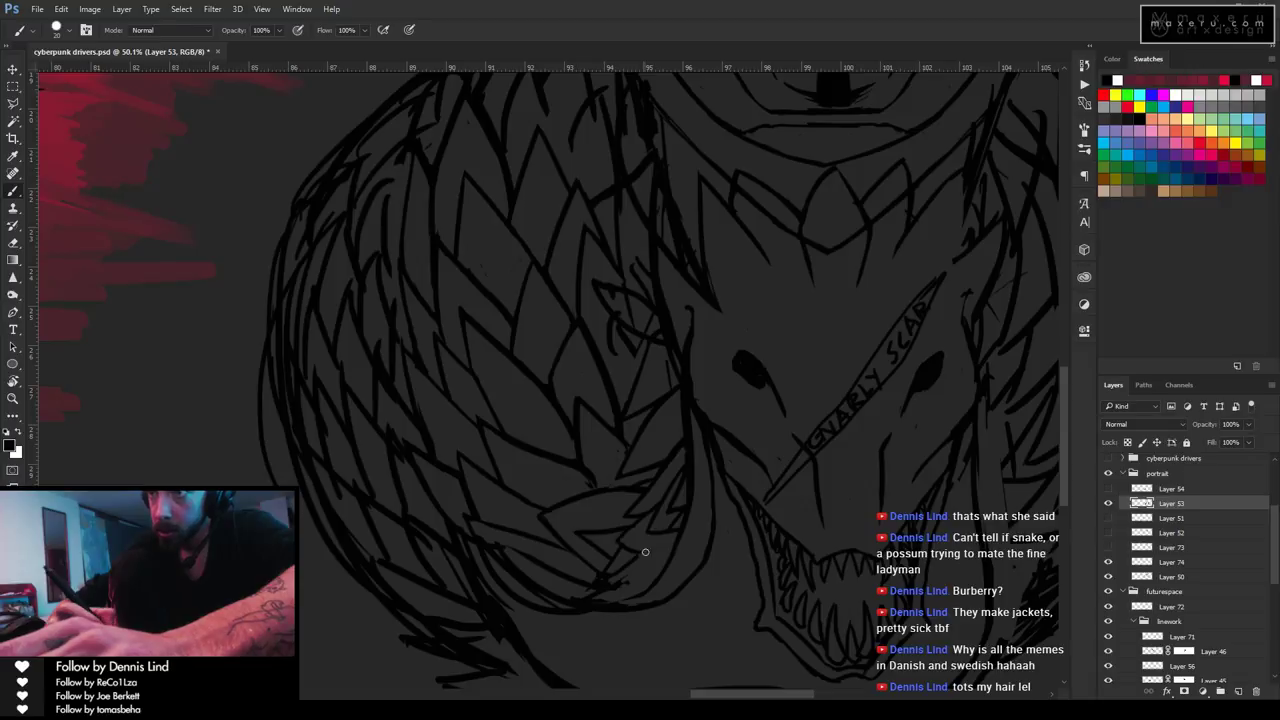
{"action": "left_click_drag", "start_coordinate": [578, 531], "coordinate": [638, 524]}
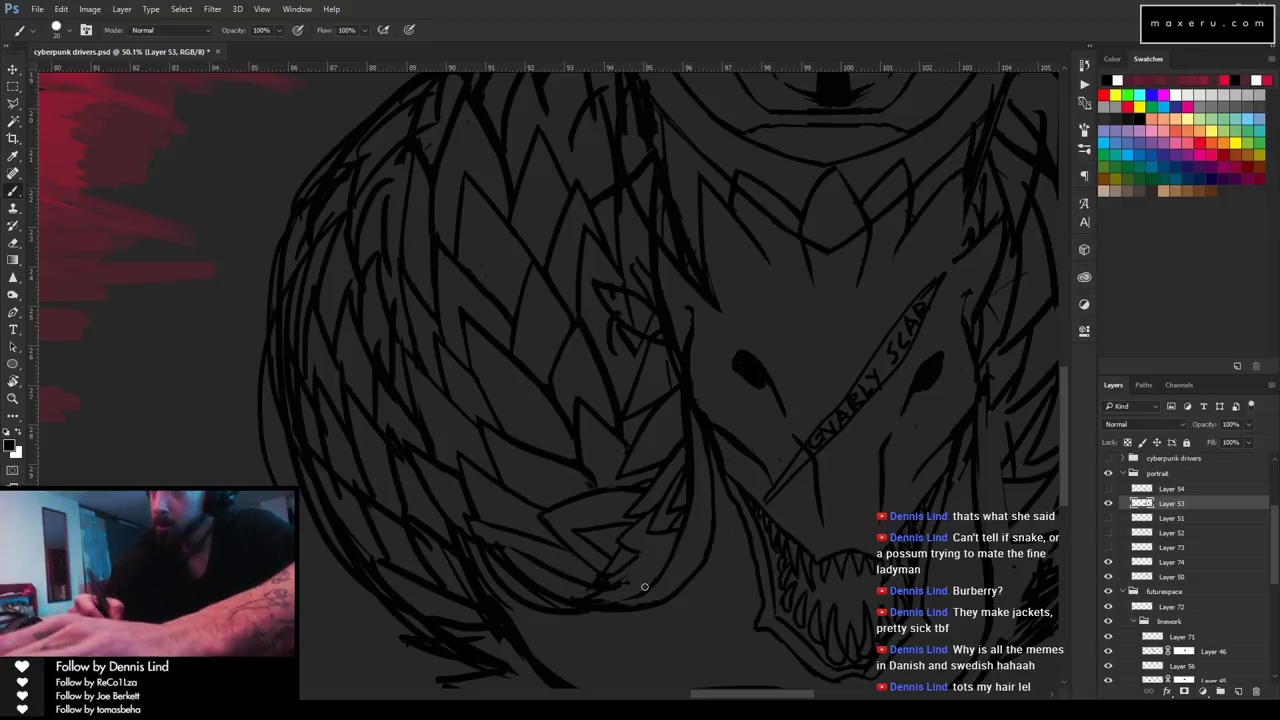
{"action": "left_click_drag", "start_coordinate": [676, 533], "coordinate": [633, 580]}
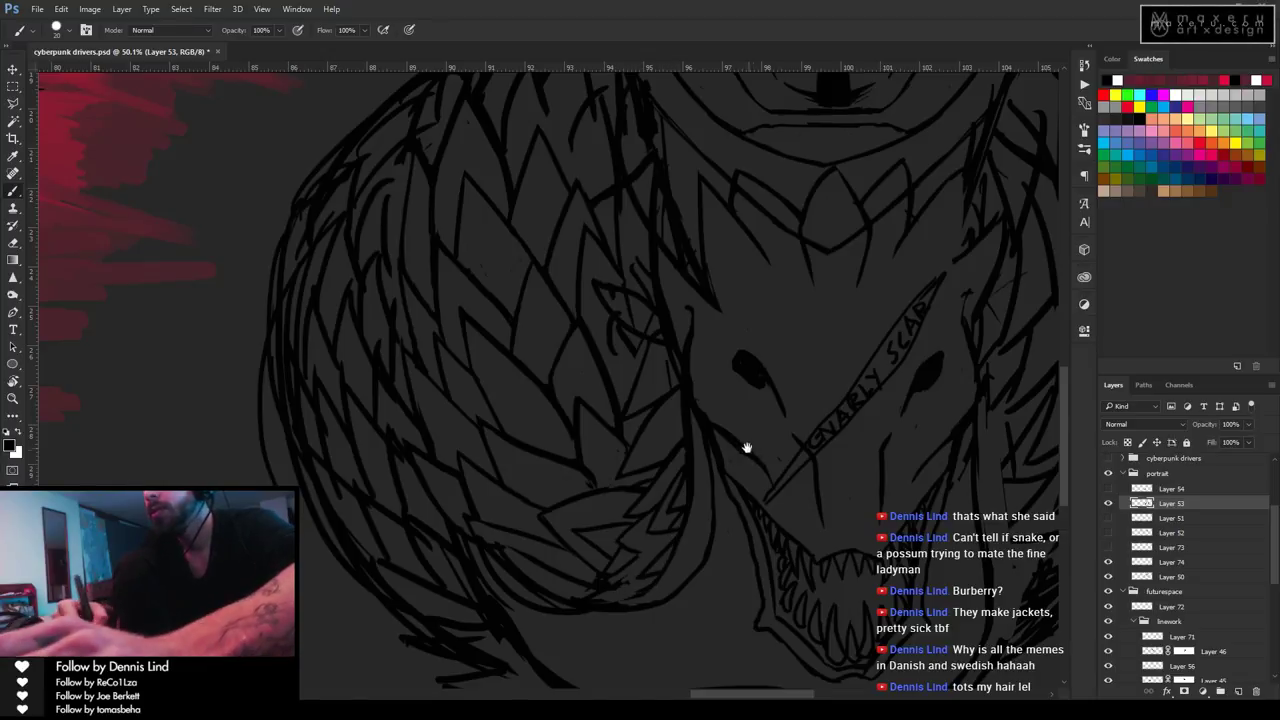
Touch up the feather lines around the dark scribble on the inner collar edge, beside the animal's forehead.
{"action": "scroll", "coordinate": [607, 604], "scroll_direction": "up", "scroll_amount": 4}
{"action": "key", "text": "e"}
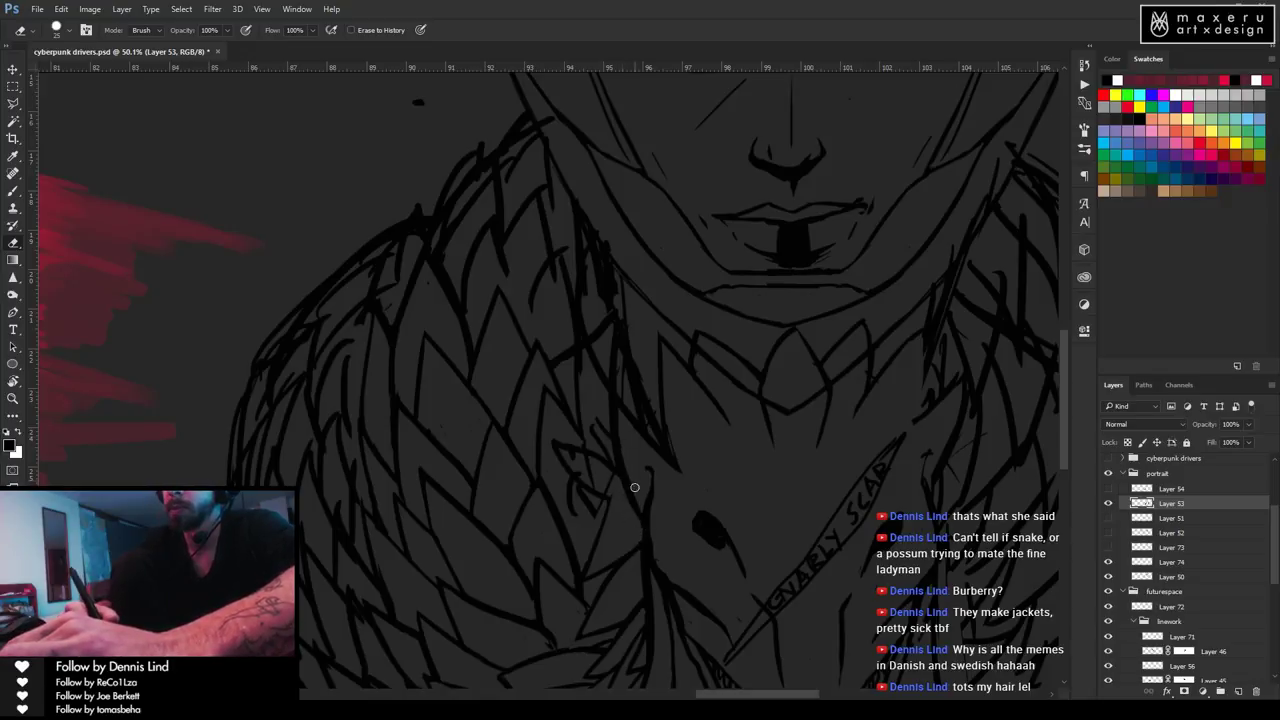
{"action": "key", "text": "b"}
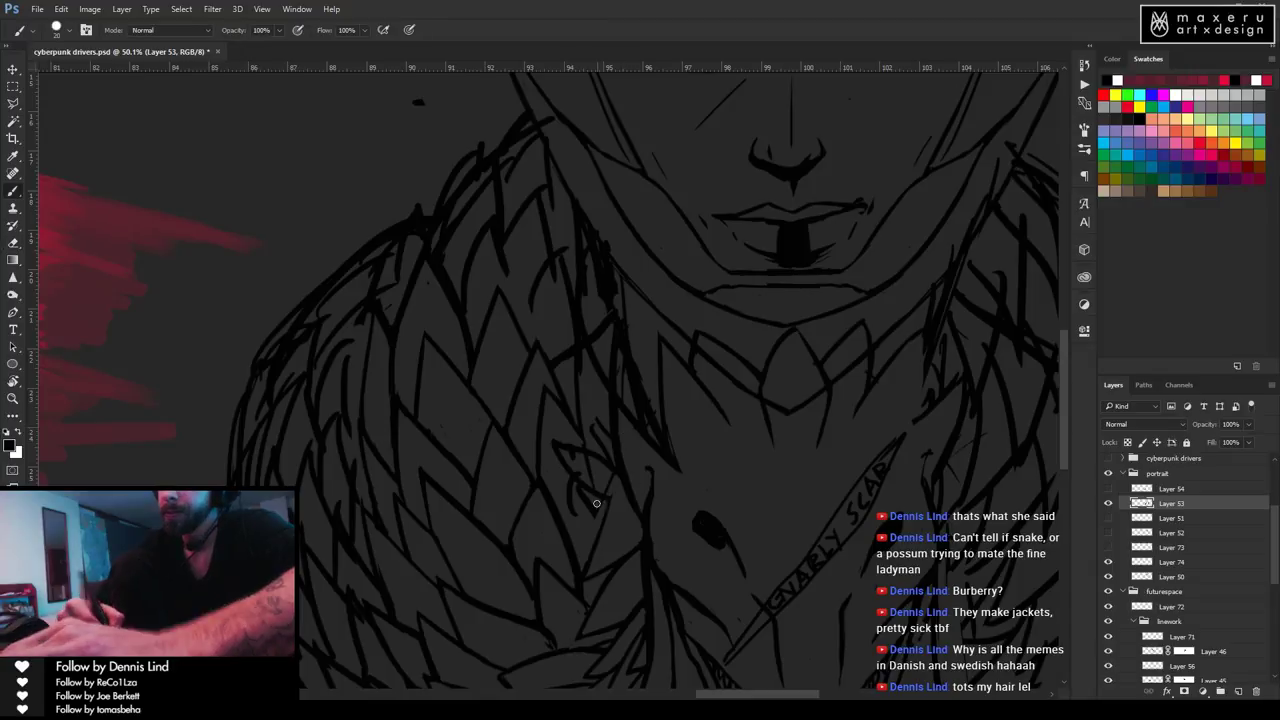
{"action": "mouse_move", "coordinate": [615, 493]}
{"action": "left_mouse_down"}
{"action": "mouse_move", "coordinate": [583, 251]}
{"action": "mouse_move", "coordinate": [477, 463]}
{"action": "mouse_move", "coordinate": [557, 406]}
{"action": "left_mouse_up"}
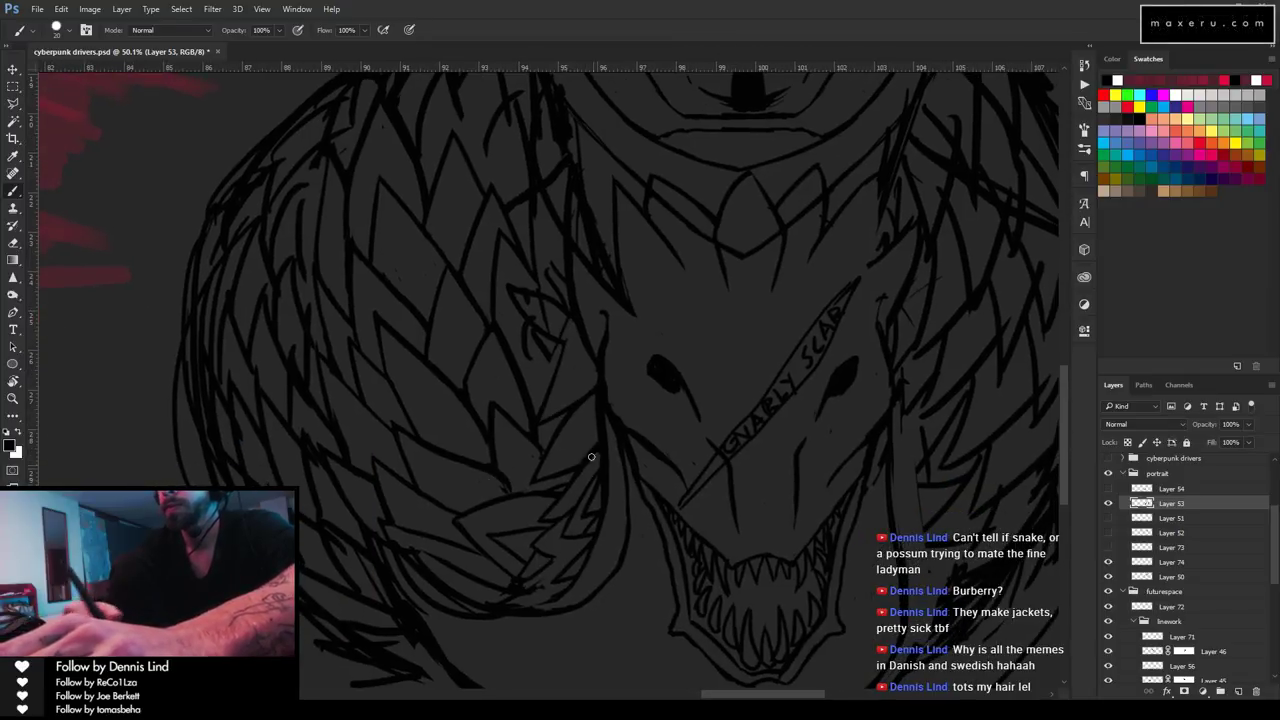
{"action": "left_click_drag", "start_coordinate": [620, 323], "coordinate": [609, 466]}
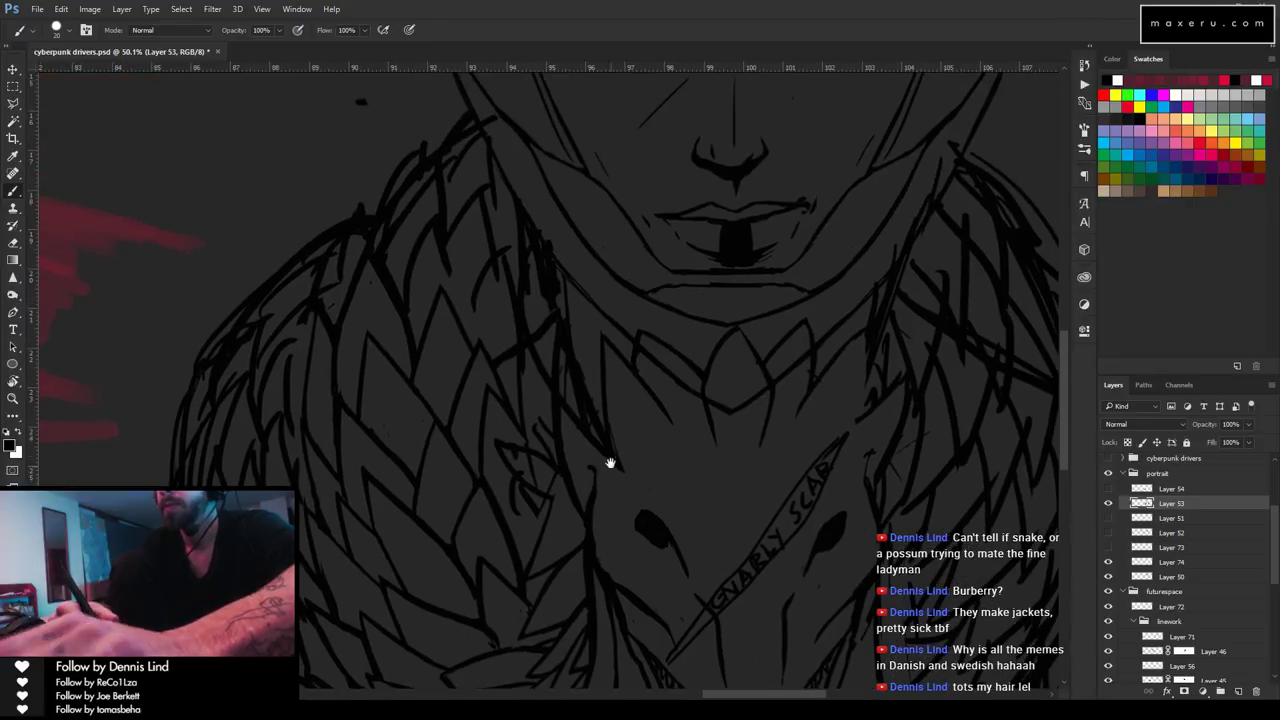
{"action": "key", "text": "e"}
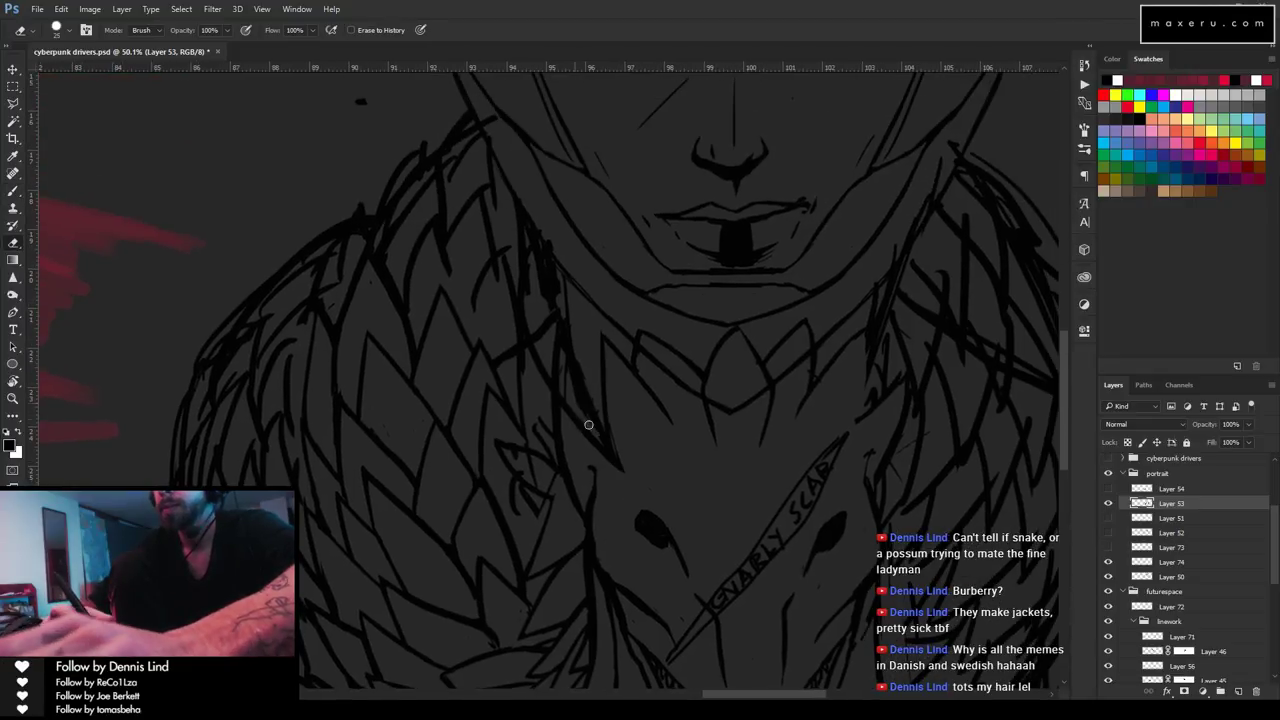
{"action": "mouse_move", "coordinate": [594, 431]}
{"action": "left_mouse_down"}
{"action": "mouse_move", "coordinate": [580, 363]}
{"action": "mouse_move", "coordinate": [608, 446]}
{"action": "mouse_move", "coordinate": [588, 386]}
{"action": "mouse_move", "coordinate": [600, 400]}
{"action": "left_mouse_up"}
{"action": "key", "text": "b"}
{"action": "left_click_drag", "start_coordinate": [570, 476], "coordinate": [588, 424]}
{"action": "mouse_move", "coordinate": [468, 452]}
{"action": "left_mouse_down"}
{"action": "mouse_move", "coordinate": [580, 277]}
{"action": "mouse_move", "coordinate": [626, 420]}
{"action": "mouse_move", "coordinate": [506, 262]}
{"action": "left_mouse_up"}
Erase the short curved stroke in the upper collar and redraw it as a long pointed feather.
{"action": "key", "text": "e"}
{"action": "mouse_move", "coordinate": [591, 349]}
{"action": "left_mouse_down"}
{"action": "mouse_move", "coordinate": [546, 394]}
{"action": "mouse_move", "coordinate": [590, 374]}
{"action": "left_mouse_up"}
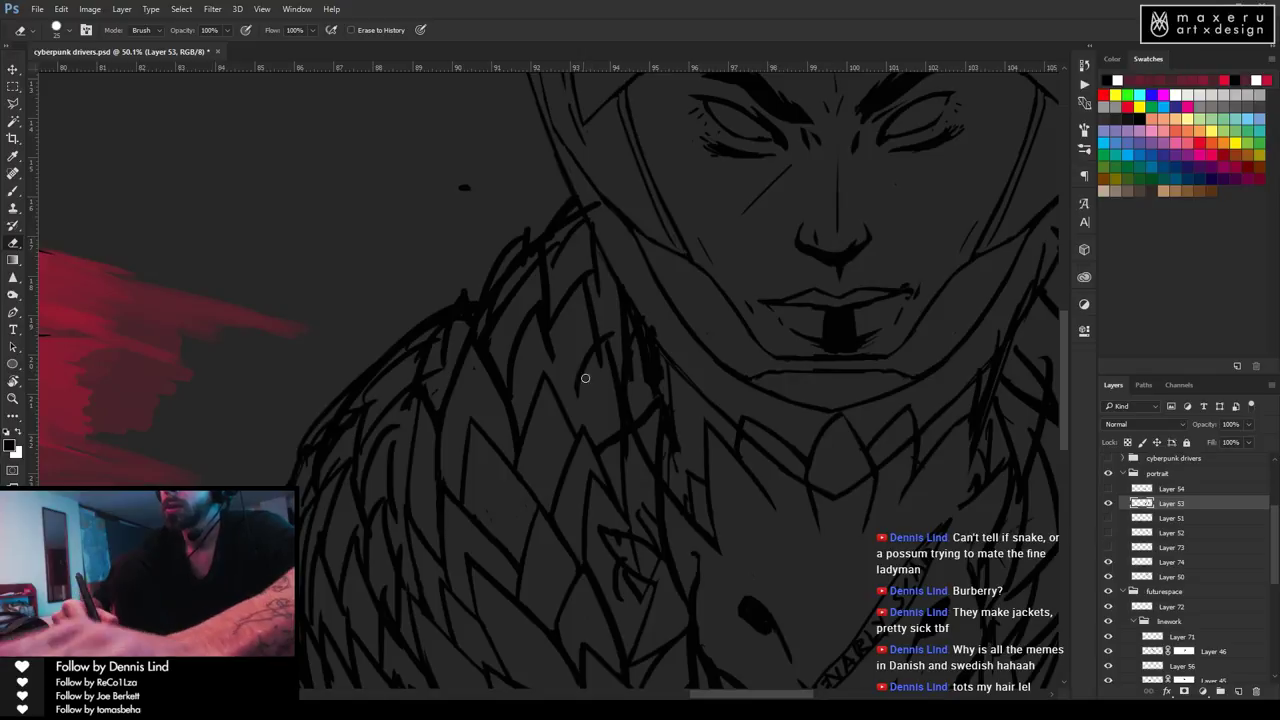
{"action": "key", "text": "b"}
{"action": "left_click_drag", "start_coordinate": [563, 409], "coordinate": [586, 358]}
{"action": "mouse_move", "coordinate": [613, 311]}
{"action": "left_mouse_down"}
{"action": "mouse_move", "coordinate": [588, 355]}
{"action": "mouse_move", "coordinate": [610, 343]}
{"action": "mouse_move", "coordinate": [621, 418]}
{"action": "left_mouse_up"}
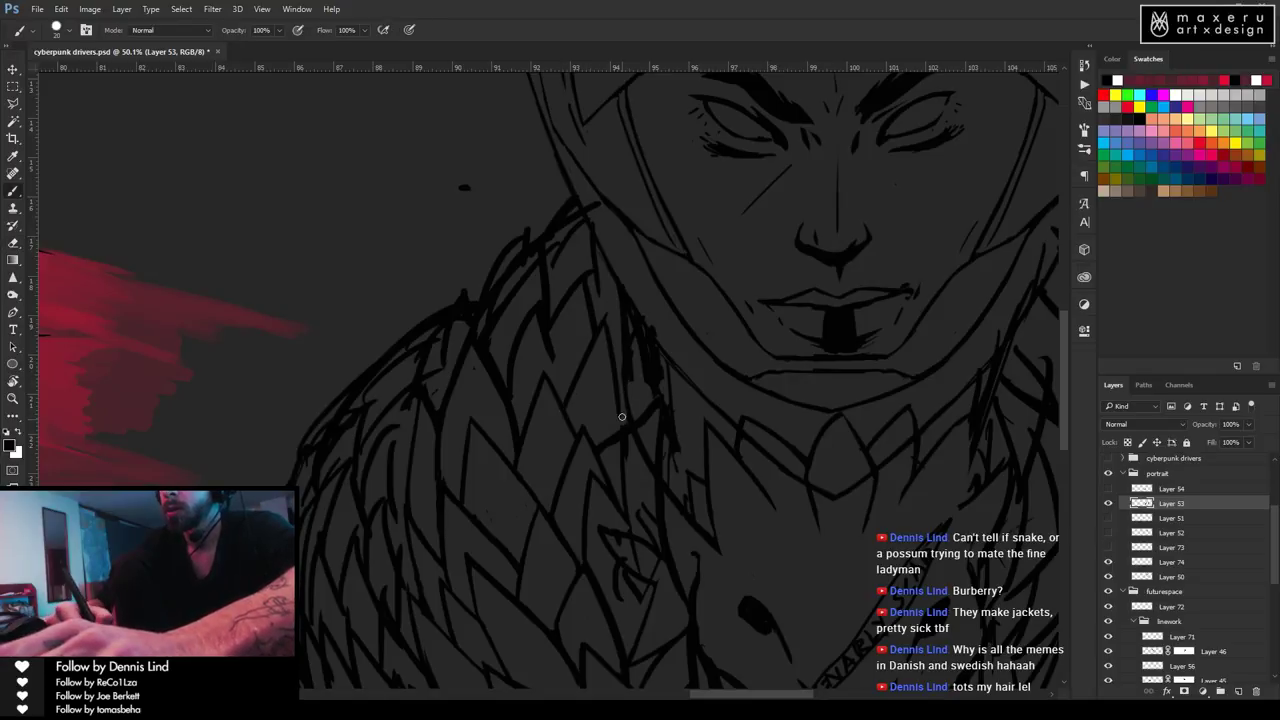
Erase the dark crossing strokes at the collar's inner edge and replace them with a clean pointed feather.
{"action": "key", "text": "e"}
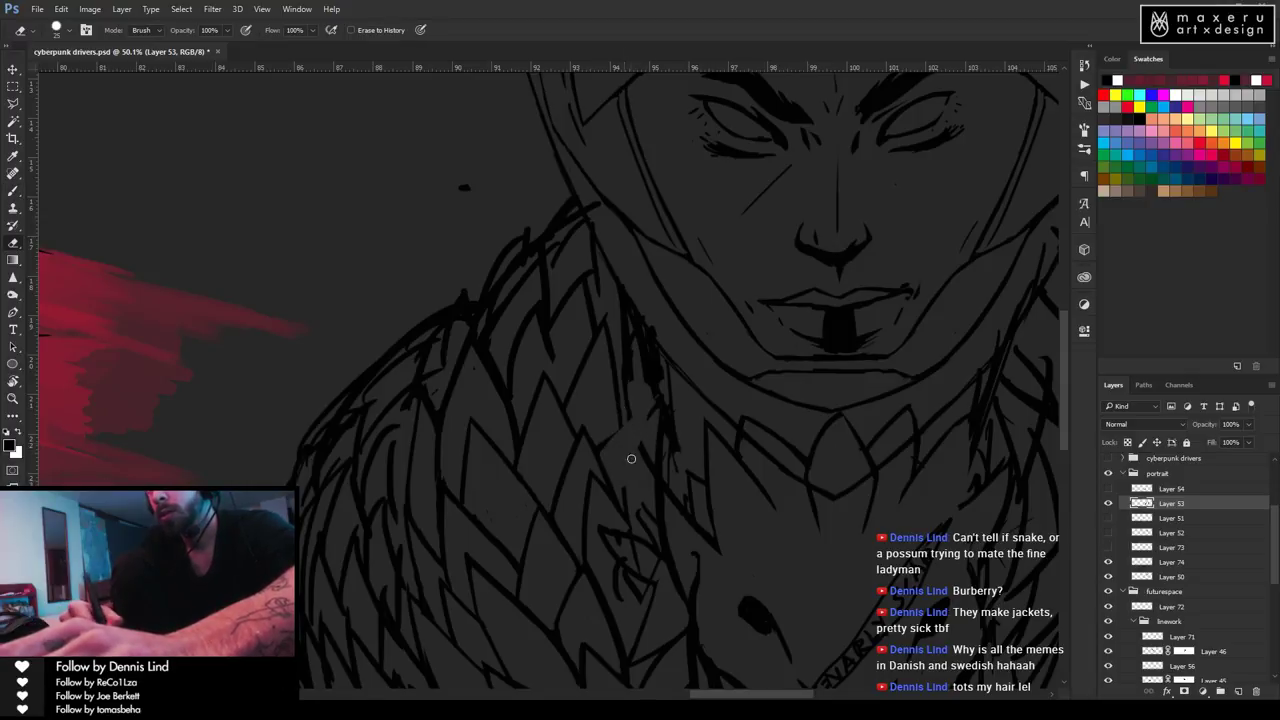
{"action": "key", "text": "b"}
{"action": "mouse_move", "coordinate": [605, 458]}
{"action": "left_mouse_down"}
{"action": "mouse_move", "coordinate": [655, 390]}
{"action": "mouse_move", "coordinate": [639, 409]}
{"action": "mouse_move", "coordinate": [644, 499]}
{"action": "left_mouse_up"}
{"action": "key", "text": "e"}
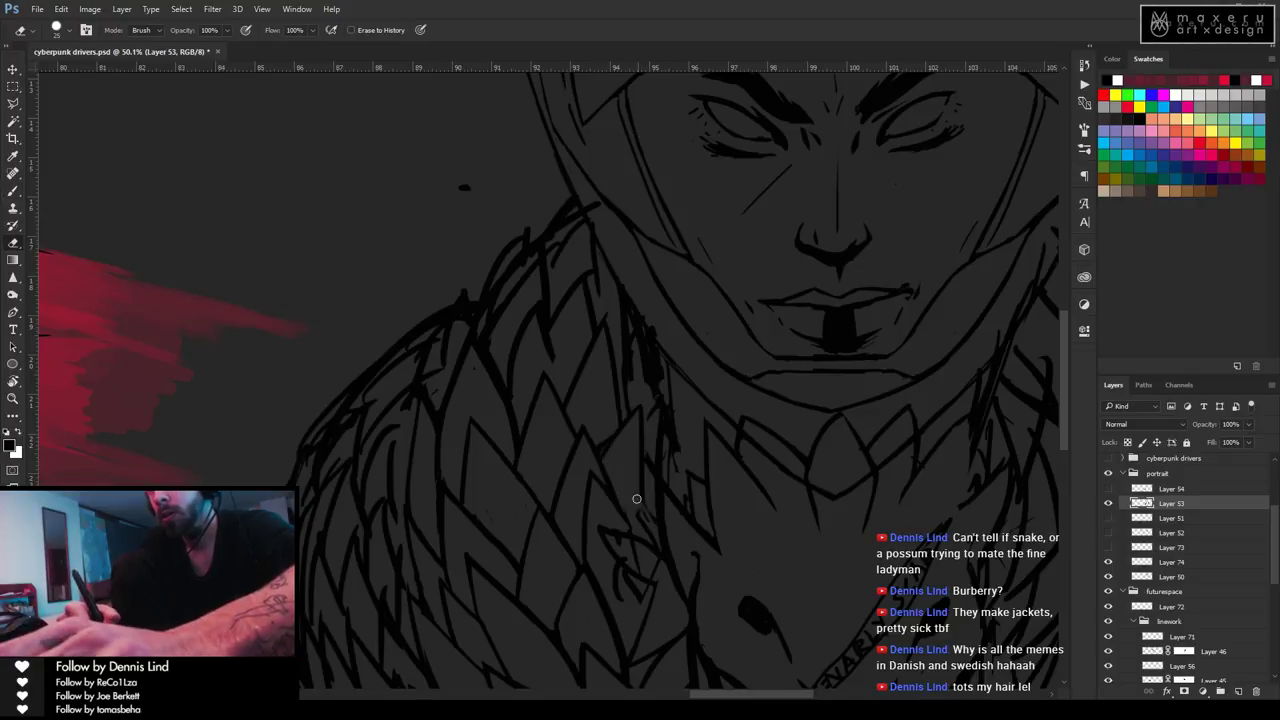
{"action": "key", "text": "b"}
{"action": "key", "text": "e"}
{"action": "key", "text": "b"}
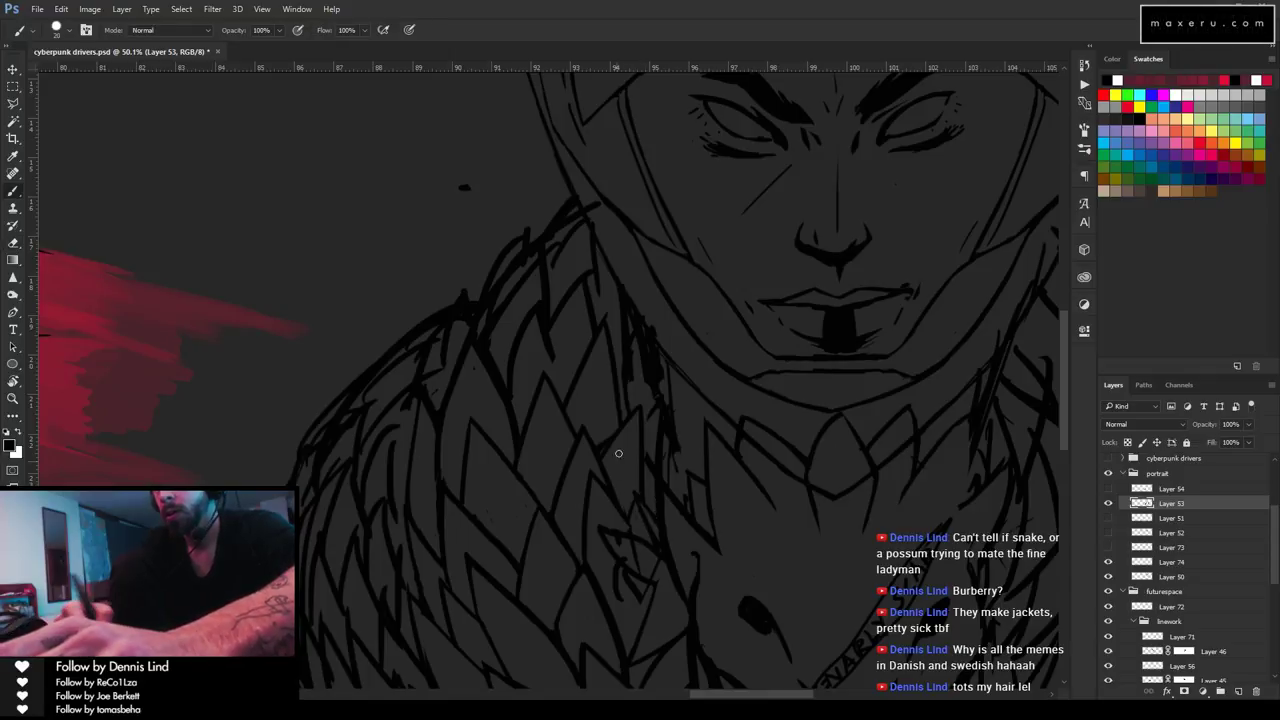
{"action": "key", "text": "e"}
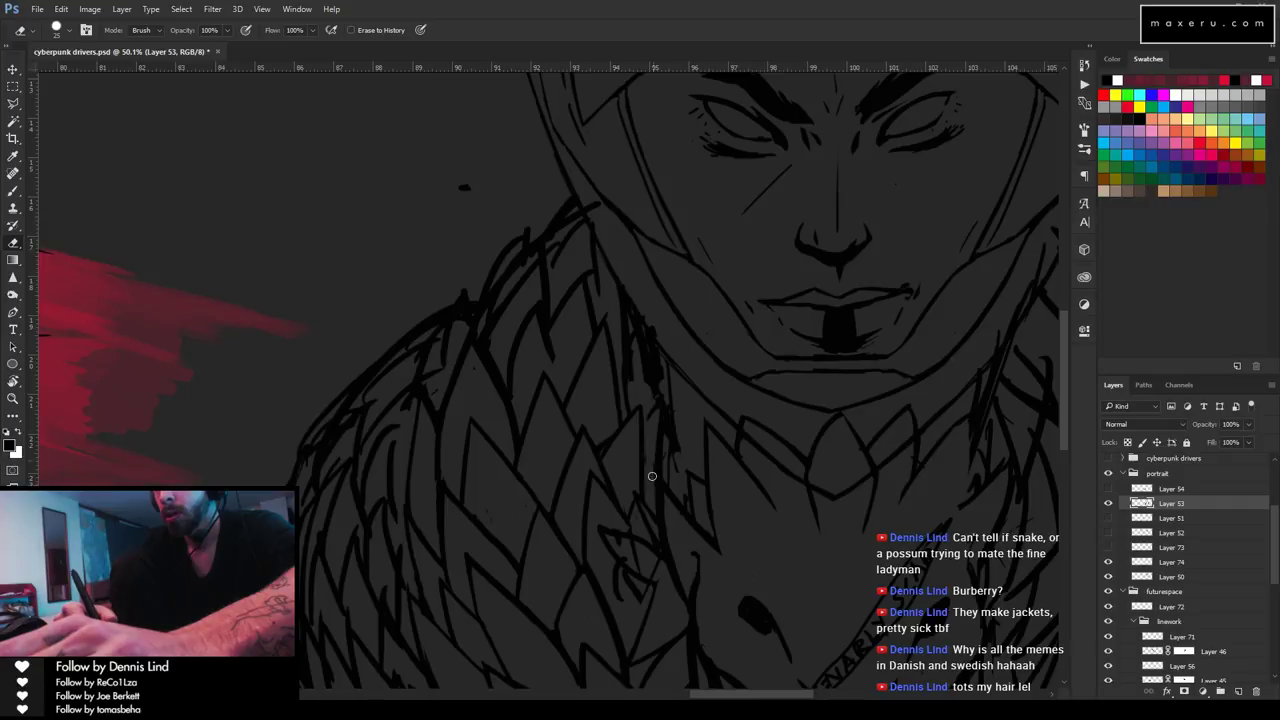
{"action": "key", "text": "b"}
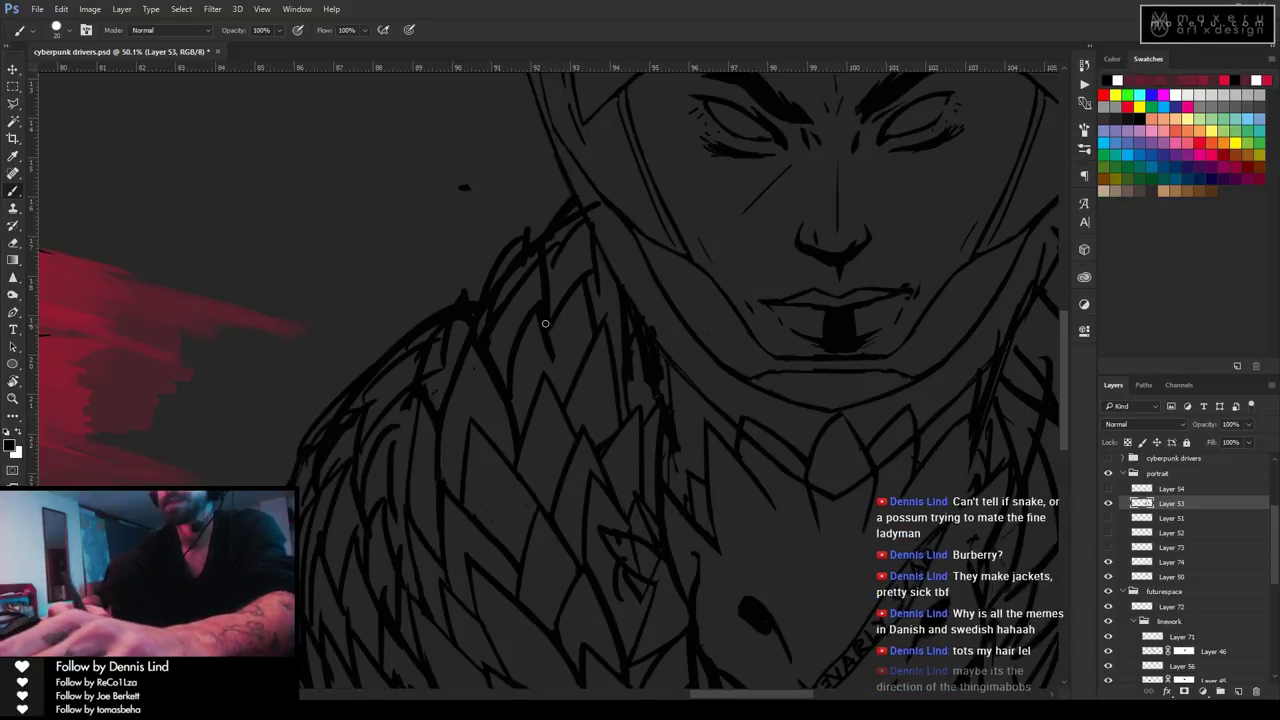
Examine the feather pattern on the red-headed serpent creature elsewhere on the canvas, and return to the portrait's collar.
{"action": "mouse_move", "coordinate": [537, 351]}
{"action": "left_mouse_down"}
{"action": "mouse_move", "coordinate": [563, 543]}
{"action": "mouse_move", "coordinate": [491, 423]}
{"action": "mouse_move", "coordinate": [537, 514]}
{"action": "left_mouse_up"}
{"action": "key", "text": "z"}
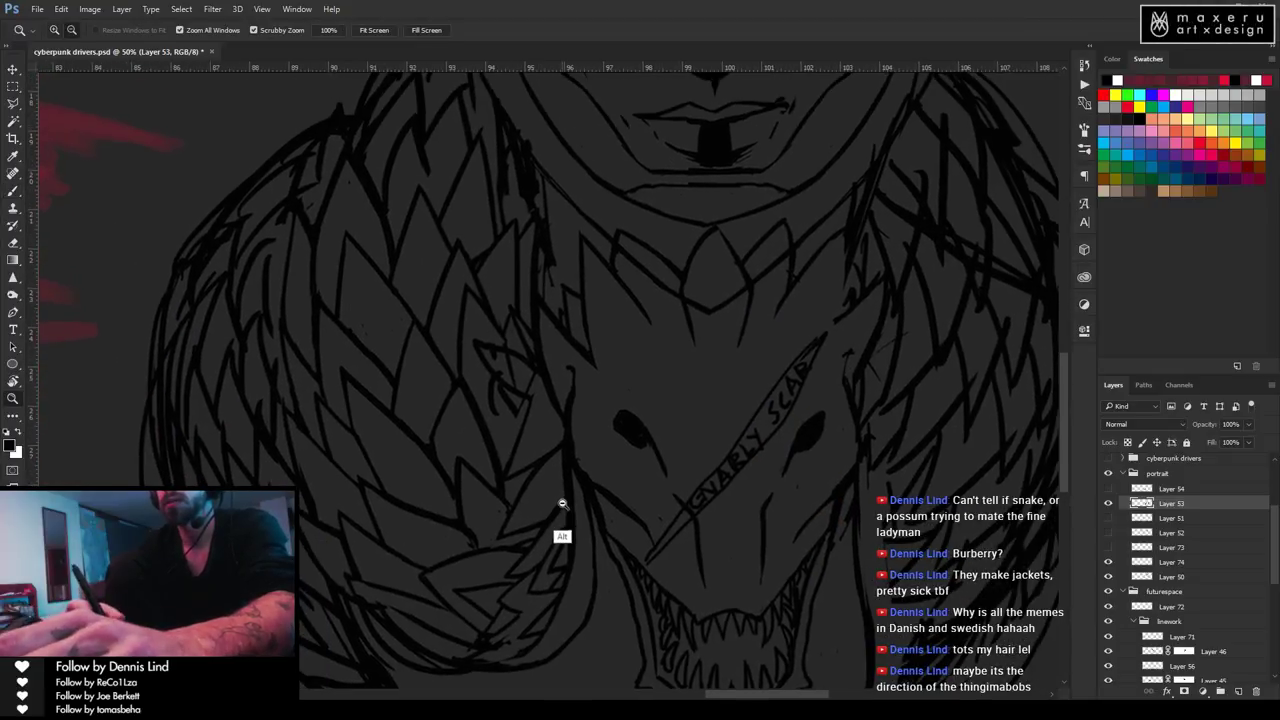
{"action": "left_click", "coordinate": [561, 505], "text": "alt"}
{"action": "left_click", "coordinate": [560, 525], "text": "alt"}
{"action": "left_click", "coordinate": [565, 555], "text": "alt"}
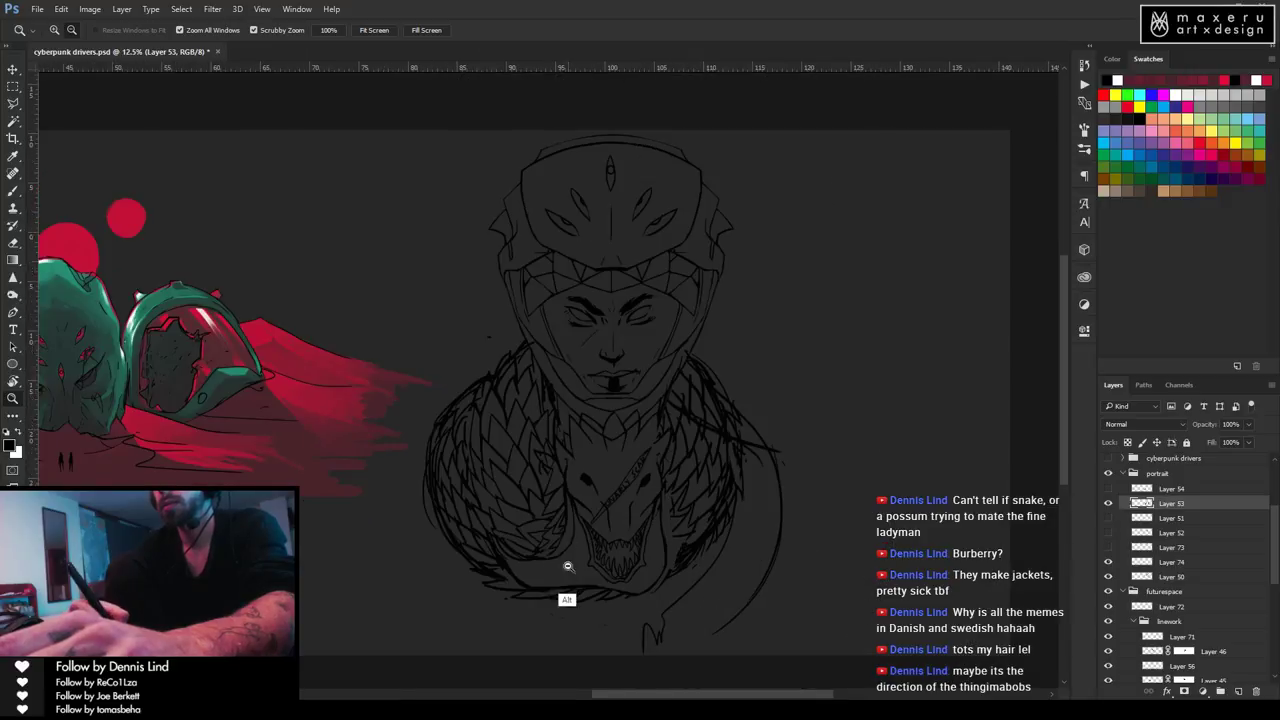
{"action": "left_click", "coordinate": [567, 566], "text": "alt"}
{"action": "left_click_drag", "start_coordinate": [273, 327], "coordinate": [877, 355]}
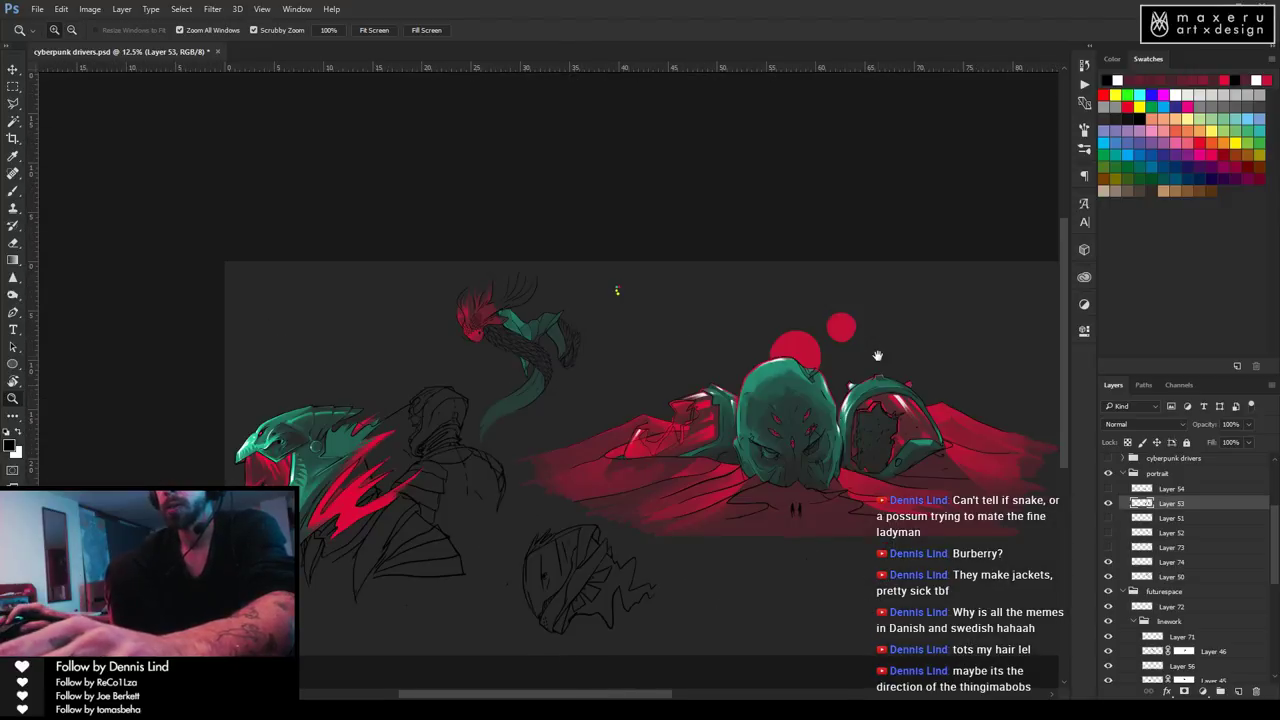
{"action": "left_click", "coordinate": [579, 341]}
{"action": "left_click", "coordinate": [580, 342]}
{"action": "left_click", "coordinate": [581, 343]}
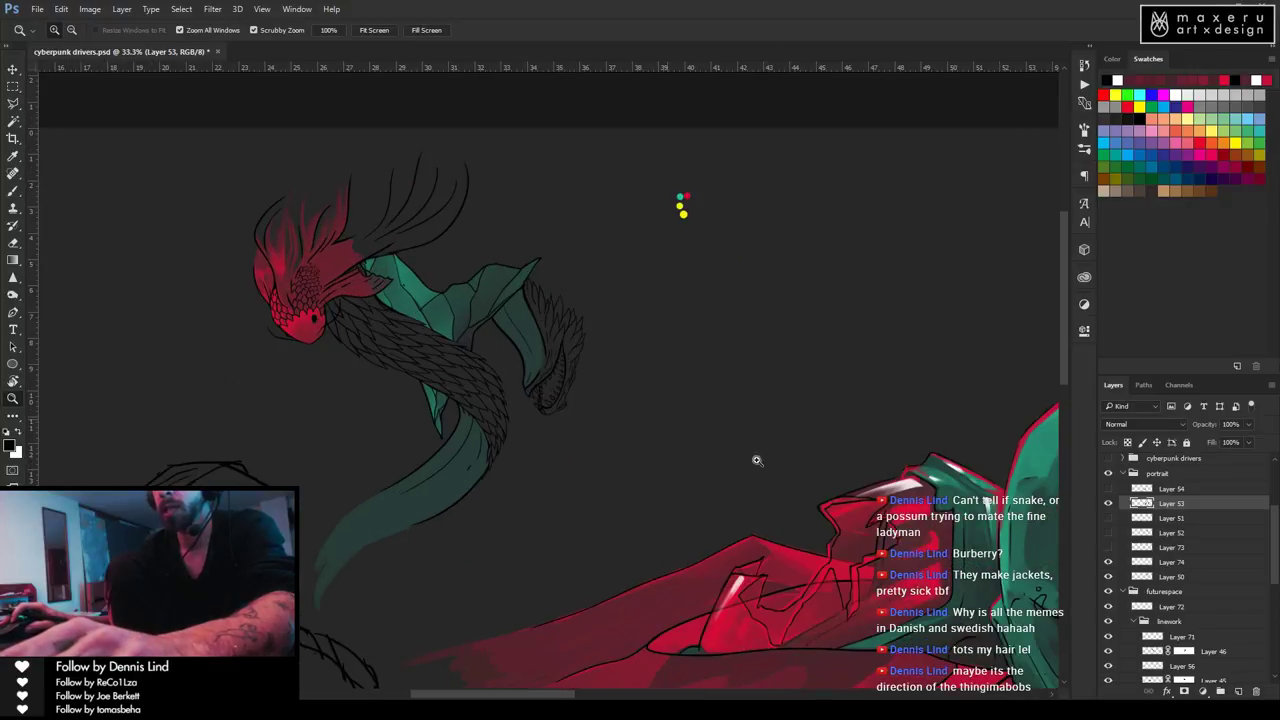
{"action": "mouse_move", "coordinate": [876, 517]}
{"action": "left_mouse_down"}
{"action": "mouse_move", "coordinate": [880, 460]}
{"action": "mouse_move", "coordinate": [421, 376]}
{"action": "left_mouse_up"}
{"action": "mouse_move", "coordinate": [789, 451]}
{"action": "left_mouse_down"}
{"action": "mouse_move", "coordinate": [502, 402]}
{"action": "mouse_move", "coordinate": [591, 429]}
{"action": "mouse_move", "coordinate": [831, 449]}
{"action": "mouse_move", "coordinate": [763, 437]}
{"action": "mouse_move", "coordinate": [747, 484]}
{"action": "mouse_move", "coordinate": [780, 491]}
{"action": "mouse_move", "coordinate": [831, 457]}
{"action": "mouse_move", "coordinate": [480, 345]}
{"action": "left_mouse_up"}
{"action": "left_click_drag", "start_coordinate": [721, 432], "coordinate": [608, 374]}
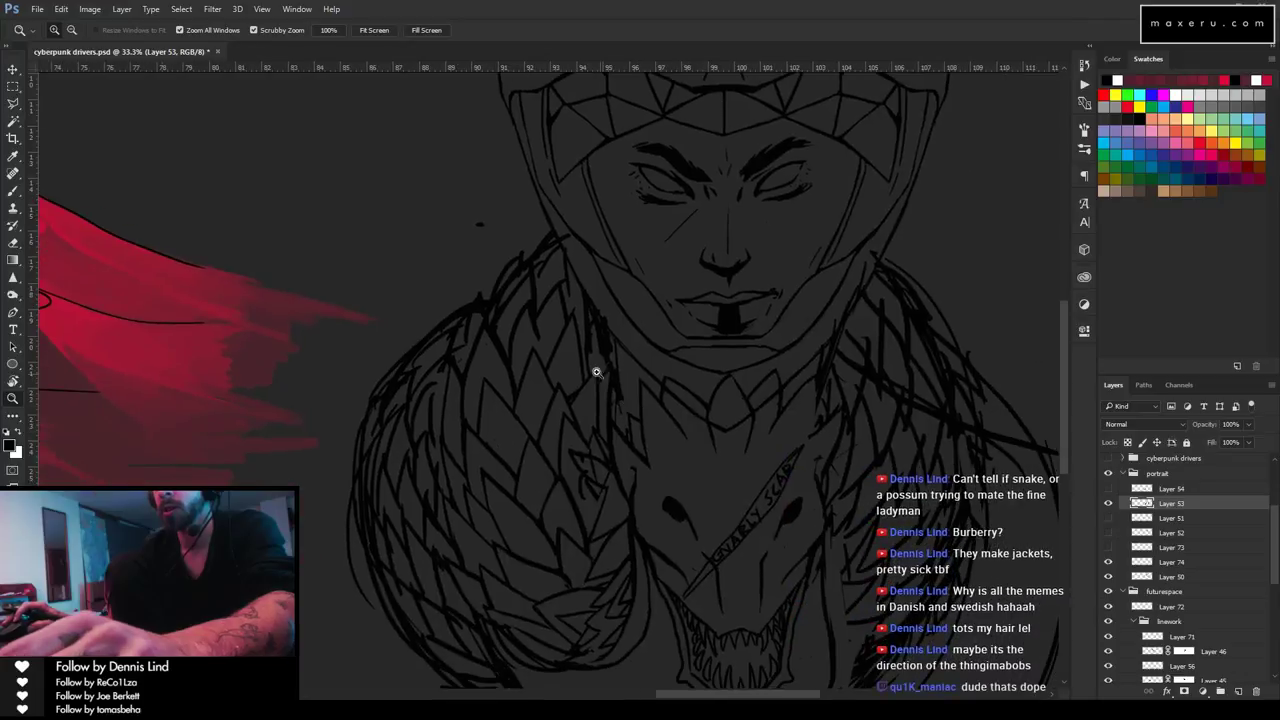
Clean up the upper inner collar edge and draw narrow pointed feathers along it below the jaw.
{"action": "left_click", "coordinate": [593, 369]}
{"action": "key", "text": "e"}
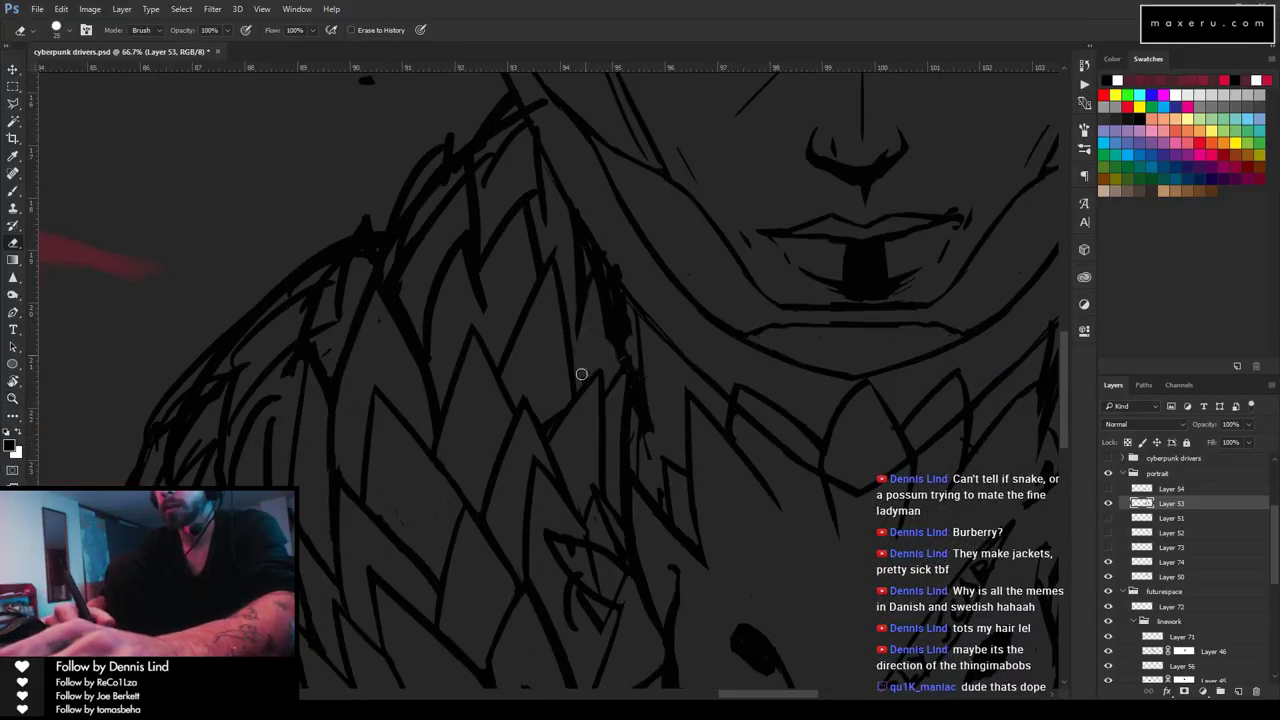
{"action": "key", "text": "b"}
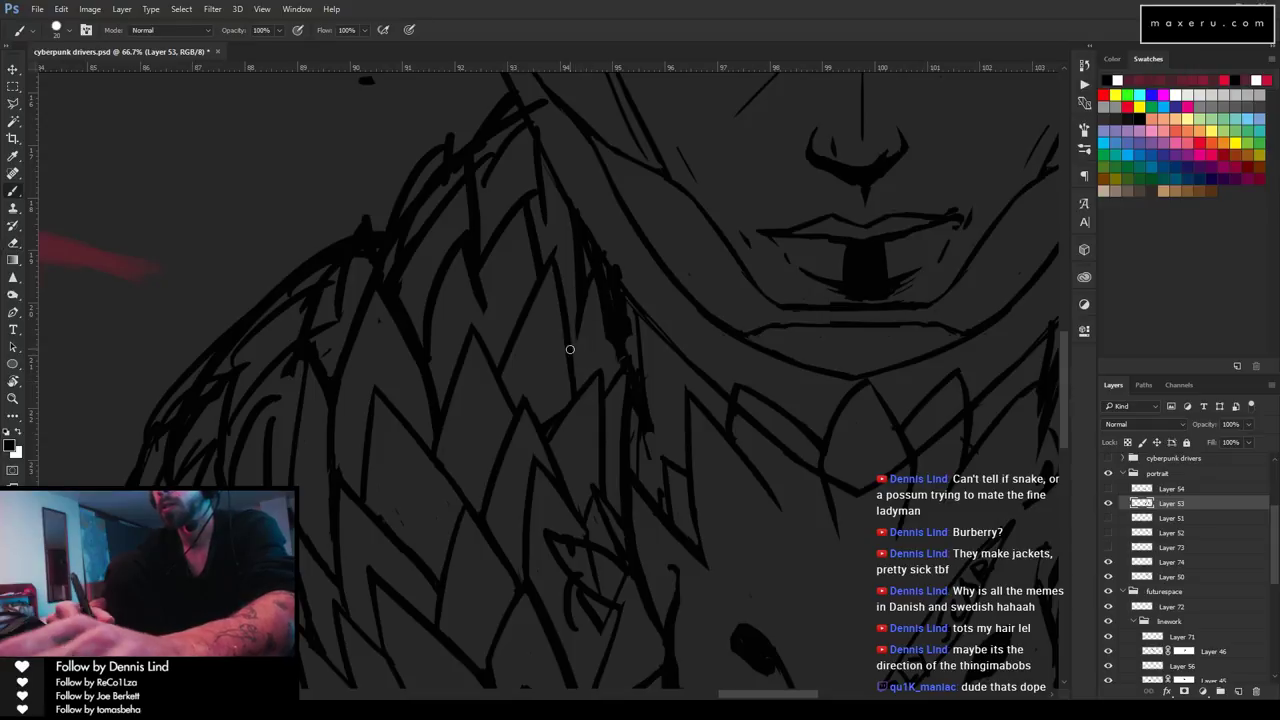
{"action": "key", "text": "e"}
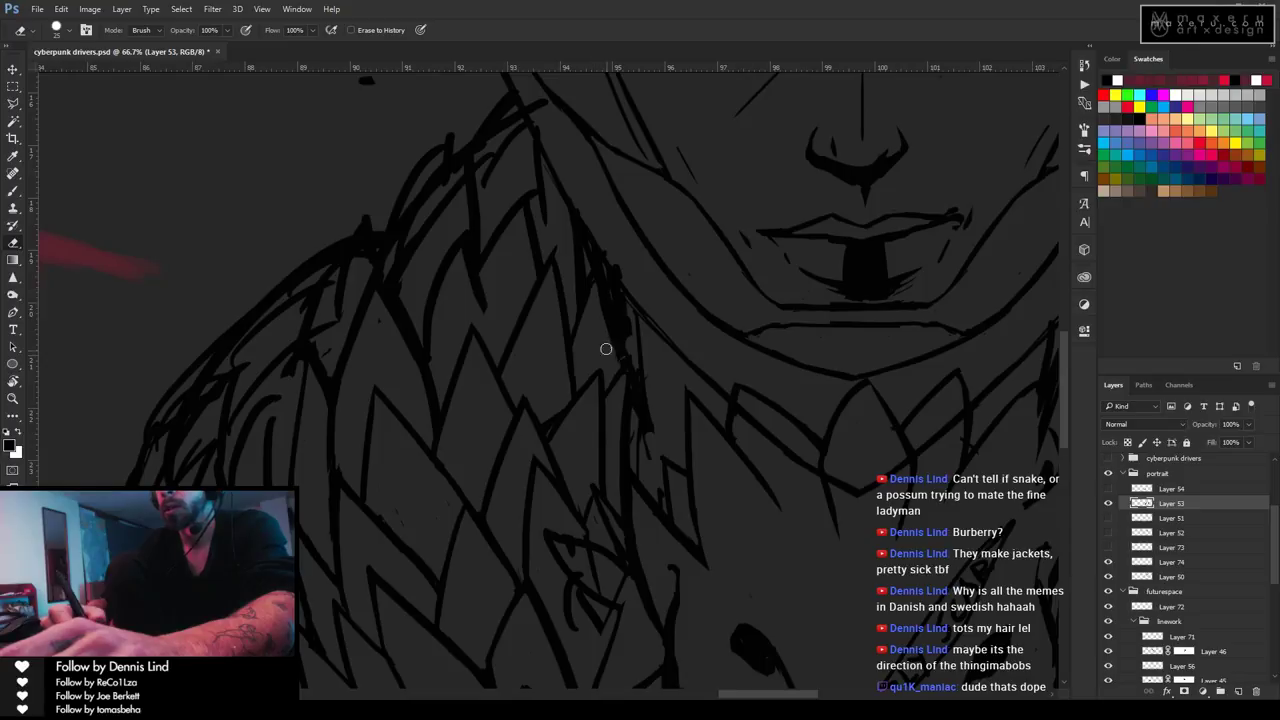
{"action": "key", "text": "b"}
{"action": "left_click_drag", "start_coordinate": [605, 318], "coordinate": [618, 368]}
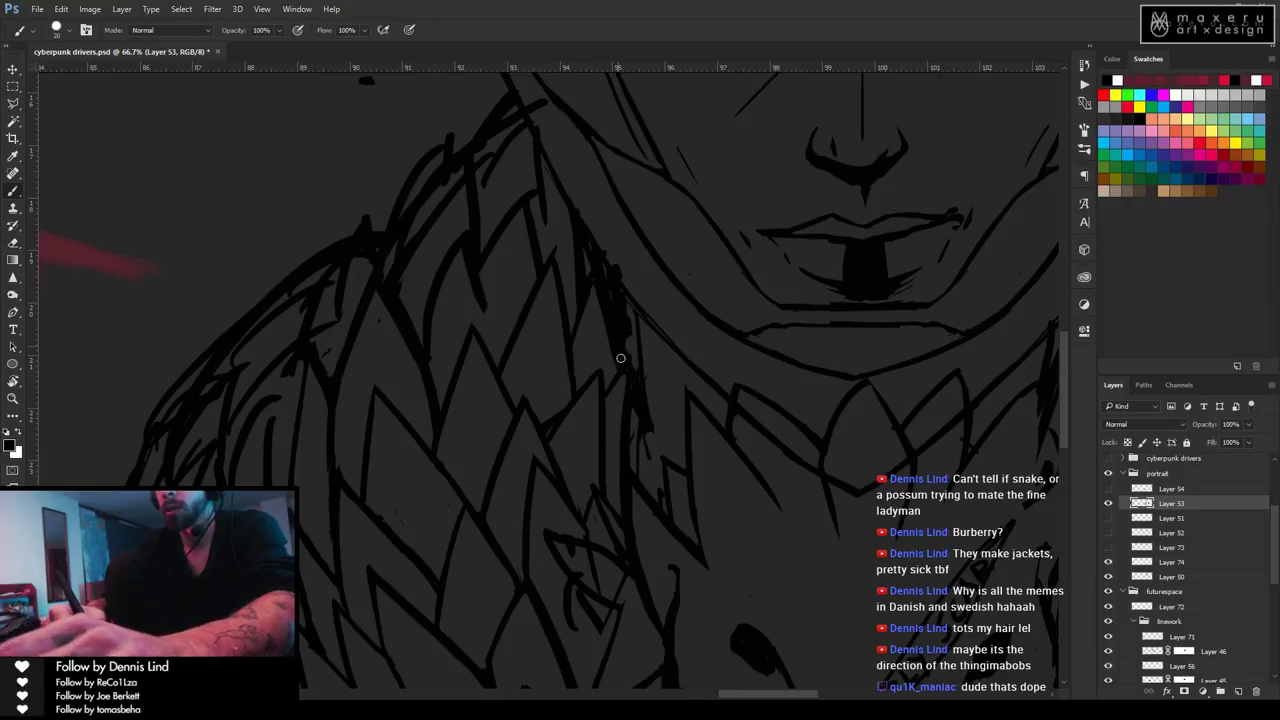
{"action": "scroll", "coordinate": [536, 357], "scroll_direction": "up", "scroll_amount": 1}
Refine the slim feather tips near the top of the inner collar edge by erasing overlaps and redrawing their lines.
{"action": "key", "text": "e"}
{"action": "key", "text": "alt+e"}
{"action": "key", "text": "Escape"}
{"action": "key", "text": "b"}
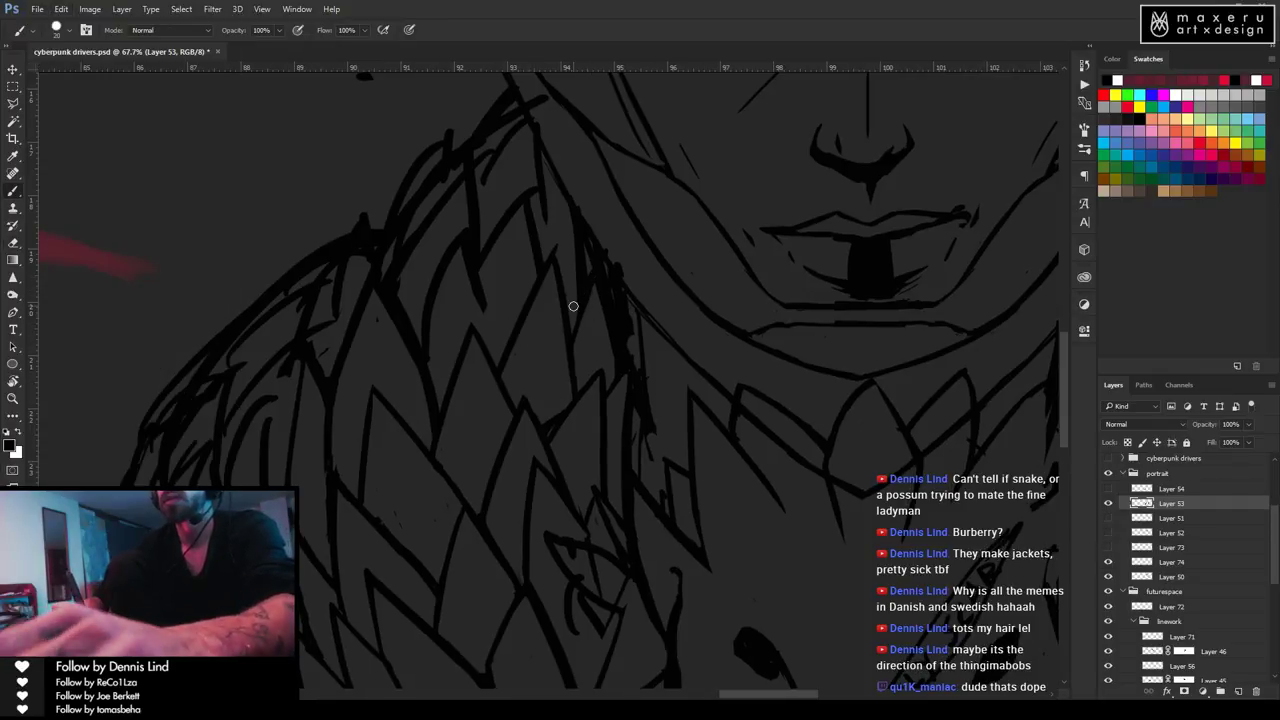
{"action": "key", "text": "e"}
{"action": "key", "text": "b"}
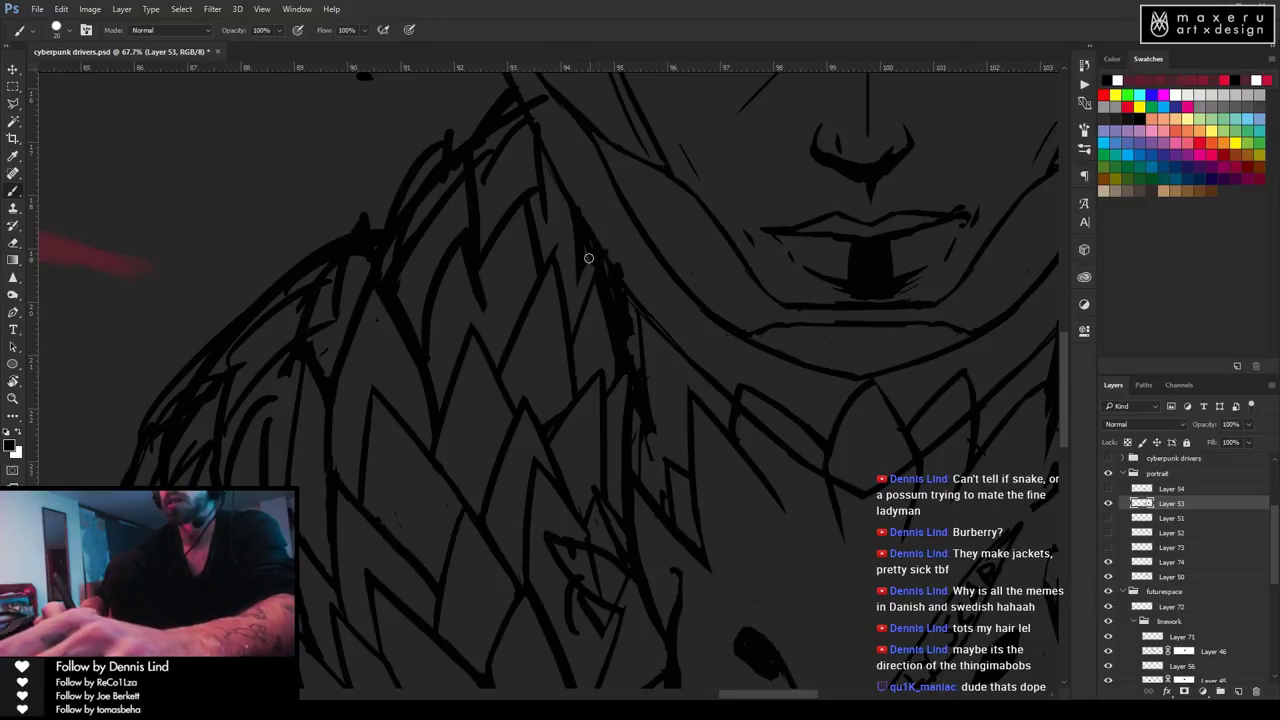
Erase and redraw the side line of the long feather in the upper middle of the collar, and save the document.
{"action": "key", "text": "e"}
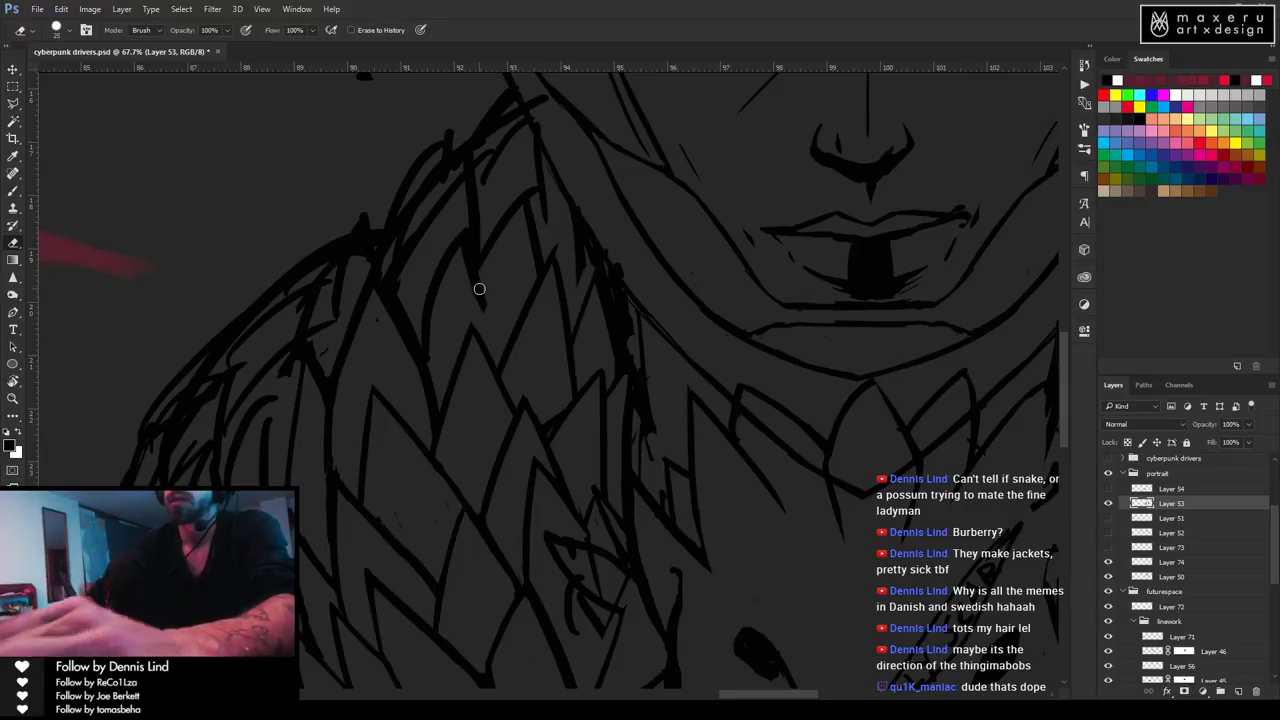
{"action": "key", "text": "b"}
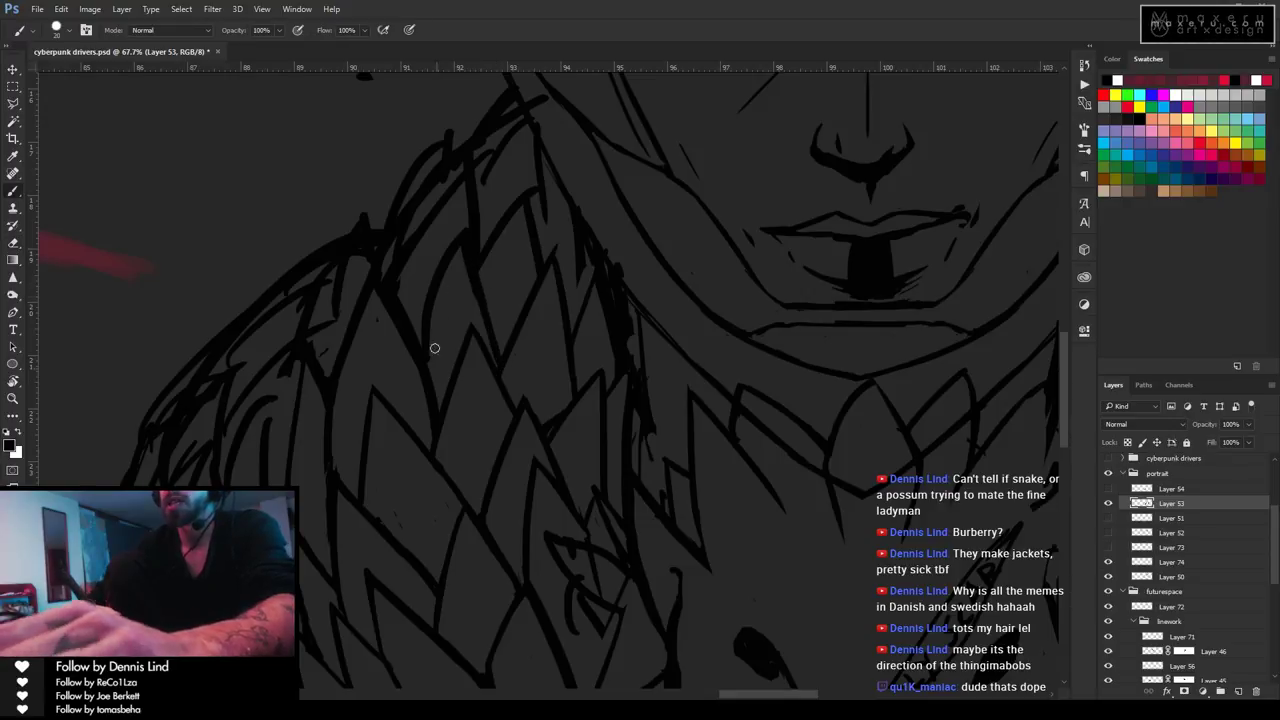
{"action": "key", "text": "e"}
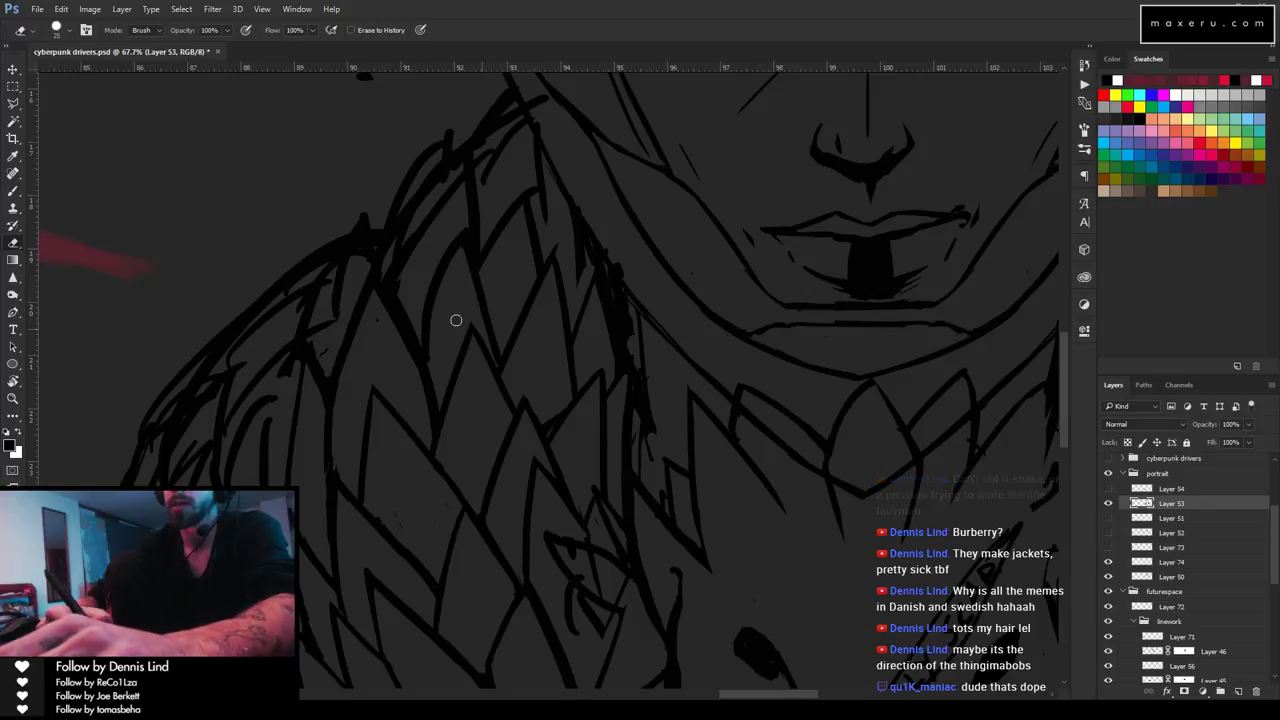
{"action": "key", "text": "ctrl+s"}
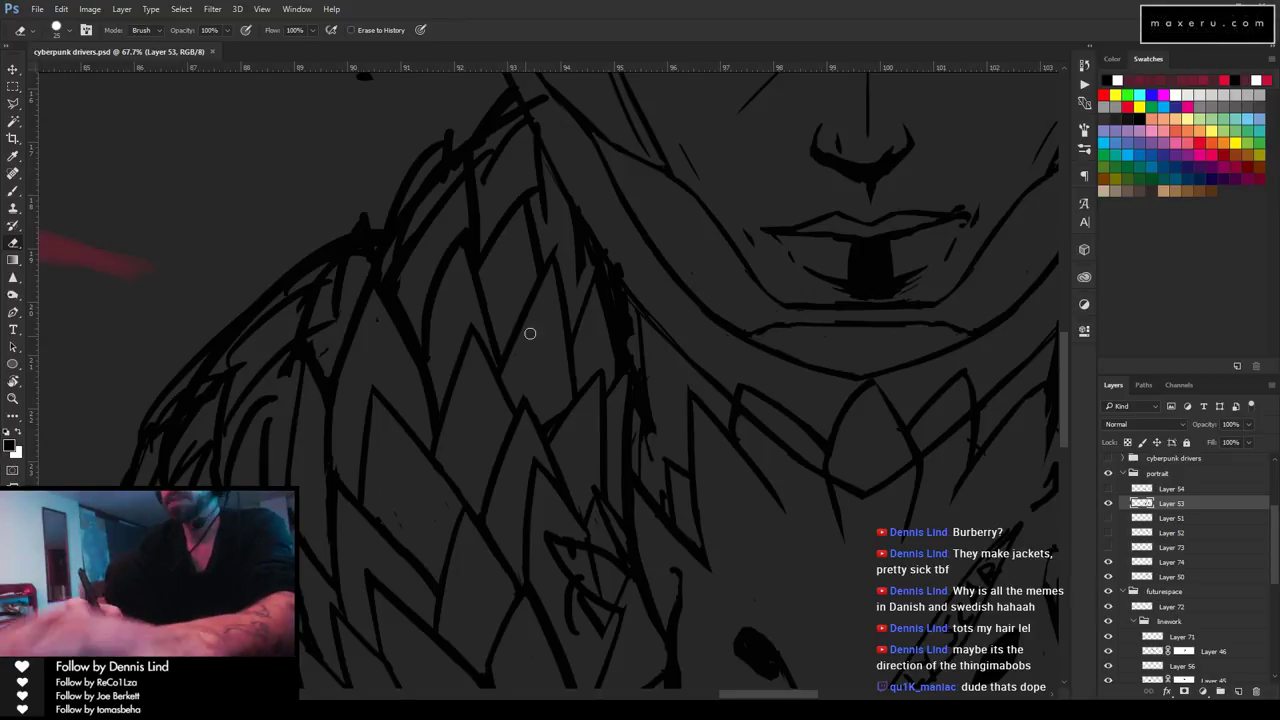
Clean up the collar's inner edge beside the jaw by erasing stray strokes and refining the narrow feather lines.
{"action": "left_click_drag", "start_coordinate": [509, 300], "coordinate": [528, 400]}
{"action": "key", "text": "b"}
{"action": "key", "text": "e"}
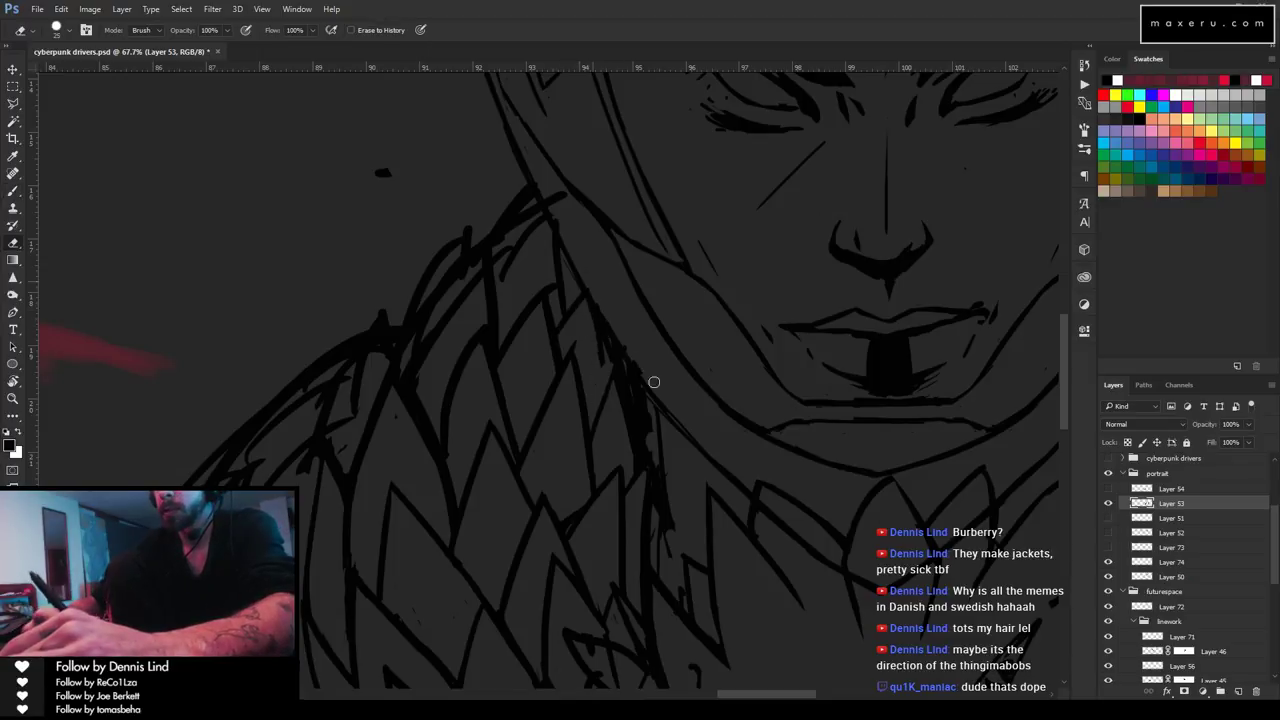
{"action": "key", "text": "b"}
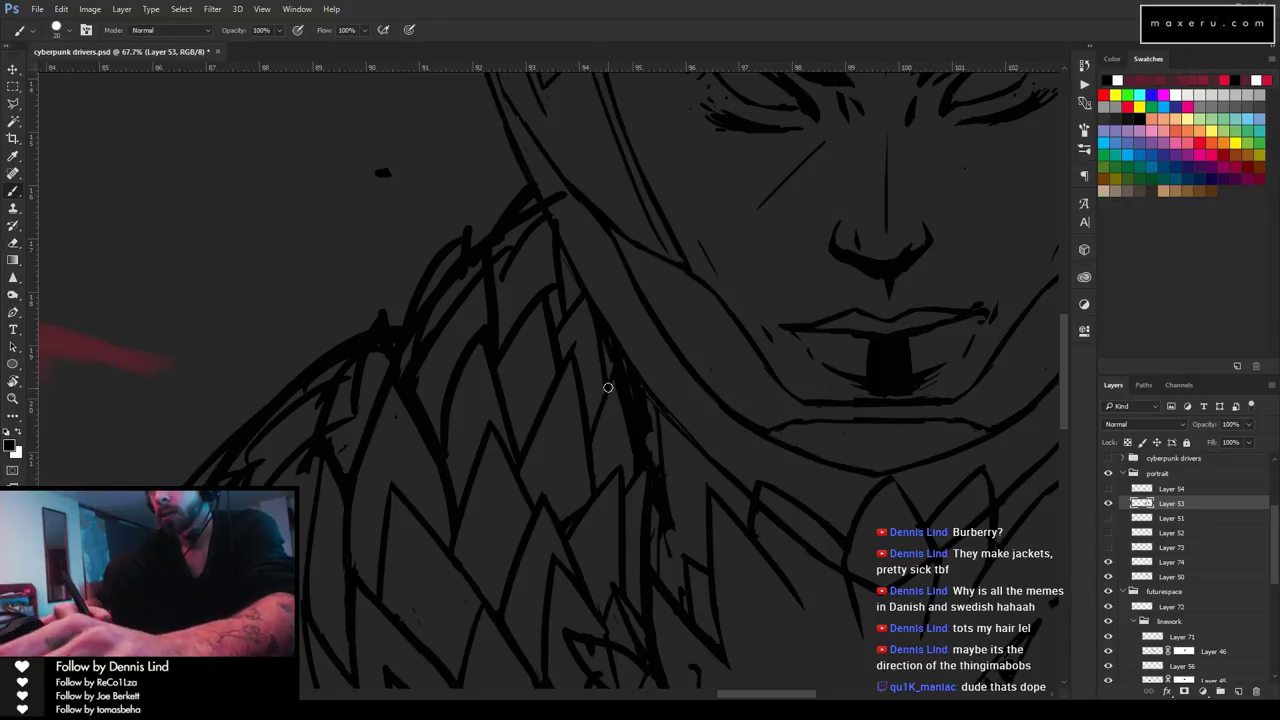
Switch to rFactor 2, examine the Mercedes livery from the rear, bonnet and side, and return to the portrait drawing.
{"action": "key", "text": "alt+Tab"}
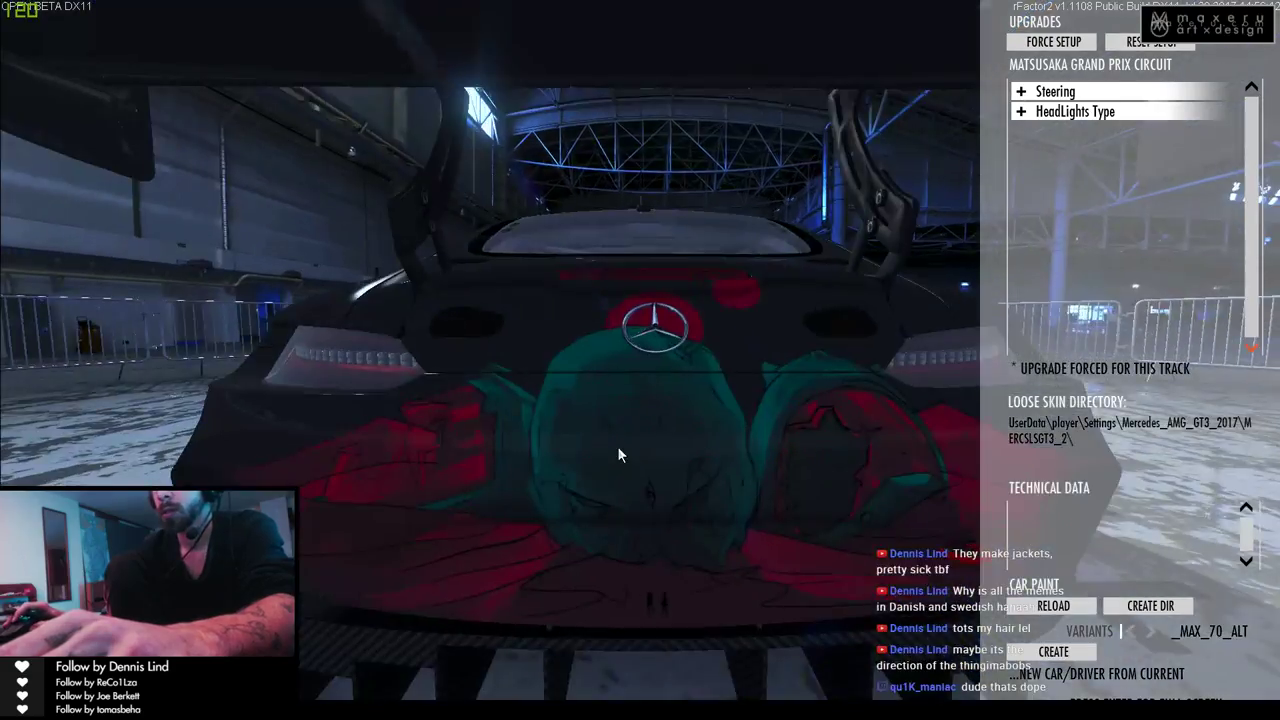
{"action": "scroll", "coordinate": [618, 439], "scroll_direction": "down", "scroll_amount": 5}
{"action": "mouse_move", "coordinate": [602, 390]}
{"action": "left_mouse_down"}
{"action": "mouse_move", "coordinate": [835, 404]}
{"action": "mouse_move", "coordinate": [563, 411]}
{"action": "mouse_move", "coordinate": [708, 454]}
{"action": "mouse_move", "coordinate": [645, 480]}
{"action": "mouse_move", "coordinate": [691, 503]}
{"action": "mouse_move", "coordinate": [691, 367]}
{"action": "left_mouse_up"}
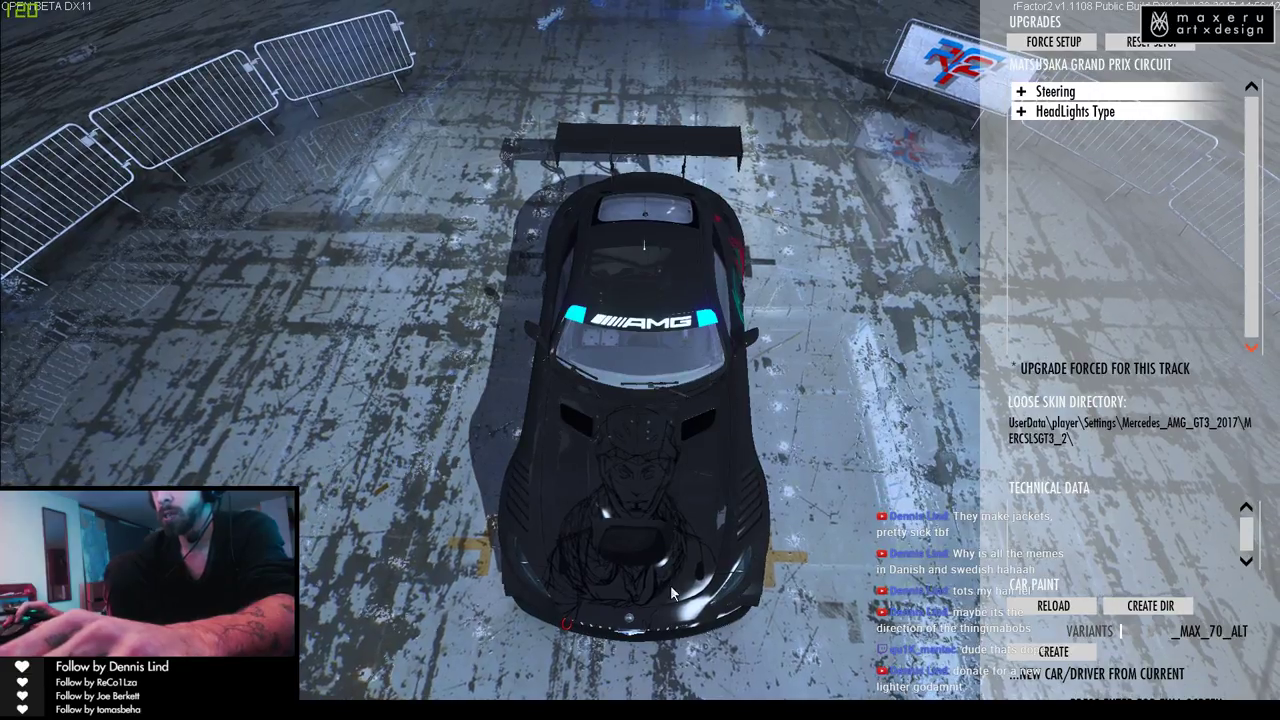
{"action": "left_click_drag", "start_coordinate": [712, 553], "coordinate": [515, 480]}
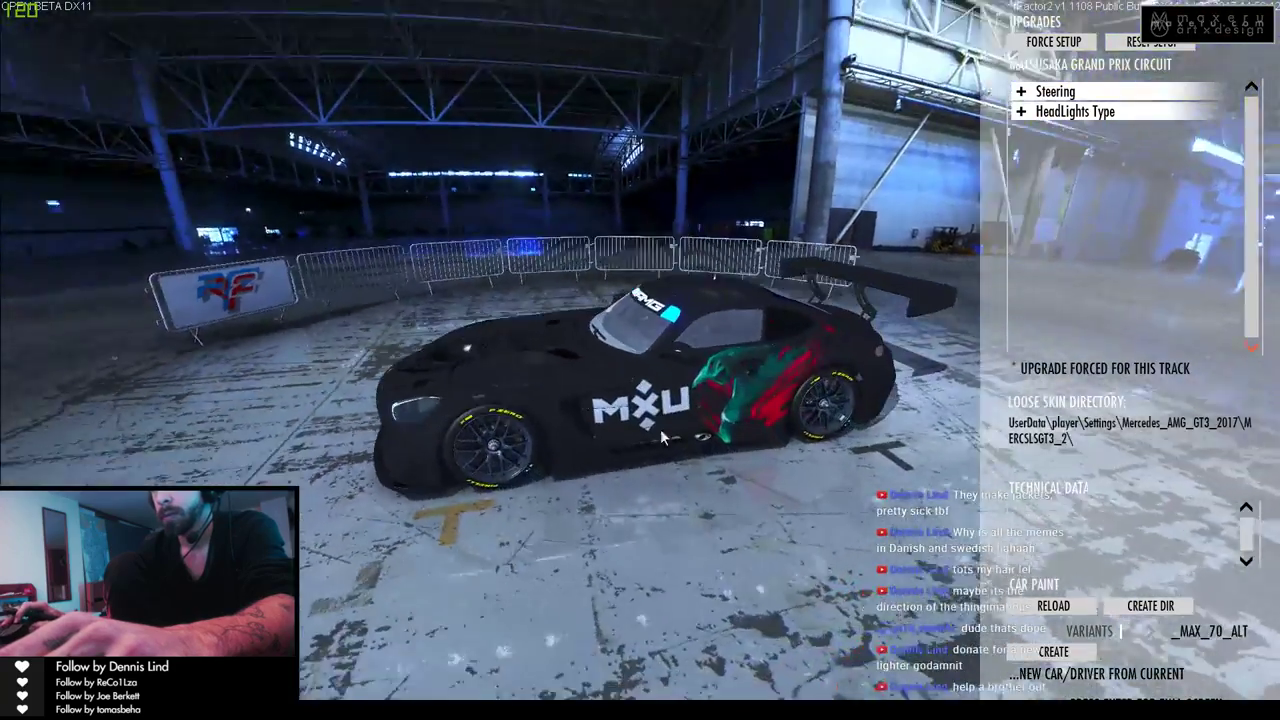
{"action": "mouse_move", "coordinate": [660, 429]}
{"action": "left_mouse_down"}
{"action": "mouse_move", "coordinate": [735, 414]}
{"action": "mouse_move", "coordinate": [675, 410]}
{"action": "left_mouse_up"}
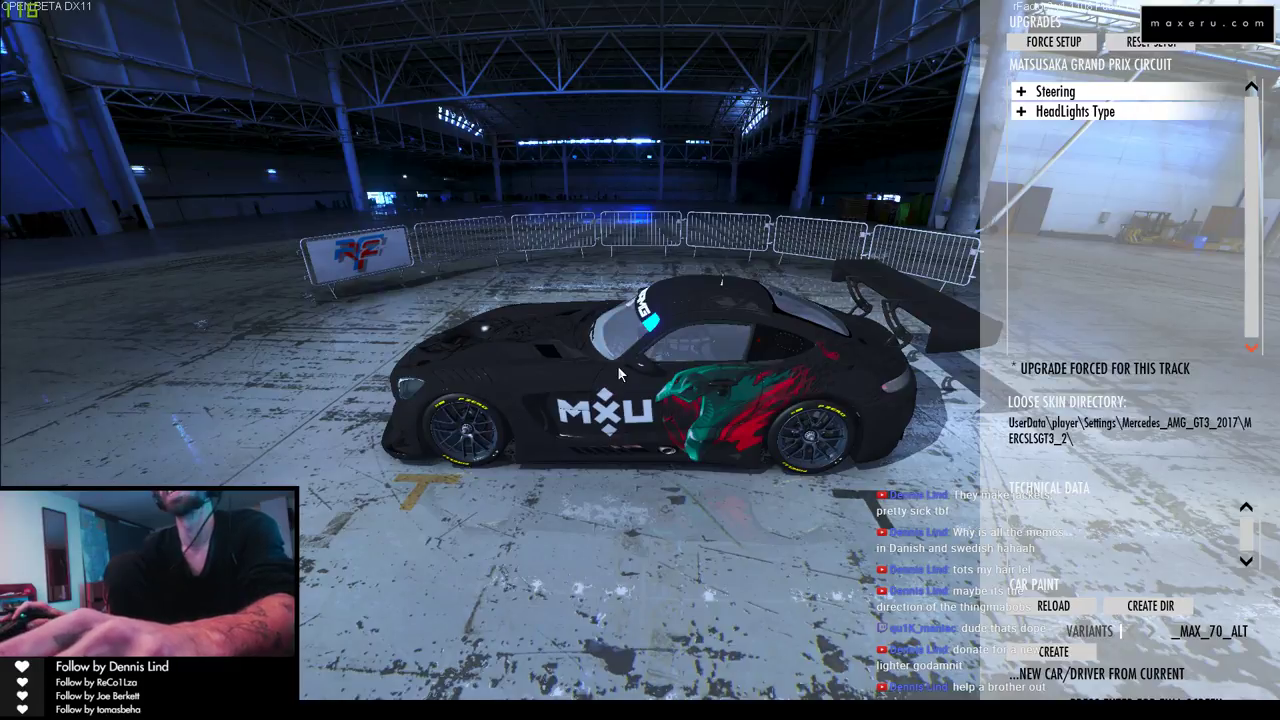
{"action": "key", "text": "alt+Tab"}
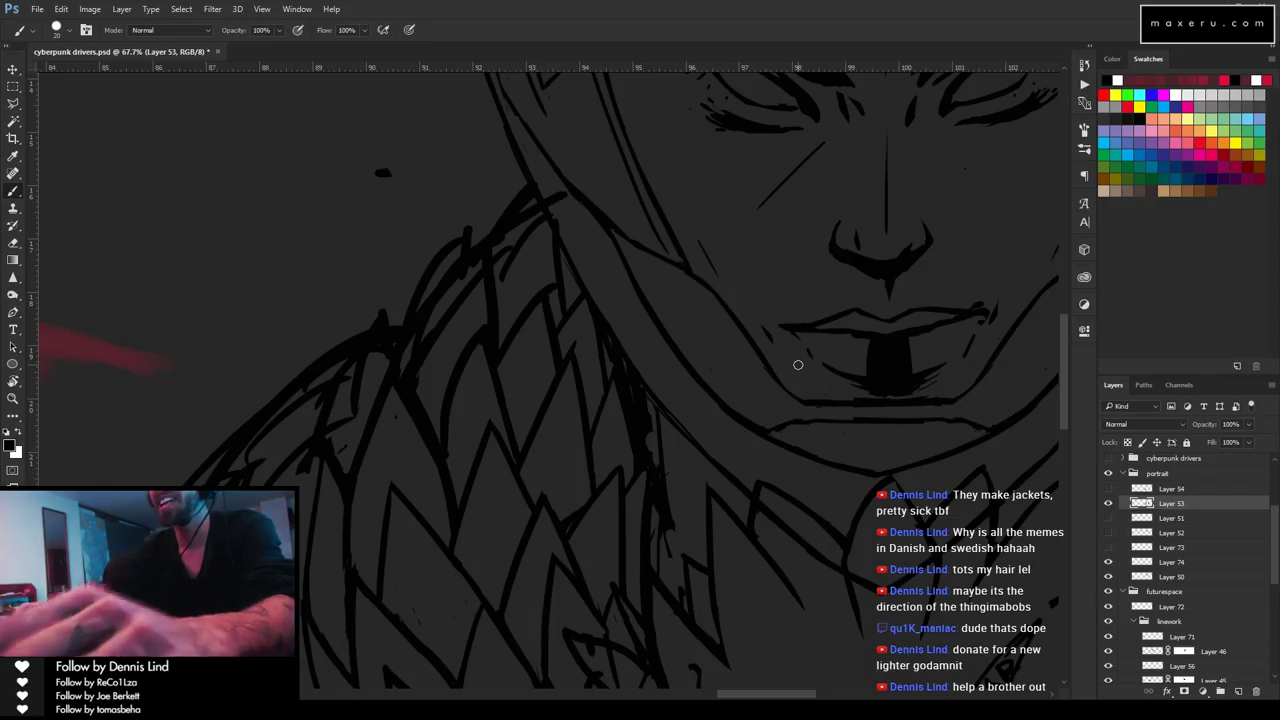
View the whole portrait, collapse the portrait layer group, and save cyberpunk drivers.psd.
{"action": "key", "text": "z"}
{"action": "left_click", "coordinate": [797, 364], "text": "alt"}
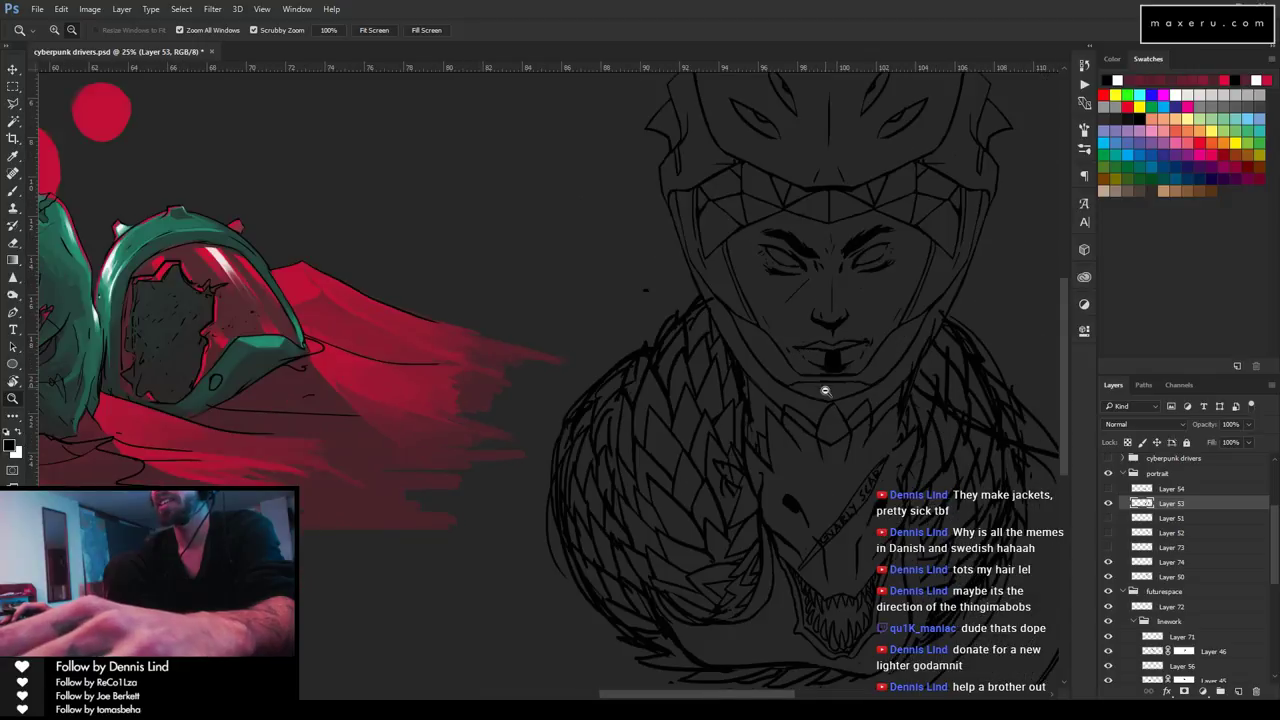
{"action": "left_click", "coordinate": [824, 386], "text": "alt"}
{"action": "left_click_drag", "start_coordinate": [823, 372], "coordinate": [698, 331]}
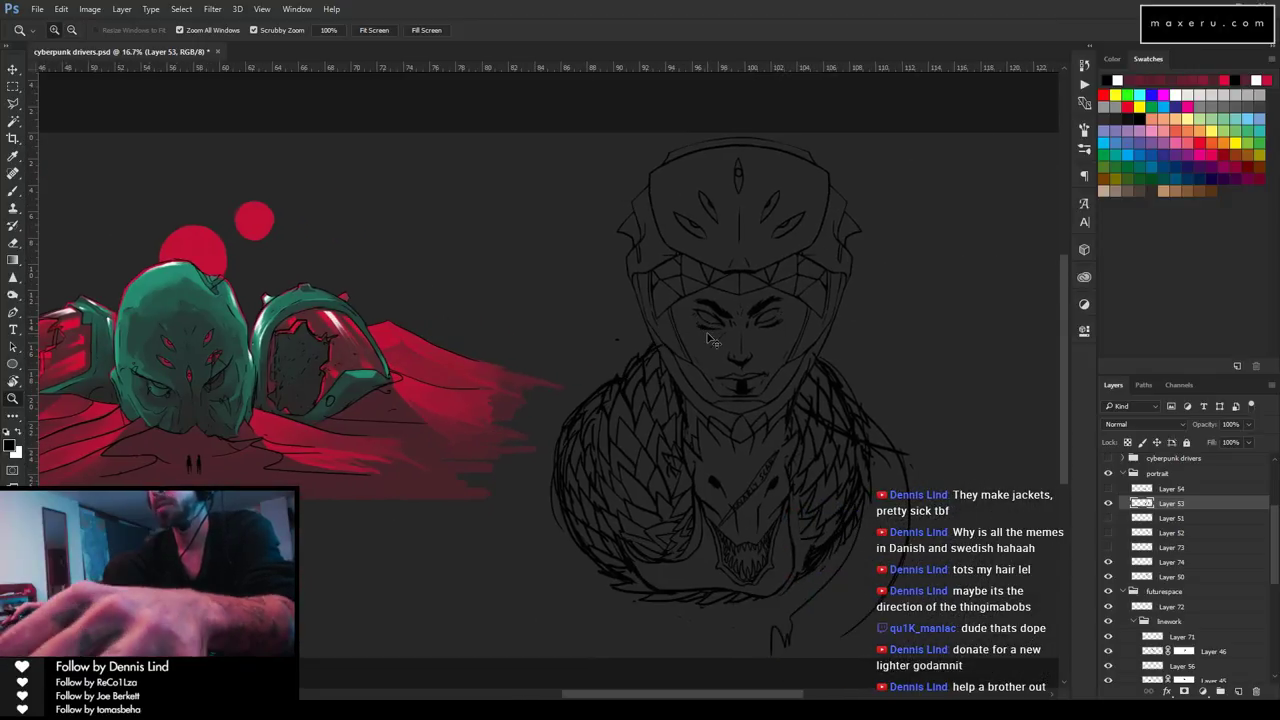
{"action": "key", "text": "ctrl+s"}
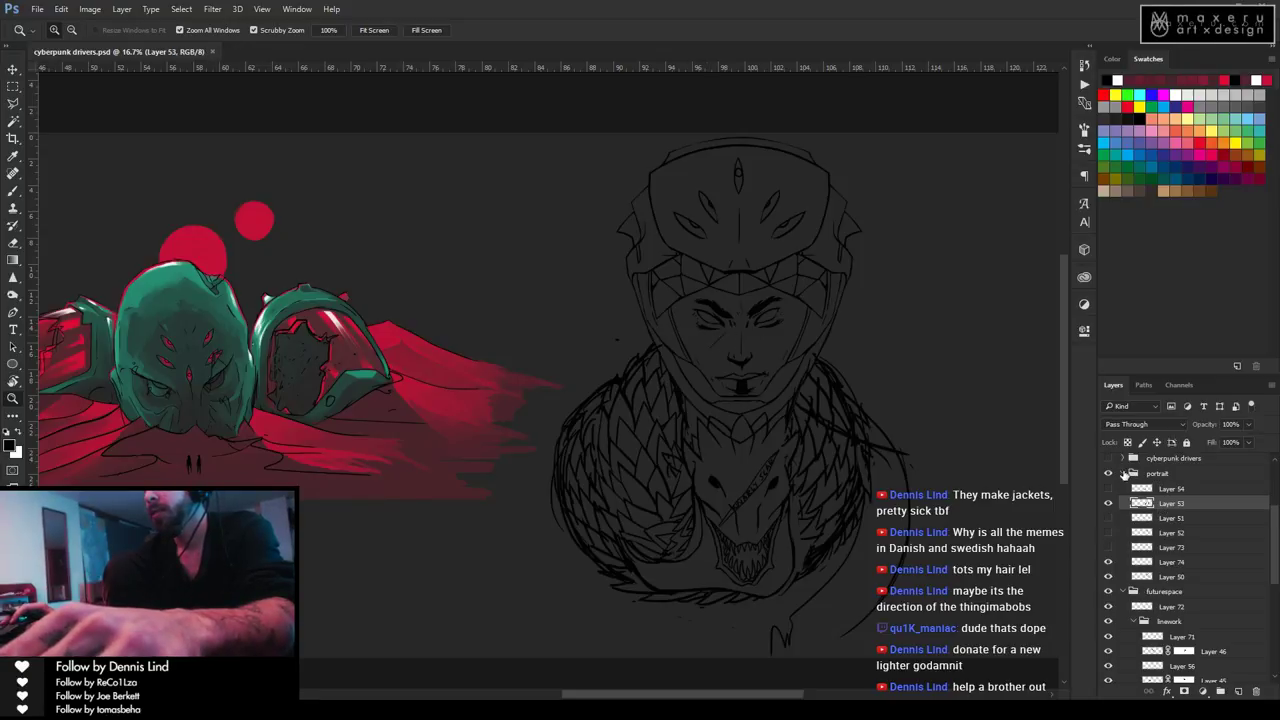
{"action": "left_click", "coordinate": [1124, 473]}
{"action": "key", "text": "ctrl+s"}
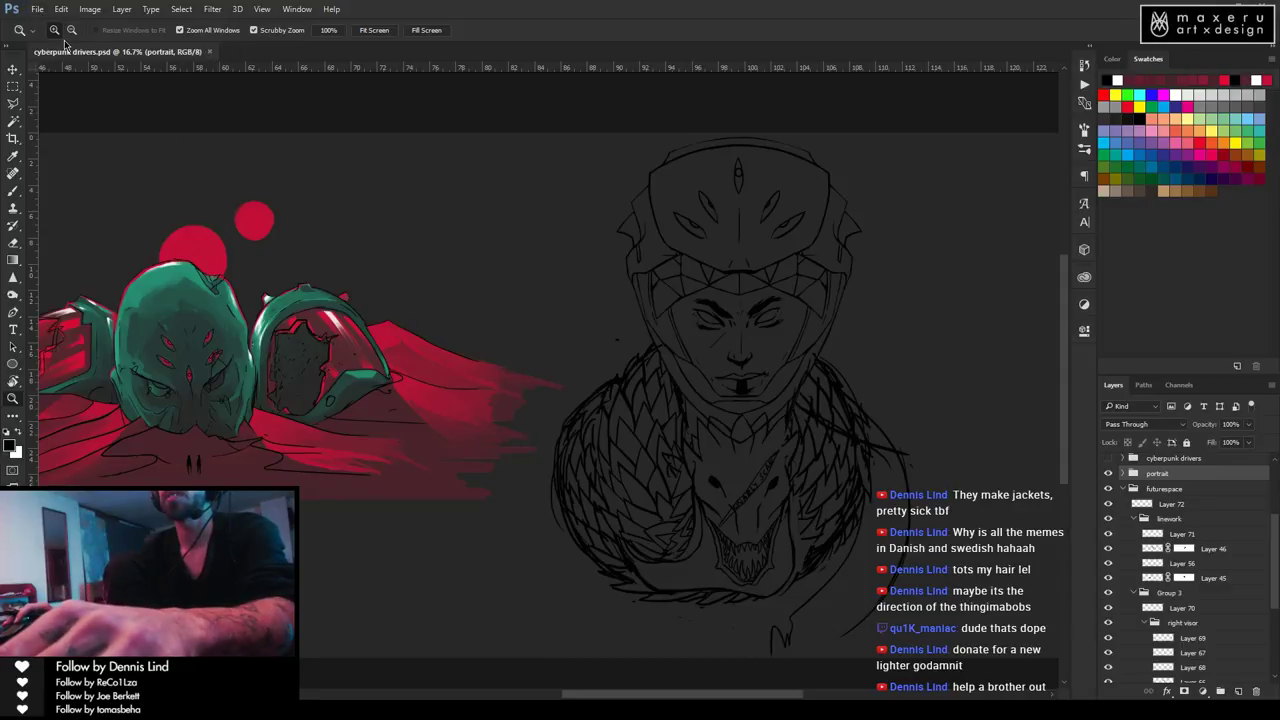
Open the recent file Mercedes_GT3_Template.psd, dismiss the library import offer, and bring the bonnet sketch into view.
{"action": "left_click", "coordinate": [37, 9]}
{"action": "mouse_move", "coordinate": [90, 87]}
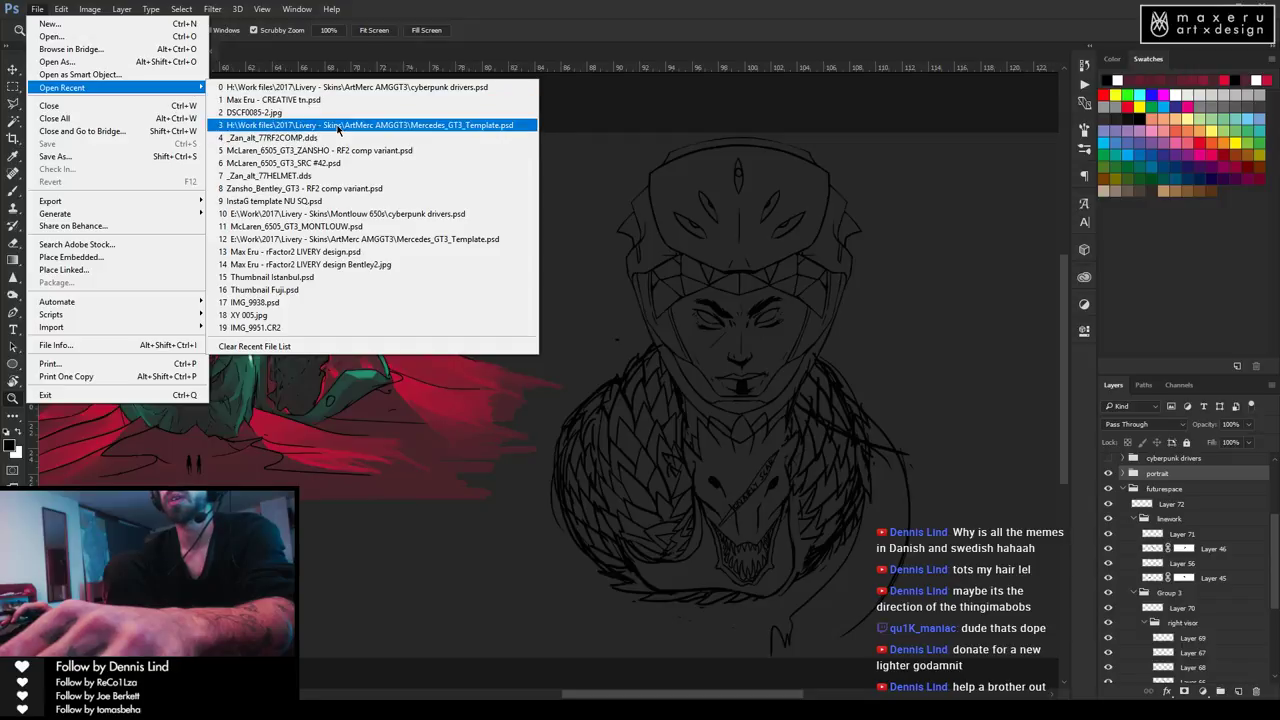
{"action": "left_click", "coordinate": [338, 126]}
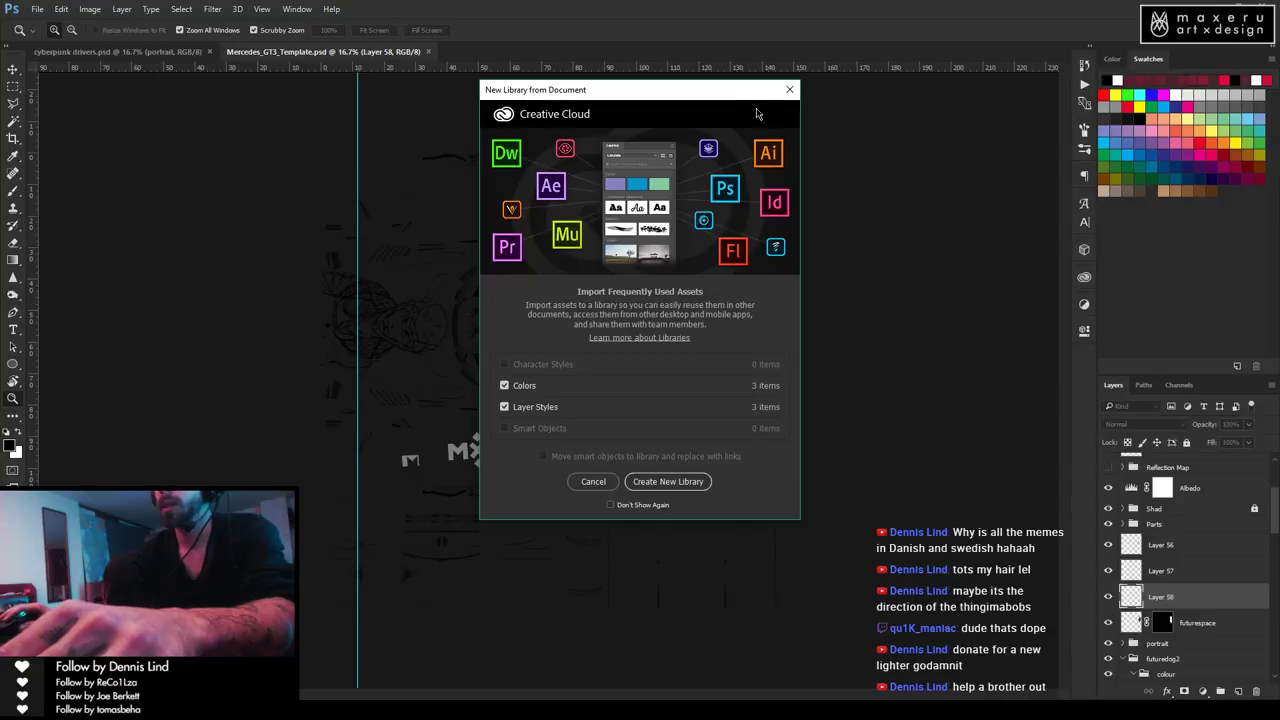
{"action": "left_click", "coordinate": [789, 89]}
{"action": "left_click", "coordinate": [449, 315]}
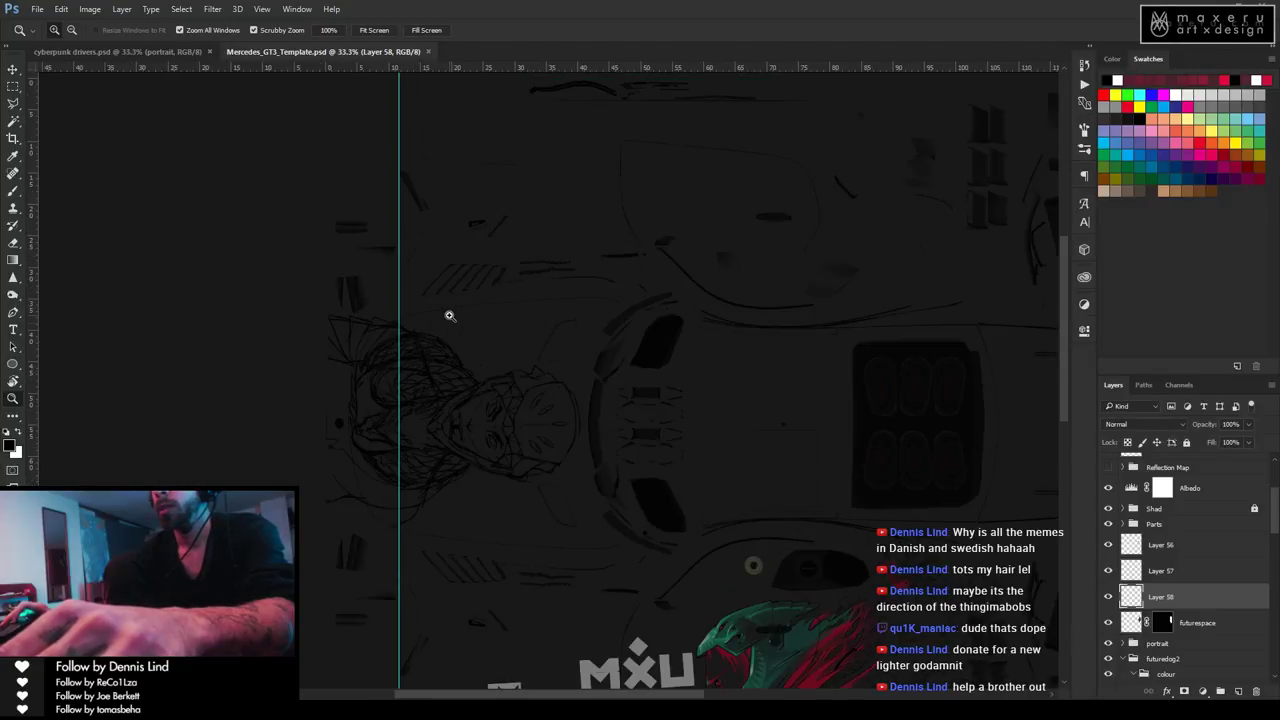
{"action": "left_click", "coordinate": [487, 420]}
Delete the old portrait sketch group from the bonnet of the Mercedes template.
{"action": "key", "text": "v"}
{"action": "left_click", "coordinate": [449, 385], "text": "ctrl"}
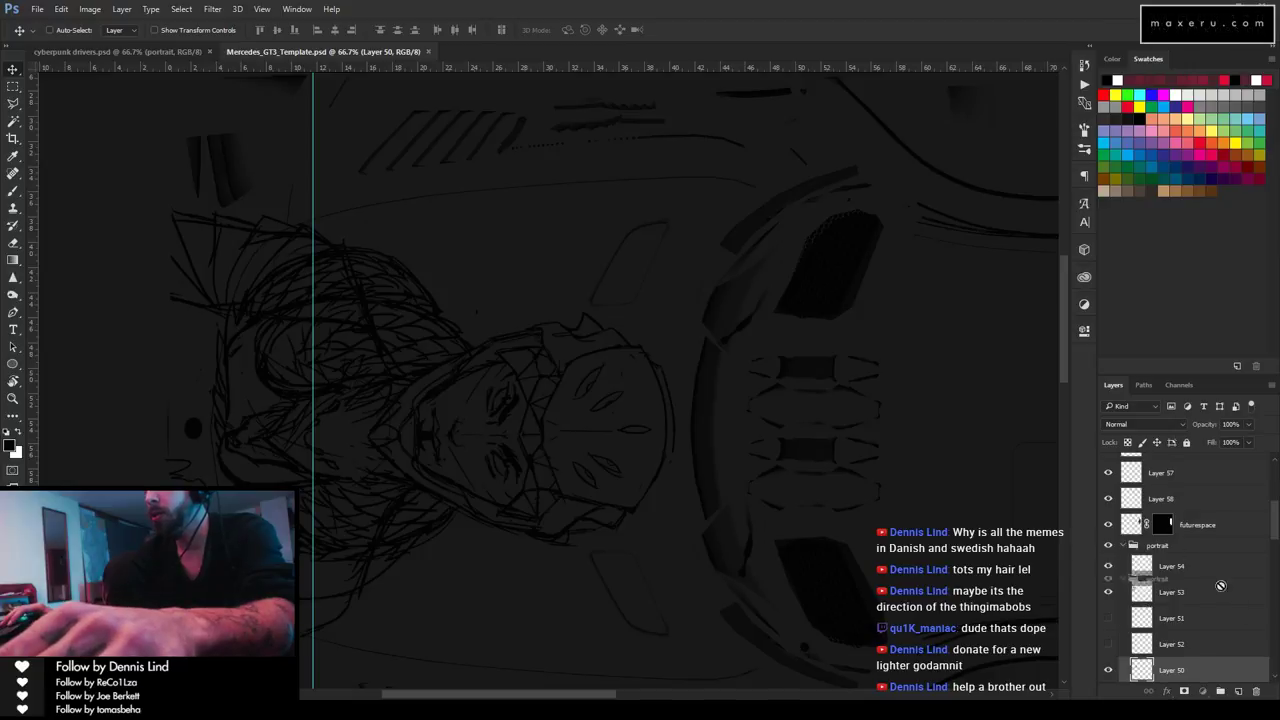
{"action": "key", "text": "ctrl+z"}
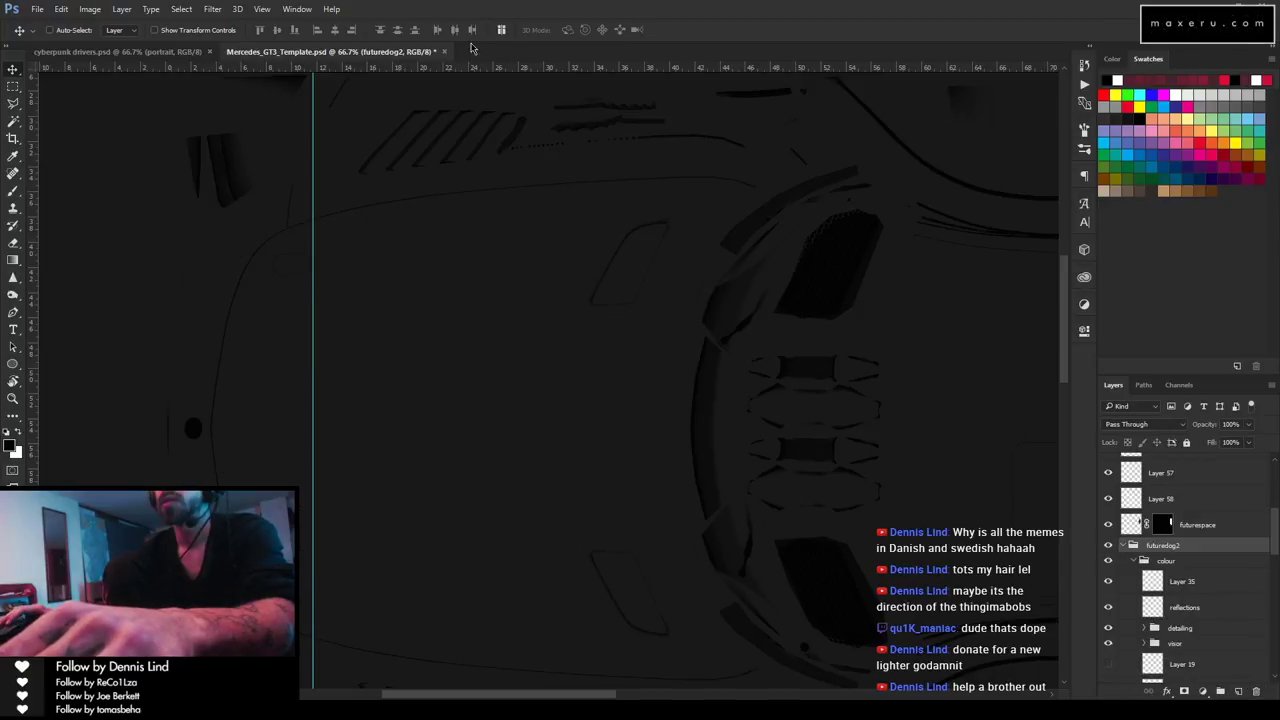
Copy the portrait group from cyberpunk drivers.psd into Mercedes_GT3_Template.psd.
{"action": "left_click", "coordinate": [167, 56]}
{"action": "key", "text": "z"}
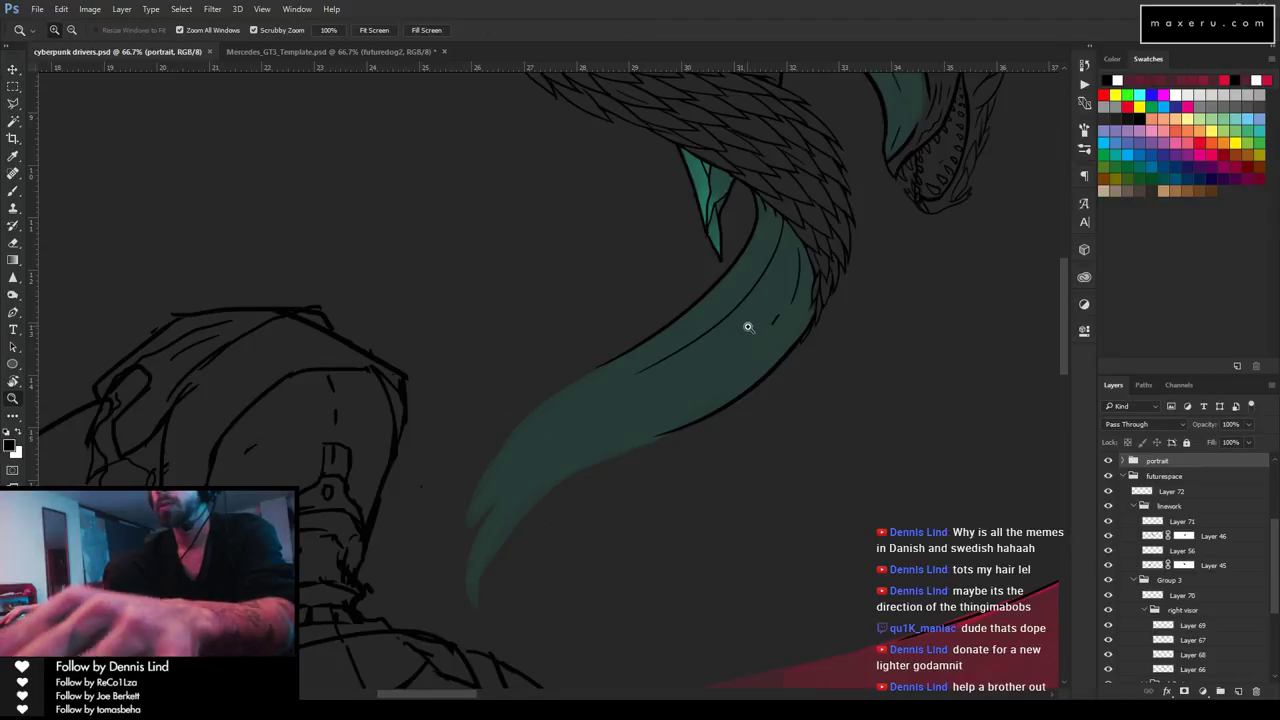
{"action": "left_click", "coordinate": [750, 328], "text": "alt"}
{"action": "left_click", "coordinate": [754, 331], "text": "alt"}
{"action": "left_click_drag", "start_coordinate": [754, 331], "coordinate": [630, 354]}
Scale down the copied portrait, rotate it sideways to match the car layout, and place it over the bonnet.
{"action": "key", "text": "ctrl+t"}
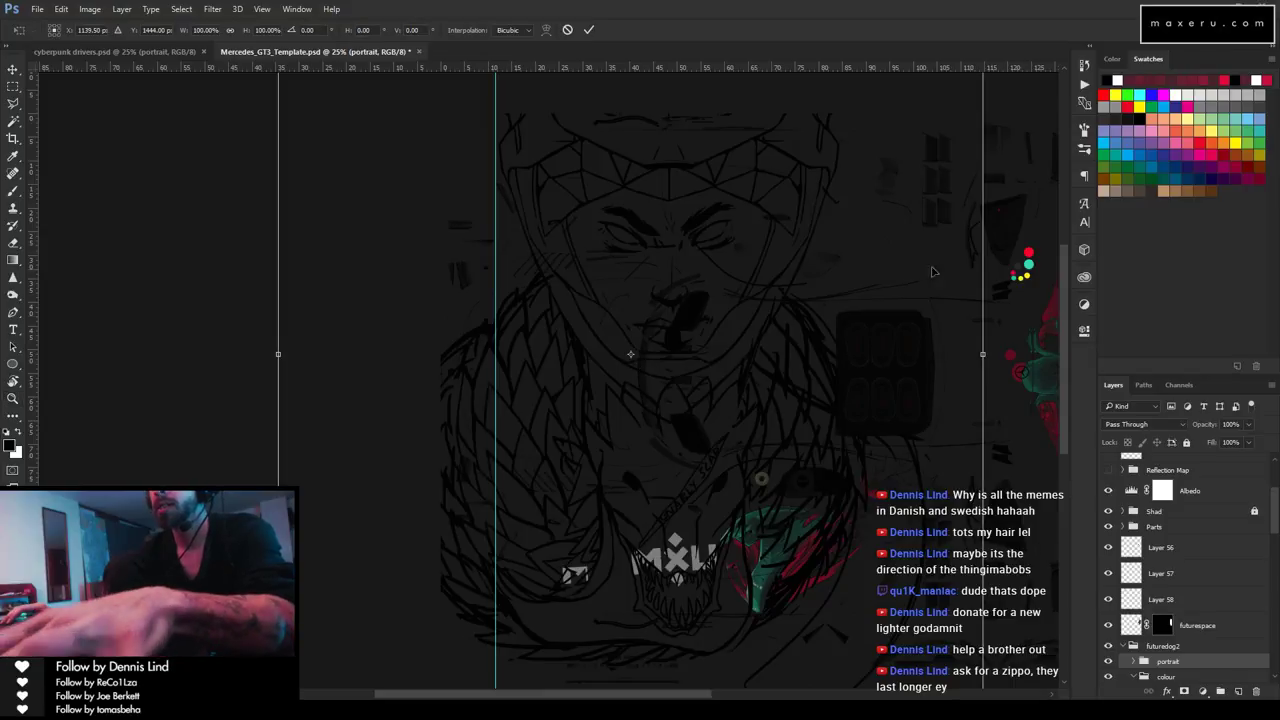
{"action": "mouse_move", "coordinate": [1000, 250]}
{"action": "left_mouse_down"}
{"action": "mouse_move", "coordinate": [820, 490]}
{"action": "mouse_move", "coordinate": [690, 555]}
{"action": "left_mouse_up"}
{"action": "mouse_move", "coordinate": [848, 273]}
{"action": "left_mouse_down"}
{"action": "mouse_move", "coordinate": [594, 270]}
{"action": "mouse_move", "coordinate": [615, 268]}
{"action": "mouse_move", "coordinate": [662, 300]}
{"action": "mouse_move", "coordinate": [814, 100]}
{"action": "mouse_move", "coordinate": [591, 290]}
{"action": "left_mouse_up"}
{"action": "left_click_drag", "start_coordinate": [570, 436], "coordinate": [606, 350]}
{"action": "left_click_drag", "start_coordinate": [647, 230], "coordinate": [665, 190]}
{"action": "mouse_move", "coordinate": [627, 354]}
{"action": "left_mouse_down"}
{"action": "mouse_move", "coordinate": [615, 352]}
{"action": "mouse_move", "coordinate": [629, 350]}
{"action": "left_mouse_up"}
{"action": "left_click", "coordinate": [588, 29]}
Show the UVW wireframe layer and reposition the portrait along the bonnet using the mesh as a guide.
{"action": "scroll", "coordinate": [1160, 470], "scroll_direction": "up", "scroll_amount": 3}
{"action": "left_click", "coordinate": [1107, 466]}
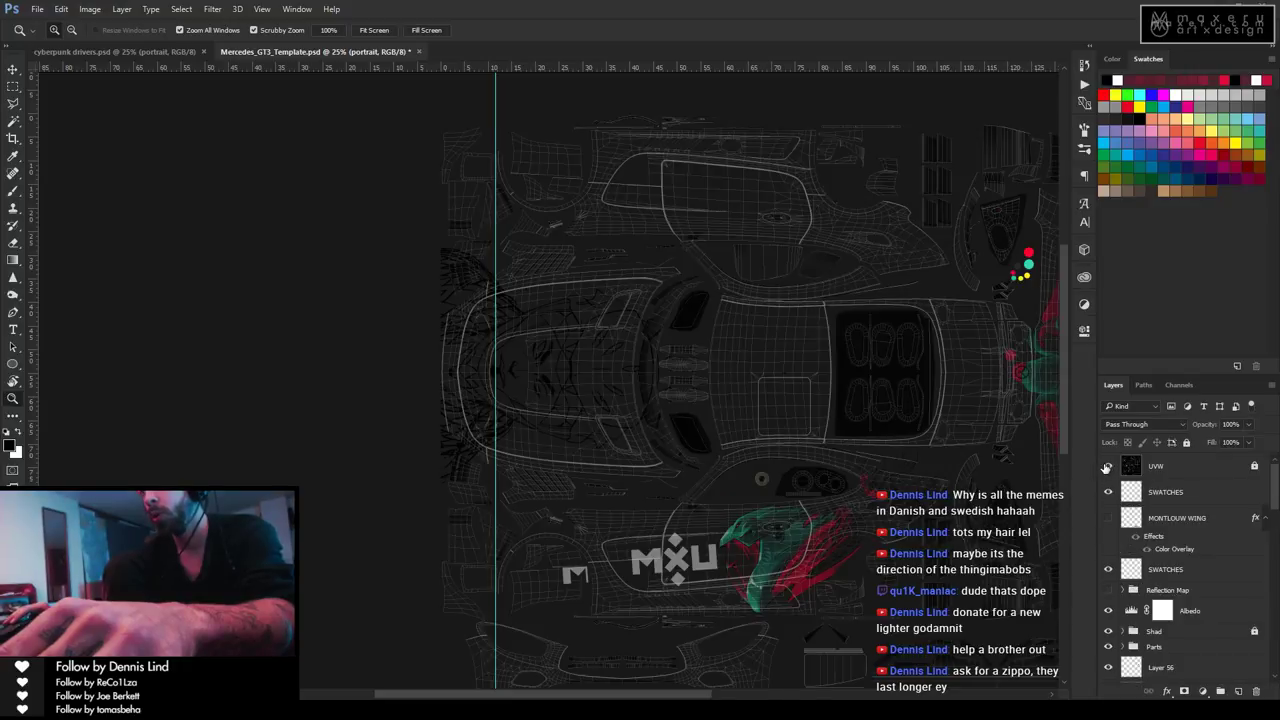
{"action": "left_click", "coordinate": [550, 380]}
{"action": "left_click", "coordinate": [565, 392]}
{"action": "mouse_move", "coordinate": [565, 392]}
{"action": "left_mouse_down"}
{"action": "mouse_move", "coordinate": [694, 378]}
{"action": "mouse_move", "coordinate": [662, 390]}
{"action": "left_mouse_up"}
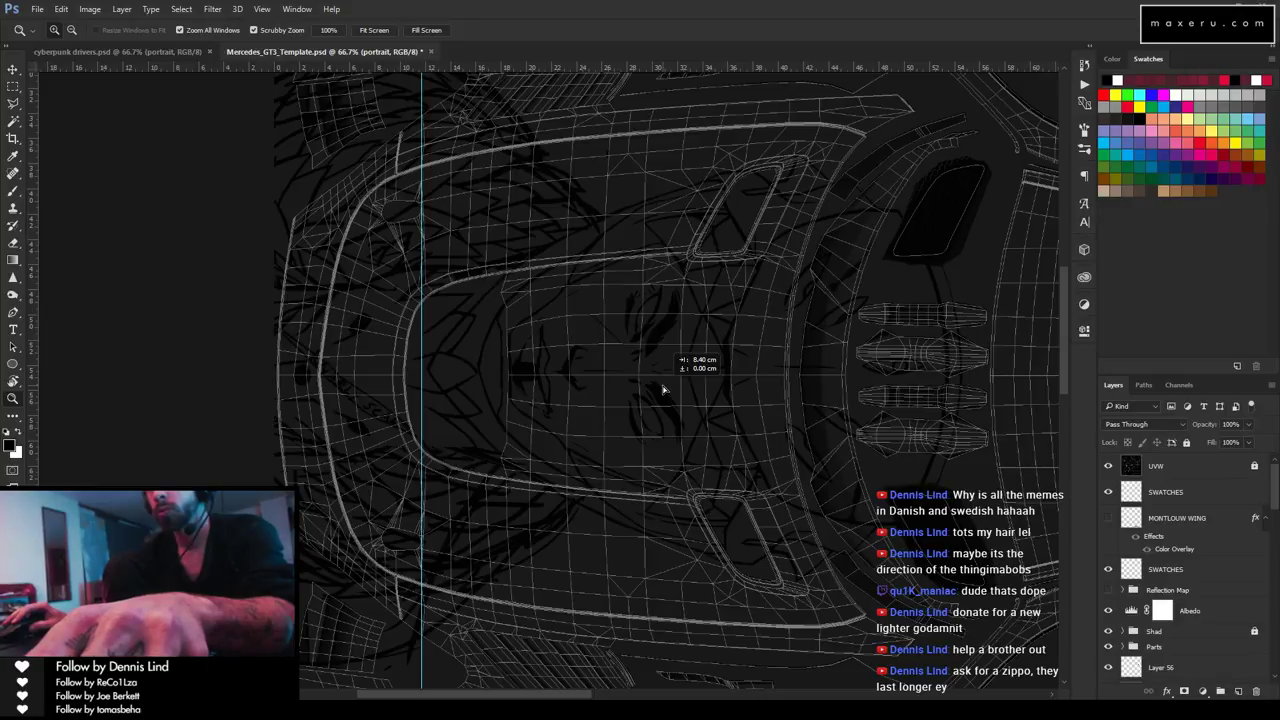
{"action": "left_click_drag", "start_coordinate": [662, 390], "coordinate": [488, 404]}
{"action": "mouse_move", "coordinate": [489, 405]}
{"action": "left_mouse_down"}
{"action": "mouse_move", "coordinate": [652, 401]}
{"action": "mouse_move", "coordinate": [614, 400]}
{"action": "mouse_move", "coordinate": [630, 380]}
{"action": "left_mouse_up"}
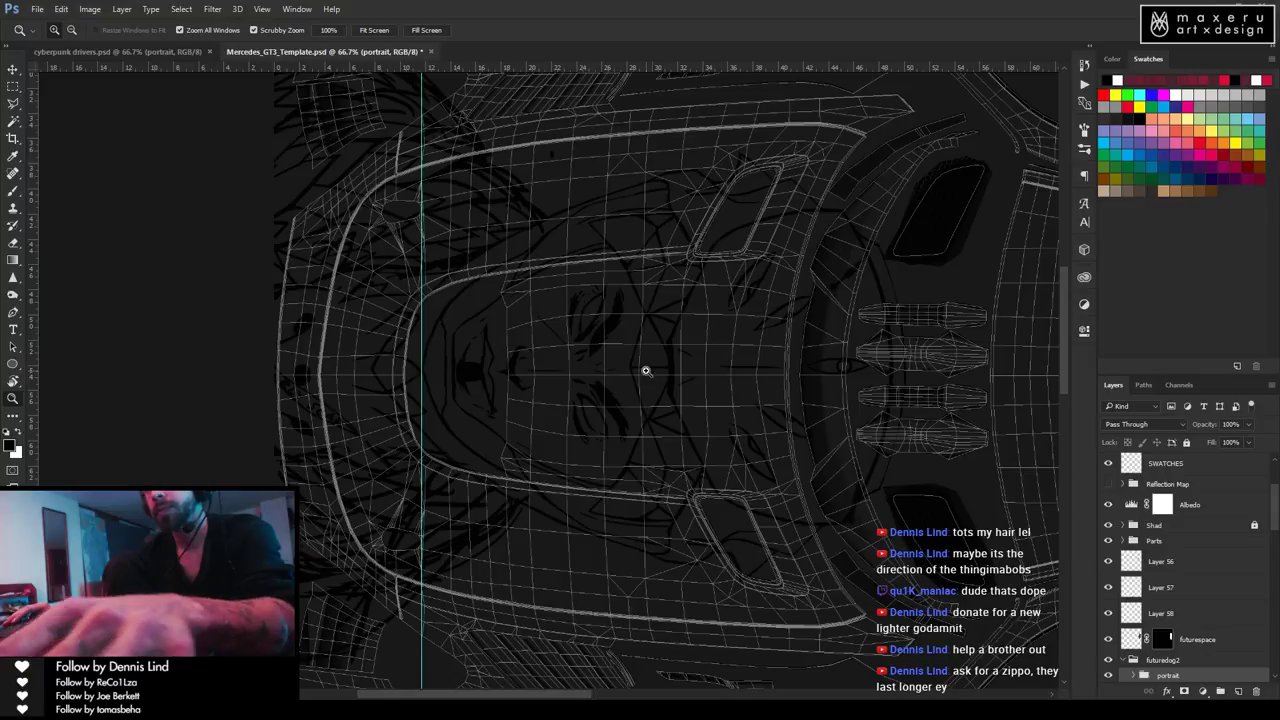
Scale the portrait group to about 82% and centre it vertically on the bonnet mesh.
{"action": "left_click", "coordinate": [646, 370], "text": "alt"}
{"action": "left_click", "coordinate": [655, 377], "text": "alt"}
{"action": "key", "text": "ctrl+t"}
{"action": "left_click_drag", "start_coordinate": [786, 138], "coordinate": [735, 179]}
{"action": "left_click_drag", "start_coordinate": [673, 350], "coordinate": [701, 351]}
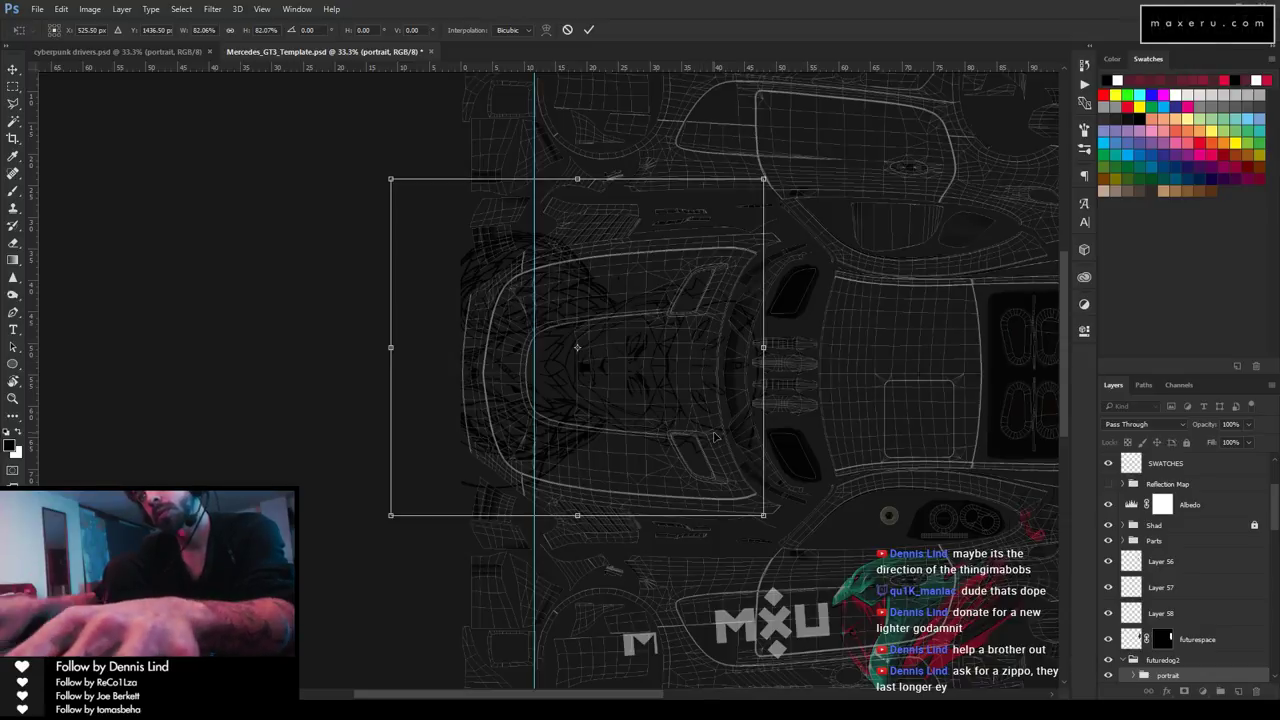
{"action": "key", "text": "shift+Down"}
{"action": "key", "text": "shift+Down"}
{"action": "key", "text": "shift+Down"}
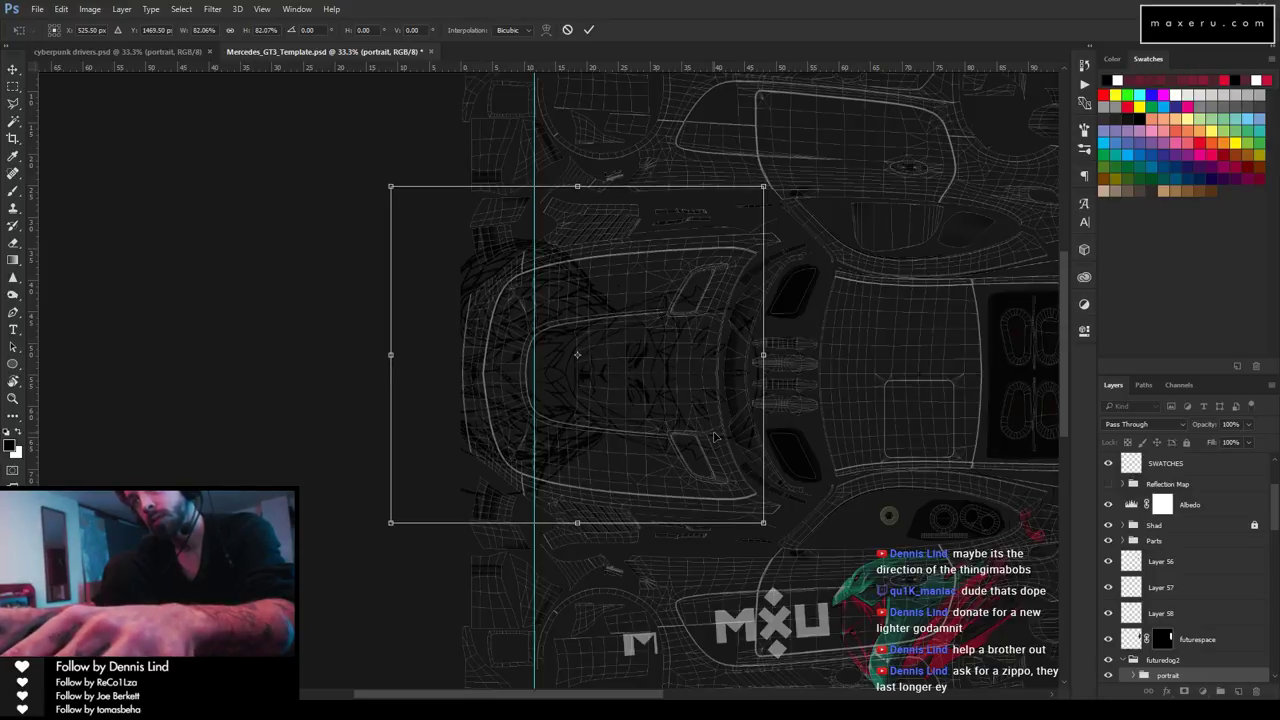
{"action": "left_click", "coordinate": [589, 29]}
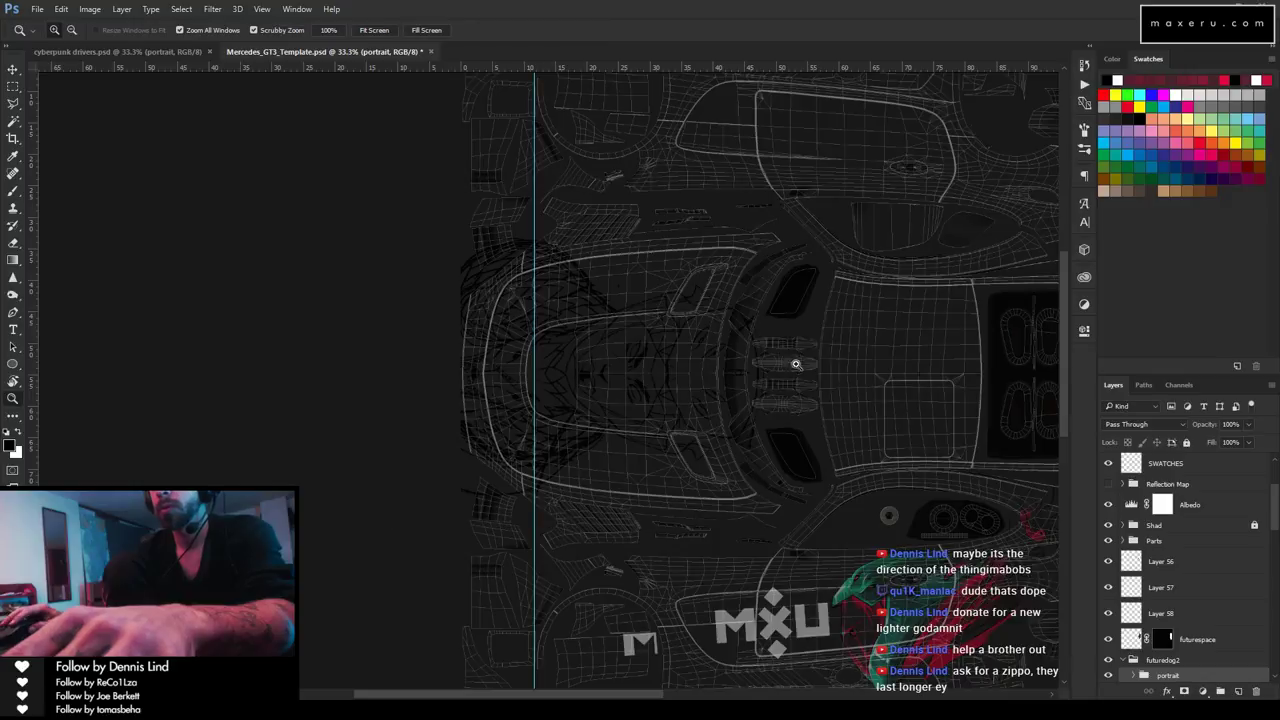
Hide the UVW wireframe layer and set up saving the template as a D3D/DDS file.
{"action": "left_click_drag", "start_coordinate": [1275, 500], "coordinate": [1275, 467]}
{"action": "left_click", "coordinate": [1107, 466]}
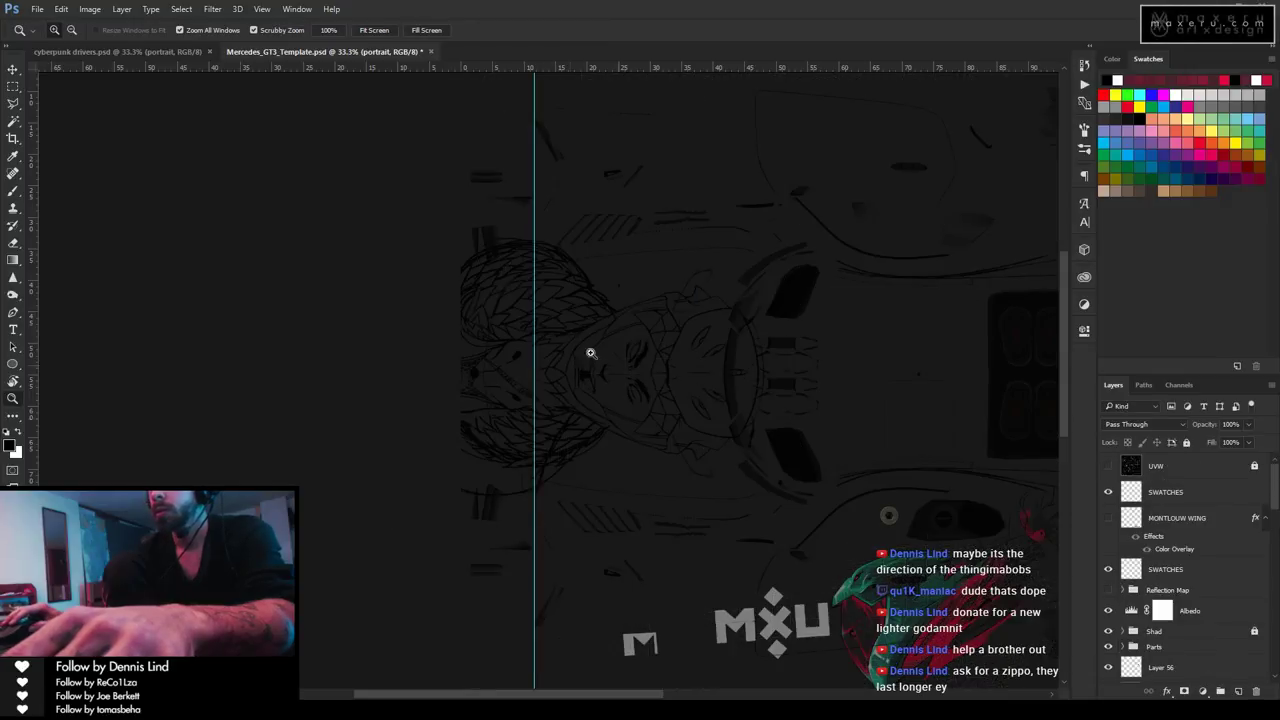
{"action": "left_click", "coordinate": [37, 9]}
{"action": "left_click", "coordinate": [62, 157]}
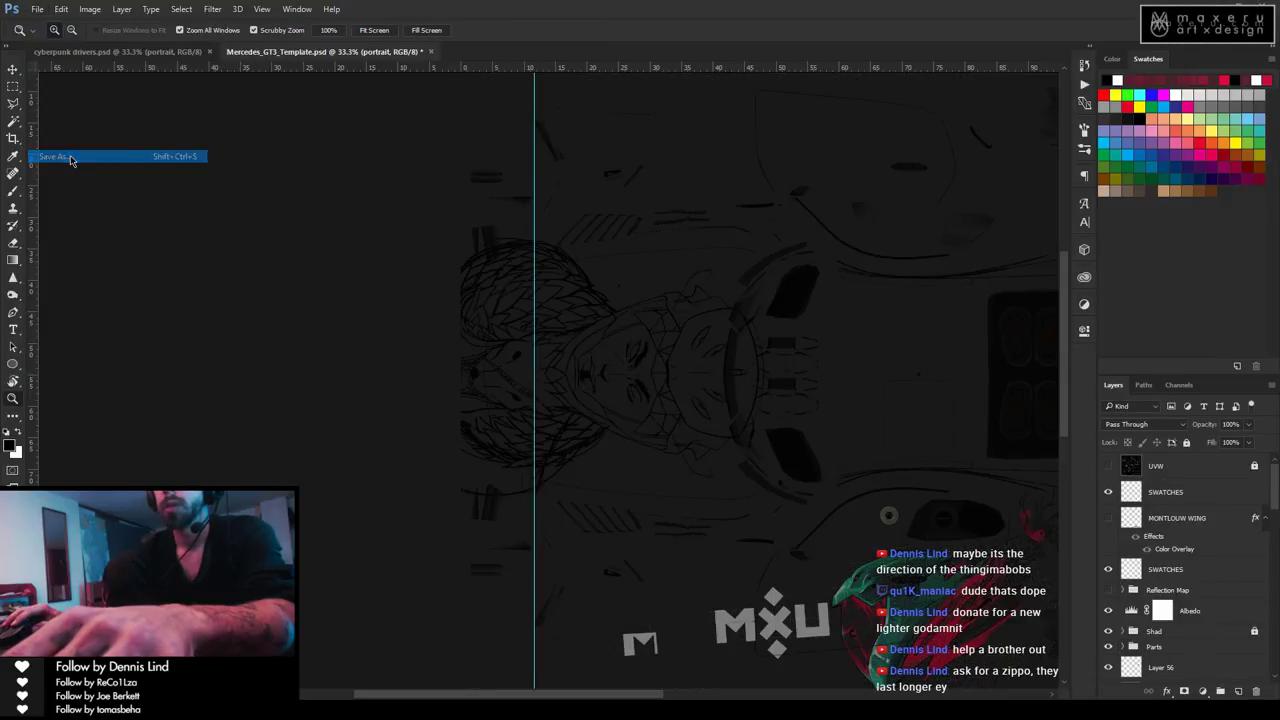
{"action": "left_click", "coordinate": [211, 245]}
{"action": "left_click", "coordinate": [150, 306]}
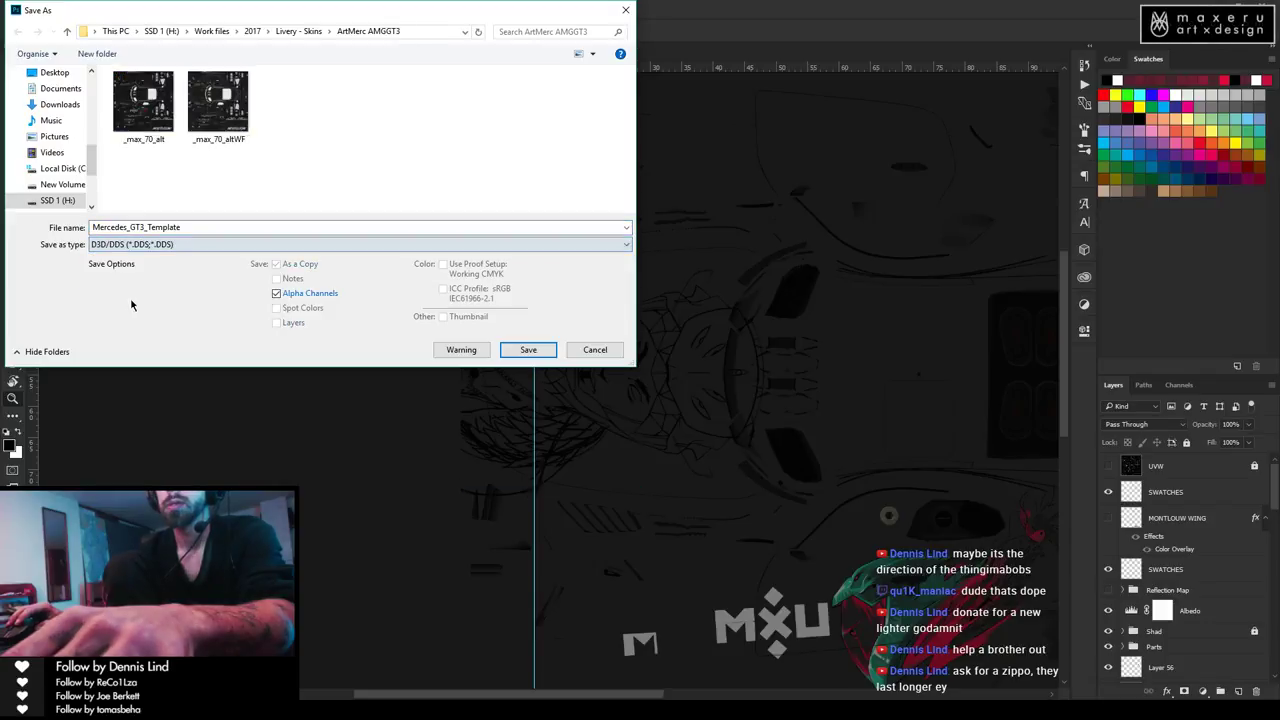
Save the texture over the existing DDS skin file using DXT5 ARGB 8 bpp interpolated alpha with generated MIP maps.
{"action": "left_click_drag", "start_coordinate": [94, 170], "coordinate": [100, 97]}
{"action": "left_click", "coordinate": [57, 194]}
{"action": "double_click", "coordinate": [143, 100]}
{"action": "left_click", "coordinate": [672, 357]}
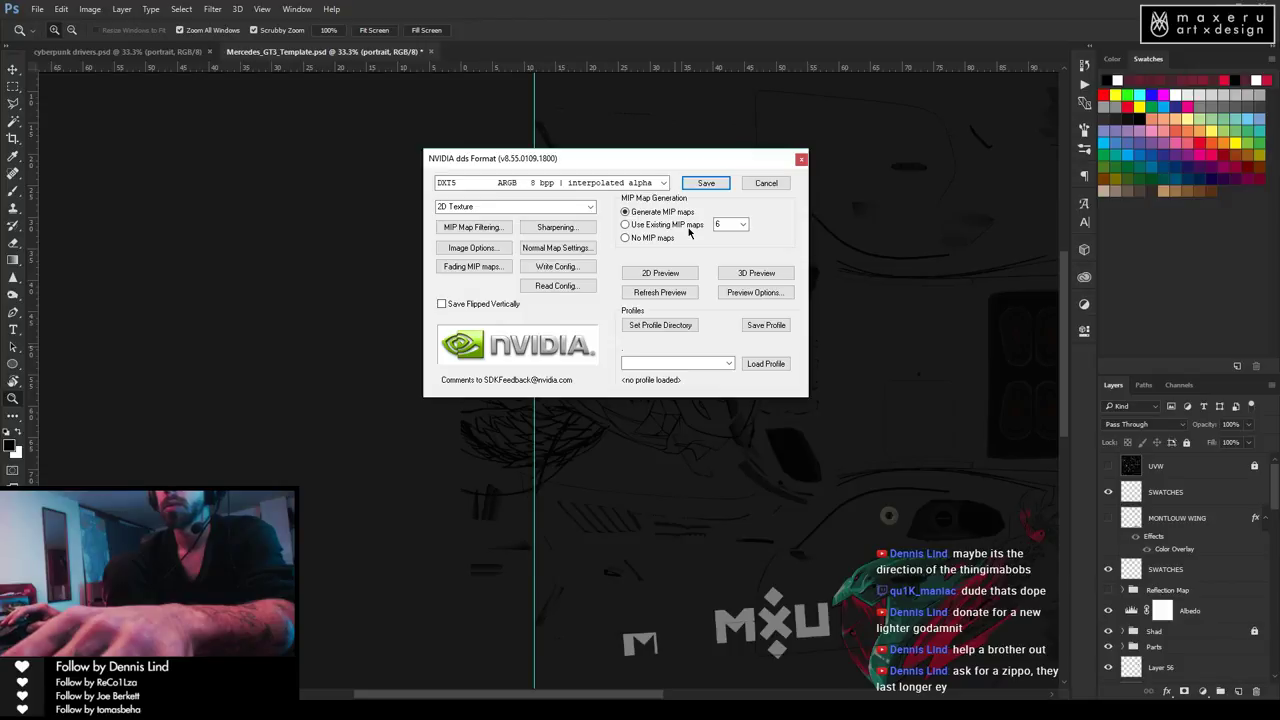
{"action": "left_click", "coordinate": [706, 183]}
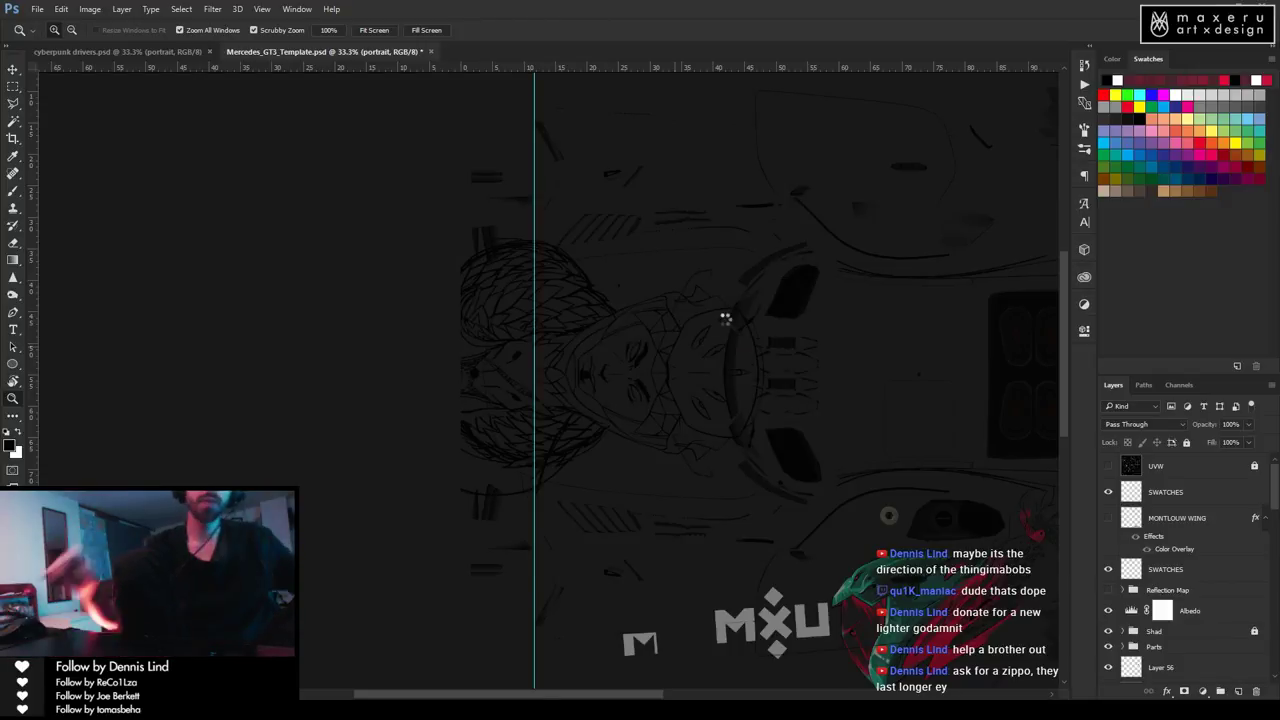
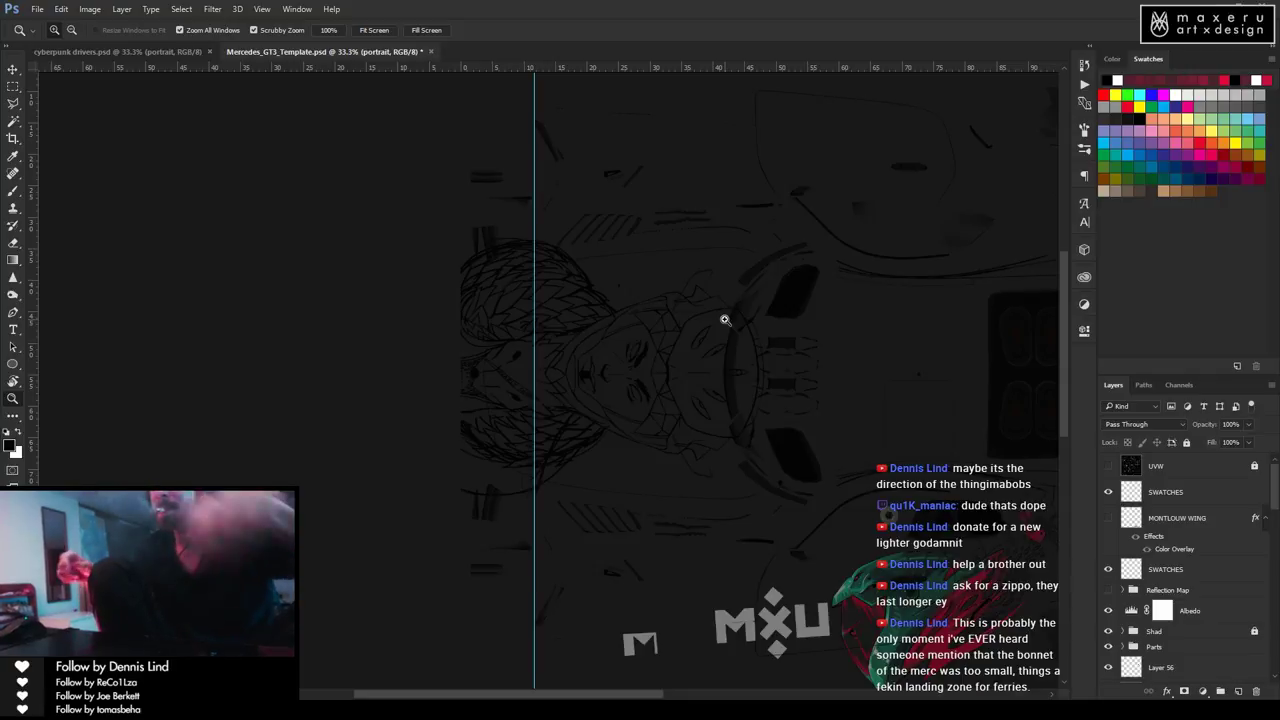
Switch to rFactor 2, inspect the portrait on the Mercedes bonnet from the front, above and side, and return to Photoshop.
{"action": "key", "text": "alt+Tab"}
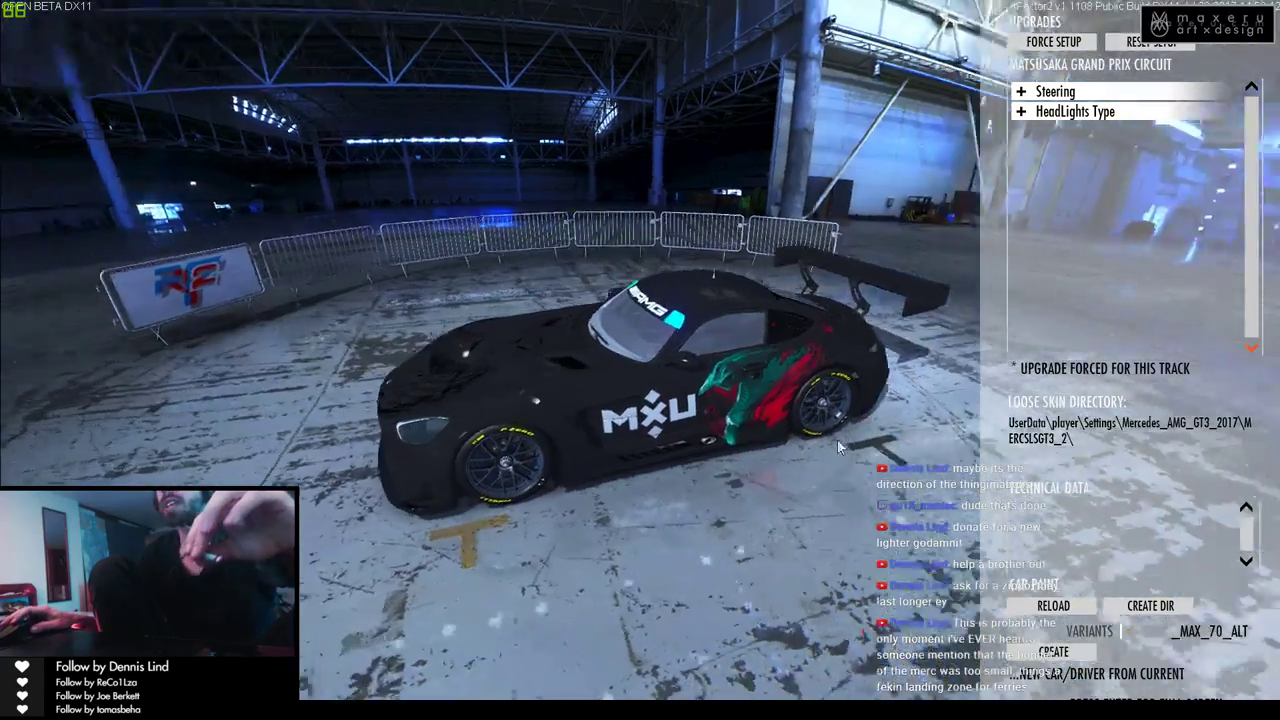
{"action": "left_click_drag", "start_coordinate": [837, 440], "coordinate": [655, 530]}
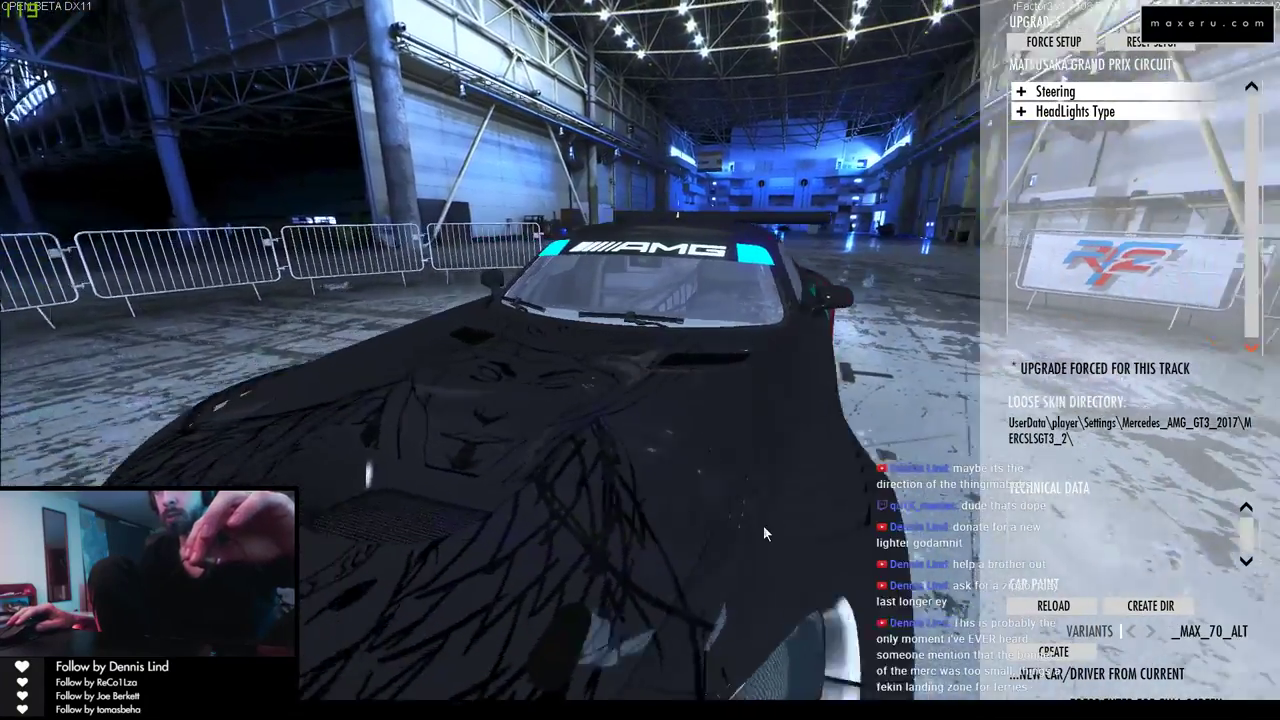
{"action": "left_click_drag", "start_coordinate": [763, 525], "coordinate": [668, 593]}
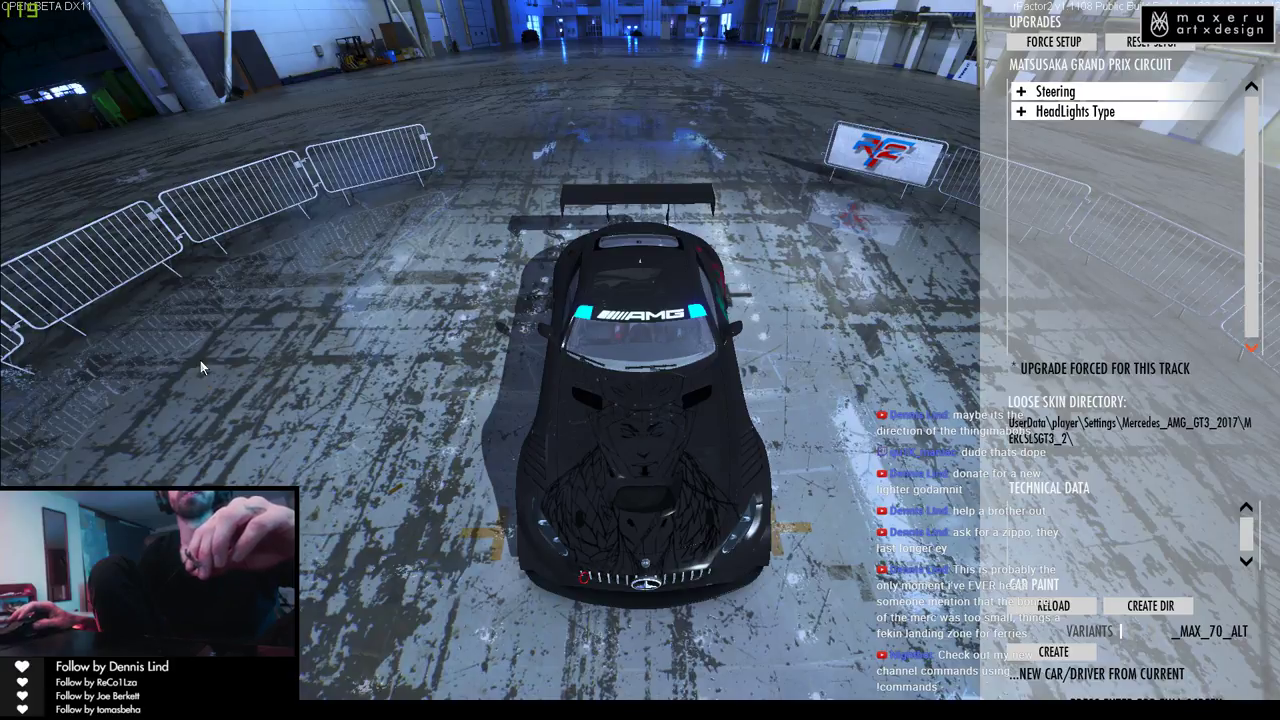
{"action": "left_click_drag", "start_coordinate": [575, 418], "coordinate": [628, 543]}
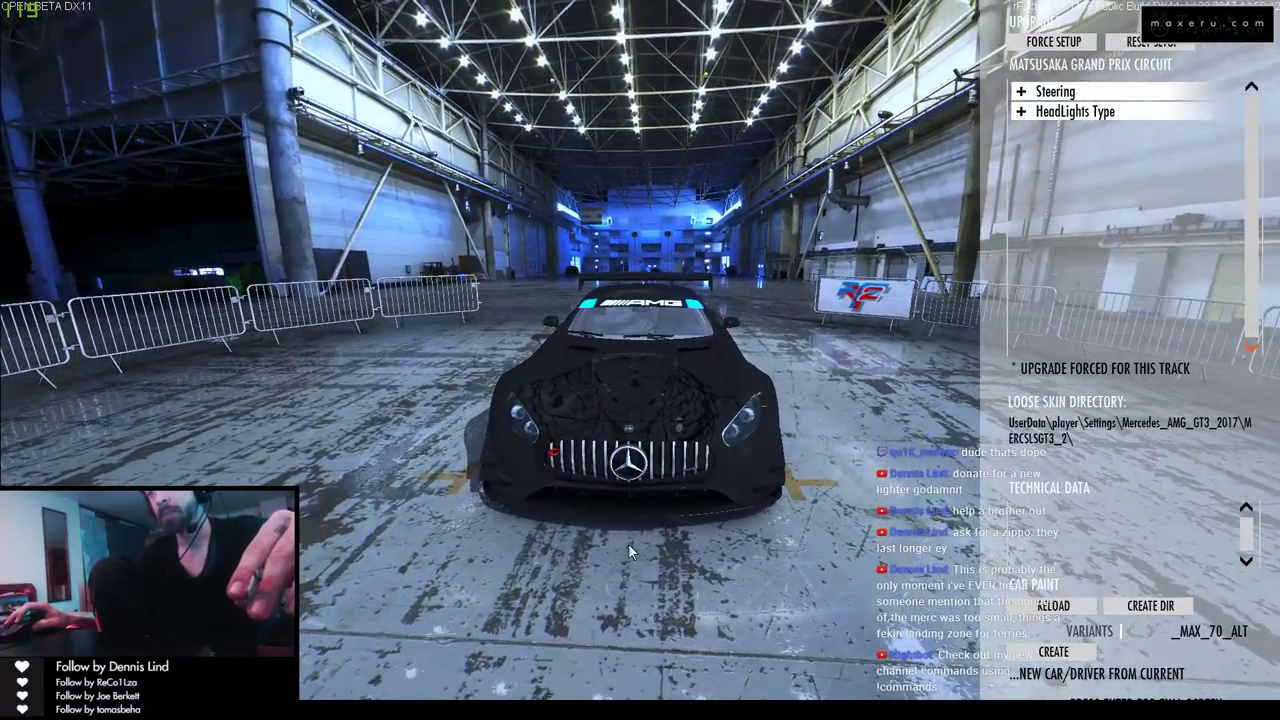
{"action": "left_click_drag", "start_coordinate": [652, 444], "coordinate": [734, 357]}
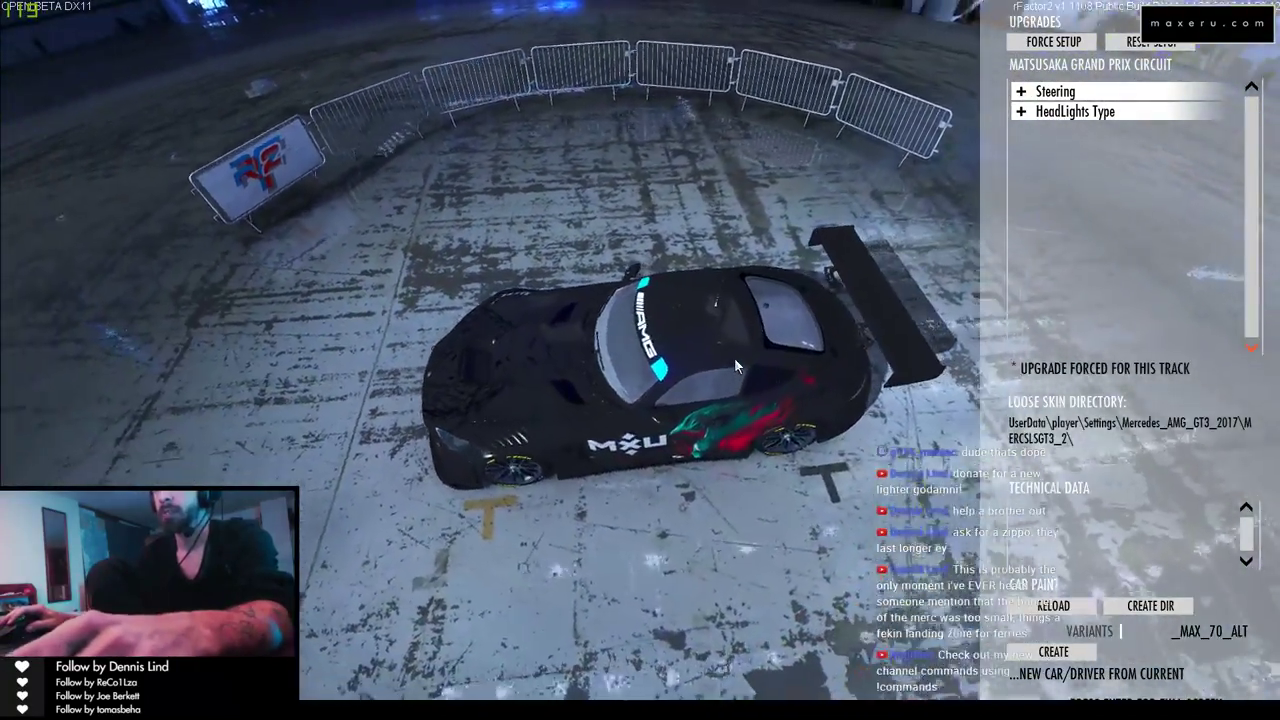
{"action": "key", "text": "alt+Tab"}
{"action": "key", "text": "Tab"}
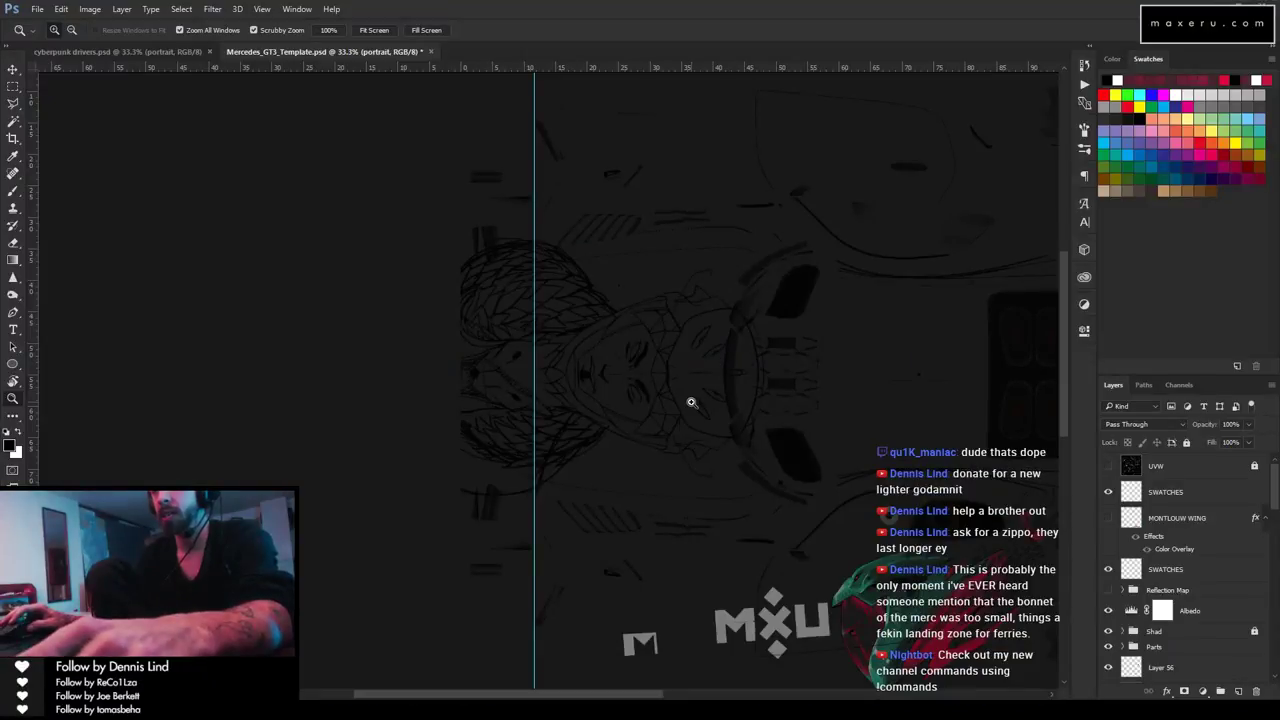
{"action": "left_click", "coordinate": [683, 366]}
{"action": "left_click", "coordinate": [681, 368]}
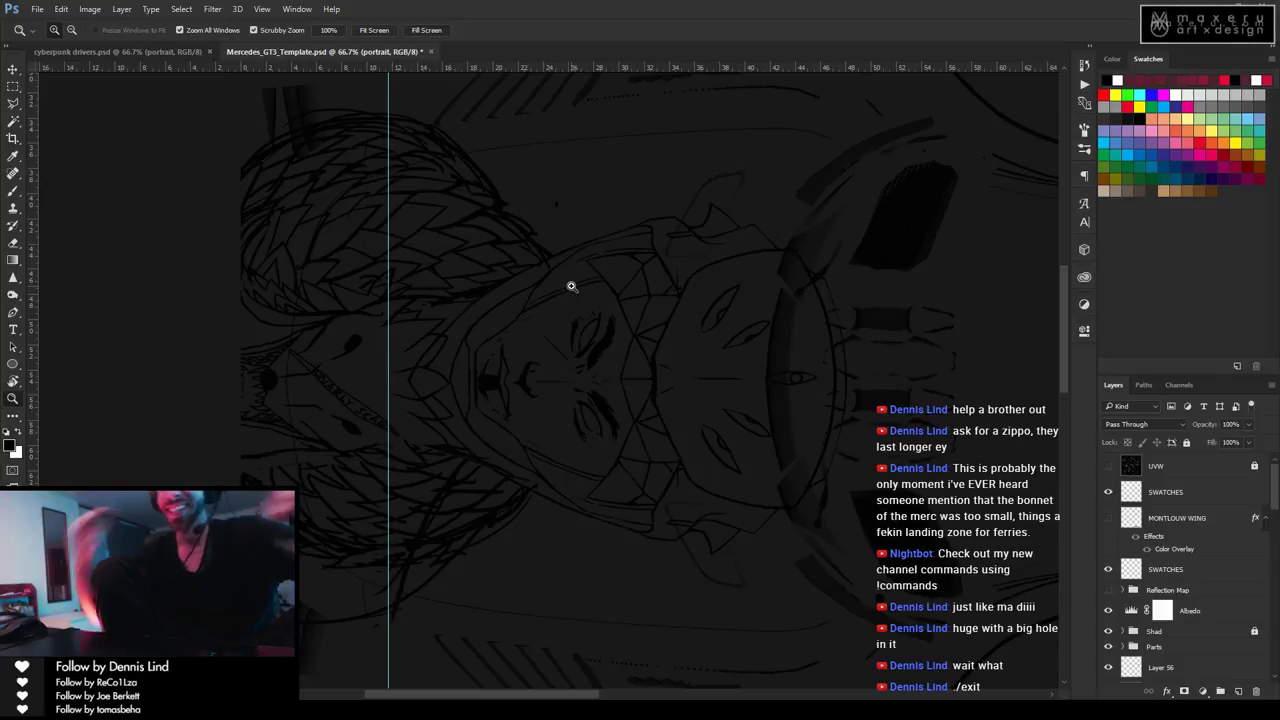
{"action": "left_click", "coordinate": [664, 357], "text": "alt"}
{"action": "left_click", "coordinate": [664, 357], "text": "alt"}
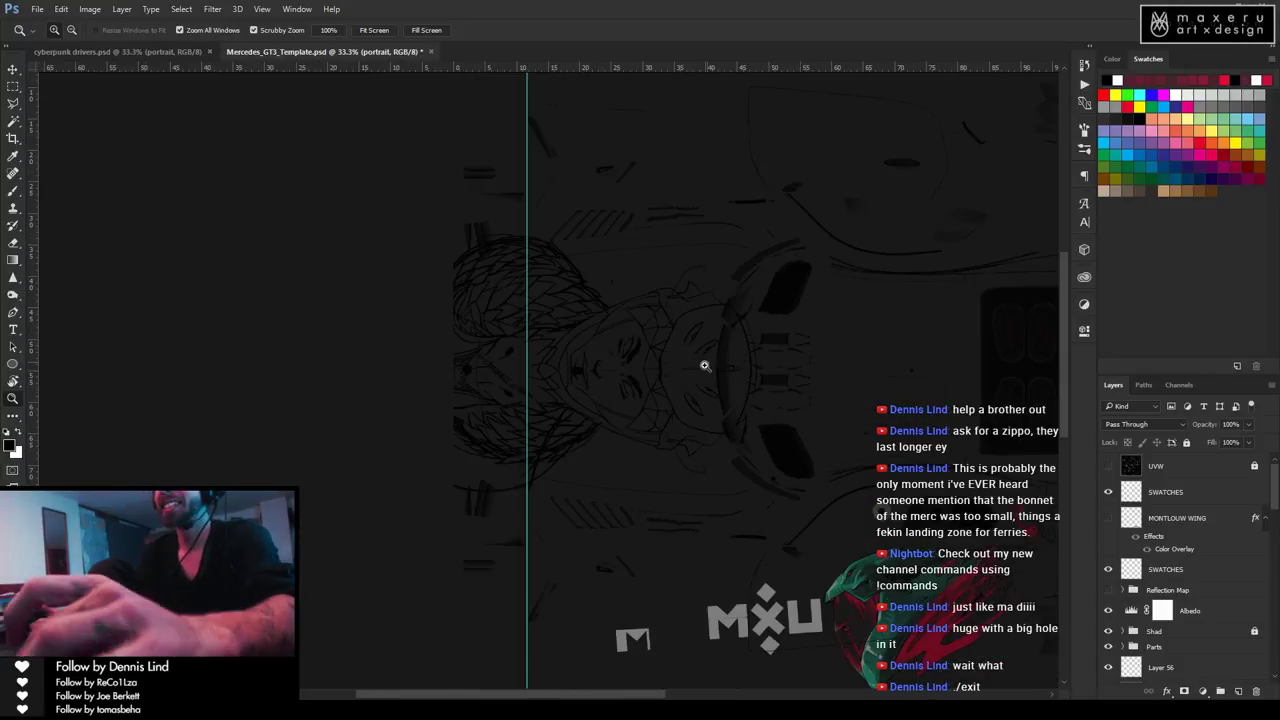
In cyberpunk drivers.psd, expand the portrait group and hide its feathered collar and animal-head linework, leaving the face and helmet.
{"action": "key", "text": "ctrl+Tab"}
{"action": "mouse_move", "coordinate": [898, 455]}
{"action": "left_mouse_down"}
{"action": "mouse_move", "coordinate": [363, 409]}
{"action": "mouse_move", "coordinate": [440, 300]}
{"action": "mouse_move", "coordinate": [386, 343]}
{"action": "mouse_move", "coordinate": [669, 376]}
{"action": "mouse_move", "coordinate": [677, 286]}
{"action": "mouse_move", "coordinate": [654, 300]}
{"action": "mouse_move", "coordinate": [709, 371]}
{"action": "mouse_move", "coordinate": [708, 413]}
{"action": "mouse_move", "coordinate": [734, 206]}
{"action": "mouse_move", "coordinate": [746, 212]}
{"action": "mouse_move", "coordinate": [745, 303]}
{"action": "left_mouse_up"}
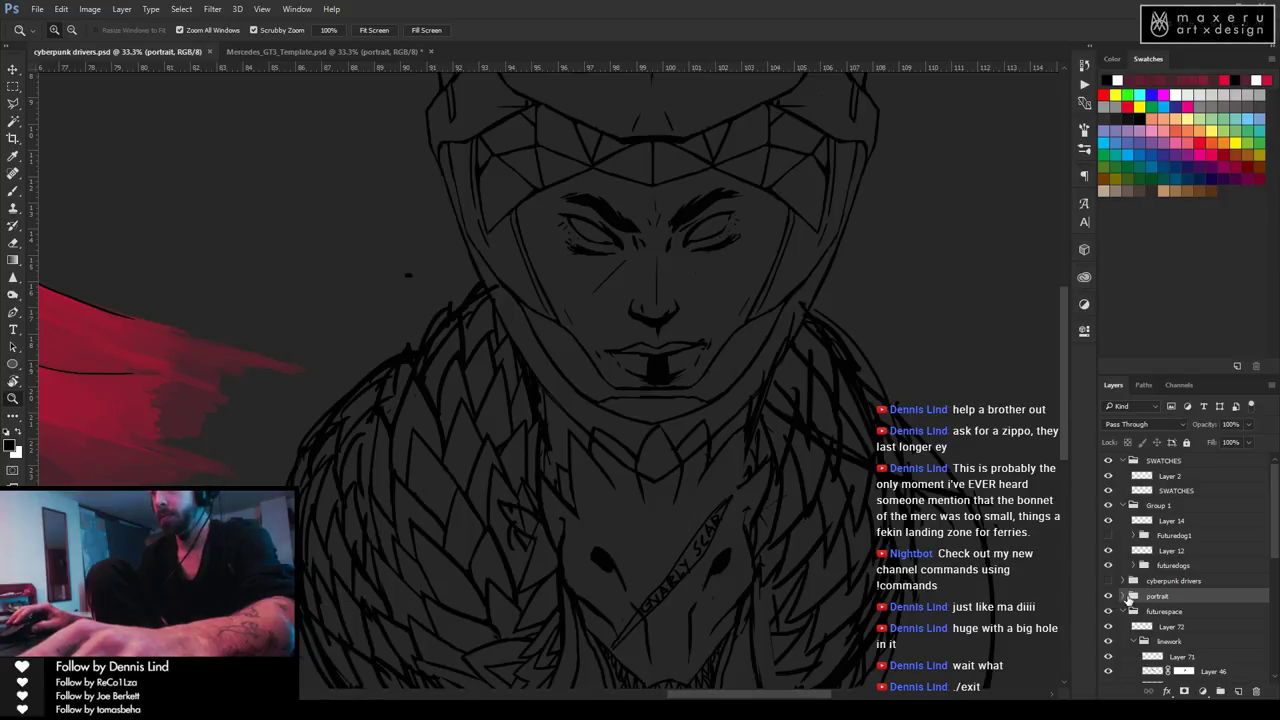
{"action": "left_click", "coordinate": [1123, 597]}
{"action": "left_click", "coordinate": [1108, 627]}
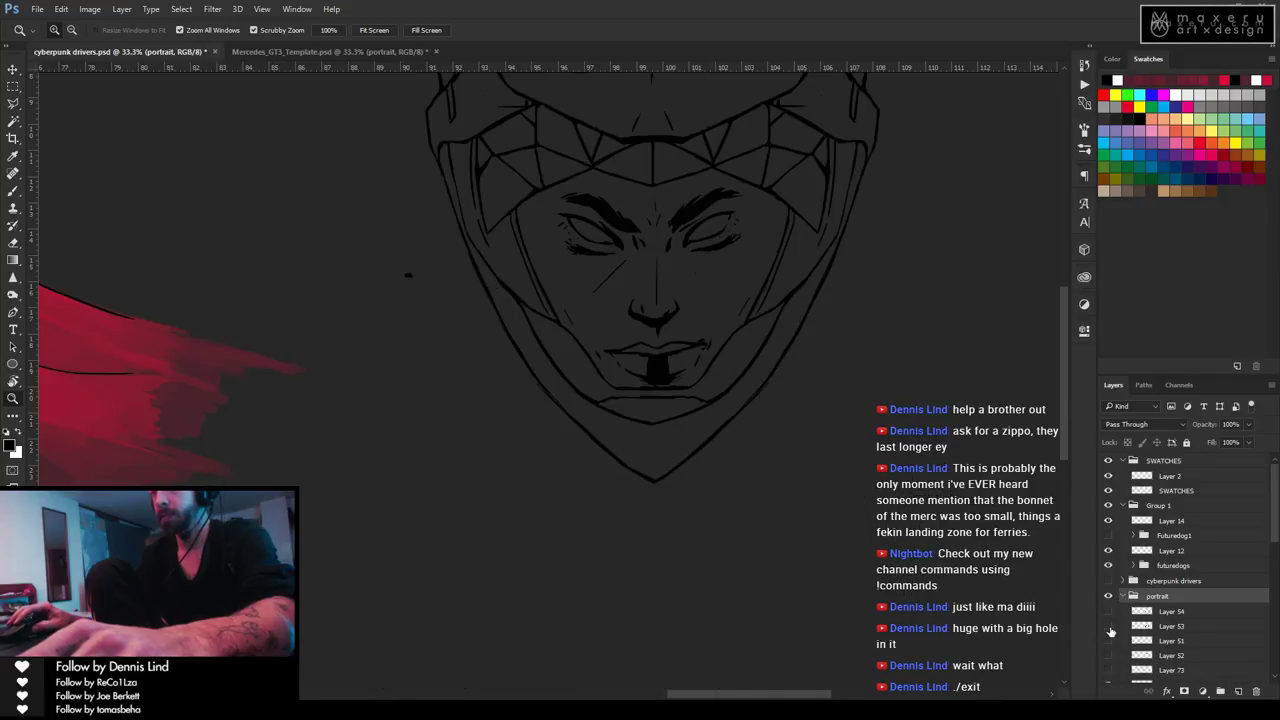
{"action": "left_click", "coordinate": [695, 451], "text": "alt"}
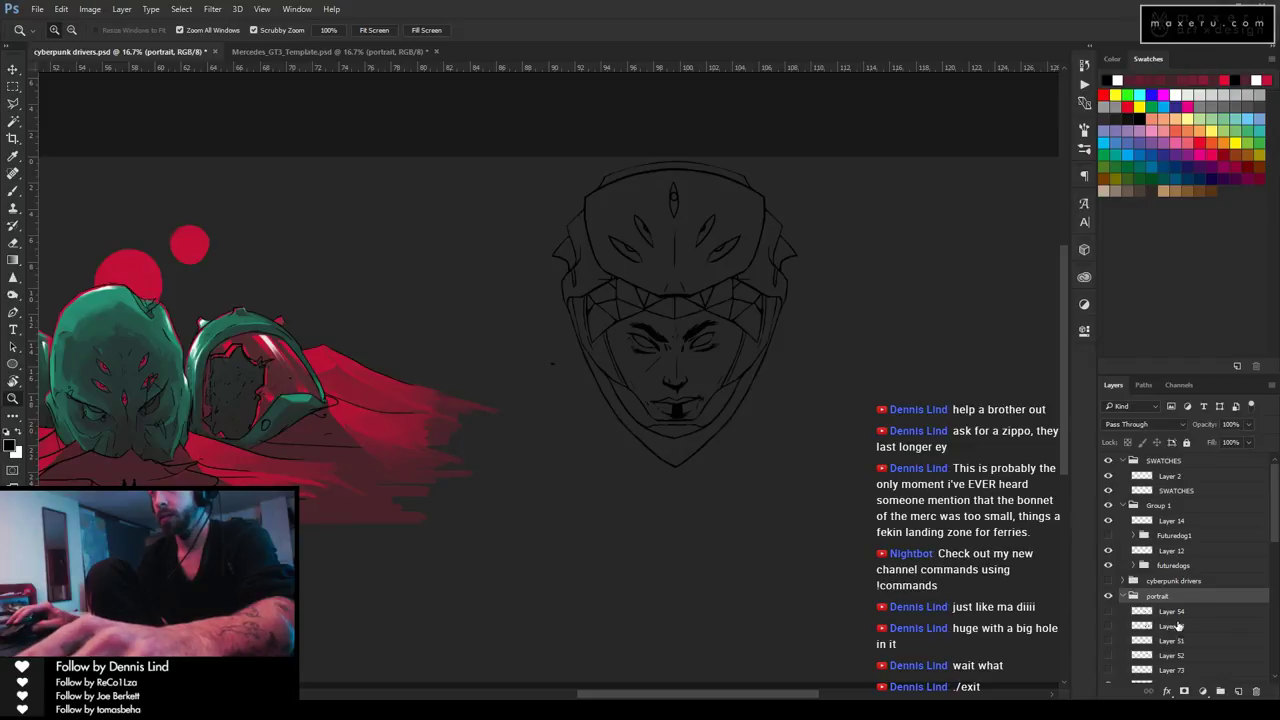
Add a new layer at the top of the portrait group and sketch loose black curves around the helmet's sides and chin.
{"action": "left_click", "coordinate": [1238, 691]}
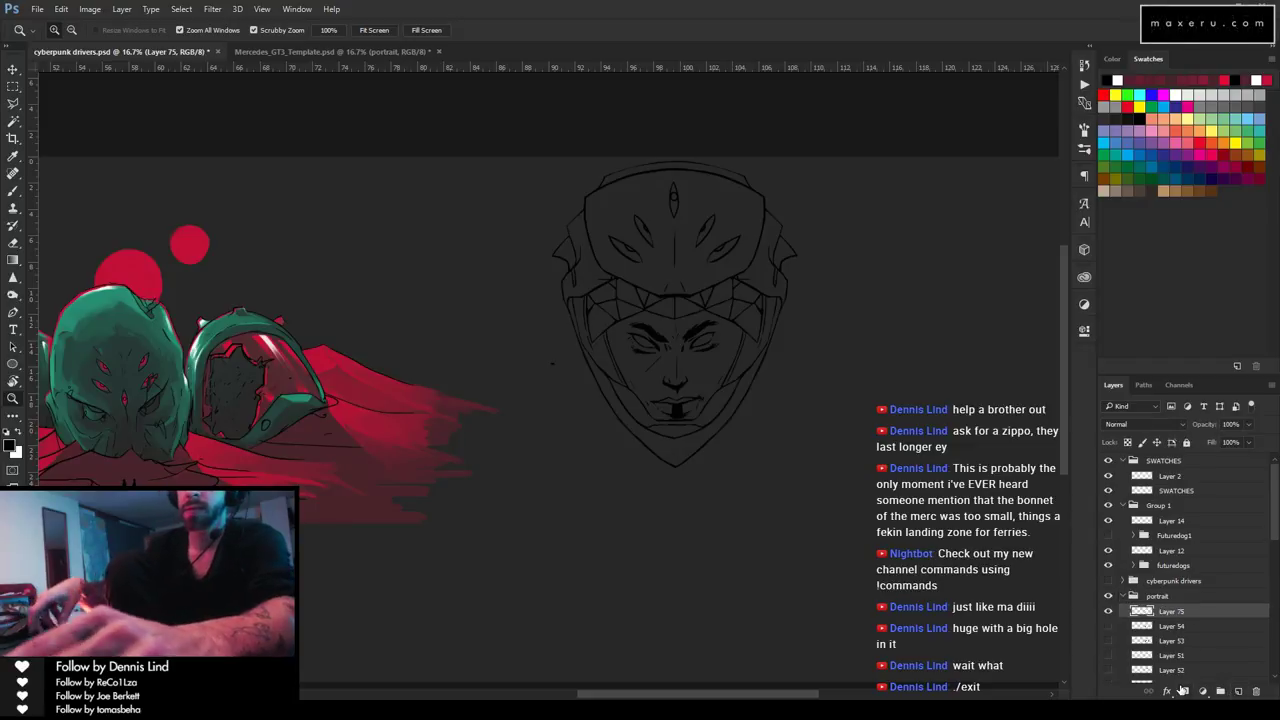
{"action": "key", "text": "b"}
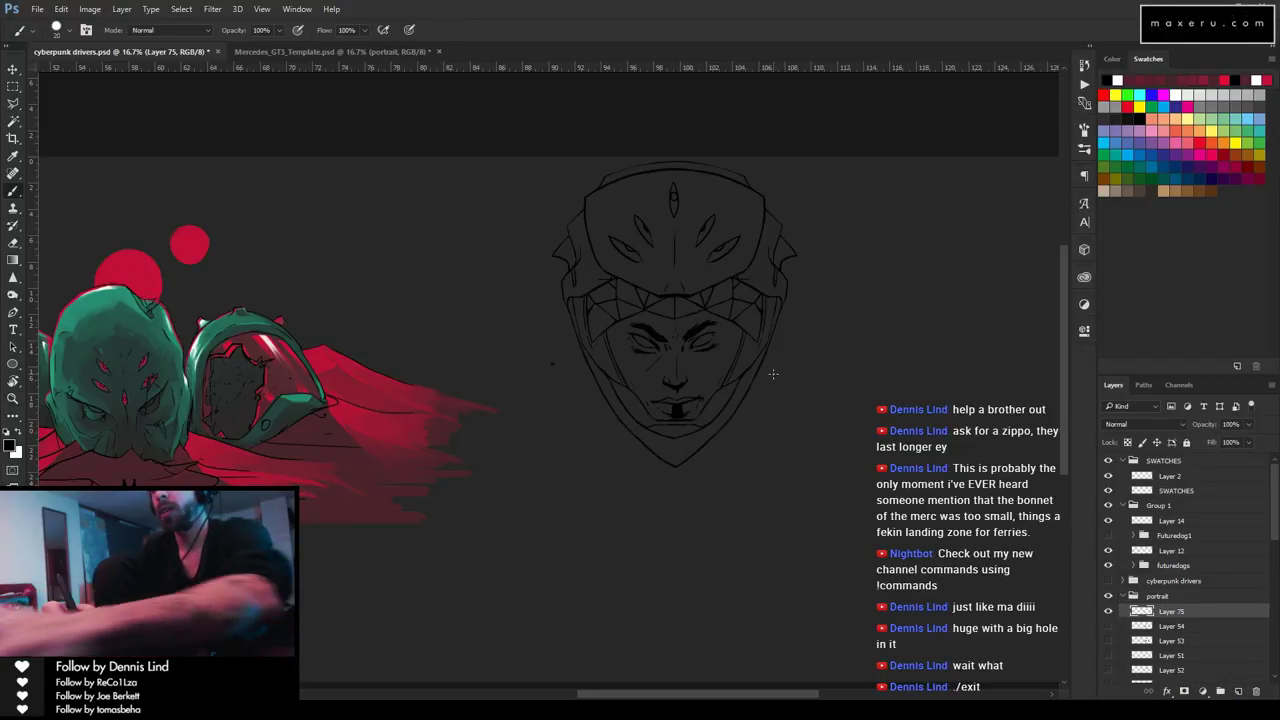
{"action": "mouse_move", "coordinate": [782, 268]}
{"action": "left_mouse_down"}
{"action": "mouse_move", "coordinate": [854, 300]}
{"action": "mouse_move", "coordinate": [875, 328]}
{"action": "left_mouse_up"}
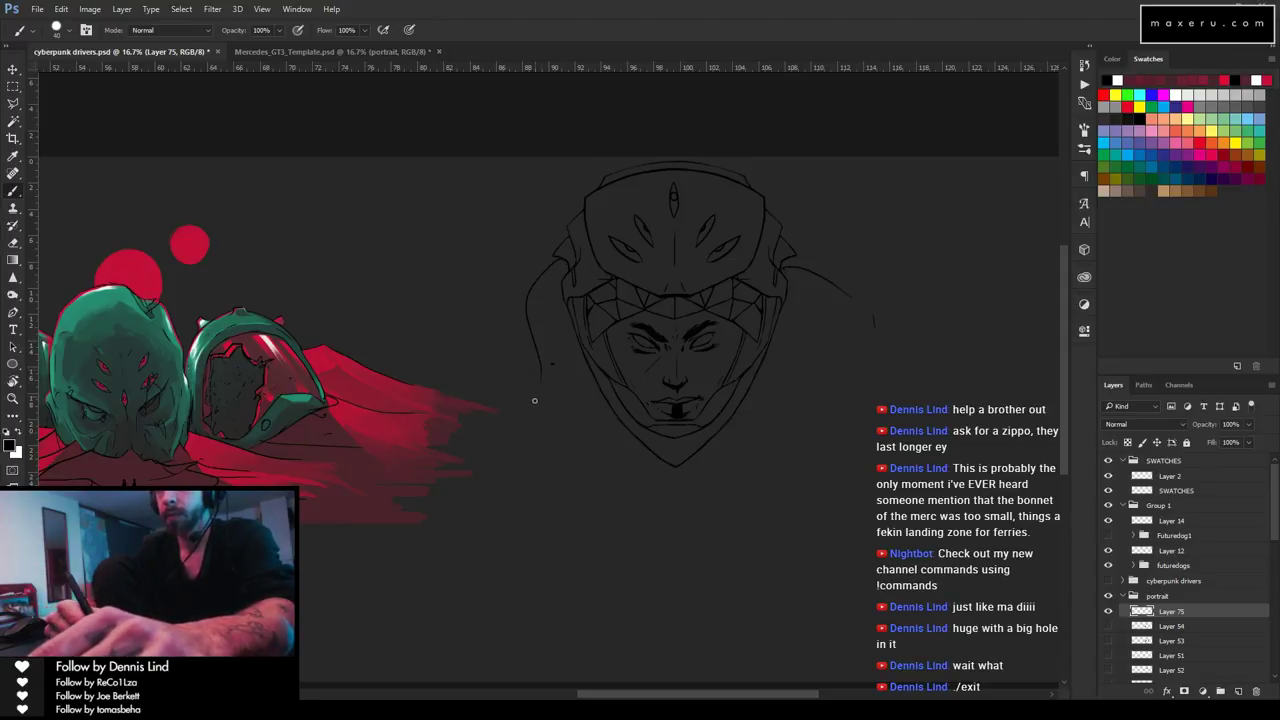
{"action": "key", "text": "ctrl+z"}
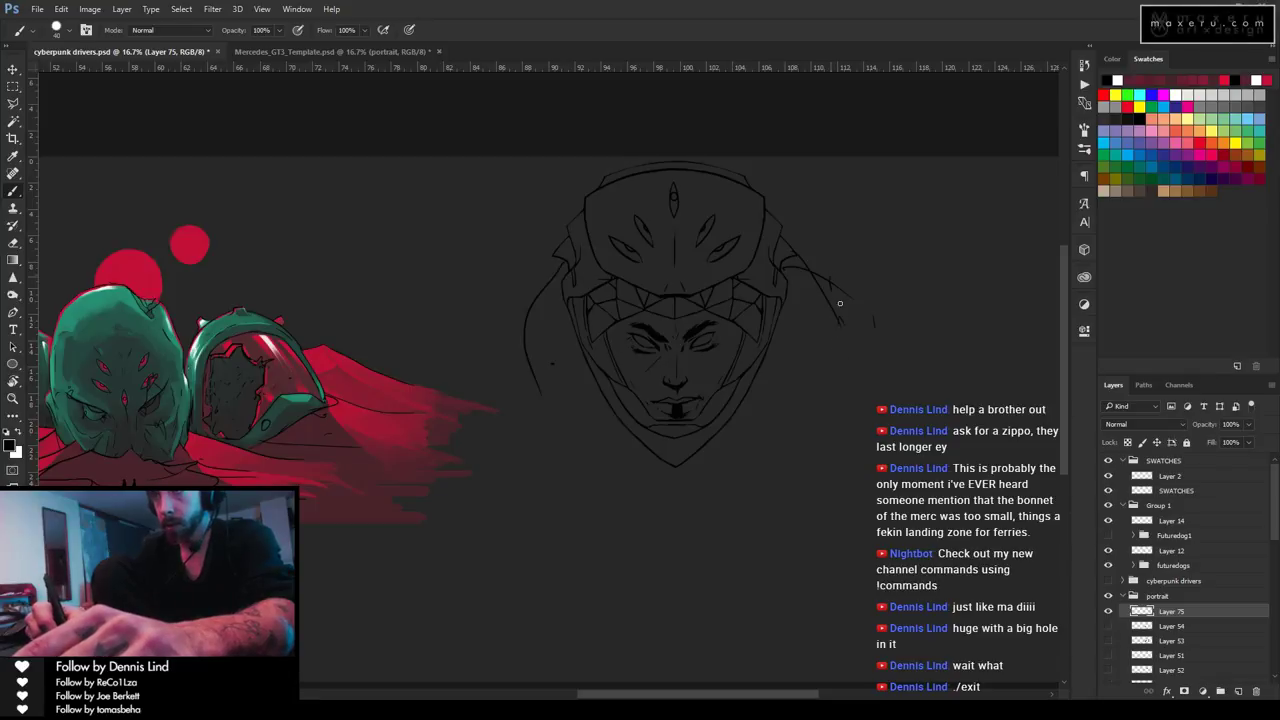
{"action": "left_click_drag", "start_coordinate": [563, 278], "coordinate": [630, 493]}
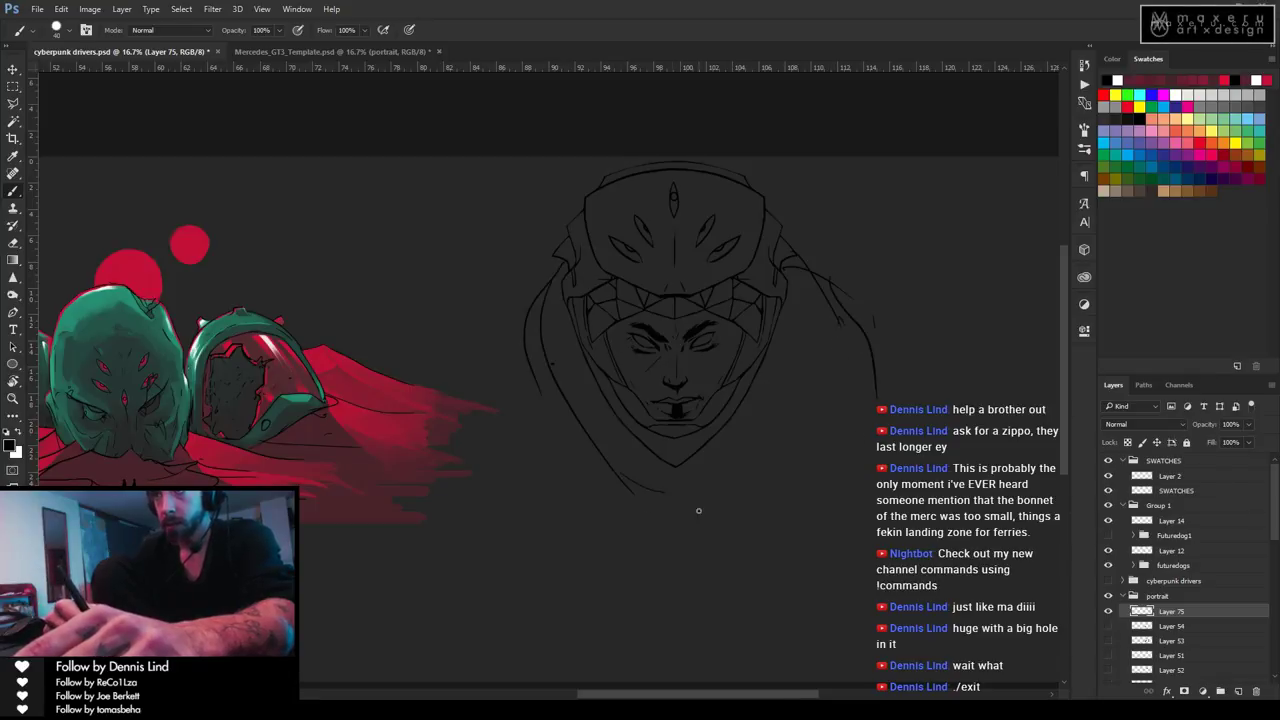
{"action": "left_click_drag", "start_coordinate": [750, 464], "coordinate": [832, 310]}
{"action": "left_click_drag", "start_coordinate": [504, 163], "coordinate": [510, 248]}
{"action": "left_click_drag", "start_coordinate": [533, 210], "coordinate": [580, 380]}
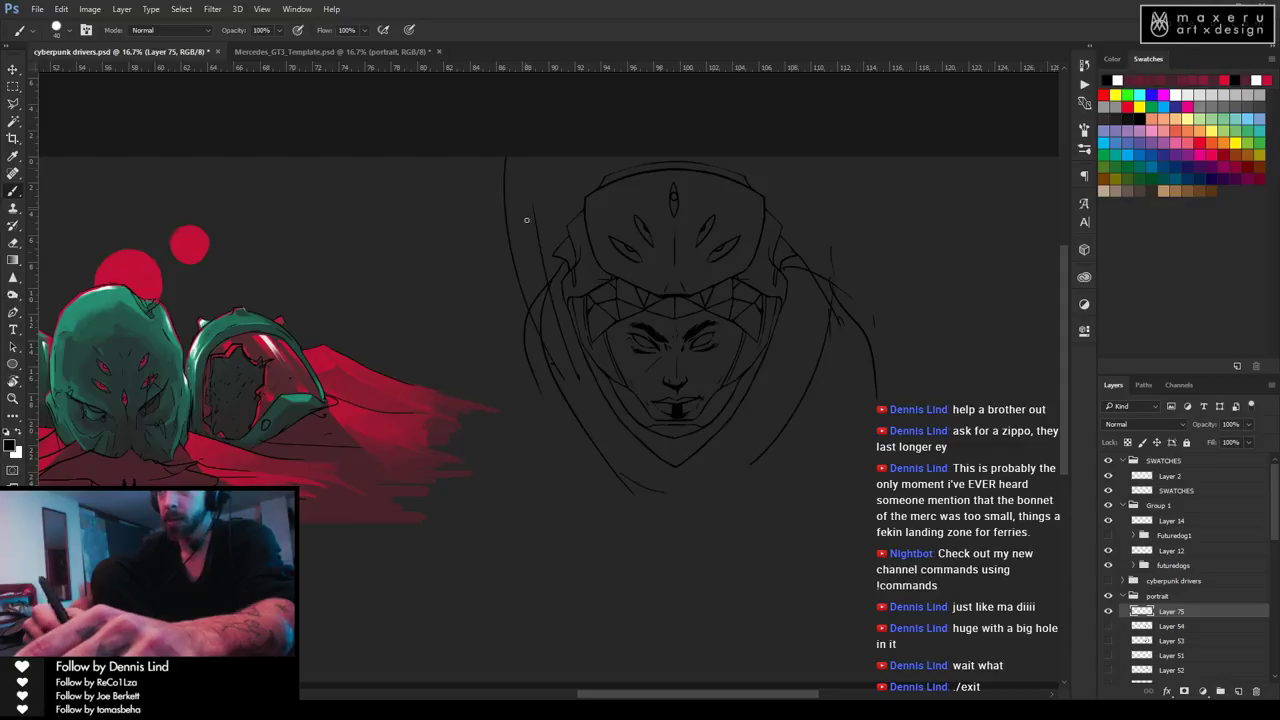
Sketch long diagonal black strokes fanning outward from the chin on both sides of the helmet.
{"action": "left_click_drag", "start_coordinate": [446, 224], "coordinate": [588, 476]}
{"action": "left_click_drag", "start_coordinate": [411, 263], "coordinate": [572, 470]}
{"action": "left_click_drag", "start_coordinate": [810, 222], "coordinate": [740, 458]}
{"action": "left_click_drag", "start_coordinate": [830, 304], "coordinate": [778, 390]}
{"action": "left_click_drag", "start_coordinate": [885, 206], "coordinate": [764, 464]}
{"action": "left_click_drag", "start_coordinate": [900, 272], "coordinate": [794, 464]}
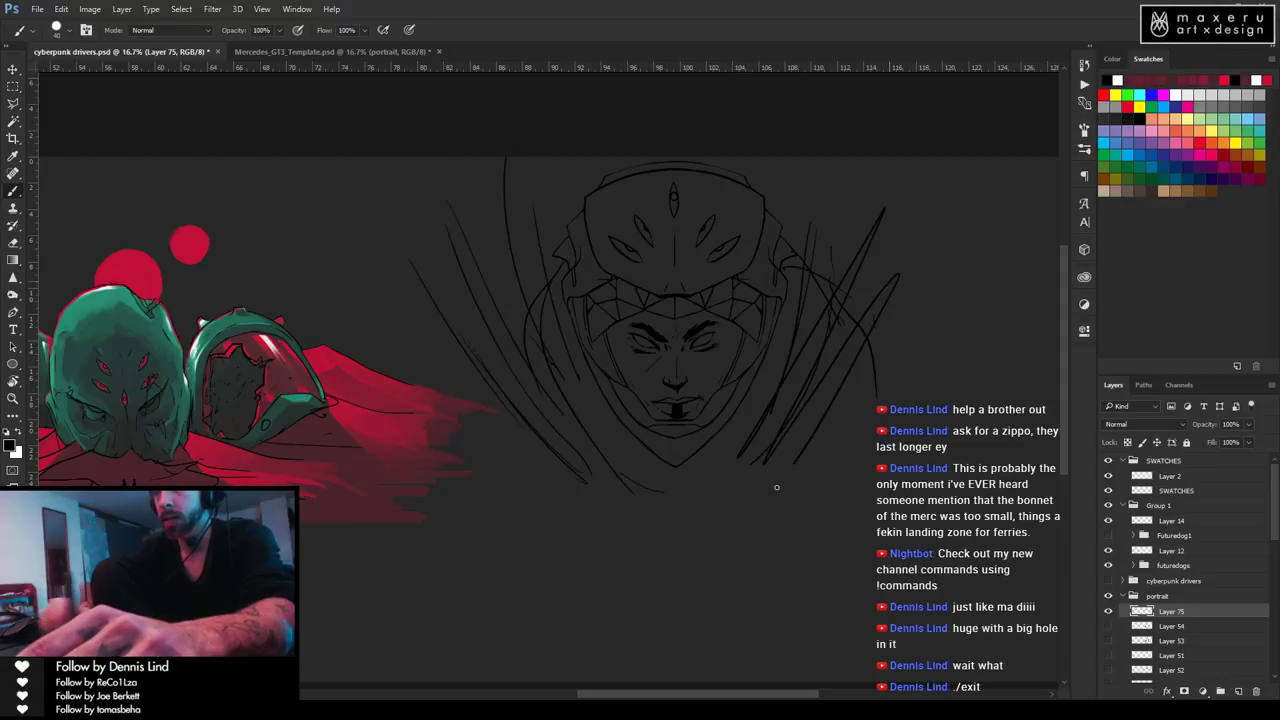
Compare the bonnet area in Mercedes_GT3_Template.psd and on the car in rFactor 2, and return to cyberpunk drivers.psd.
{"action": "left_click", "coordinate": [362, 53]}
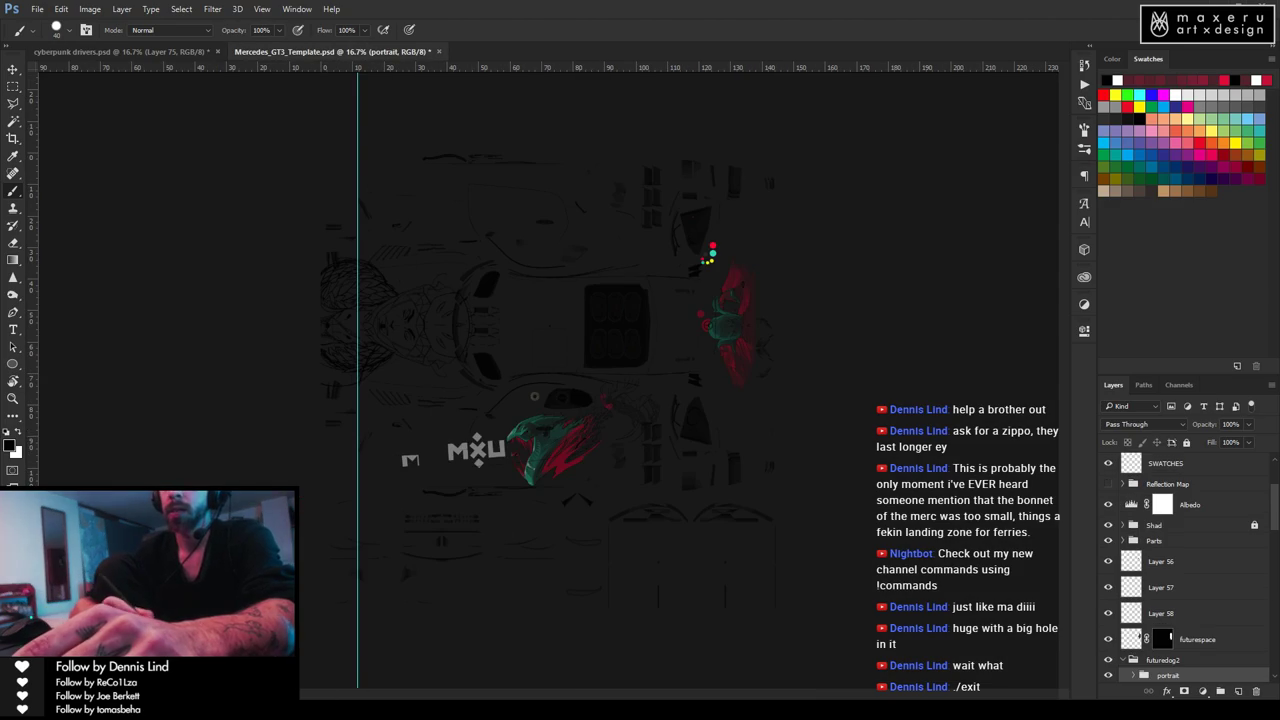
{"action": "key", "text": "alt+Tab"}
{"action": "left_click_drag", "start_coordinate": [595, 385], "coordinate": [665, 404]}
{"action": "key", "text": "alt+Tab"}
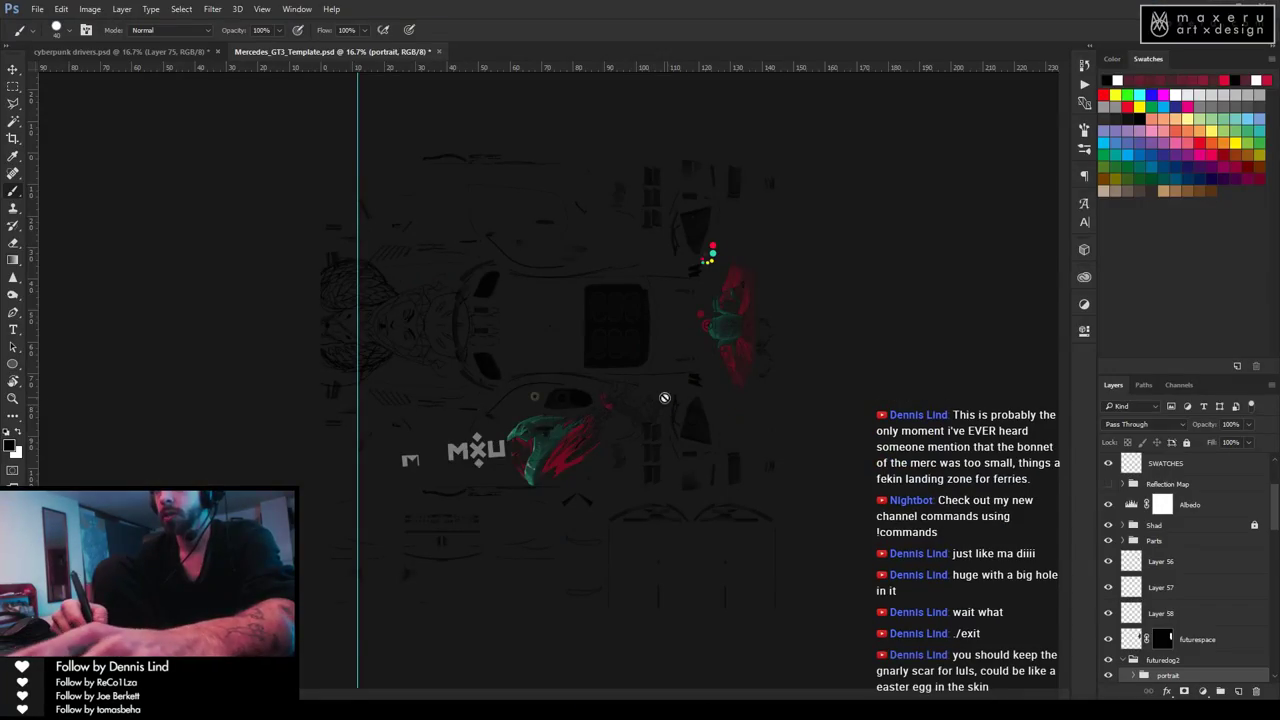
{"action": "left_click", "coordinate": [128, 51]}
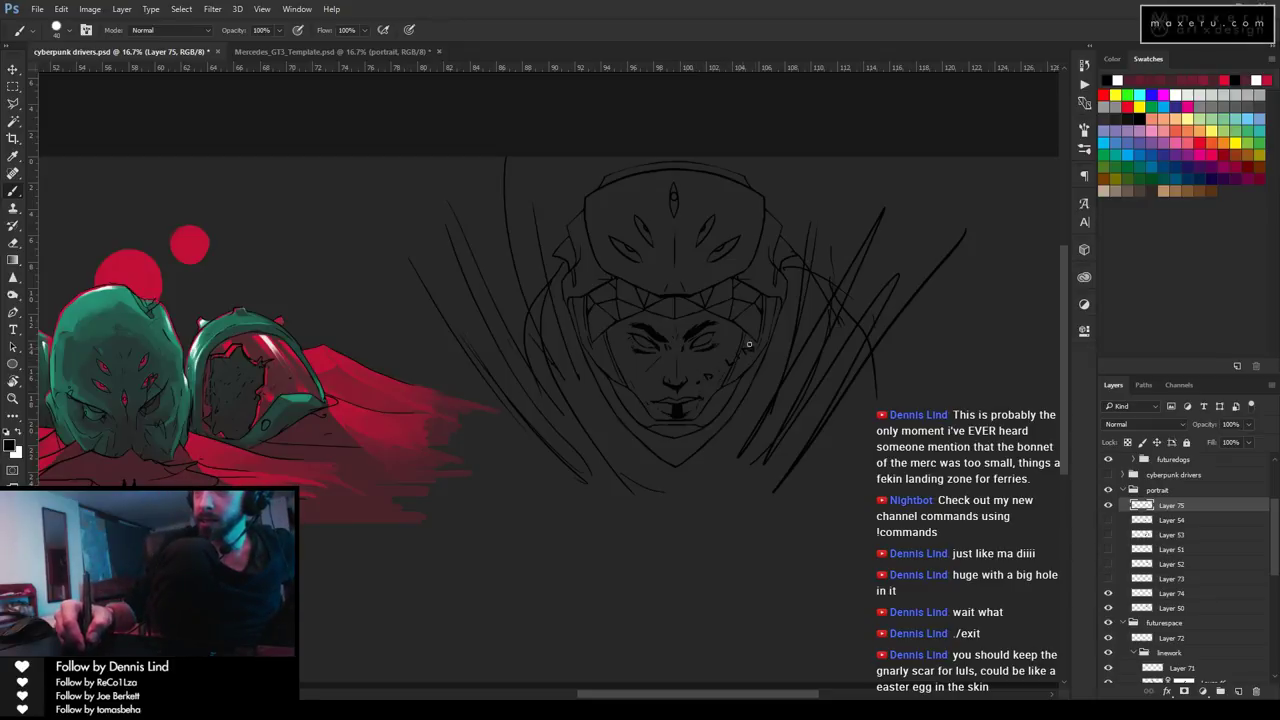
Toggle the visibility of the rough stroke layer to compare the helmet portrait with and without the strokes.
{"action": "left_click_drag", "start_coordinate": [755, 343], "coordinate": [760, 341]}
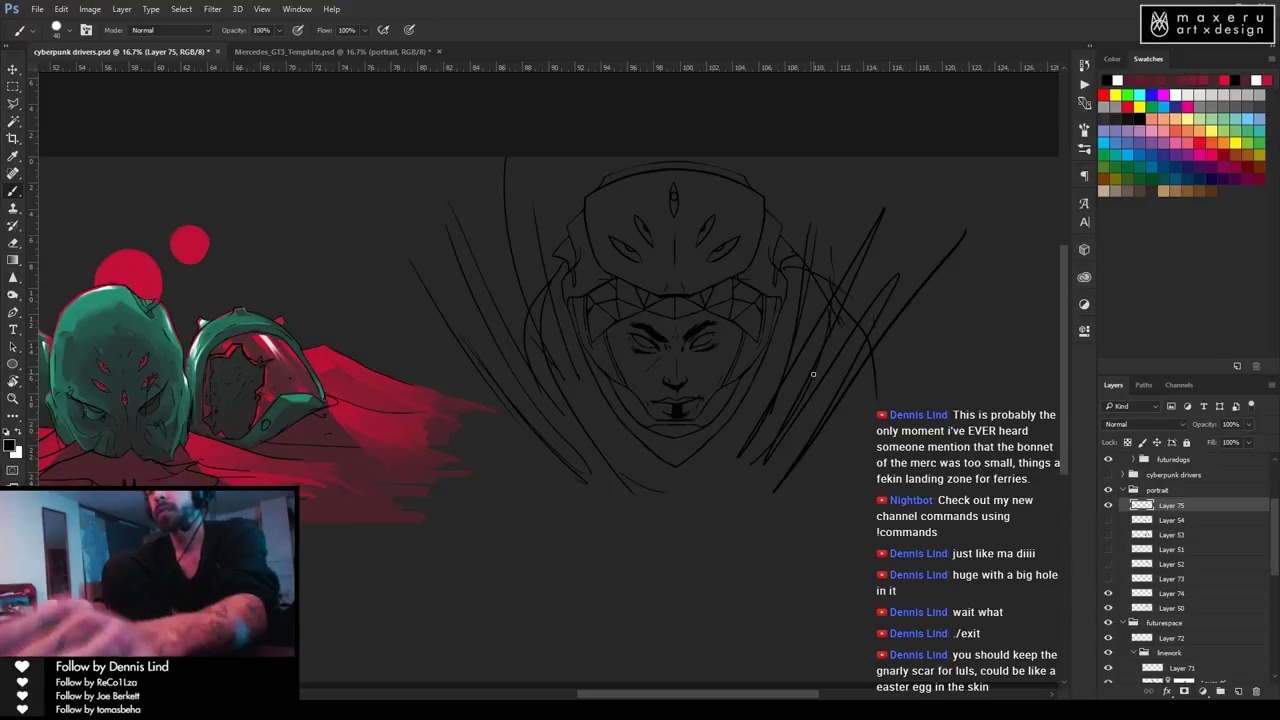
{"action": "key", "text": "z"}
{"action": "mouse_move", "coordinate": [710, 400]}
{"action": "left_mouse_down"}
{"action": "mouse_move", "coordinate": [714, 360]}
{"action": "mouse_move", "coordinate": [713, 379]}
{"action": "left_mouse_up"}
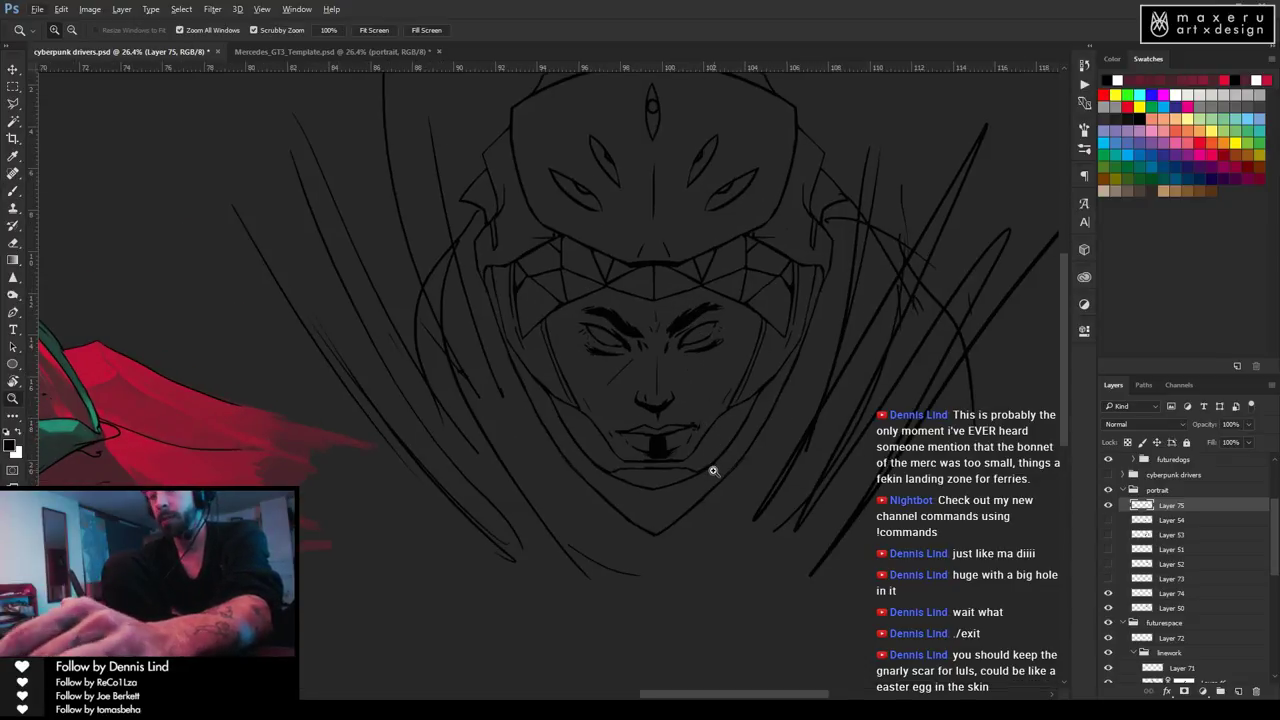
{"action": "key", "text": "b"}
{"action": "left_click", "coordinate": [1108, 505]}
{"action": "left_click", "coordinate": [1108, 505]}
{"action": "left_click", "coordinate": [1108, 505]}
{"action": "left_click", "coordinate": [1108, 505]}
{"action": "key", "text": "z"}
{"action": "left_click", "coordinate": [693, 380]}
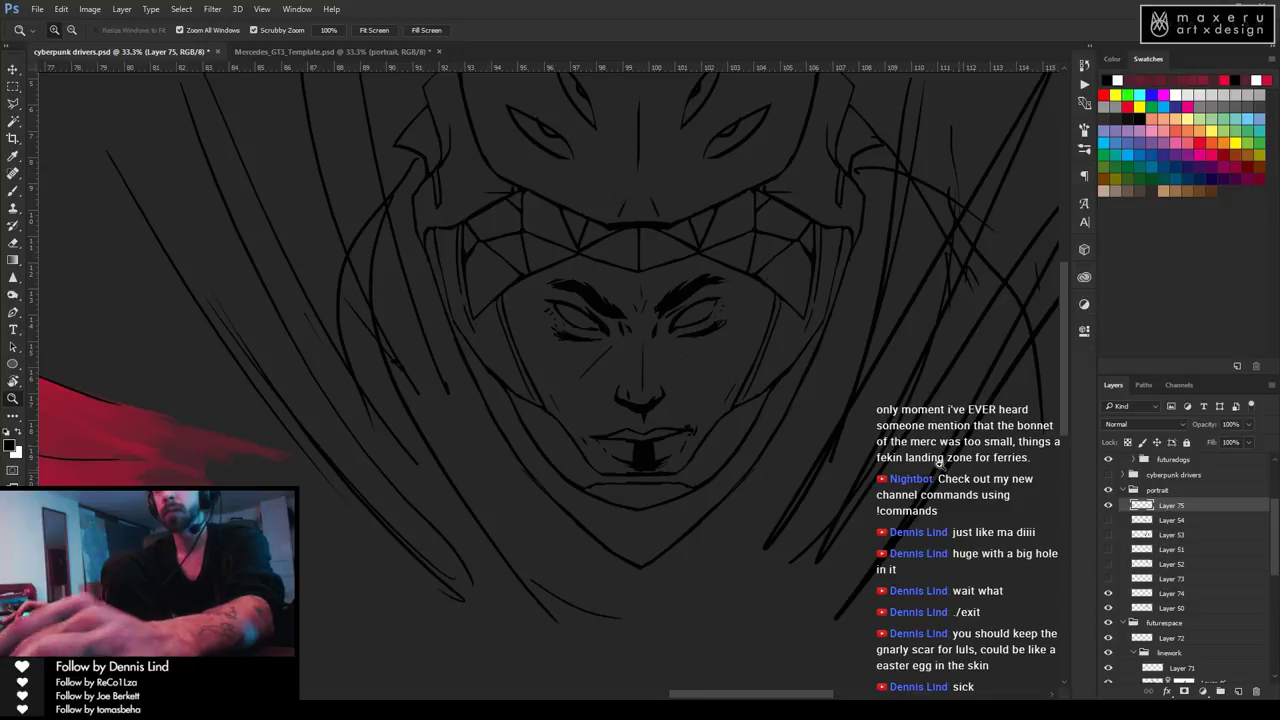
Create a group named "colour" at the top of the portrait group and add an empty layer inside it.
{"action": "key", "text": "b"}
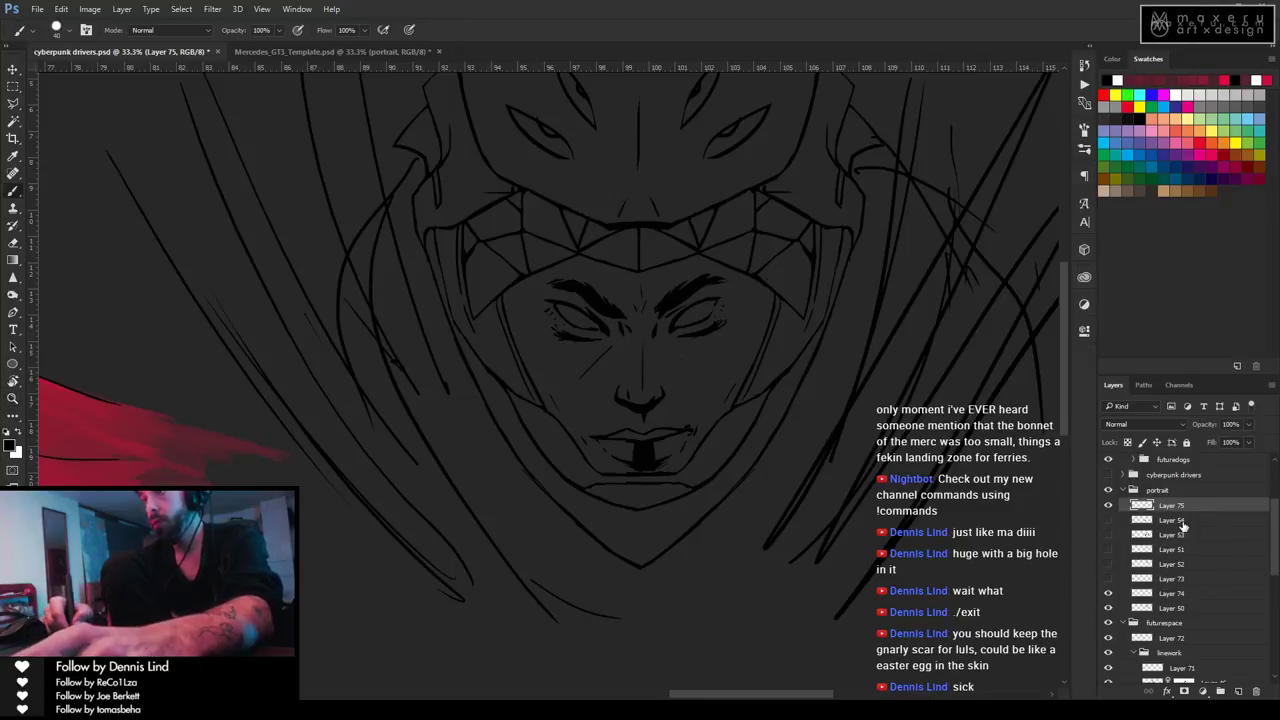
{"action": "left_click", "coordinate": [1221, 691]}
{"action": "double_click", "coordinate": [1168, 507]}
{"action": "type", "text": "colour"}
{"action": "key", "text": "Return"}
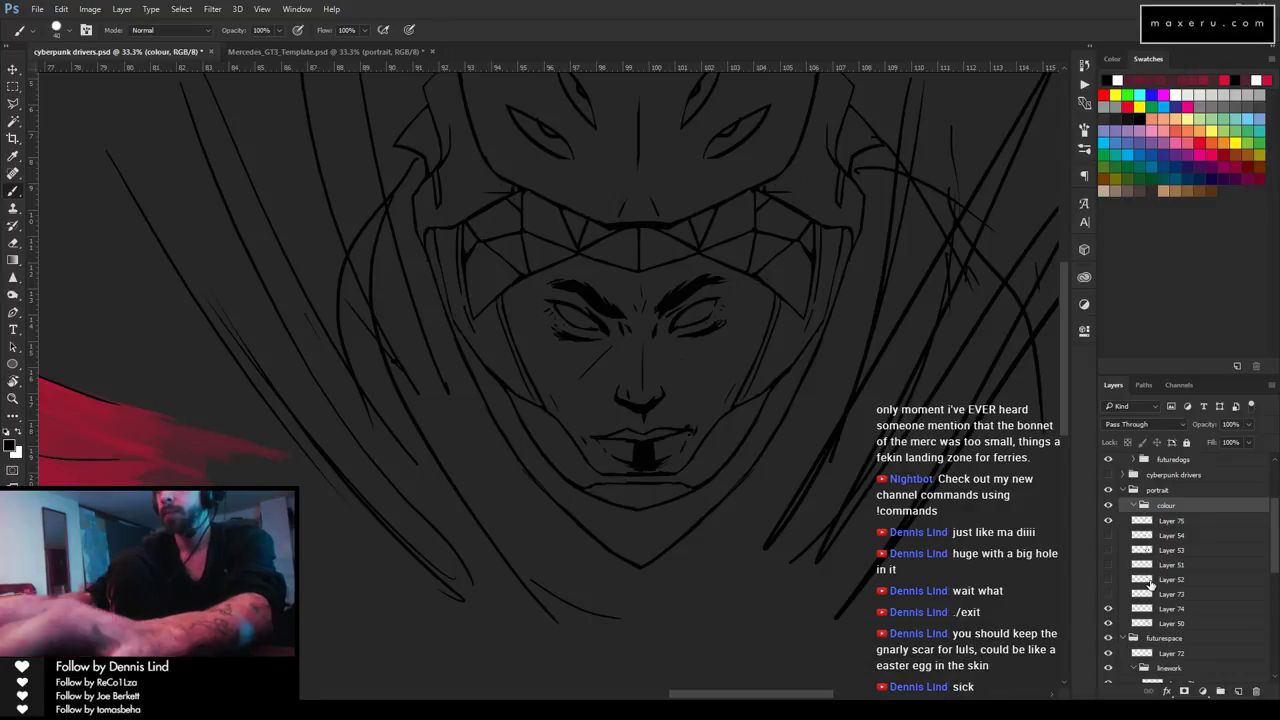
{"action": "left_click", "coordinate": [1239, 691]}
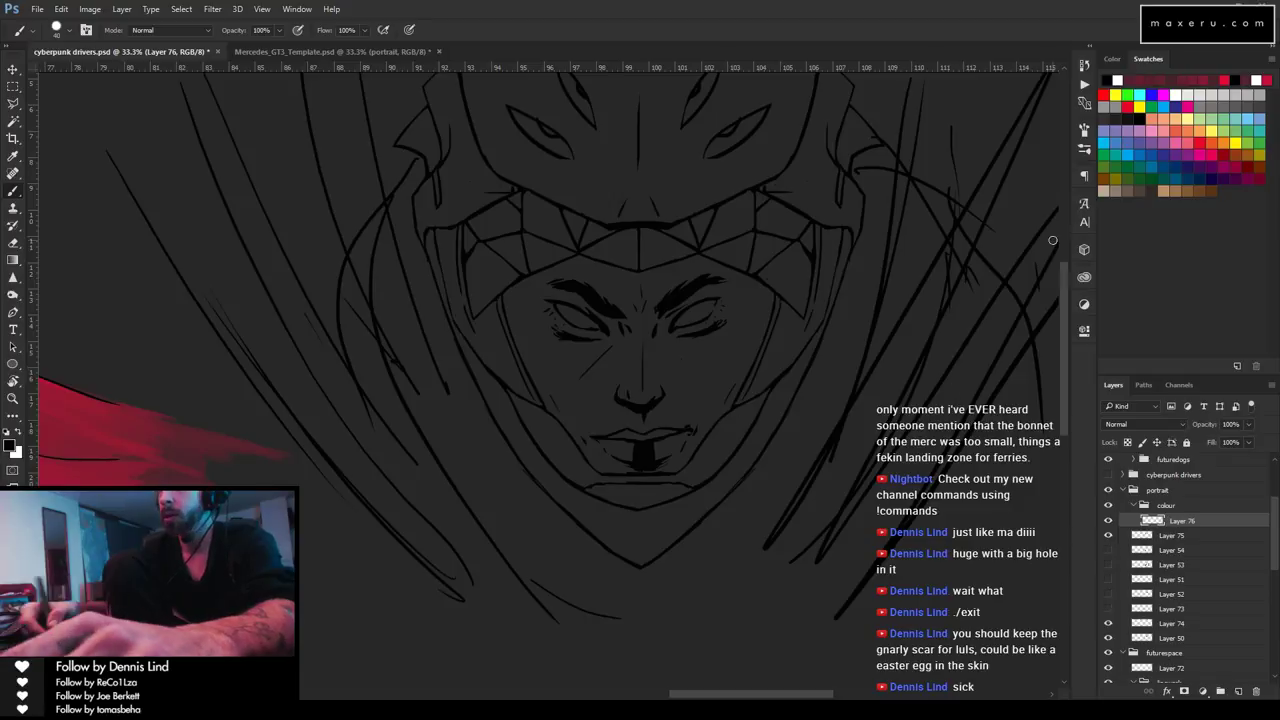
Choose a different preset tip for the Brush and switch to the Eraser.
{"action": "left_click", "coordinate": [1082, 151]}
{"action": "left_click", "coordinate": [861, 178]}
{"action": "key", "text": "e"}
{"action": "left_click", "coordinate": [1046, 125]}
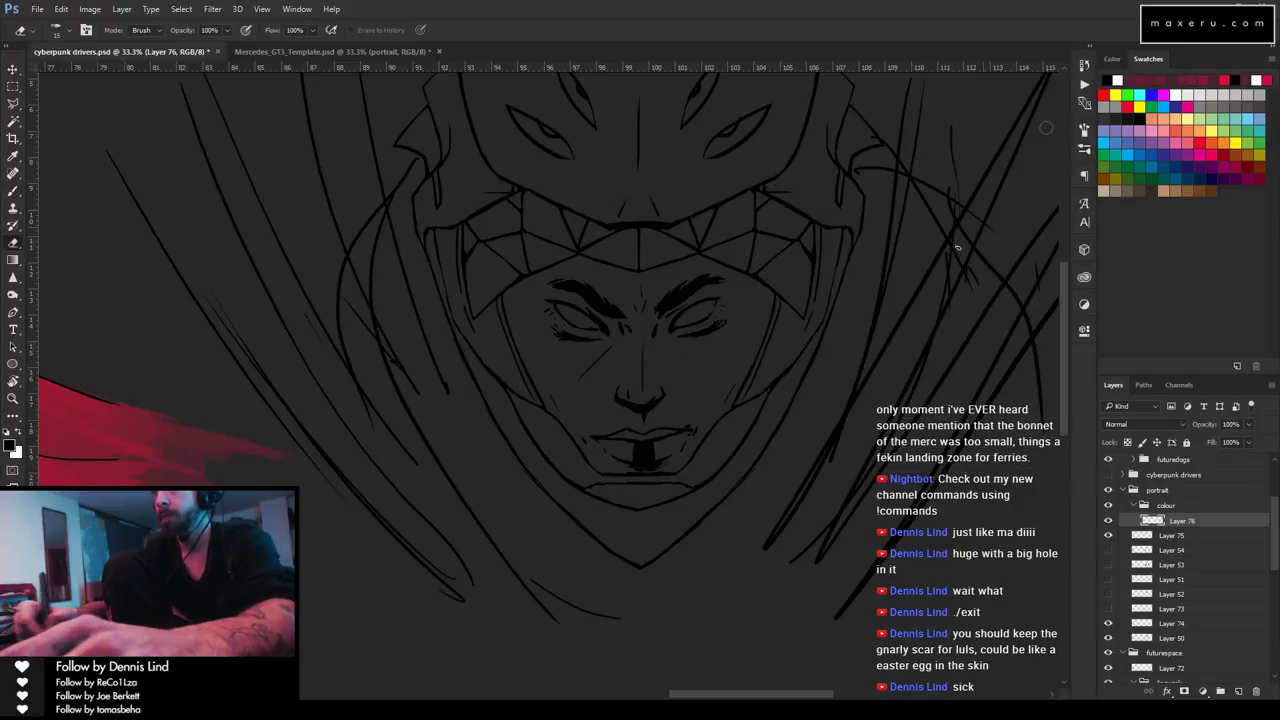
Sample the bright green from the small colour reference dots beside the helmet illustration.
{"action": "scroll", "coordinate": [395, 424], "scroll_direction": "left", "scroll_amount": 5}
{"action": "key", "text": "i"}
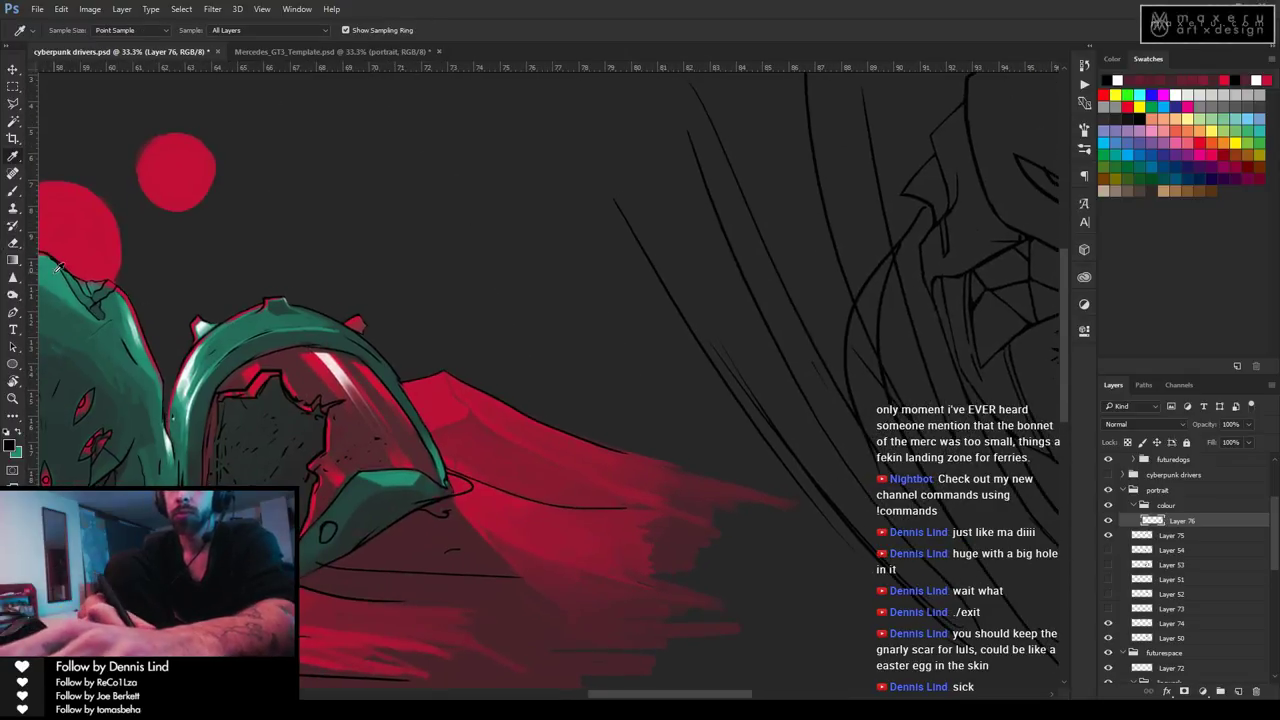
{"action": "left_click_drag", "start_coordinate": [56, 275], "coordinate": [544, 425]}
{"action": "left_click_drag", "start_coordinate": [702, 230], "coordinate": [807, 415]}
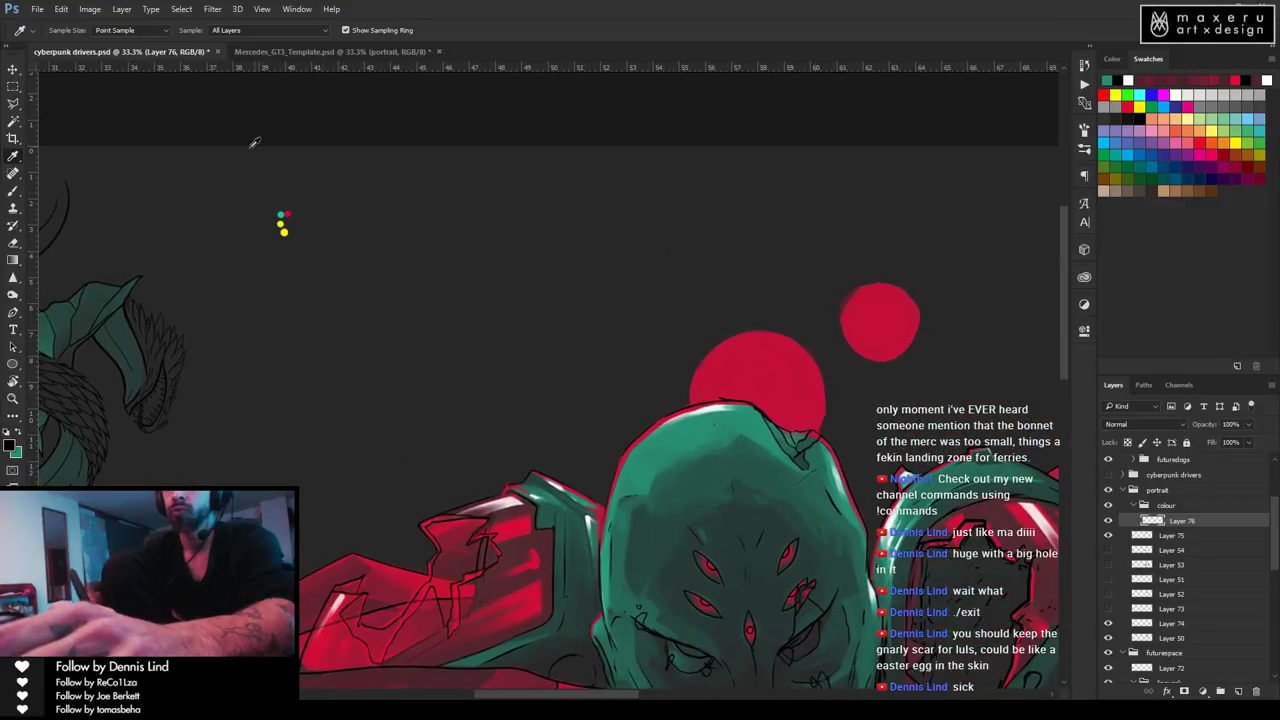
{"action": "left_click", "coordinate": [285, 213]}
Paint bright green along the right lower edge of the portrait helmet's chin guard, starting from the centre seam.
{"action": "left_click_drag", "start_coordinate": [811, 500], "coordinate": [469, 451]}
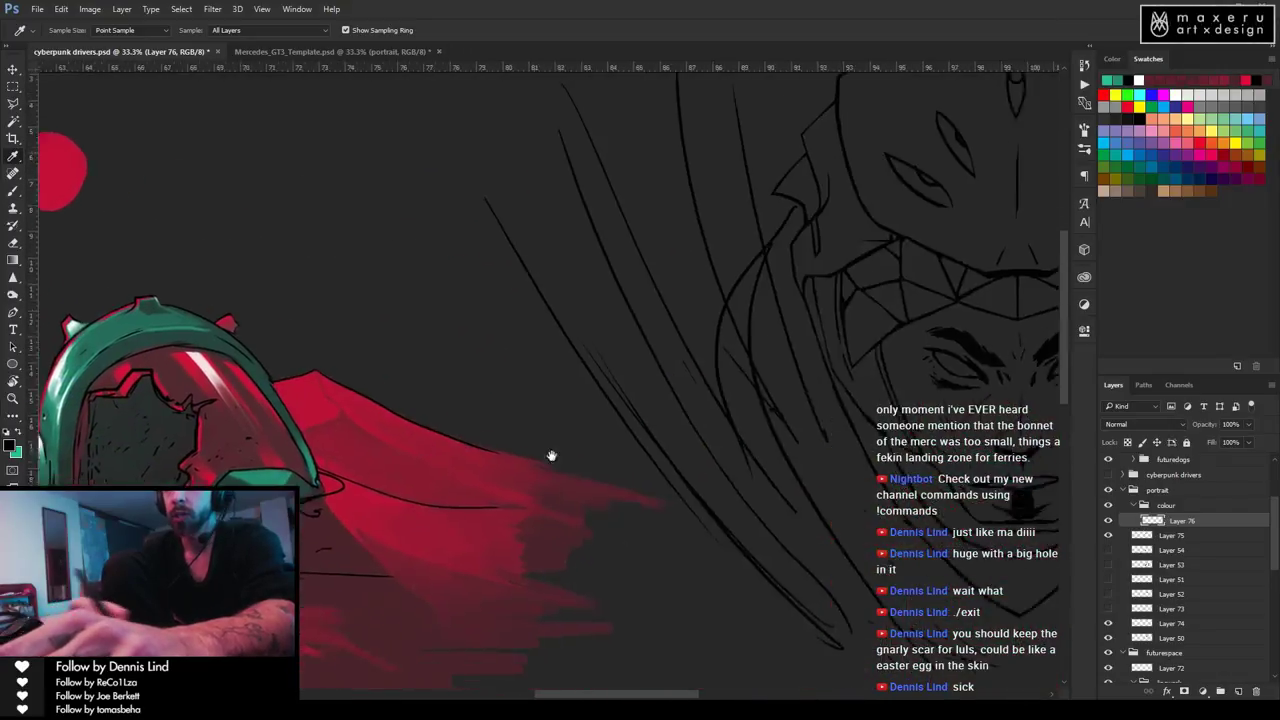
{"action": "left_click_drag", "start_coordinate": [950, 470], "coordinate": [694, 491]}
{"action": "key", "text": "b"}
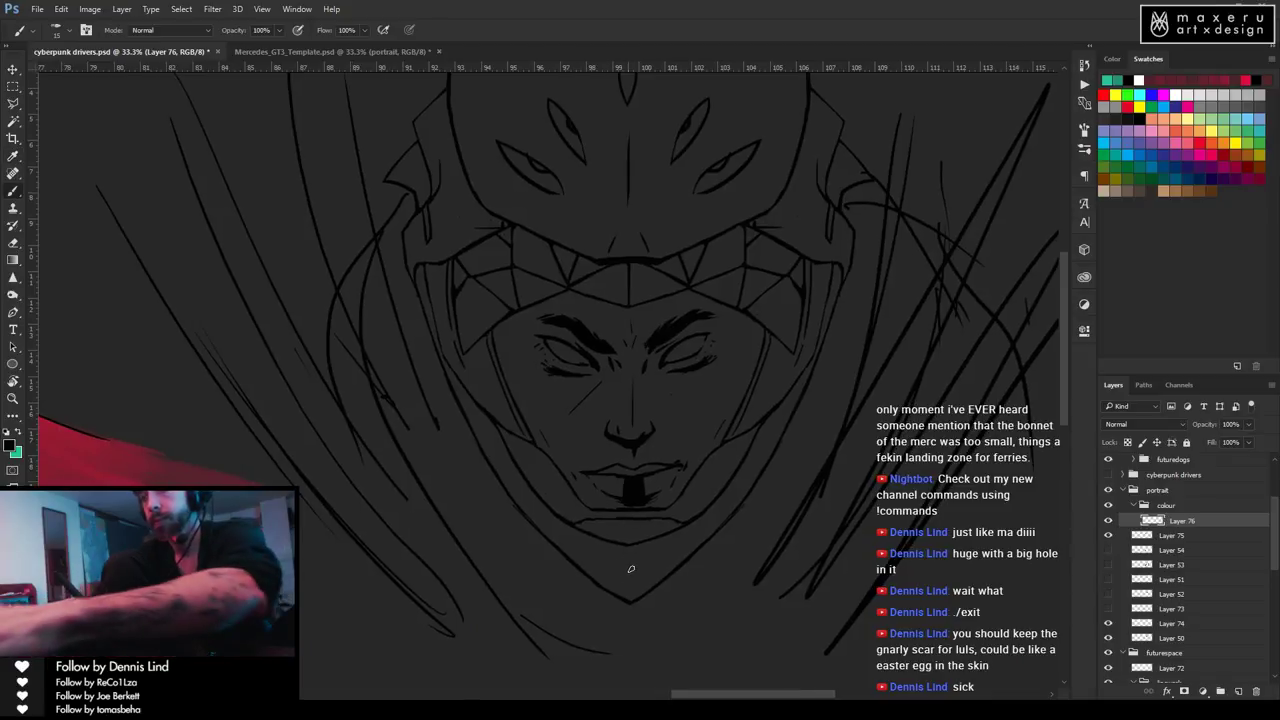
{"action": "left_click_drag", "start_coordinate": [630, 395], "coordinate": [657, 408]}
{"action": "mouse_move", "coordinate": [638, 359]}
{"action": "left_mouse_down"}
{"action": "mouse_move", "coordinate": [645, 455]}
{"action": "mouse_move", "coordinate": [657, 320]}
{"action": "left_mouse_up"}
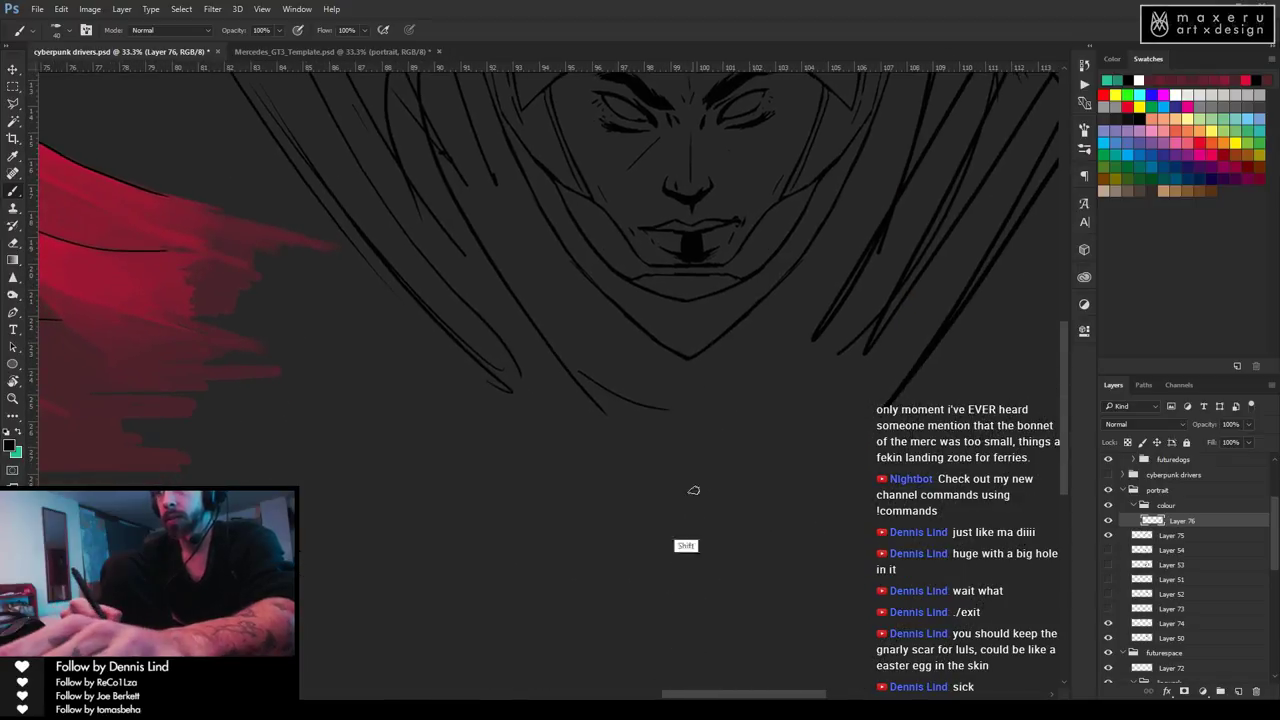
{"action": "left_click_drag", "start_coordinate": [706, 627], "coordinate": [706, 422]}
{"action": "left_click_drag", "start_coordinate": [685, 509], "coordinate": [691, 604]}
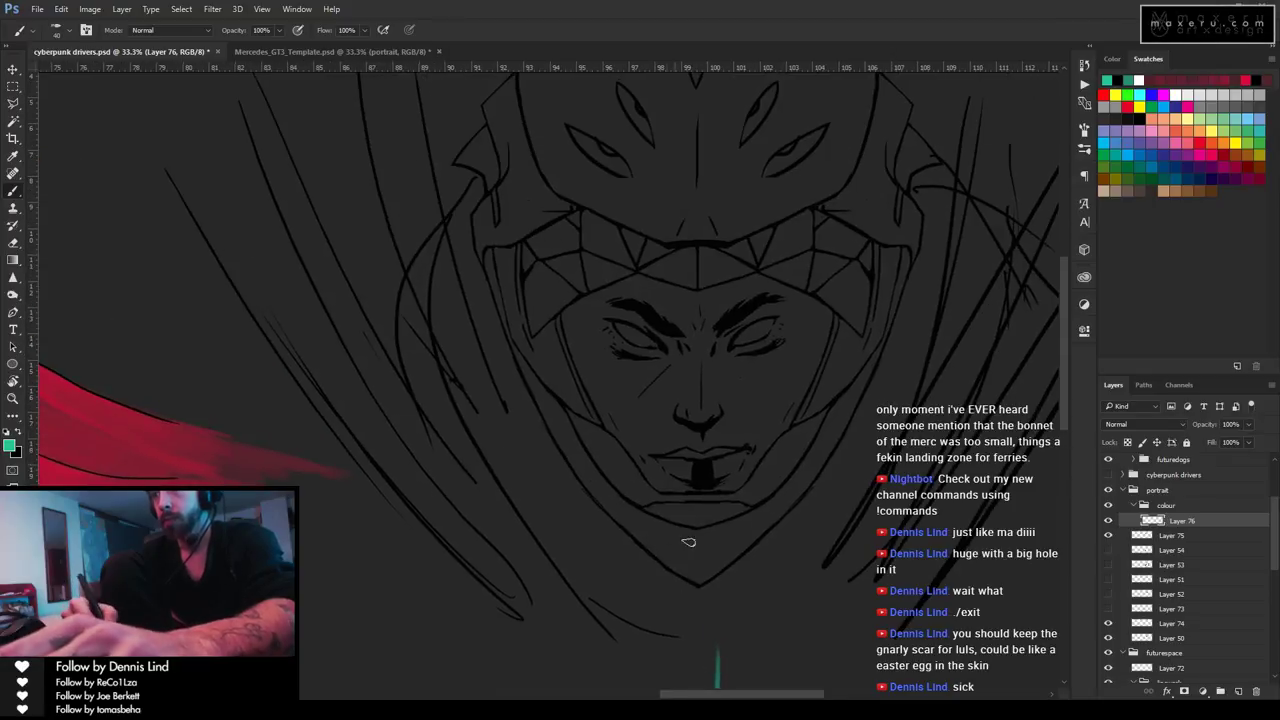
{"action": "mouse_move", "coordinate": [697, 536]}
{"action": "left_mouse_down"}
{"action": "mouse_move", "coordinate": [727, 558]}
{"action": "mouse_move", "coordinate": [810, 486]}
{"action": "left_mouse_up"}
{"action": "mouse_move", "coordinate": [714, 564]}
{"action": "left_mouse_down"}
{"action": "mouse_move", "coordinate": [818, 468]}
{"action": "mouse_move", "coordinate": [790, 497]}
{"action": "mouse_move", "coordinate": [850, 414]}
{"action": "left_mouse_up"}
{"action": "left_click_drag", "start_coordinate": [798, 497], "coordinate": [868, 372]}
{"action": "key", "text": "e"}
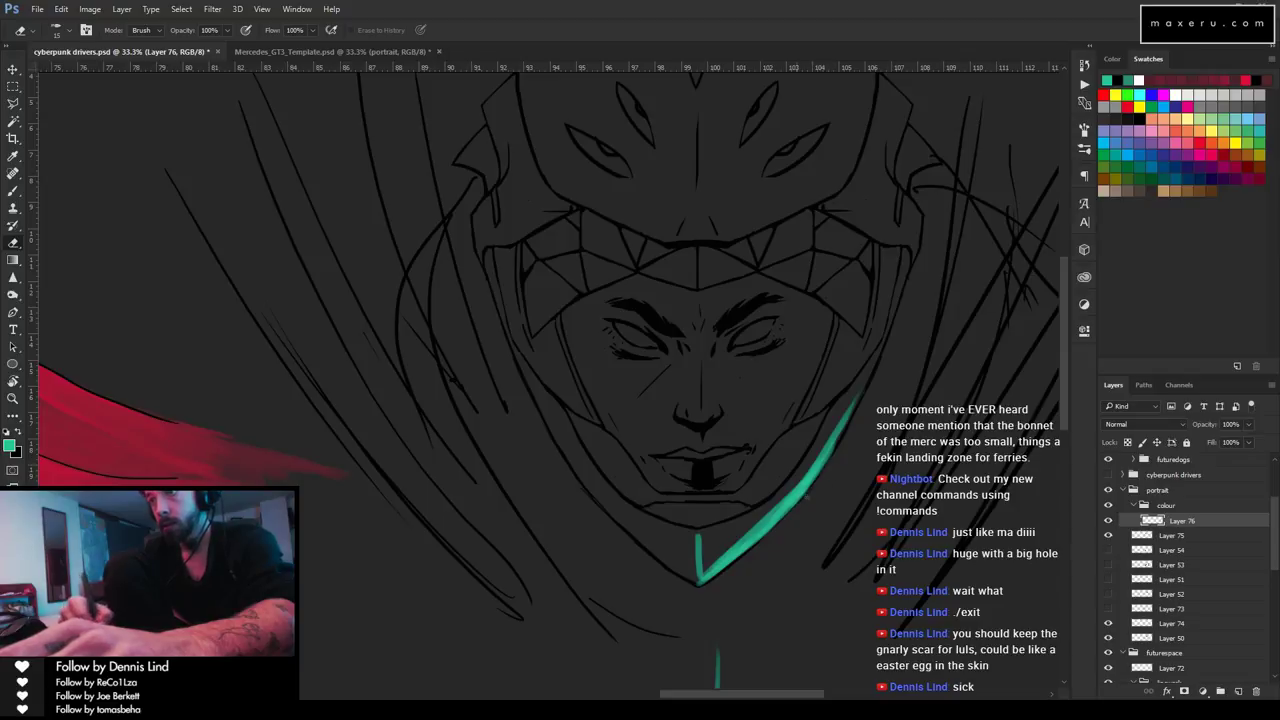
Paint the left lower edge of the chin guard bright green and fill the area beneath the chin on both sides of the seam.
{"action": "key", "text": "b"}
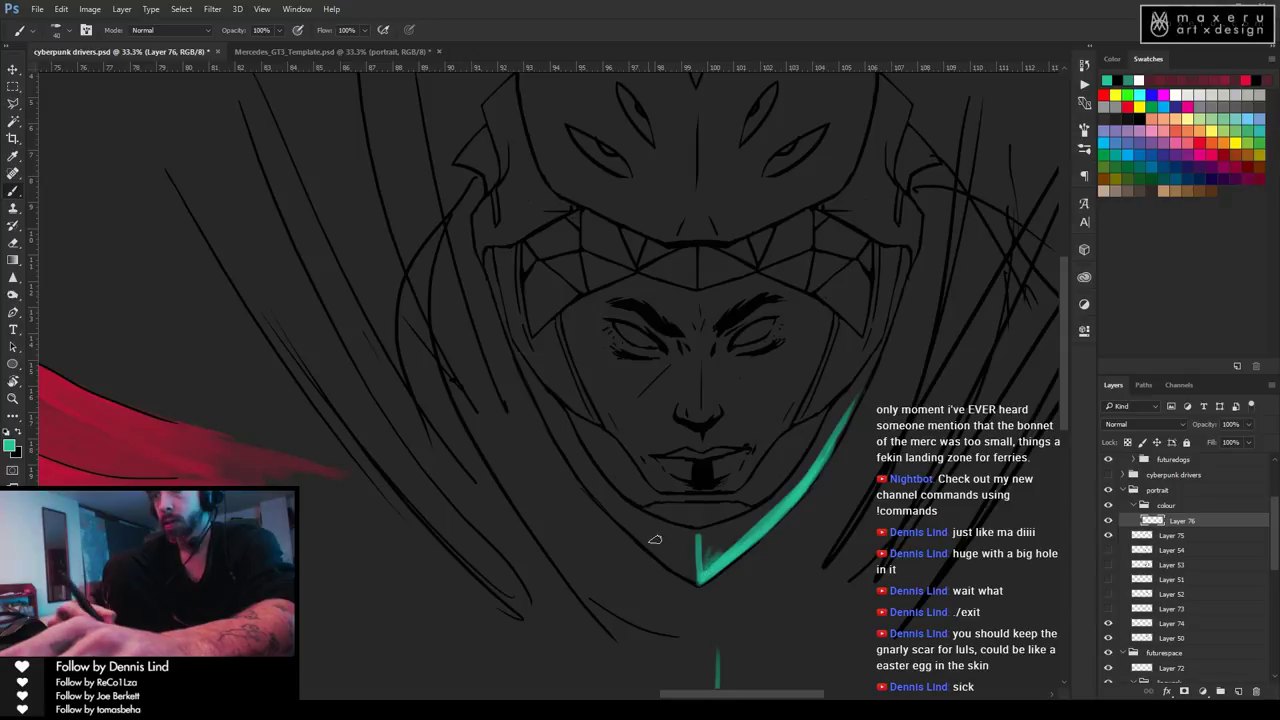
{"action": "mouse_move", "coordinate": [686, 576]}
{"action": "left_mouse_down"}
{"action": "mouse_move", "coordinate": [697, 578]}
{"action": "mouse_move", "coordinate": [655, 556]}
{"action": "mouse_move", "coordinate": [566, 452]}
{"action": "left_mouse_up"}
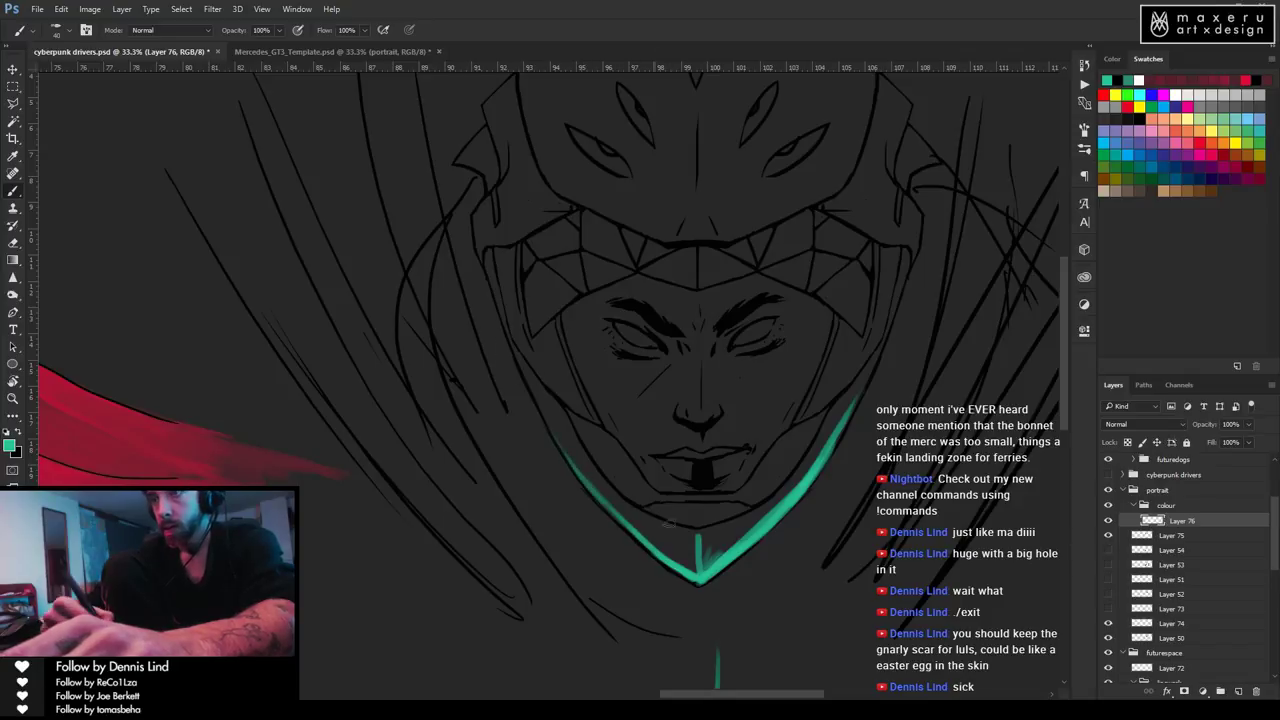
{"action": "mouse_move", "coordinate": [689, 551]}
{"action": "left_mouse_down"}
{"action": "mouse_move", "coordinate": [700, 565]}
{"action": "mouse_move", "coordinate": [615, 502]}
{"action": "left_mouse_up"}
{"action": "mouse_move", "coordinate": [674, 553]}
{"action": "left_mouse_down"}
{"action": "mouse_move", "coordinate": [695, 566]}
{"action": "mouse_move", "coordinate": [615, 502]}
{"action": "mouse_move", "coordinate": [570, 425]}
{"action": "left_mouse_up"}
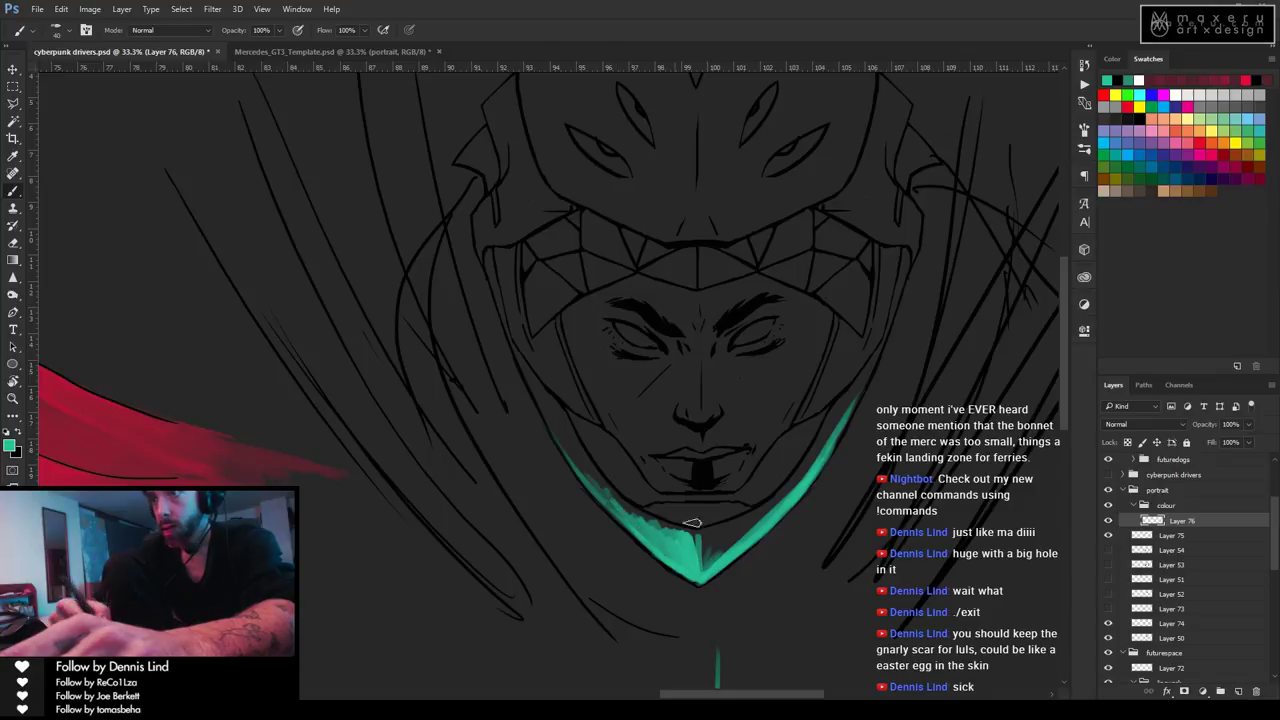
{"action": "mouse_move", "coordinate": [702, 546]}
{"action": "left_mouse_down"}
{"action": "mouse_move", "coordinate": [707, 575]}
{"action": "mouse_move", "coordinate": [710, 545]}
{"action": "mouse_move", "coordinate": [760, 527]}
{"action": "mouse_move", "coordinate": [805, 478]}
{"action": "left_mouse_up"}
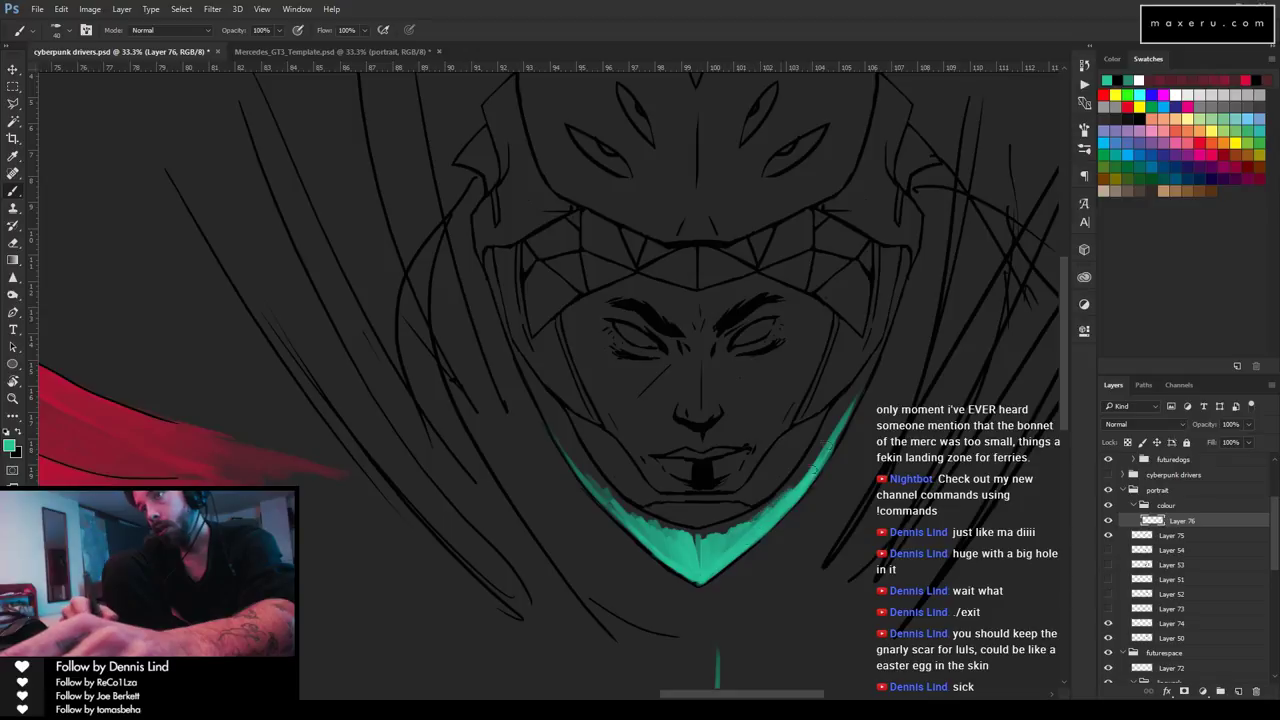
Erase a thin line along the chin guard's centre seam and tidy the green paint on its right side.
{"action": "key", "text": "e"}
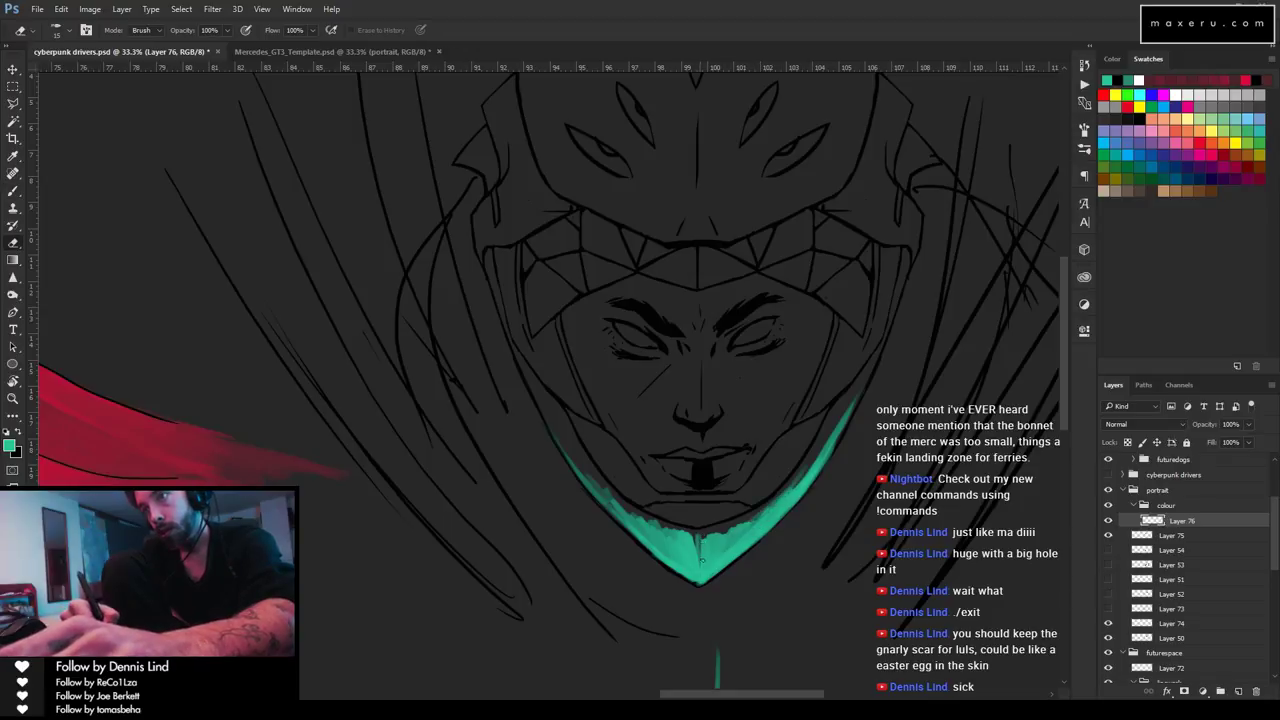
{"action": "left_click_drag", "start_coordinate": [702, 541], "coordinate": [700, 582]}
{"action": "key", "text": "b"}
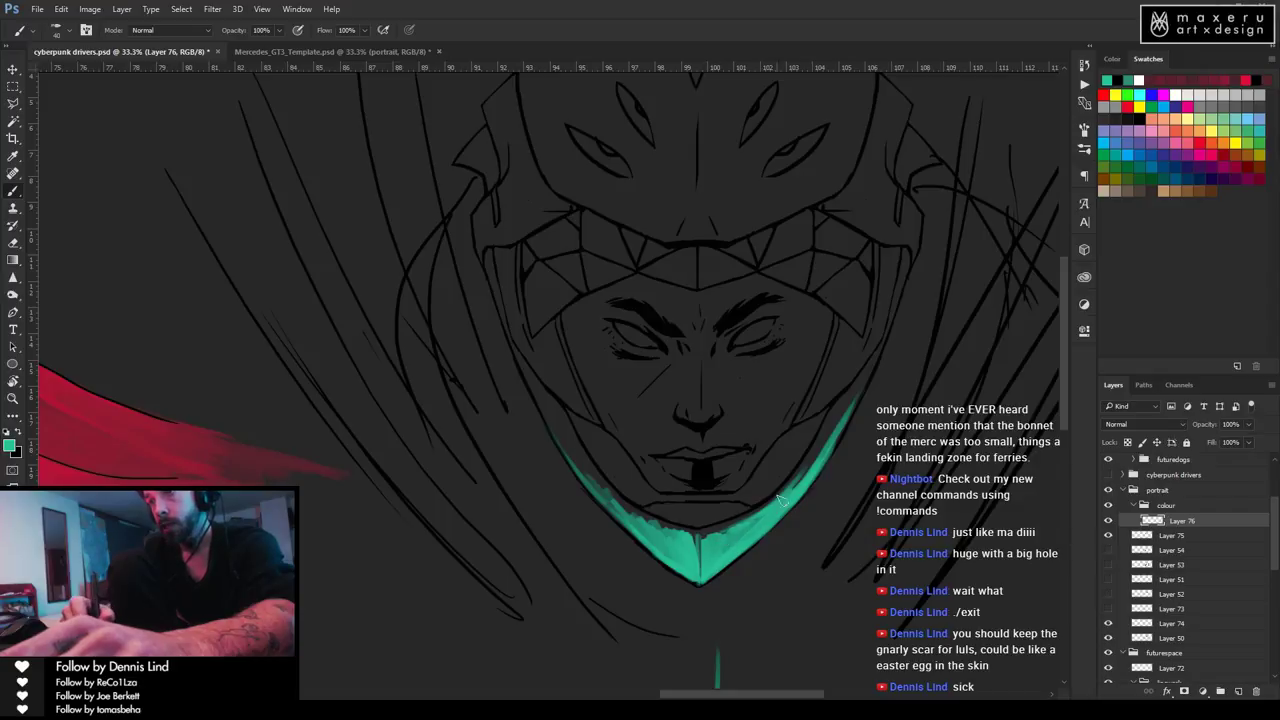
{"action": "key", "text": "e"}
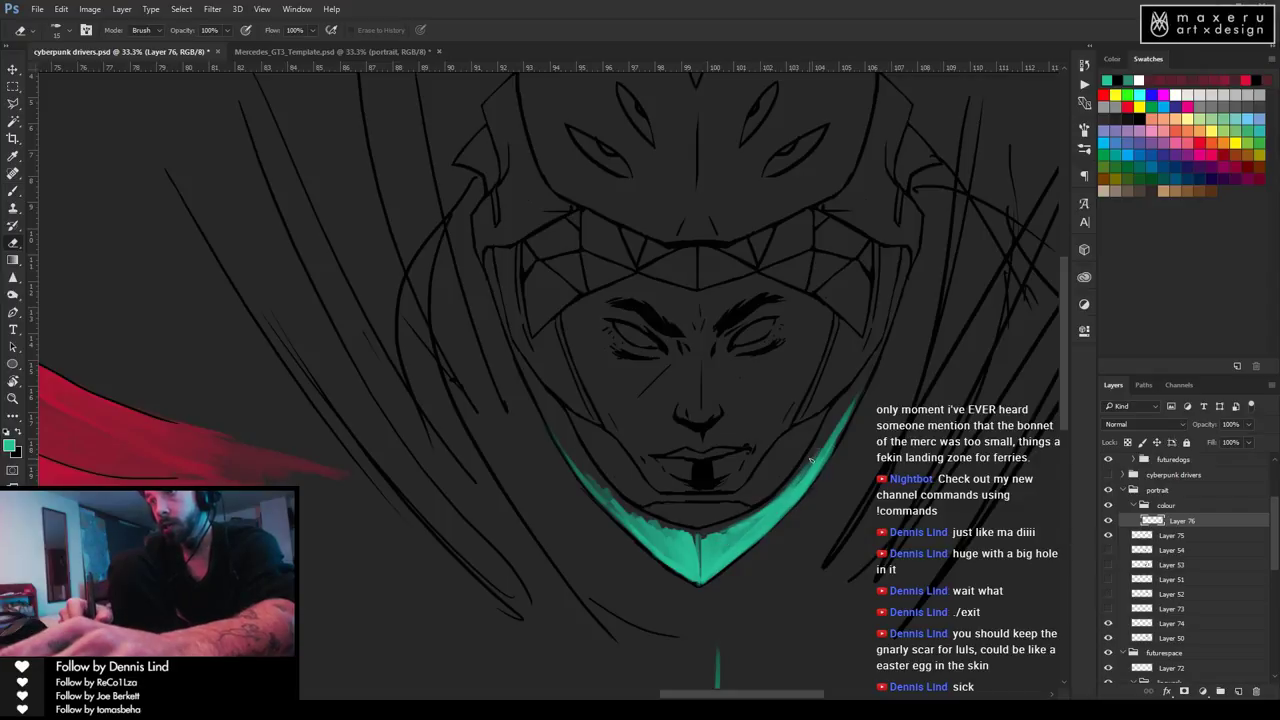
Extend the green further up the right side of the chin guard and even out the inner edge on its left side.
{"action": "key", "text": "b"}
{"action": "left_click_drag", "start_coordinate": [796, 484], "coordinate": [858, 386]}
{"action": "mouse_move", "coordinate": [582, 480]}
{"action": "left_mouse_down"}
{"action": "mouse_move", "coordinate": [631, 515]}
{"action": "mouse_move", "coordinate": [620, 515]}
{"action": "left_mouse_up"}
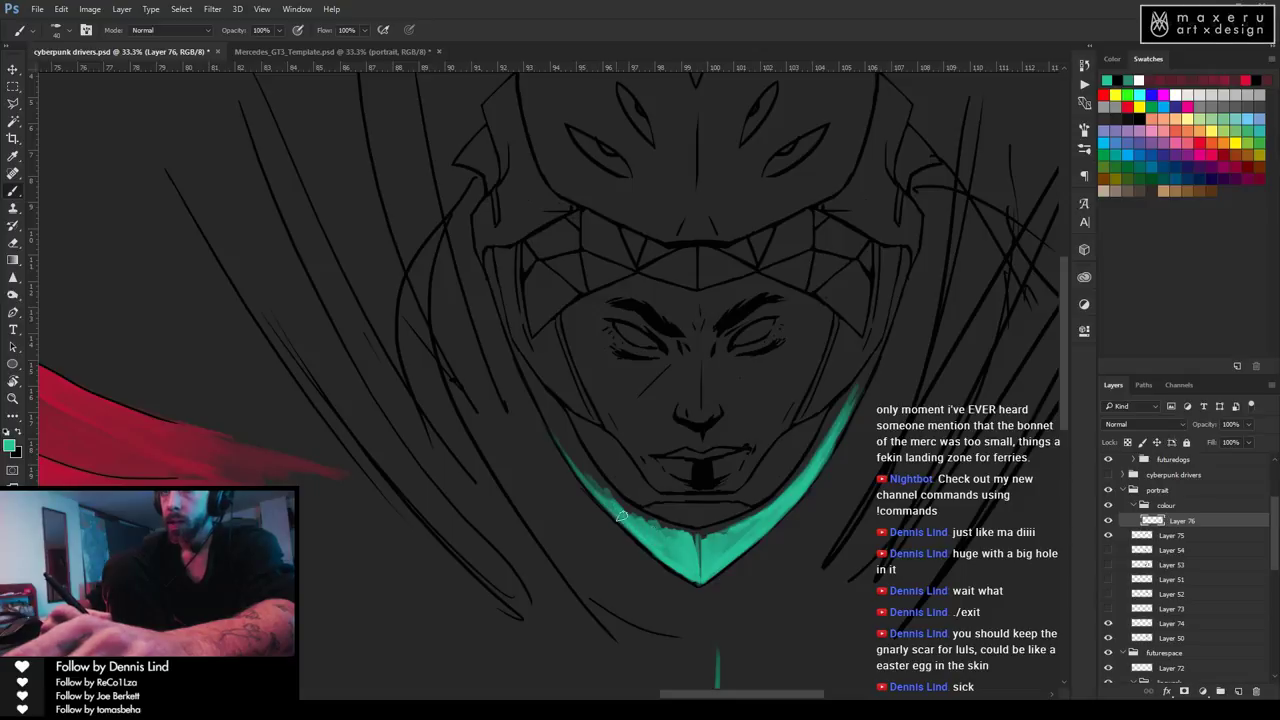
{"action": "mouse_move", "coordinate": [593, 472]}
{"action": "left_mouse_down"}
{"action": "mouse_move", "coordinate": [667, 528]}
{"action": "mouse_move", "coordinate": [652, 523]}
{"action": "left_mouse_up"}
{"action": "key", "text": "e"}
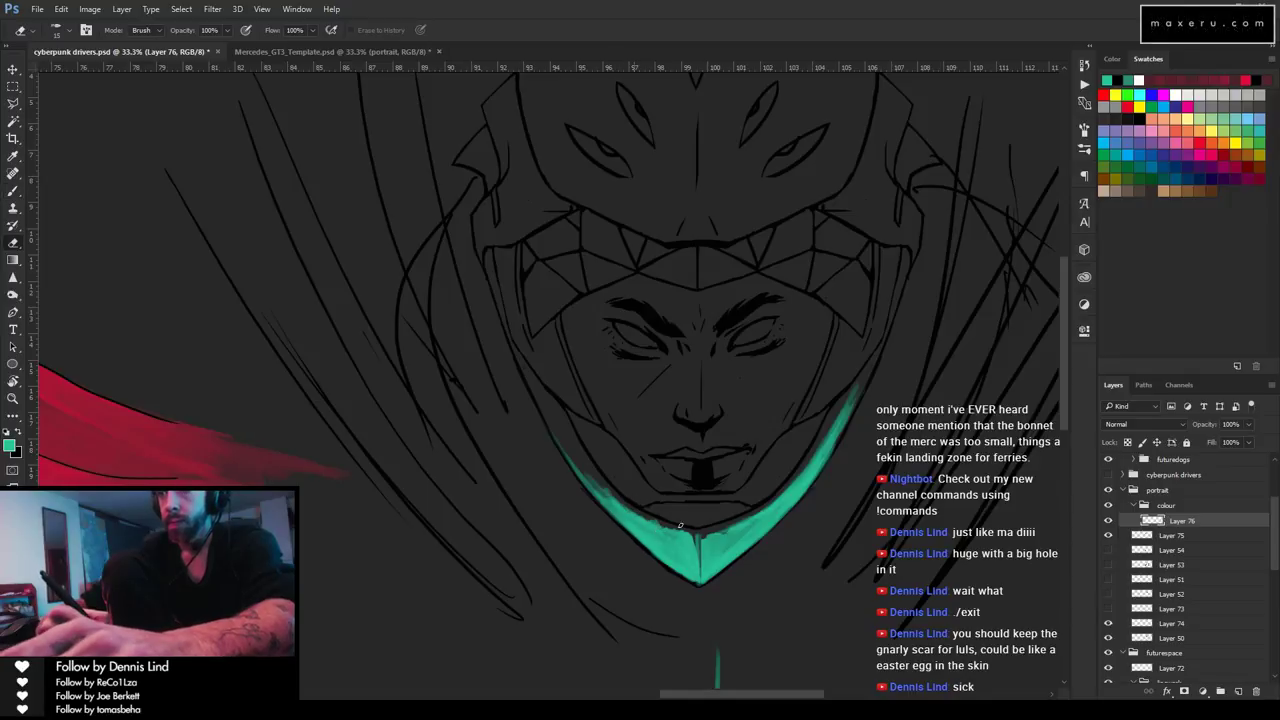
{"action": "key", "text": "b"}
{"action": "left_click_drag", "start_coordinate": [600, 488], "coordinate": [558, 438]}
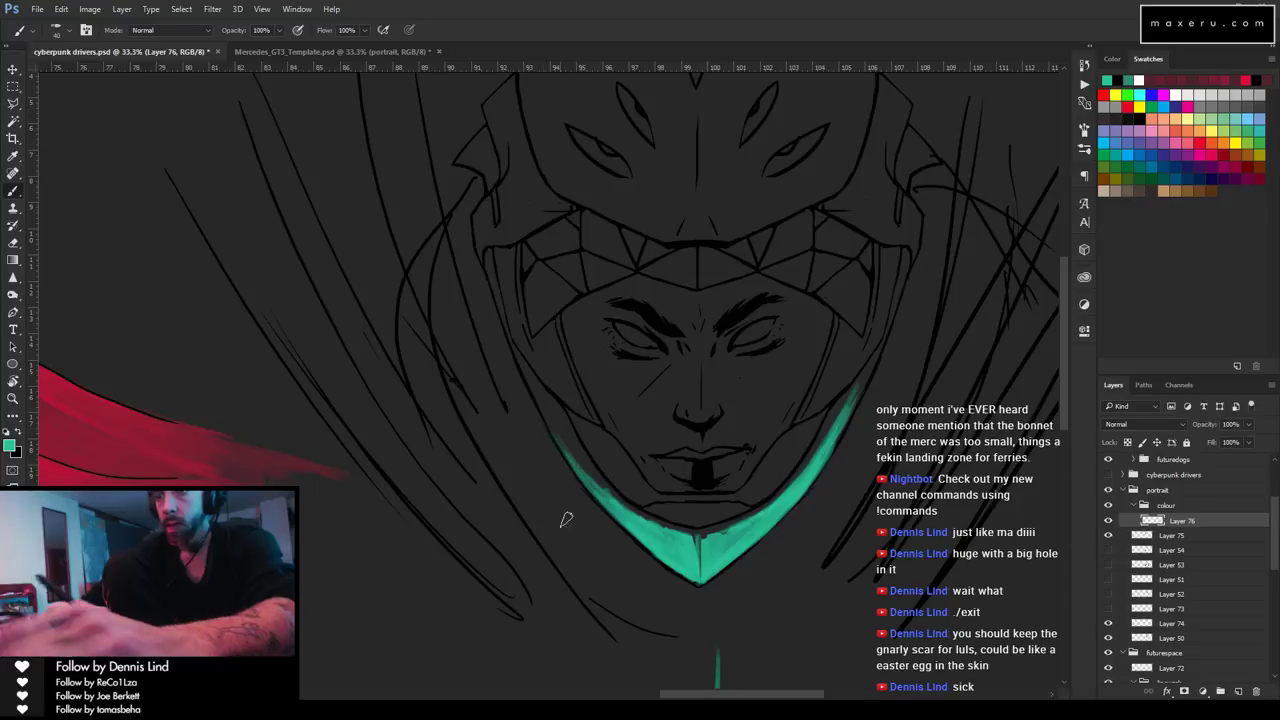
Sample a darker green and shade the left side of the chin guard, continuing the colour up toward the cheek.
{"action": "left_click", "coordinate": [573, 451], "text": "alt"}
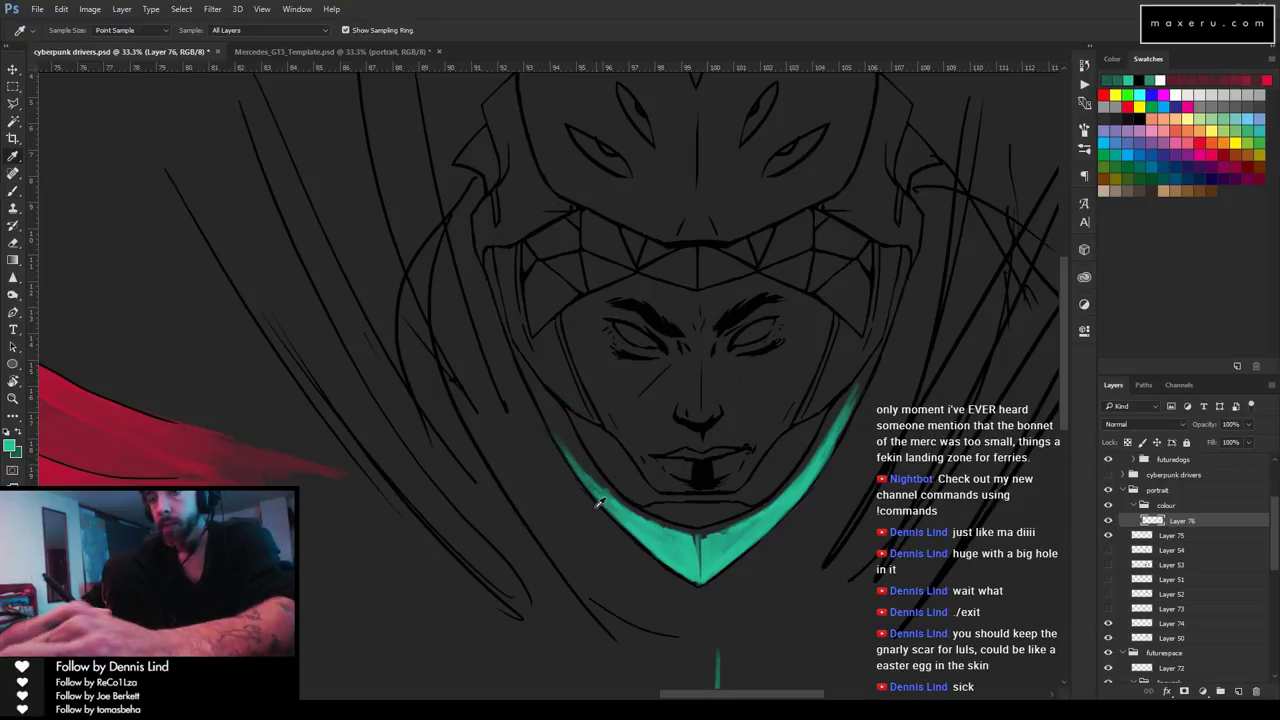
{"action": "mouse_move", "coordinate": [586, 486]}
{"action": "left_mouse_down"}
{"action": "mouse_move", "coordinate": [547, 413]}
{"action": "mouse_move", "coordinate": [598, 491]}
{"action": "mouse_move", "coordinate": [544, 412]}
{"action": "mouse_move", "coordinate": [598, 491]}
{"action": "mouse_move", "coordinate": [560, 416]}
{"action": "mouse_move", "coordinate": [647, 524]}
{"action": "left_mouse_up"}
{"action": "mouse_move", "coordinate": [585, 468]}
{"action": "left_mouse_down"}
{"action": "mouse_move", "coordinate": [632, 522]}
{"action": "mouse_move", "coordinate": [670, 538]}
{"action": "left_mouse_up"}
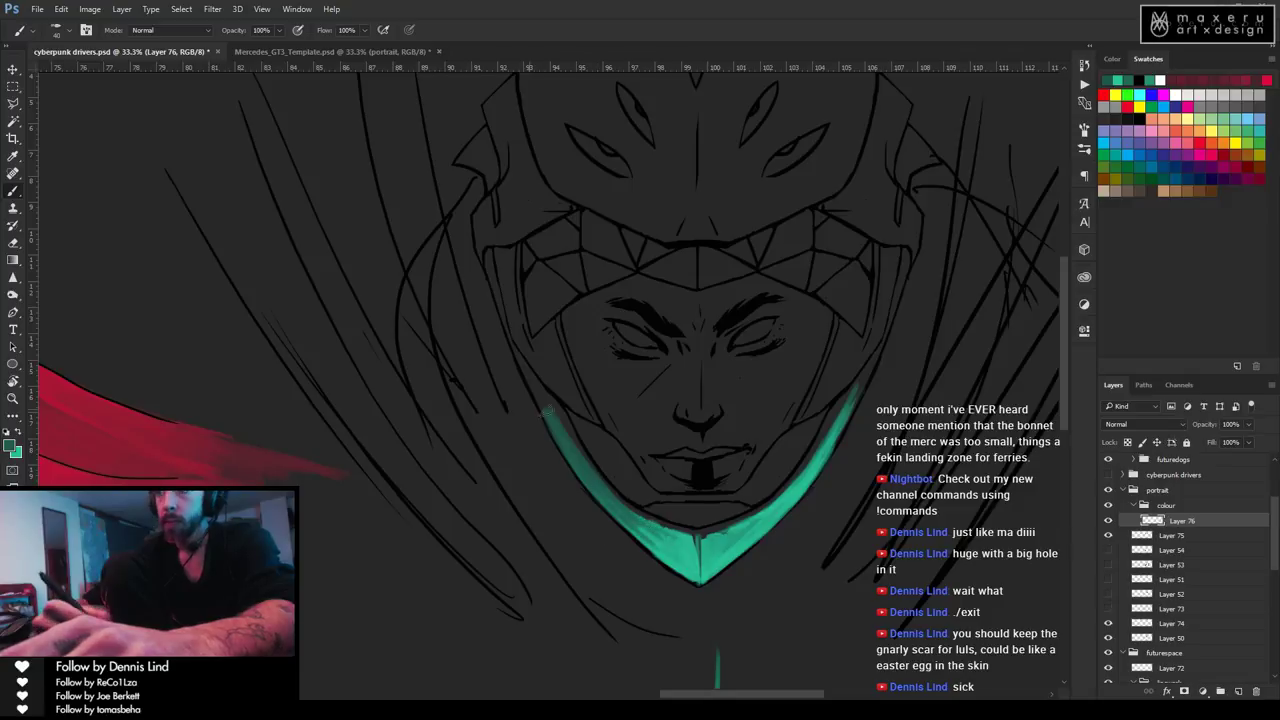
{"action": "mouse_move", "coordinate": [552, 406]}
{"action": "left_mouse_down"}
{"action": "mouse_move", "coordinate": [527, 363]}
{"action": "mouse_move", "coordinate": [560, 431]}
{"action": "mouse_move", "coordinate": [523, 340]}
{"action": "mouse_move", "coordinate": [557, 403]}
{"action": "left_mouse_up"}
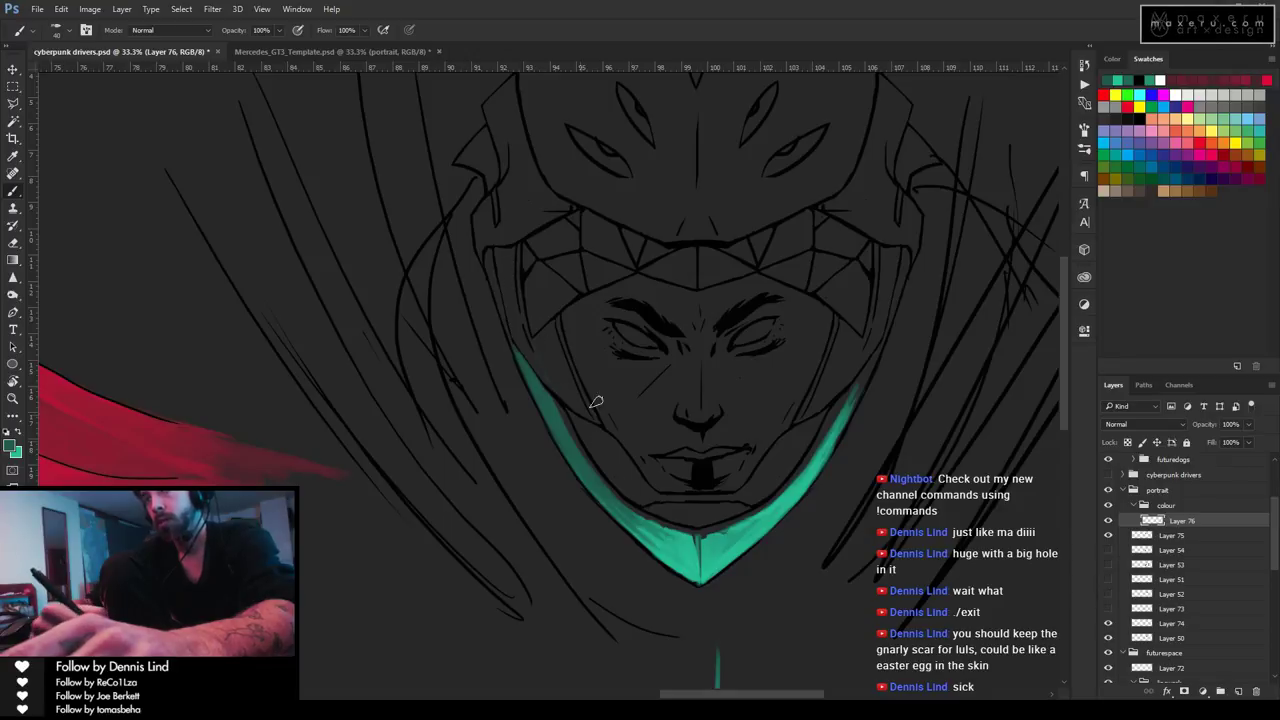
Undo the first dark green stroke on the chin guard's upper right side and repaint the shading there.
{"action": "left_click_drag", "start_coordinate": [871, 334], "coordinate": [819, 437]}
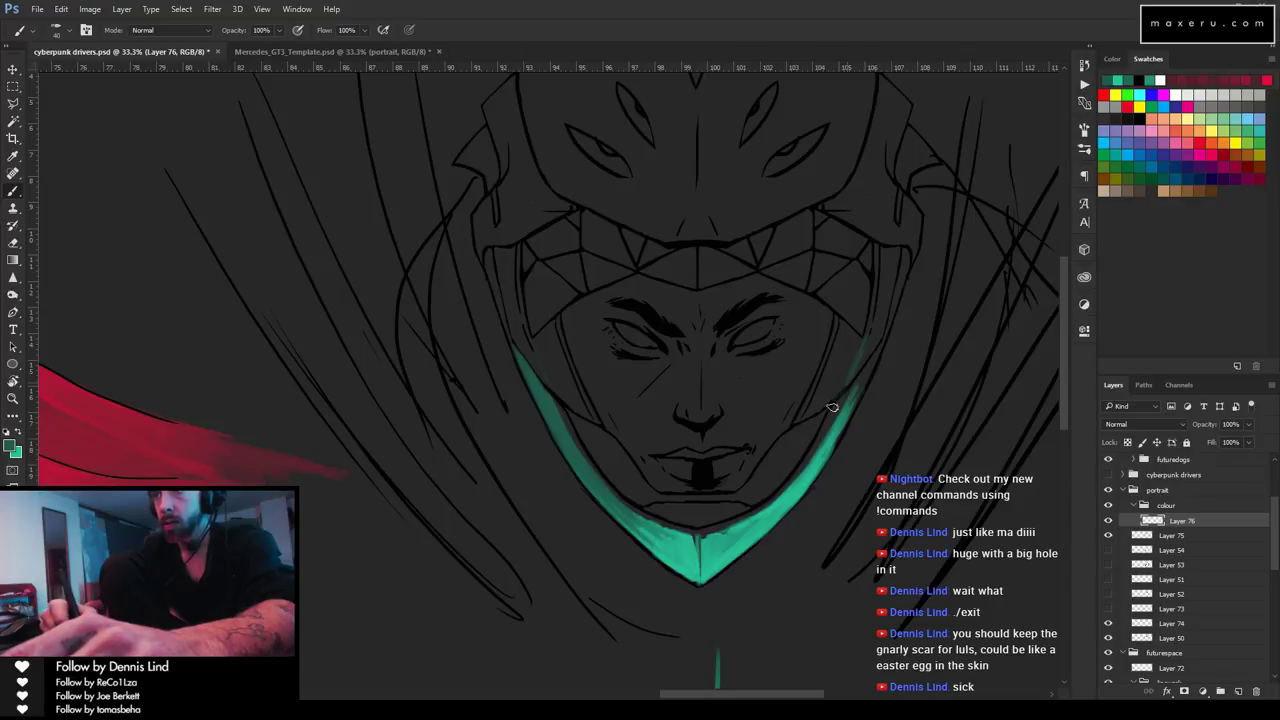
{"action": "key", "text": "ctrl+alt+z"}
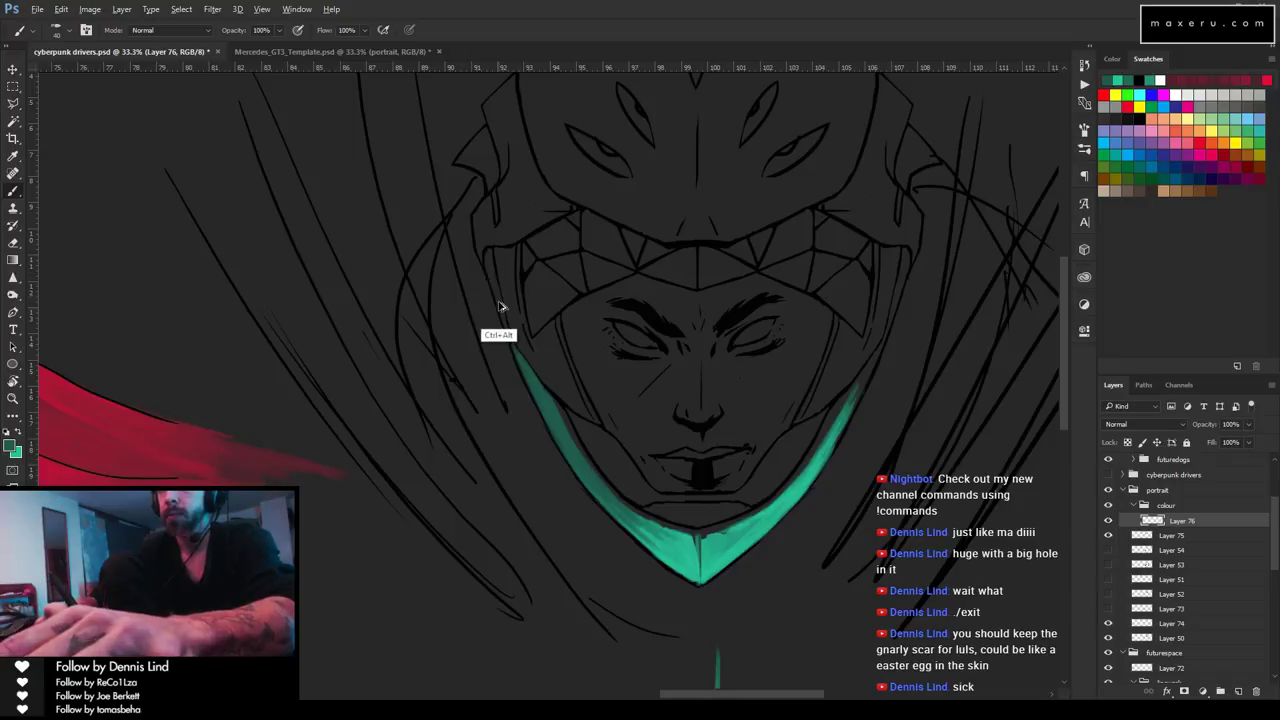
{"action": "left_click_drag", "start_coordinate": [868, 372], "coordinate": [823, 441]}
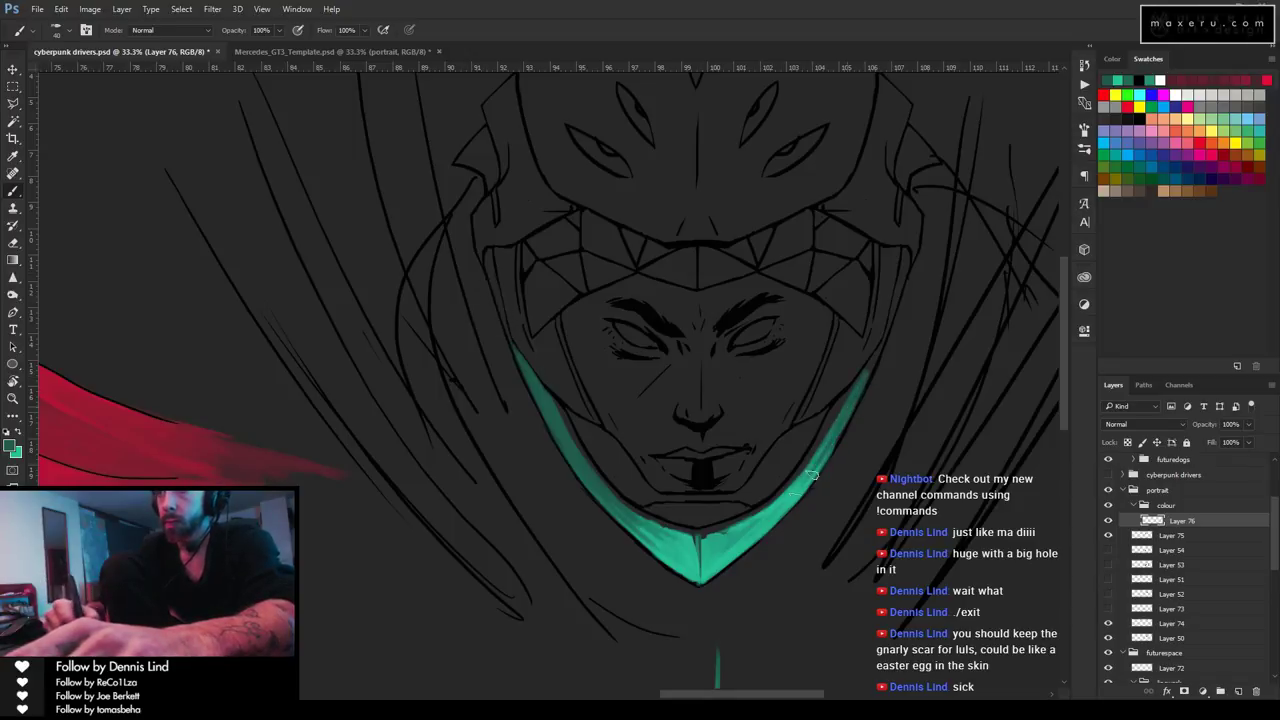
Reduce the brush size to 25 and paint thin dark green strips up both outer sides of the helmet.
{"action": "key", "text": "bracketleft"}
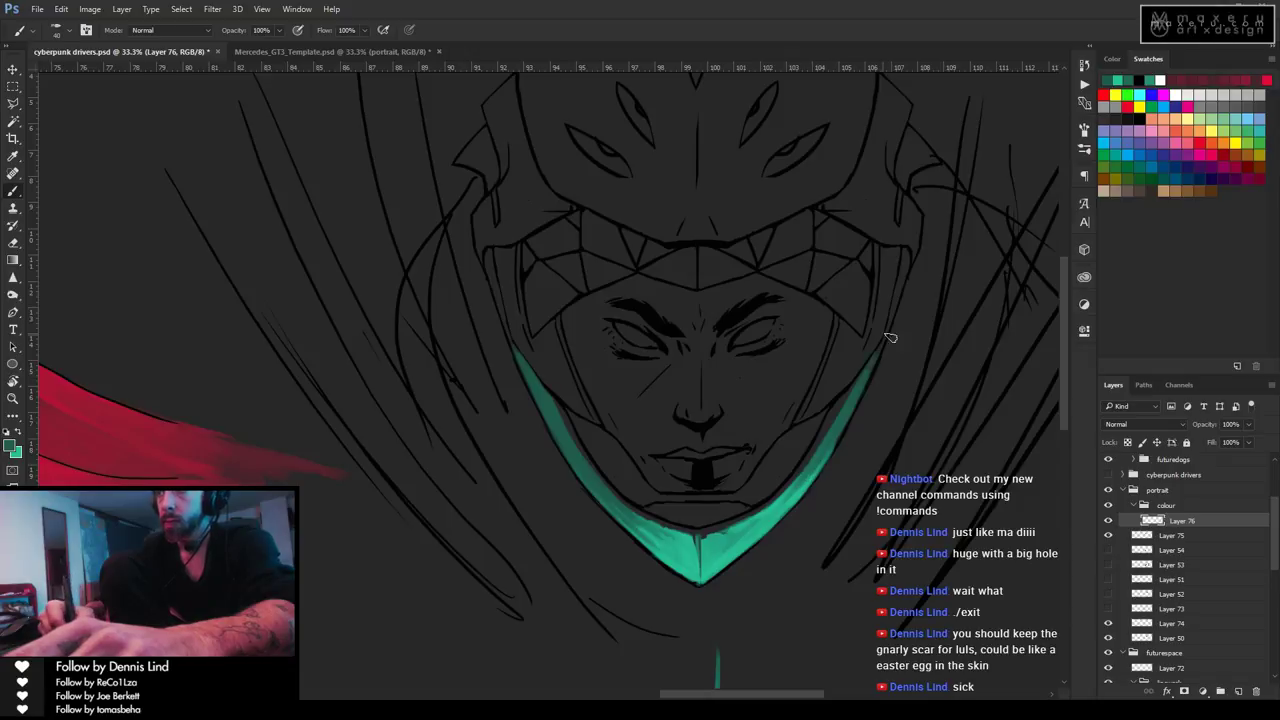
{"action": "key", "text": "bracketleft"}
{"action": "key", "text": "bracketleft"}
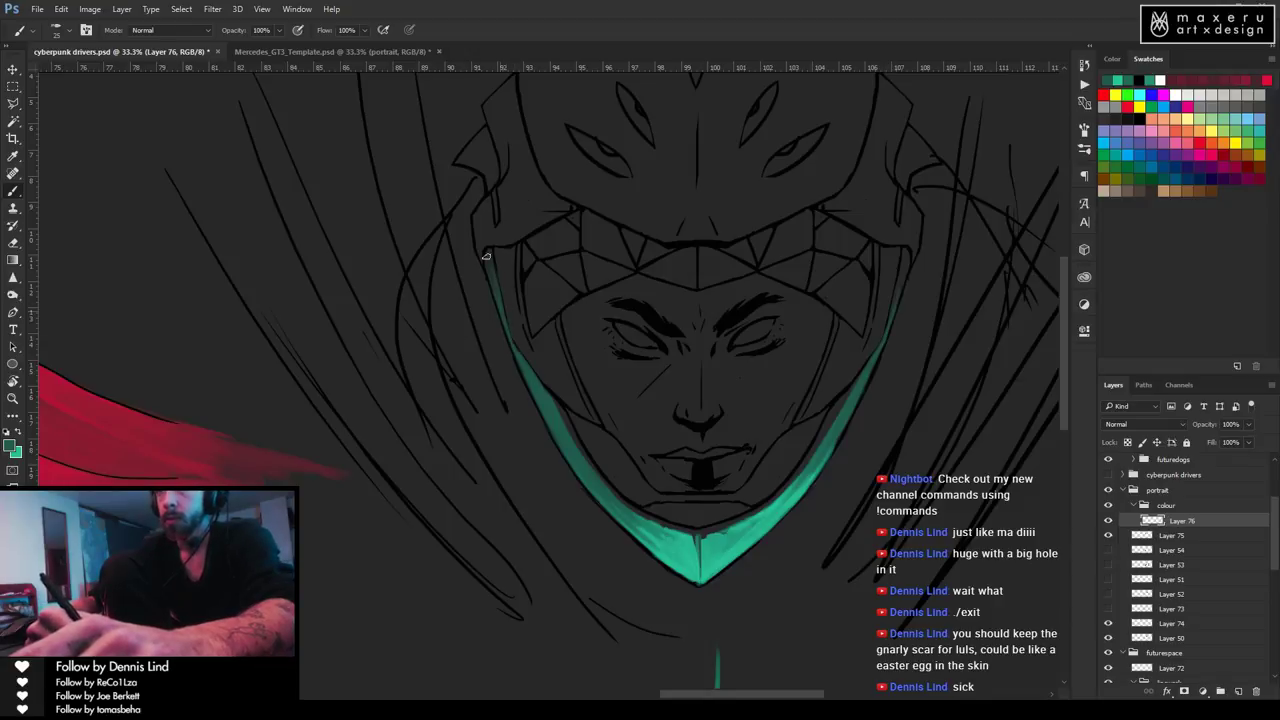
Save the cyberpunk drivers document.
{"action": "key", "text": "ctrl+minus"}
{"action": "key", "text": "ctrl+minus"}
{"action": "key", "text": "ctrl+minus"}
{"action": "key", "text": "ctrl+s"}
Sample mid greens from the chin guard and blend the light and dark areas on its left half.
{"action": "mouse_move", "coordinate": [700, 530]}
{"action": "left_mouse_down"}
{"action": "mouse_move", "coordinate": [716, 525]}
{"action": "mouse_move", "coordinate": [710, 545]}
{"action": "left_mouse_up"}
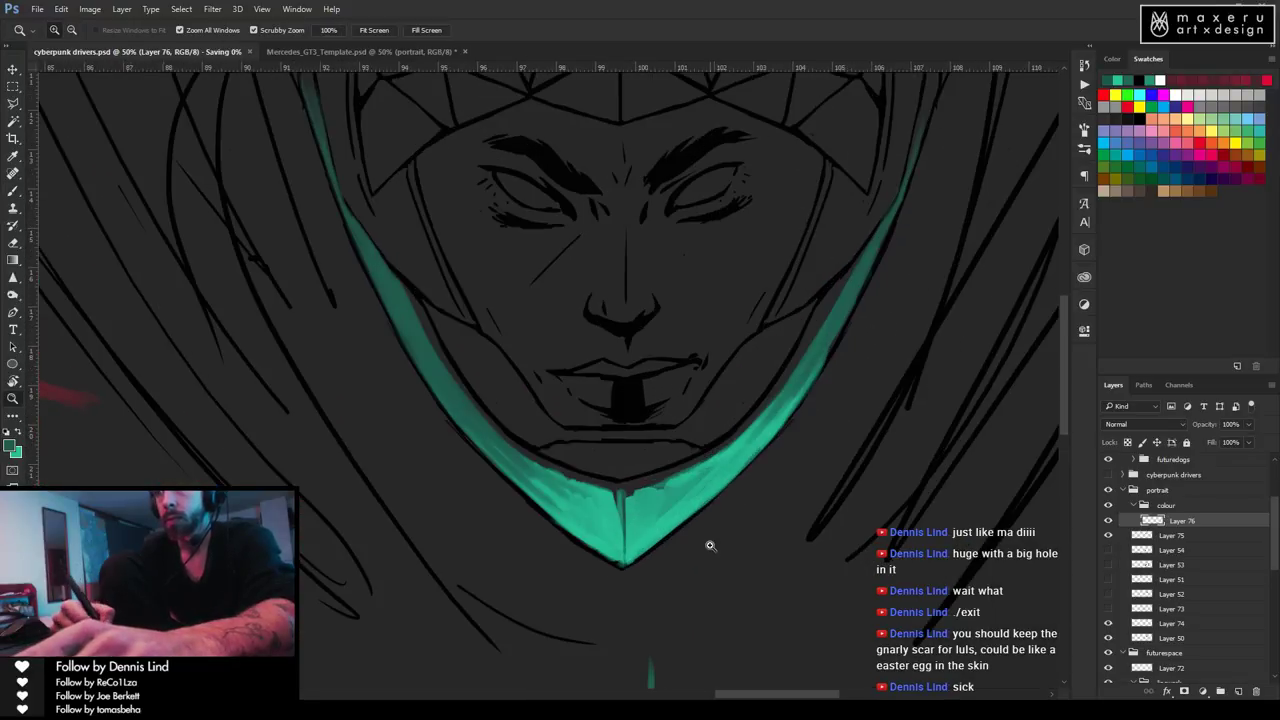
{"action": "key", "text": "i"}
{"action": "left_click", "coordinate": [581, 497], "text": "alt"}
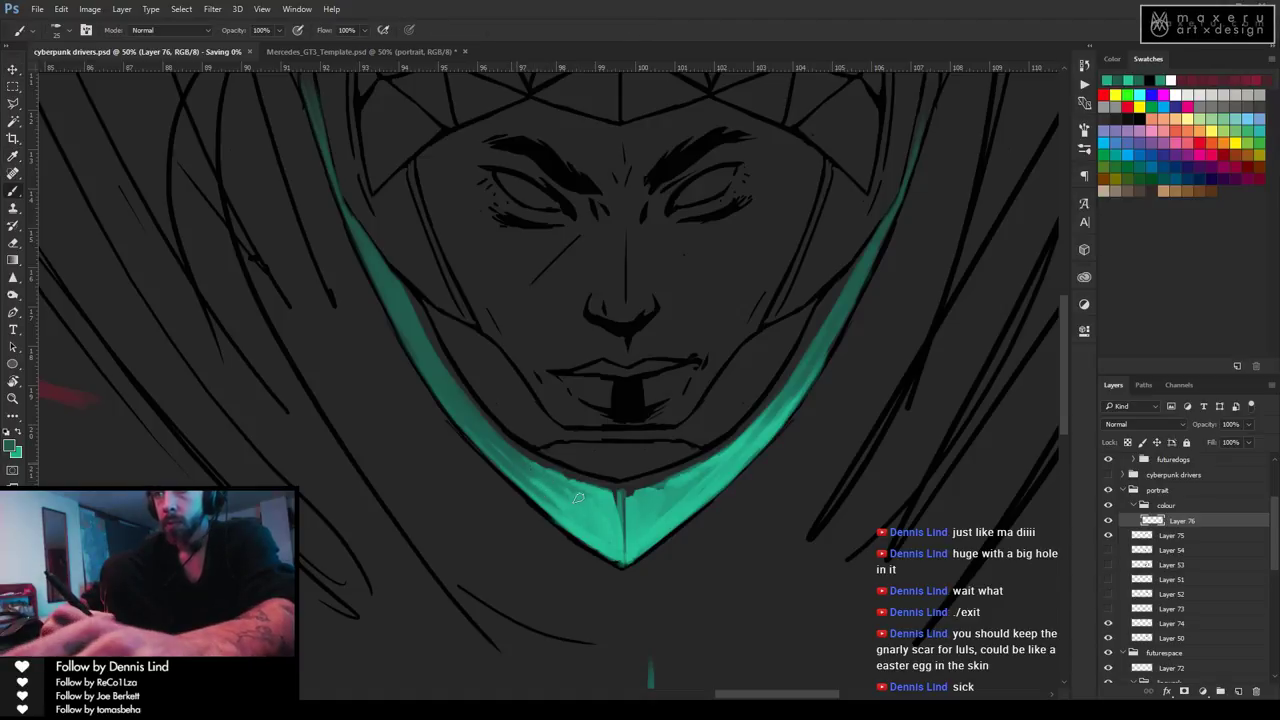
{"action": "left_click", "coordinate": [549, 479], "text": "alt"}
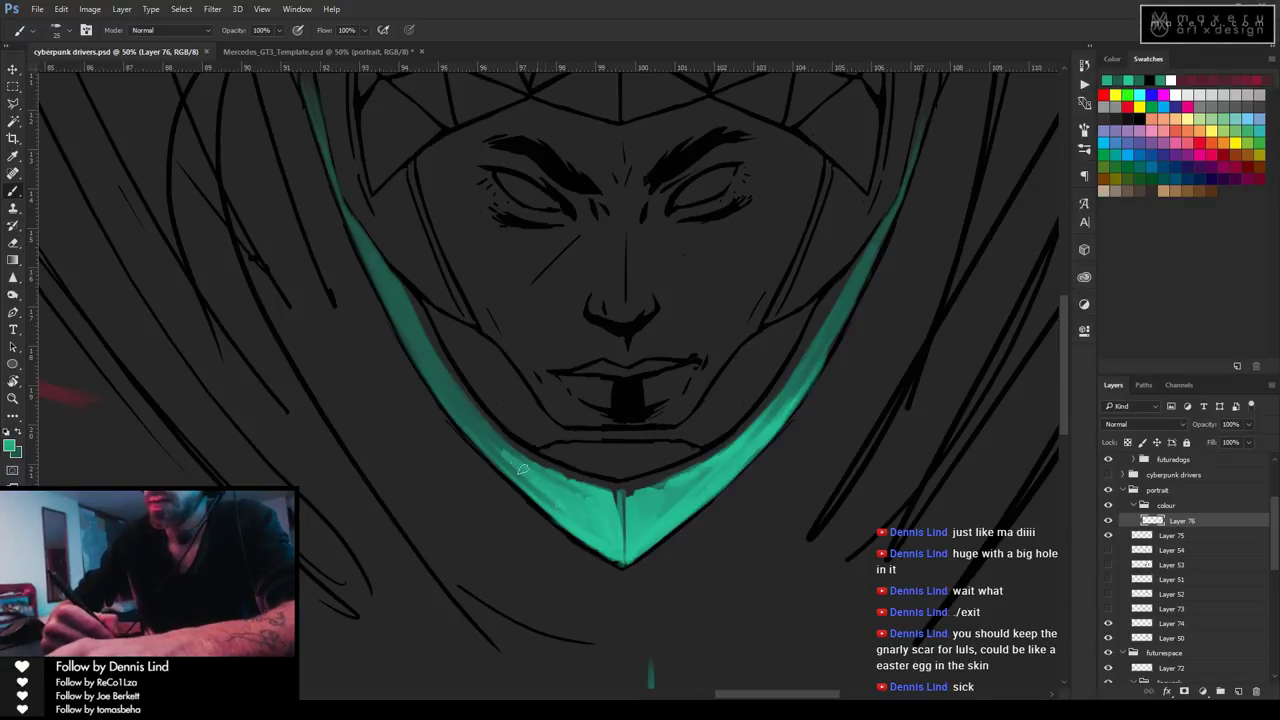
{"action": "left_click_drag", "start_coordinate": [528, 478], "coordinate": [536, 485]}
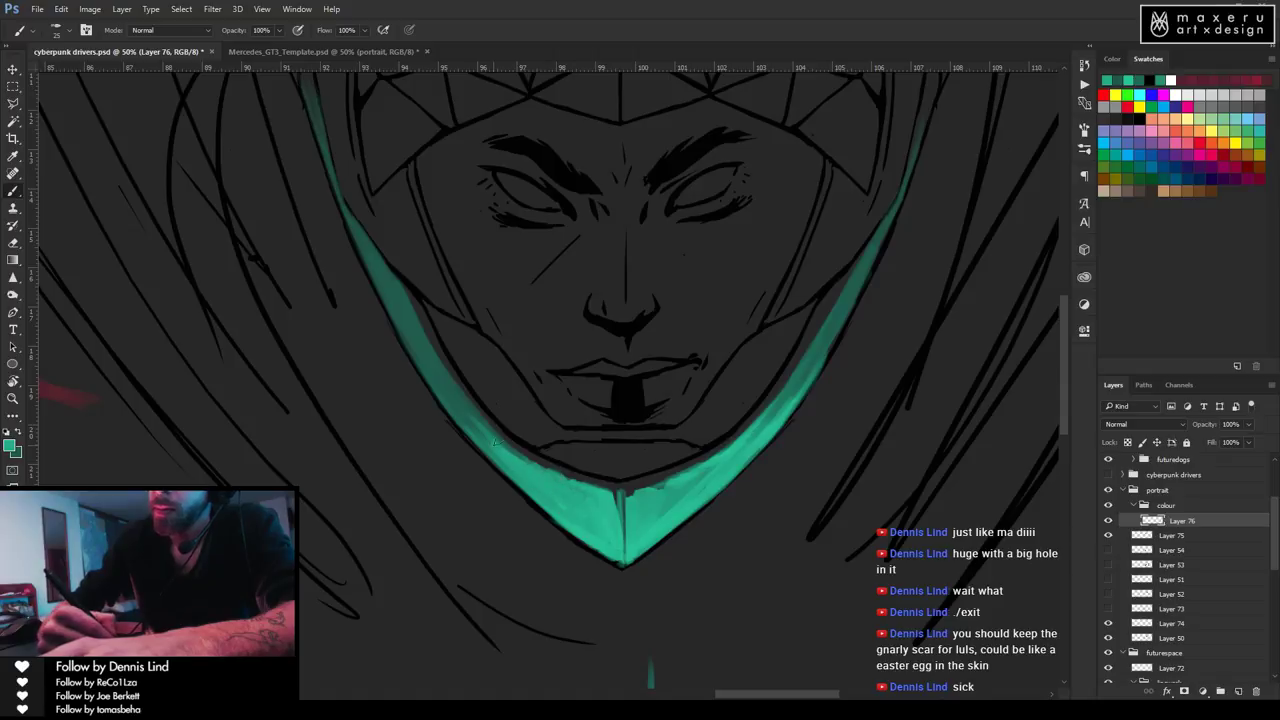
{"action": "key", "text": "e"}
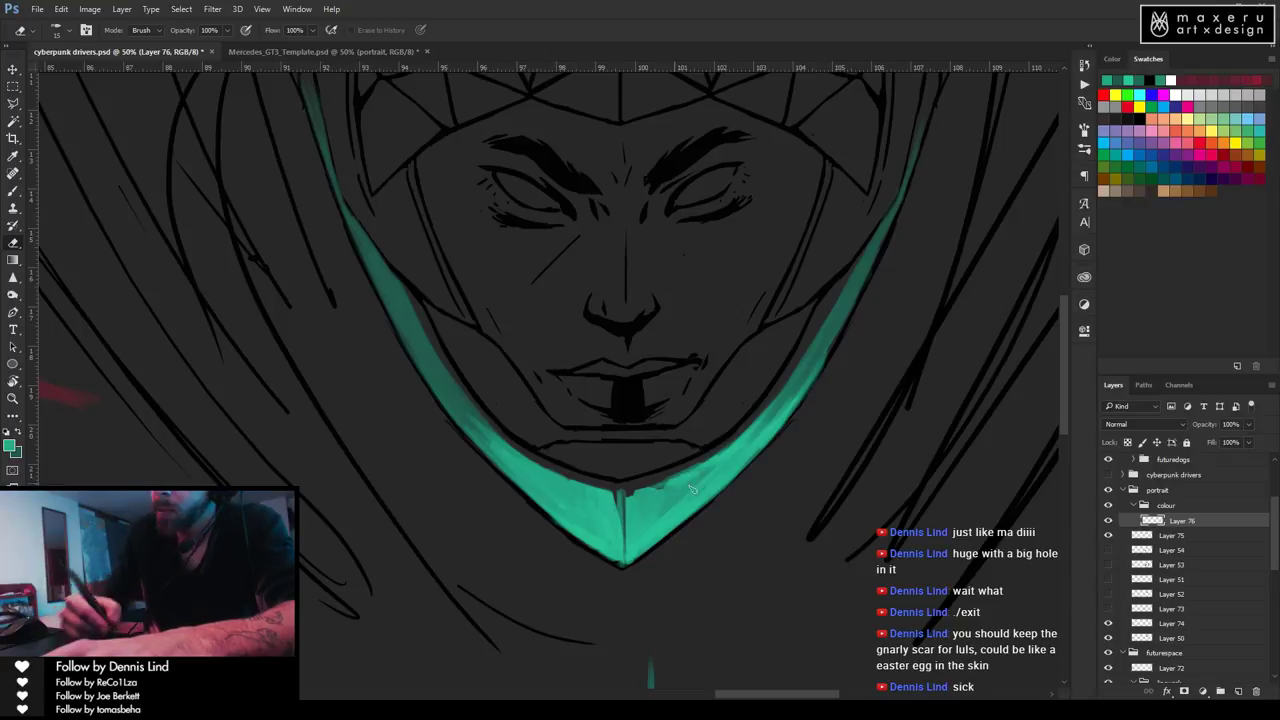
{"action": "key", "text": "b"}
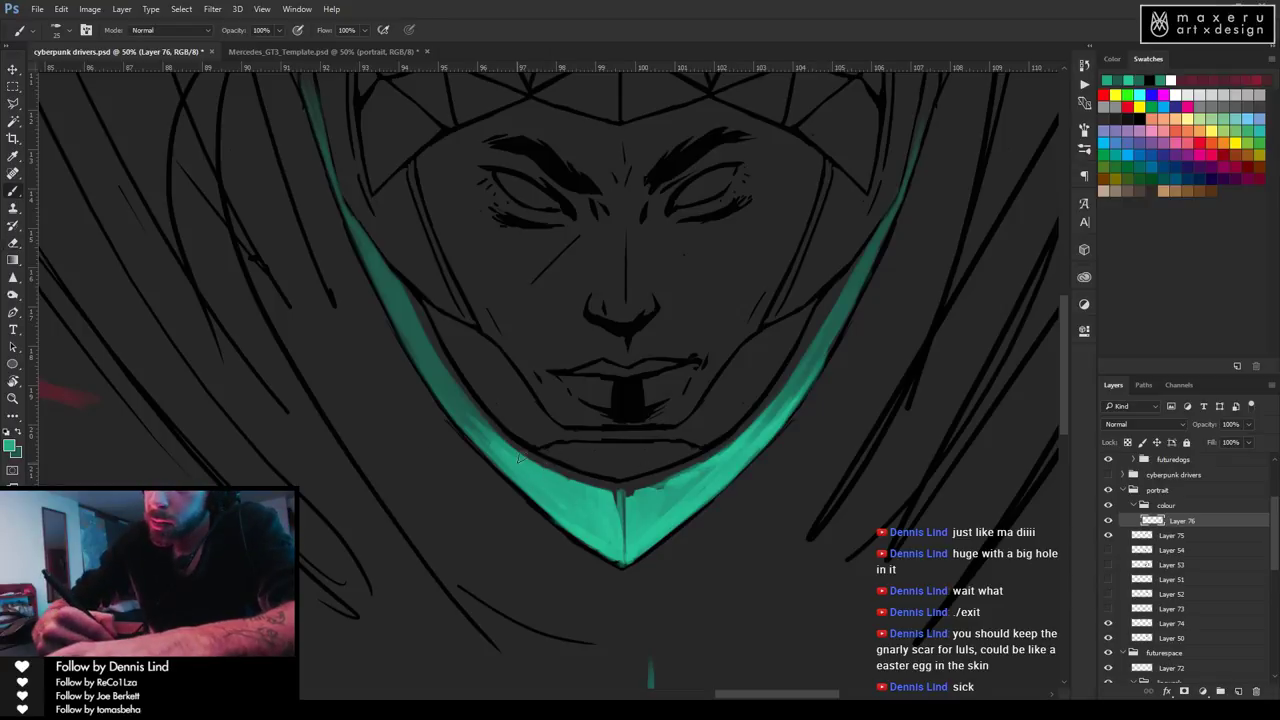
{"action": "mouse_move", "coordinate": [576, 481]}
{"action": "left_mouse_down"}
{"action": "mouse_move", "coordinate": [533, 457]}
{"action": "mouse_move", "coordinate": [562, 479]}
{"action": "left_mouse_up"}
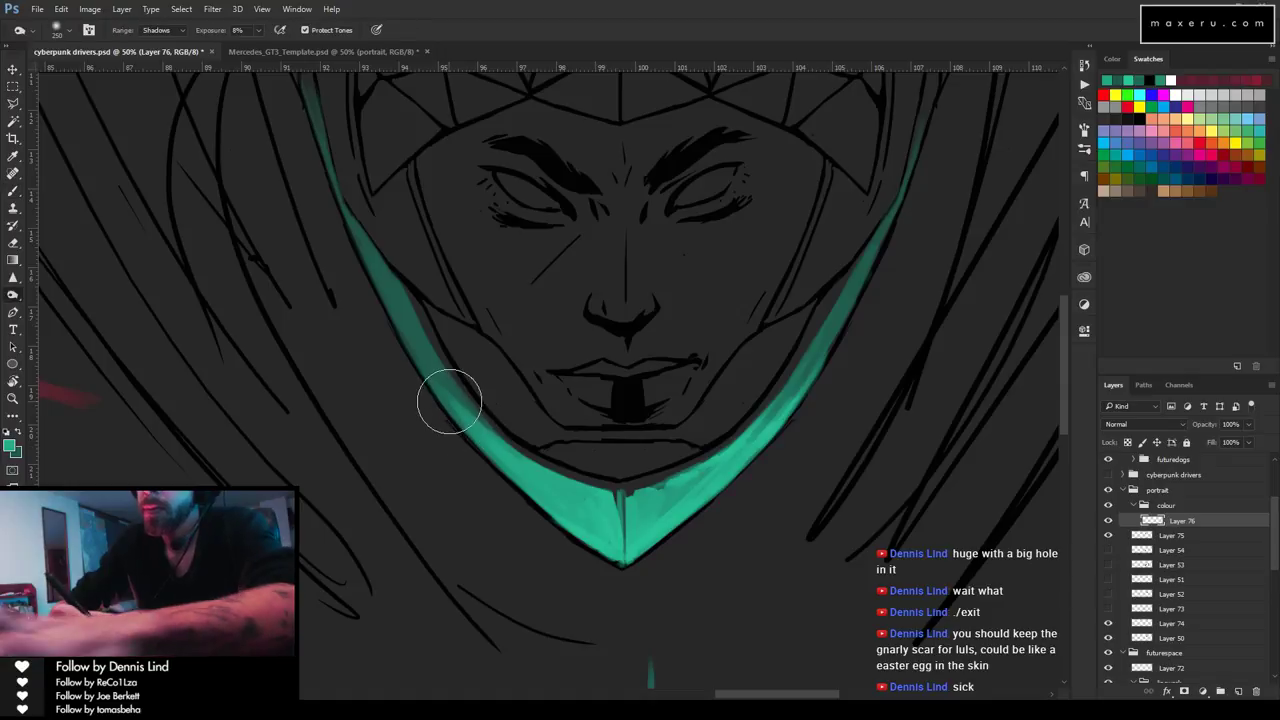
Blend darker green into both sides of the chin guard using a textured brush tip at size 50.
{"action": "key", "text": "i"}
{"action": "key", "text": "b"}
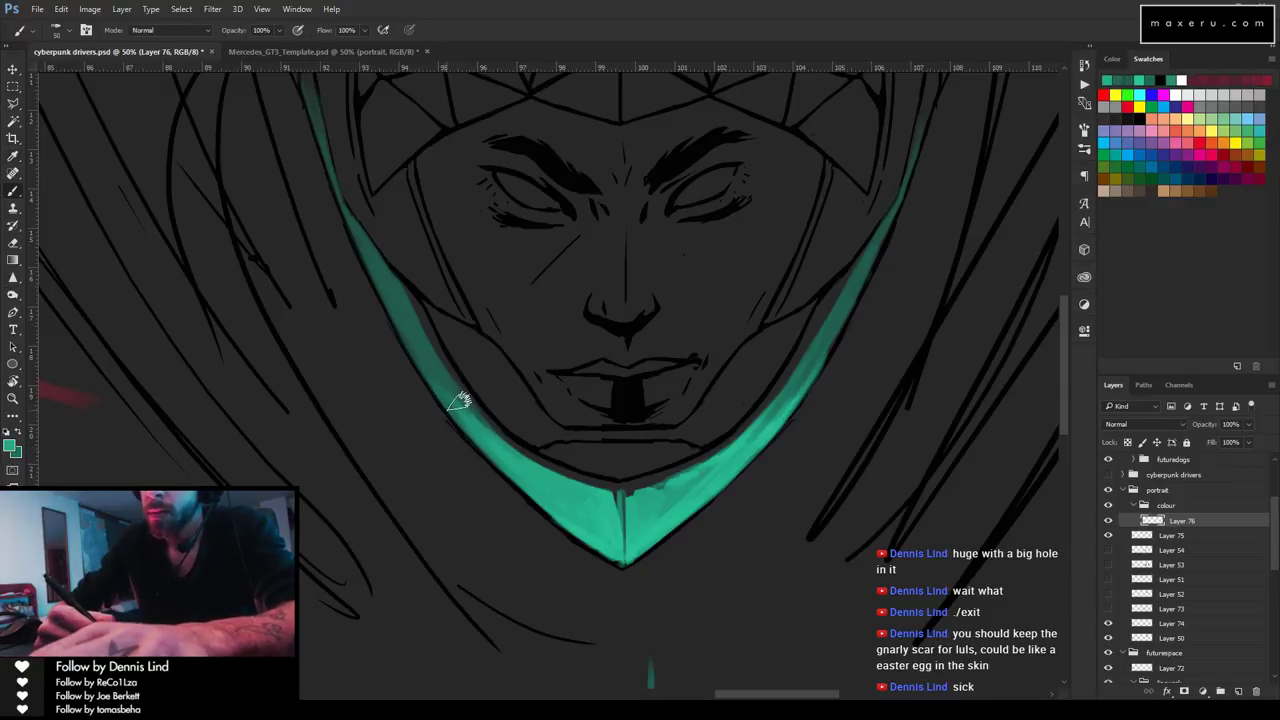
{"action": "mouse_move", "coordinate": [463, 406]}
{"action": "left_mouse_down"}
{"action": "mouse_move", "coordinate": [428, 364]}
{"action": "mouse_move", "coordinate": [478, 410]}
{"action": "left_mouse_up"}
{"action": "mouse_move", "coordinate": [471, 470]}
{"action": "left_mouse_down"}
{"action": "mouse_move", "coordinate": [457, 386]}
{"action": "mouse_move", "coordinate": [491, 429]}
{"action": "mouse_move", "coordinate": [449, 359]}
{"action": "mouse_move", "coordinate": [514, 449]}
{"action": "mouse_move", "coordinate": [396, 288]}
{"action": "mouse_move", "coordinate": [392, 316]}
{"action": "mouse_move", "coordinate": [394, 304]}
{"action": "mouse_move", "coordinate": [530, 472]}
{"action": "mouse_move", "coordinate": [465, 395]}
{"action": "mouse_move", "coordinate": [537, 466]}
{"action": "mouse_move", "coordinate": [528, 457]}
{"action": "left_mouse_up"}
{"action": "mouse_move", "coordinate": [766, 417]}
{"action": "left_mouse_down"}
{"action": "mouse_move", "coordinate": [822, 370]}
{"action": "mouse_move", "coordinate": [740, 457]}
{"action": "mouse_move", "coordinate": [703, 457]}
{"action": "mouse_move", "coordinate": [820, 357]}
{"action": "mouse_move", "coordinate": [780, 428]}
{"action": "mouse_move", "coordinate": [854, 294]}
{"action": "mouse_move", "coordinate": [797, 420]}
{"action": "mouse_move", "coordinate": [772, 427]}
{"action": "mouse_move", "coordinate": [797, 409]}
{"action": "mouse_move", "coordinate": [640, 543]}
{"action": "left_mouse_up"}
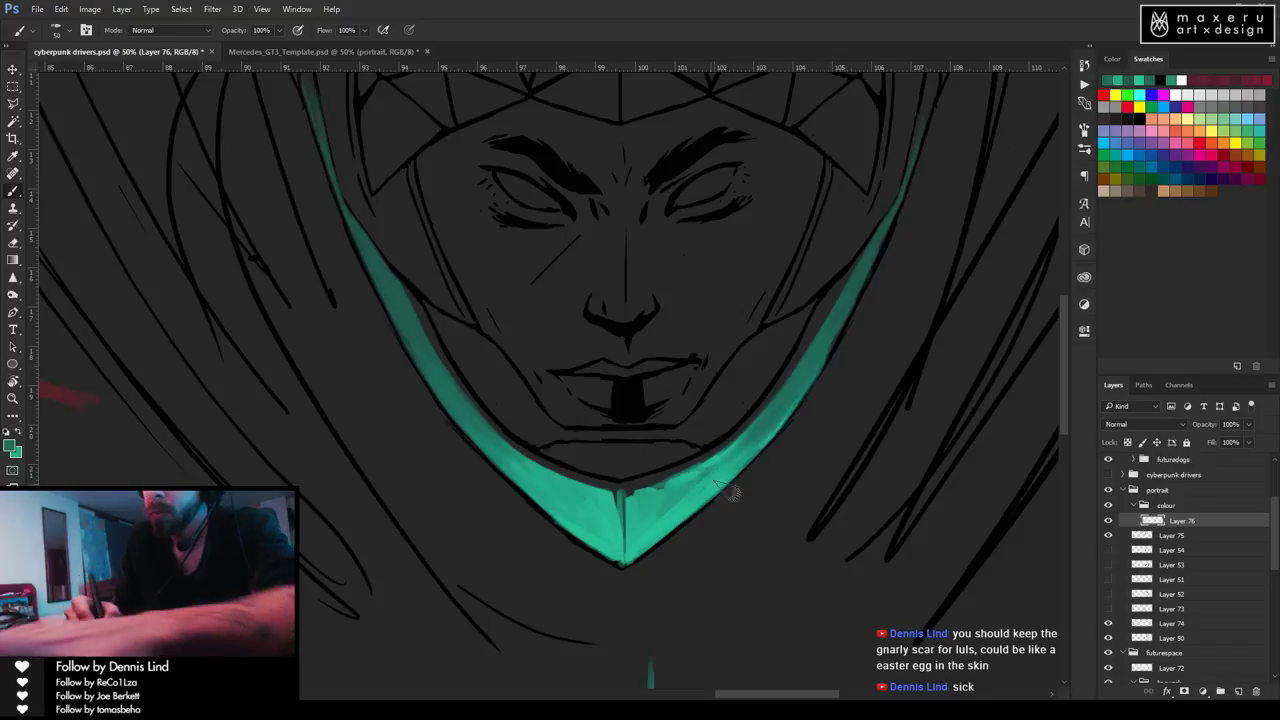
Blend sampled mid and bright greens over the dark patches on the chin guard's right half and soften its centre seam.
{"action": "key", "text": "i"}
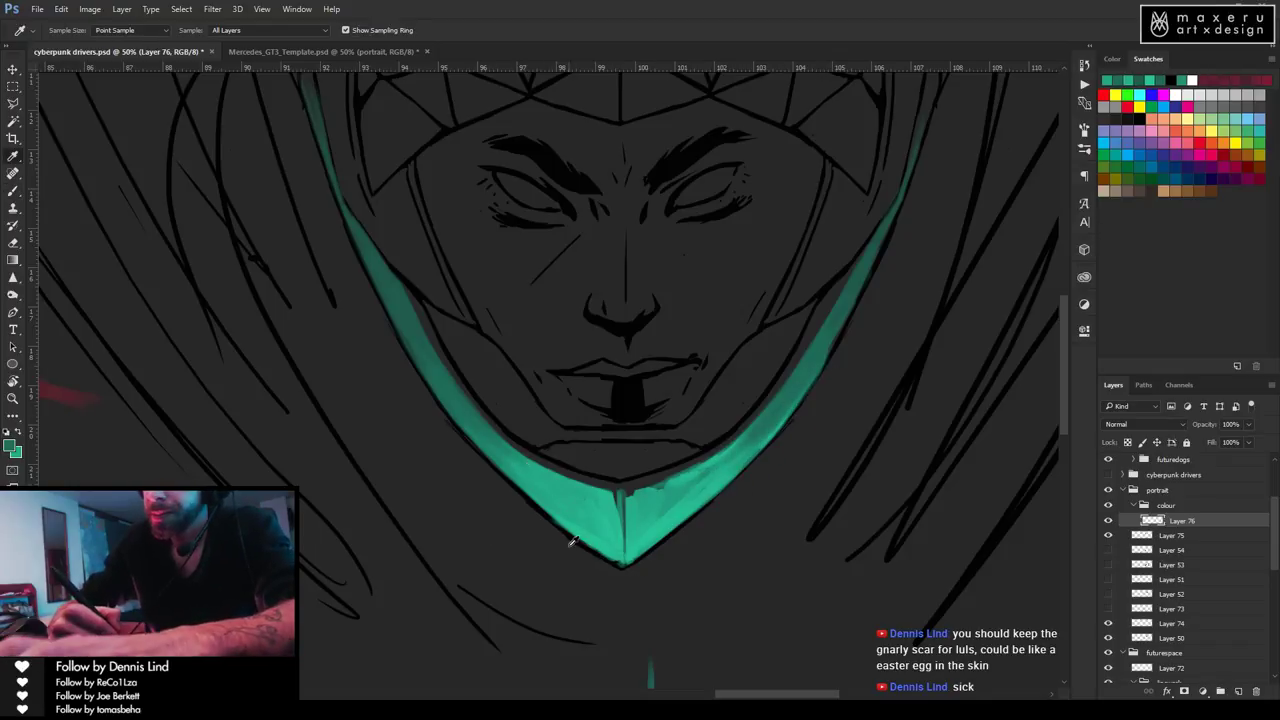
{"action": "left_click", "coordinate": [518, 460]}
{"action": "key", "text": "b"}
{"action": "mouse_move", "coordinate": [745, 472]}
{"action": "left_mouse_down"}
{"action": "mouse_move", "coordinate": [666, 528]}
{"action": "mouse_move", "coordinate": [725, 478]}
{"action": "left_mouse_up"}
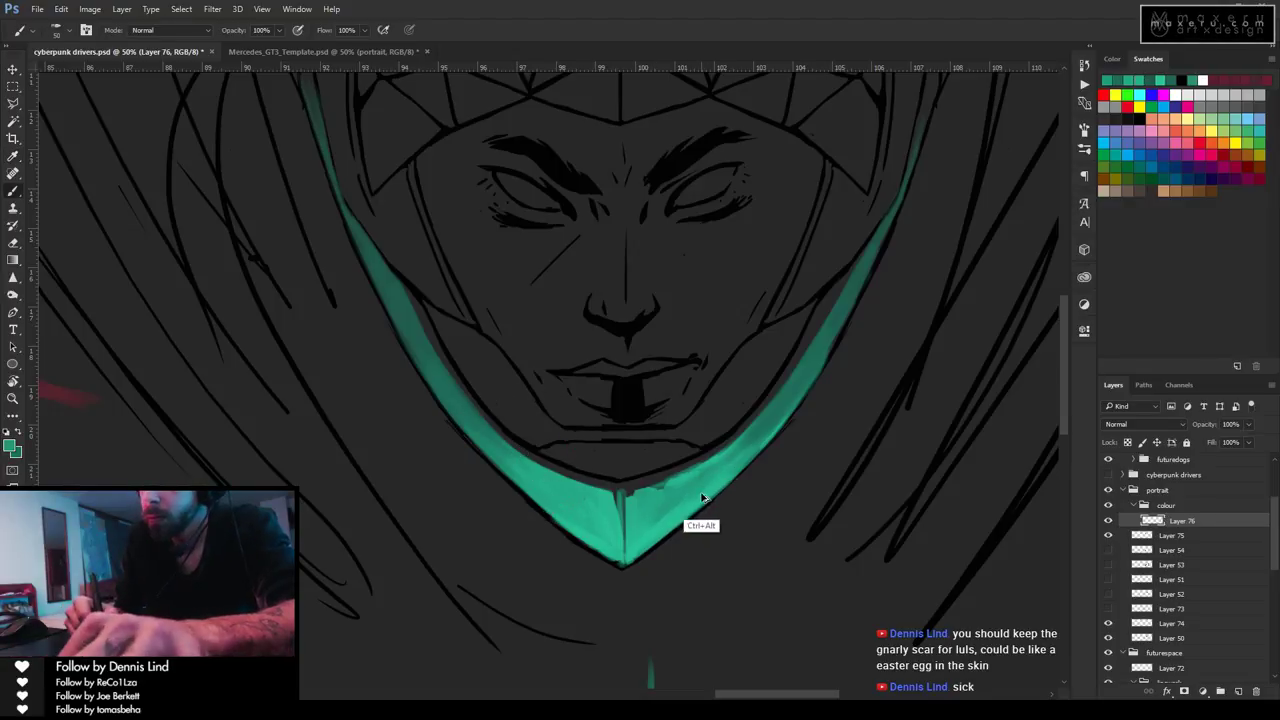
{"action": "key", "text": "i"}
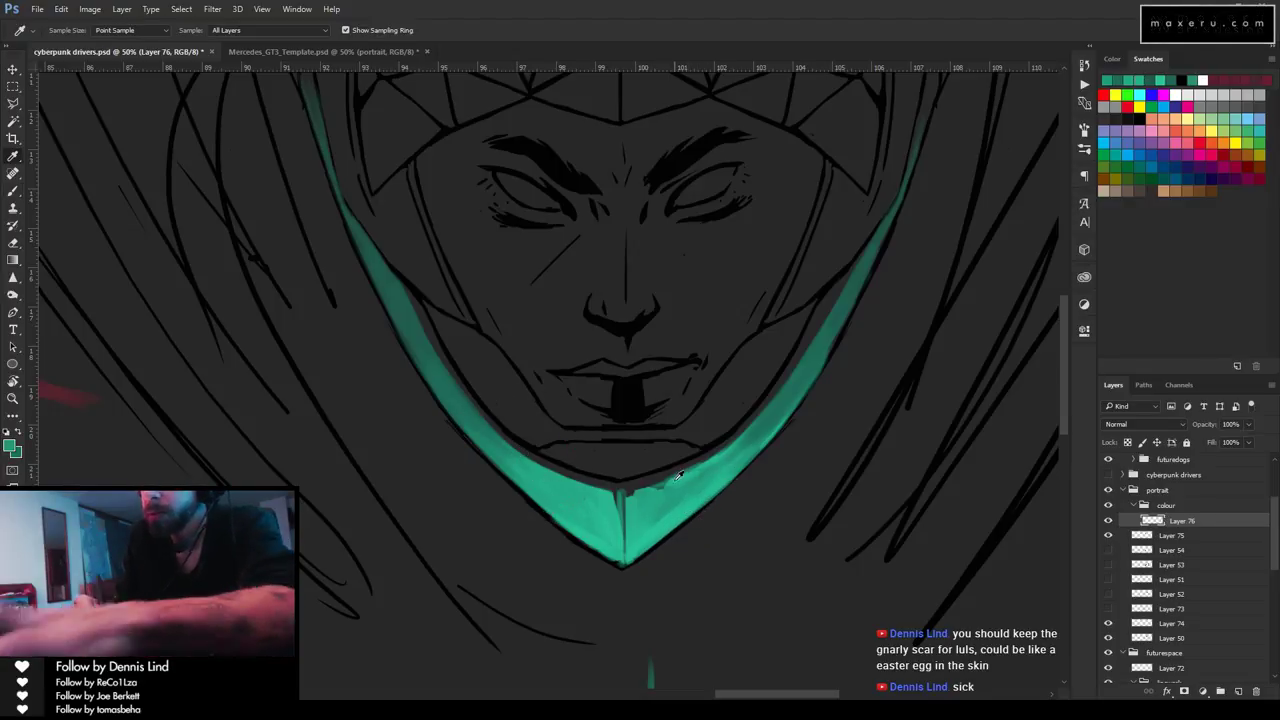
{"action": "left_click", "coordinate": [643, 524]}
{"action": "key", "text": "b"}
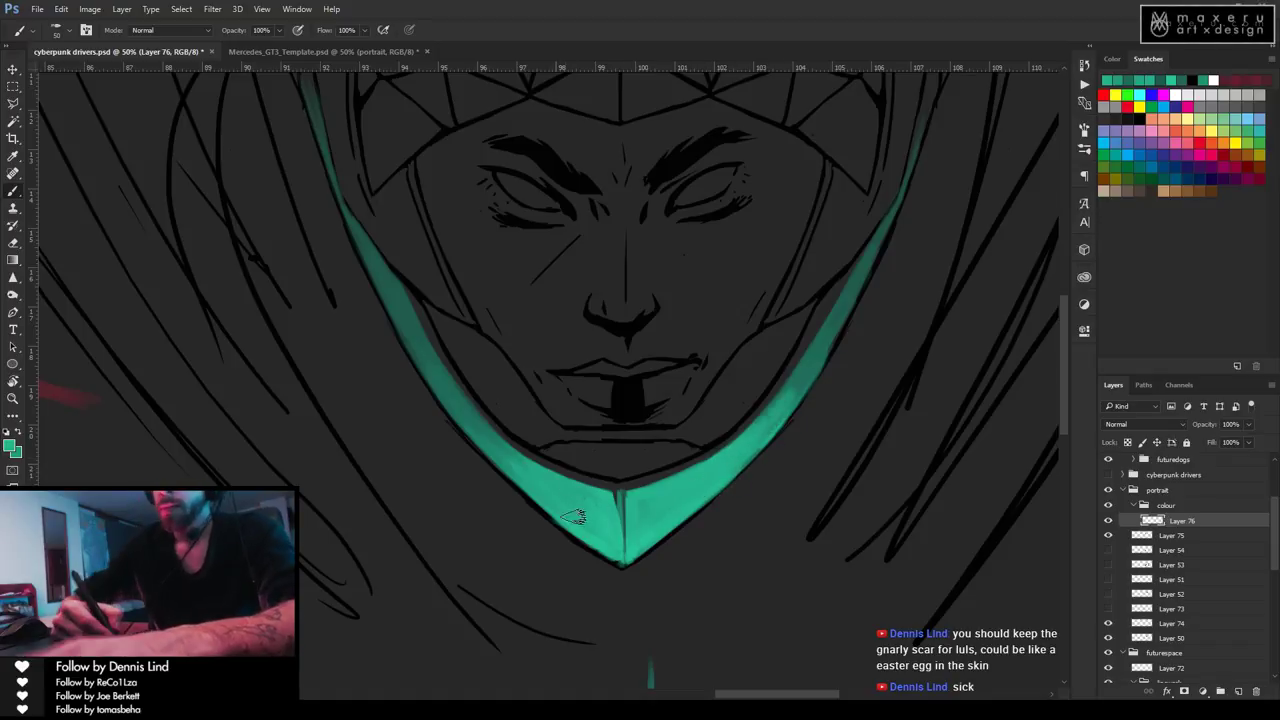
{"action": "key", "text": "i"}
{"action": "key", "text": "b"}
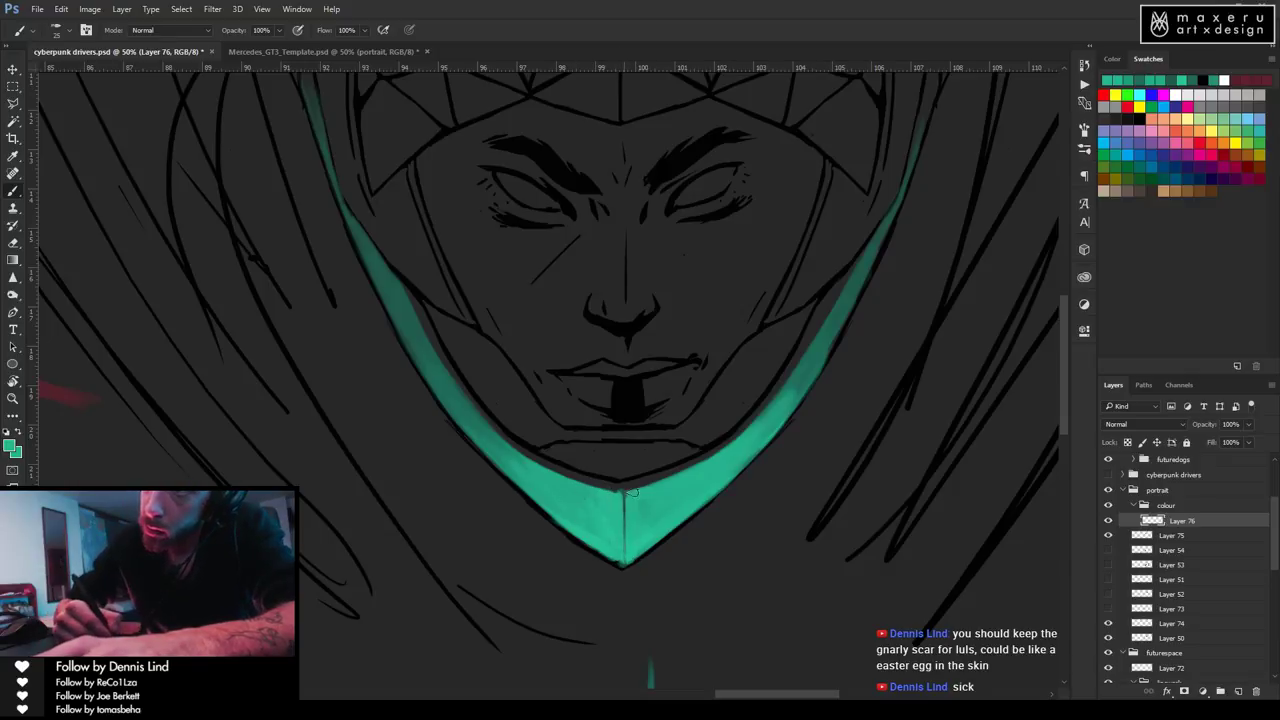
Paint darker green into the inner jaw panel on the helmet's left side and the narrow chin strip below the mouth.
{"action": "key", "text": "z"}
{"action": "left_click", "coordinate": [651, 549], "text": "alt"}
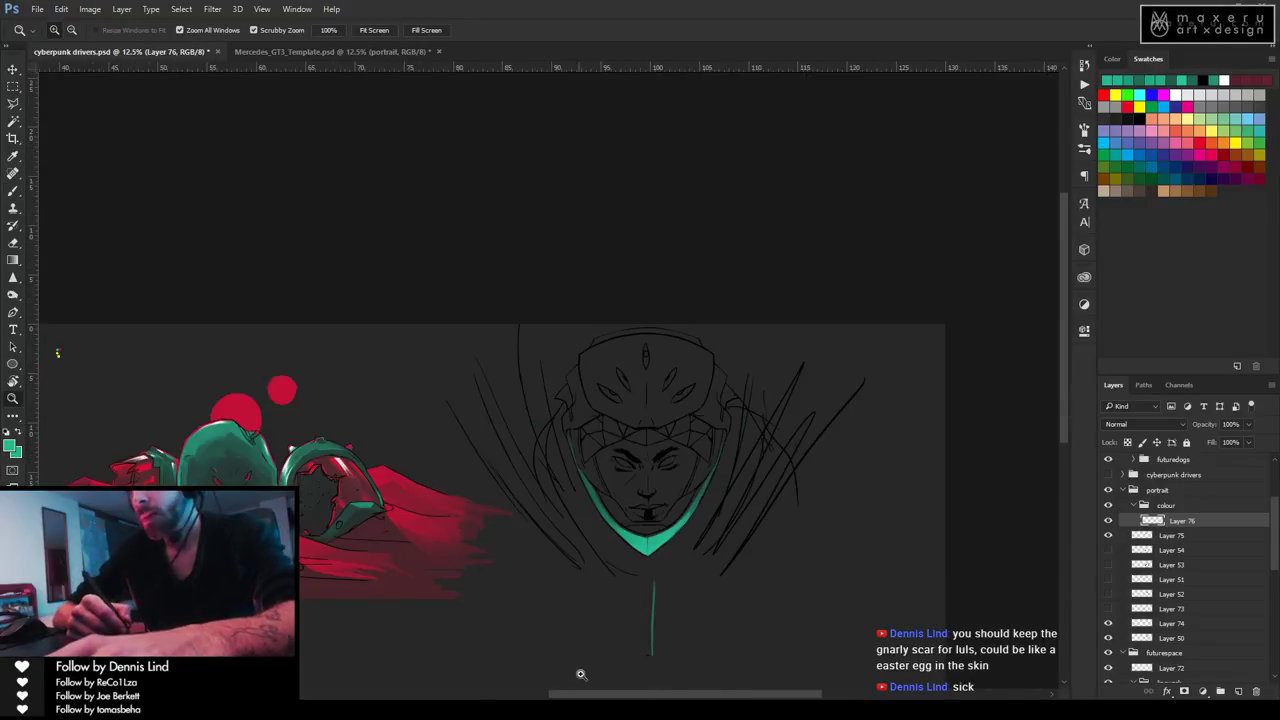
{"action": "left_click_drag", "start_coordinate": [677, 520], "coordinate": [706, 495]}
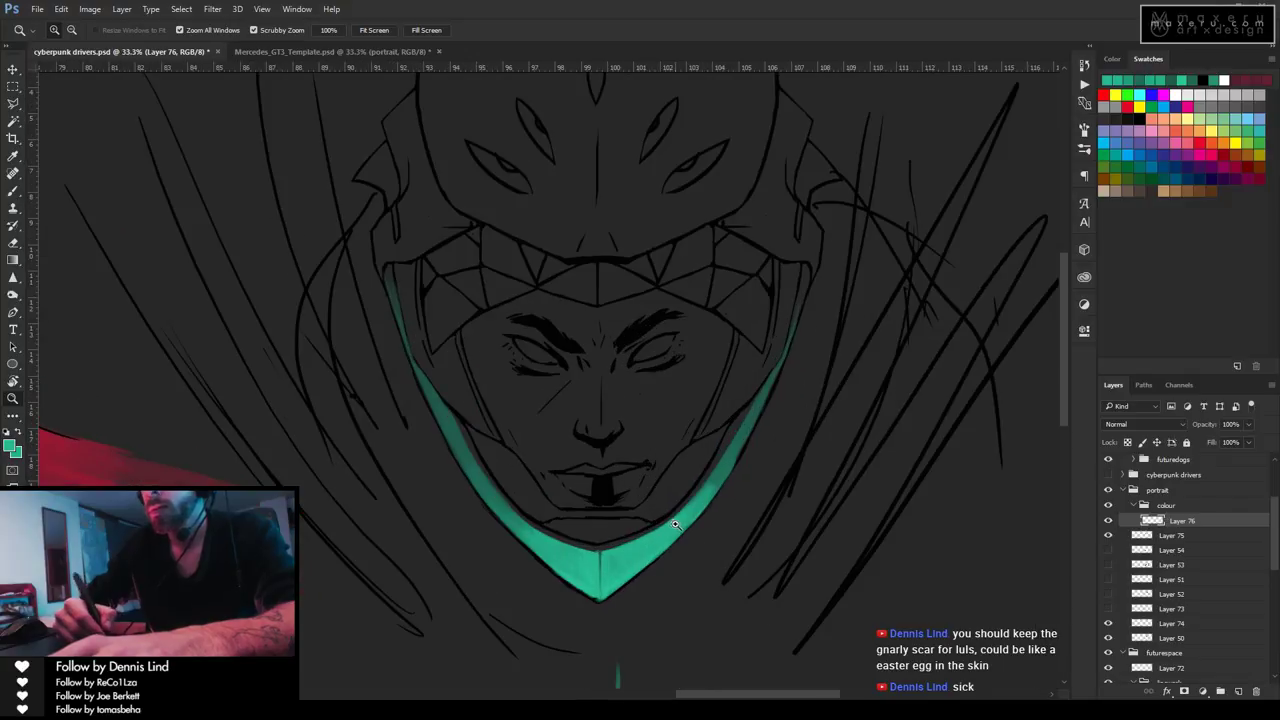
{"action": "key", "text": "b"}
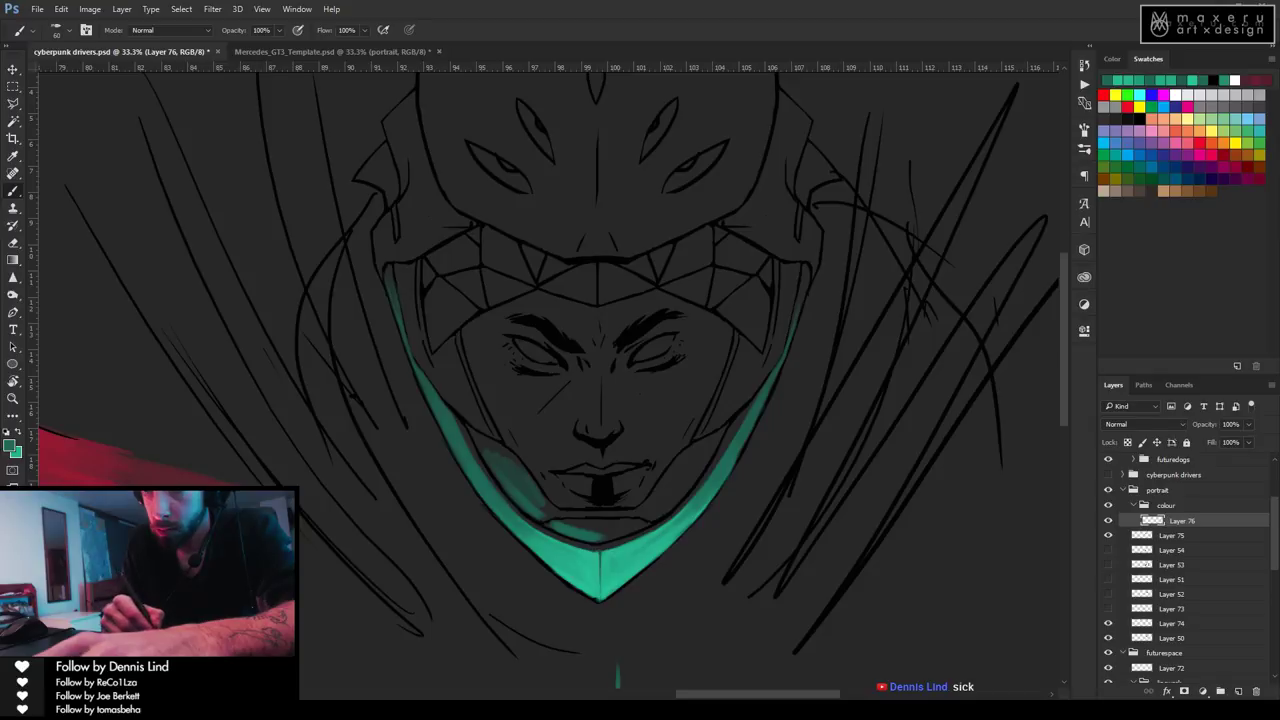
{"action": "mouse_move", "coordinate": [595, 541]}
{"action": "left_mouse_down"}
{"action": "mouse_move", "coordinate": [639, 522]}
{"action": "mouse_move", "coordinate": [600, 533]}
{"action": "mouse_move", "coordinate": [637, 521]}
{"action": "mouse_move", "coordinate": [553, 523]}
{"action": "mouse_move", "coordinate": [621, 516]}
{"action": "left_mouse_up"}
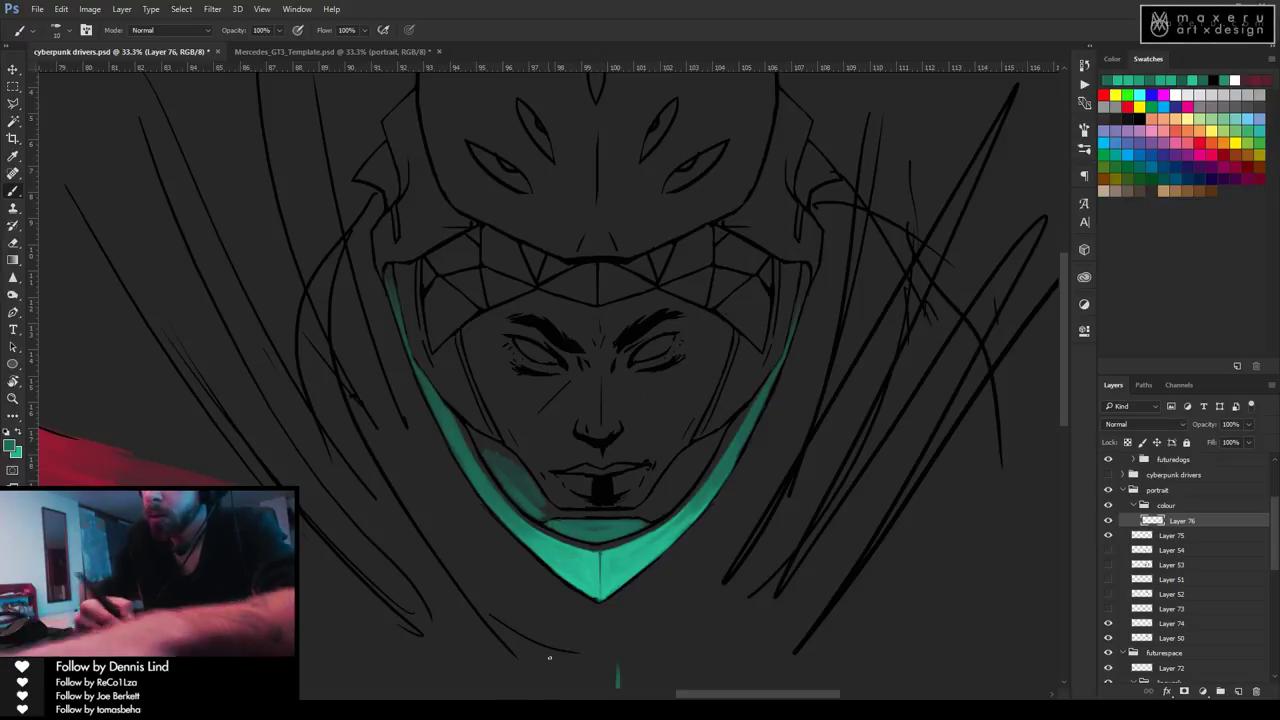
Sample the jaw panel's dark green, fill the inner jaw panels on both sides and blend their shading toward the chin.
{"action": "key", "text": "bracketright"}
{"action": "key", "text": "bracketright"}
{"action": "key", "text": "i"}
{"action": "left_click", "coordinate": [513, 466]}
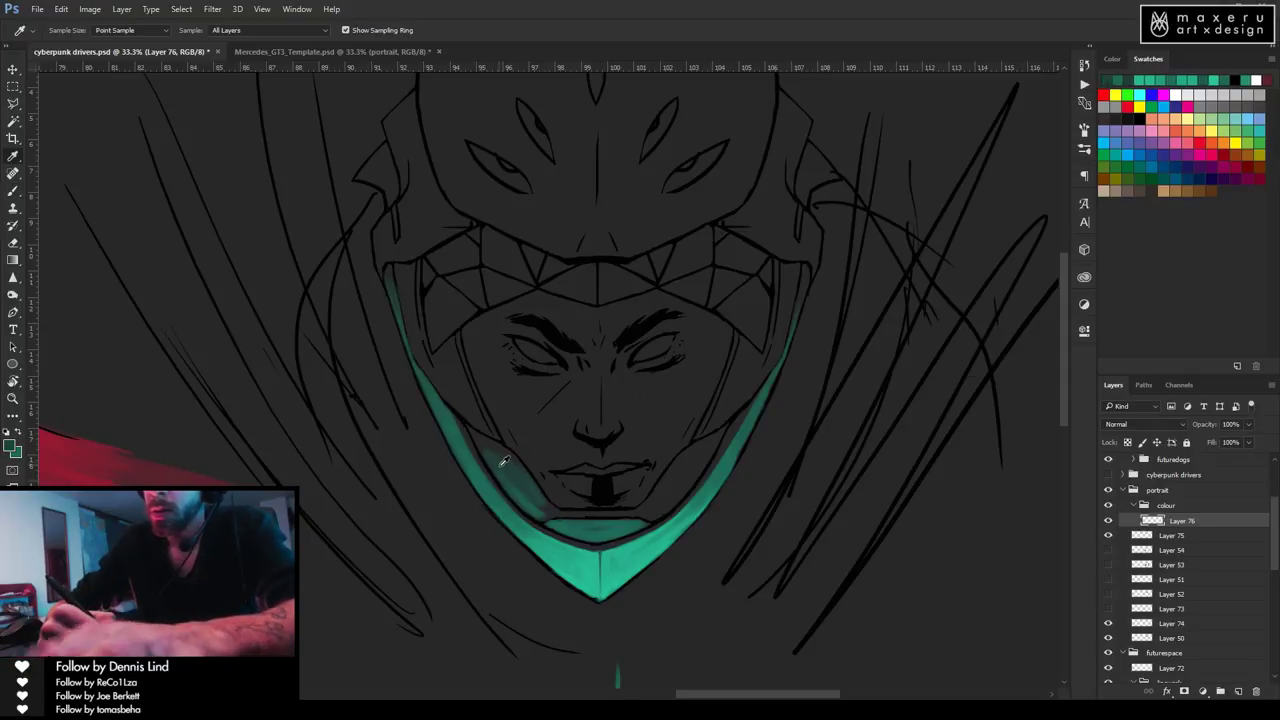
{"action": "key", "text": "b"}
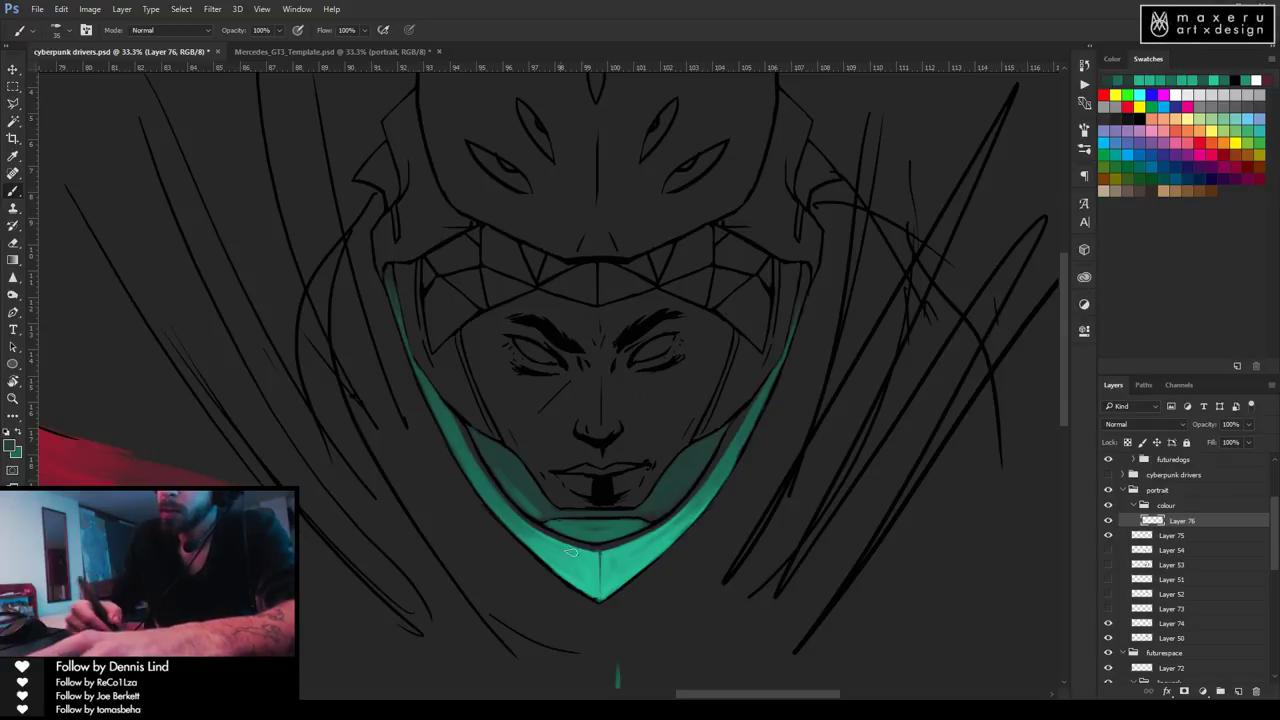
{"action": "left_click", "coordinate": [535, 509], "text": "alt"}
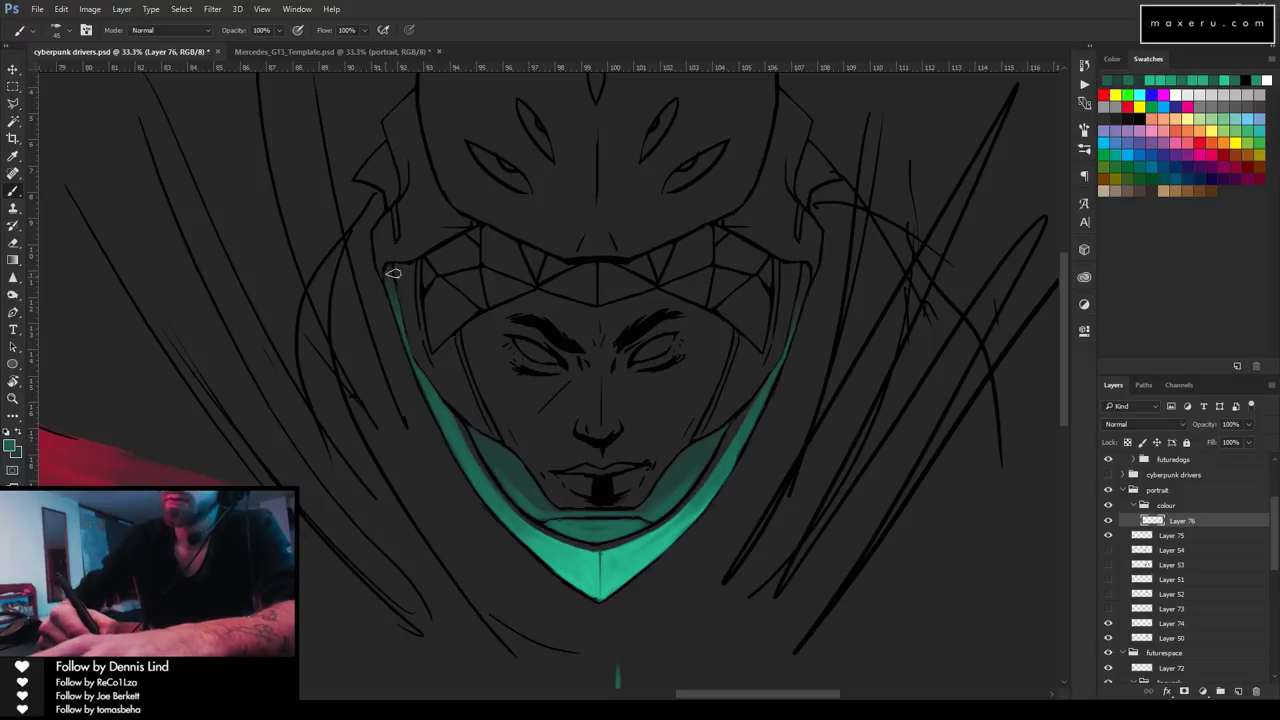
Examine the coloured chin guard and jaw panels within the whole helmet drawing.
{"action": "key", "text": "z"}
{"action": "left_click", "coordinate": [757, 423], "text": "alt"}
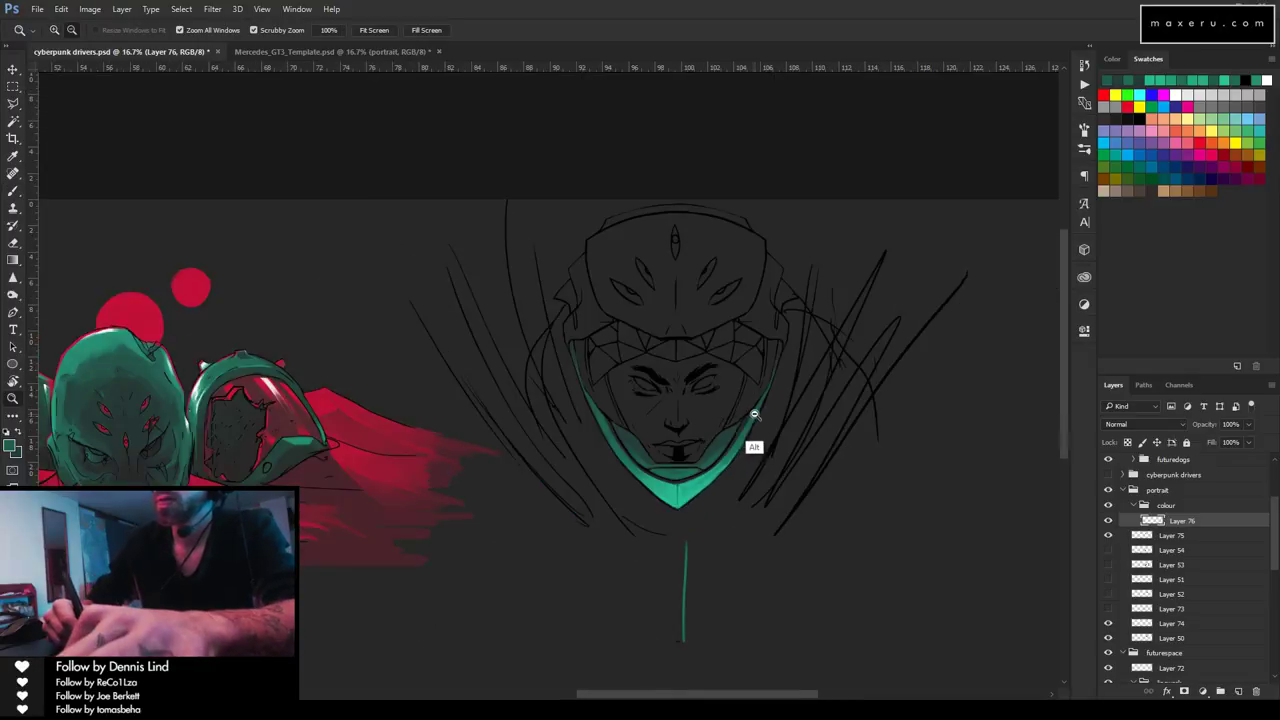
{"action": "left_click", "coordinate": [751, 443], "text": "alt"}
{"action": "left_click", "coordinate": [746, 505], "text": "alt"}
{"action": "left_click", "coordinate": [808, 357]}
{"action": "mouse_move", "coordinate": [763, 386]}
{"action": "left_mouse_down"}
{"action": "mouse_move", "coordinate": [846, 423]}
{"action": "mouse_move", "coordinate": [621, 321]}
{"action": "left_mouse_up"}
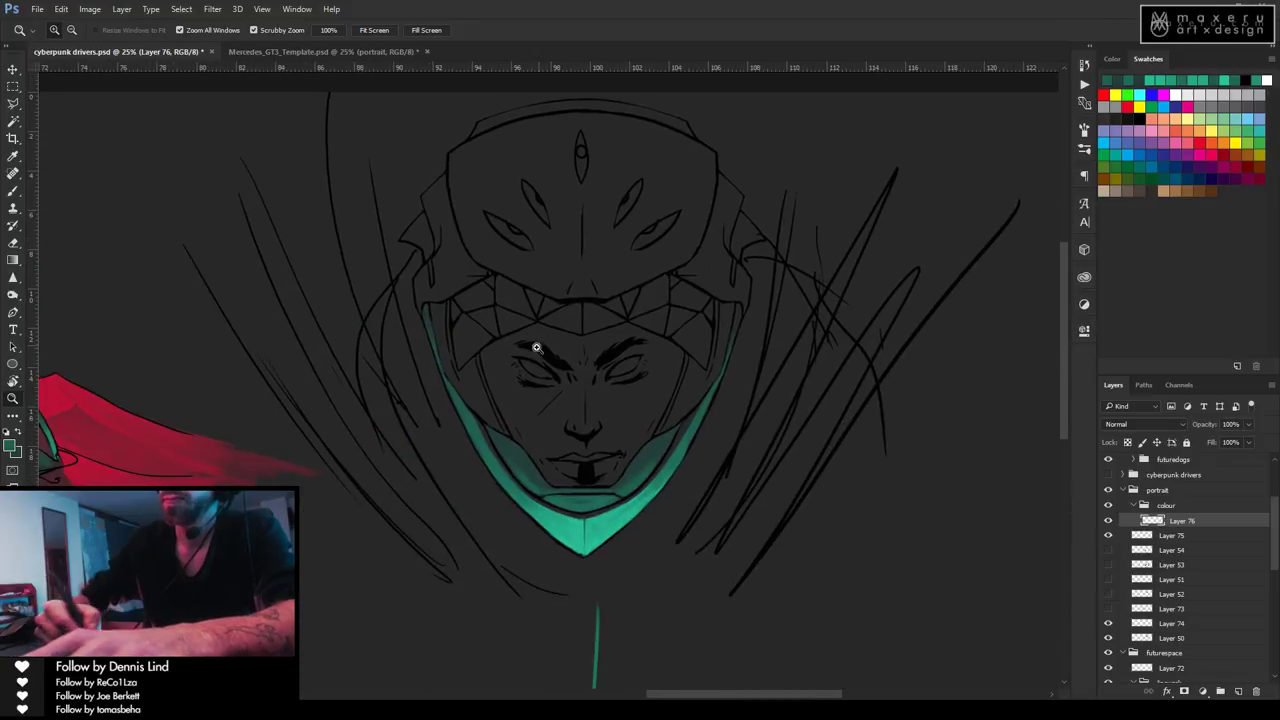
{"action": "left_click", "coordinate": [571, 414]}
{"action": "left_click_drag", "start_coordinate": [466, 309], "coordinate": [459, 376]}
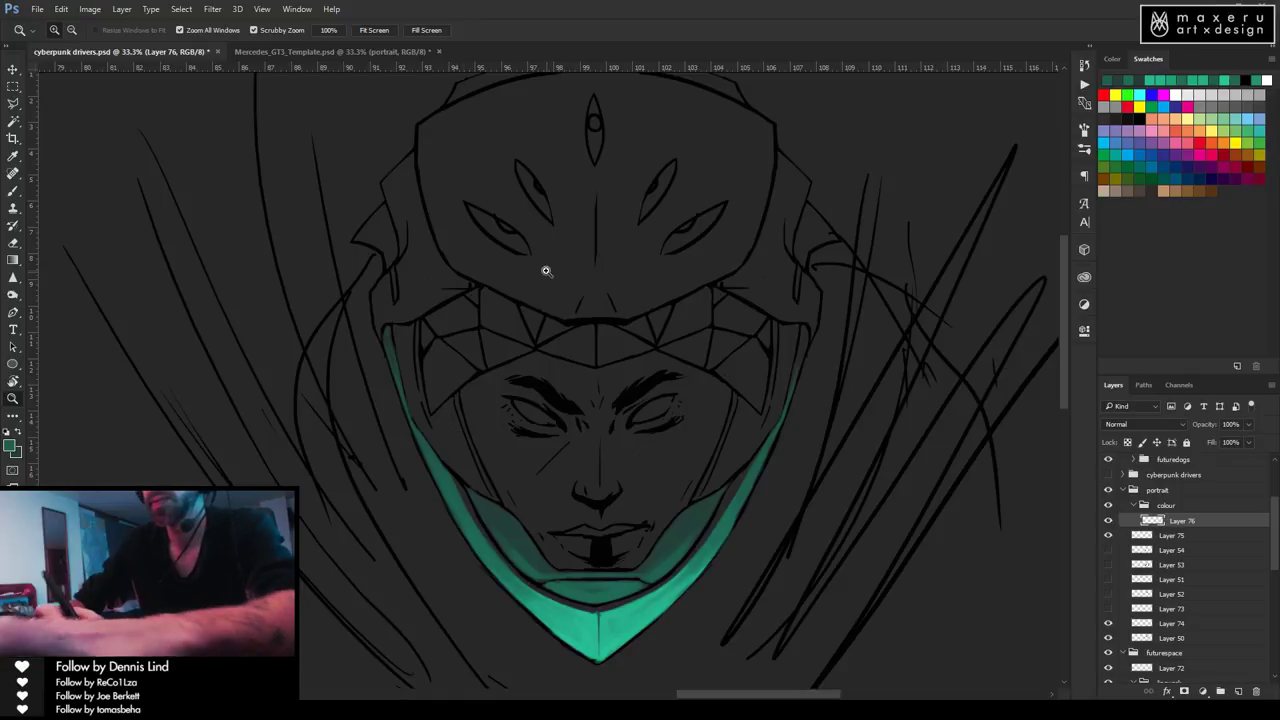
Add a layer below the portrait's line-art layers, place it in a new group named "colour under" and make it the active layer.
{"action": "key", "text": "b"}
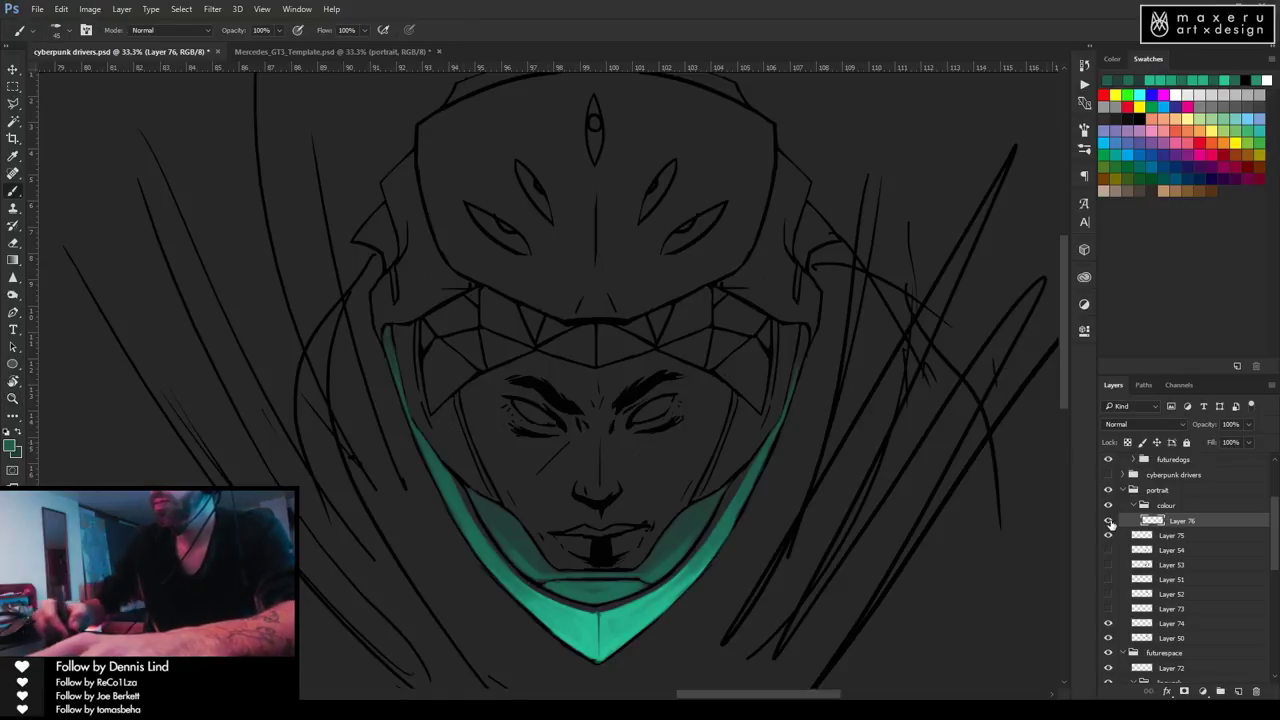
{"action": "left_click", "coordinate": [1239, 691]}
{"action": "left_click_drag", "start_coordinate": [1190, 527], "coordinate": [1185, 665]}
{"action": "left_click", "coordinate": [1218, 689]}
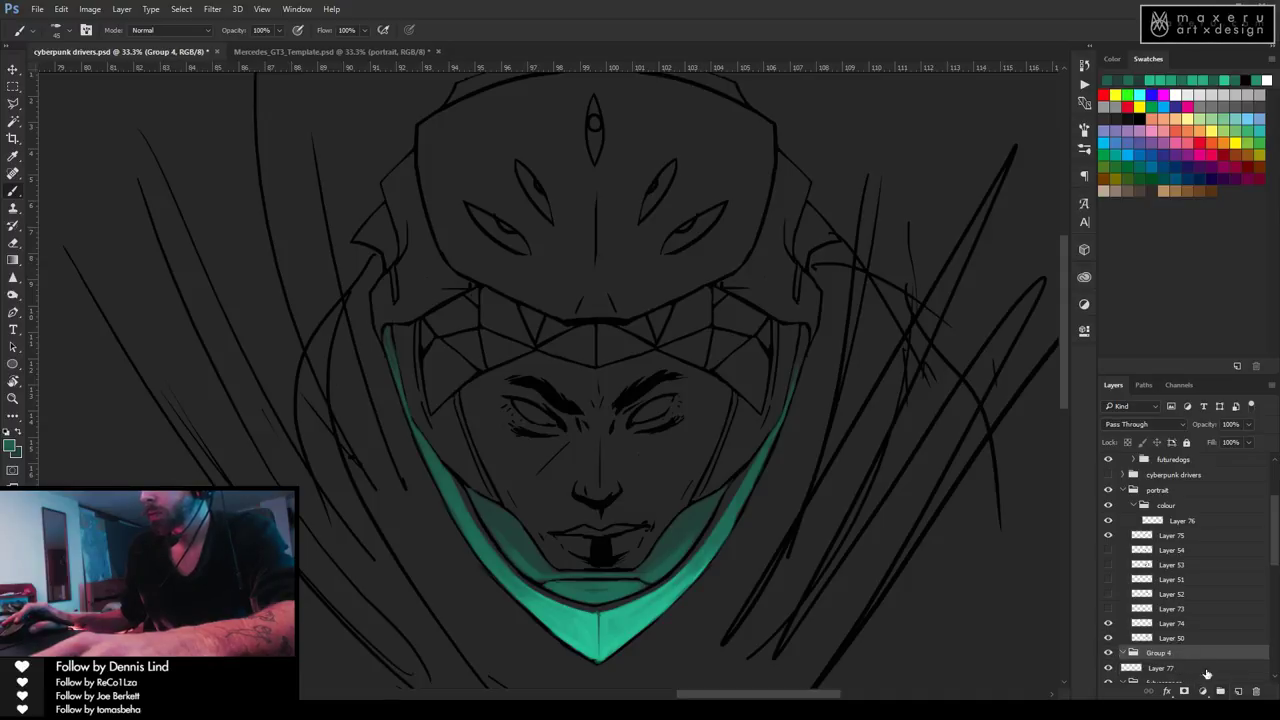
{"action": "double_click", "coordinate": [1160, 653]}
{"action": "type", "text": "colour"}
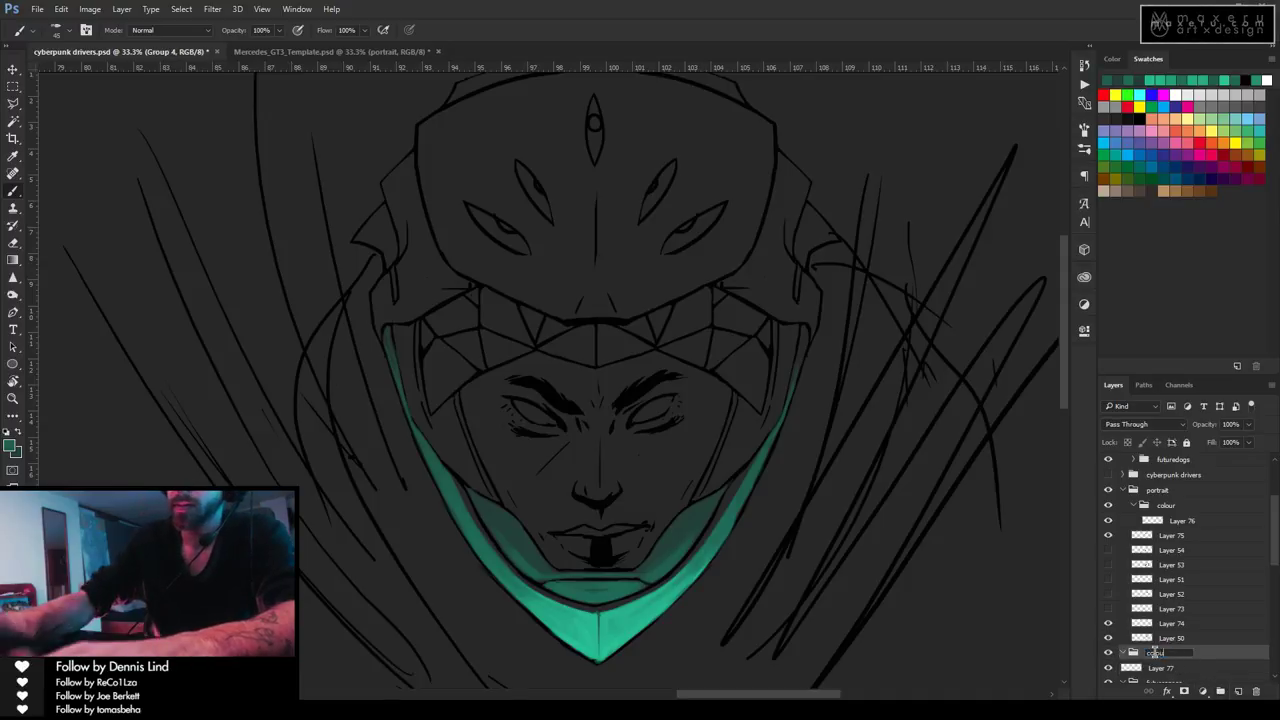
{"action": "key", "text": "Return"}
{"action": "left_click", "coordinate": [1182, 662]}
{"action": "left_click", "coordinate": [1178, 654]}
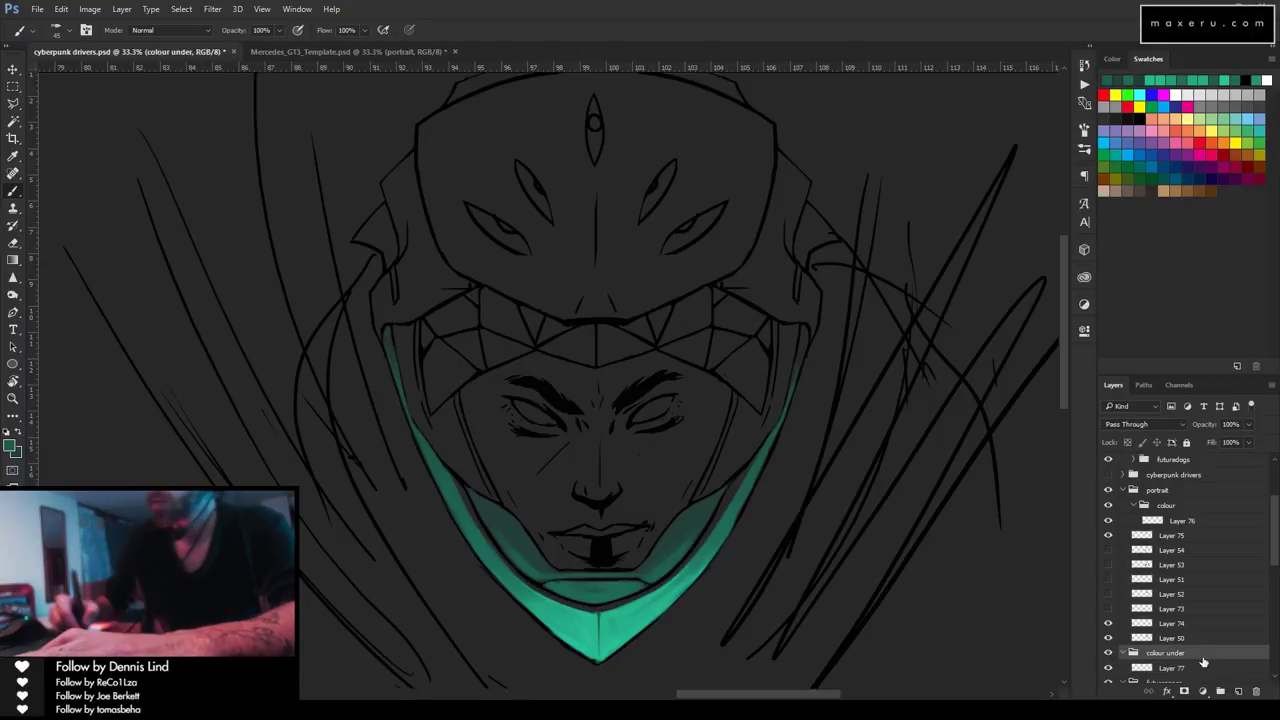
{"action": "key", "text": "alt+bracketleft"}
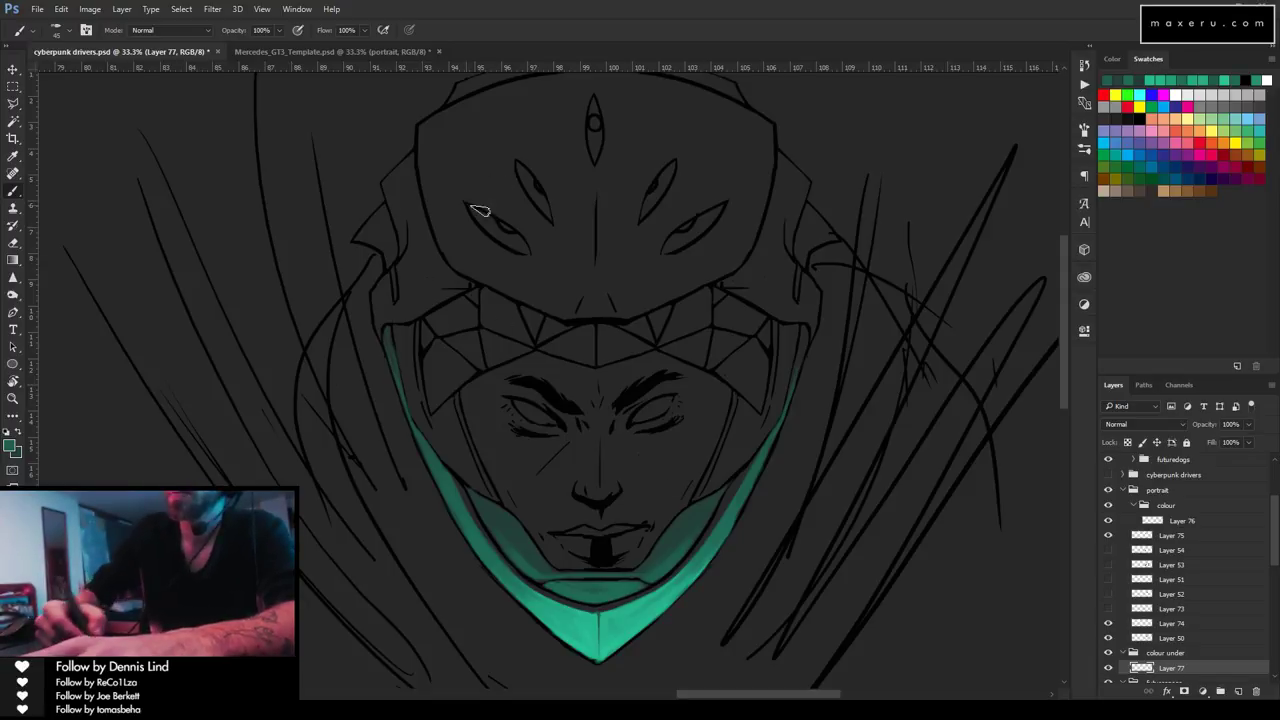
Paint flat dark green under the line art on the helmet's left side panel, its pointed horn and the adjoining shell edge.
{"action": "mouse_move", "coordinate": [438, 228]}
{"action": "left_mouse_down"}
{"action": "mouse_move", "coordinate": [475, 155]}
{"action": "mouse_move", "coordinate": [437, 182]}
{"action": "mouse_move", "coordinate": [450, 148]}
{"action": "mouse_move", "coordinate": [393, 195]}
{"action": "mouse_move", "coordinate": [424, 151]}
{"action": "mouse_move", "coordinate": [365, 198]}
{"action": "mouse_move", "coordinate": [373, 236]}
{"action": "mouse_move", "coordinate": [400, 210]}
{"action": "mouse_move", "coordinate": [406, 226]}
{"action": "mouse_move", "coordinate": [392, 191]}
{"action": "mouse_move", "coordinate": [404, 234]}
{"action": "mouse_move", "coordinate": [400, 189]}
{"action": "mouse_move", "coordinate": [424, 243]}
{"action": "mouse_move", "coordinate": [422, 202]}
{"action": "mouse_move", "coordinate": [423, 277]}
{"action": "left_mouse_up"}
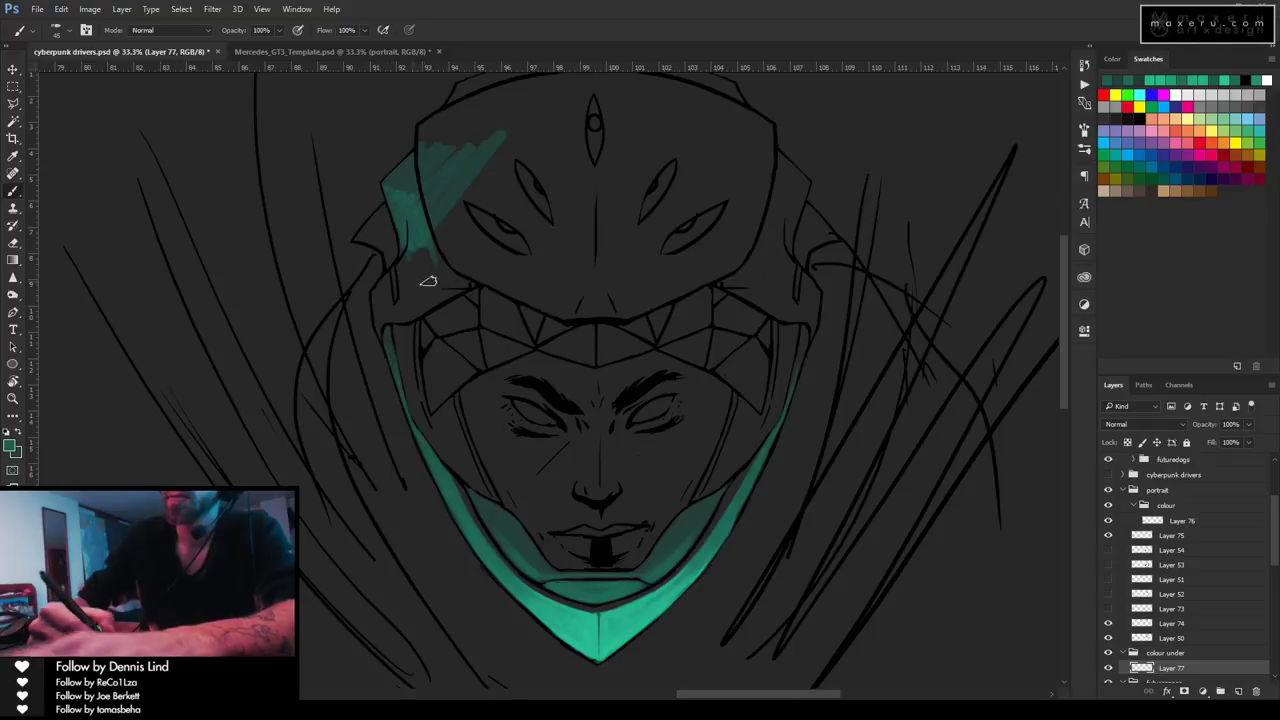
{"action": "left_click", "coordinate": [449, 176], "text": "alt"}
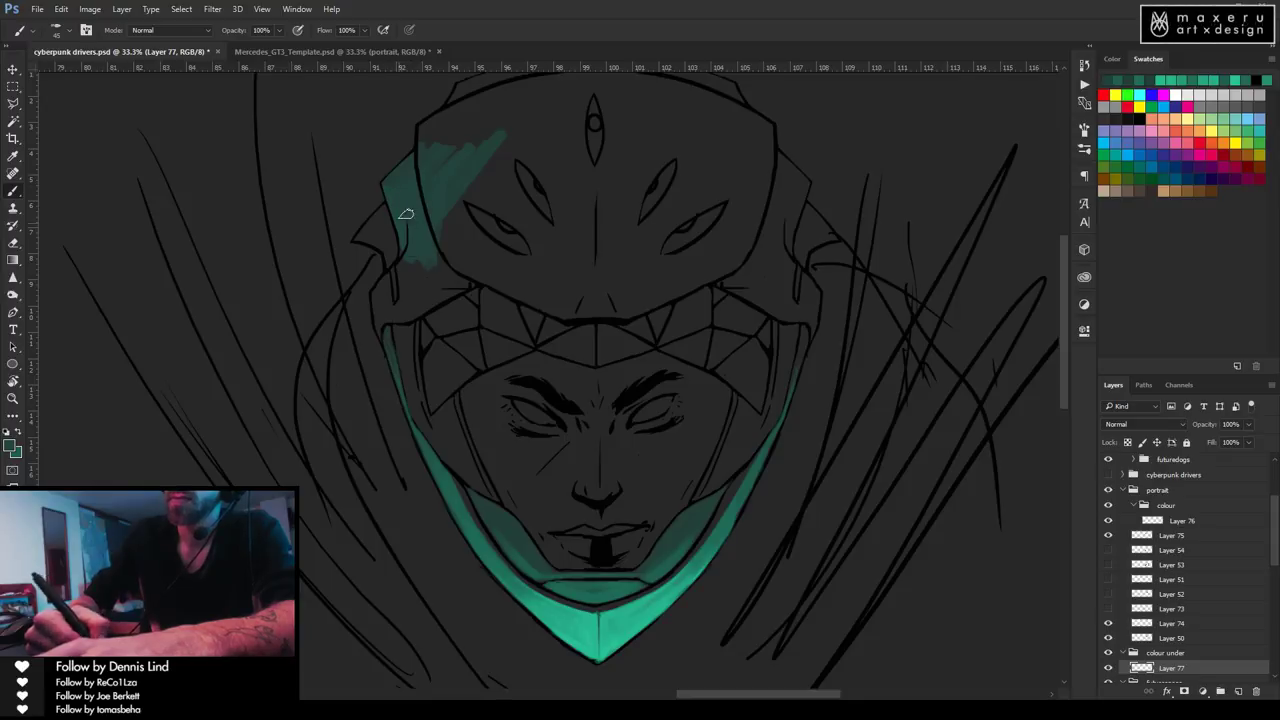
{"action": "left_click_drag", "start_coordinate": [366, 234], "coordinate": [402, 201]}
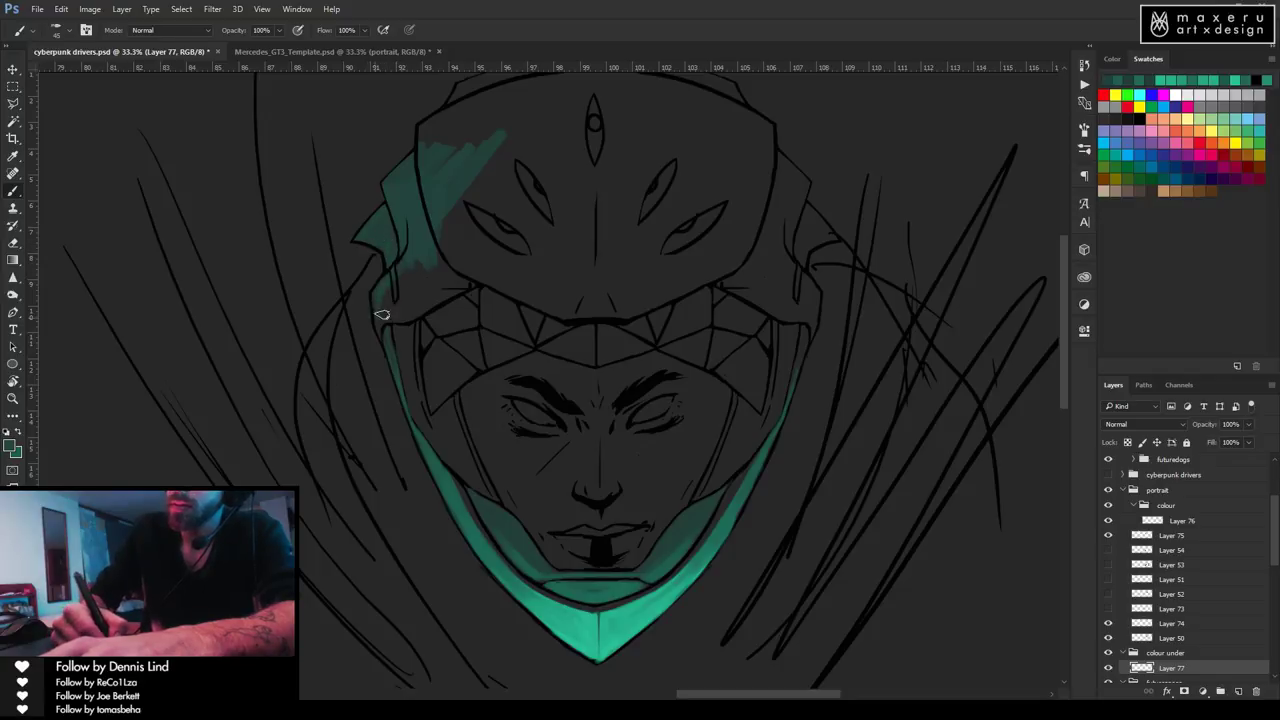
{"action": "mouse_move", "coordinate": [398, 284]}
{"action": "left_mouse_down"}
{"action": "mouse_move", "coordinate": [428, 271]}
{"action": "mouse_move", "coordinate": [395, 310]}
{"action": "mouse_move", "coordinate": [436, 278]}
{"action": "mouse_move", "coordinate": [387, 318]}
{"action": "left_mouse_up"}
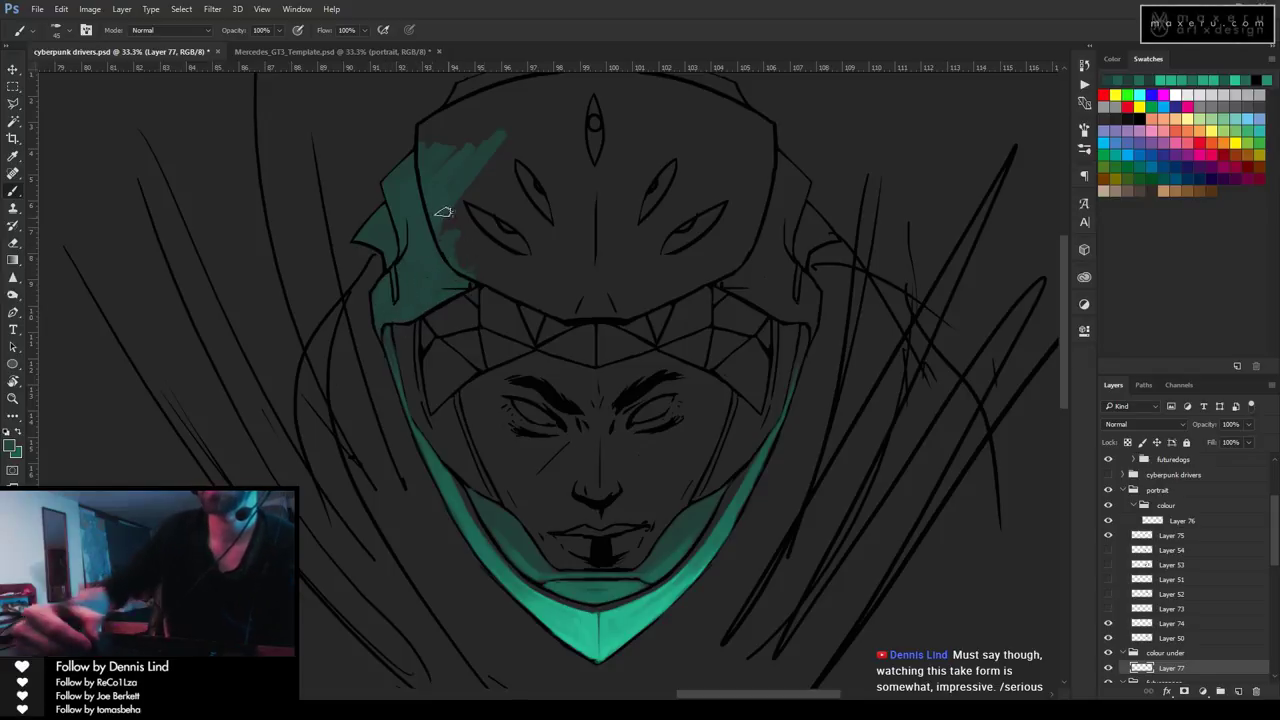
Fill the helmet shell's lower front with dark green, around both outer eye shapes and along the edge above the teeth.
{"action": "mouse_move", "coordinate": [447, 218]}
{"action": "left_mouse_down"}
{"action": "mouse_move", "coordinate": [455, 183]}
{"action": "mouse_move", "coordinate": [467, 242]}
{"action": "mouse_move", "coordinate": [515, 290]}
{"action": "mouse_move", "coordinate": [472, 268]}
{"action": "mouse_move", "coordinate": [534, 294]}
{"action": "mouse_move", "coordinate": [472, 242]}
{"action": "mouse_move", "coordinate": [591, 288]}
{"action": "mouse_move", "coordinate": [449, 185]}
{"action": "mouse_move", "coordinate": [597, 273]}
{"action": "mouse_move", "coordinate": [506, 190]}
{"action": "mouse_move", "coordinate": [461, 182]}
{"action": "mouse_move", "coordinate": [555, 268]}
{"action": "left_mouse_up"}
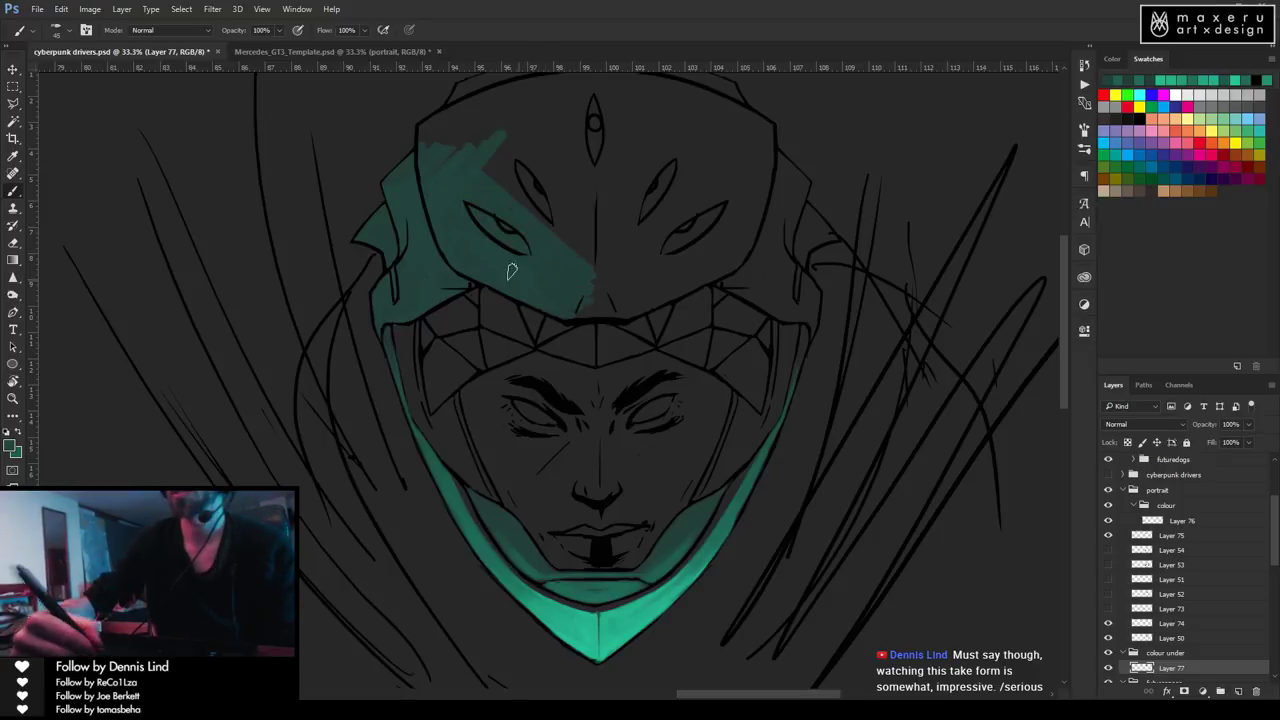
{"action": "key", "text": "e"}
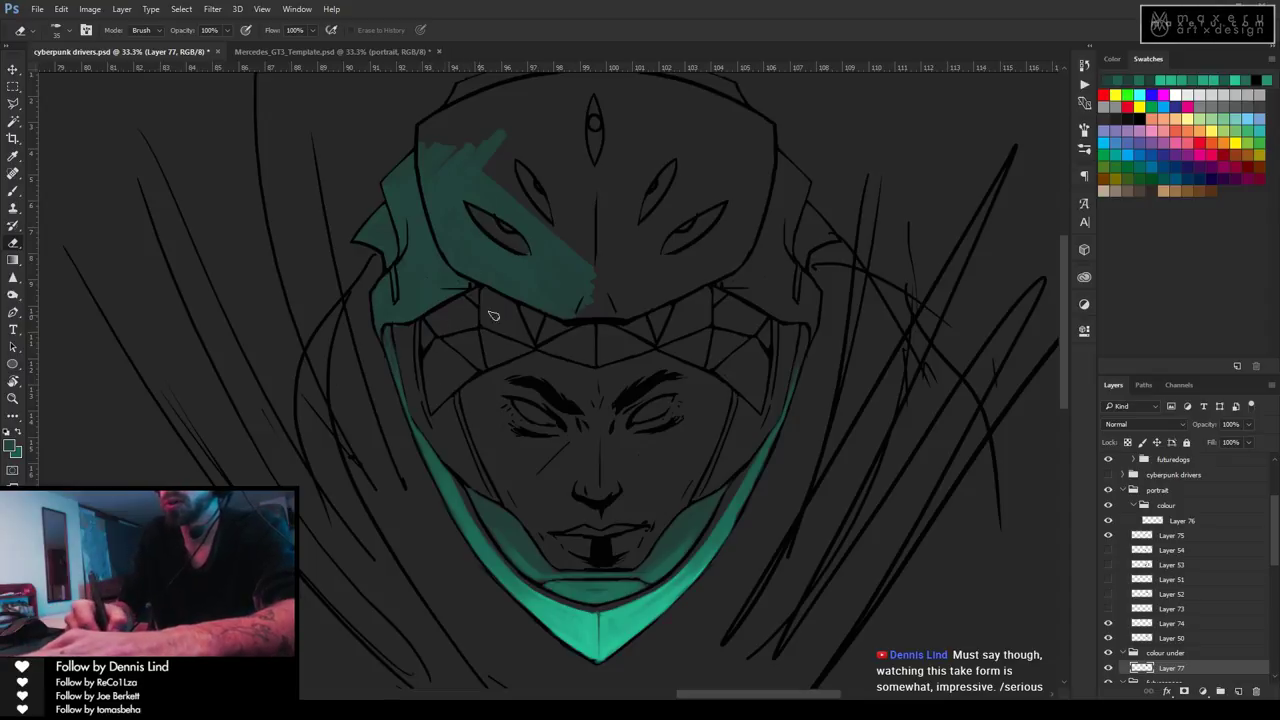
{"action": "key", "text": "b"}
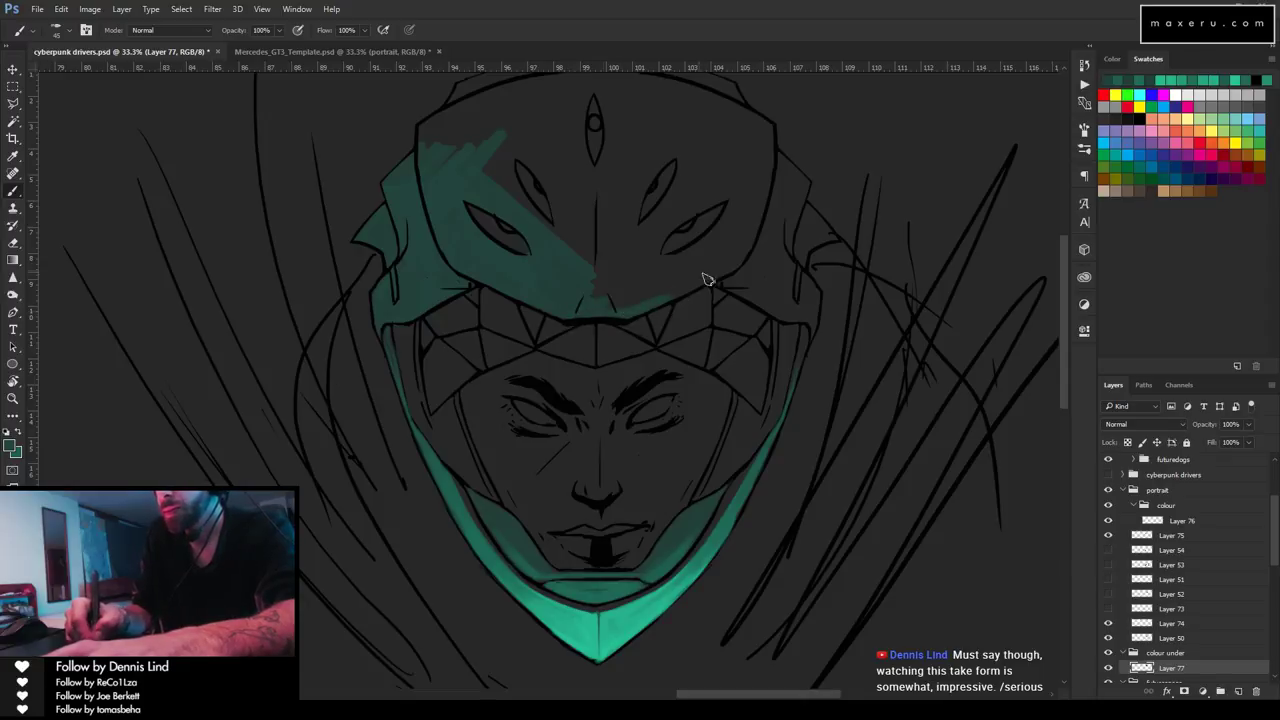
{"action": "left_click_drag", "start_coordinate": [660, 298], "coordinate": [620, 302]}
{"action": "mouse_move", "coordinate": [714, 251]}
{"action": "left_mouse_down"}
{"action": "mouse_move", "coordinate": [620, 274]}
{"action": "mouse_move", "coordinate": [738, 180]}
{"action": "left_mouse_up"}
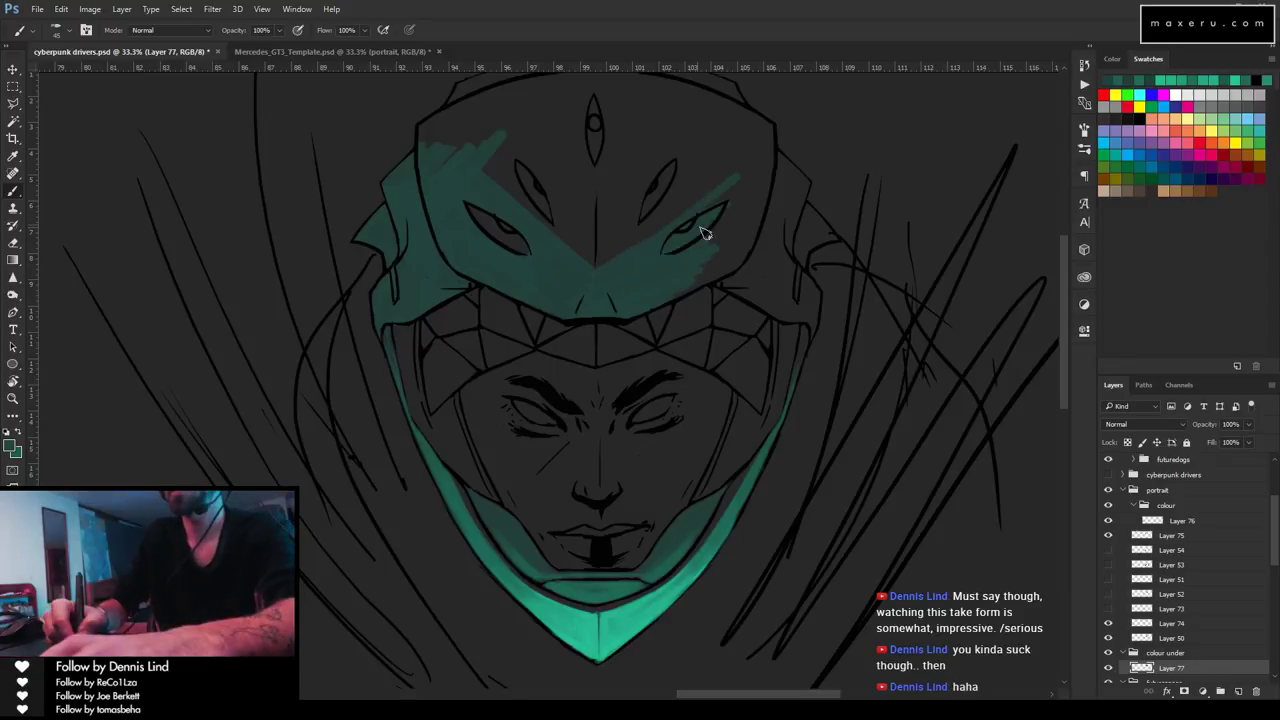
{"action": "mouse_move", "coordinate": [738, 192]}
{"action": "left_mouse_down"}
{"action": "mouse_move", "coordinate": [677, 262]}
{"action": "mouse_move", "coordinate": [738, 236]}
{"action": "mouse_move", "coordinate": [660, 304]}
{"action": "left_mouse_up"}
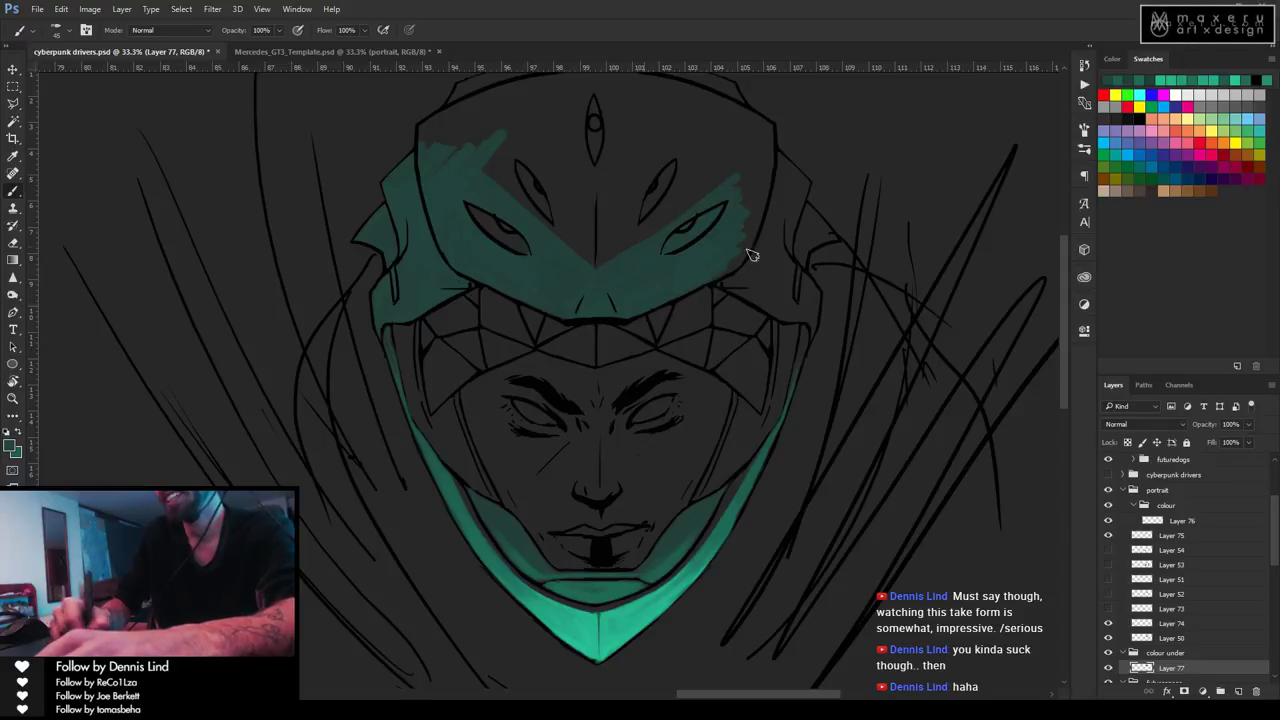
Extend the dark green up the shell's right edge and around the inner eye shapes to the forehead's central eye.
{"action": "left_click_drag", "start_coordinate": [746, 251], "coordinate": [752, 152]}
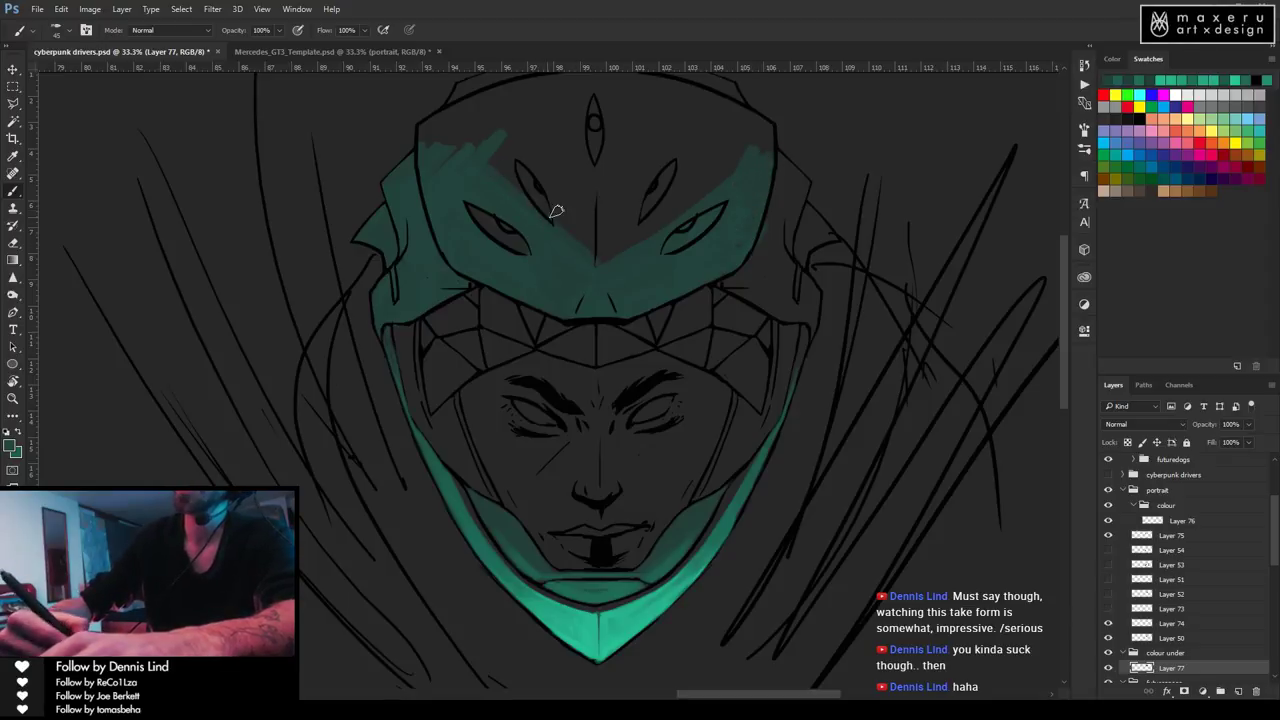
{"action": "mouse_move", "coordinate": [509, 174]}
{"action": "left_mouse_down"}
{"action": "mouse_move", "coordinate": [594, 218]}
{"action": "mouse_move", "coordinate": [505, 138]}
{"action": "mouse_move", "coordinate": [561, 172]}
{"action": "mouse_move", "coordinate": [541, 145]}
{"action": "mouse_move", "coordinate": [579, 148]}
{"action": "left_mouse_up"}
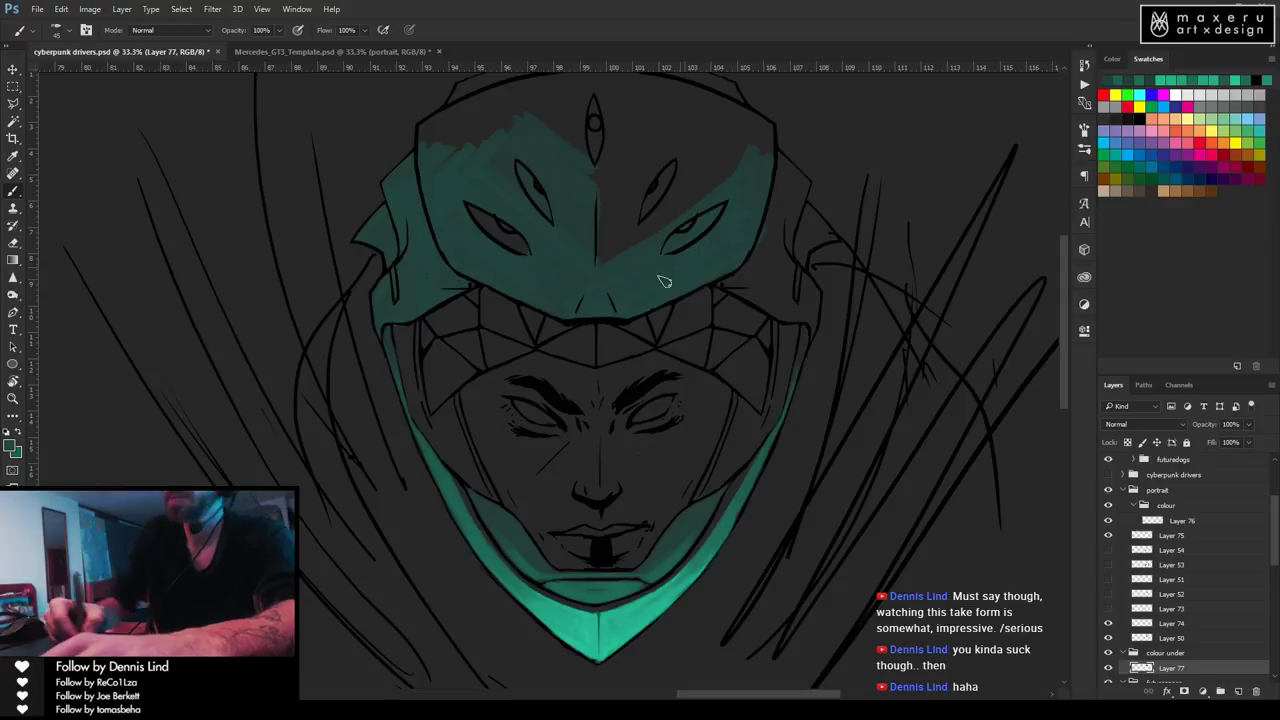
{"action": "mouse_move", "coordinate": [600, 271]}
{"action": "left_mouse_down"}
{"action": "mouse_move", "coordinate": [739, 161]}
{"action": "mouse_move", "coordinate": [598, 233]}
{"action": "mouse_move", "coordinate": [668, 173]}
{"action": "mouse_move", "coordinate": [591, 204]}
{"action": "mouse_move", "coordinate": [705, 121]}
{"action": "mouse_move", "coordinate": [626, 164]}
{"action": "mouse_move", "coordinate": [684, 115]}
{"action": "mouse_move", "coordinate": [600, 166]}
{"action": "left_mouse_up"}
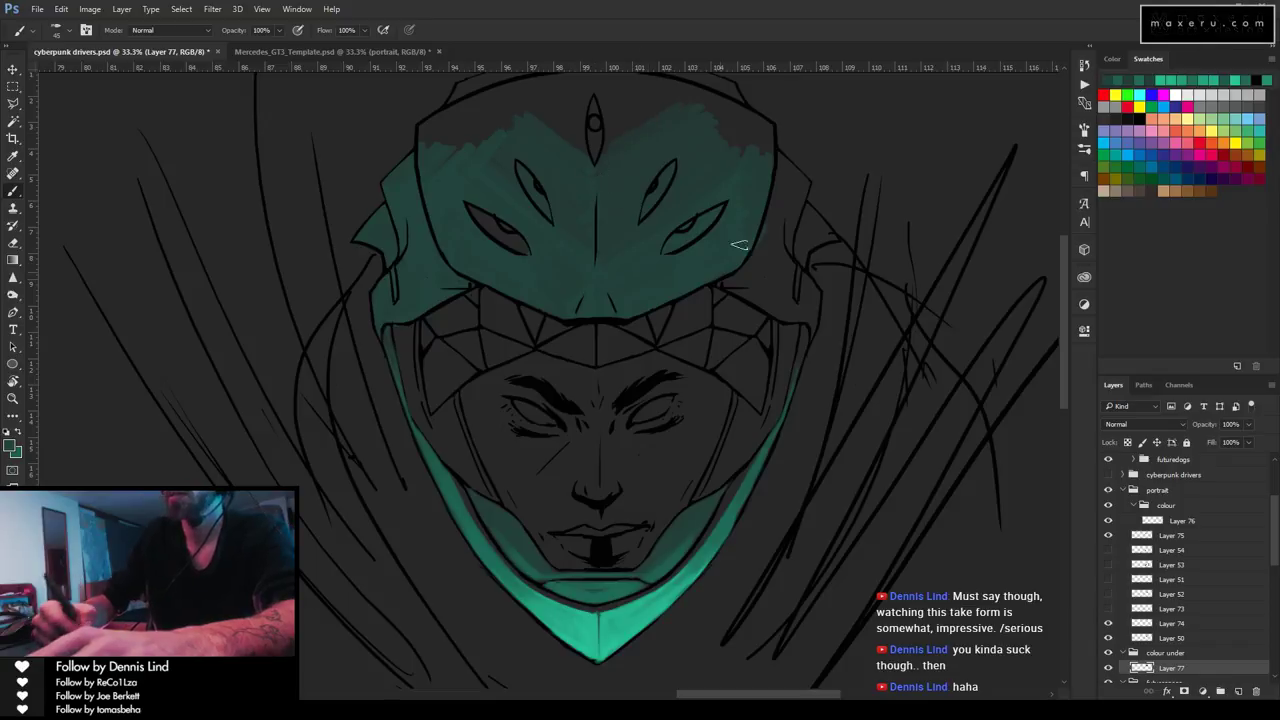
Paint dark green on the helmet's right side guard on Layer 77.
{"action": "mouse_move", "coordinate": [762, 294]}
{"action": "left_mouse_down"}
{"action": "mouse_move", "coordinate": [786, 306]}
{"action": "mouse_move", "coordinate": [743, 283]}
{"action": "mouse_move", "coordinate": [780, 253]}
{"action": "left_mouse_up"}
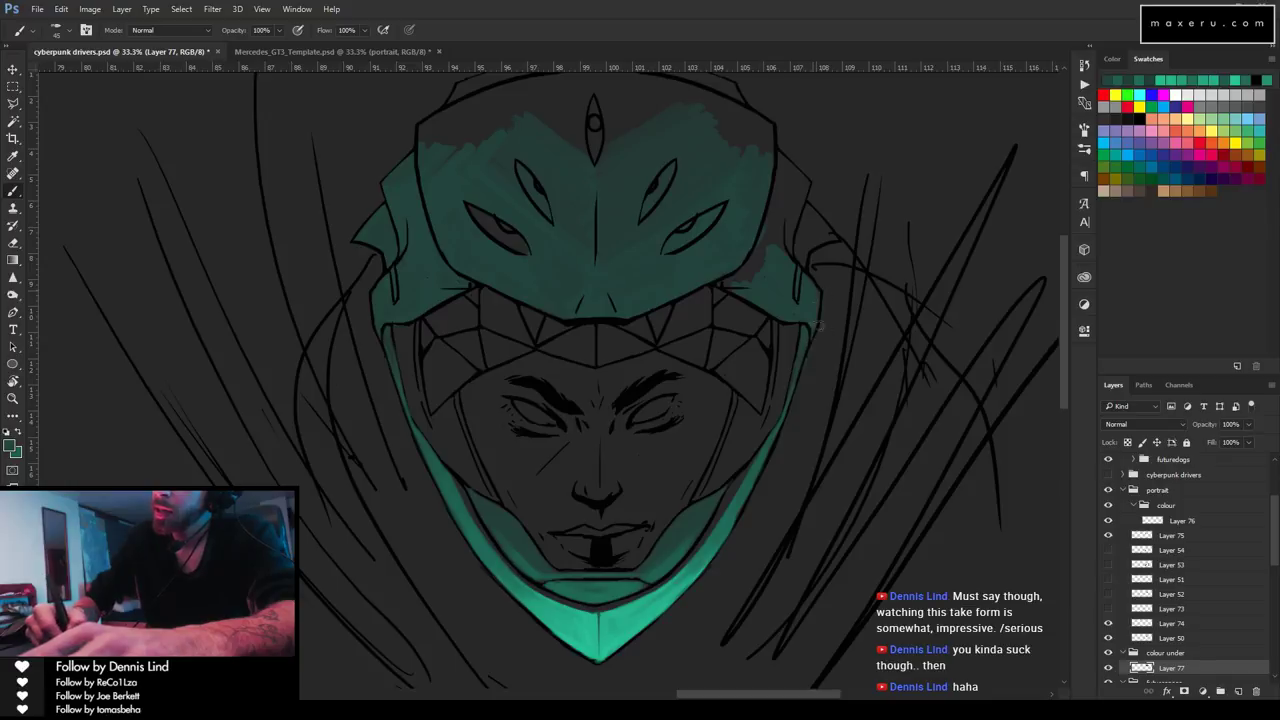
{"action": "key", "text": "e"}
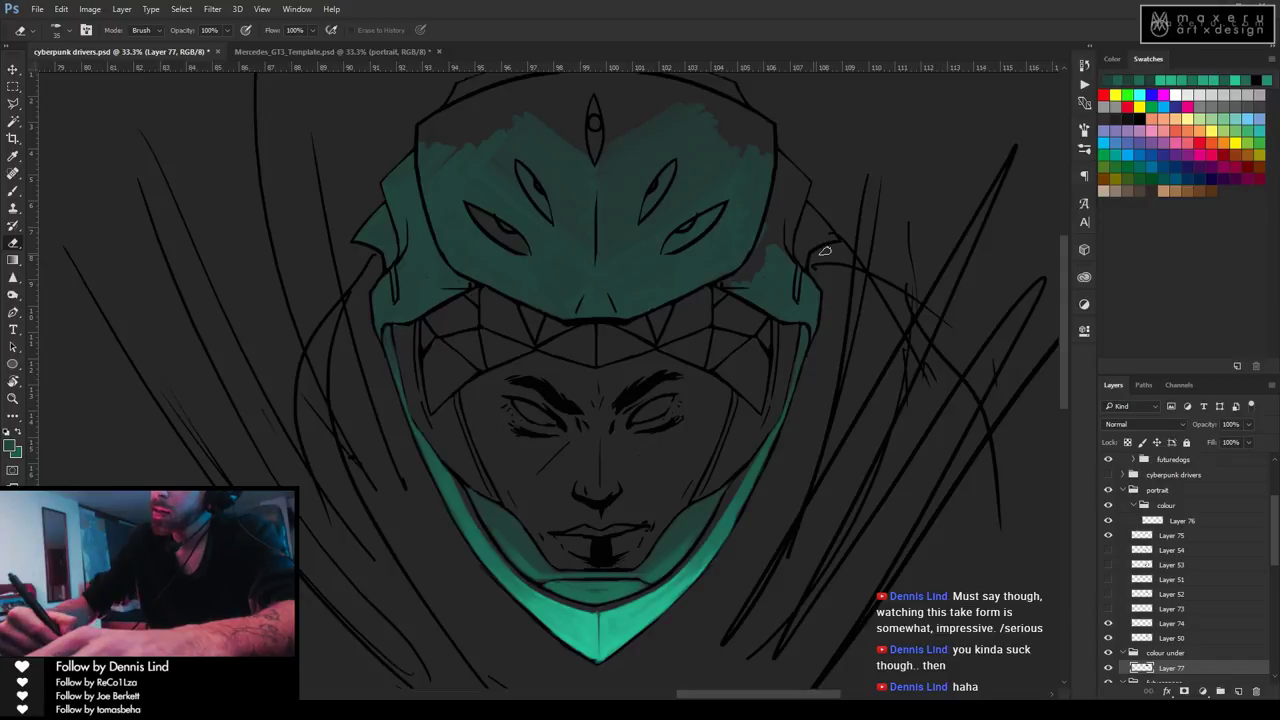
{"action": "key", "text": "ctrl+z"}
{"action": "key", "text": "b"}
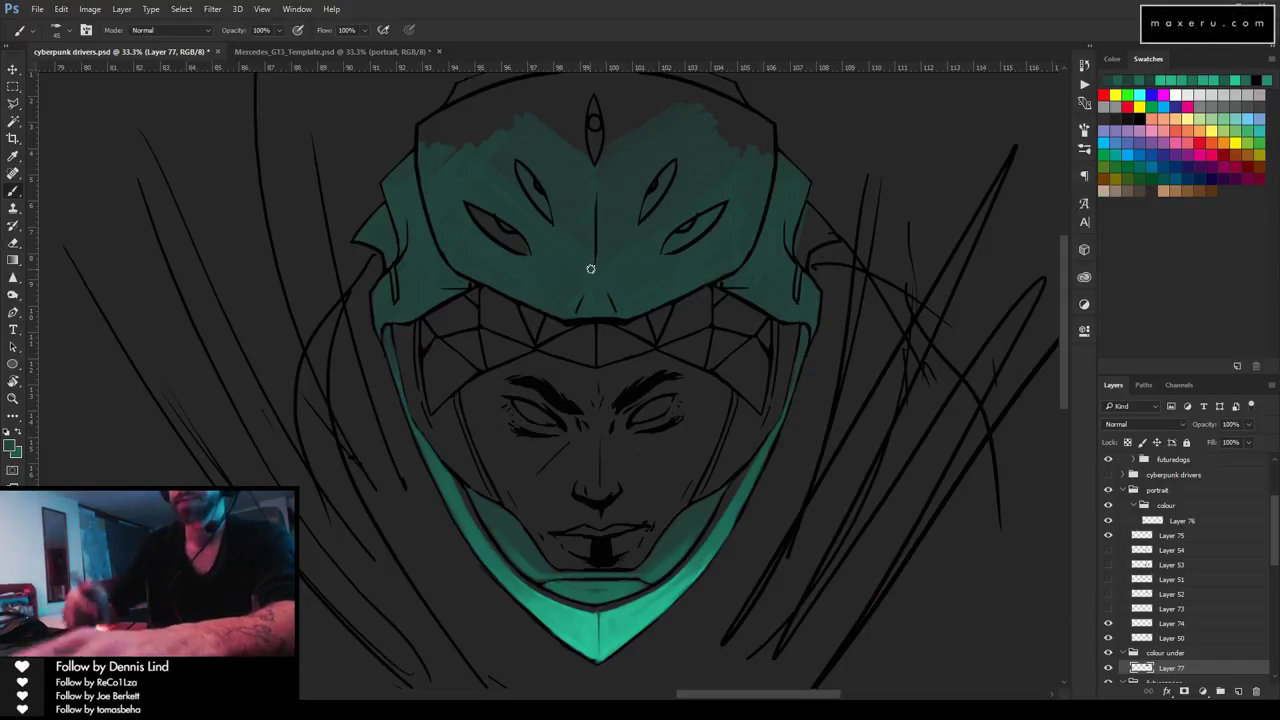
Fill the rest of the helmet's forehead plate and its outer top rim with the same dark green.
{"action": "left_click_drag", "start_coordinate": [455, 140], "coordinate": [485, 112]}
{"action": "mouse_move", "coordinate": [443, 171]}
{"action": "left_mouse_down"}
{"action": "mouse_move", "coordinate": [446, 119]}
{"action": "mouse_move", "coordinate": [420, 155]}
{"action": "mouse_move", "coordinate": [442, 112]}
{"action": "mouse_move", "coordinate": [427, 125]}
{"action": "mouse_move", "coordinate": [508, 86]}
{"action": "mouse_move", "coordinate": [489, 100]}
{"action": "mouse_move", "coordinate": [525, 93]}
{"action": "mouse_move", "coordinate": [506, 133]}
{"action": "left_mouse_up"}
{"action": "mouse_move", "coordinate": [711, 131]}
{"action": "left_mouse_down"}
{"action": "mouse_move", "coordinate": [742, 153]}
{"action": "mouse_move", "coordinate": [735, 124]}
{"action": "mouse_move", "coordinate": [768, 153]}
{"action": "mouse_move", "coordinate": [735, 105]}
{"action": "mouse_move", "coordinate": [769, 122]}
{"action": "mouse_move", "coordinate": [753, 216]}
{"action": "left_mouse_up"}
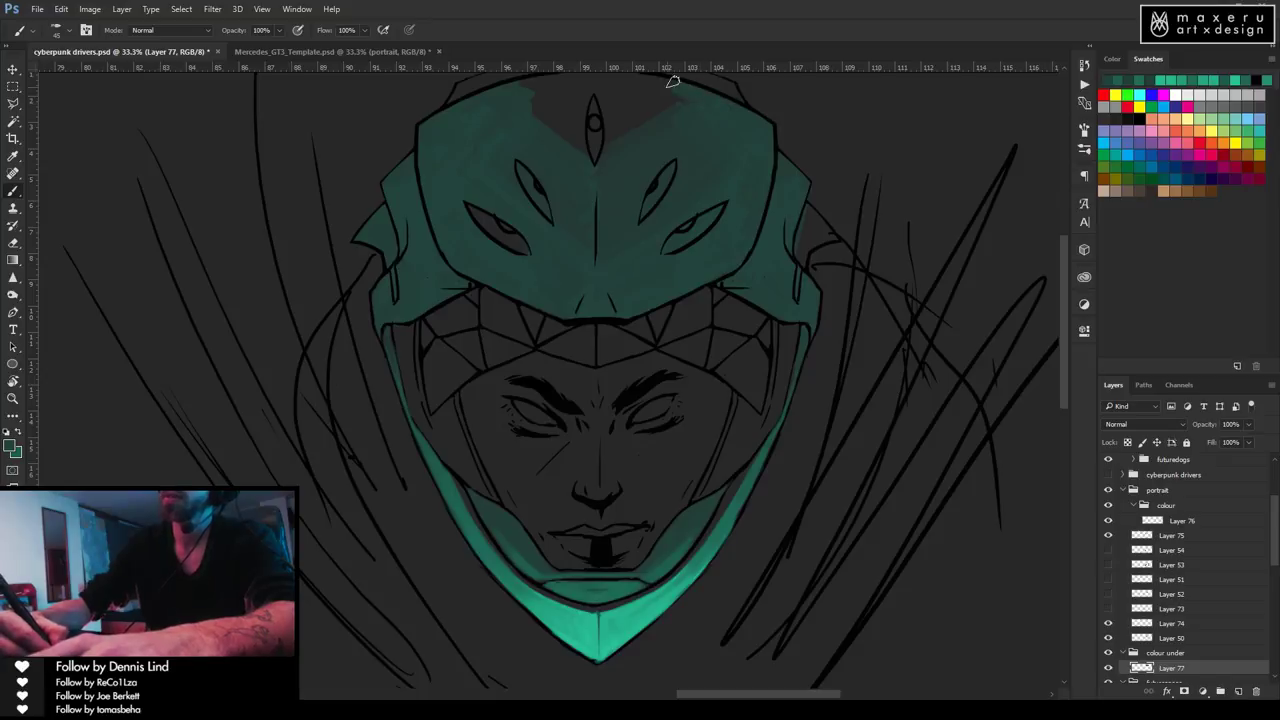
{"action": "left_click_drag", "start_coordinate": [632, 169], "coordinate": [679, 234]}
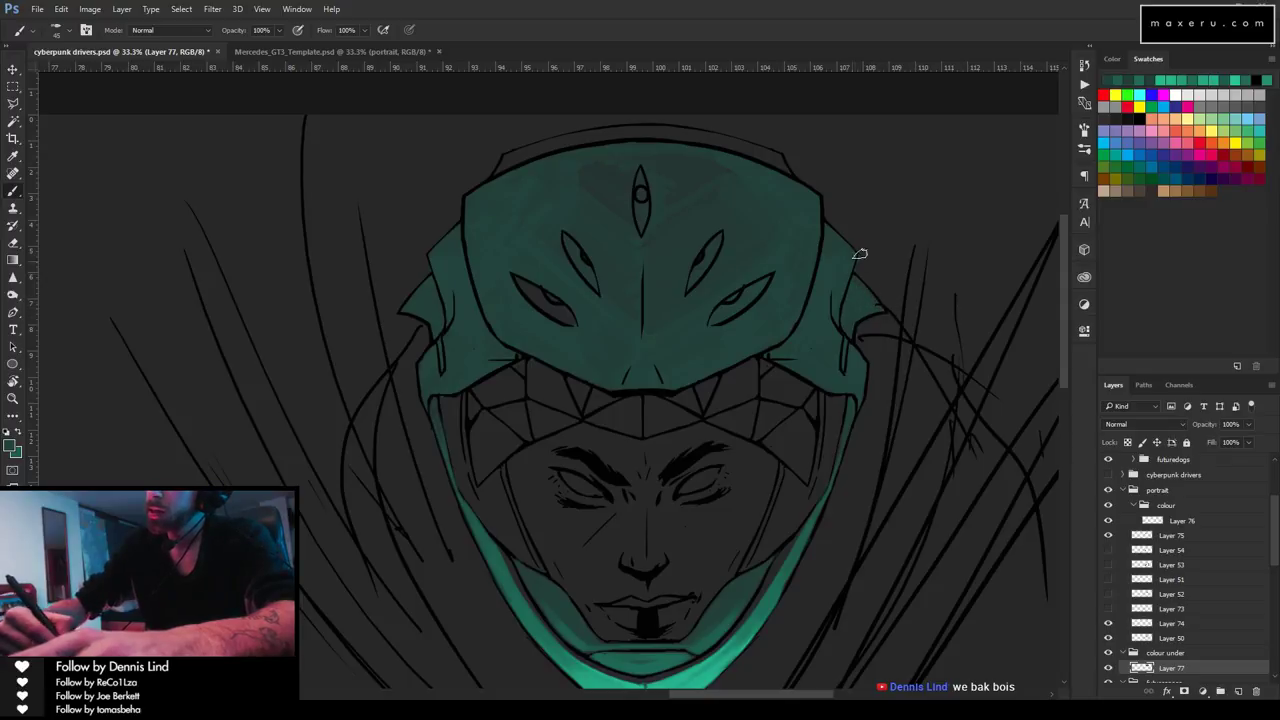
{"action": "key", "text": "e"}
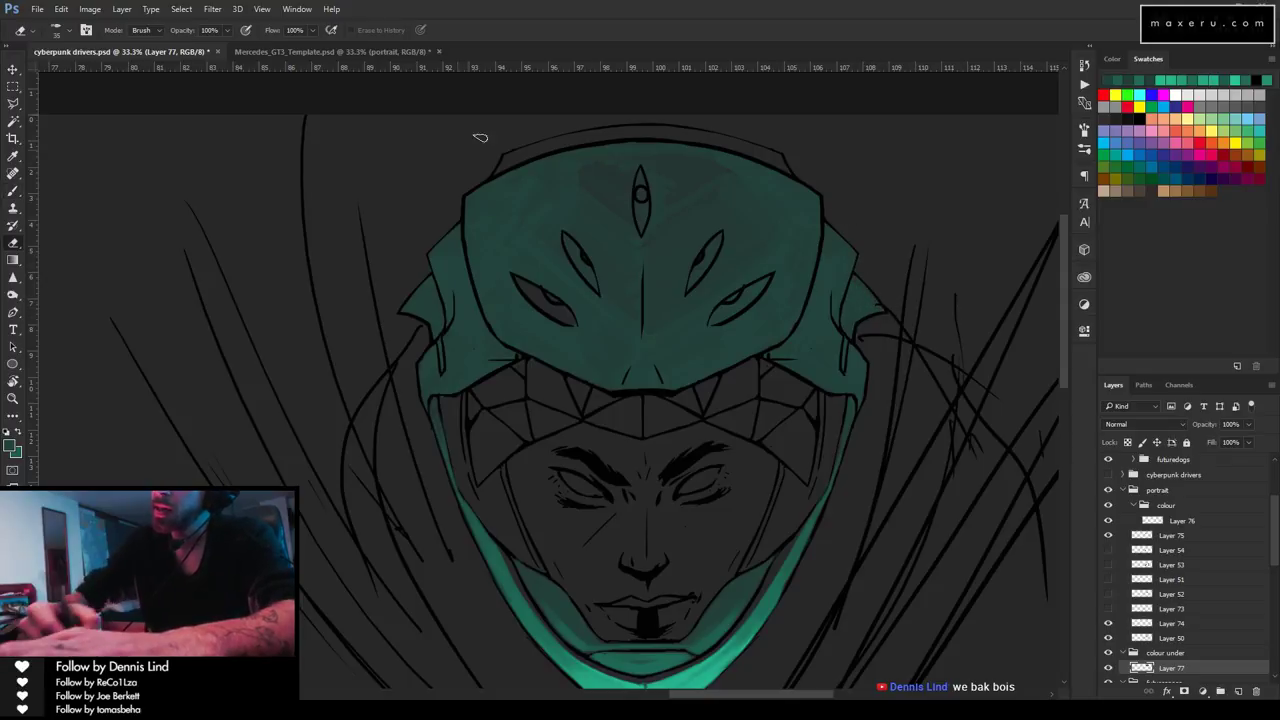
{"action": "key", "text": "b"}
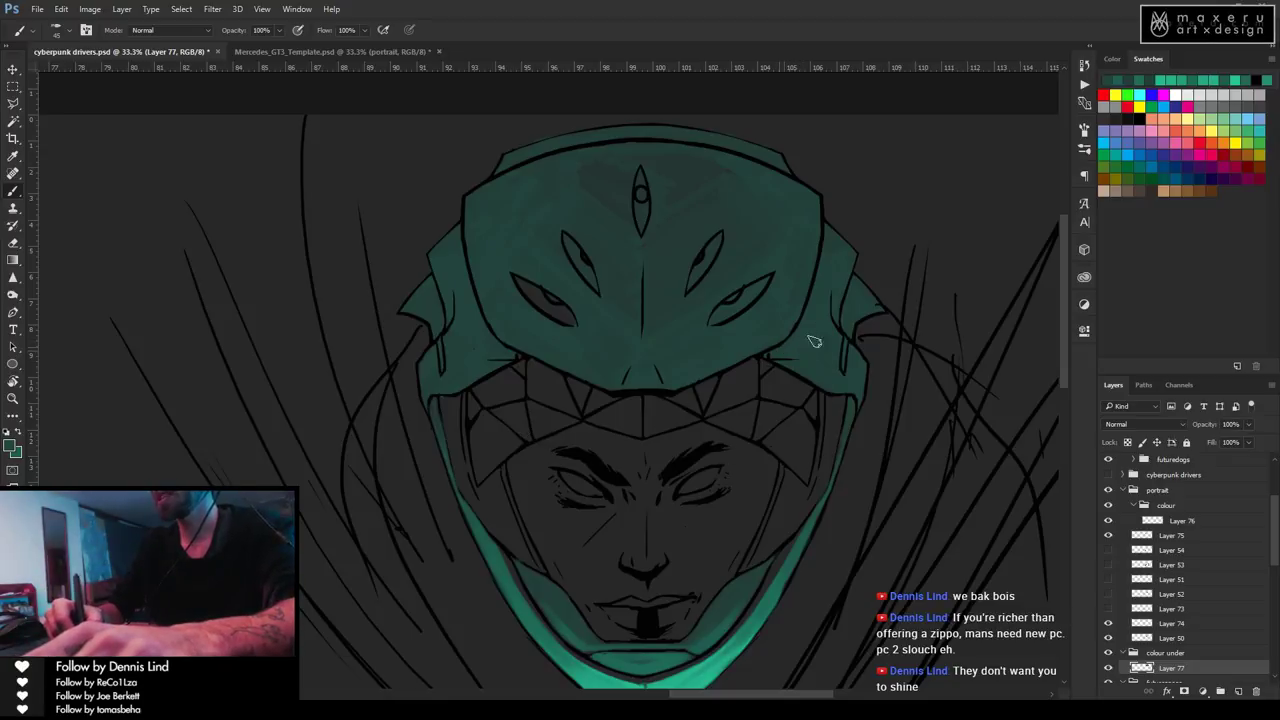
Toggle the visibility of Layer 77 and Layer 75 to check which parts of the portrait each one holds.
{"action": "left_click_drag", "start_coordinate": [771, 423], "coordinate": [760, 258]}
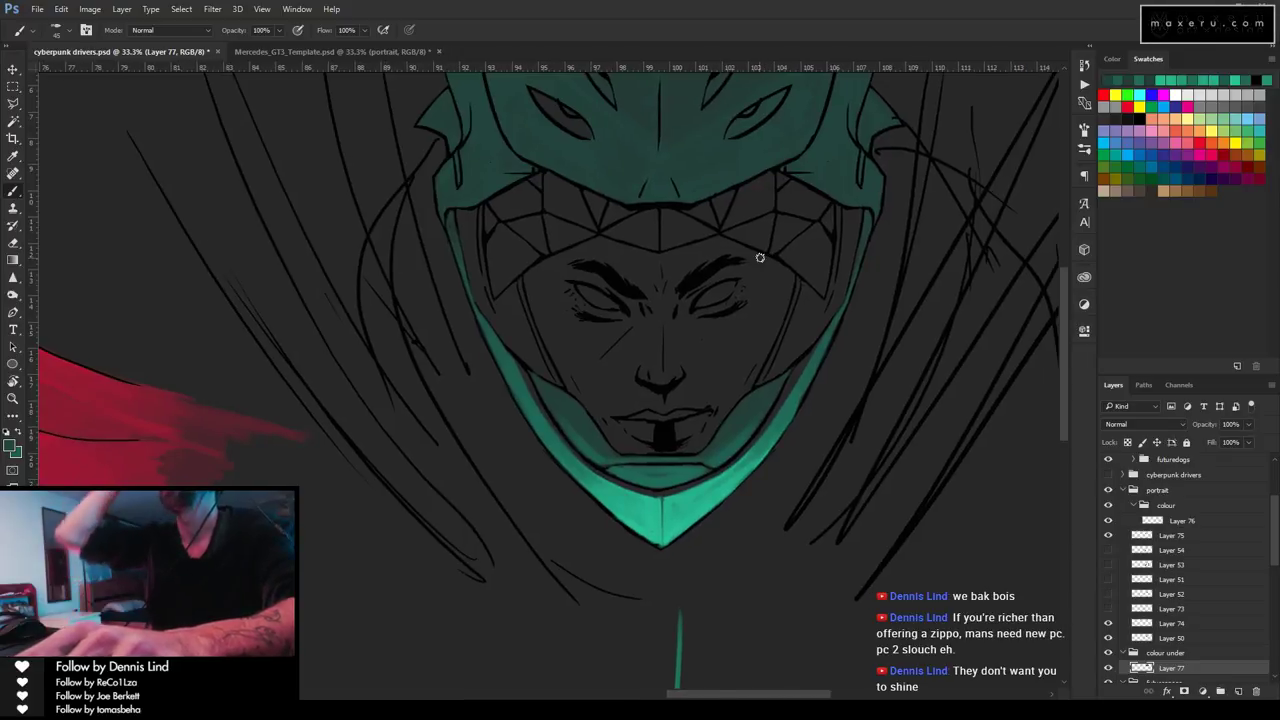
{"action": "left_click", "coordinate": [1107, 667]}
{"action": "left_click", "coordinate": [1107, 667]}
{"action": "left_click", "coordinate": [1176, 521]}
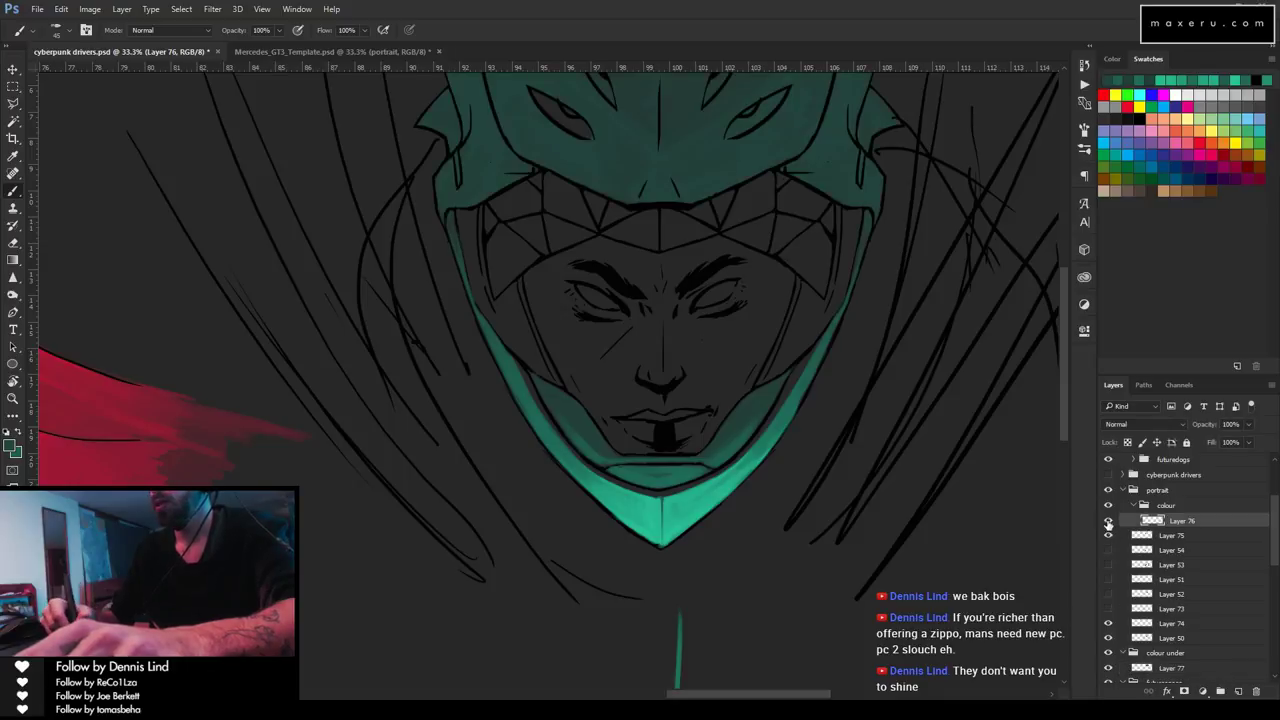
{"action": "left_click", "coordinate": [1108, 536]}
{"action": "left_click", "coordinate": [1108, 536]}
{"action": "left_click", "coordinate": [1108, 536]}
{"action": "left_click", "coordinate": [1108, 536]}
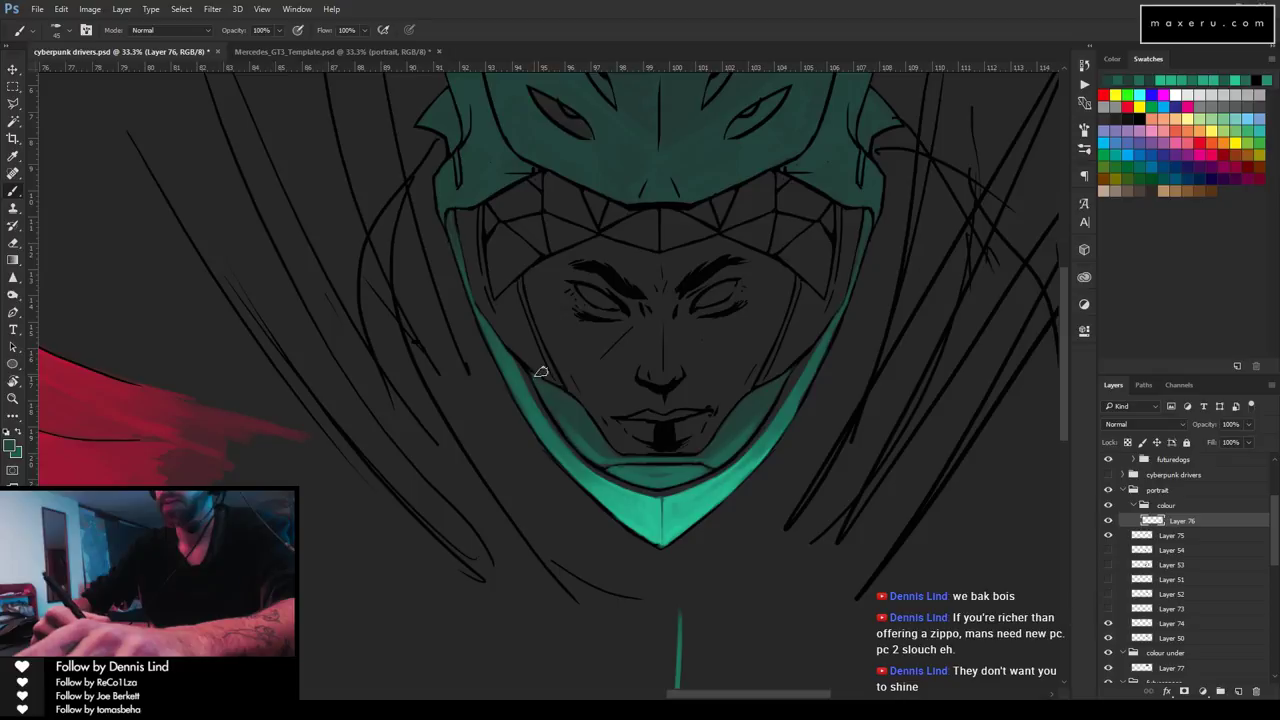
Add a new layer above Layer 76 in the colour group and another above Layer 77 in the colour under group.
{"action": "mouse_move", "coordinate": [567, 419]}
{"action": "left_mouse_down"}
{"action": "mouse_move", "coordinate": [657, 451]}
{"action": "mouse_move", "coordinate": [594, 289]}
{"action": "mouse_move", "coordinate": [627, 389]}
{"action": "mouse_move", "coordinate": [631, 306]}
{"action": "mouse_move", "coordinate": [623, 323]}
{"action": "left_mouse_up"}
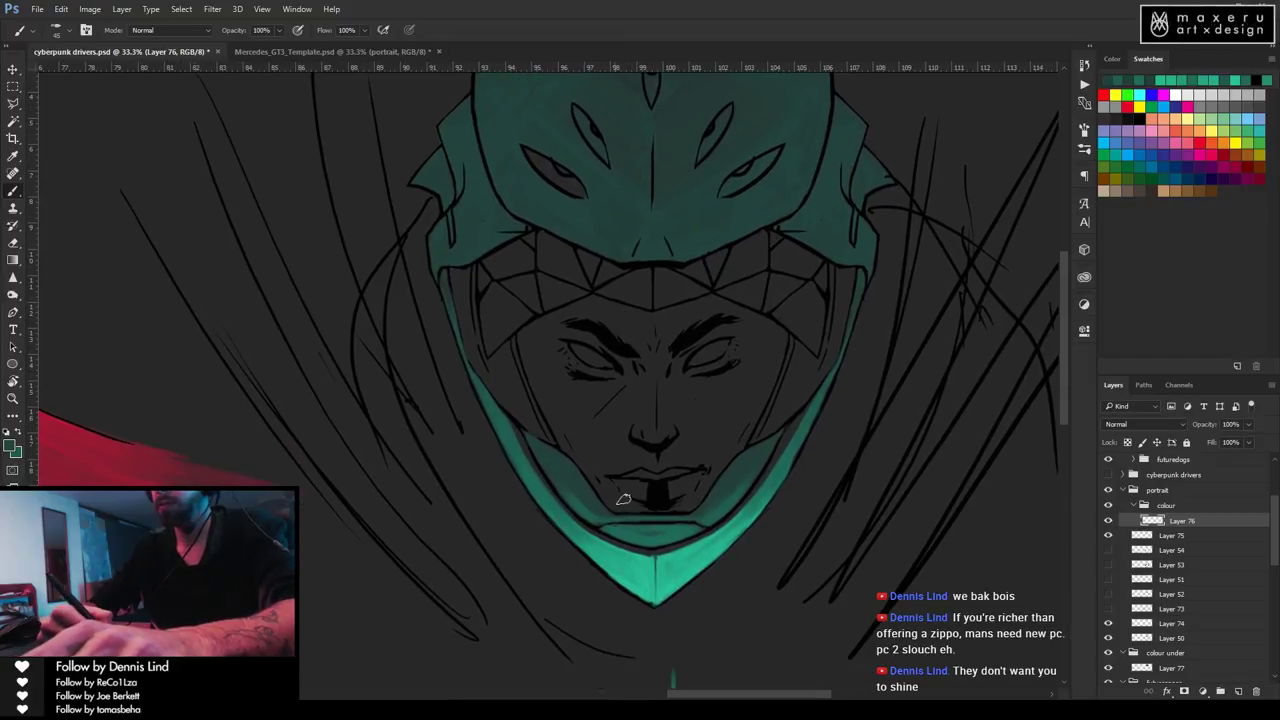
{"action": "left_click_drag", "start_coordinate": [577, 490], "coordinate": [644, 427]}
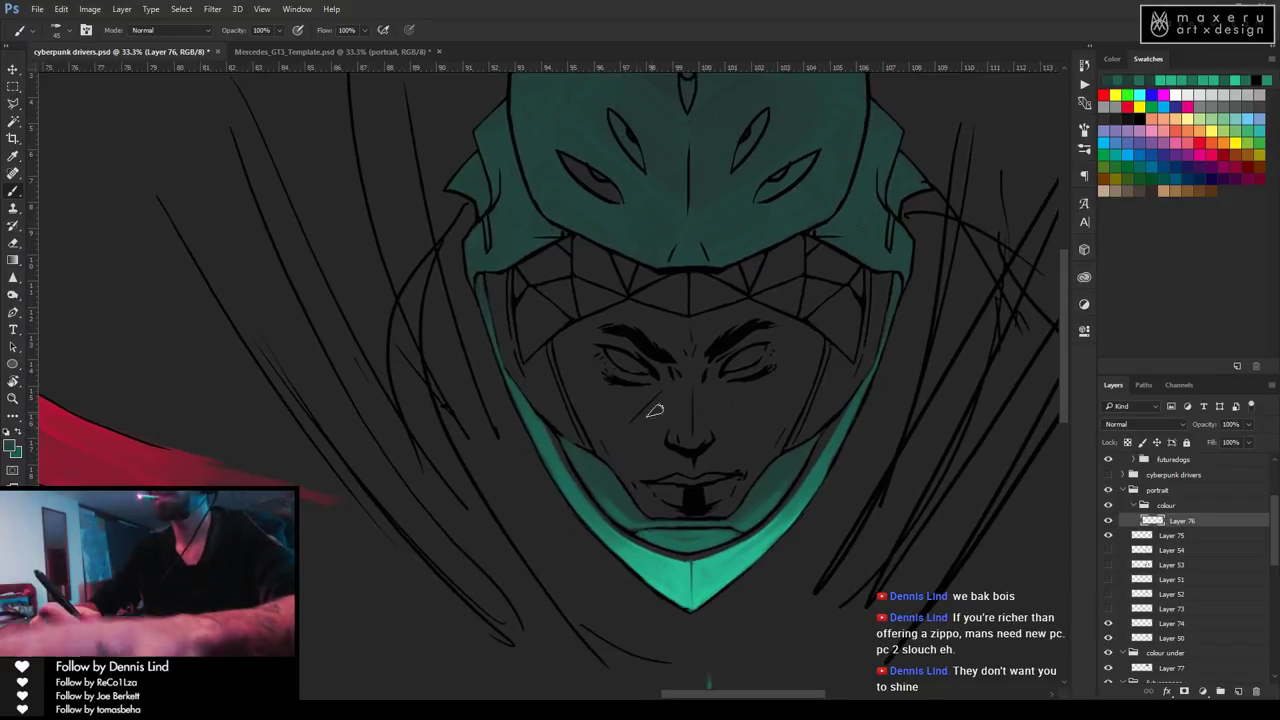
{"action": "left_click", "coordinate": [1239, 692]}
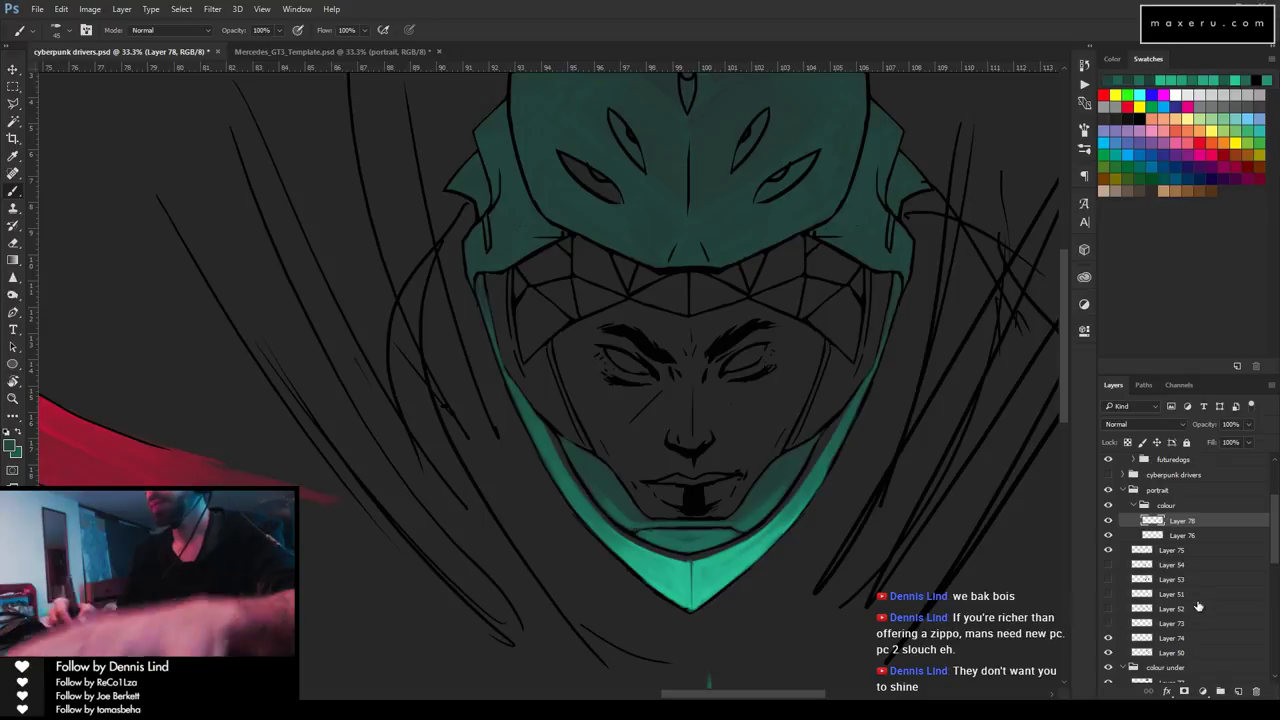
{"action": "scroll", "coordinate": [1190, 540], "scroll_direction": "down", "scroll_amount": 5}
{"action": "left_click", "coordinate": [1172, 537]}
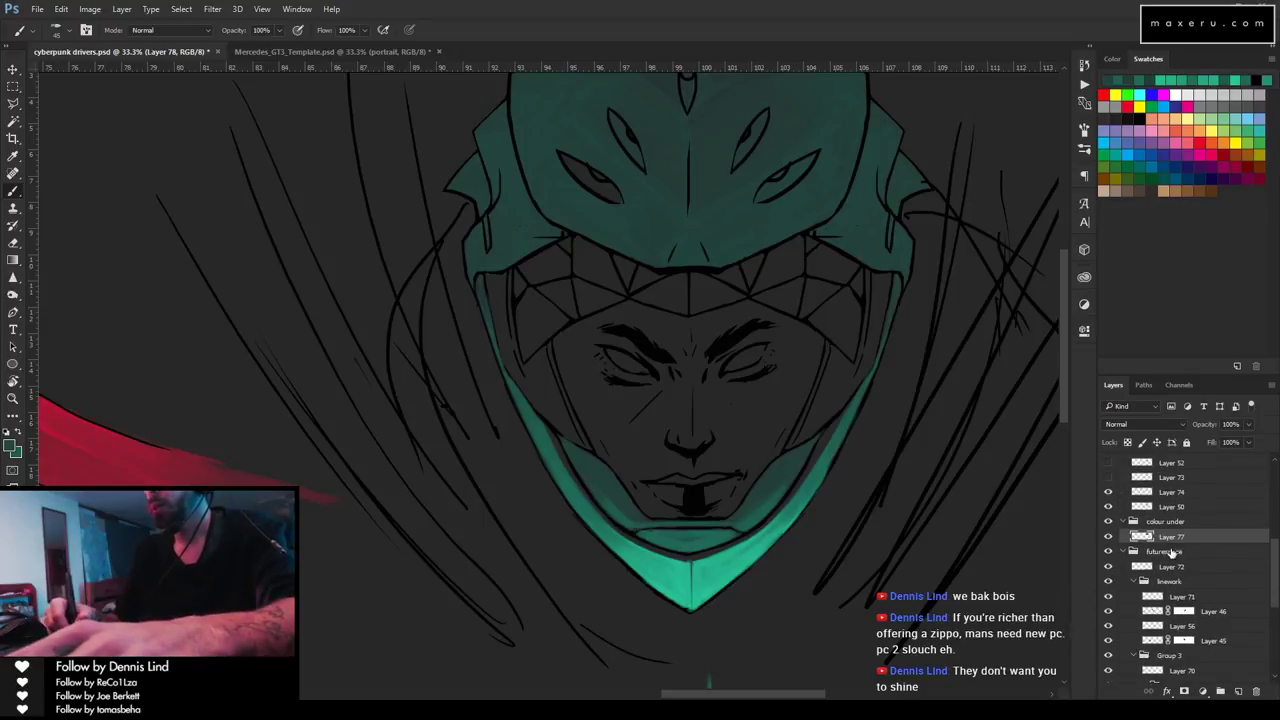
{"action": "left_click", "coordinate": [1237, 690]}
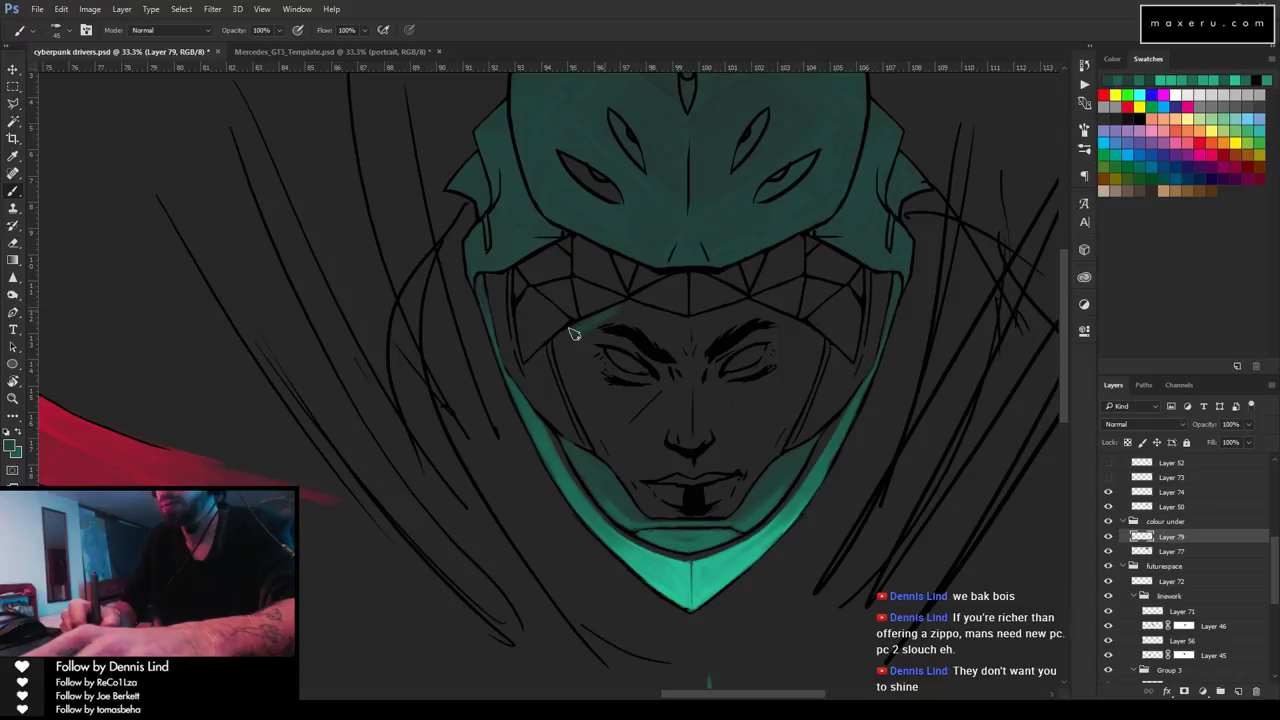
Undo the trial stroke below the helmet and paint around both eyes with bright green sampled from the chin guard.
{"action": "key", "text": "ctrl+alt"}
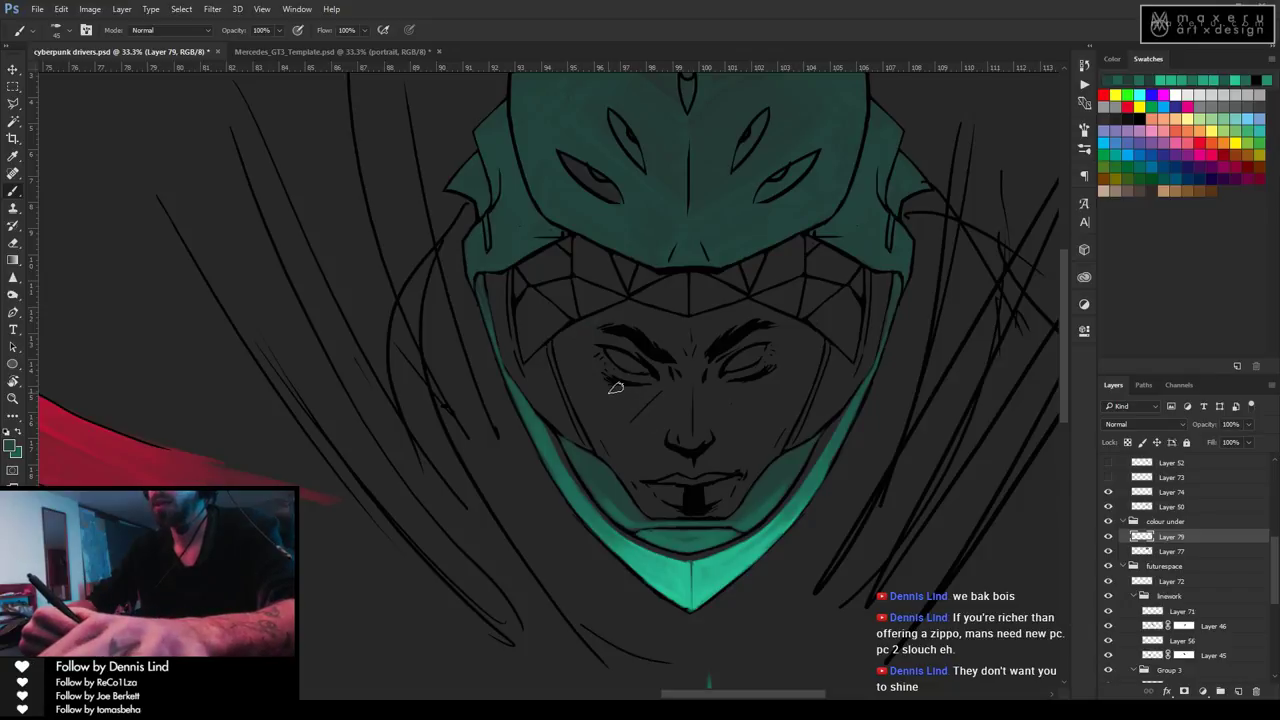
{"action": "key", "text": "i"}
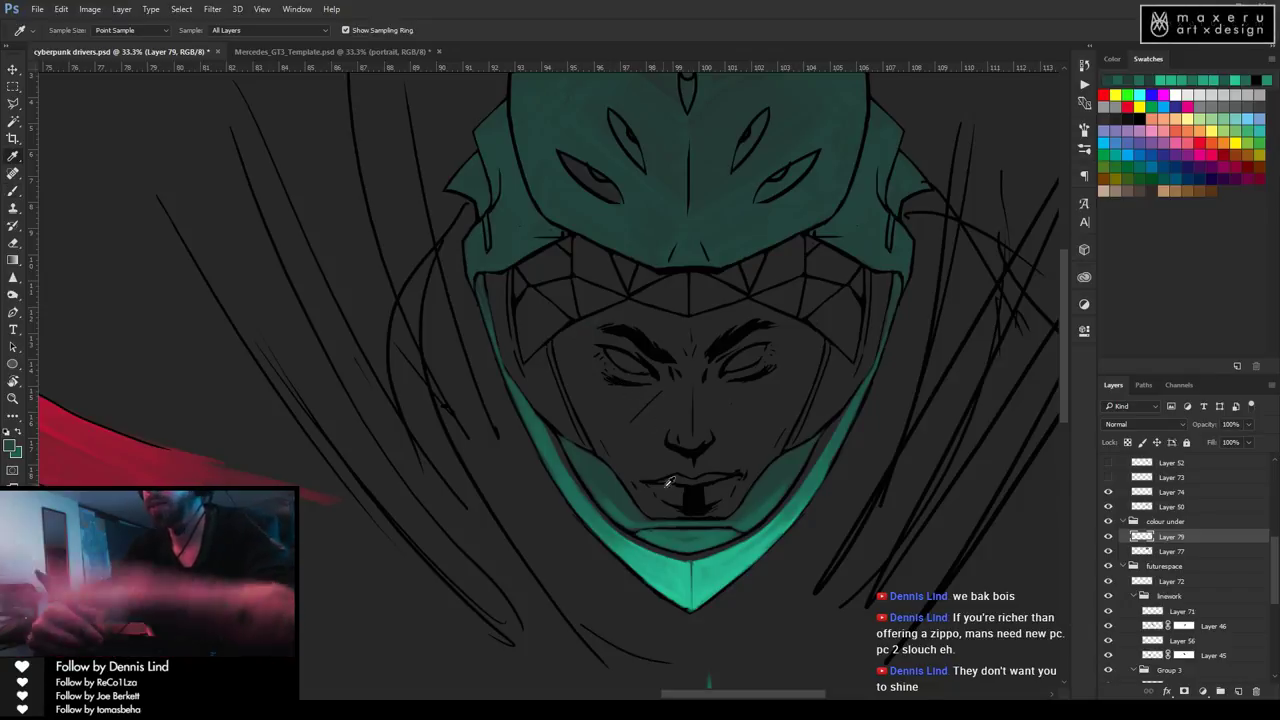
{"action": "left_click", "coordinate": [627, 549]}
{"action": "key", "text": "b"}
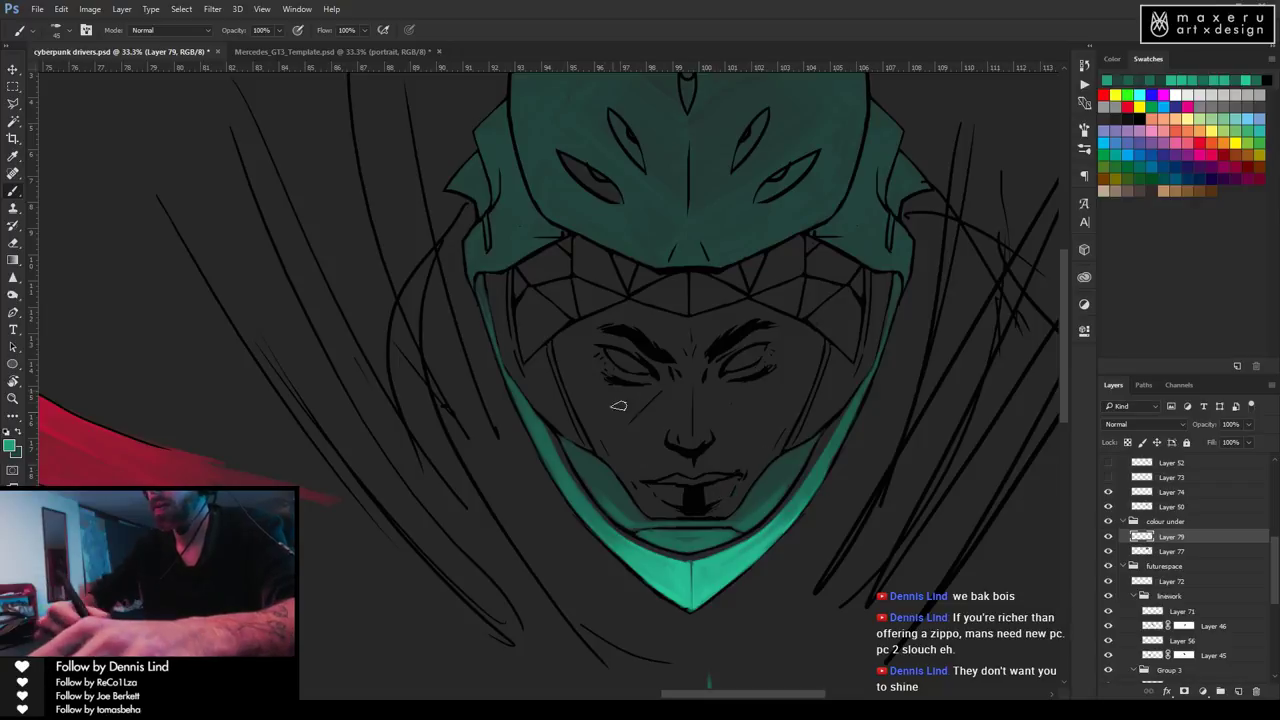
{"action": "mouse_move", "coordinate": [610, 340]}
{"action": "left_mouse_down"}
{"action": "mouse_move", "coordinate": [666, 372]}
{"action": "mouse_move", "coordinate": [728, 370]}
{"action": "mouse_move", "coordinate": [710, 399]}
{"action": "left_mouse_up"}
{"action": "left_click_drag", "start_coordinate": [738, 348], "coordinate": [784, 340]}
{"action": "left_click_drag", "start_coordinate": [726, 390], "coordinate": [766, 367]}
{"action": "key", "text": "e"}
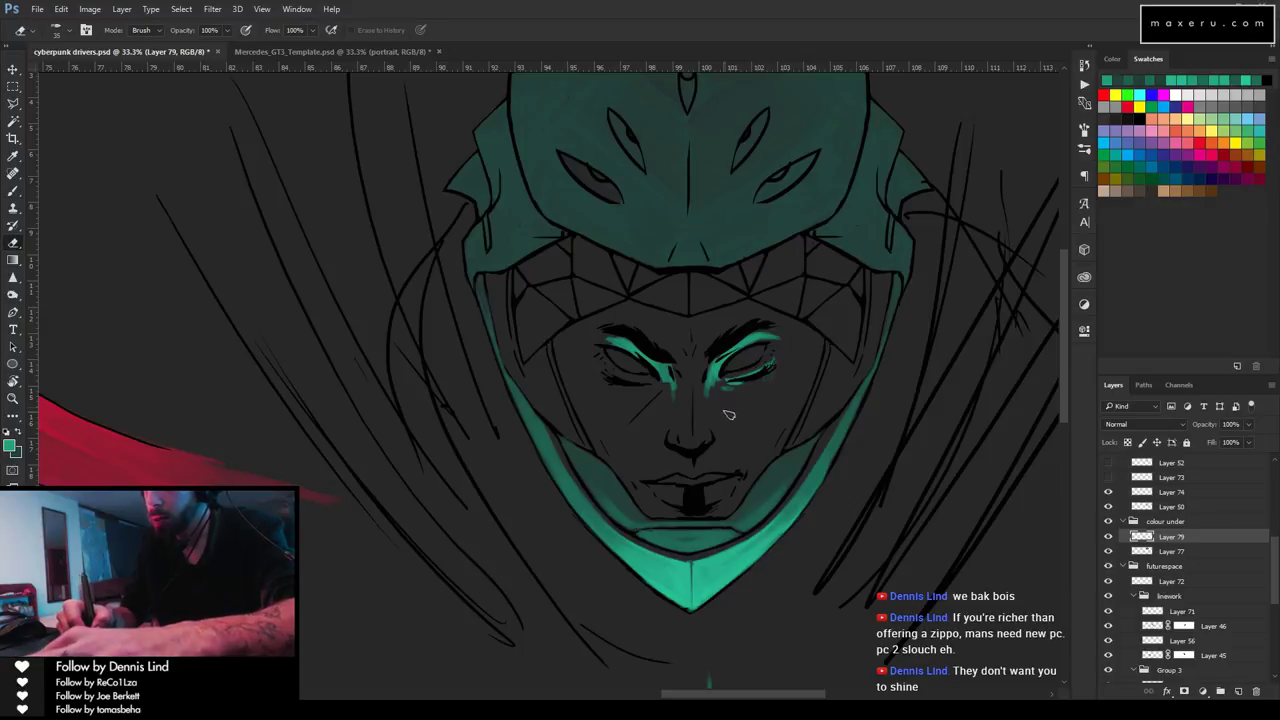
{"action": "key", "text": "b"}
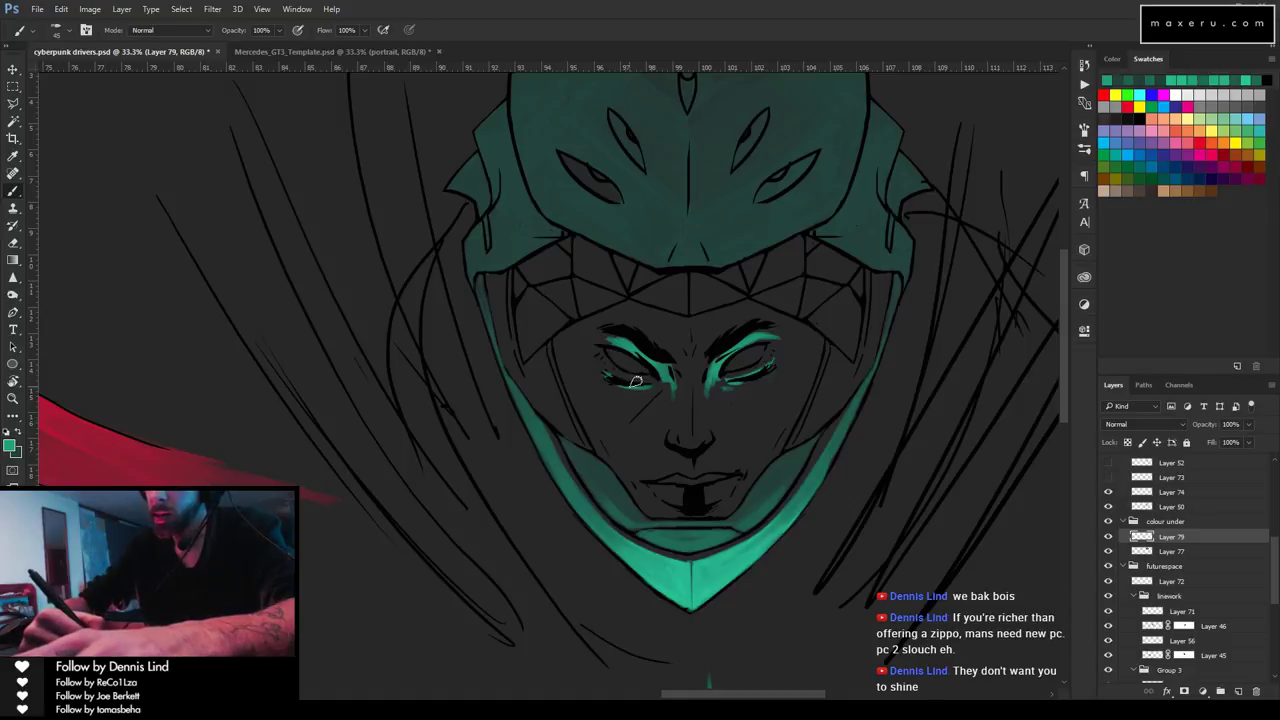
{"action": "left_click_drag", "start_coordinate": [604, 374], "coordinate": [651, 380]}
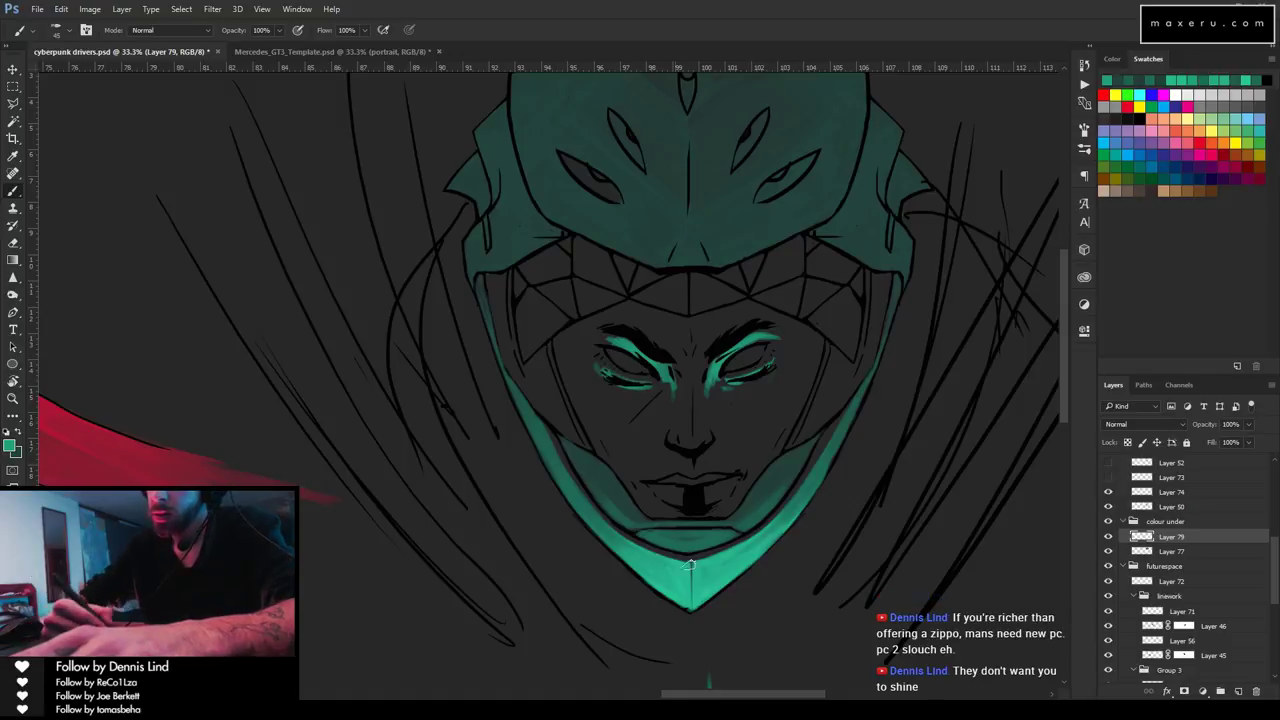
Paint bright green light on both cheeks, the lips, the chin and along the jaw edges.
{"action": "mouse_move", "coordinate": [580, 392]}
{"action": "left_mouse_down"}
{"action": "mouse_move", "coordinate": [600, 452]}
{"action": "mouse_move", "coordinate": [632, 465]}
{"action": "mouse_move", "coordinate": [625, 438]}
{"action": "mouse_move", "coordinate": [655, 436]}
{"action": "left_mouse_up"}
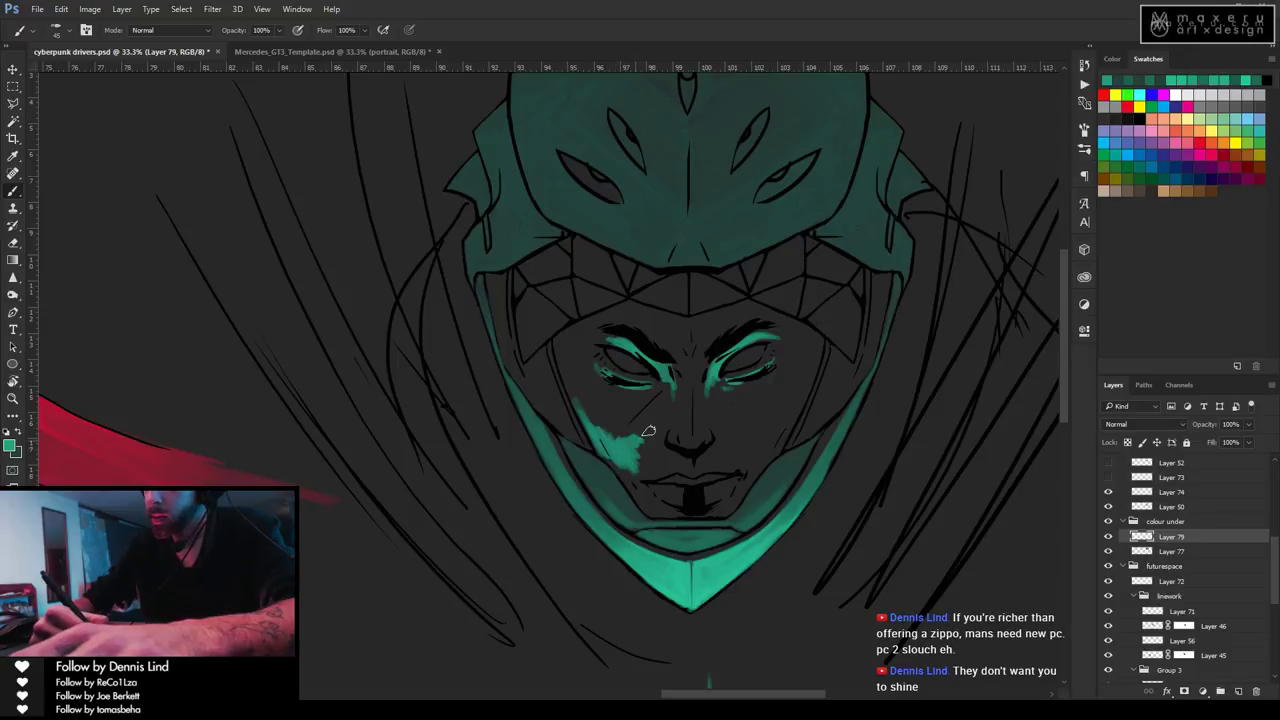
{"action": "mouse_move", "coordinate": [748, 433]}
{"action": "left_mouse_down"}
{"action": "mouse_move", "coordinate": [790, 408]}
{"action": "mouse_move", "coordinate": [797, 377]}
{"action": "left_mouse_up"}
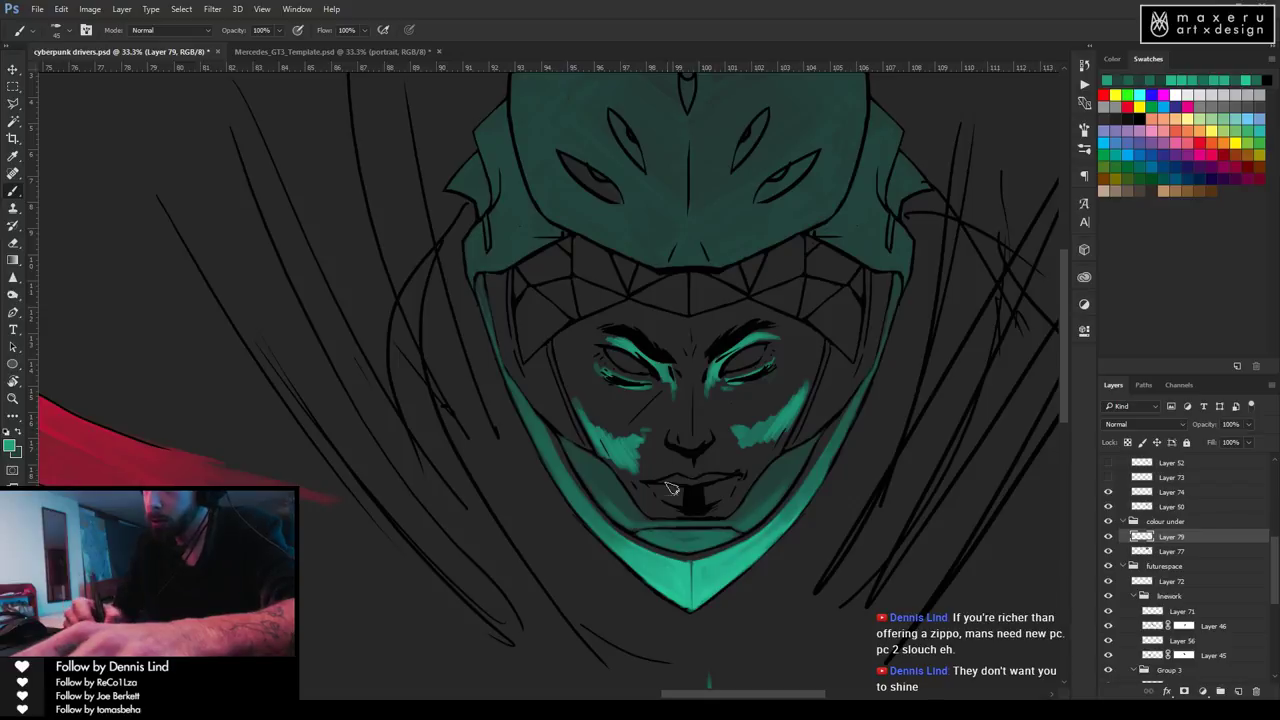
{"action": "left_click_drag", "start_coordinate": [666, 484], "coordinate": [727, 482]}
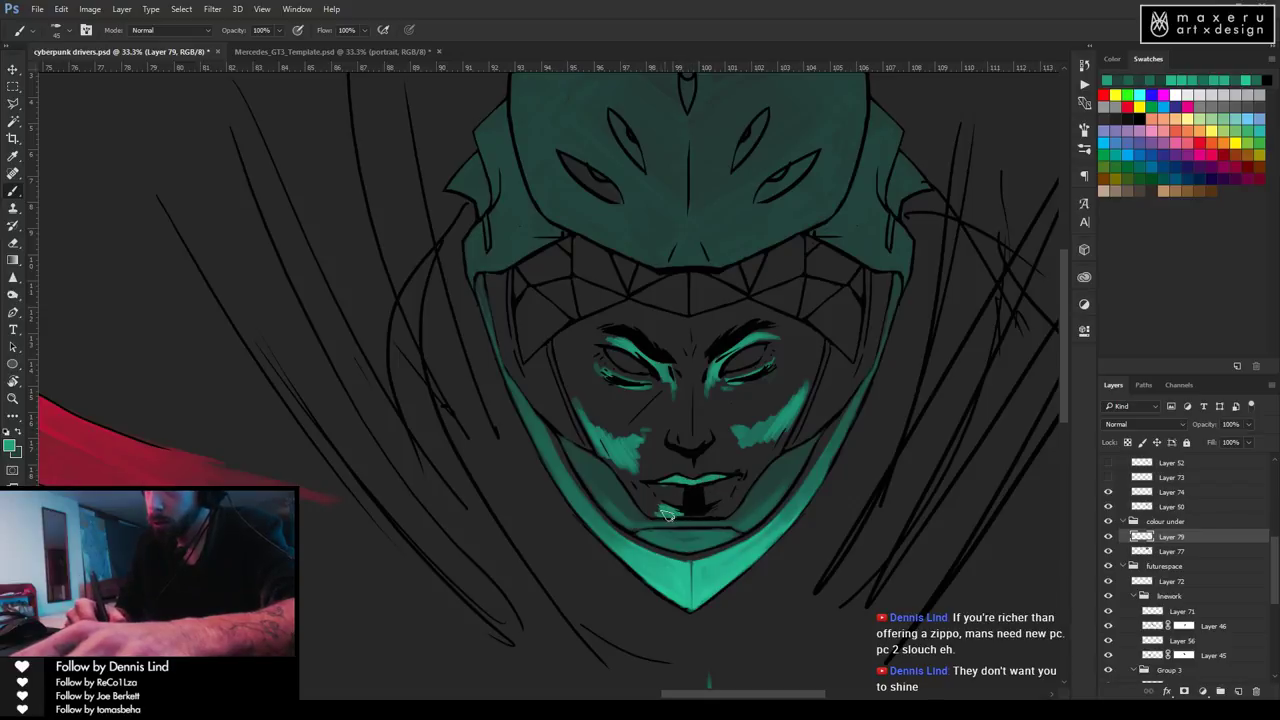
{"action": "mouse_move", "coordinate": [667, 513]}
{"action": "left_mouse_down"}
{"action": "mouse_move", "coordinate": [621, 476]}
{"action": "mouse_move", "coordinate": [645, 505]}
{"action": "mouse_move", "coordinate": [625, 460]}
{"action": "mouse_move", "coordinate": [640, 472]}
{"action": "mouse_move", "coordinate": [660, 452]}
{"action": "mouse_move", "coordinate": [617, 456]}
{"action": "mouse_move", "coordinate": [628, 396]}
{"action": "left_mouse_up"}
{"action": "mouse_move", "coordinate": [770, 483]}
{"action": "left_mouse_down"}
{"action": "mouse_move", "coordinate": [723, 512]}
{"action": "mouse_move", "coordinate": [736, 496]}
{"action": "mouse_move", "coordinate": [689, 516]}
{"action": "mouse_move", "coordinate": [672, 498]}
{"action": "mouse_move", "coordinate": [712, 502]}
{"action": "mouse_move", "coordinate": [658, 490]}
{"action": "mouse_move", "coordinate": [733, 490]}
{"action": "left_mouse_up"}
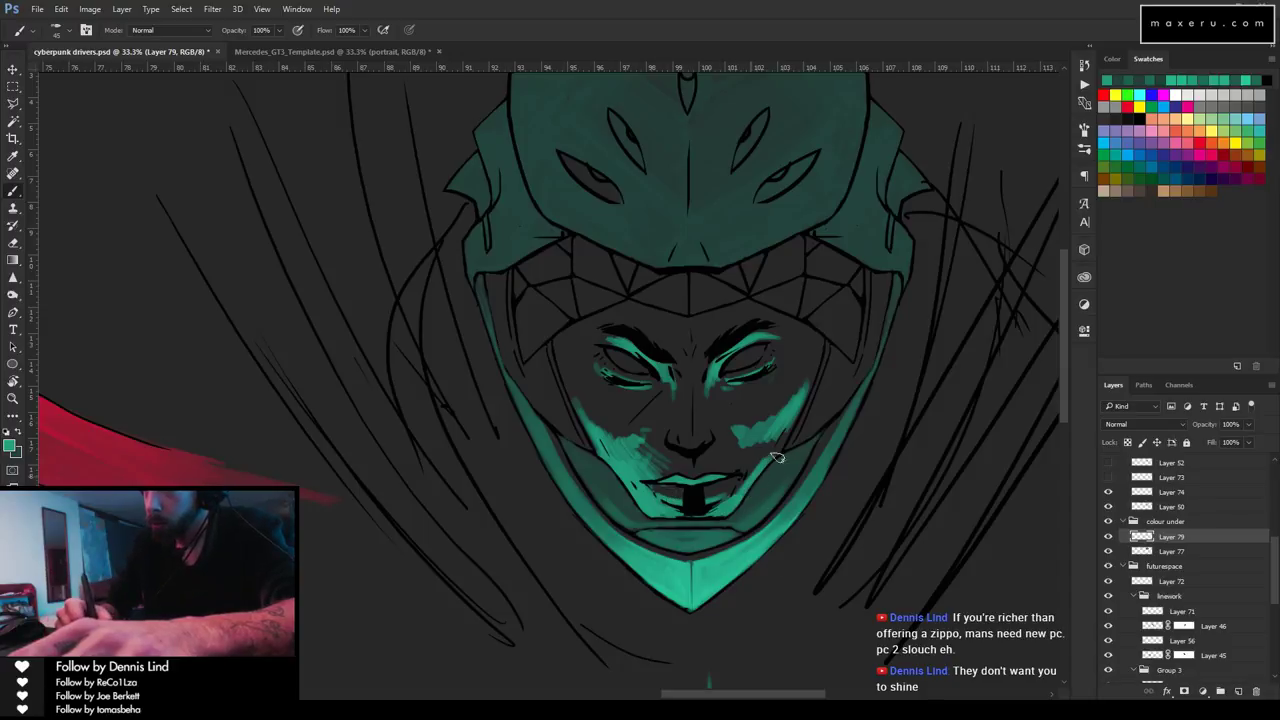
{"action": "mouse_move", "coordinate": [766, 457]}
{"action": "left_mouse_down"}
{"action": "mouse_move", "coordinate": [785, 440]}
{"action": "mouse_move", "coordinate": [752, 465]}
{"action": "mouse_move", "coordinate": [764, 442]}
{"action": "left_mouse_up"}
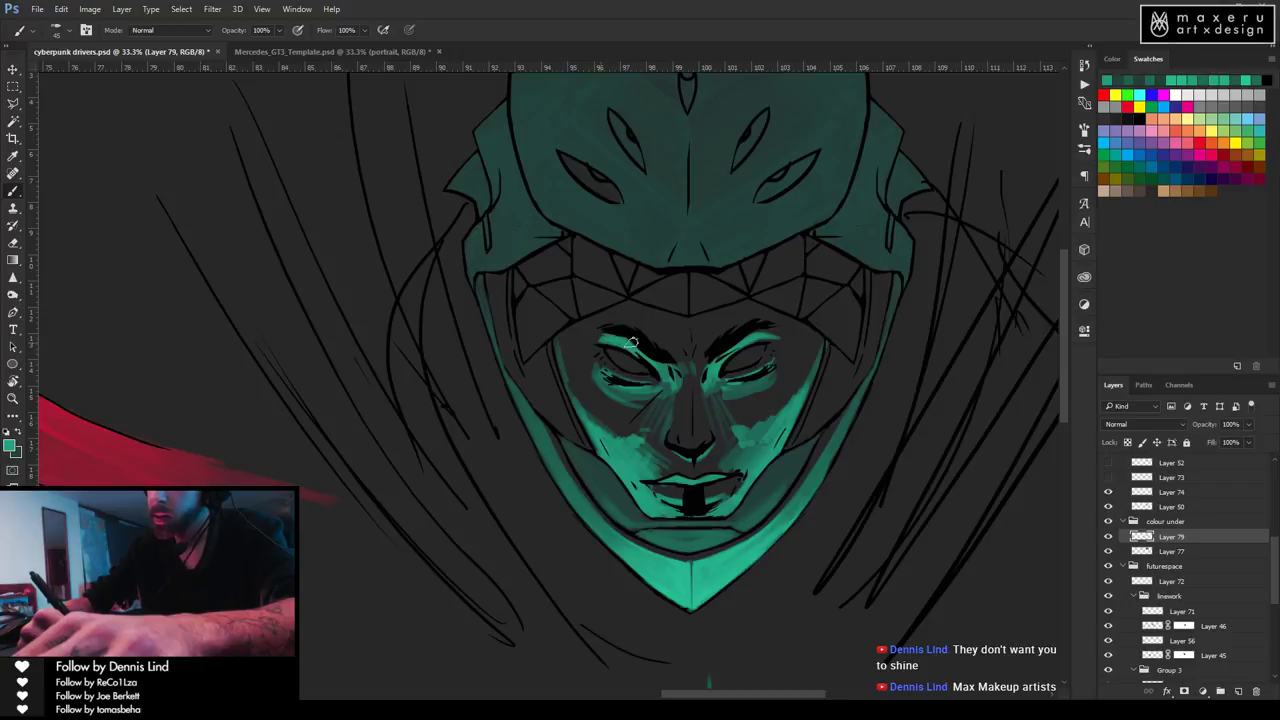
Sample the darker green beside the nose and shade the right cheek below the eye with it.
{"action": "key", "text": "e"}
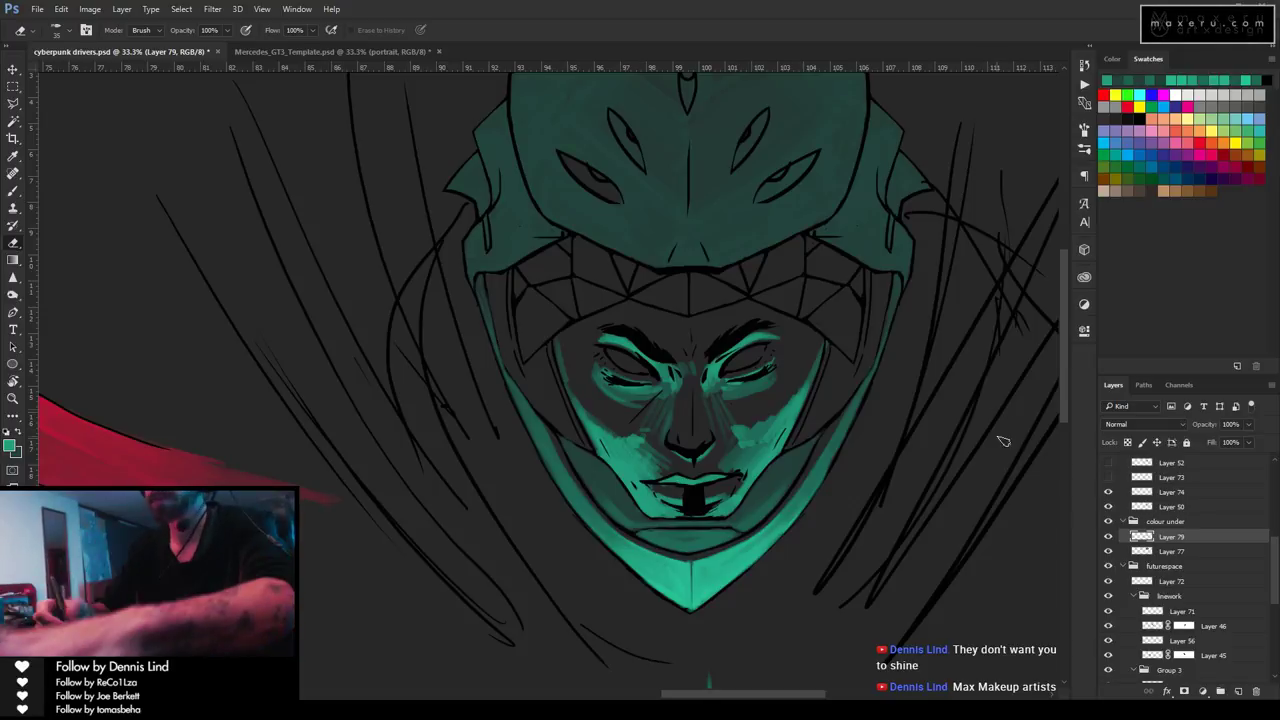
{"action": "key", "text": "i"}
{"action": "left_click", "coordinate": [723, 409]}
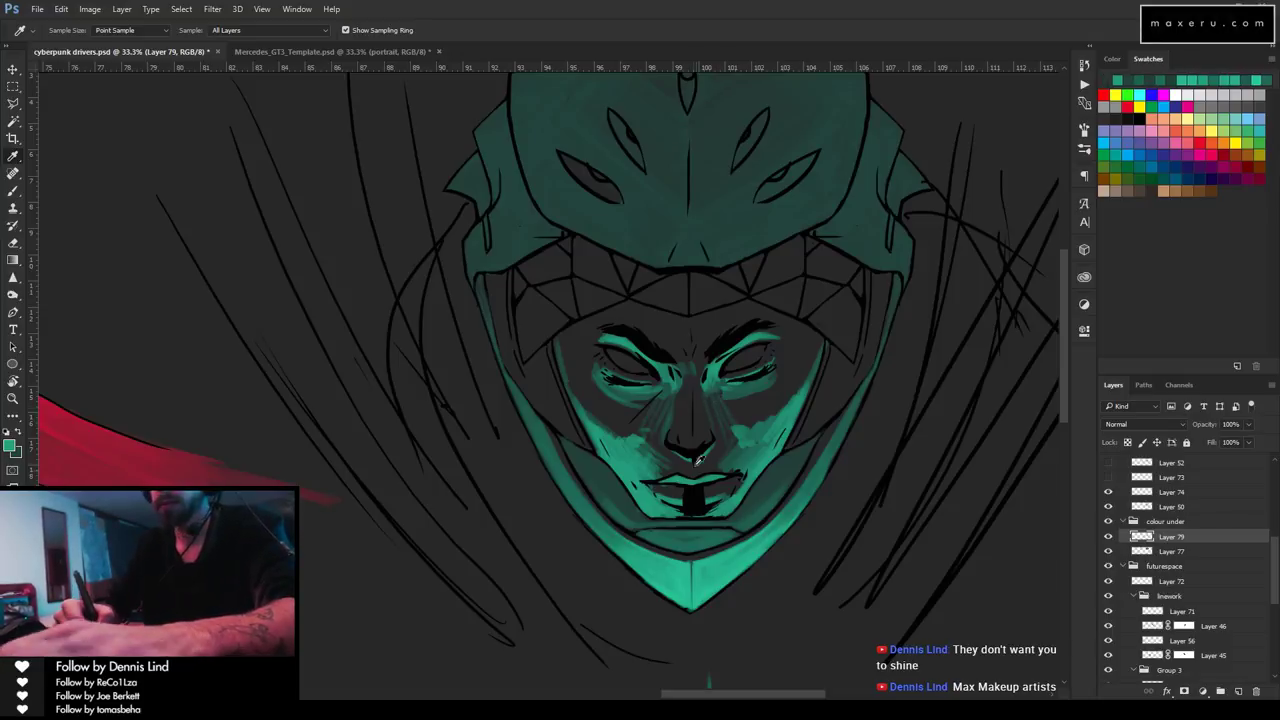
{"action": "key", "text": "b"}
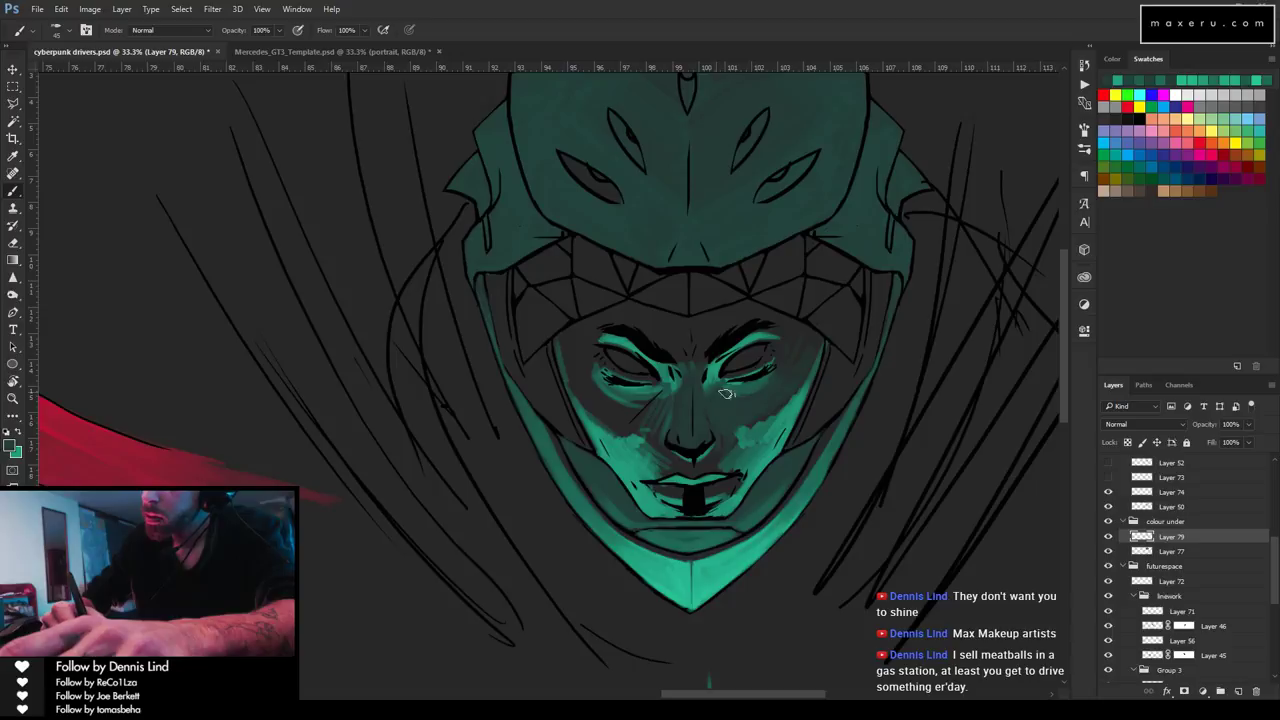
Sample a green from the right eye's lower lid and paint the area around that eye with it.
{"action": "key", "text": "i"}
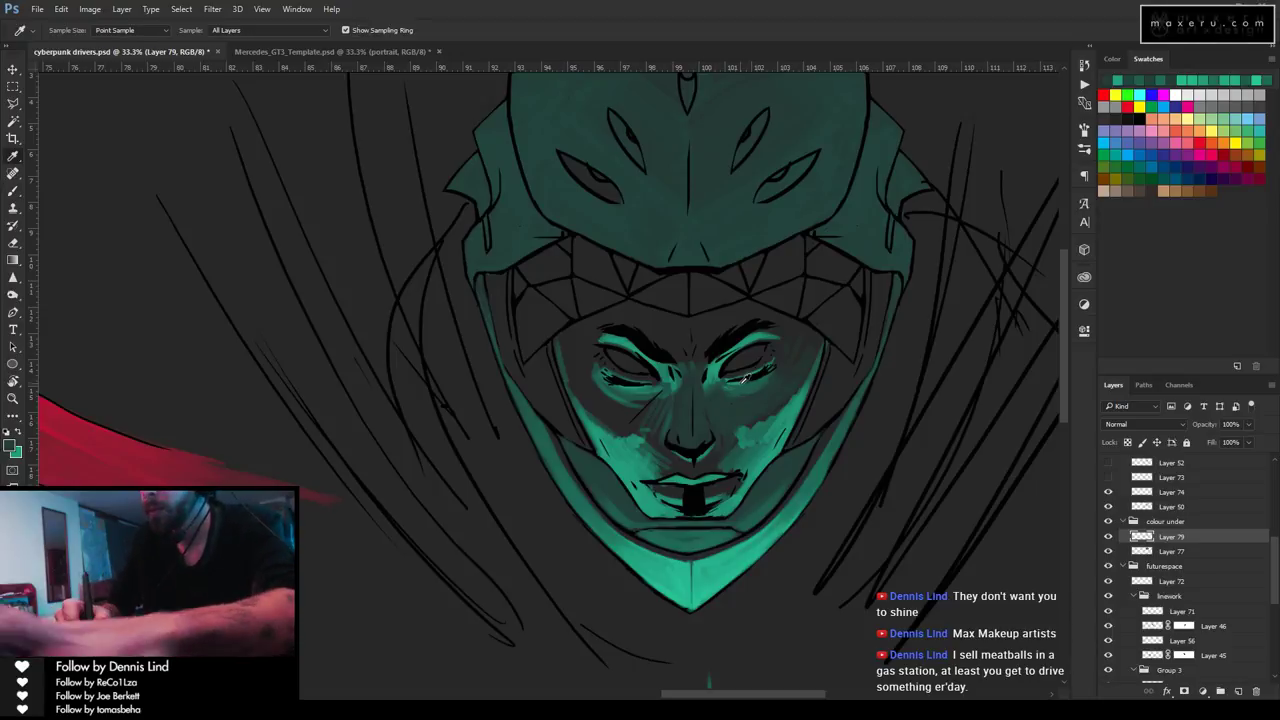
{"action": "left_click", "coordinate": [745, 378]}
{"action": "key", "text": "b"}
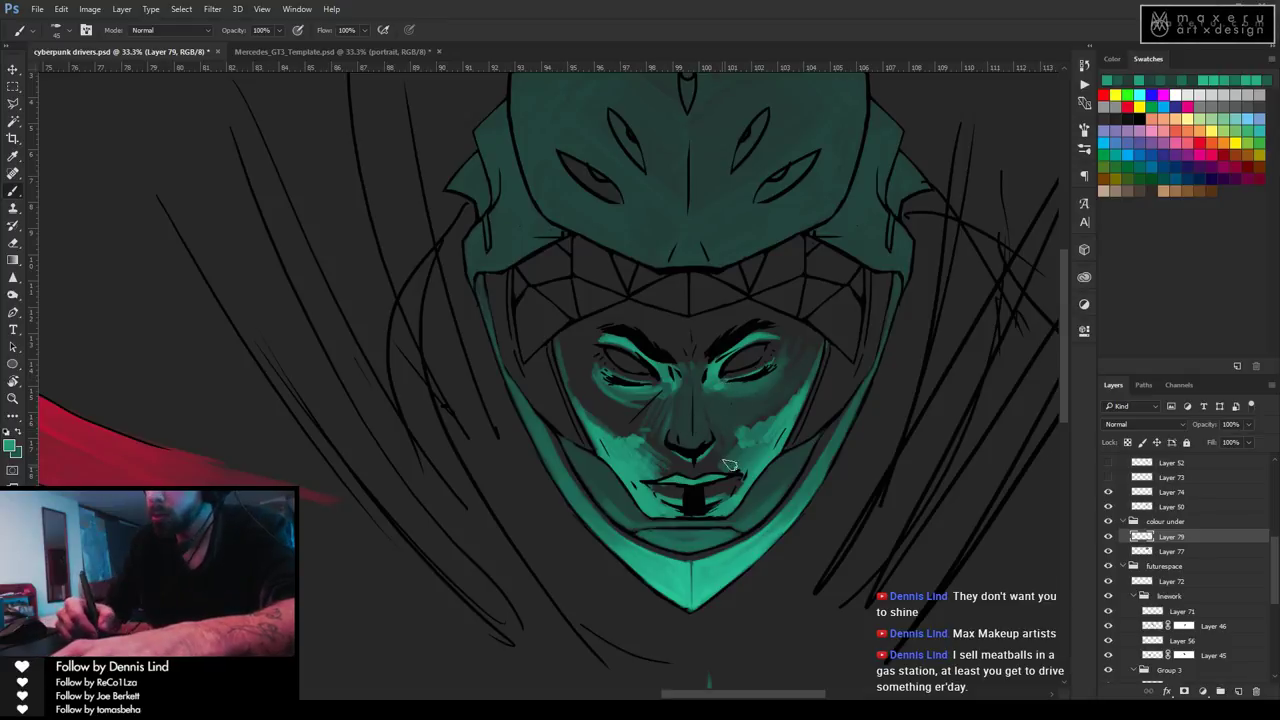
Blend the bright cheek patches into the surrounding shading with greens sampled from the right cheek.
{"action": "key", "text": "i"}
{"action": "left_click", "coordinate": [760, 425]}
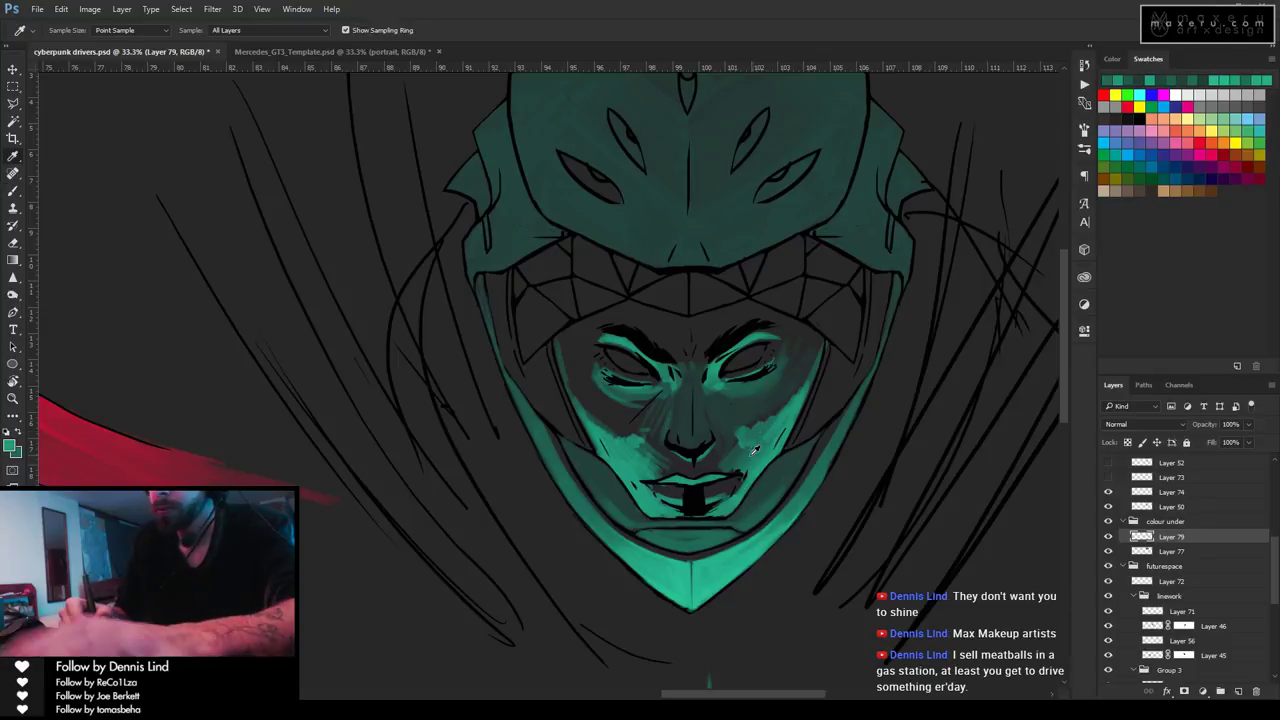
{"action": "key", "text": "b"}
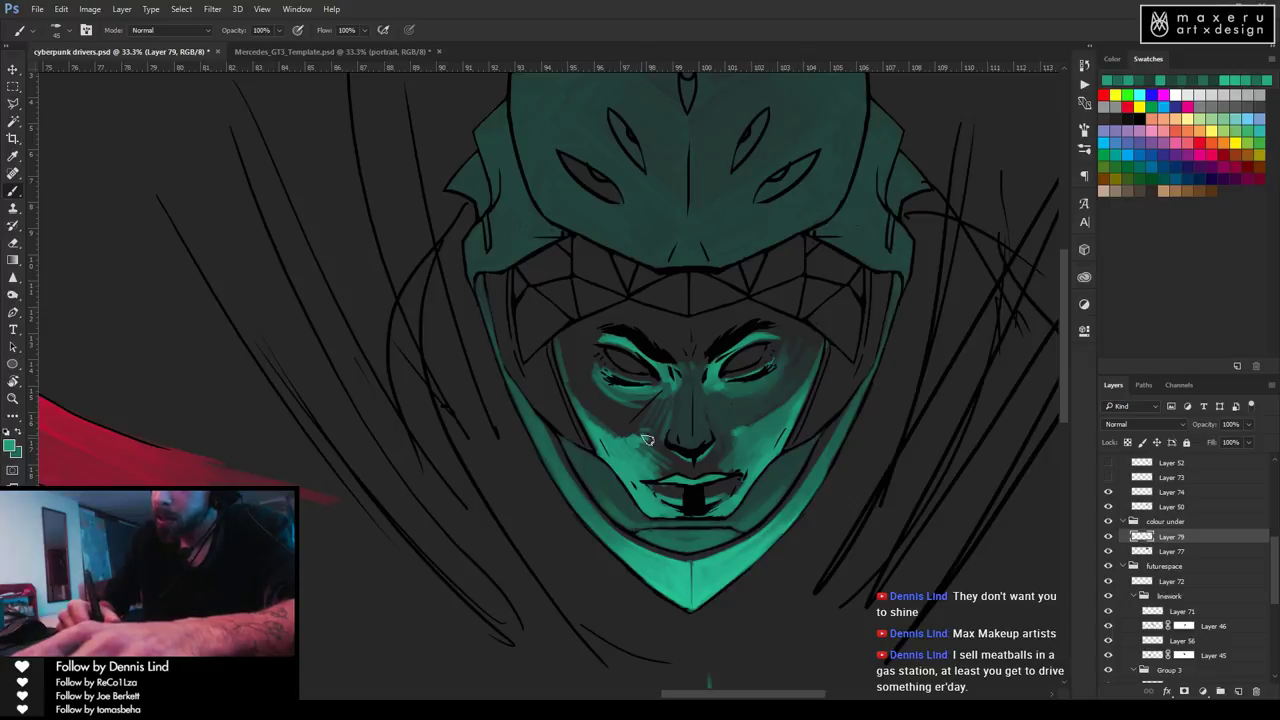
{"action": "key", "text": "i"}
{"action": "left_click", "coordinate": [745, 445]}
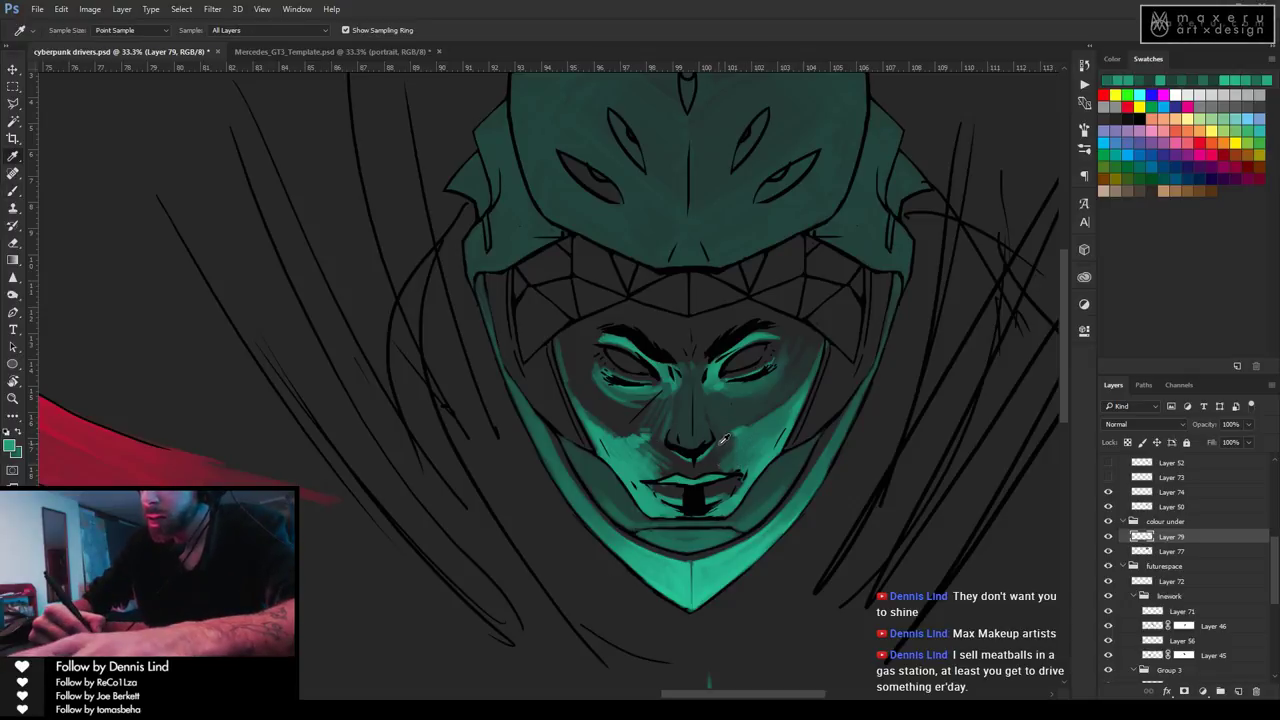
{"action": "key", "text": "b"}
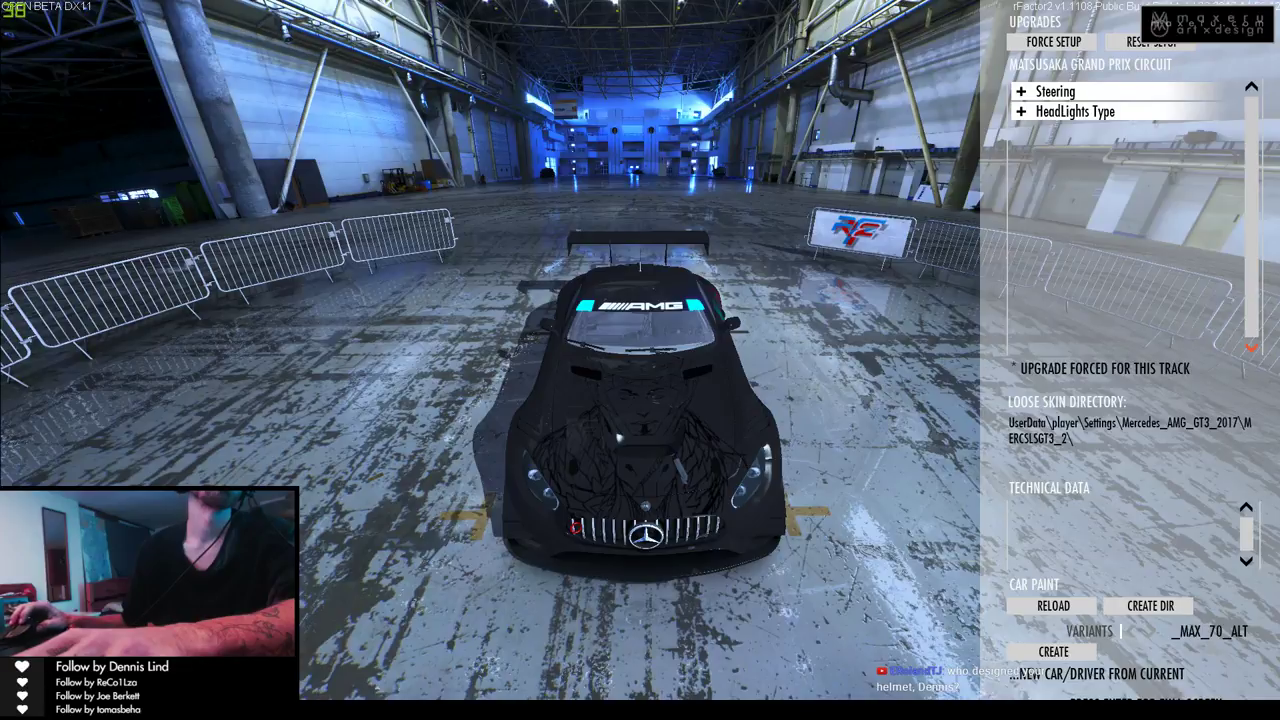
Switch to Photoshop and erase the heavy black linework on Layer 50 around the lower lip and under both eyes.
{"action": "key", "text": "alt+Tab"}
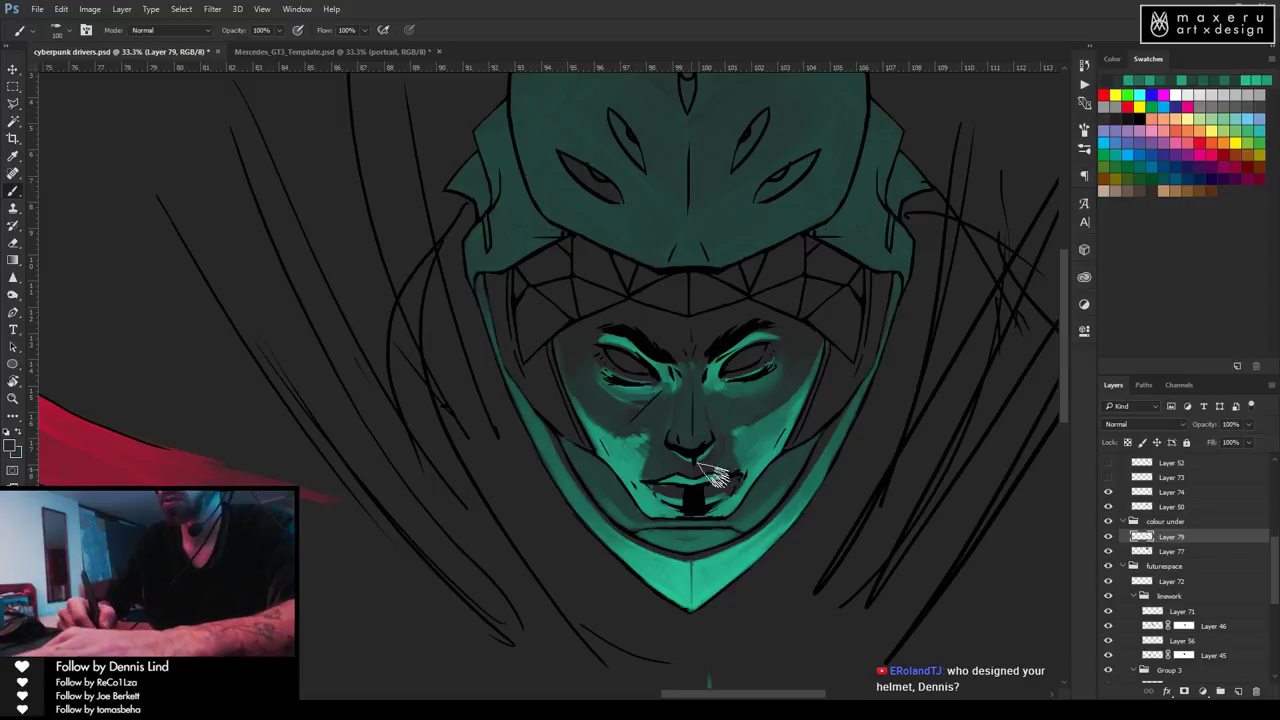
{"action": "scroll", "coordinate": [1270, 555], "scroll_direction": "up", "scroll_amount": 5}
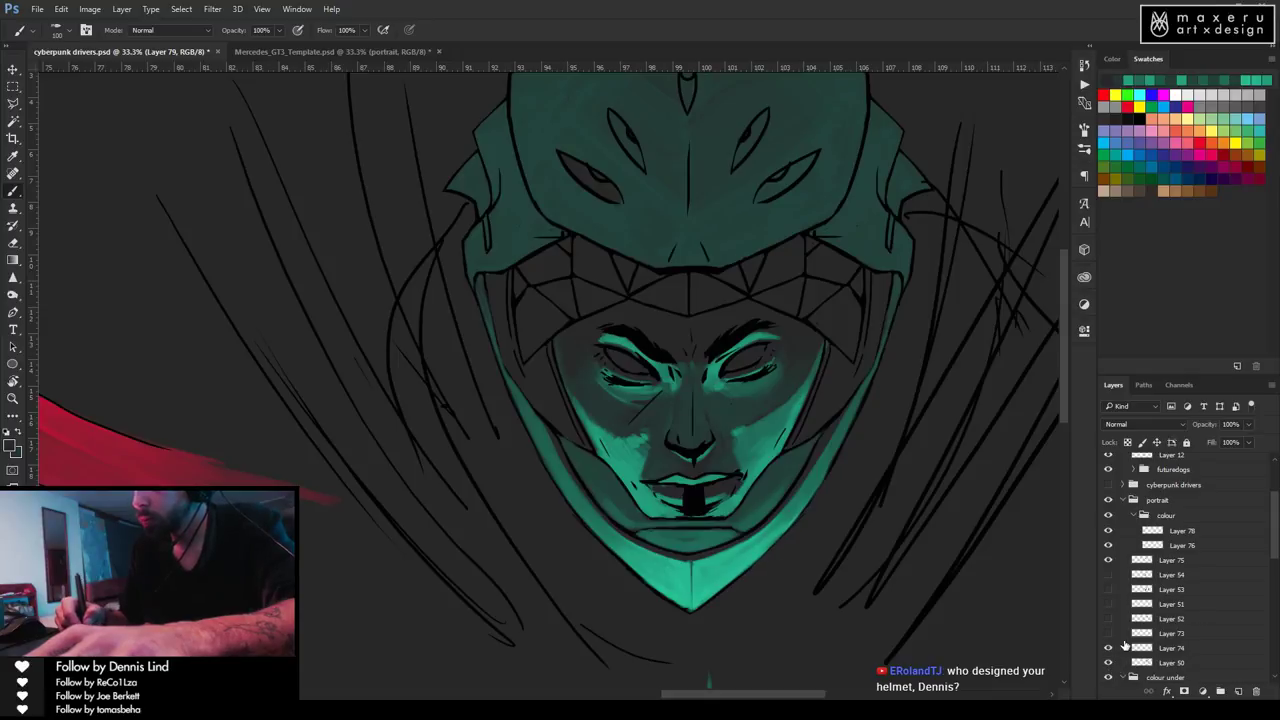
{"action": "left_click", "coordinate": [1160, 663]}
{"action": "key", "text": "e"}
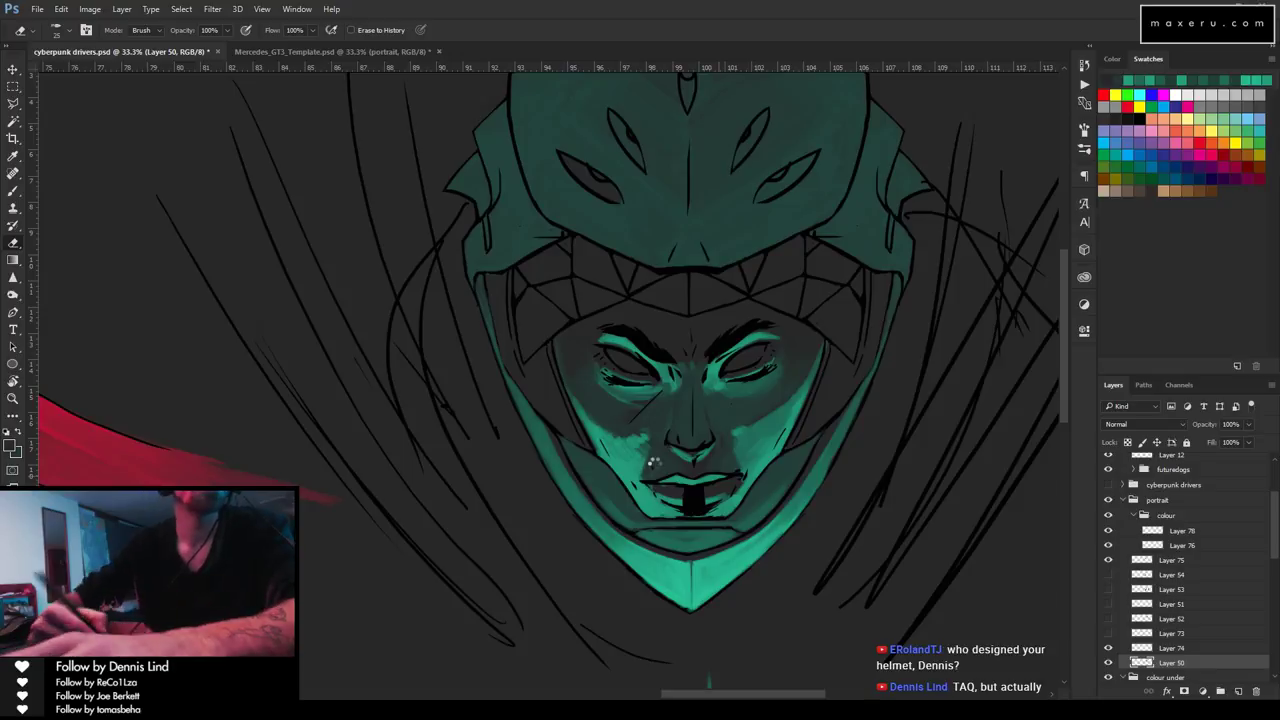
{"action": "key", "text": "ctrl+s"}
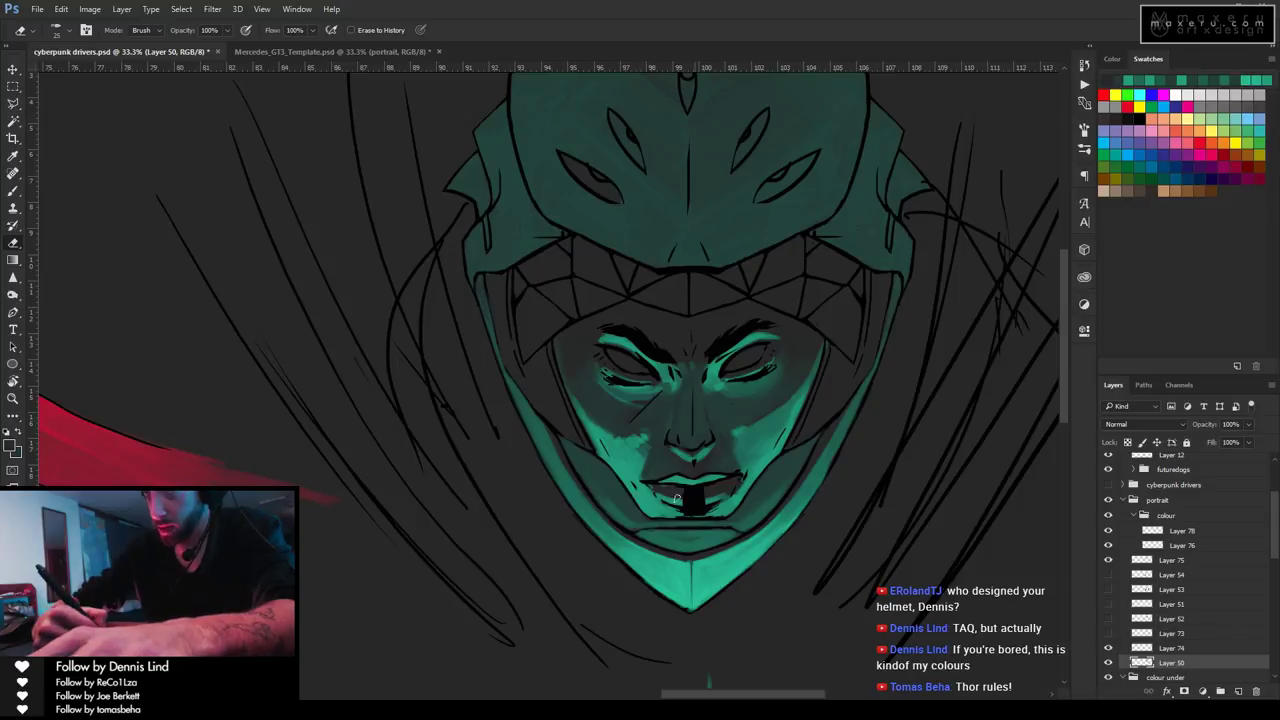
{"action": "left_click_drag", "start_coordinate": [708, 500], "coordinate": [710, 503]}
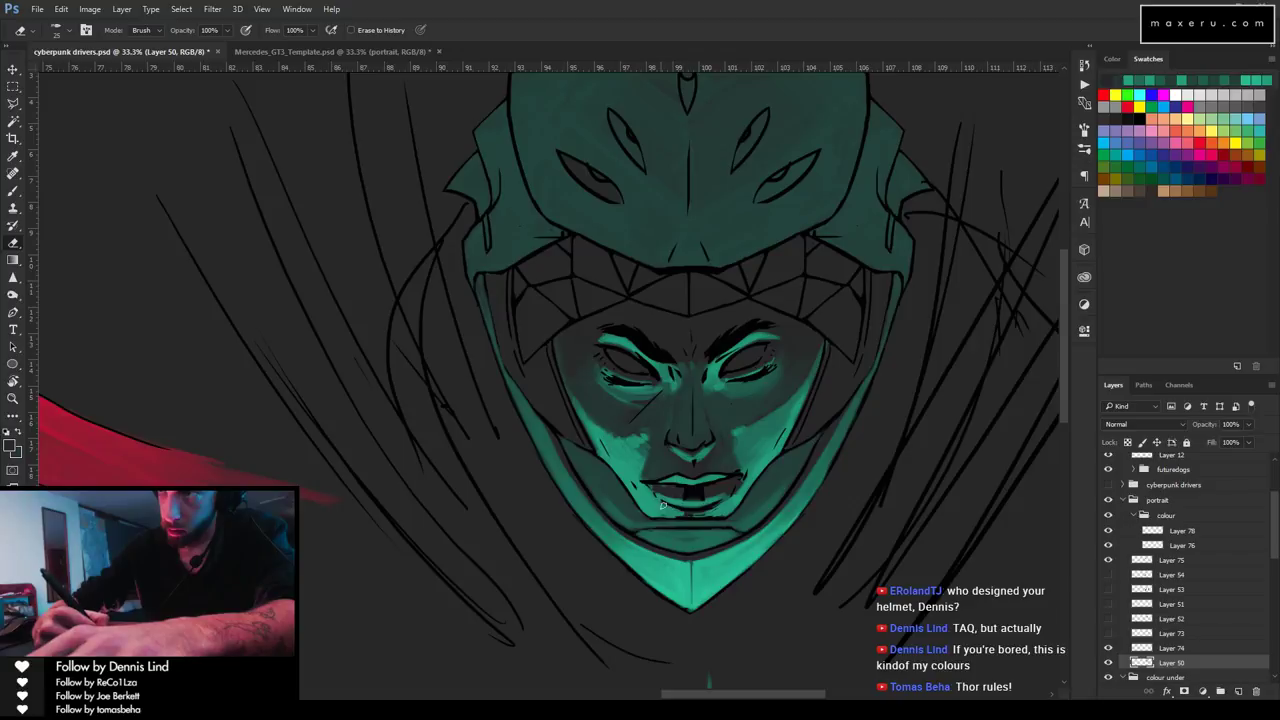
{"action": "left_click_drag", "start_coordinate": [715, 511], "coordinate": [668, 512]}
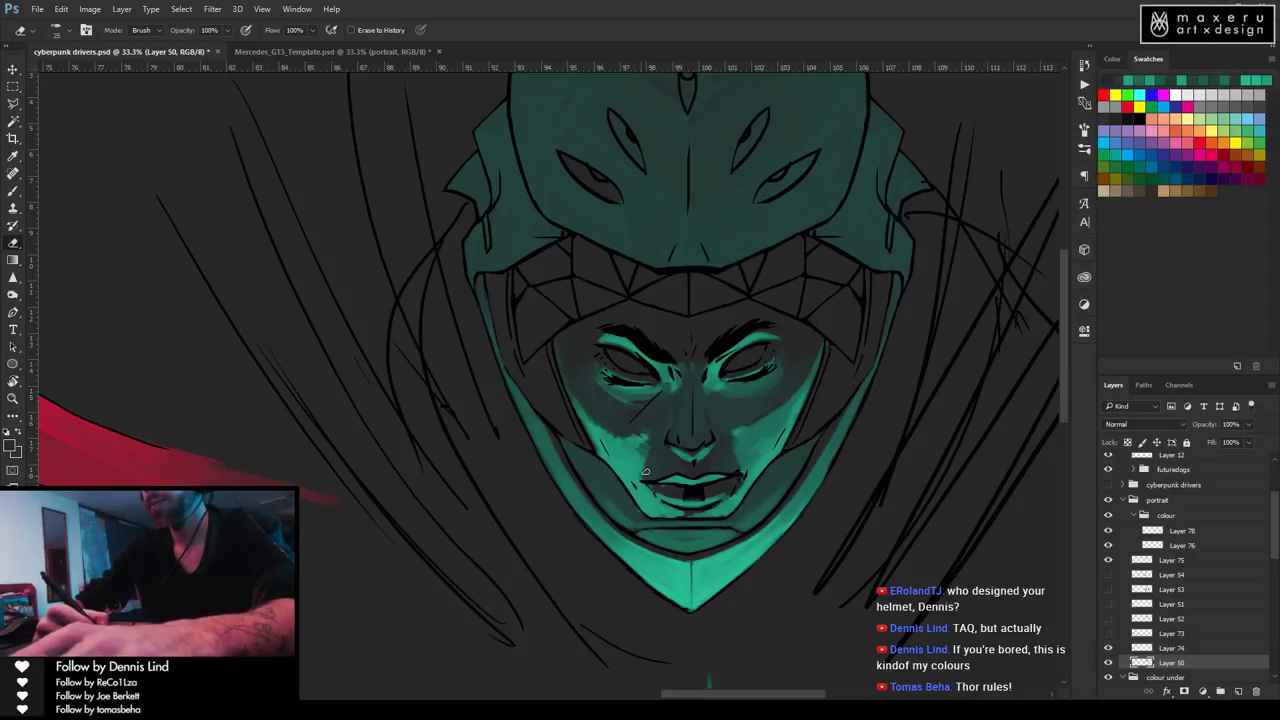
{"action": "mouse_move", "coordinate": [758, 378]}
{"action": "left_mouse_down"}
{"action": "mouse_move", "coordinate": [738, 382]}
{"action": "mouse_move", "coordinate": [778, 368]}
{"action": "left_mouse_up"}
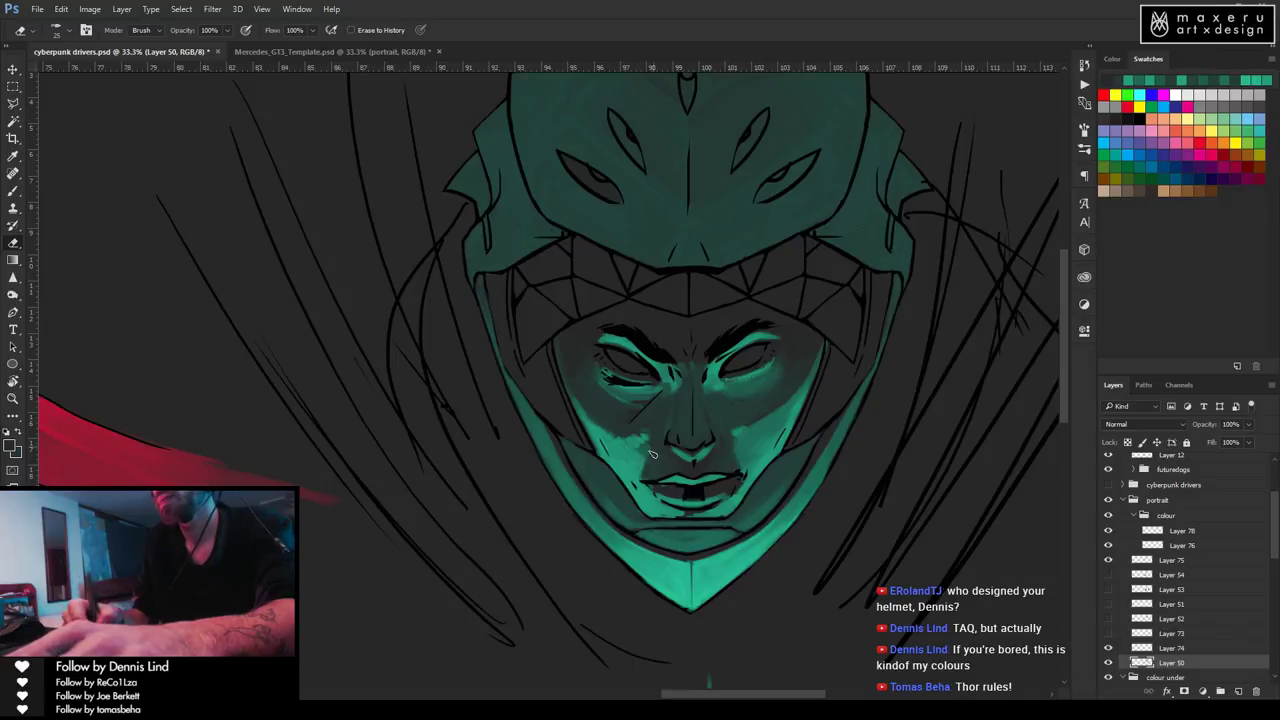
{"action": "mouse_move", "coordinate": [622, 382]}
{"action": "left_mouse_down"}
{"action": "mouse_move", "coordinate": [606, 375]}
{"action": "mouse_move", "coordinate": [644, 384]}
{"action": "left_mouse_up"}
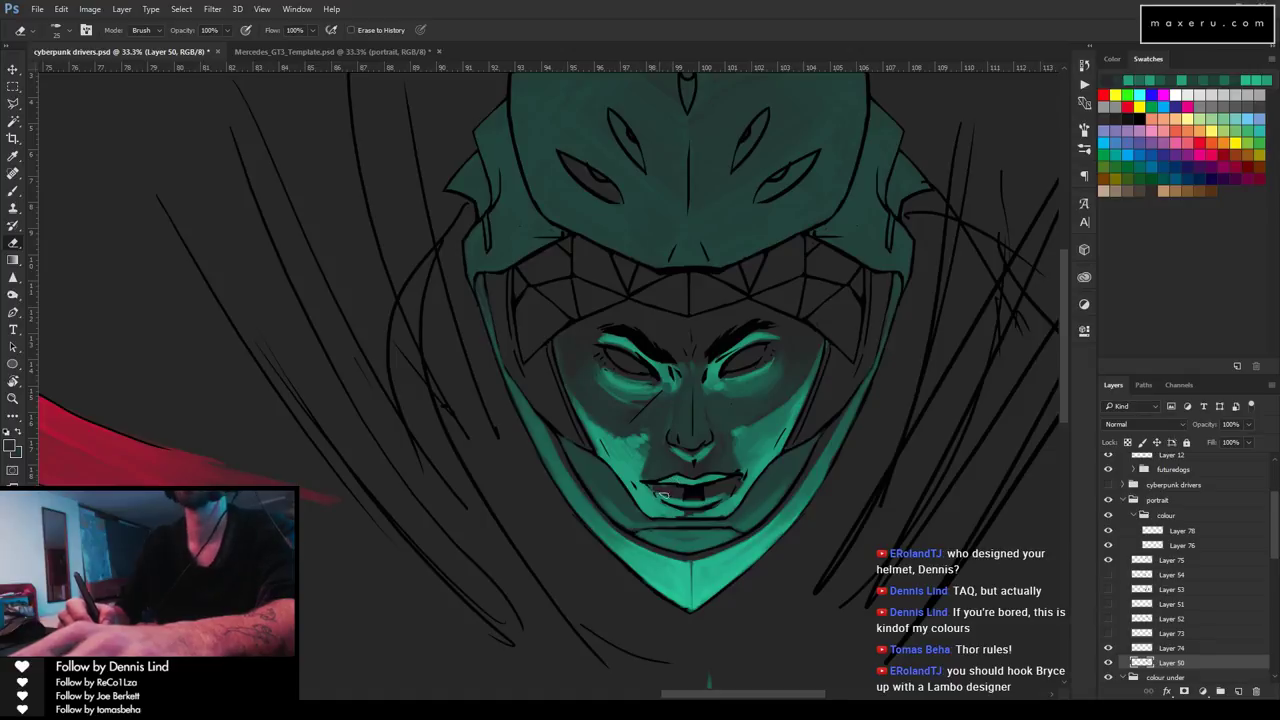
On Layer 79, sample the green of the left cheek and paint around the left mouth corner and lower lip.
{"action": "left_click_drag", "start_coordinate": [1270, 522], "coordinate": [1275, 530]}
{"action": "left_click", "coordinate": [1108, 627]}
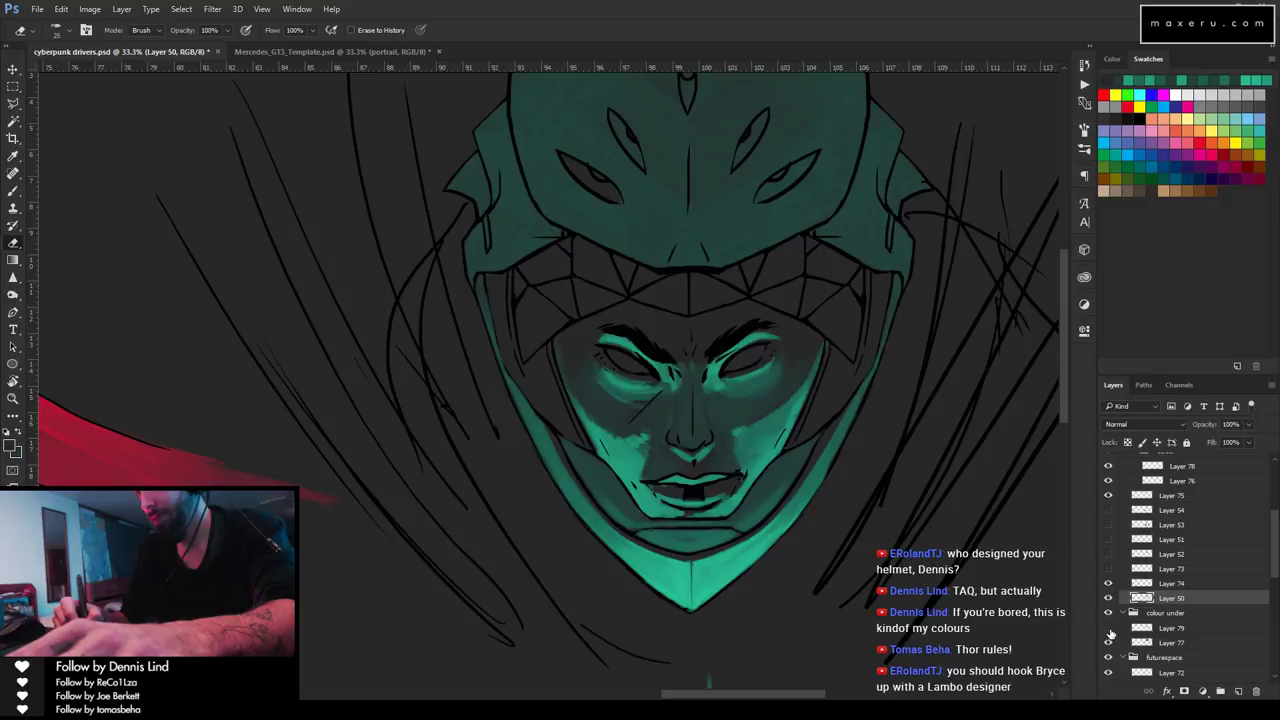
{"action": "left_click", "coordinate": [1168, 627]}
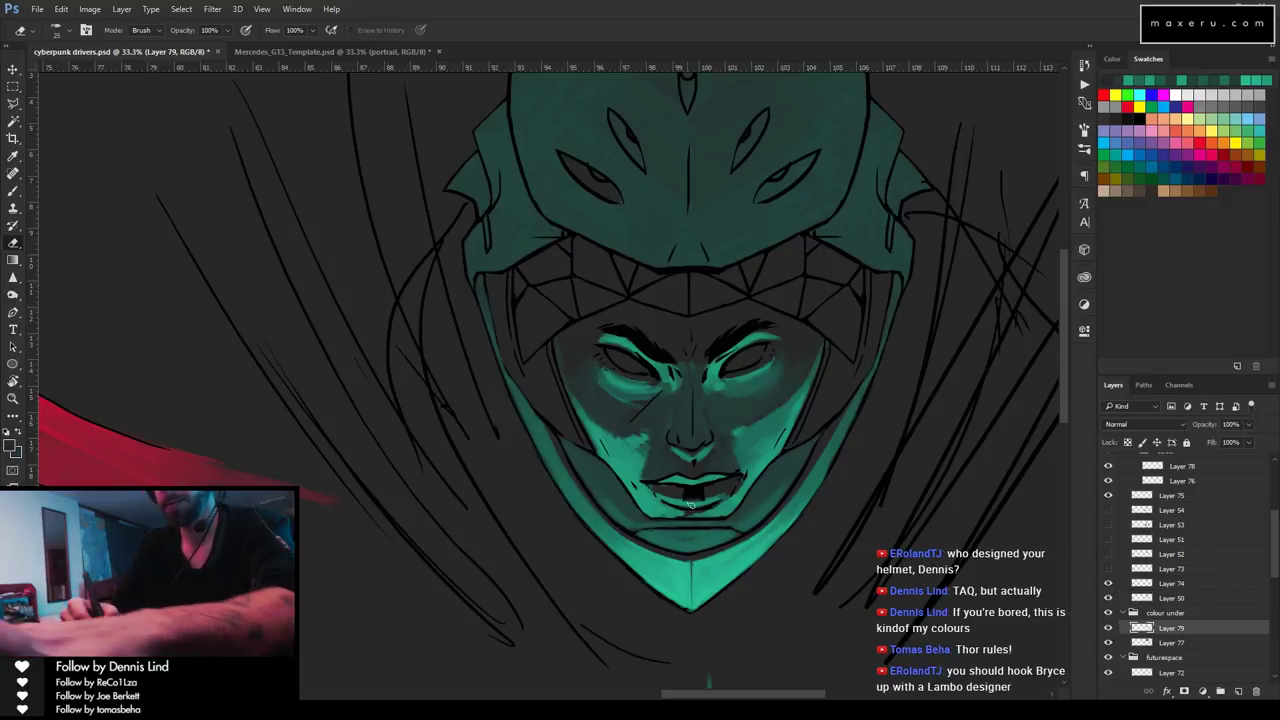
{"action": "key", "text": "i"}
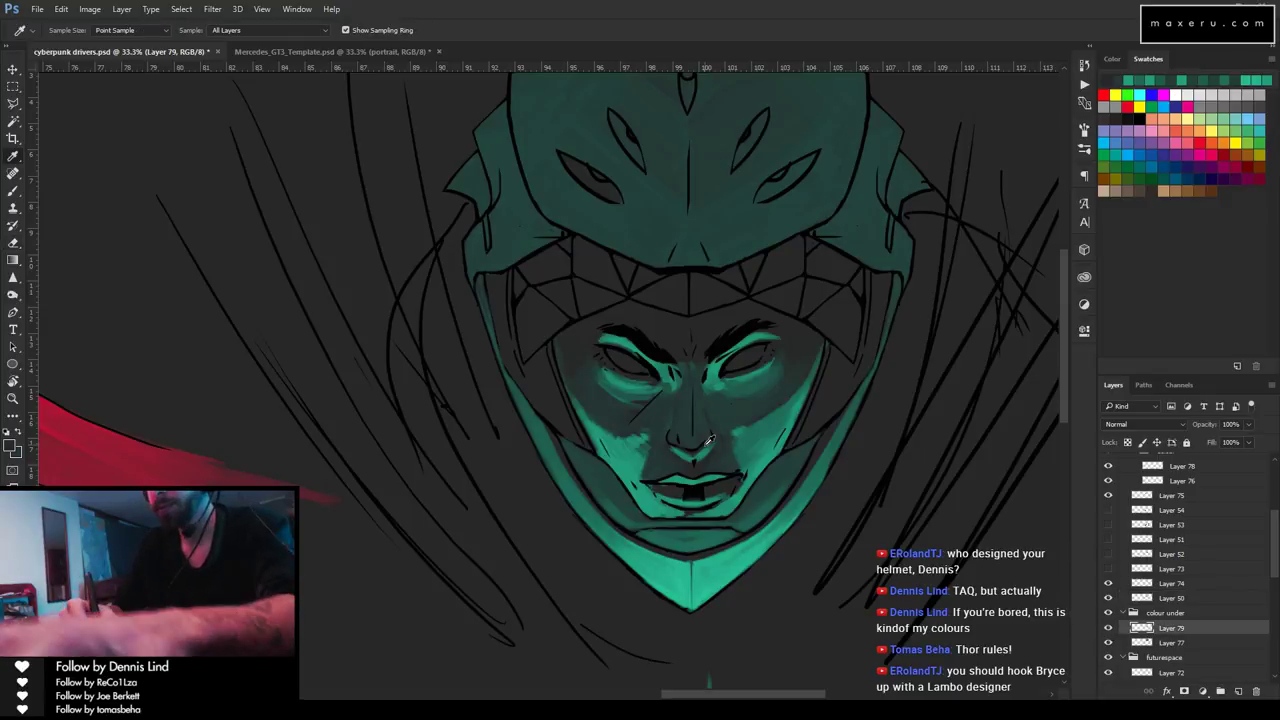
{"action": "left_click", "coordinate": [628, 463]}
{"action": "key", "text": "b"}
{"action": "mouse_move", "coordinate": [640, 488]}
{"action": "left_mouse_down"}
{"action": "mouse_move", "coordinate": [690, 500]}
{"action": "mouse_move", "coordinate": [672, 500]}
{"action": "left_mouse_up"}
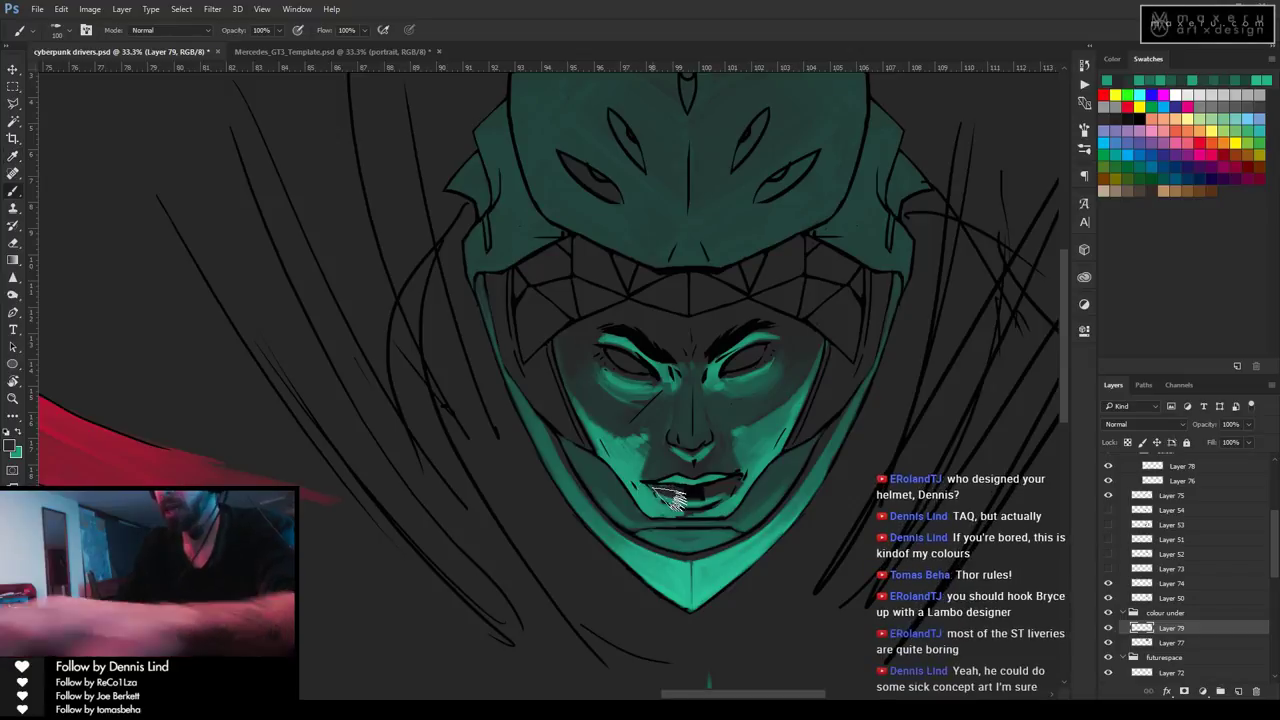
Reduce the brush size to 30 and paint bright green light along the underside of the nose.
{"action": "key", "text": "bracketleft"}
{"action": "key", "text": "bracketleft"}
{"action": "key", "text": "bracketleft"}
{"action": "key", "text": "bracketleft"}
{"action": "key", "text": "bracketleft"}
{"action": "key", "text": "bracketleft"}
{"action": "key", "text": "bracketleft"}
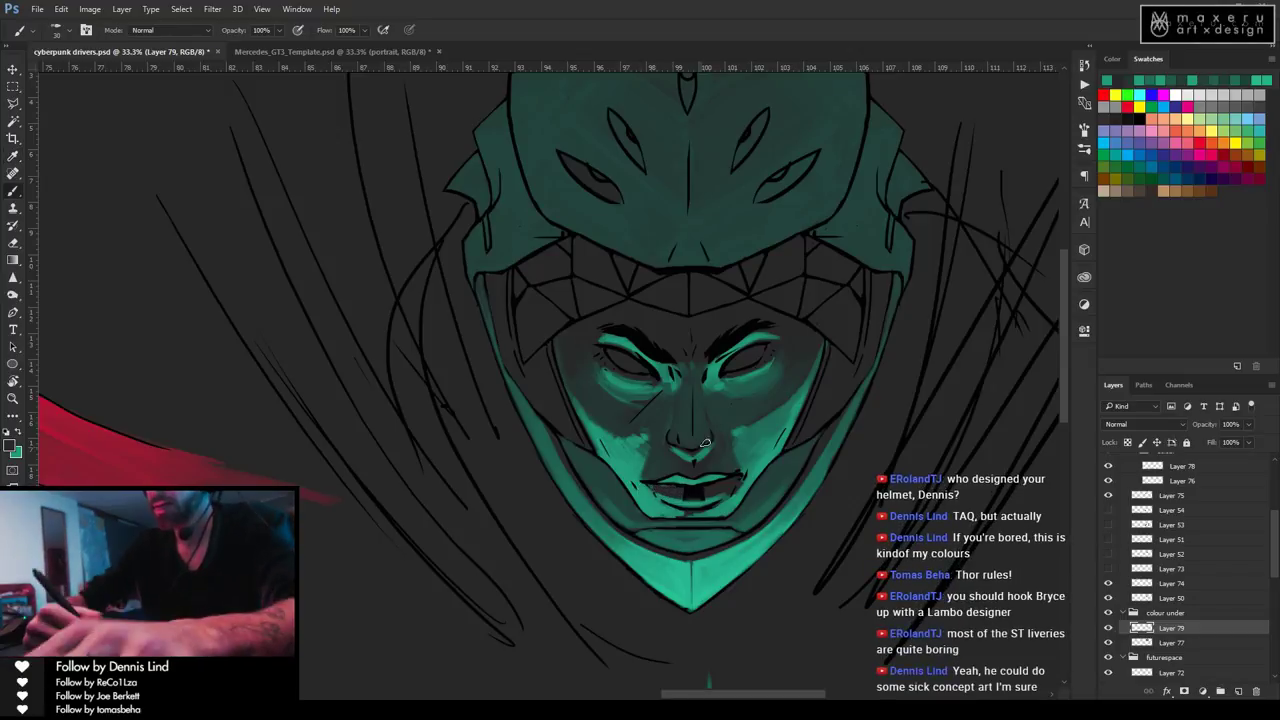
{"action": "key", "text": "x"}
{"action": "left_click_drag", "start_coordinate": [682, 452], "coordinate": [701, 453]}
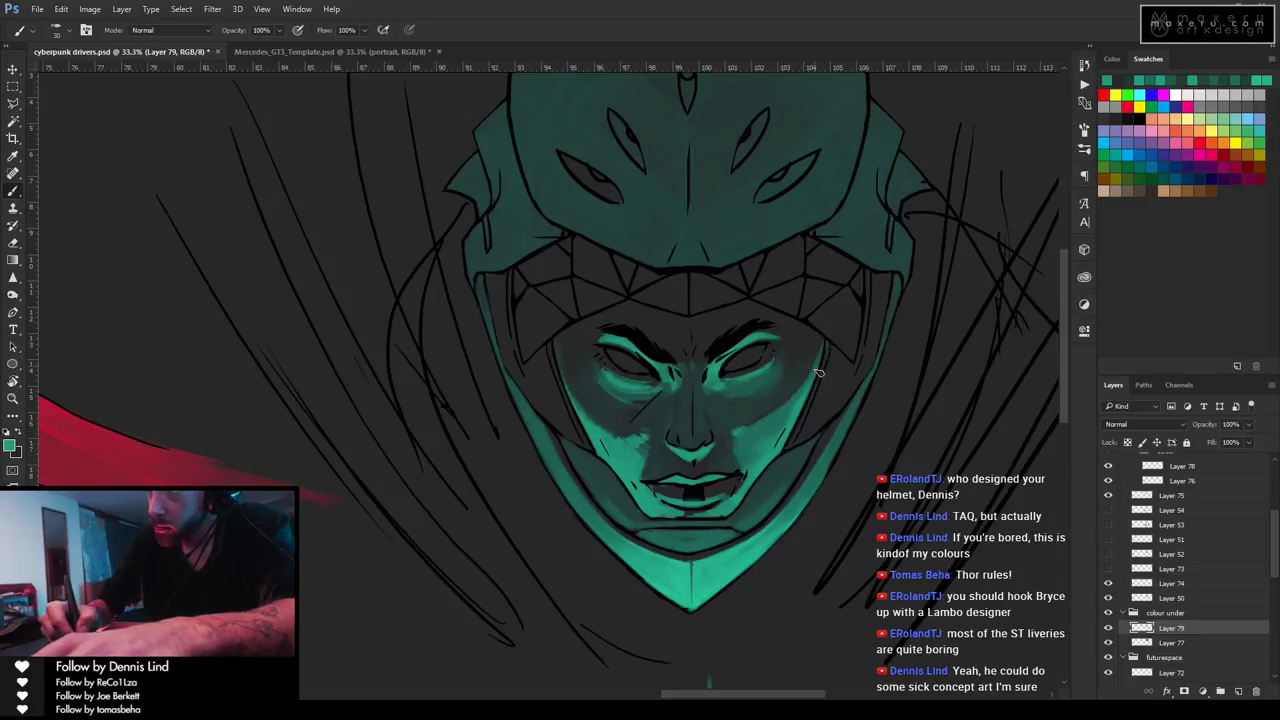
Touch up the green along the face edges and lower eyelids, and save the document.
{"action": "key", "text": "e"}
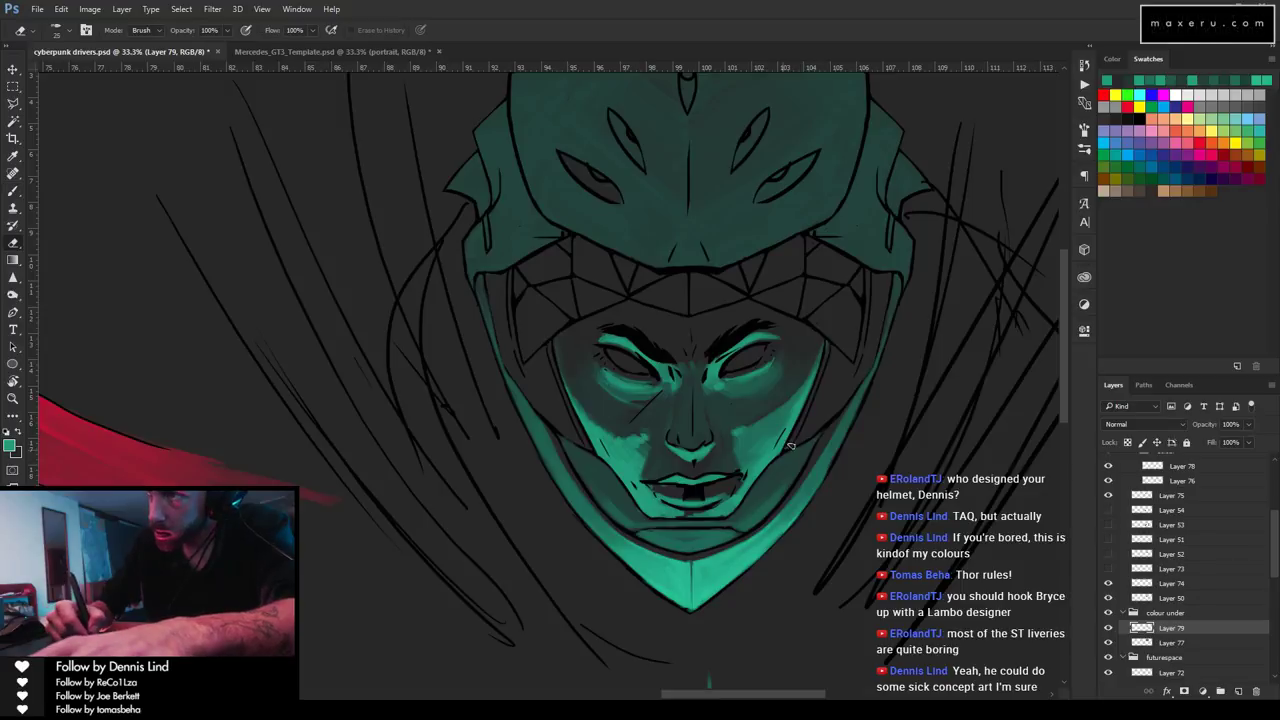
{"action": "key", "text": "b"}
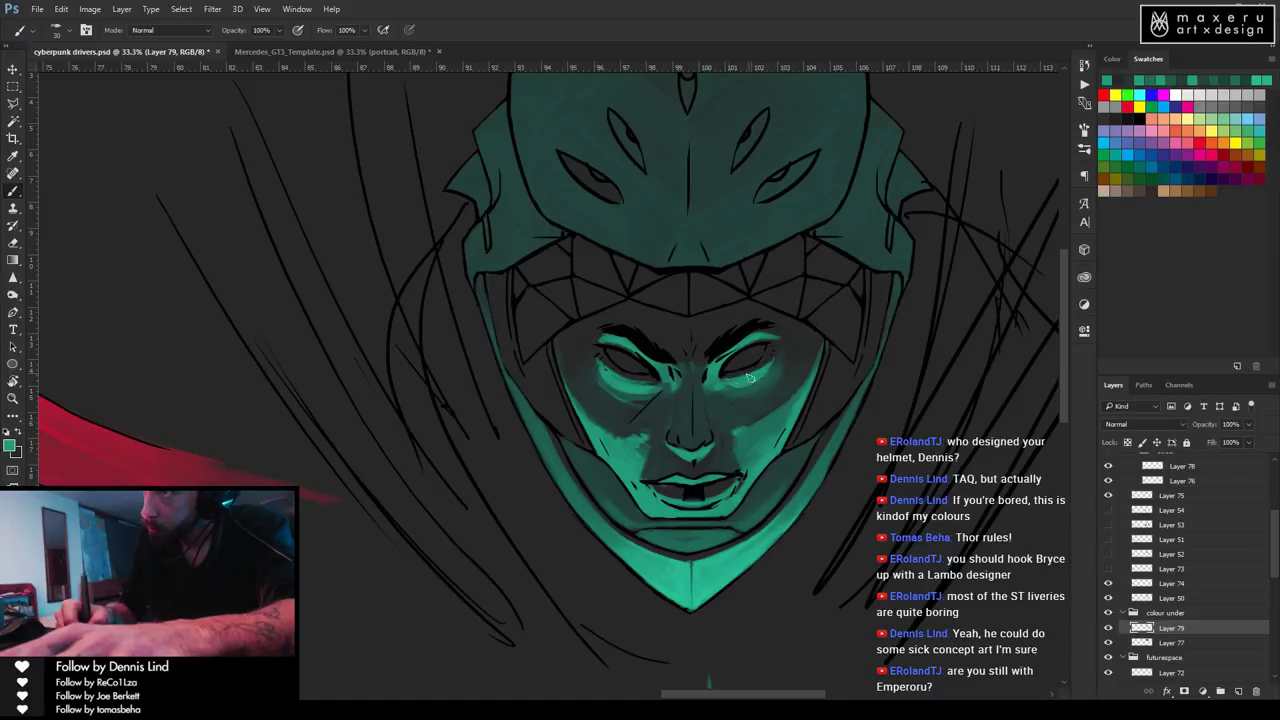
{"action": "key", "text": "z"}
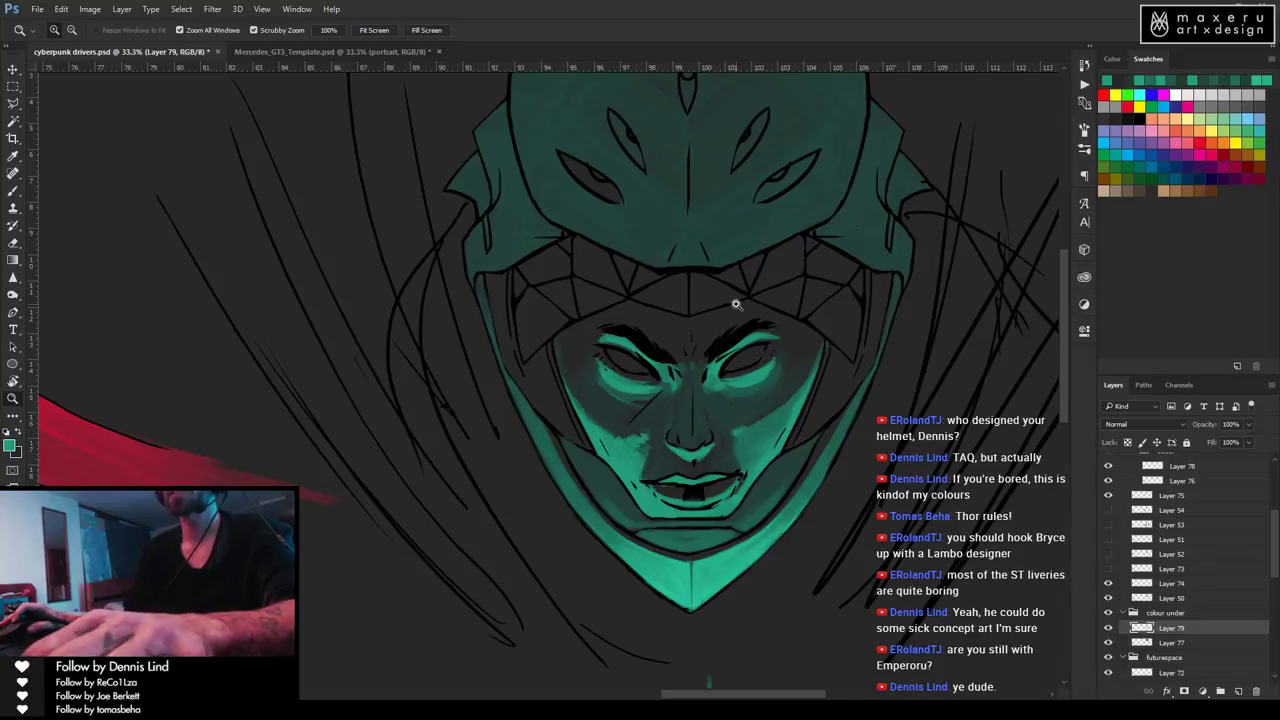
{"action": "key", "text": "ctrl+s"}
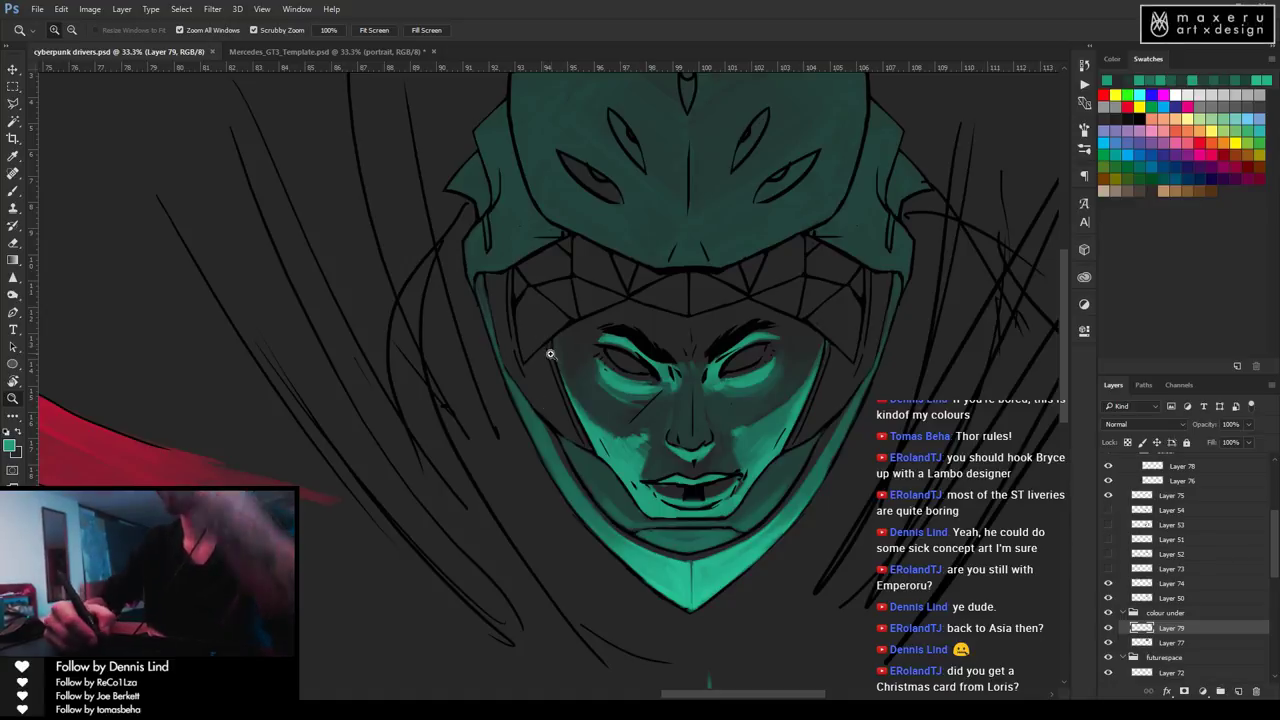
Brighten the left eye's lower lid and the area below its inner corner with green.
{"action": "key", "text": "b"}
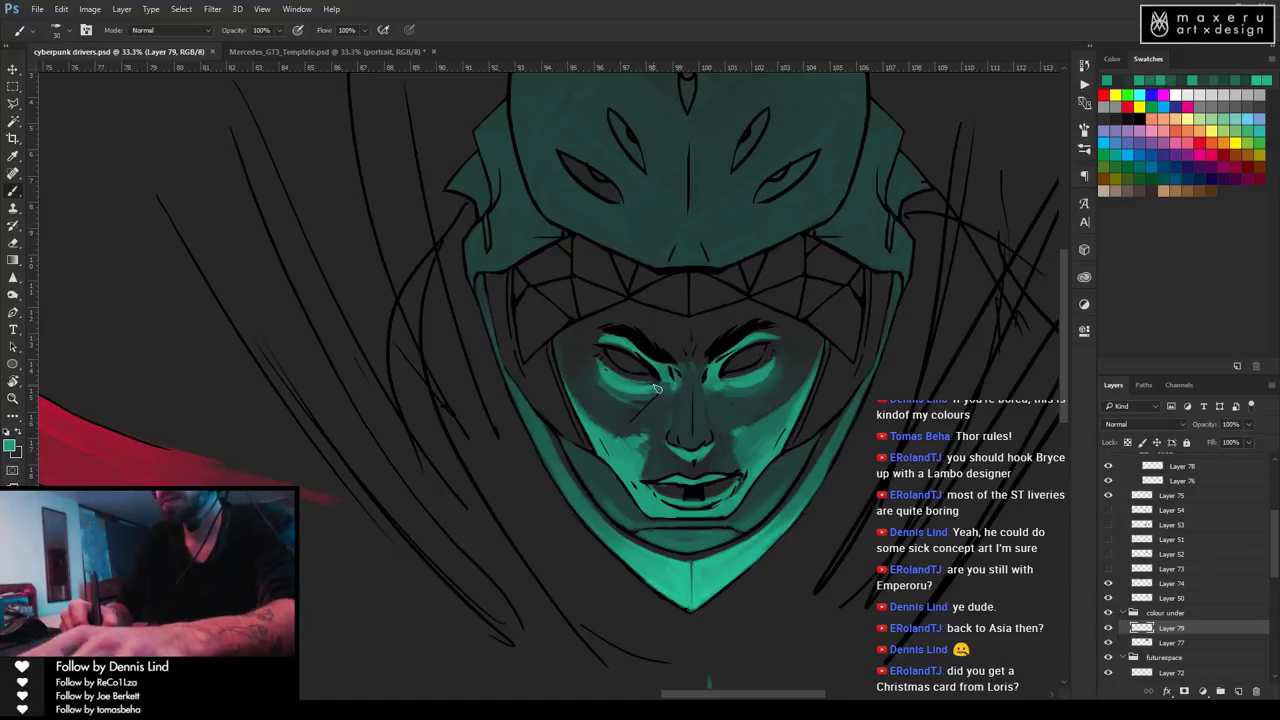
{"action": "left_click_drag", "start_coordinate": [636, 386], "coordinate": [638, 388]}
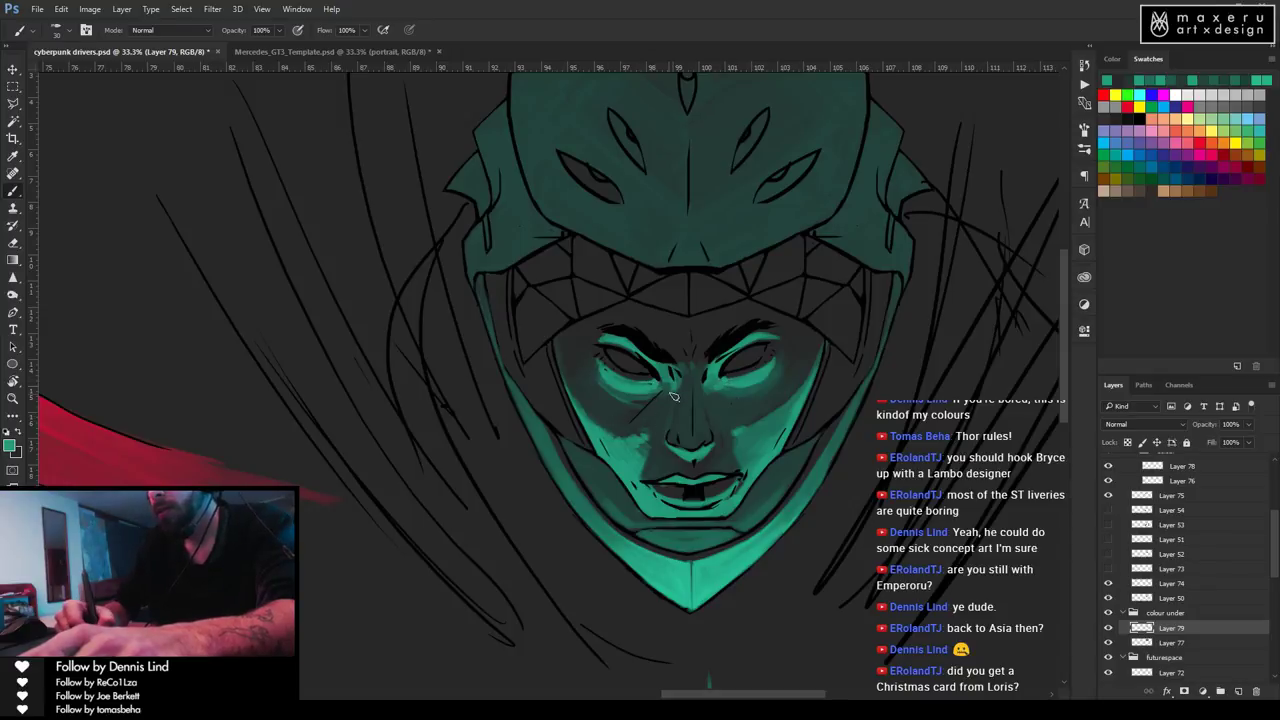
{"action": "left_click_drag", "start_coordinate": [668, 388], "coordinate": [634, 418]}
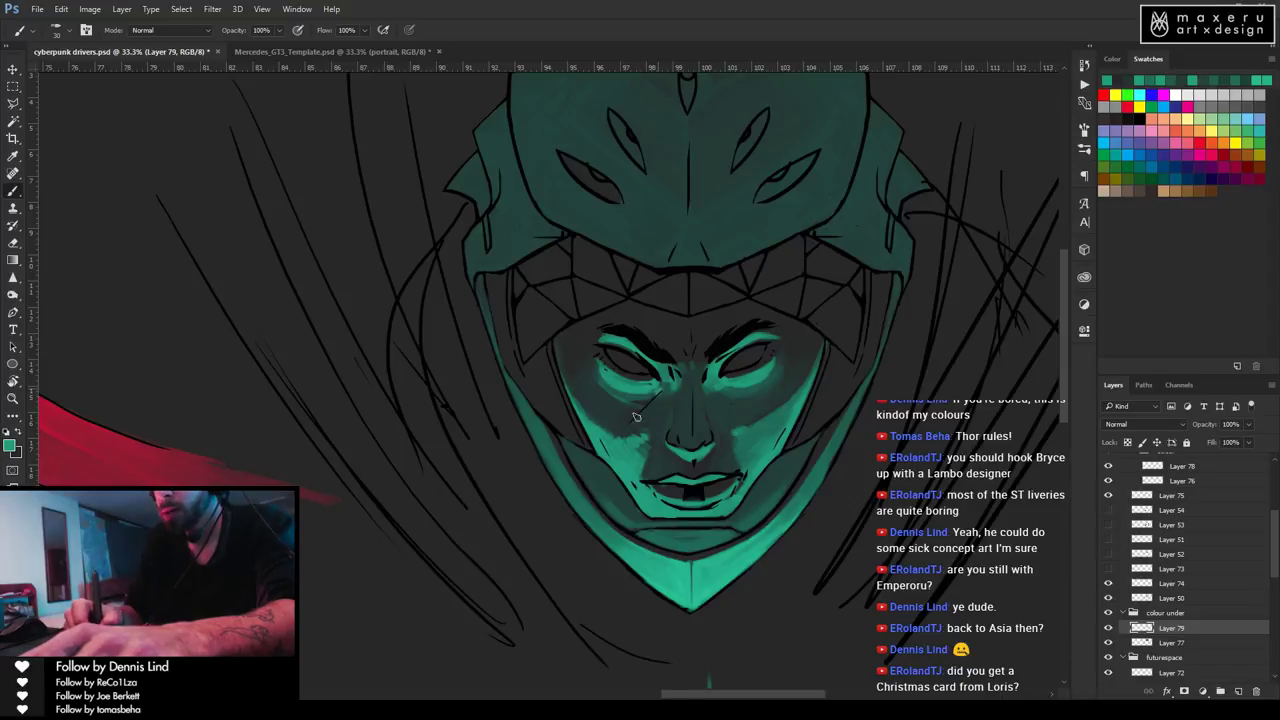
Sample the shadow colour below the left eye and shade along the diagonal cheek line with it.
{"action": "key", "text": "i"}
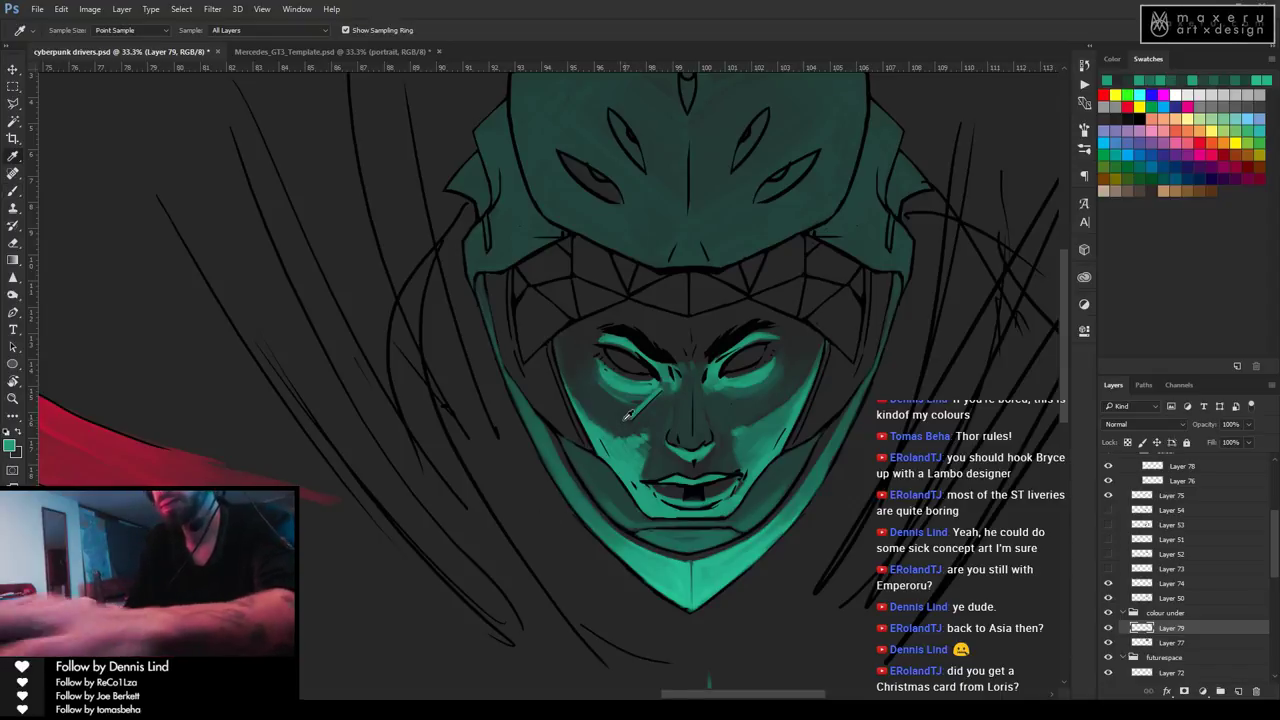
{"action": "left_click", "coordinate": [624, 412]}
{"action": "left_click", "coordinate": [625, 415]}
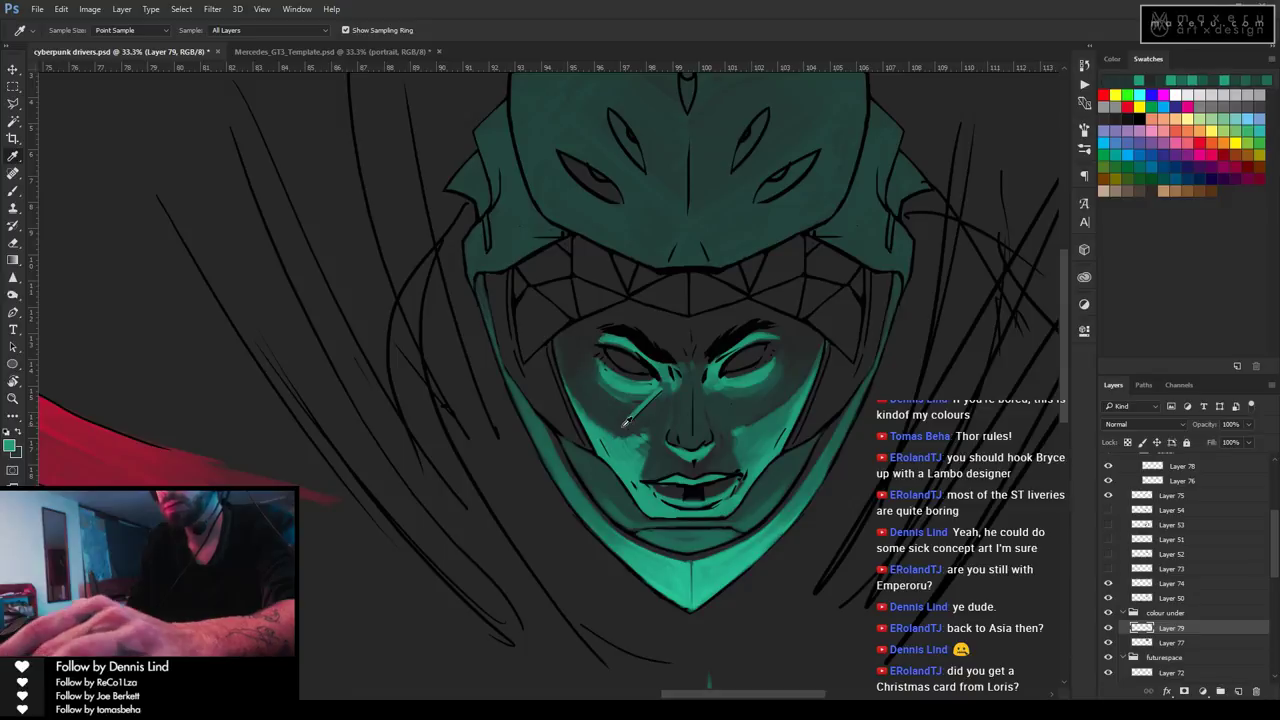
{"action": "key", "text": "b"}
{"action": "key", "text": "x"}
{"action": "mouse_move", "coordinate": [645, 405]}
{"action": "left_mouse_down"}
{"action": "mouse_move", "coordinate": [628, 424]}
{"action": "mouse_move", "coordinate": [650, 398]}
{"action": "left_mouse_up"}
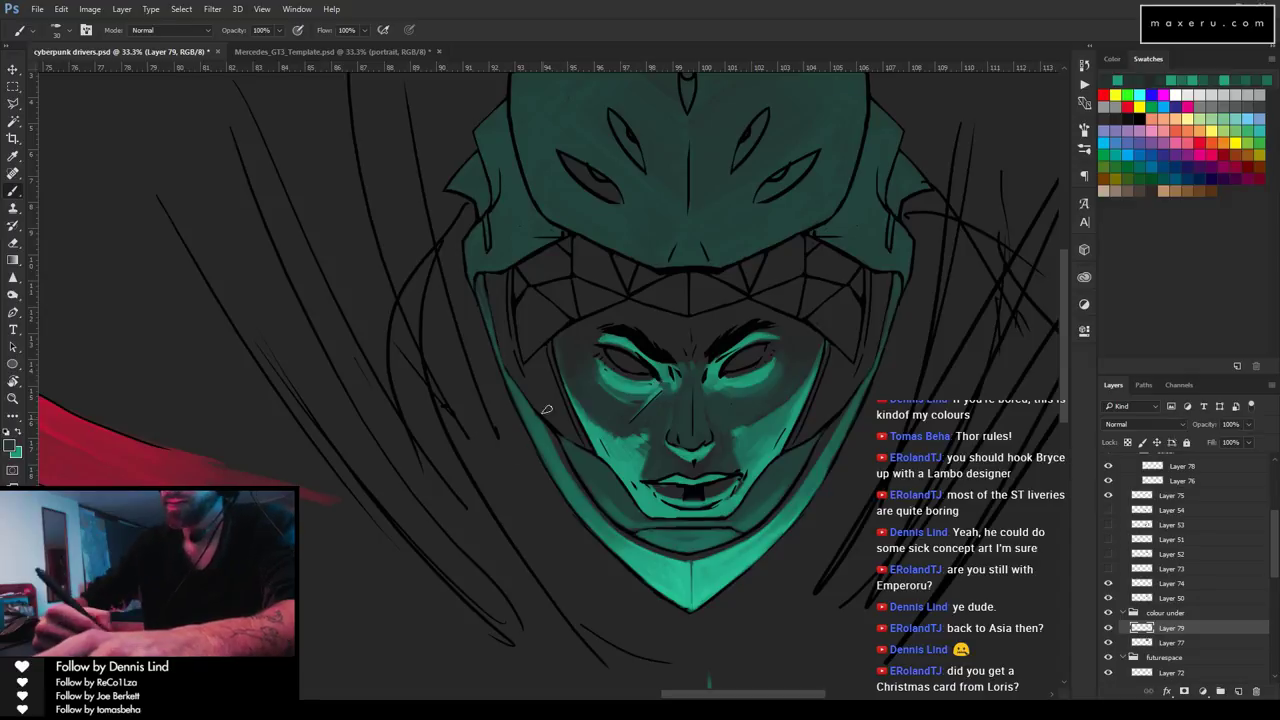
Sample the bright green of the left cheek and extend the cheek light toward the mouth corner.
{"action": "key", "text": "i"}
{"action": "left_click", "coordinate": [627, 446]}
{"action": "key", "text": "b"}
{"action": "left_click", "coordinate": [627, 445], "text": "alt"}
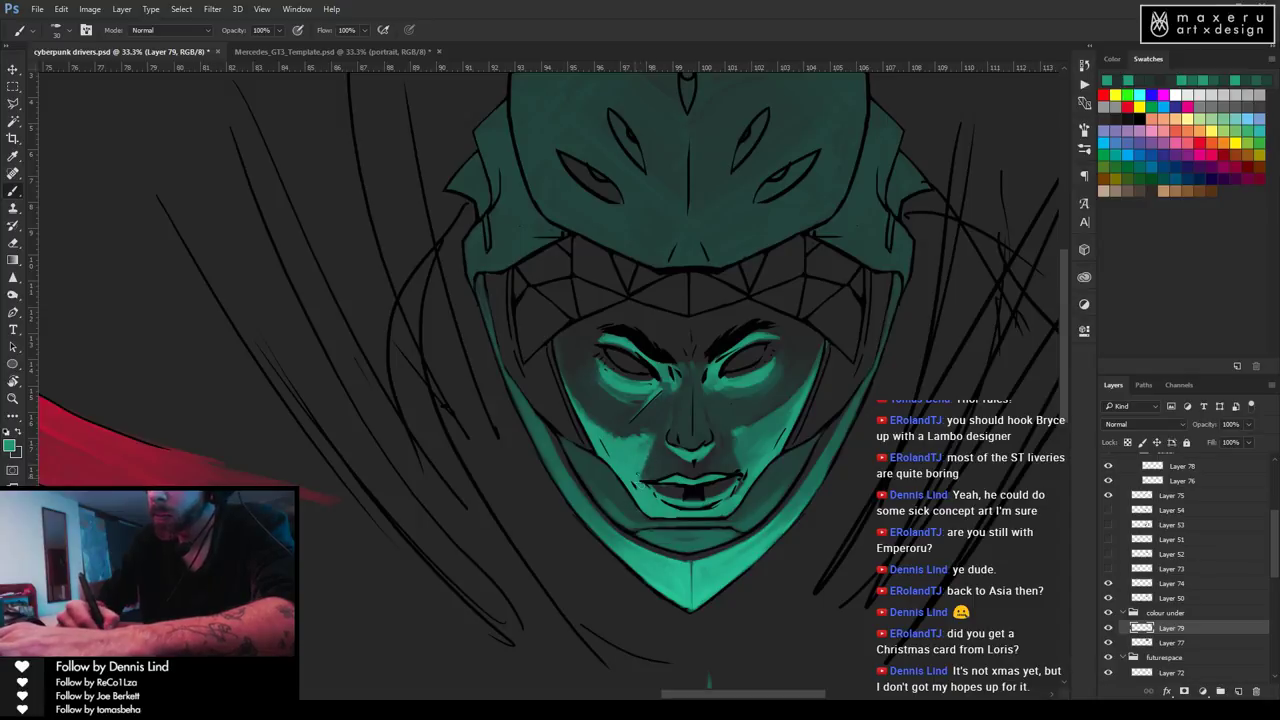
{"action": "mouse_move", "coordinate": [624, 483]}
{"action": "left_mouse_down"}
{"action": "mouse_move", "coordinate": [665, 450]}
{"action": "mouse_move", "coordinate": [652, 473]}
{"action": "left_mouse_up"}
{"action": "key", "text": "x"}
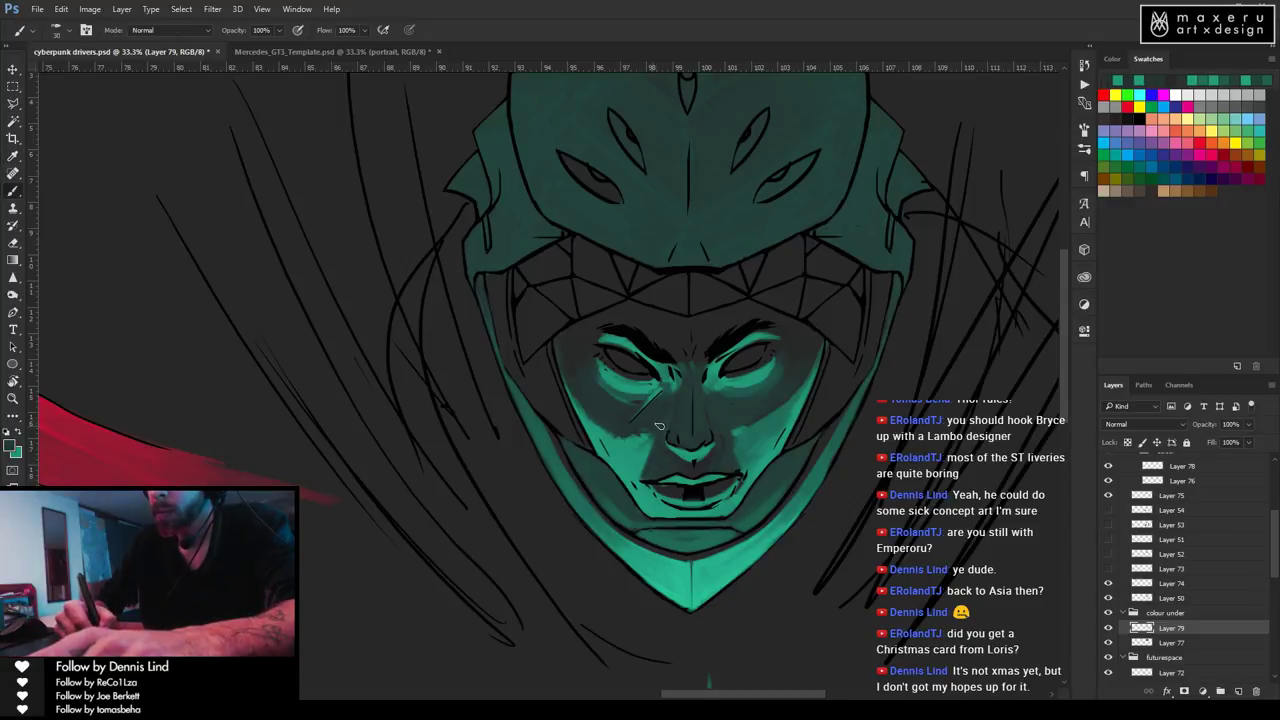
Sample green at the upper edge of the left cheek highlight and refine the highlight's shape beside the nose.
{"action": "key", "text": "i"}
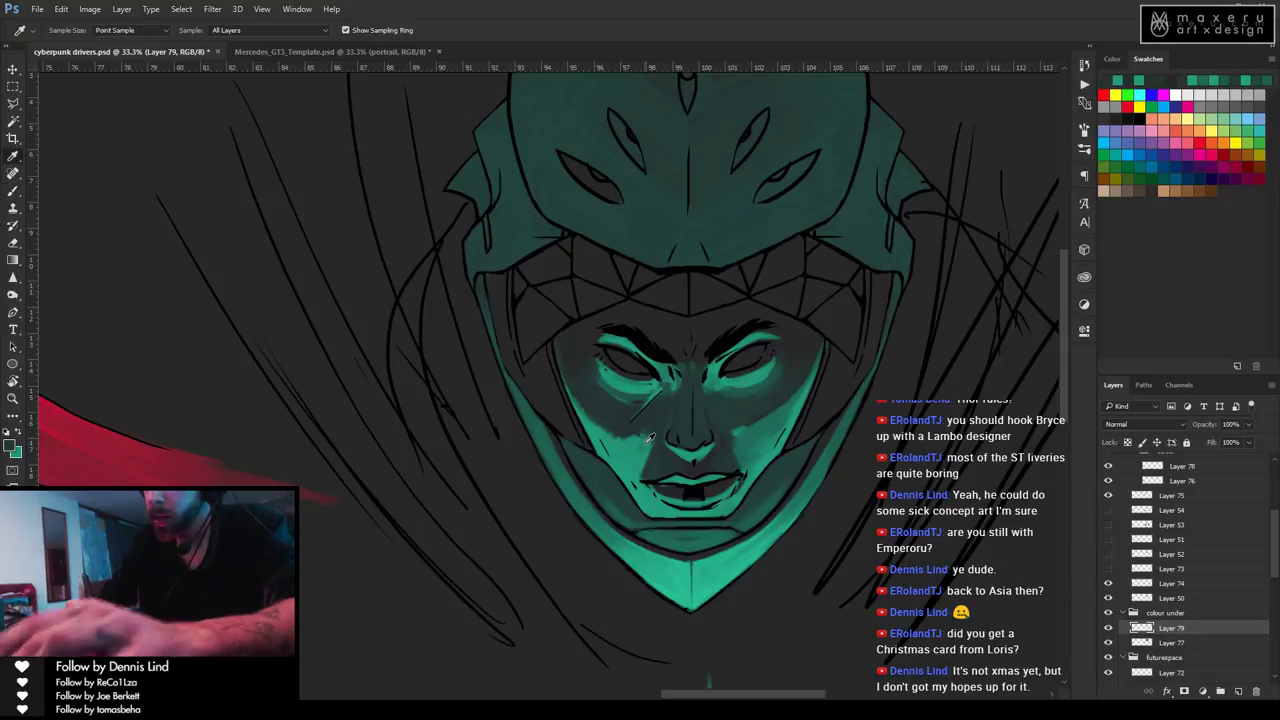
{"action": "left_click", "coordinate": [644, 440]}
{"action": "key", "text": "b"}
{"action": "key", "text": "x"}
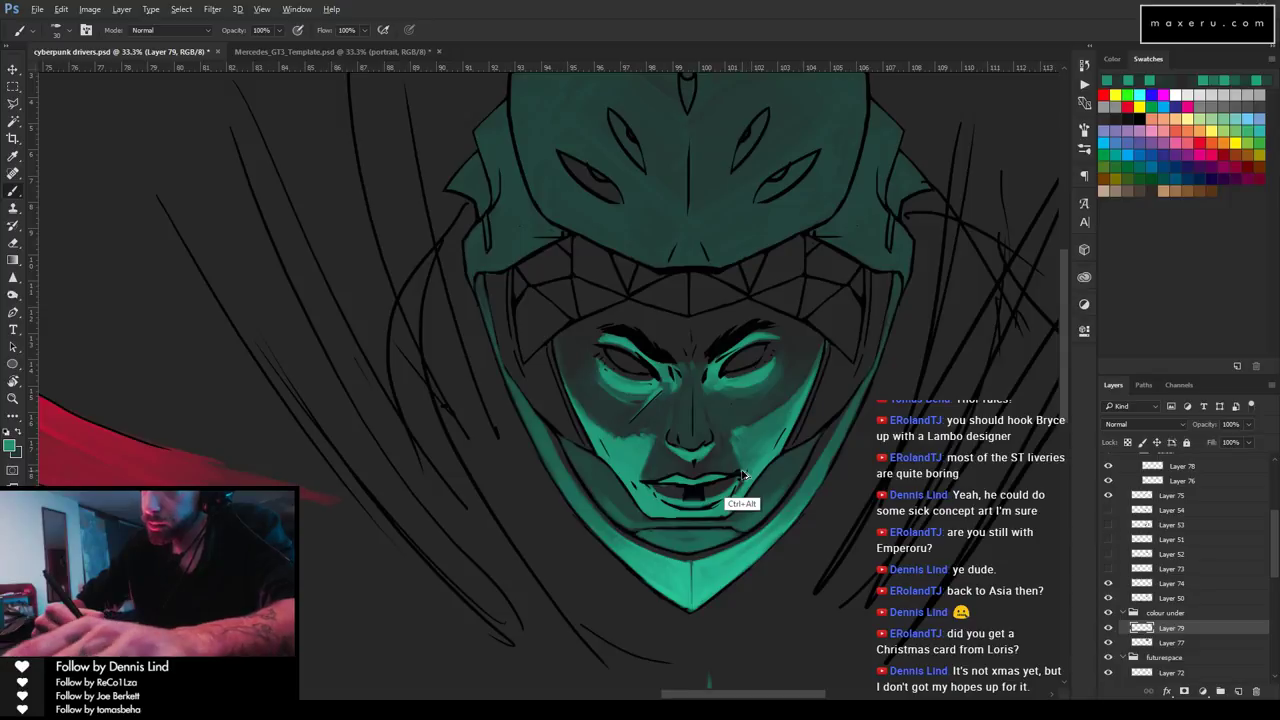
Sample green from the right cheek highlight and blend the bright patch into the surrounding shading.
{"action": "key", "text": "i"}
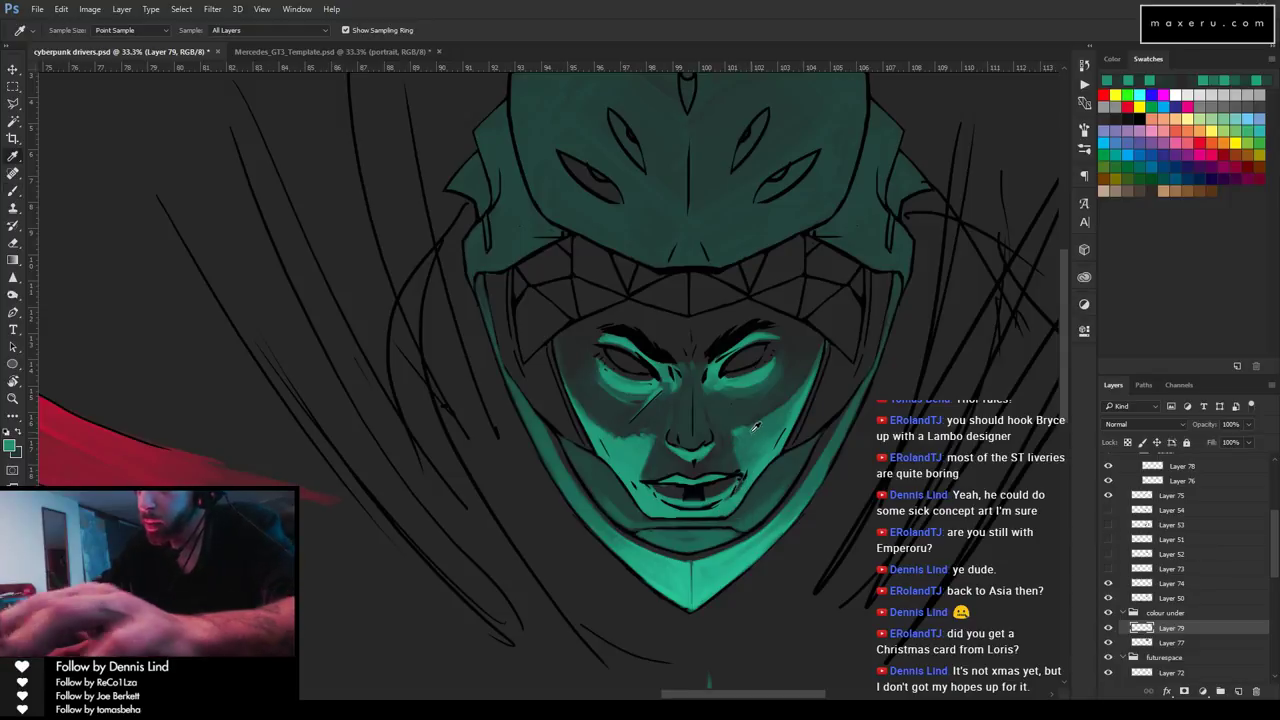
{"action": "left_click", "coordinate": [744, 442]}
{"action": "key", "text": "b"}
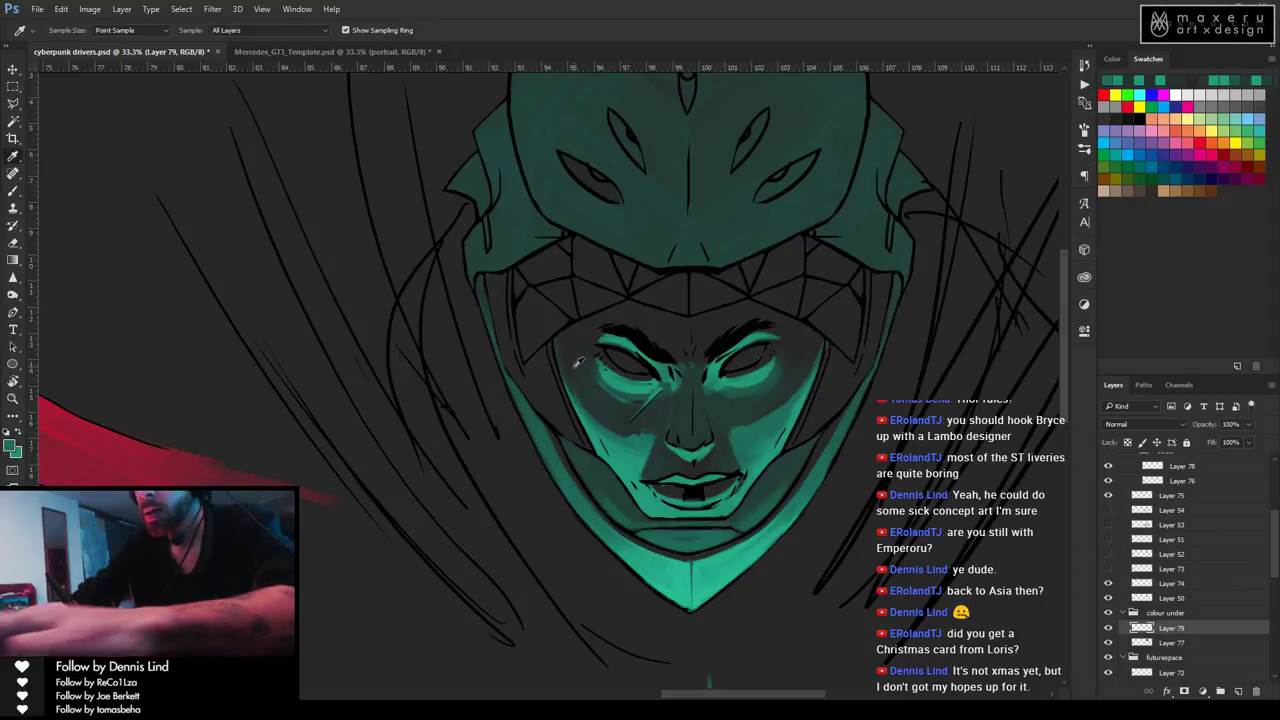
Sample green from the left cheek edge, reduce the brush size to 15 and refine the shading on both cheeks.
{"action": "left_click", "coordinate": [595, 415], "text": "alt"}
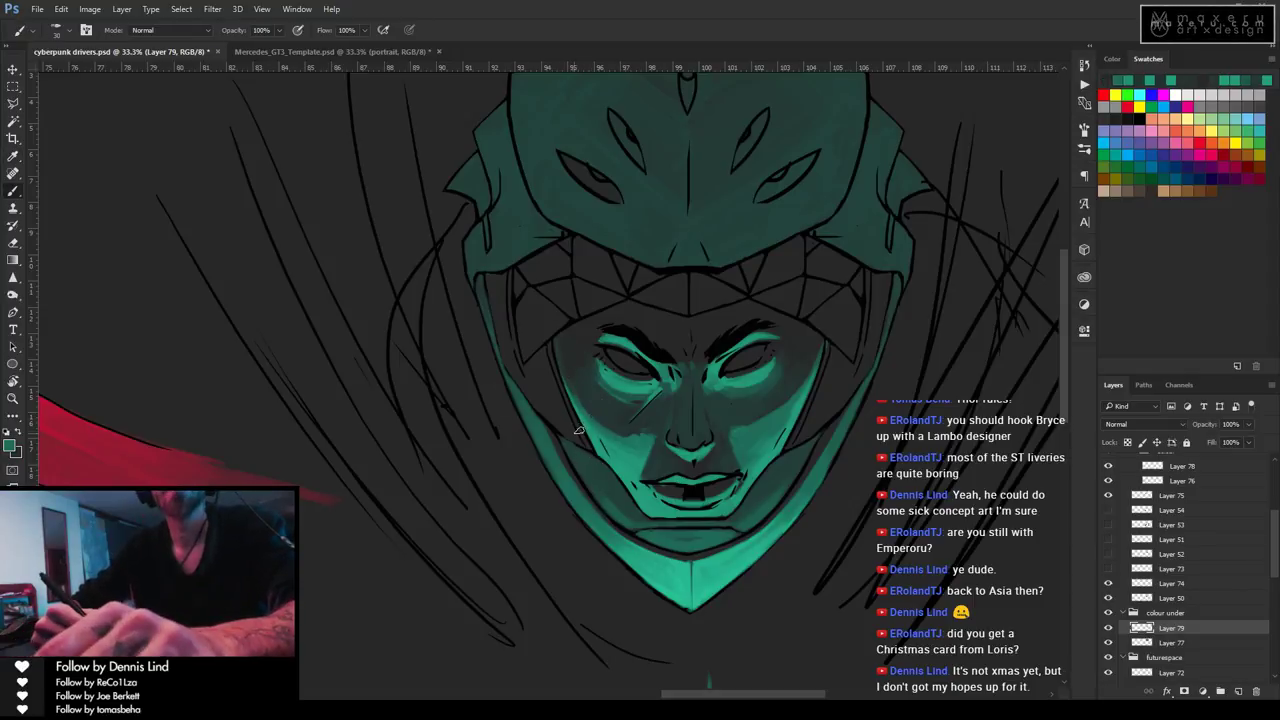
{"action": "key", "text": "x"}
{"action": "key", "text": "bracketleft"}
{"action": "key", "text": "bracketleft"}
{"action": "key", "text": "bracketleft"}
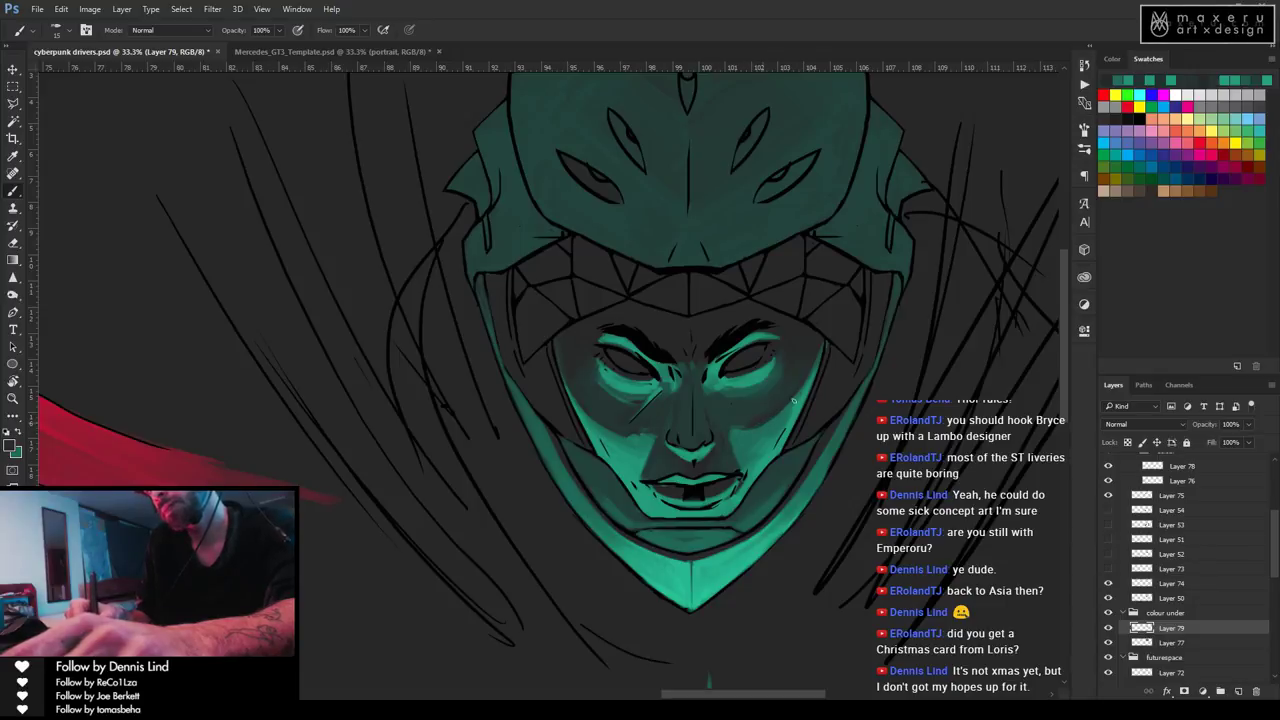
Sample greens from the right cheek's shadow and highlight and refine the shading between the cheek and the mouth.
{"action": "key", "text": "i"}
{"action": "left_click", "coordinate": [745, 408]}
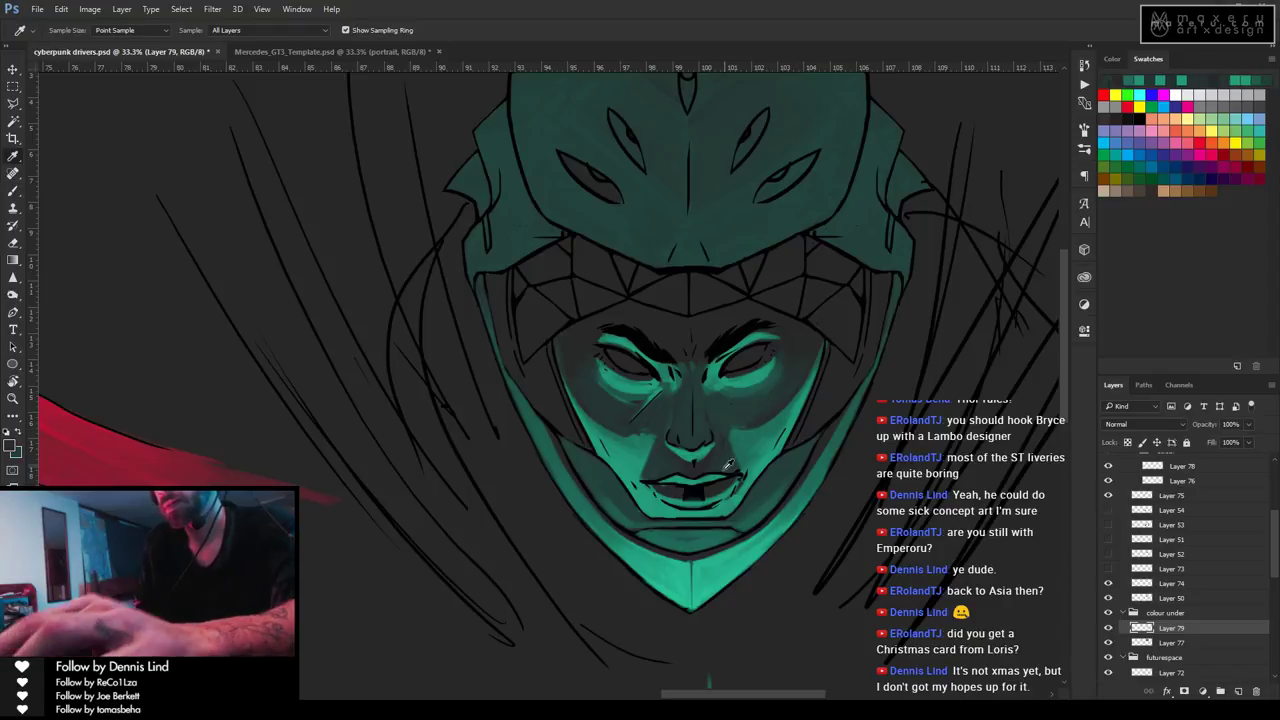
{"action": "key", "text": "b"}
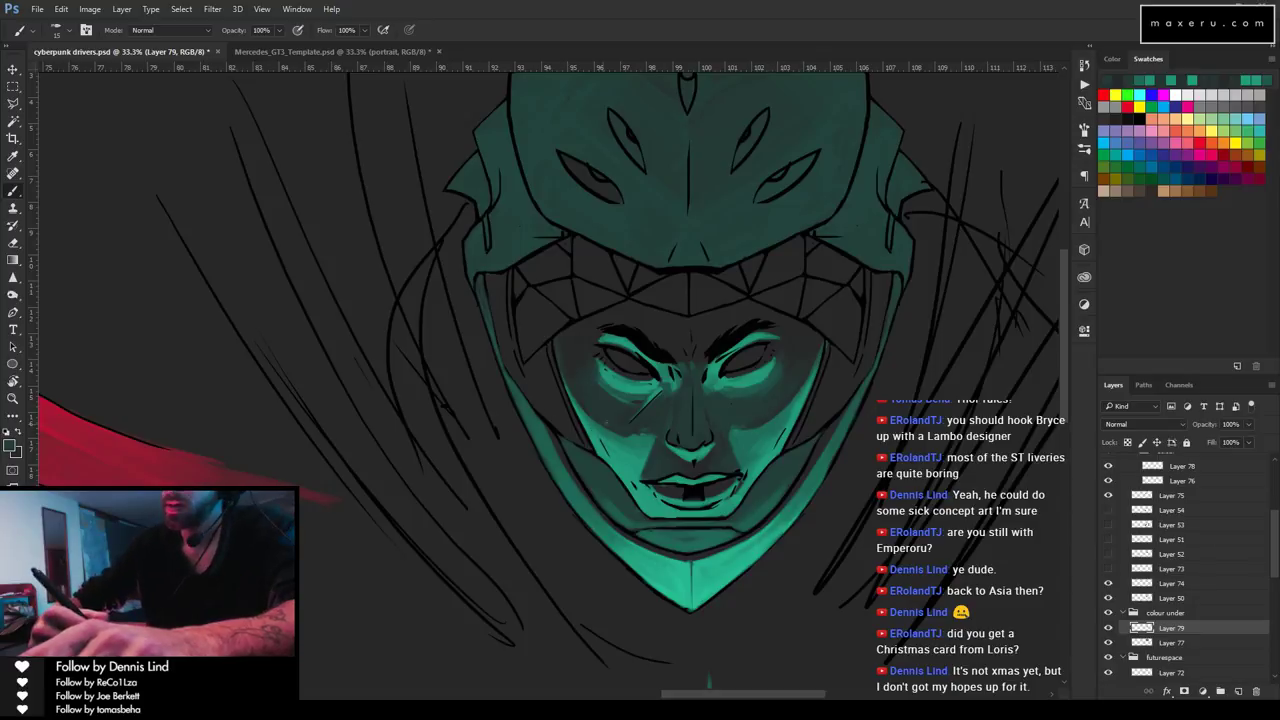
{"action": "key", "text": "i"}
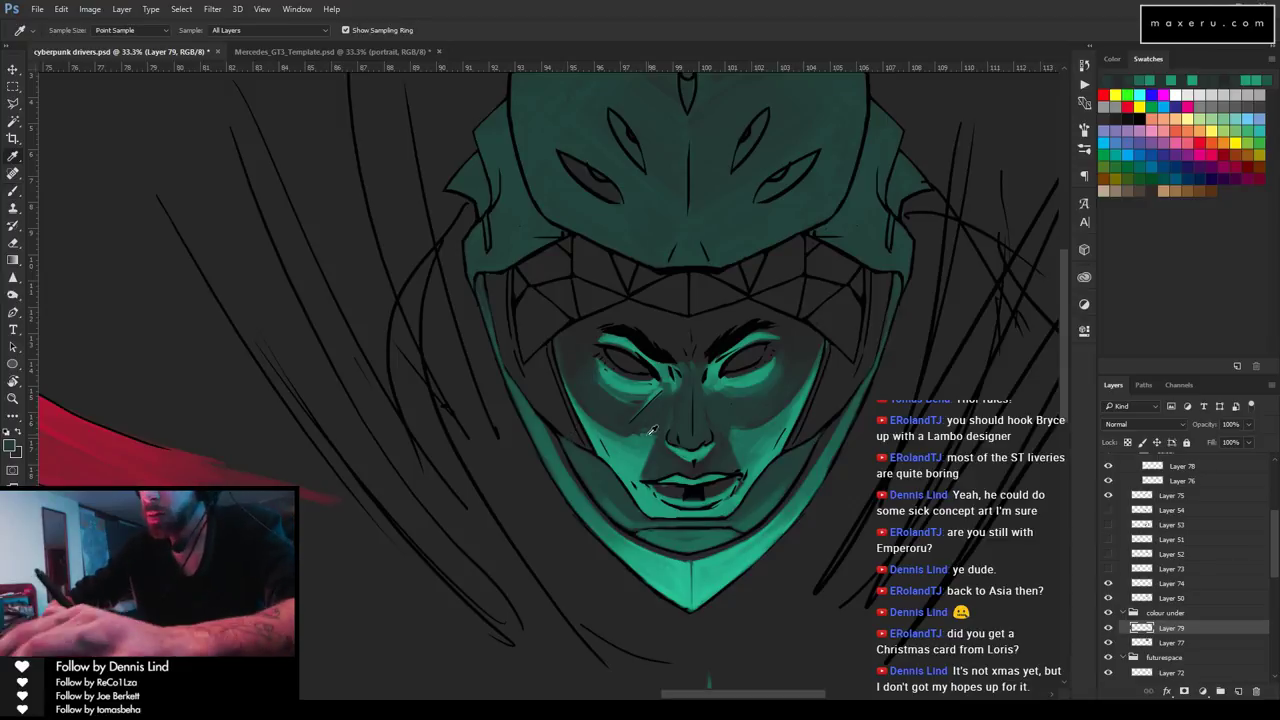
{"action": "left_click", "coordinate": [740, 430]}
{"action": "key", "text": "b"}
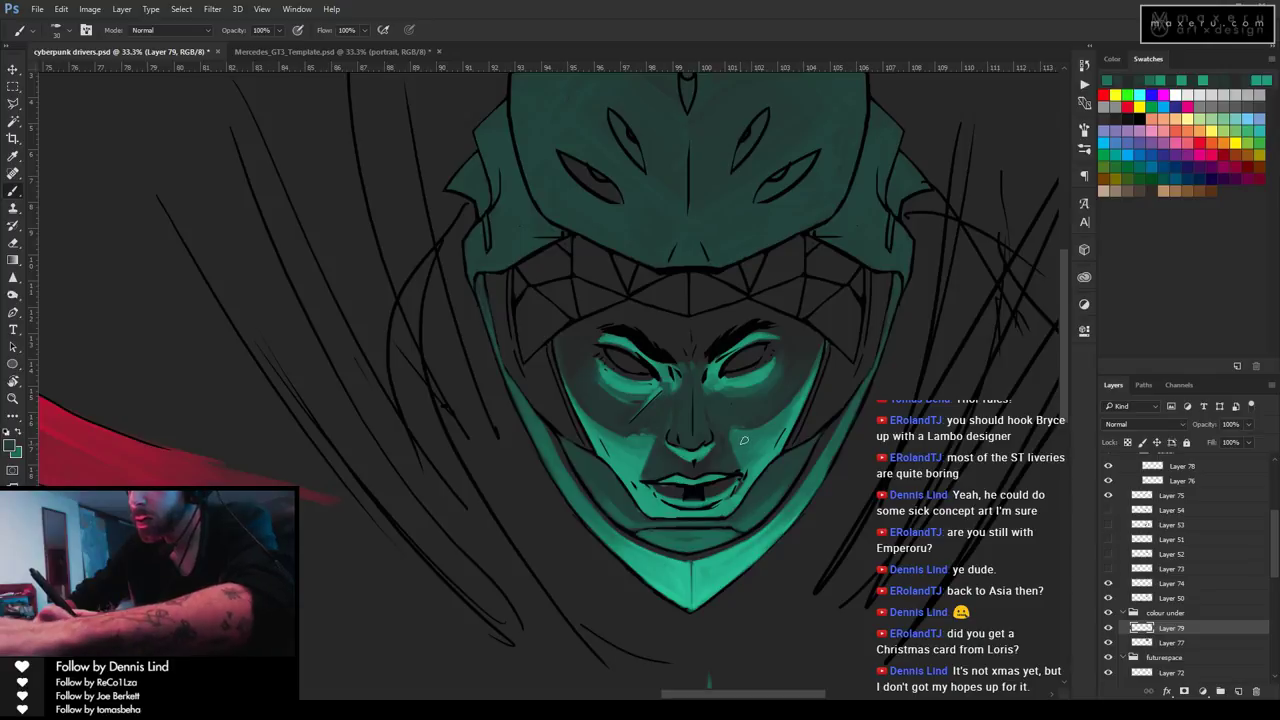
{"action": "left_click", "coordinate": [740, 432], "text": "alt"}
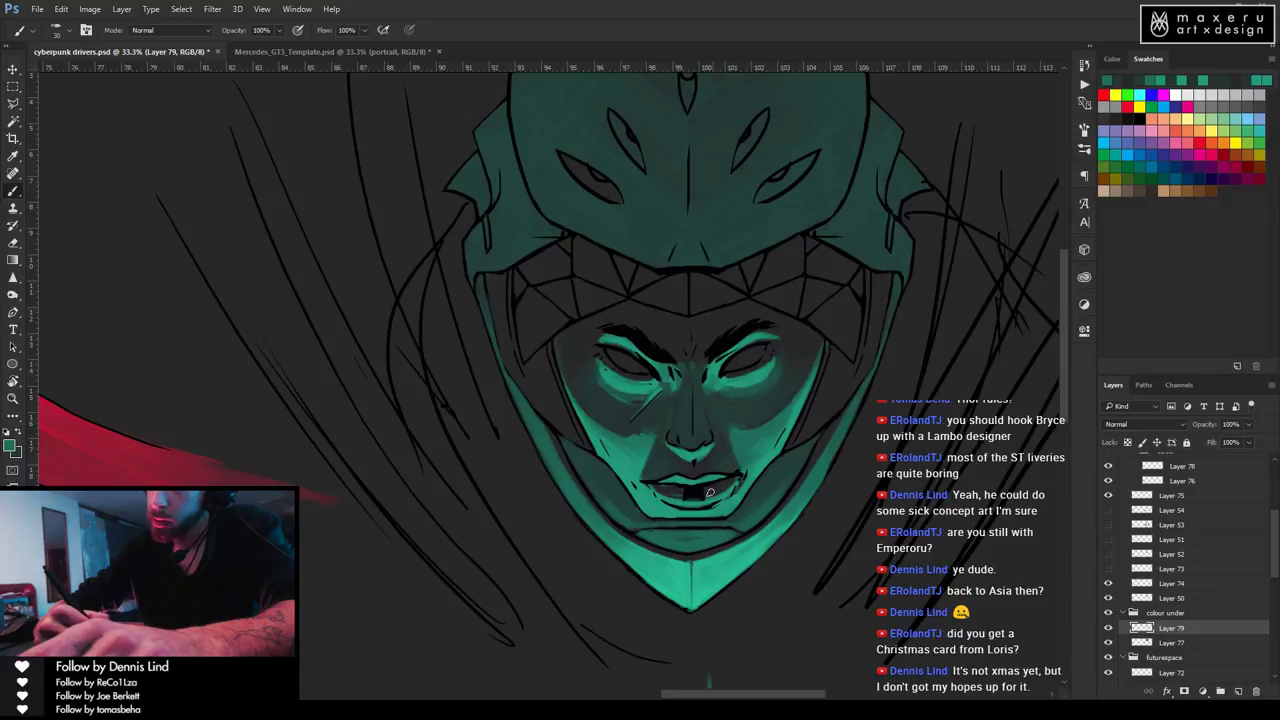
Sample green from the mouth area, reduce the brush size and refine the shading around the lower lip and chin.
{"action": "key", "text": "ctrl+alt"}
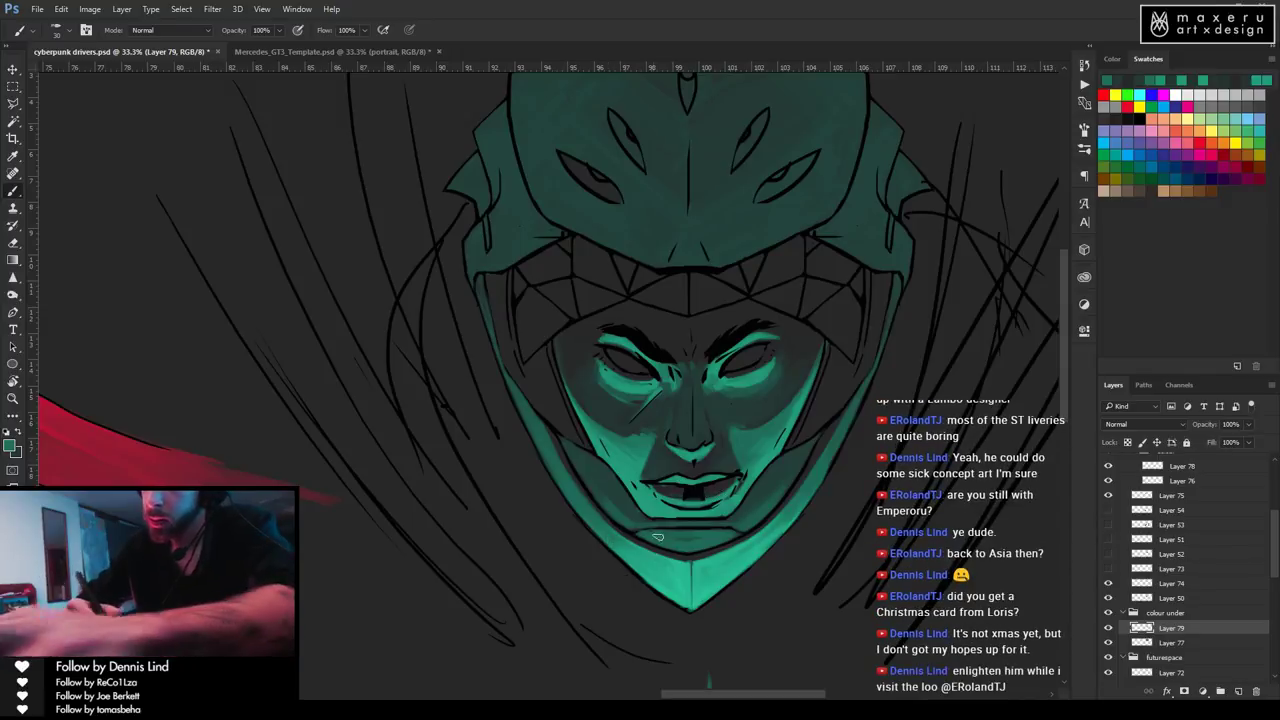
{"action": "key", "text": "i"}
{"action": "left_click", "coordinate": [680, 497]}
{"action": "key", "text": "b"}
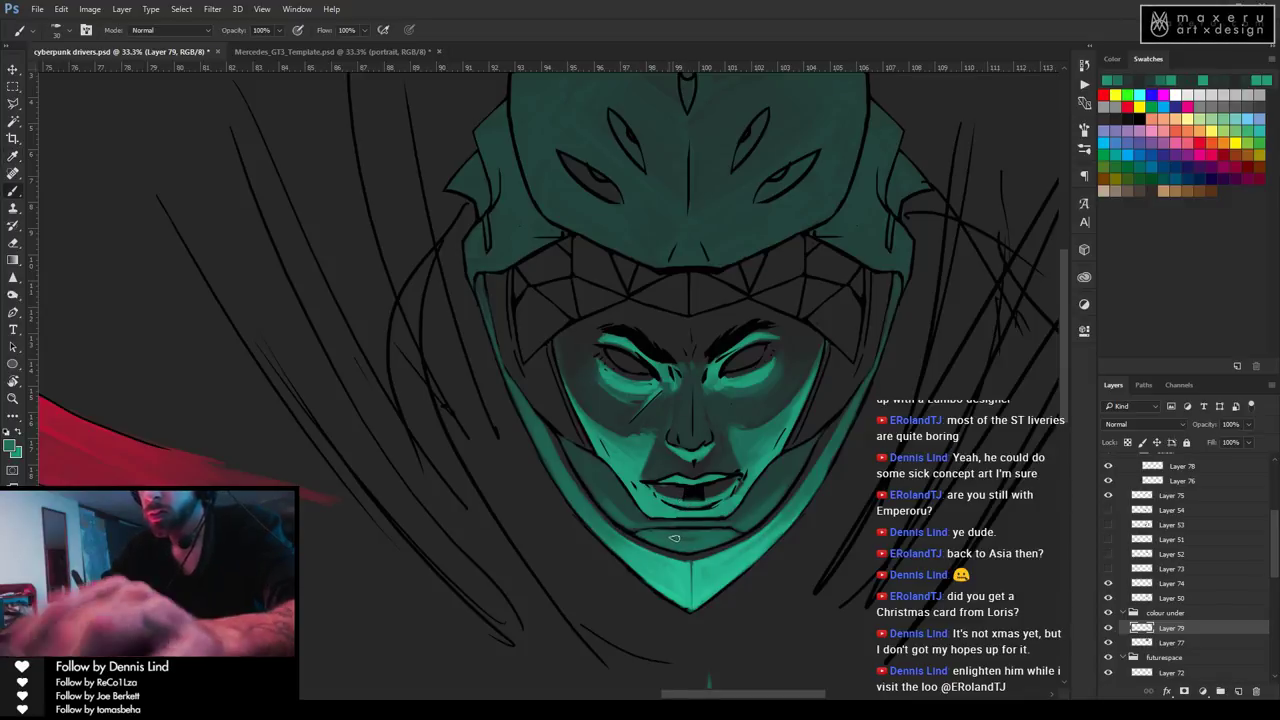
{"action": "key", "text": "bracketleft"}
{"action": "key", "text": "bracketleft"}
{"action": "key", "text": "bracketleft"}
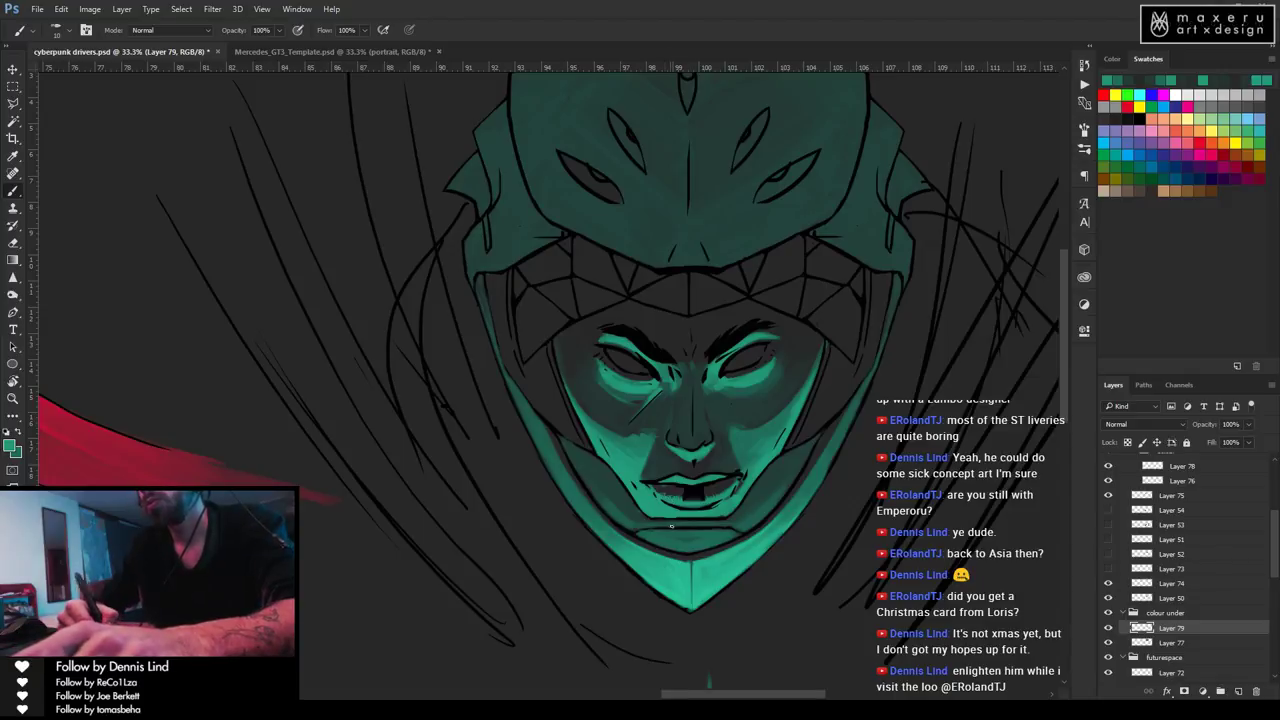
Sample green above the left eye and paint a rim of light along the forehead's edge below the helmet's faceted band.
{"action": "key", "text": "e"}
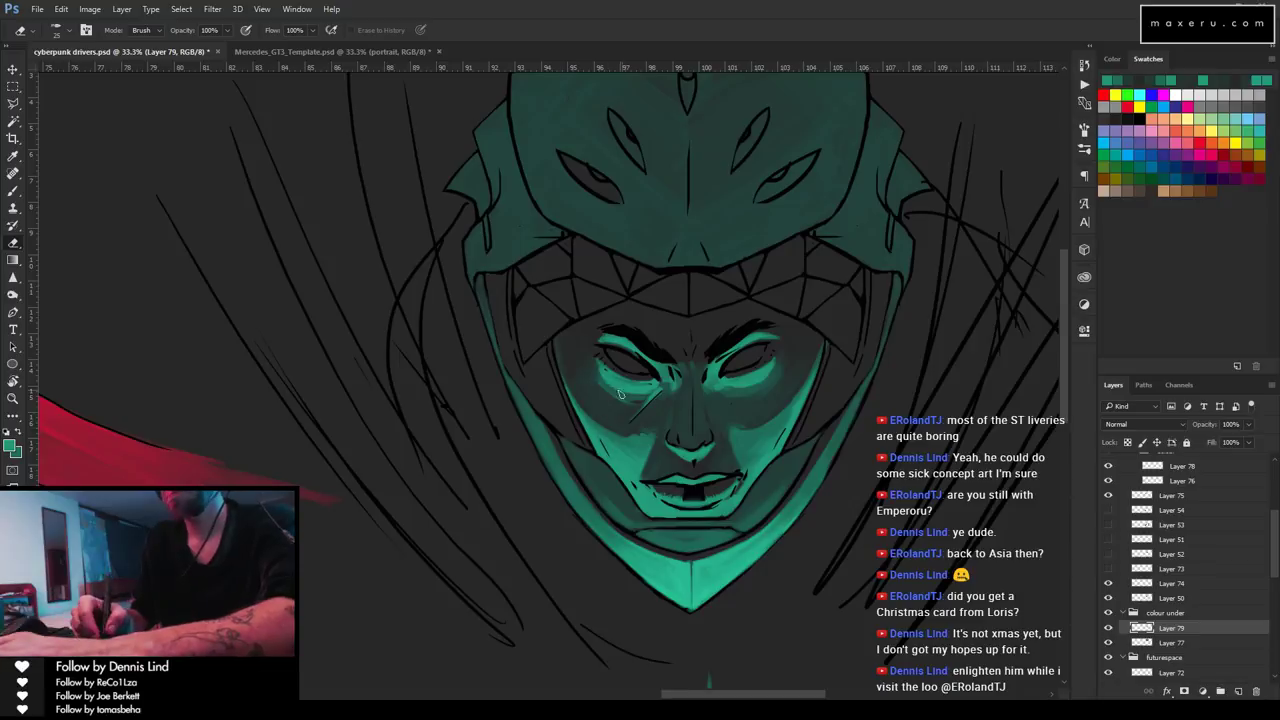
{"action": "key", "text": "i"}
{"action": "left_click", "coordinate": [604, 338]}
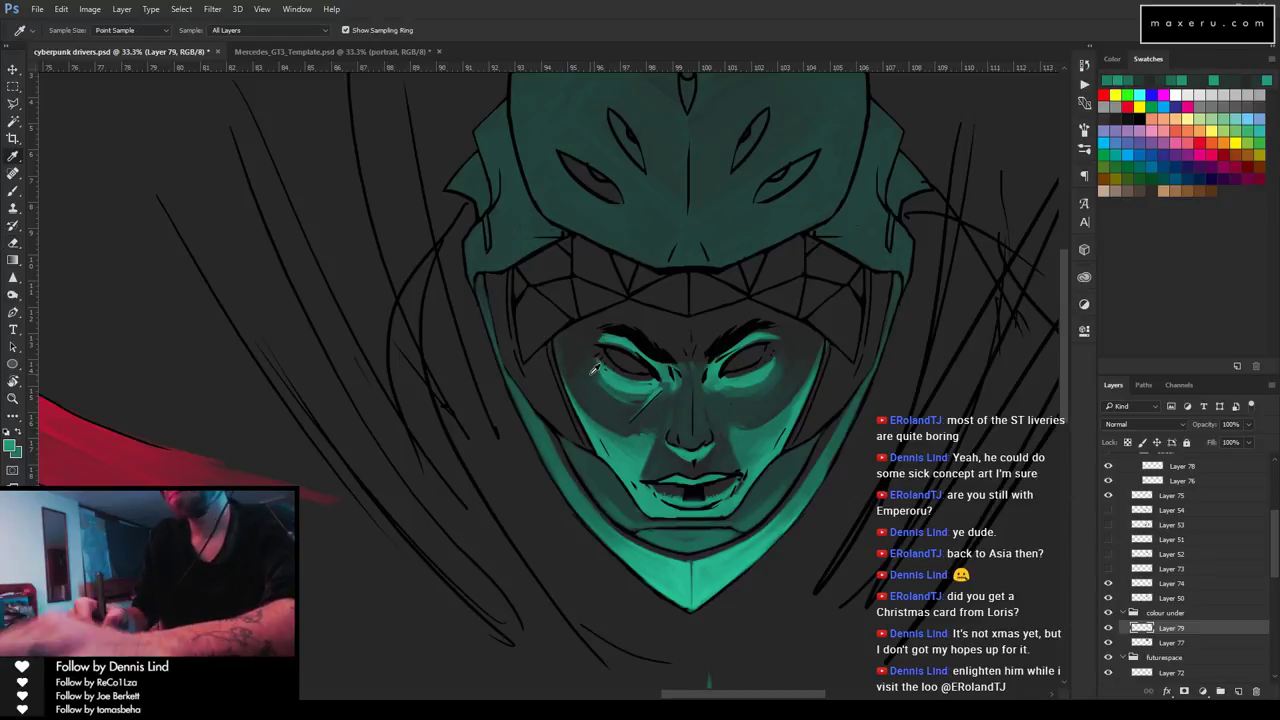
{"action": "key", "text": "b"}
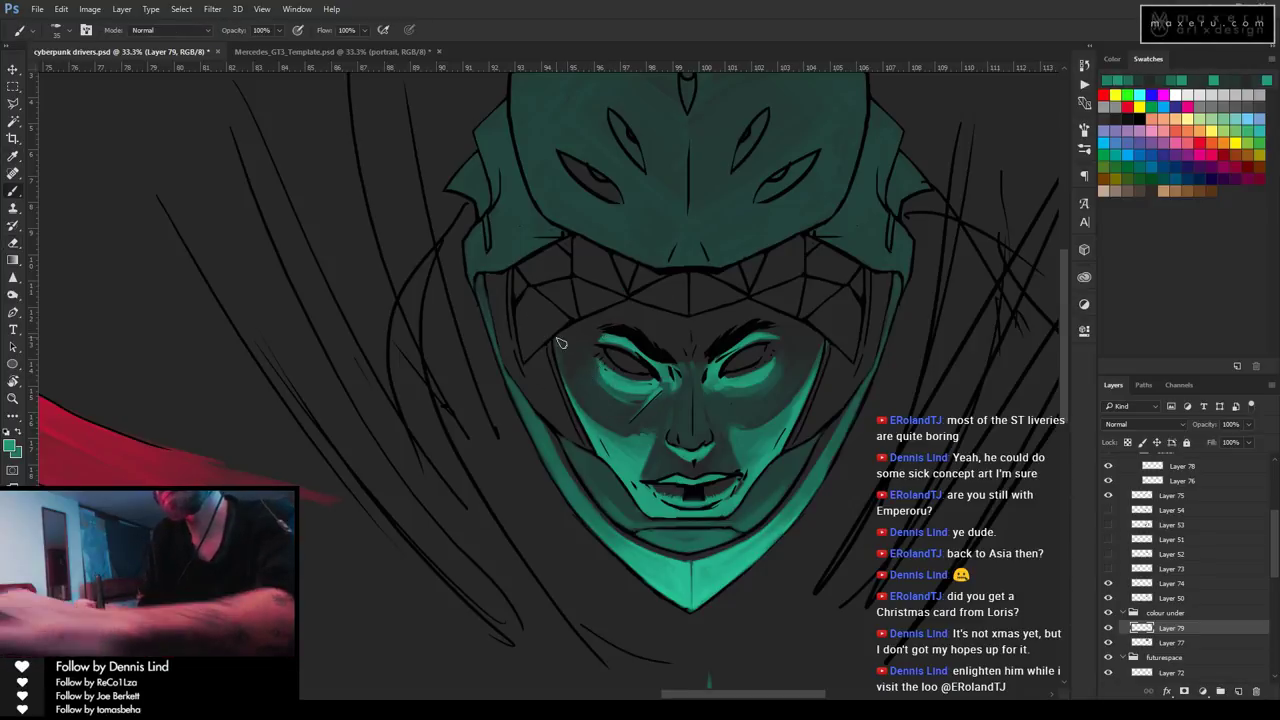
{"action": "left_click_drag", "start_coordinate": [580, 330], "coordinate": [629, 309]}
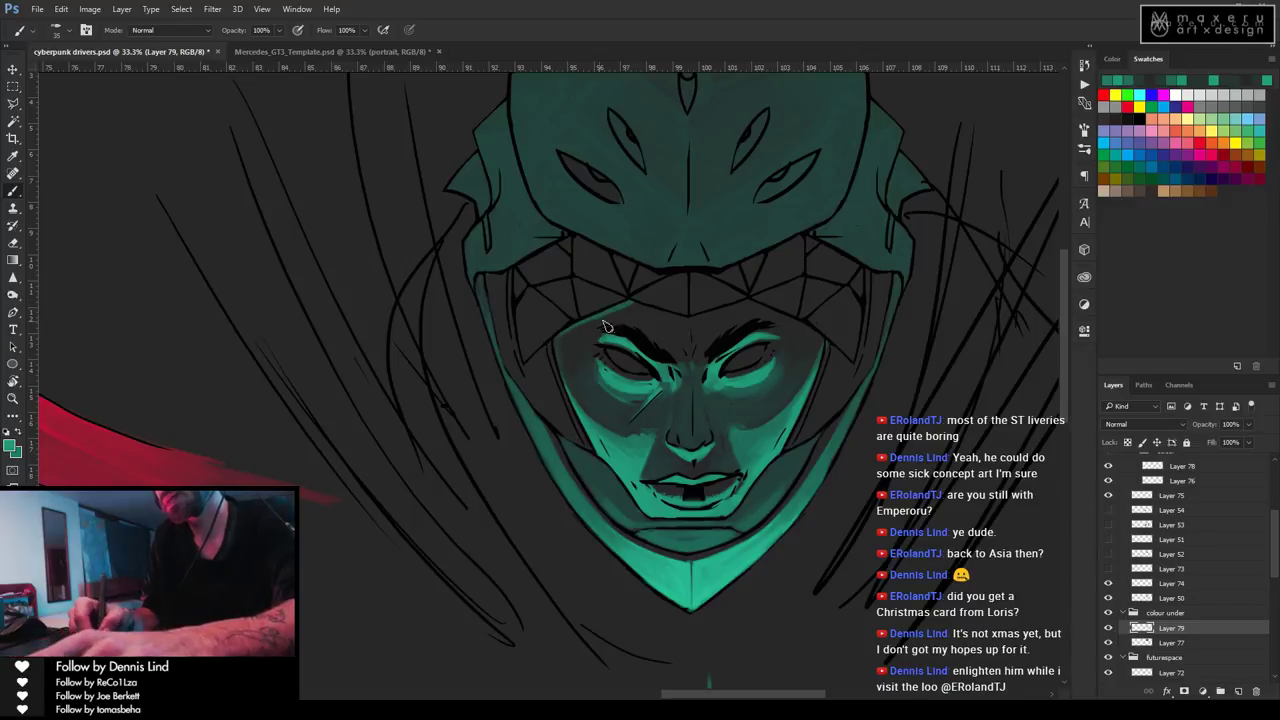
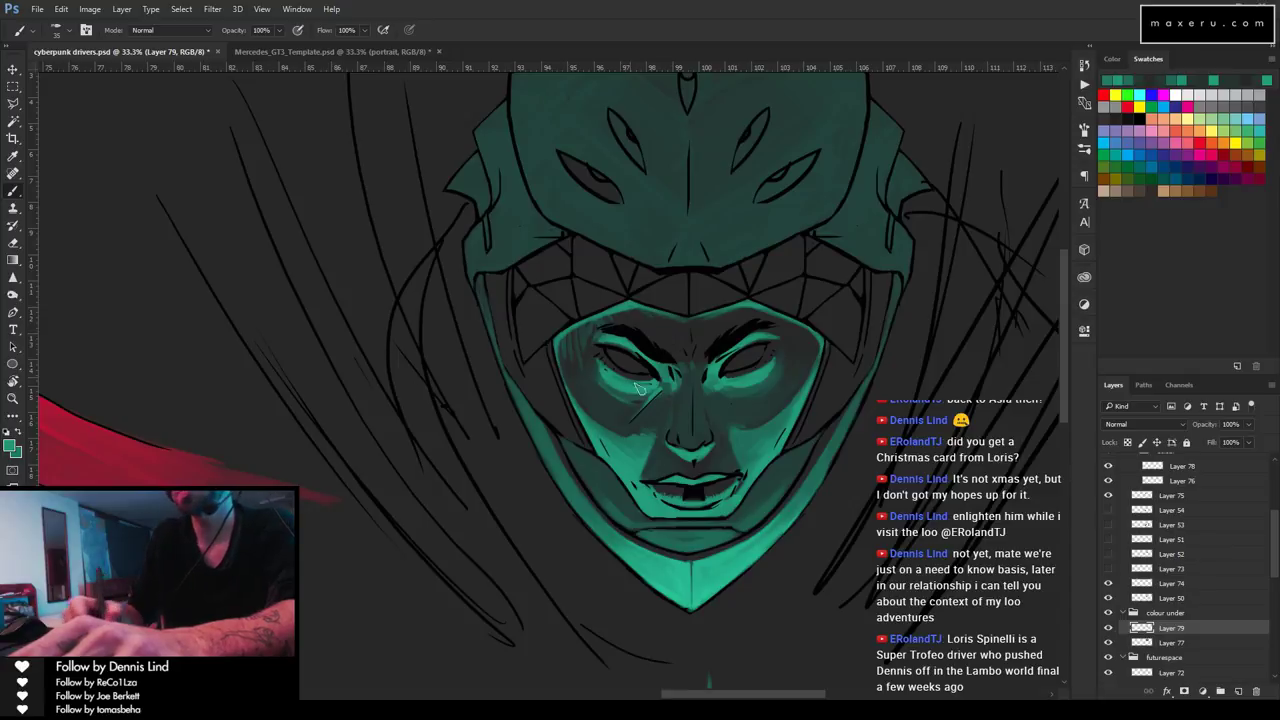
Sample green from the forehead's left corner and blend the rim light into the left temple's shading.
{"action": "key", "text": "i"}
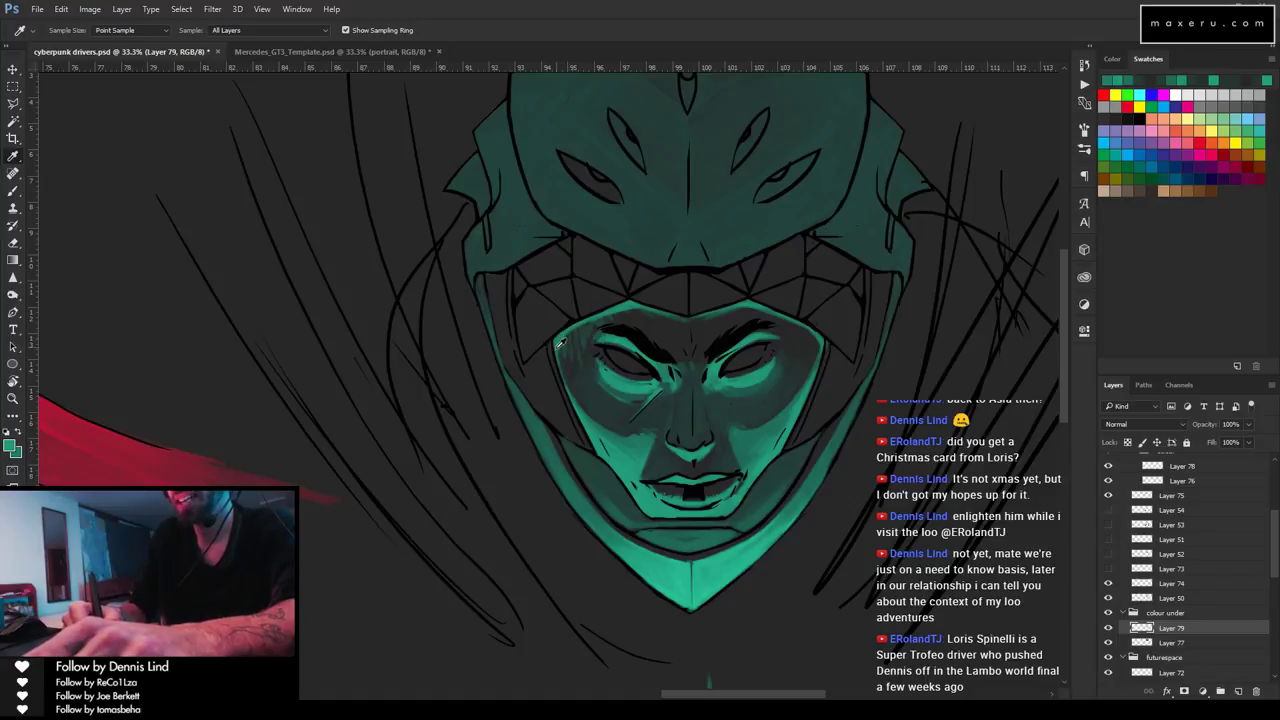
{"action": "left_click", "coordinate": [566, 335]}
{"action": "left_click", "coordinate": [566, 336]}
{"action": "left_click", "coordinate": [566, 337]}
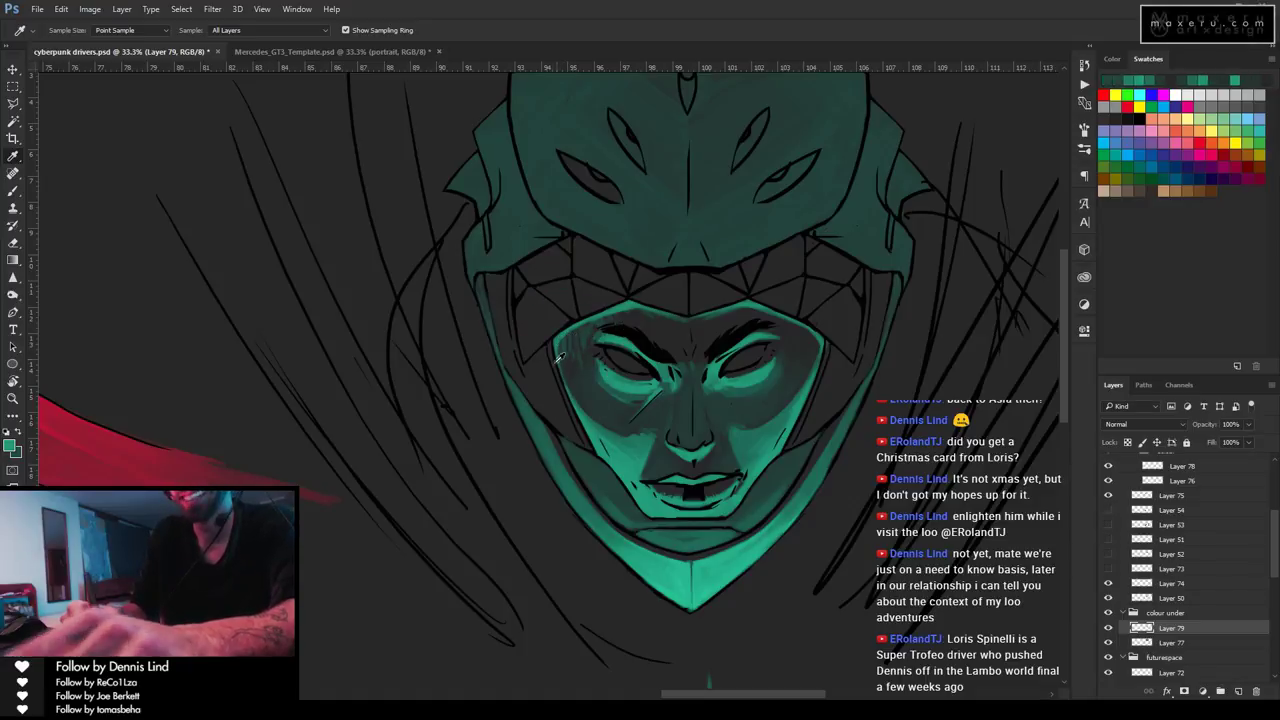
{"action": "key", "text": "b"}
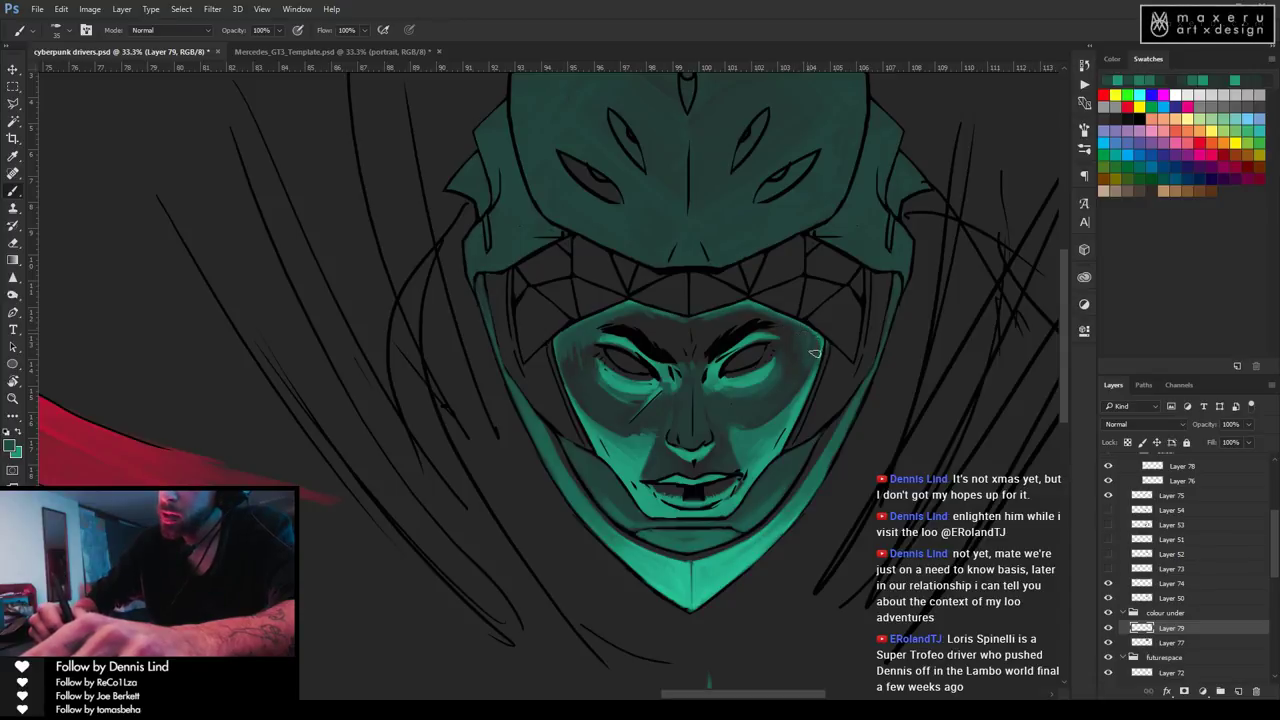
Sample greens along the forehead's right edge and blend the rim light down the right temple toward the cheek.
{"action": "key", "text": "i"}
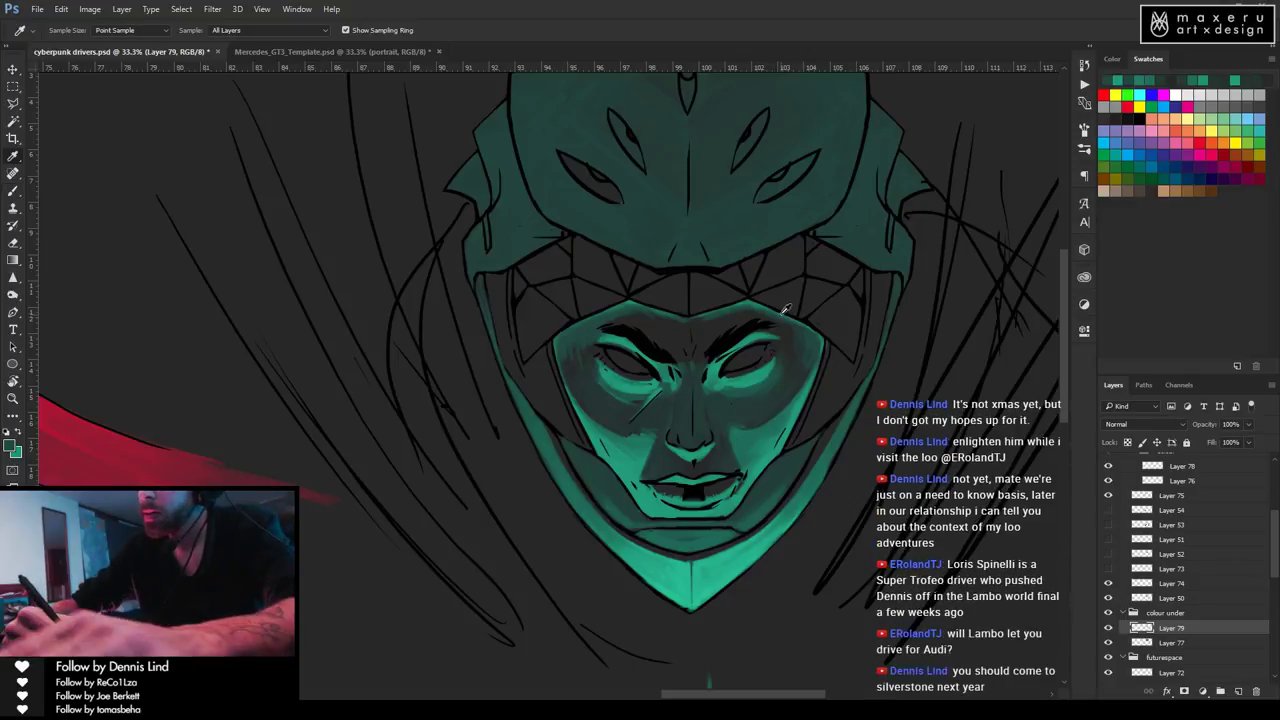
{"action": "left_click", "coordinate": [785, 312]}
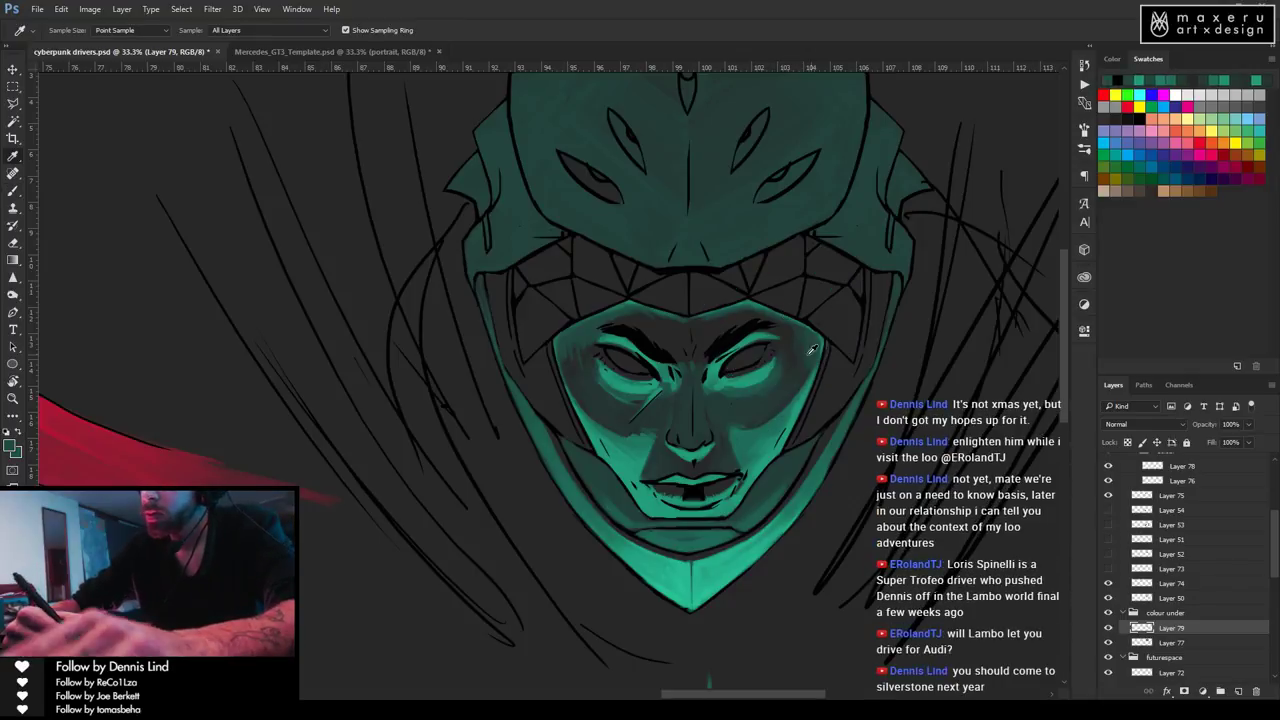
{"action": "key", "text": "b"}
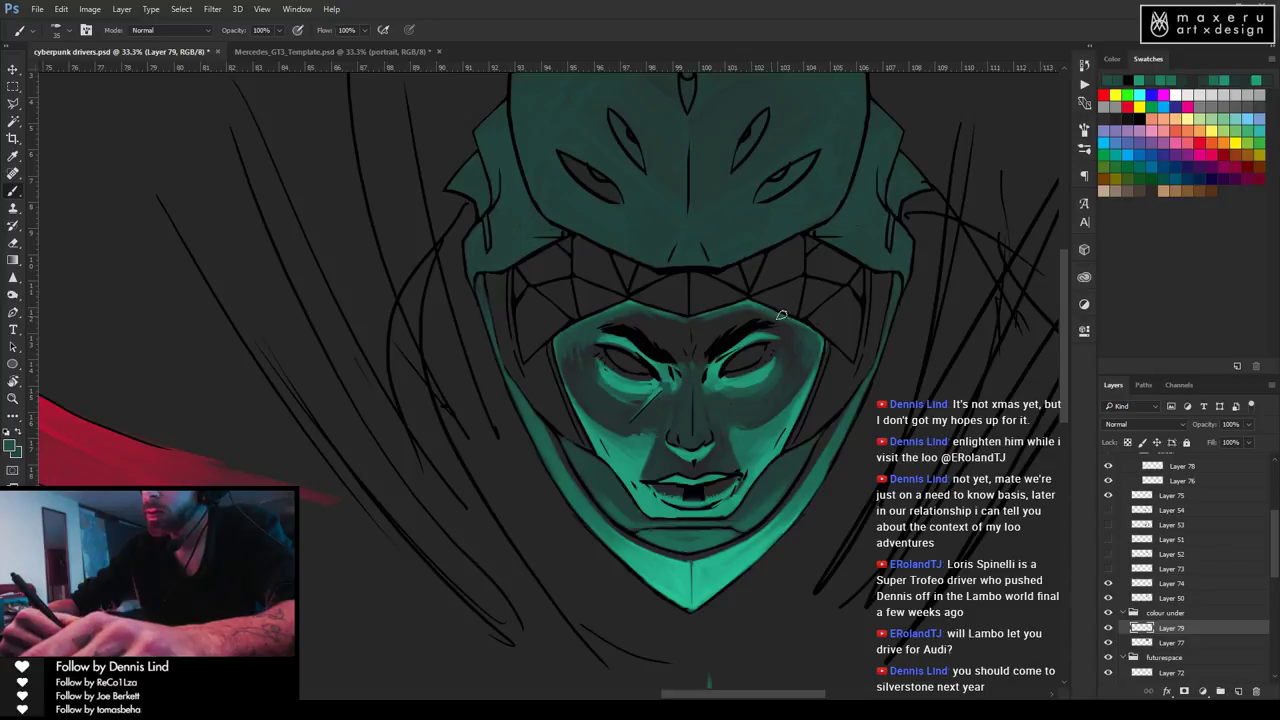
{"action": "key", "text": "i"}
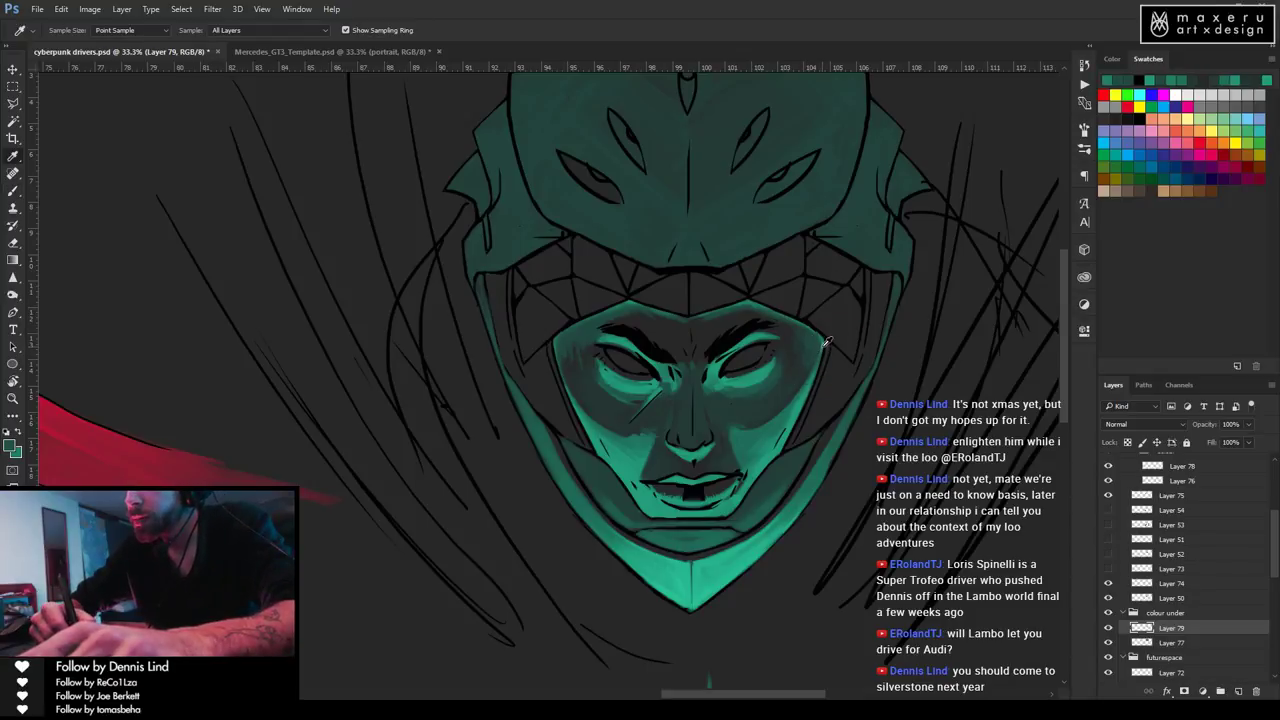
{"action": "left_click", "coordinate": [823, 345]}
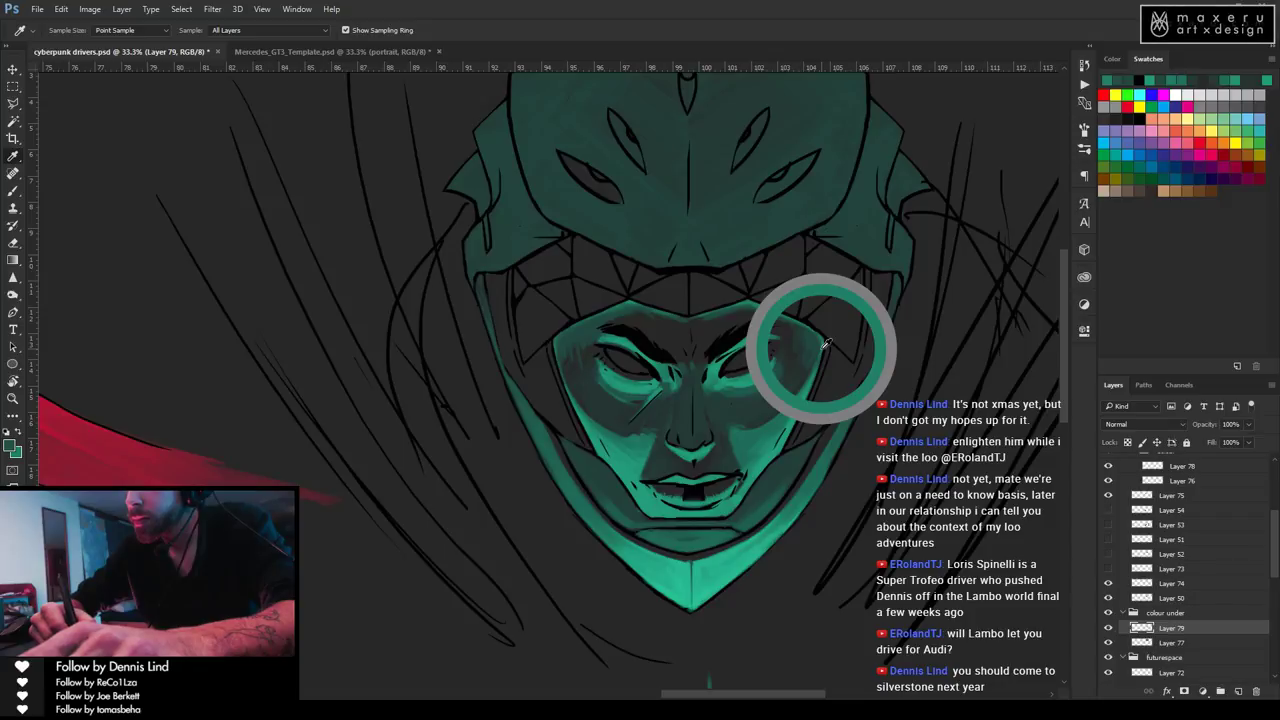
{"action": "mouse_move", "coordinate": [825, 343]}
{"action": "left_mouse_down"}
{"action": "mouse_move", "coordinate": [810, 388]}
{"action": "mouse_move", "coordinate": [786, 400]}
{"action": "left_mouse_up"}
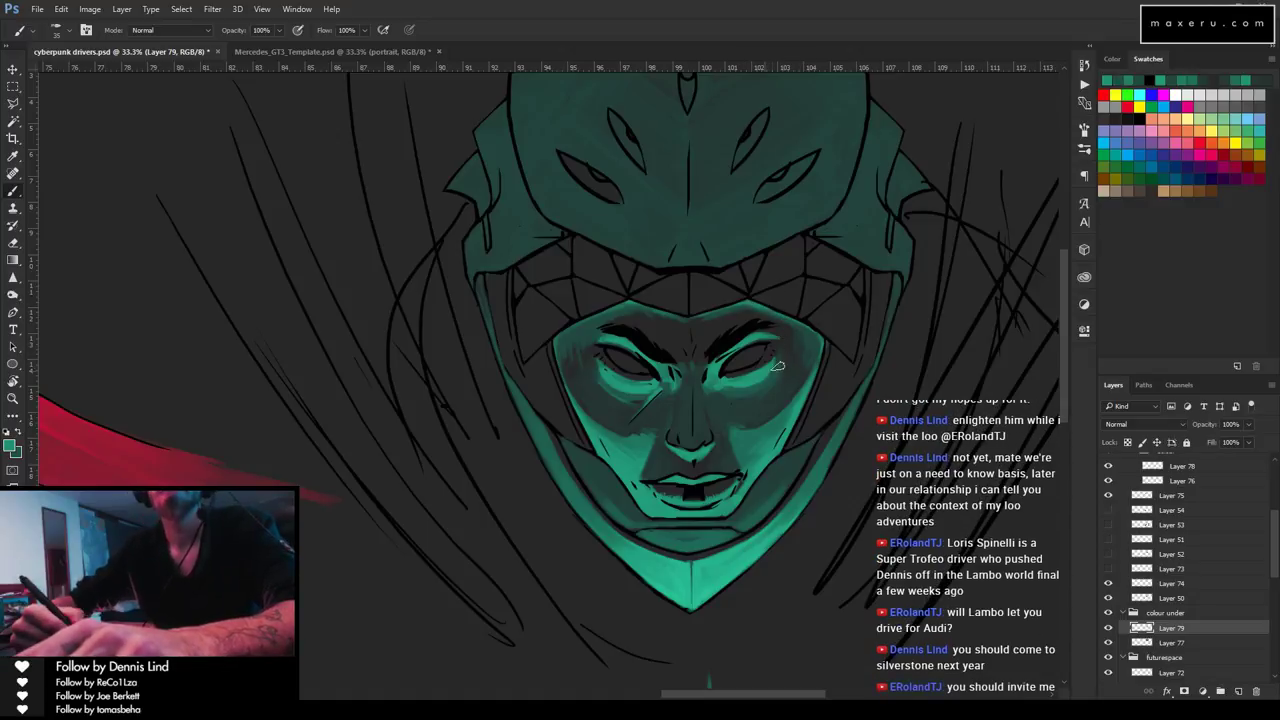
Enlarge the brush to 50, add lighter strokes across the forehead, and save the document.
{"action": "key", "text": "bracketright"}
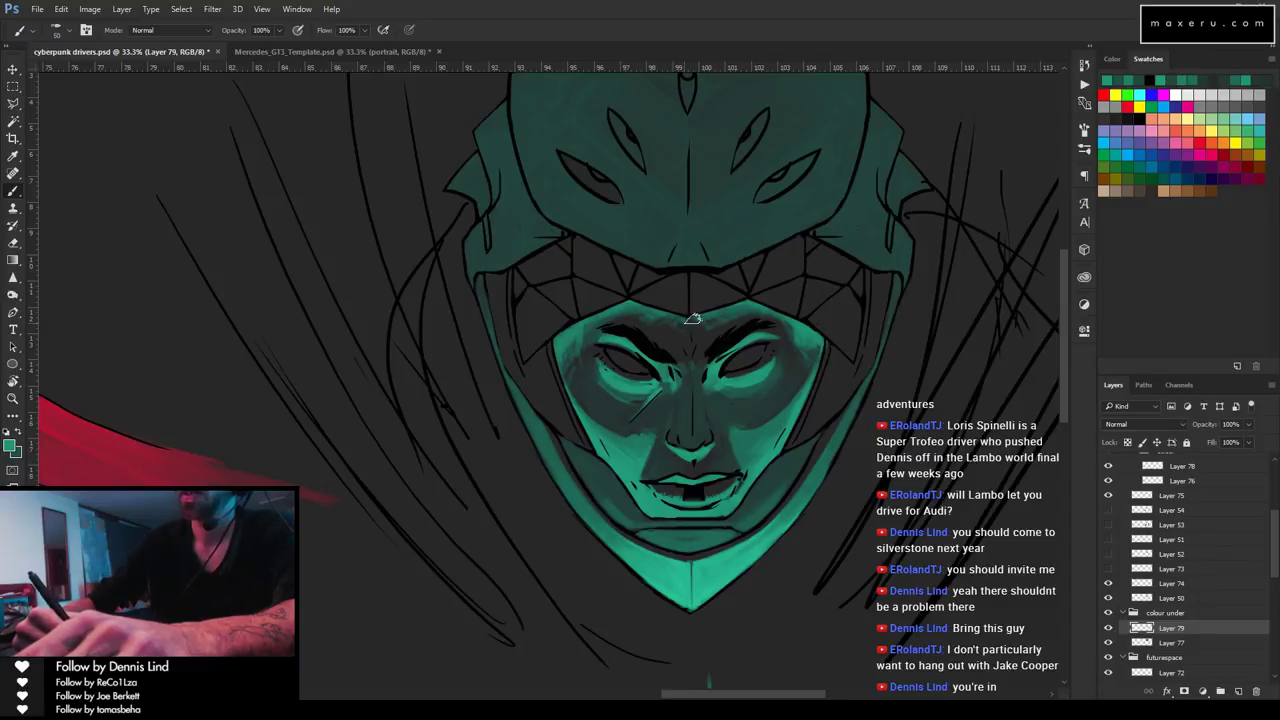
{"action": "key", "text": "z"}
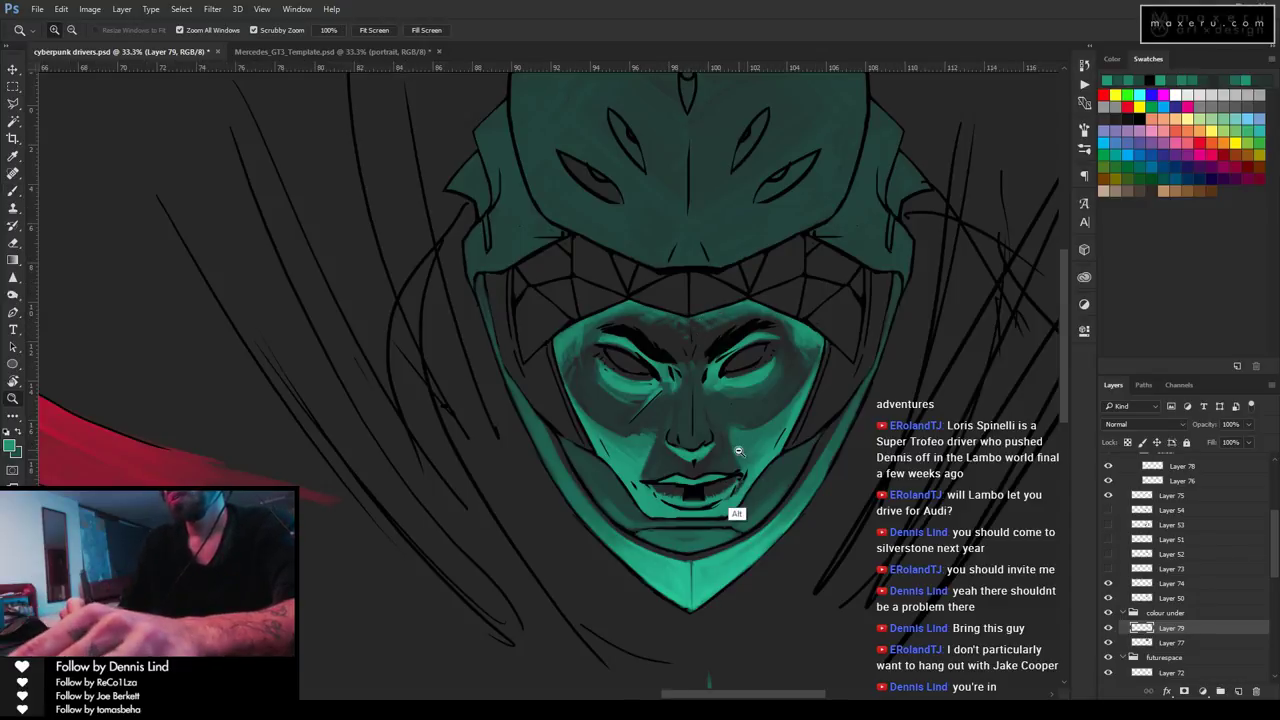
{"action": "left_click", "coordinate": [736, 488], "text": "alt"}
{"action": "left_click", "coordinate": [767, 340], "text": "alt"}
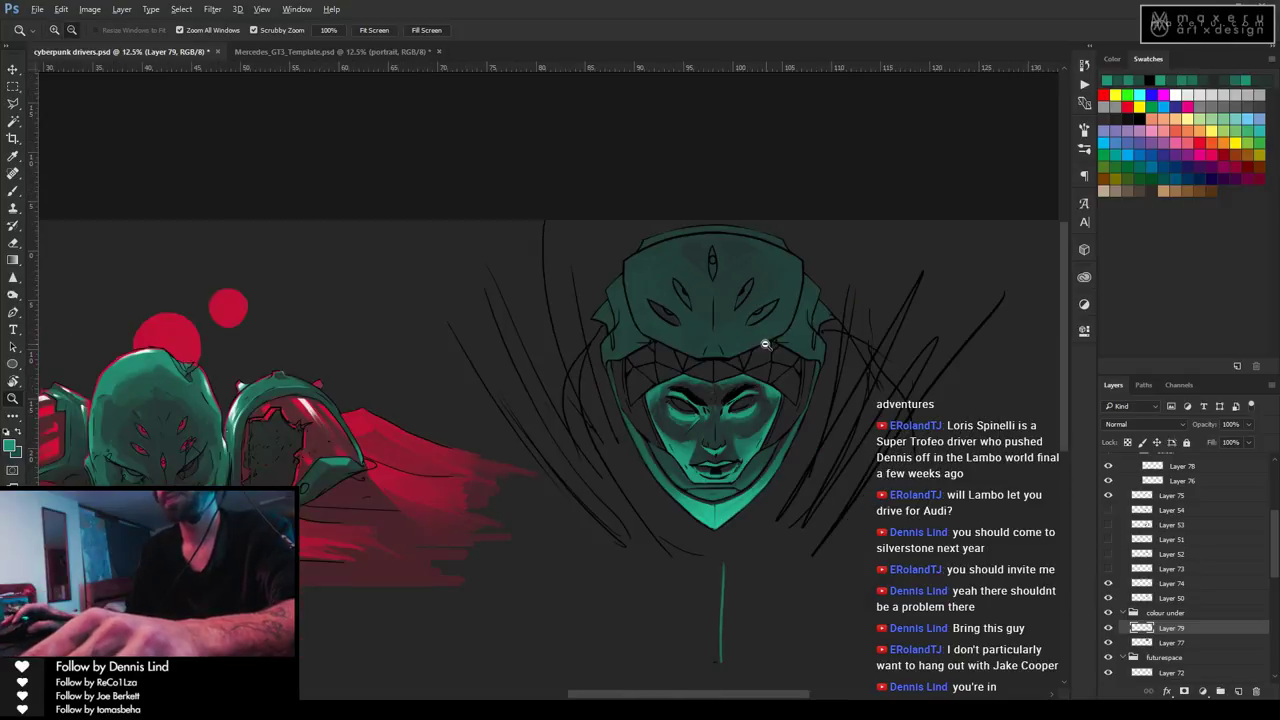
{"action": "left_click", "coordinate": [768, 345], "text": "alt"}
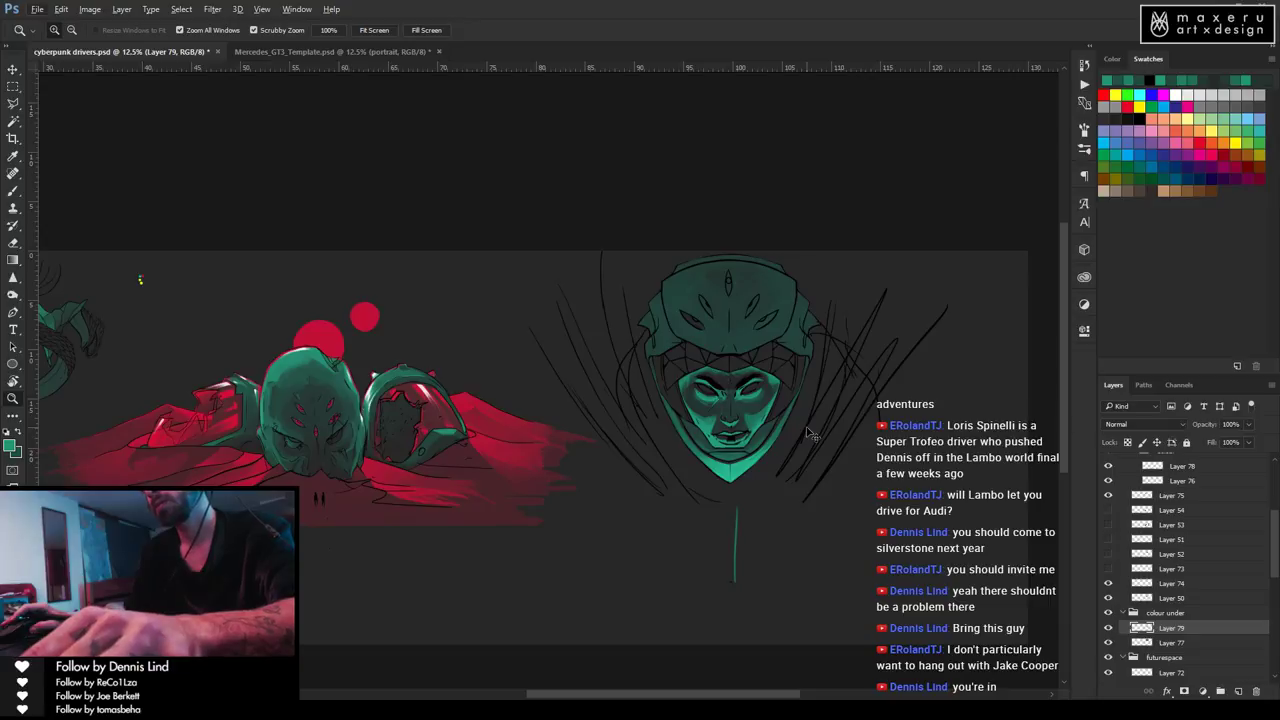
{"action": "key", "text": "ctrl+s"}
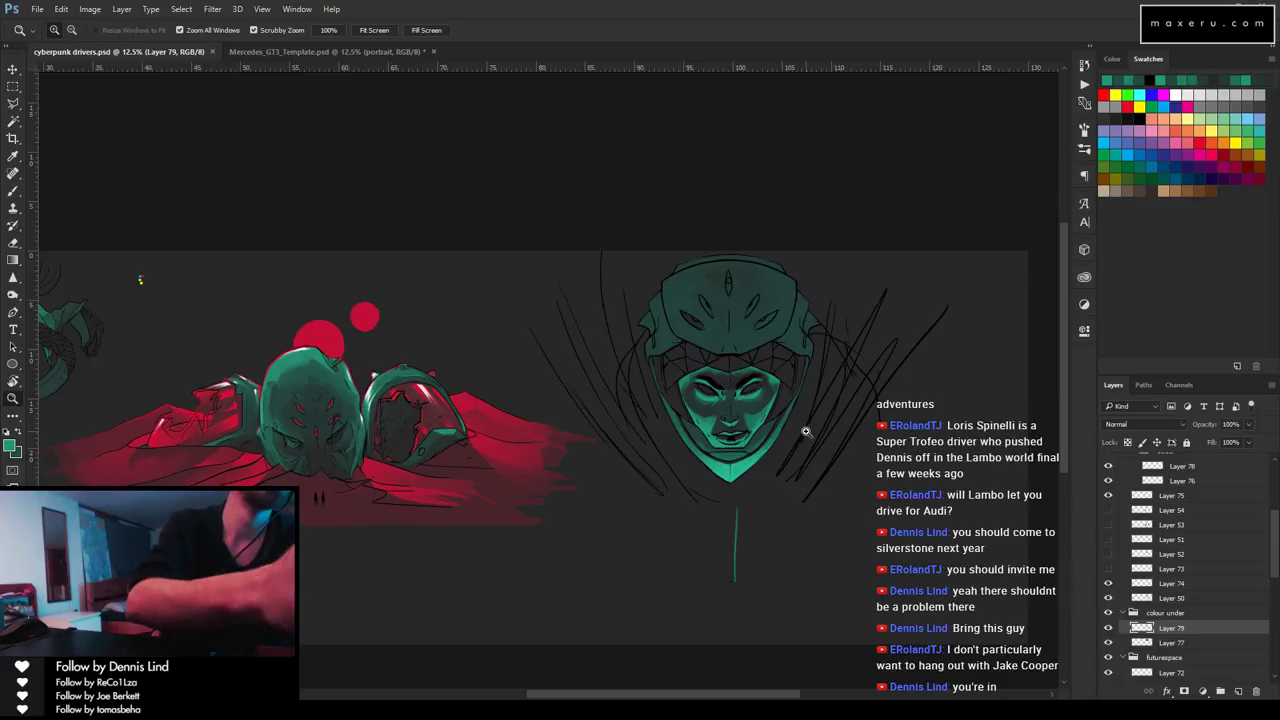
Swap to the dark colour, darken the shading along the nose and its bridge, and save the document.
{"action": "left_click", "coordinate": [772, 379]}
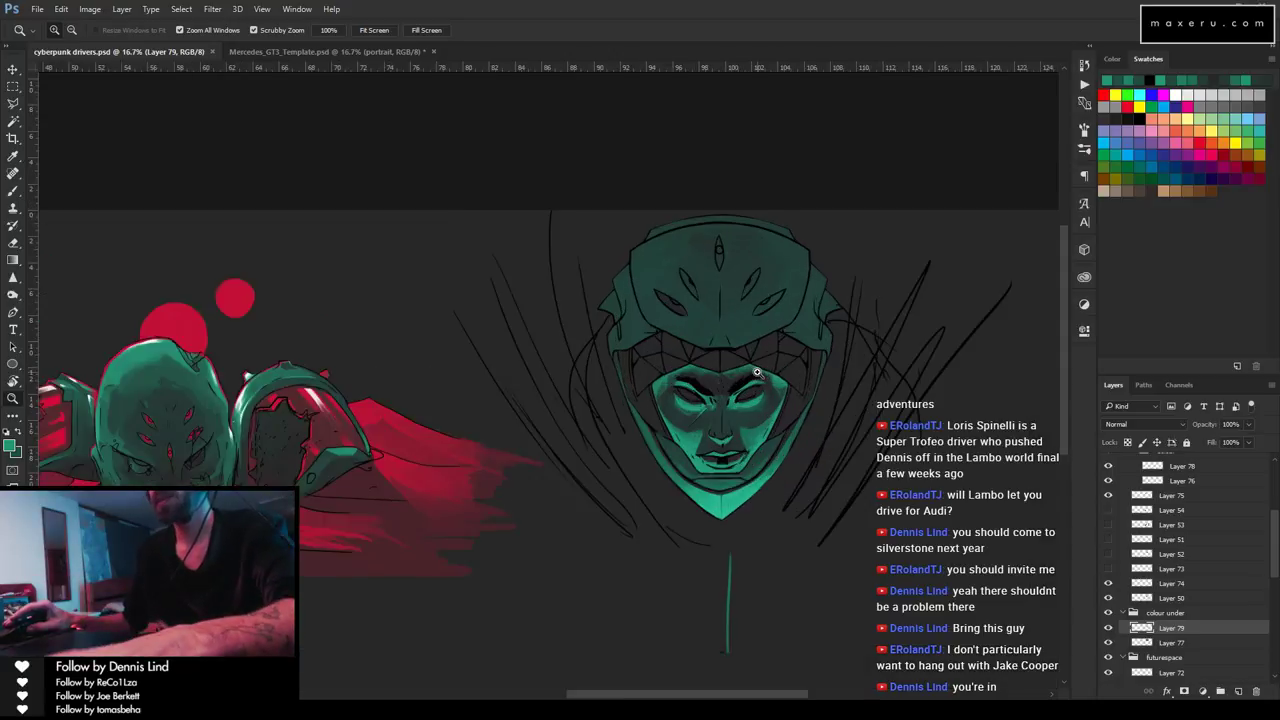
{"action": "left_click", "coordinate": [772, 379]}
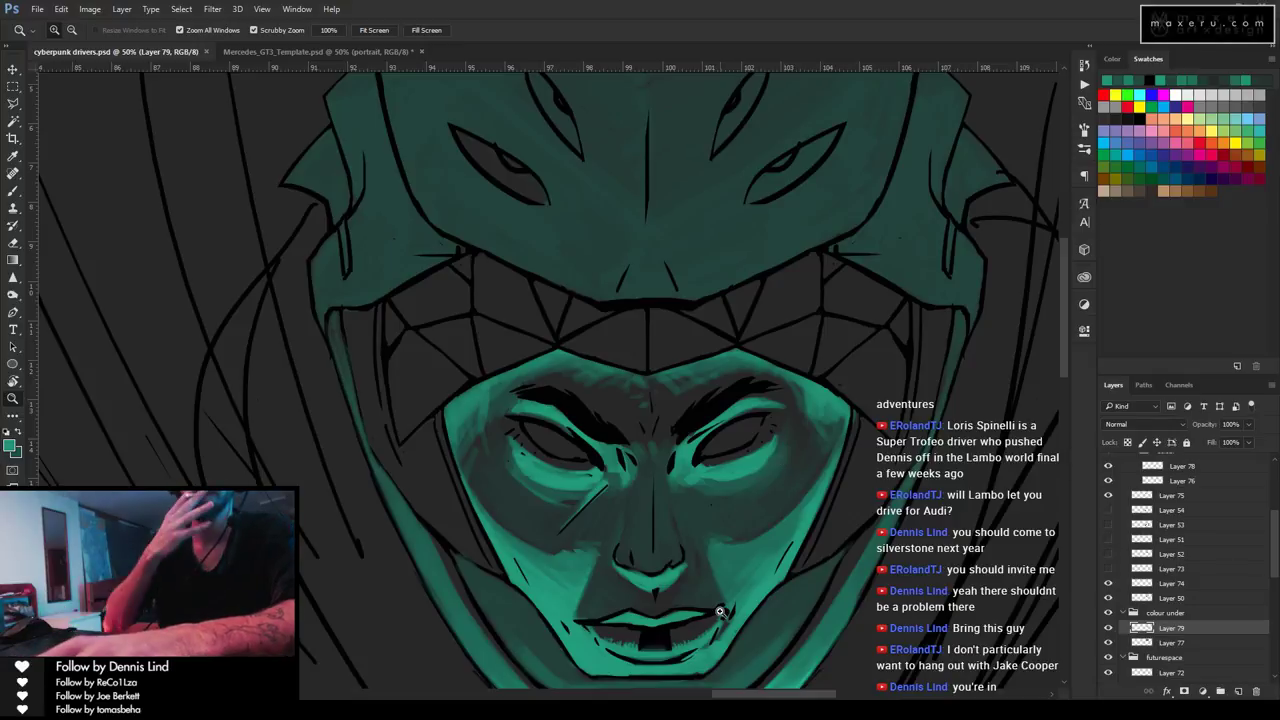
{"action": "key", "text": "b"}
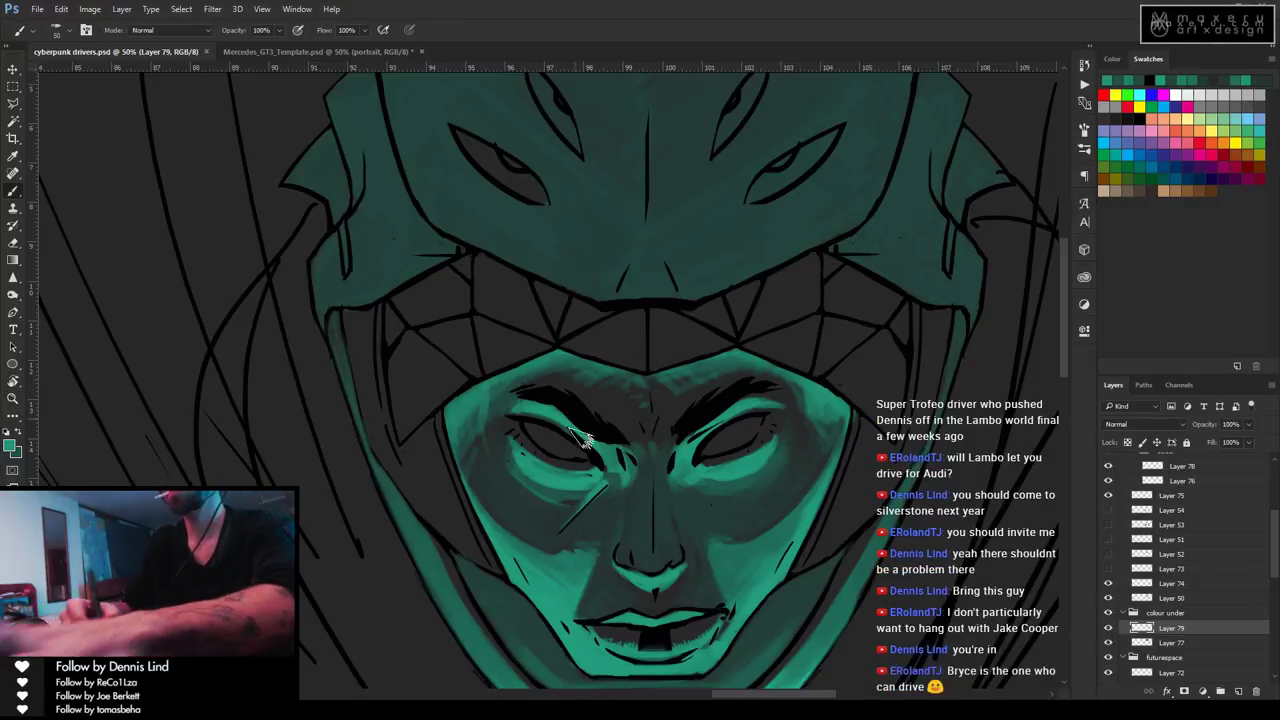
{"action": "key", "text": "x"}
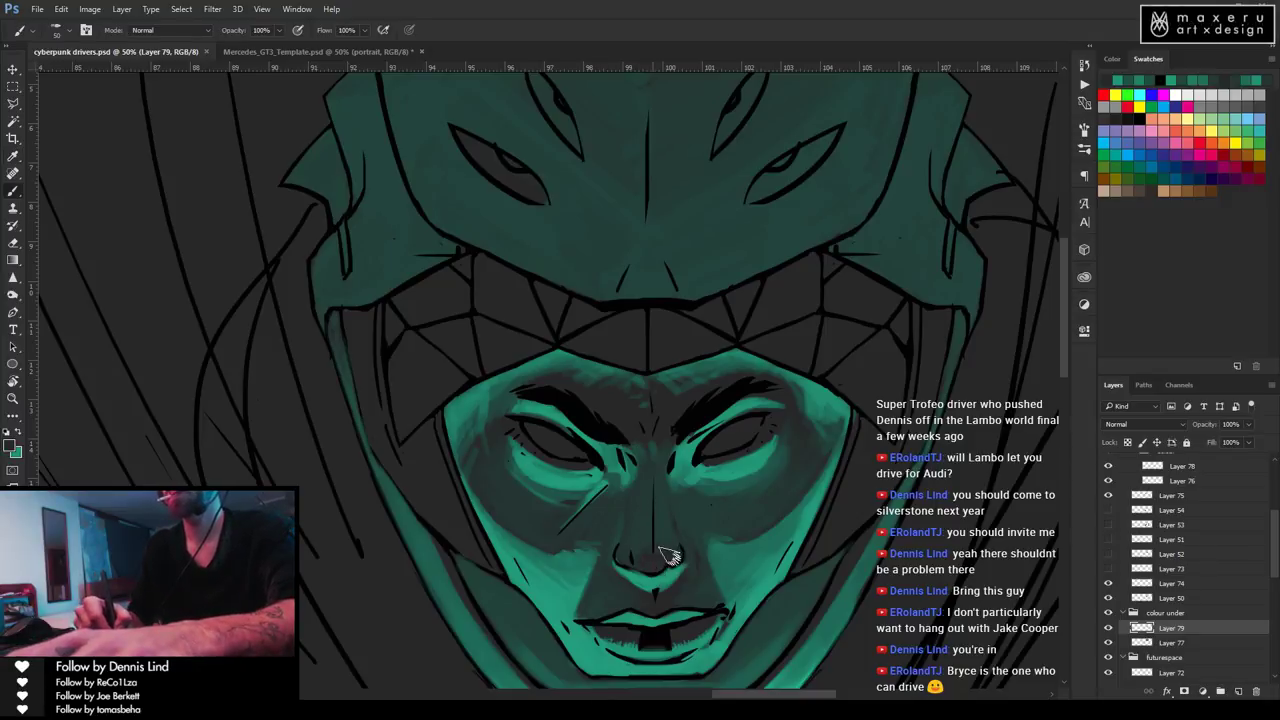
{"action": "left_click_drag", "start_coordinate": [630, 565], "coordinate": [648, 556]}
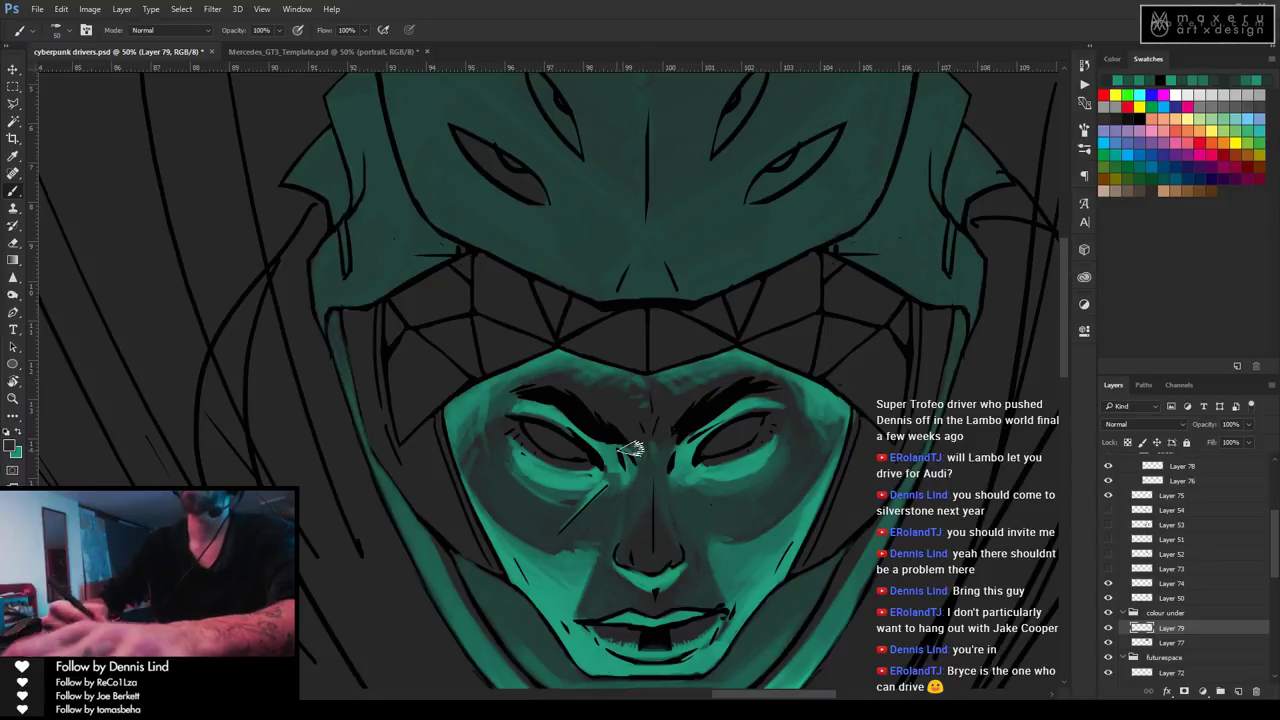
{"action": "key", "text": "z"}
{"action": "left_click", "coordinate": [762, 512], "text": "alt"}
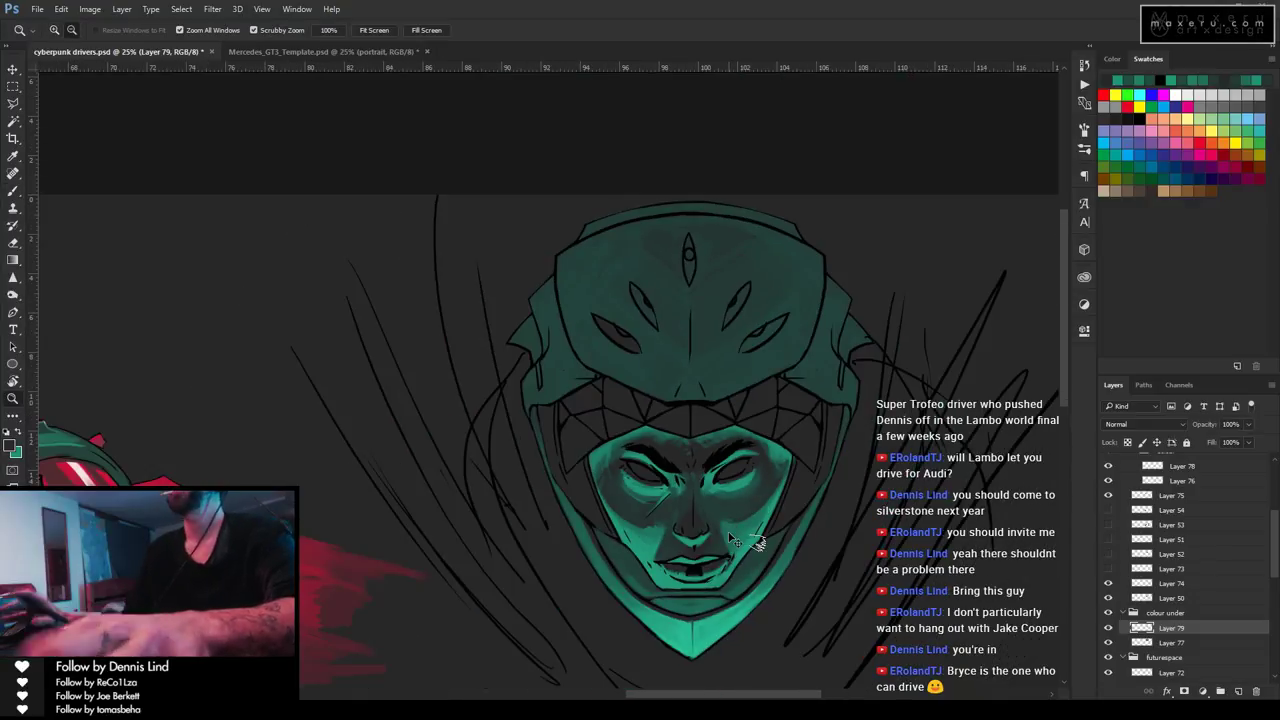
{"action": "key", "text": "ctrl+s"}
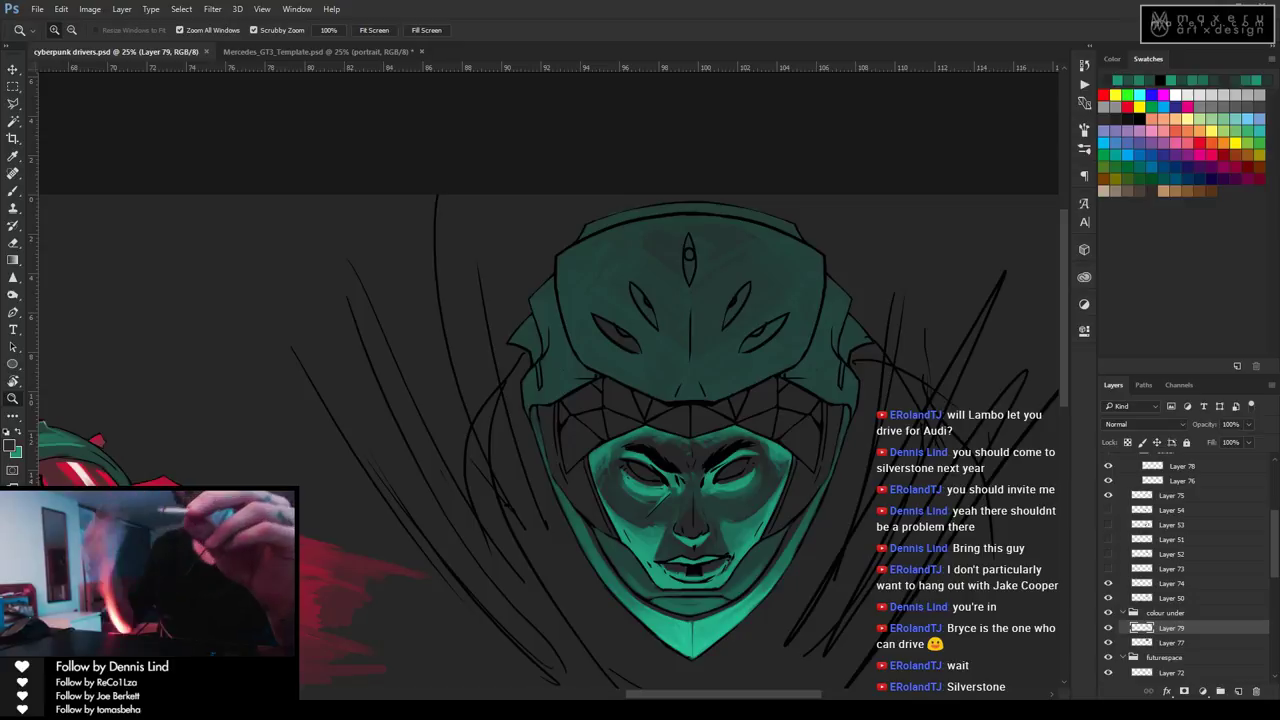
Sample the bright green from the helmet's chin and make Layer 77 in the colour under group the active layer.
{"action": "key", "text": "i"}
{"action": "left_click", "coordinate": [706, 625]}
{"action": "key", "text": "b"}
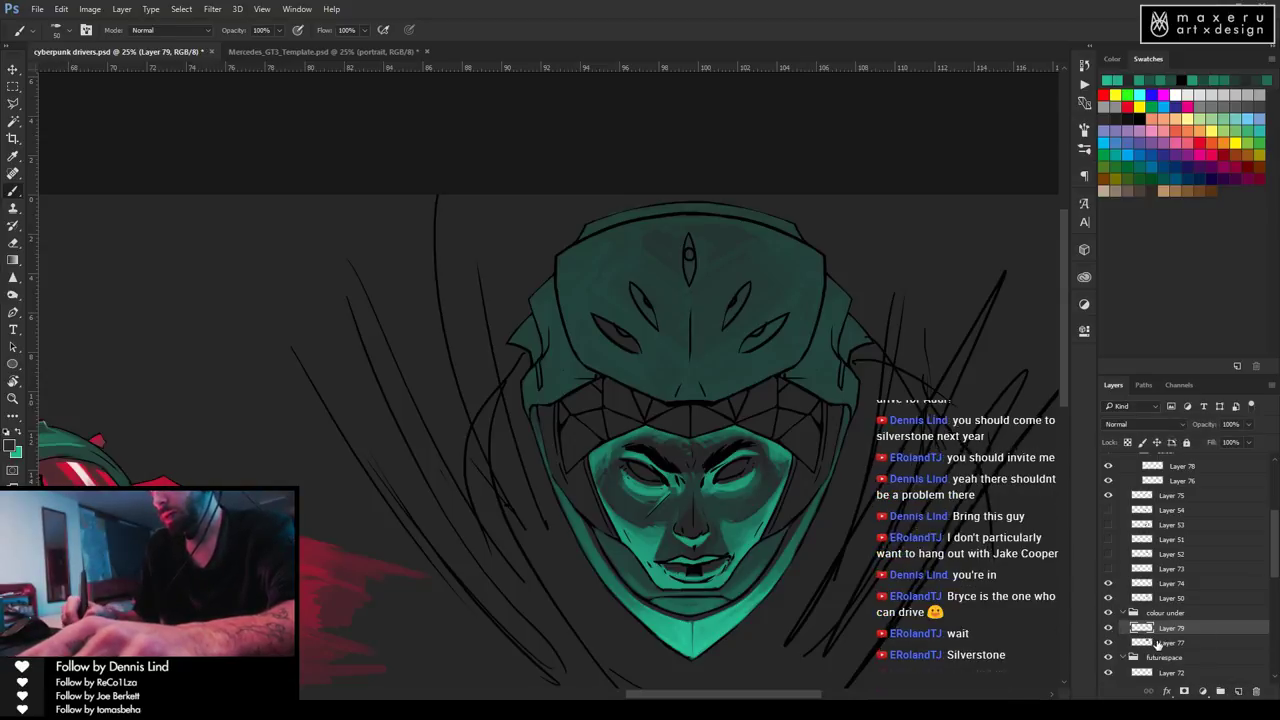
{"action": "key", "text": "alt+bracketleft"}
{"action": "left_click", "coordinate": [1107, 642]}
{"action": "left_click", "coordinate": [1107, 642]}
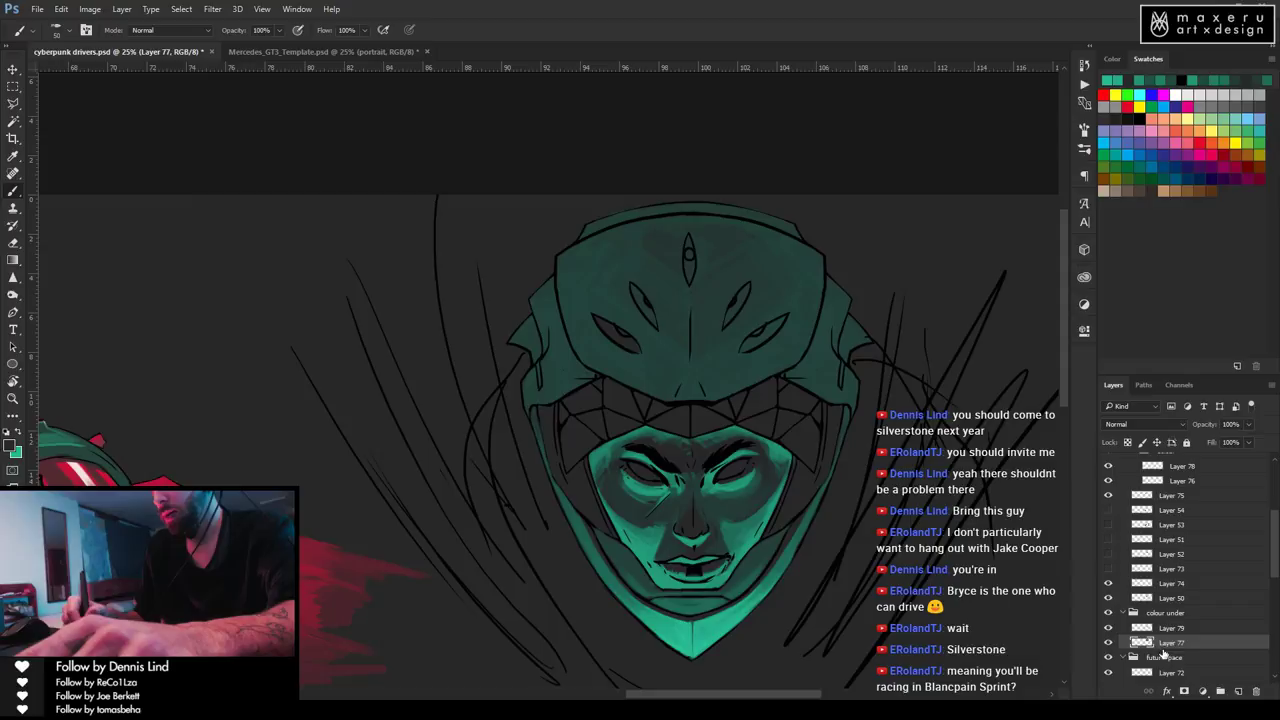
{"action": "left_click", "coordinate": [1240, 693]}
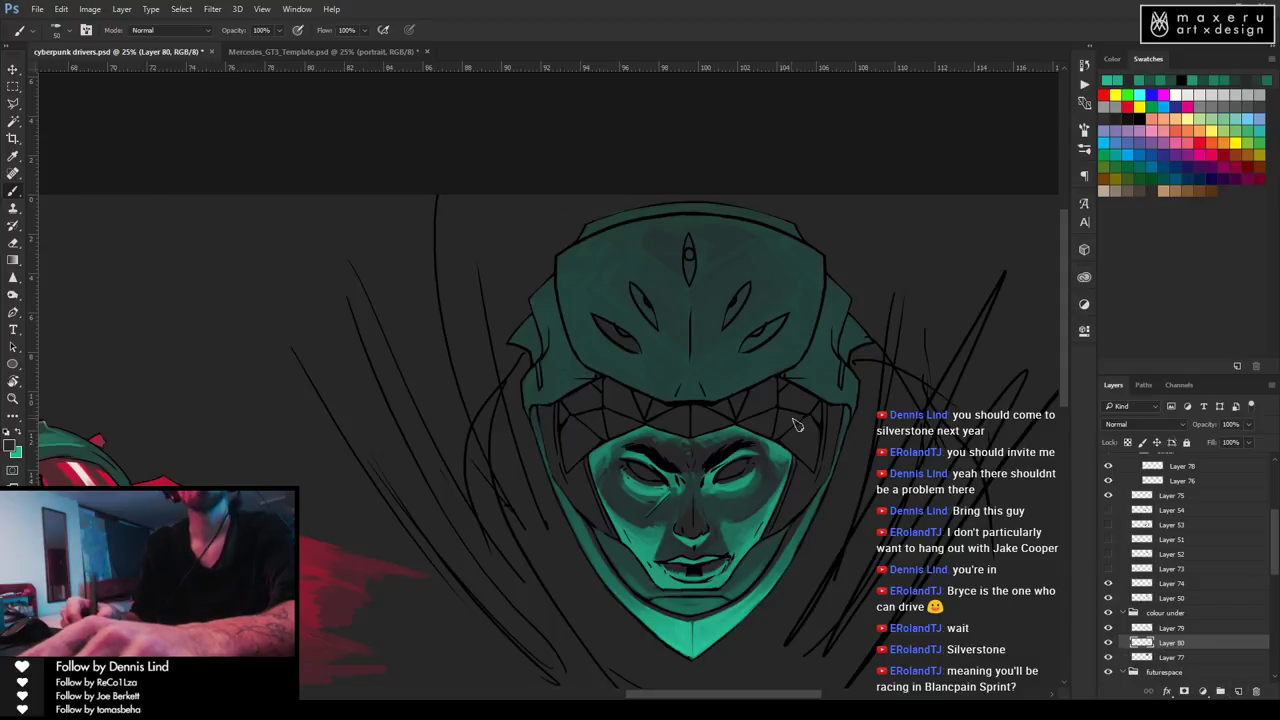
{"action": "key", "text": "Delete"}
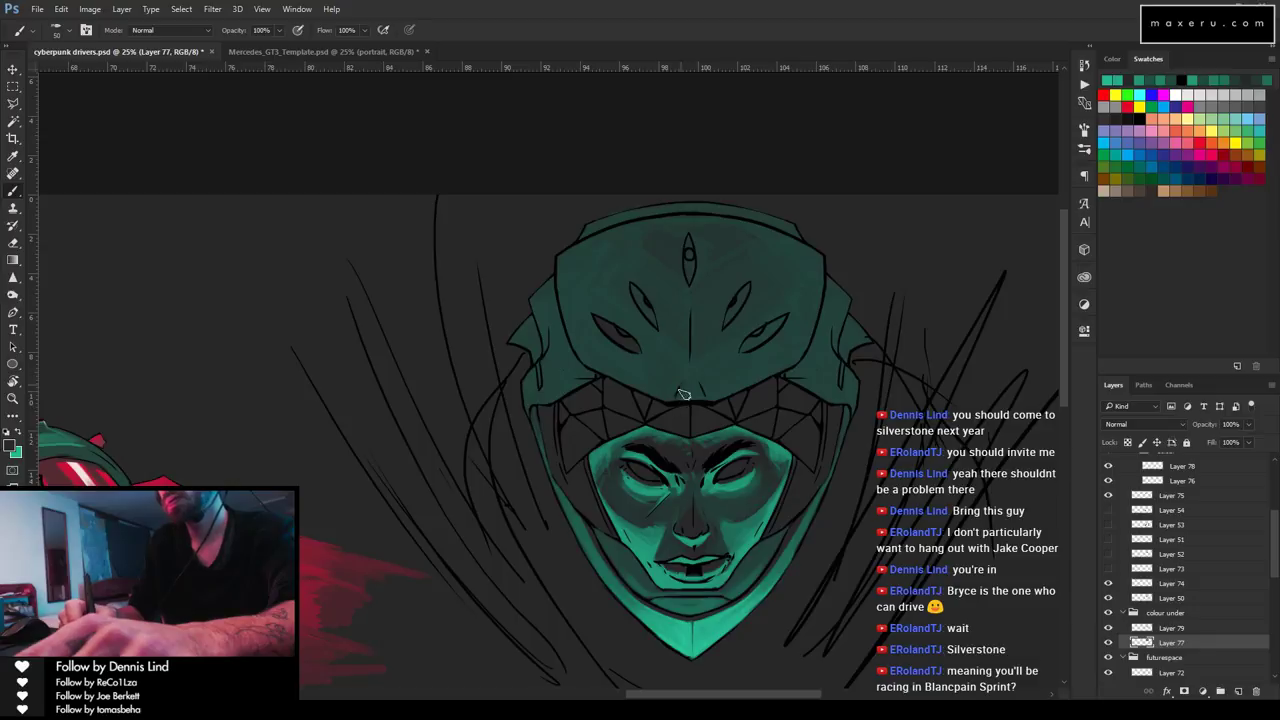
Swap to the bright green and paint the small triangle at the centre of the helmet's brow.
{"action": "key", "text": "x"}
{"action": "left_click_drag", "start_coordinate": [688, 372], "coordinate": [680, 404]}
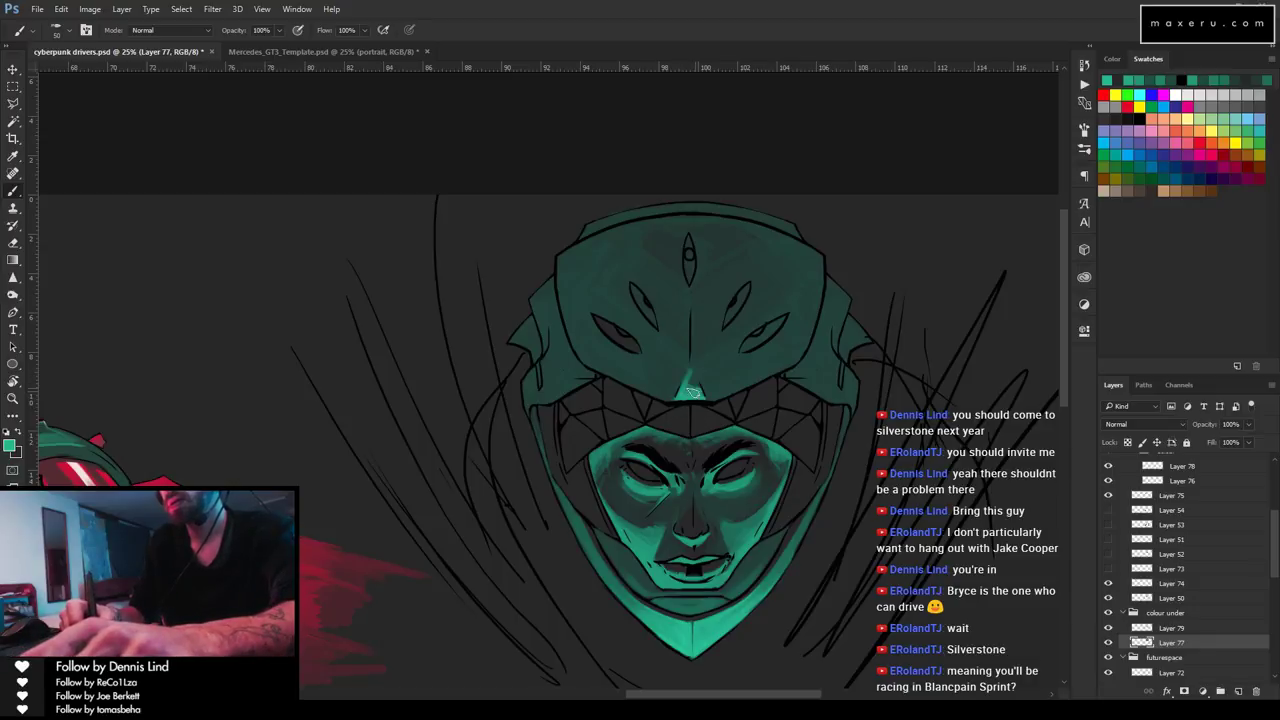
{"action": "key", "text": "e"}
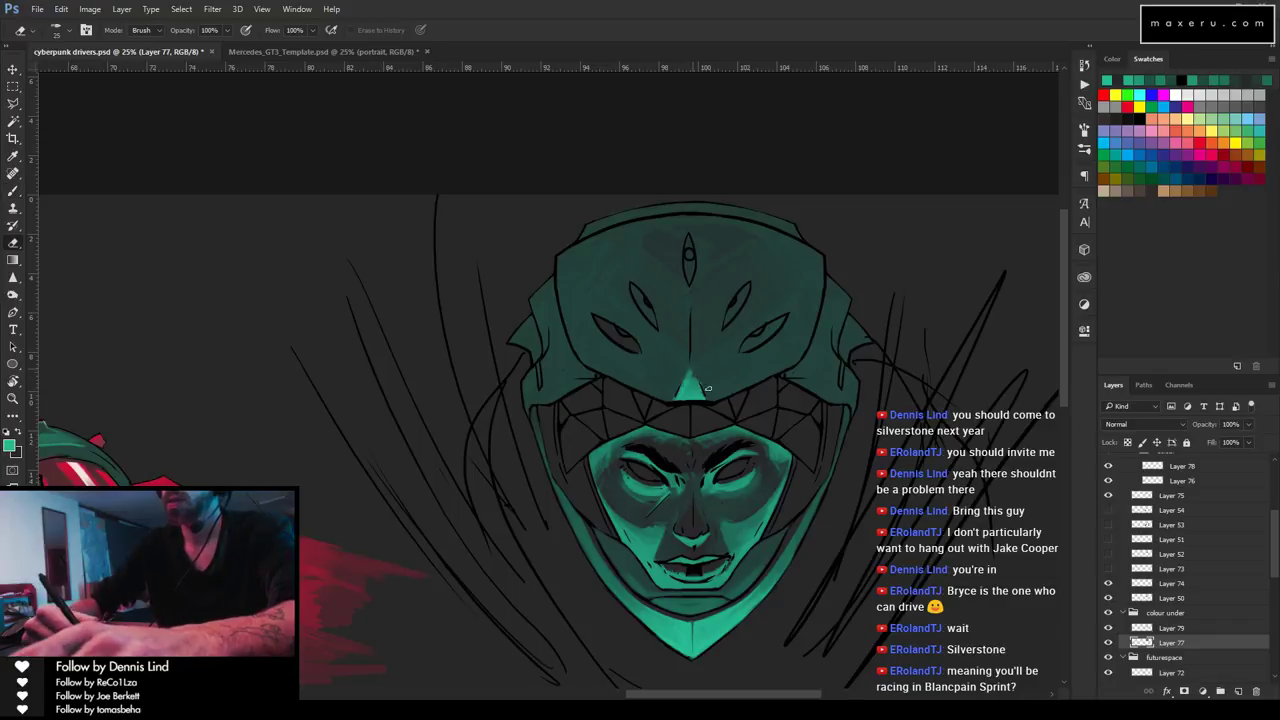
Paint bright green rim light along the lower edges of the helmet's forehead plate on both sides of the triangle.
{"action": "key", "text": "b"}
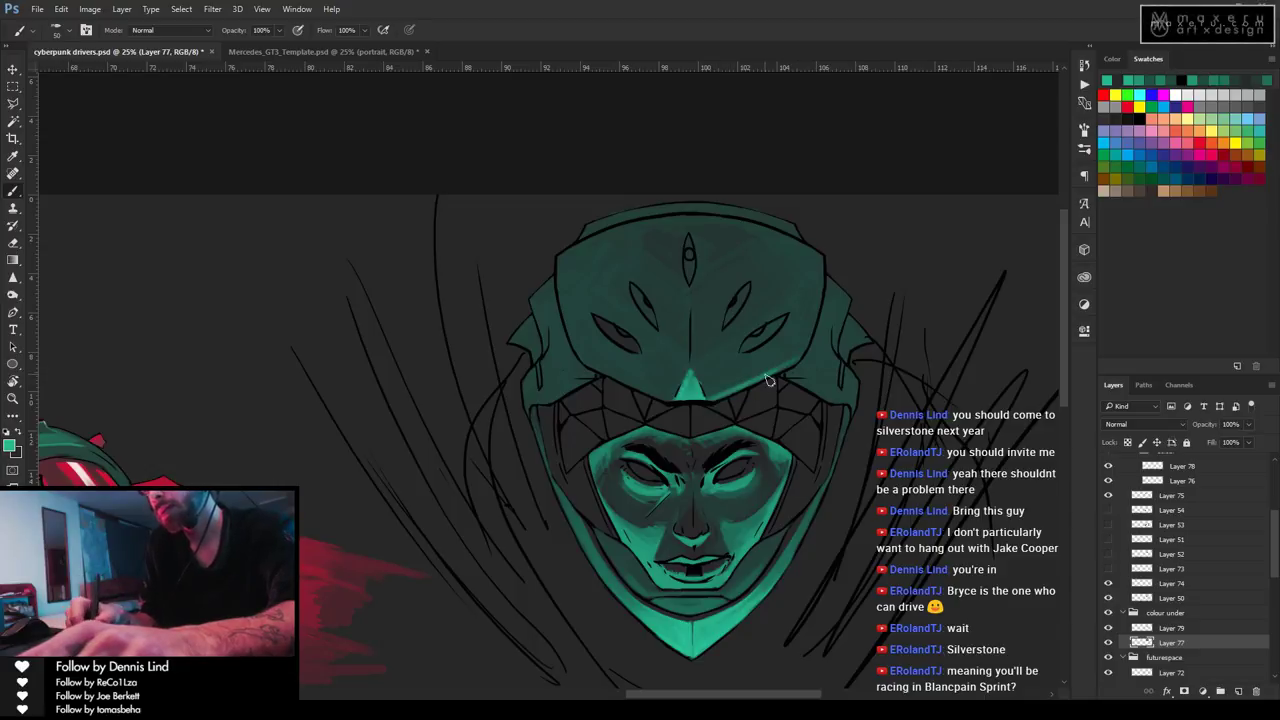
{"action": "mouse_move", "coordinate": [737, 388]}
{"action": "left_mouse_down"}
{"action": "mouse_move", "coordinate": [760, 372]}
{"action": "mouse_move", "coordinate": [725, 392]}
{"action": "mouse_move", "coordinate": [770, 362]}
{"action": "mouse_move", "coordinate": [714, 386]}
{"action": "mouse_move", "coordinate": [770, 355]}
{"action": "mouse_move", "coordinate": [785, 330]}
{"action": "mouse_move", "coordinate": [815, 328]}
{"action": "left_mouse_up"}
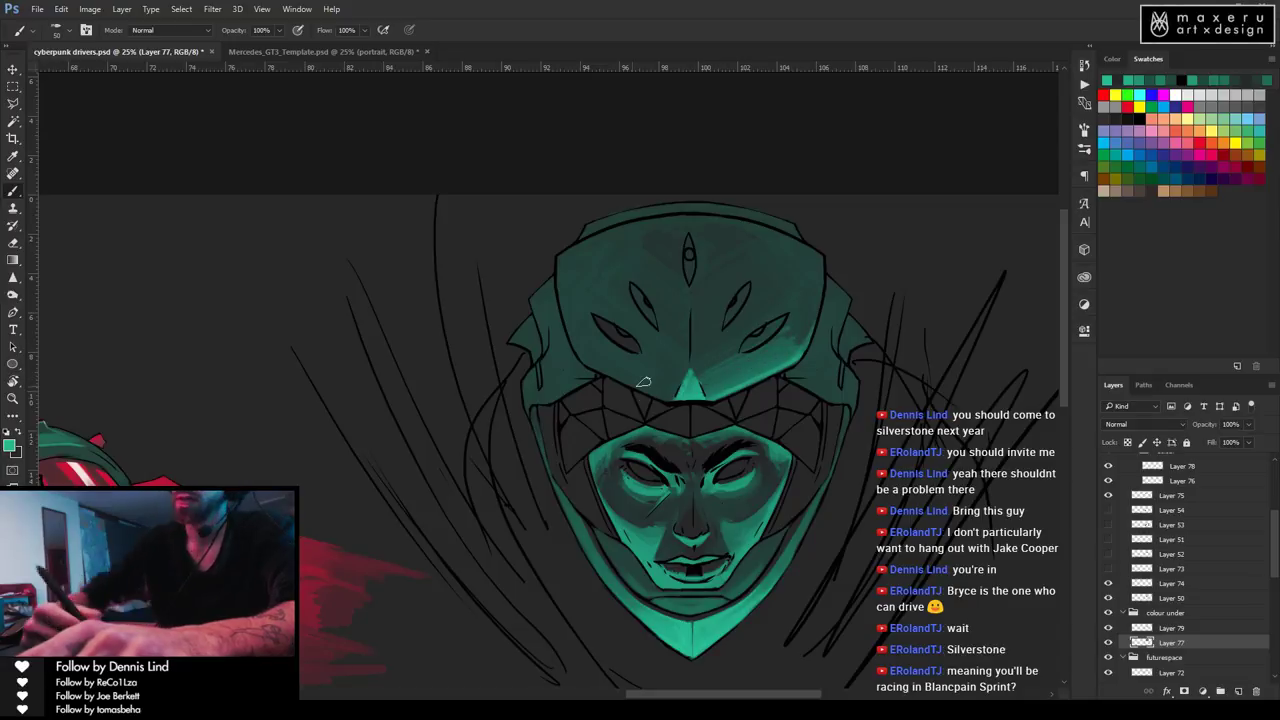
{"action": "mouse_move", "coordinate": [750, 390]}
{"action": "left_mouse_down"}
{"action": "mouse_move", "coordinate": [728, 398]}
{"action": "mouse_move", "coordinate": [800, 348]}
{"action": "left_mouse_up"}
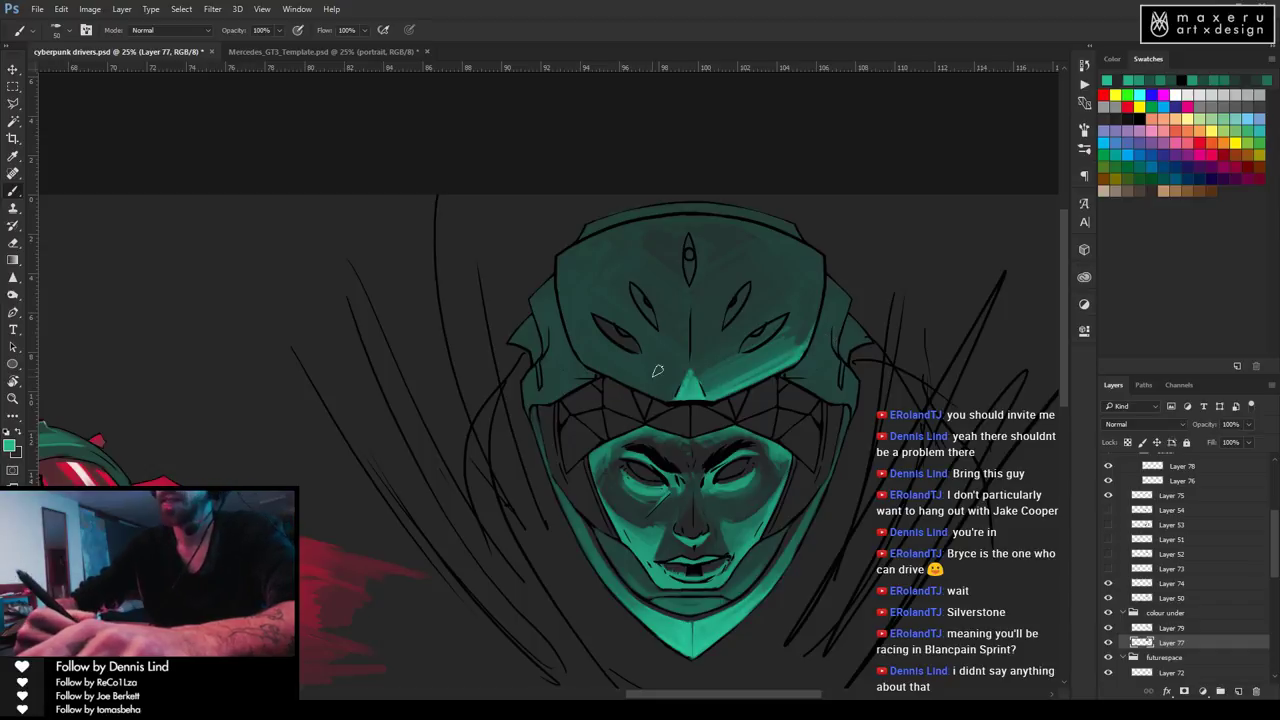
{"action": "mouse_move", "coordinate": [590, 362]}
{"action": "left_mouse_down"}
{"action": "mouse_move", "coordinate": [677, 397]}
{"action": "mouse_move", "coordinate": [586, 357]}
{"action": "mouse_move", "coordinate": [668, 390]}
{"action": "mouse_move", "coordinate": [640, 377]}
{"action": "left_mouse_up"}
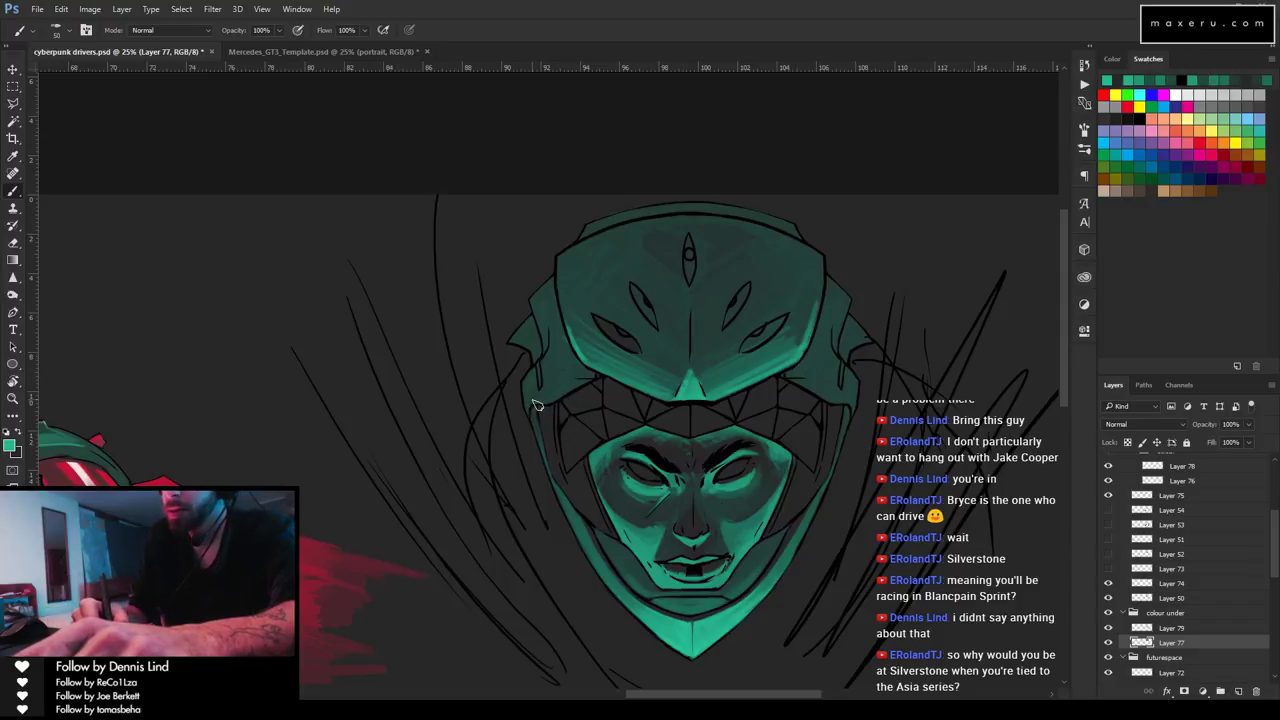
Paint bright green highlights along the lower edges of the helmet's two side pieces, swap to the dark colour, and save the document.
{"action": "left_click_drag", "start_coordinate": [536, 402], "coordinate": [590, 382]}
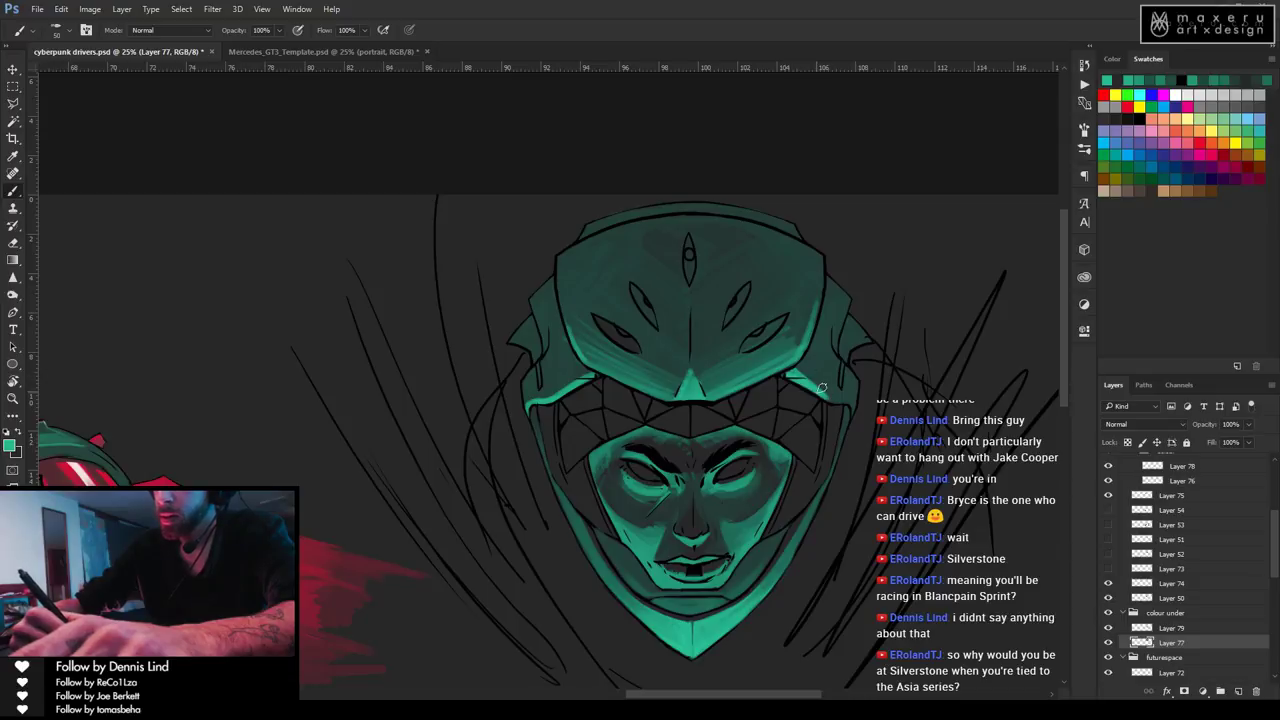
{"action": "left_click_drag", "start_coordinate": [831, 396], "coordinate": [849, 400]}
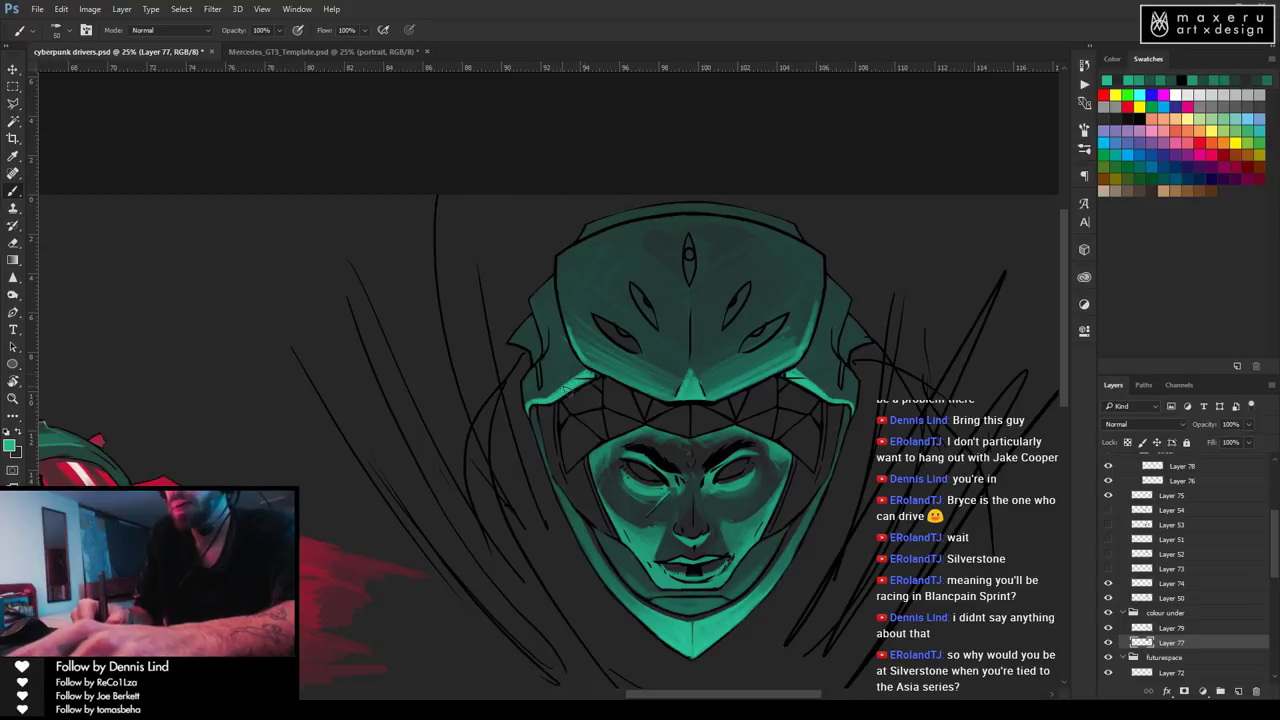
{"action": "mouse_move", "coordinate": [566, 370]}
{"action": "left_mouse_down"}
{"action": "mouse_move", "coordinate": [546, 412]}
{"action": "mouse_move", "coordinate": [570, 381]}
{"action": "left_mouse_up"}
{"action": "key", "text": "x"}
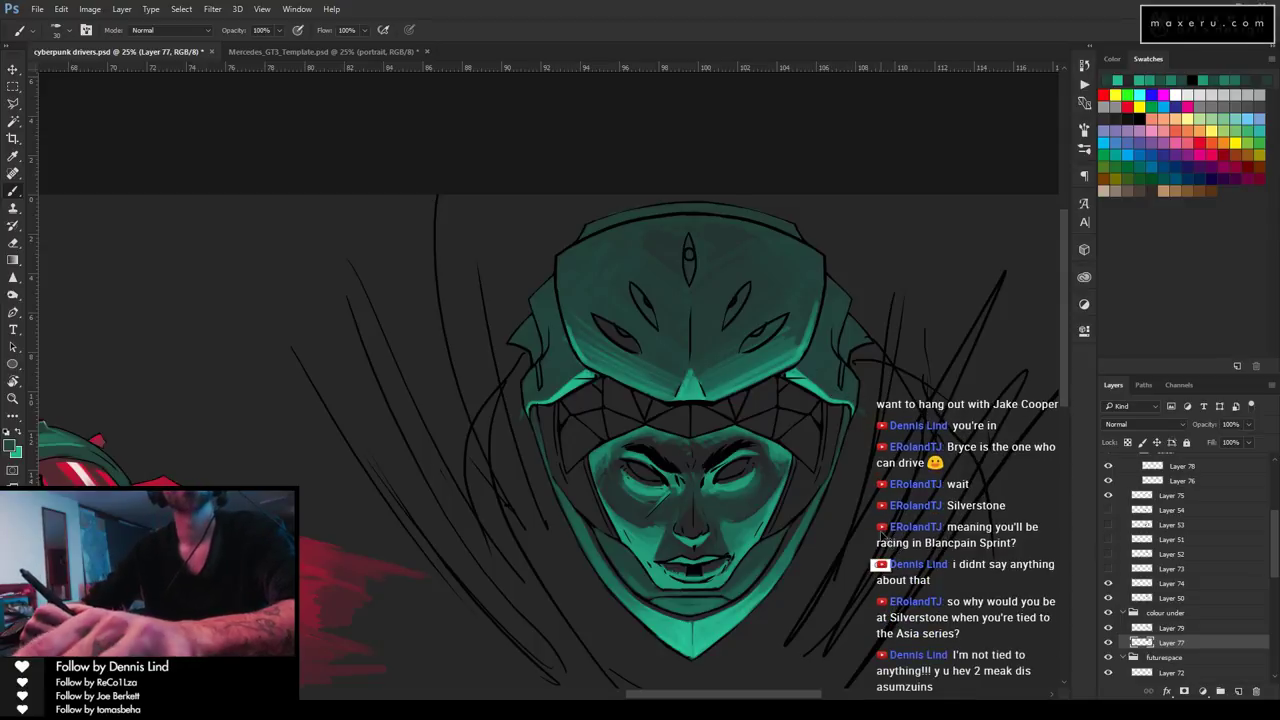
{"action": "key", "text": "ctrl+s"}
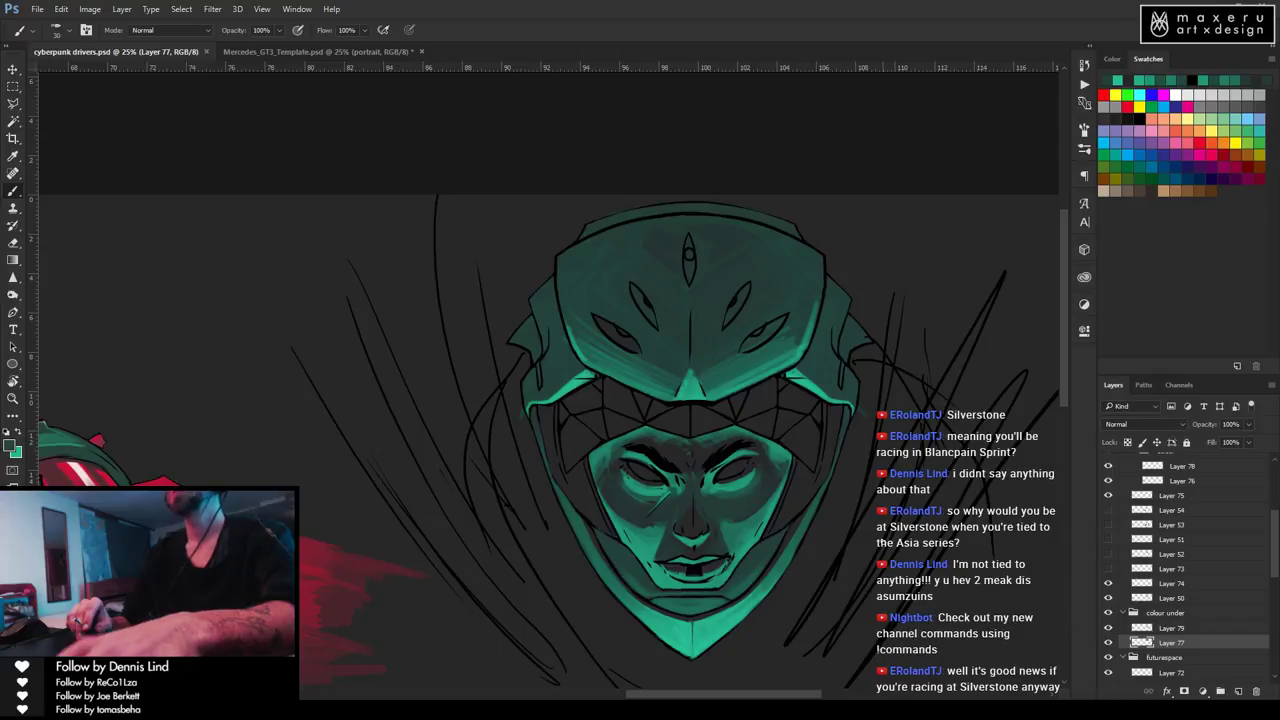
Sample a darker green from the forehead plate, blend its lower rim light upward, shade along its centre line, and save the document.
{"action": "left_click", "coordinate": [767, 470], "text": "ctrl+alt"}
{"action": "left_click", "coordinate": [767, 470], "text": "ctrl+alt"}
{"action": "left_click", "coordinate": [767, 470], "text": "alt"}
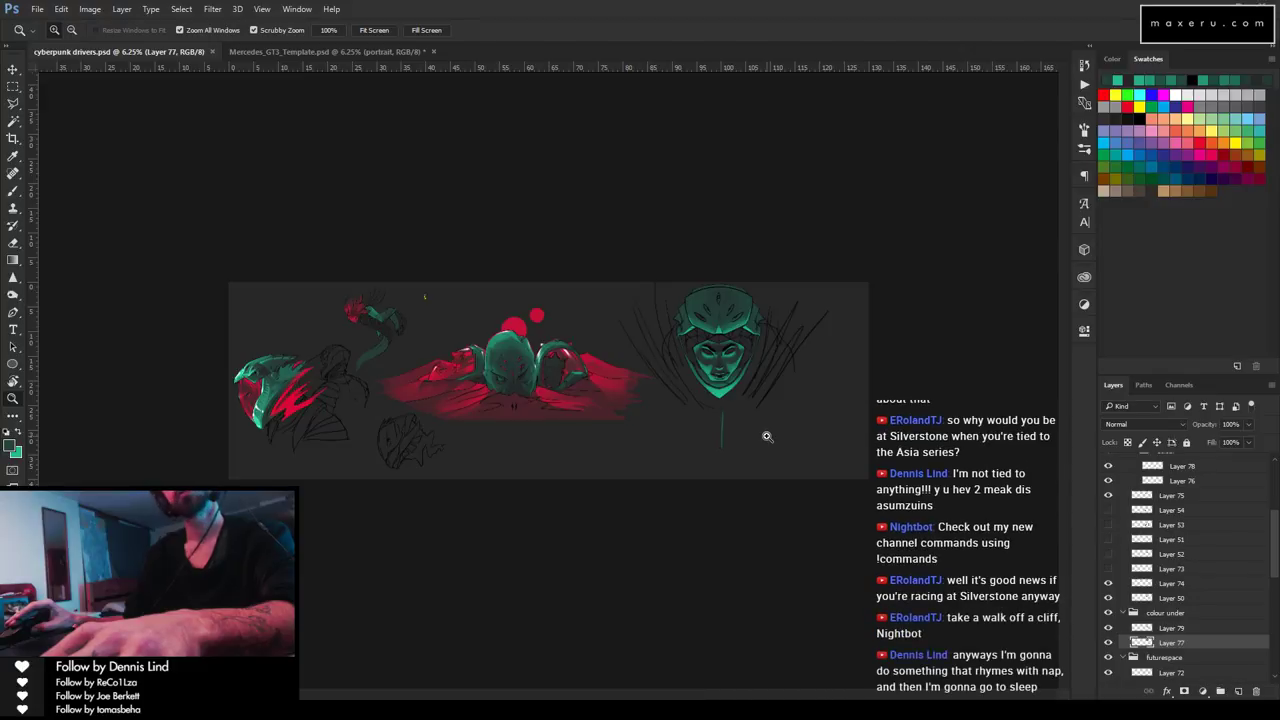
{"action": "left_click_drag", "start_coordinate": [767, 436], "coordinate": [764, 366]}
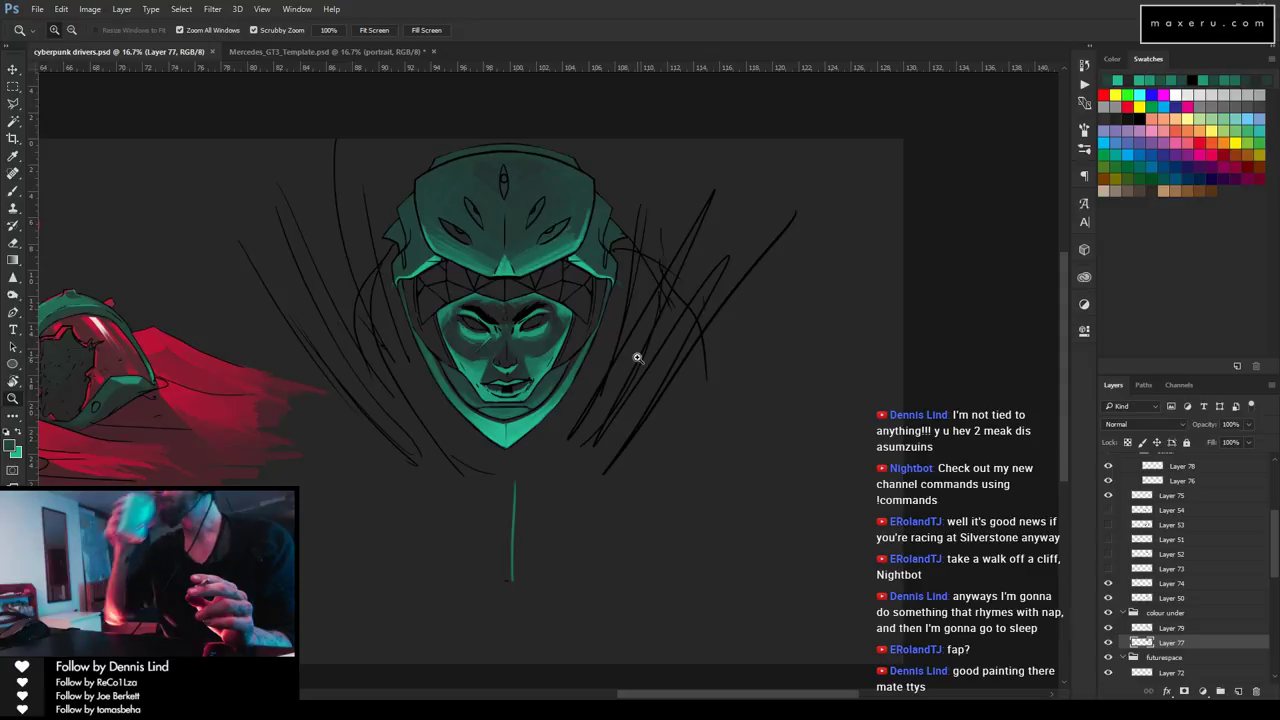
{"action": "left_click", "coordinate": [587, 295]}
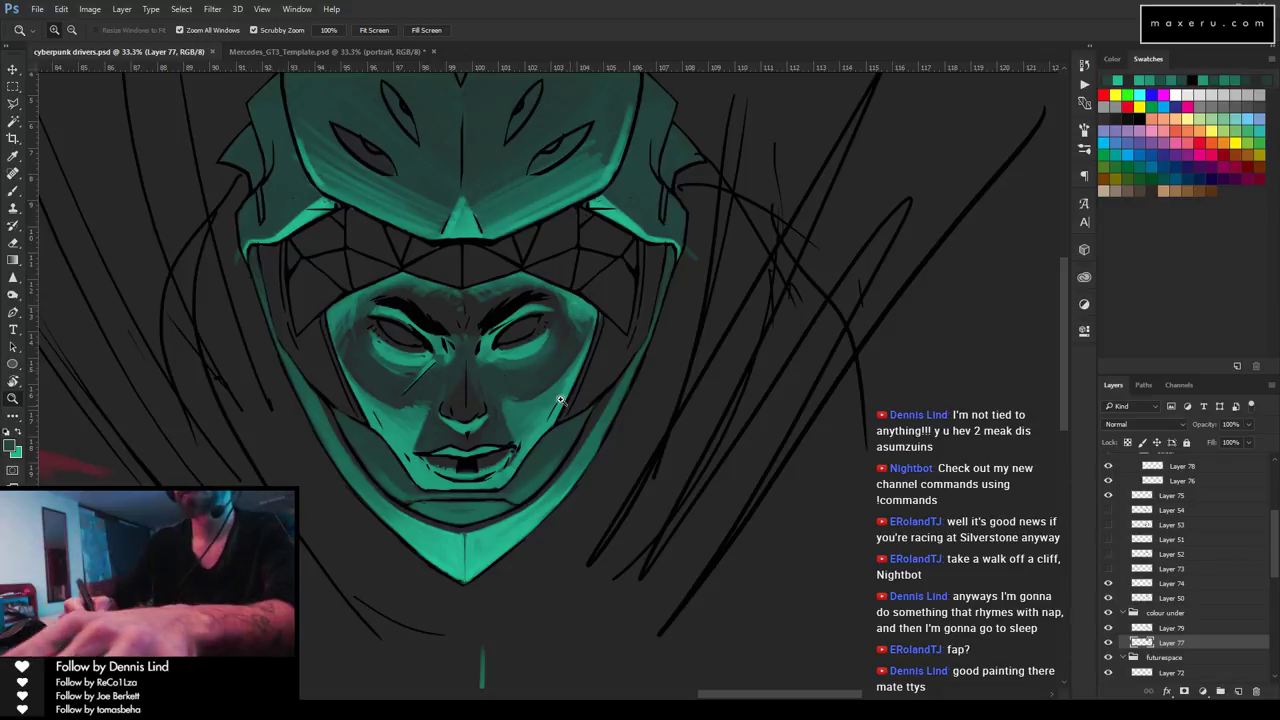
{"action": "left_click_drag", "start_coordinate": [557, 251], "coordinate": [566, 320]}
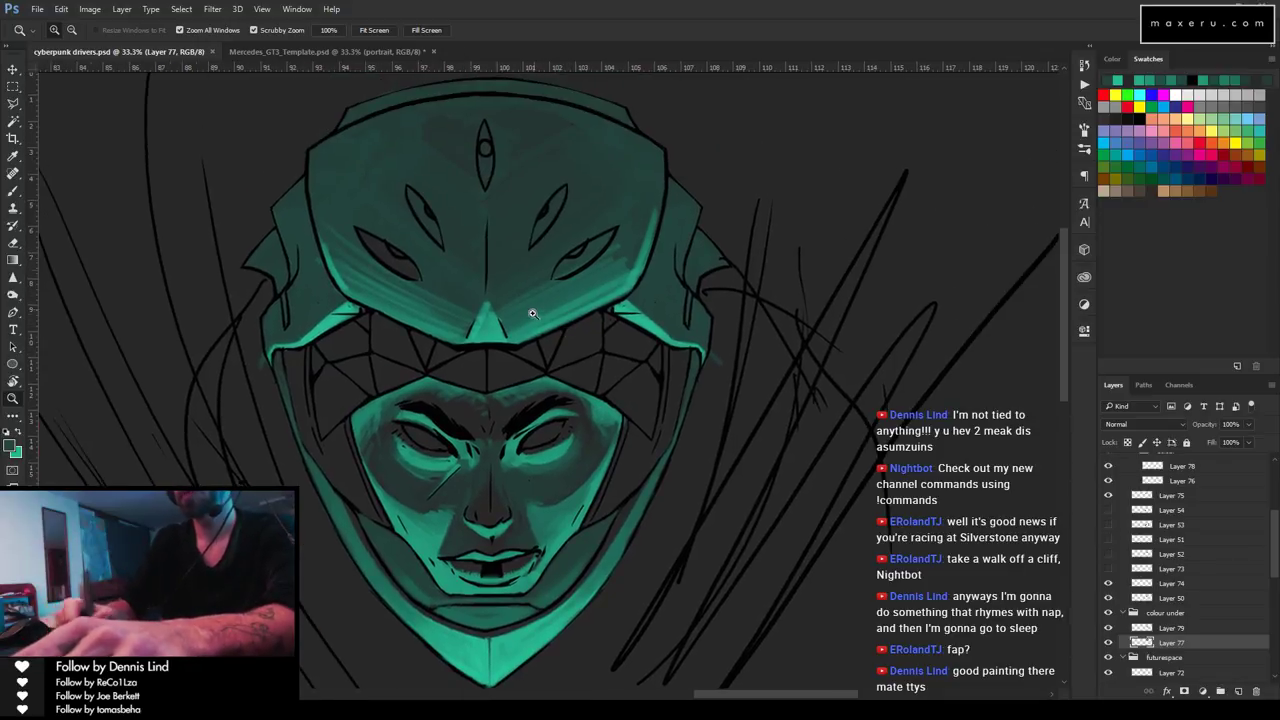
{"action": "key", "text": "b"}
{"action": "left_click", "coordinate": [553, 300], "text": "alt"}
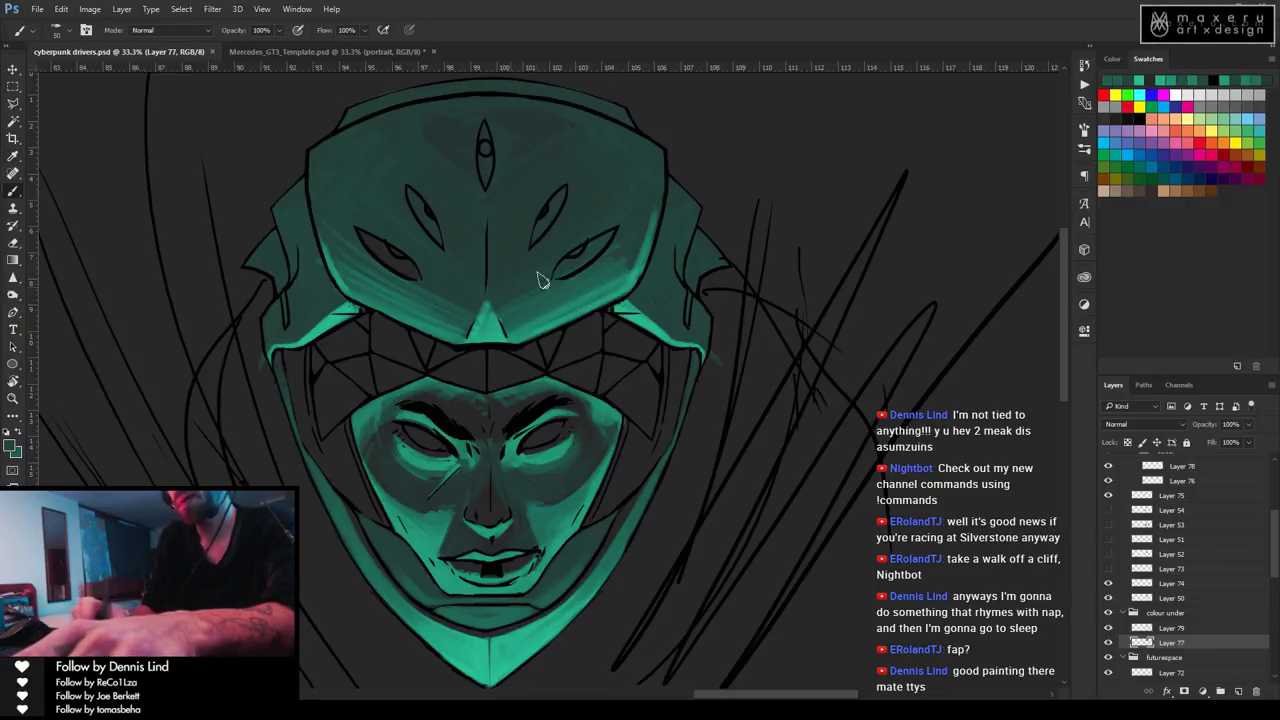
{"action": "left_click", "coordinate": [573, 295]}
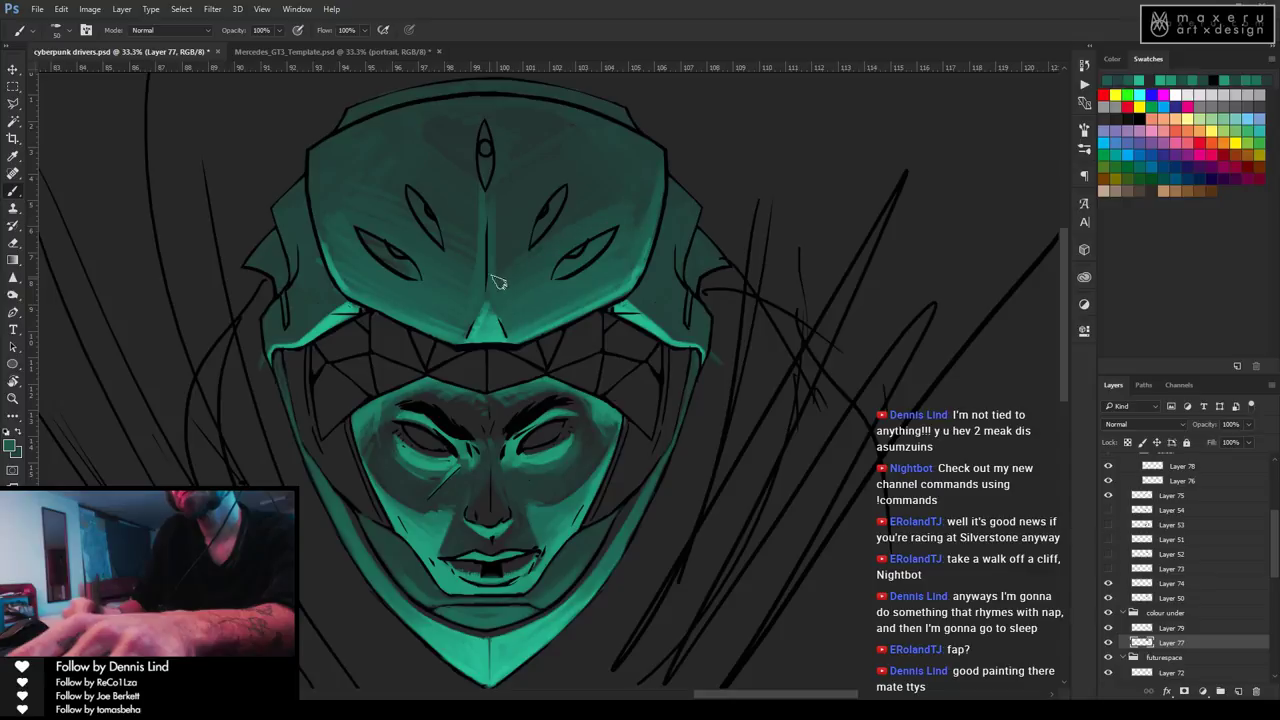
{"action": "key", "text": "z"}
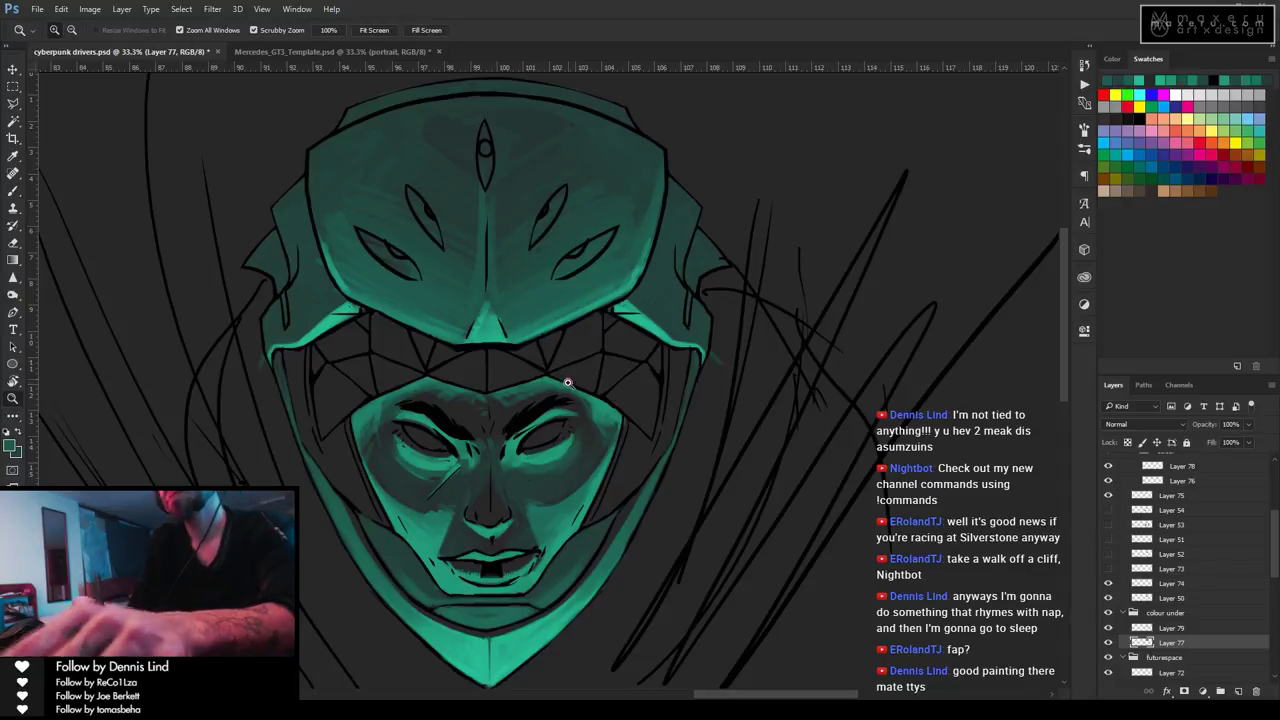
{"action": "left_click", "coordinate": [566, 447], "text": "alt"}
{"action": "left_click", "coordinate": [532, 524], "text": "alt"}
{"action": "key", "text": "ctrl+s"}
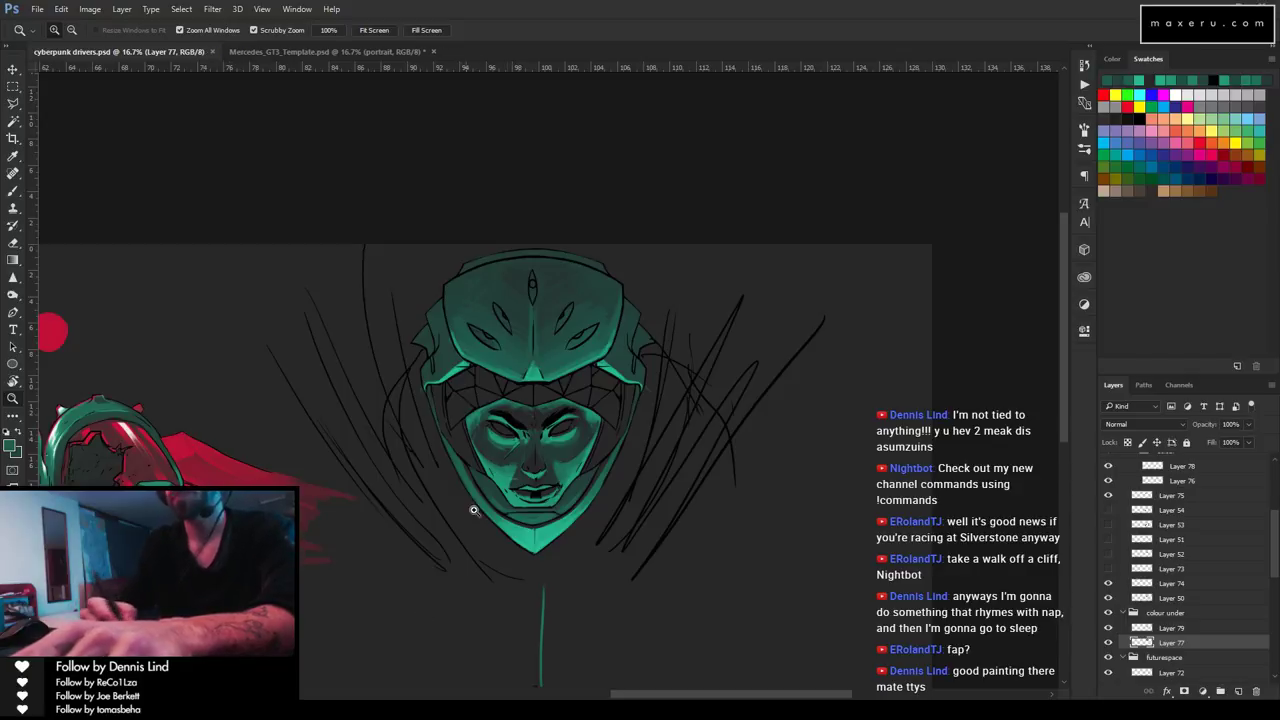
Sample bright green at the brow and smooth the fill of the central triangle with a brush size of 30.
{"action": "left_click", "coordinate": [553, 364]}
{"action": "left_click", "coordinate": [547, 376]}
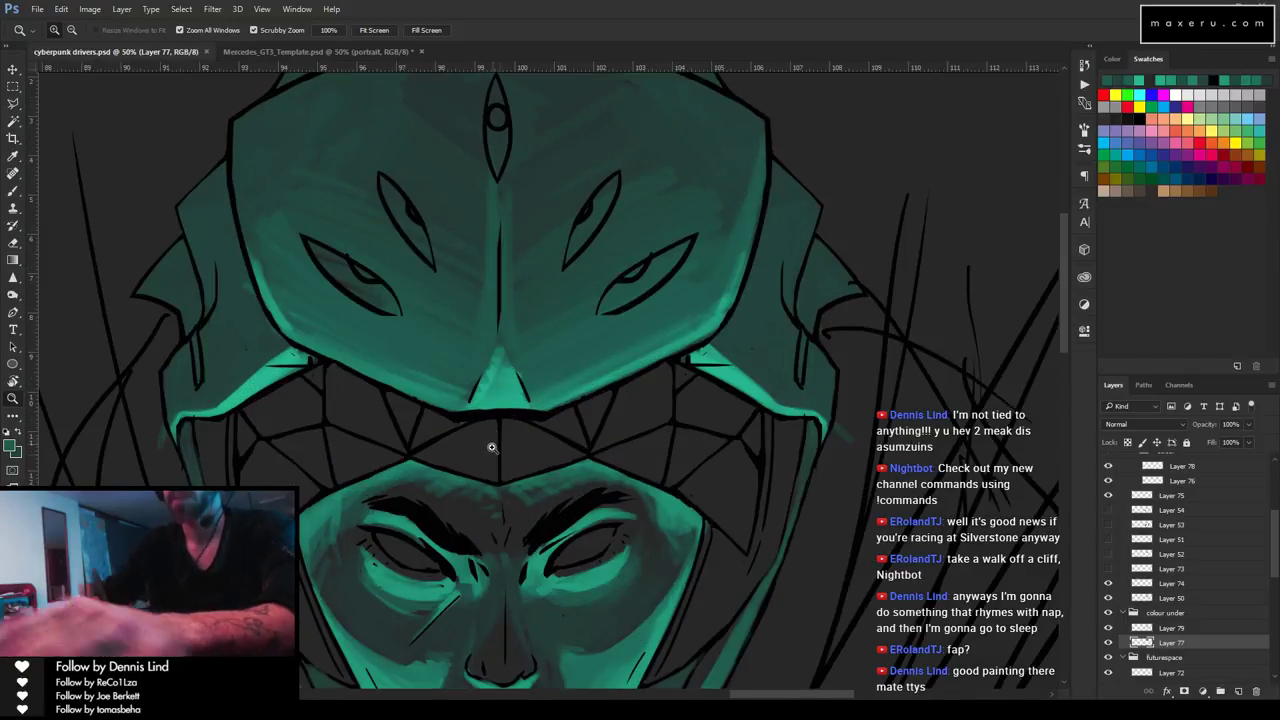
{"action": "key", "text": "b"}
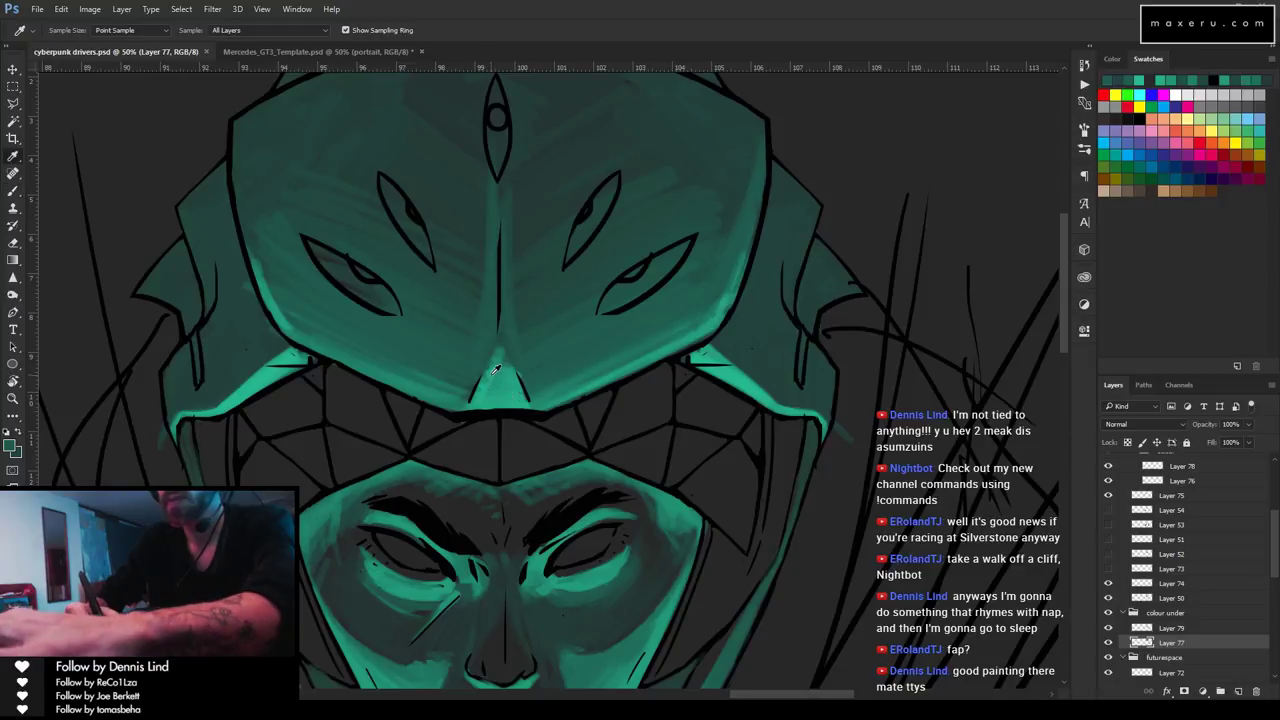
{"action": "left_click", "coordinate": [478, 432], "text": "alt"}
{"action": "mouse_move", "coordinate": [486, 428]}
{"action": "left_mouse_down"}
{"action": "mouse_move", "coordinate": [500, 421]}
{"action": "mouse_move", "coordinate": [488, 388]}
{"action": "left_mouse_up"}
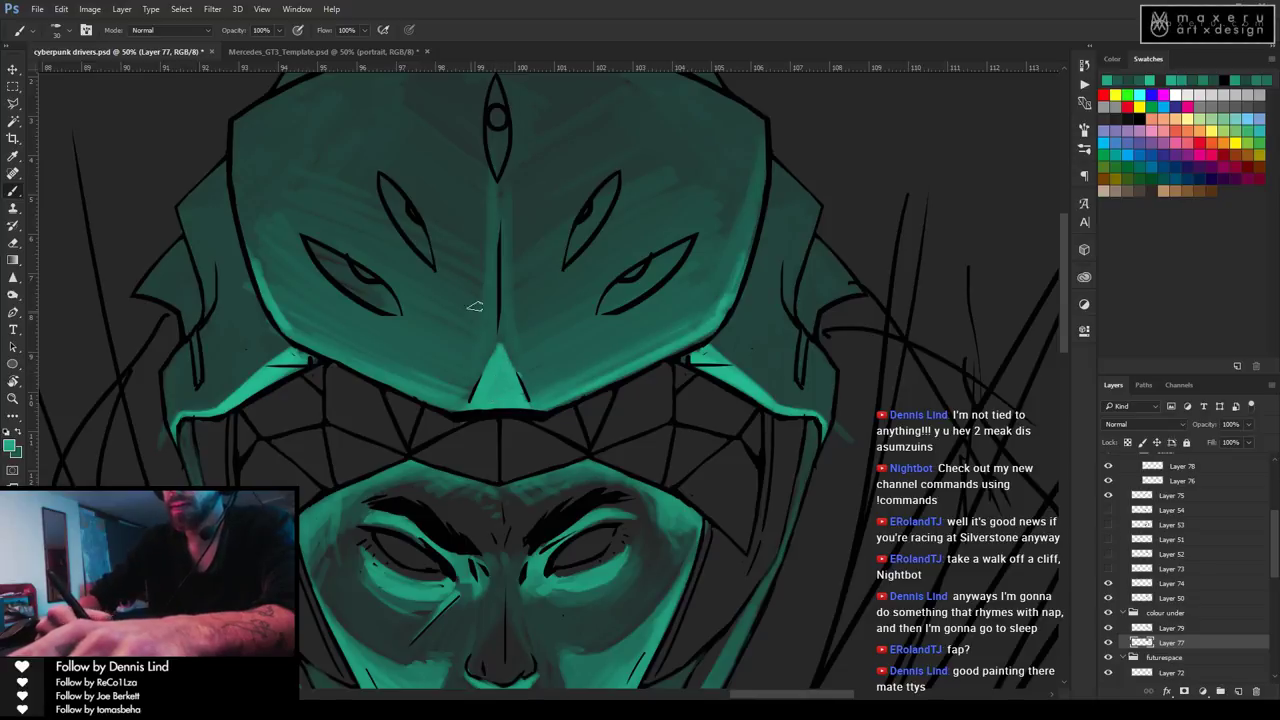
Repeatedly sample greens inside and beside the brow triangle and blend the tones across its surface.
{"action": "key", "text": "i"}
{"action": "left_click", "coordinate": [550, 393]}
{"action": "key", "text": "b"}
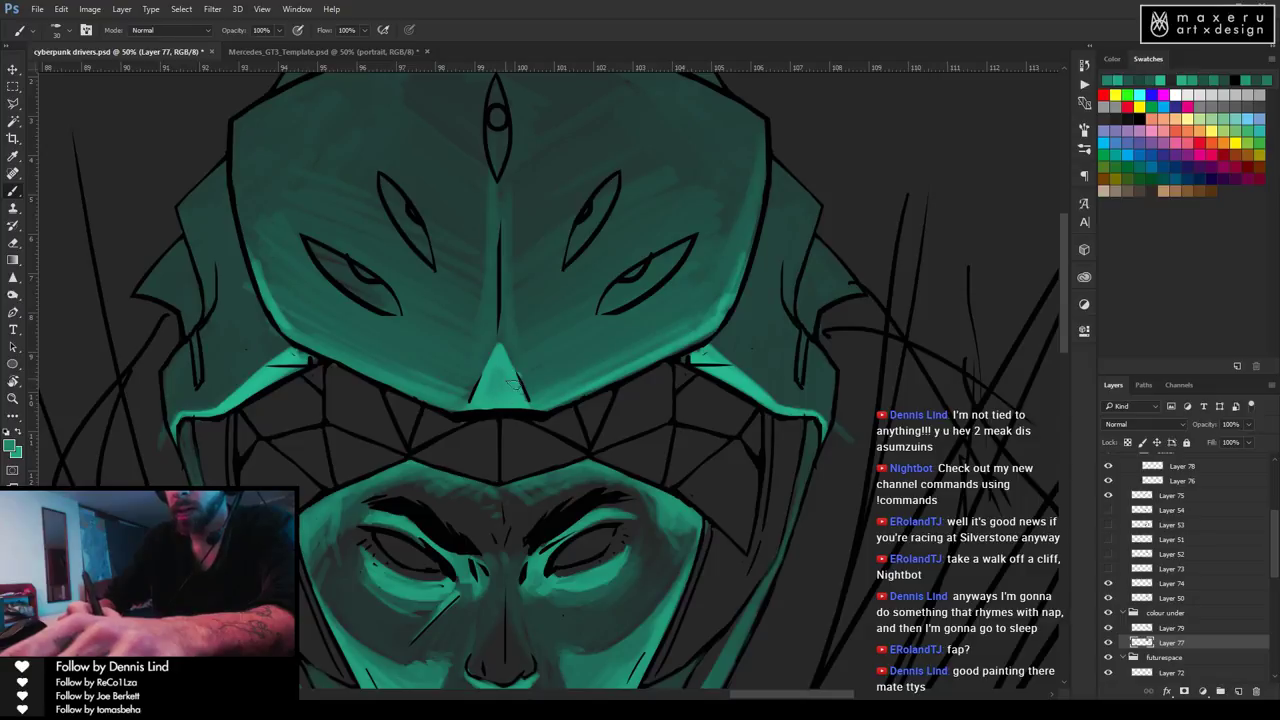
{"action": "key", "text": "i"}
{"action": "left_click", "coordinate": [499, 383]}
{"action": "key", "text": "b"}
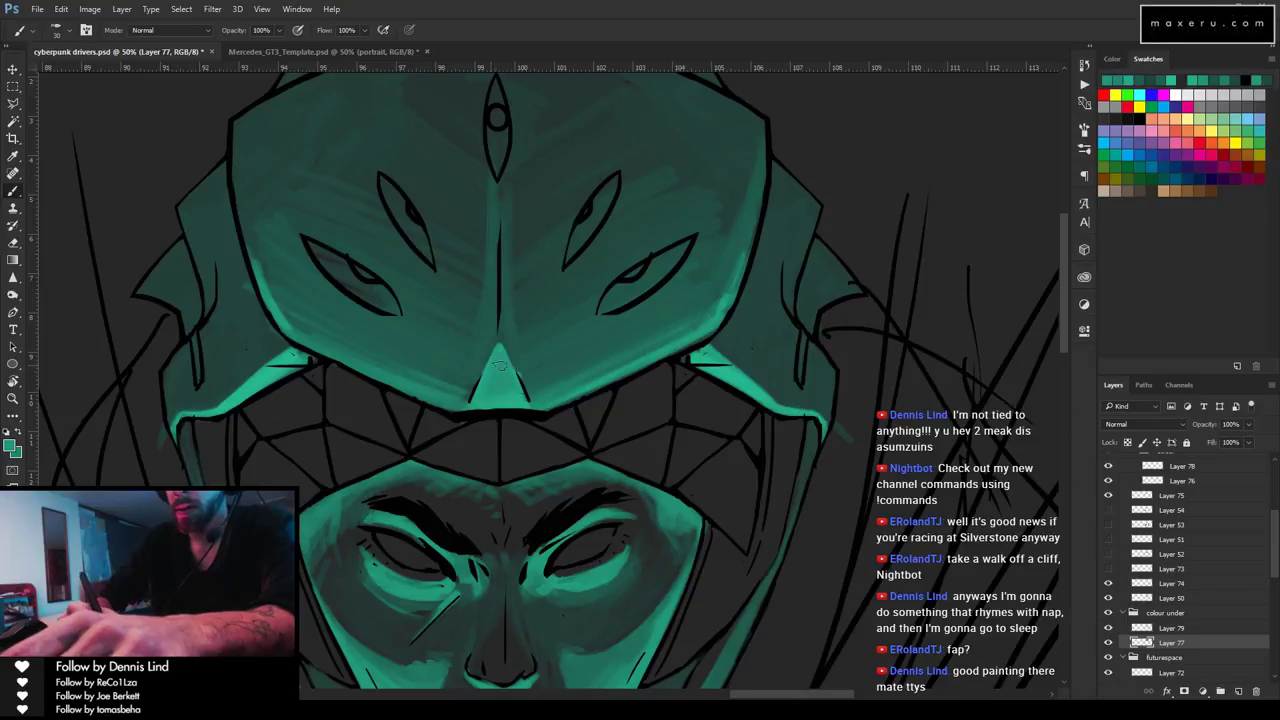
{"action": "key", "text": "i"}
{"action": "left_click", "coordinate": [483, 392]}
{"action": "key", "text": "b"}
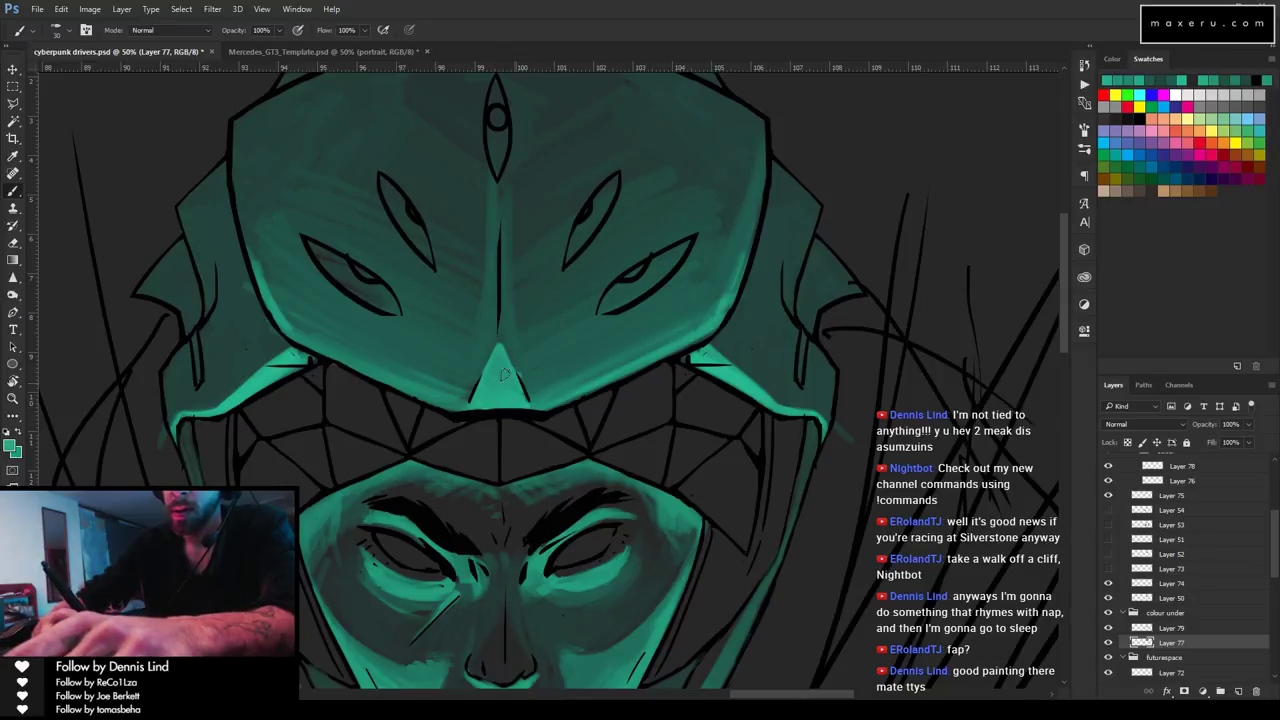
{"action": "key", "text": "i"}
{"action": "key", "text": "b"}
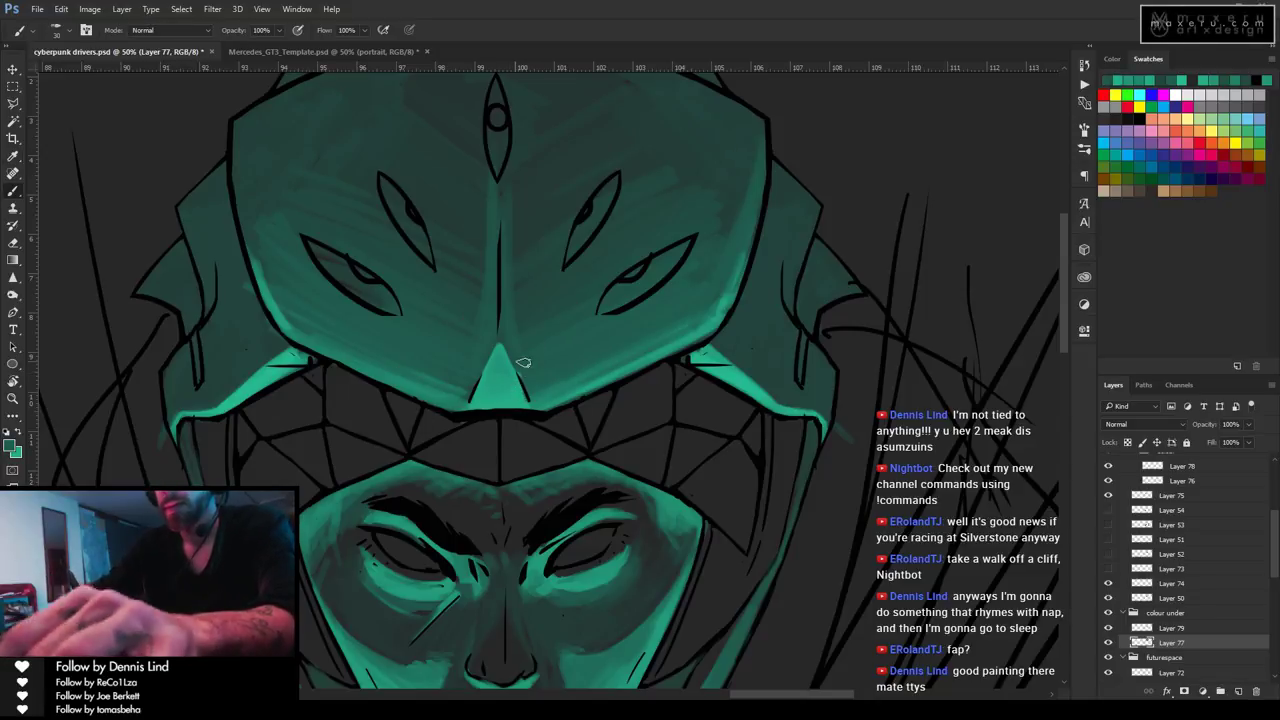
Sample greens near the forehead plate's lower edge, blend the glow beside the triangle and across the plate's right side, and save the document.
{"action": "key", "text": "i"}
{"action": "left_click", "coordinate": [434, 388]}
{"action": "key", "text": "b"}
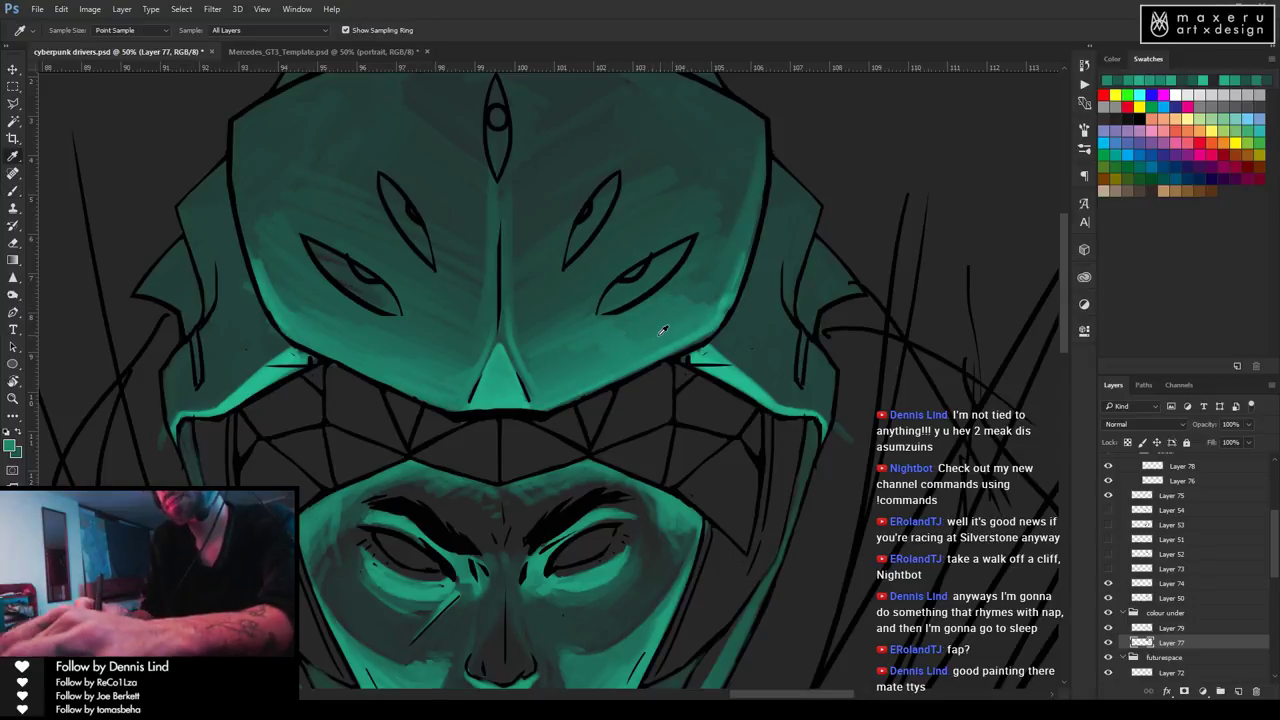
{"action": "left_click", "coordinate": [650, 362], "text": "alt"}
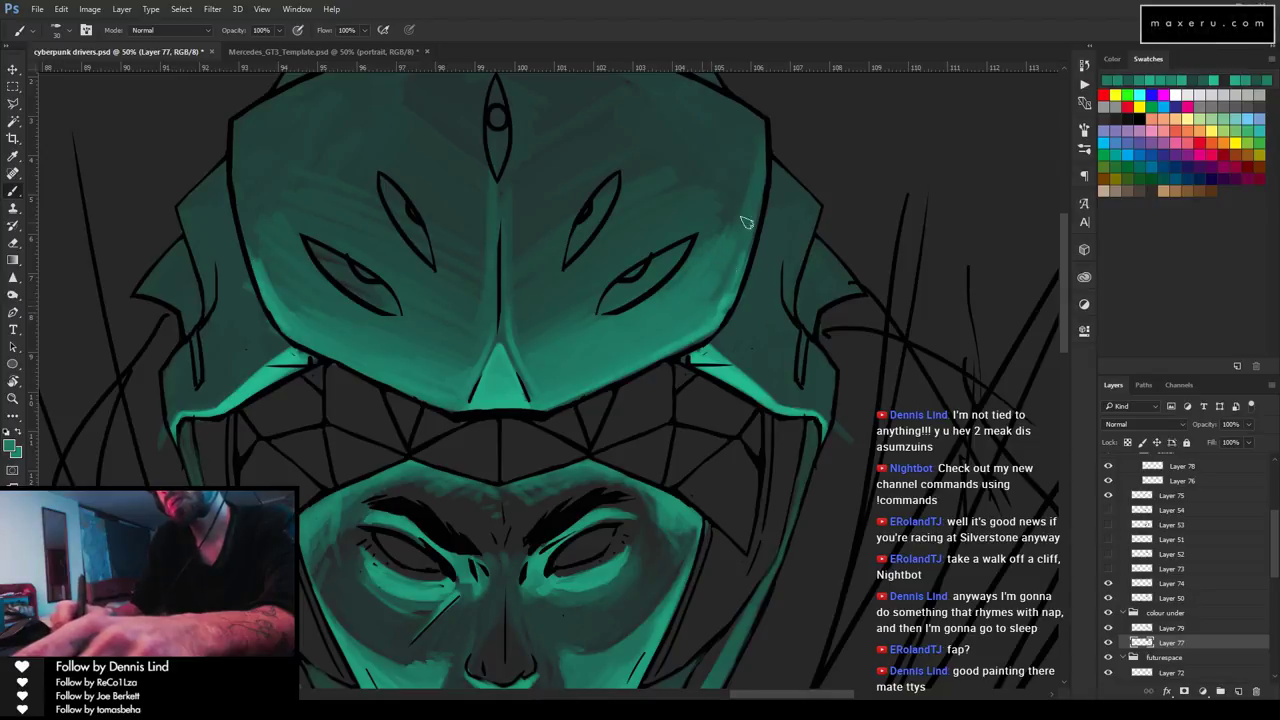
{"action": "key", "text": "z"}
{"action": "left_click", "coordinate": [700, 428], "text": "alt"}
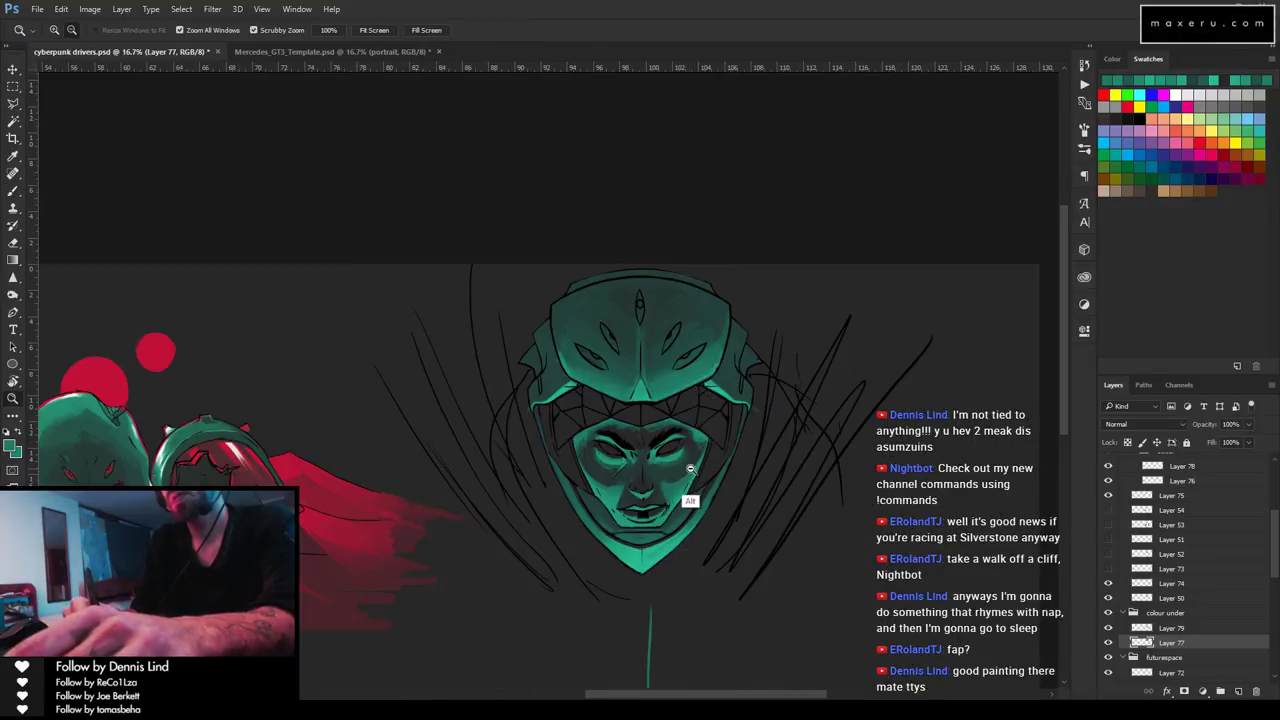
{"action": "key", "text": "ctrl+s"}
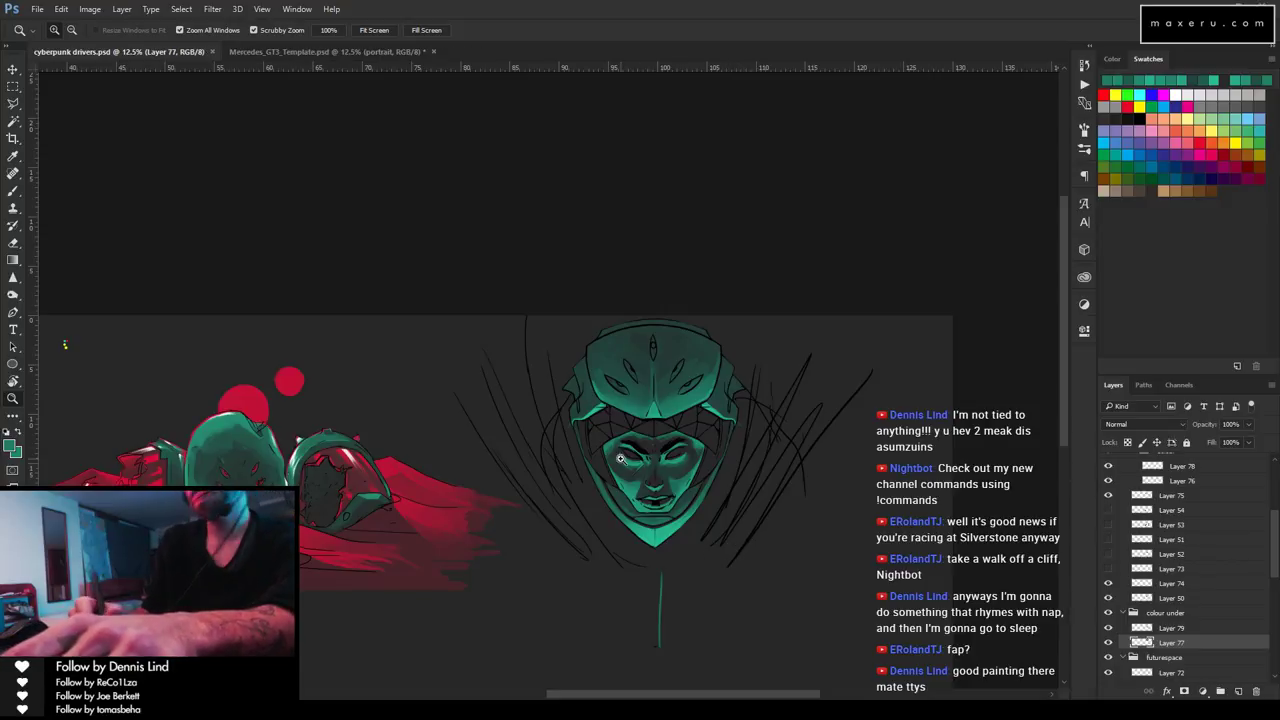
Sample a green from the forehead plate and paint over its lower area to the right of the central triangle.
{"action": "left_click", "coordinate": [691, 421]}
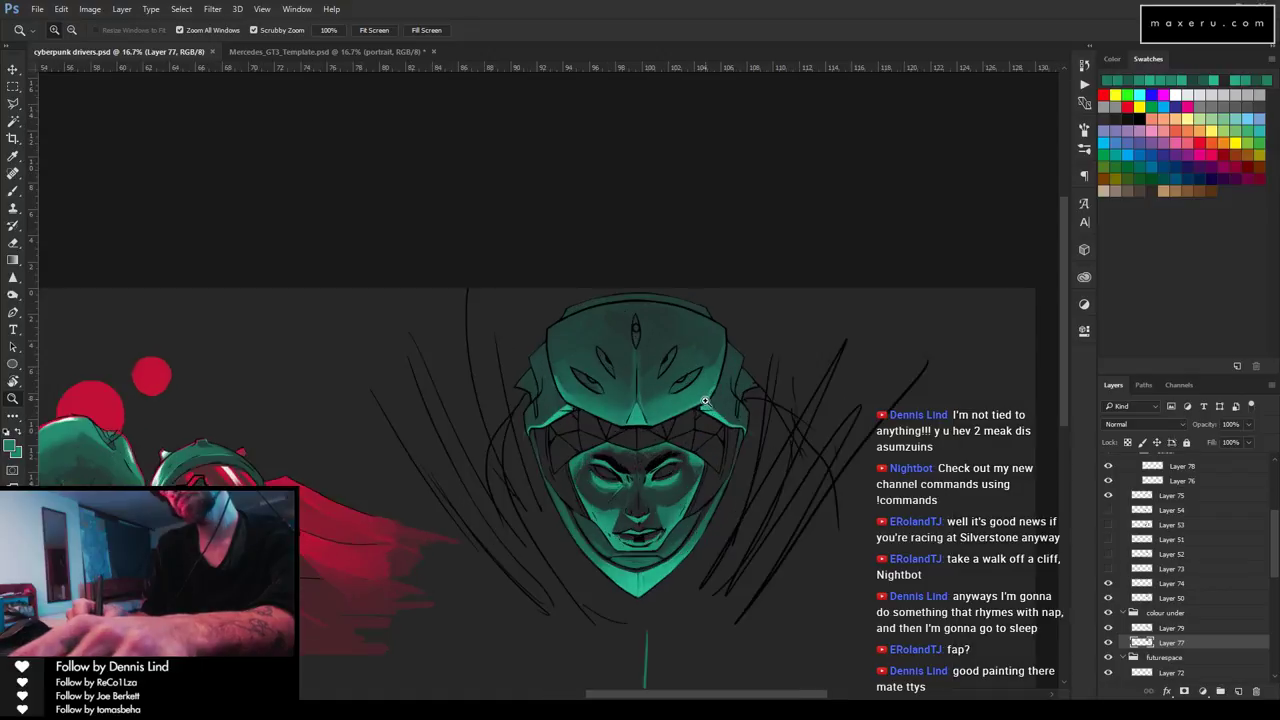
{"action": "left_click", "coordinate": [691, 421]}
{"action": "key", "text": "i"}
{"action": "left_click", "coordinate": [586, 366]}
{"action": "key", "text": "b"}
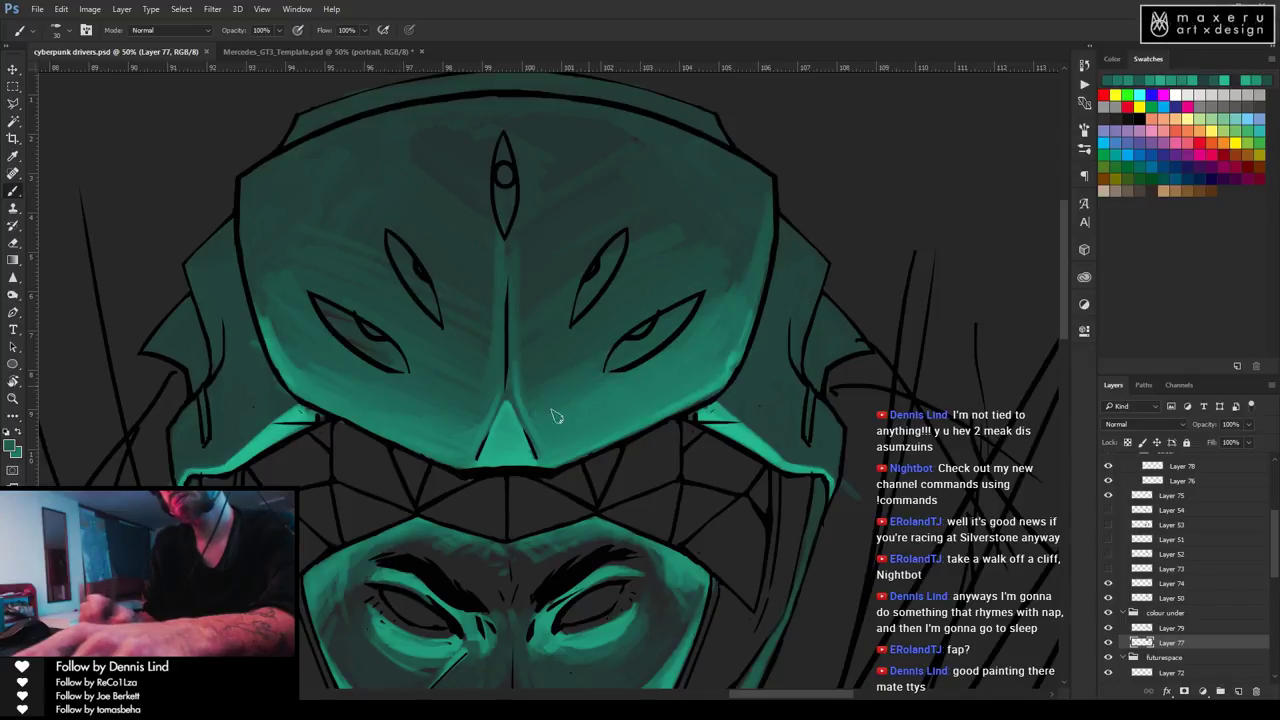
{"action": "left_click_drag", "start_coordinate": [604, 399], "coordinate": [606, 375]}
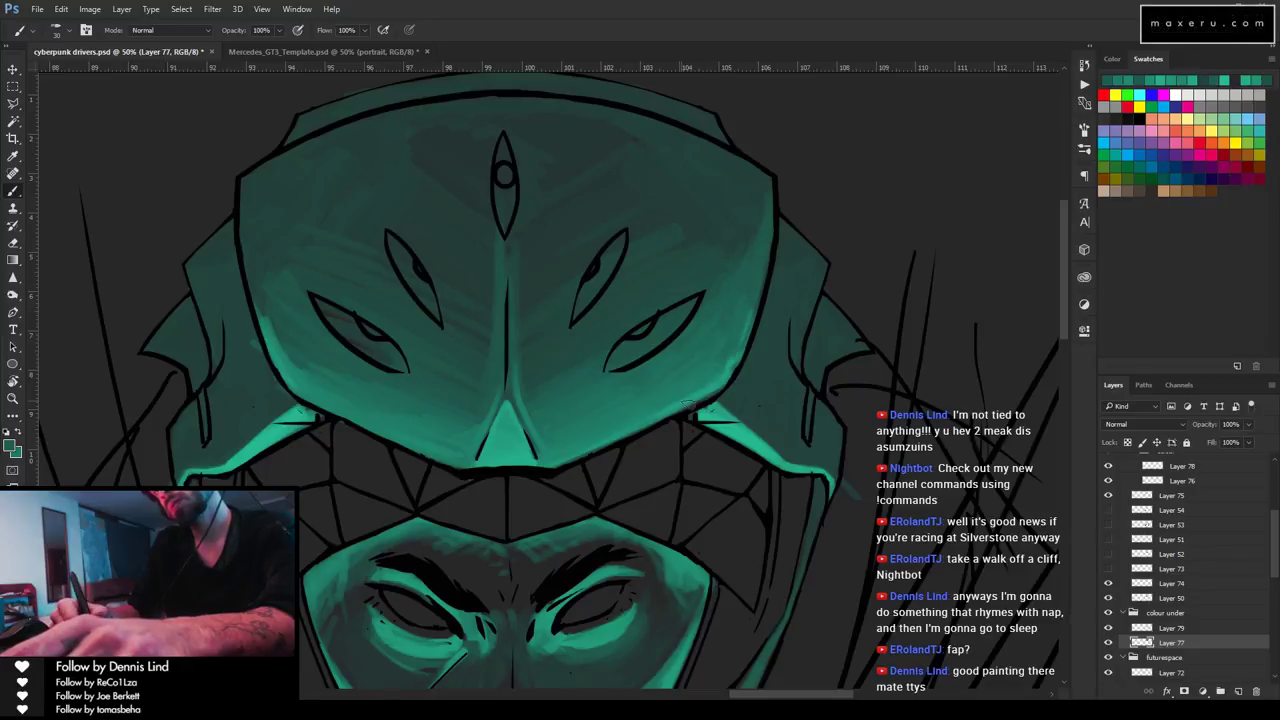
Sample greens near the forehead plate's lower-right edge and smooth the rim glow along that edge.
{"action": "key", "text": "i"}
{"action": "left_click", "coordinate": [709, 367]}
{"action": "left_click", "coordinate": [706, 380]}
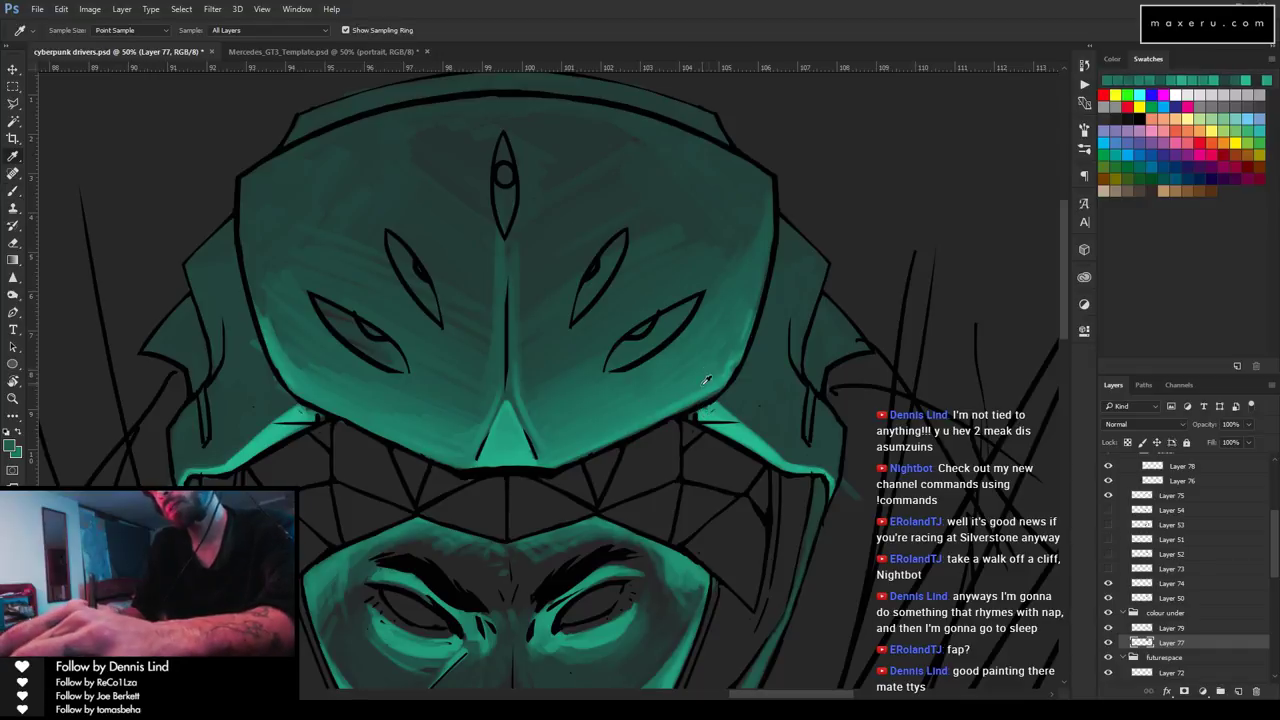
{"action": "key", "text": "b"}
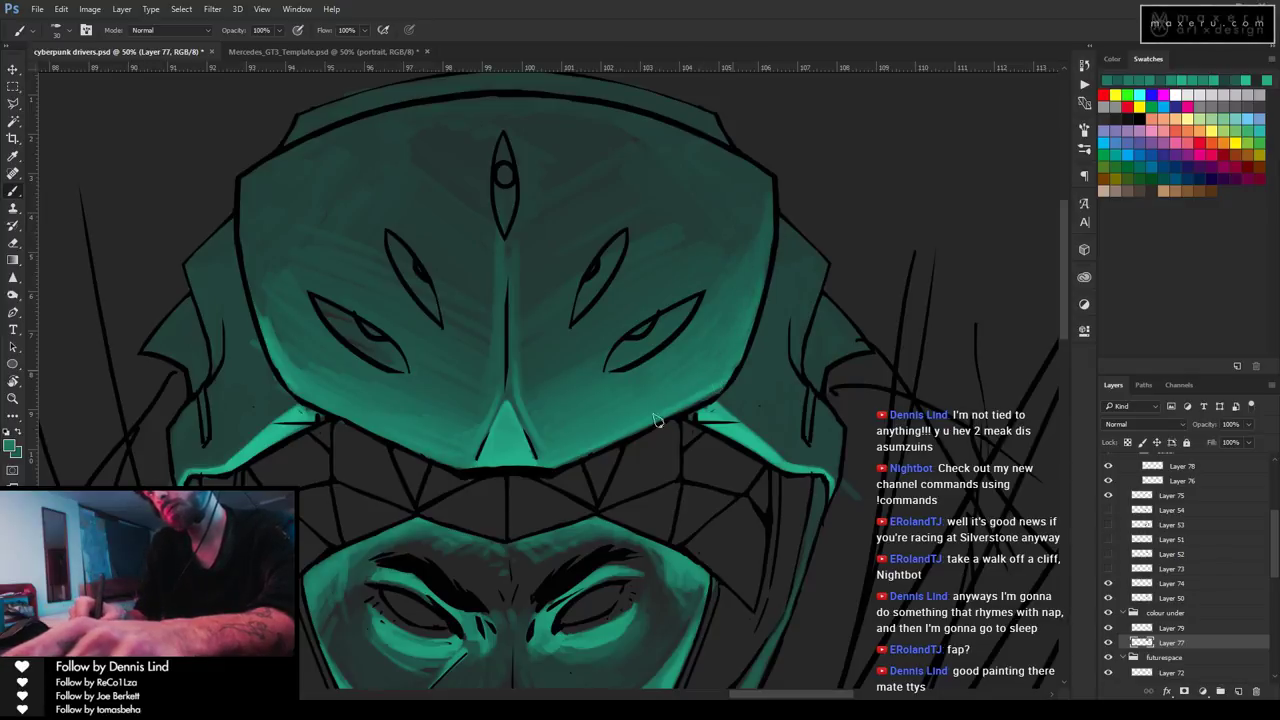
Sample a brighter green, touch up the glow beside the central triangle's base, and save the document.
{"action": "key", "text": "i"}
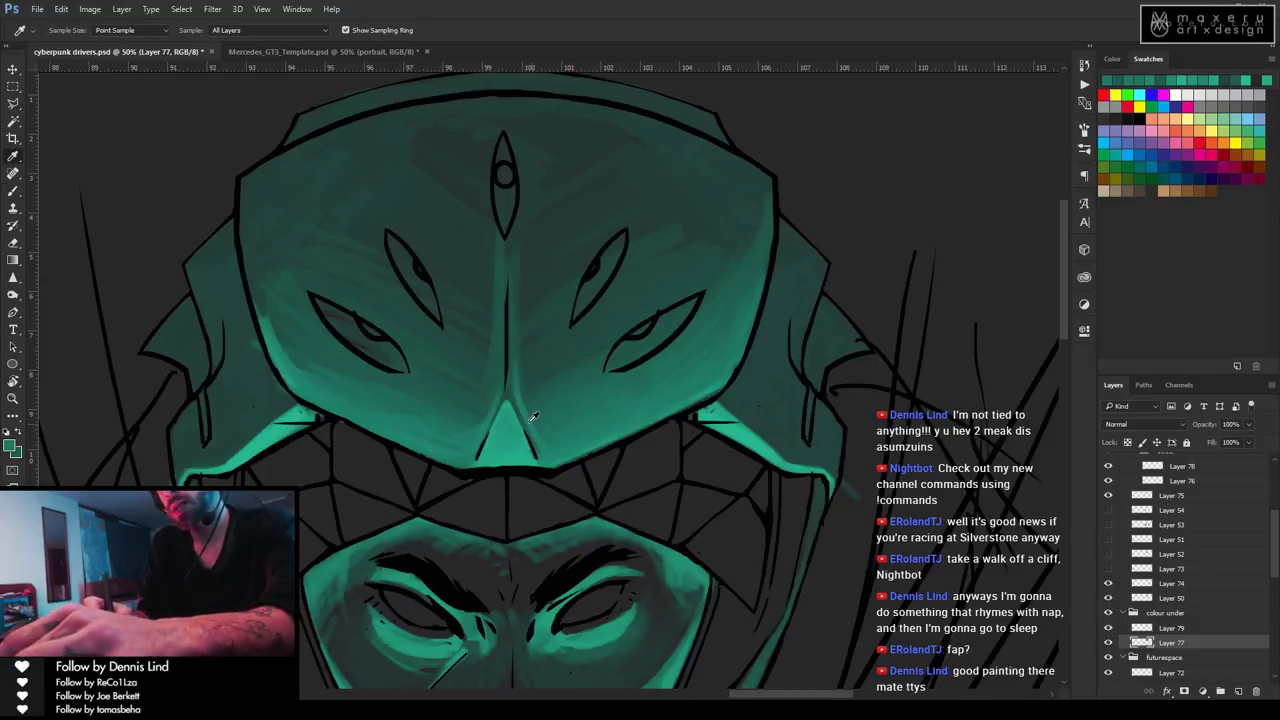
{"action": "left_click", "coordinate": [733, 443]}
{"action": "key", "text": "b"}
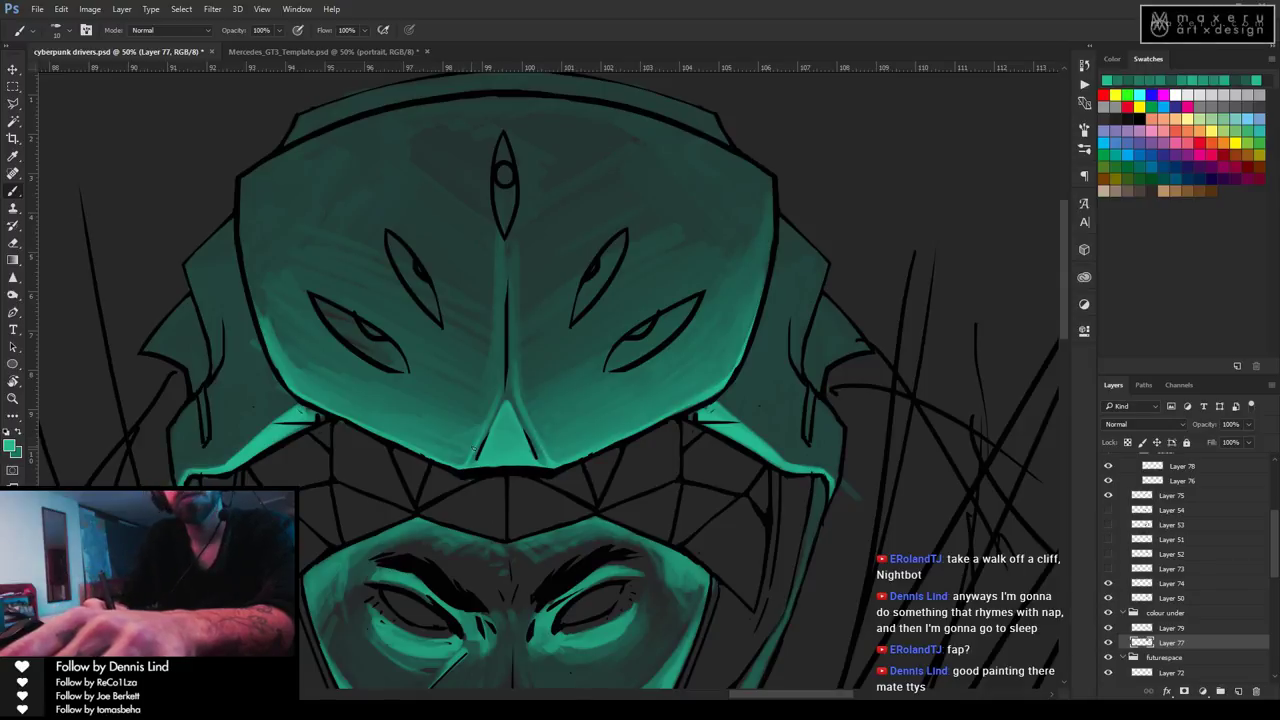
{"action": "mouse_move", "coordinate": [500, 470]}
{"action": "left_mouse_down"}
{"action": "mouse_move", "coordinate": [471, 606]}
{"action": "mouse_move", "coordinate": [476, 582]}
{"action": "left_mouse_up"}
{"action": "key", "text": "ctrl+s"}
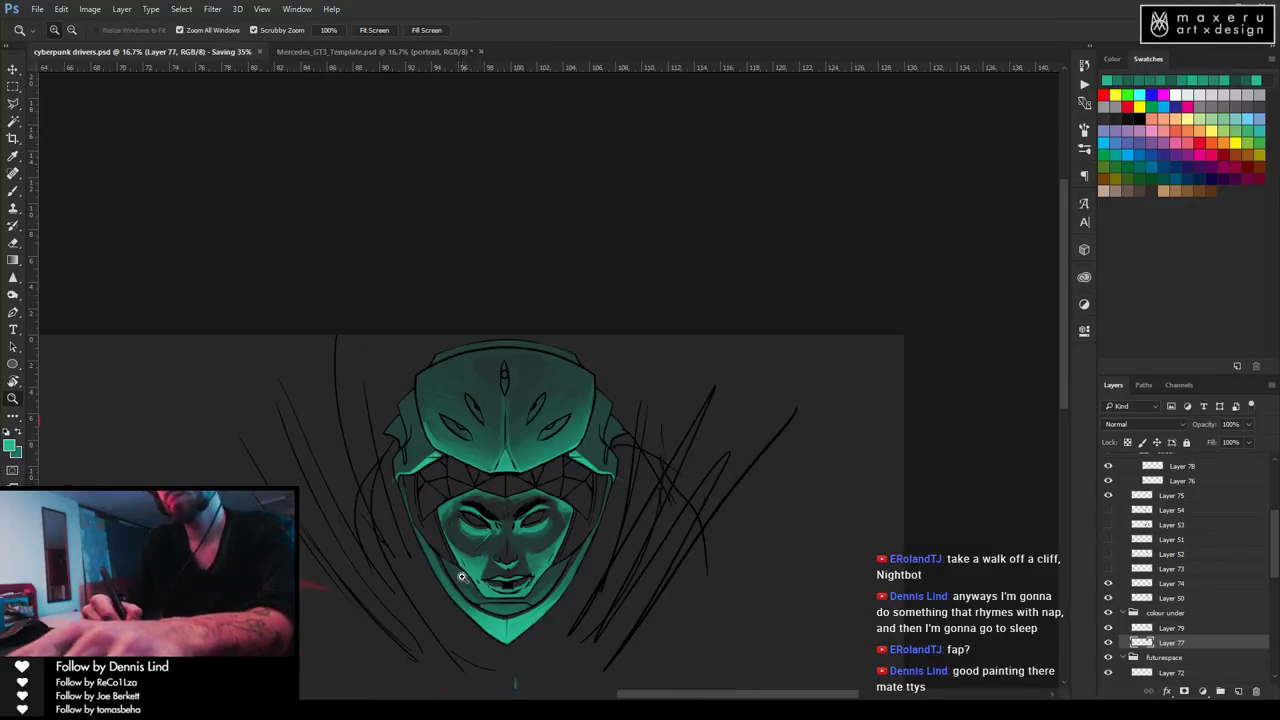
Sample bright green at the forehead plate's lower-right corner, paint a highlight streak rising from it, and blend with a neighbouring green.
{"action": "left_click_drag", "start_coordinate": [426, 480], "coordinate": [455, 466]}
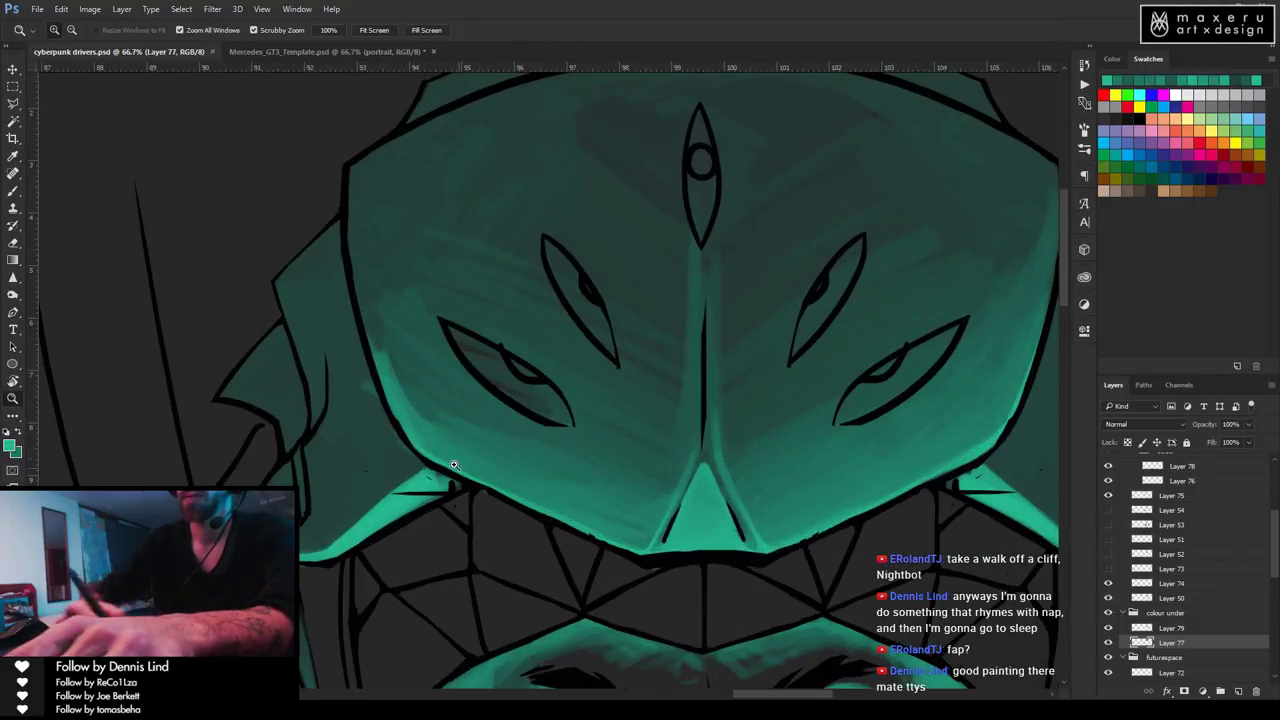
{"action": "key", "text": "i"}
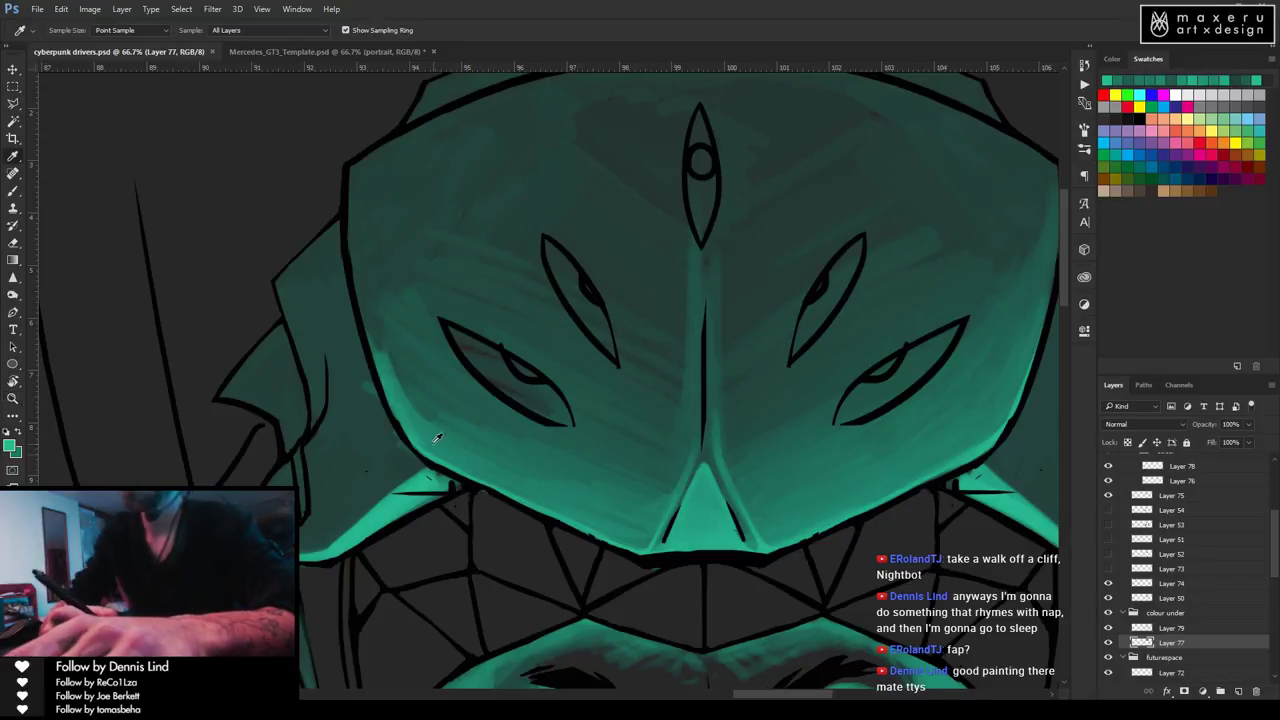
{"action": "scroll", "coordinate": [714, 400], "scroll_direction": "right", "scroll_amount": 3}
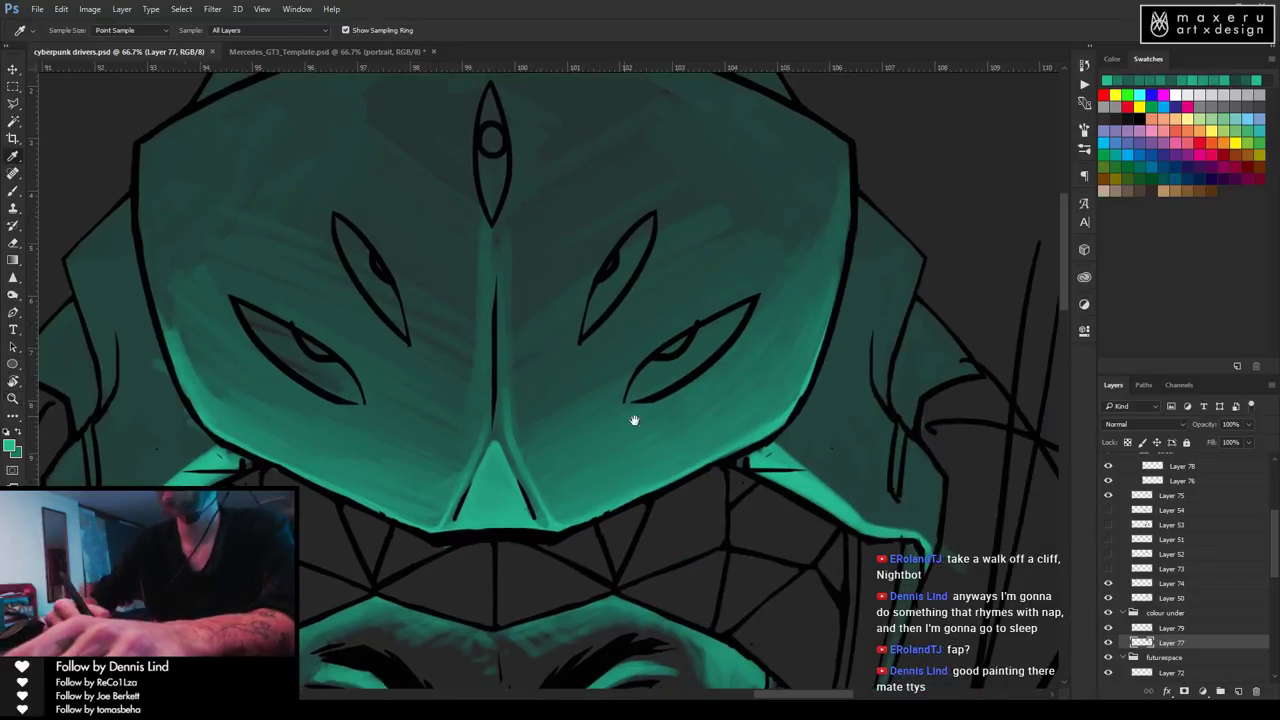
{"action": "left_click", "coordinate": [786, 420]}
{"action": "key", "text": "b"}
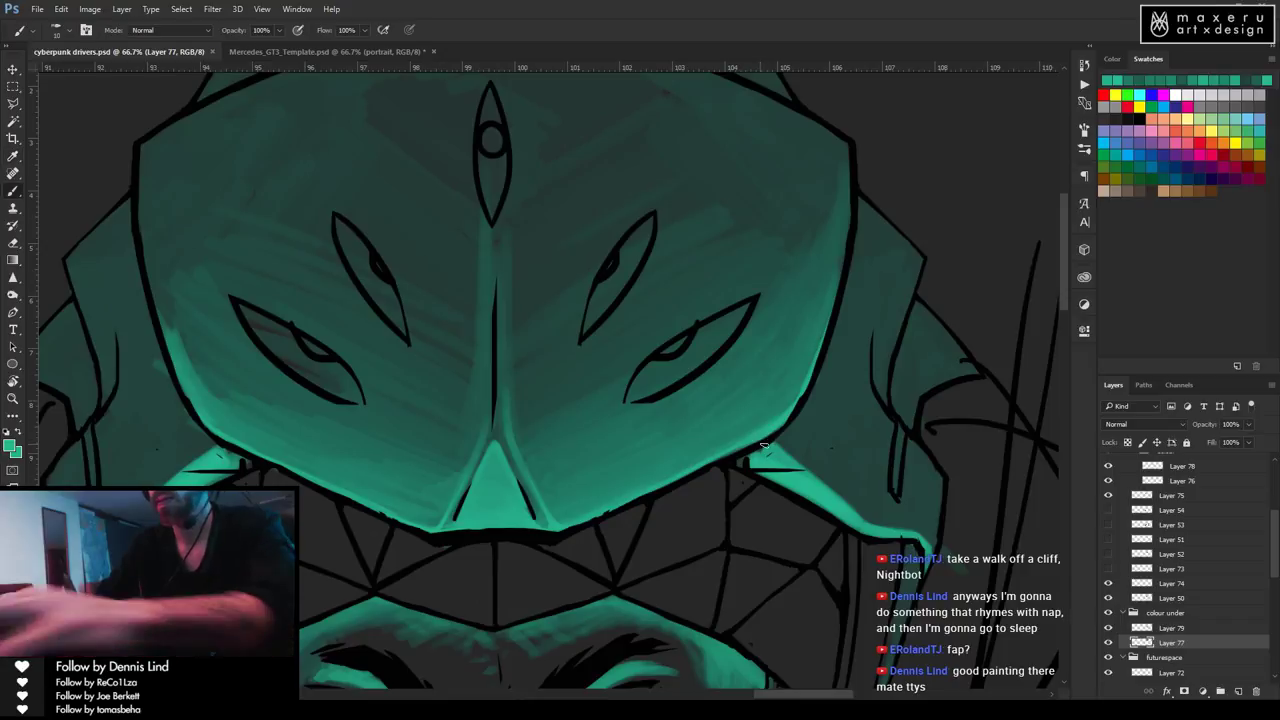
{"action": "mouse_move", "coordinate": [790, 420]}
{"action": "left_mouse_down"}
{"action": "mouse_move", "coordinate": [757, 370]}
{"action": "mouse_move", "coordinate": [790, 425]}
{"action": "mouse_move", "coordinate": [766, 357]}
{"action": "mouse_move", "coordinate": [780, 428]}
{"action": "mouse_move", "coordinate": [786, 412]}
{"action": "mouse_move", "coordinate": [768, 424]}
{"action": "mouse_move", "coordinate": [780, 396]}
{"action": "mouse_move", "coordinate": [768, 410]}
{"action": "mouse_move", "coordinate": [785, 388]}
{"action": "mouse_move", "coordinate": [772, 395]}
{"action": "left_mouse_up"}
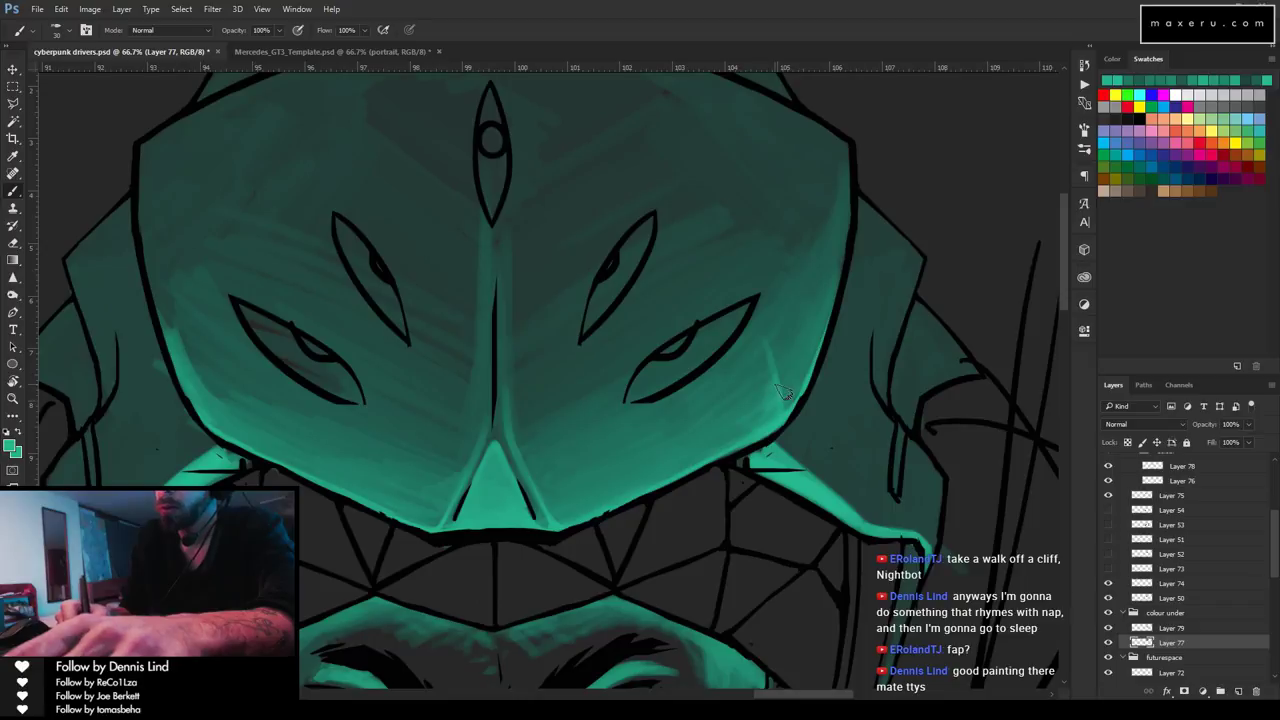
{"action": "key", "text": "i"}
{"action": "left_click", "coordinate": [725, 426]}
{"action": "key", "text": "b"}
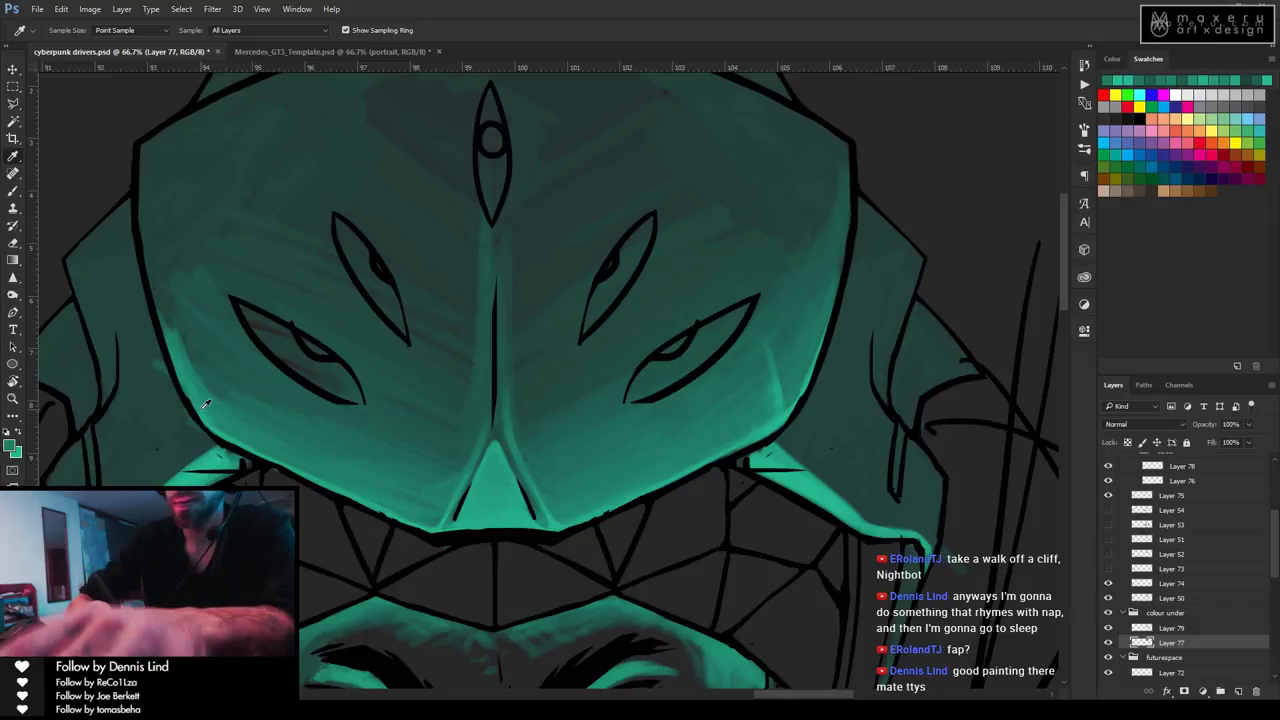
Paint a matching highlight streak at the forehead plate's lower-left corner and blend its base with a sampled green.
{"action": "key", "text": "b"}
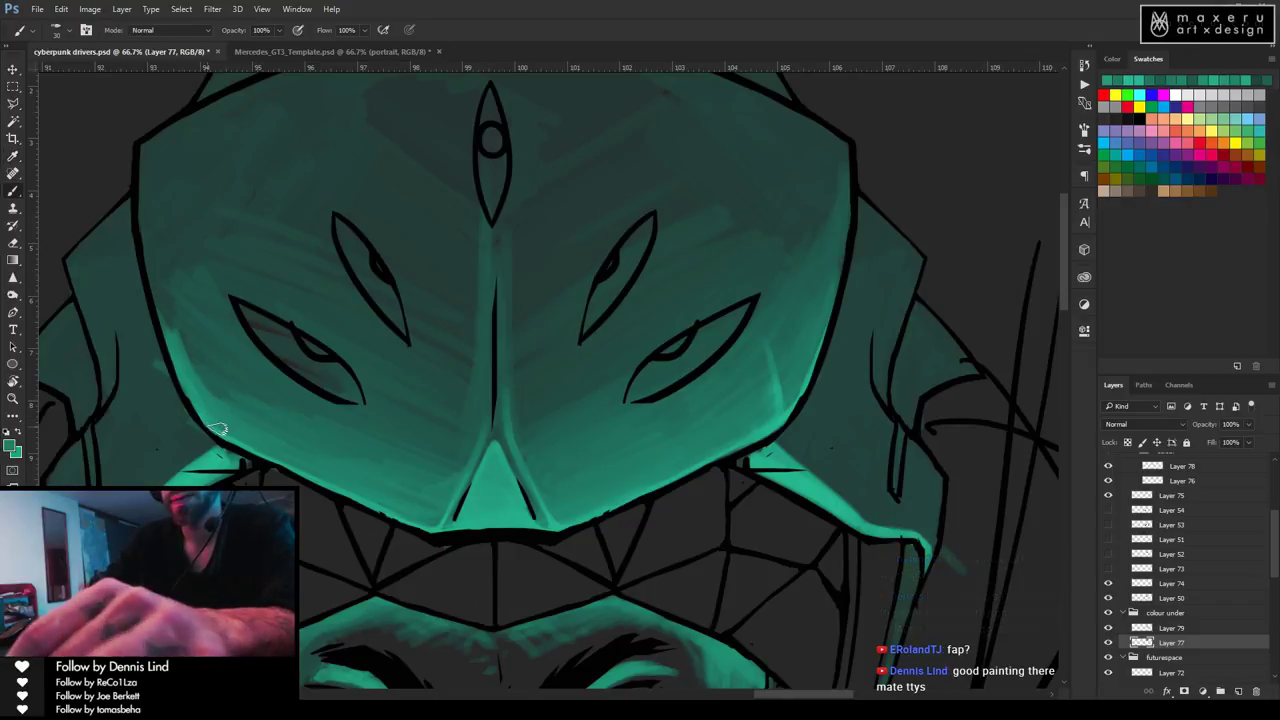
{"action": "mouse_move", "coordinate": [207, 395]}
{"action": "left_mouse_down"}
{"action": "mouse_move", "coordinate": [255, 301]}
{"action": "mouse_move", "coordinate": [216, 418]}
{"action": "mouse_move", "coordinate": [214, 361]}
{"action": "mouse_move", "coordinate": [247, 292]}
{"action": "mouse_move", "coordinate": [213, 382]}
{"action": "mouse_move", "coordinate": [216, 422]}
{"action": "mouse_move", "coordinate": [260, 310]}
{"action": "mouse_move", "coordinate": [214, 374]}
{"action": "mouse_move", "coordinate": [215, 452]}
{"action": "left_mouse_up"}
{"action": "key", "text": "i"}
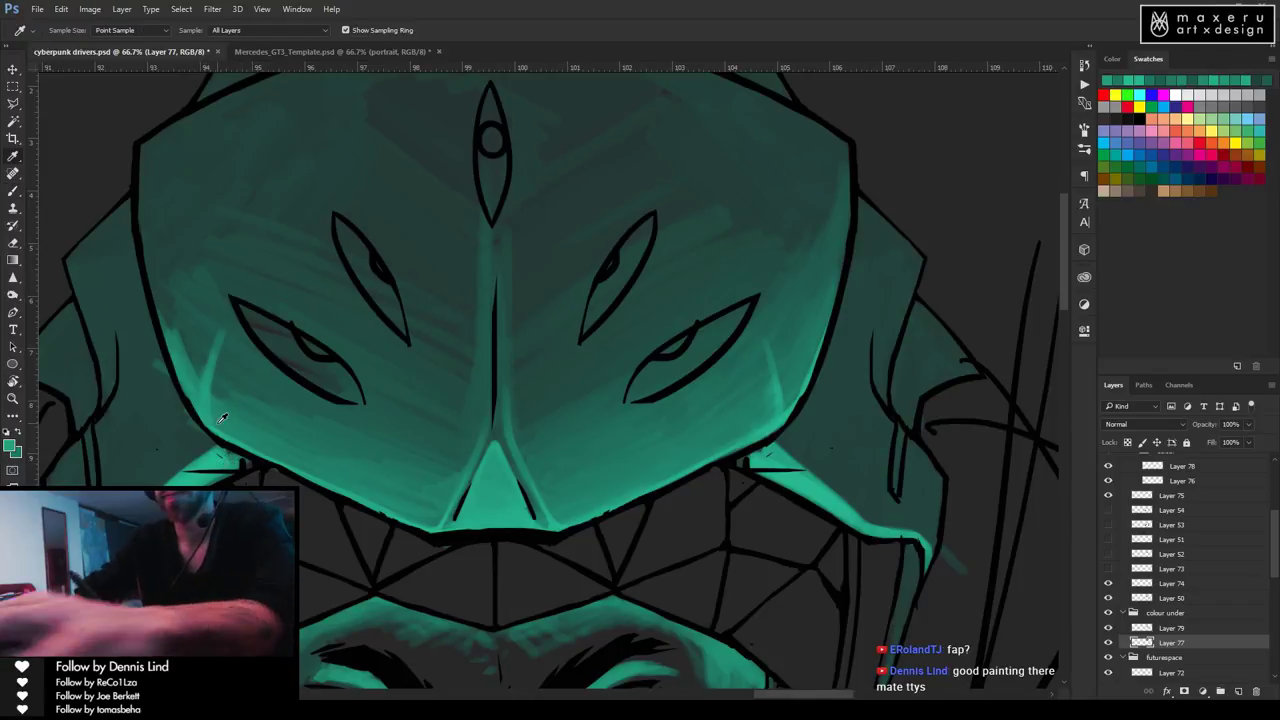
{"action": "left_click", "coordinate": [220, 414]}
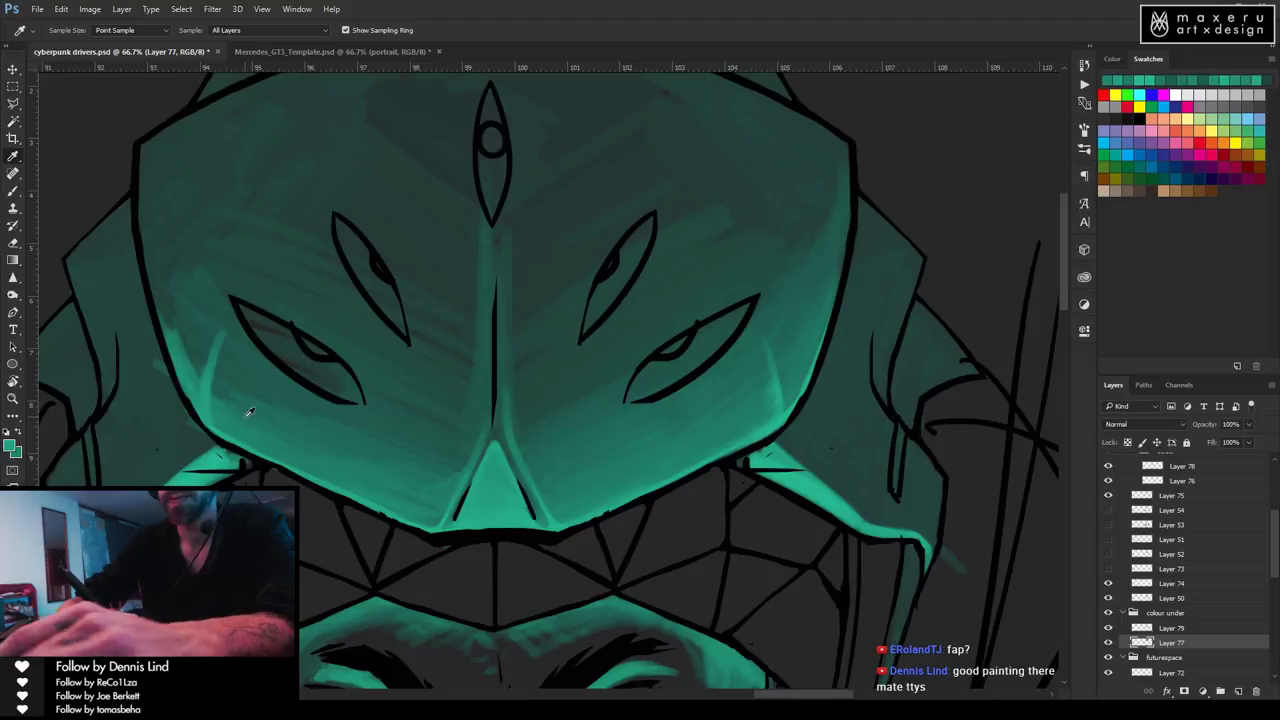
{"action": "key", "text": "b"}
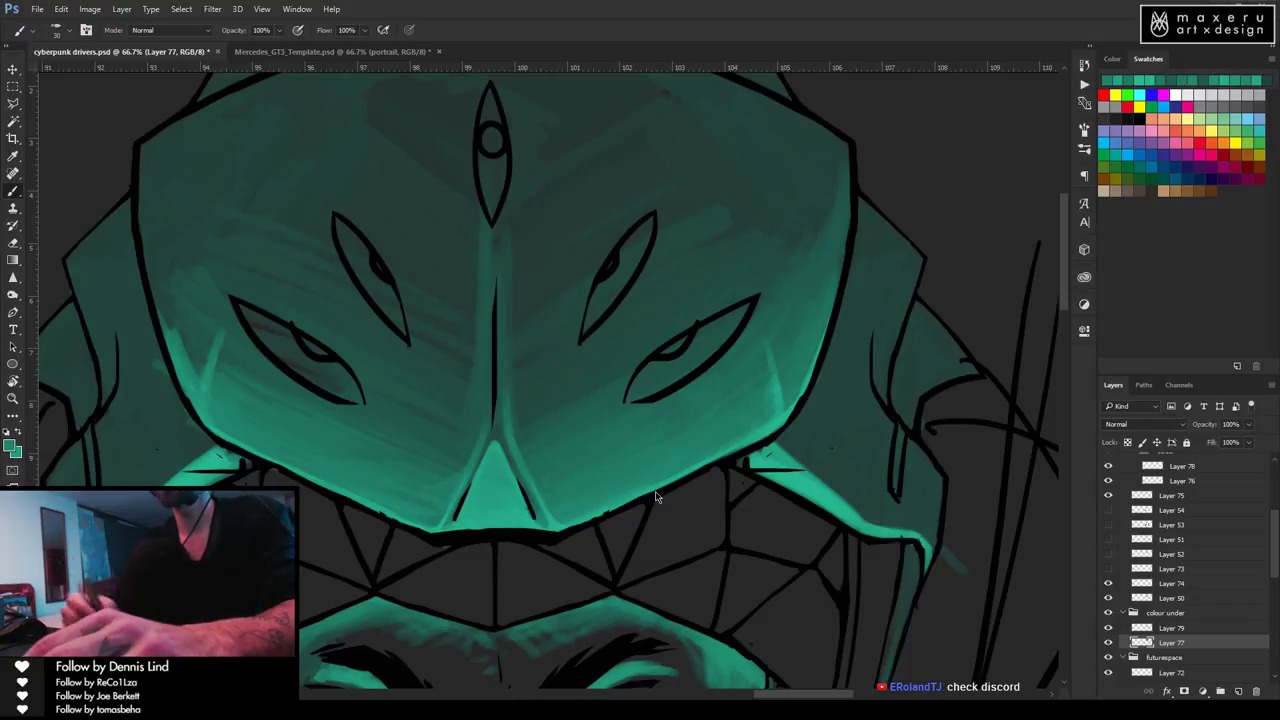
Sample a dark green from the forehead above the left eyebrow and make Layer 79 active for shading the brow centre.
{"action": "key", "text": "z"}
{"action": "scroll", "coordinate": [620, 480], "scroll_direction": "down", "scroll_amount": 5}
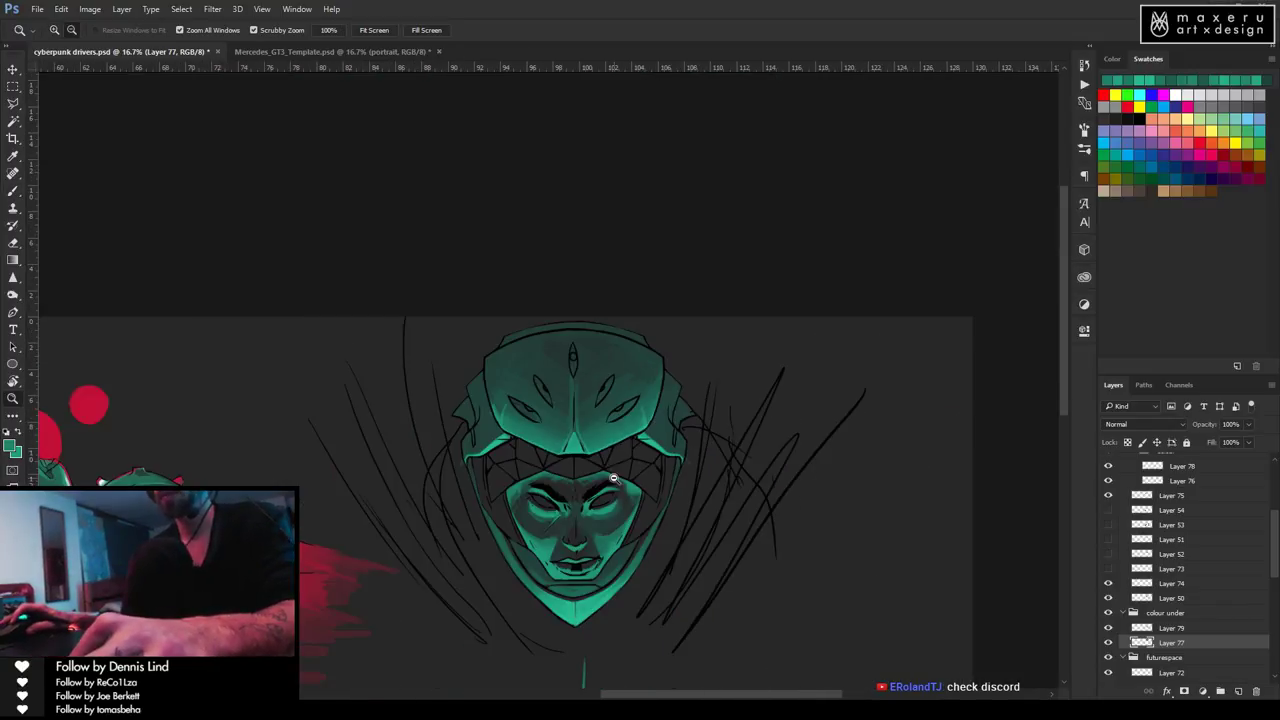
{"action": "left_click_drag", "start_coordinate": [667, 550], "coordinate": [660, 354]}
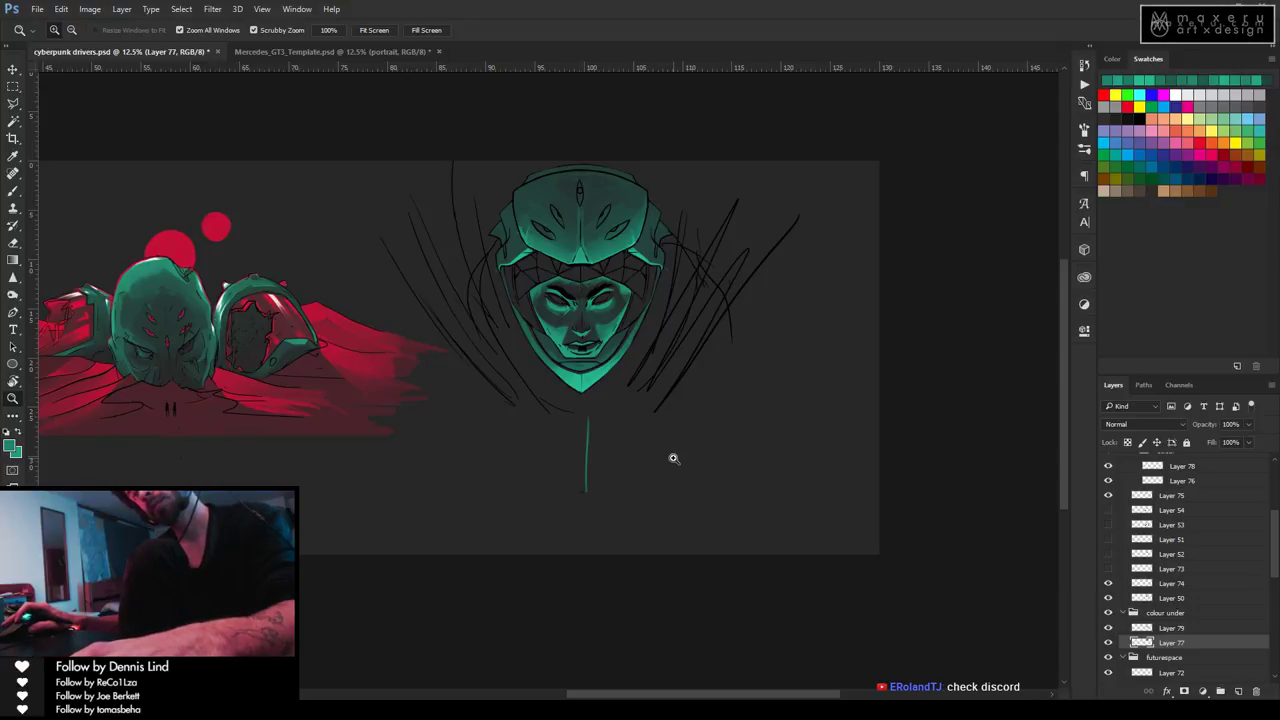
{"action": "mouse_move", "coordinate": [603, 329]}
{"action": "left_mouse_down"}
{"action": "mouse_move", "coordinate": [554, 262]}
{"action": "mouse_move", "coordinate": [609, 351]}
{"action": "left_mouse_up"}
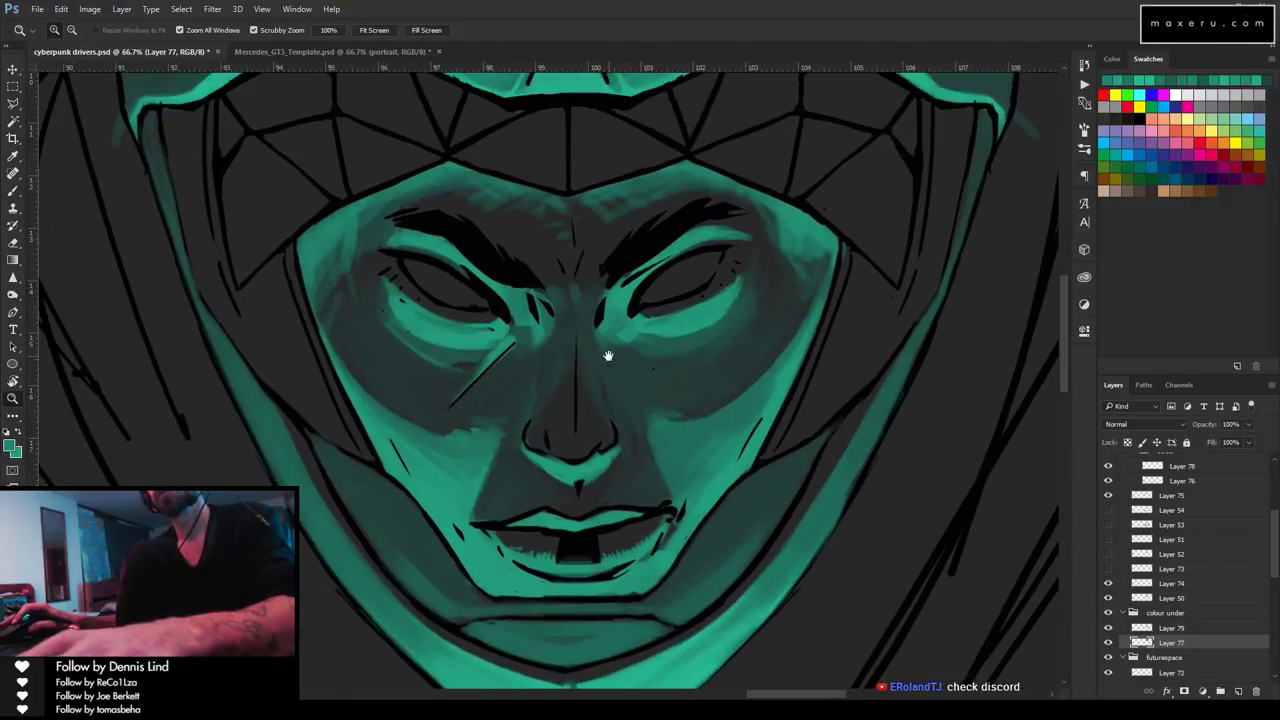
{"action": "key", "text": "i"}
{"action": "left_click", "coordinate": [515, 199]}
{"action": "key", "text": "b"}
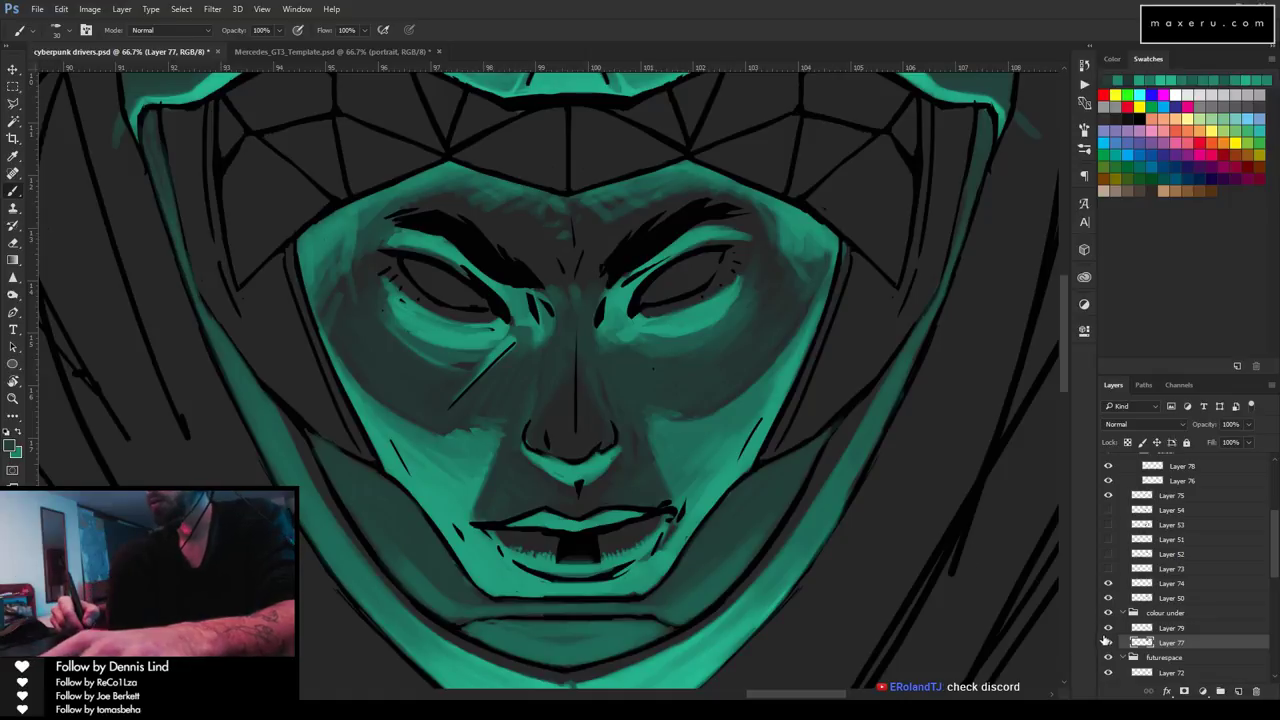
{"action": "key", "text": "ctrl+shift+alt+n"}
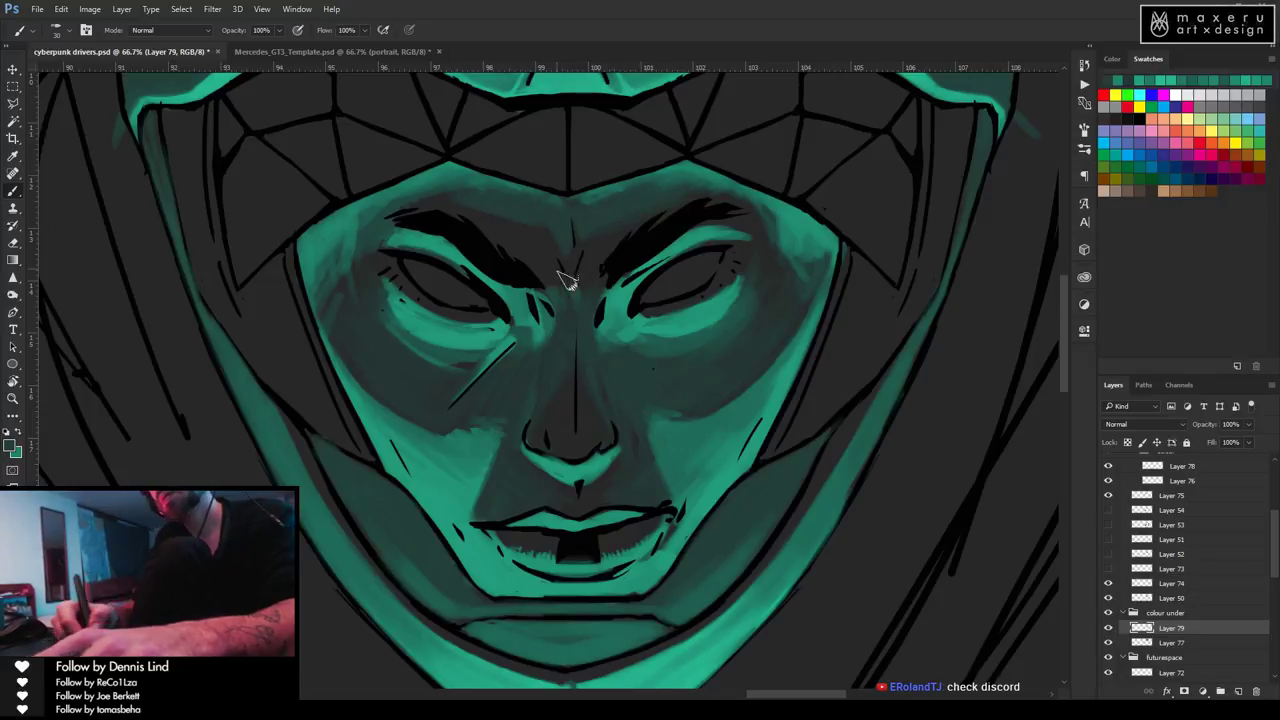
Sample the dark tone between the eyebrows, refine the shading over the brow centre and nose bridge, and save the document.
{"action": "left_click", "coordinate": [606, 252], "text": "alt"}
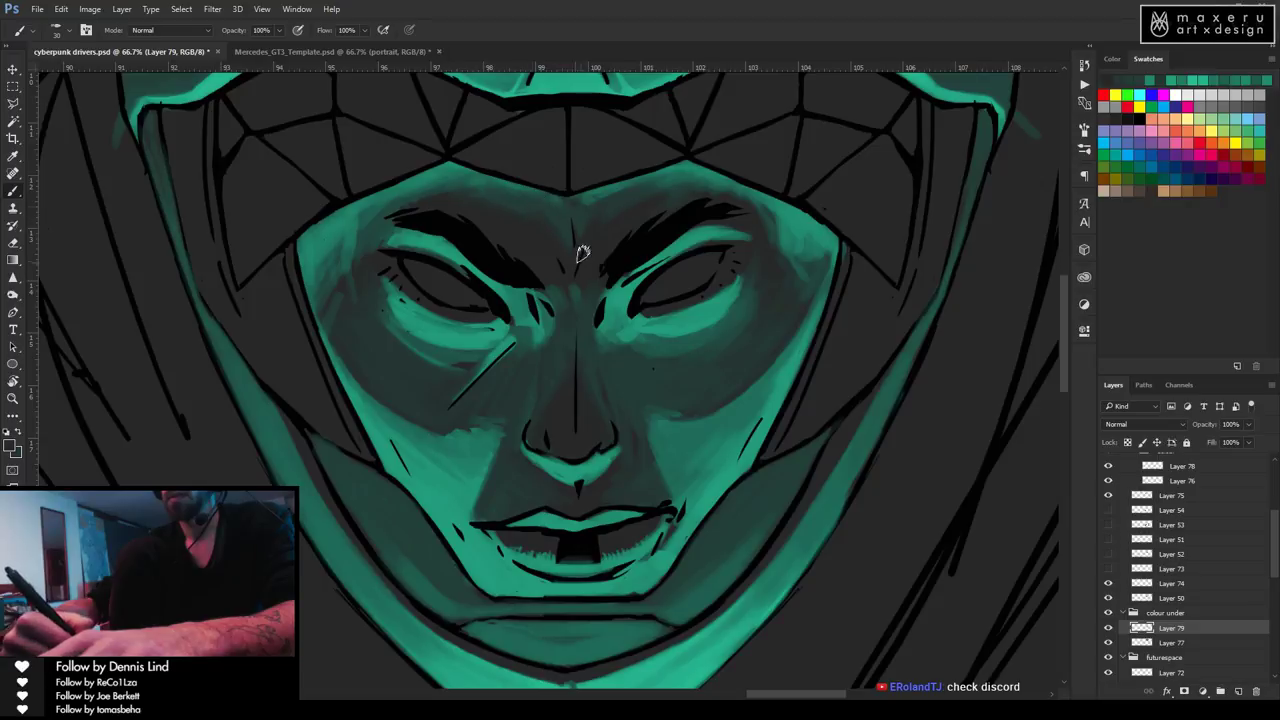
{"action": "key", "text": "z"}
{"action": "left_click", "coordinate": [686, 337], "text": "alt"}
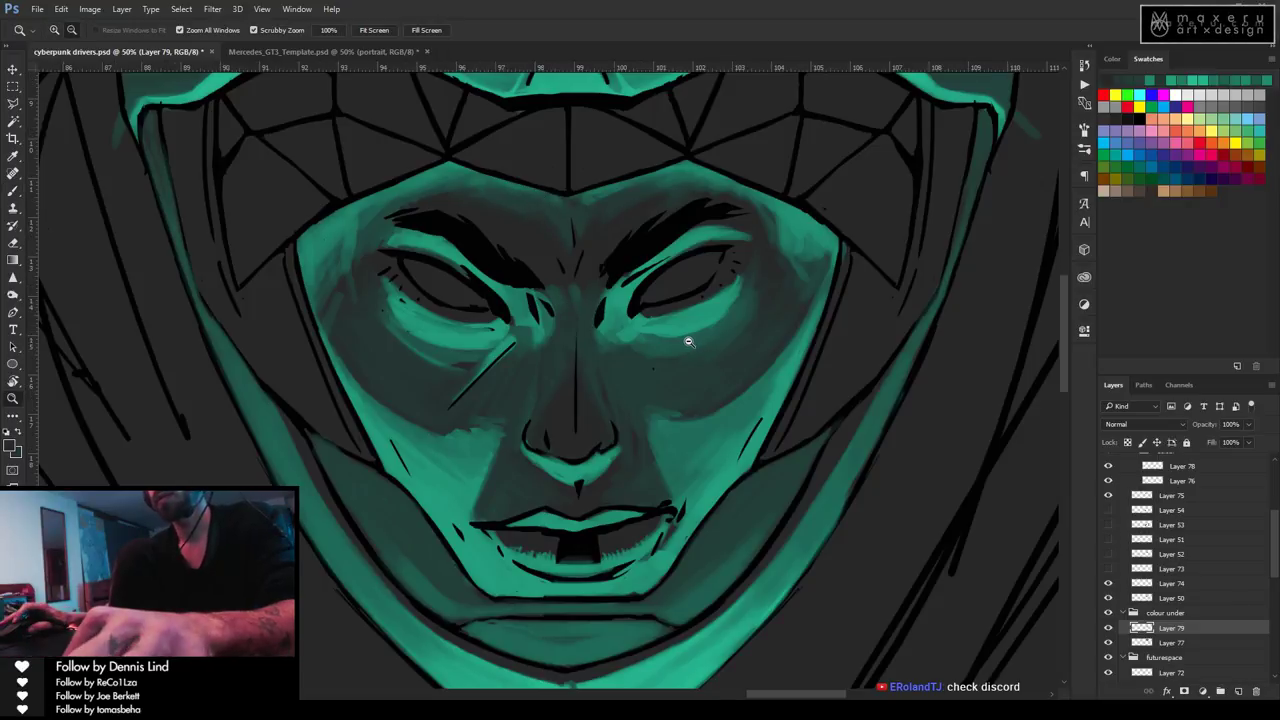
{"action": "left_click", "coordinate": [686, 340], "text": "alt"}
{"action": "left_click", "coordinate": [686, 342], "text": "alt"}
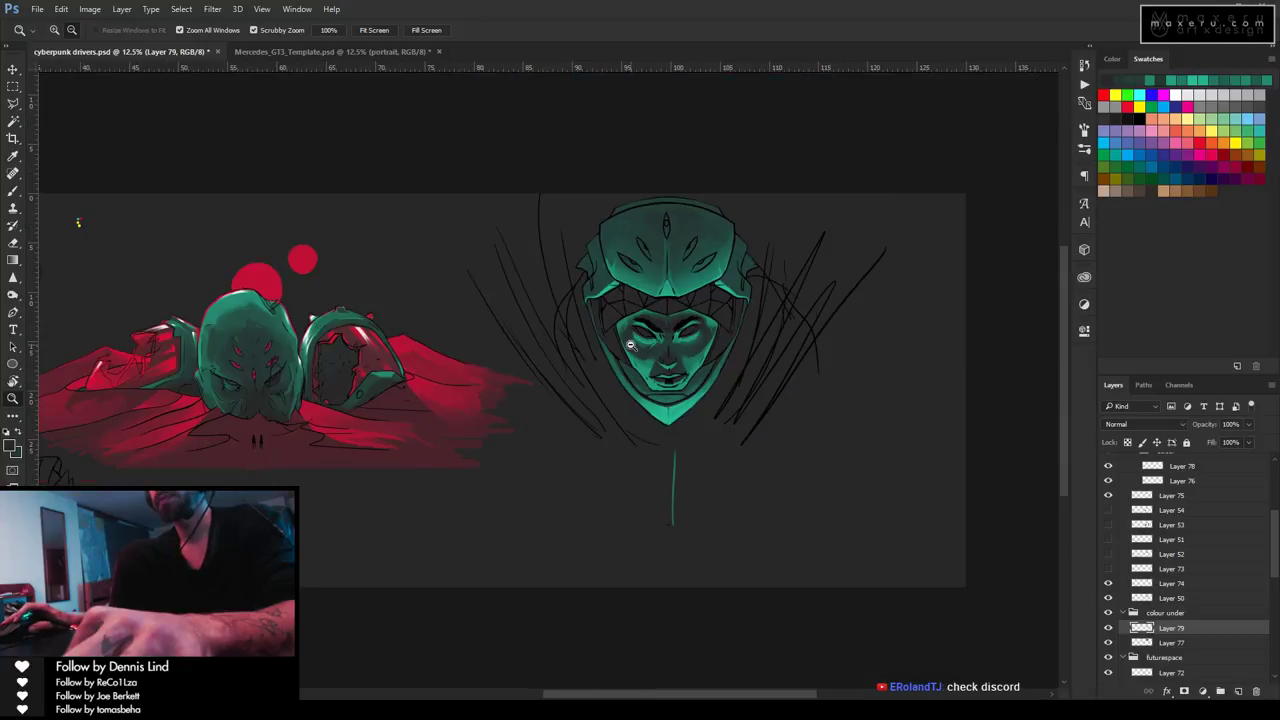
{"action": "key", "text": "ctrl+s"}
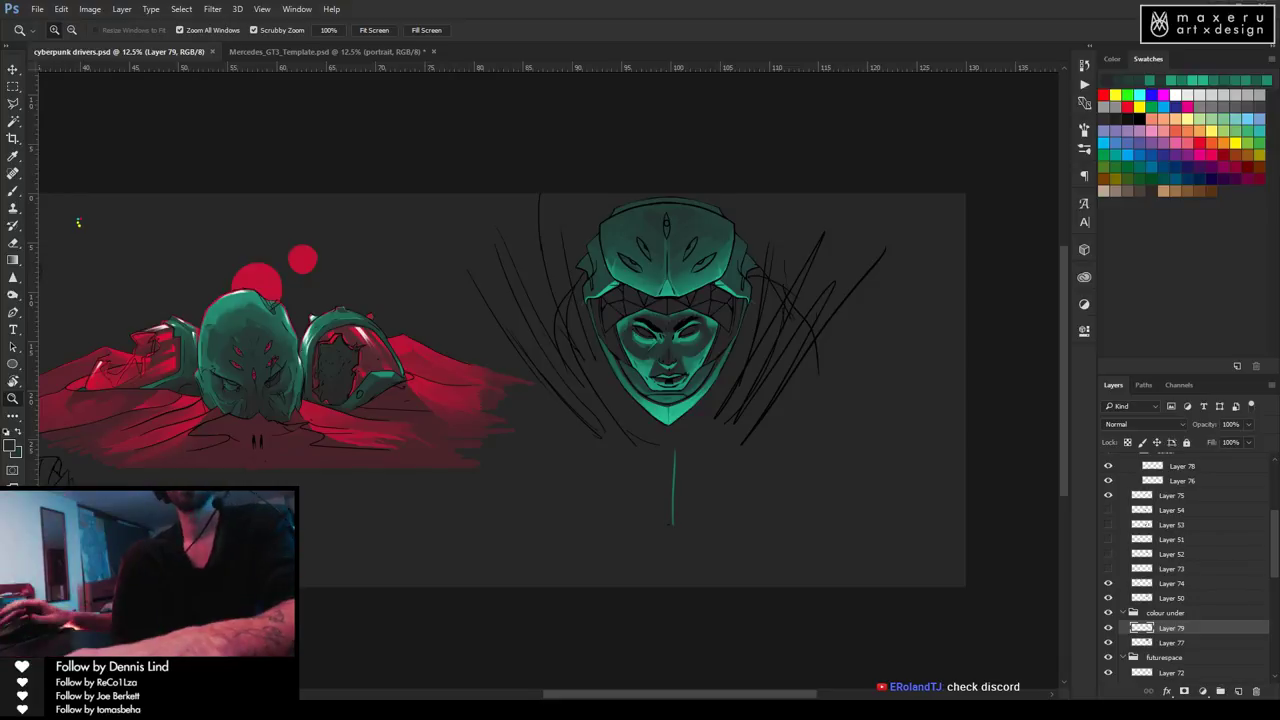
Sample a dark green beside the left eyebrow and shade the face's left temple on Layer 79.
{"action": "left_click", "coordinate": [677, 332]}
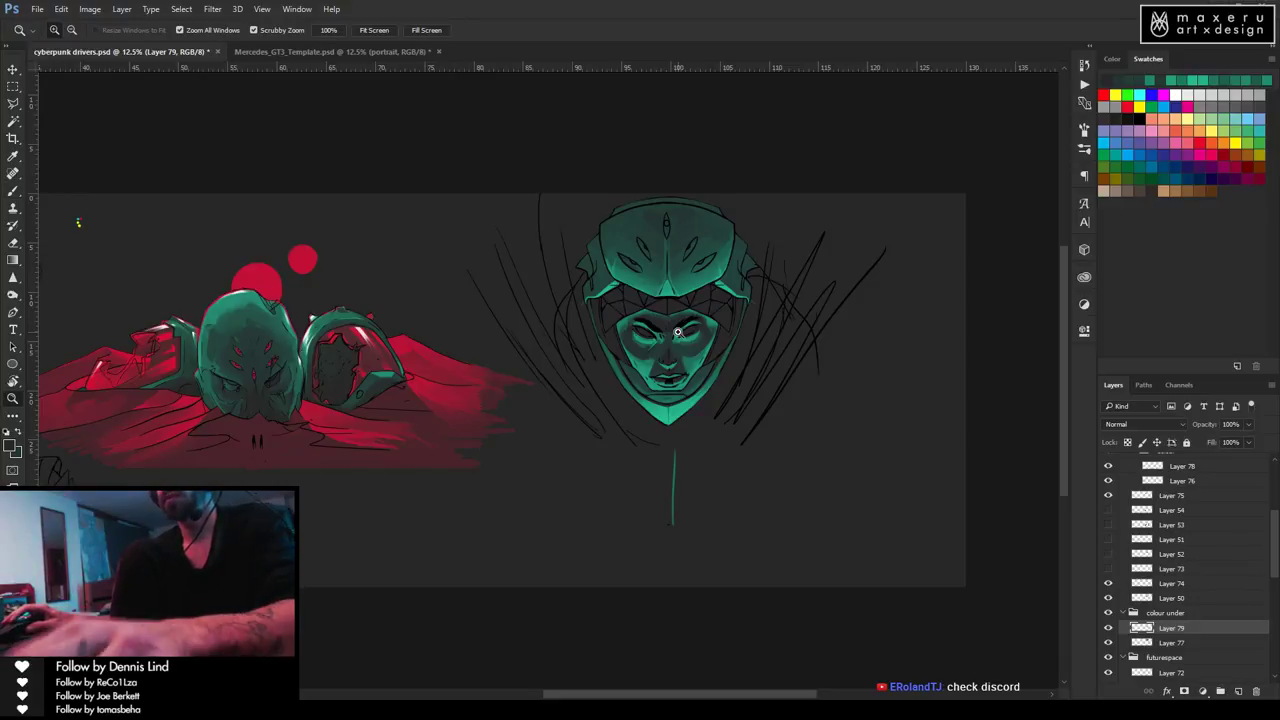
{"action": "left_click", "coordinate": [677, 332]}
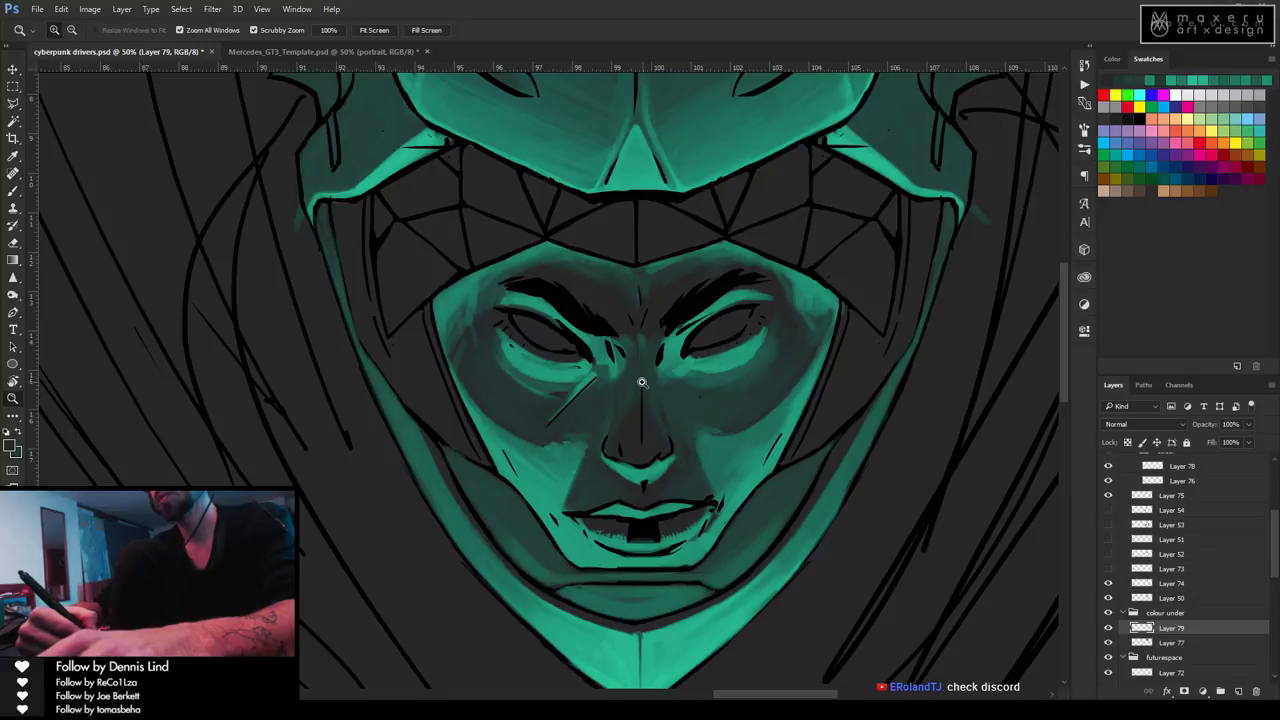
{"action": "key", "text": "b"}
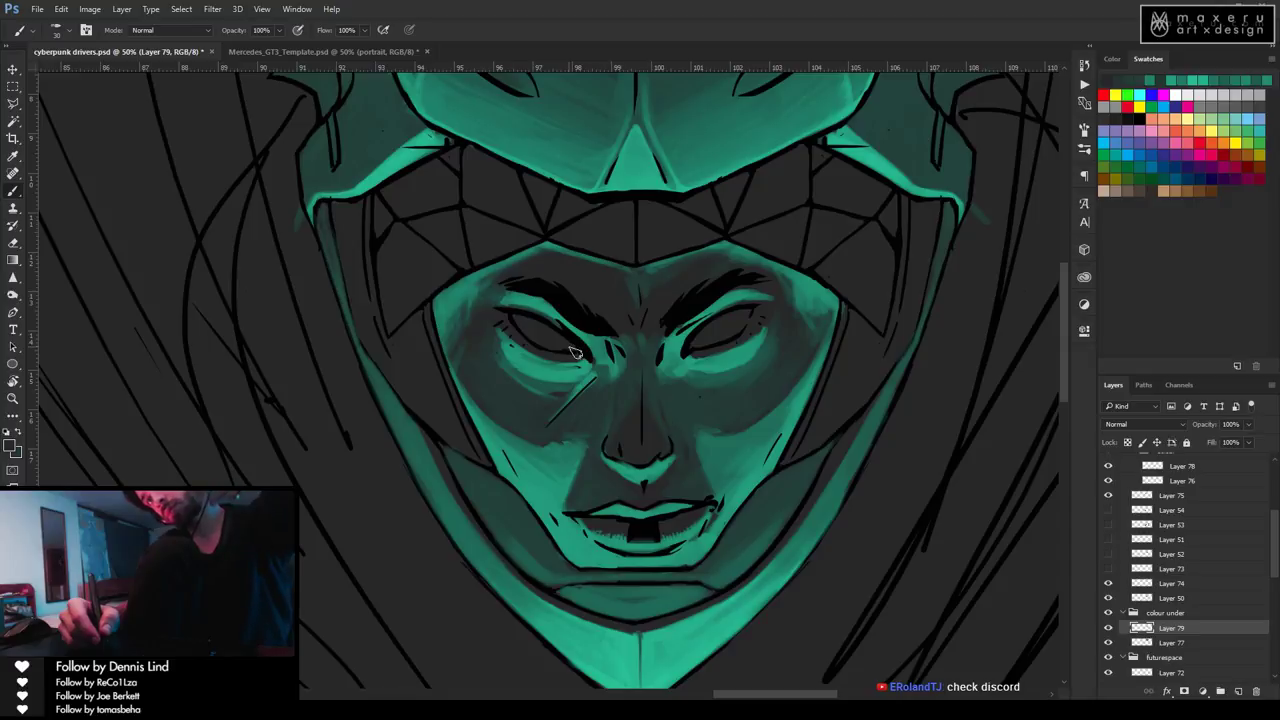
{"action": "key", "text": "i"}
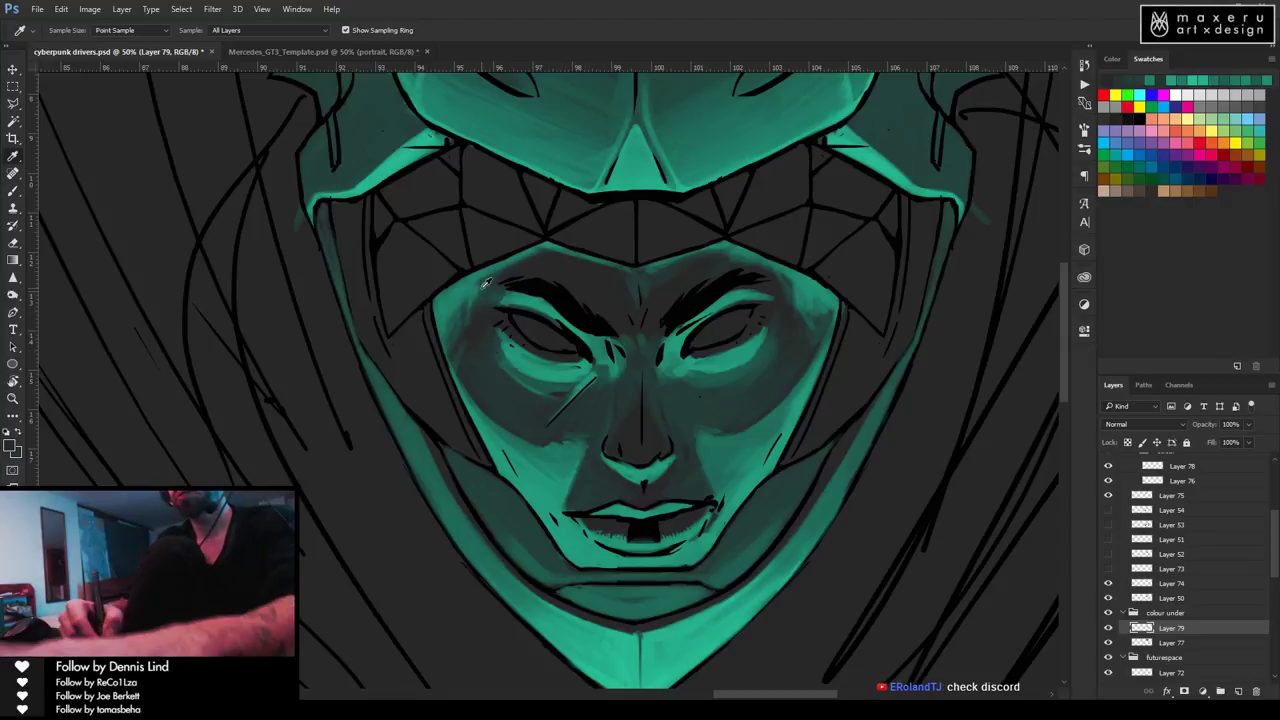
{"action": "key", "text": "b"}
{"action": "left_click", "coordinate": [514, 274], "text": "alt"}
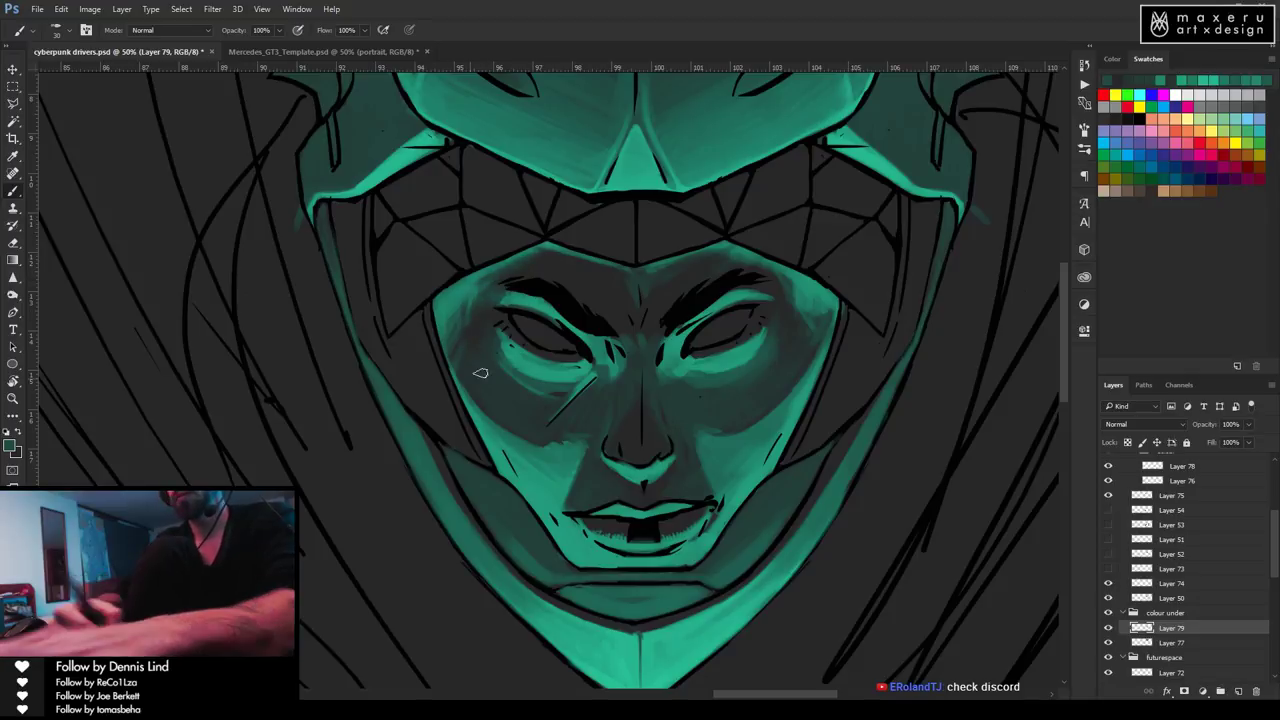
Sample another dark green, soften the shading on both temples around the outer eyes, and save the document.
{"action": "key", "text": "i"}
{"action": "key", "text": "b"}
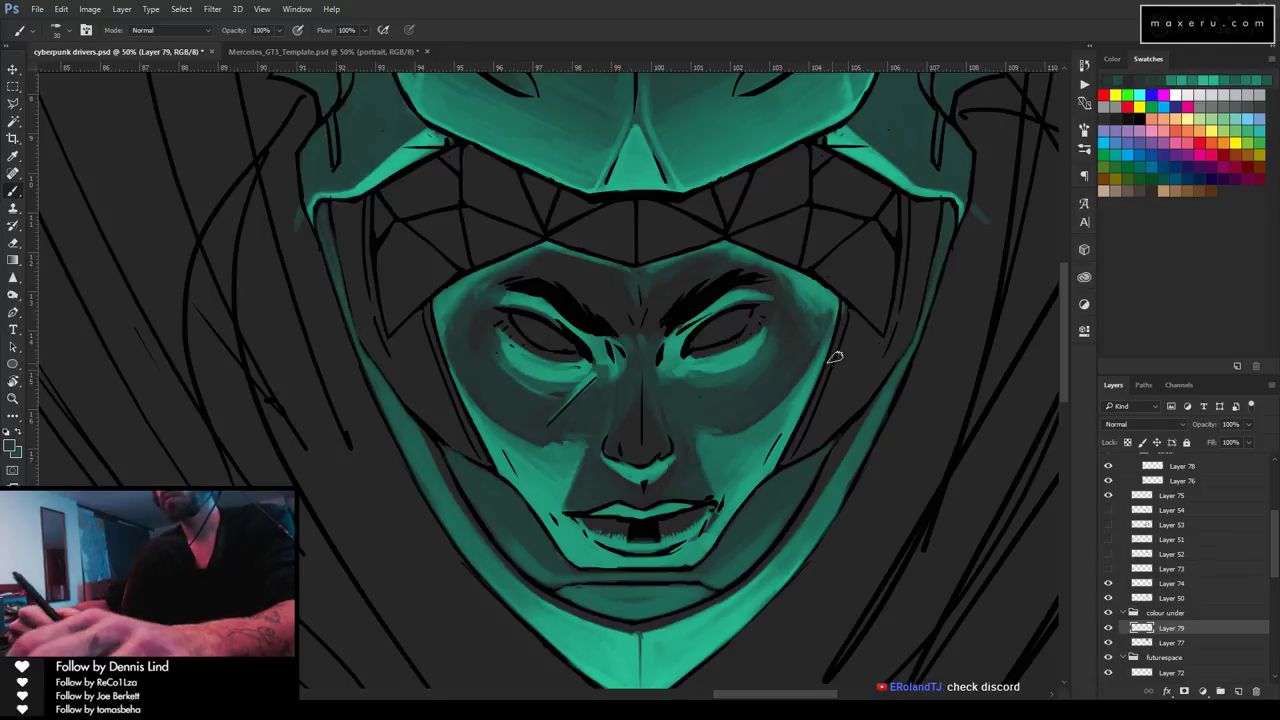
{"action": "key", "text": "z"}
{"action": "left_click", "coordinate": [783, 416], "text": "alt"}
{"action": "left_click", "coordinate": [783, 416], "text": "alt"}
{"action": "left_click", "coordinate": [783, 416], "text": "alt"}
{"action": "key", "text": "ctrl+s"}
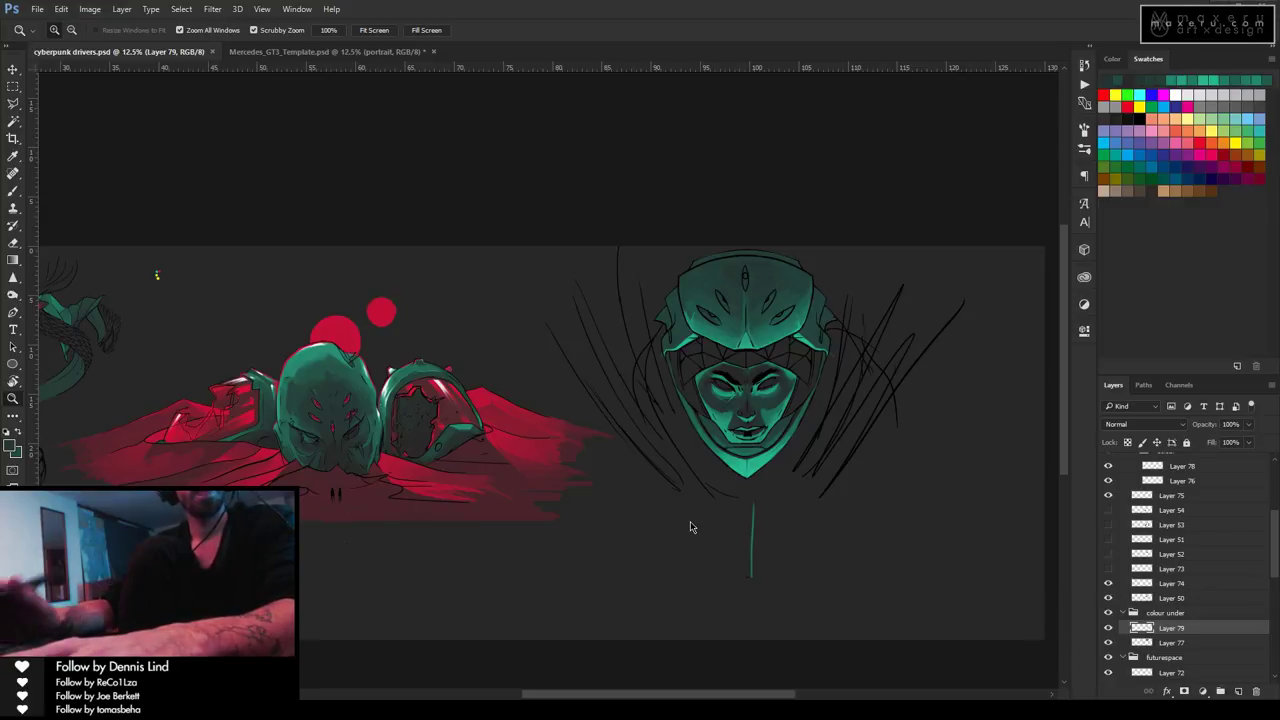
{"action": "left_click", "coordinate": [786, 361]}
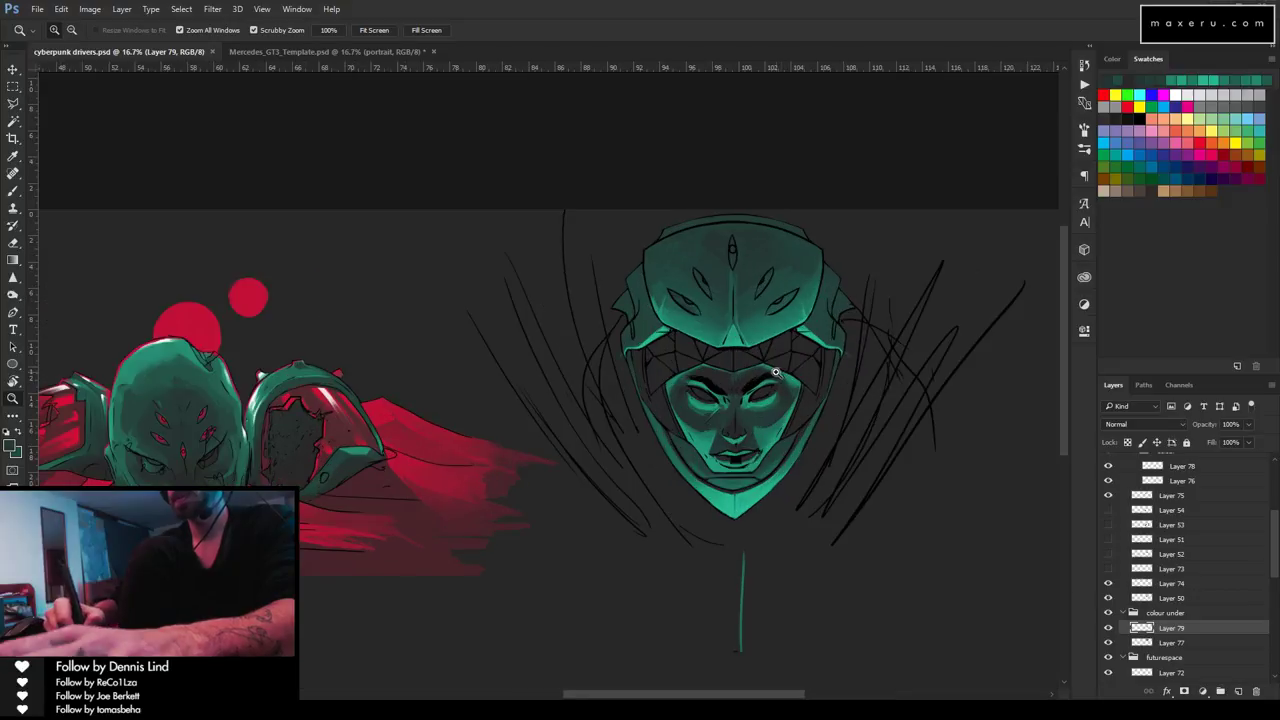
Sample the green at the face's right temple and brighten the forehead's upper edge beneath the visor pattern on Layer 79.
{"action": "left_click", "coordinate": [774, 371]}
{"action": "left_click", "coordinate": [771, 371]}
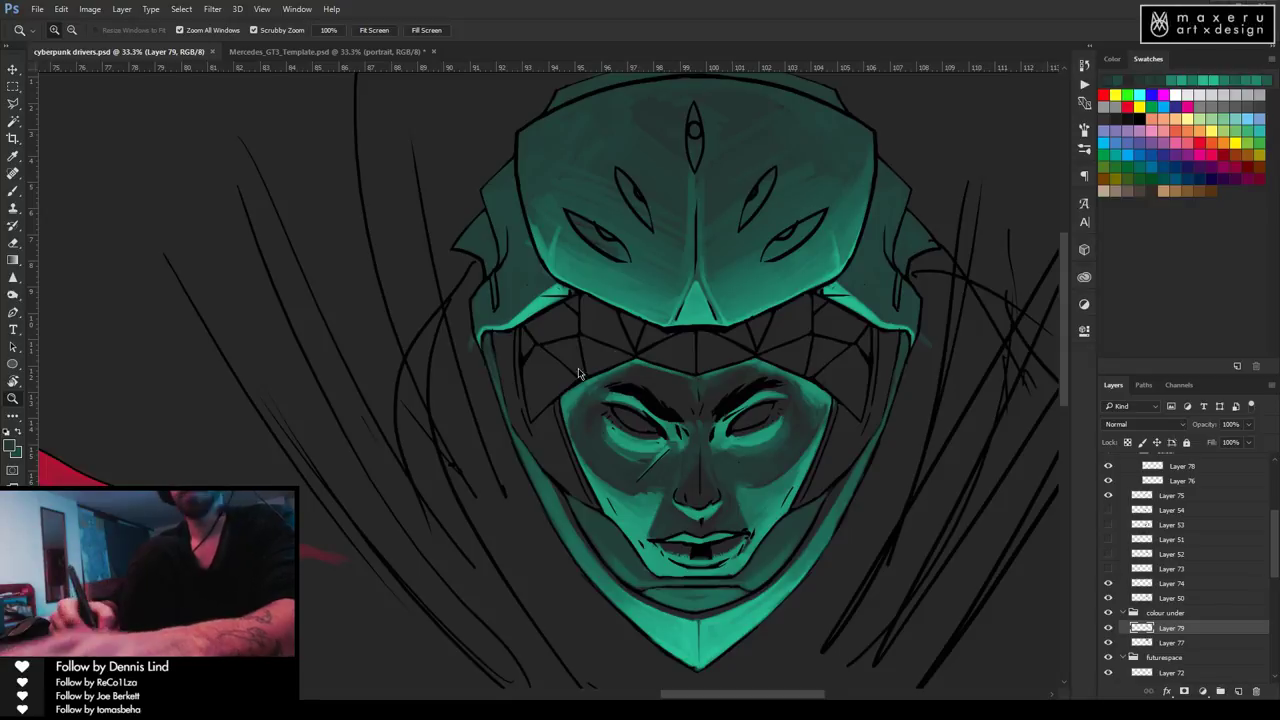
{"action": "left_click", "coordinate": [767, 417]}
{"action": "left_click", "coordinate": [716, 440]}
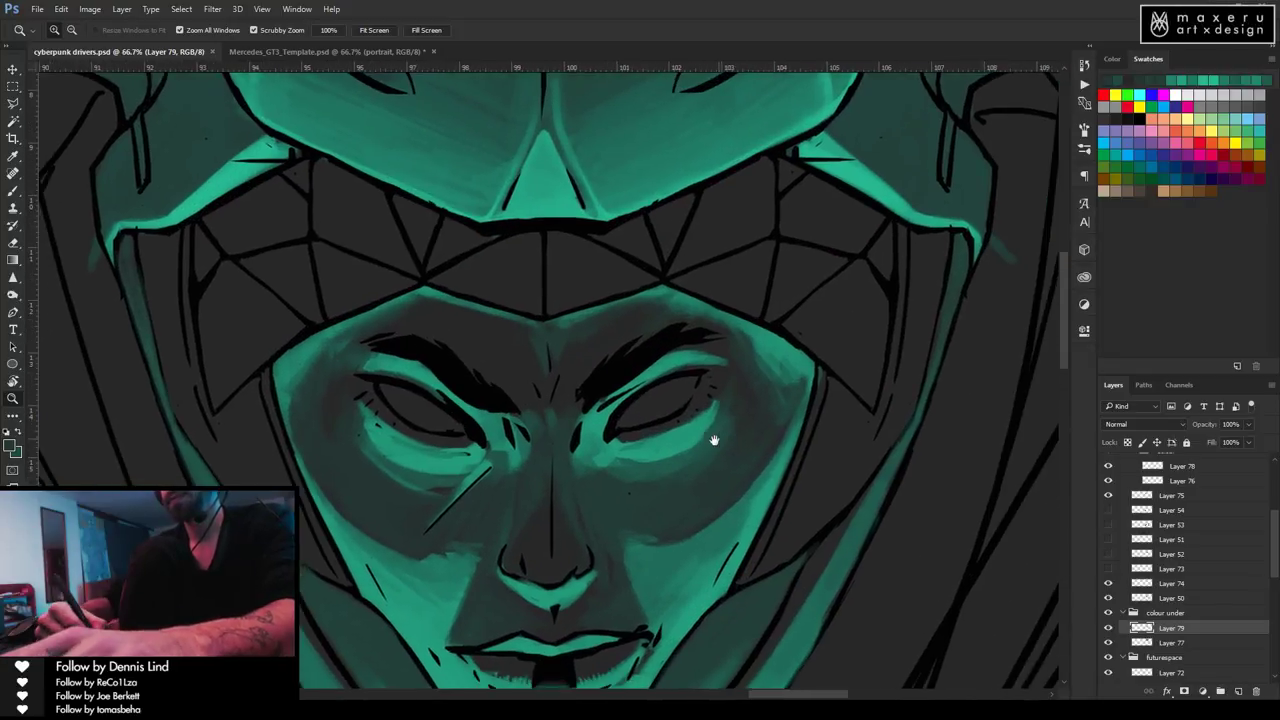
{"action": "key", "text": "i"}
{"action": "left_click", "coordinate": [800, 386]}
{"action": "key", "text": "b"}
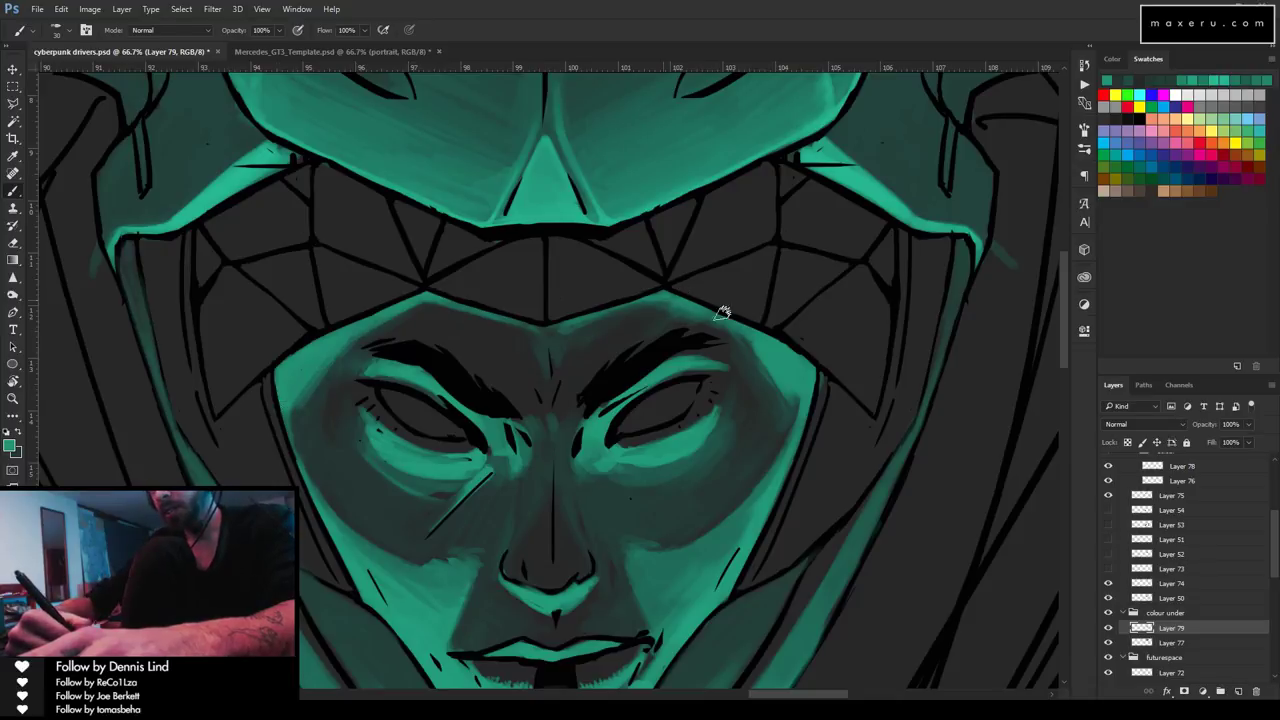
Sample a dark green above the right eyebrow, refine the forehead shading around the brow centre, and save the document.
{"action": "left_click", "coordinate": [586, 340], "text": "alt"}
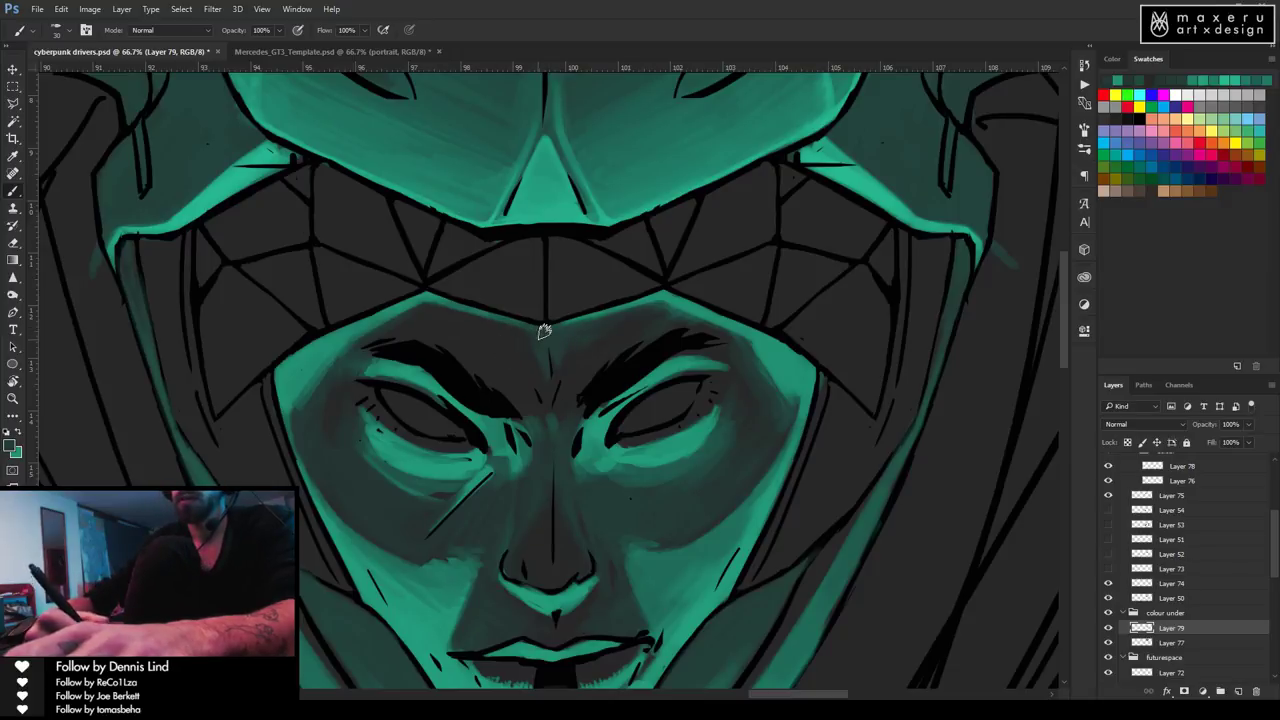
{"action": "key", "text": "z"}
{"action": "left_click", "coordinate": [685, 454], "text": "alt"}
{"action": "left_click", "coordinate": [685, 458], "text": "alt"}
{"action": "left_click", "coordinate": [686, 463], "text": "alt"}
{"action": "left_click", "coordinate": [686, 470], "text": "alt"}
{"action": "left_click", "coordinate": [686, 471], "text": "alt"}
{"action": "key", "text": "ctrl+s"}
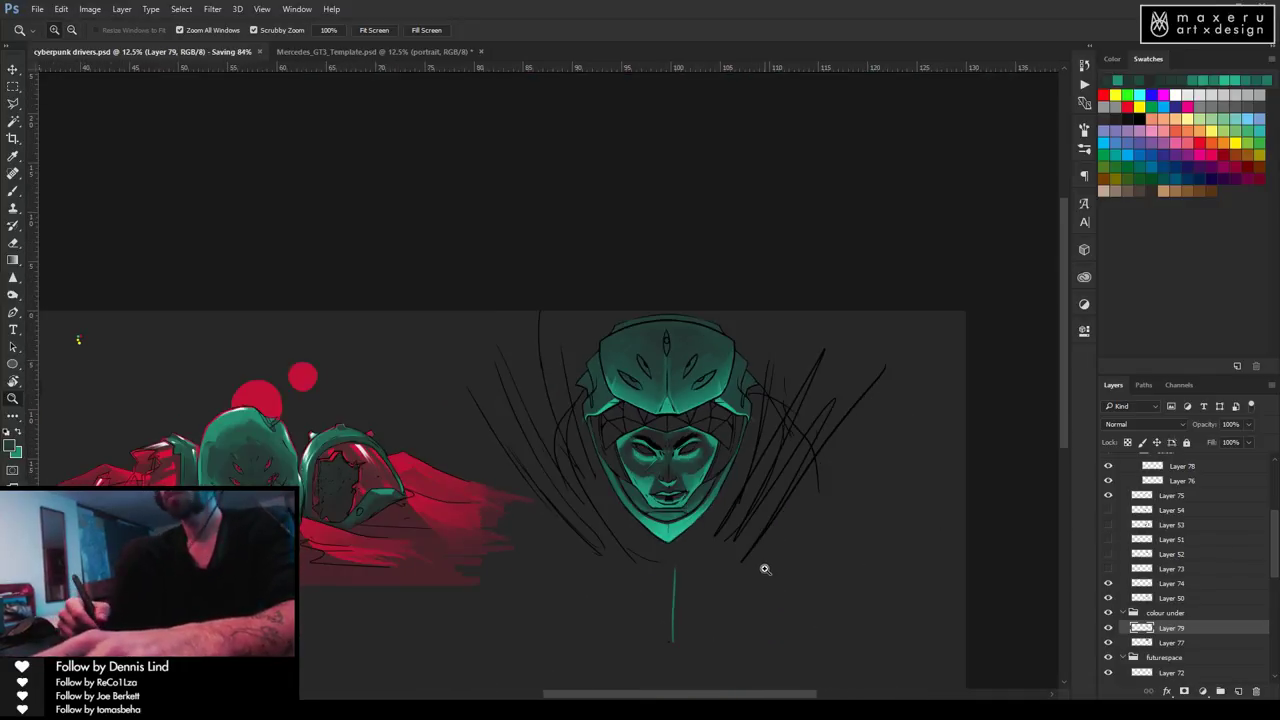
Sample the green at the right temple and paint along the face's right outer edge on Layer 79.
{"action": "left_click", "coordinate": [690, 484]}
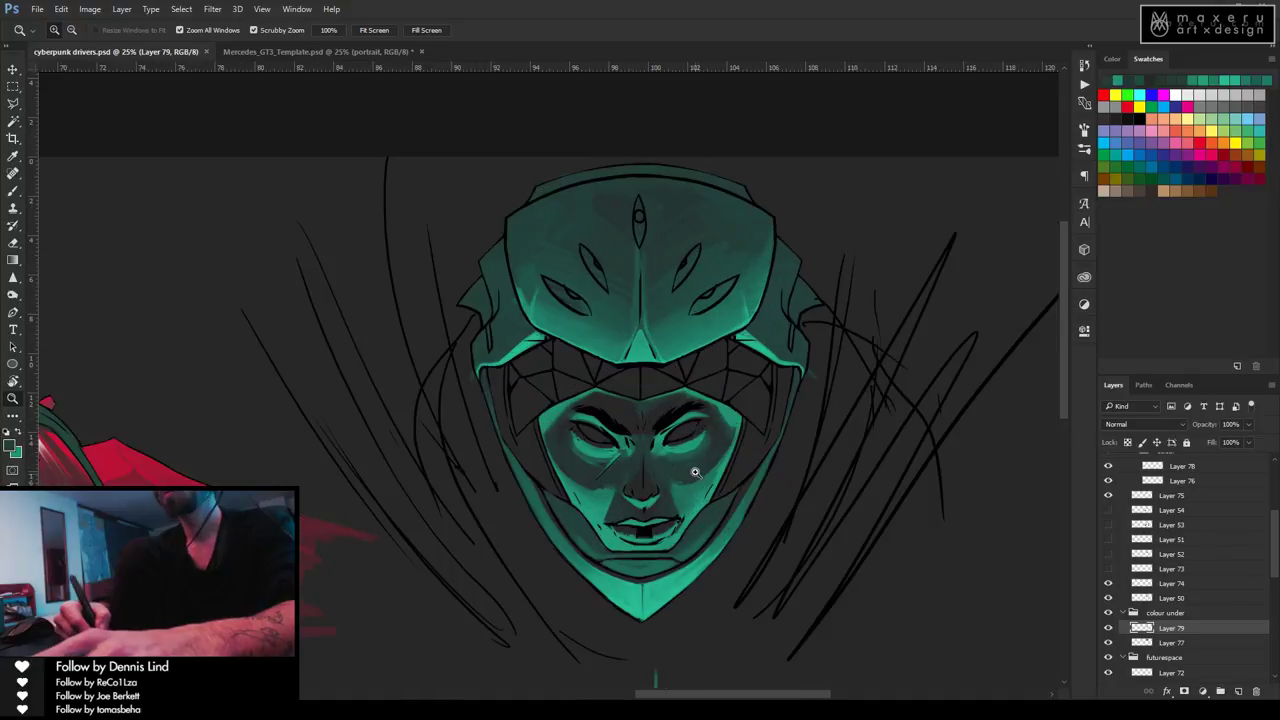
{"action": "left_click", "coordinate": [694, 470]}
{"action": "key", "text": "i"}
{"action": "left_click", "coordinate": [751, 418]}
{"action": "key", "text": "b"}
{"action": "left_click_drag", "start_coordinate": [748, 422], "coordinate": [744, 410]}
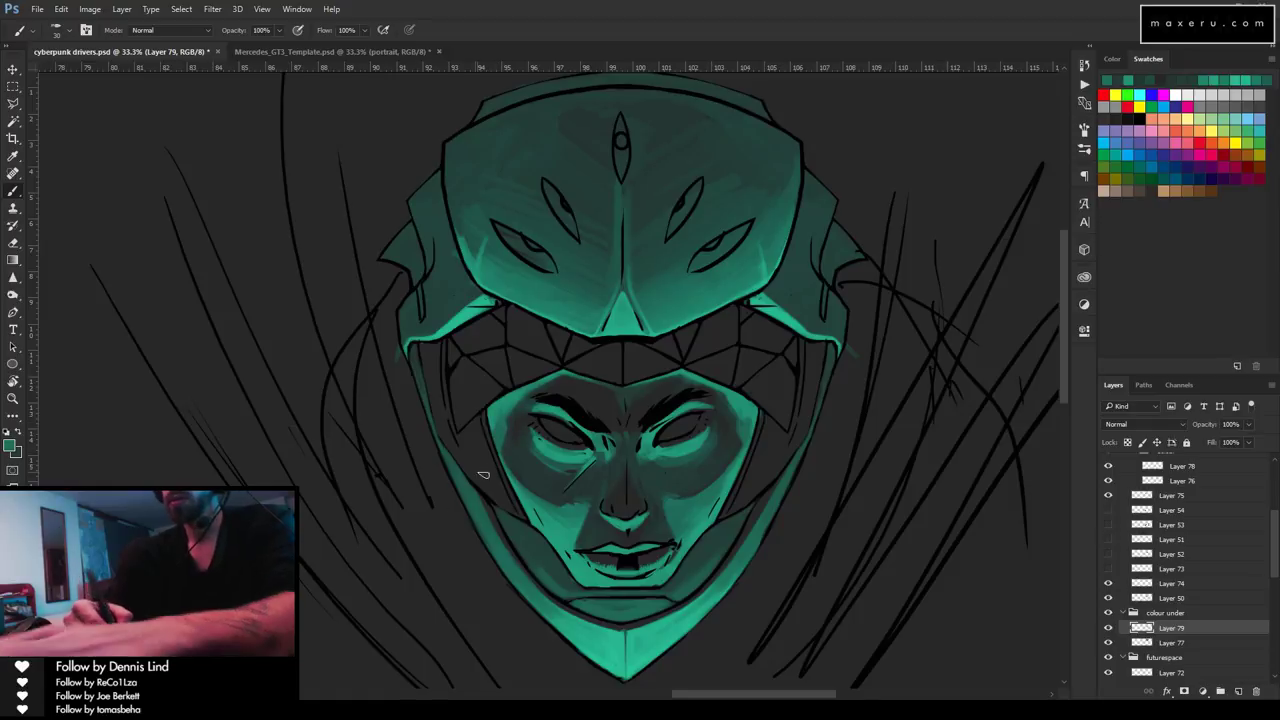
Sample a green from the left cheek's outer edge, touch up the outer edges of both cheeks, and save the document.
{"action": "key", "text": "i"}
{"action": "left_click", "coordinate": [497, 437]}
{"action": "key", "text": "b"}
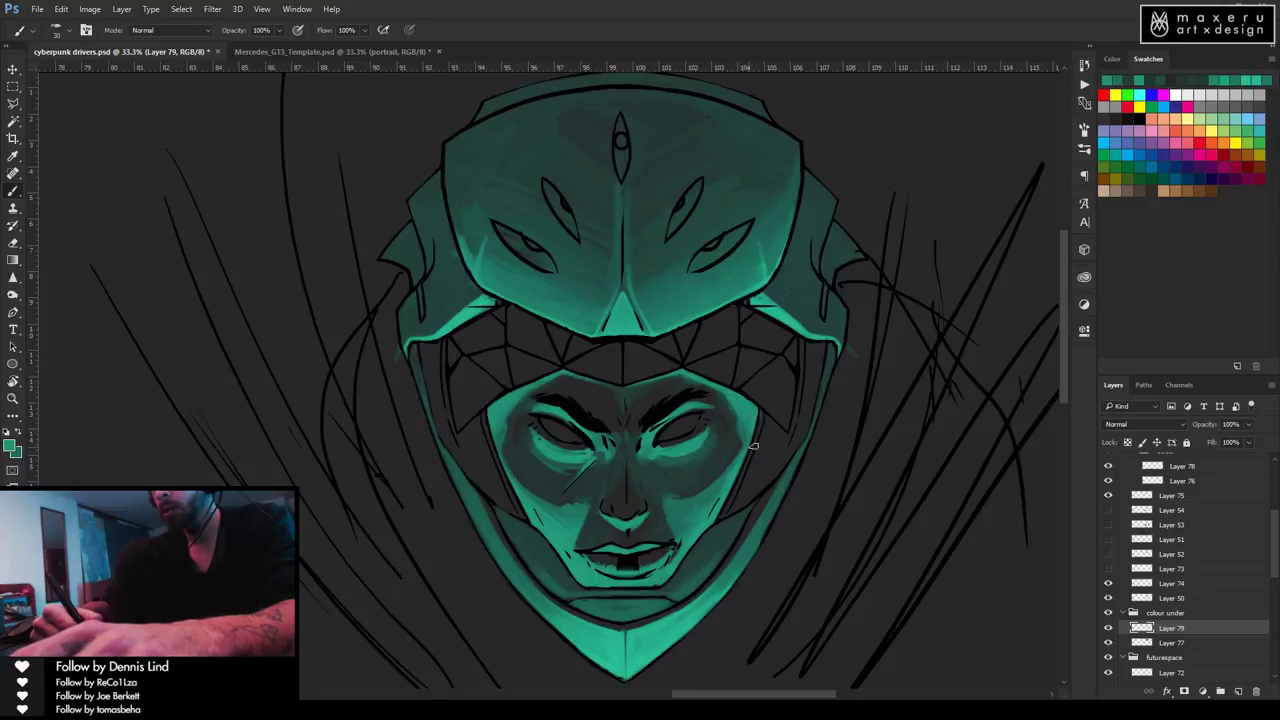
{"action": "key", "text": "z"}
{"action": "left_click", "coordinate": [714, 543], "text": "alt"}
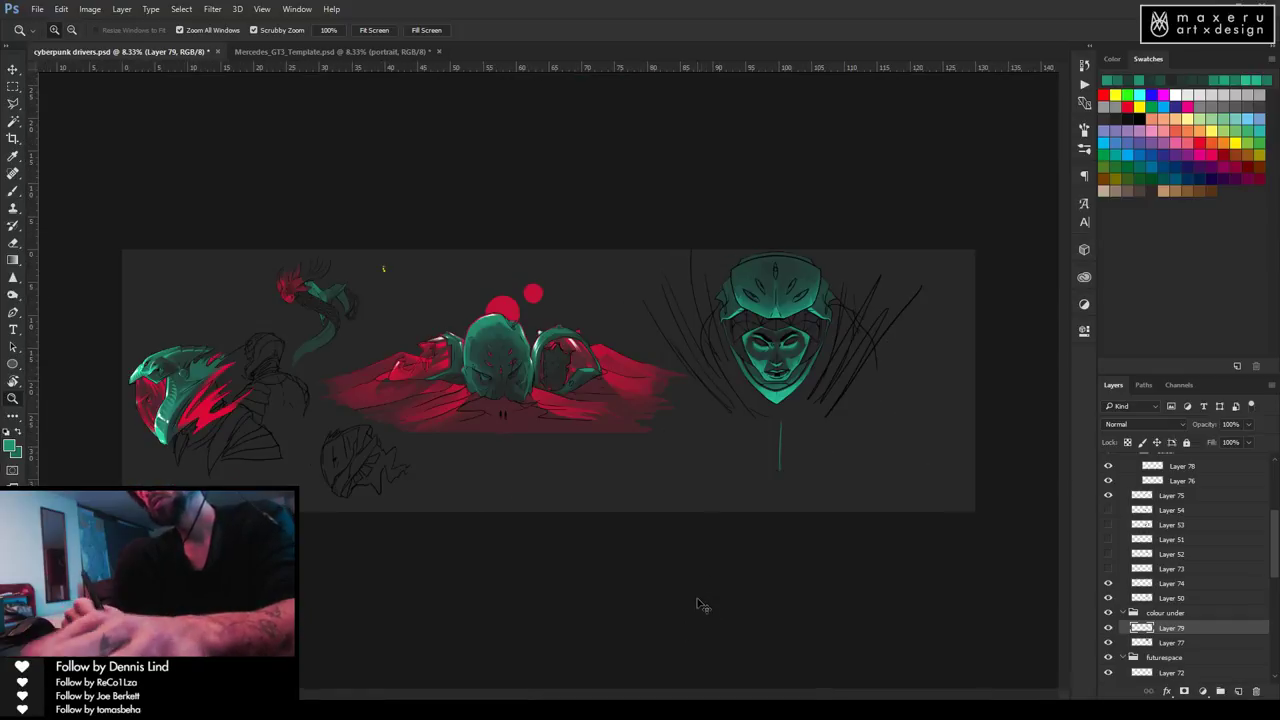
{"action": "key", "text": "ctrl+s"}
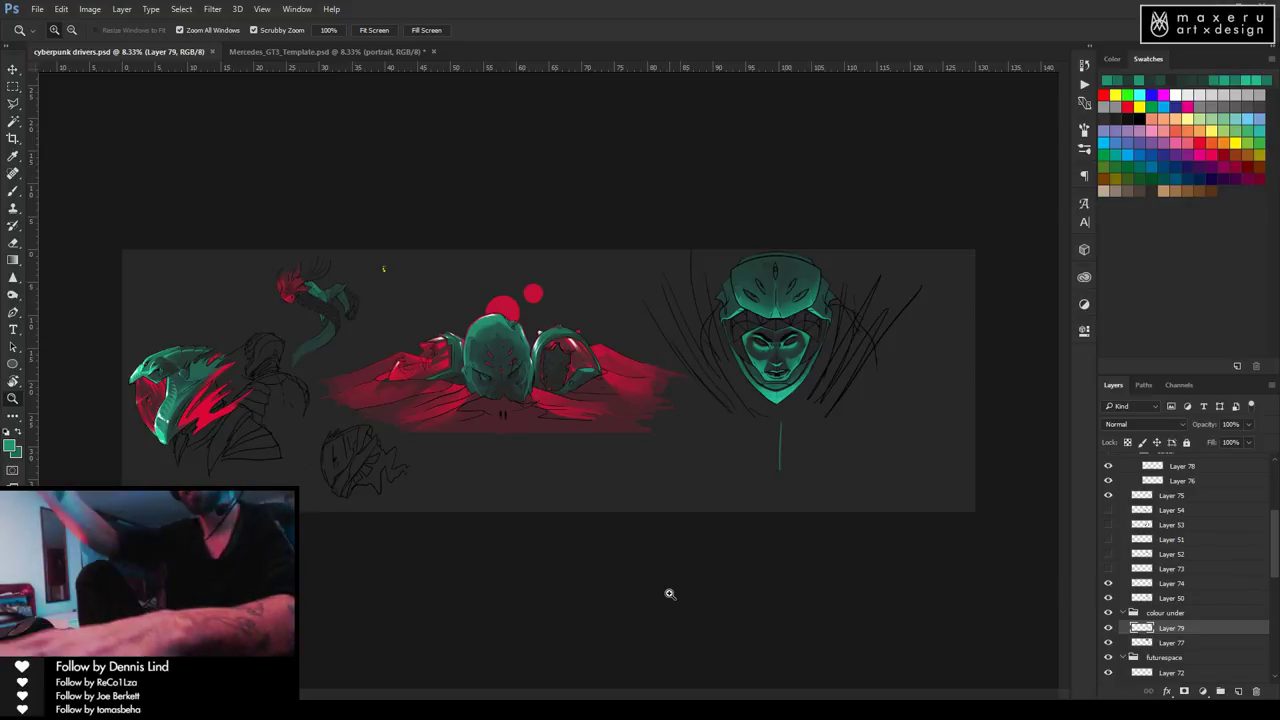
Sample the green beside the chin, check what Layer 77 contains by toggling its visibility, and make it active.
{"action": "left_click_drag", "start_coordinate": [783, 316], "coordinate": [516, 405]}
{"action": "key", "text": "b"}
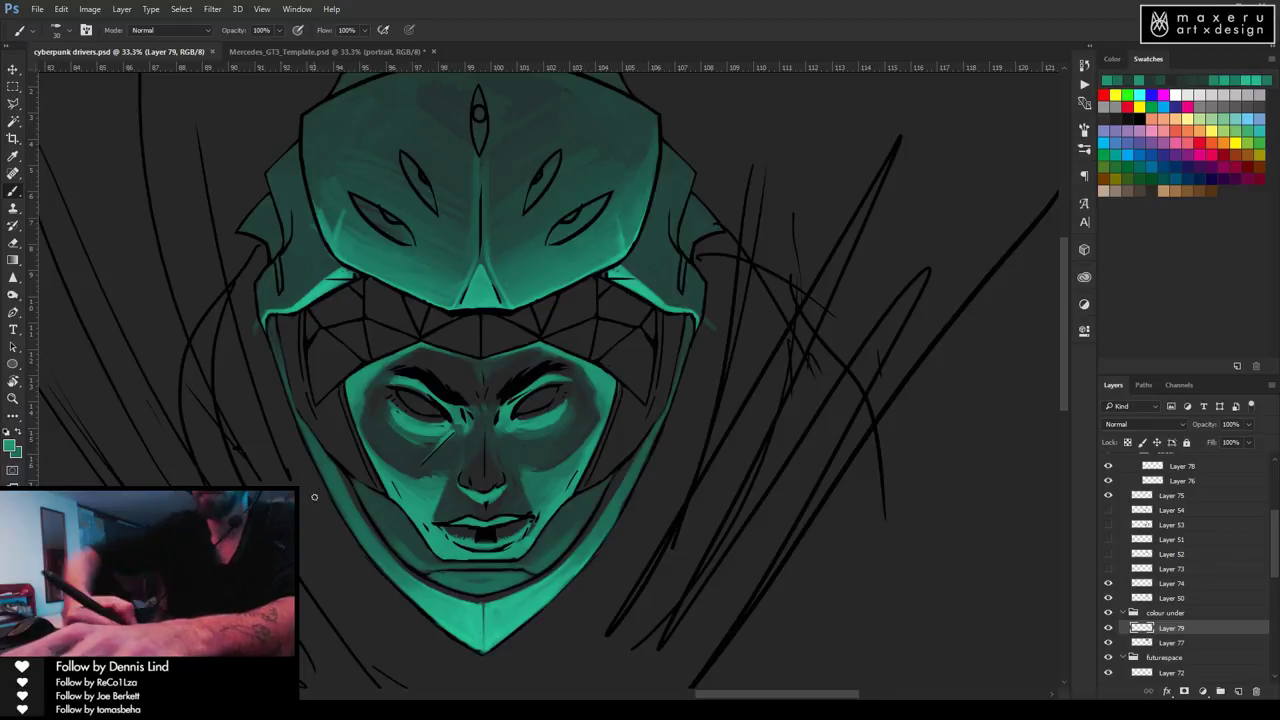
{"action": "key", "text": "i"}
{"action": "left_click", "coordinate": [522, 540]}
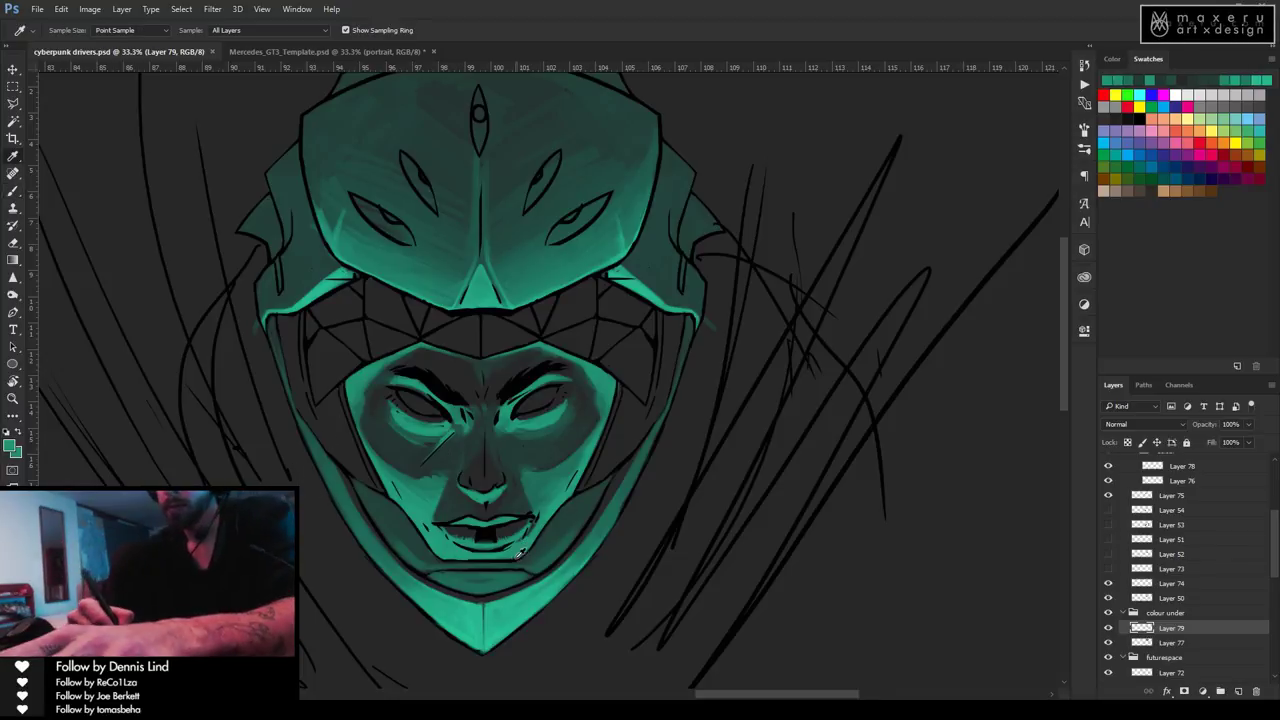
{"action": "key", "text": "b"}
{"action": "left_click", "coordinate": [1108, 642]}
{"action": "left_click", "coordinate": [1108, 642]}
{"action": "left_click", "coordinate": [1141, 642]}
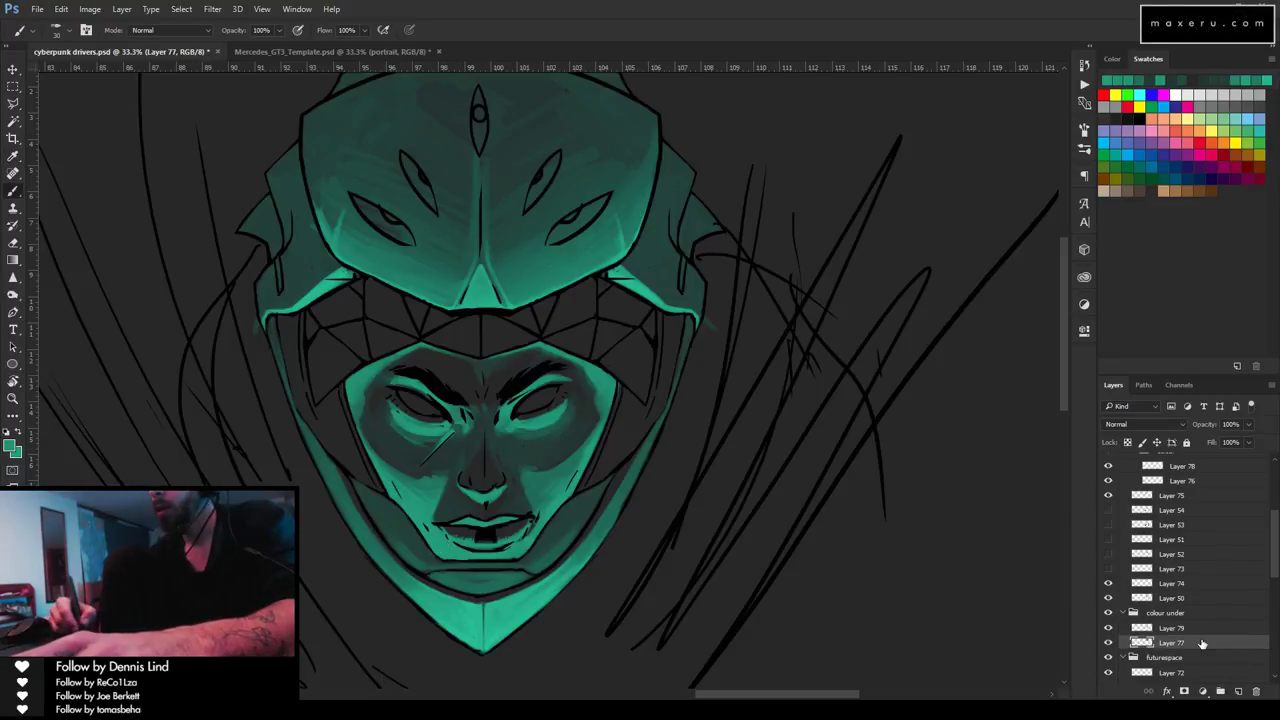
Move Layers 78 and 76 together into the colour under group, above Layer 79.
{"action": "left_click", "coordinate": [1183, 466]}
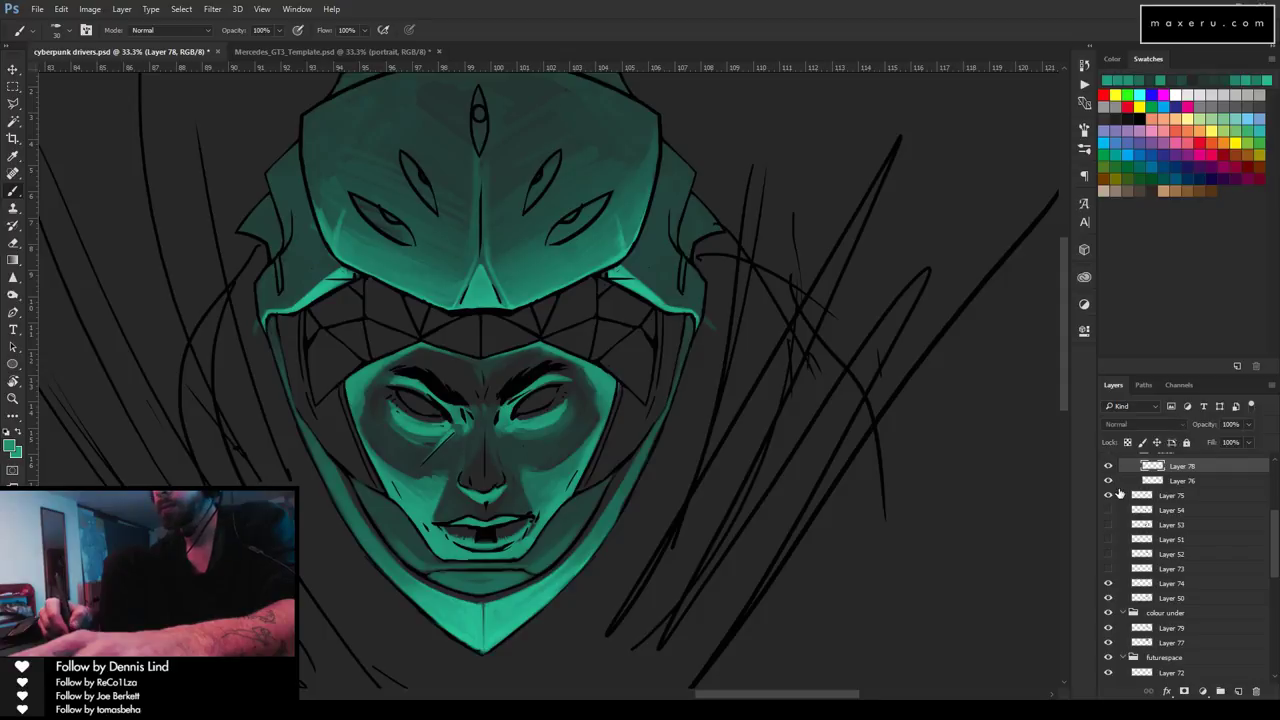
{"action": "left_click", "coordinate": [1172, 482]}
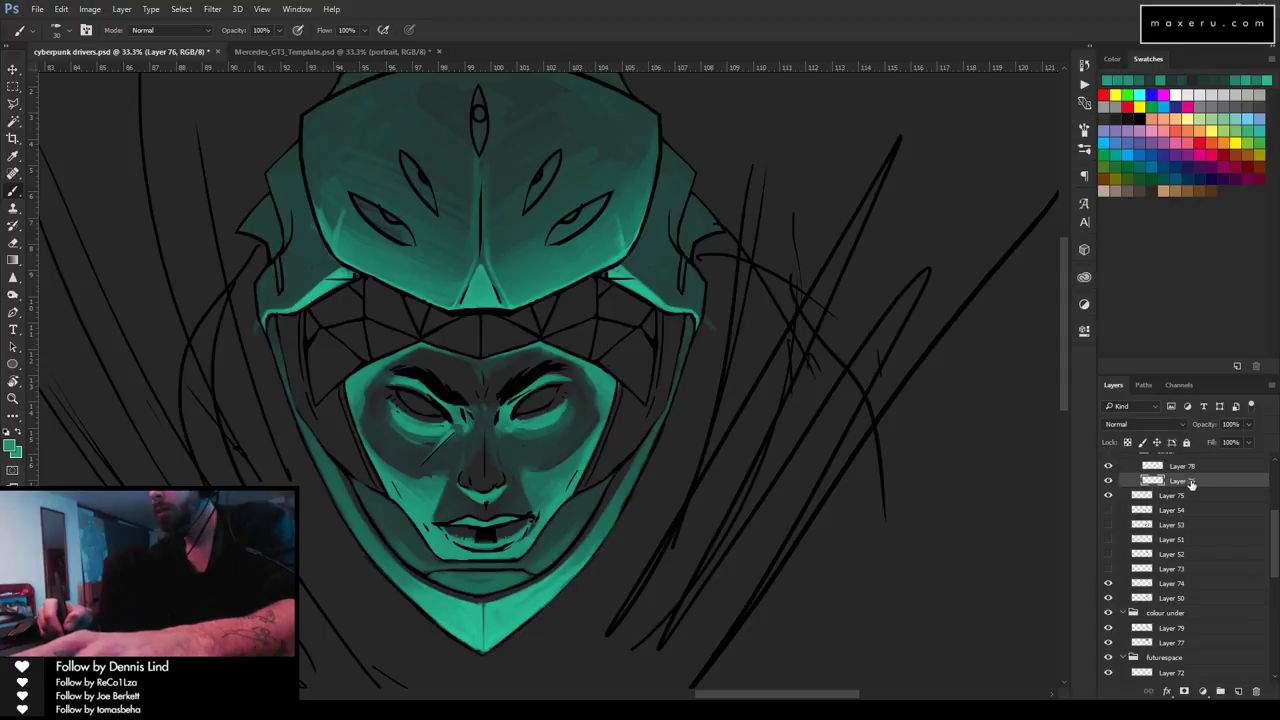
{"action": "left_click", "coordinate": [1183, 466], "text": "shift"}
{"action": "left_click_drag", "start_coordinate": [1180, 476], "coordinate": [1188, 657]}
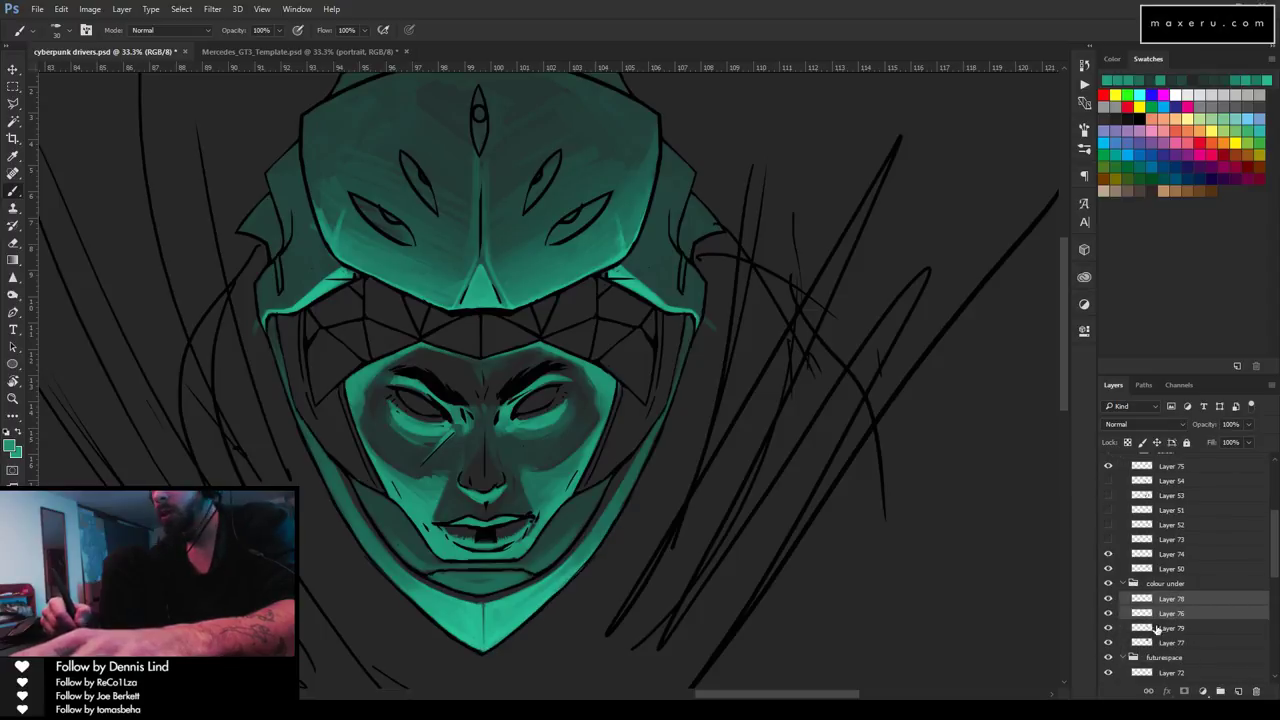
Check the contents of Layers 78 and 76 by toggling their visibility and make Layer 76 active.
{"action": "left_click", "coordinate": [1108, 606]}
{"action": "left_click", "coordinate": [1108, 606]}
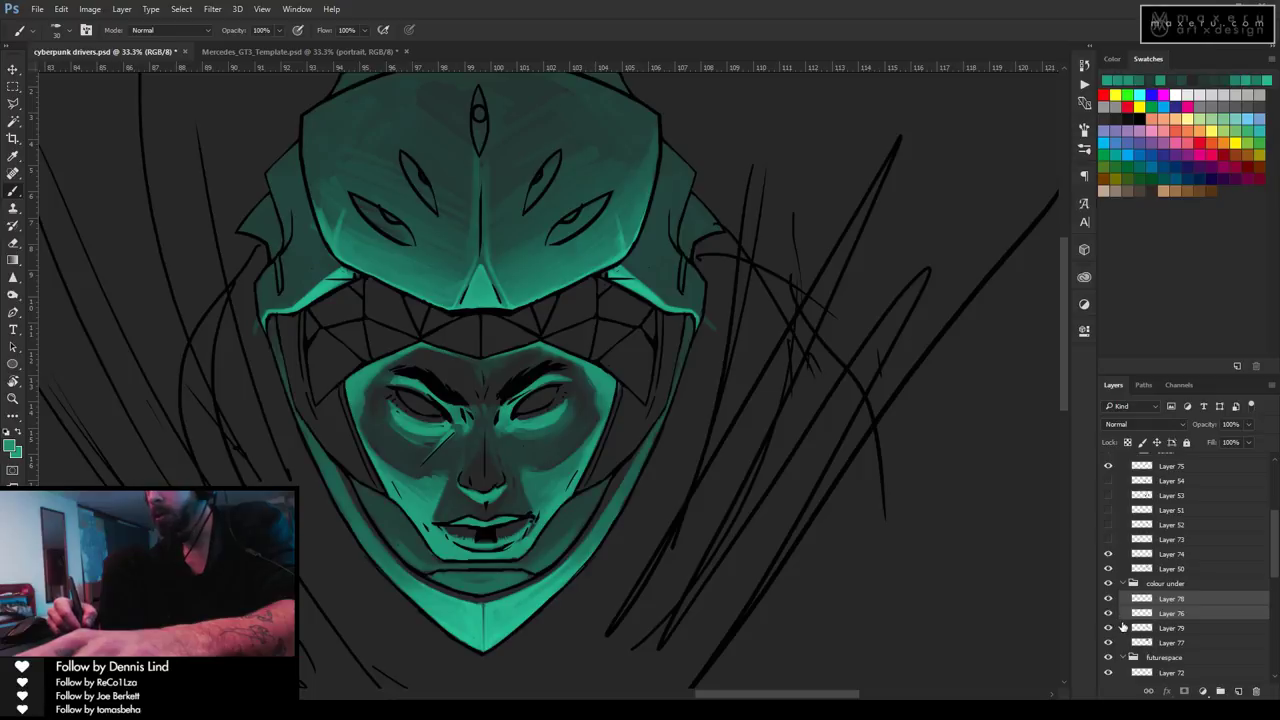
{"action": "left_click", "coordinate": [1170, 600]}
{"action": "left_click", "coordinate": [1108, 613]}
{"action": "left_click", "coordinate": [1108, 613]}
{"action": "left_click", "coordinate": [1170, 613]}
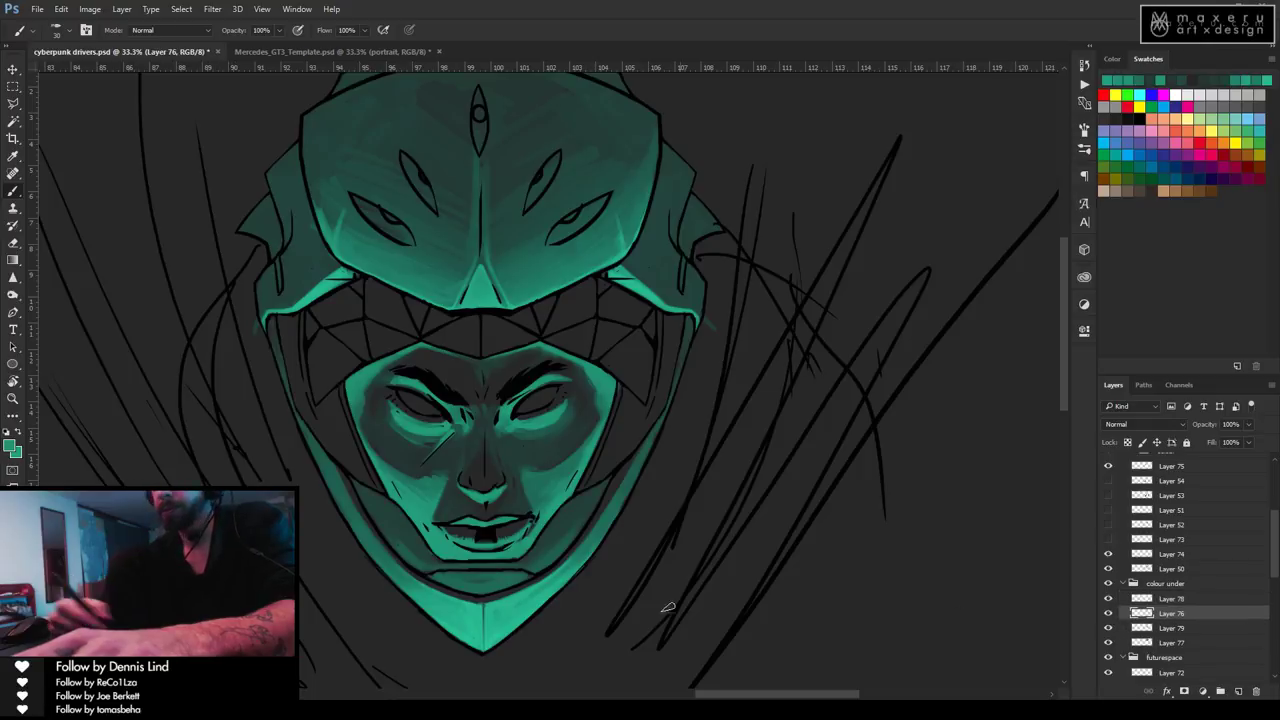
Reduce the brush size to 15, paint fine green highlights along the chin guard's edges on Layer 76, and save.
{"action": "key", "text": "bracketleft"}
{"action": "key", "text": "bracketleft"}
{"action": "key", "text": "bracketleft"}
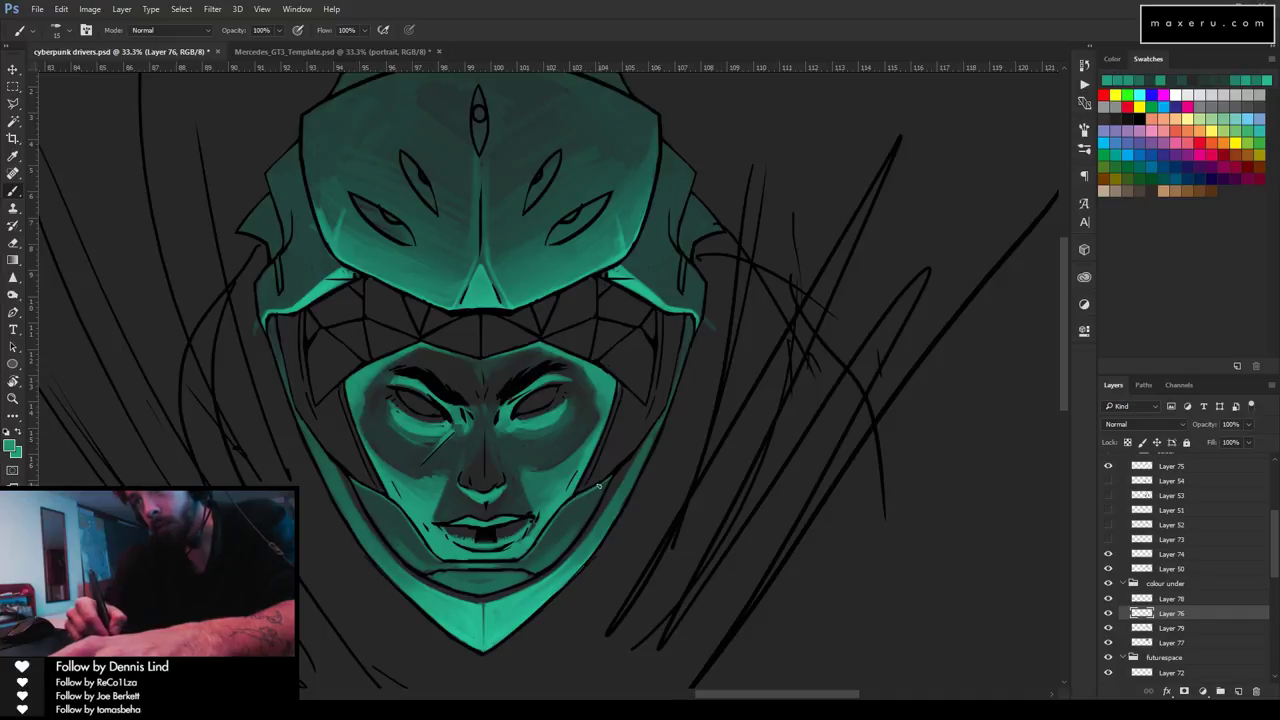
{"action": "key", "text": "z"}
{"action": "left_click", "coordinate": [663, 523], "text": "alt"}
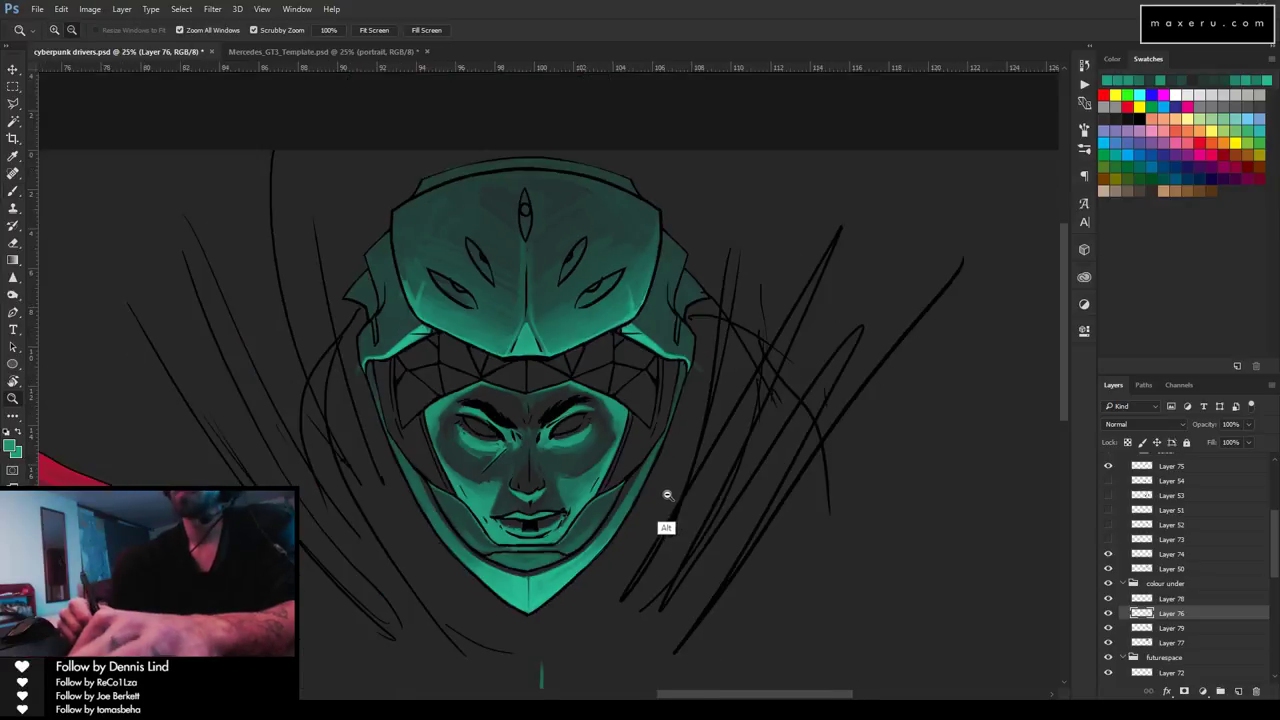
{"action": "left_click", "coordinate": [646, 558], "text": "alt"}
{"action": "left_click", "coordinate": [646, 558], "text": "alt"}
{"action": "left_click", "coordinate": [646, 558], "text": "alt"}
{"action": "key", "text": "ctrl+s"}
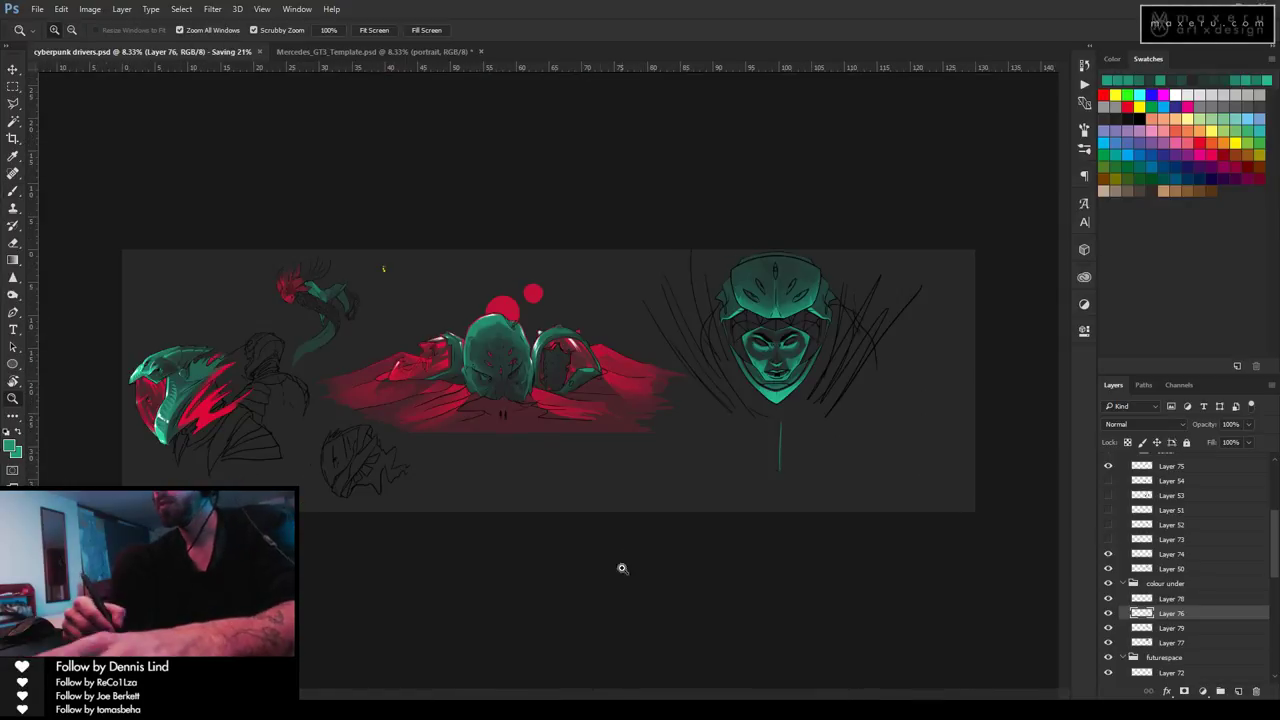
Make Layer 77 active from the helmet's right side and sample a helmet green for painting.
{"action": "left_click", "coordinate": [800, 349]}
{"action": "left_click", "coordinate": [566, 406]}
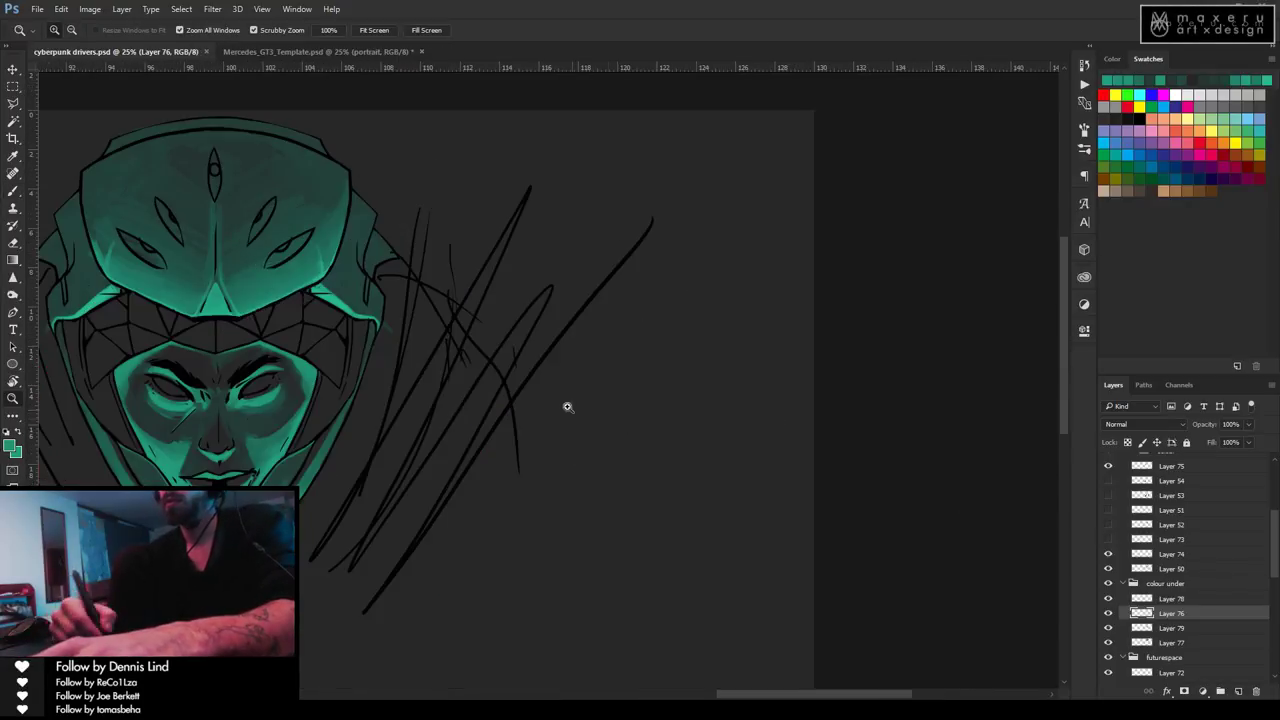
{"action": "left_click", "coordinate": [370, 396]}
{"action": "left_click_drag", "start_coordinate": [371, 369], "coordinate": [677, 406]}
{"action": "key", "text": "b"}
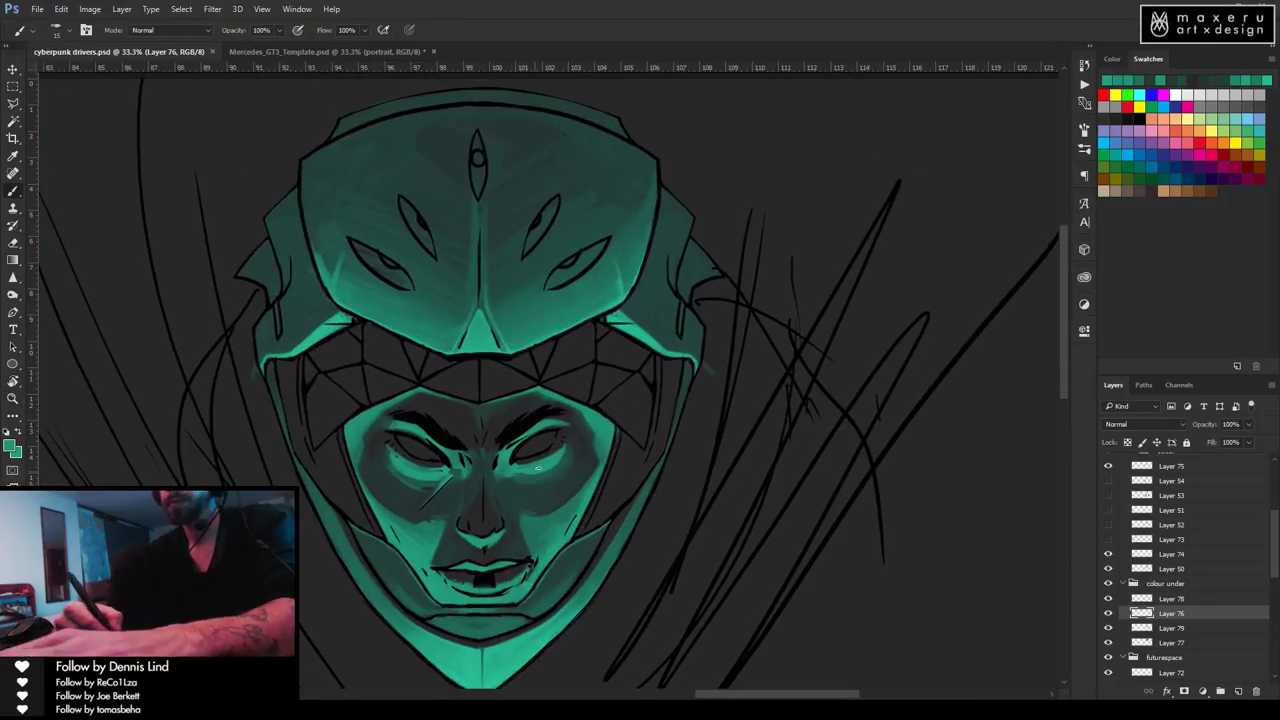
{"action": "left_click", "coordinate": [650, 325], "text": "ctrl"}
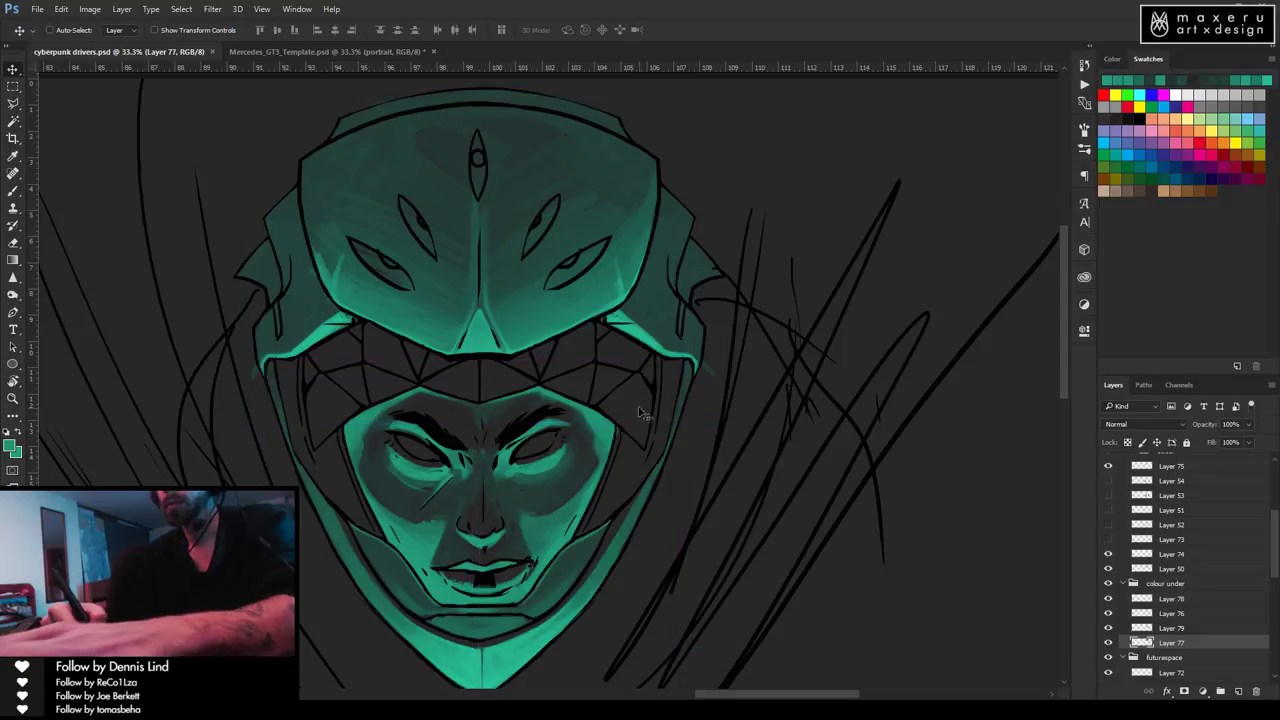
{"action": "key", "text": "i"}
{"action": "key", "text": "b"}
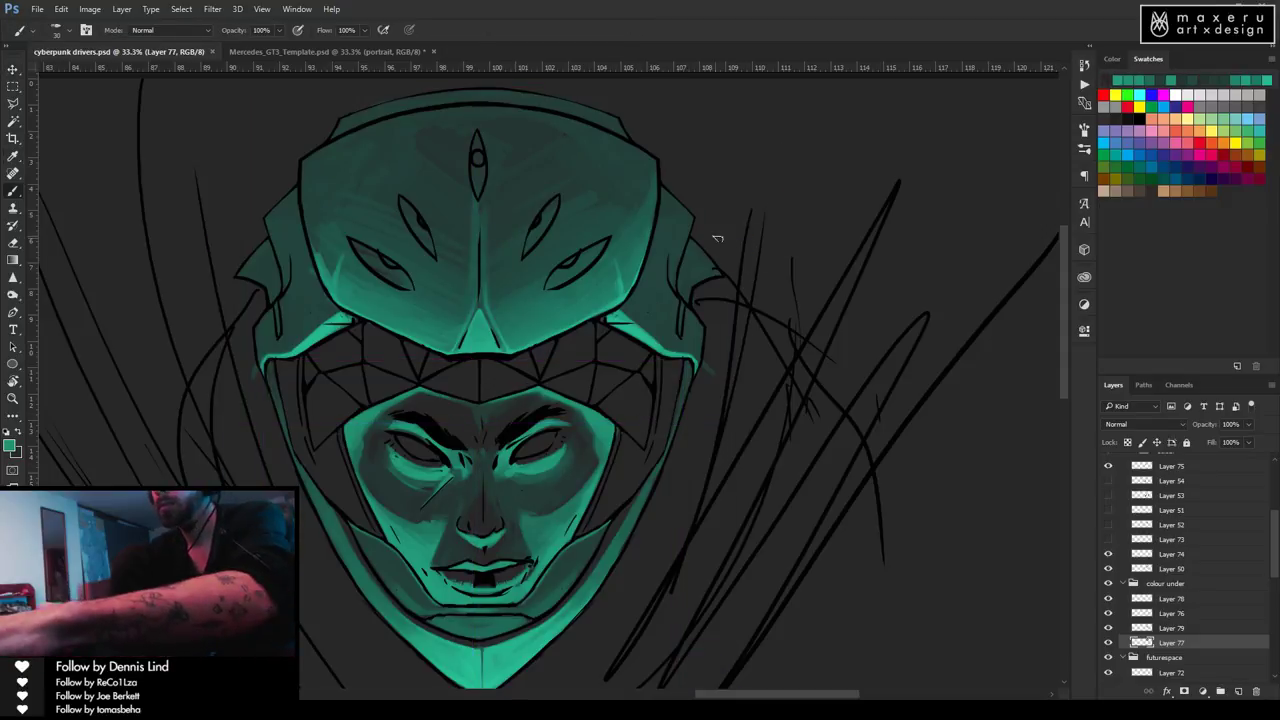
Switch to the dark colour, shade the helmet's pointed side fins on Layer 77, and save the document.
{"action": "key", "text": "x"}
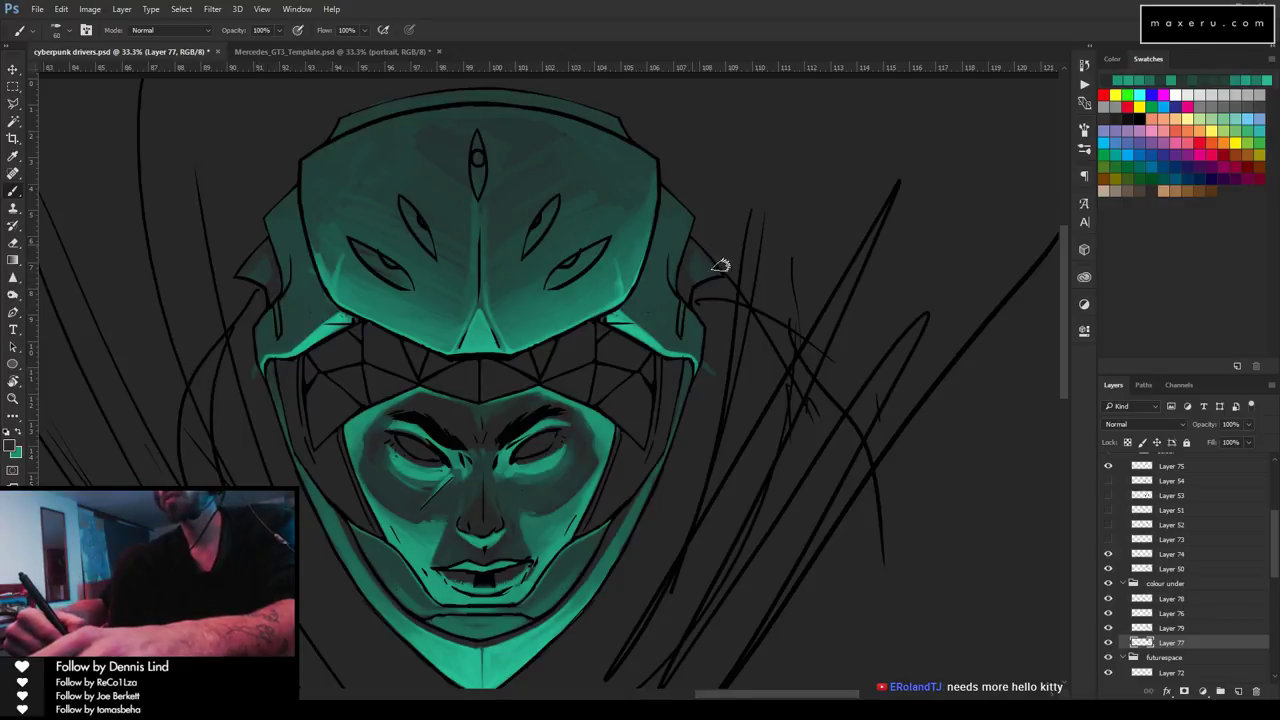
{"action": "key", "text": "alt+space"}
{"action": "triple_click", "coordinate": [648, 418], "text": "alt"}
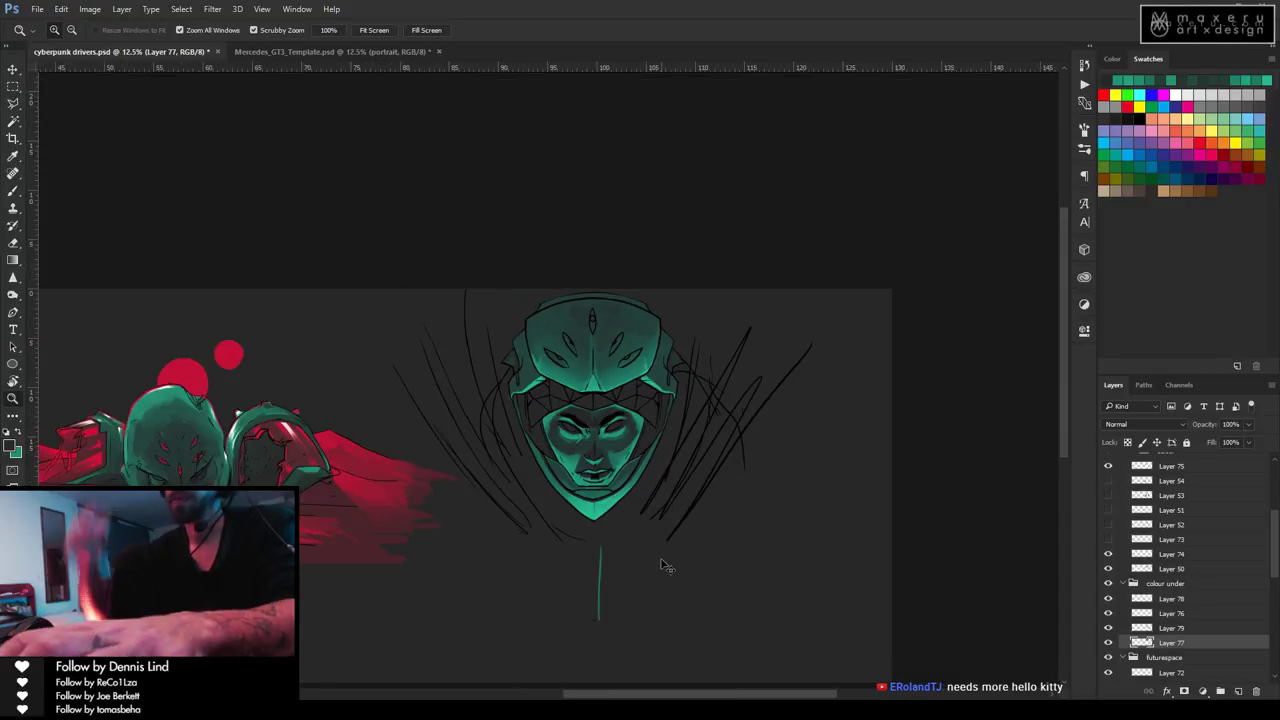
{"action": "key", "text": "ctrl+s"}
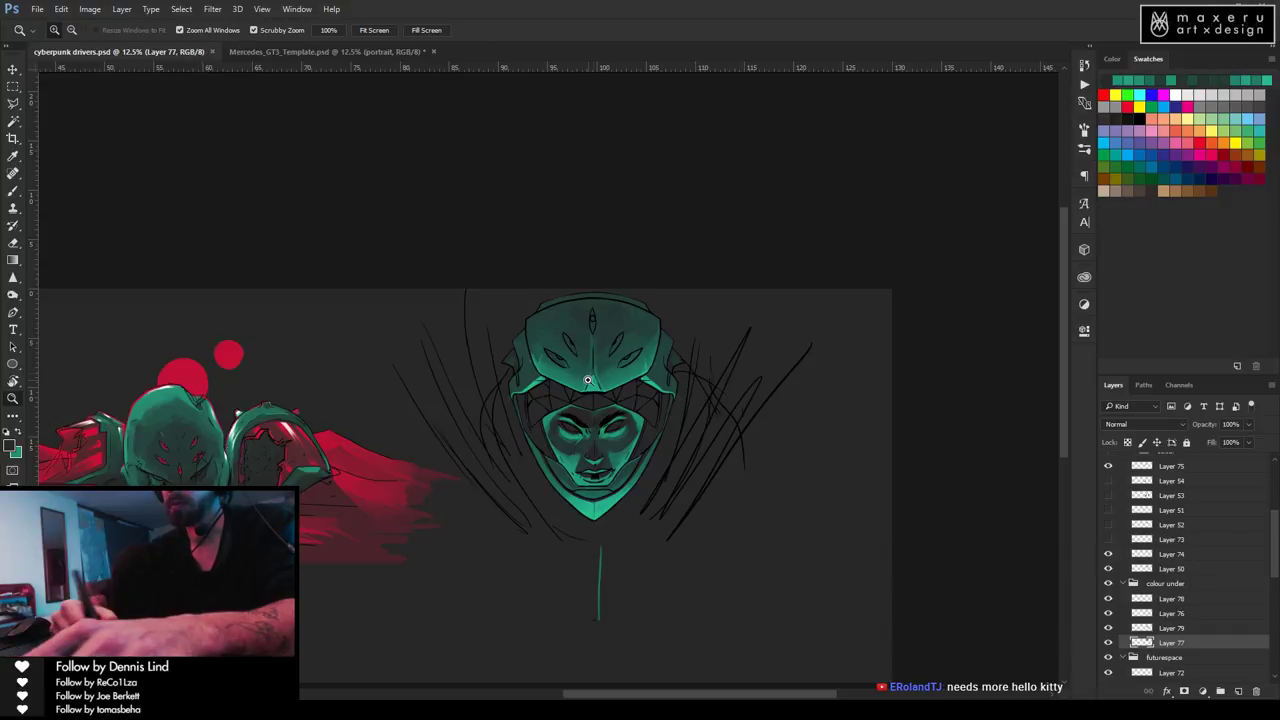
Darken the upper parts of the helmet's side panels next to the forehead plate on Layer 77 and save the document.
{"action": "triple_click", "coordinate": [580, 390]}
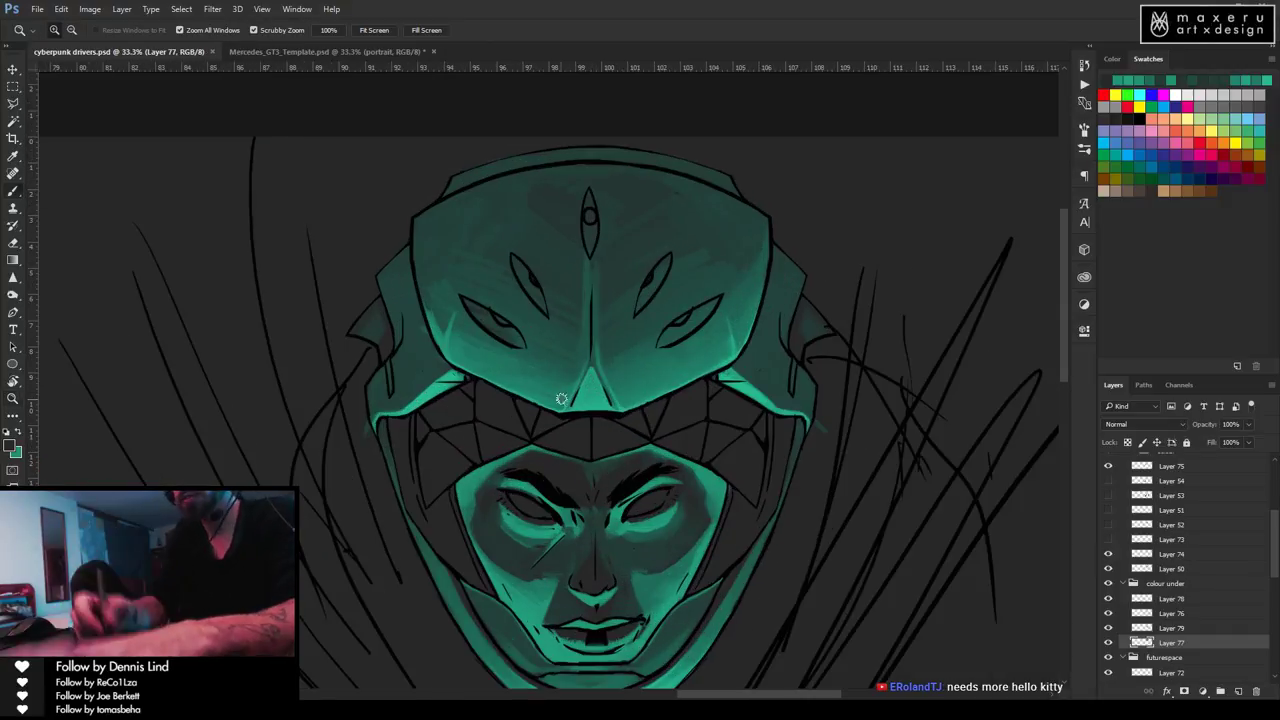
{"action": "key", "text": "b"}
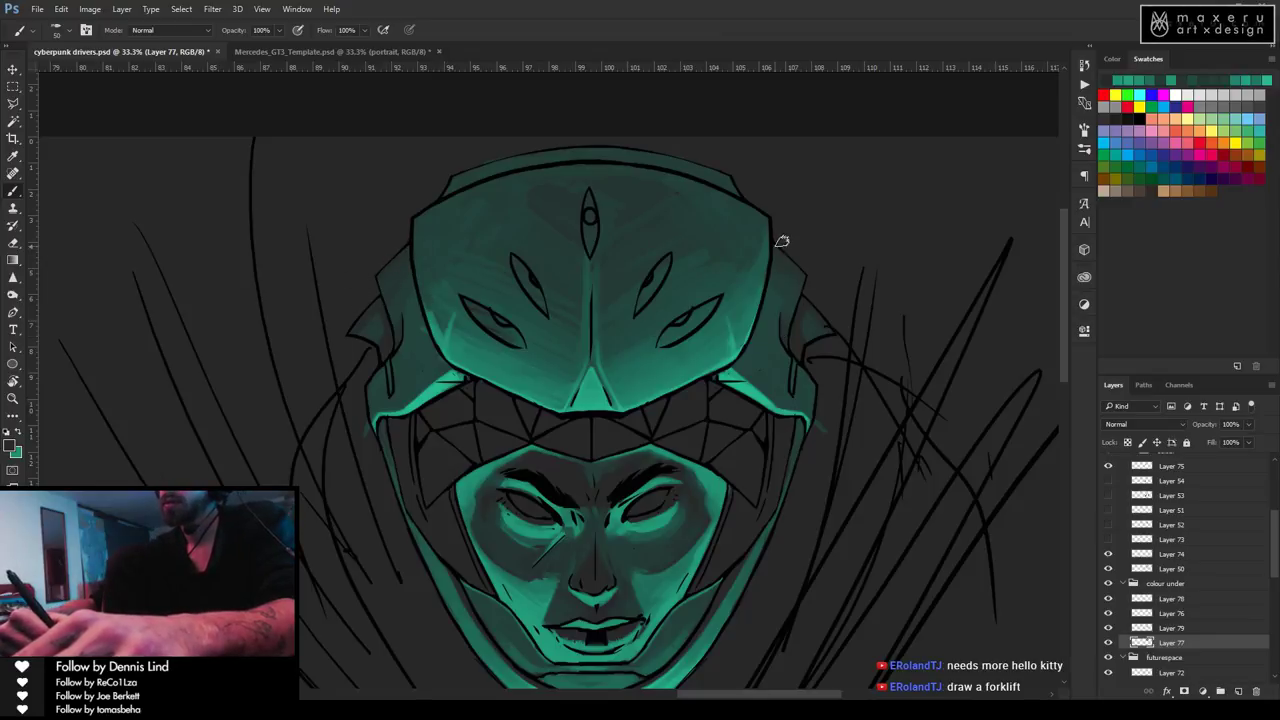
{"action": "key", "text": "ctrl+minus"}
{"action": "key", "text": "ctrl+minus"}
{"action": "key", "text": "ctrl+minus"}
{"action": "key", "text": "ctrl+minus"}
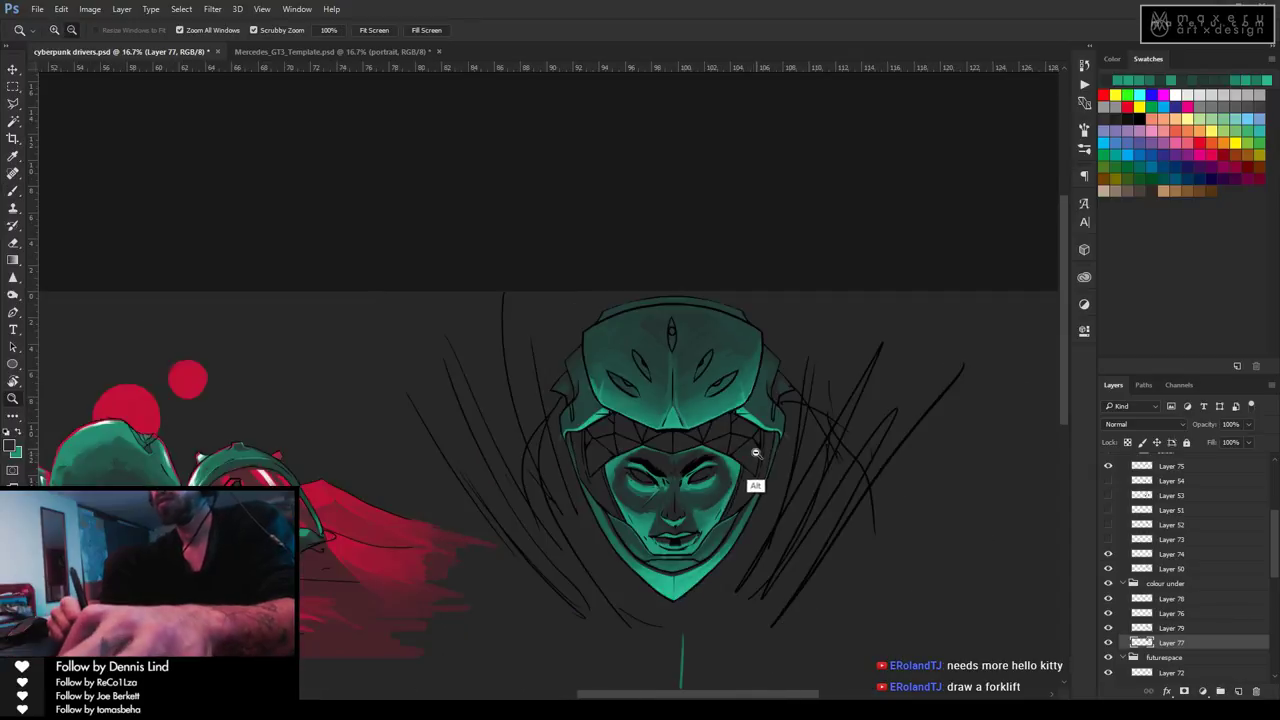
{"action": "key", "text": "ctrl+s"}
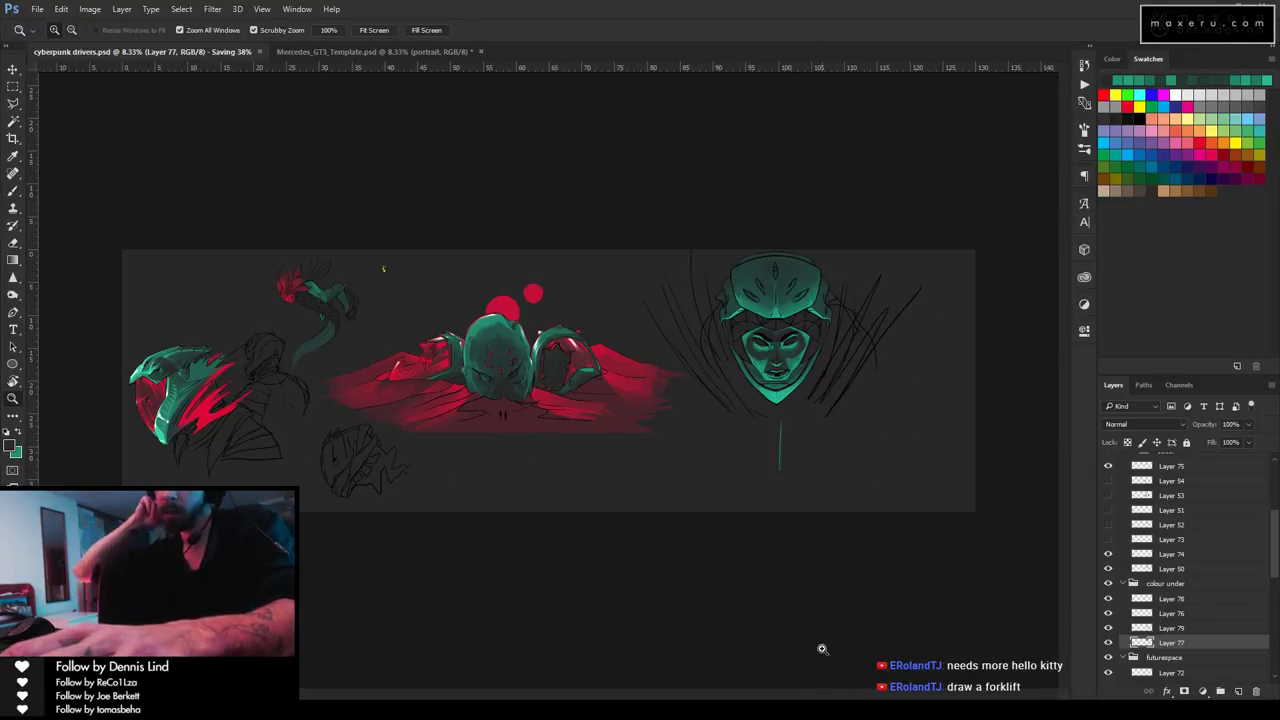
Shade both ends of the helmet's top rim behind the forehead plate with the dark tone on Layer 77.
{"action": "left_click_drag", "start_coordinate": [809, 323], "coordinate": [750, 378]}
{"action": "left_click_drag", "start_coordinate": [559, 384], "coordinate": [866, 366]}
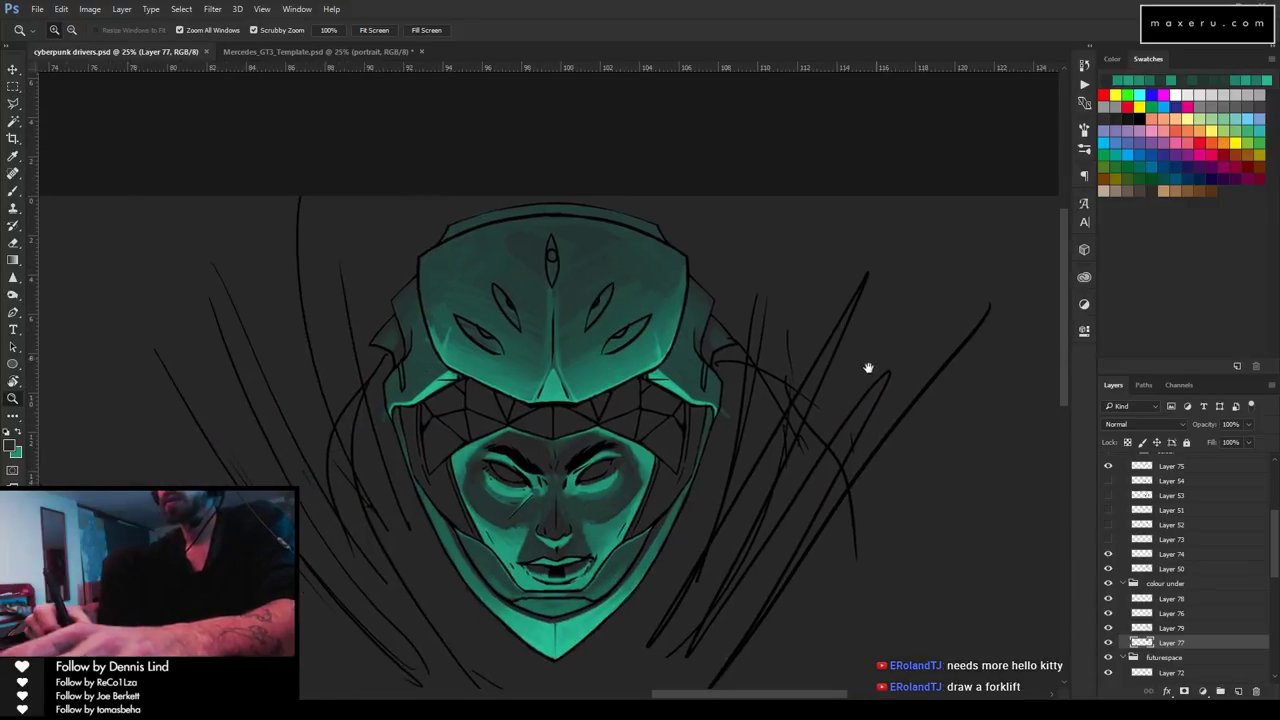
{"action": "key", "text": "b"}
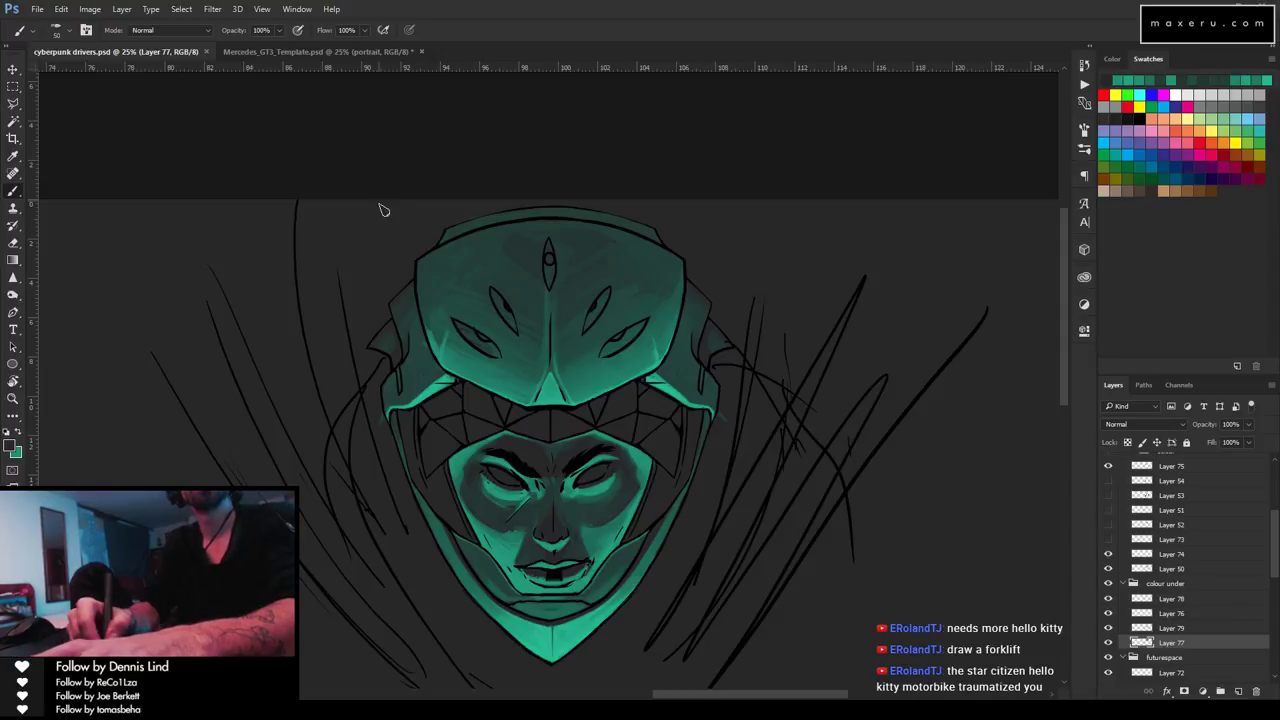
{"action": "left_click", "coordinate": [418, 248]}
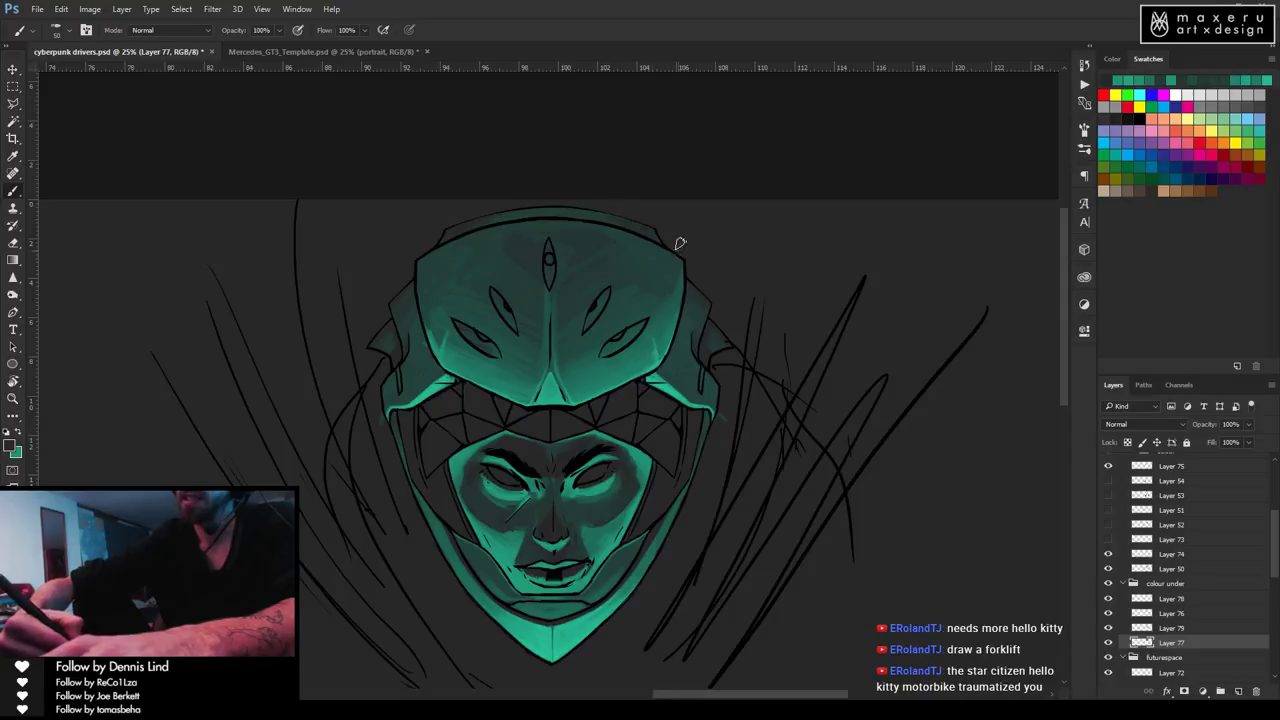
Save the document, sample the dark green of the helmet's side fin, and add a new layer above Layer 77.
{"action": "key", "text": "ctrl+s"}
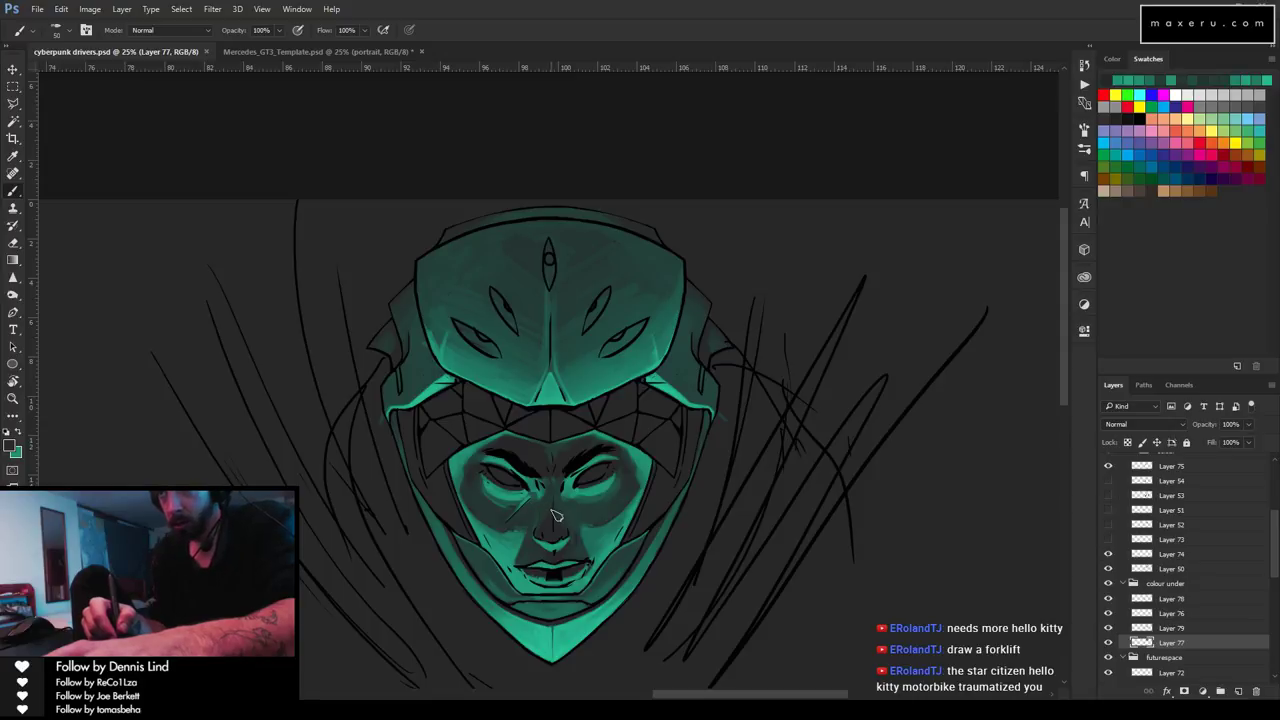
{"action": "key", "text": "i"}
{"action": "left_click", "coordinate": [713, 343]}
{"action": "key", "text": "b"}
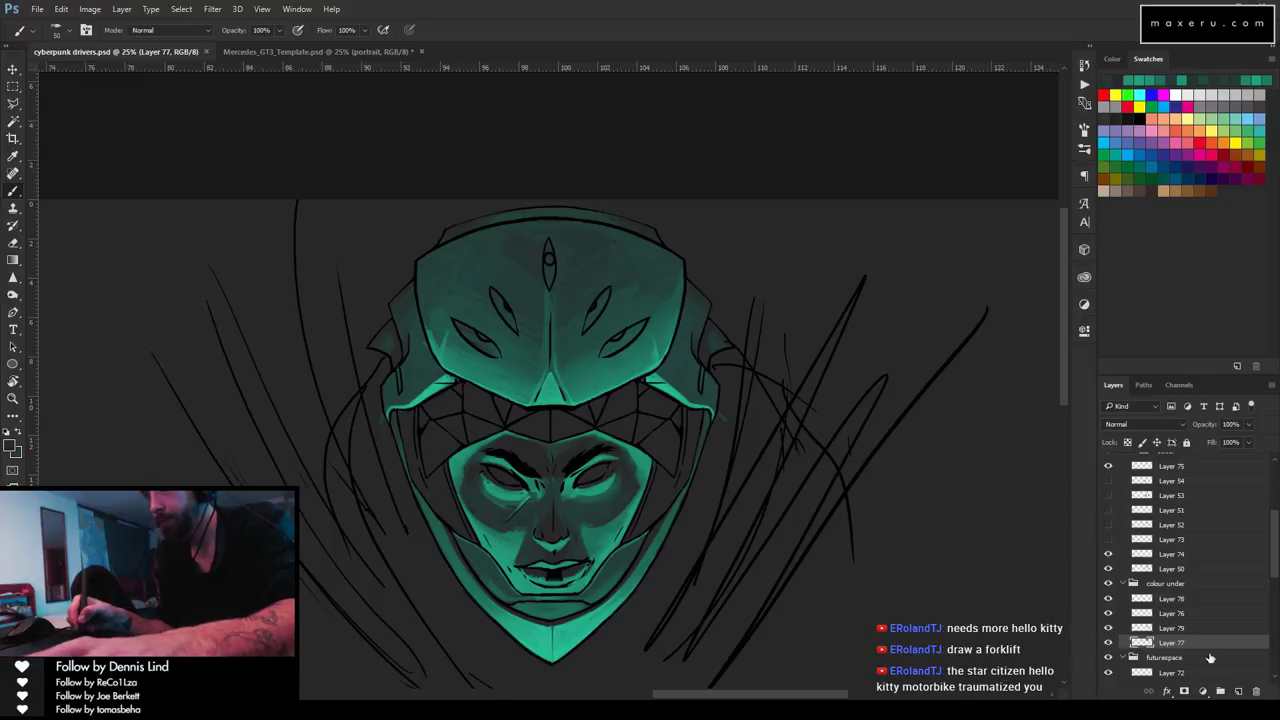
{"action": "left_click", "coordinate": [1238, 691]}
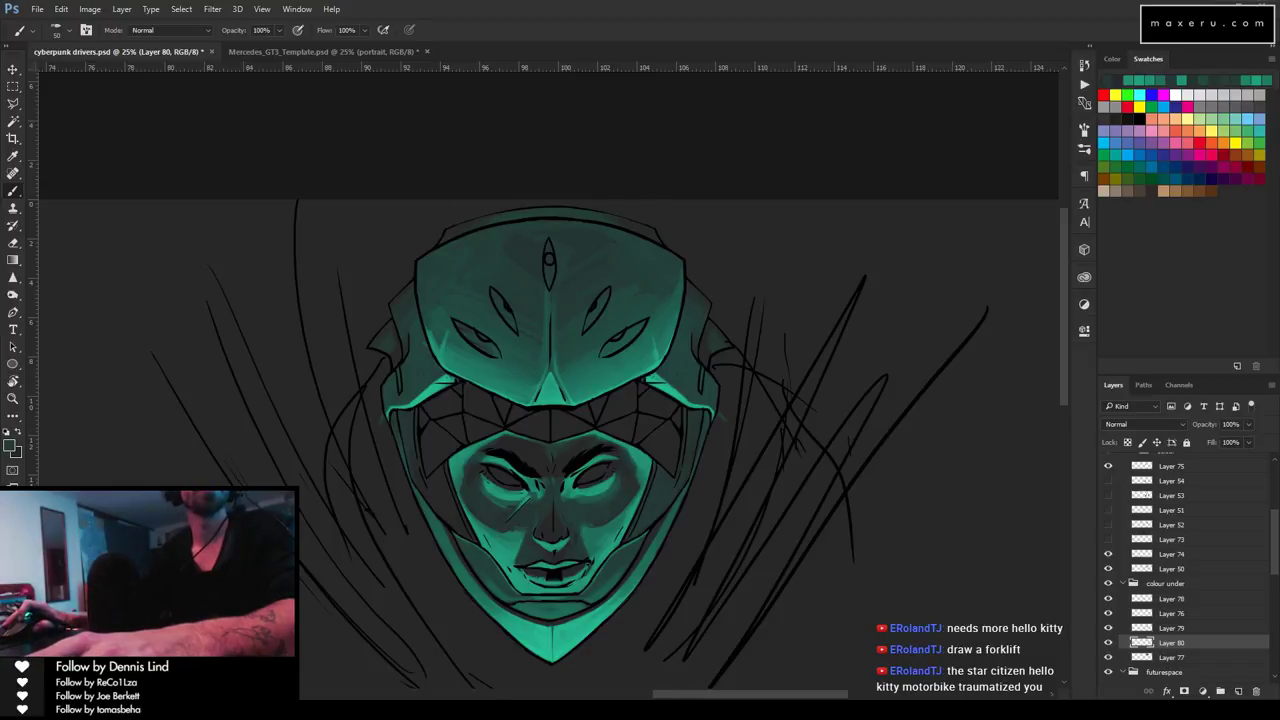
{"action": "key", "text": "alt+Tab"}
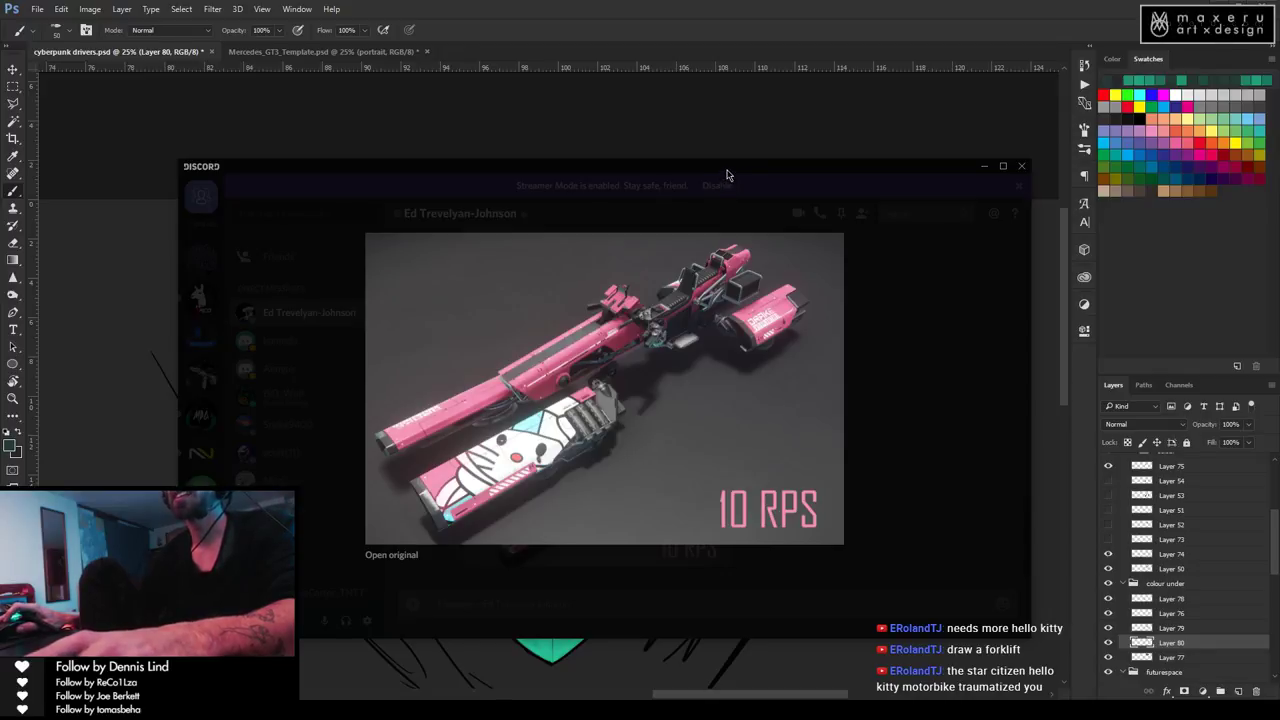
{"action": "key", "text": "alt+Tab"}
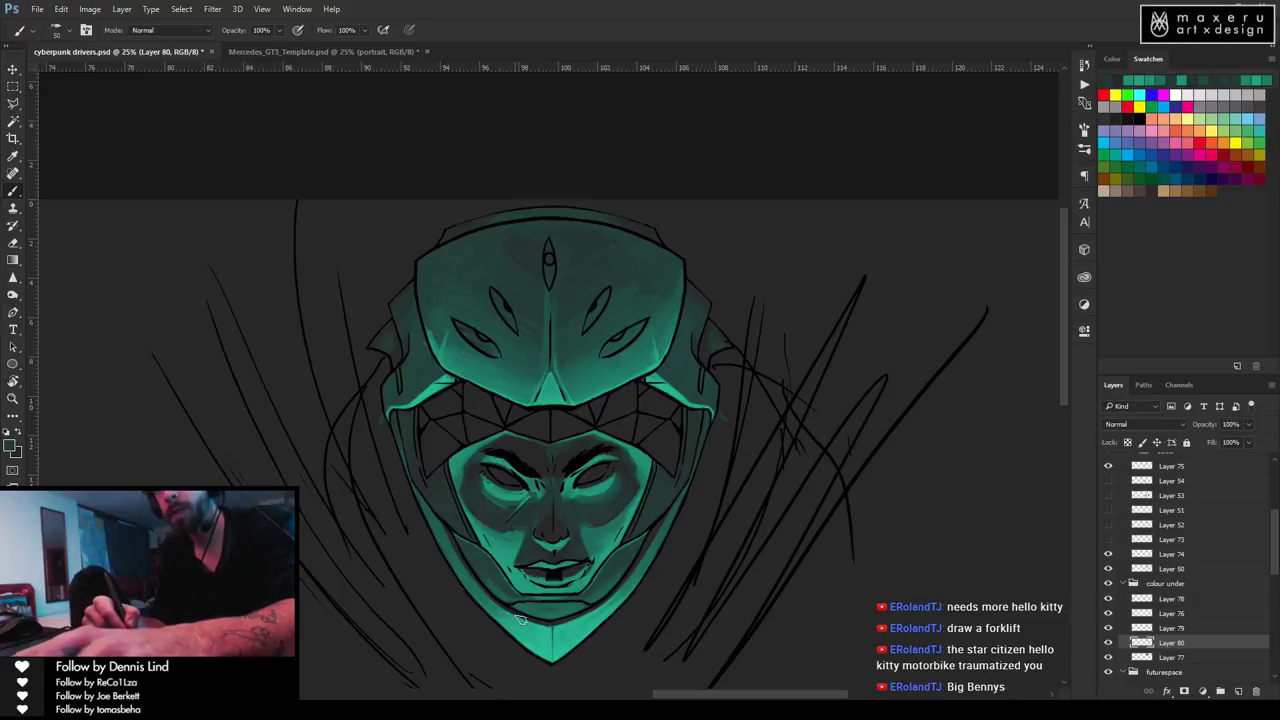
Sample the crimson from the neighbouring artwork and add a new layer above Layer 80.
{"action": "key", "text": "i"}
{"action": "mouse_move", "coordinate": [450, 486]}
{"action": "left_mouse_down"}
{"action": "mouse_move", "coordinate": [778, 430]}
{"action": "mouse_move", "coordinate": [530, 430]}
{"action": "left_mouse_up"}
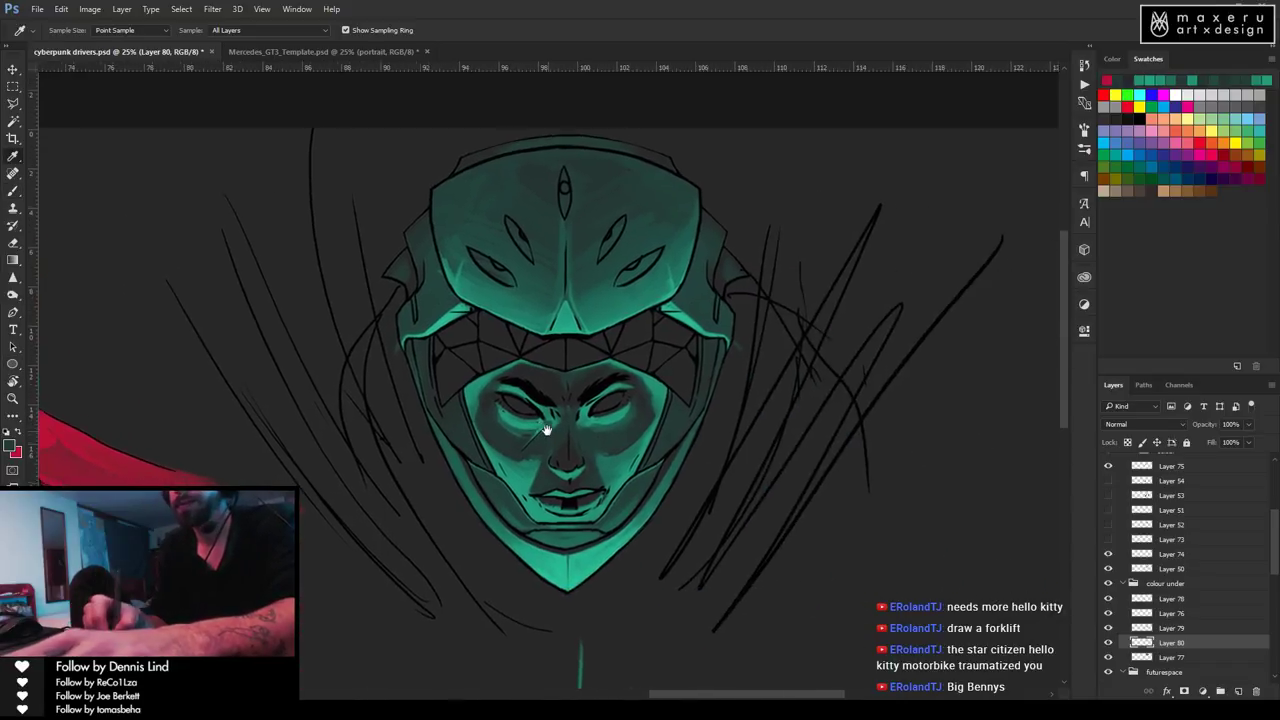
{"action": "key", "text": "b"}
{"action": "left_click", "coordinate": [1238, 691]}
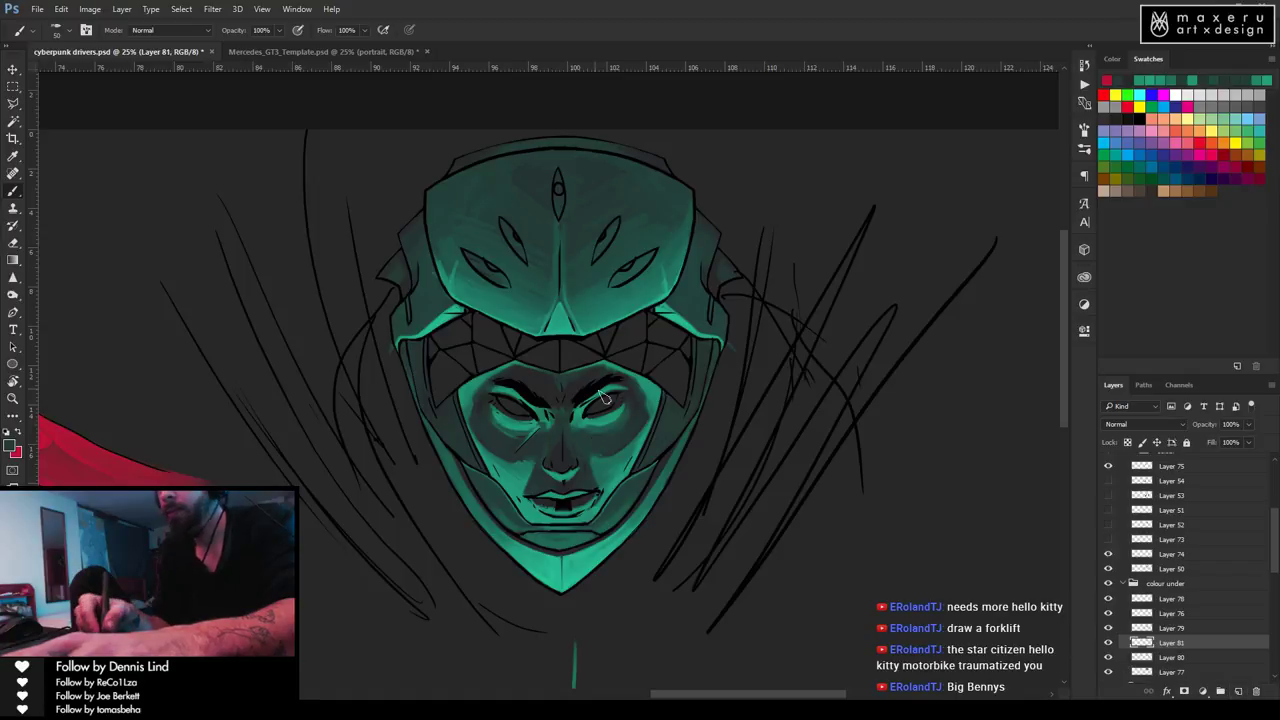
Fill both of the face's eyes with crimson on Layer 81, cleaning the edges with the Eraser.
{"action": "key", "text": "x"}
{"action": "left_click_drag", "start_coordinate": [604, 408], "coordinate": [609, 401]}
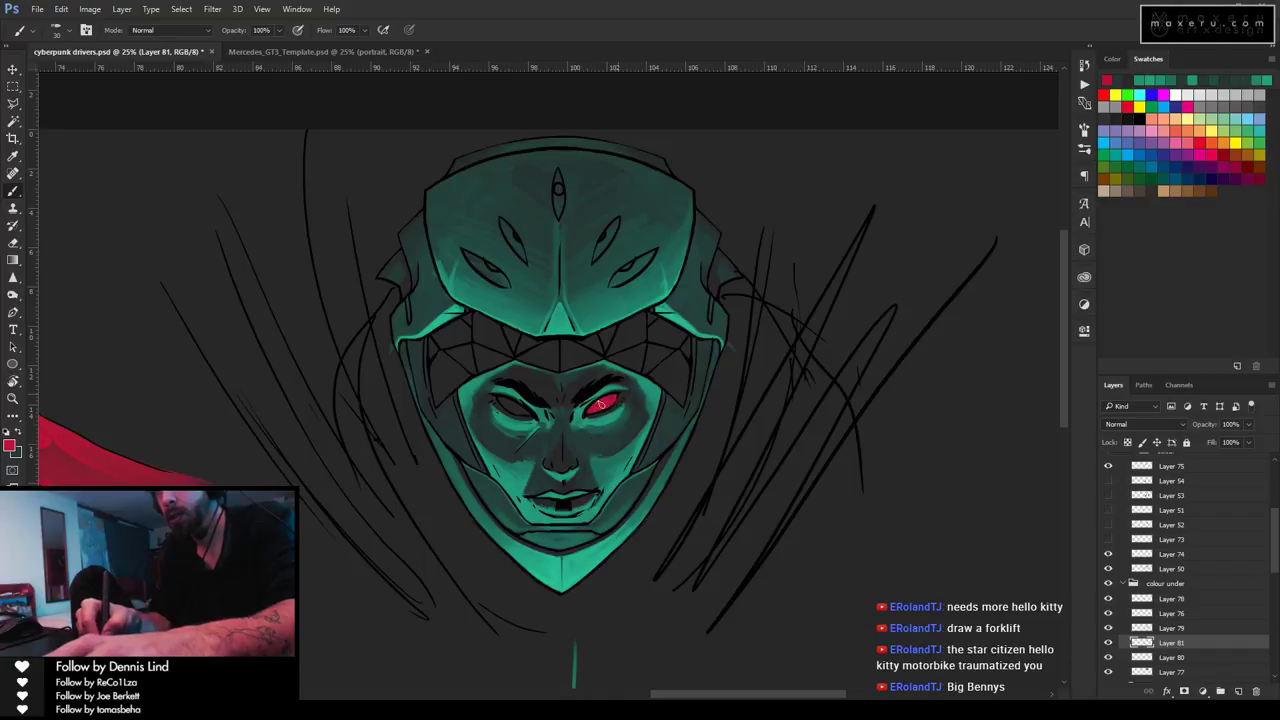
{"action": "key", "text": "e"}
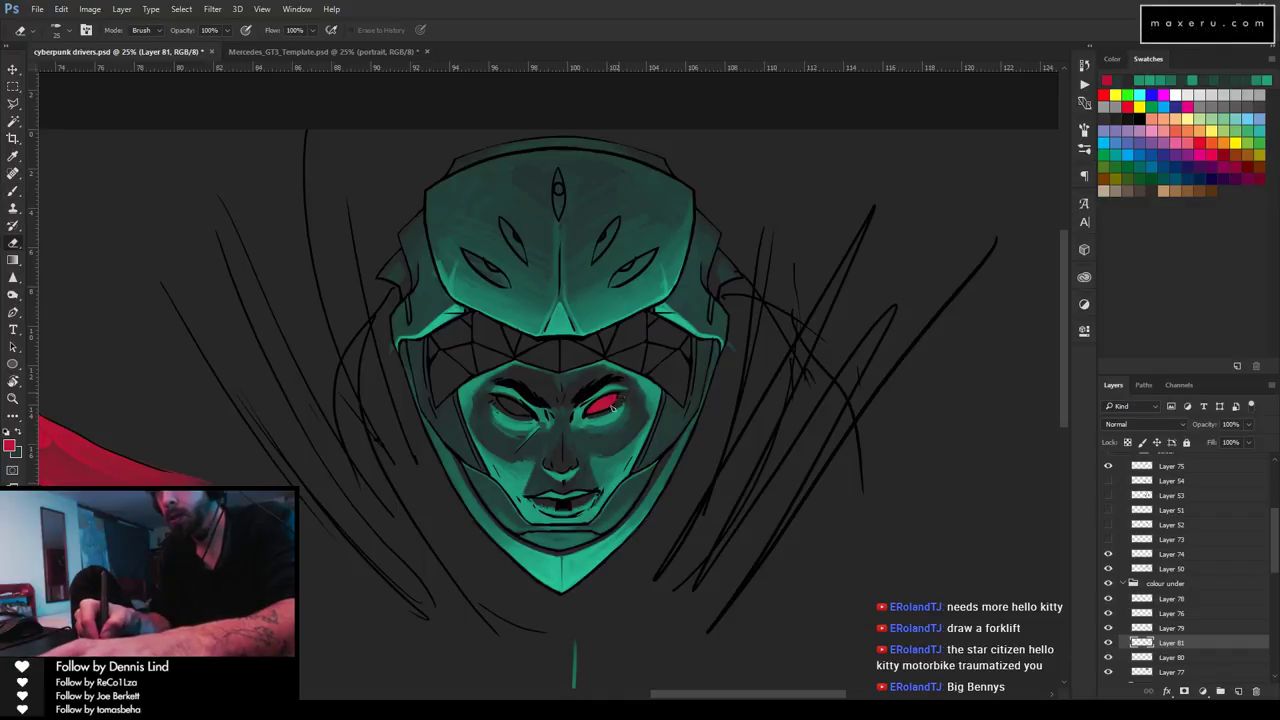
{"action": "key", "text": "b"}
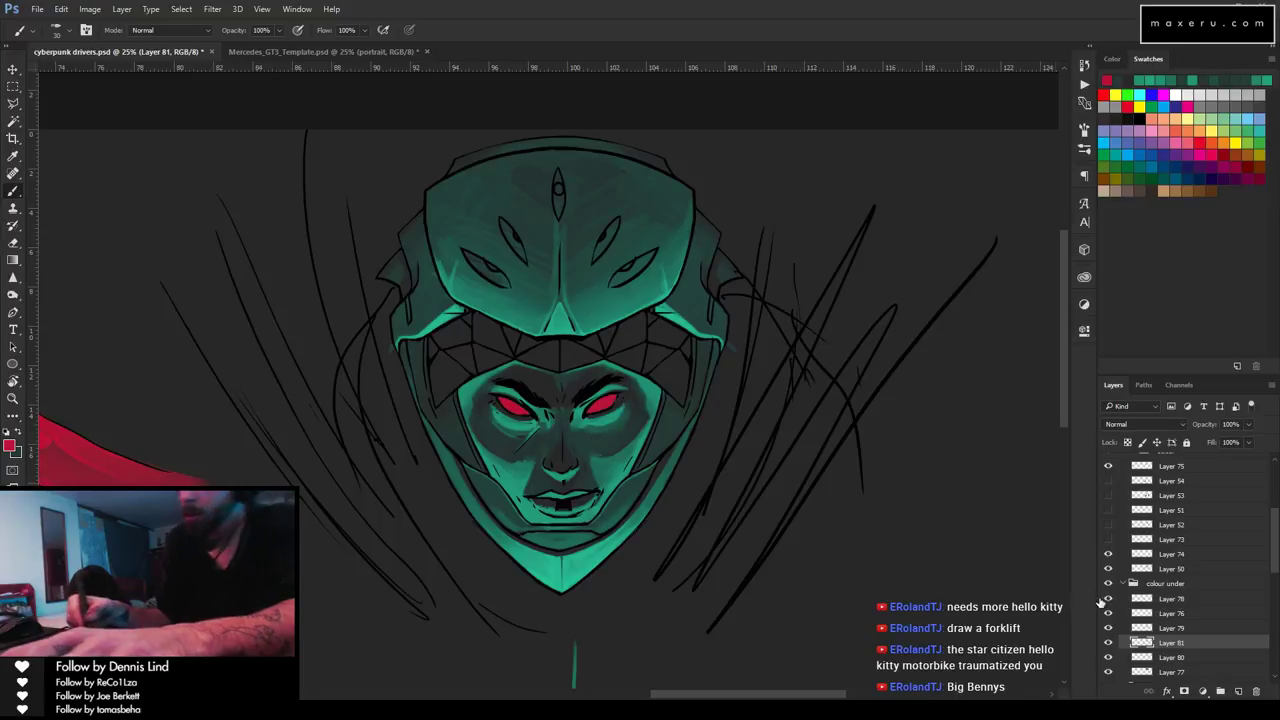
Add a new layer at the top of the colour group and paint the black gap in the mouth crimson.
{"action": "scroll", "coordinate": [1274, 532], "scroll_direction": "up", "scroll_amount": 3}
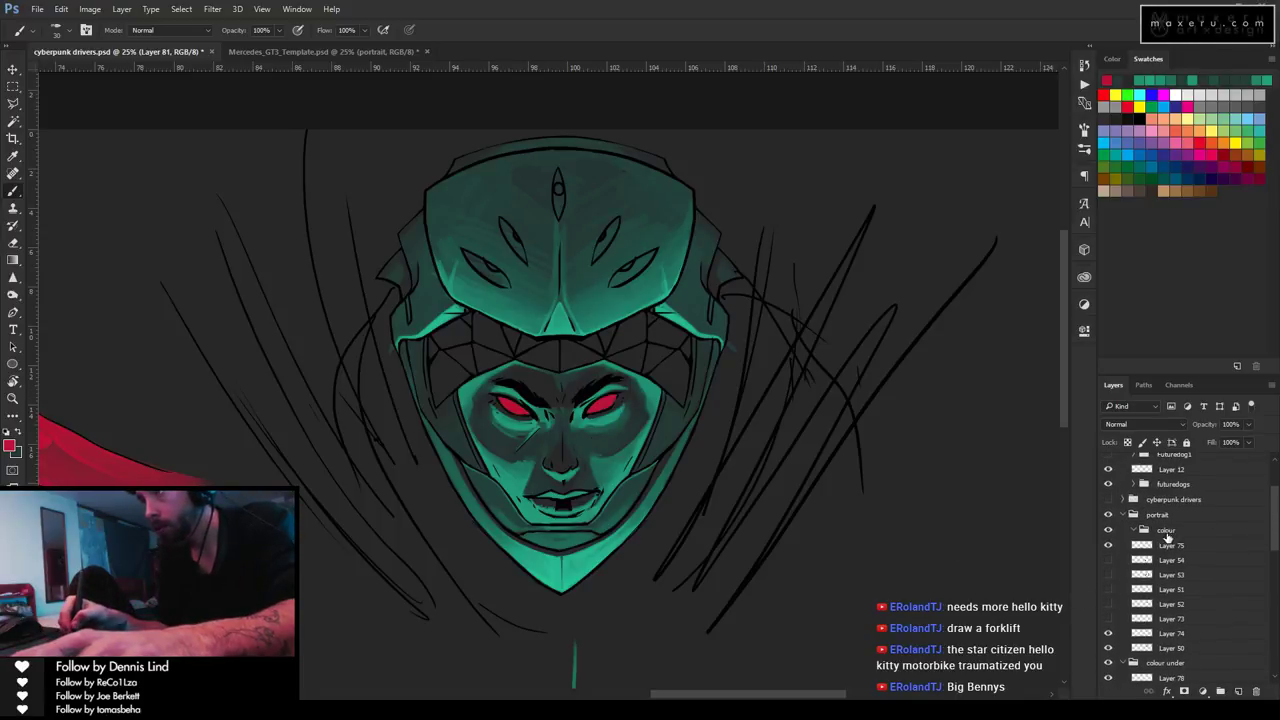
{"action": "left_click", "coordinate": [1166, 530]}
{"action": "left_click", "coordinate": [1239, 691]}
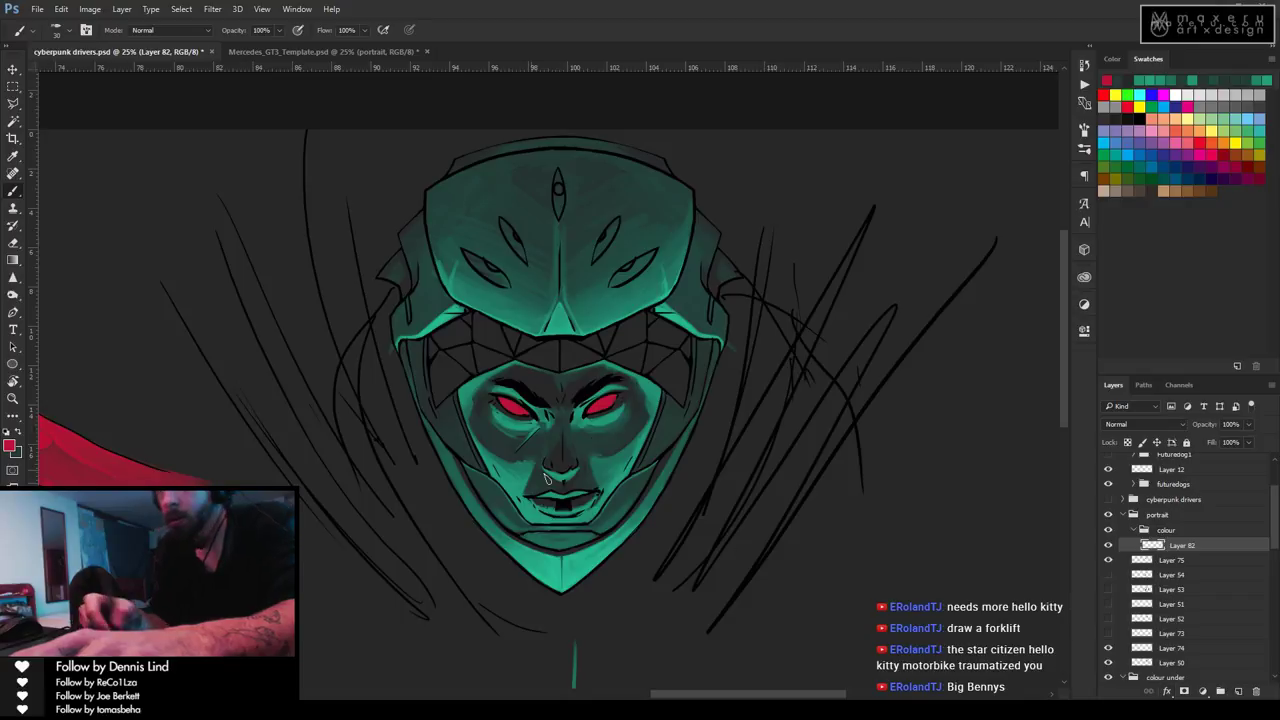
{"action": "key", "text": "z"}
{"action": "left_click_drag", "start_coordinate": [568, 513], "coordinate": [566, 512]}
{"action": "key", "text": "b"}
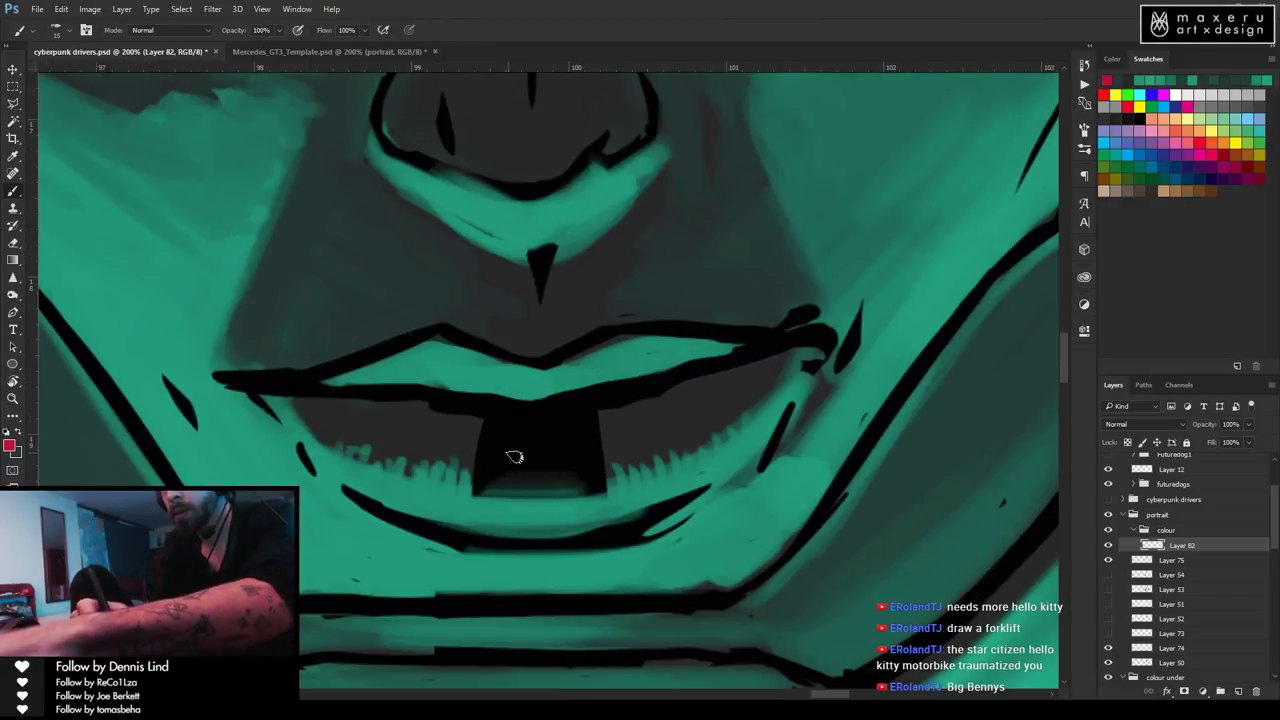
{"action": "mouse_move", "coordinate": [489, 428]}
{"action": "left_mouse_down"}
{"action": "mouse_move", "coordinate": [483, 460]}
{"action": "mouse_move", "coordinate": [509, 431]}
{"action": "mouse_move", "coordinate": [515, 450]}
{"action": "mouse_move", "coordinate": [528, 440]}
{"action": "mouse_move", "coordinate": [541, 452]}
{"action": "mouse_move", "coordinate": [562, 430]}
{"action": "mouse_move", "coordinate": [594, 453]}
{"action": "left_mouse_up"}
Check the crimson eyes and mouth against the whole portrait, and save the document.
{"action": "key", "text": "z"}
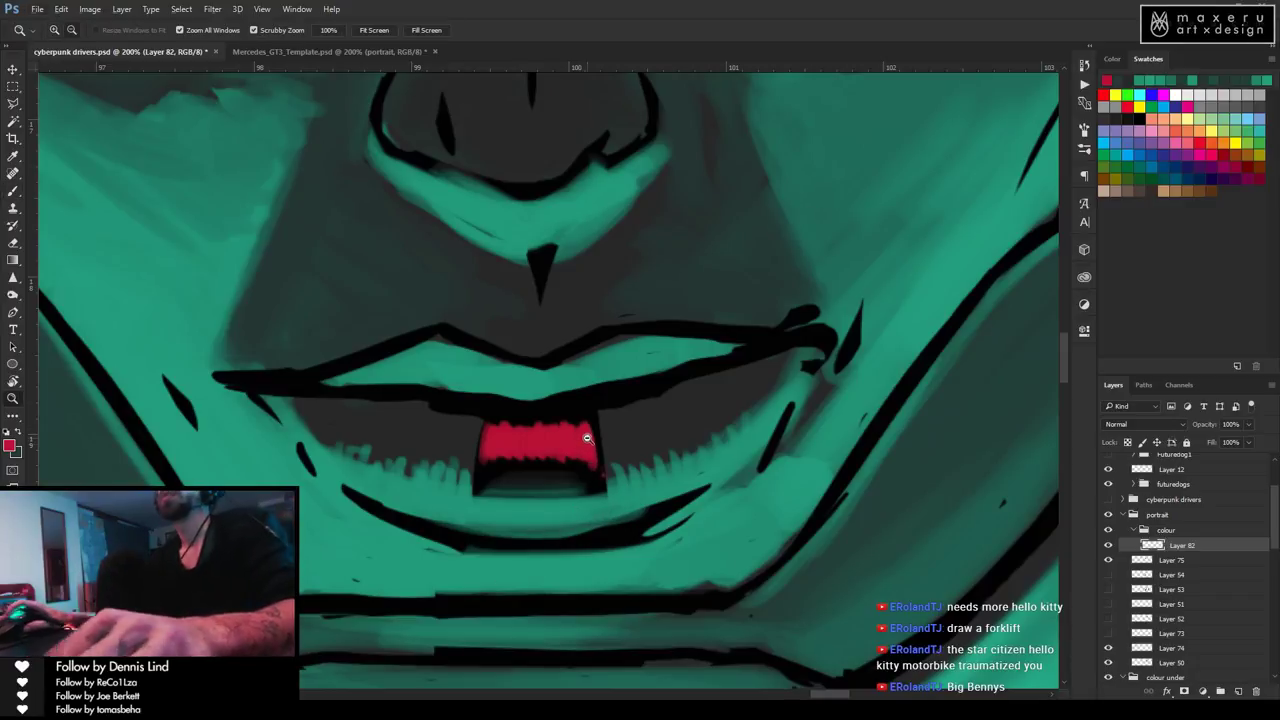
{"action": "left_click", "coordinate": [617, 484], "text": "alt"}
{"action": "left_click", "coordinate": [617, 484], "text": "alt"}
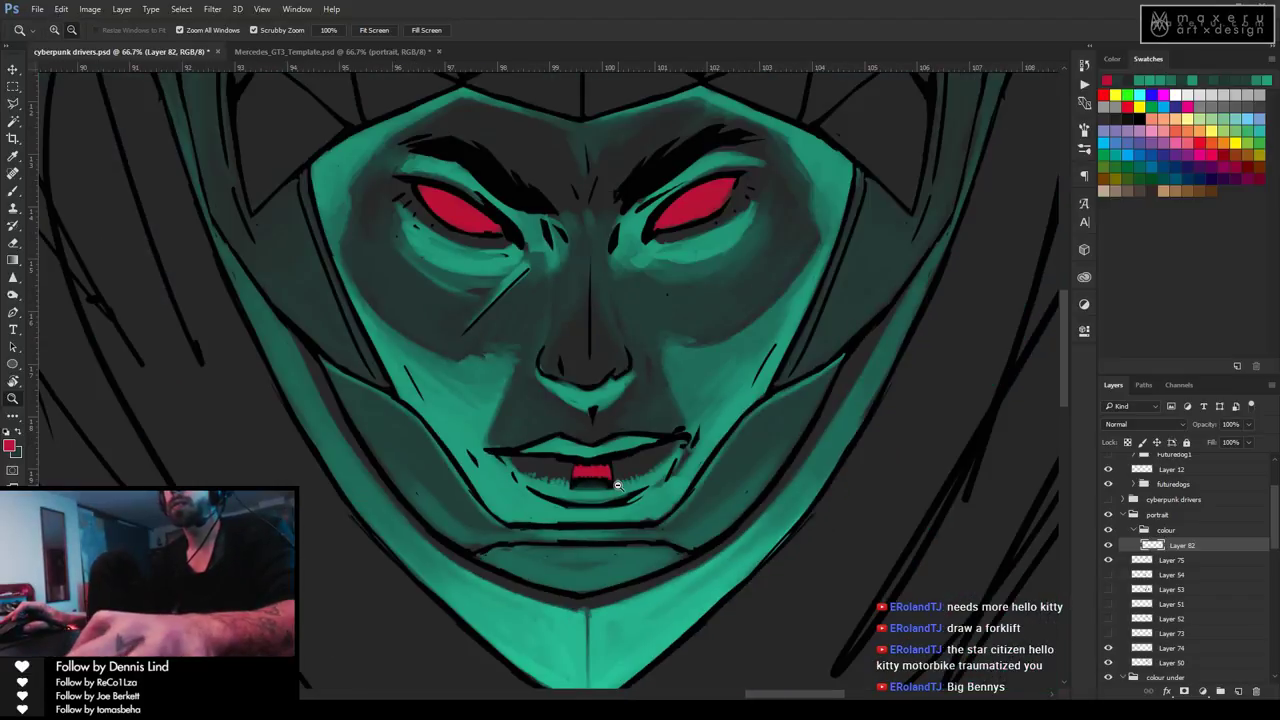
{"action": "left_click", "coordinate": [650, 488], "text": "alt"}
{"action": "left_click", "coordinate": [649, 480], "text": "alt"}
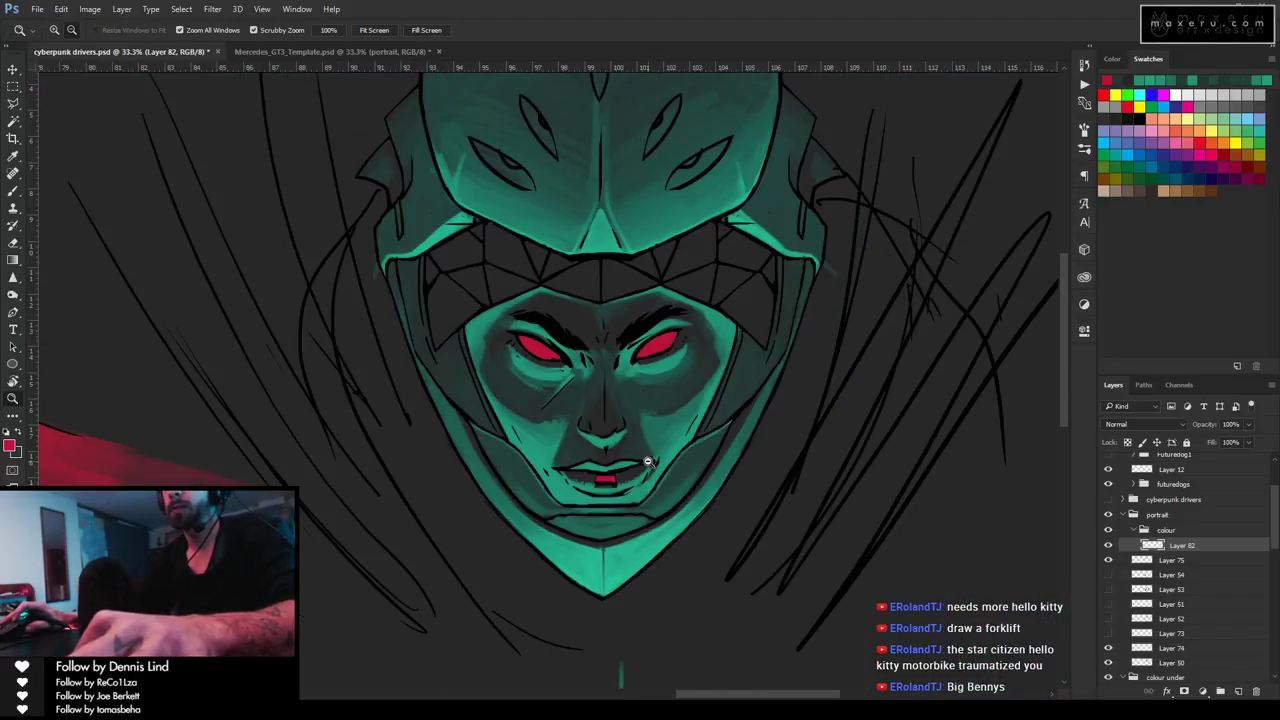
{"action": "left_click", "coordinate": [648, 470], "text": "alt"}
{"action": "left_click", "coordinate": [647, 461], "text": "alt"}
{"action": "key", "text": "ctrl+s"}
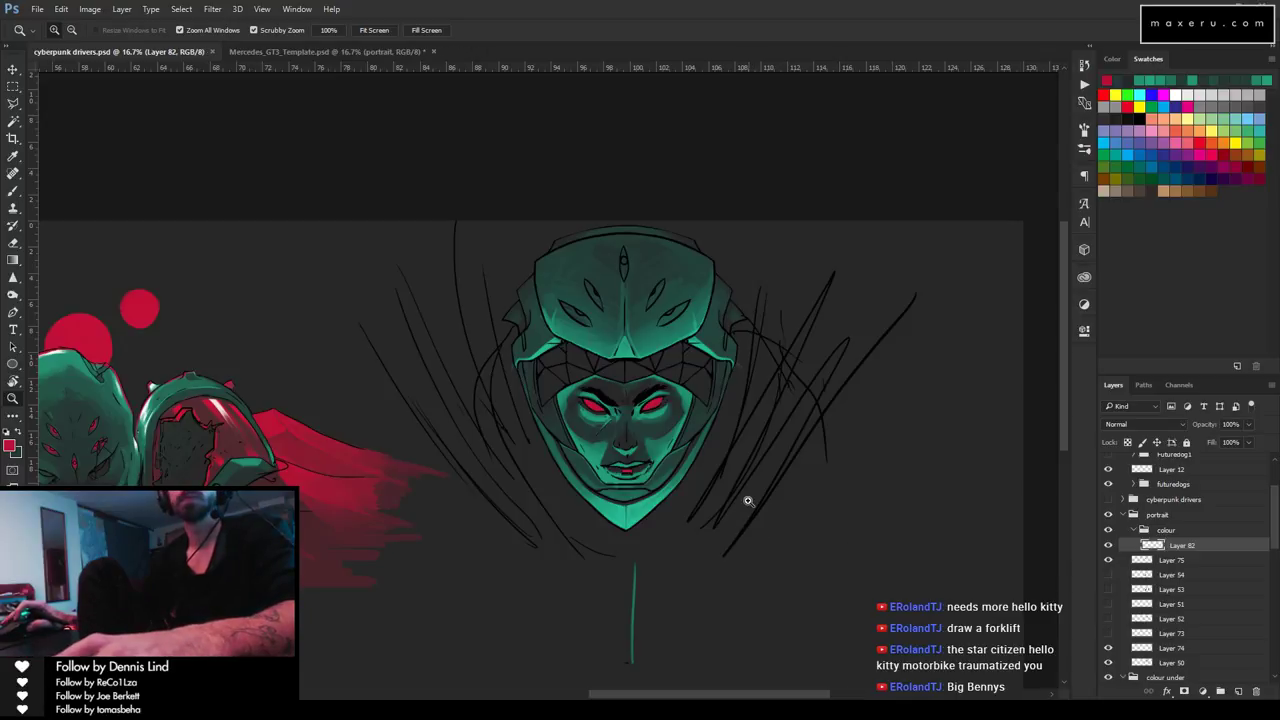
Add a new layer above Layer 78 in the colour under group for the faceted band above the face.
{"action": "left_click", "coordinate": [654, 388]}
{"action": "left_click", "coordinate": [654, 388]}
{"action": "left_click", "coordinate": [654, 389]}
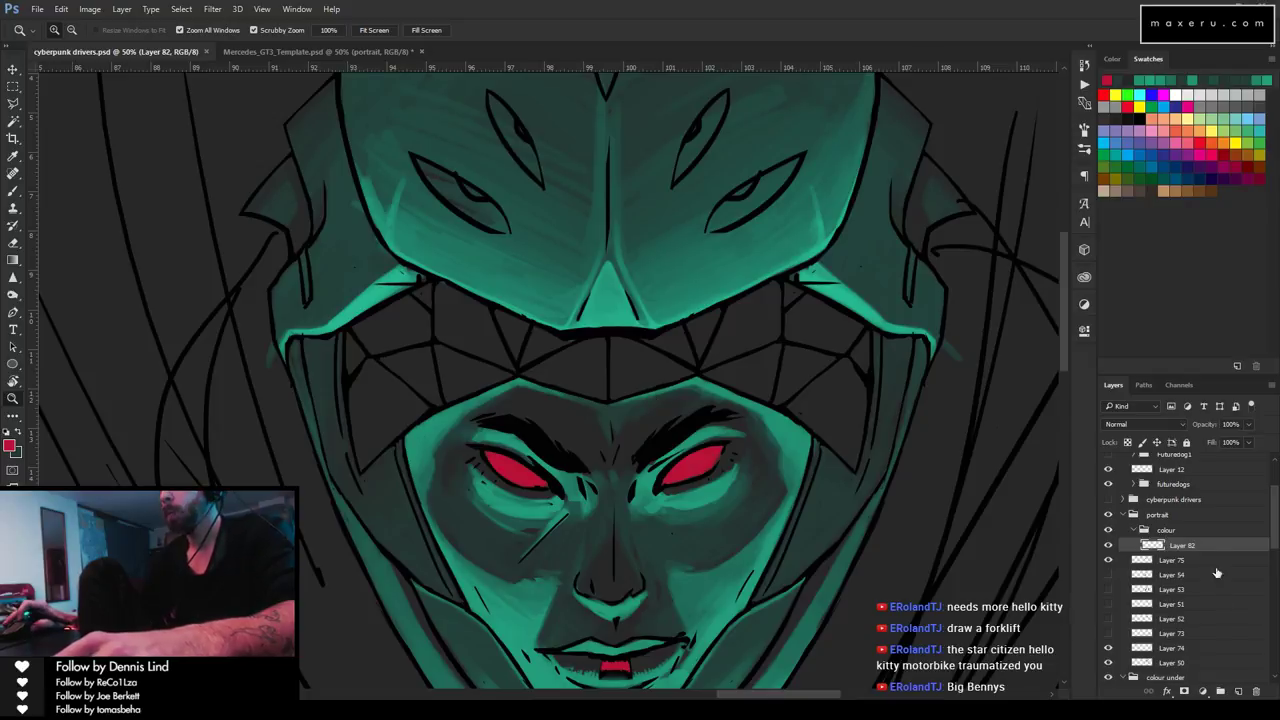
{"action": "scroll", "coordinate": [1212, 626], "scroll_direction": "down", "scroll_amount": 5}
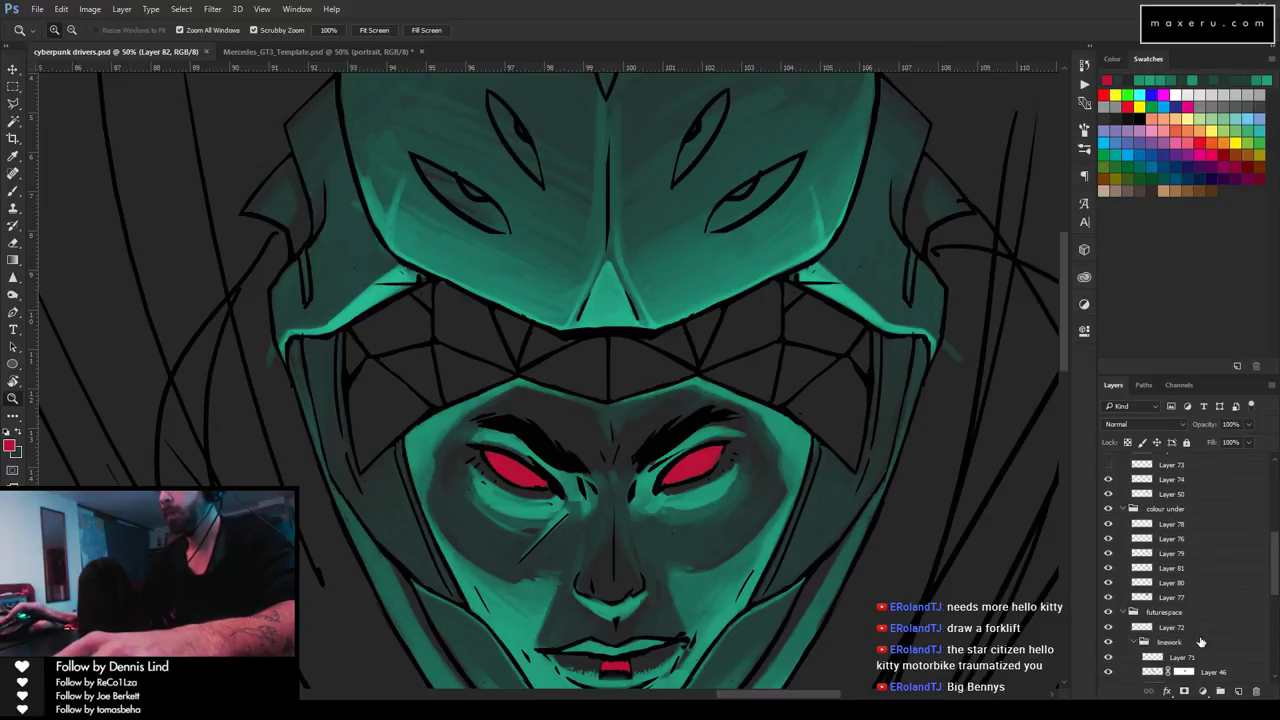
{"action": "left_click", "coordinate": [1176, 527]}
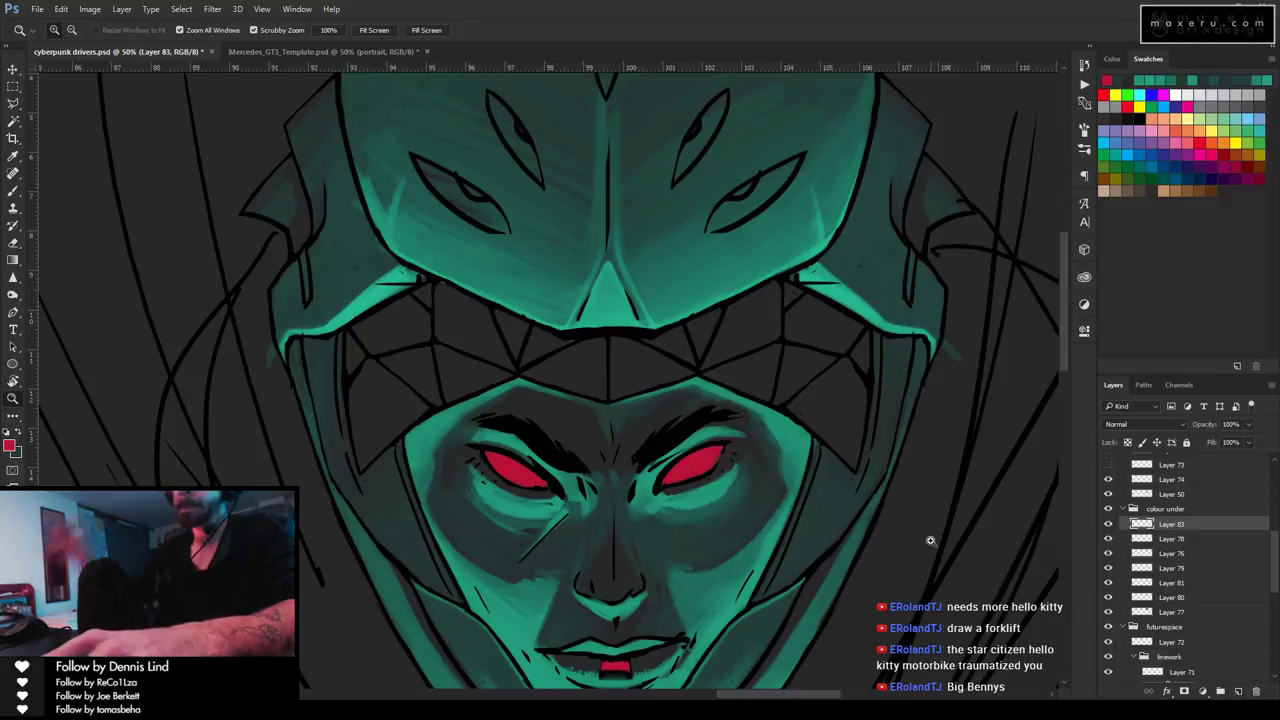
Set the foreground colour to the golden yellow e6a802 and return to the Brush tool.
{"action": "key", "text": "i"}
{"action": "left_click", "coordinate": [9, 446]}
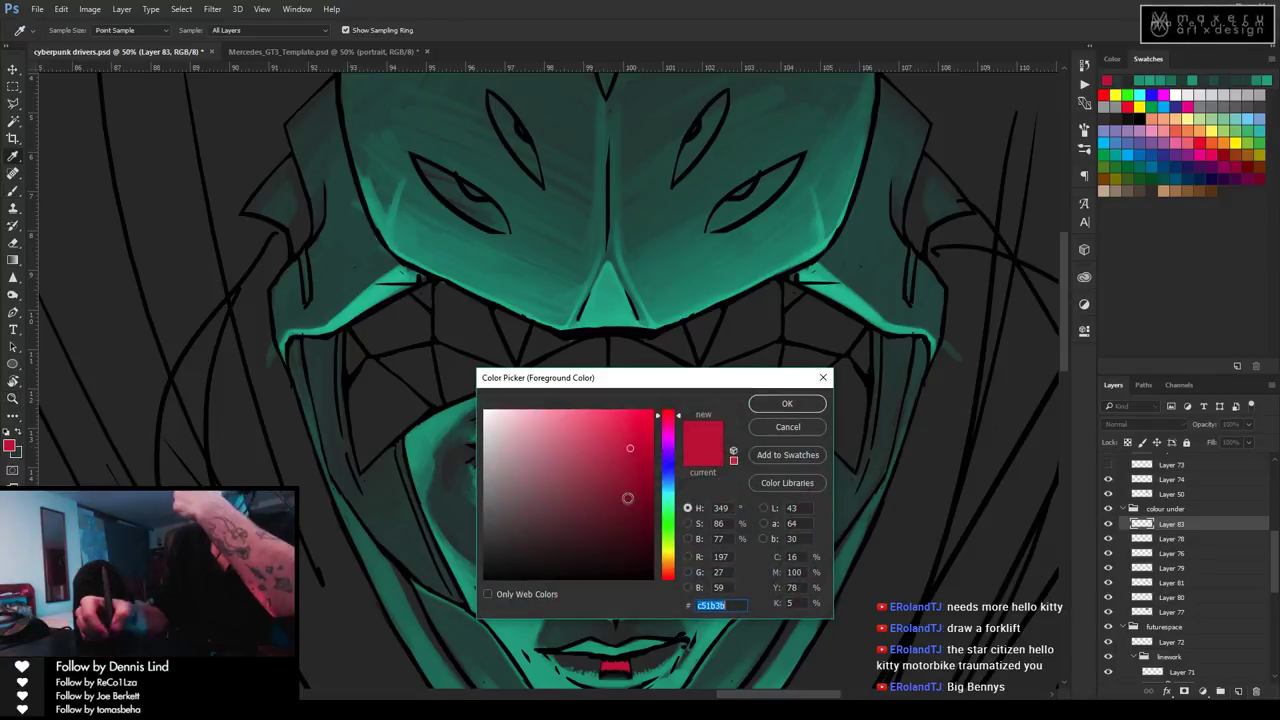
{"action": "left_click", "coordinate": [667, 556]}
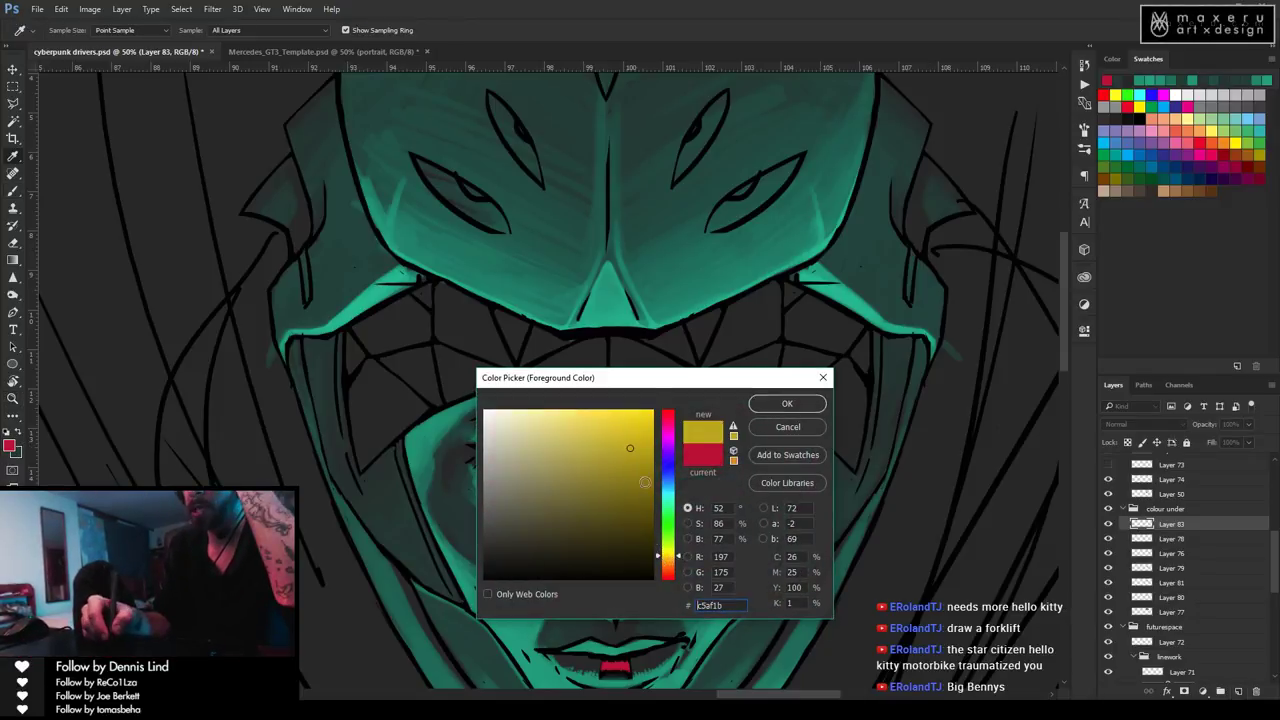
{"action": "left_click_drag", "start_coordinate": [667, 558], "coordinate": [641, 557]}
{"action": "left_click_drag", "start_coordinate": [641, 433], "coordinate": [652, 427]}
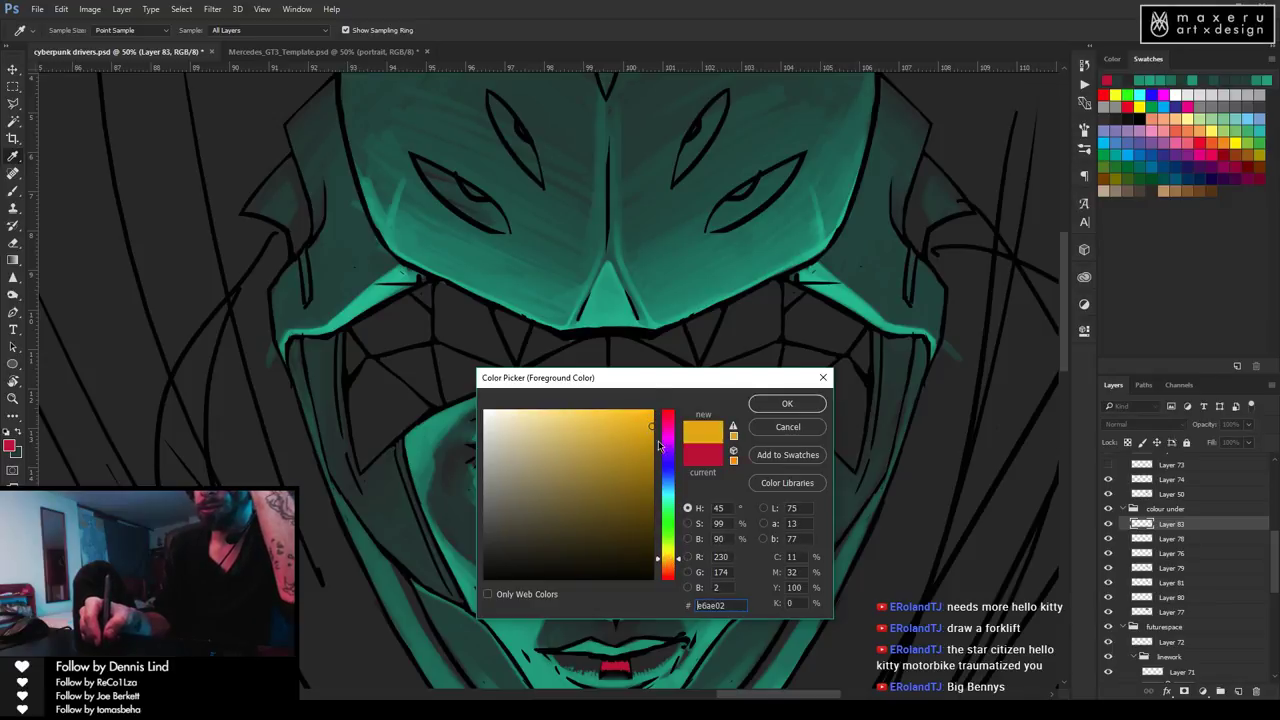
{"action": "left_click_drag", "start_coordinate": [668, 568], "coordinate": [660, 577]}
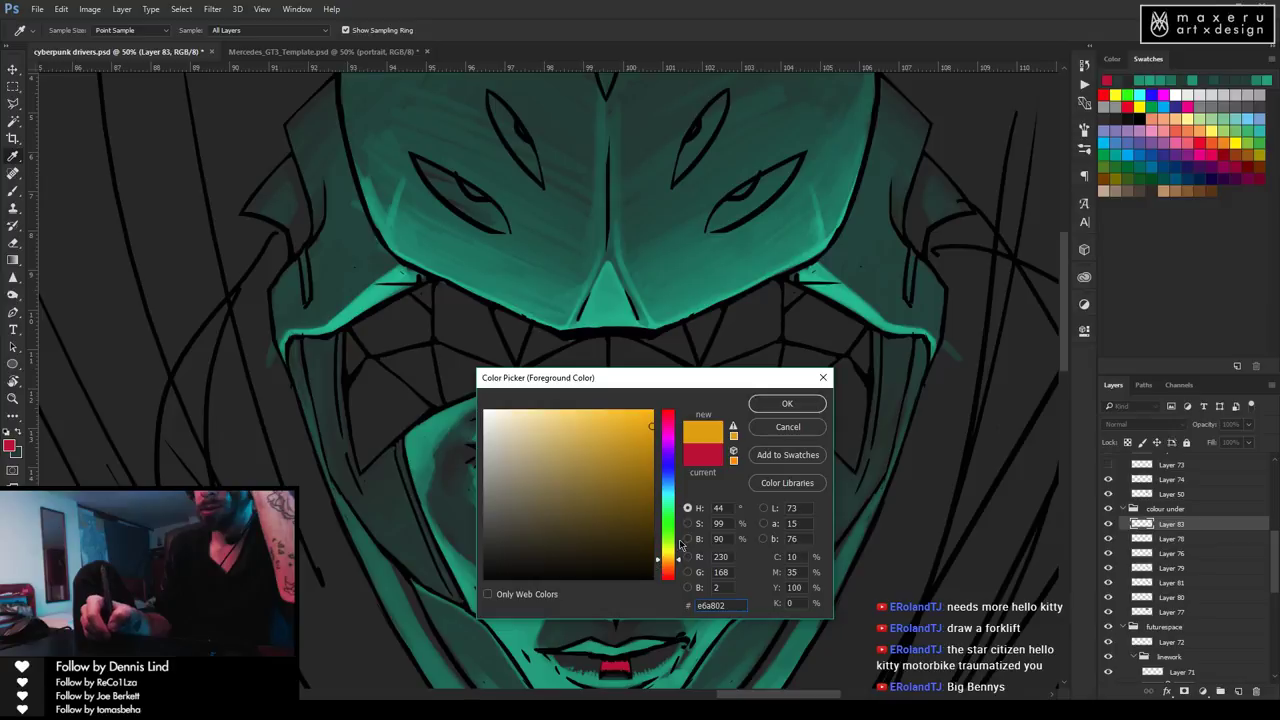
{"action": "left_click", "coordinate": [786, 404]}
{"action": "key", "text": "b"}
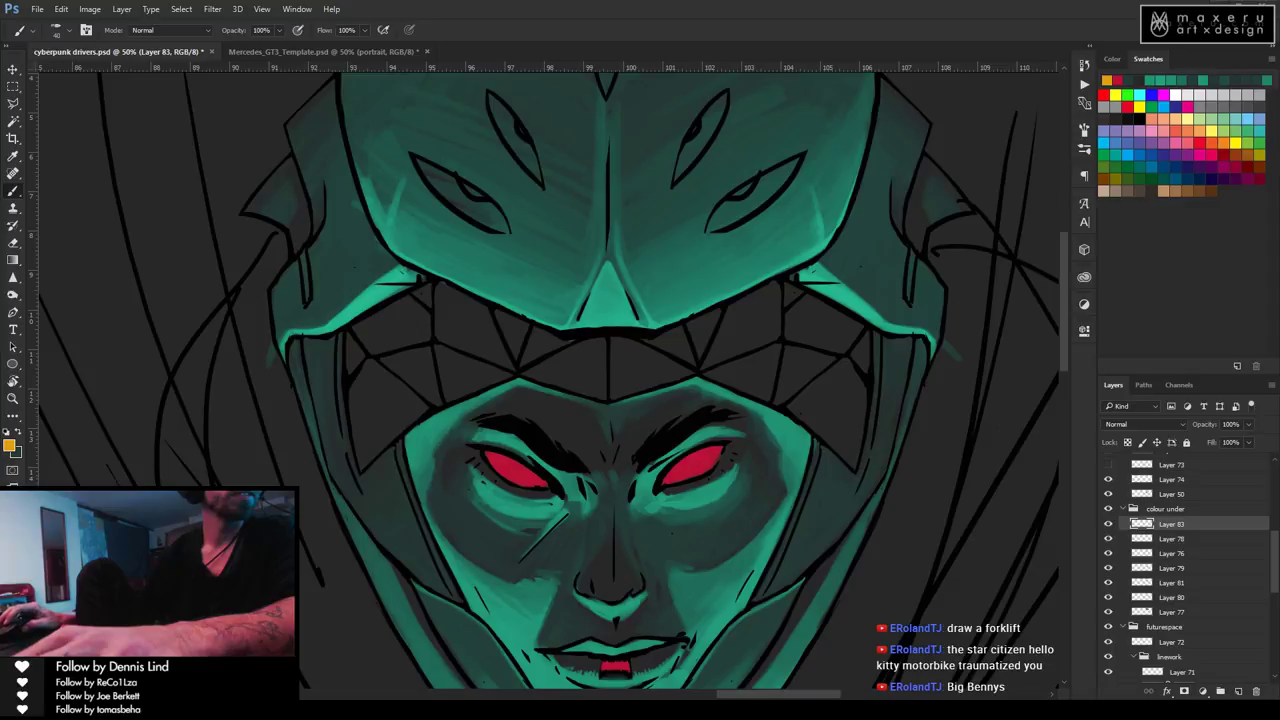
Switch to the browser, examine the Panoz LMP-1 Cup Noodle livery photo up close, and return to Photoshop.
{"action": "key", "text": "alt+Tab"}
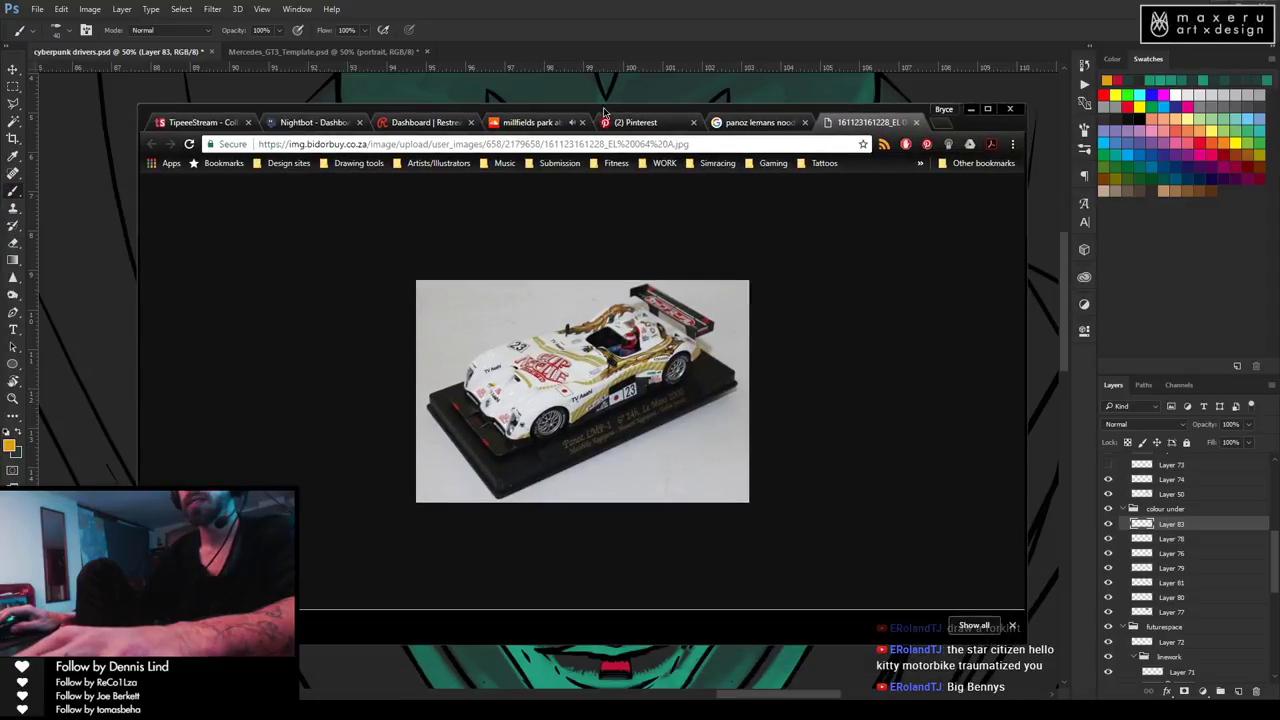
{"action": "scroll", "coordinate": [619, 374], "scroll_direction": "up", "scroll_amount": 6}
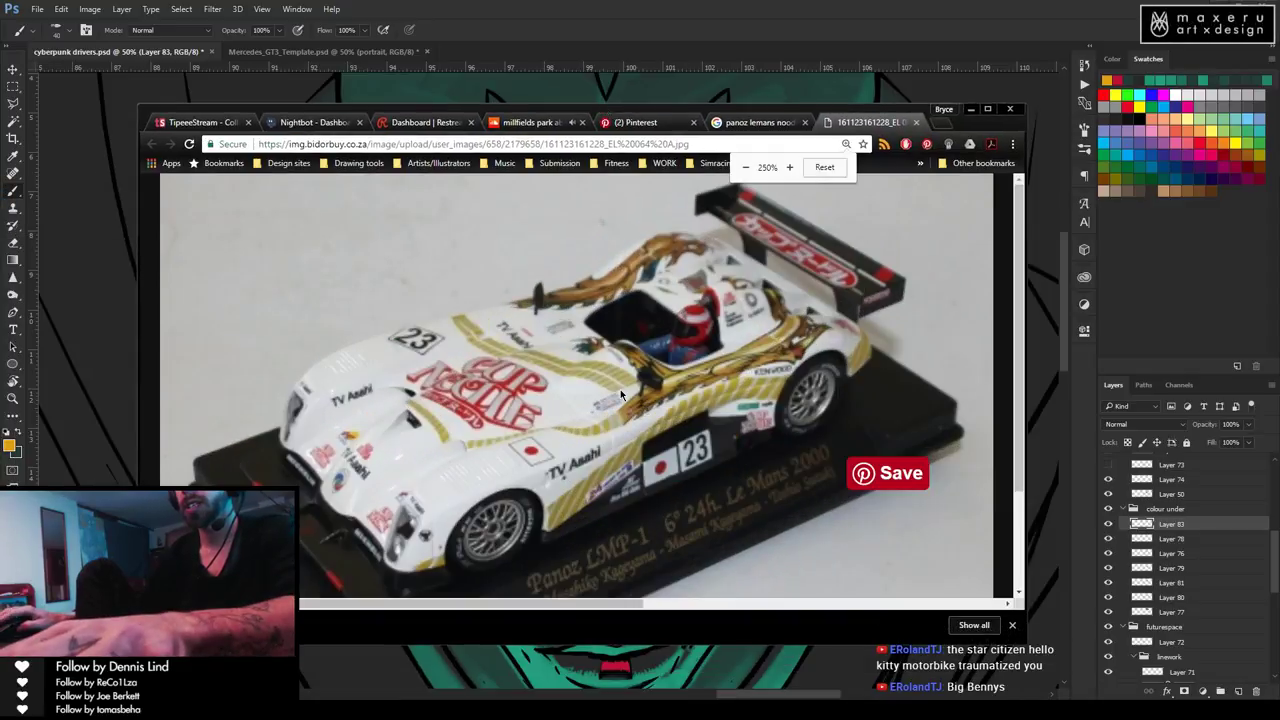
{"action": "scroll", "coordinate": [710, 488], "scroll_direction": "down", "scroll_amount": 4}
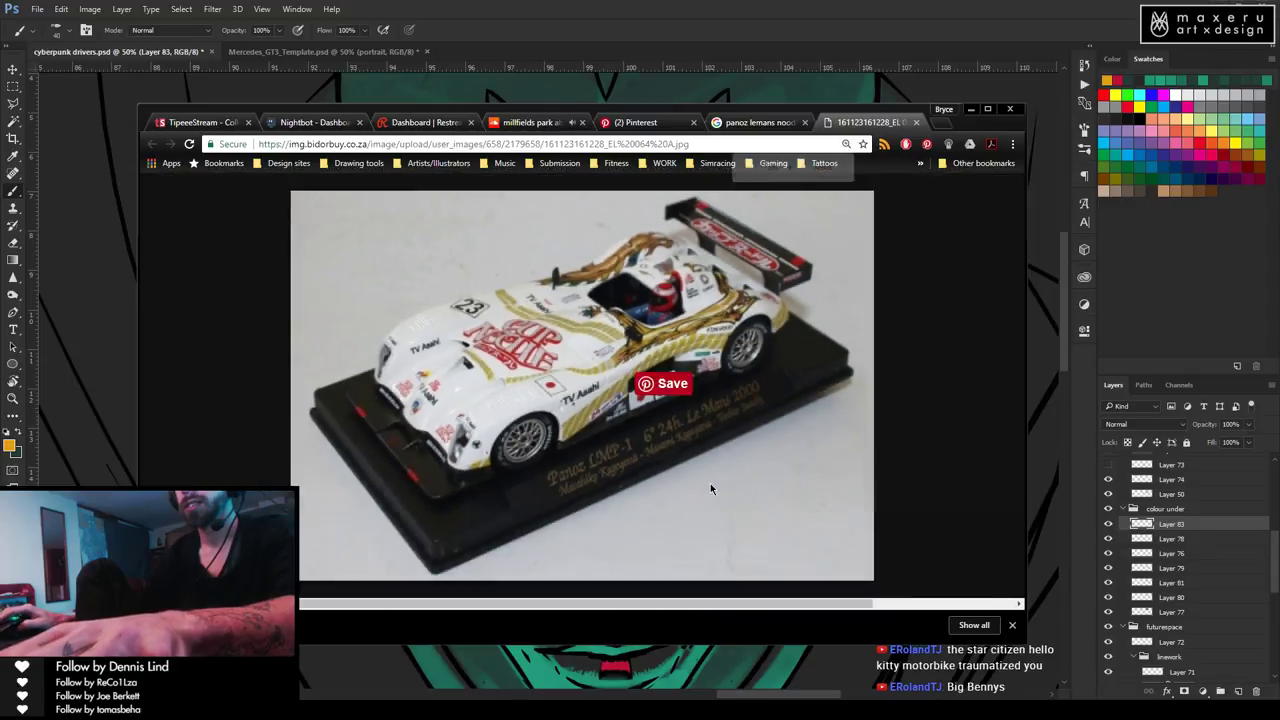
{"action": "scroll", "coordinate": [710, 488], "scroll_direction": "down", "scroll_amount": 1}
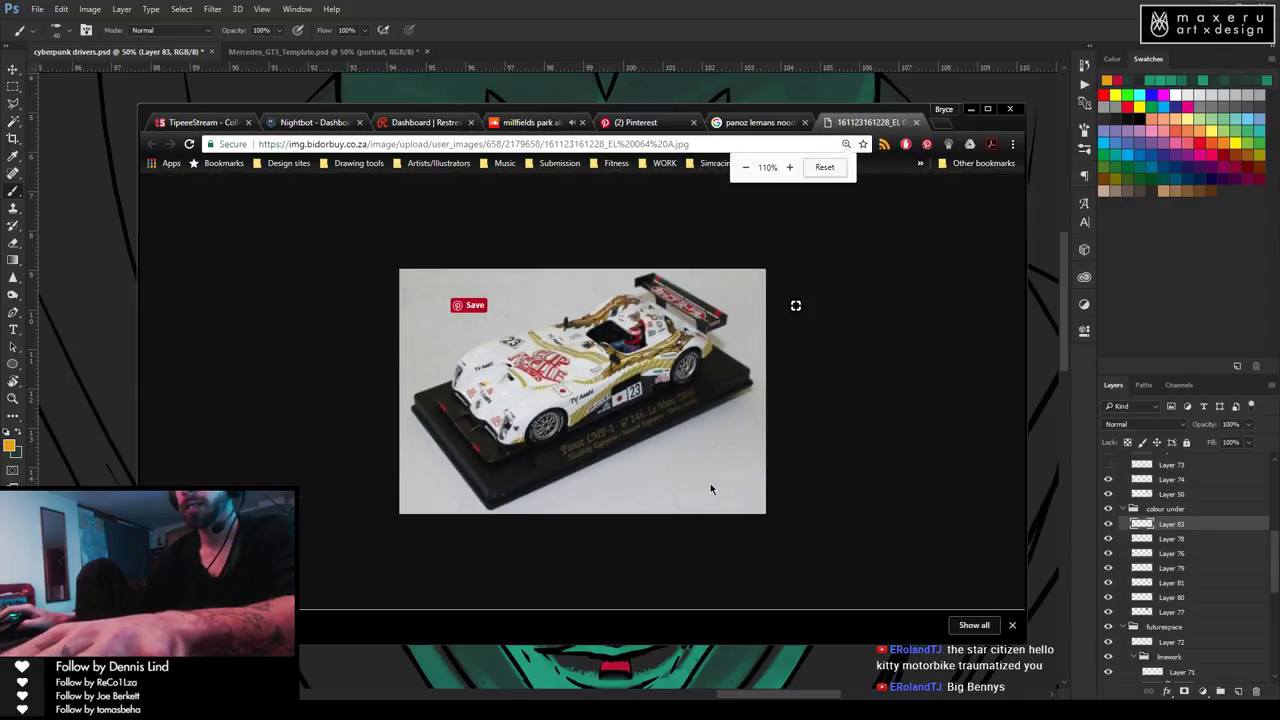
{"action": "scroll", "coordinate": [710, 483], "scroll_direction": "down", "scroll_amount": 1}
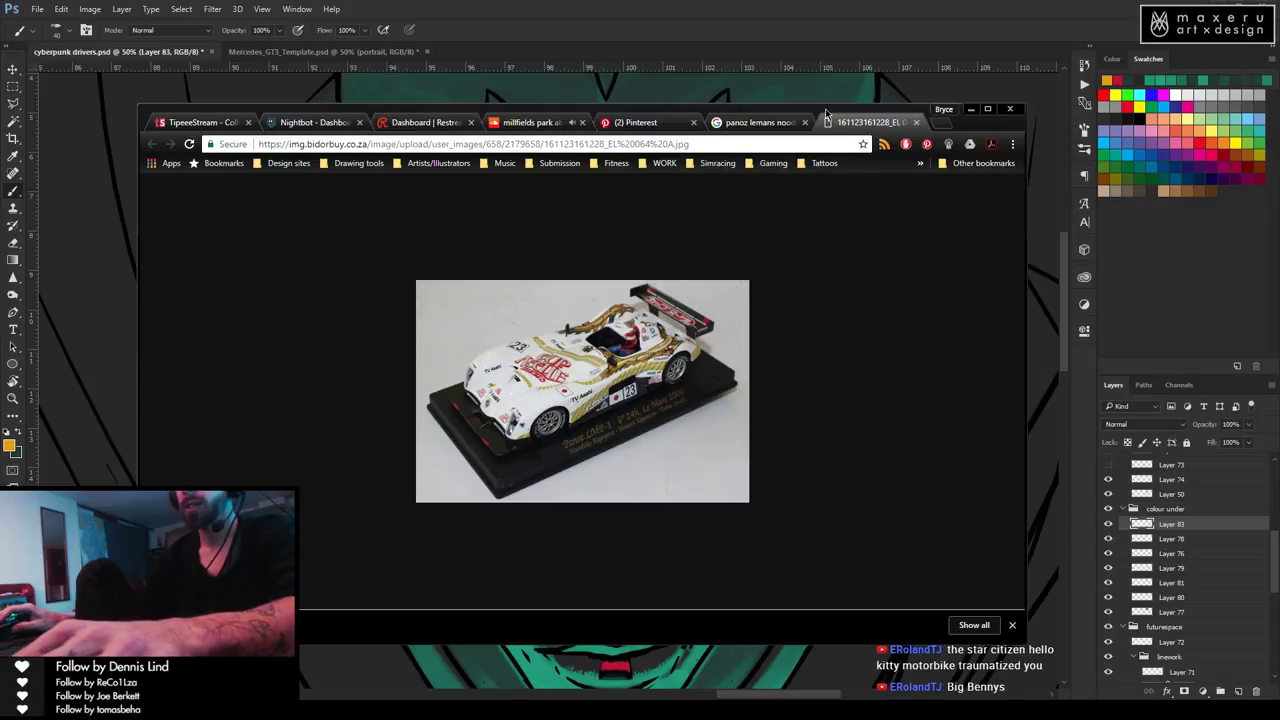
{"action": "left_click_drag", "start_coordinate": [825, 108], "coordinate": [420, 88]}
{"action": "key", "text": "alt+Tab"}
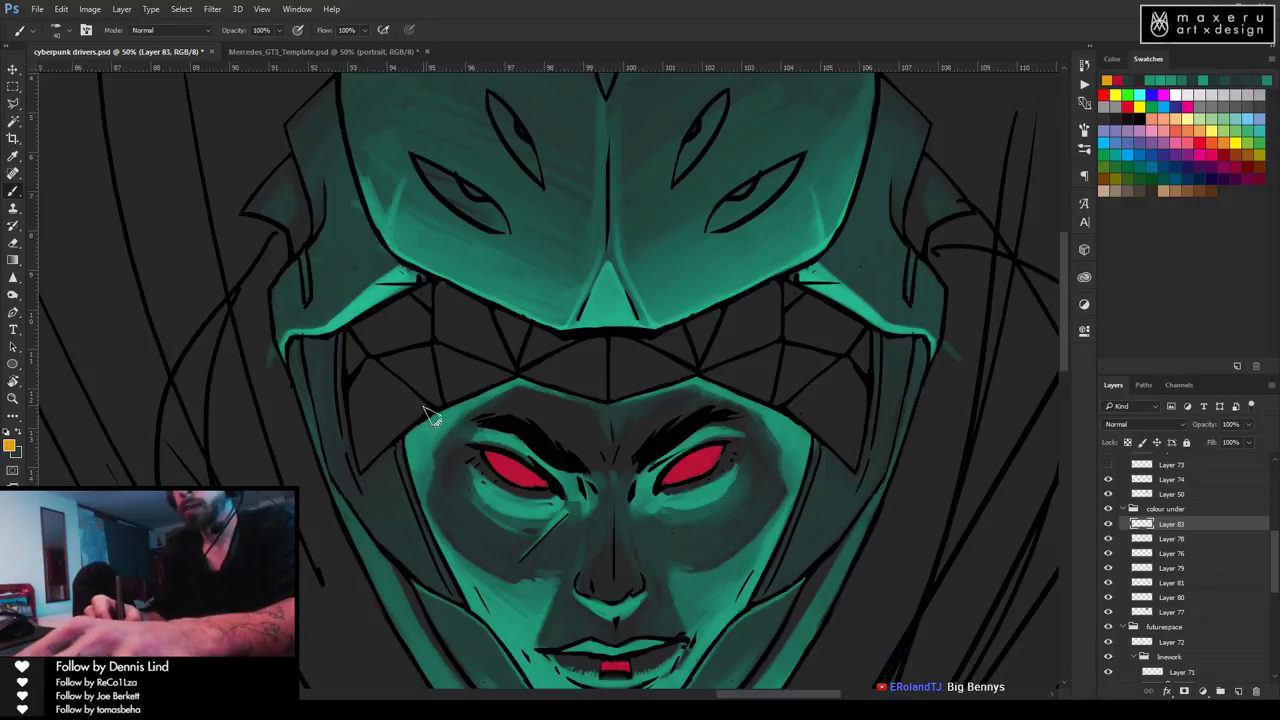
Fill the left half of the faceted band above the face with golden yellow on Layer 83, up to the centre line.
{"action": "mouse_move", "coordinate": [488, 328]}
{"action": "left_mouse_down"}
{"action": "mouse_move", "coordinate": [465, 367]}
{"action": "mouse_move", "coordinate": [418, 408]}
{"action": "mouse_move", "coordinate": [520, 363]}
{"action": "mouse_move", "coordinate": [396, 419]}
{"action": "mouse_move", "coordinate": [374, 443]}
{"action": "mouse_move", "coordinate": [440, 411]}
{"action": "mouse_move", "coordinate": [354, 457]}
{"action": "mouse_move", "coordinate": [365, 367]}
{"action": "mouse_move", "coordinate": [373, 454]}
{"action": "mouse_move", "coordinate": [368, 369]}
{"action": "mouse_move", "coordinate": [382, 436]}
{"action": "mouse_move", "coordinate": [407, 352]}
{"action": "mouse_move", "coordinate": [377, 376]}
{"action": "left_mouse_up"}
{"action": "key", "text": "e"}
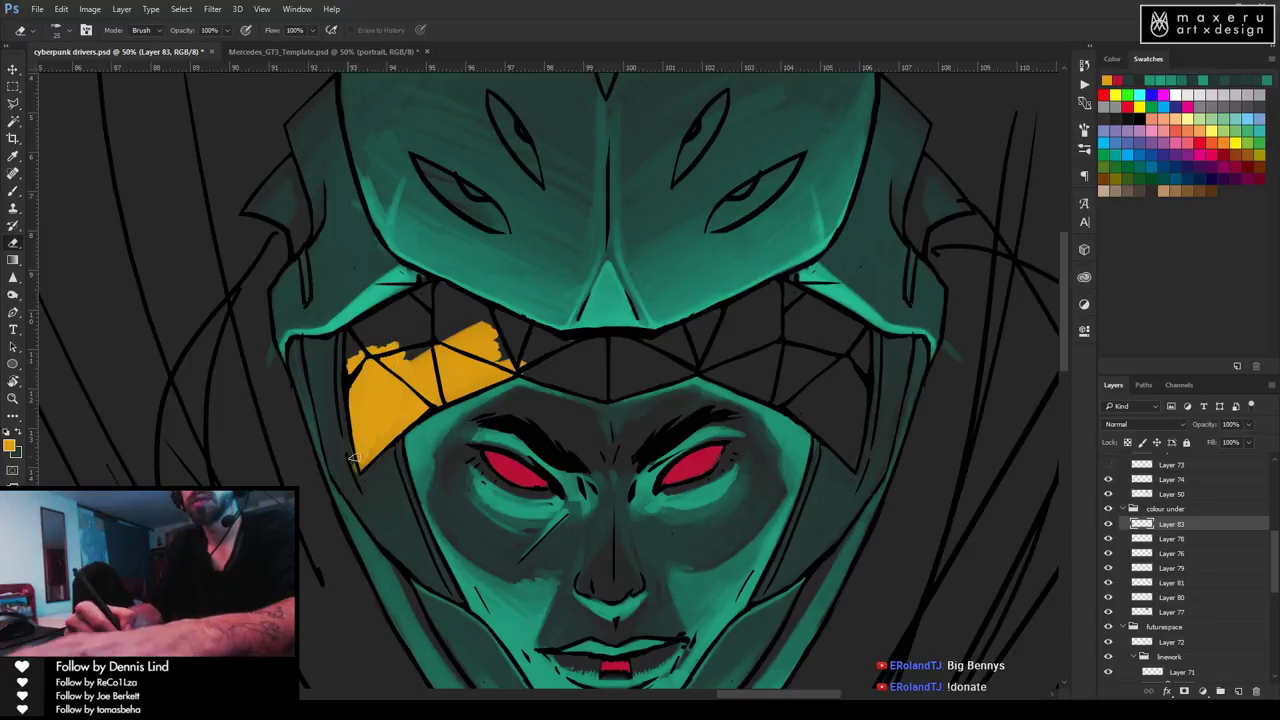
{"action": "key", "text": "b"}
{"action": "mouse_move", "coordinate": [378, 350]}
{"action": "left_mouse_down"}
{"action": "mouse_move", "coordinate": [355, 335]}
{"action": "mouse_move", "coordinate": [355, 360]}
{"action": "mouse_move", "coordinate": [385, 328]}
{"action": "mouse_move", "coordinate": [375, 318]}
{"action": "mouse_move", "coordinate": [430, 296]}
{"action": "mouse_move", "coordinate": [405, 330]}
{"action": "mouse_move", "coordinate": [448, 318]}
{"action": "mouse_move", "coordinate": [420, 362]}
{"action": "left_mouse_up"}
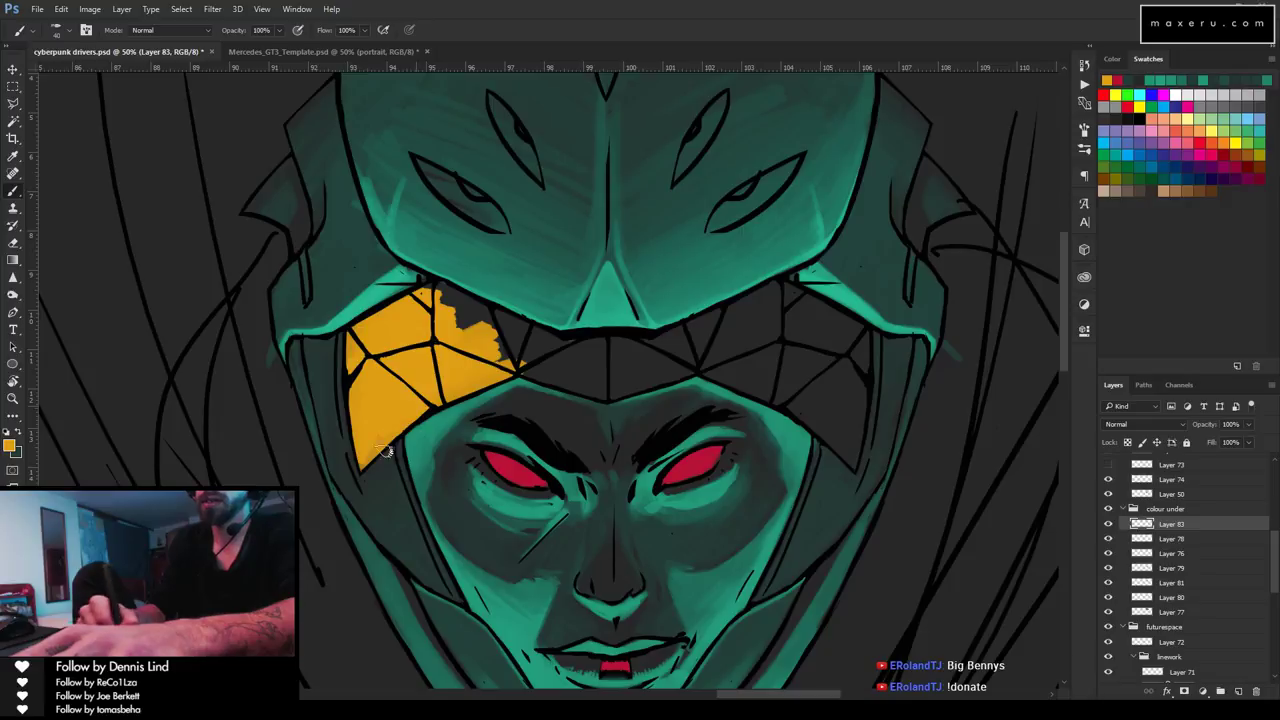
{"action": "mouse_move", "coordinate": [485, 380]}
{"action": "left_mouse_down"}
{"action": "mouse_move", "coordinate": [532, 373]}
{"action": "mouse_move", "coordinate": [446, 381]}
{"action": "mouse_move", "coordinate": [504, 342]}
{"action": "left_mouse_up"}
{"action": "mouse_move", "coordinate": [417, 332]}
{"action": "left_mouse_down"}
{"action": "mouse_move", "coordinate": [514, 340]}
{"action": "mouse_move", "coordinate": [497, 355]}
{"action": "mouse_move", "coordinate": [437, 322]}
{"action": "mouse_move", "coordinate": [539, 343]}
{"action": "mouse_move", "coordinate": [419, 282]}
{"action": "mouse_move", "coordinate": [527, 350]}
{"action": "mouse_move", "coordinate": [427, 279]}
{"action": "mouse_move", "coordinate": [567, 335]}
{"action": "mouse_move", "coordinate": [540, 355]}
{"action": "left_mouse_up"}
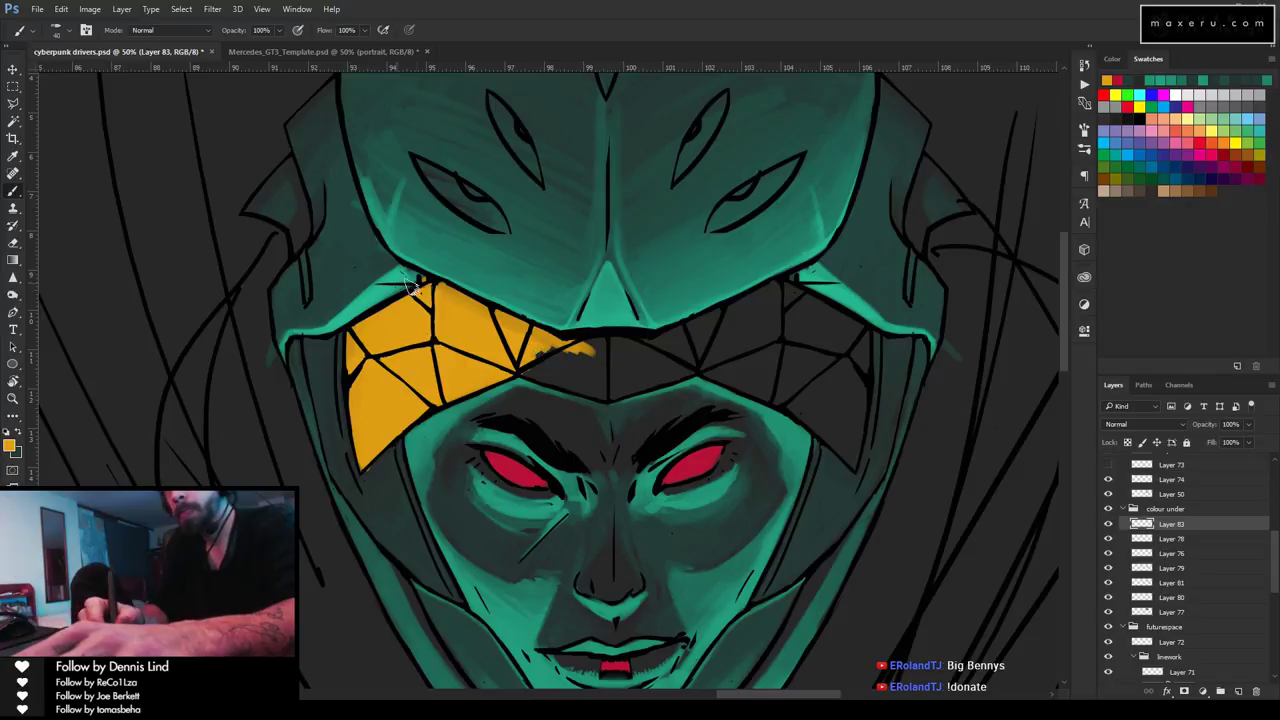
{"action": "mouse_move", "coordinate": [563, 366]}
{"action": "left_mouse_down"}
{"action": "mouse_move", "coordinate": [524, 318]}
{"action": "mouse_move", "coordinate": [309, 287]}
{"action": "mouse_move", "coordinate": [561, 355]}
{"action": "mouse_move", "coordinate": [536, 365]}
{"action": "mouse_move", "coordinate": [573, 382]}
{"action": "mouse_move", "coordinate": [536, 365]}
{"action": "mouse_move", "coordinate": [591, 363]}
{"action": "mouse_move", "coordinate": [471, 377]}
{"action": "mouse_move", "coordinate": [483, 299]}
{"action": "mouse_move", "coordinate": [586, 372]}
{"action": "mouse_move", "coordinate": [589, 362]}
{"action": "mouse_move", "coordinate": [563, 365]}
{"action": "mouse_move", "coordinate": [586, 355]}
{"action": "mouse_move", "coordinate": [573, 382]}
{"action": "mouse_move", "coordinate": [609, 360]}
{"action": "left_mouse_up"}
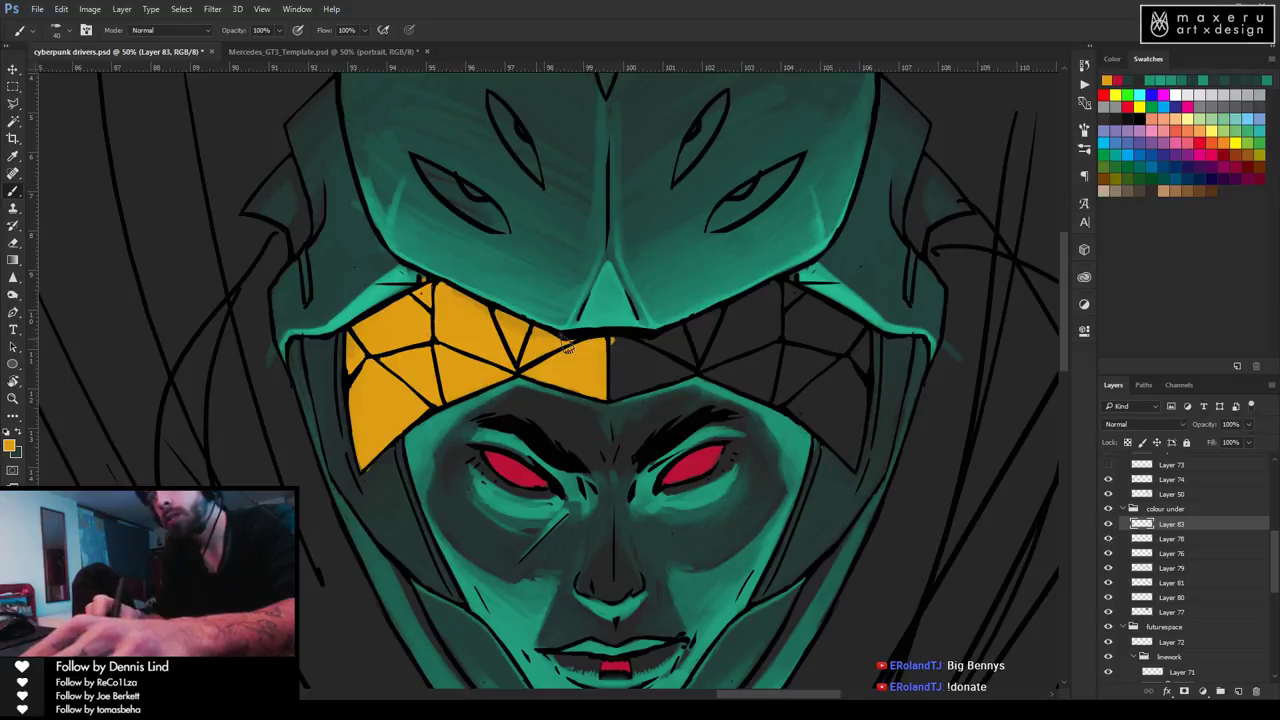
Fill the right half of the faceted band with golden yellow on Layer 83, except its upper outer facet, keeping to the linework.
{"action": "mouse_move", "coordinate": [645, 375]}
{"action": "left_mouse_down"}
{"action": "mouse_move", "coordinate": [624, 352]}
{"action": "mouse_move", "coordinate": [672, 346]}
{"action": "mouse_move", "coordinate": [600, 385]}
{"action": "mouse_move", "coordinate": [679, 371]}
{"action": "mouse_move", "coordinate": [628, 395]}
{"action": "mouse_move", "coordinate": [701, 370]}
{"action": "mouse_move", "coordinate": [625, 394]}
{"action": "mouse_move", "coordinate": [782, 282]}
{"action": "mouse_move", "coordinate": [688, 338]}
{"action": "mouse_move", "coordinate": [706, 344]}
{"action": "mouse_move", "coordinate": [806, 302]}
{"action": "mouse_move", "coordinate": [740, 348]}
{"action": "mouse_move", "coordinate": [802, 338]}
{"action": "mouse_move", "coordinate": [794, 362]}
{"action": "mouse_move", "coordinate": [822, 374]}
{"action": "mouse_move", "coordinate": [824, 404]}
{"action": "left_mouse_up"}
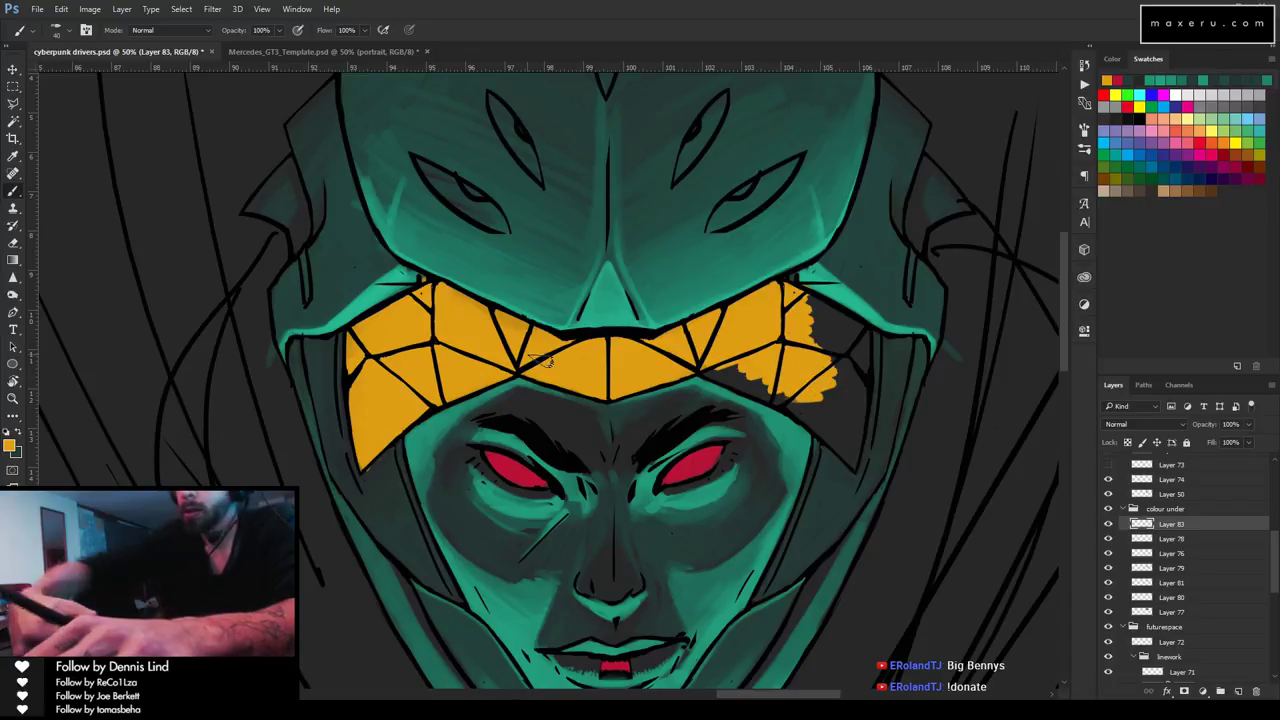
{"action": "mouse_move", "coordinate": [722, 345]}
{"action": "left_mouse_down"}
{"action": "mouse_move", "coordinate": [740, 372]}
{"action": "mouse_move", "coordinate": [800, 397]}
{"action": "mouse_move", "coordinate": [782, 400]}
{"action": "left_mouse_up"}
{"action": "mouse_move", "coordinate": [845, 430]}
{"action": "left_mouse_down"}
{"action": "mouse_move", "coordinate": [799, 383]}
{"action": "mouse_move", "coordinate": [846, 426]}
{"action": "mouse_move", "coordinate": [845, 348]}
{"action": "mouse_move", "coordinate": [825, 373]}
{"action": "mouse_move", "coordinate": [839, 371]}
{"action": "mouse_move", "coordinate": [808, 359]}
{"action": "mouse_move", "coordinate": [801, 375]}
{"action": "mouse_move", "coordinate": [868, 355]}
{"action": "mouse_move", "coordinate": [858, 470]}
{"action": "left_mouse_up"}
{"action": "key", "text": "e"}
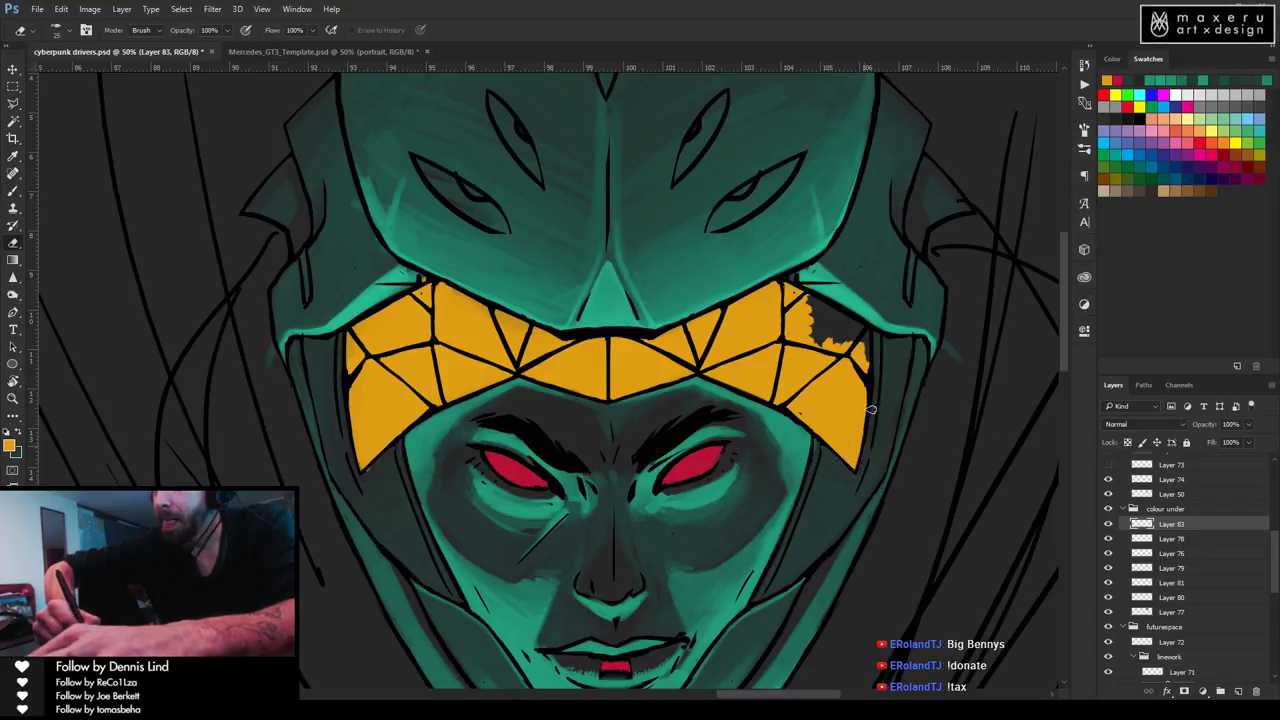
{"action": "key", "text": "v"}
{"action": "left_click_drag", "start_coordinate": [834, 357], "coordinate": [838, 362]}
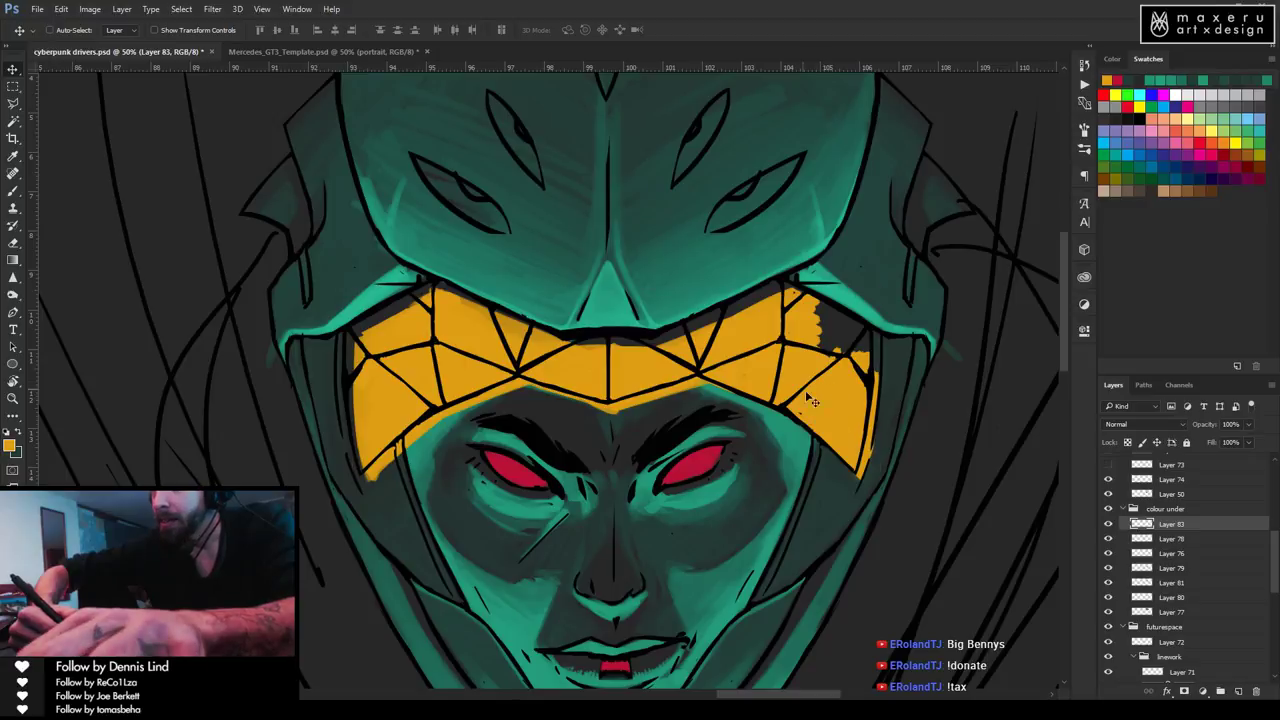
{"action": "key", "text": "ctrl+z"}
Fill the remaining upper outer facet on the band's right half with golden yellow and clean up its edges.
{"action": "key", "text": "b"}
{"action": "mouse_move", "coordinate": [818, 336]}
{"action": "left_mouse_down"}
{"action": "mouse_move", "coordinate": [840, 345]}
{"action": "mouse_move", "coordinate": [800, 288]}
{"action": "mouse_move", "coordinate": [864, 330]}
{"action": "mouse_move", "coordinate": [860, 366]}
{"action": "mouse_move", "coordinate": [870, 328]}
{"action": "mouse_move", "coordinate": [860, 378]}
{"action": "mouse_move", "coordinate": [862, 337]}
{"action": "mouse_move", "coordinate": [802, 295]}
{"action": "left_mouse_up"}
{"action": "key", "text": "e"}
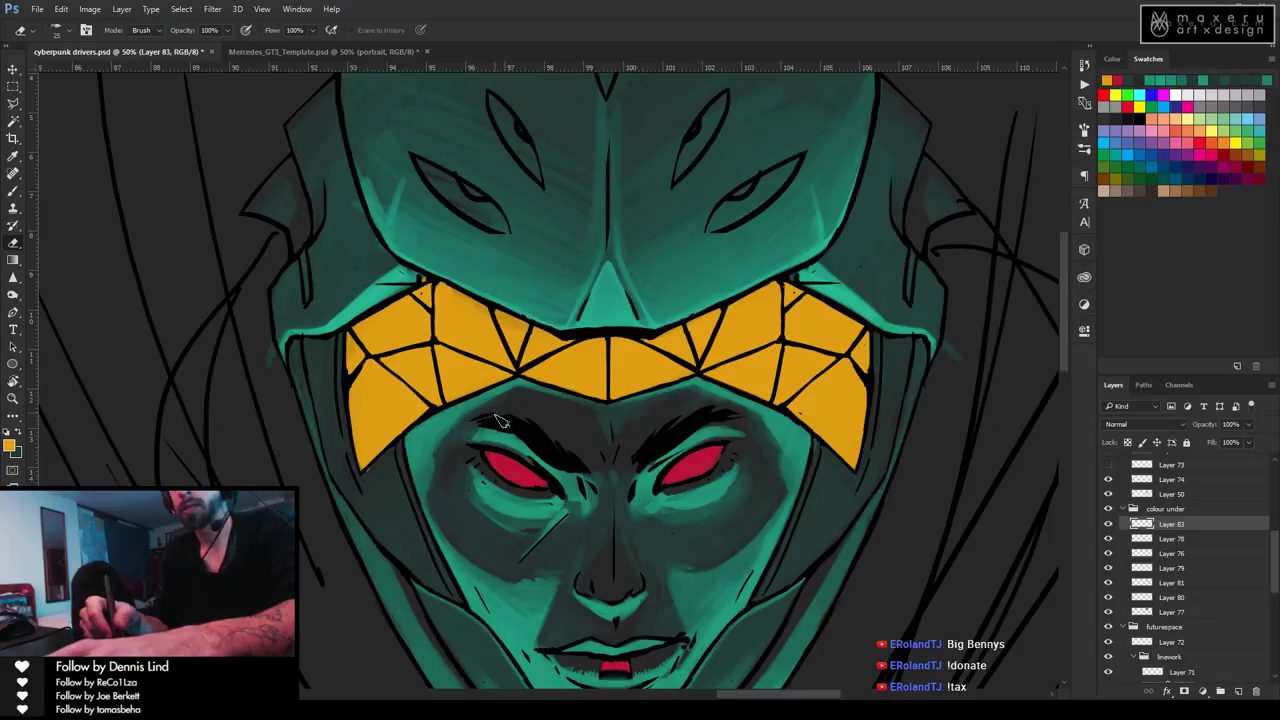
Set the foreground colour to the lighter yellow efc656 and return to the Brush tool.
{"action": "left_click", "coordinate": [9, 446]}
{"action": "left_click", "coordinate": [592, 420]}
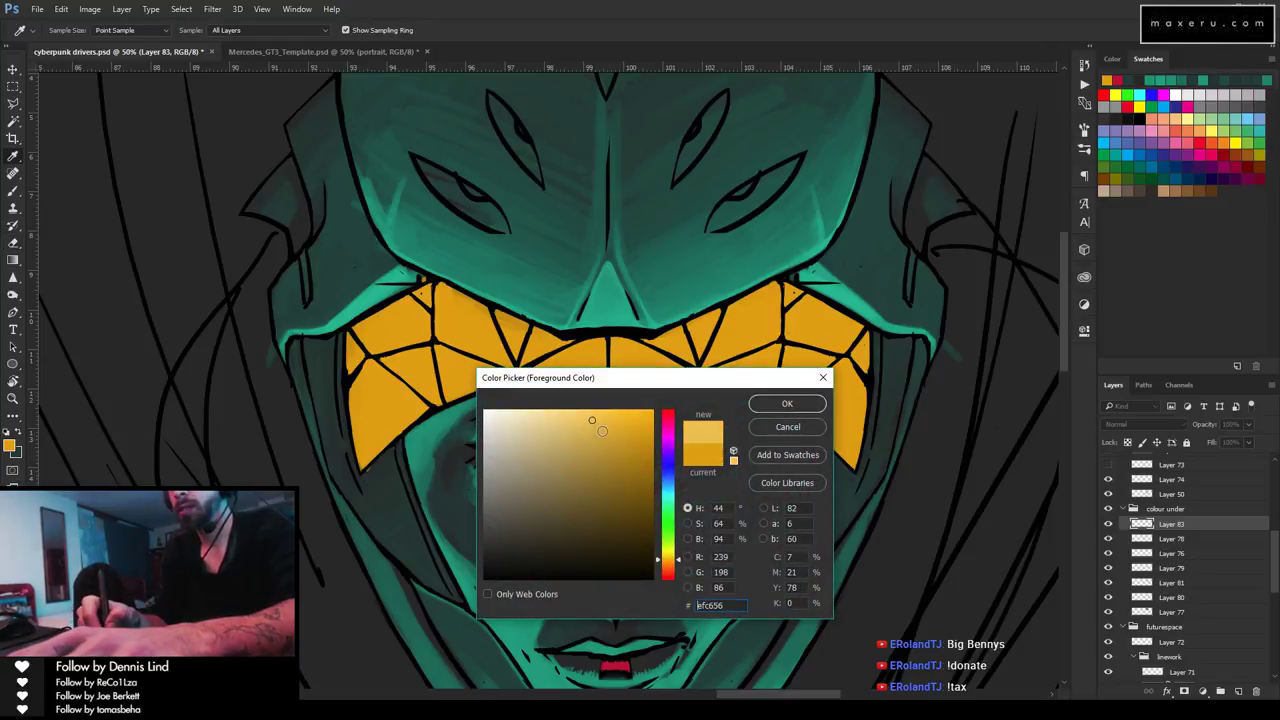
{"action": "left_click", "coordinate": [793, 406]}
{"action": "key", "text": "b"}
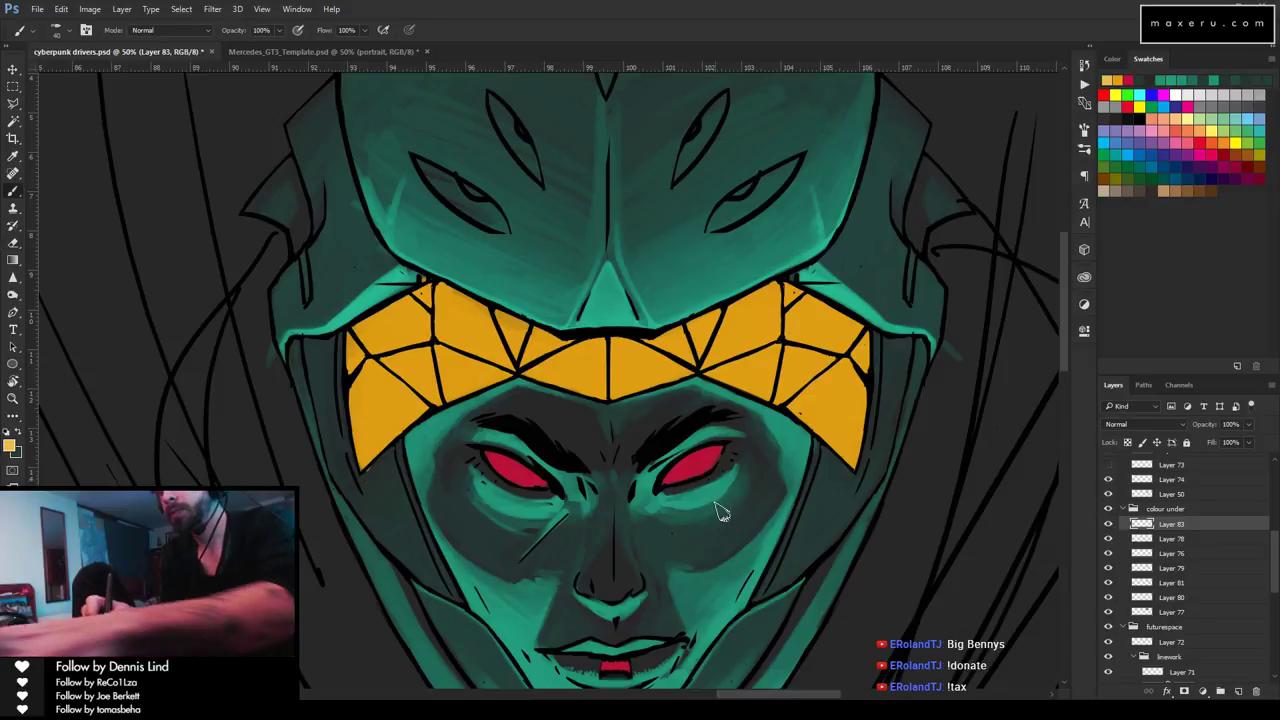
Paint lighter yellow highlights along the facet edges across the whole band, erasing any spill outside the linework.
{"action": "left_click_drag", "start_coordinate": [372, 460], "coordinate": [426, 410]}
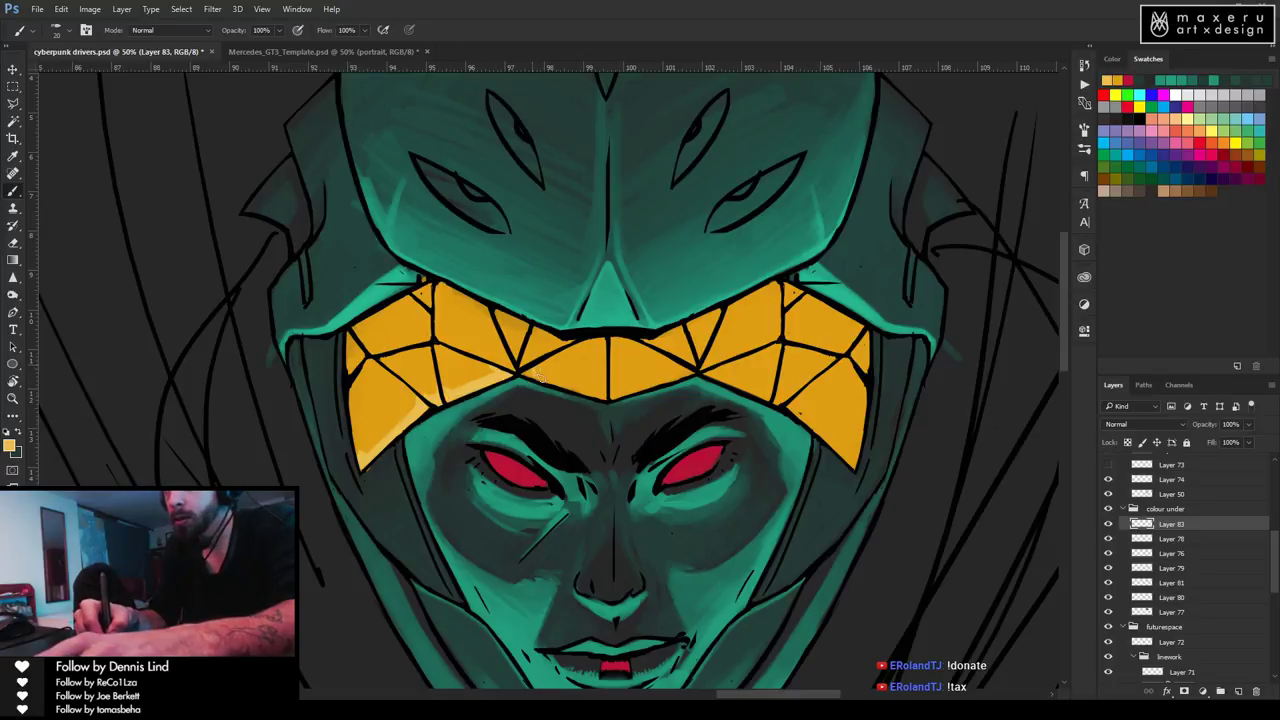
{"action": "left_click_drag", "start_coordinate": [542, 378], "coordinate": [592, 392]}
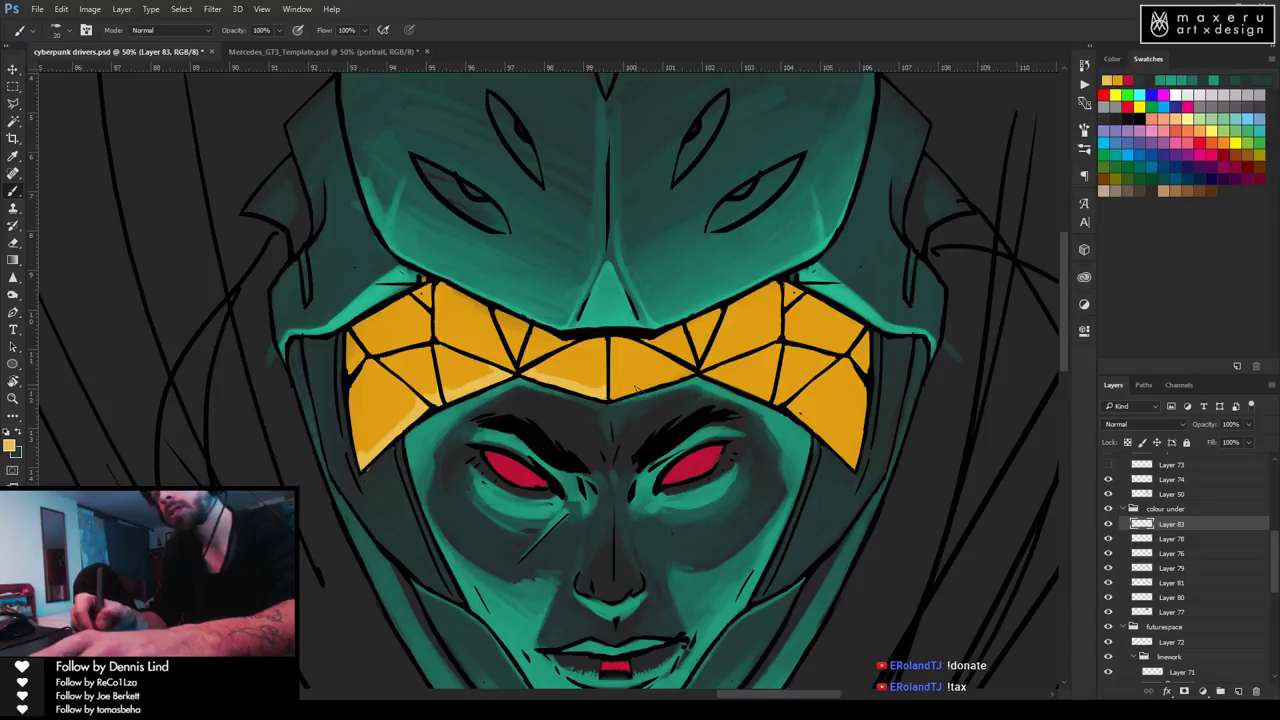
{"action": "left_click_drag", "start_coordinate": [616, 395], "coordinate": [676, 376]}
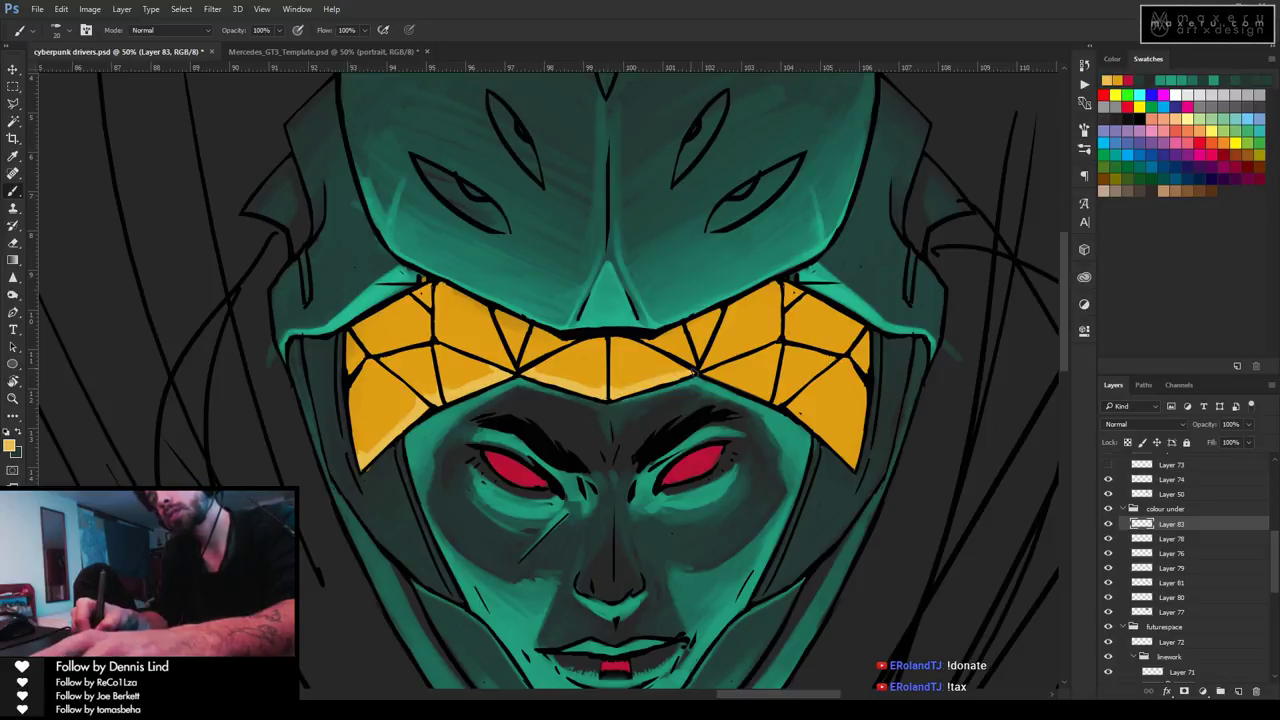
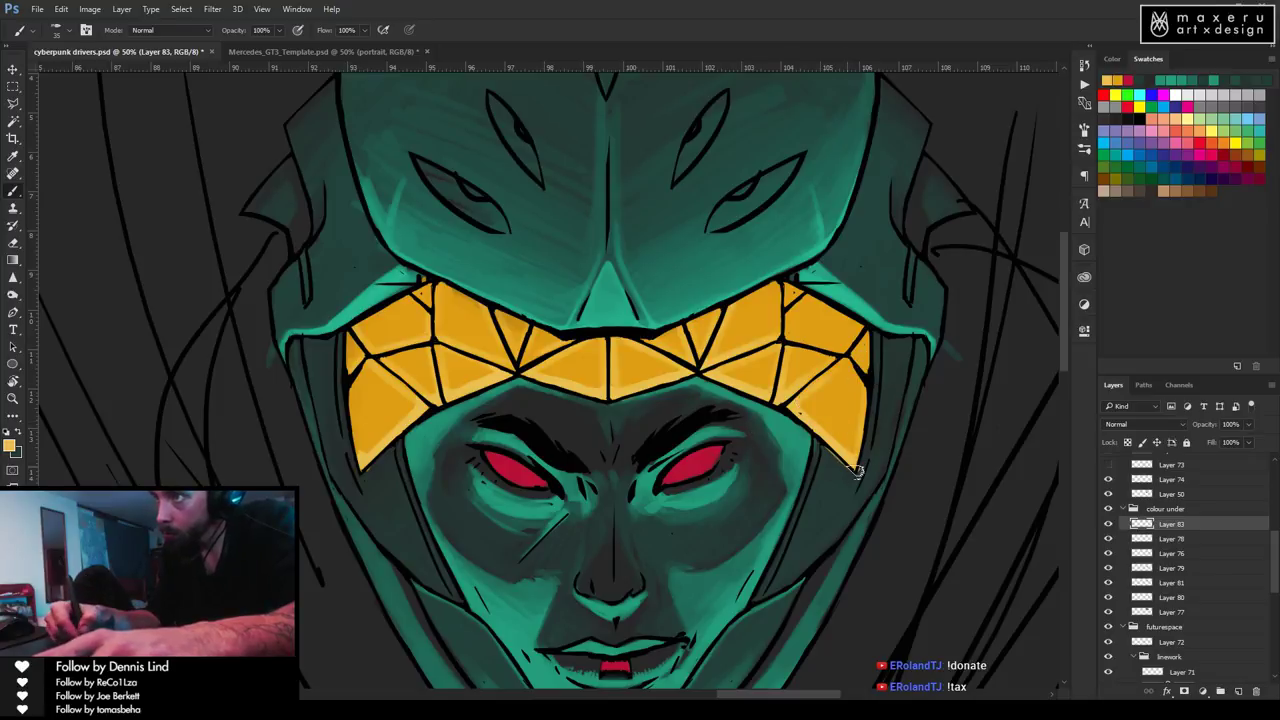
{"action": "key", "text": "e"}
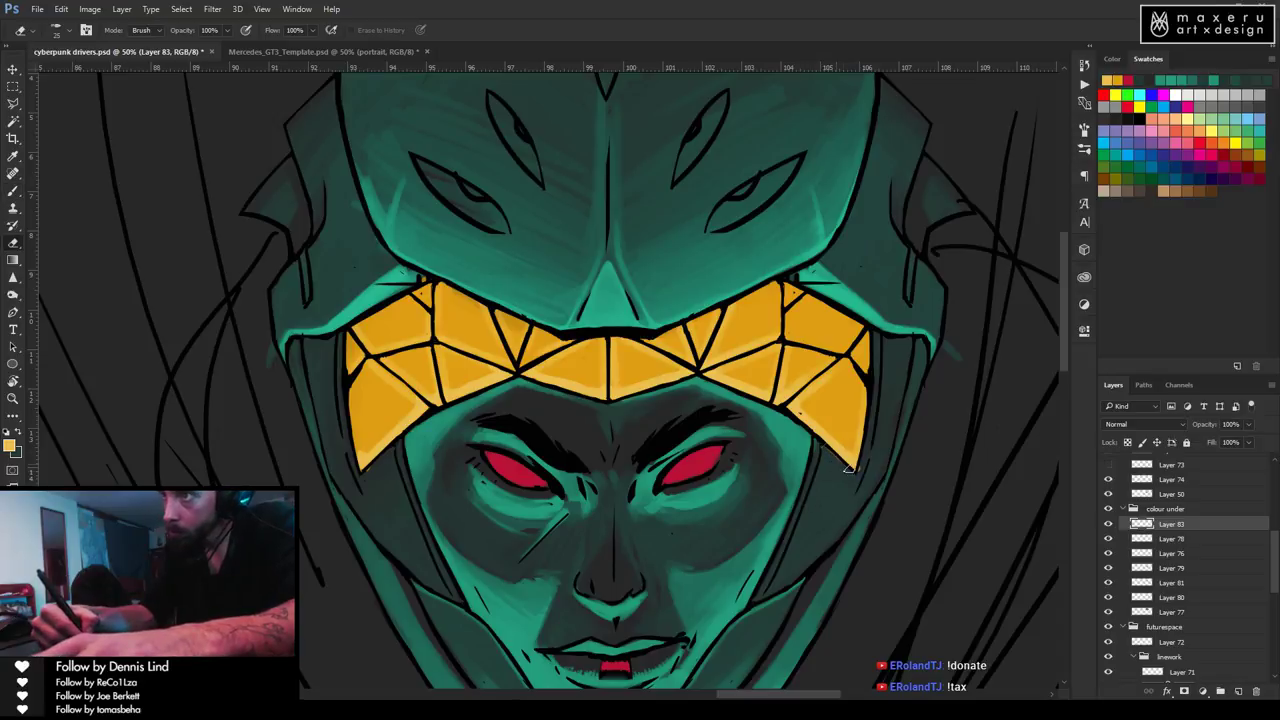
{"action": "key", "text": "b"}
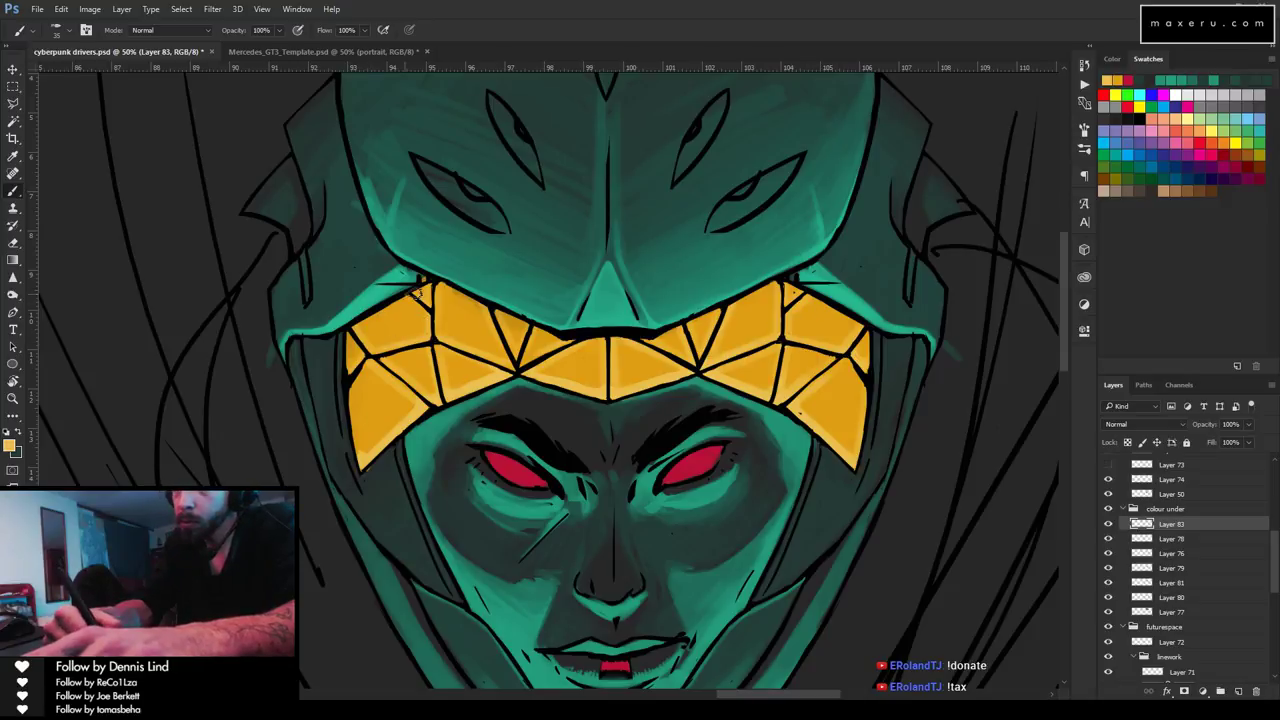
Sample the band's golden yellow and set the foreground colour to a darker gold for shading the facets.
{"action": "key", "text": "z"}
{"action": "left_click", "coordinate": [684, 405], "text": "alt"}
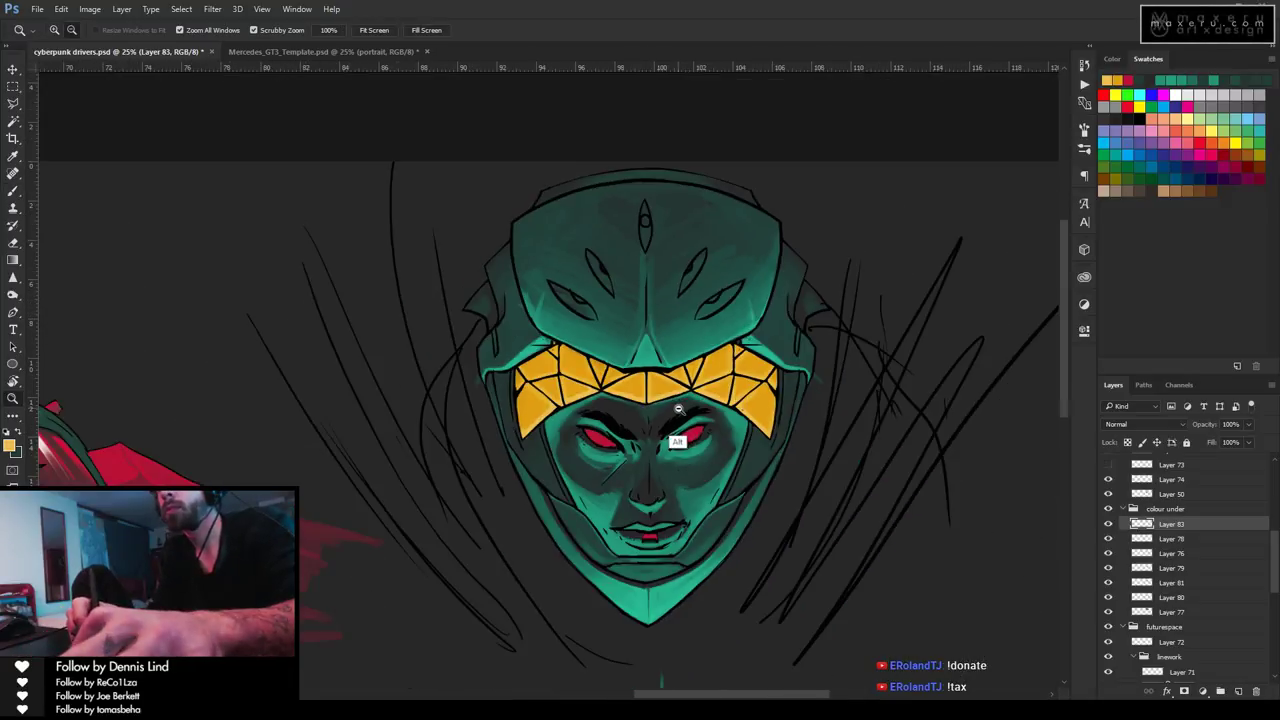
{"action": "left_click", "coordinate": [641, 451]}
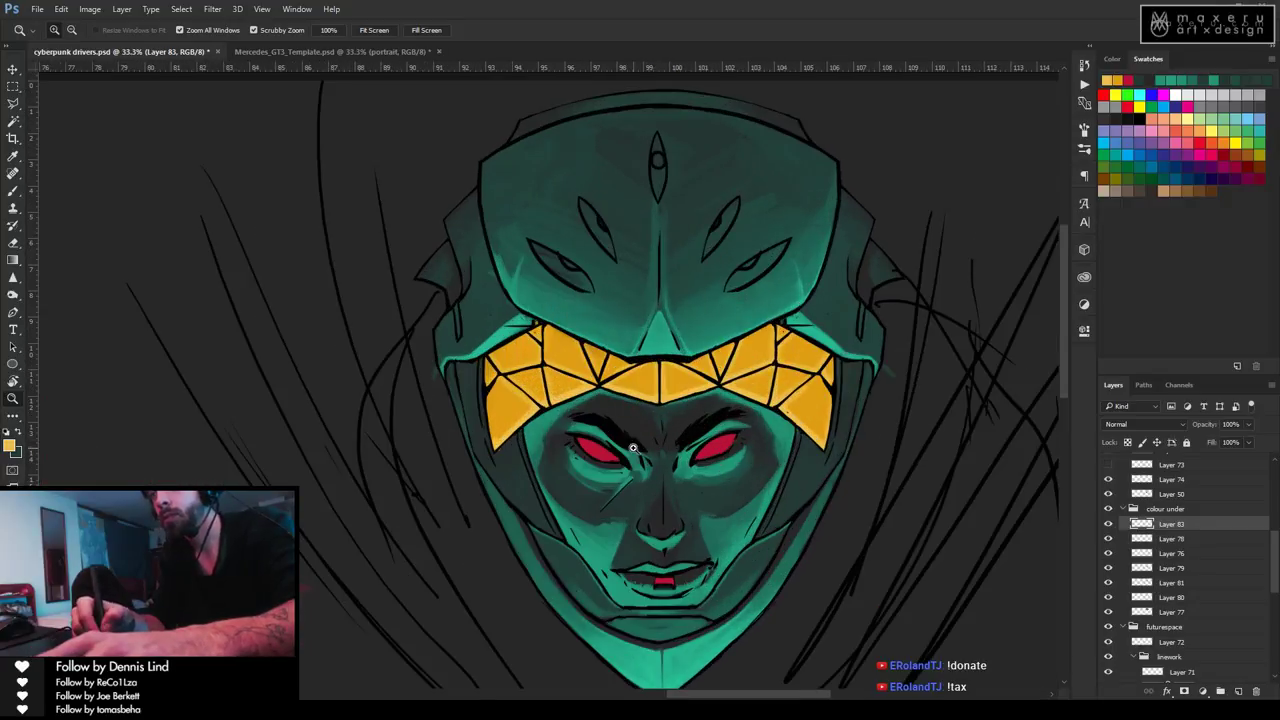
{"action": "left_click", "coordinate": [656, 427]}
{"action": "left_click", "coordinate": [652, 424]}
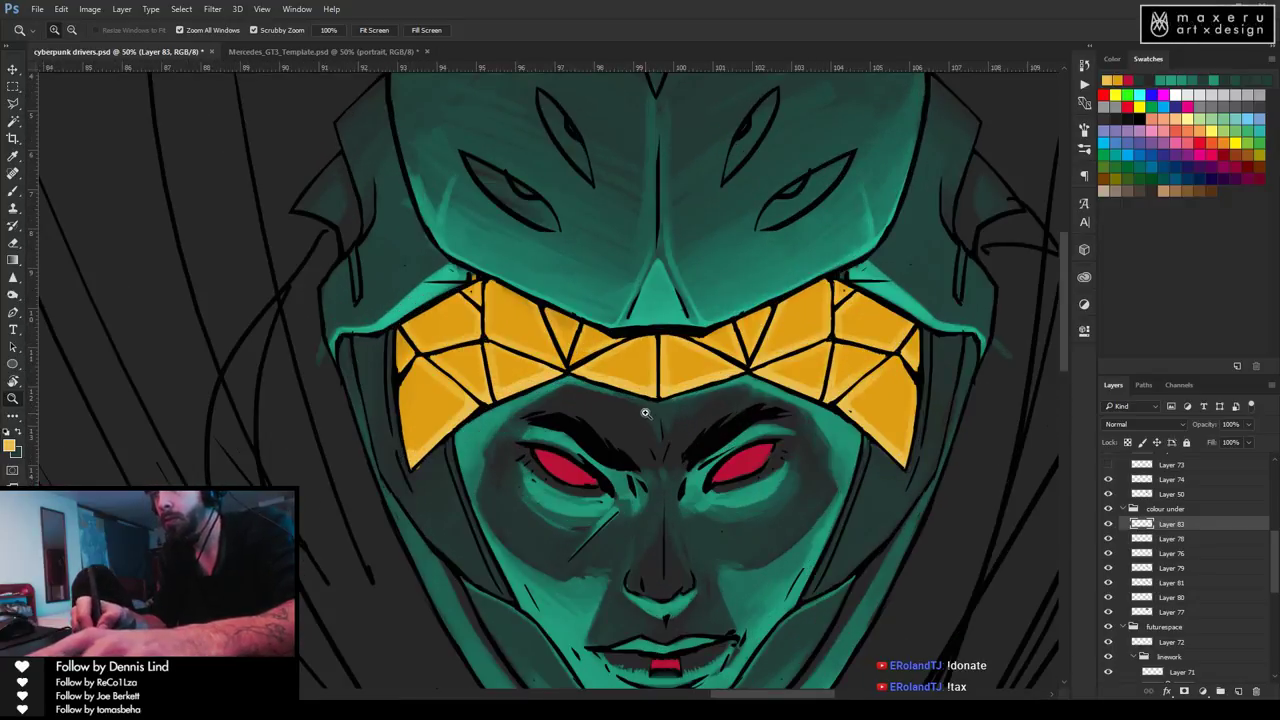
{"action": "left_click", "coordinate": [647, 422]}
{"action": "key", "text": "b"}
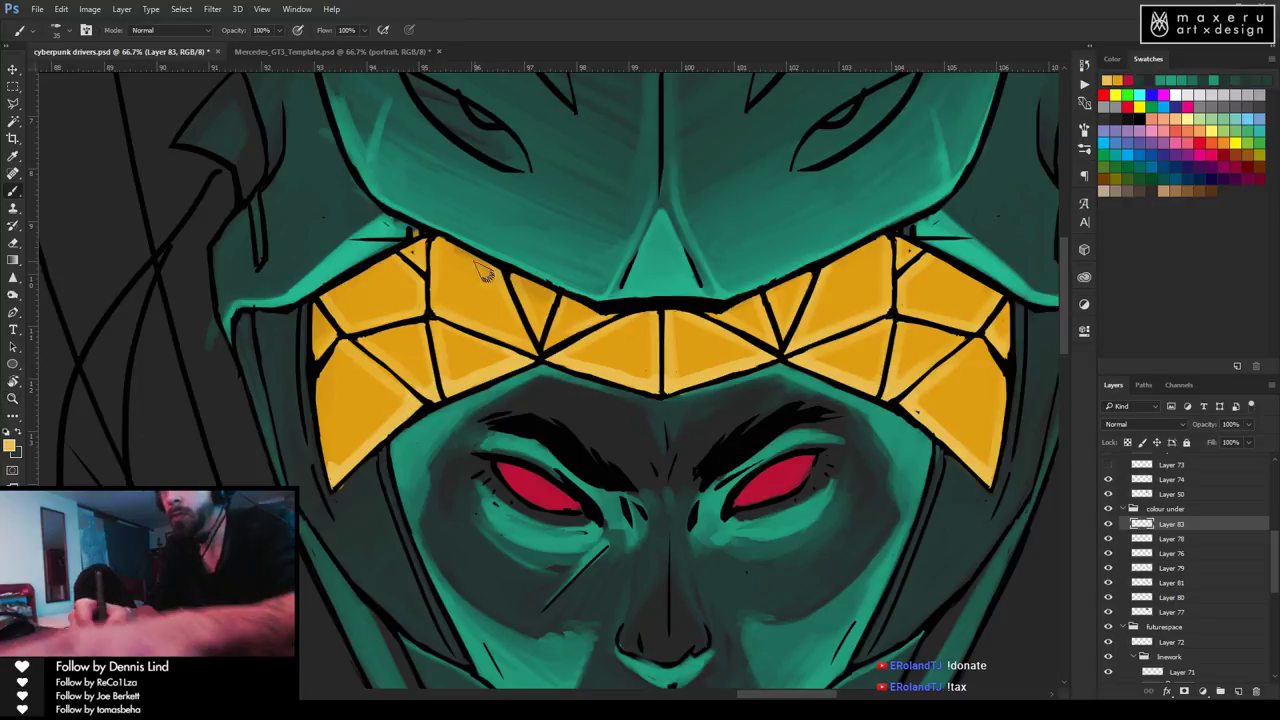
{"action": "key", "text": "i"}
{"action": "left_click", "coordinate": [449, 246]}
{"action": "key", "text": "b"}
{"action": "left_click", "coordinate": [11, 446]}
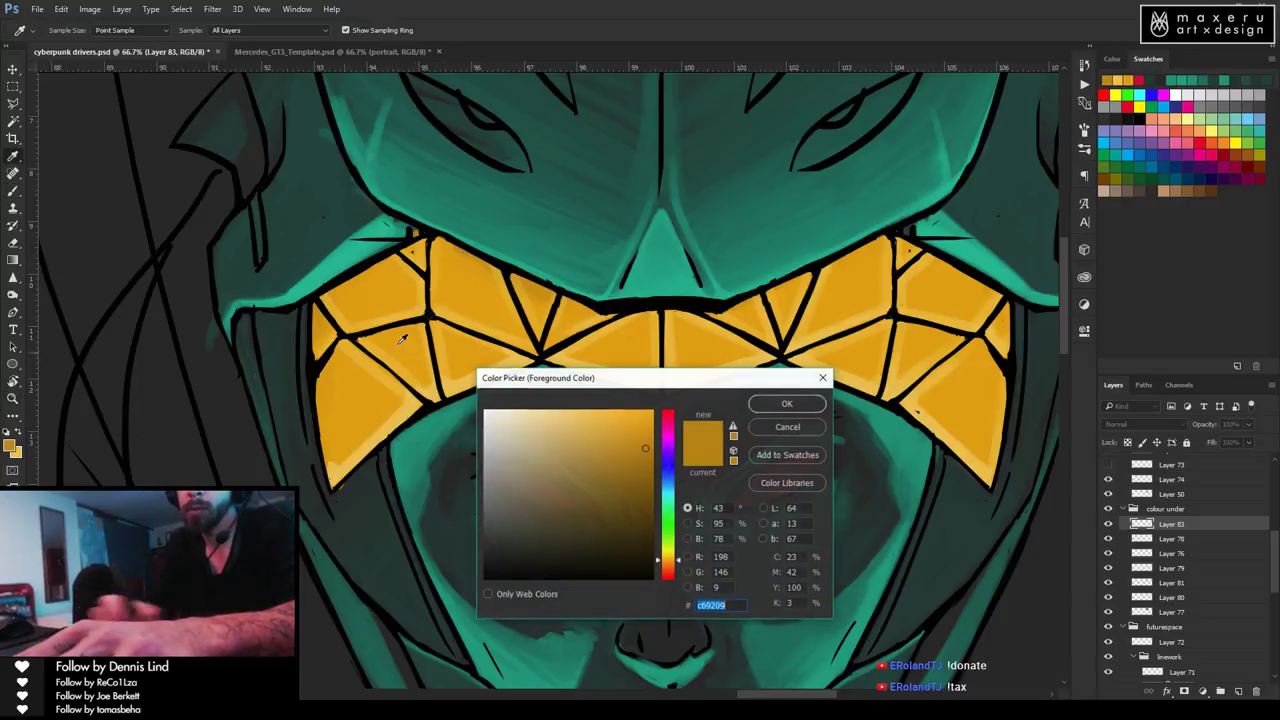
{"action": "left_click", "coordinate": [780, 401]}
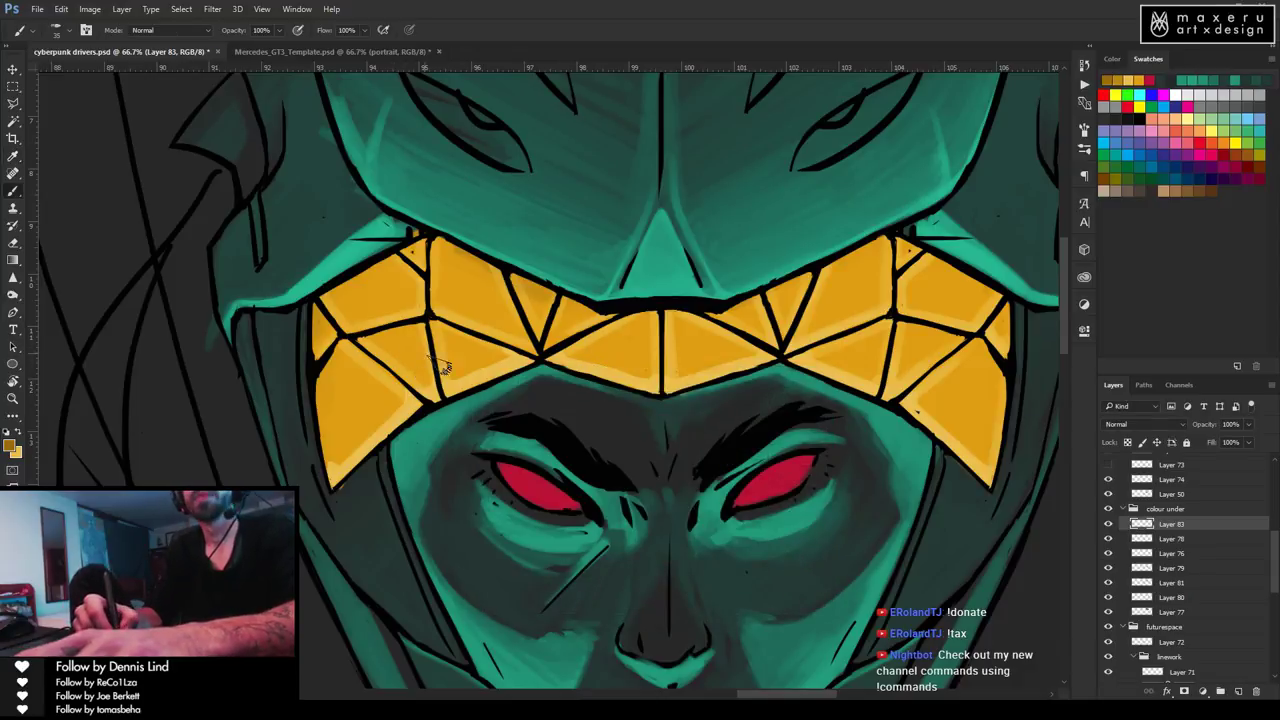
Shade the upper facets at the band's left end with darker gold, blending with tones sampled from the painted area.
{"action": "left_click_drag", "start_coordinate": [435, 335], "coordinate": [418, 340]}
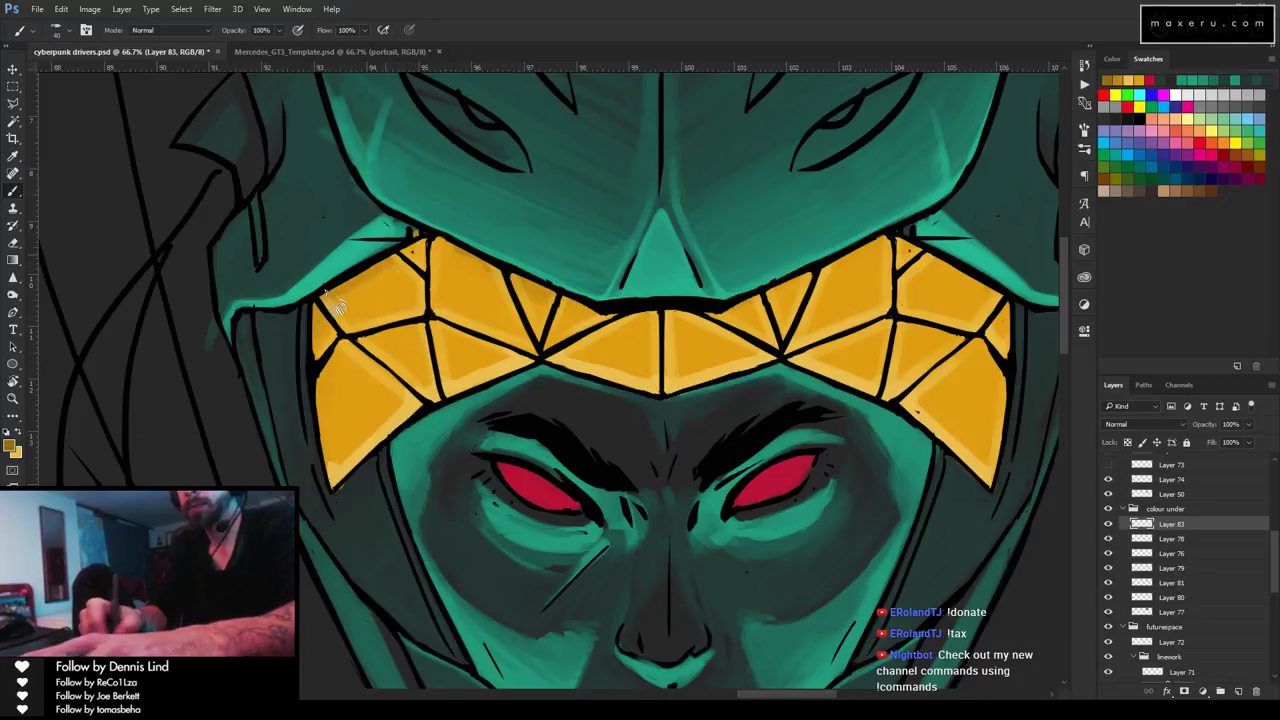
{"action": "mouse_move", "coordinate": [371, 289]}
{"action": "left_mouse_down"}
{"action": "mouse_move", "coordinate": [393, 258]}
{"action": "mouse_move", "coordinate": [347, 310]}
{"action": "mouse_move", "coordinate": [383, 298]}
{"action": "mouse_move", "coordinate": [369, 292]}
{"action": "mouse_move", "coordinate": [410, 250]}
{"action": "left_mouse_up"}
{"action": "mouse_move", "coordinate": [327, 332]}
{"action": "left_mouse_down"}
{"action": "mouse_move", "coordinate": [308, 303]}
{"action": "mouse_move", "coordinate": [313, 352]}
{"action": "mouse_move", "coordinate": [322, 323]}
{"action": "mouse_move", "coordinate": [303, 378]}
{"action": "mouse_move", "coordinate": [276, 363]}
{"action": "mouse_move", "coordinate": [427, 312]}
{"action": "mouse_move", "coordinate": [412, 231]}
{"action": "mouse_move", "coordinate": [343, 296]}
{"action": "mouse_move", "coordinate": [388, 268]}
{"action": "mouse_move", "coordinate": [395, 285]}
{"action": "mouse_move", "coordinate": [359, 285]}
{"action": "mouse_move", "coordinate": [432, 328]}
{"action": "mouse_move", "coordinate": [425, 240]}
{"action": "mouse_move", "coordinate": [443, 250]}
{"action": "mouse_move", "coordinate": [441, 292]}
{"action": "mouse_move", "coordinate": [453, 292]}
{"action": "mouse_move", "coordinate": [460, 242]}
{"action": "mouse_move", "coordinate": [485, 265]}
{"action": "left_mouse_up"}
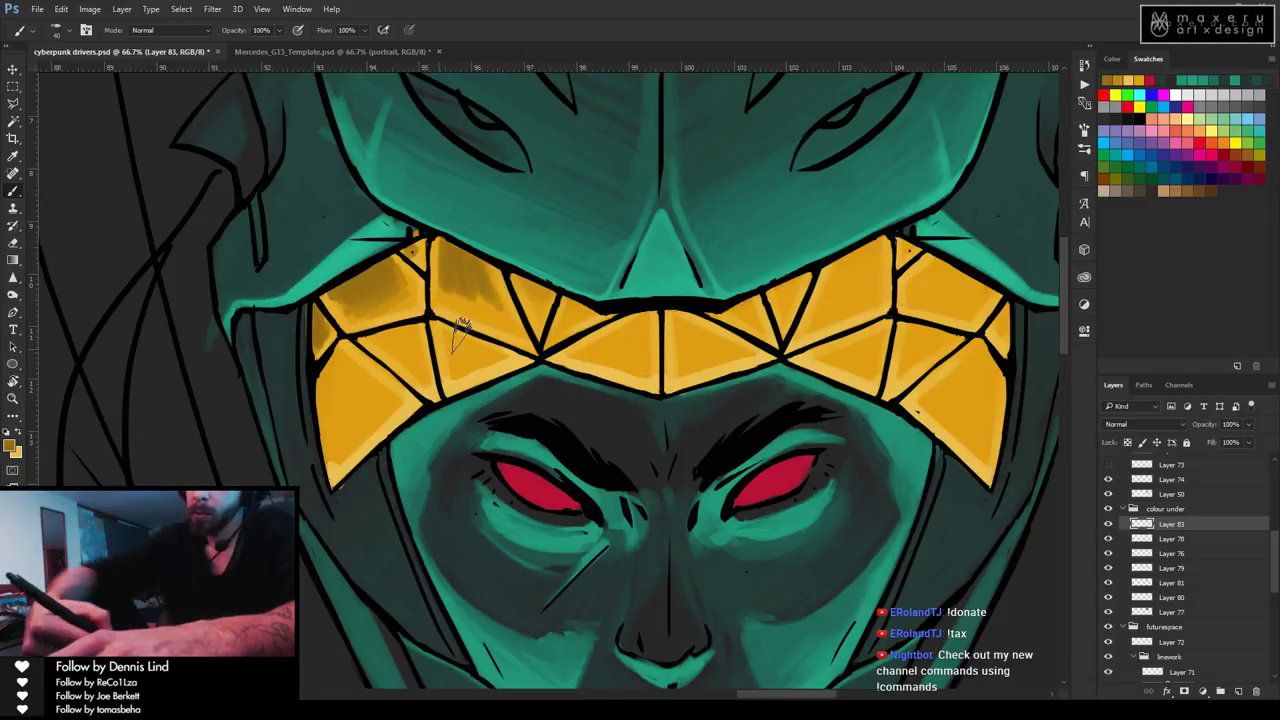
{"action": "key", "text": "i"}
{"action": "left_click", "coordinate": [473, 287]}
{"action": "key", "text": "b"}
{"action": "mouse_move", "coordinate": [495, 312]}
{"action": "left_mouse_down"}
{"action": "mouse_move", "coordinate": [461, 286]}
{"action": "mouse_move", "coordinate": [522, 322]}
{"action": "mouse_move", "coordinate": [462, 282]}
{"action": "mouse_move", "coordinate": [450, 256]}
{"action": "left_mouse_up"}
{"action": "key", "text": "i"}
{"action": "left_click", "coordinate": [455, 284]}
{"action": "key", "text": "b"}
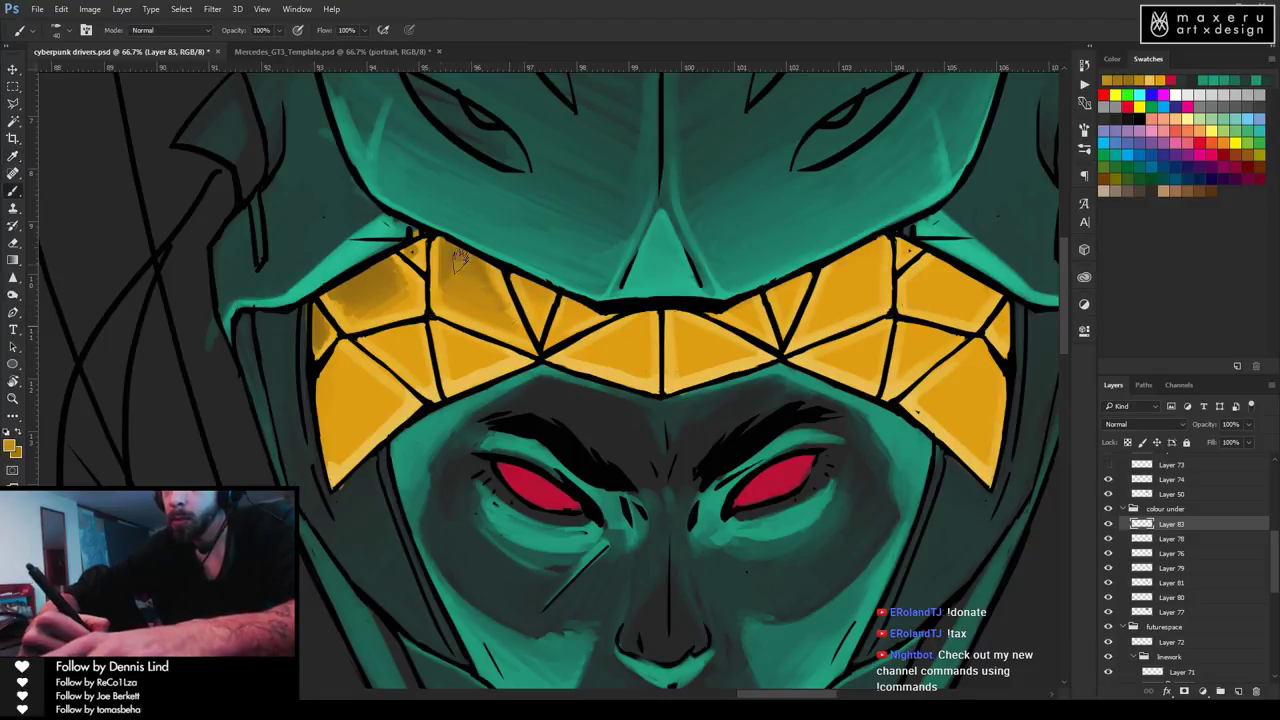
Continue the dark gold shading over the band's other left and centre facets and the upper facets of the right half.
{"action": "left_click", "coordinate": [366, 263], "text": "alt"}
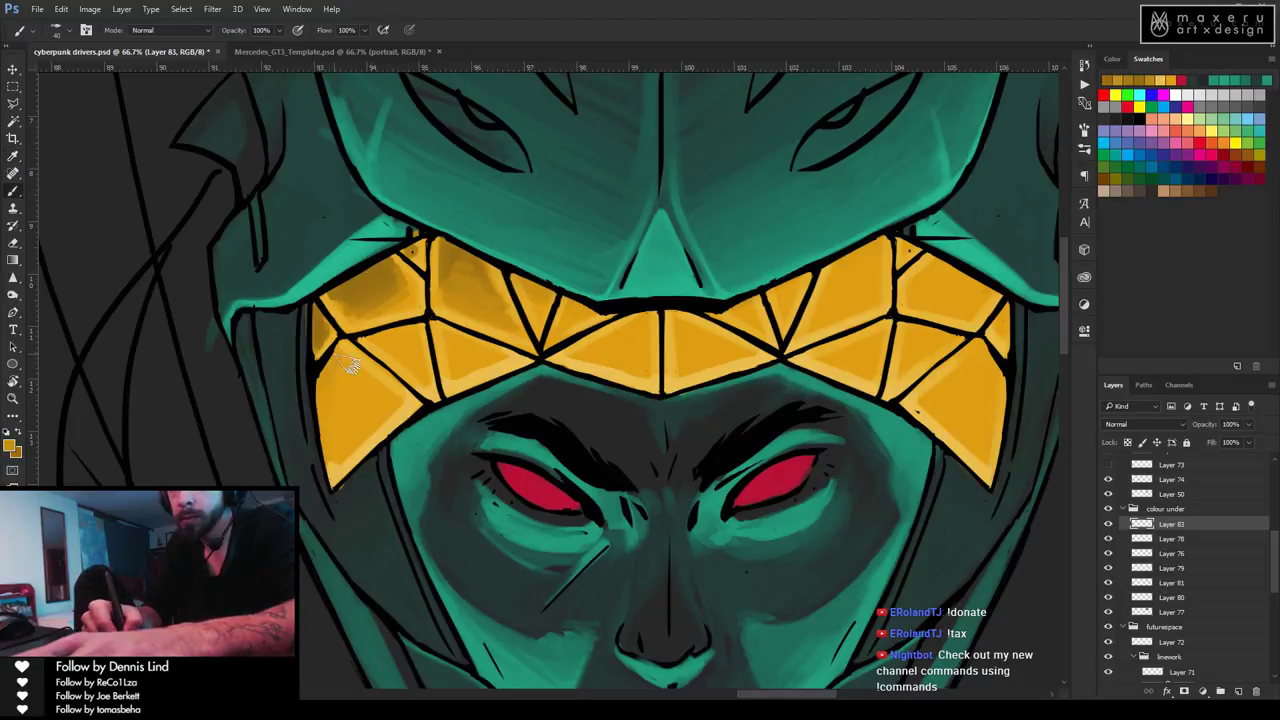
{"action": "mouse_move", "coordinate": [345, 370]}
{"action": "left_mouse_down"}
{"action": "mouse_move", "coordinate": [316, 434]}
{"action": "mouse_move", "coordinate": [337, 415]}
{"action": "mouse_move", "coordinate": [329, 459]}
{"action": "mouse_move", "coordinate": [366, 380]}
{"action": "left_mouse_up"}
{"action": "mouse_move", "coordinate": [337, 333]}
{"action": "left_mouse_down"}
{"action": "mouse_move", "coordinate": [302, 364]}
{"action": "mouse_move", "coordinate": [347, 297]}
{"action": "mouse_move", "coordinate": [333, 302]}
{"action": "mouse_move", "coordinate": [345, 318]}
{"action": "mouse_move", "coordinate": [339, 308]}
{"action": "mouse_move", "coordinate": [378, 301]}
{"action": "mouse_move", "coordinate": [365, 320]}
{"action": "mouse_move", "coordinate": [413, 285]}
{"action": "mouse_move", "coordinate": [416, 297]}
{"action": "mouse_move", "coordinate": [434, 250]}
{"action": "mouse_move", "coordinate": [413, 254]}
{"action": "mouse_move", "coordinate": [305, 382]}
{"action": "mouse_move", "coordinate": [368, 380]}
{"action": "mouse_move", "coordinate": [457, 264]}
{"action": "mouse_move", "coordinate": [515, 287]}
{"action": "mouse_move", "coordinate": [487, 280]}
{"action": "mouse_move", "coordinate": [487, 260]}
{"action": "mouse_move", "coordinate": [507, 314]}
{"action": "mouse_move", "coordinate": [489, 254]}
{"action": "mouse_move", "coordinate": [514, 320]}
{"action": "mouse_move", "coordinate": [475, 289]}
{"action": "mouse_move", "coordinate": [449, 292]}
{"action": "mouse_move", "coordinate": [452, 280]}
{"action": "mouse_move", "coordinate": [455, 310]}
{"action": "mouse_move", "coordinate": [395, 302]}
{"action": "mouse_move", "coordinate": [427, 350]}
{"action": "mouse_move", "coordinate": [415, 367]}
{"action": "mouse_move", "coordinate": [376, 340]}
{"action": "mouse_move", "coordinate": [410, 329]}
{"action": "mouse_move", "coordinate": [373, 344]}
{"action": "mouse_move", "coordinate": [405, 330]}
{"action": "mouse_move", "coordinate": [353, 336]}
{"action": "mouse_move", "coordinate": [407, 304]}
{"action": "mouse_move", "coordinate": [383, 335]}
{"action": "mouse_move", "coordinate": [403, 349]}
{"action": "mouse_move", "coordinate": [377, 338]}
{"action": "mouse_move", "coordinate": [417, 348]}
{"action": "mouse_move", "coordinate": [422, 330]}
{"action": "mouse_move", "coordinate": [425, 375]}
{"action": "mouse_move", "coordinate": [407, 290]}
{"action": "mouse_move", "coordinate": [479, 358]}
{"action": "mouse_move", "coordinate": [460, 337]}
{"action": "mouse_move", "coordinate": [467, 365]}
{"action": "mouse_move", "coordinate": [462, 337]}
{"action": "mouse_move", "coordinate": [502, 364]}
{"action": "mouse_move", "coordinate": [472, 264]}
{"action": "mouse_move", "coordinate": [545, 307]}
{"action": "mouse_move", "coordinate": [539, 283]}
{"action": "mouse_move", "coordinate": [550, 308]}
{"action": "mouse_move", "coordinate": [539, 286]}
{"action": "mouse_move", "coordinate": [570, 316]}
{"action": "mouse_move", "coordinate": [680, 361]}
{"action": "mouse_move", "coordinate": [645, 338]}
{"action": "left_mouse_up"}
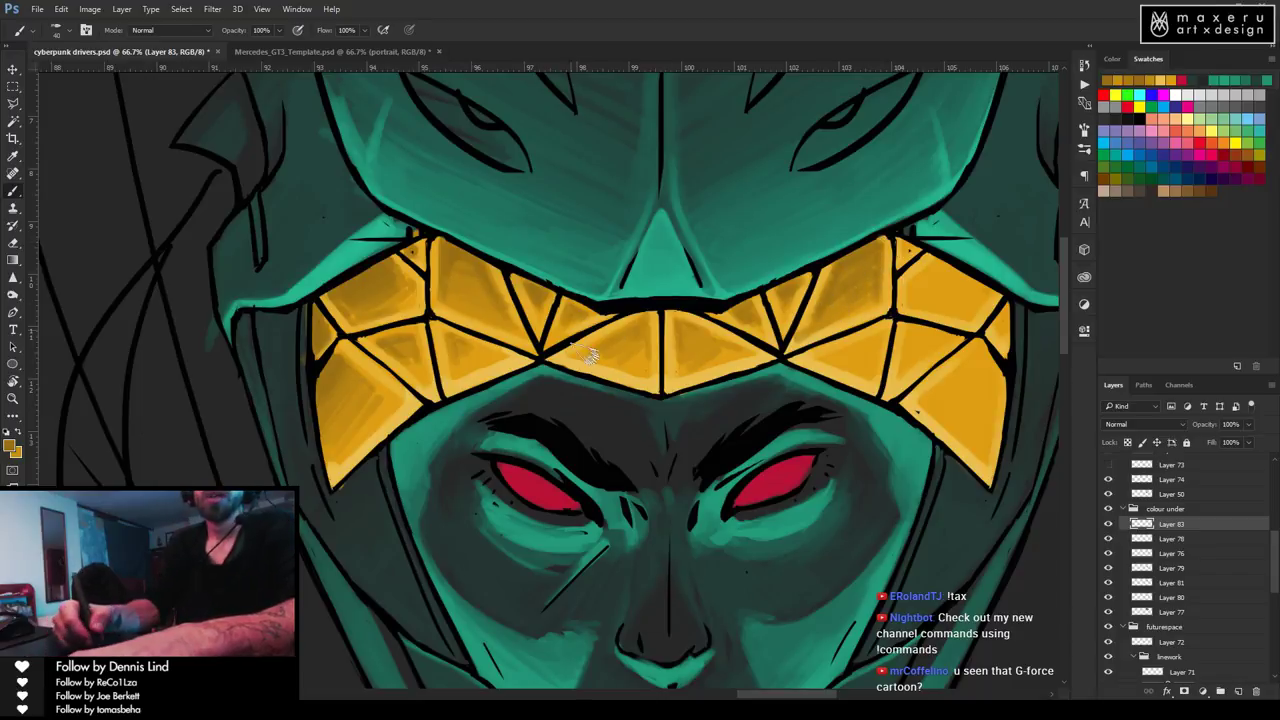
{"action": "key", "text": "e"}
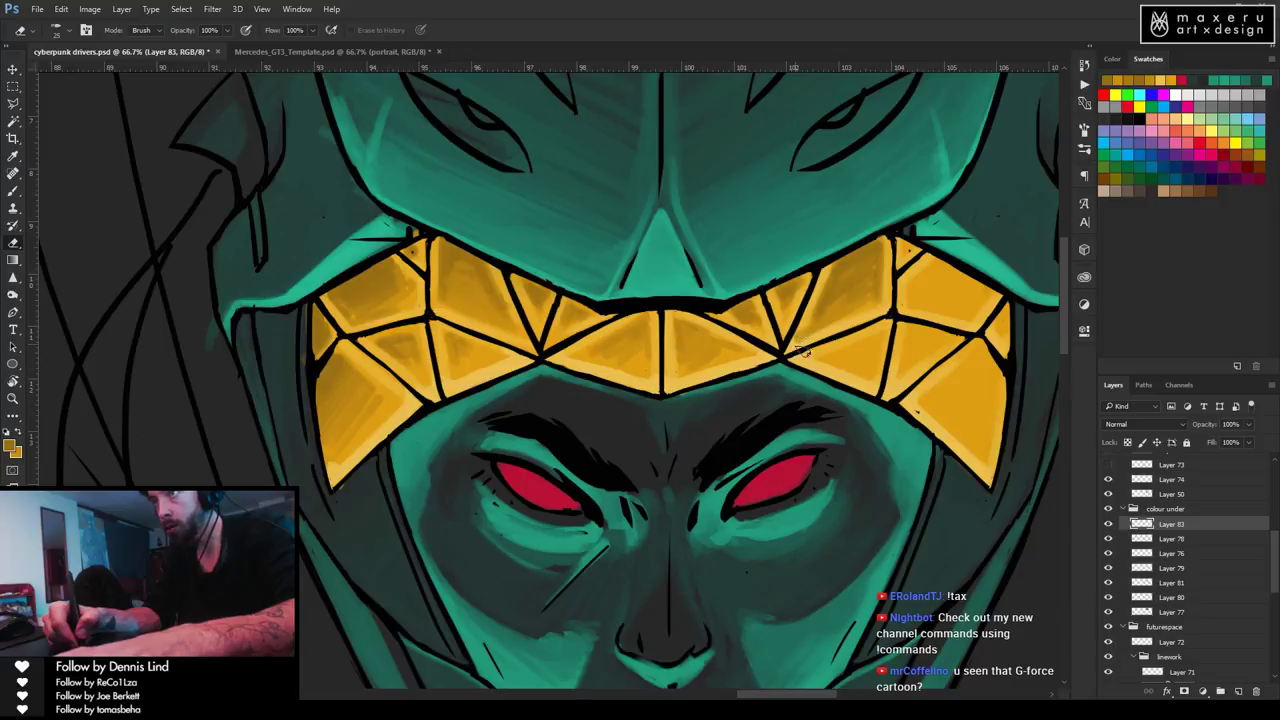
{"action": "key", "text": "b"}
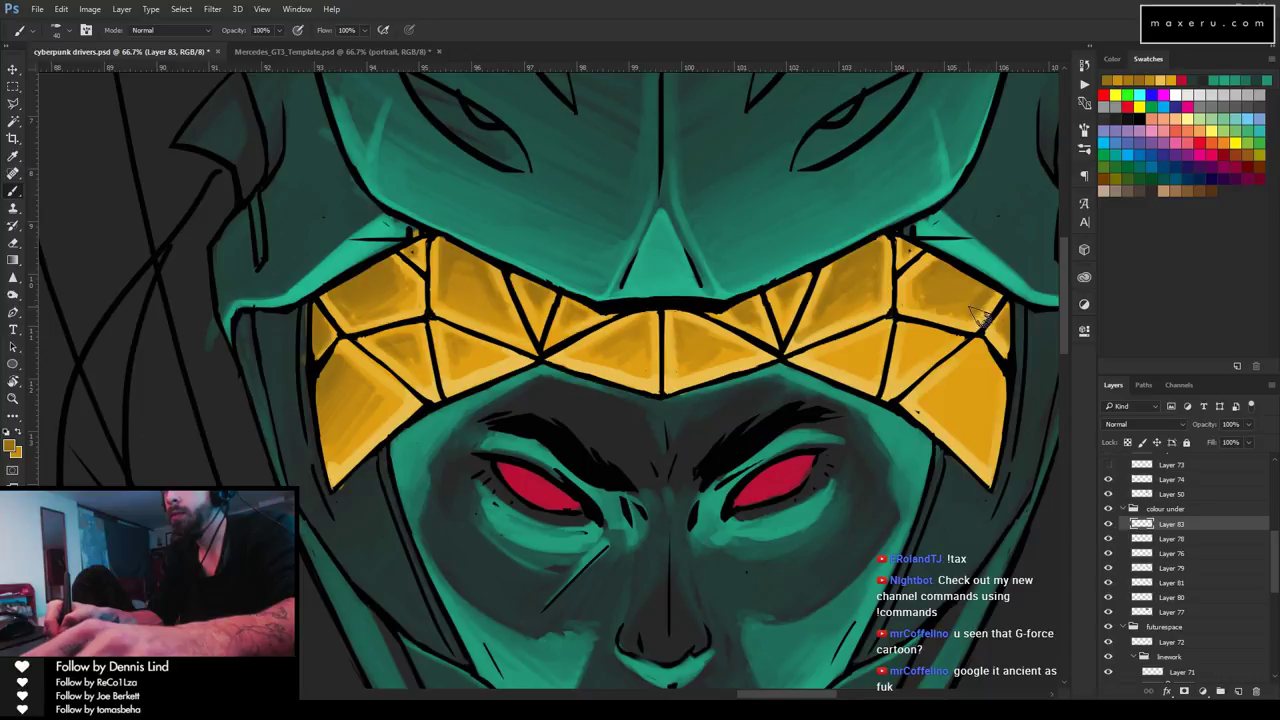
Save cyberpunk drivers.psd.
{"action": "key", "text": "ctrl+s"}
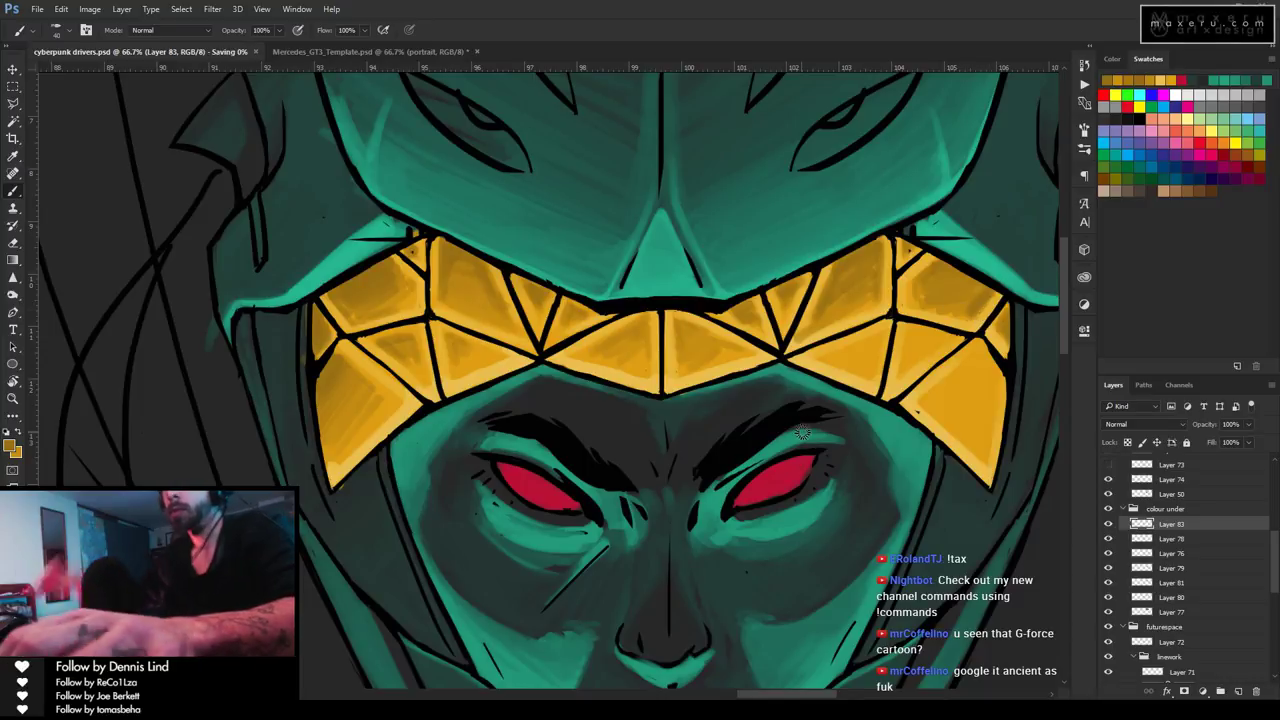
{"action": "key", "text": "z"}
{"action": "left_click", "coordinate": [683, 343], "text": "alt"}
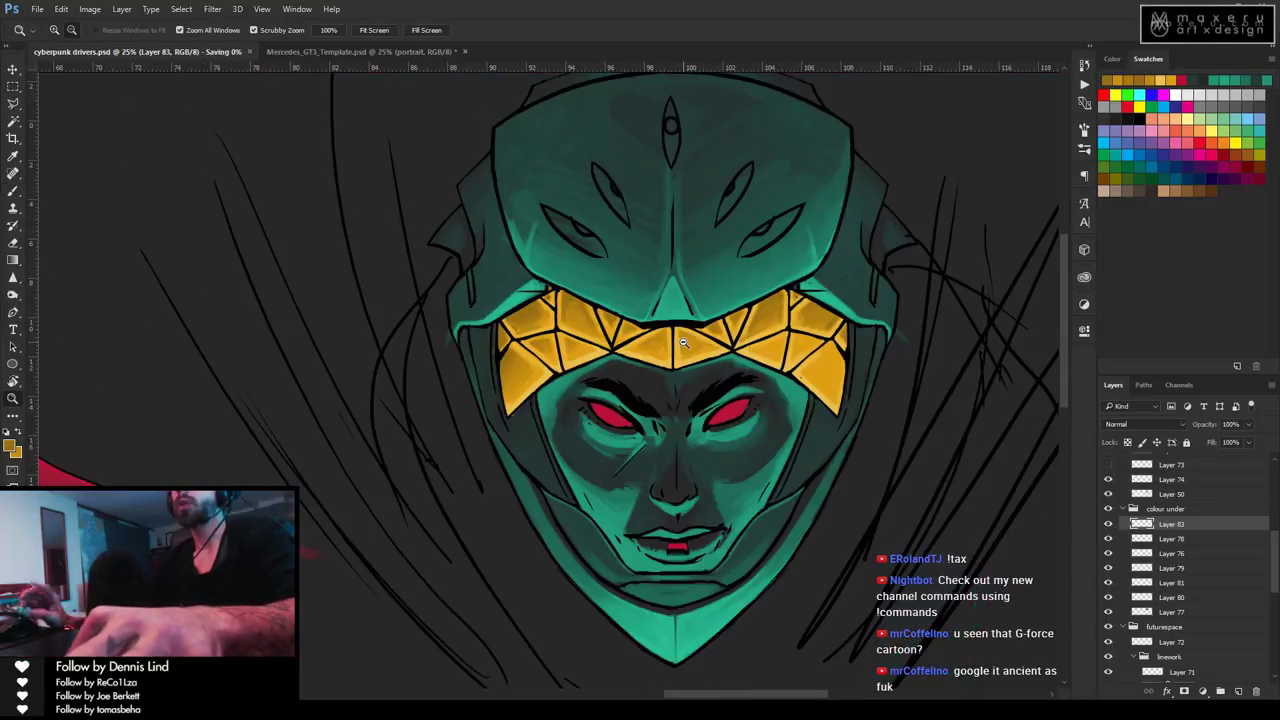
{"action": "left_click", "coordinate": [683, 343], "text": "alt"}
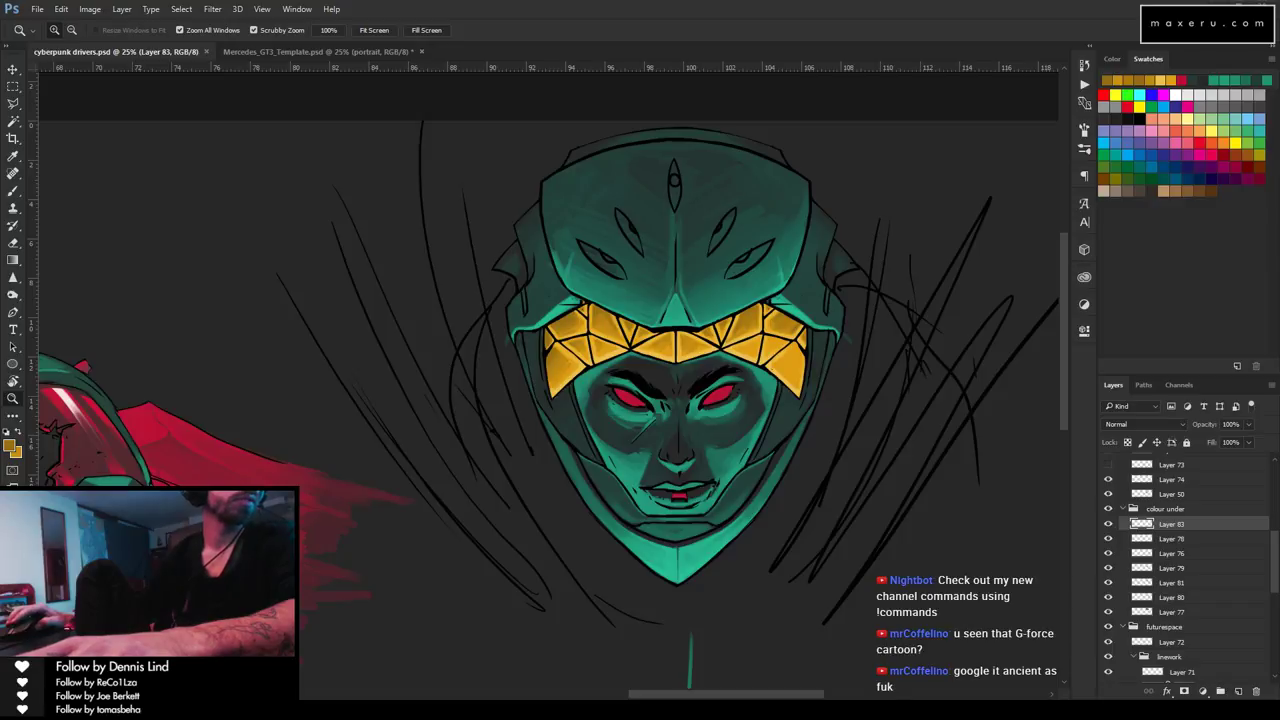
Switch to the browser and view the G-Force (Team) comic image at full size, plus two of its related images.
{"action": "key", "text": "alt+Tab"}
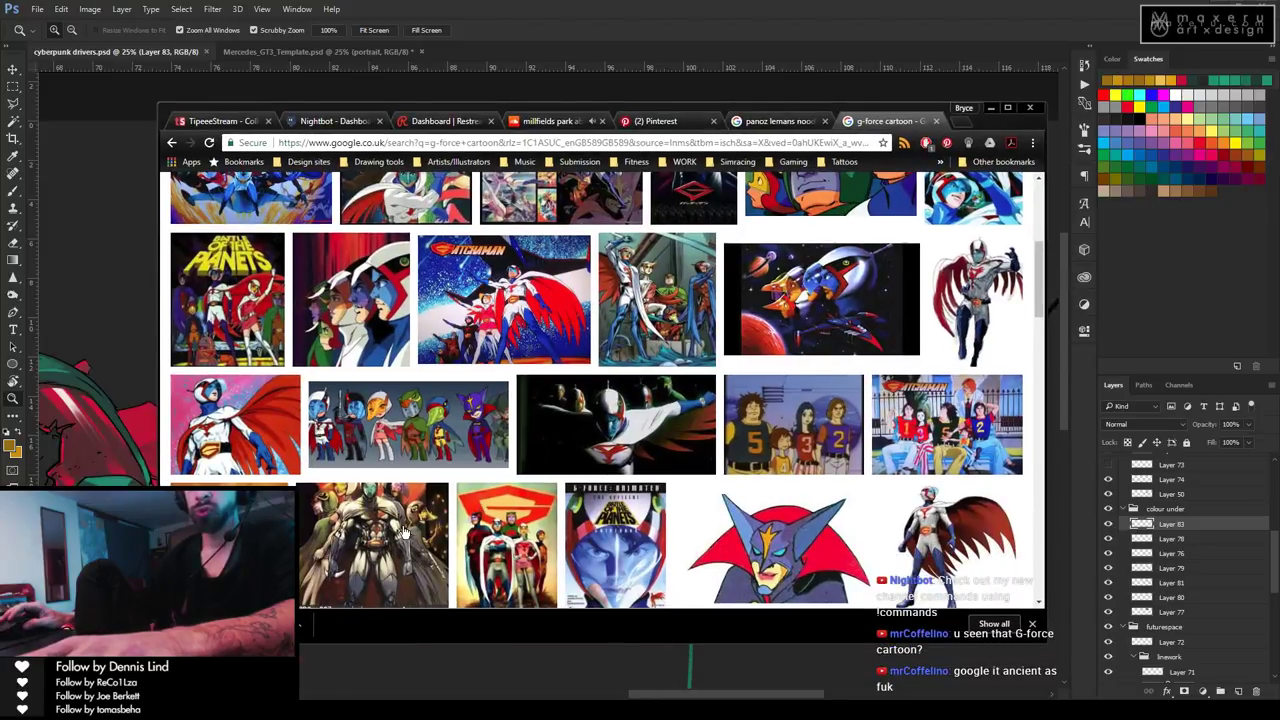
{"action": "left_click", "coordinate": [372, 545]}
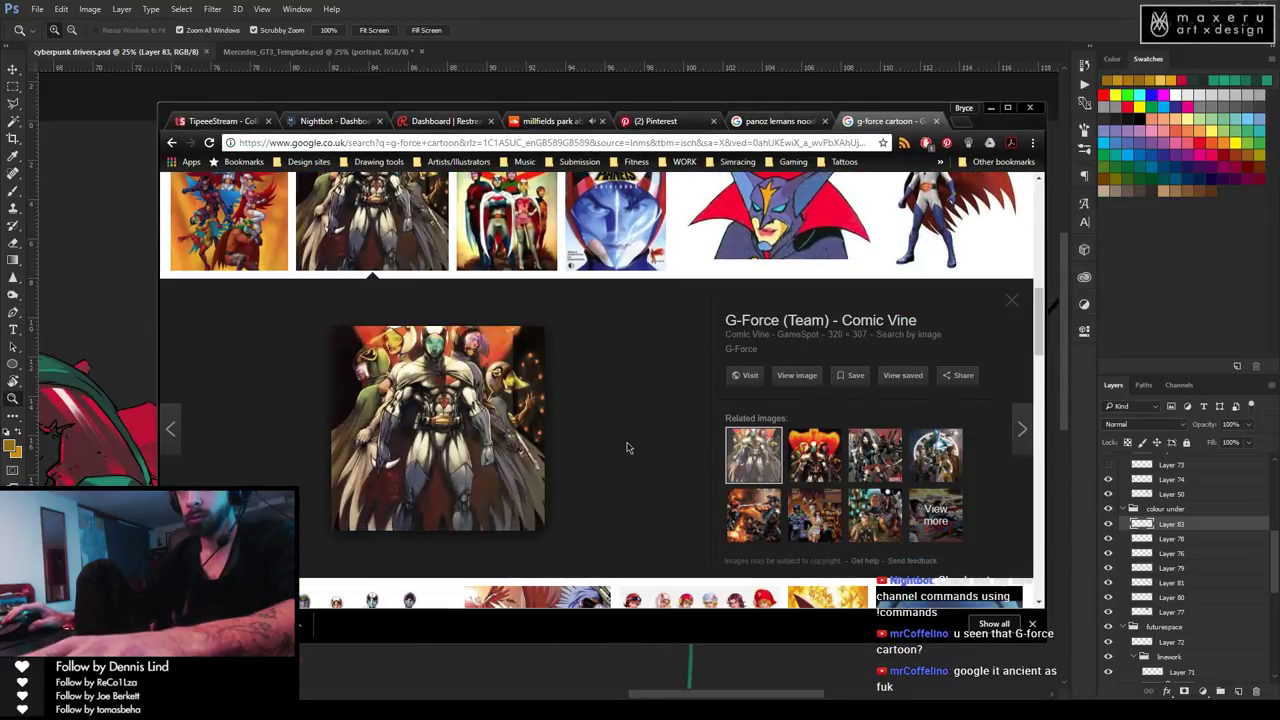
{"action": "left_click", "coordinate": [812, 378]}
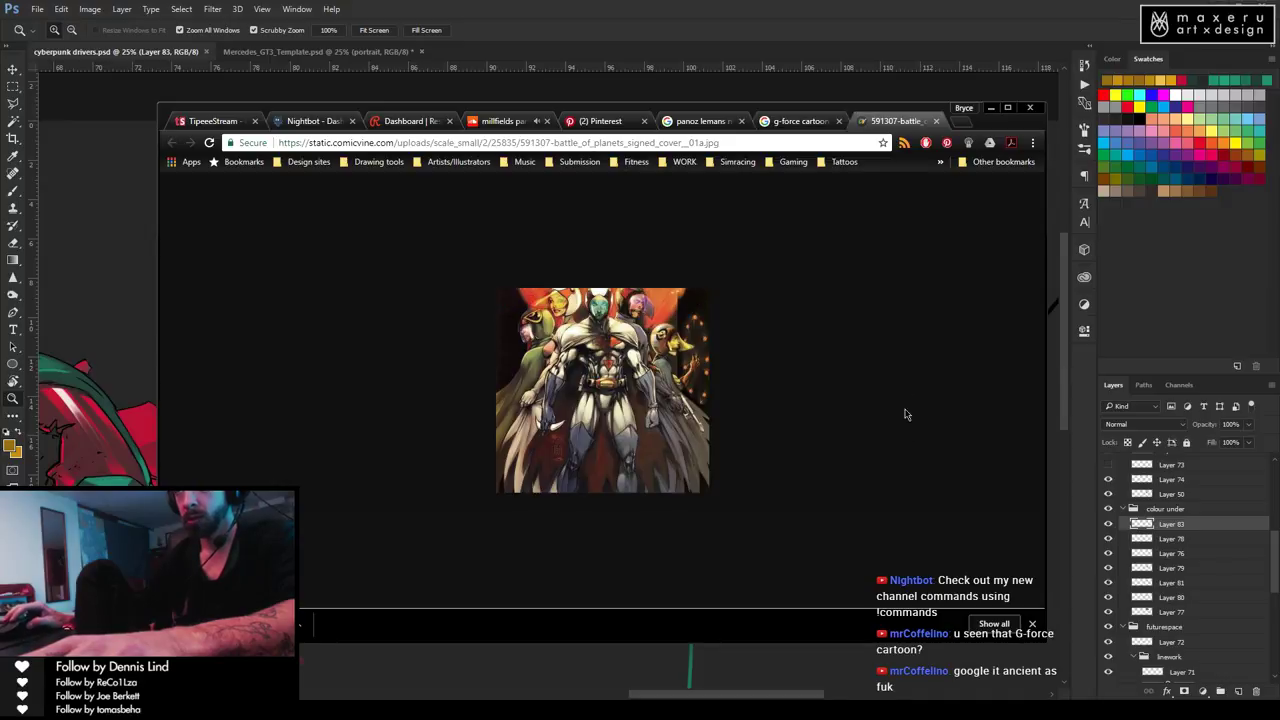
{"action": "left_click", "coordinate": [936, 121]}
{"action": "left_click", "coordinate": [814, 455]}
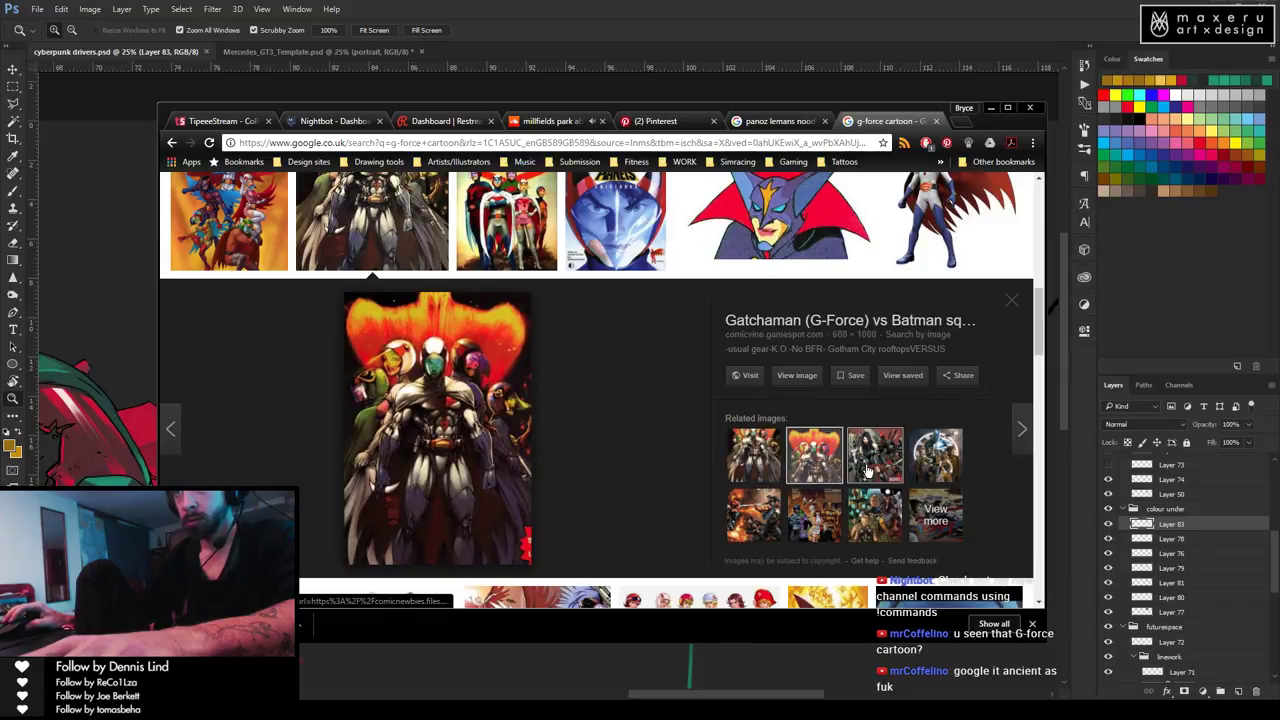
{"action": "left_click", "coordinate": [868, 470]}
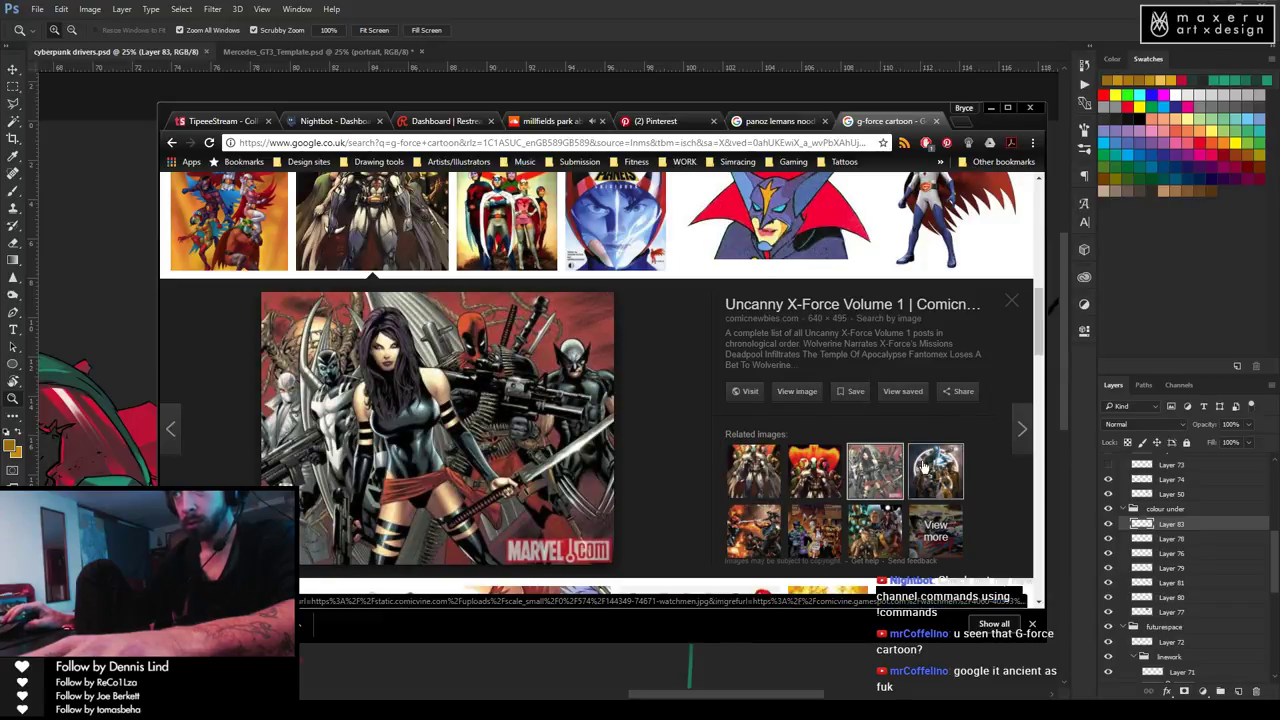
Return to the g-force cartoon image results and preview the G-Force: Animated Battle of the Planets guidebook cover.
{"action": "key", "text": "Escape"}
{"action": "scroll", "coordinate": [604, 494], "scroll_direction": "up", "scroll_amount": 3}
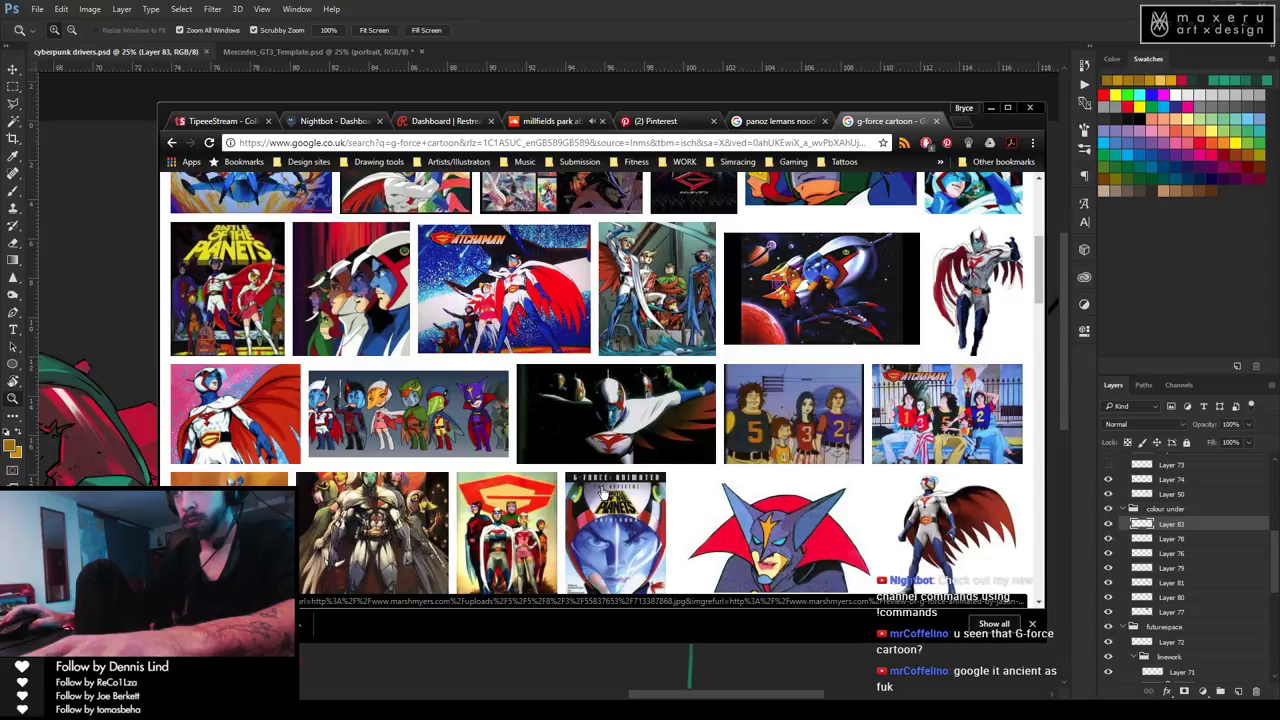
{"action": "left_click", "coordinate": [601, 493]}
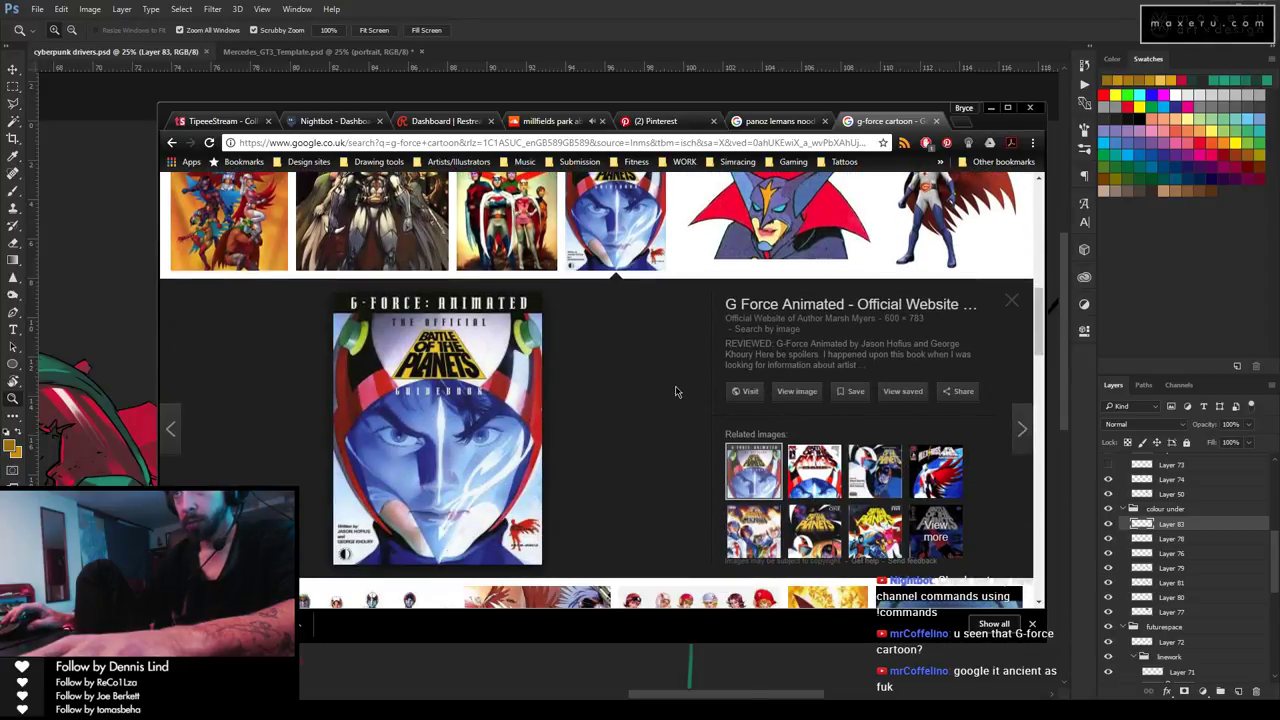
Look over the G-Force image results, view the guidebook cover at full size beside the portrait, and return to Photoshop.
{"action": "scroll", "coordinate": [658, 426], "scroll_direction": "up", "scroll_amount": 3}
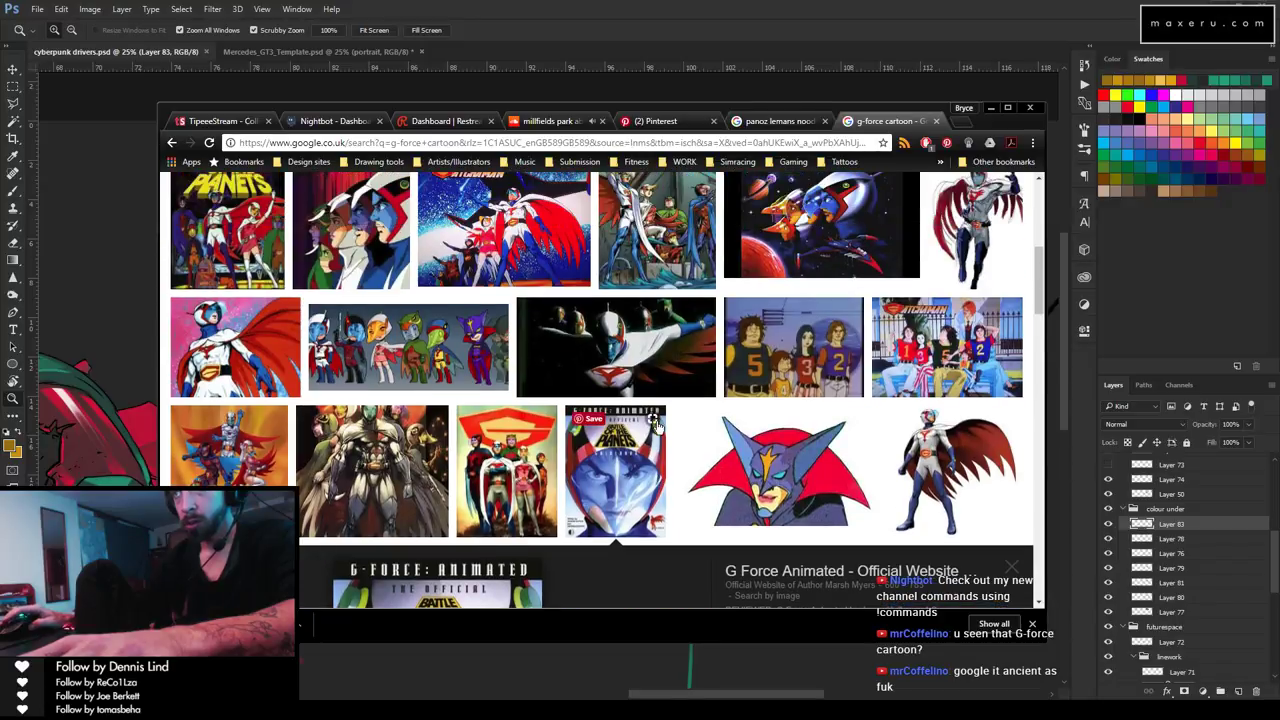
{"action": "scroll", "coordinate": [658, 426], "scroll_direction": "down", "scroll_amount": 3}
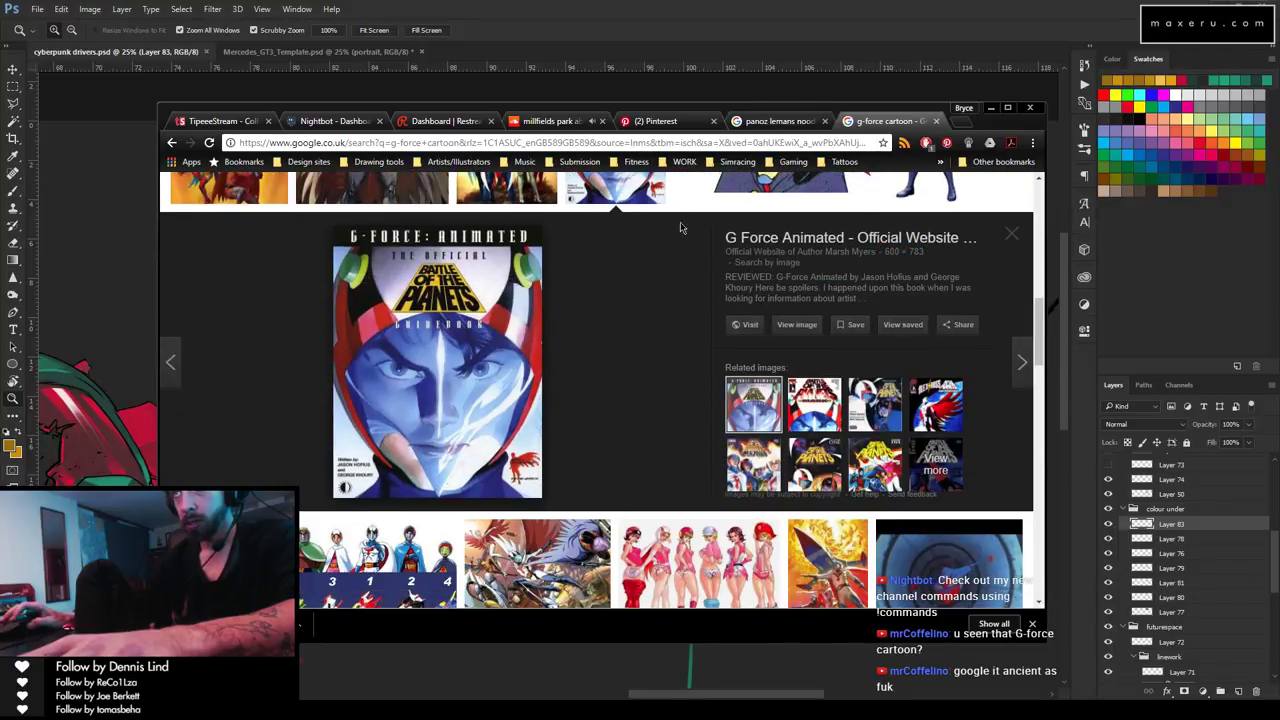
{"action": "left_click_drag", "start_coordinate": [677, 113], "coordinate": [0, 150]}
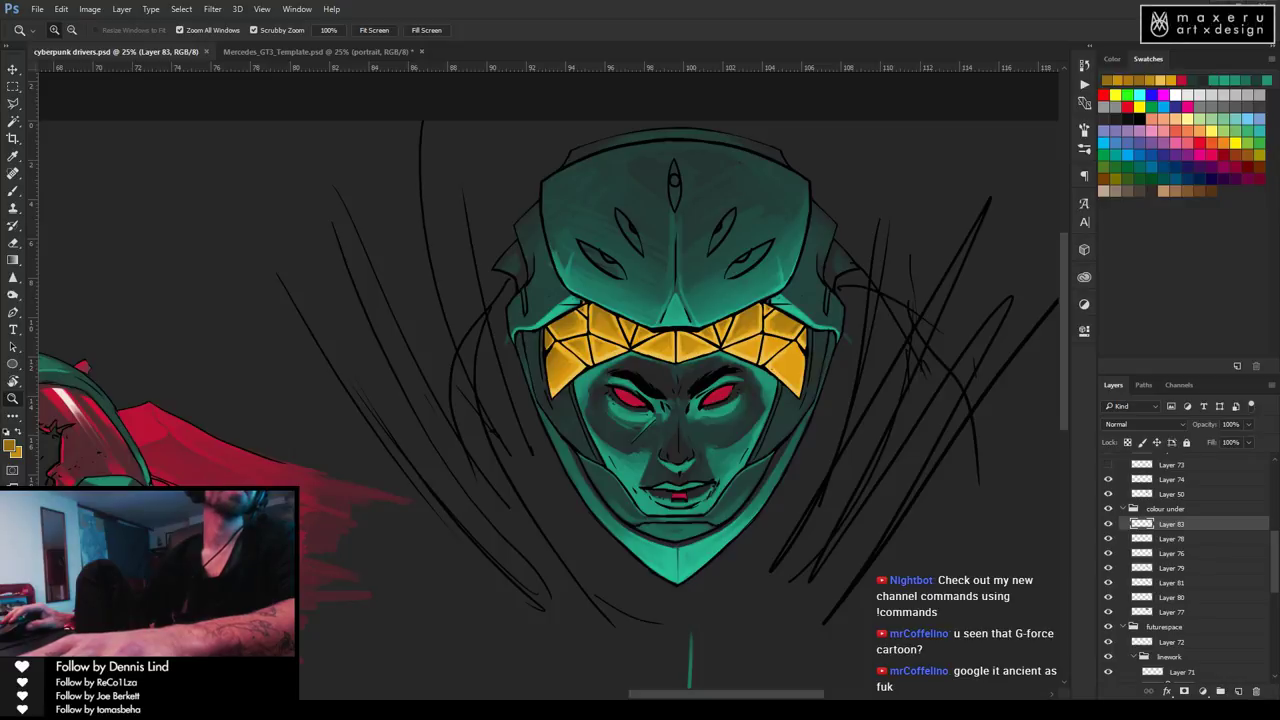
{"action": "left_click", "coordinate": [698, 372]}
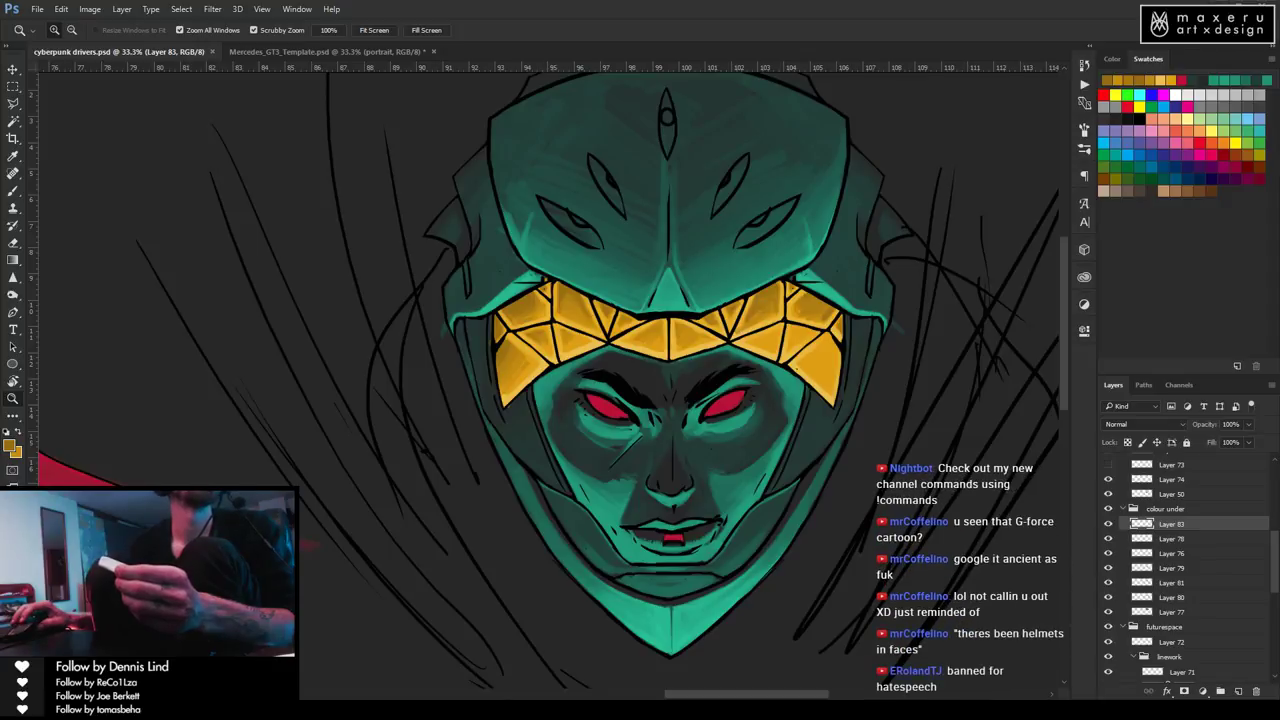
{"action": "left_click_drag", "start_coordinate": [0, 230], "coordinate": [857, 160]}
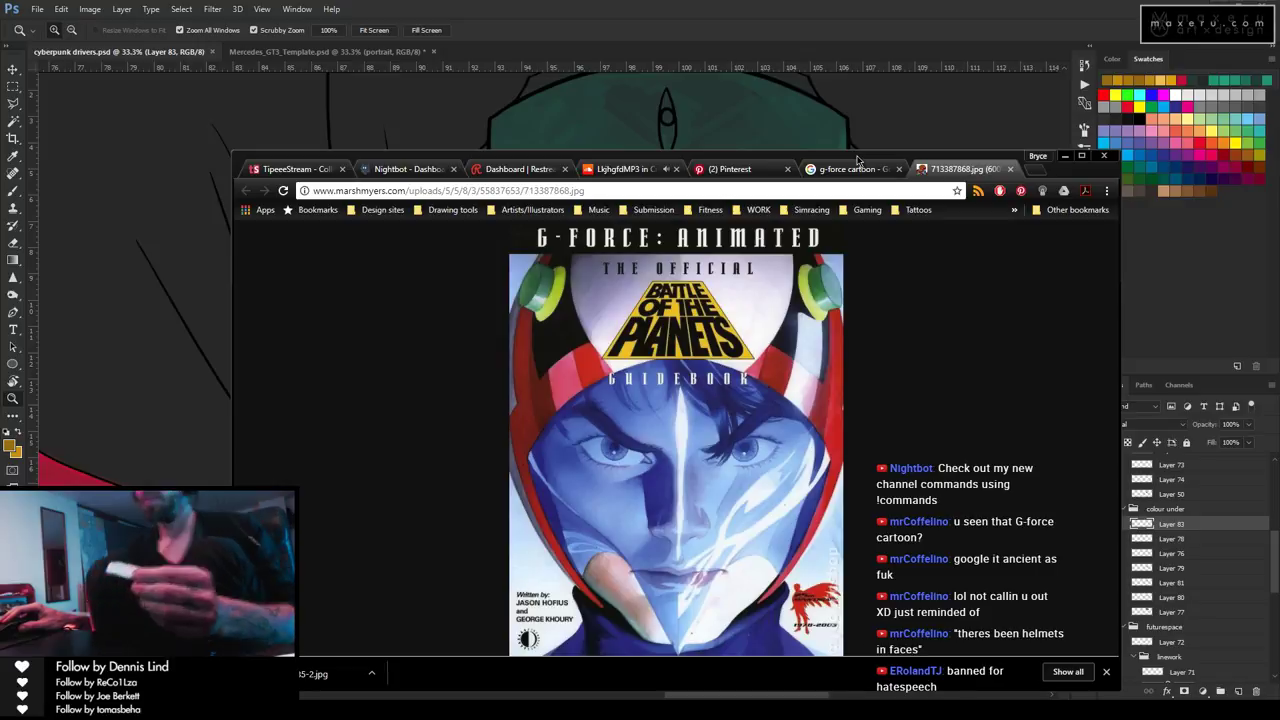
{"action": "key", "text": "alt+Tab"}
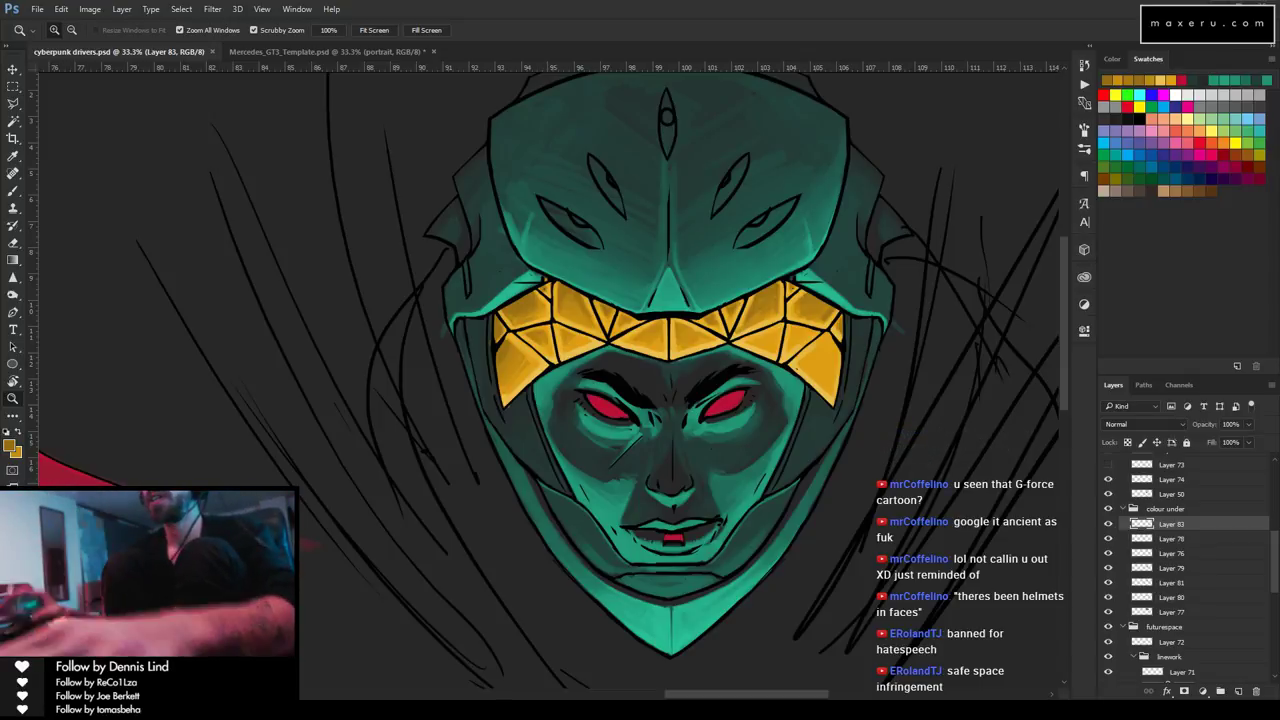
Brush darker gold into the lower facets on the right half of the band and save cyberpunk drivers.psd.
{"action": "left_click", "coordinate": [767, 341]}
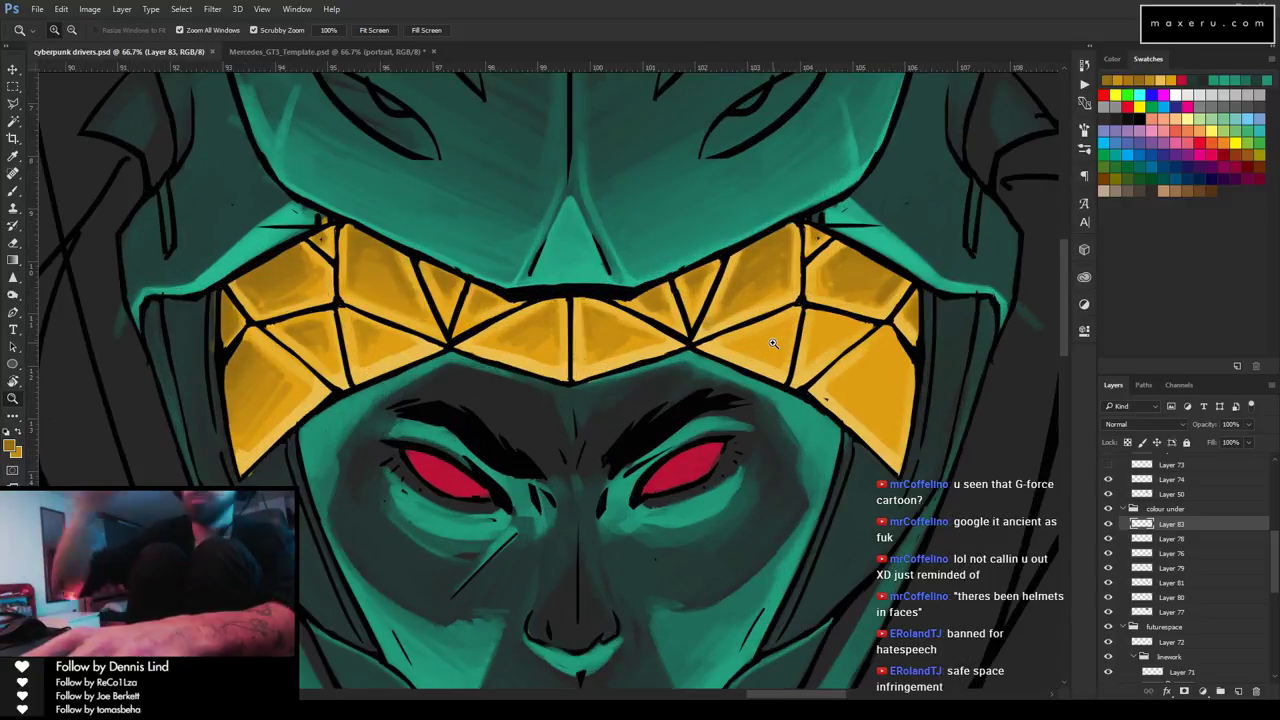
{"action": "key", "text": "b"}
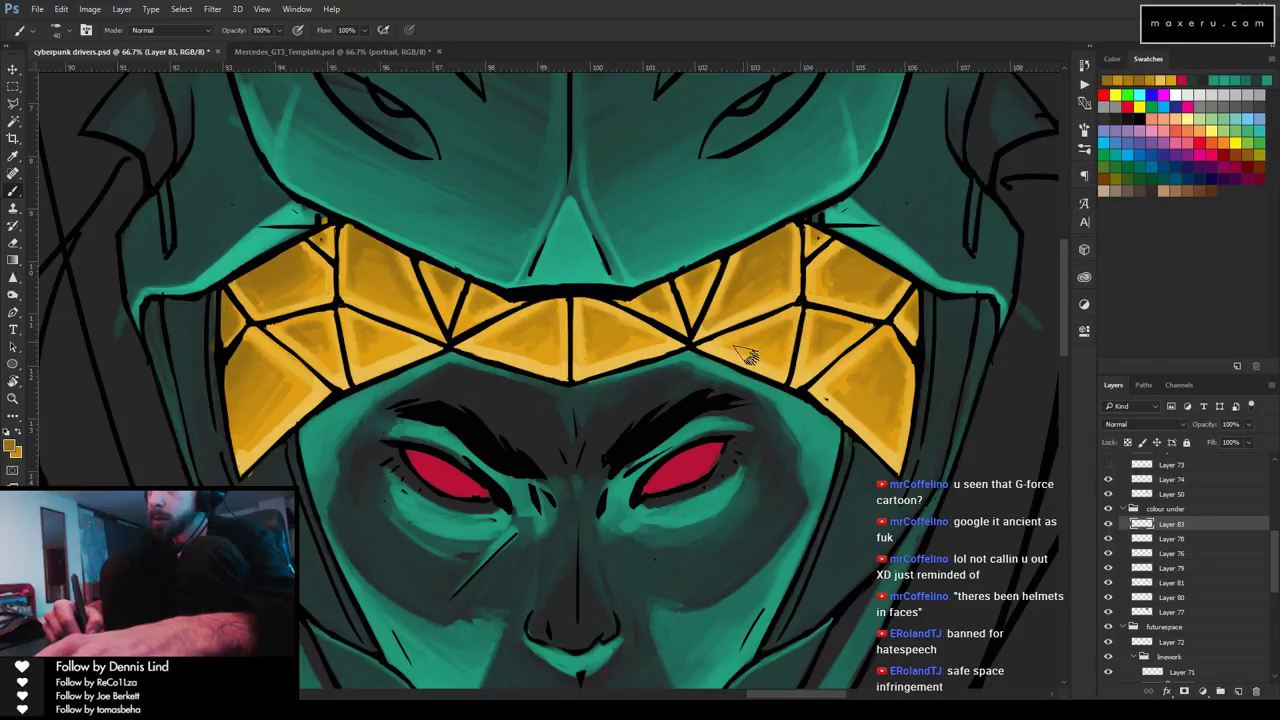
{"action": "key", "text": "z"}
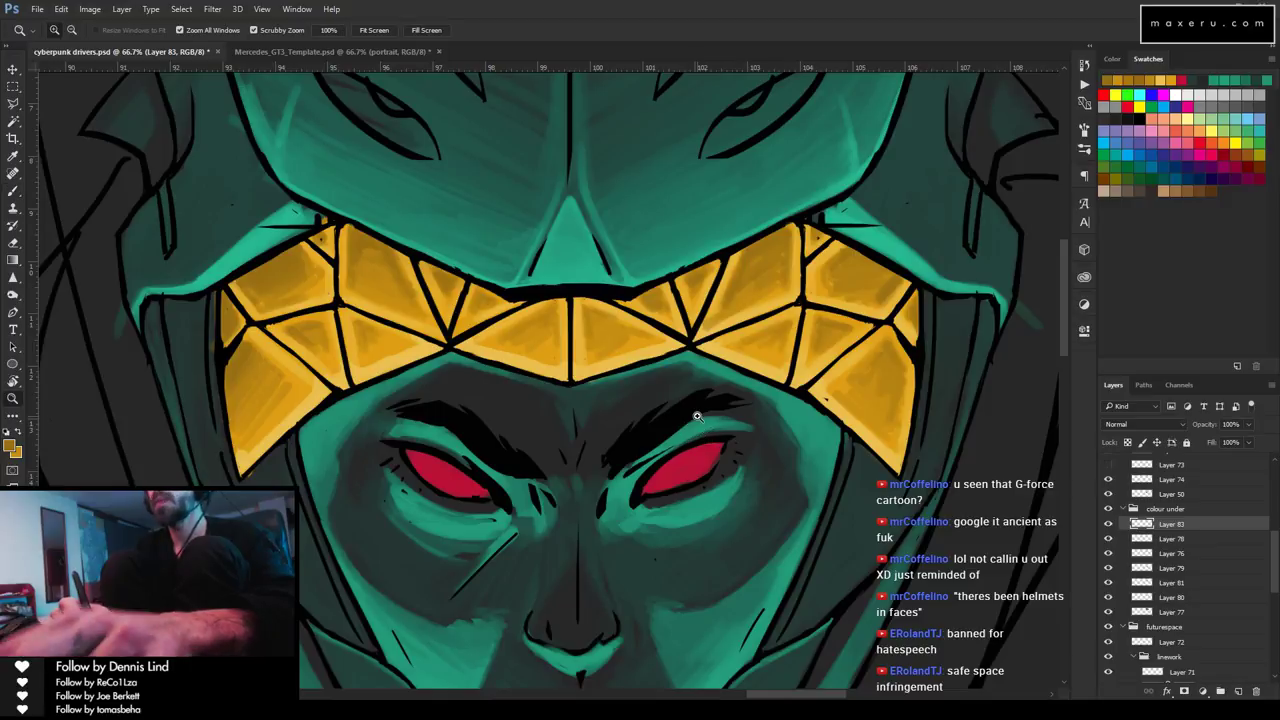
{"action": "left_click", "coordinate": [728, 436], "text": "alt"}
{"action": "left_click", "coordinate": [726, 455], "text": "alt"}
{"action": "left_click", "coordinate": [722, 505], "text": "alt"}
{"action": "left_click", "coordinate": [720, 523], "text": "alt"}
{"action": "key", "text": "ctrl+s"}
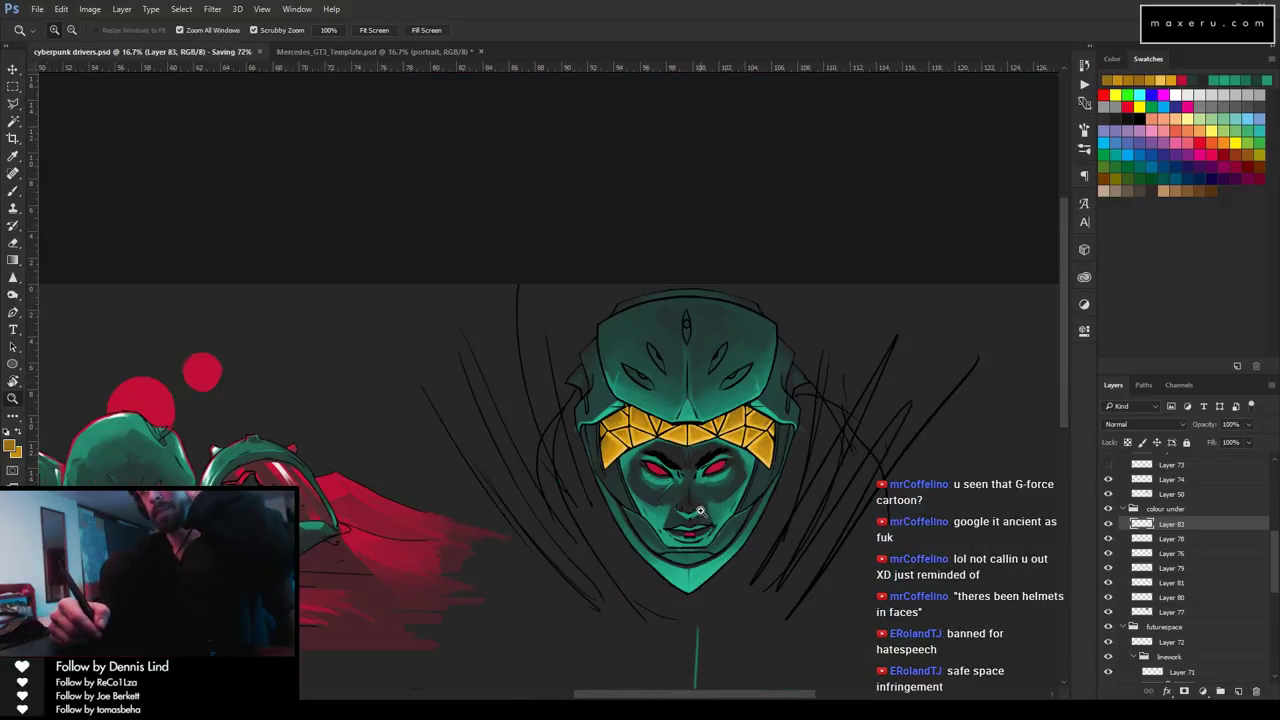
Add a new layer above Layer 83 and brush dark grey shadows over the gold band's facets.
{"action": "left_click", "coordinate": [676, 449]}
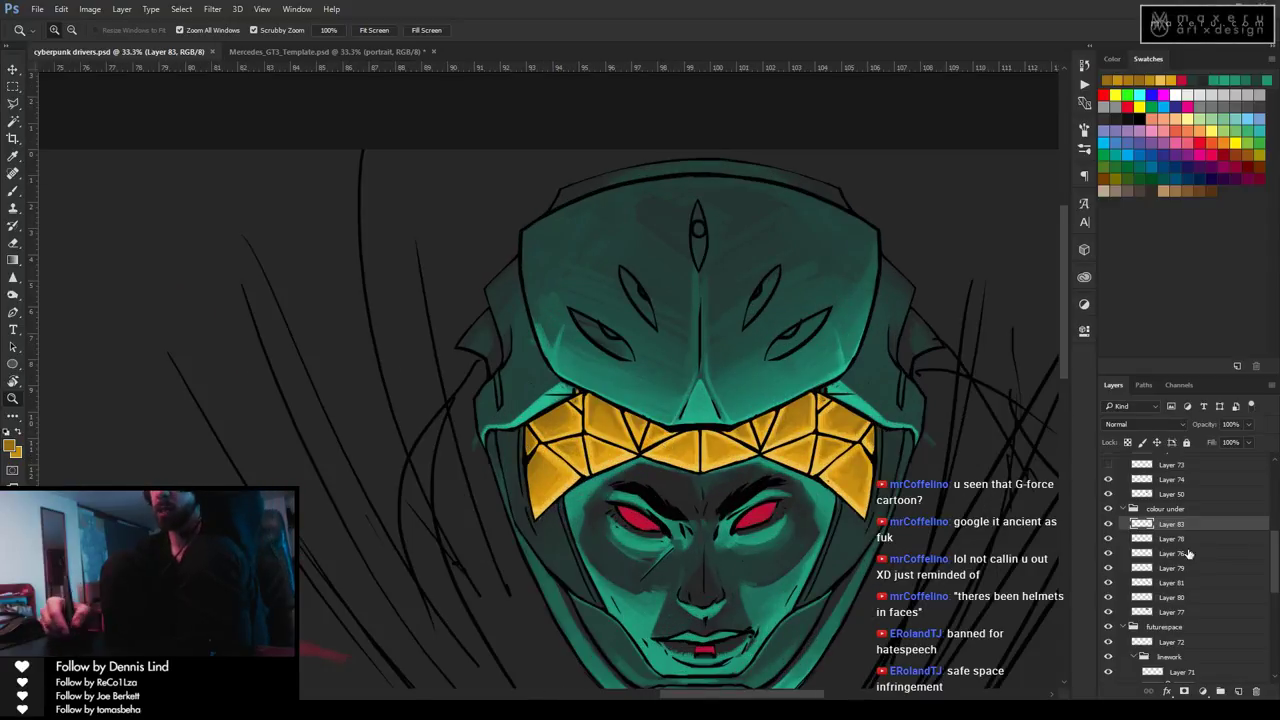
{"action": "left_click", "coordinate": [1238, 691]}
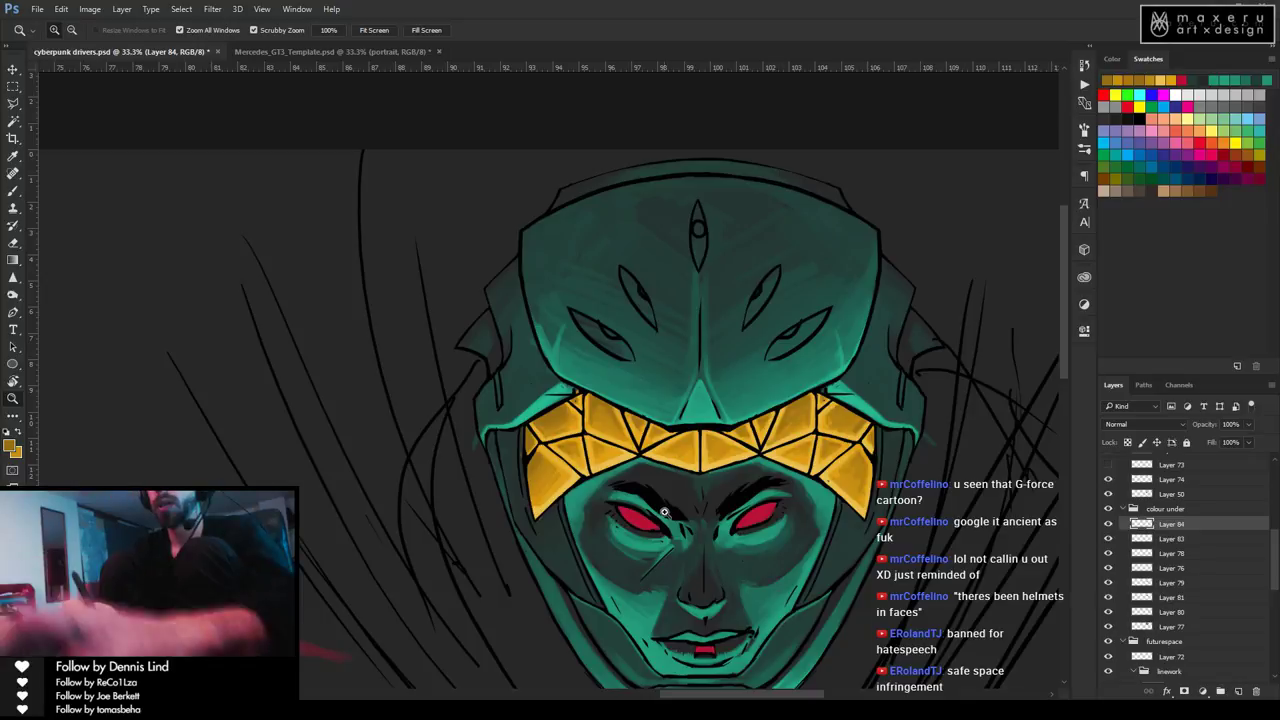
{"action": "key", "text": "b"}
{"action": "key", "text": "bracketright"}
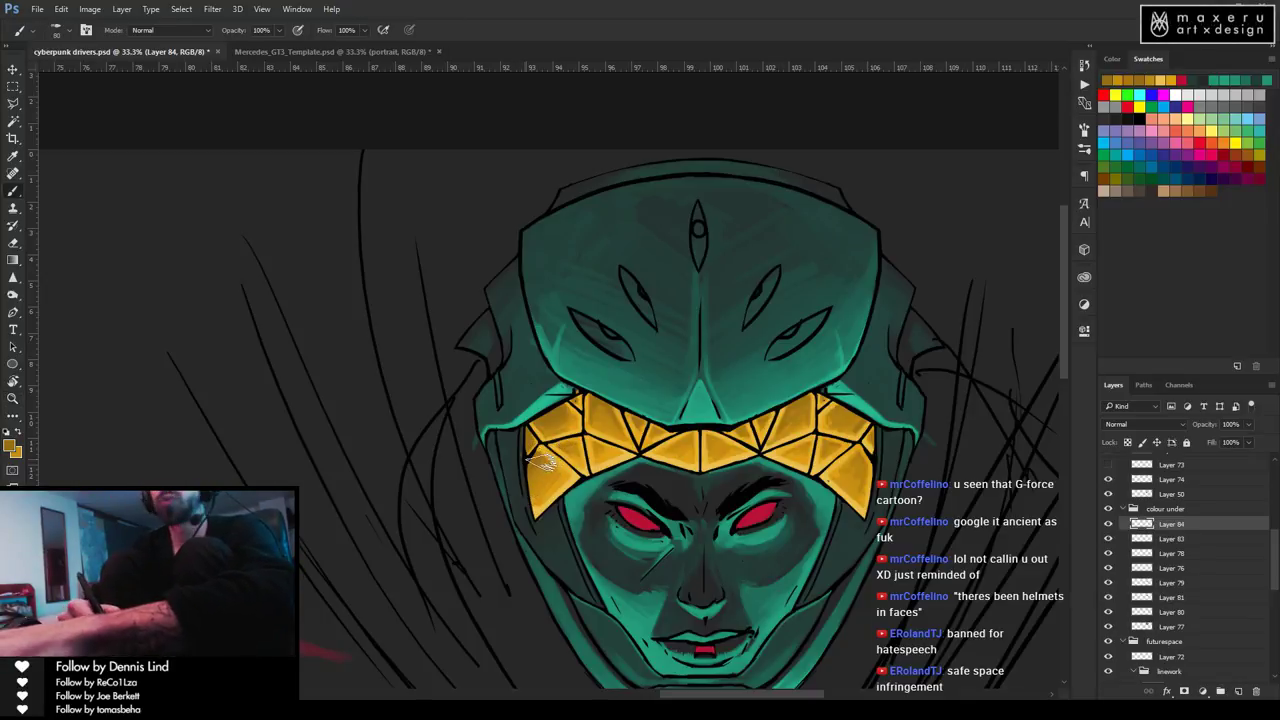
{"action": "left_click", "coordinate": [11, 447]}
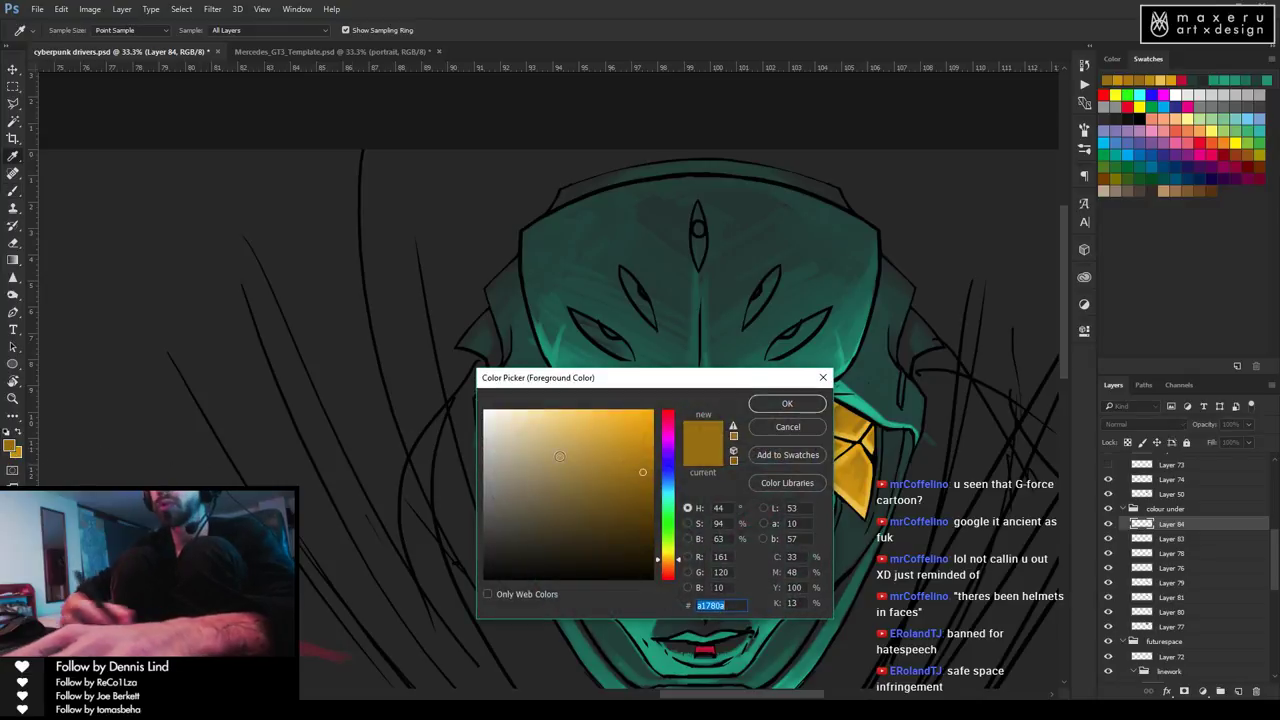
{"action": "key", "text": "Return"}
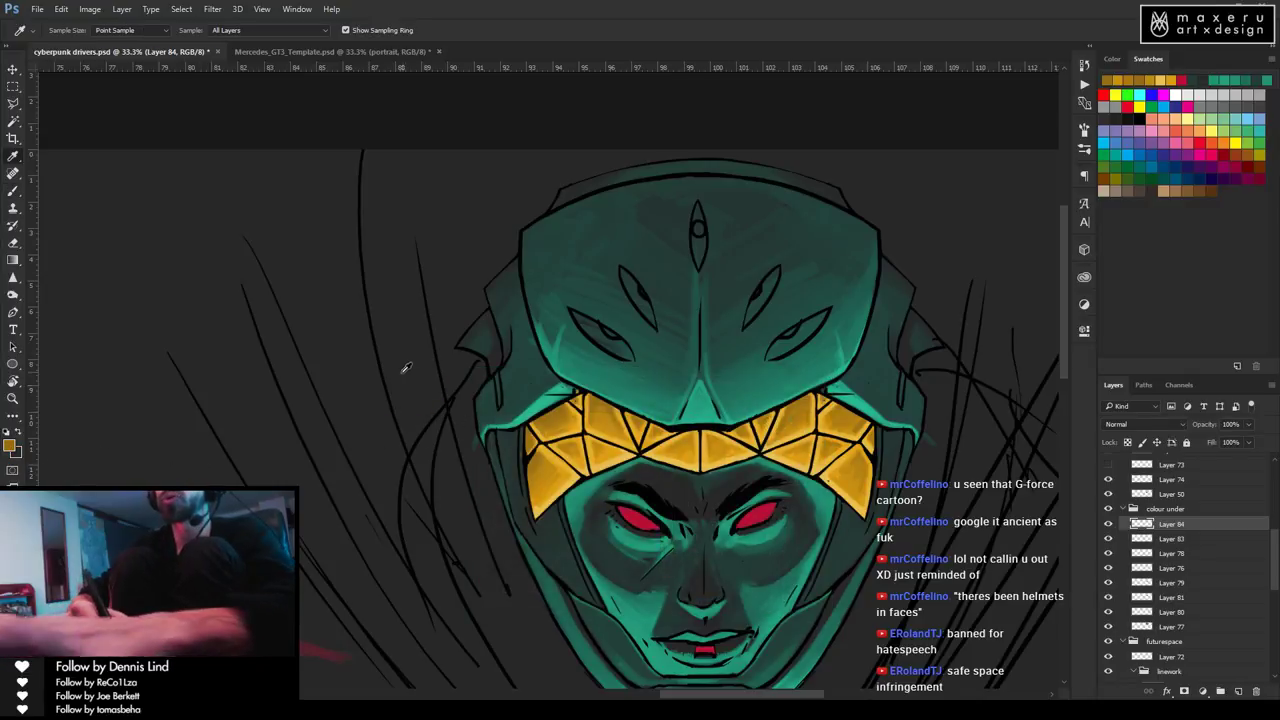
{"action": "key", "text": "b"}
{"action": "key", "text": "x"}
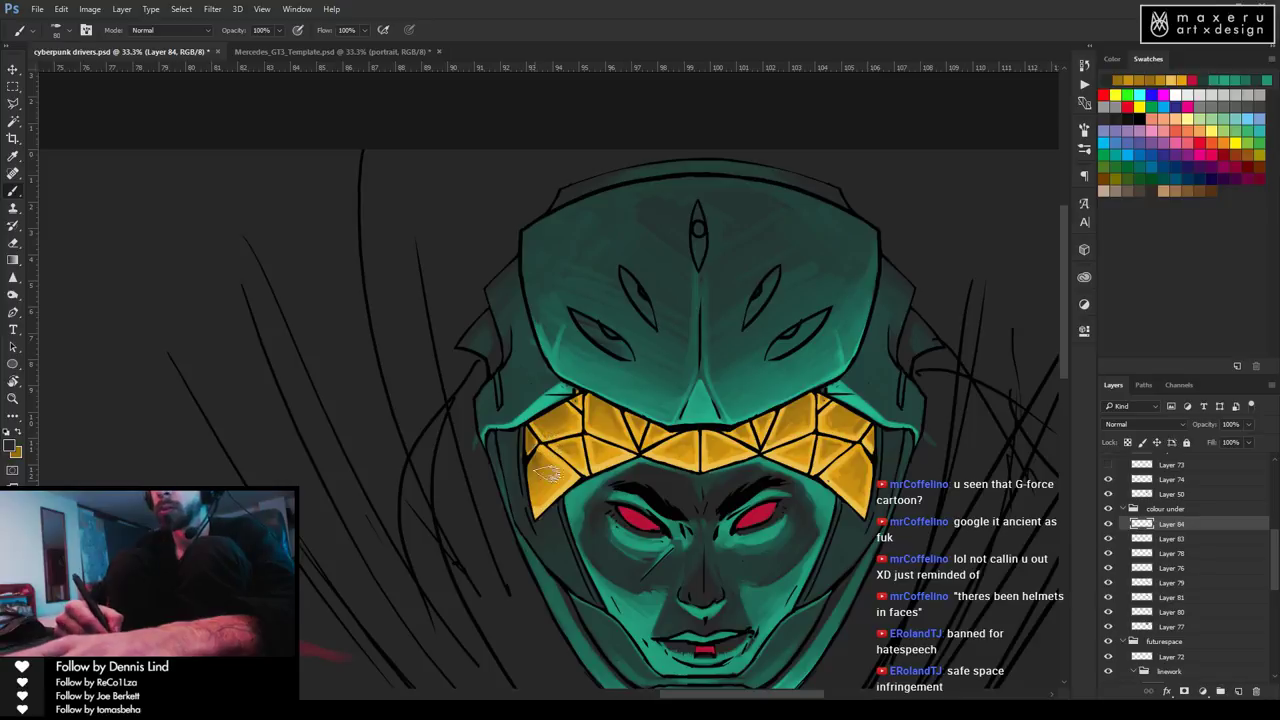
{"action": "mouse_move", "coordinate": [548, 422]}
{"action": "left_mouse_down"}
{"action": "mouse_move", "coordinate": [548, 482]}
{"action": "mouse_move", "coordinate": [598, 402]}
{"action": "mouse_move", "coordinate": [582, 478]}
{"action": "mouse_move", "coordinate": [548, 487]}
{"action": "mouse_move", "coordinate": [540, 434]}
{"action": "mouse_move", "coordinate": [592, 410]}
{"action": "mouse_move", "coordinate": [800, 435]}
{"action": "mouse_move", "coordinate": [770, 437]}
{"action": "mouse_move", "coordinate": [795, 412]}
{"action": "mouse_move", "coordinate": [815, 430]}
{"action": "mouse_move", "coordinate": [868, 428]}
{"action": "mouse_move", "coordinate": [858, 465]}
{"action": "mouse_move", "coordinate": [883, 457]}
{"action": "mouse_move", "coordinate": [885, 478]}
{"action": "mouse_move", "coordinate": [858, 487]}
{"action": "left_mouse_up"}
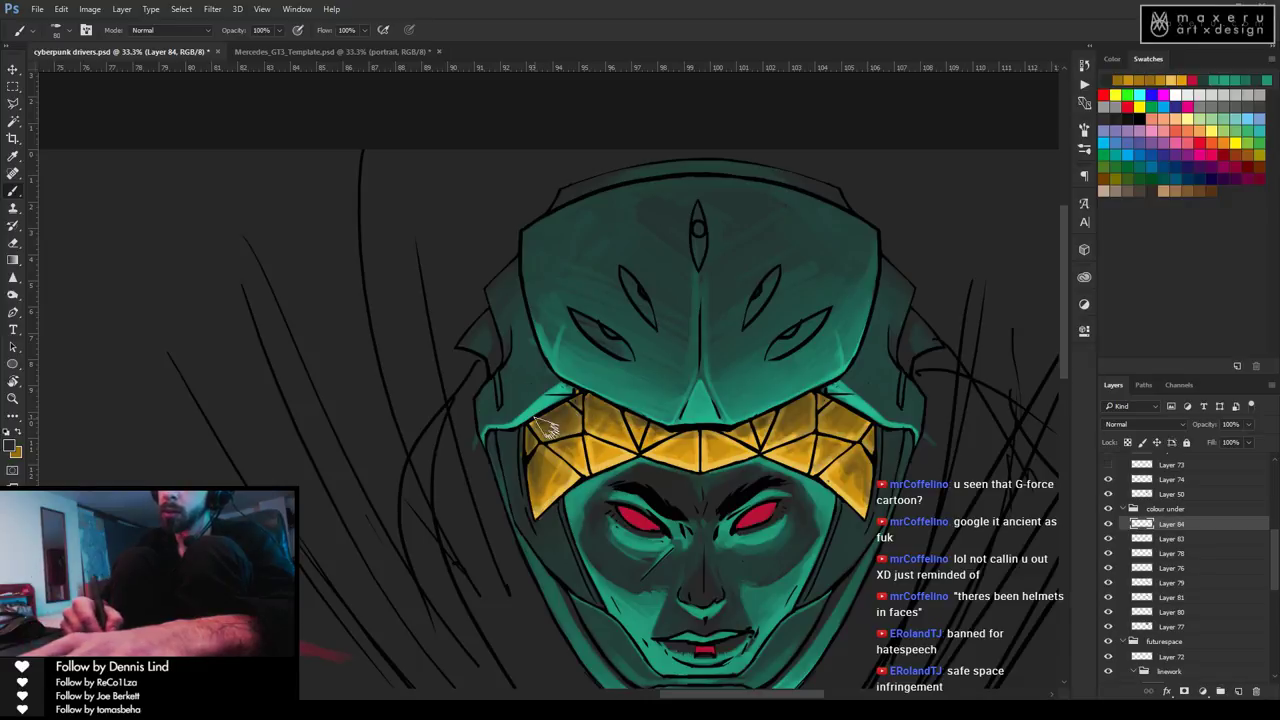
Set the band shadow layer's blend mode to Multiply and save cyberpunk drivers.psd.
{"action": "left_click", "coordinate": [1150, 424]}
{"action": "left_click", "coordinate": [1125, 467]}
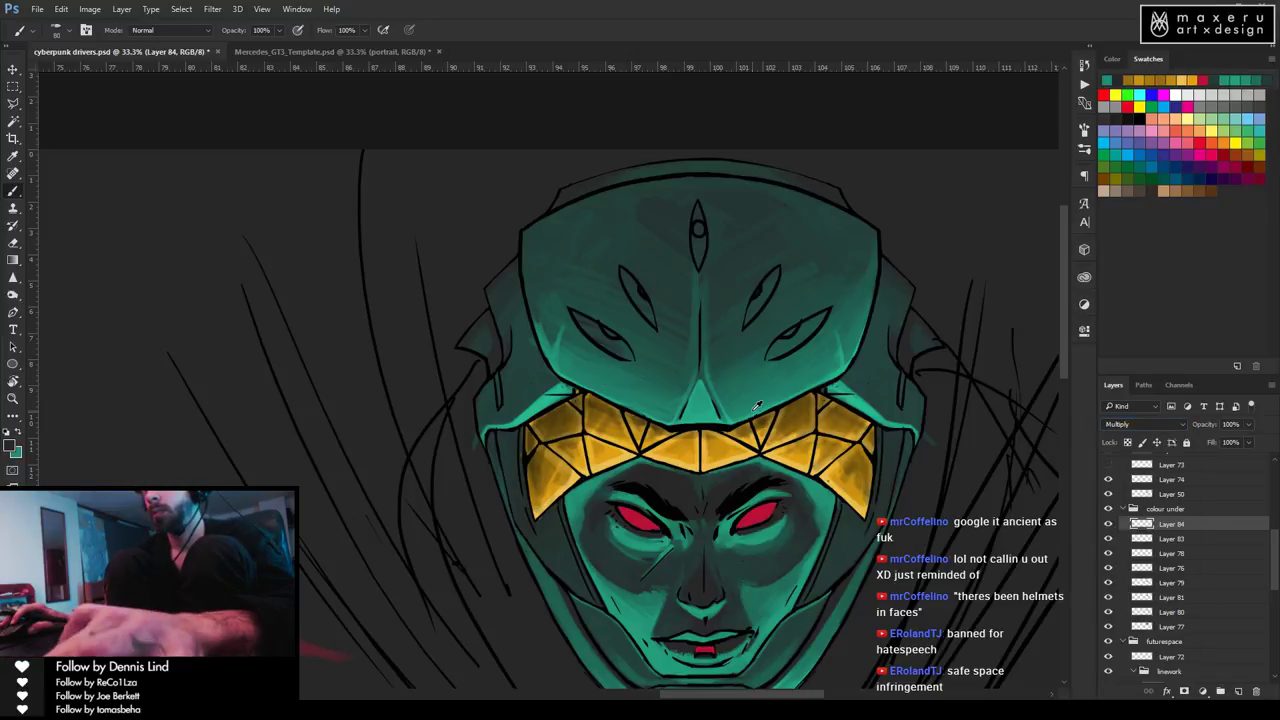
{"action": "key", "text": "z"}
{"action": "scroll", "coordinate": [757, 405], "scroll_direction": "down", "scroll_amount": 3}
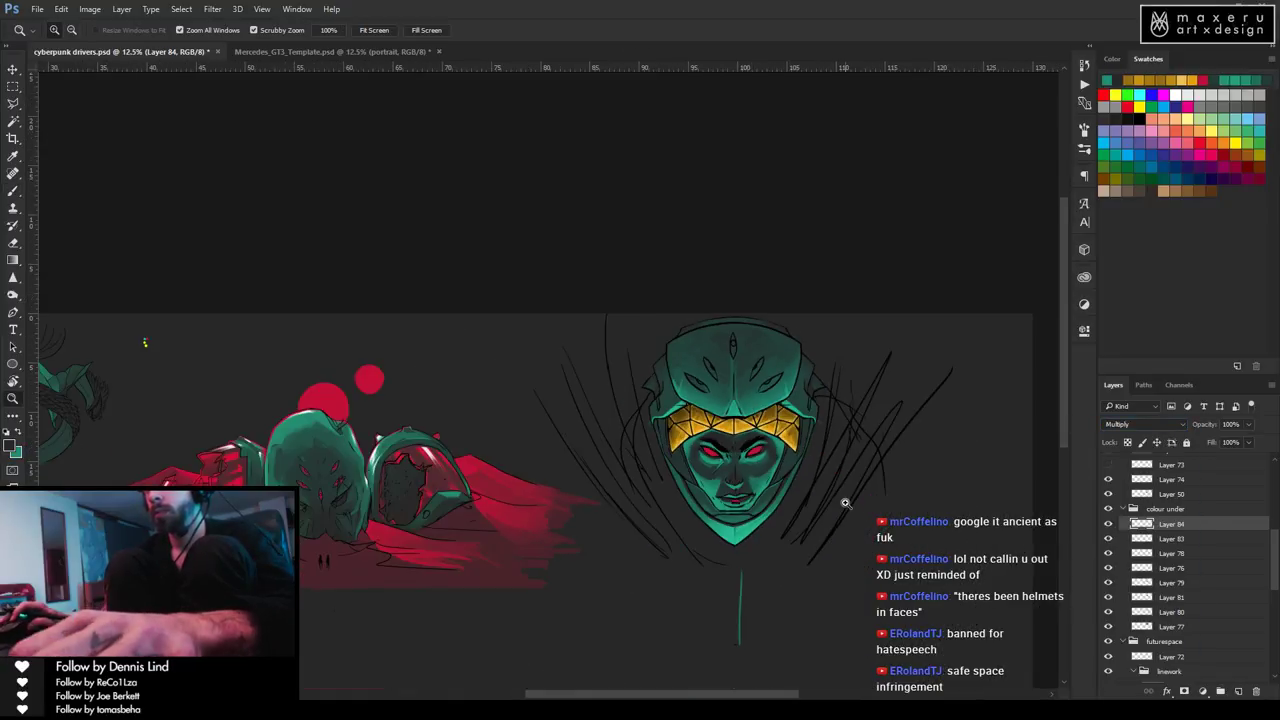
{"action": "left_click", "coordinate": [845, 503], "text": "alt"}
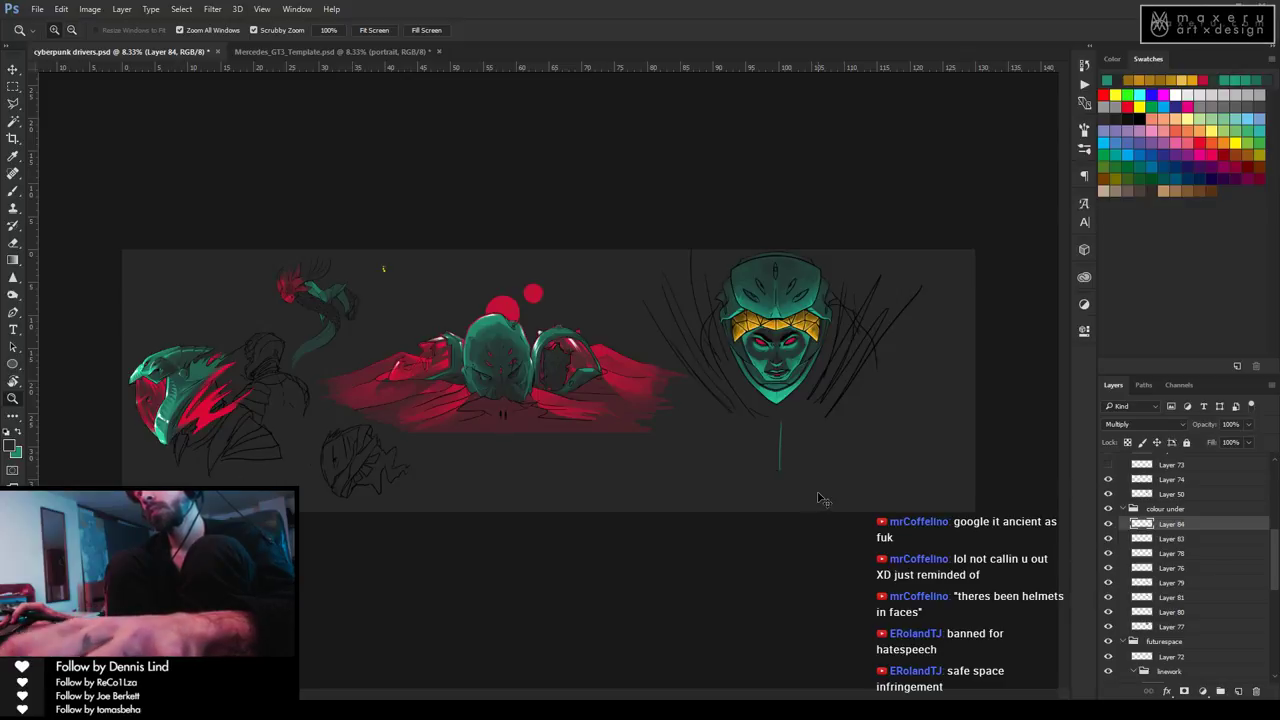
{"action": "left_click", "coordinate": [820, 357], "text": "alt"}
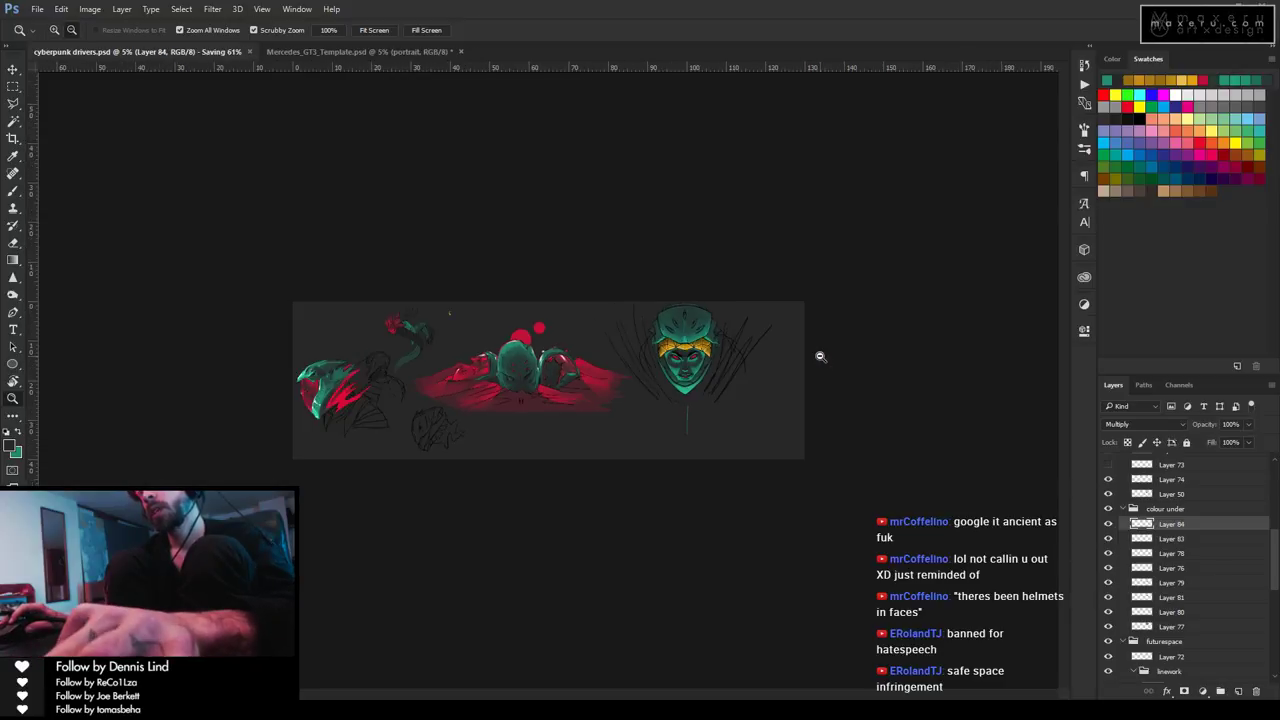
Examine the band's new shadows, first in the whole artwork and in close-up on the facets.
{"action": "left_click", "coordinate": [806, 360], "text": "alt"}
{"action": "left_click", "coordinate": [651, 391], "text": "alt"}
{"action": "left_click", "coordinate": [651, 391], "text": "alt"}
{"action": "left_click", "coordinate": [581, 459], "text": "alt"}
{"action": "left_click_drag", "start_coordinate": [571, 385], "coordinate": [729, 349]}
{"action": "left_click", "coordinate": [571, 401]}
{"action": "left_click_drag", "start_coordinate": [637, 406], "coordinate": [754, 441]}
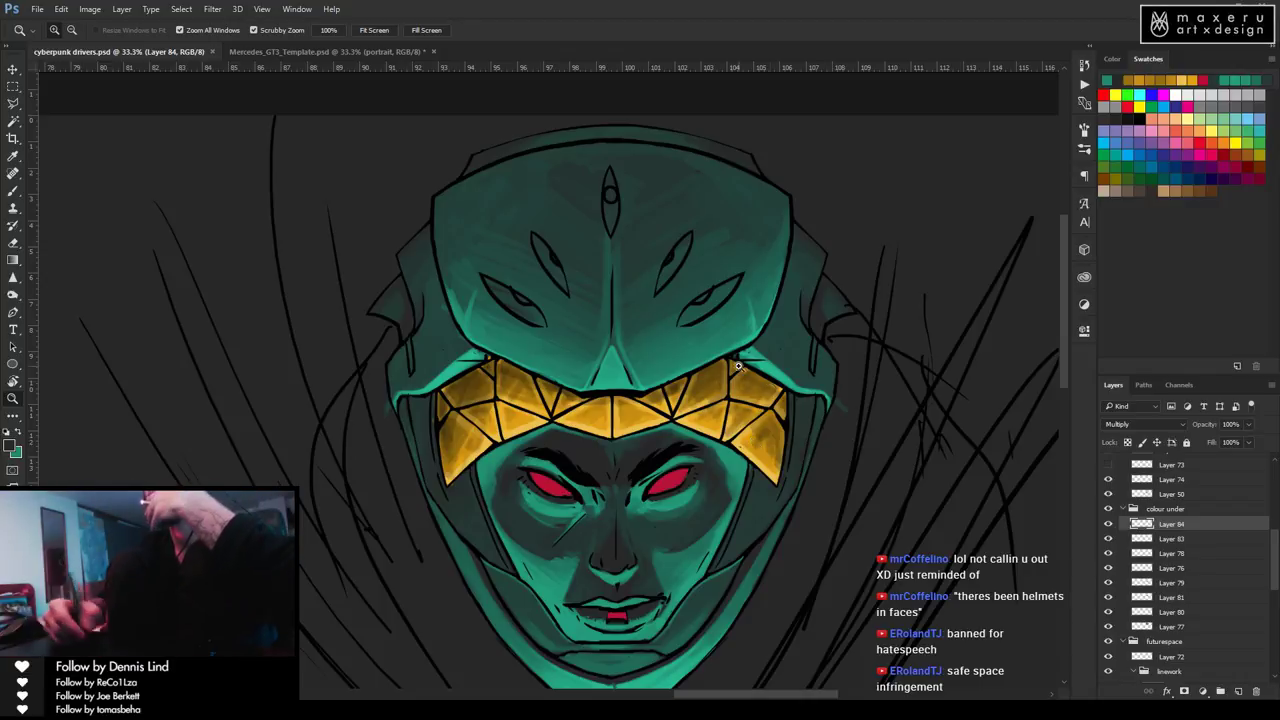
{"action": "left_click", "coordinate": [690, 418]}
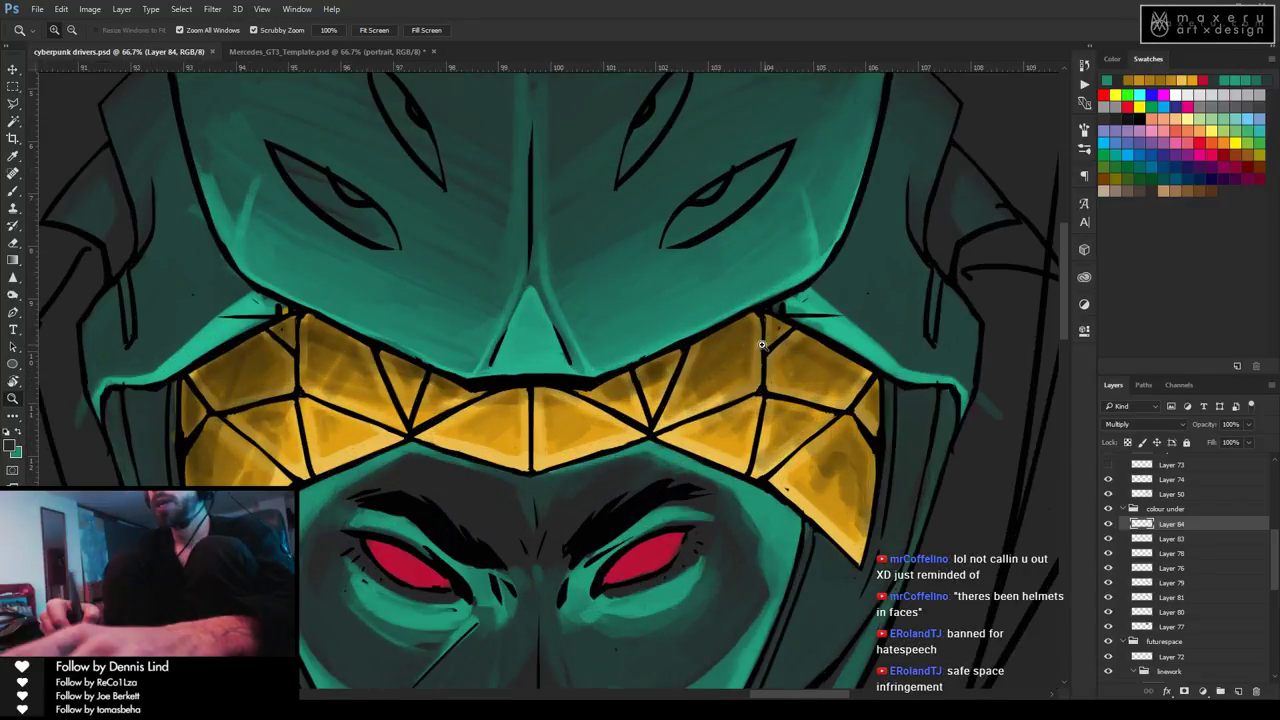
{"action": "left_click_drag", "start_coordinate": [657, 433], "coordinate": [727, 466]}
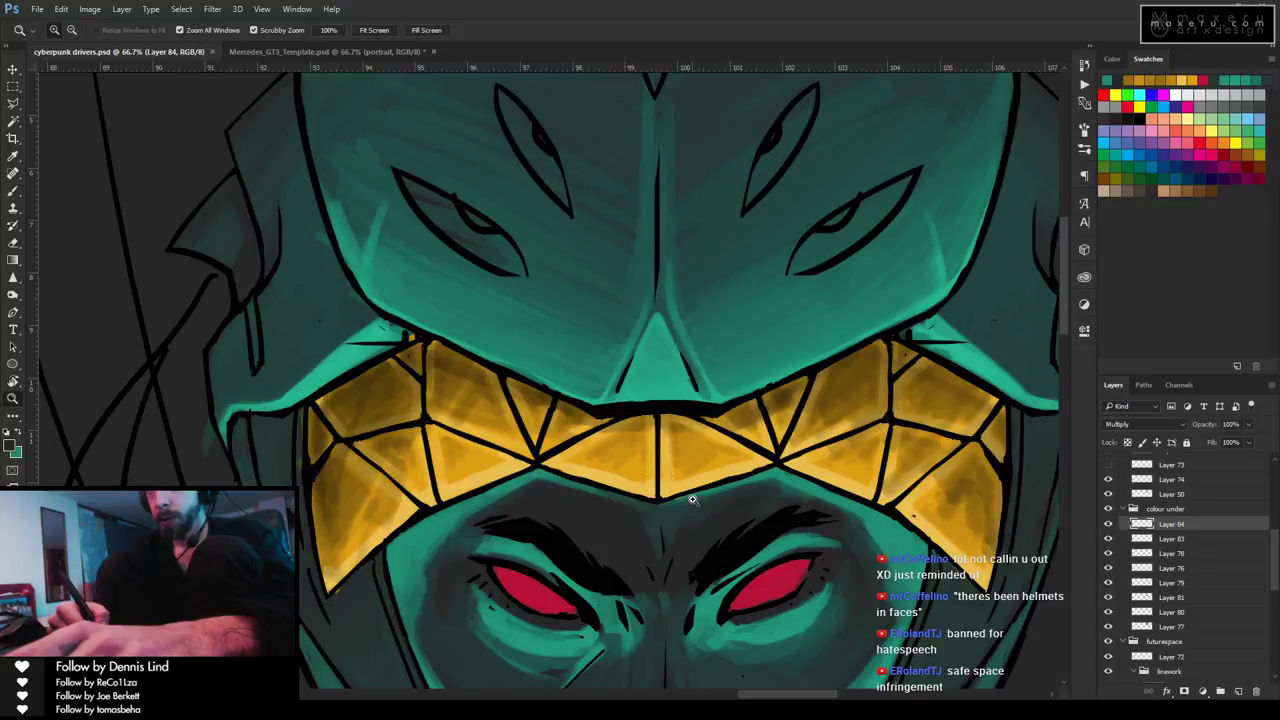
Hide Layer 84 with the Multiply shadows over the band.
{"action": "left_click", "coordinate": [1108, 524]}
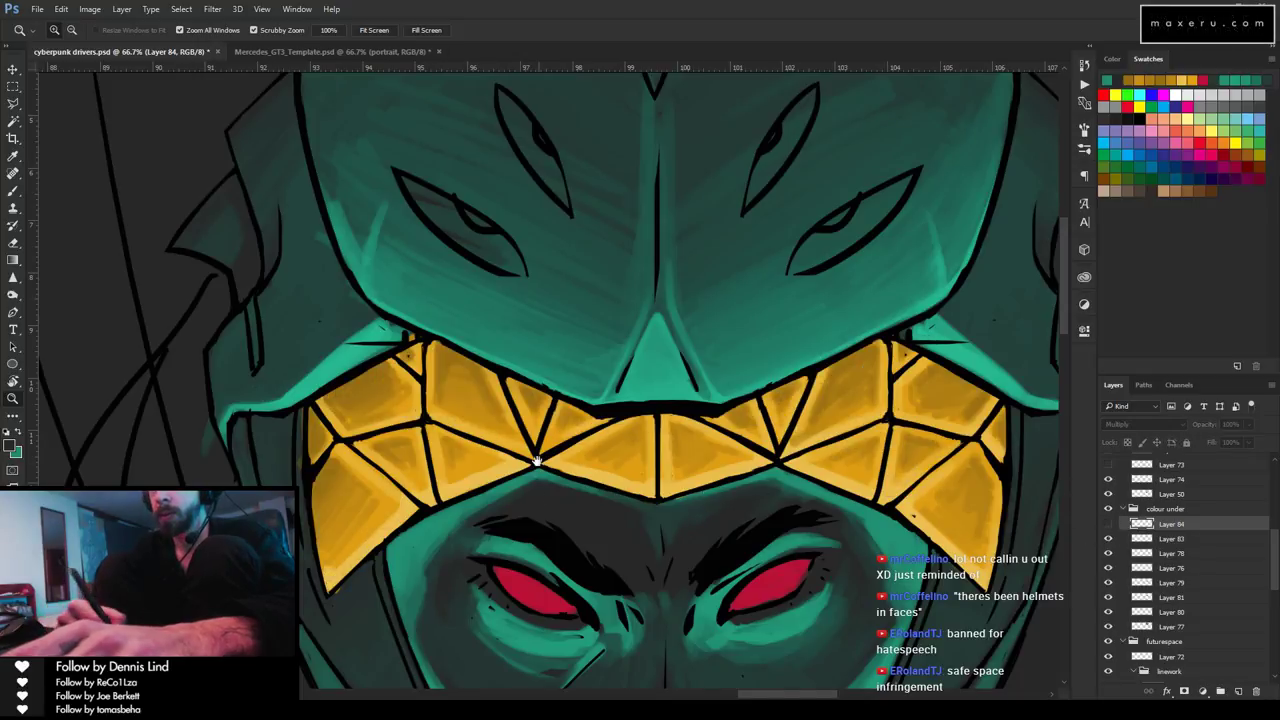
{"action": "left_click_drag", "start_coordinate": [539, 523], "coordinate": [564, 403]}
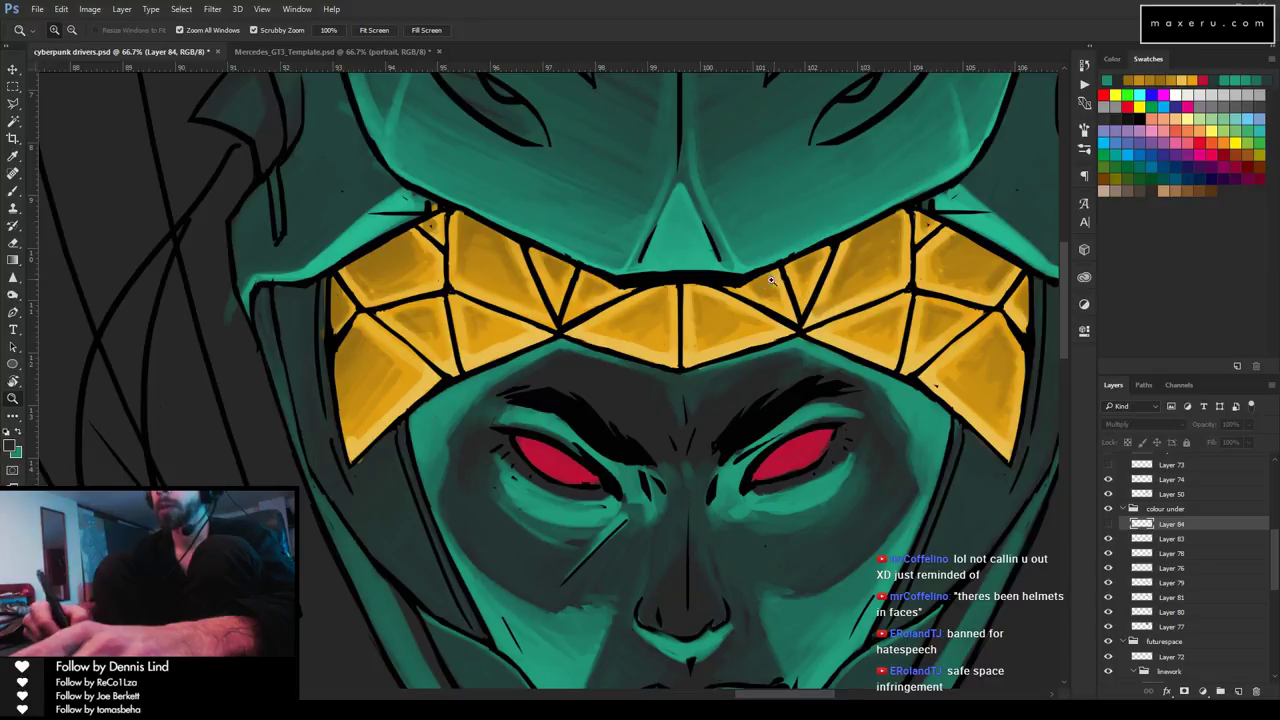
{"action": "left_click", "coordinate": [1108, 524]}
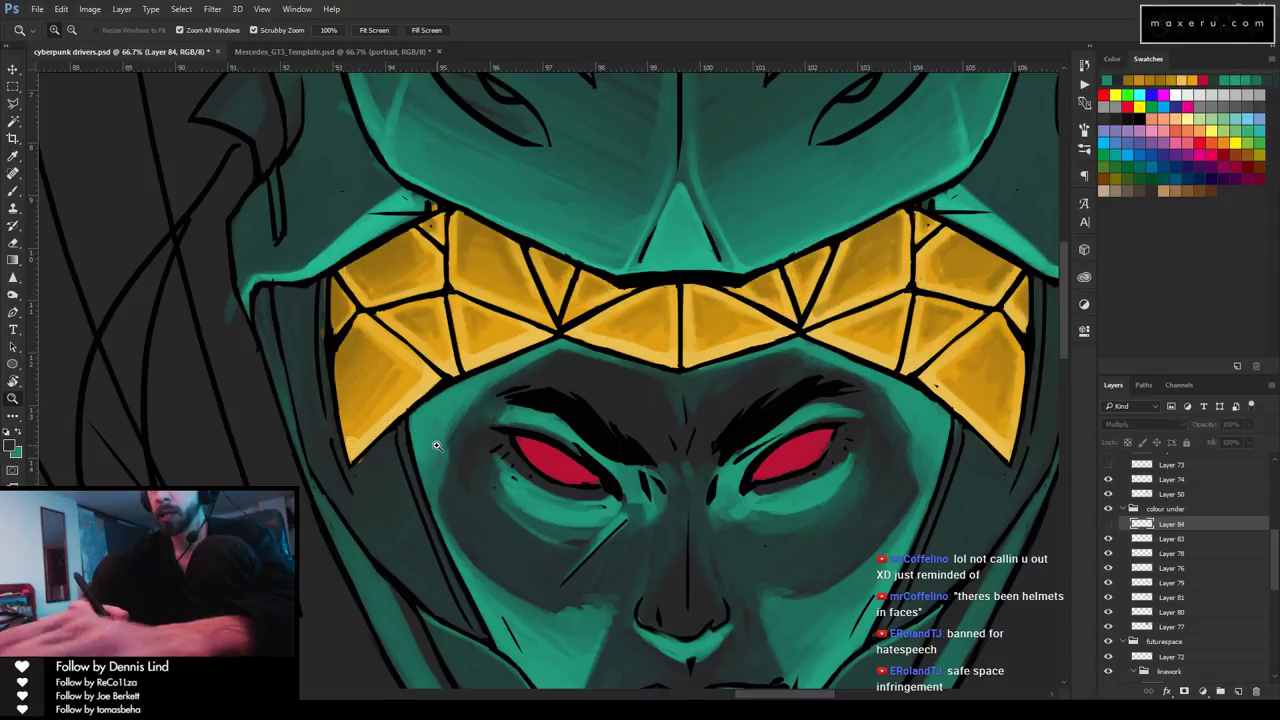
On Layer 83, deepen the shading of the band's large lower left facet with dark gold sampled from the band.
{"action": "key", "text": "i"}
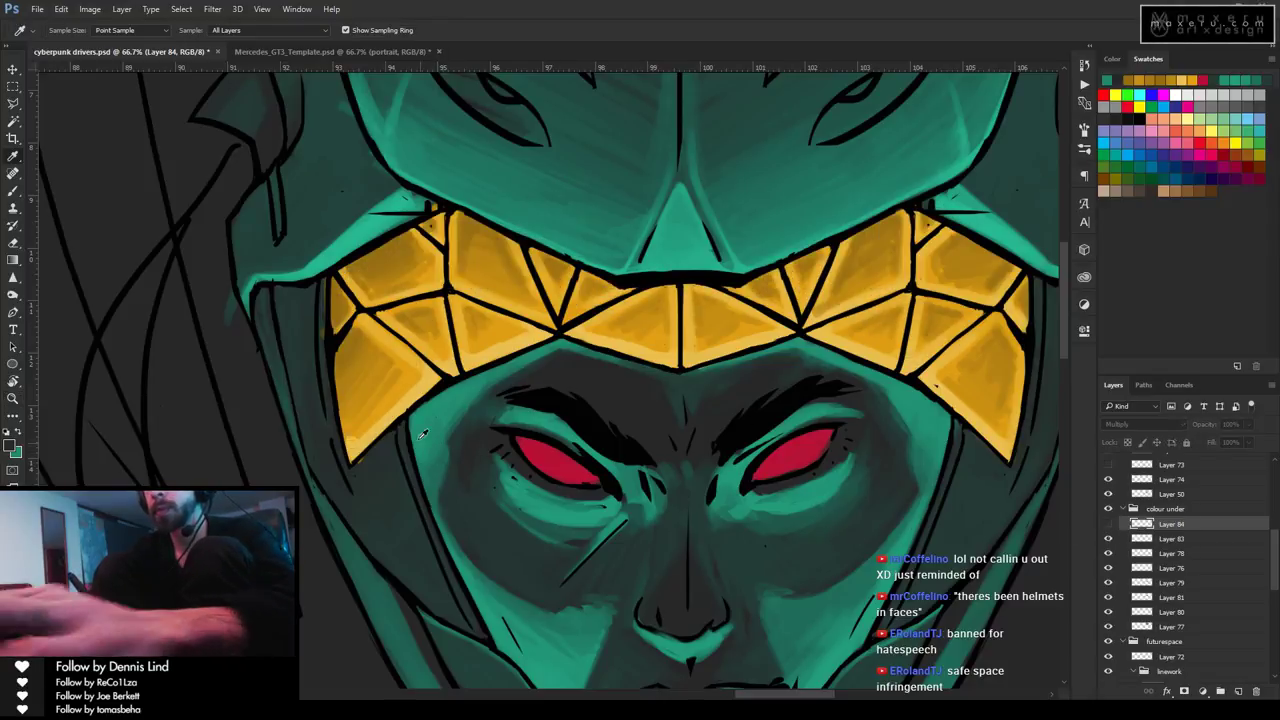
{"action": "left_click", "coordinate": [350, 343]}
{"action": "key", "text": "b"}
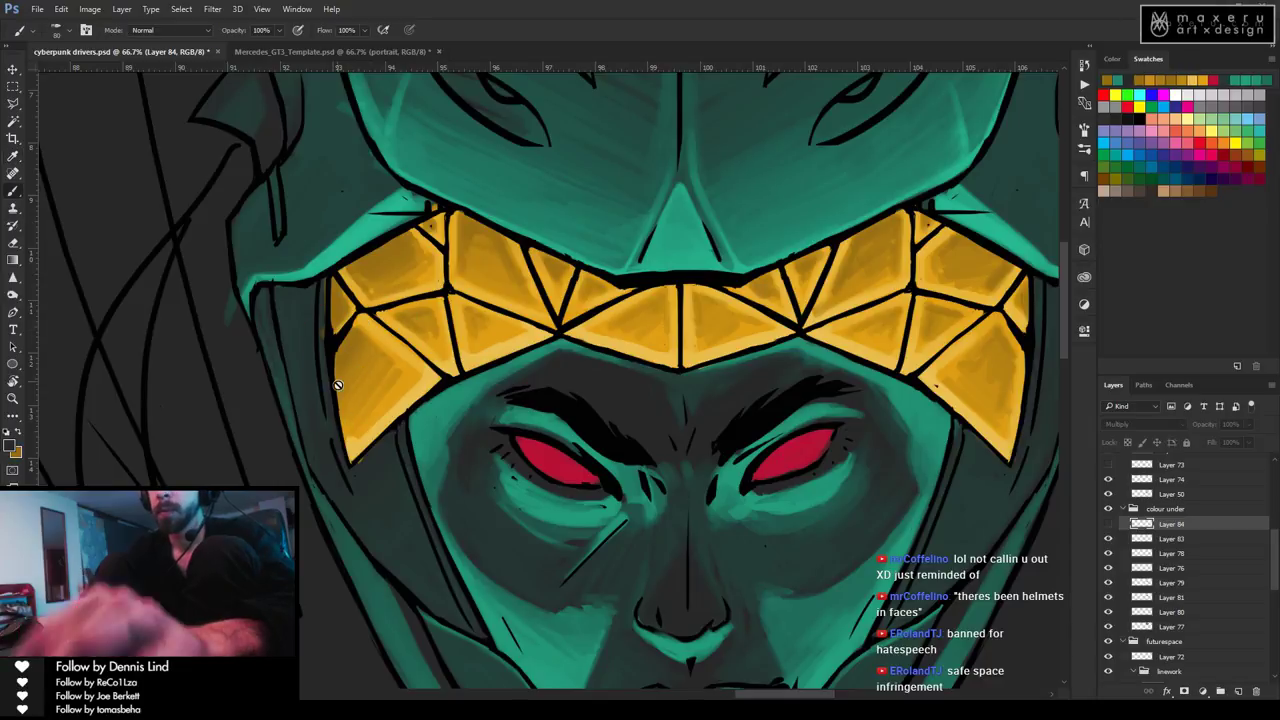
{"action": "key", "text": "alt+bracketleft"}
{"action": "mouse_move", "coordinate": [414, 376]}
{"action": "left_mouse_down"}
{"action": "mouse_move", "coordinate": [352, 383]}
{"action": "mouse_move", "coordinate": [412, 402]}
{"action": "mouse_move", "coordinate": [385, 420]}
{"action": "mouse_move", "coordinate": [350, 403]}
{"action": "mouse_move", "coordinate": [355, 350]}
{"action": "mouse_move", "coordinate": [352, 405]}
{"action": "mouse_move", "coordinate": [368, 410]}
{"action": "mouse_move", "coordinate": [394, 358]}
{"action": "mouse_move", "coordinate": [374, 354]}
{"action": "mouse_move", "coordinate": [392, 360]}
{"action": "mouse_move", "coordinate": [365, 323]}
{"action": "mouse_move", "coordinate": [410, 384]}
{"action": "mouse_move", "coordinate": [356, 383]}
{"action": "mouse_move", "coordinate": [357, 366]}
{"action": "mouse_move", "coordinate": [379, 363]}
{"action": "mouse_move", "coordinate": [356, 438]}
{"action": "mouse_move", "coordinate": [412, 378]}
{"action": "mouse_move", "coordinate": [388, 388]}
{"action": "mouse_move", "coordinate": [355, 445]}
{"action": "left_mouse_up"}
{"action": "key", "text": "x"}
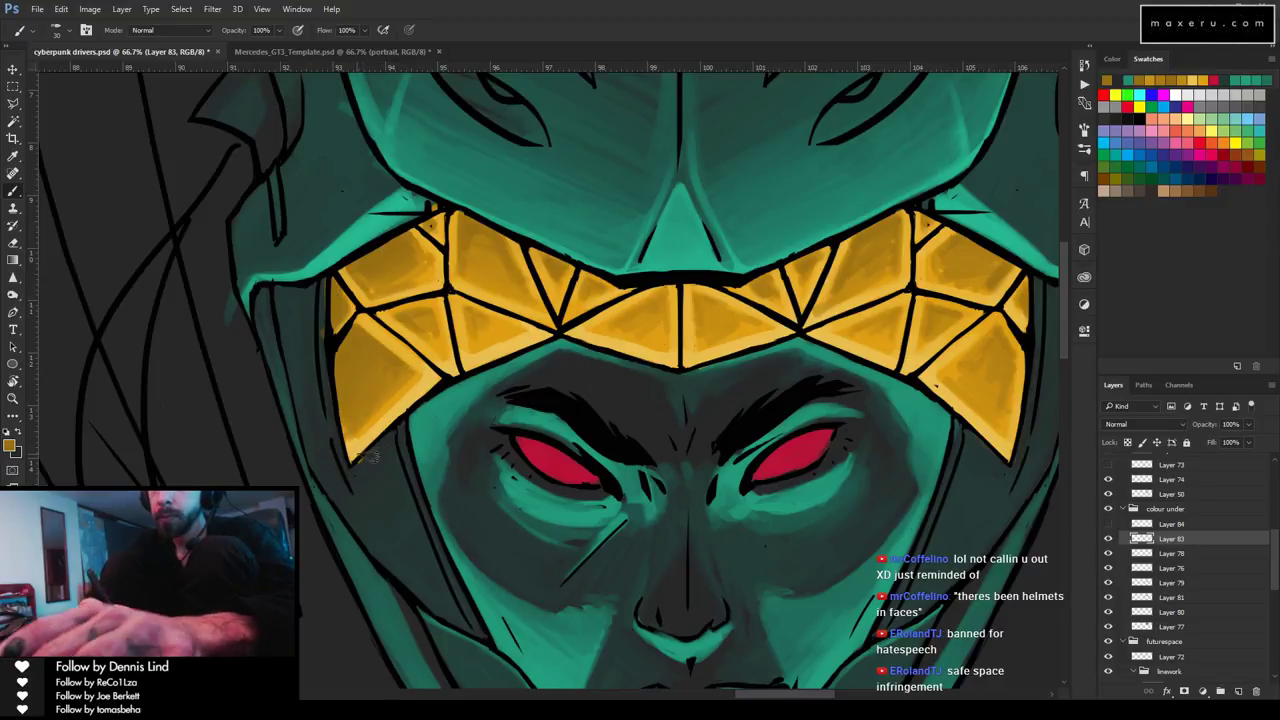
Blend the shading inside the large lower left facet with intermediate golds sampled from that facet.
{"action": "key", "text": "i"}
{"action": "left_click", "coordinate": [408, 374]}
{"action": "key", "text": "b"}
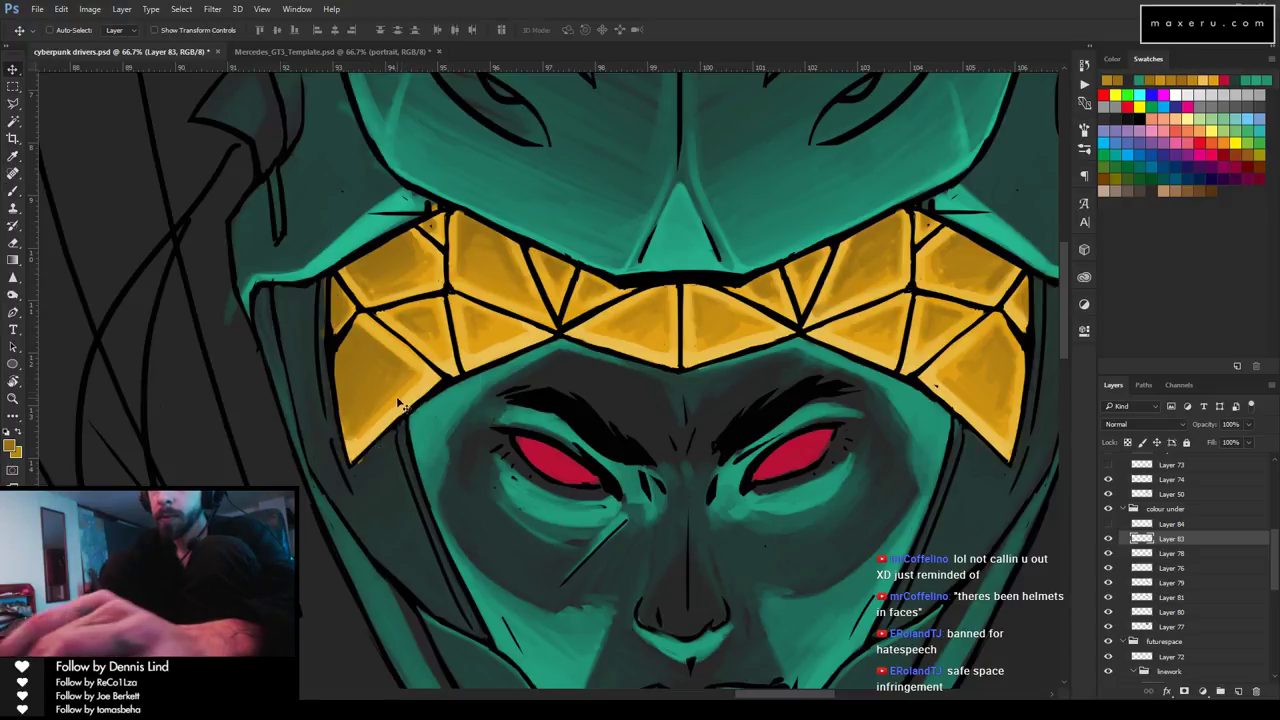
{"action": "left_click_drag", "start_coordinate": [392, 395], "coordinate": [360, 435]}
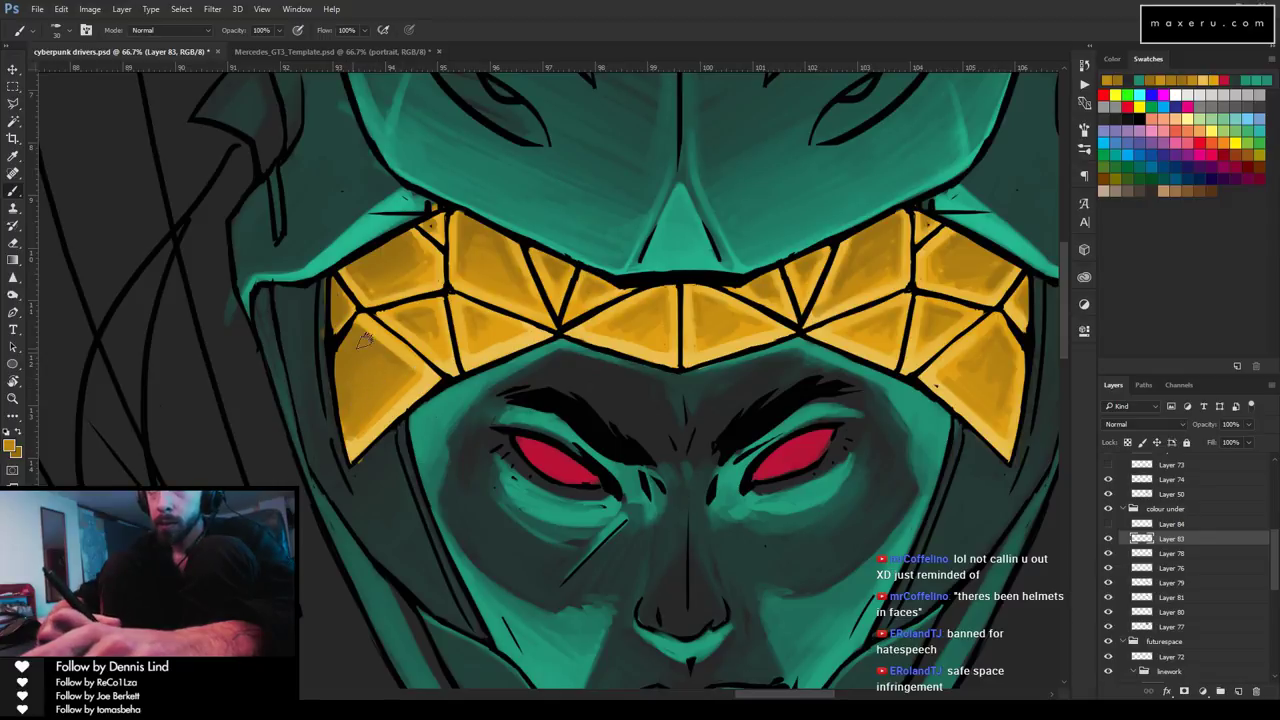
{"action": "key", "text": "i"}
{"action": "left_click", "coordinate": [393, 372]}
{"action": "key", "text": "b"}
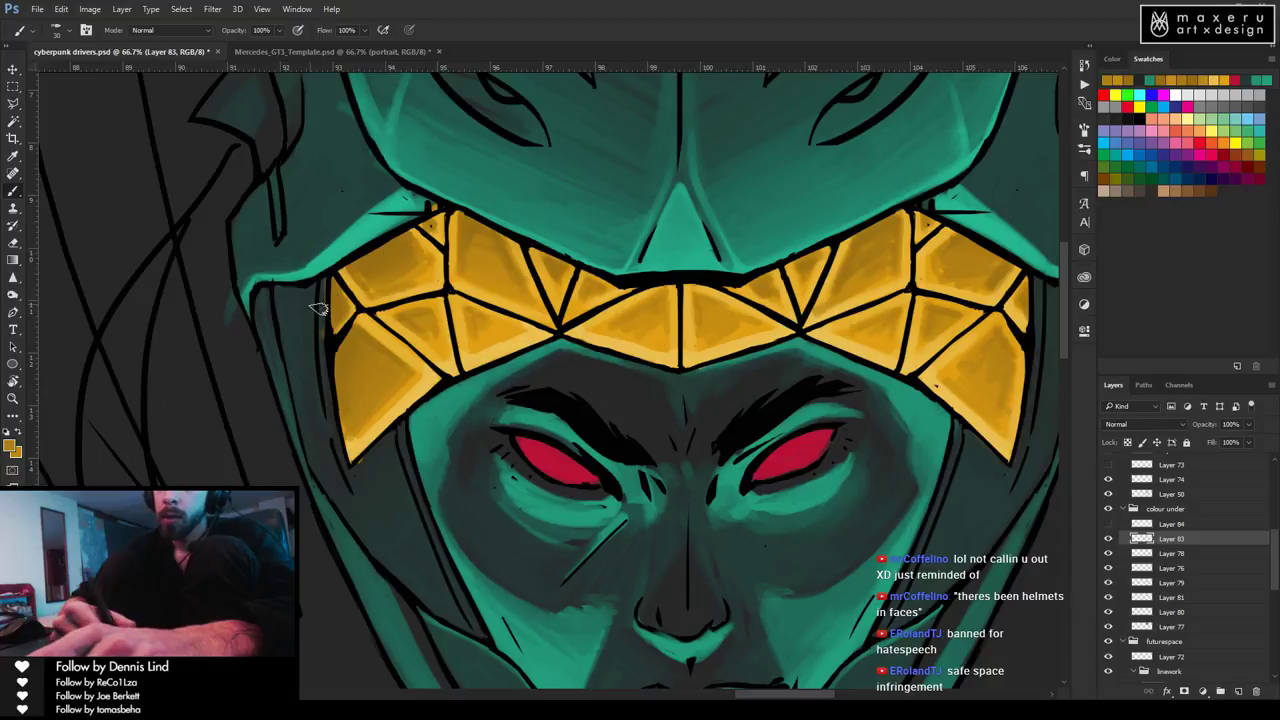
Smooth the shading of the band's upper left facet with gold sampled from it.
{"action": "key", "text": "i"}
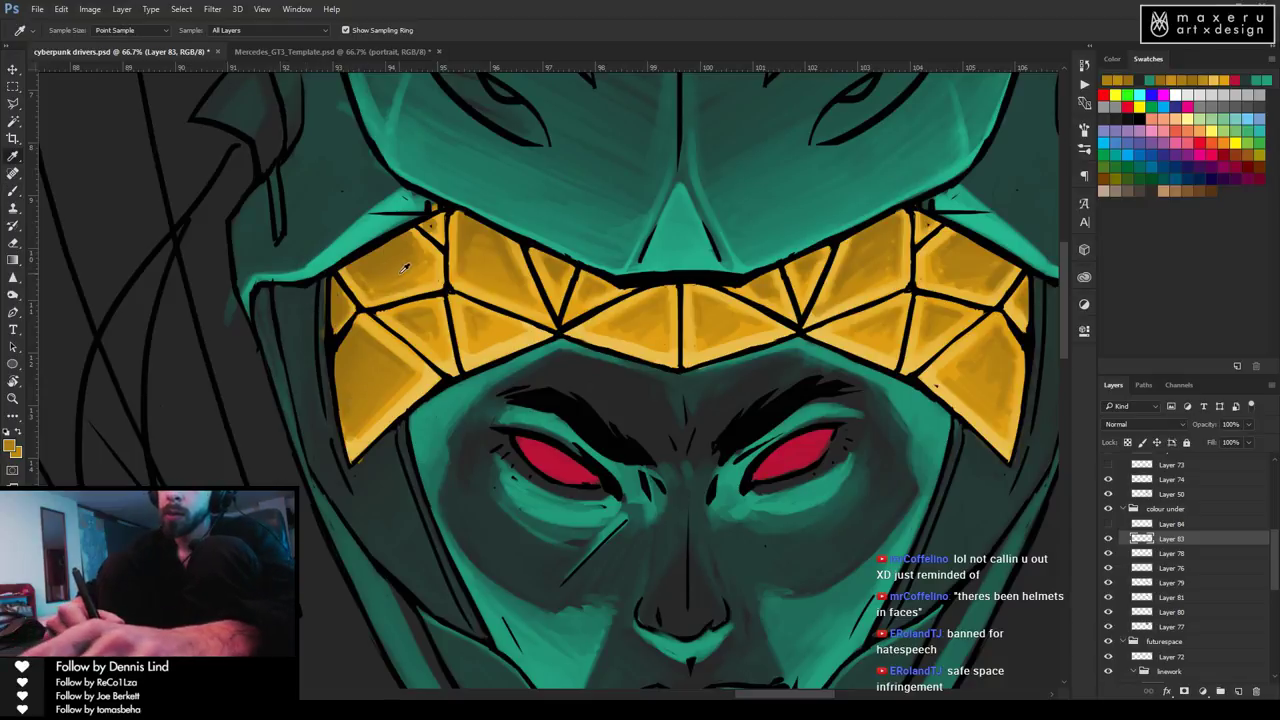
{"action": "left_click", "coordinate": [412, 266]}
{"action": "key", "text": "b"}
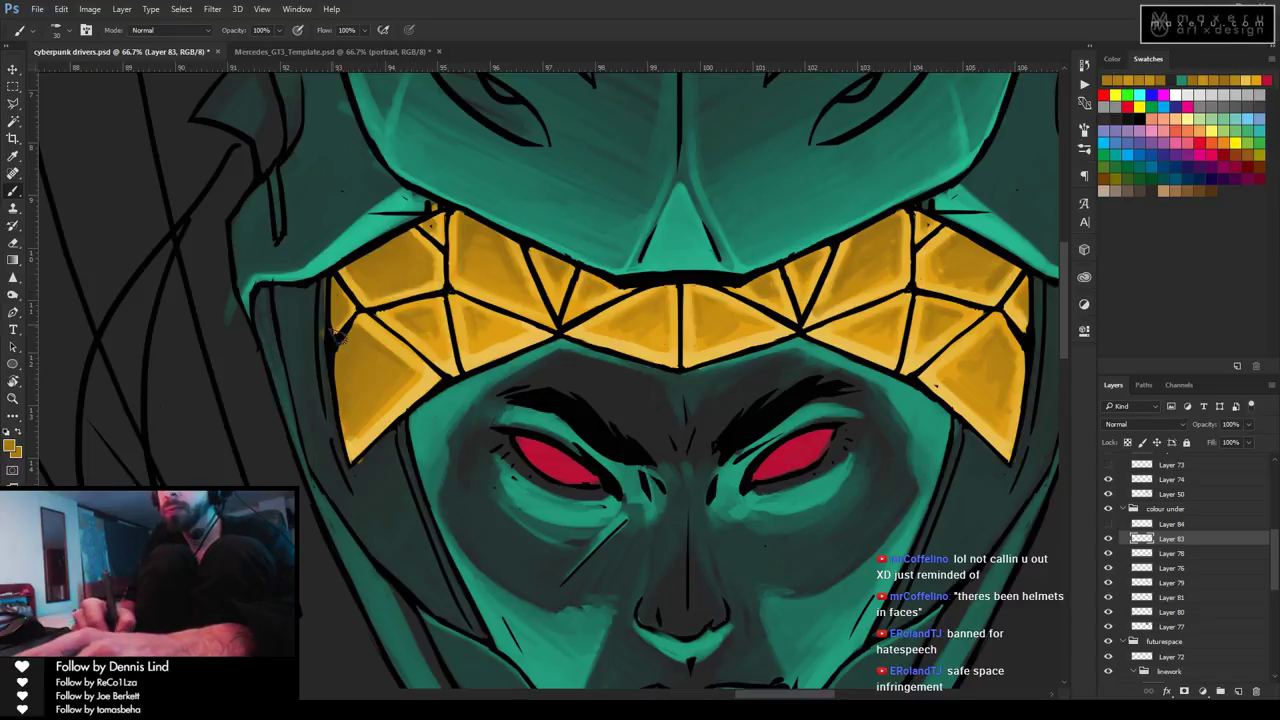
Refine the shading of the triangular facet below the band's upper left facet with gold sampled from it.
{"action": "key", "text": "i"}
{"action": "left_click", "coordinate": [441, 318]}
{"action": "key", "text": "b"}
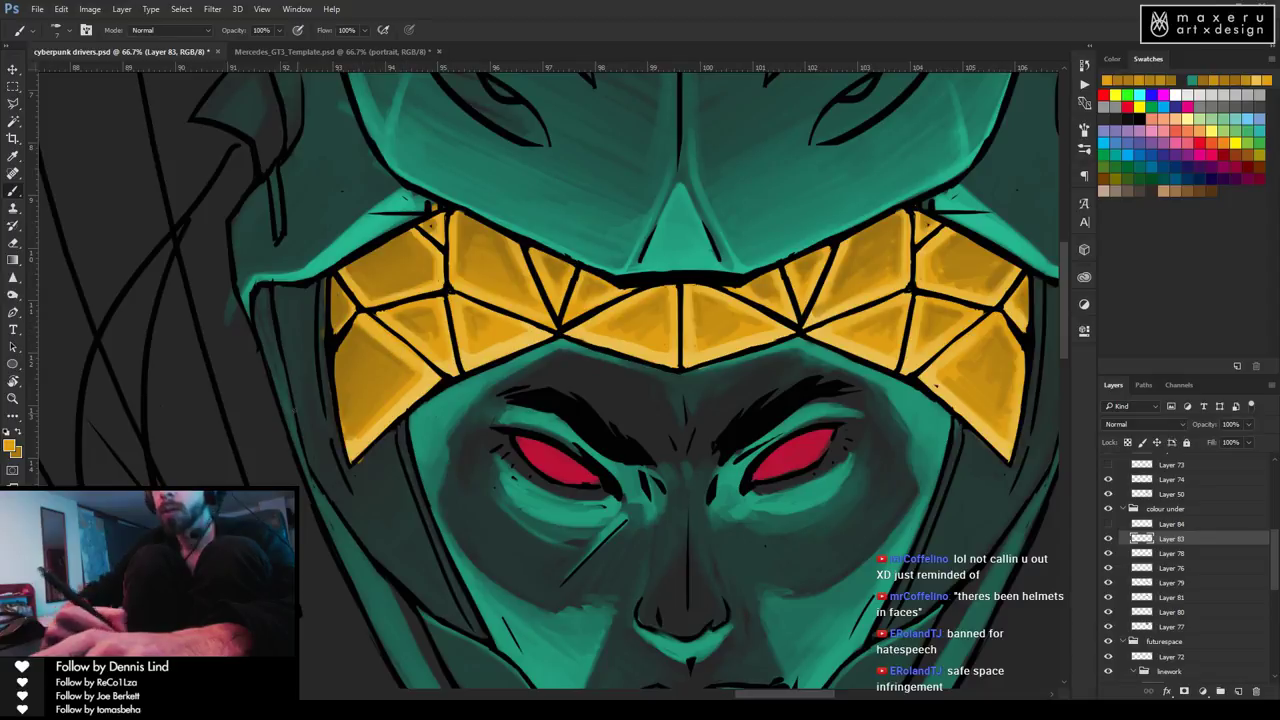
Smooth the shading of the band's small outermost left facet and its neighbours with dark and light golds sampled from the band.
{"action": "key", "text": "z"}
{"action": "mouse_move", "coordinate": [460, 385]}
{"action": "left_mouse_down"}
{"action": "mouse_move", "coordinate": [425, 455]}
{"action": "mouse_move", "coordinate": [462, 357]}
{"action": "left_mouse_up"}
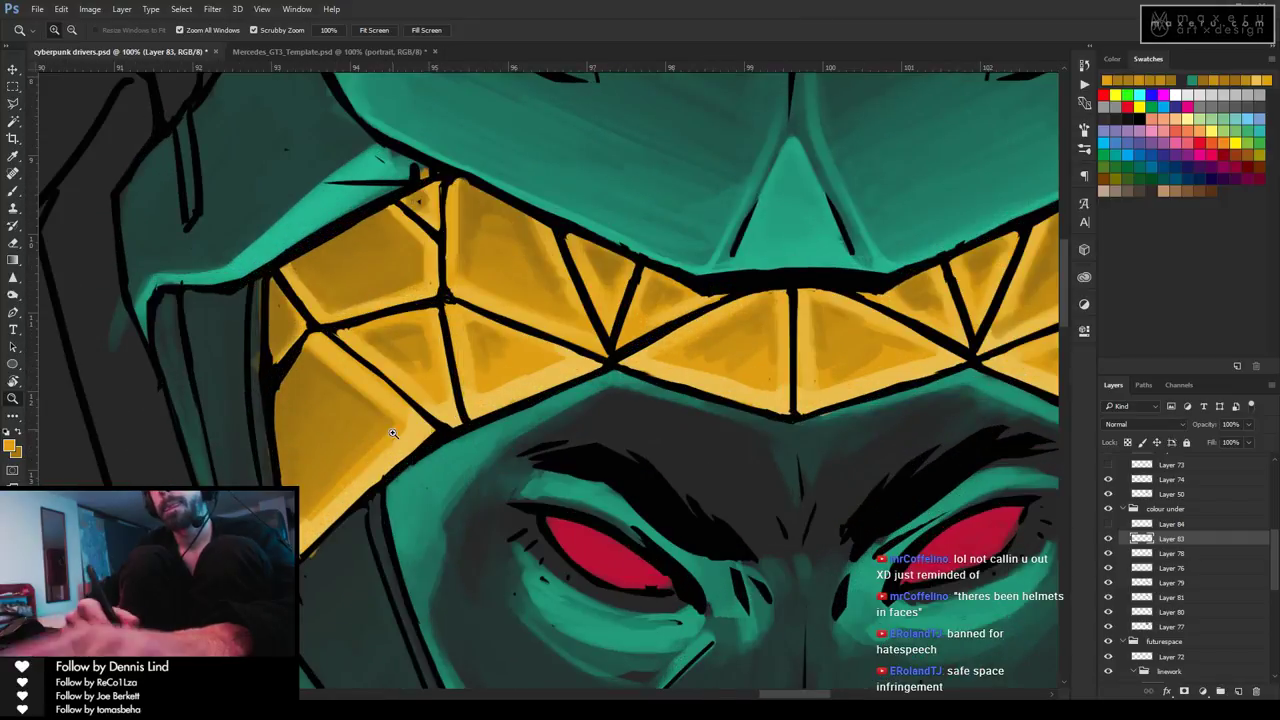
{"action": "key", "text": "i"}
{"action": "left_click", "coordinate": [466, 195]}
{"action": "key", "text": "b"}
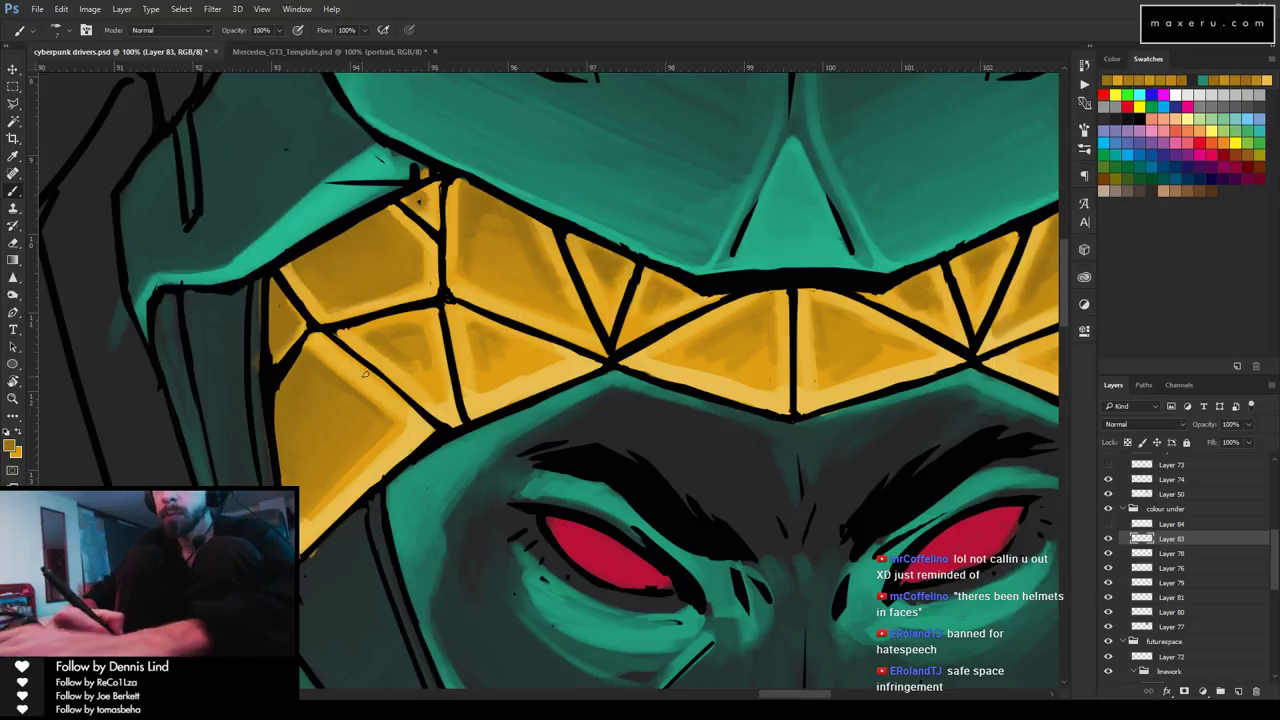
{"action": "left_click", "coordinate": [304, 324], "text": "alt"}
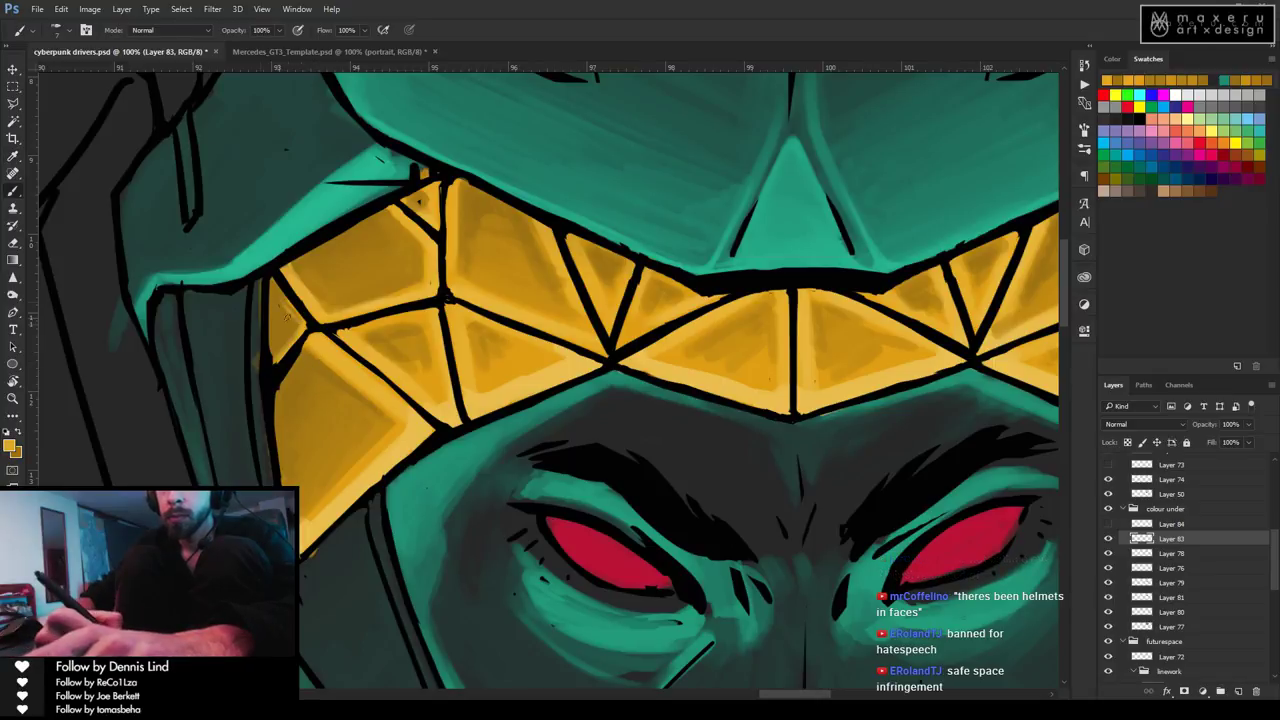
{"action": "left_click", "coordinate": [318, 340], "text": "alt"}
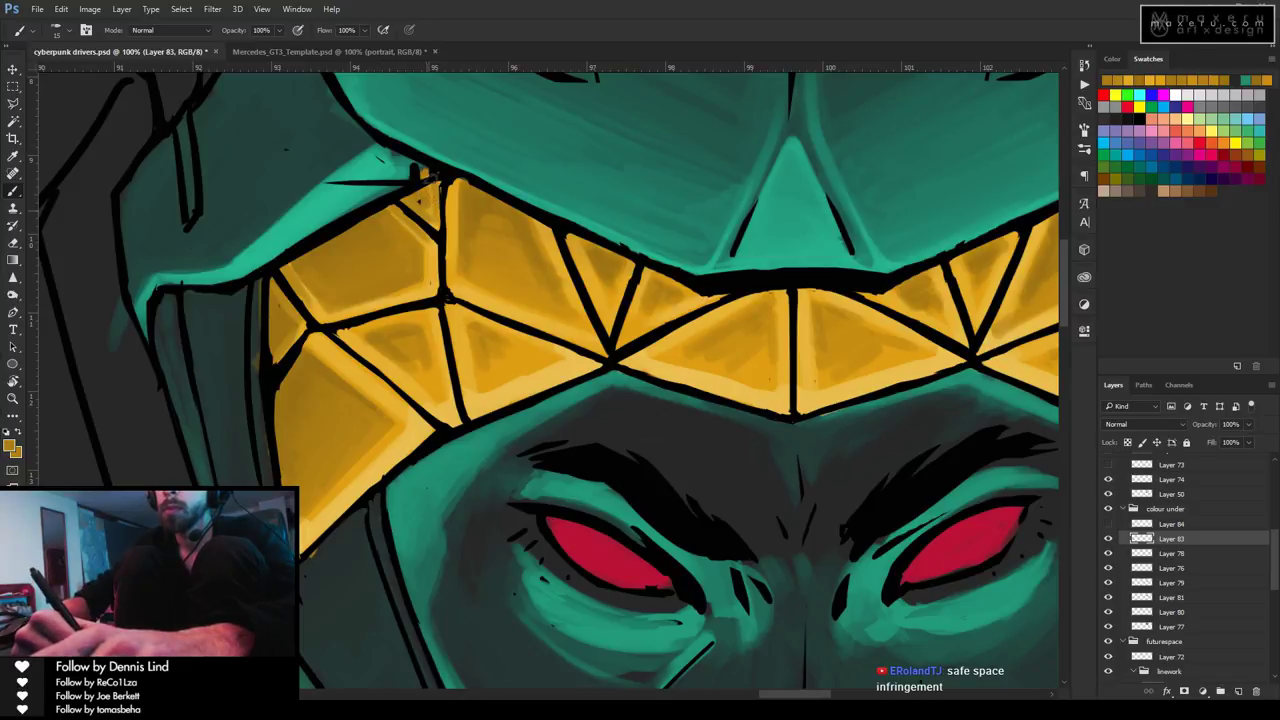
View the whole helmeted portrait and save the document.
{"action": "key", "text": "z"}
{"action": "left_click", "coordinate": [449, 291], "text": "alt"}
{"action": "left_click", "coordinate": [571, 457], "text": "alt"}
{"action": "left_click", "coordinate": [586, 480], "text": "alt"}
{"action": "left_click", "coordinate": [603, 497], "text": "alt"}
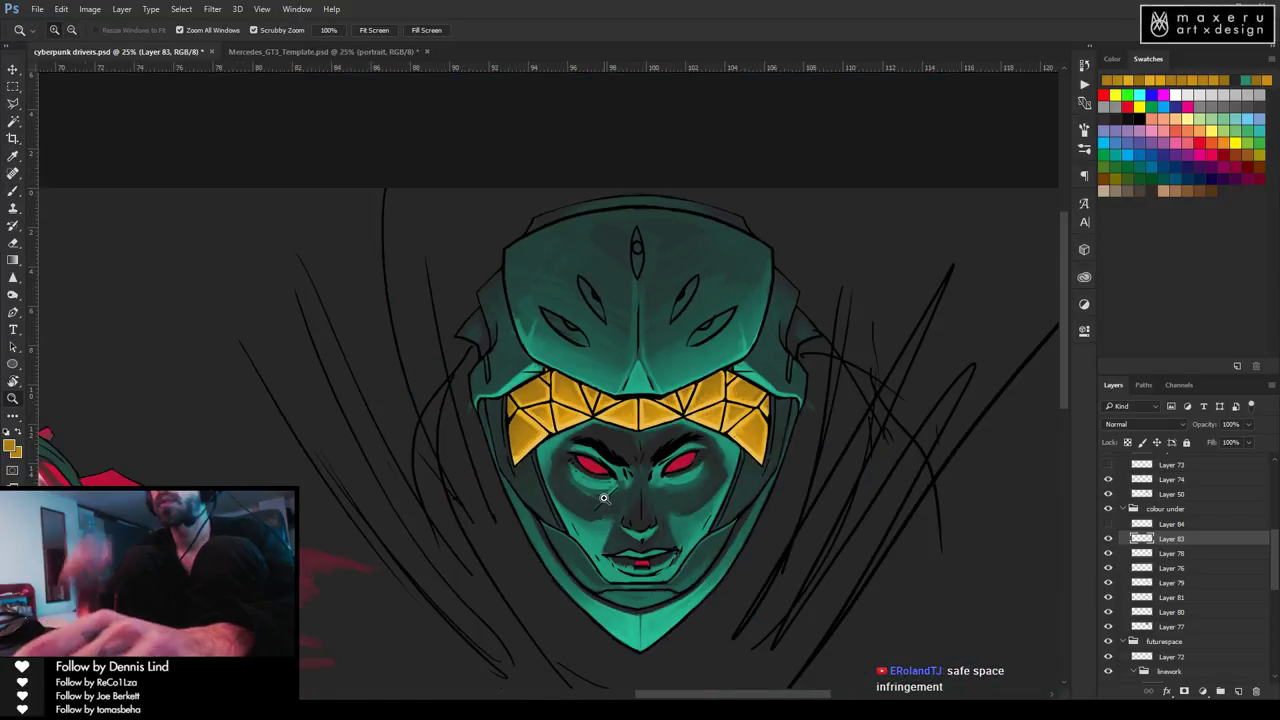
{"action": "key", "text": "ctrl+s"}
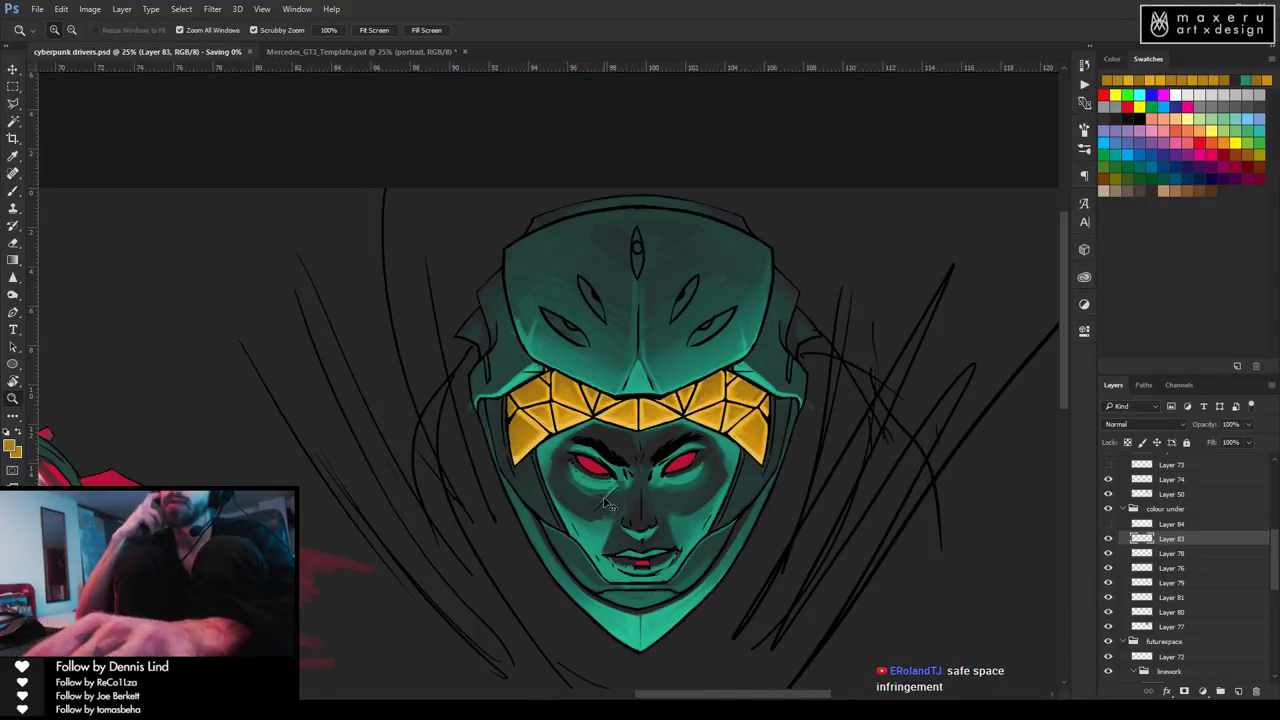
Deepen the shading of the band's tall upper facet left of centre with dark gold sampled from inside it.
{"action": "left_click", "coordinate": [540, 420]}
{"action": "left_click", "coordinate": [540, 420]}
{"action": "left_click", "coordinate": [540, 420]}
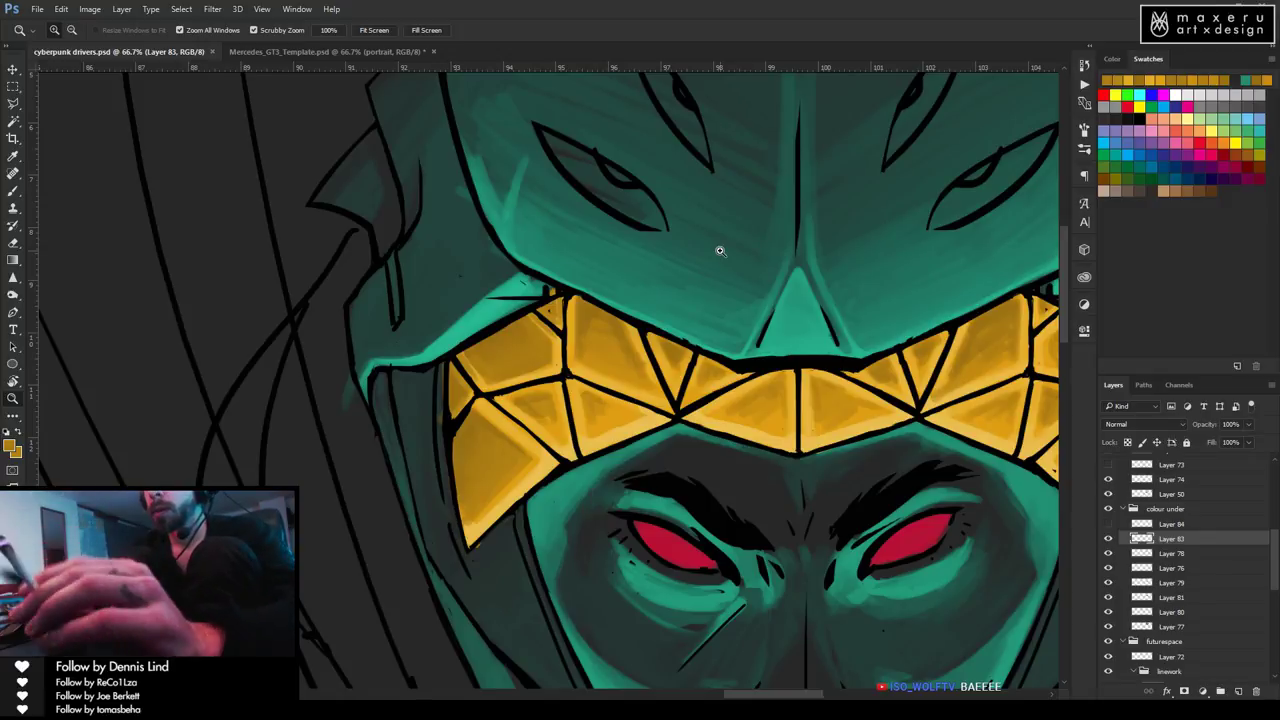
{"action": "key", "text": "i"}
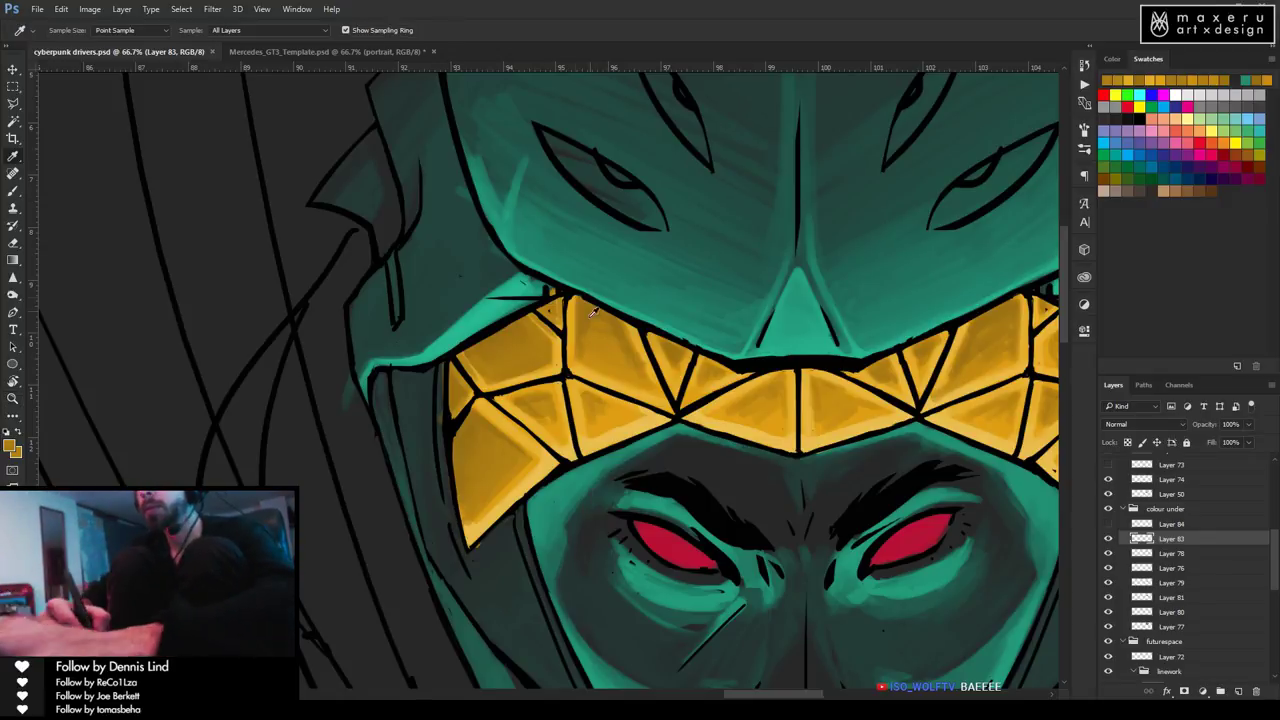
{"action": "left_click", "coordinate": [594, 357]}
{"action": "key", "text": "b"}
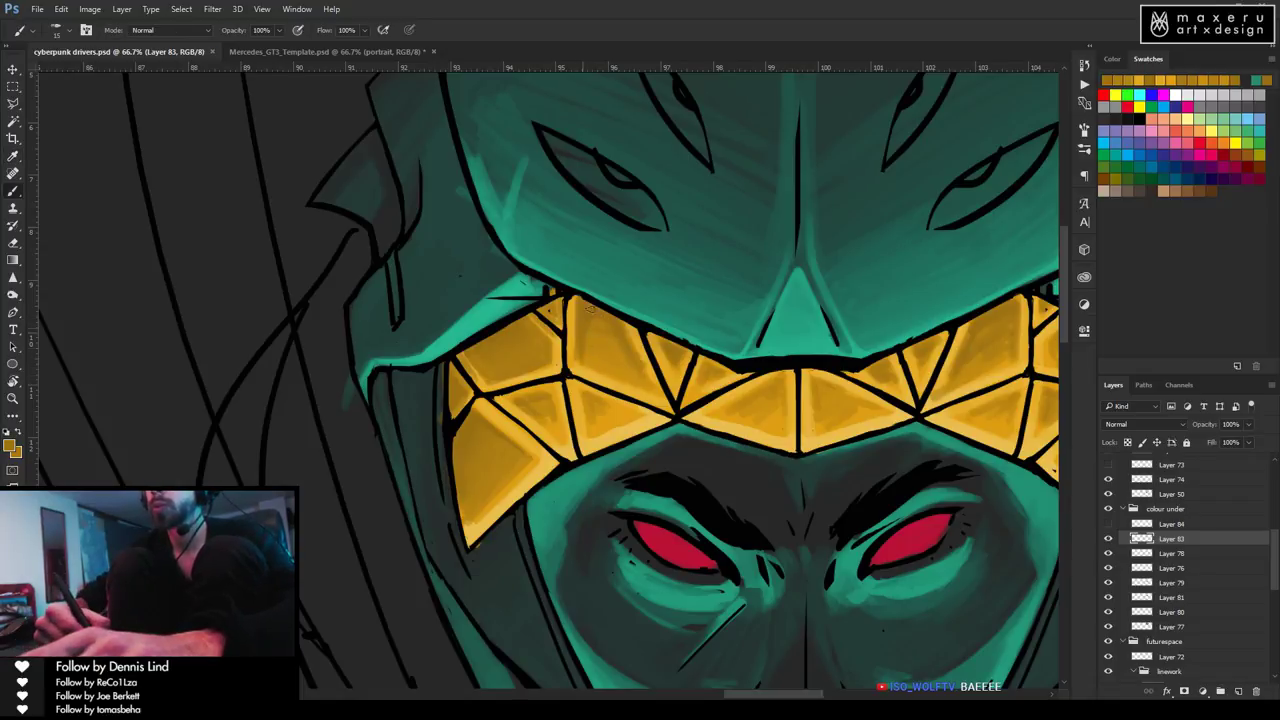
{"action": "left_click_drag", "start_coordinate": [588, 335], "coordinate": [592, 358]}
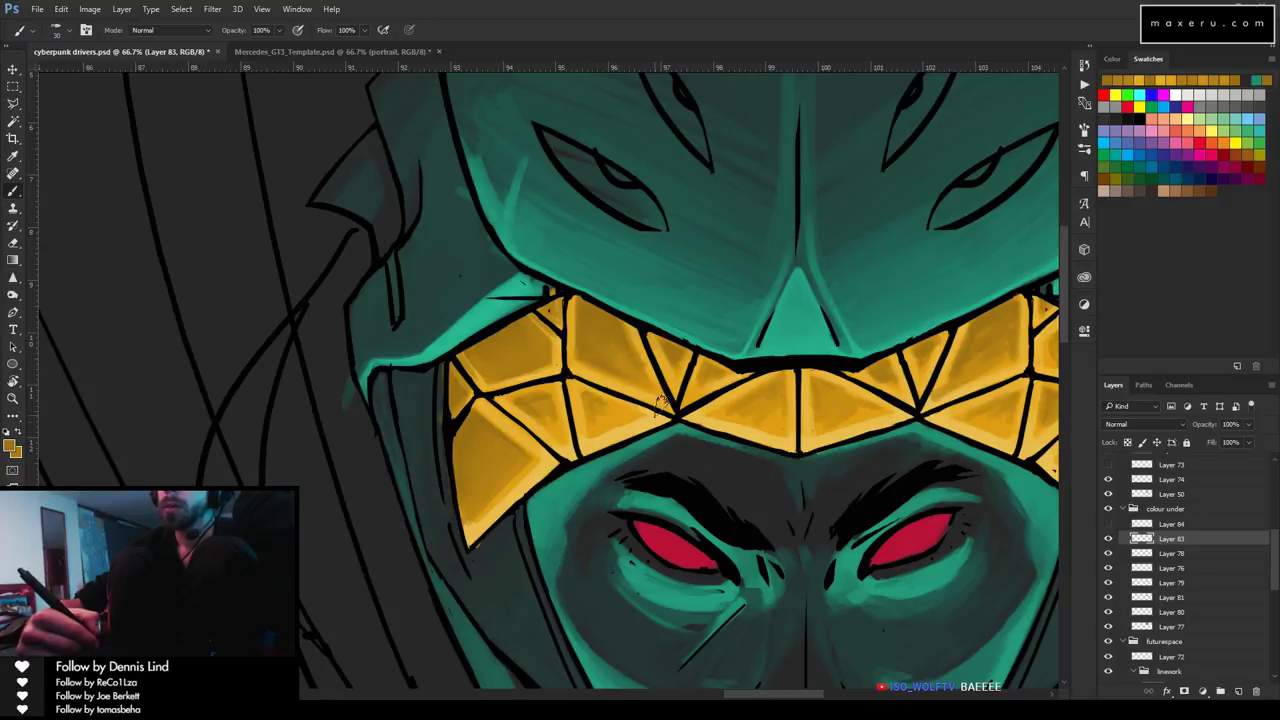
Blend the band's lower left triangular facets with mid gold from the tall facet and lighter gold from a facet edge.
{"action": "key", "text": "i"}
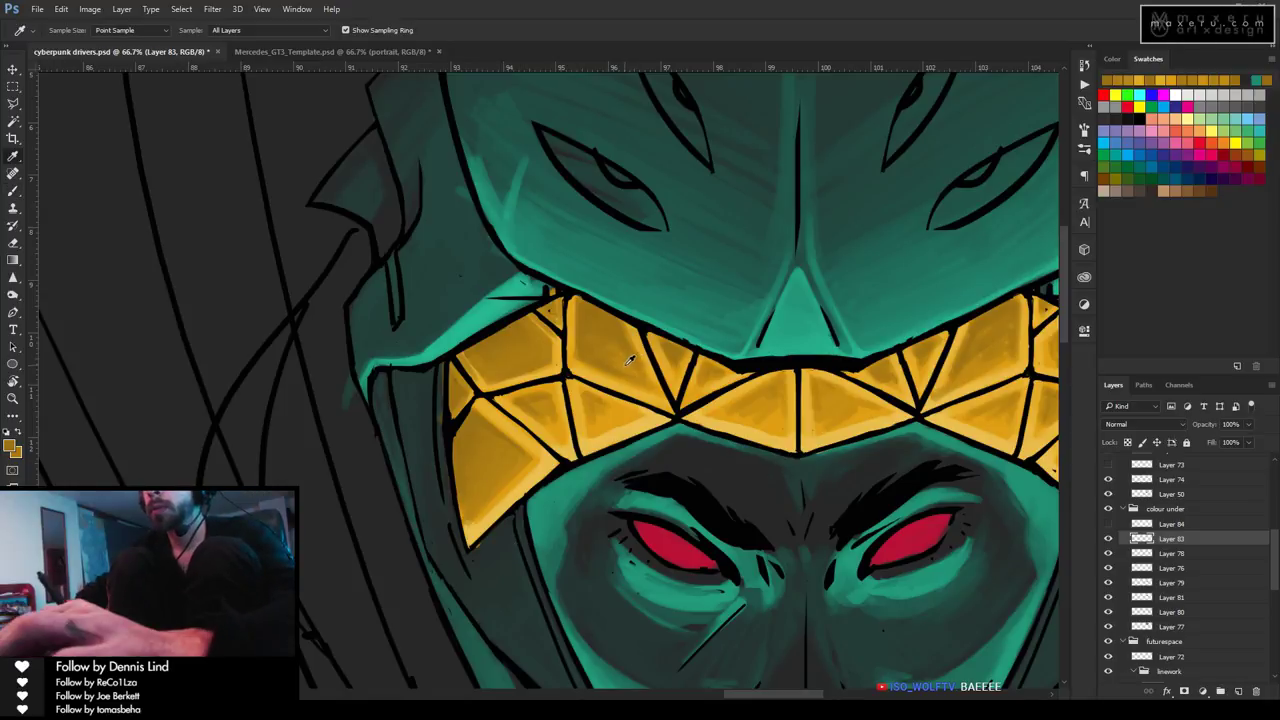
{"action": "left_click", "coordinate": [630, 361]}
{"action": "key", "text": "b"}
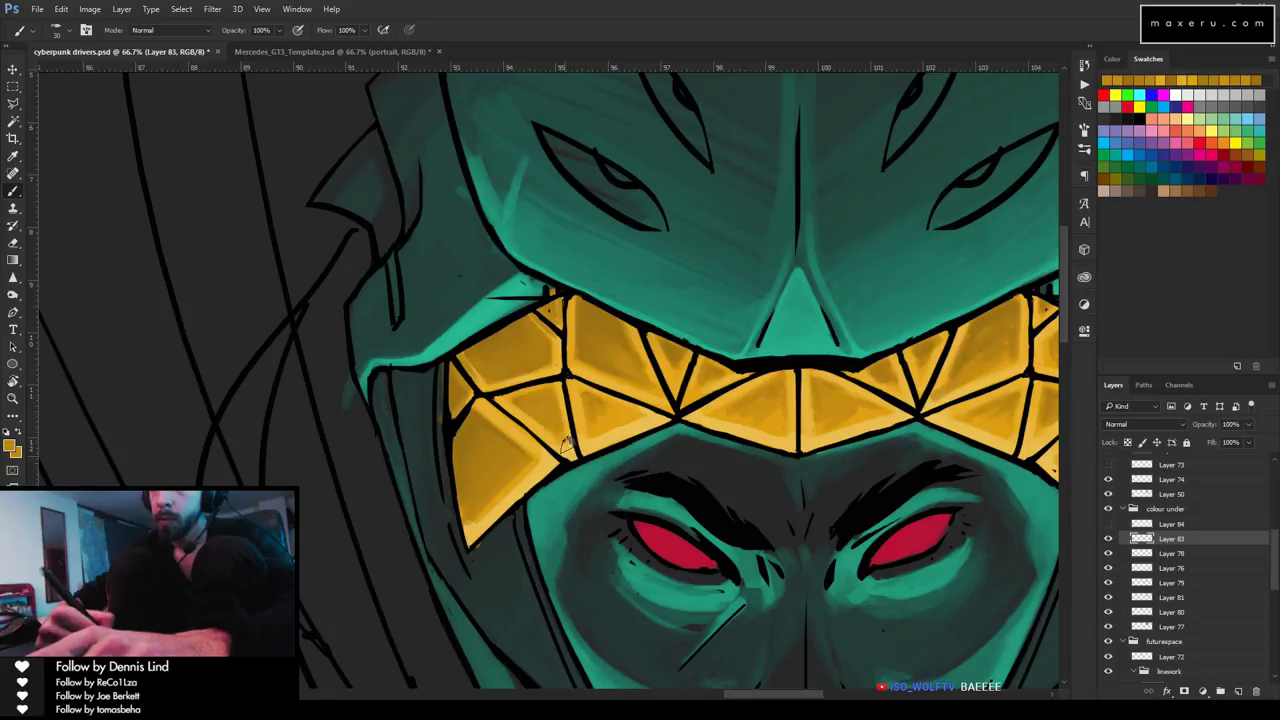
{"action": "left_click", "coordinate": [563, 390], "text": "alt"}
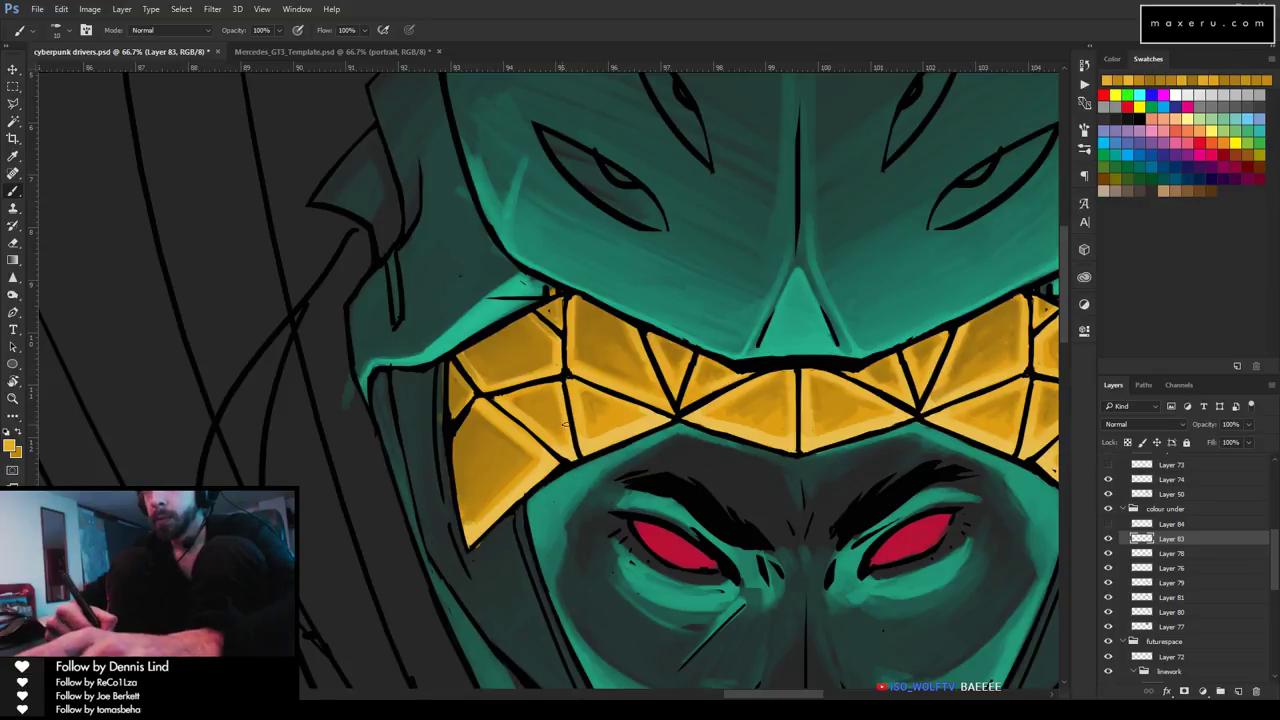
Shade the top edge of the band's upper left facet with dark grey sampled from the background, blended into the facet's gold.
{"action": "key", "text": "alt"}
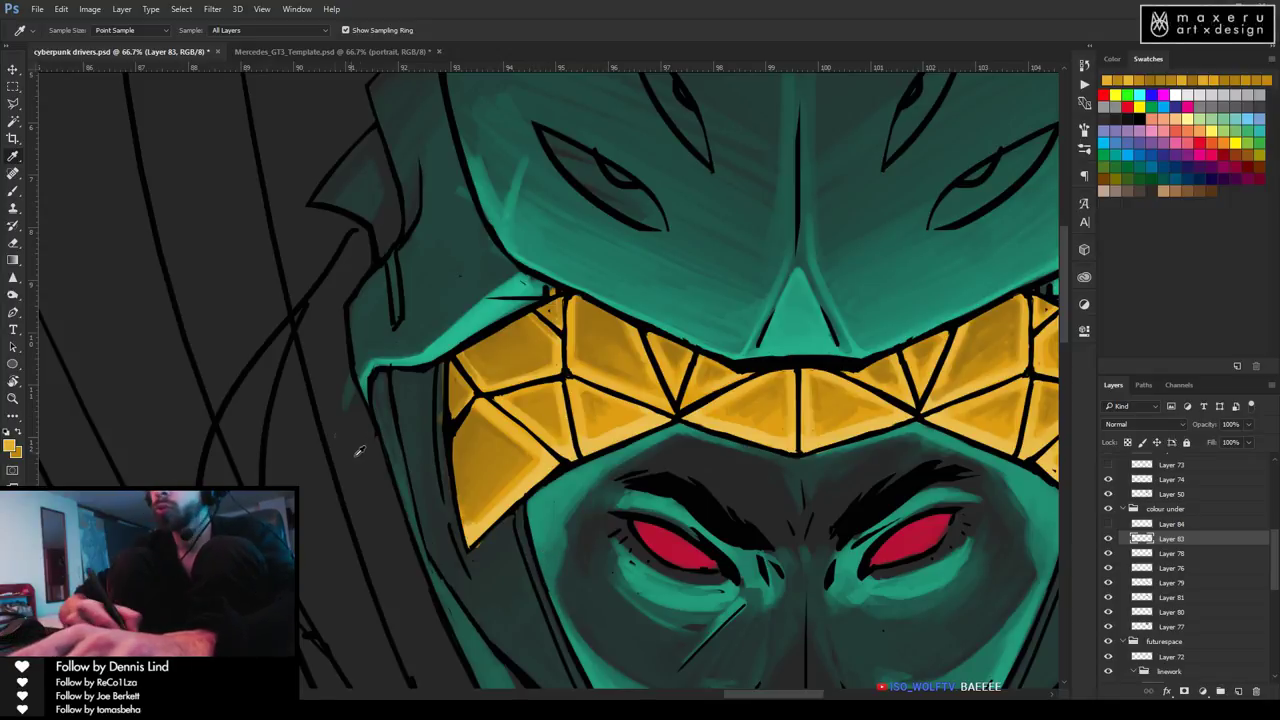
{"action": "key", "text": "b"}
{"action": "key", "text": "x"}
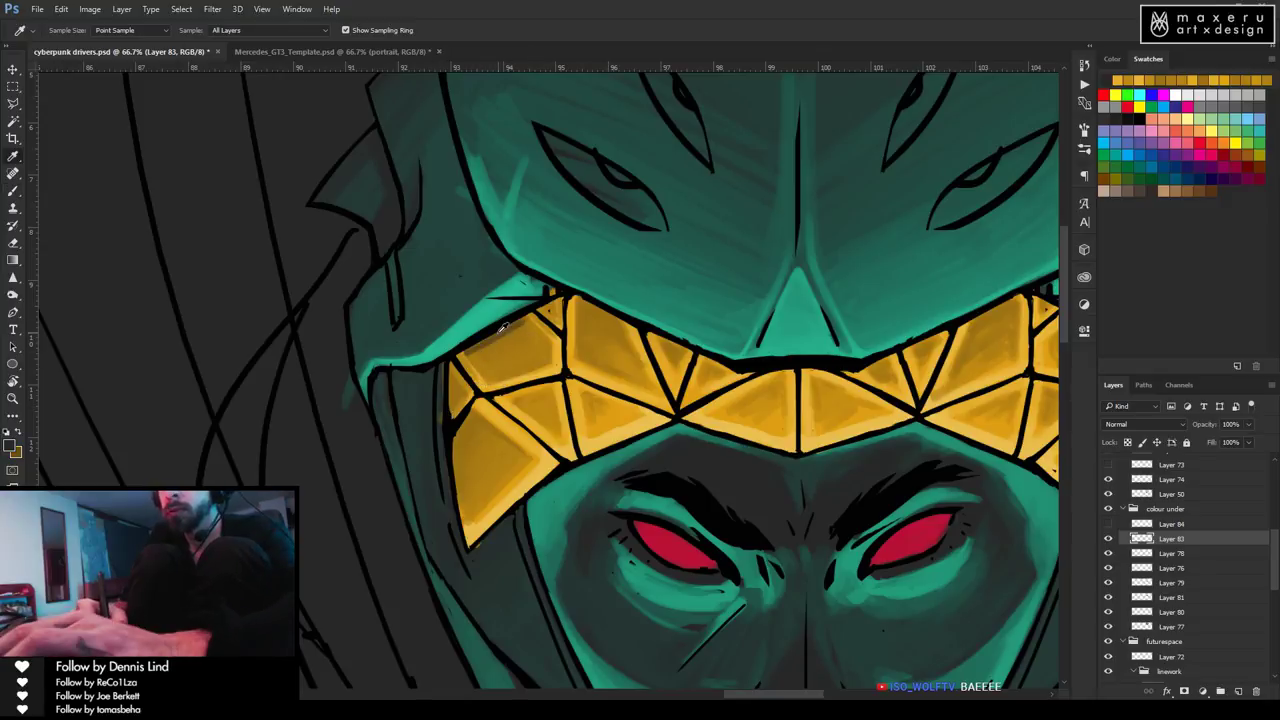
{"action": "left_click", "coordinate": [508, 361], "text": "alt"}
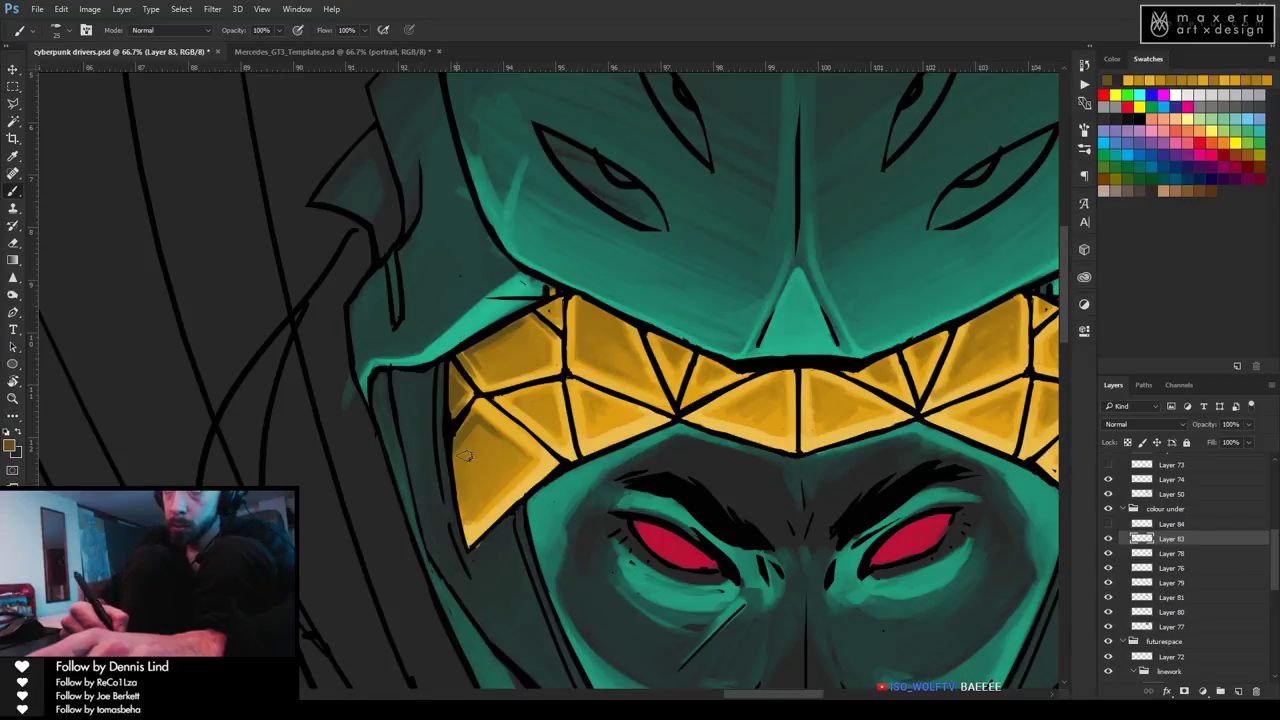
Darken the outer edge of the large lower left facet with dark brown and blend it using golds sampled from the facet.
{"action": "left_click_drag", "start_coordinate": [462, 447], "coordinate": [460, 528]}
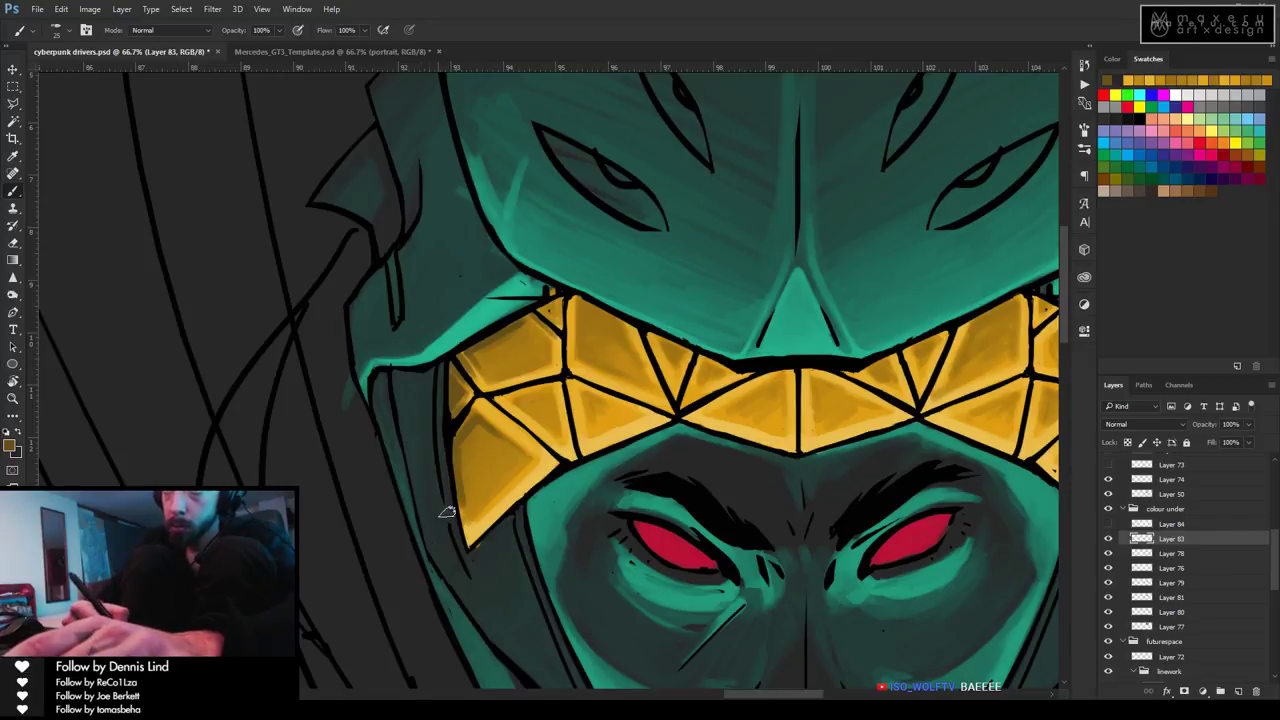
{"action": "left_click", "coordinate": [485, 462], "text": "alt"}
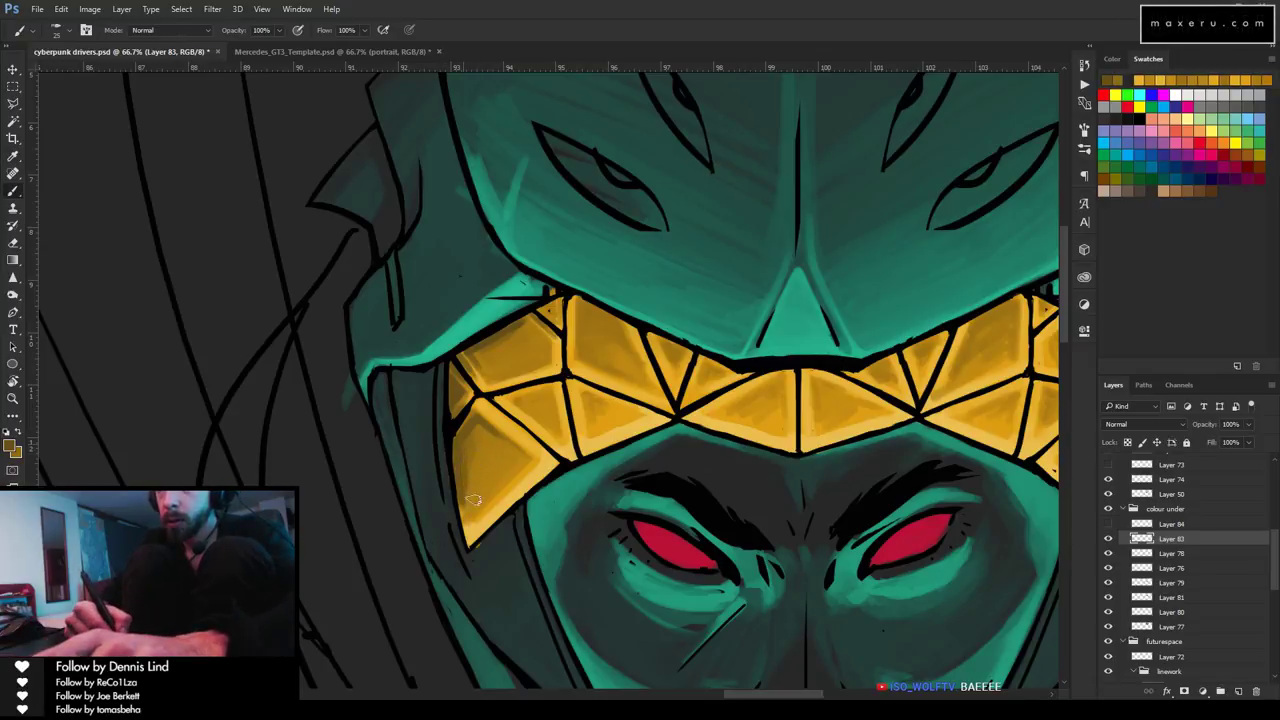
{"action": "left_click", "coordinate": [470, 445], "text": "alt"}
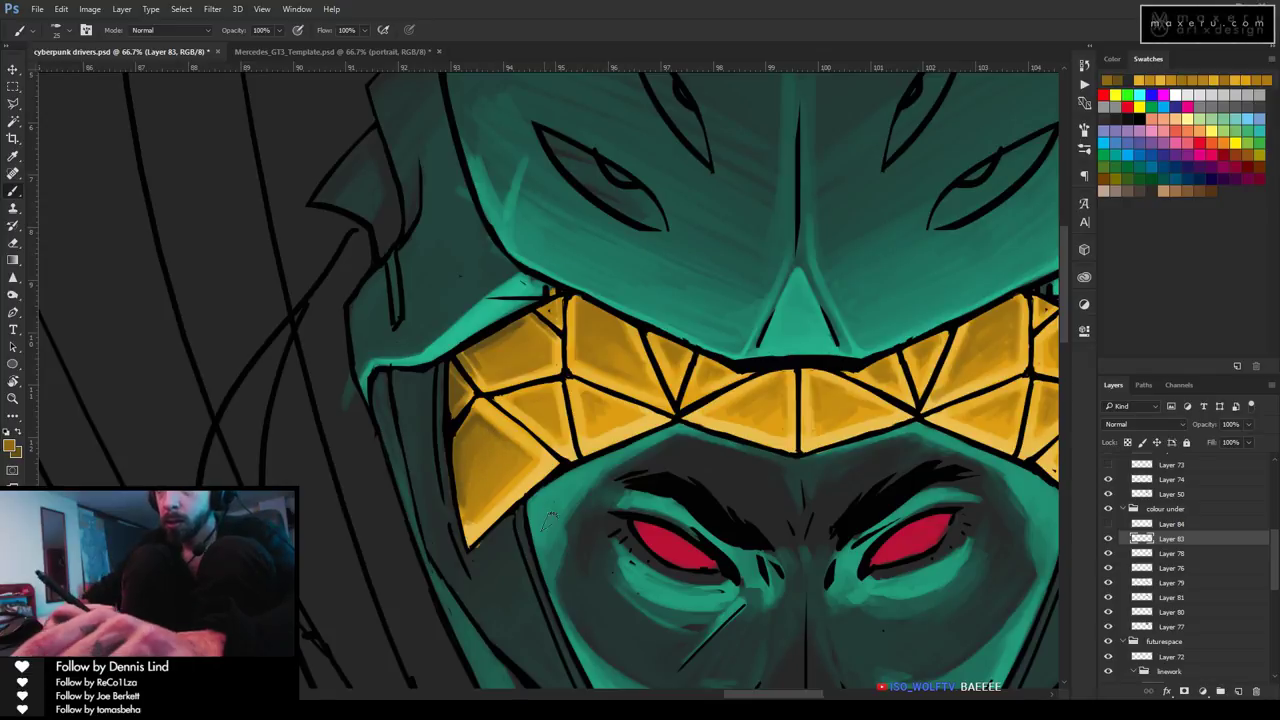
Darken the small facet at the band's upper left corner with dark brown gold sampled from the shaded facet edge.
{"action": "key", "text": "z"}
{"action": "left_click", "coordinate": [663, 523], "text": "alt"}
{"action": "left_click", "coordinate": [675, 617], "text": "alt"}
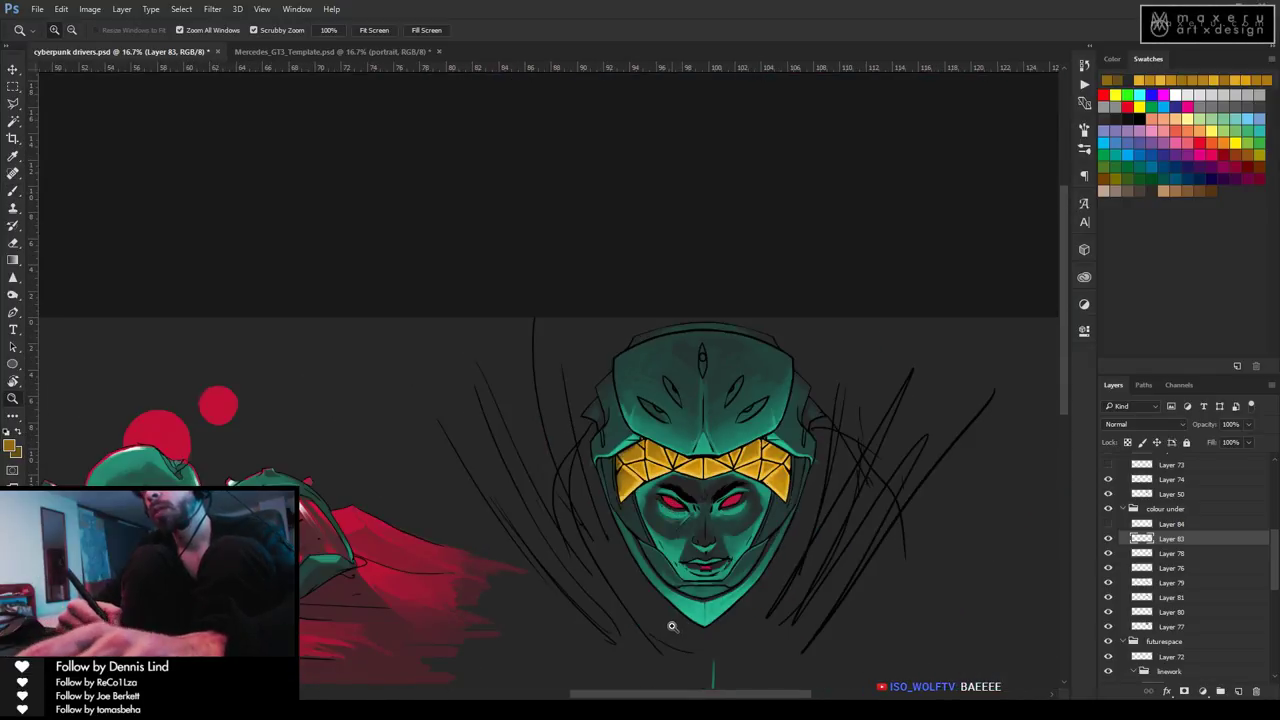
{"action": "left_click", "coordinate": [650, 453]}
{"action": "key", "text": "b"}
{"action": "key", "text": "alt"}
{"action": "left_click", "coordinate": [567, 452], "text": "alt"}
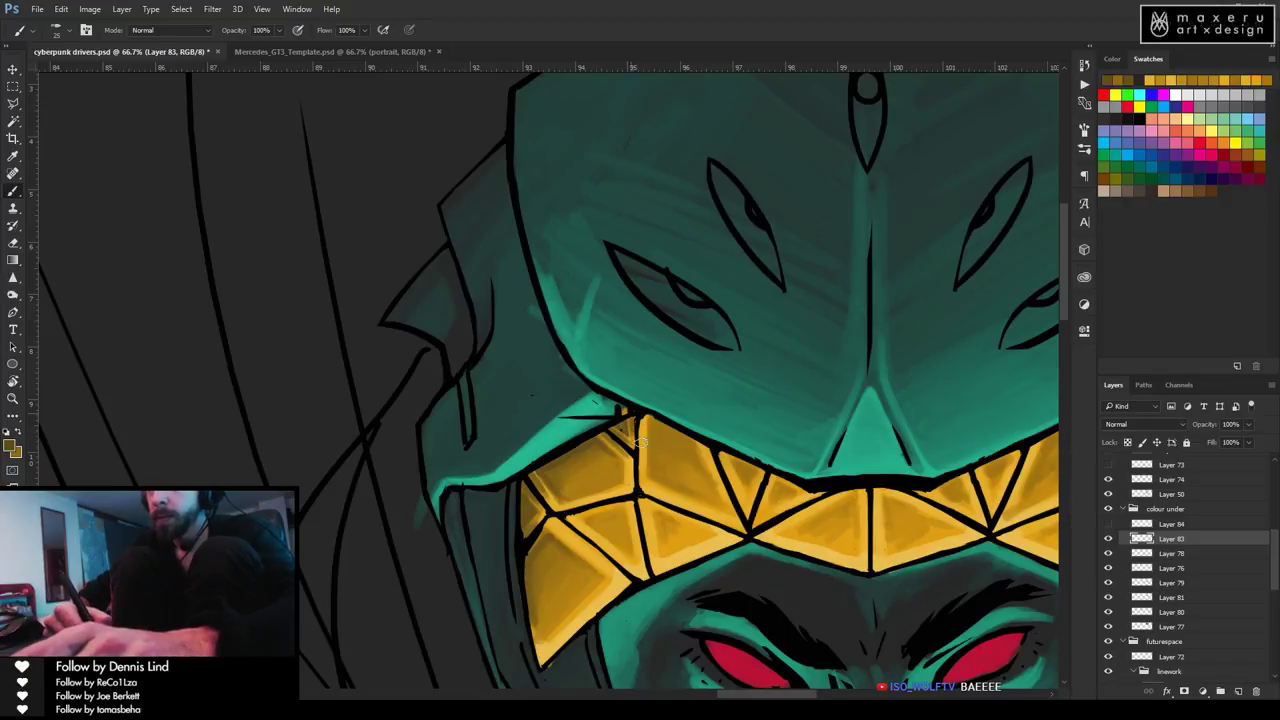
{"action": "key", "text": "e"}
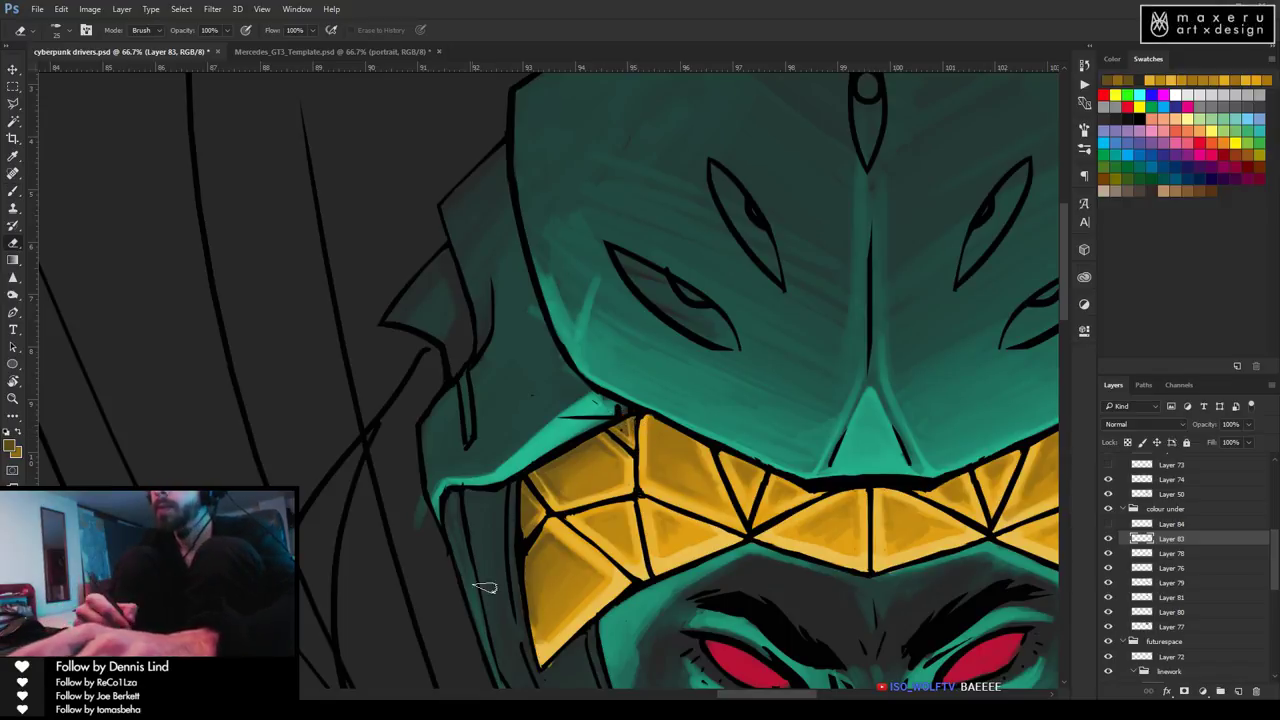
Save the document with the darkened left band facets and return to a close view of the band.
{"action": "key", "text": "z"}
{"action": "left_click", "coordinate": [640, 516], "text": "alt"}
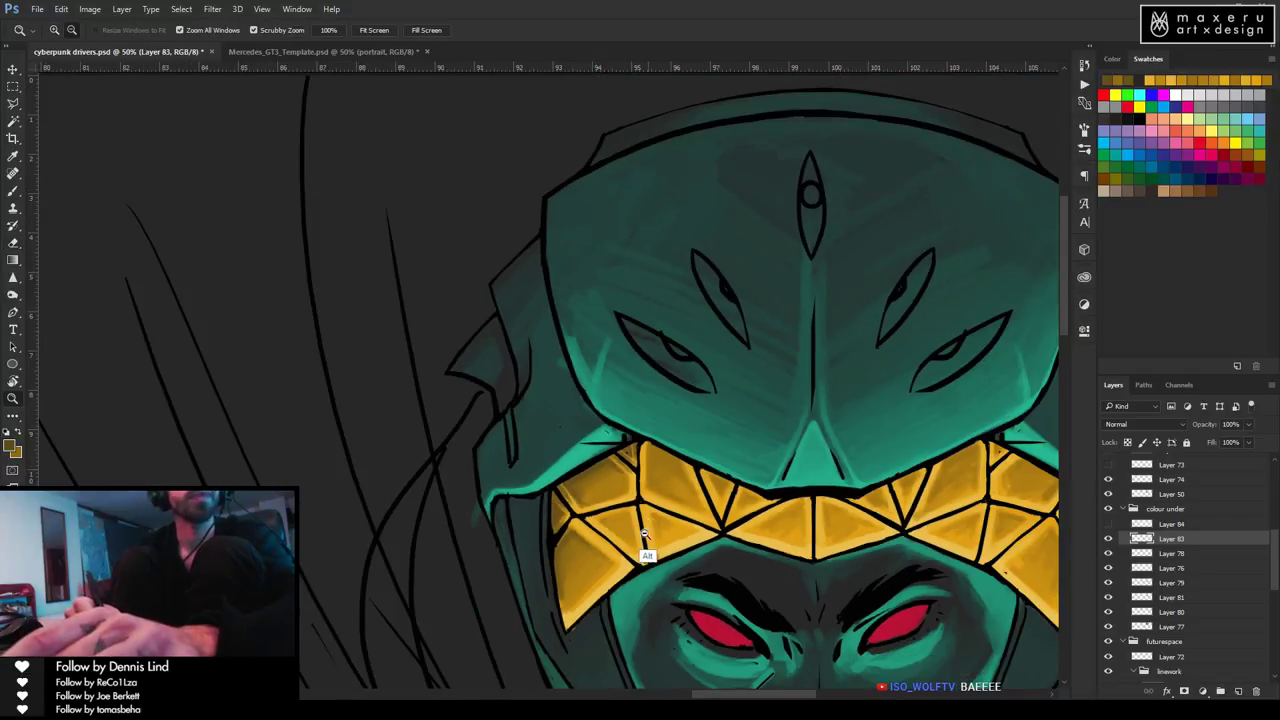
{"action": "key", "text": "ctrl+s"}
{"action": "left_click_drag", "start_coordinate": [654, 575], "coordinate": [586, 500]}
{"action": "left_click", "coordinate": [549, 405]}
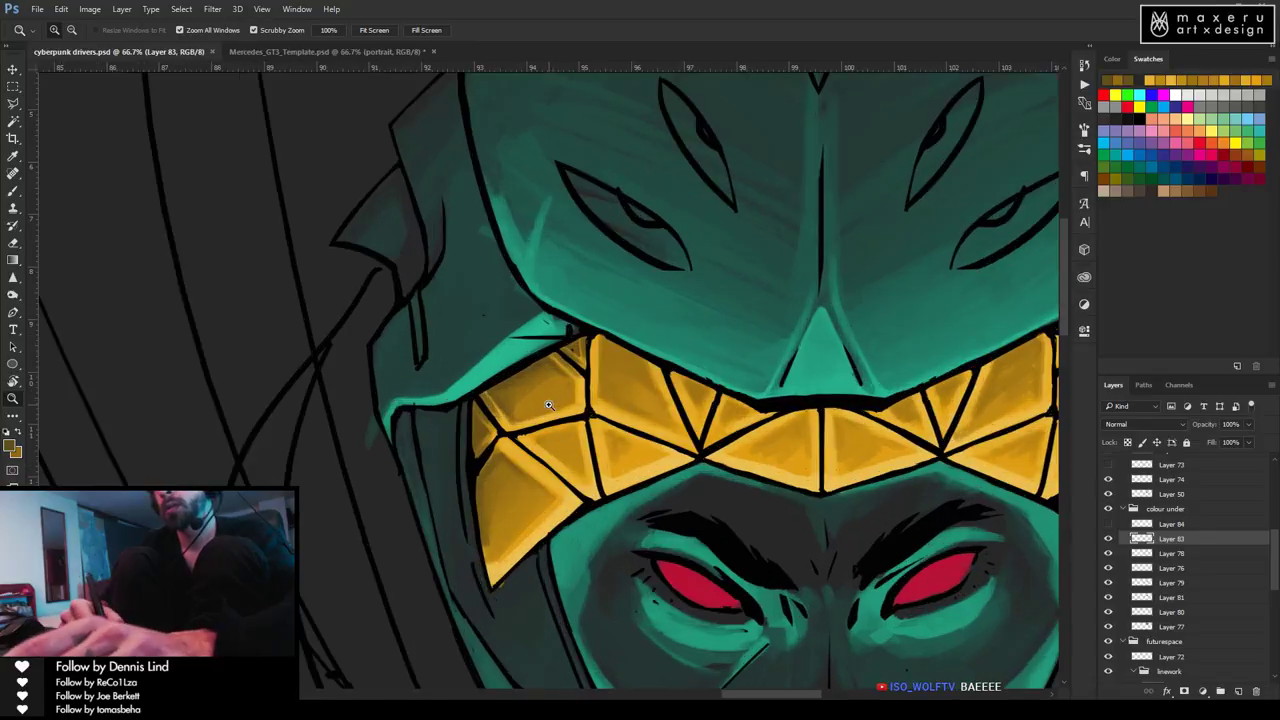